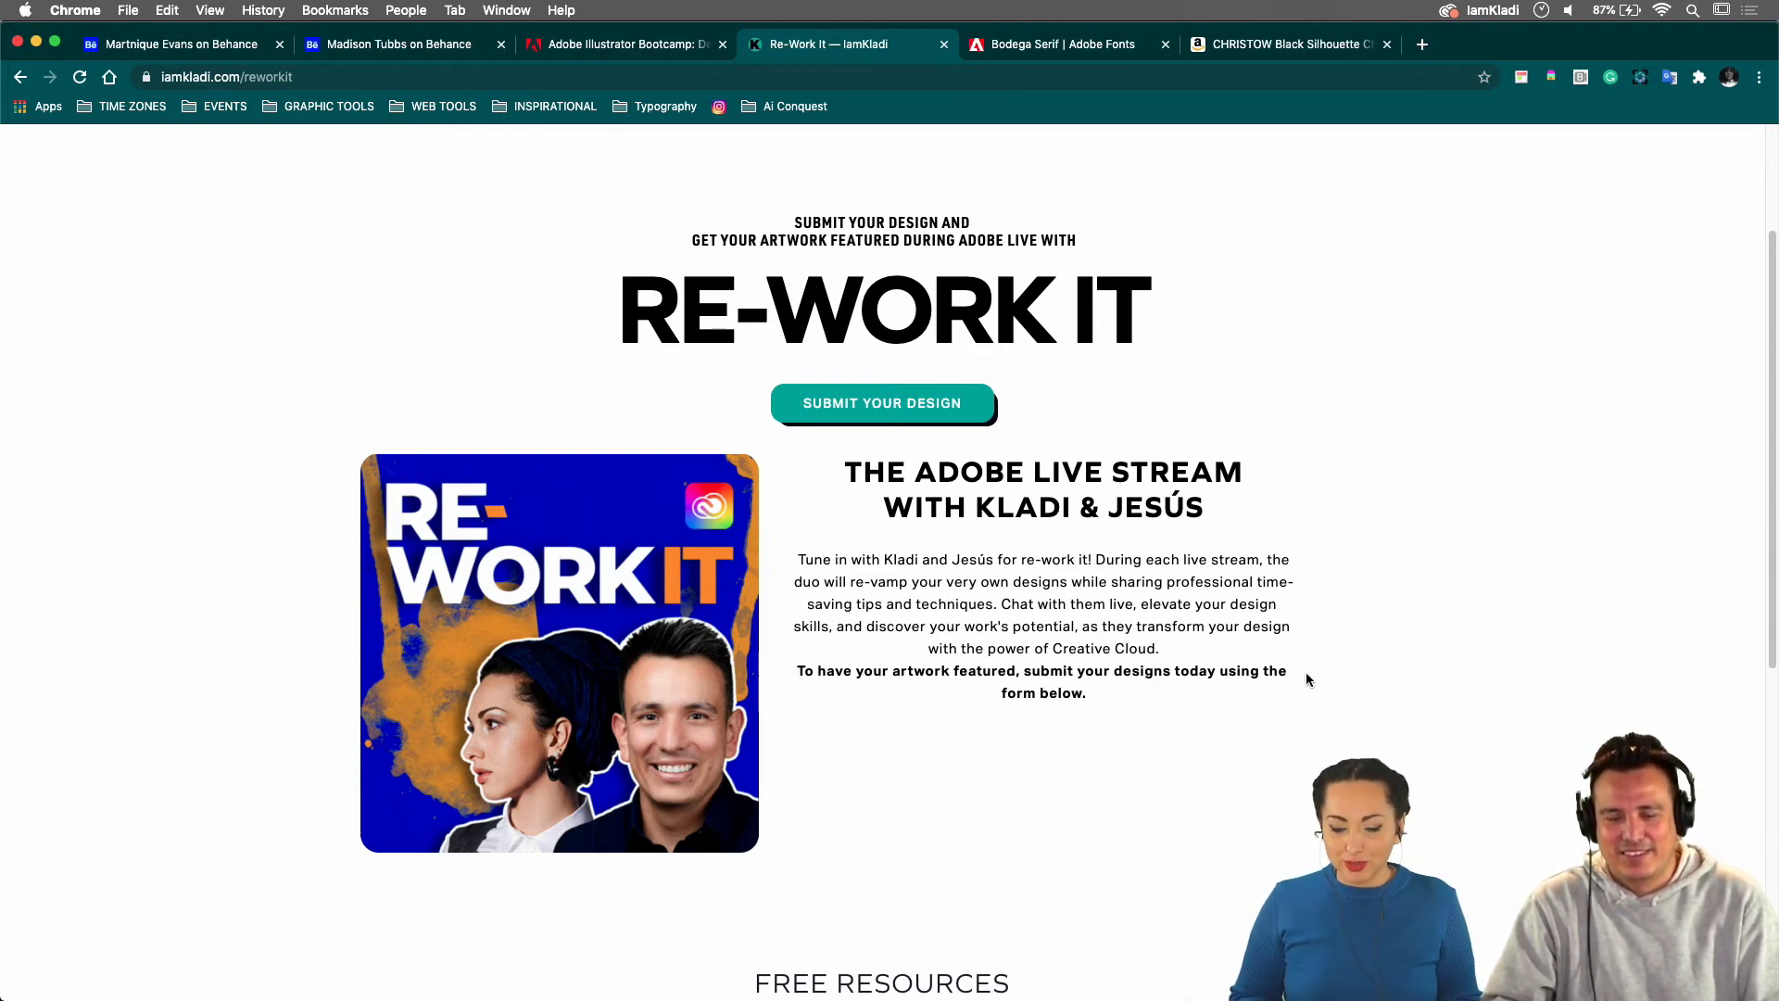
Review the Re-Work It design submission form, including its file upload option, and close it without submitting.
left_click(963, 389)
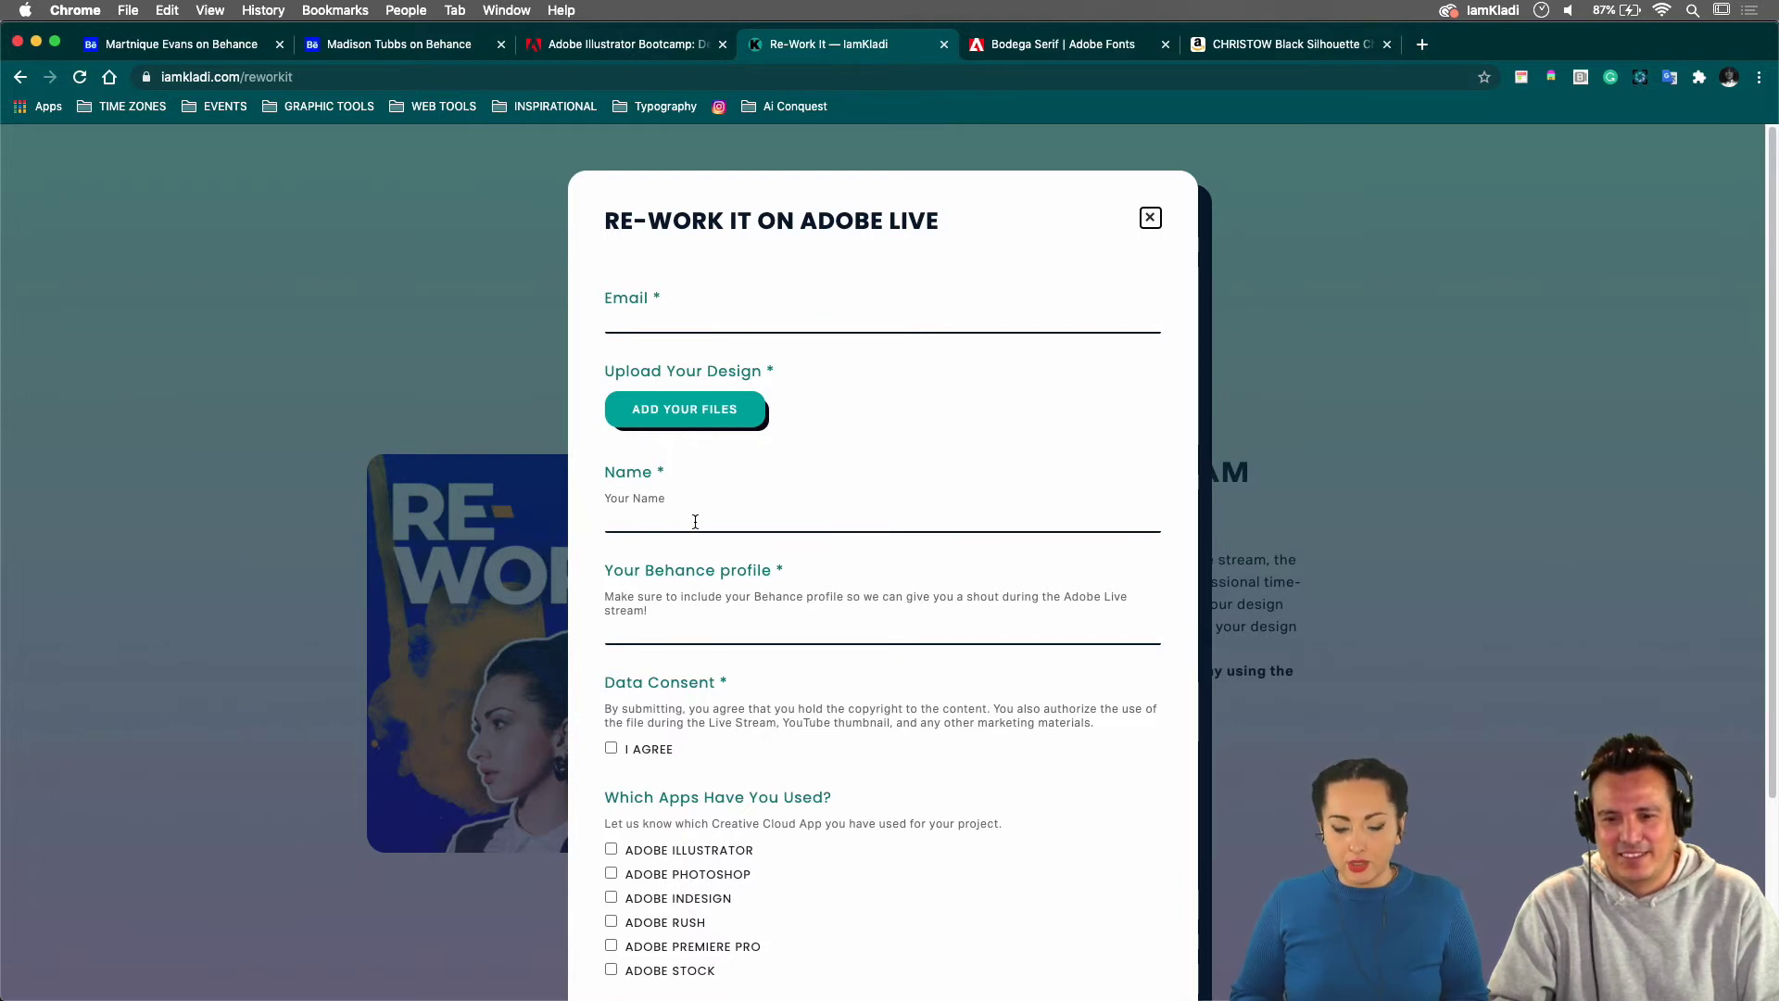
left_click(690, 424)
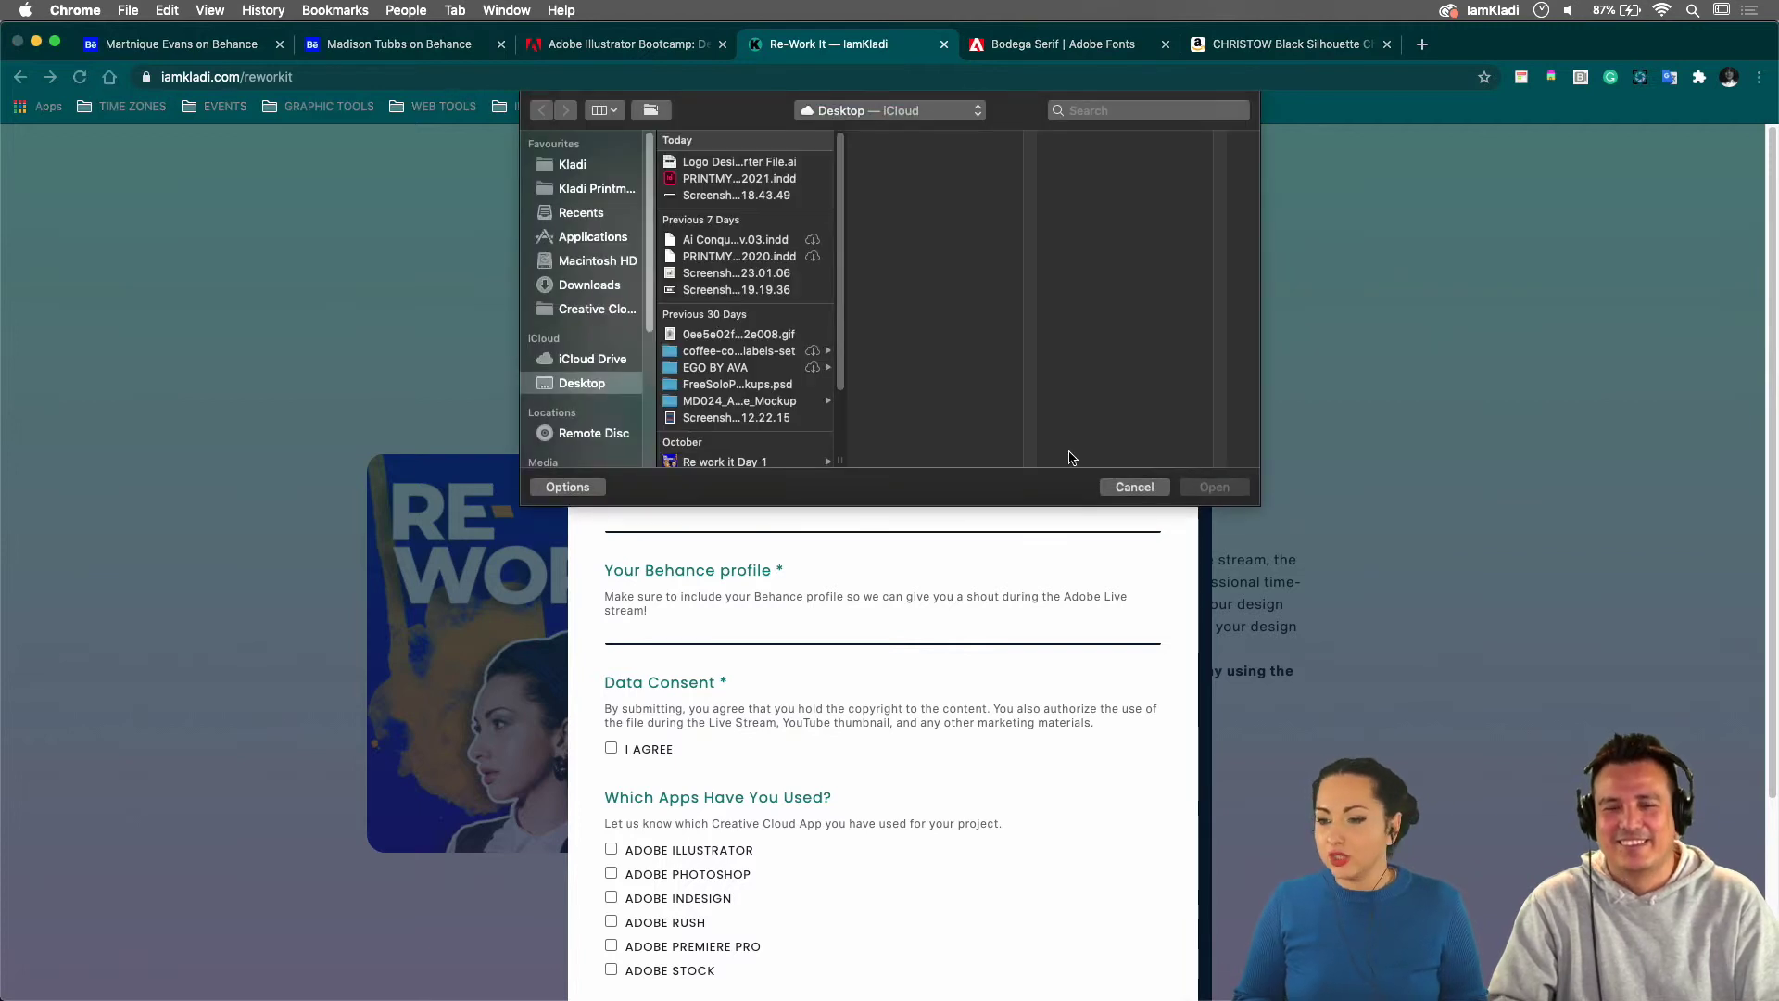
left_click(1146, 489)
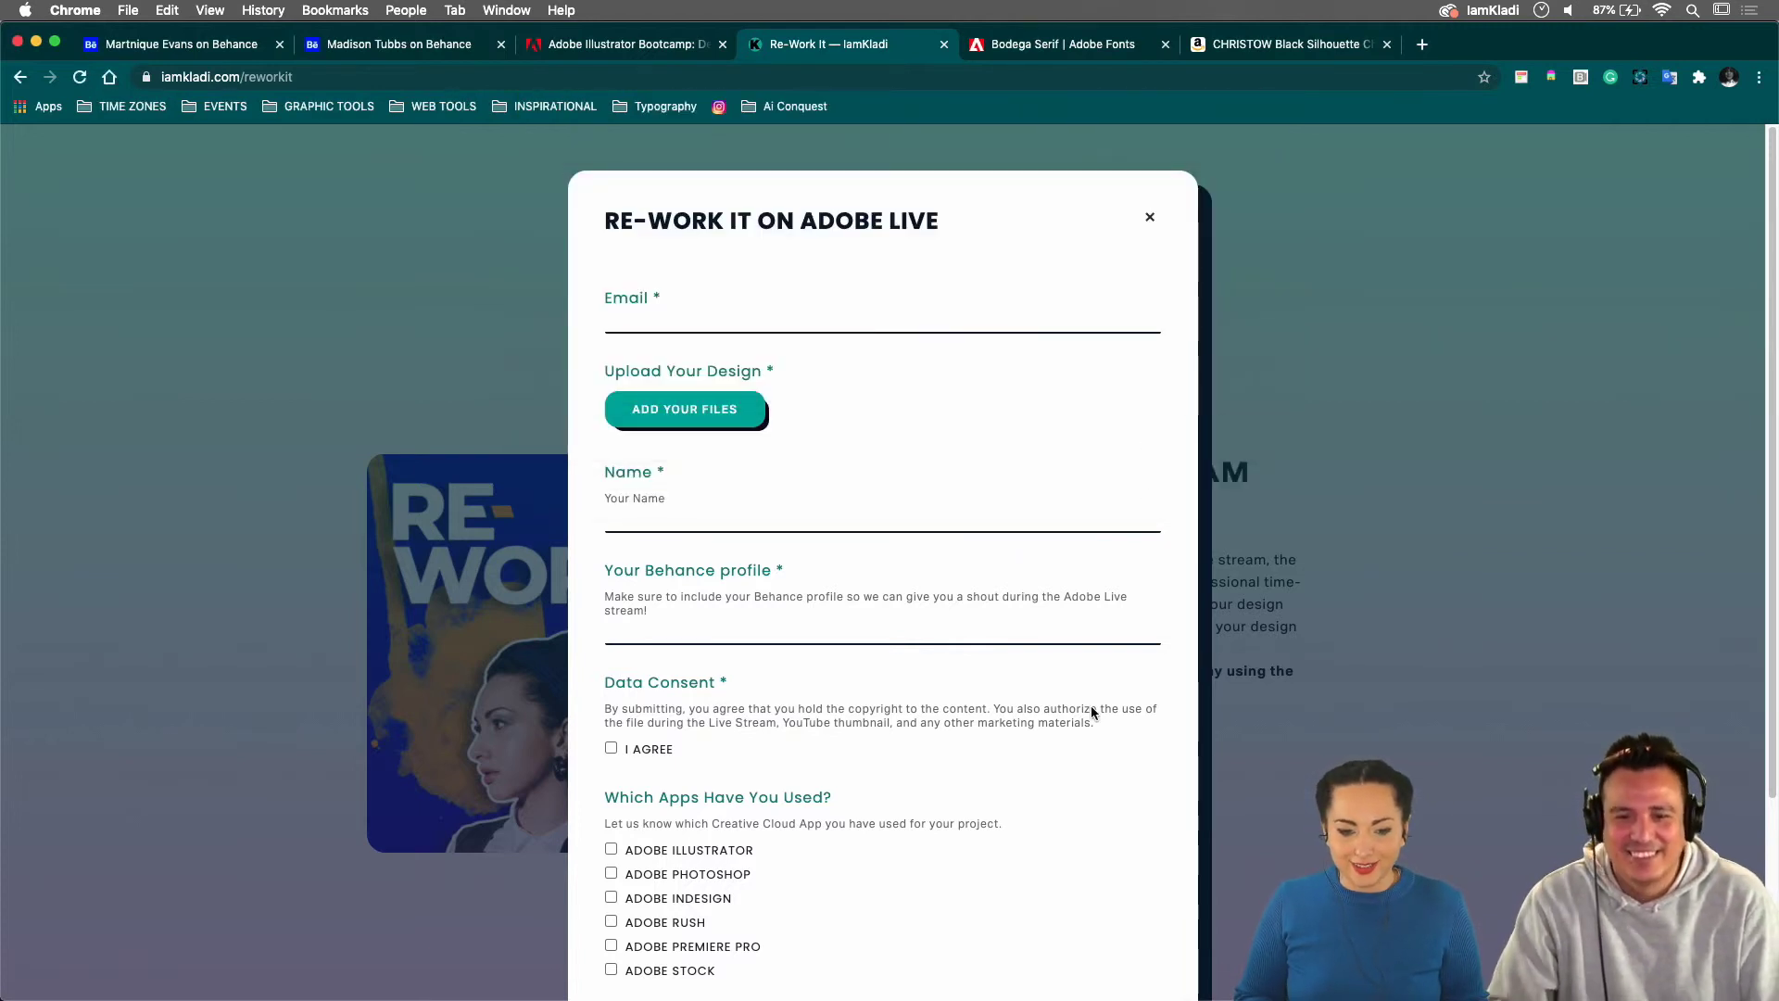
scroll(1092, 709, "down", 5)
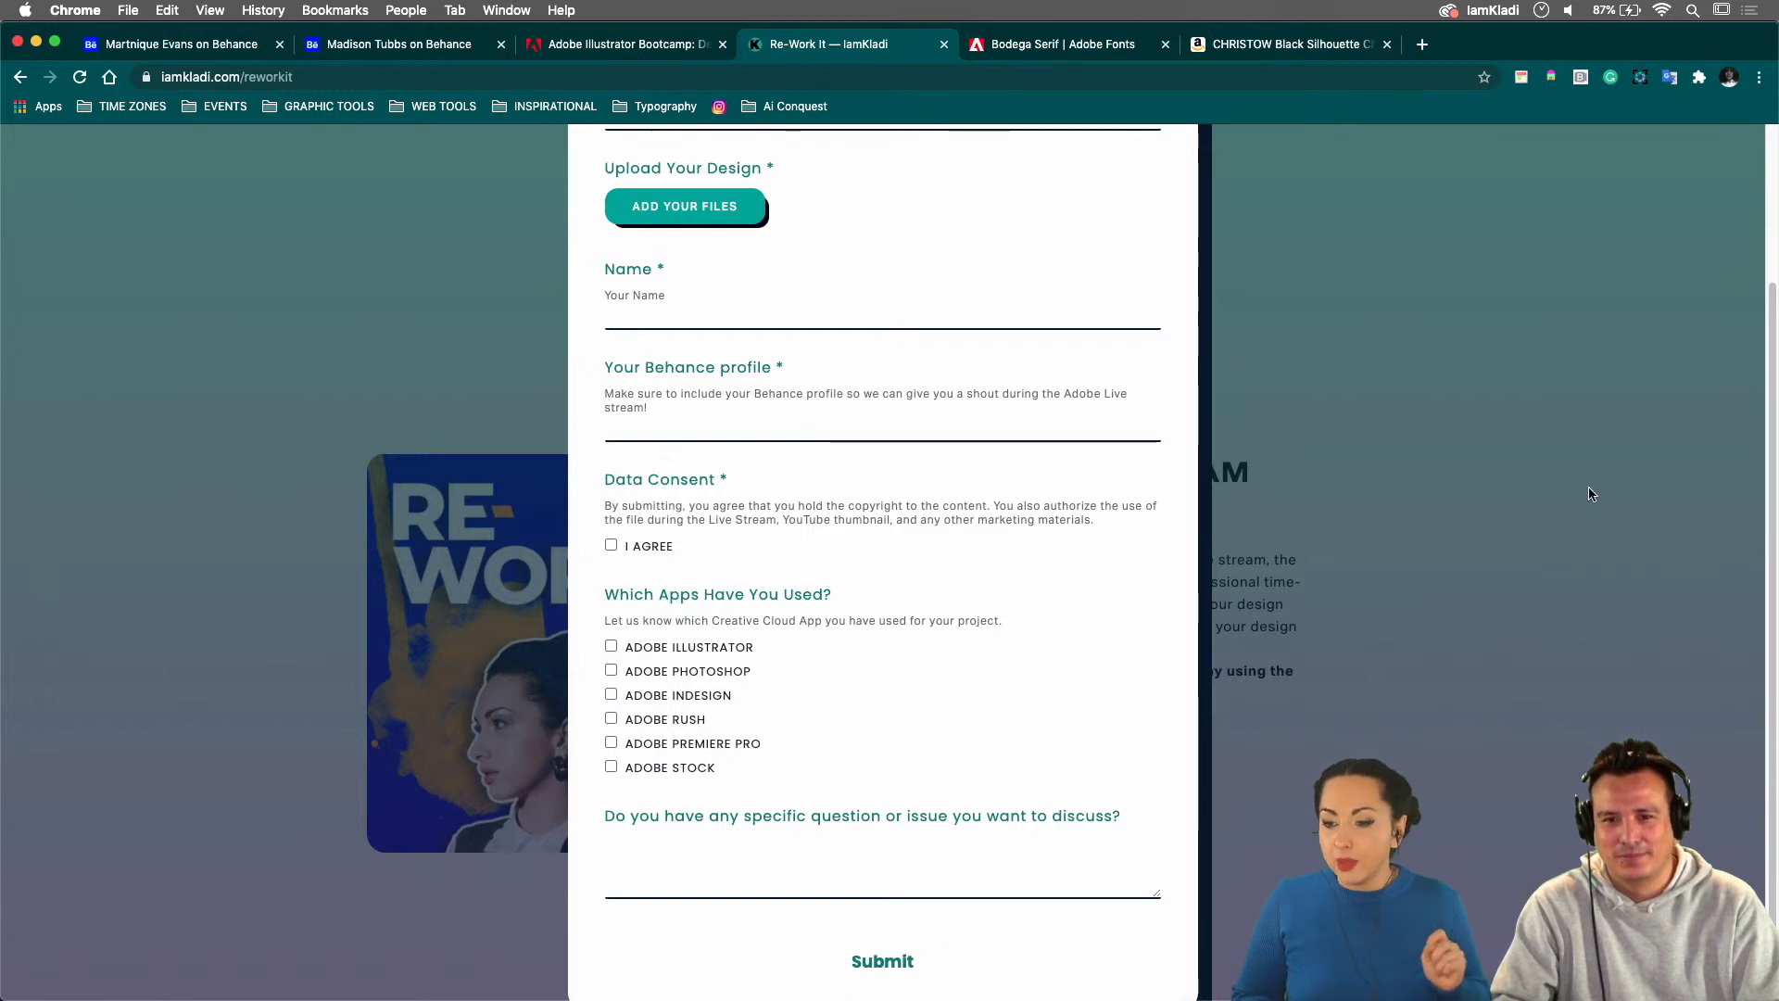
scroll(1455, 343, "up", 3)
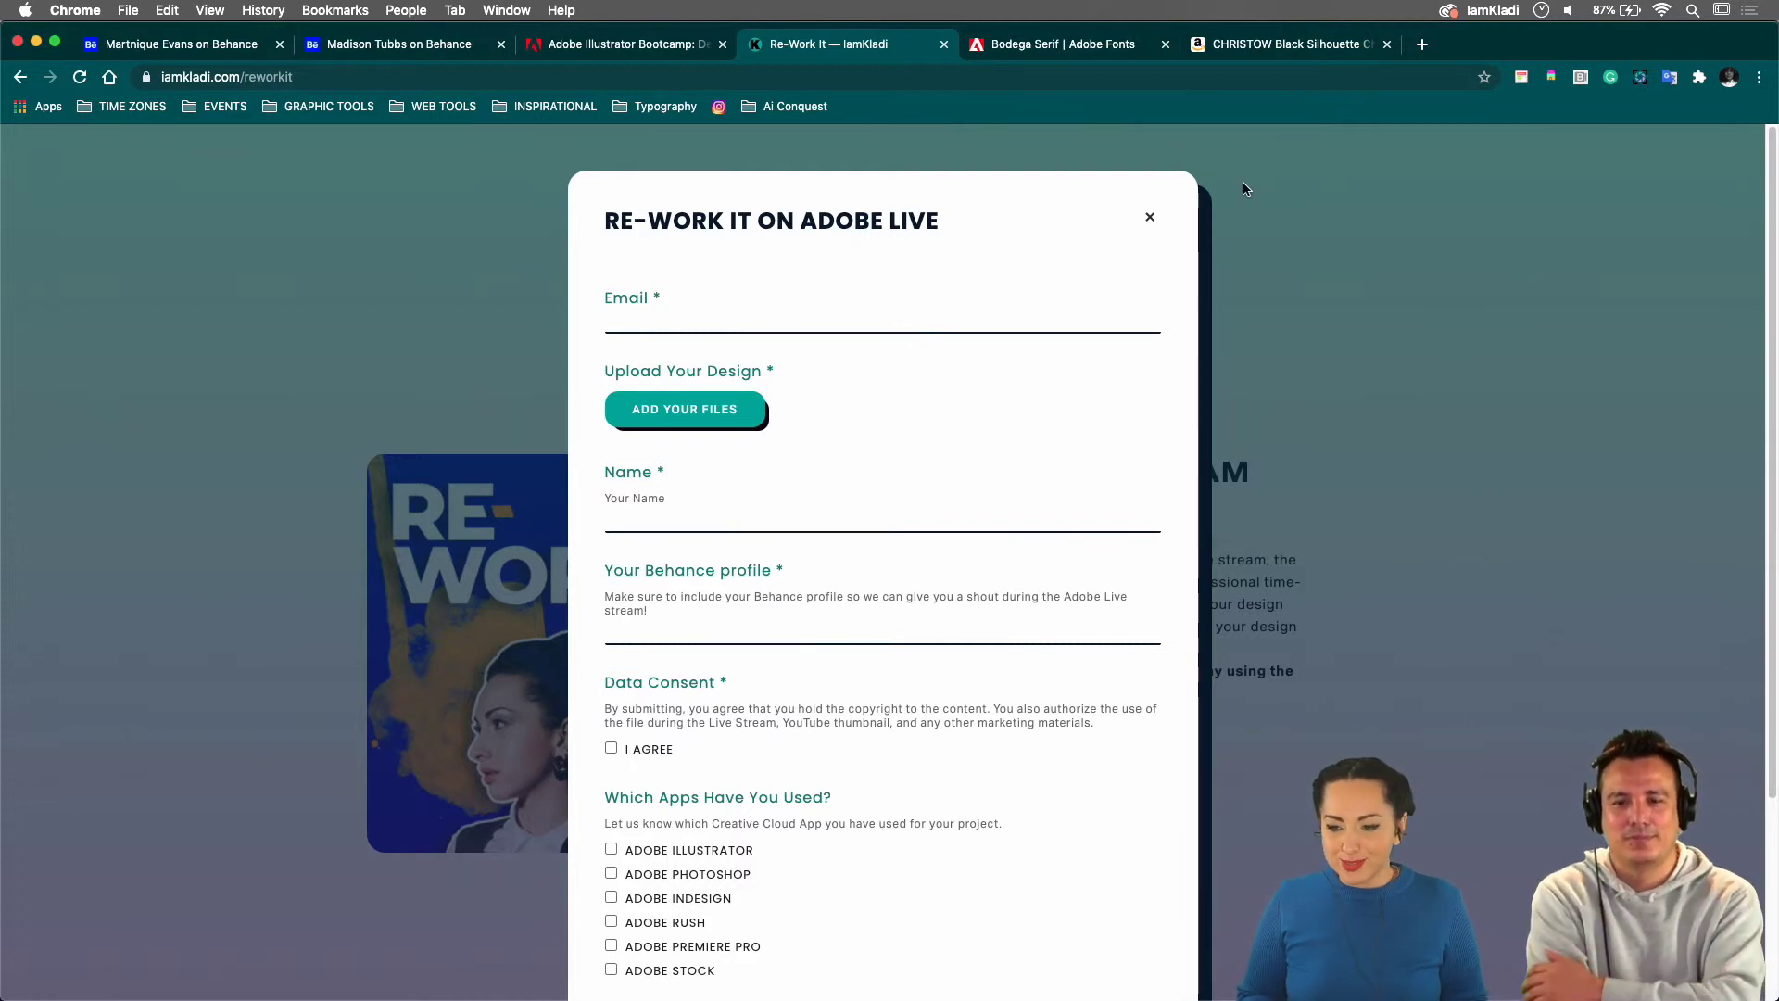
left_click(1149, 218)
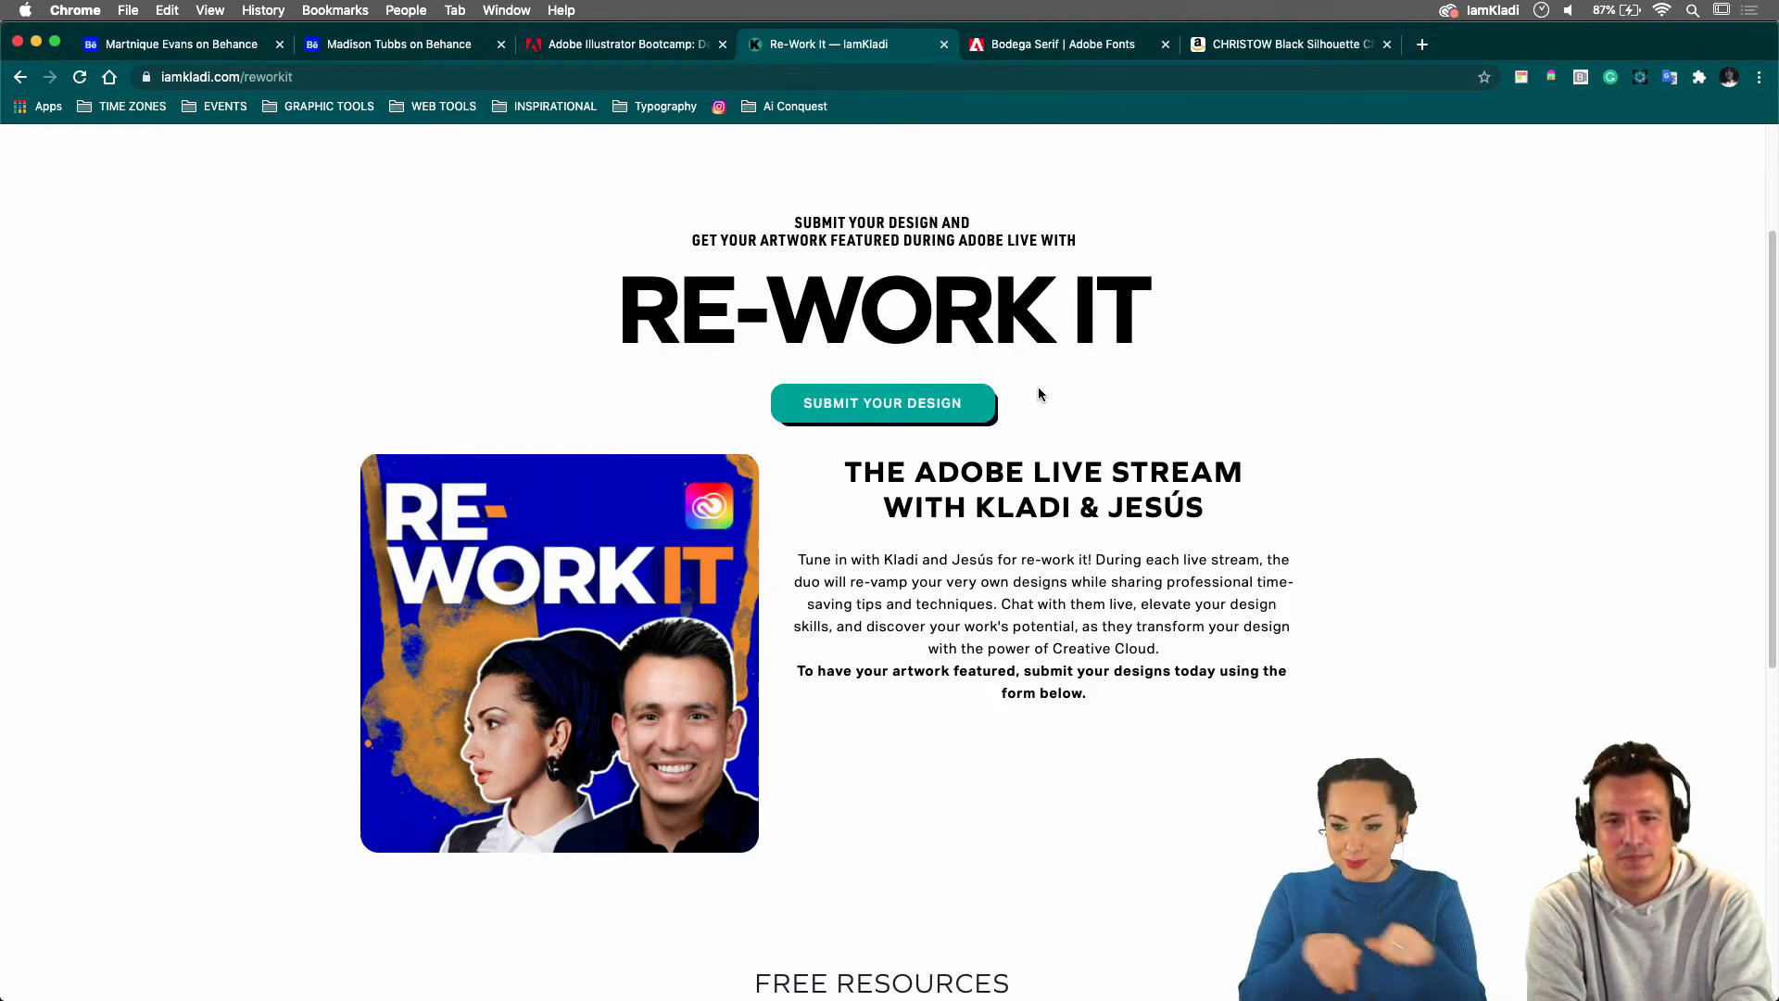
View the Behance profile that shows the Avi's Diner work and read the Adobe Illustrator Bootcamp course page.
left_click(205, 49)
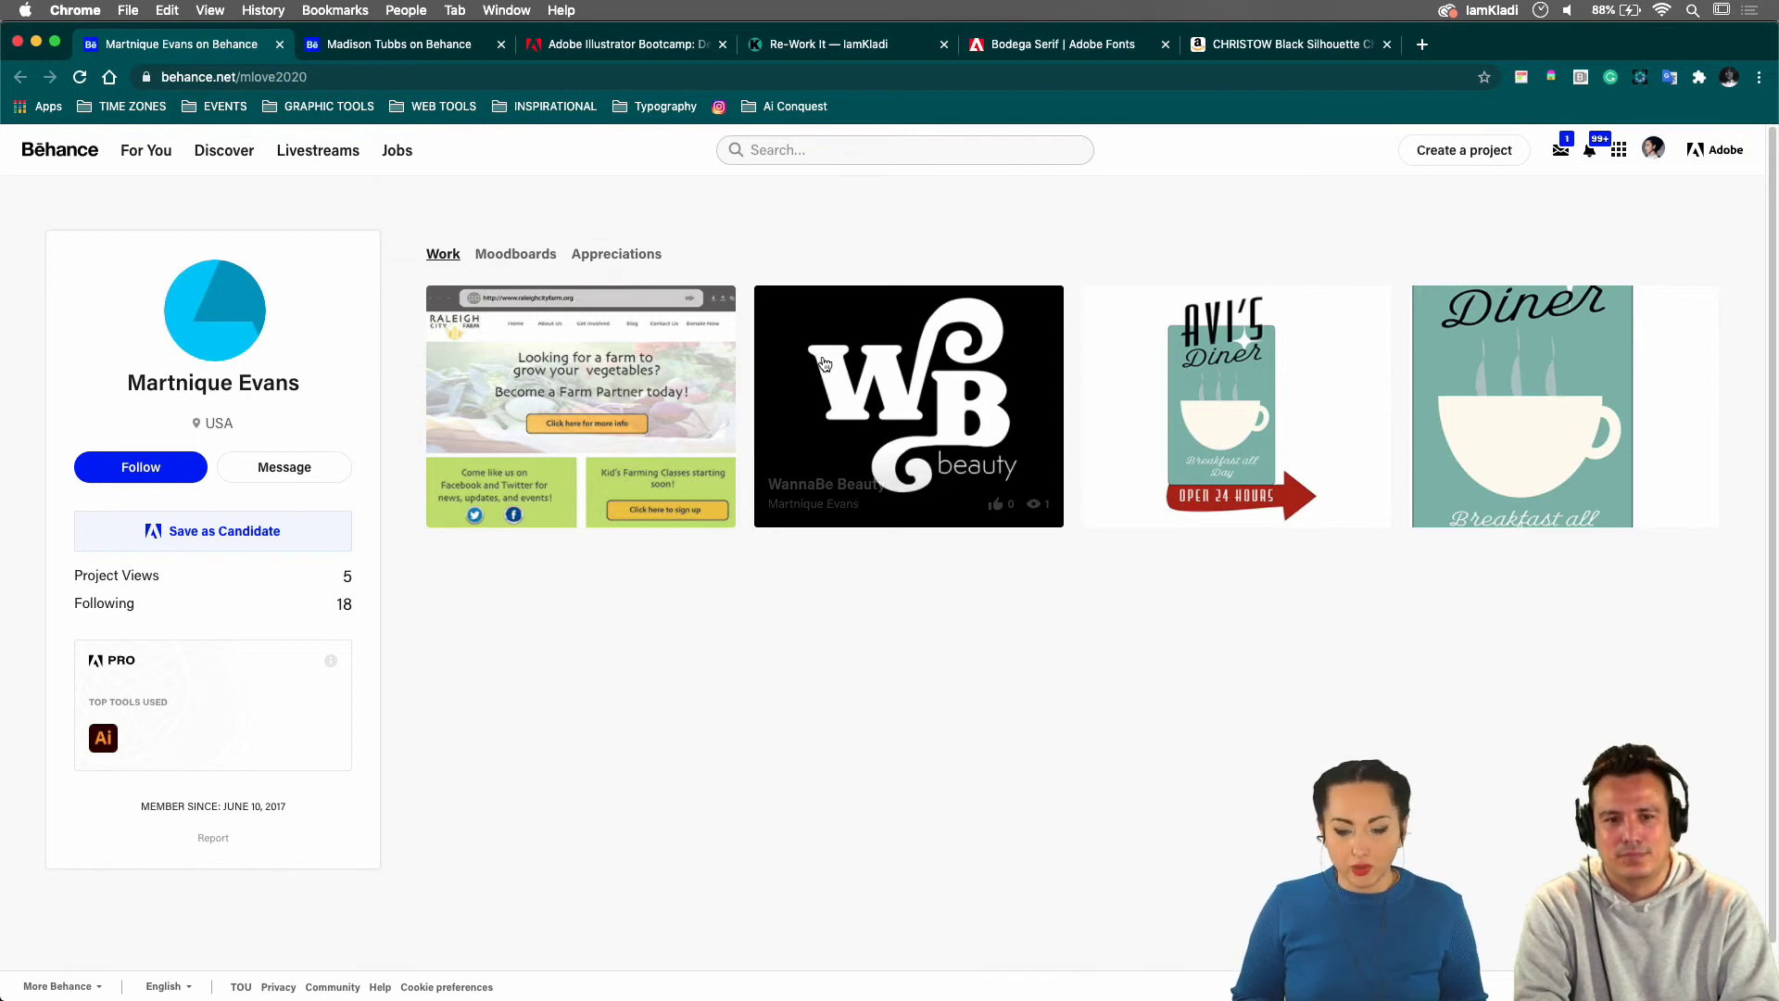
left_click(623, 42)
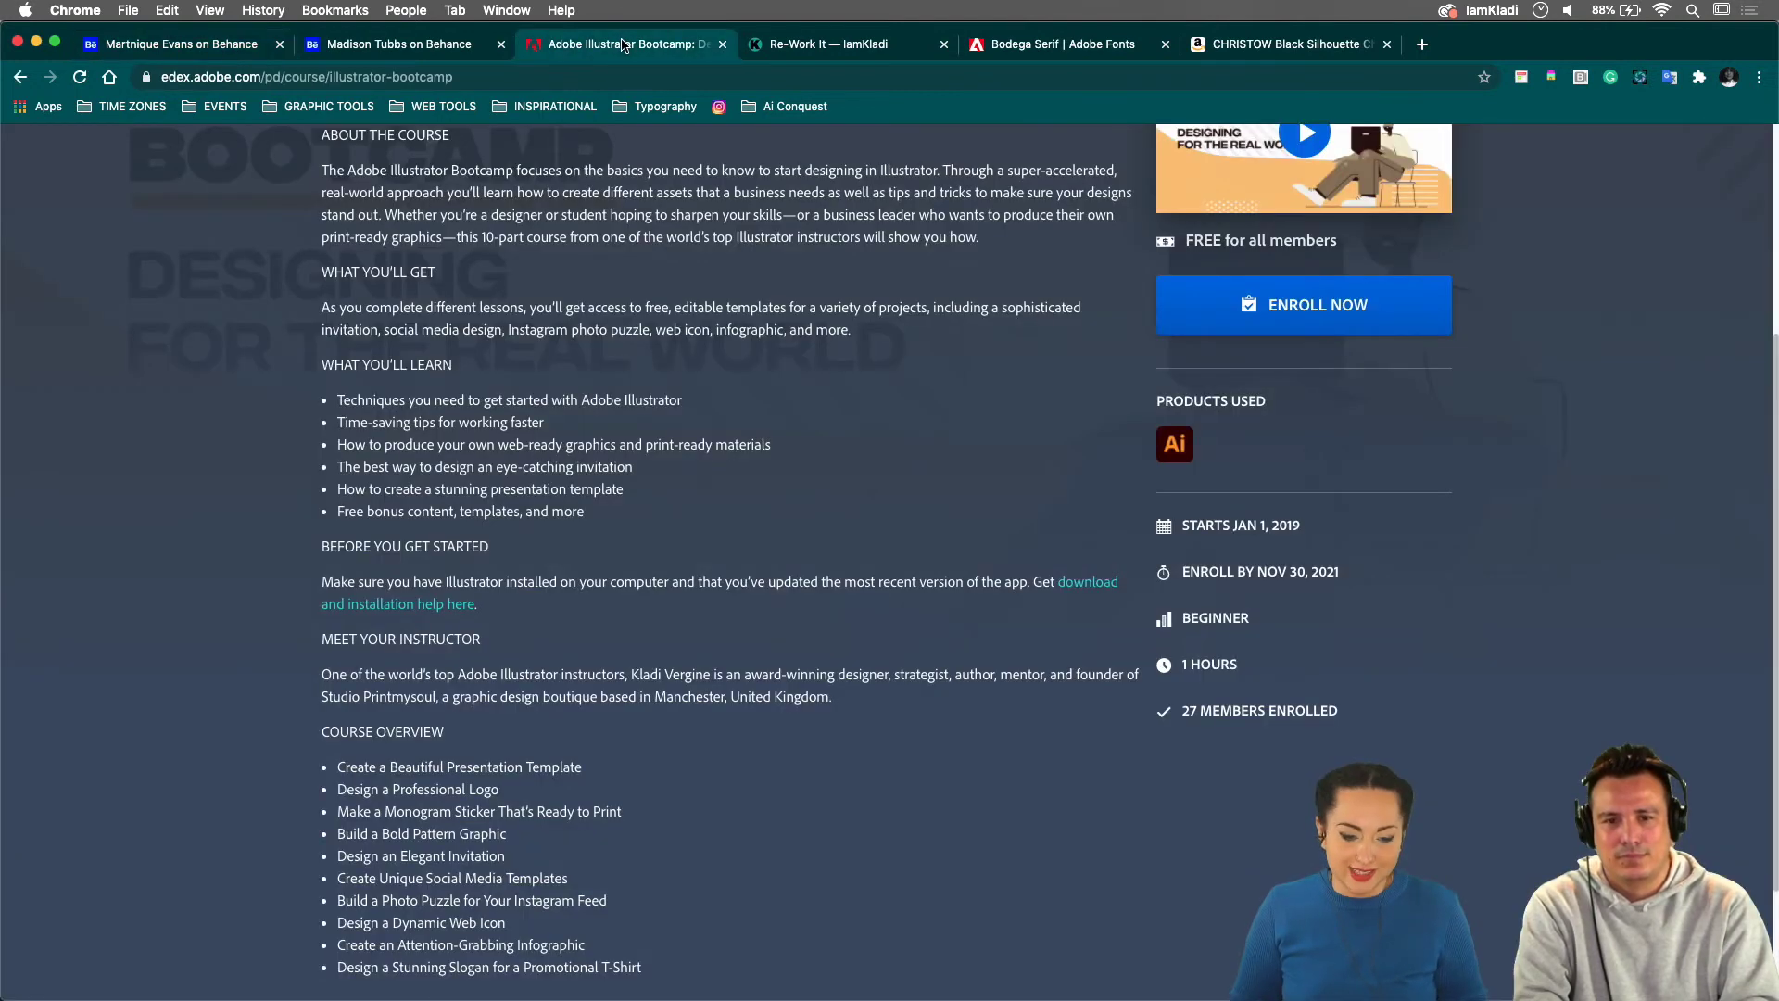
scroll(889, 414, "up", 4)
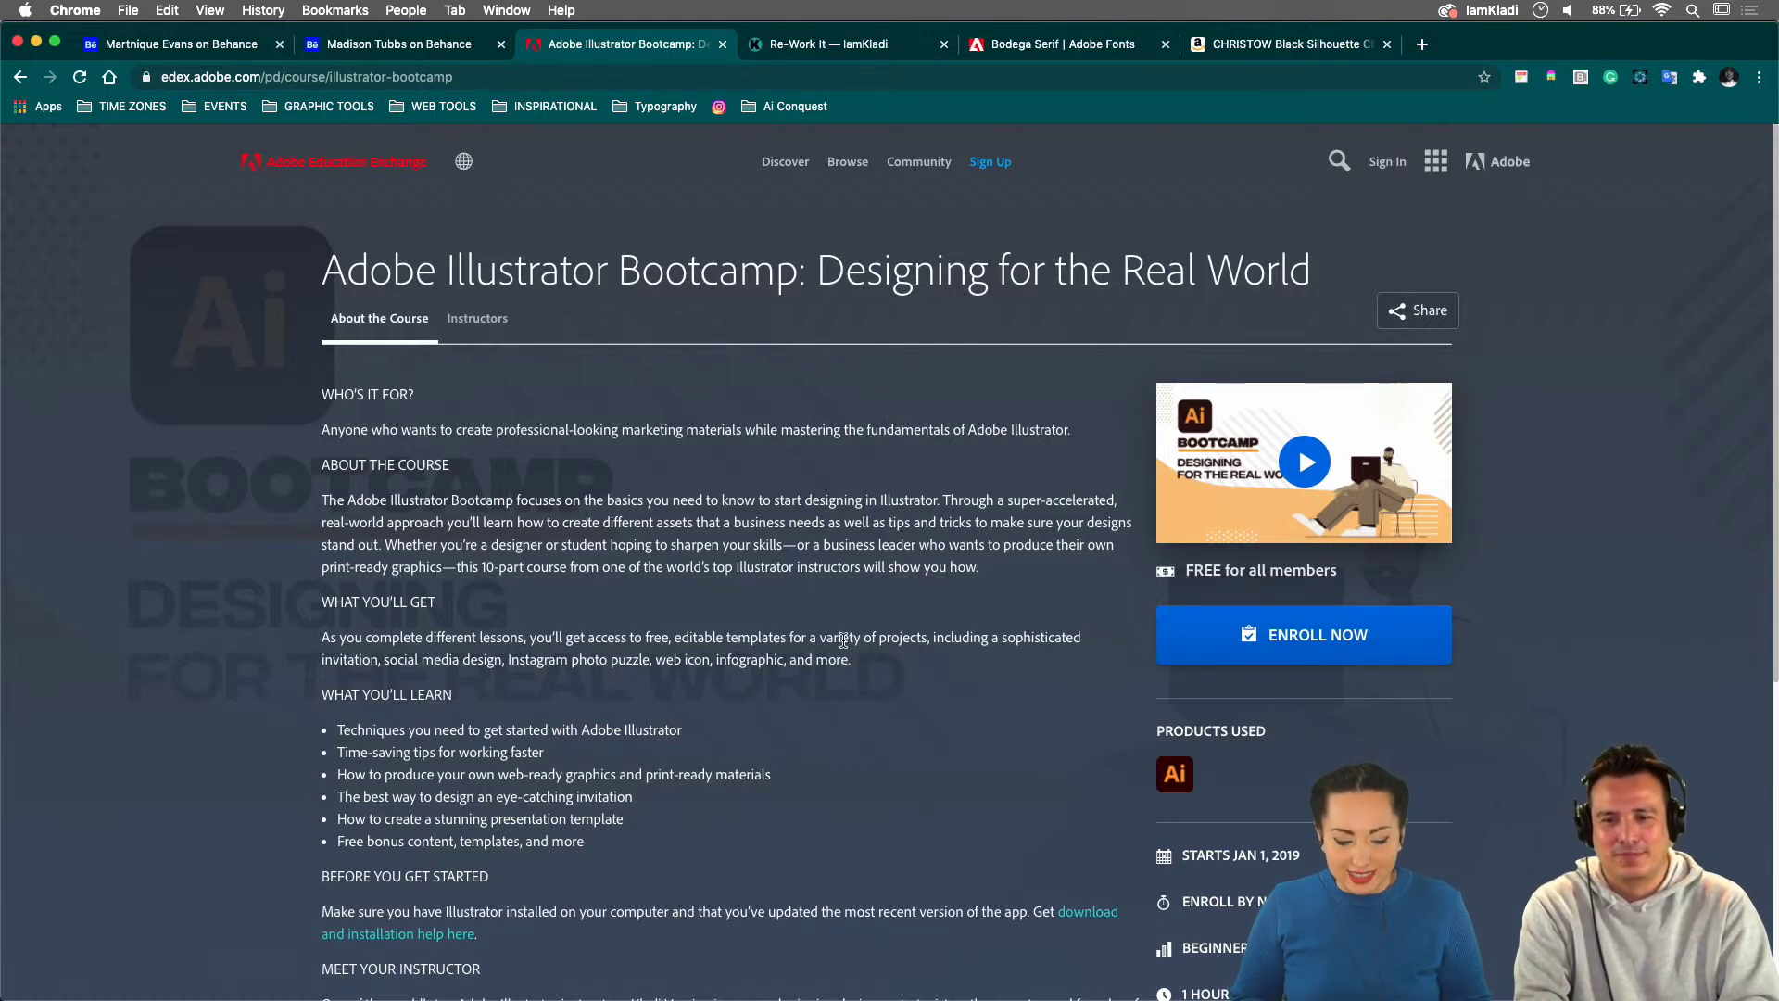
scroll(843, 639, "down", 2)
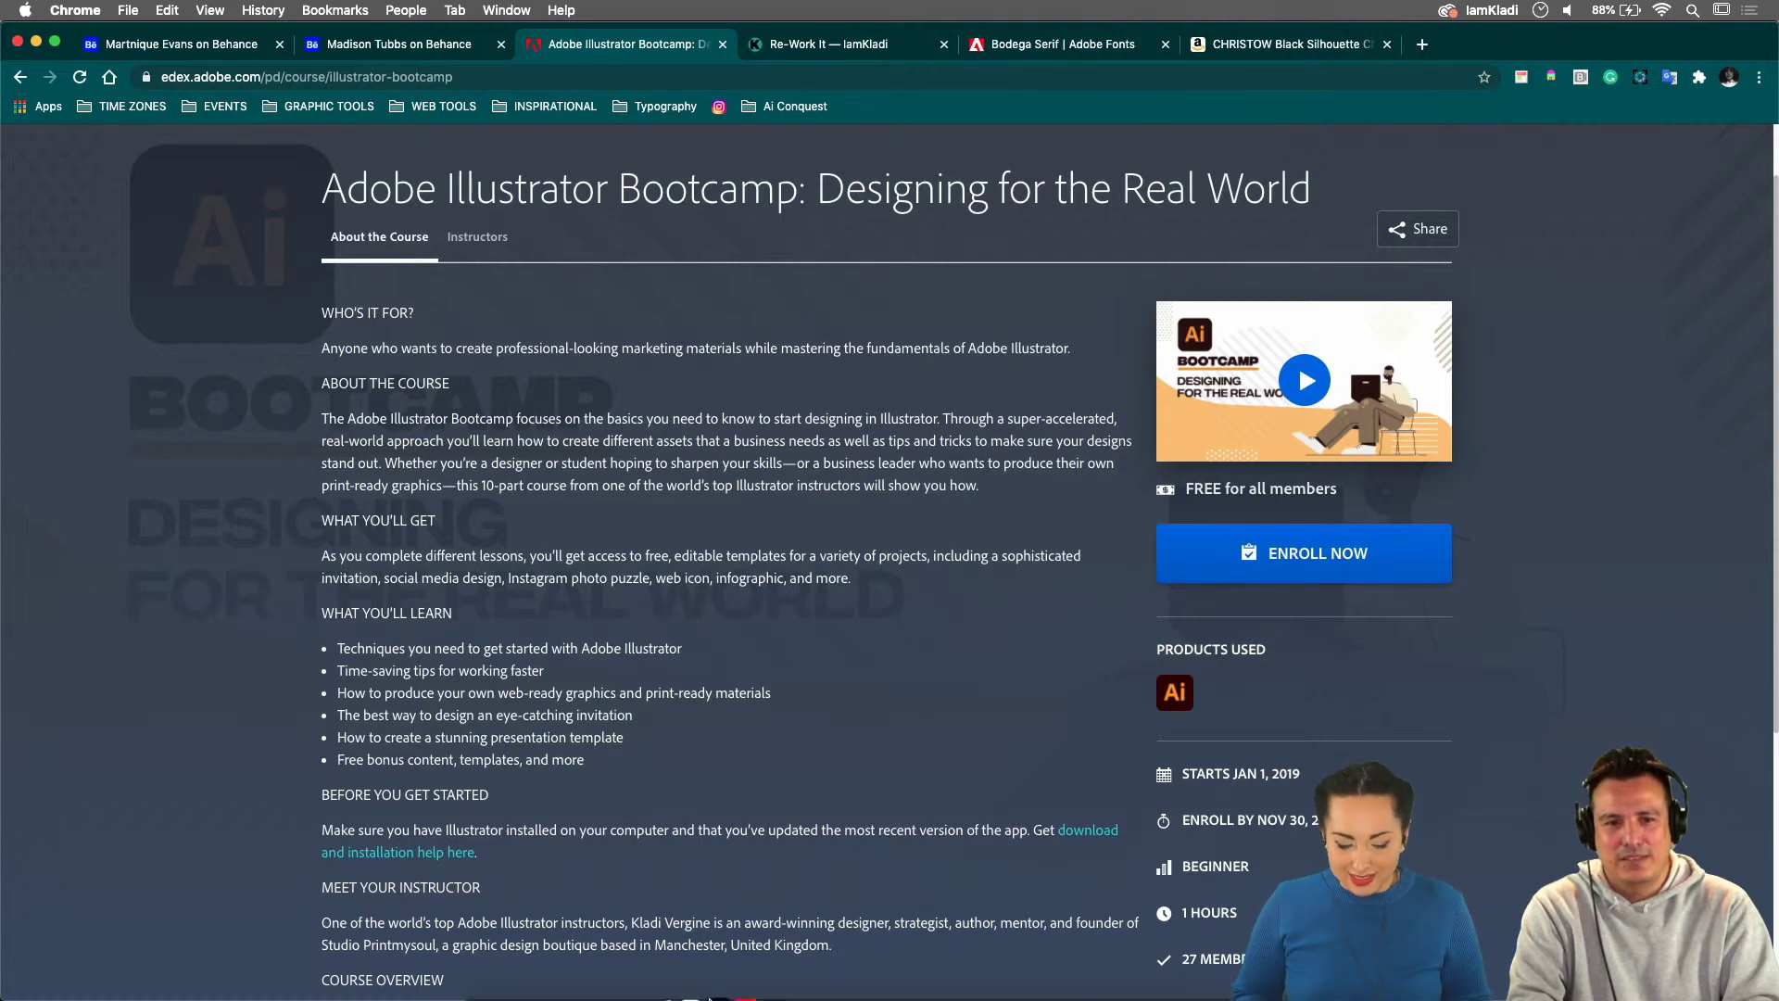
Switch to Illustrator and collapse the floating Swatches panel, moving it aside to clear the diner artboards.
left_click(814, 982)
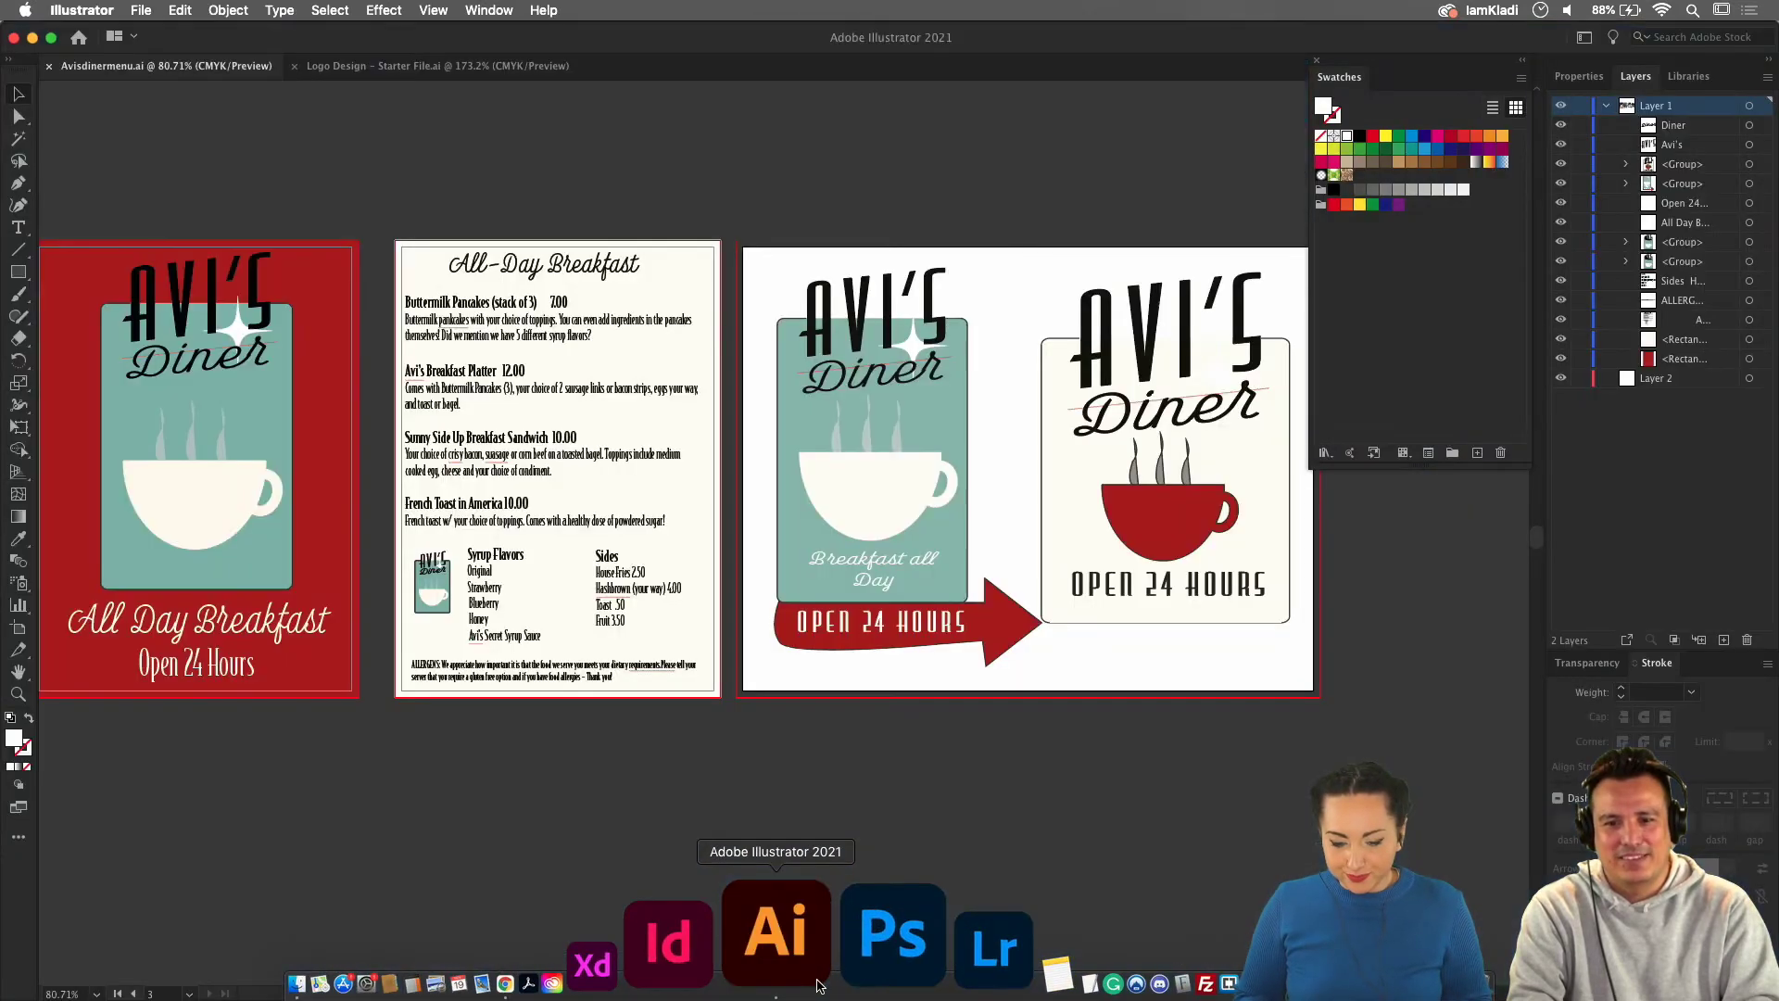
scroll(824, 728, "left", 2)
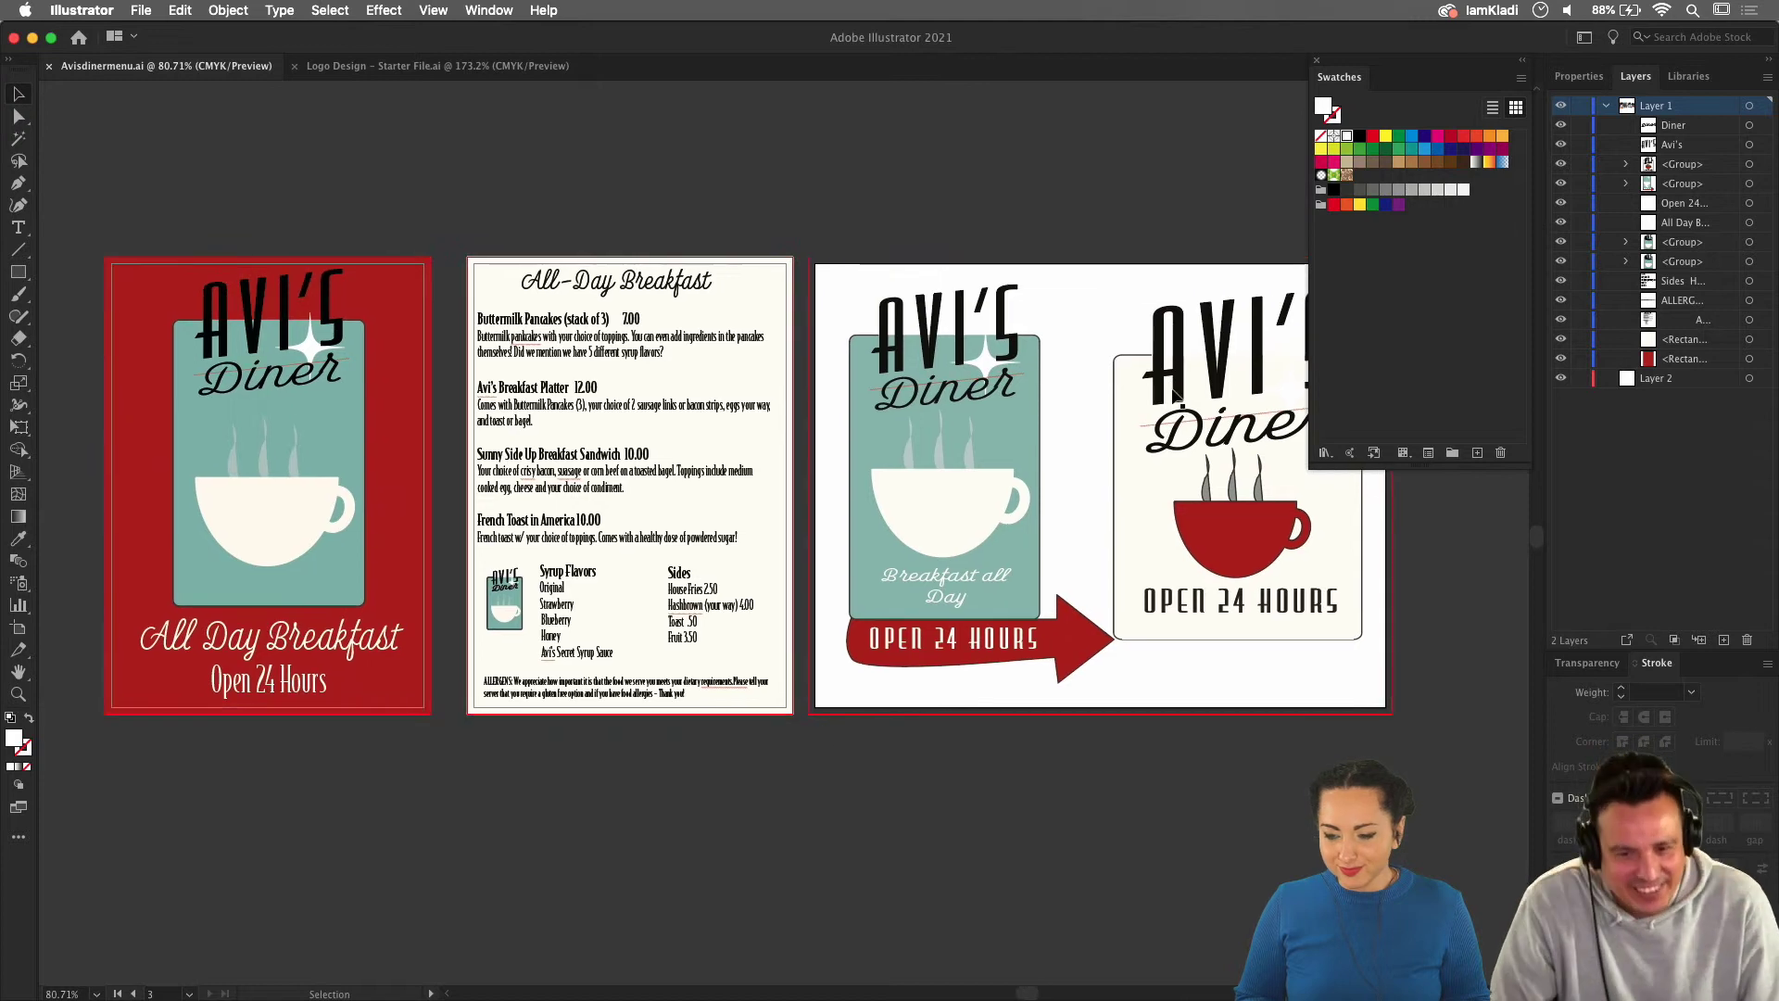
left_click(1520, 62)
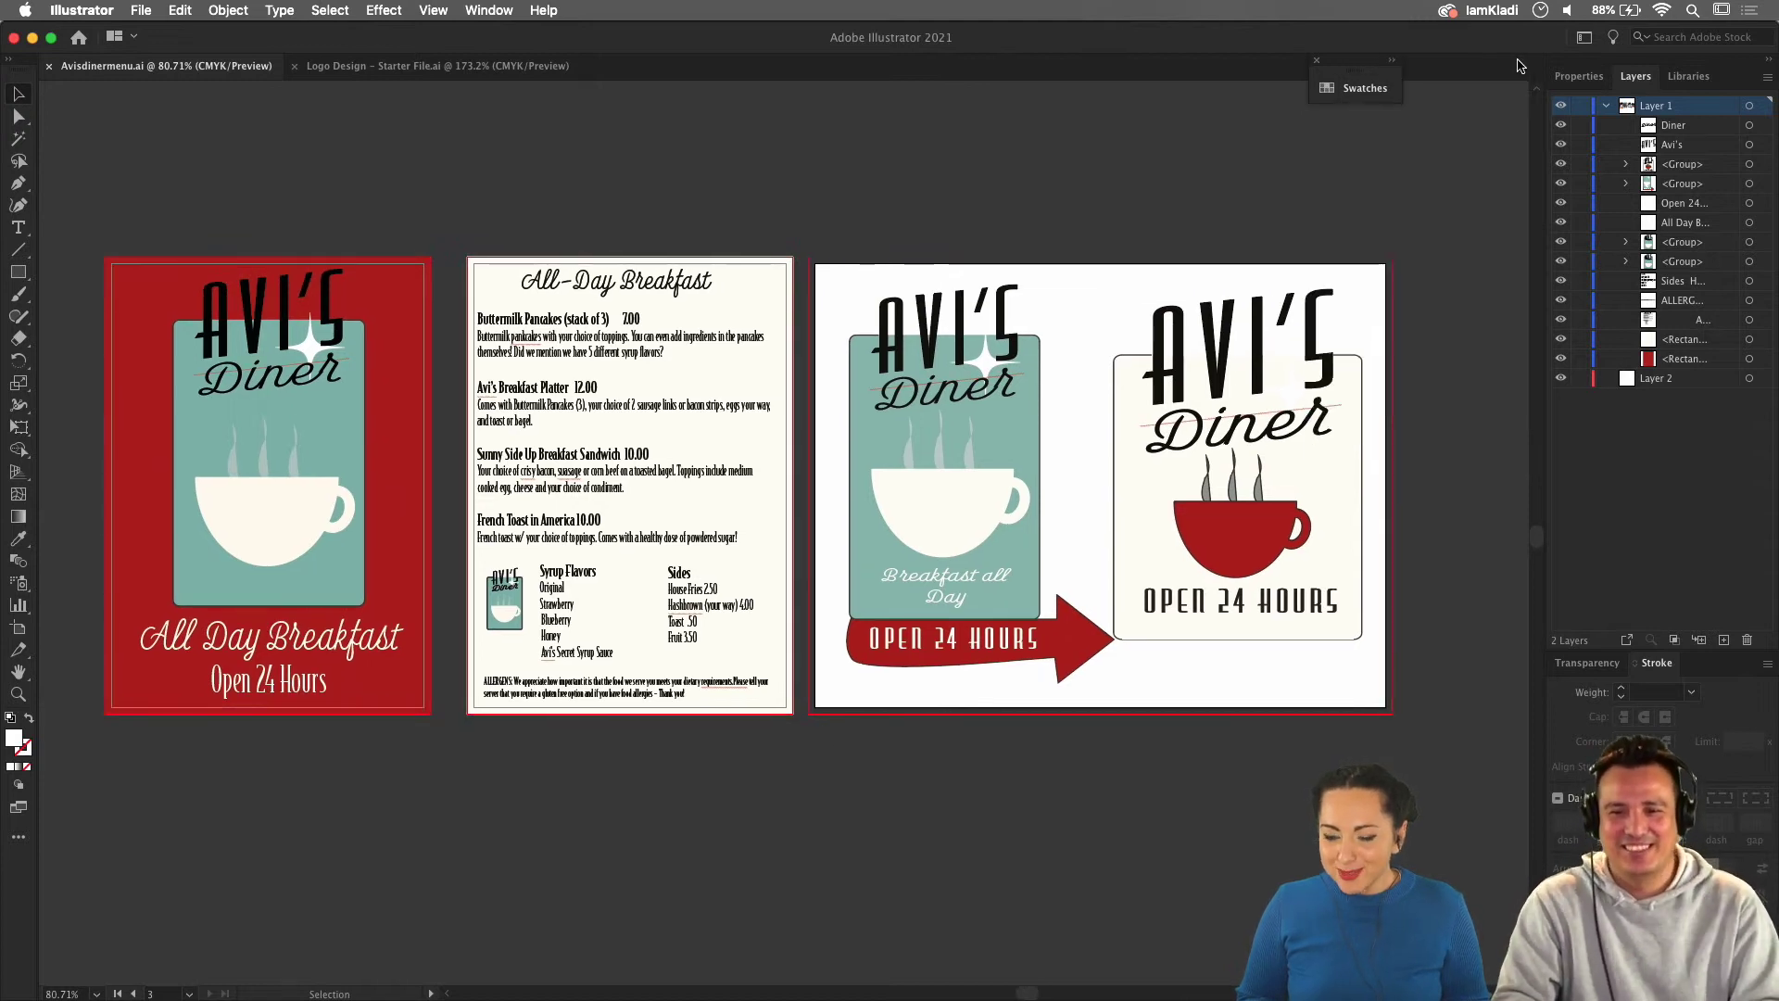
left_click_drag(1368, 76, 1486, 79)
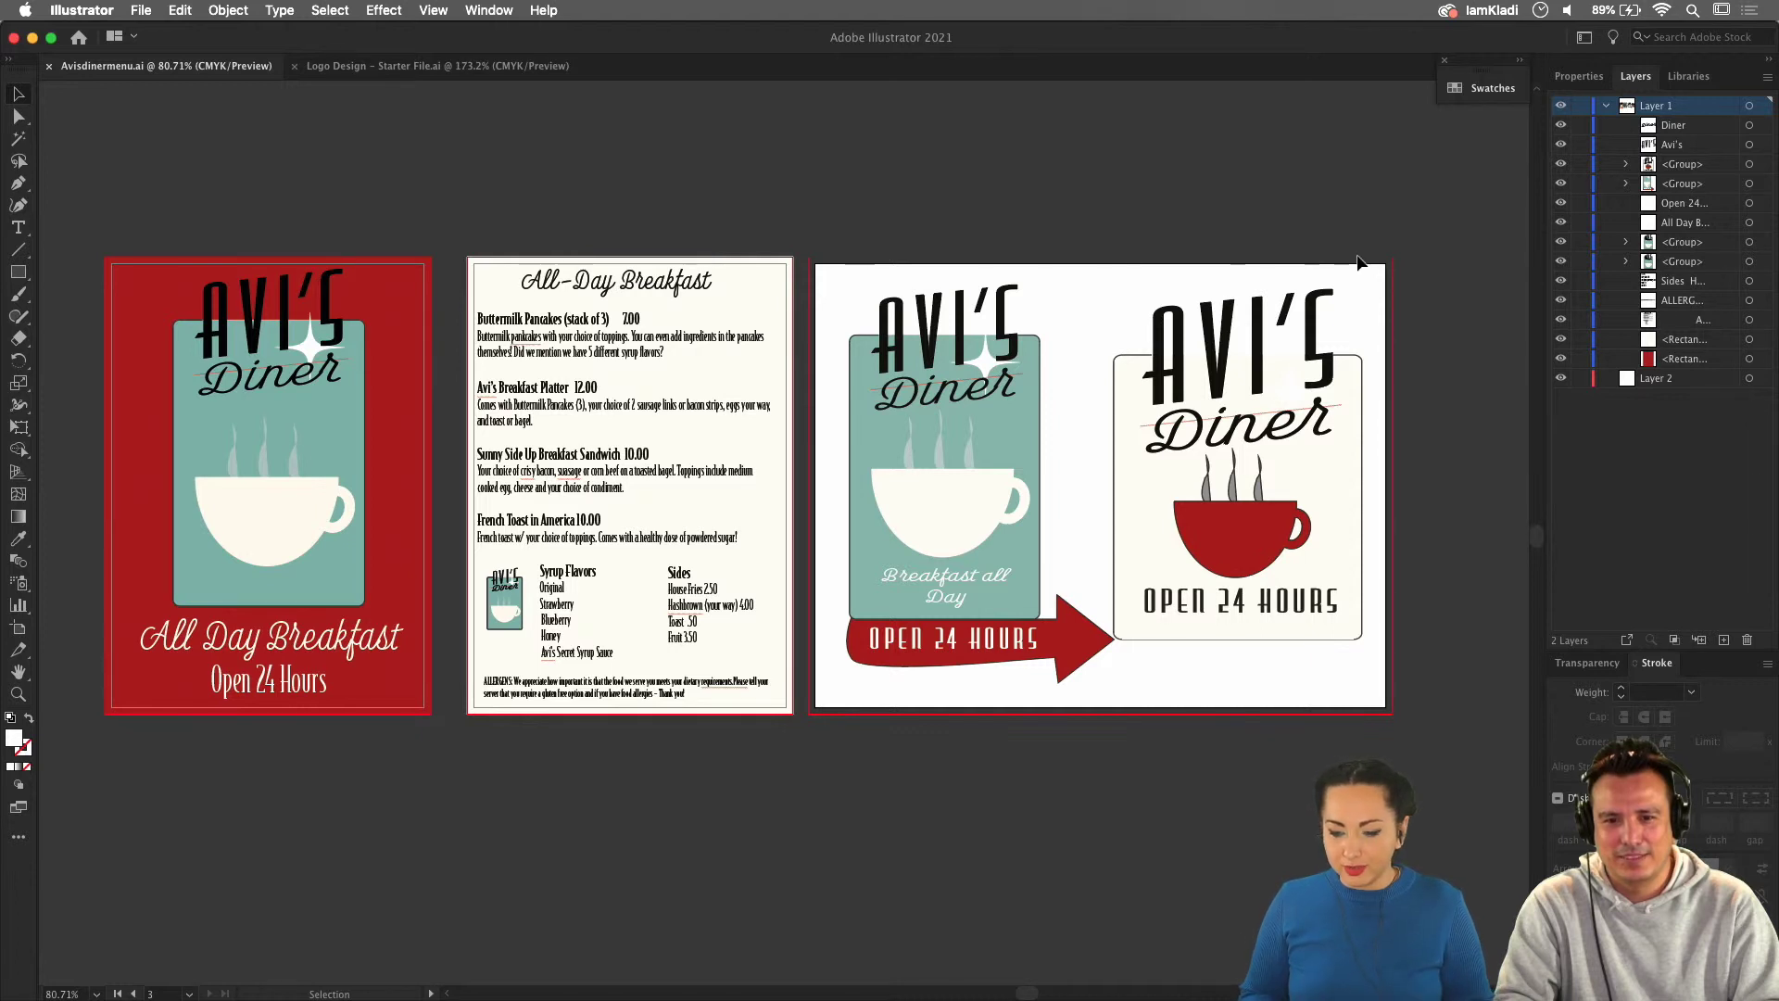
Examine the Avi's Diner menu and logo artwork and the inspiration board in the Logo Design - Starter File document.
scroll(1359, 264, "down", 1)
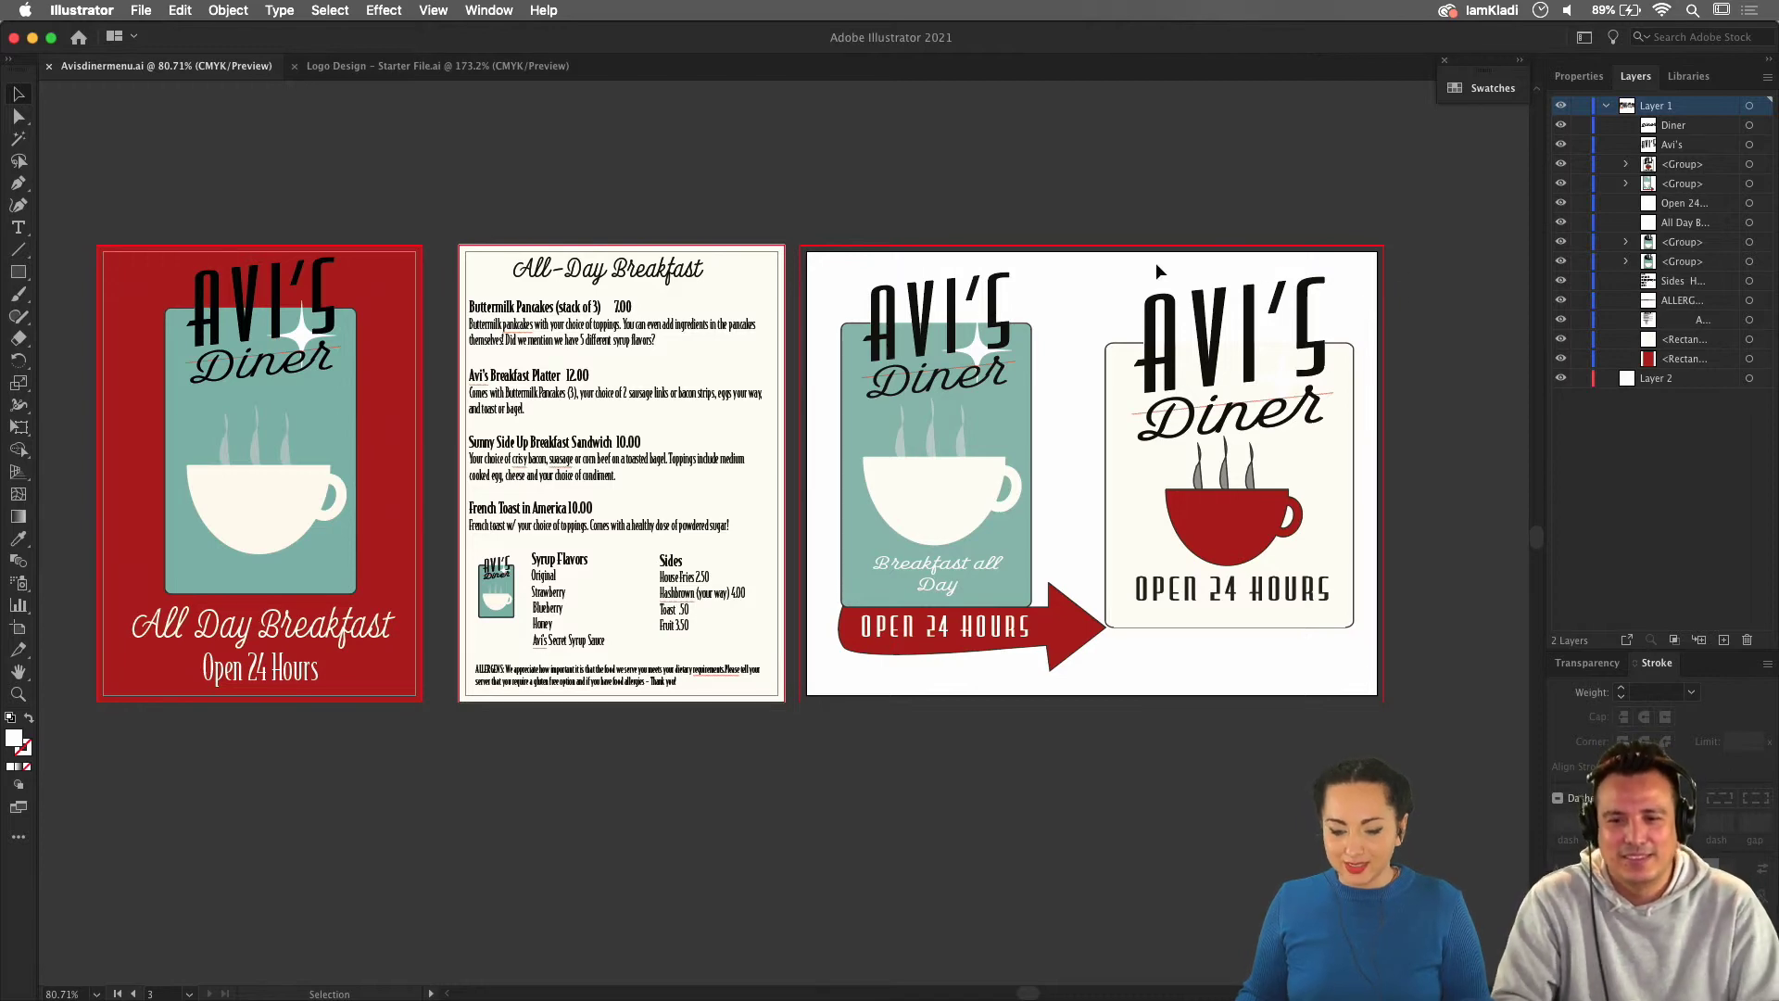
left_click_drag(1086, 276, 1223, 385)
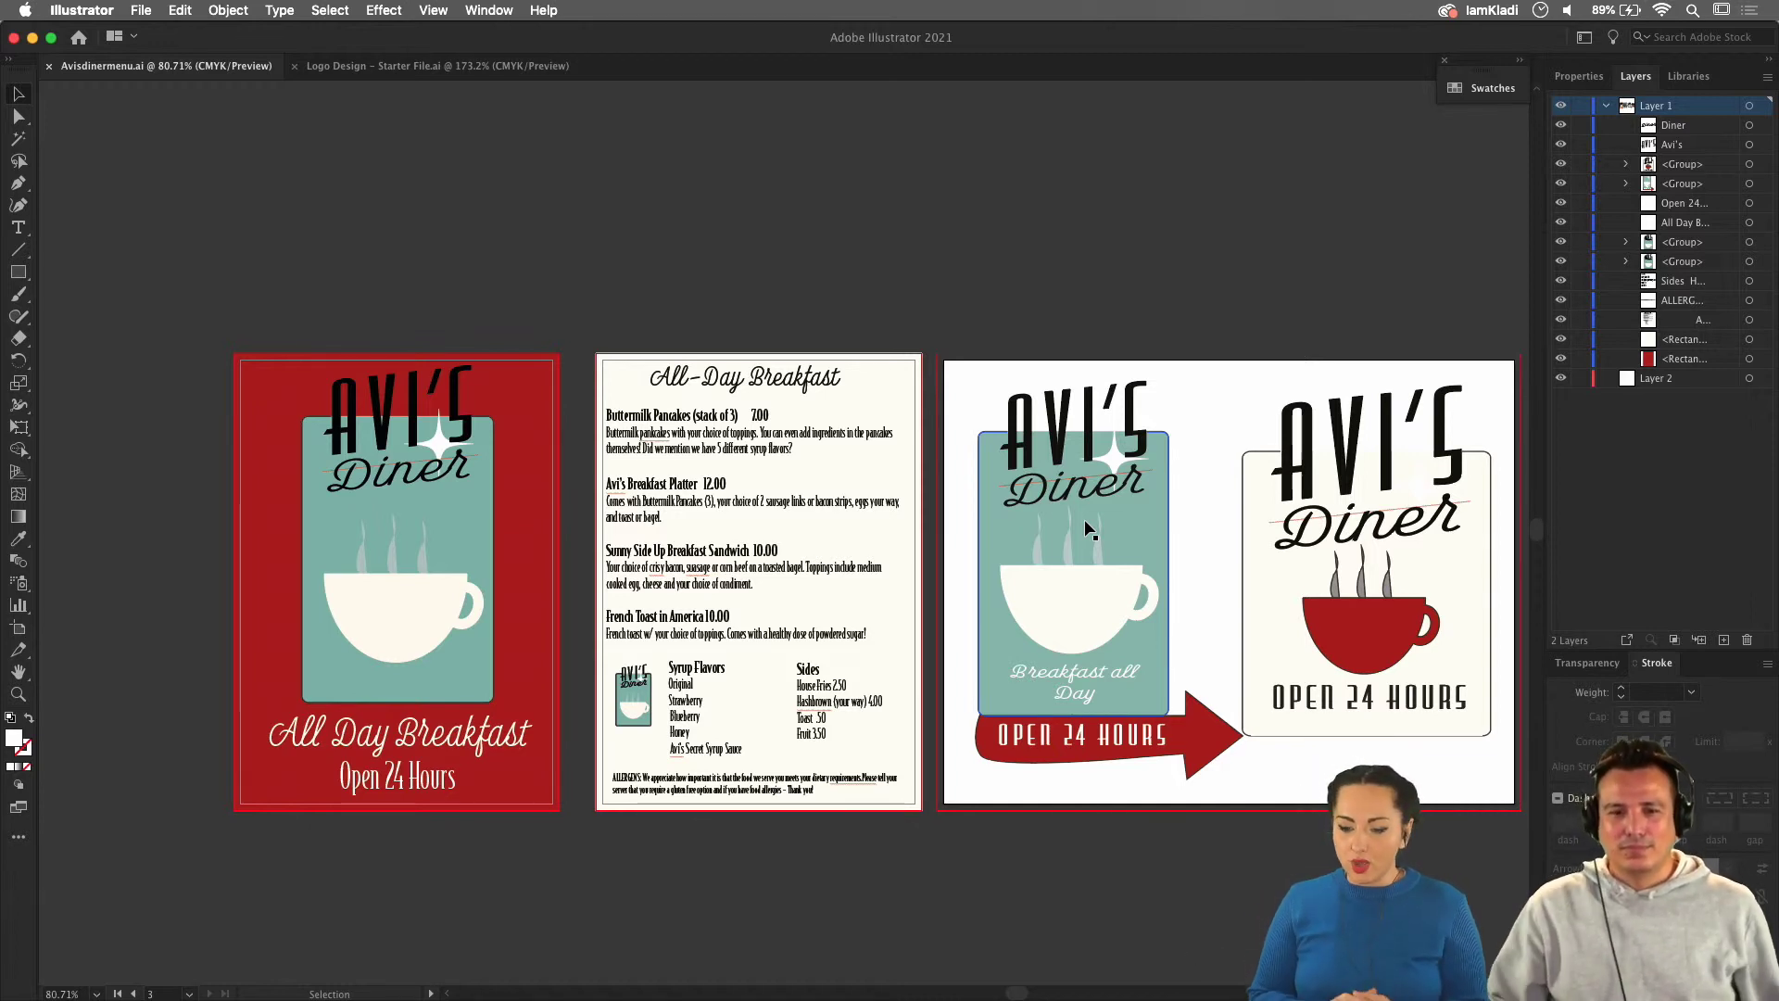
scroll(987, 454, "up", 2)
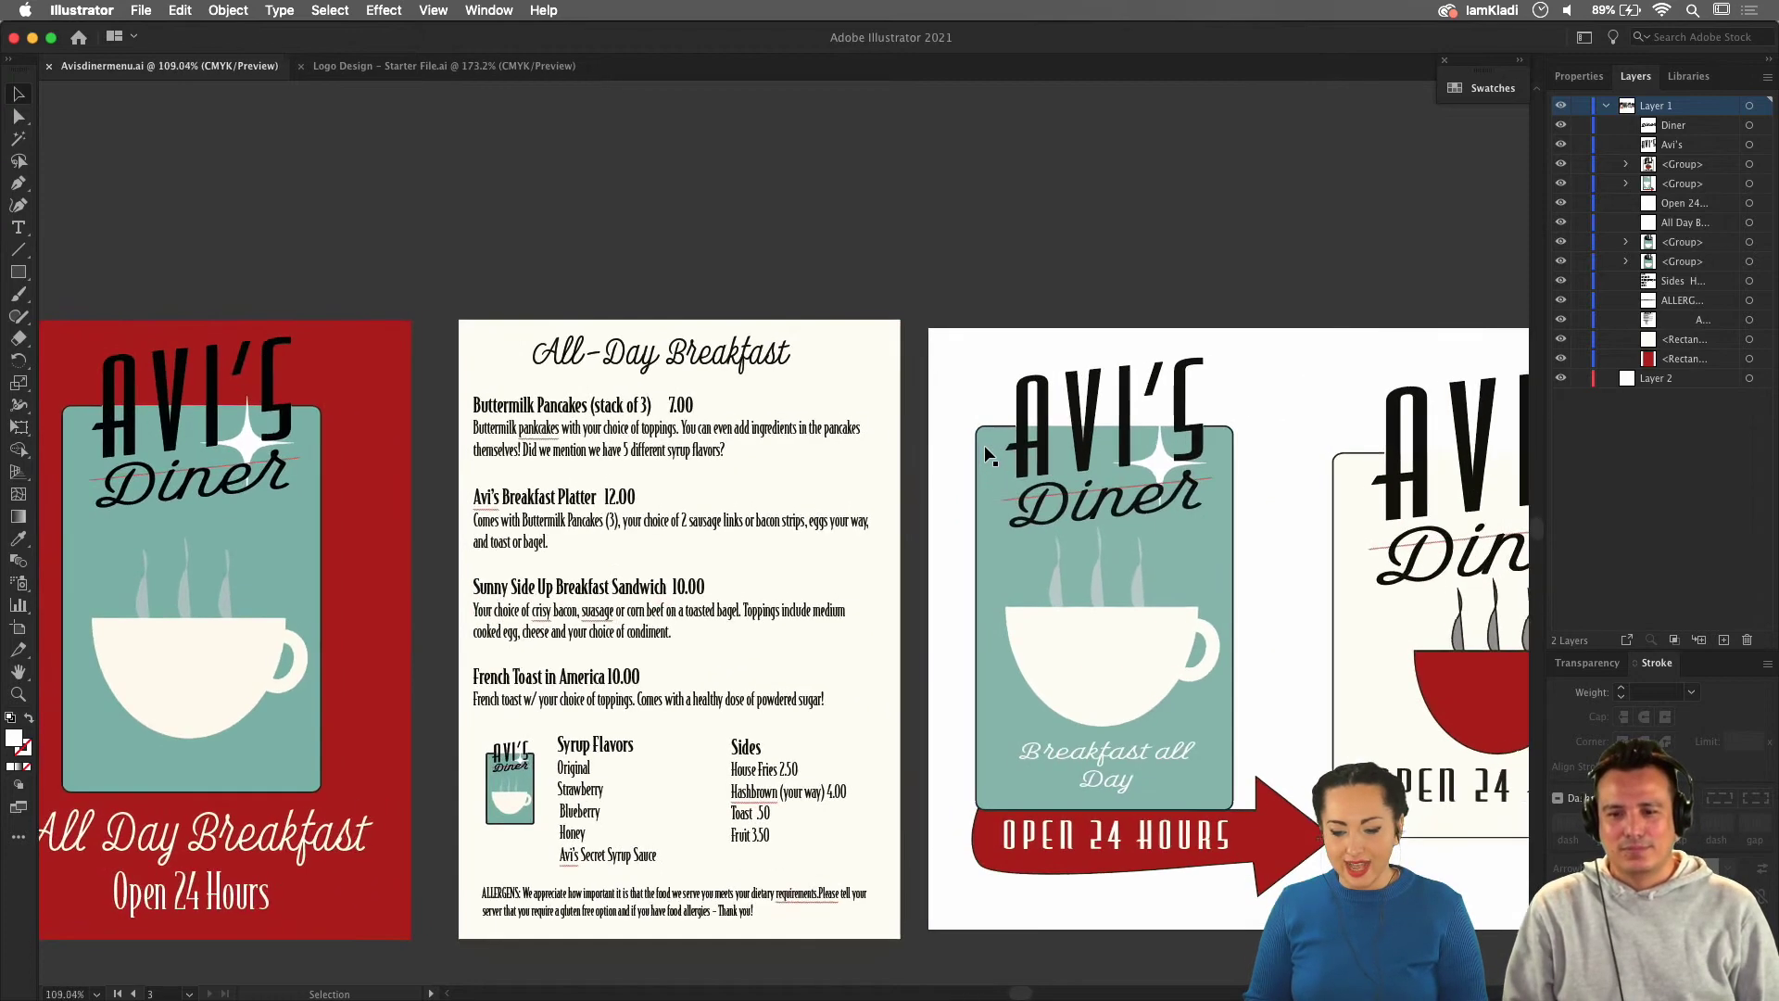
scroll(987, 454, "up", 1)
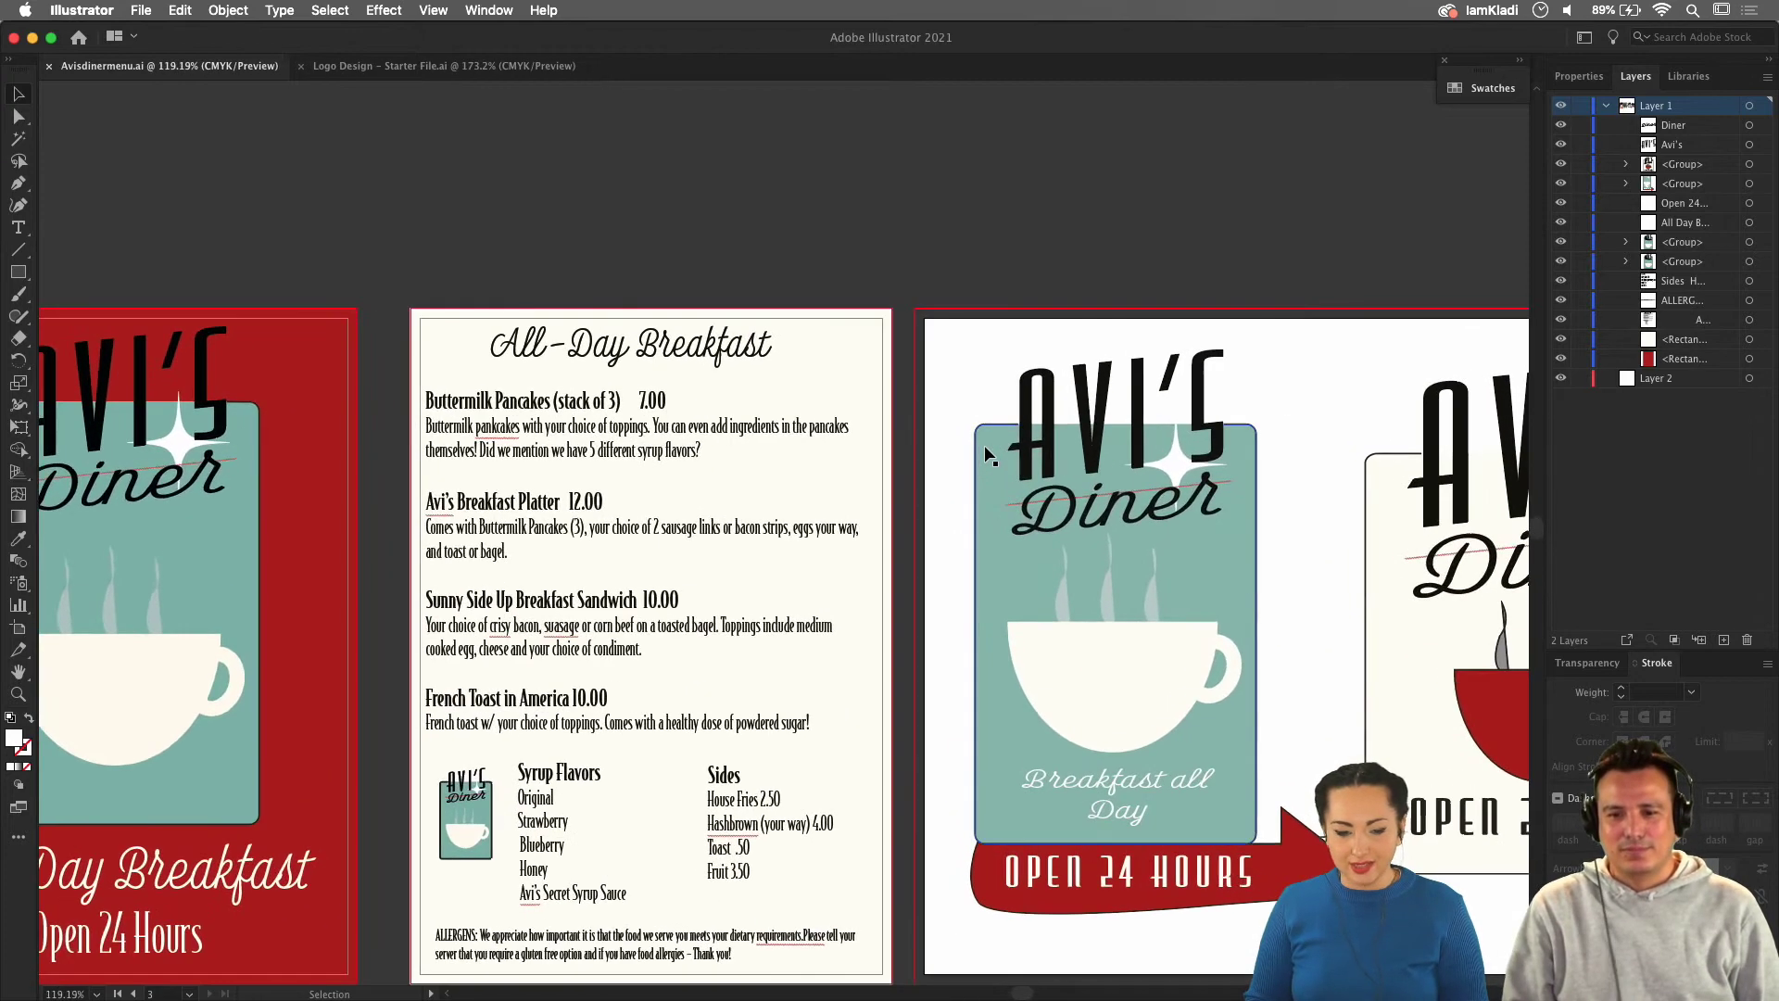
left_click(524, 67)
scroll(819, 425, "down", 6)
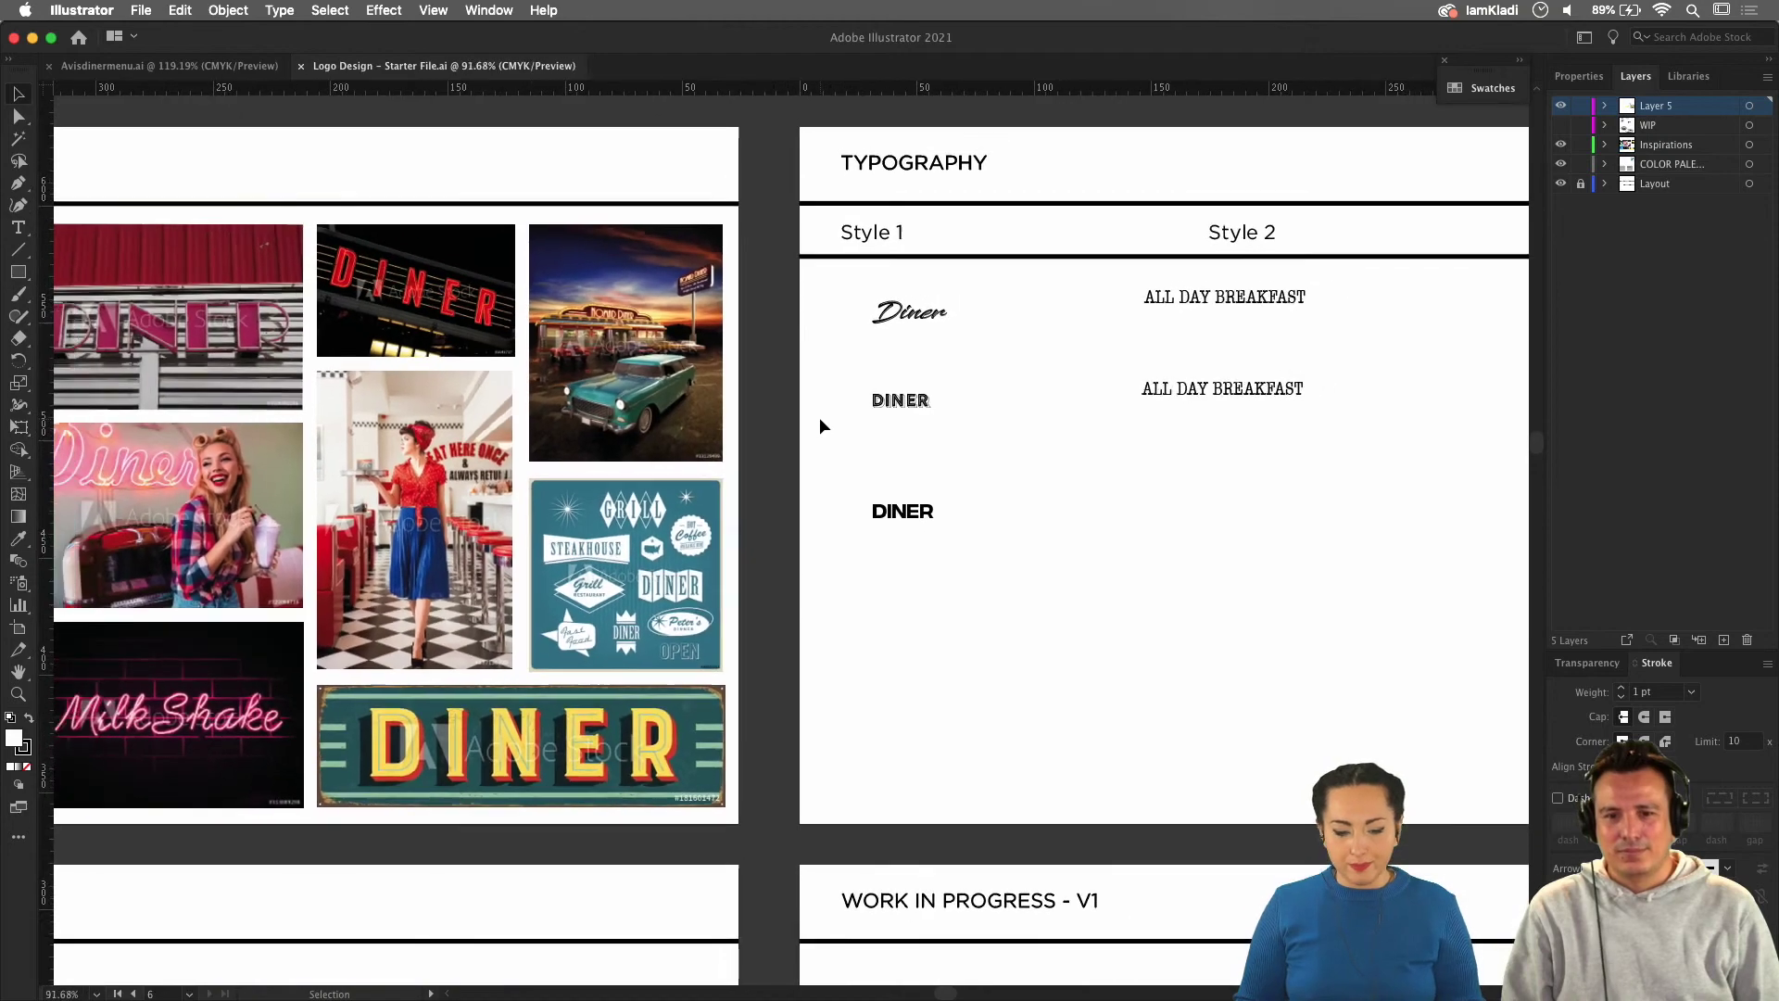
scroll(820, 425, "down", 3)
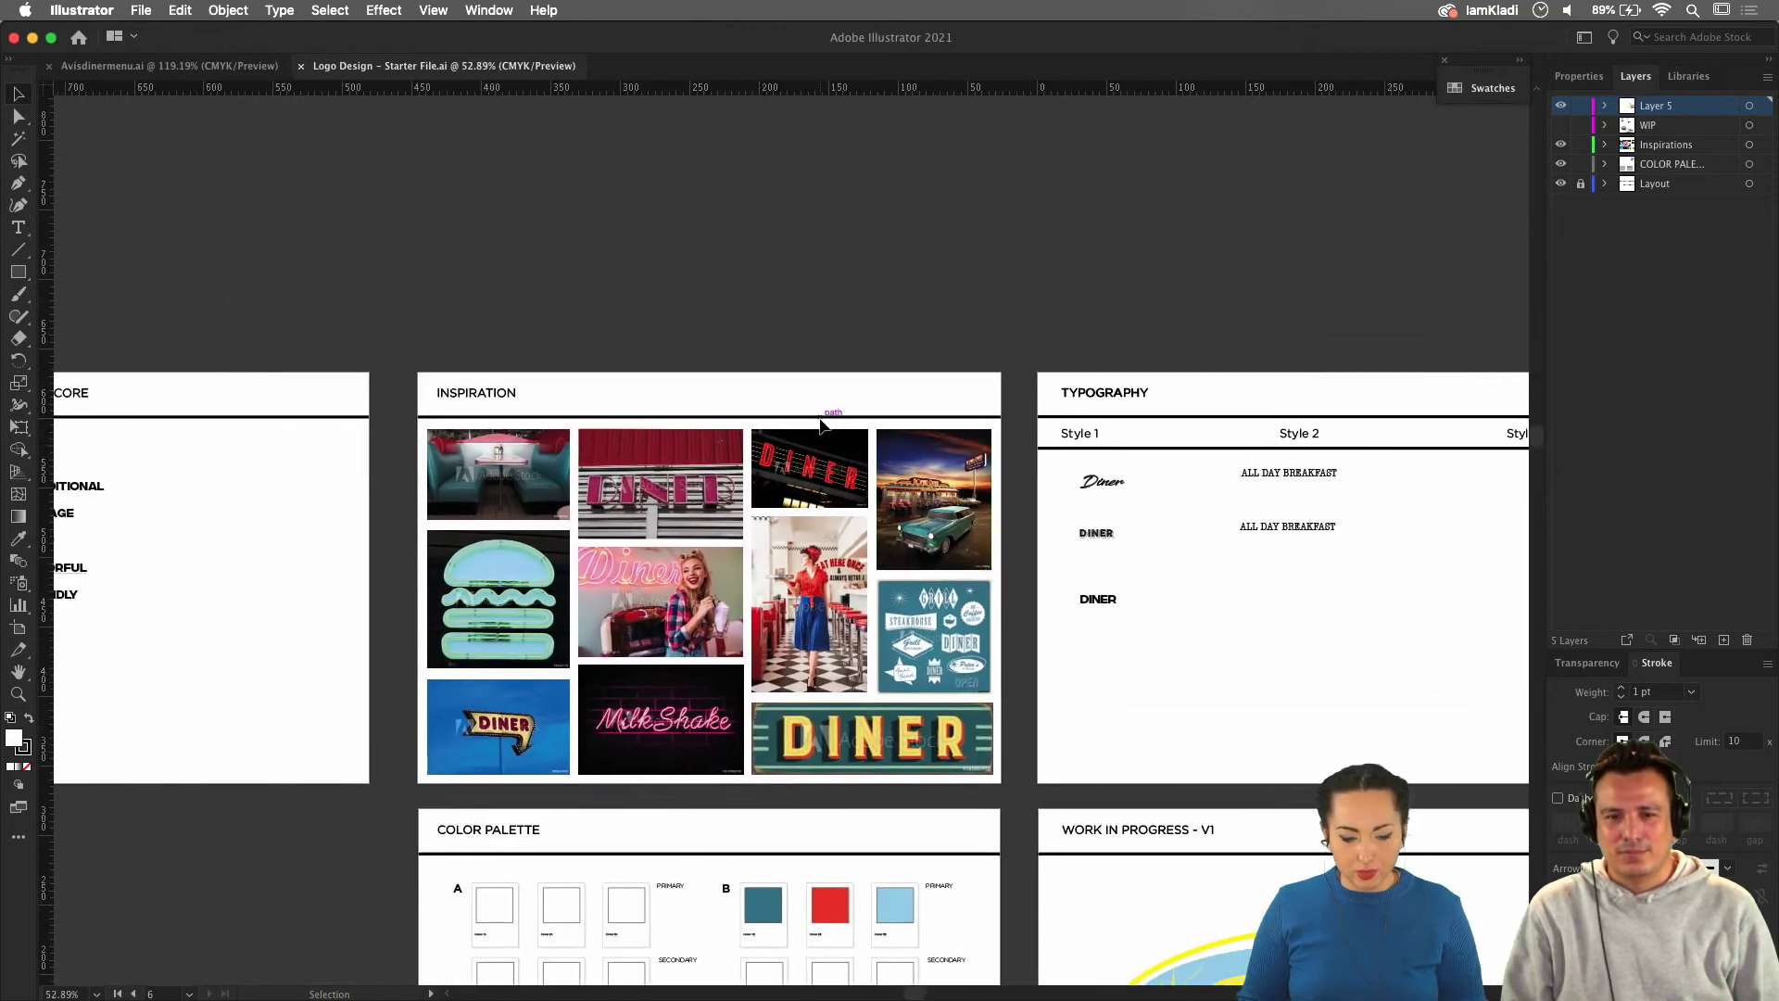
scroll(819, 424, "down", 5)
scroll(820, 424, "right", 6)
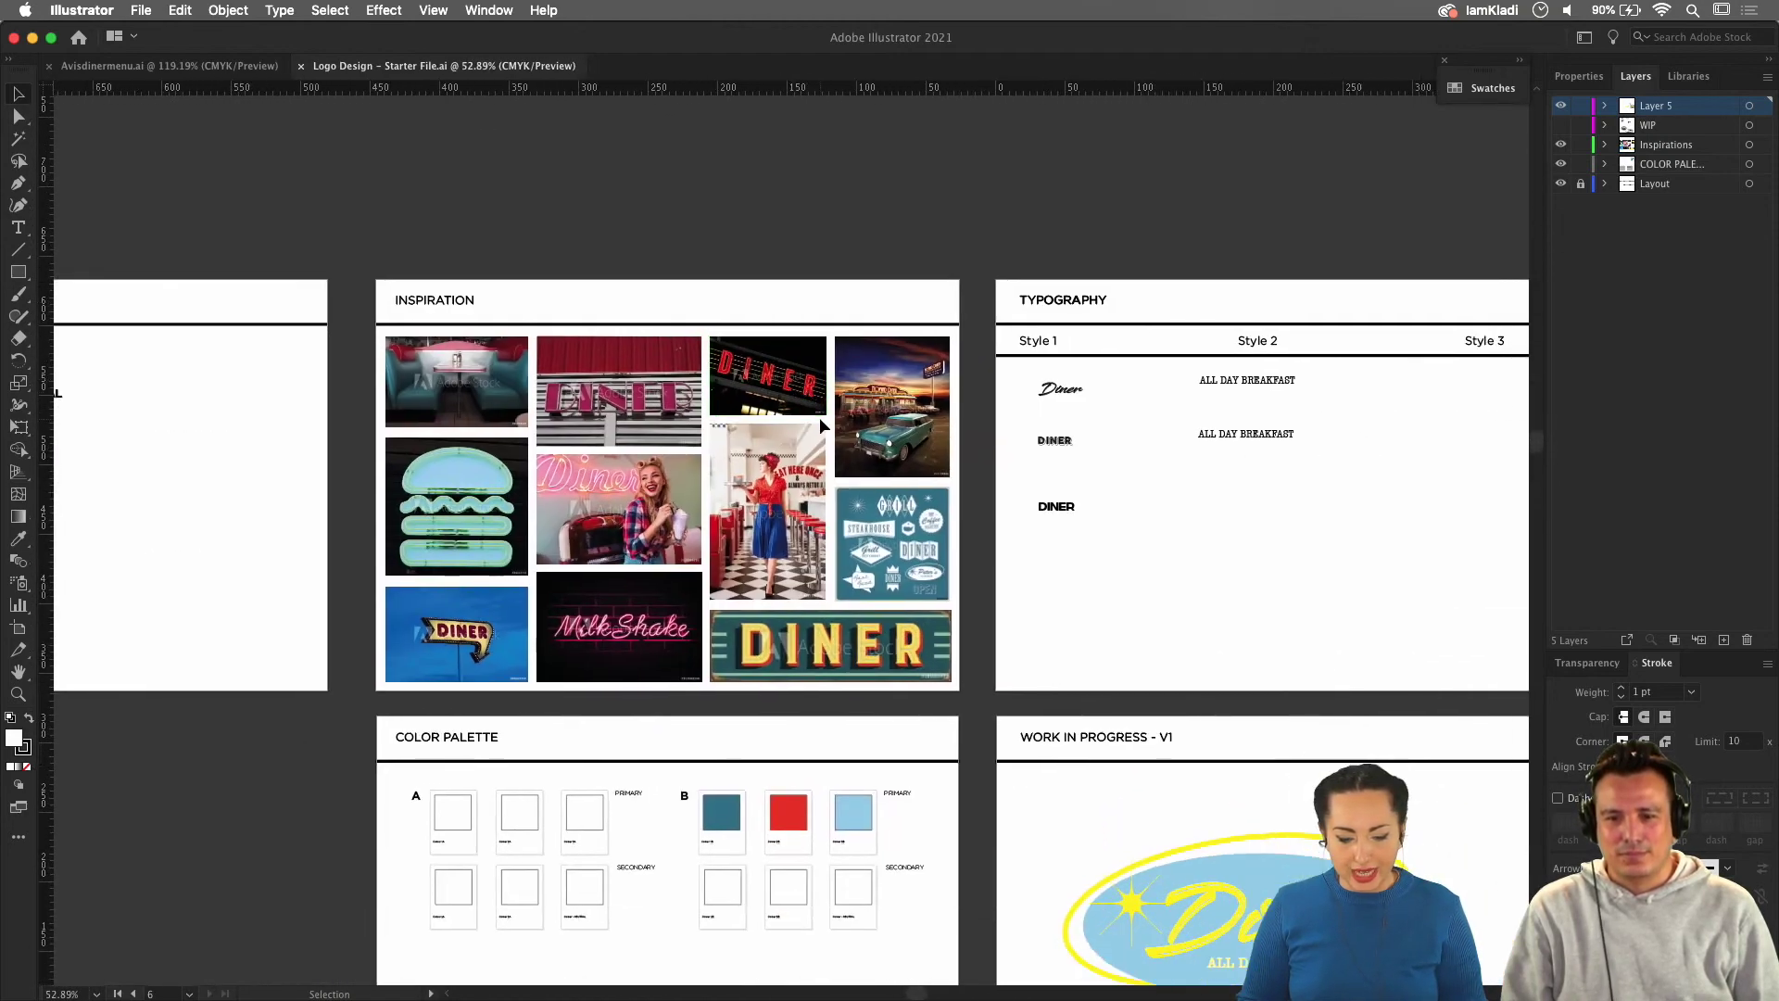
scroll(819, 424, "up", 15)
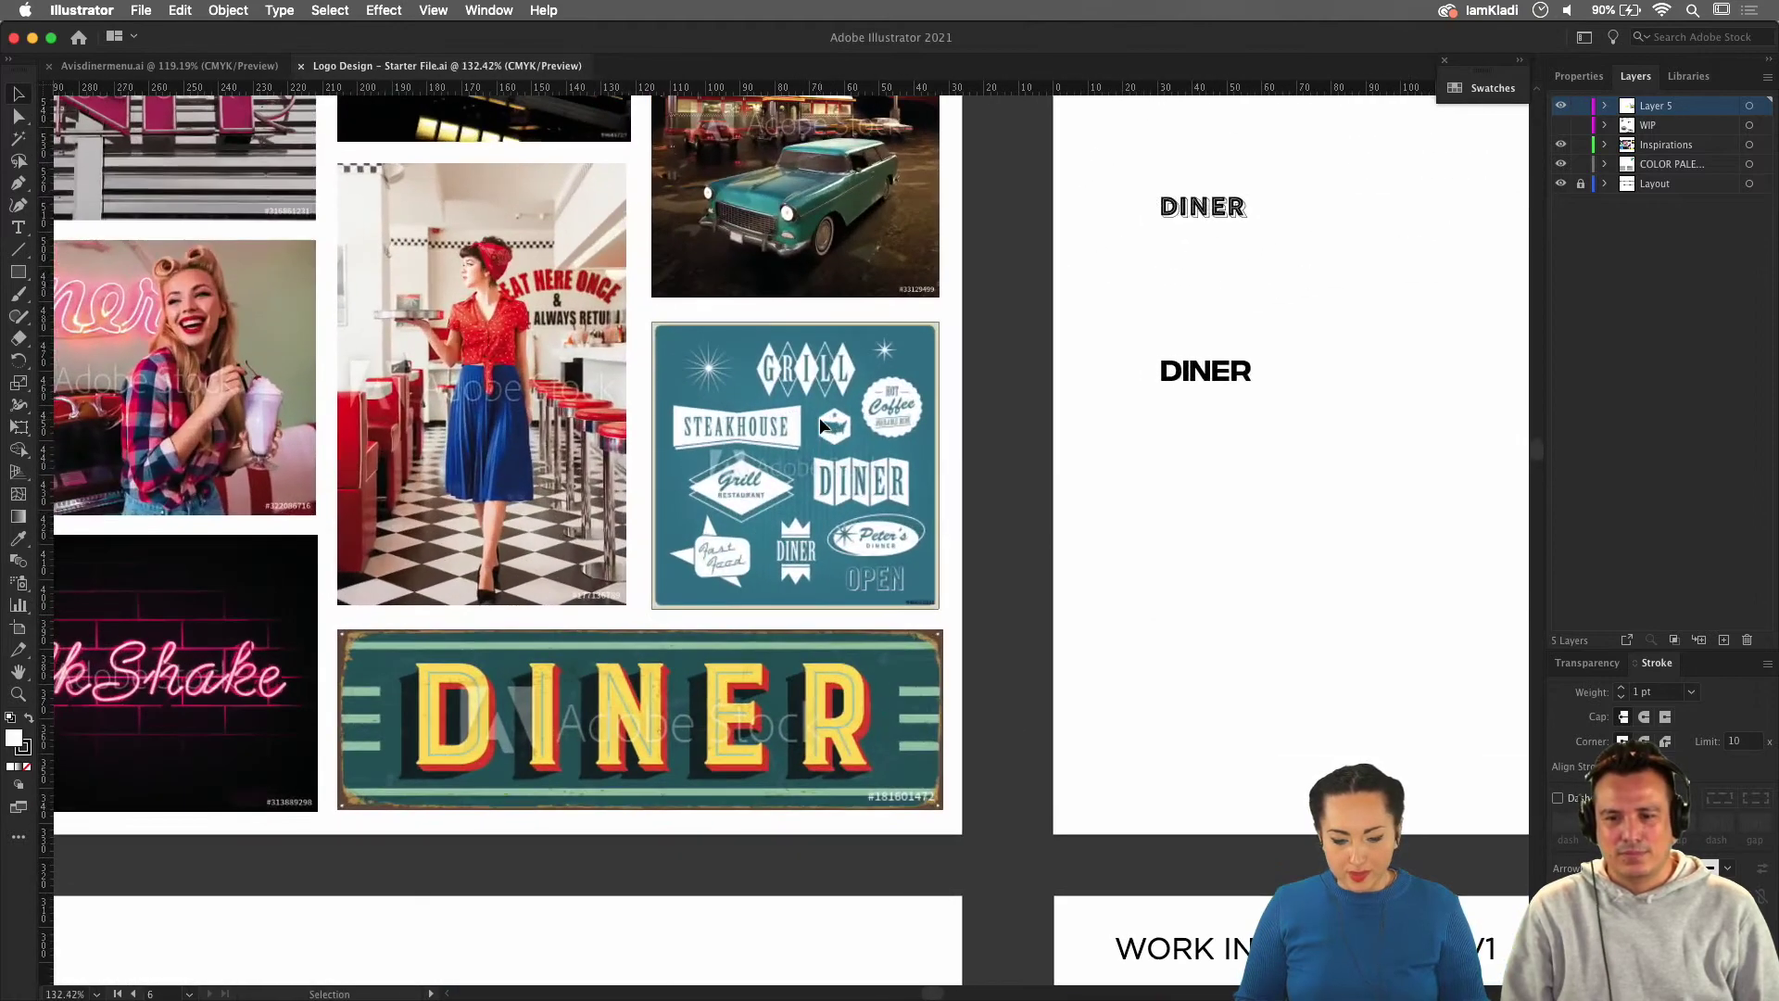
scroll(820, 424, "left", 6)
scroll(820, 424, "up", 1)
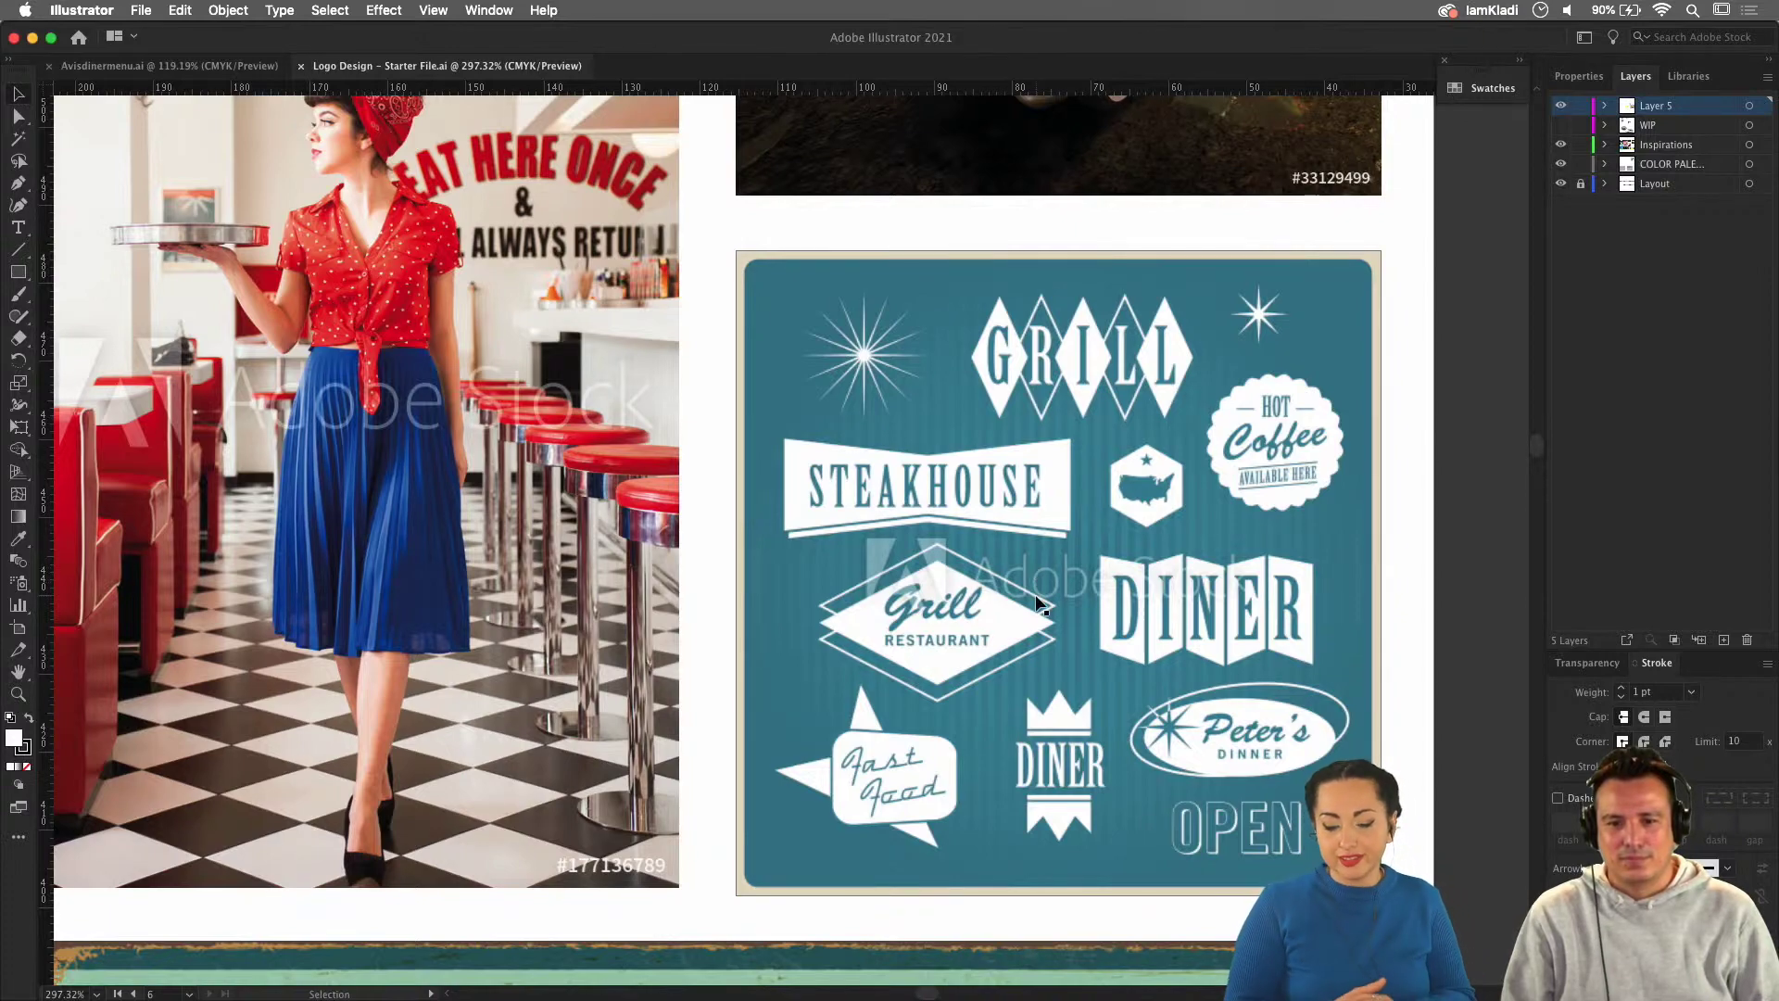
scroll(1038, 604, "down", 10)
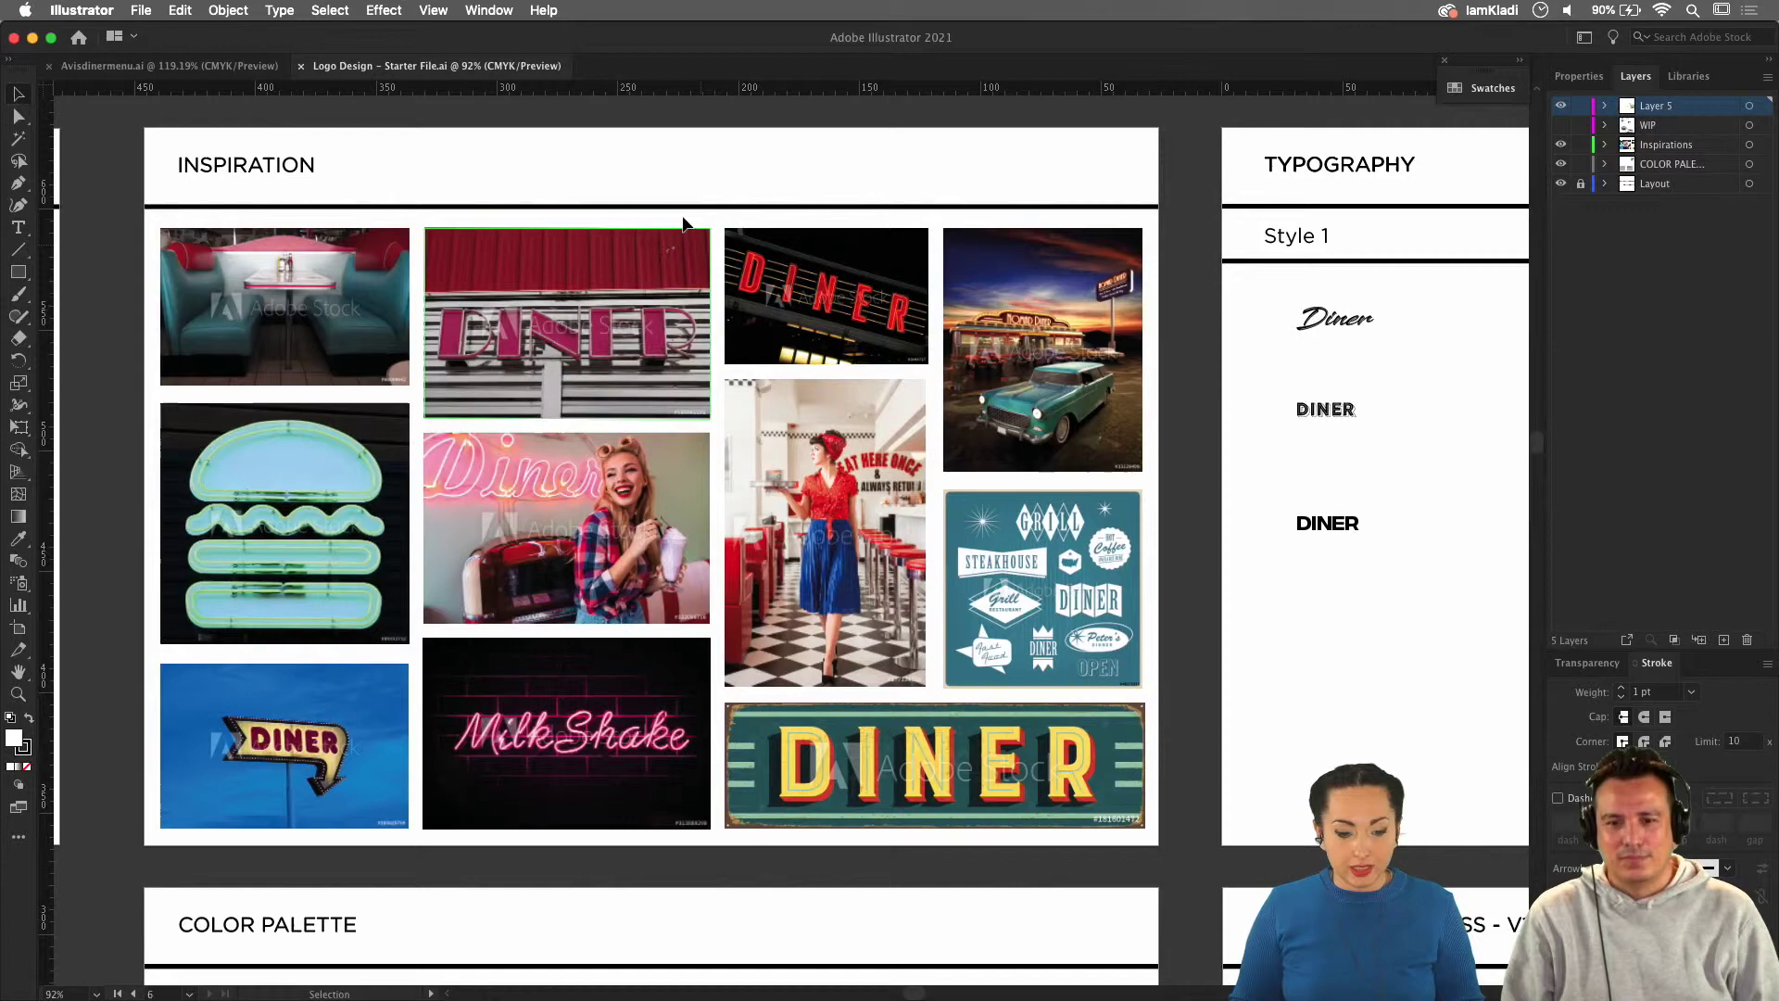
Return to the Avisdinermenu.ai document and create a new Creative Cloud library named Avis.
left_click(206, 66)
scroll(709, 391, "down", 4)
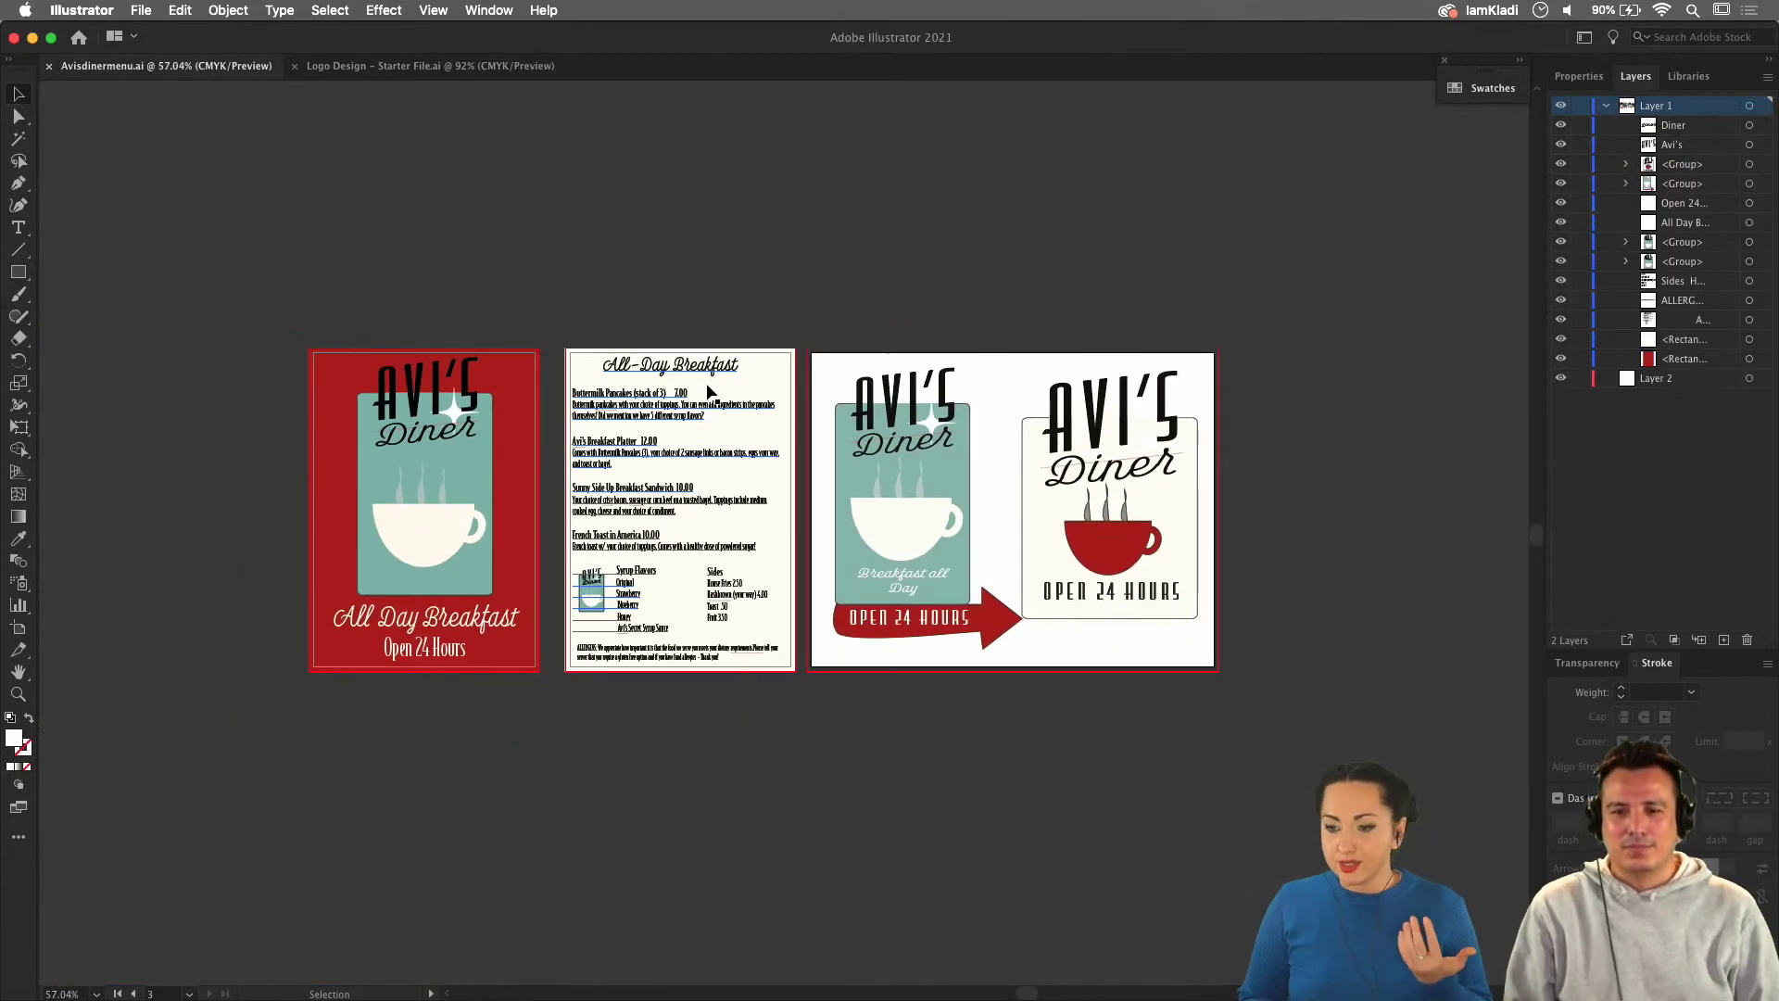
scroll(709, 392, "up", 3)
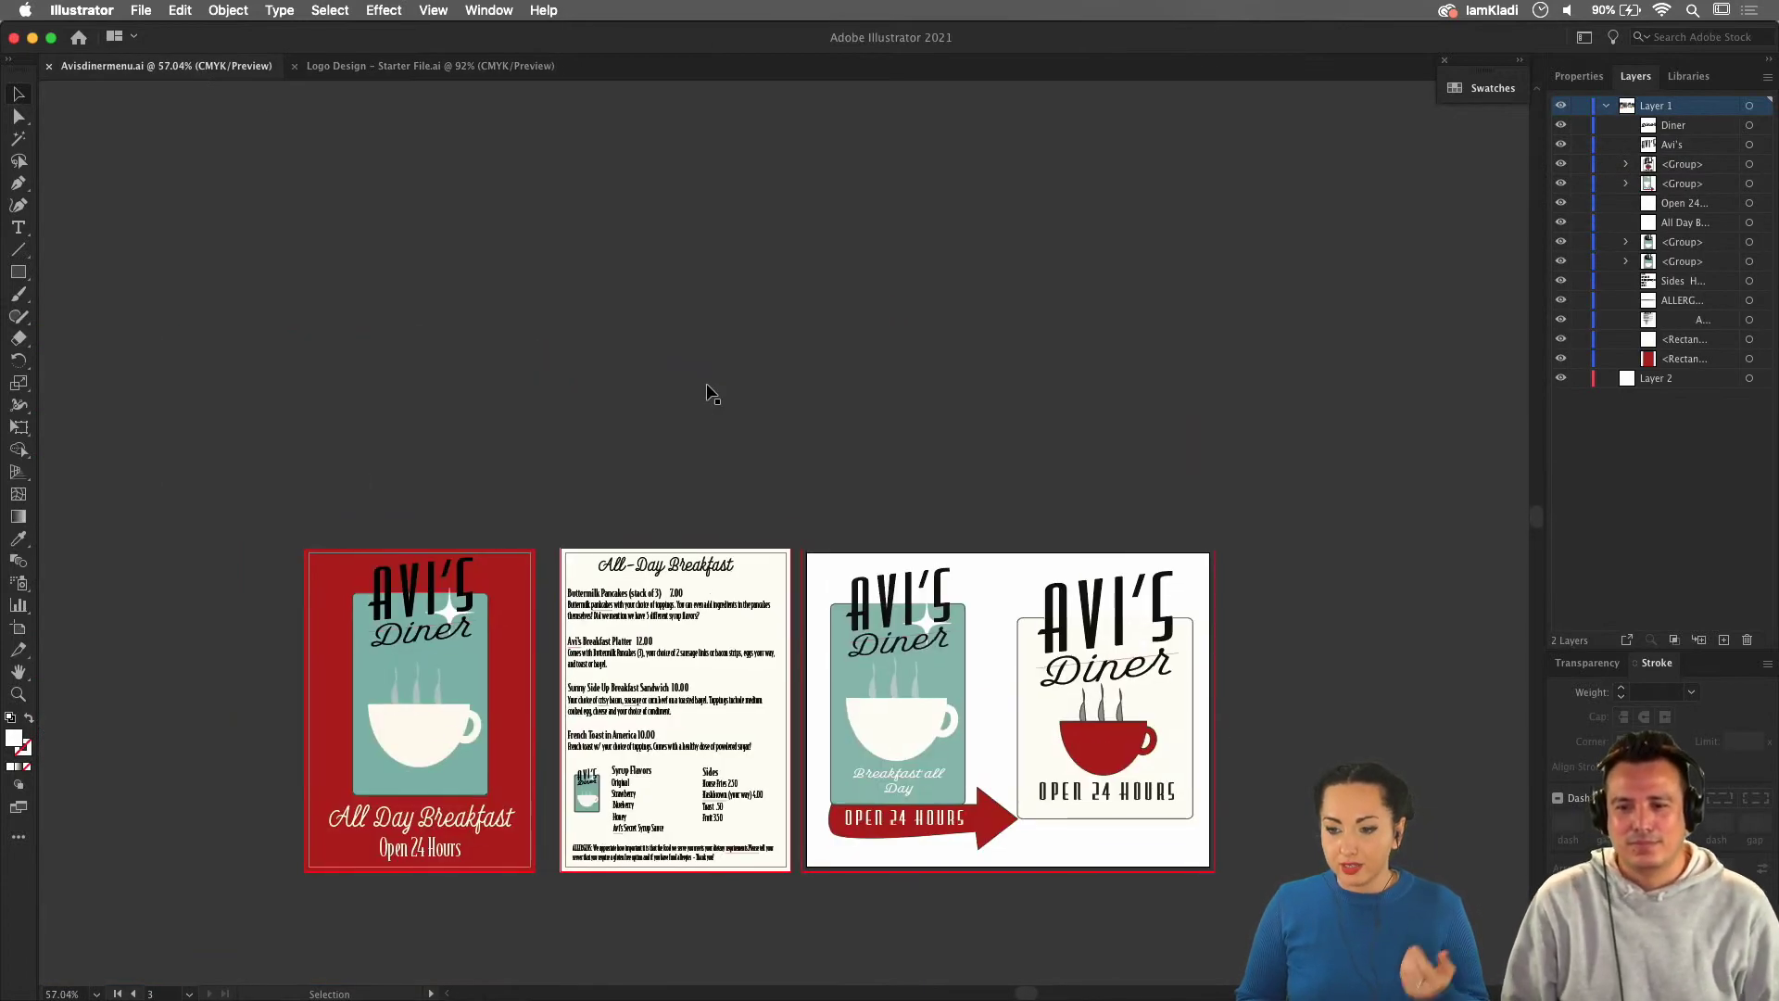
left_click(1686, 78)
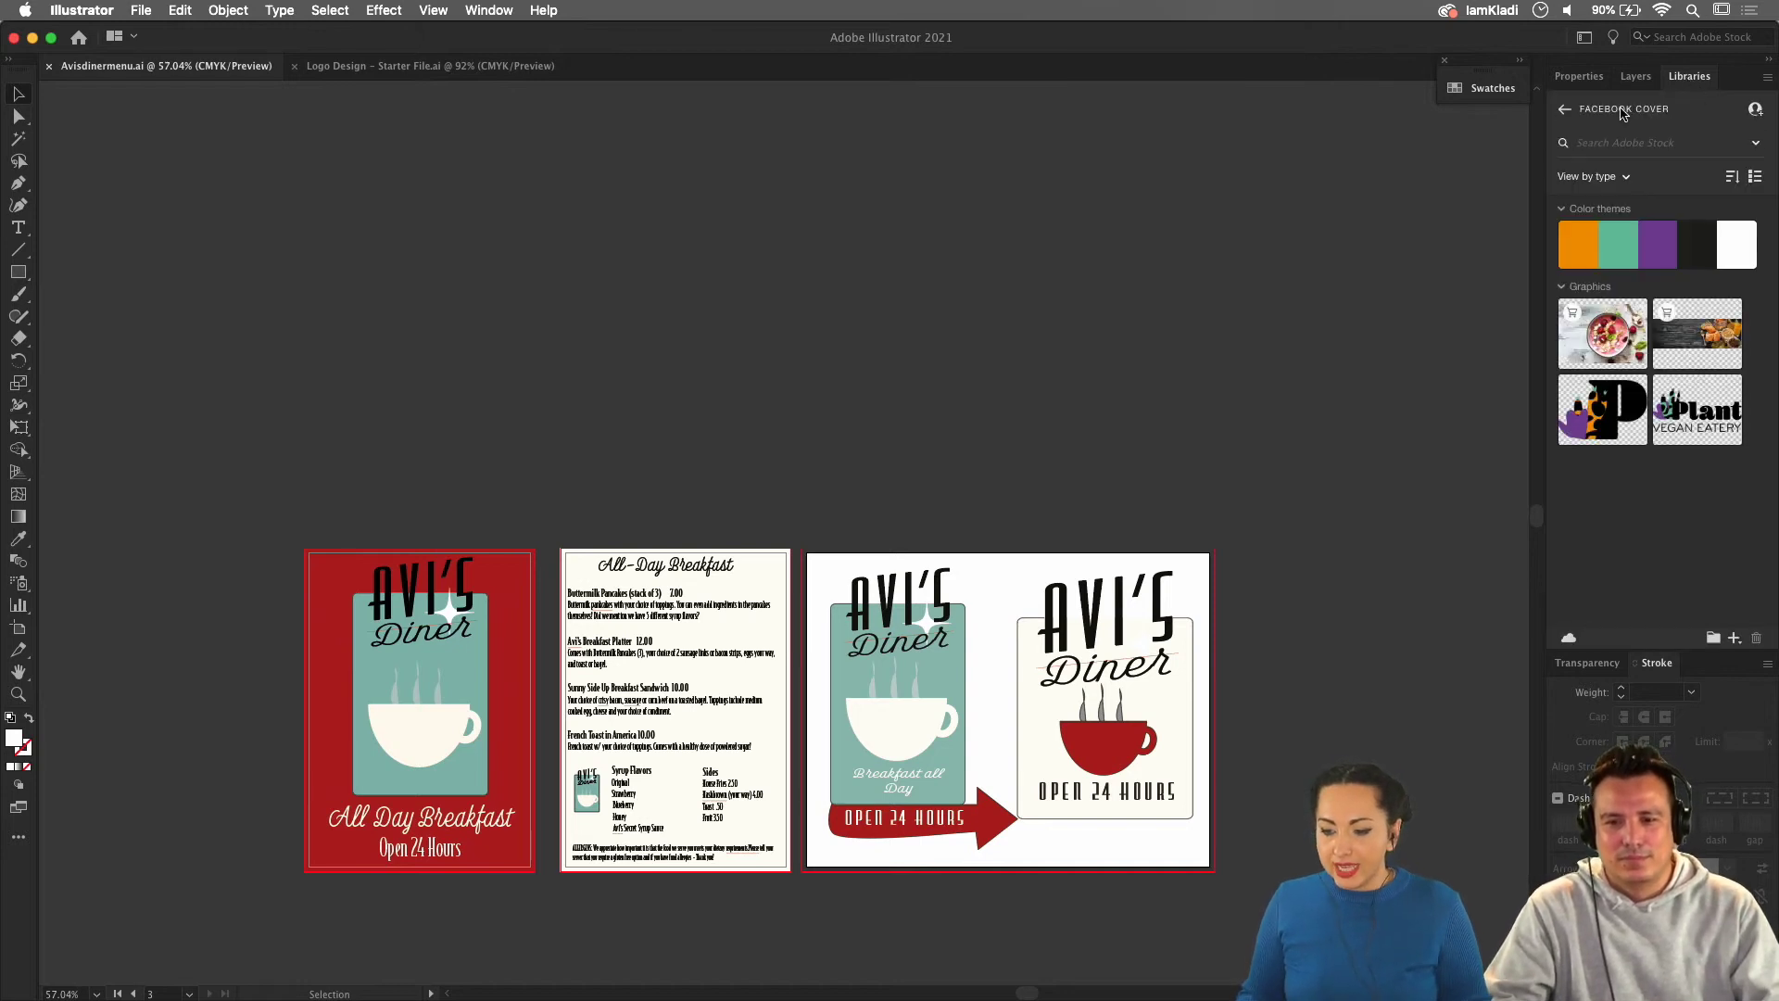
left_click(1566, 115)
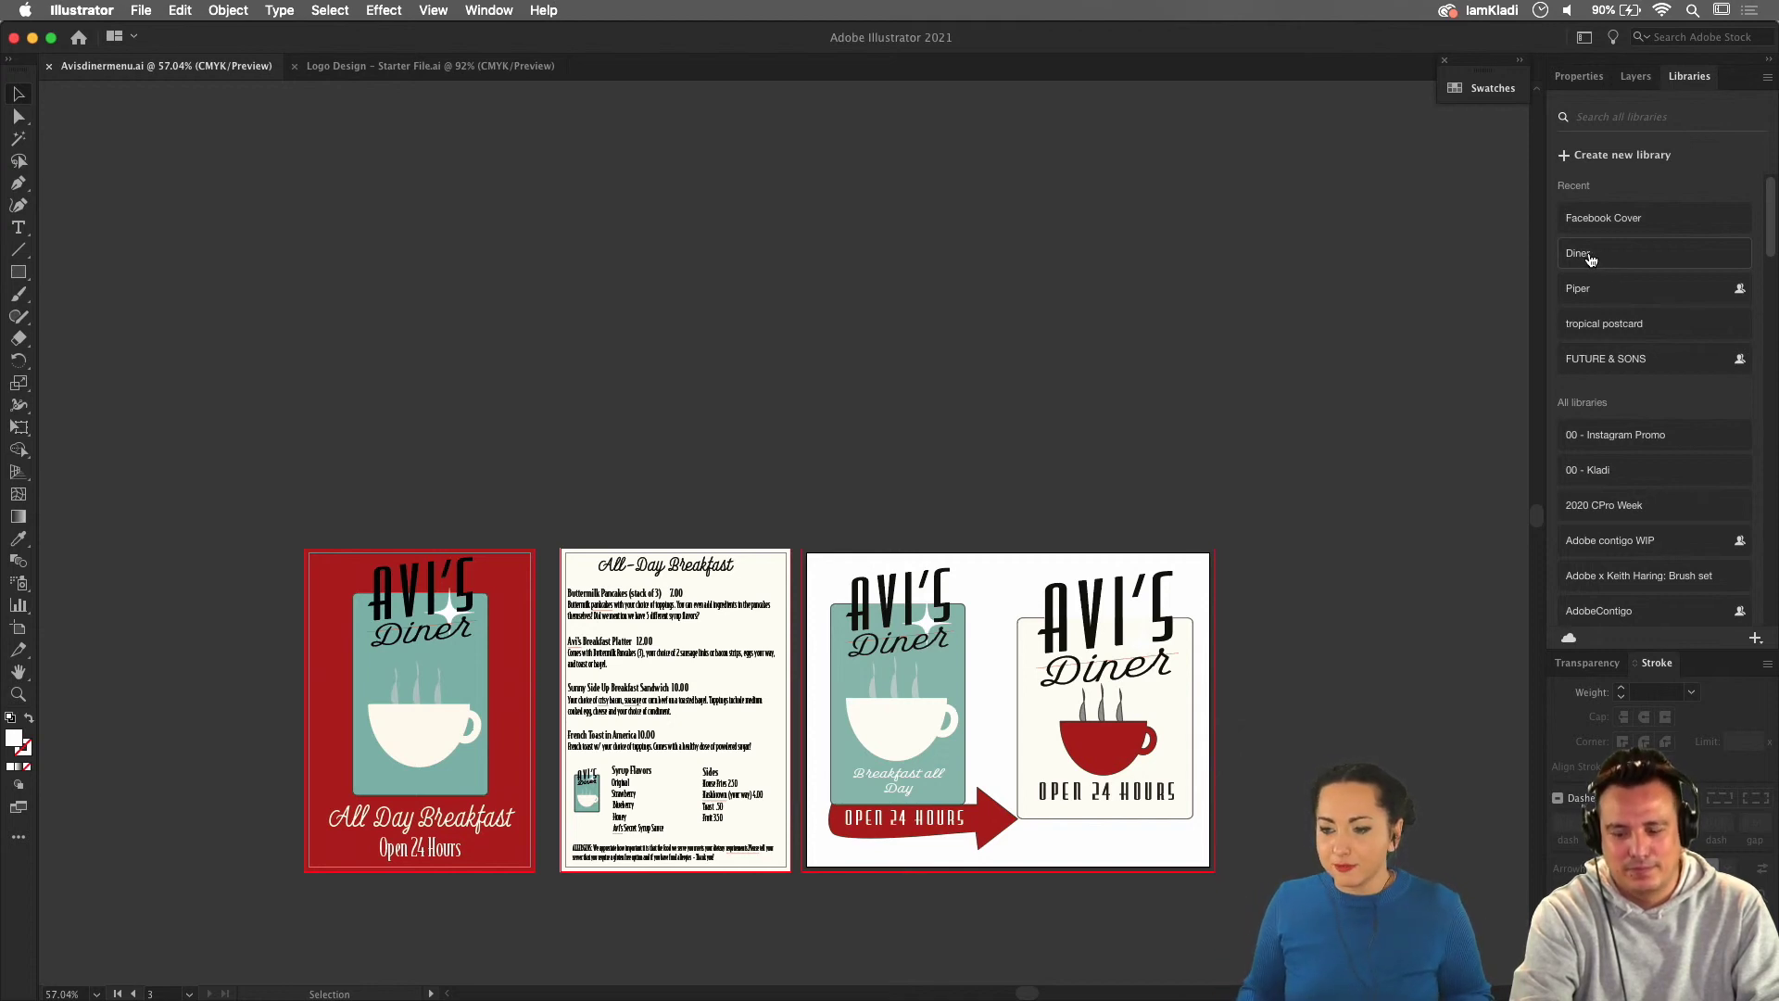
left_click(1574, 156)
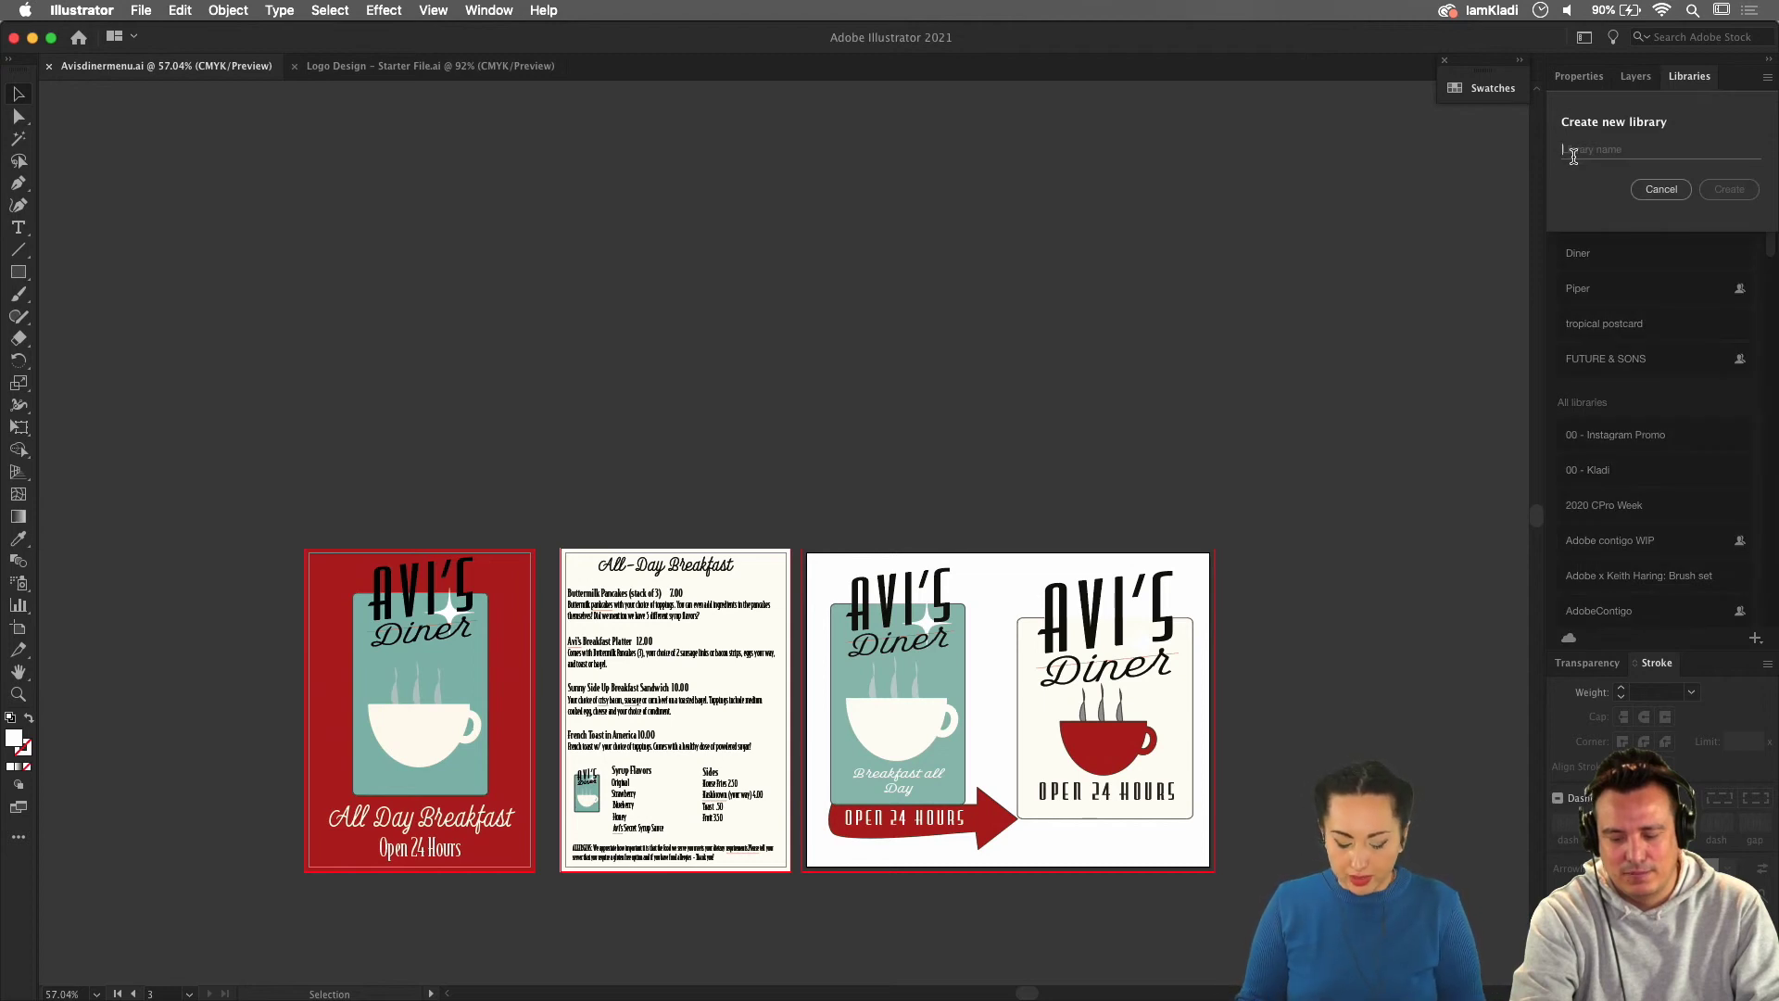
type("Avis")
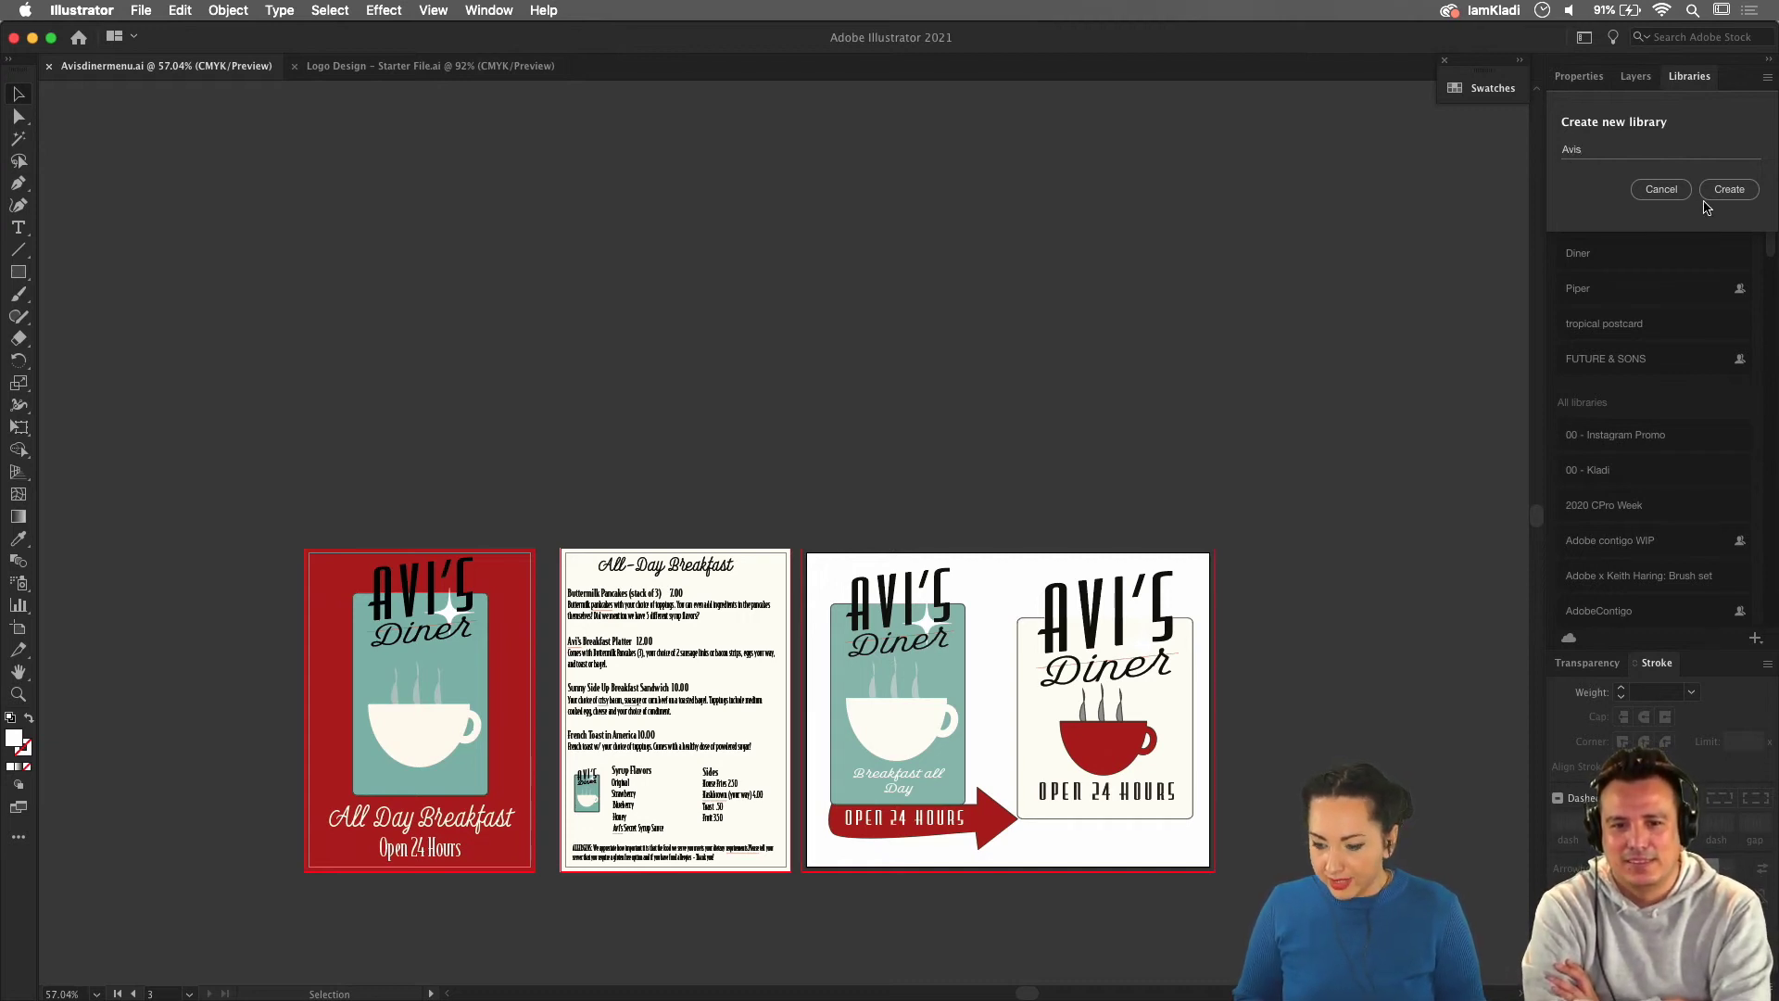
left_click(1731, 190)
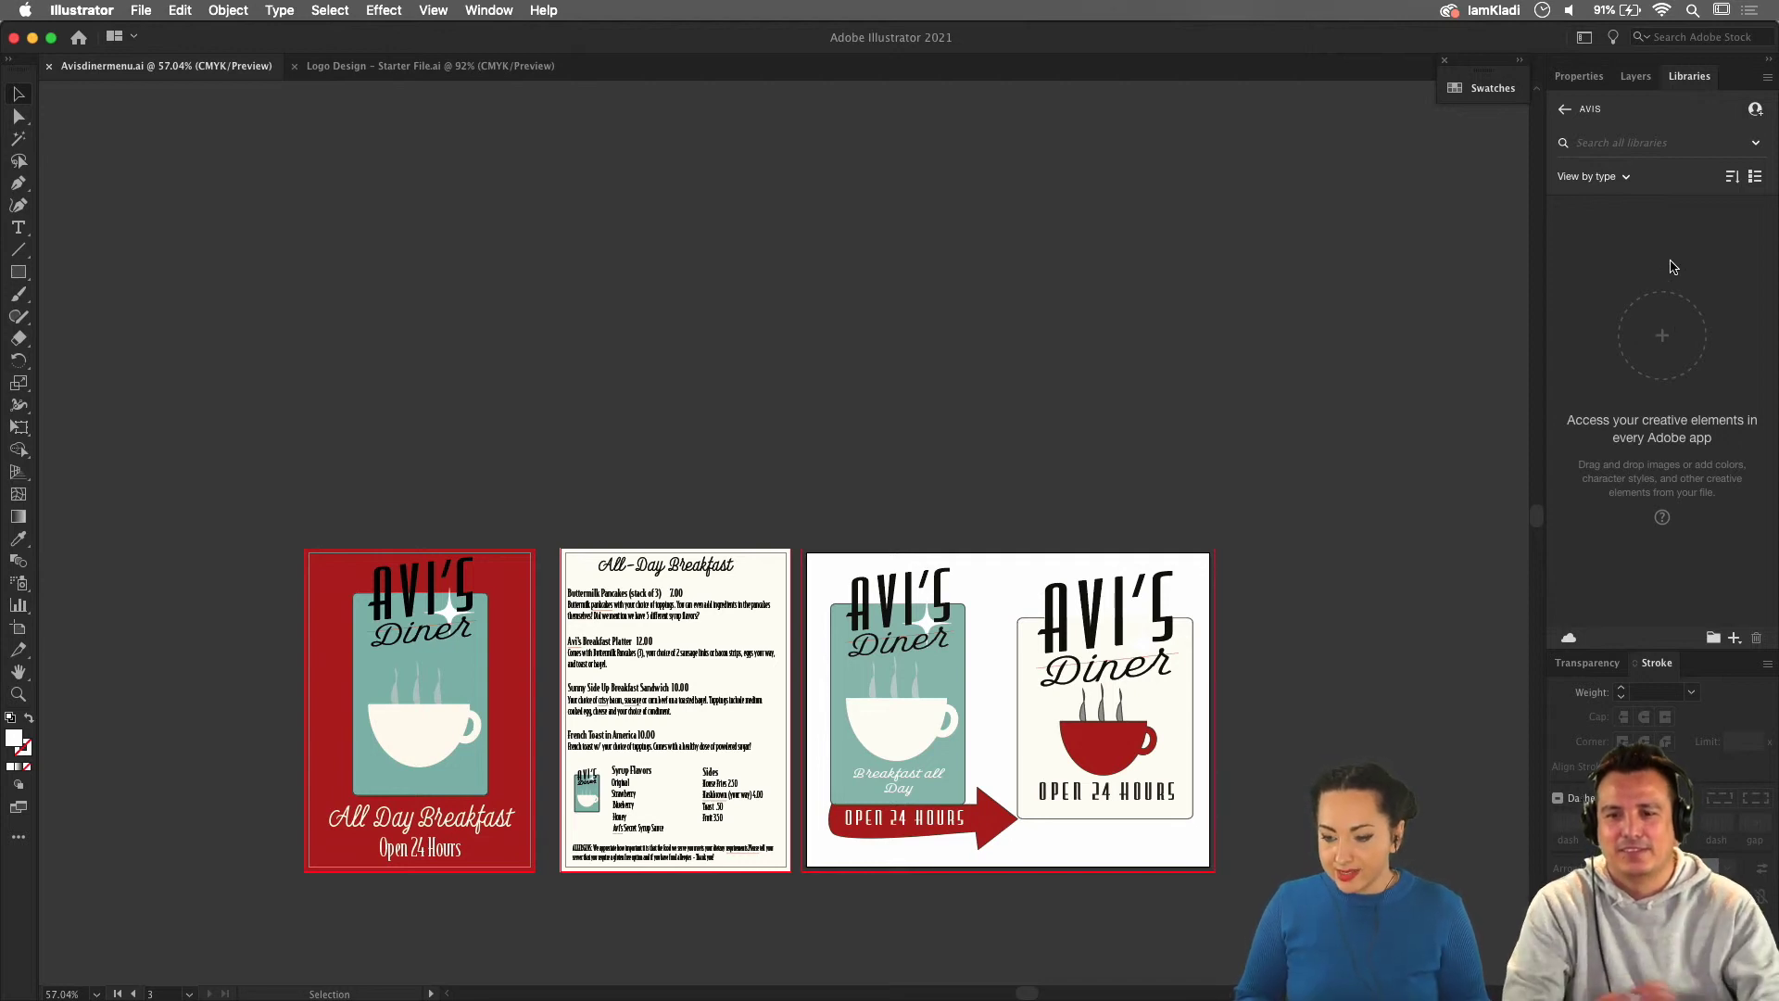
Set the Avis library's search source to Adobe Stock and search for "vintage diner".
left_click(1755, 145)
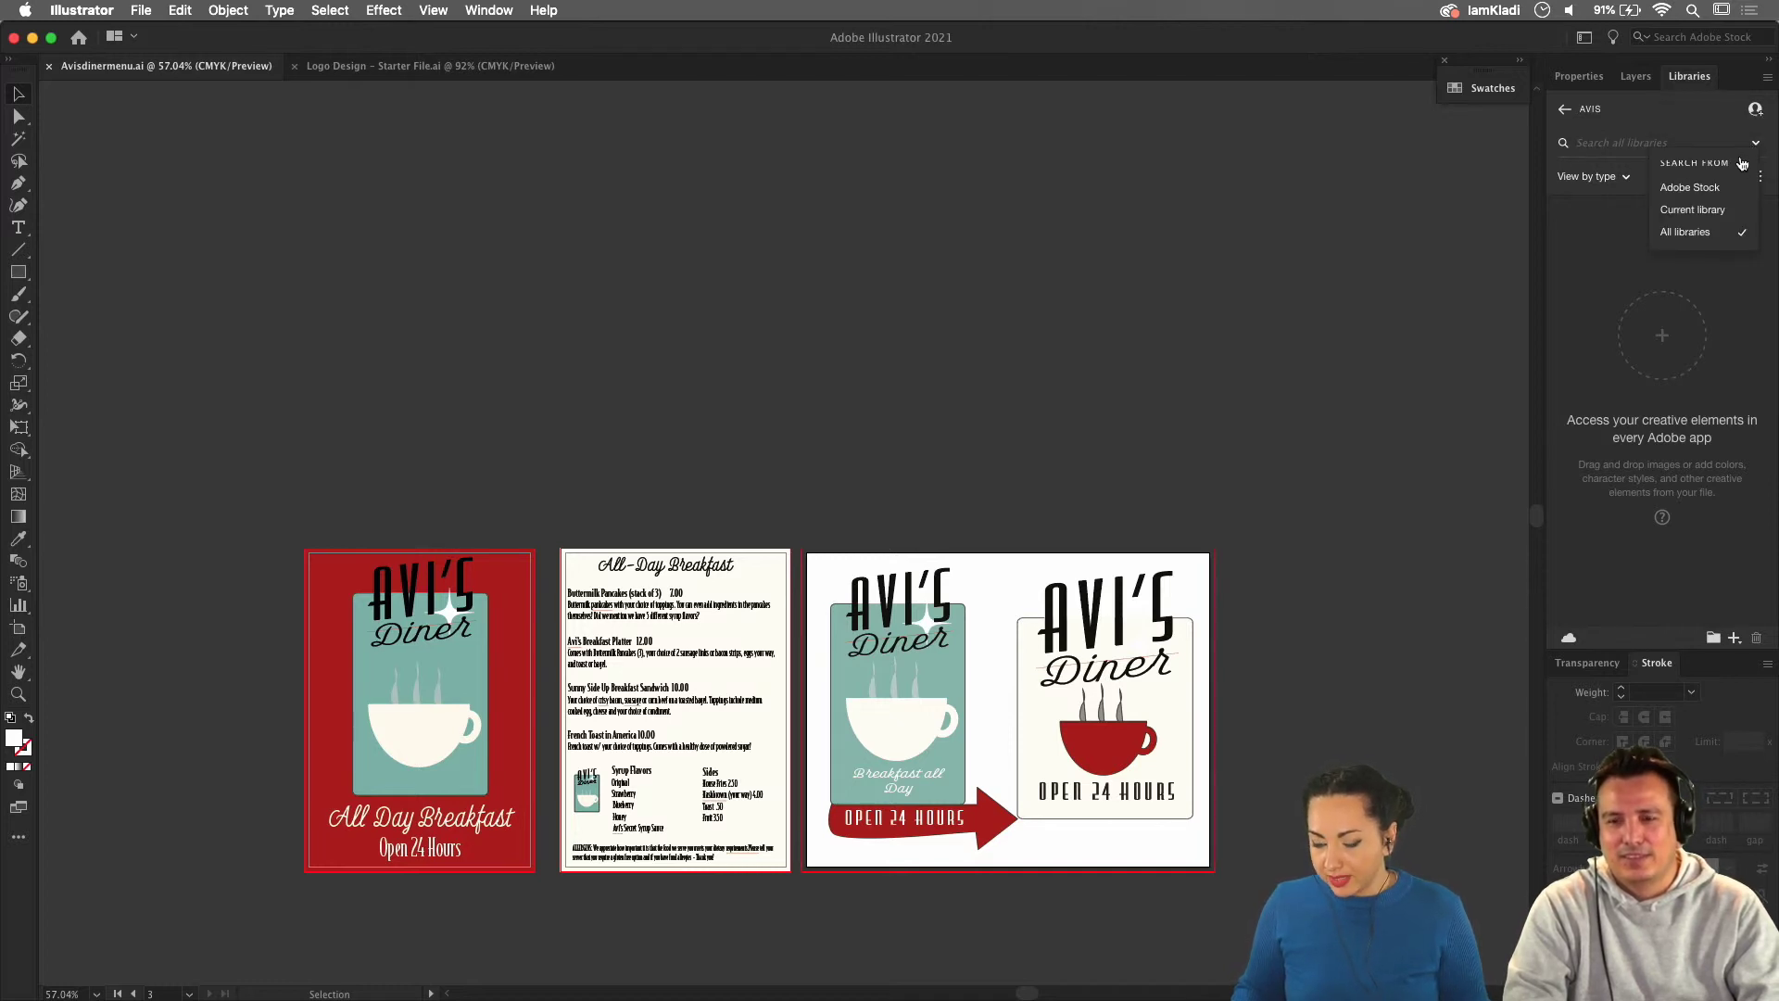
left_click(1700, 188)
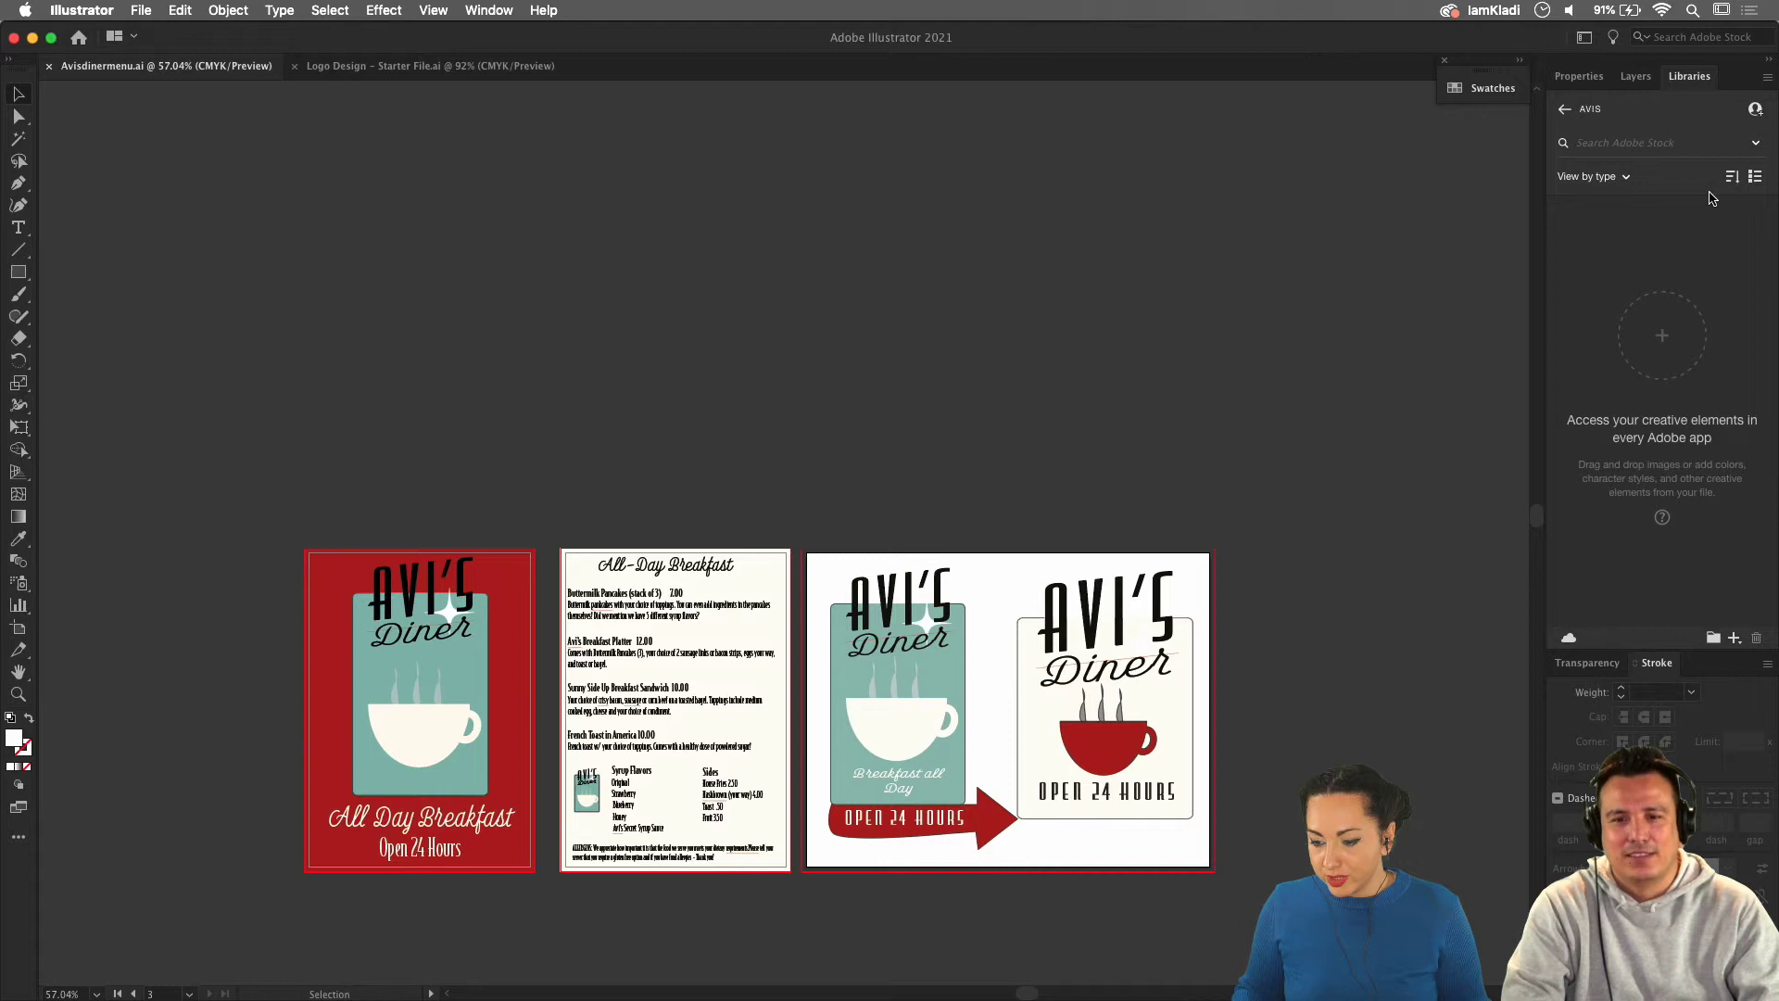
left_click(1665, 146)
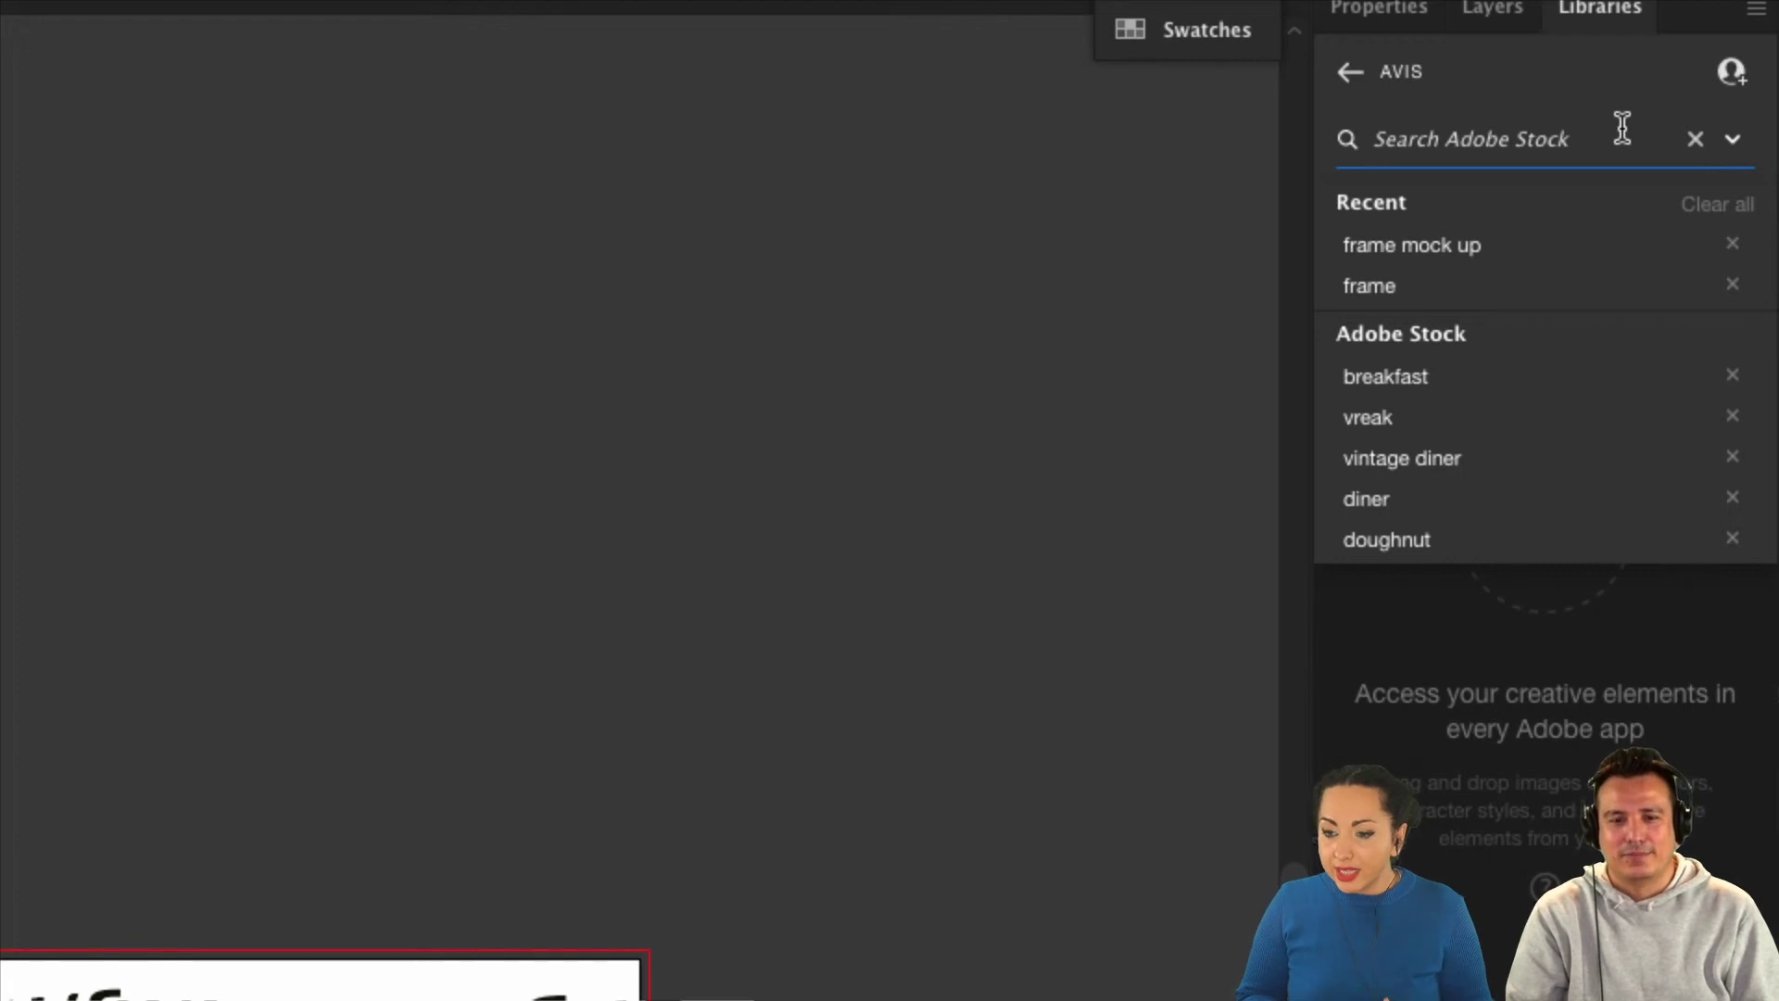
type("vintage ")
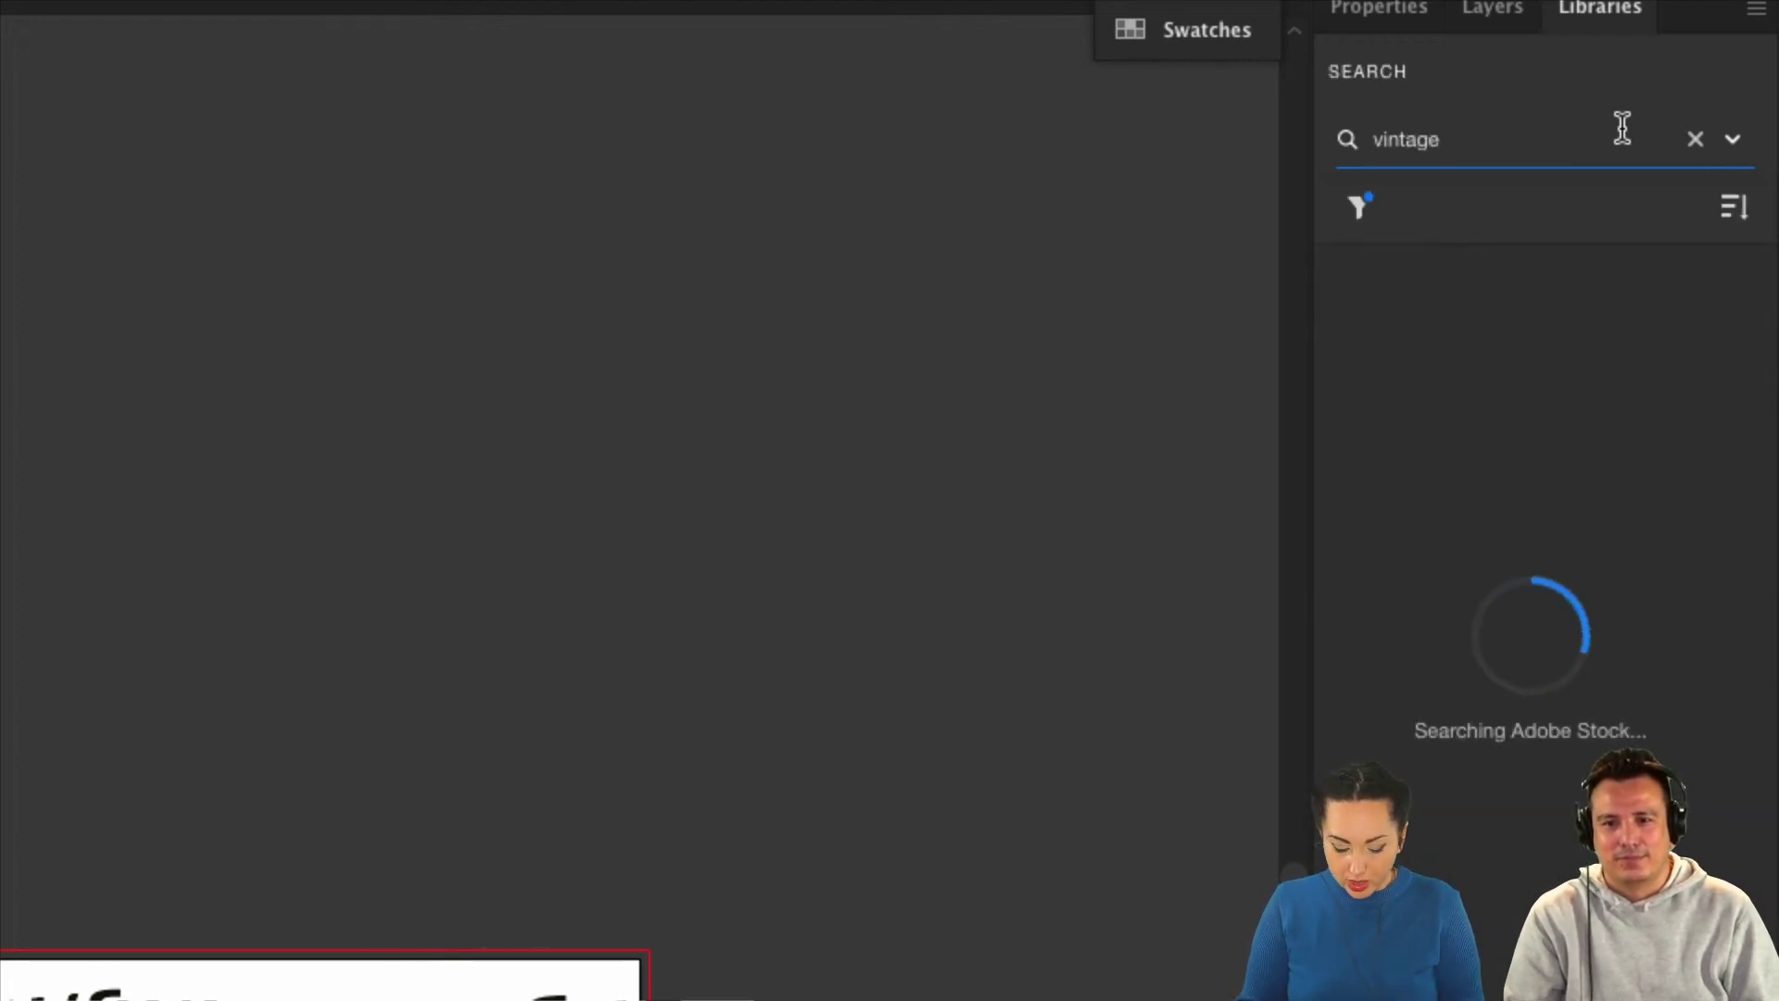
type("diner")
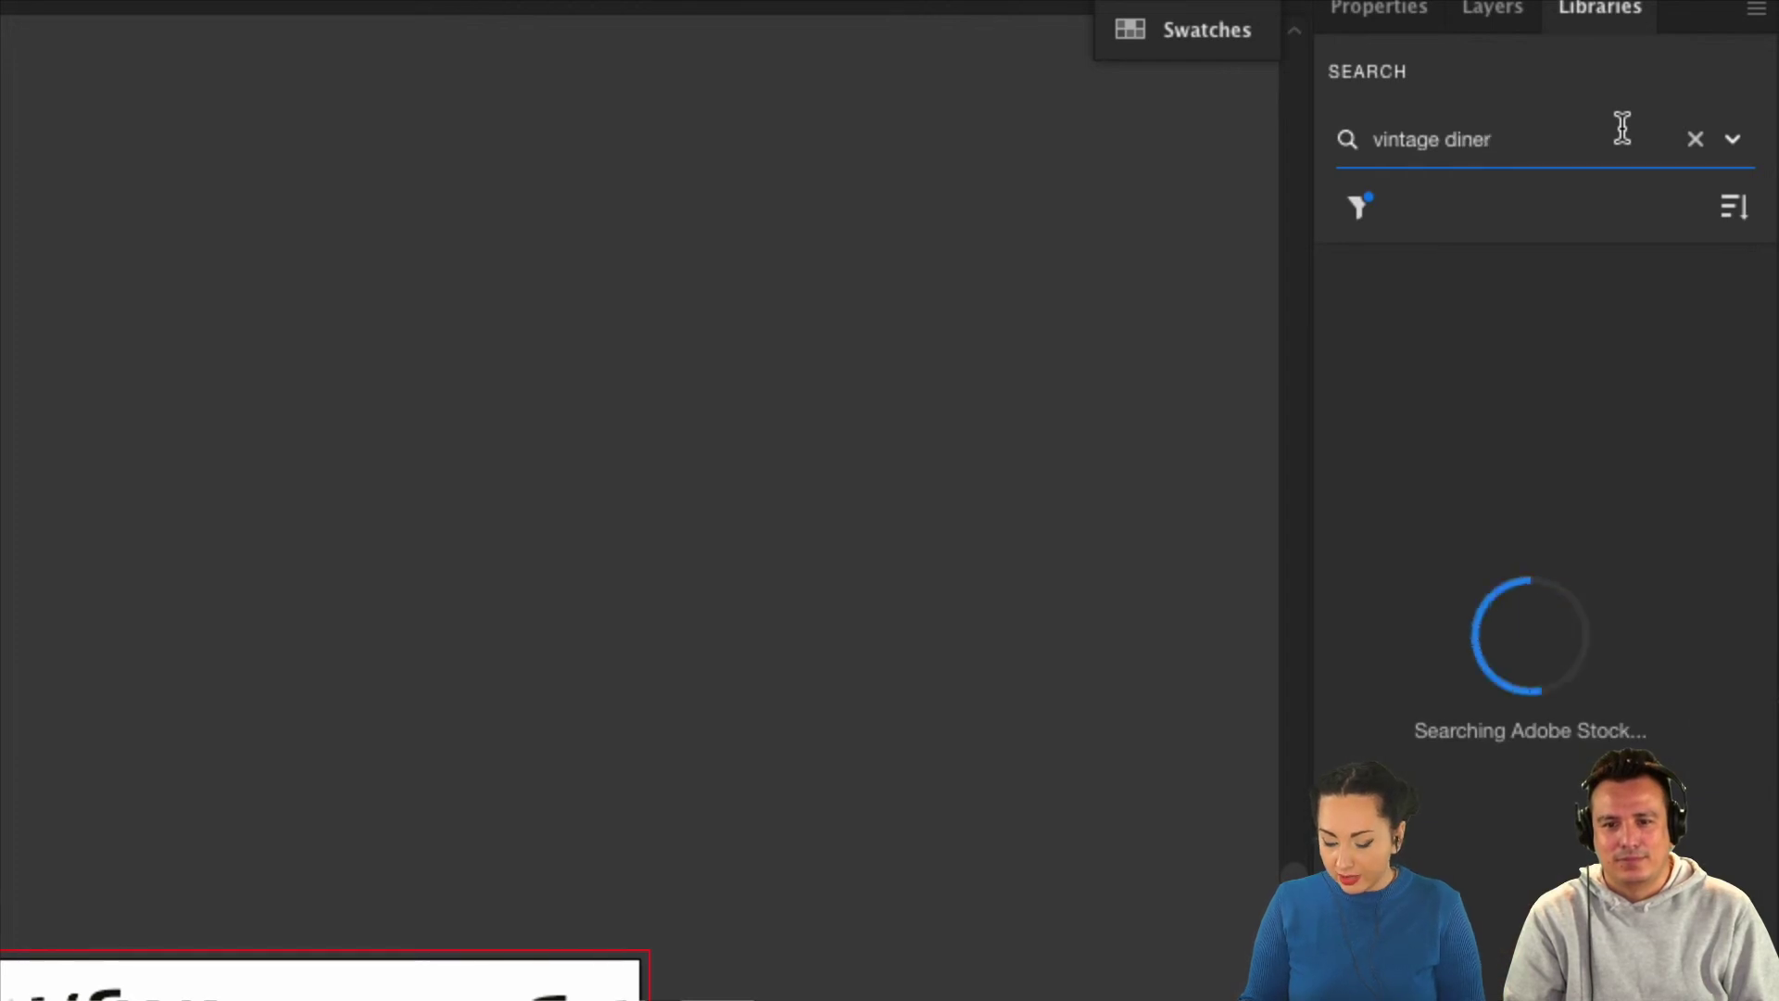
Browse the vintage diner photo results for interiors, signage and colours that suit the diner theme.
mouse_move(1529, 468)
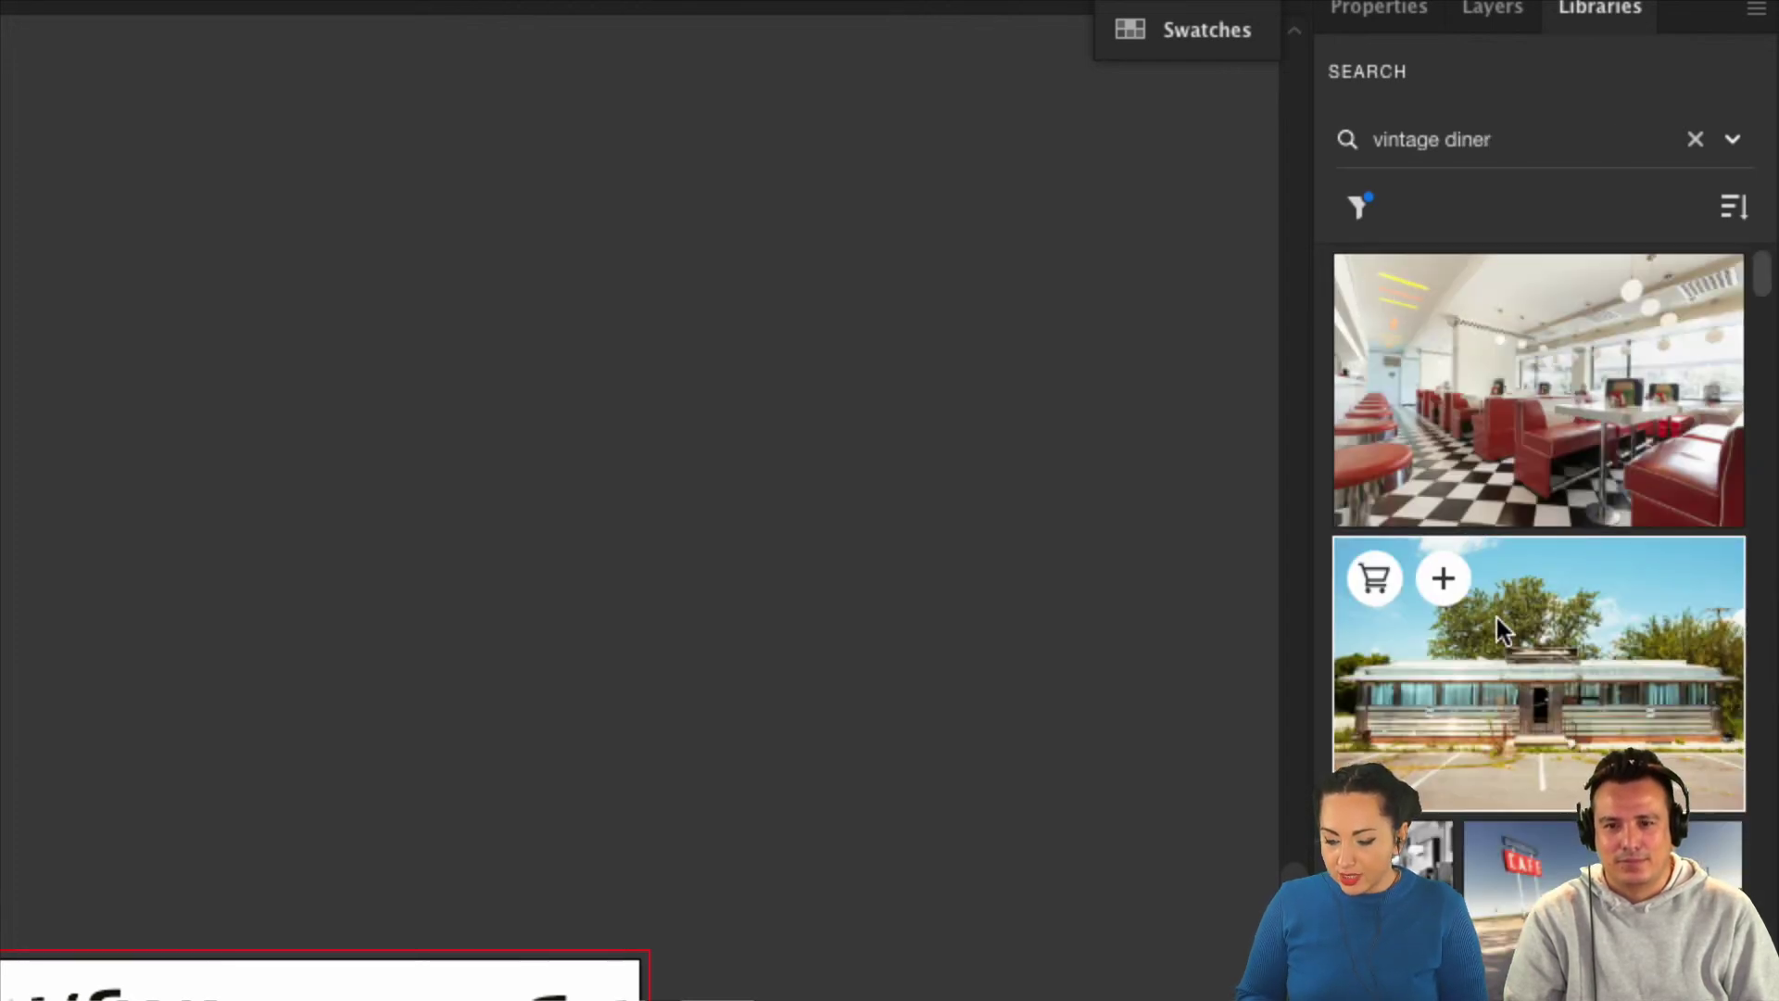
scroll(1499, 621, "down", 5)
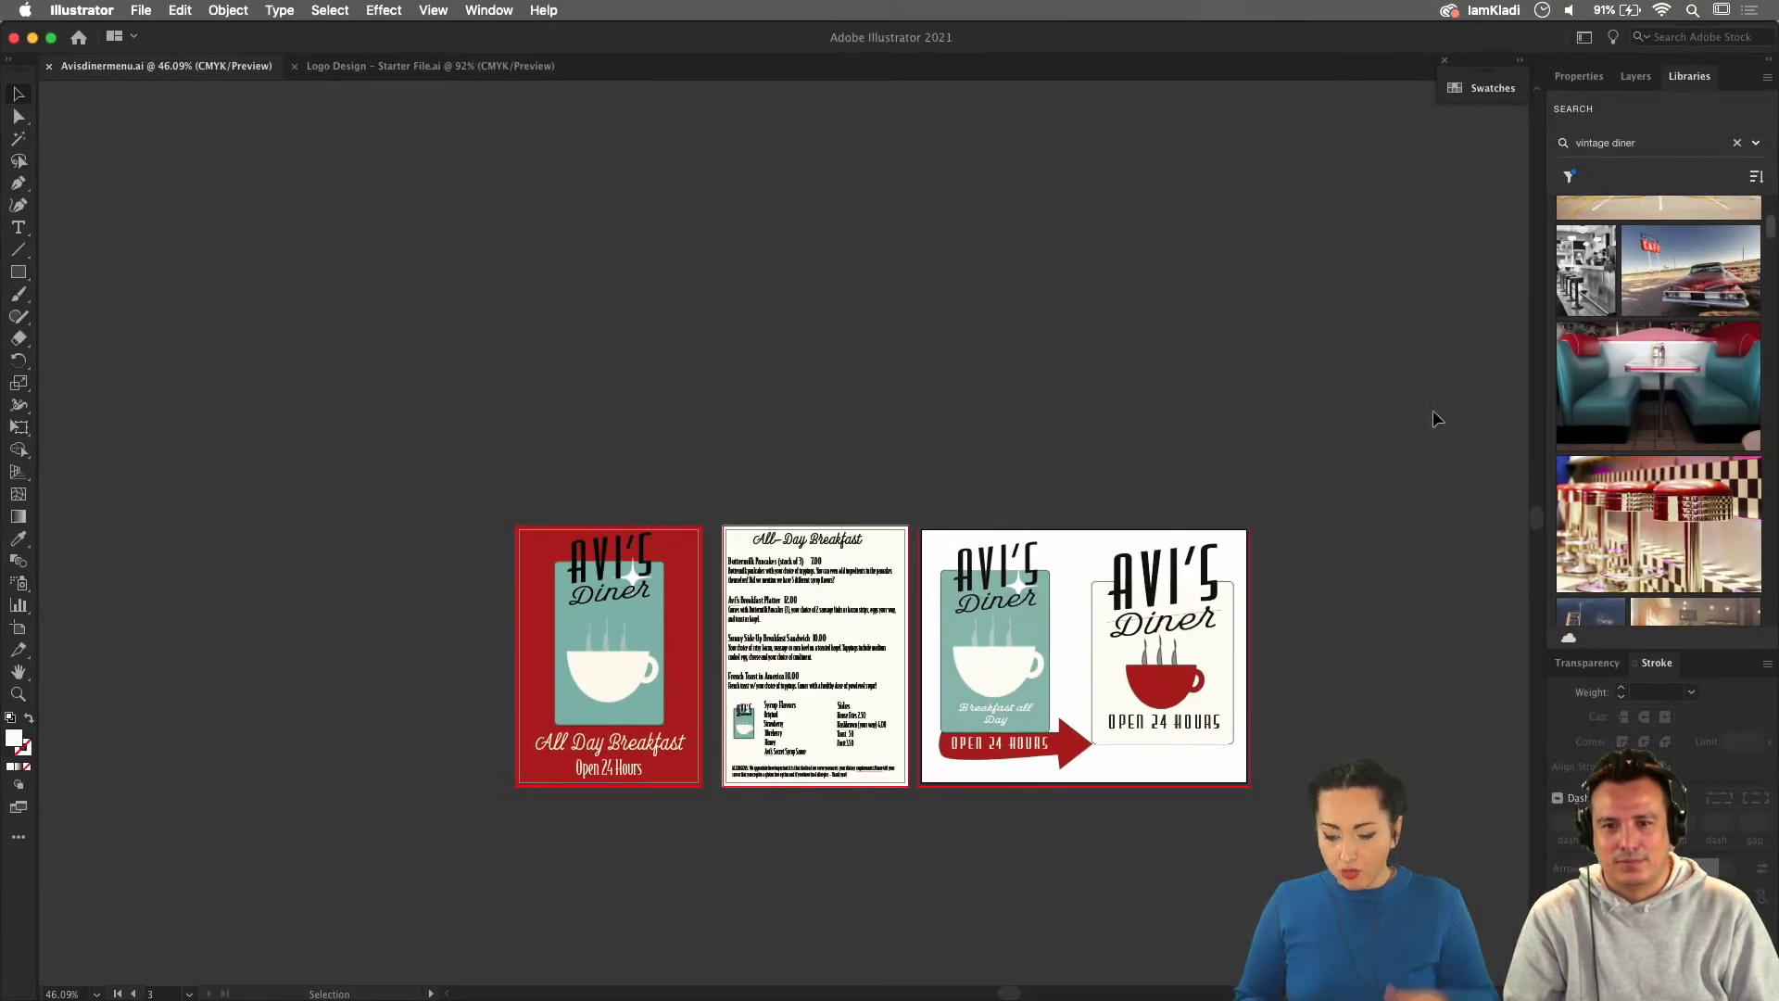
mouse_move(1518, 964)
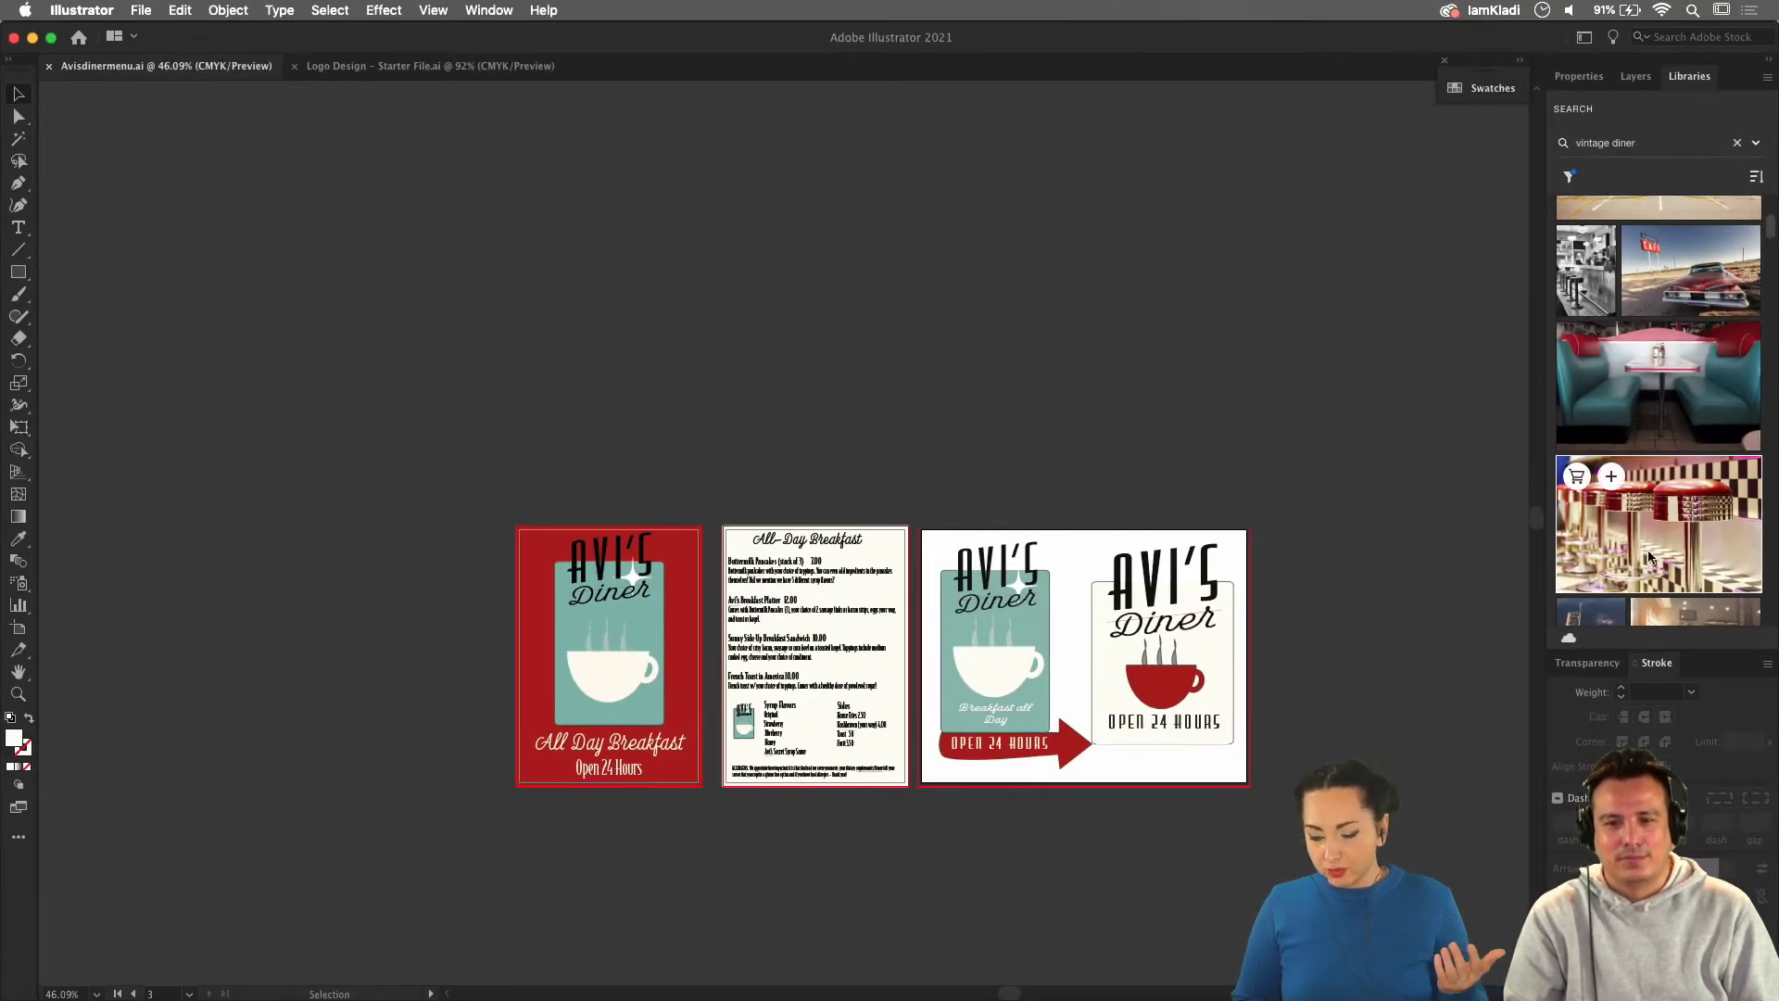
scroll(1644, 565, "down", 3)
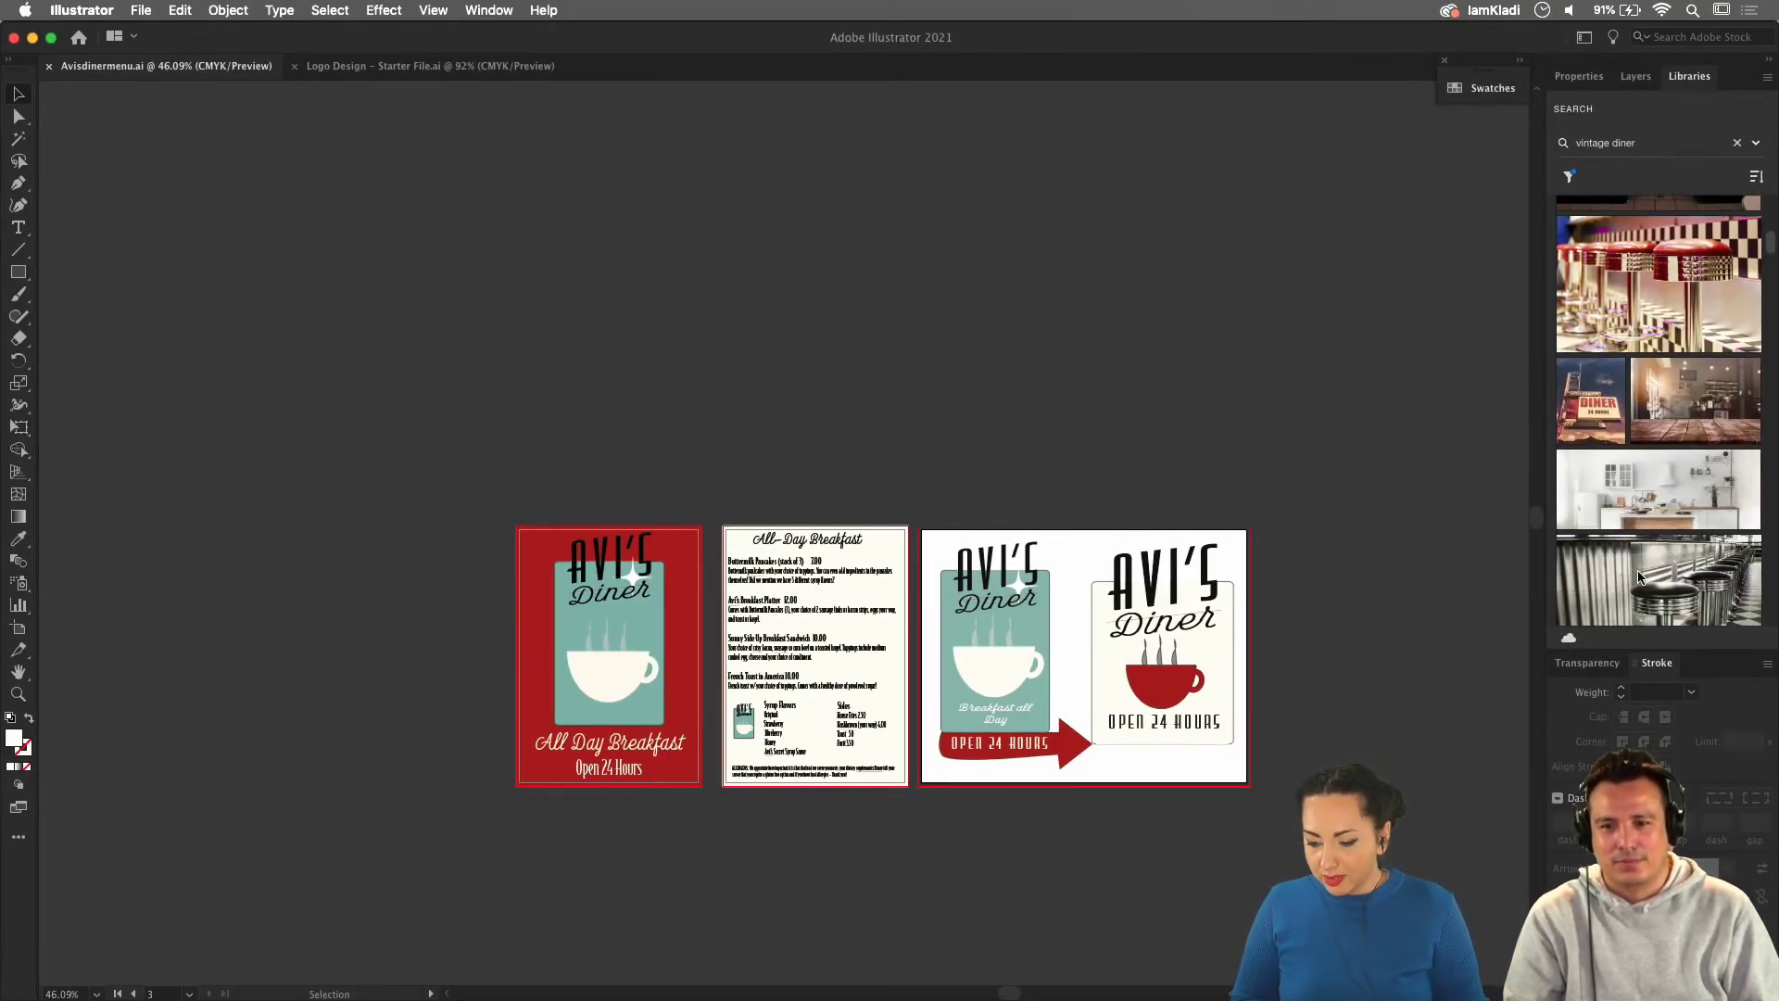
scroll(1637, 576, "down", 2)
scroll(1638, 576, "down", 2)
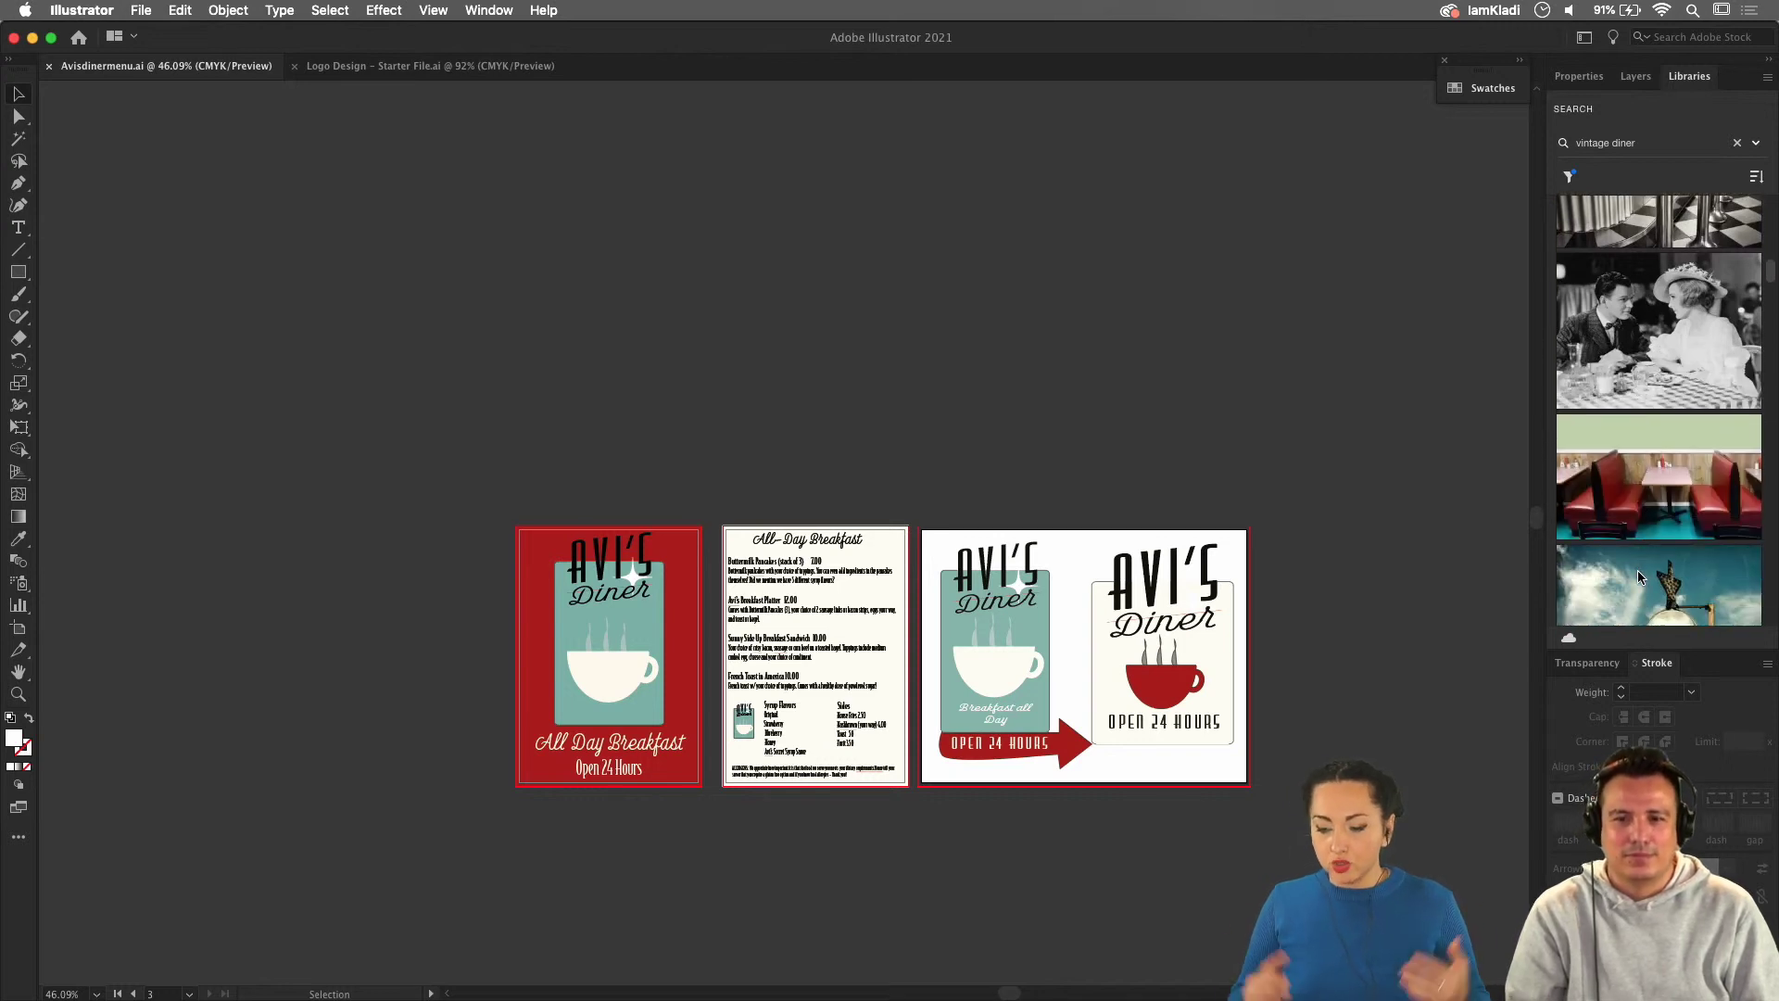
mouse_move(1612, 445)
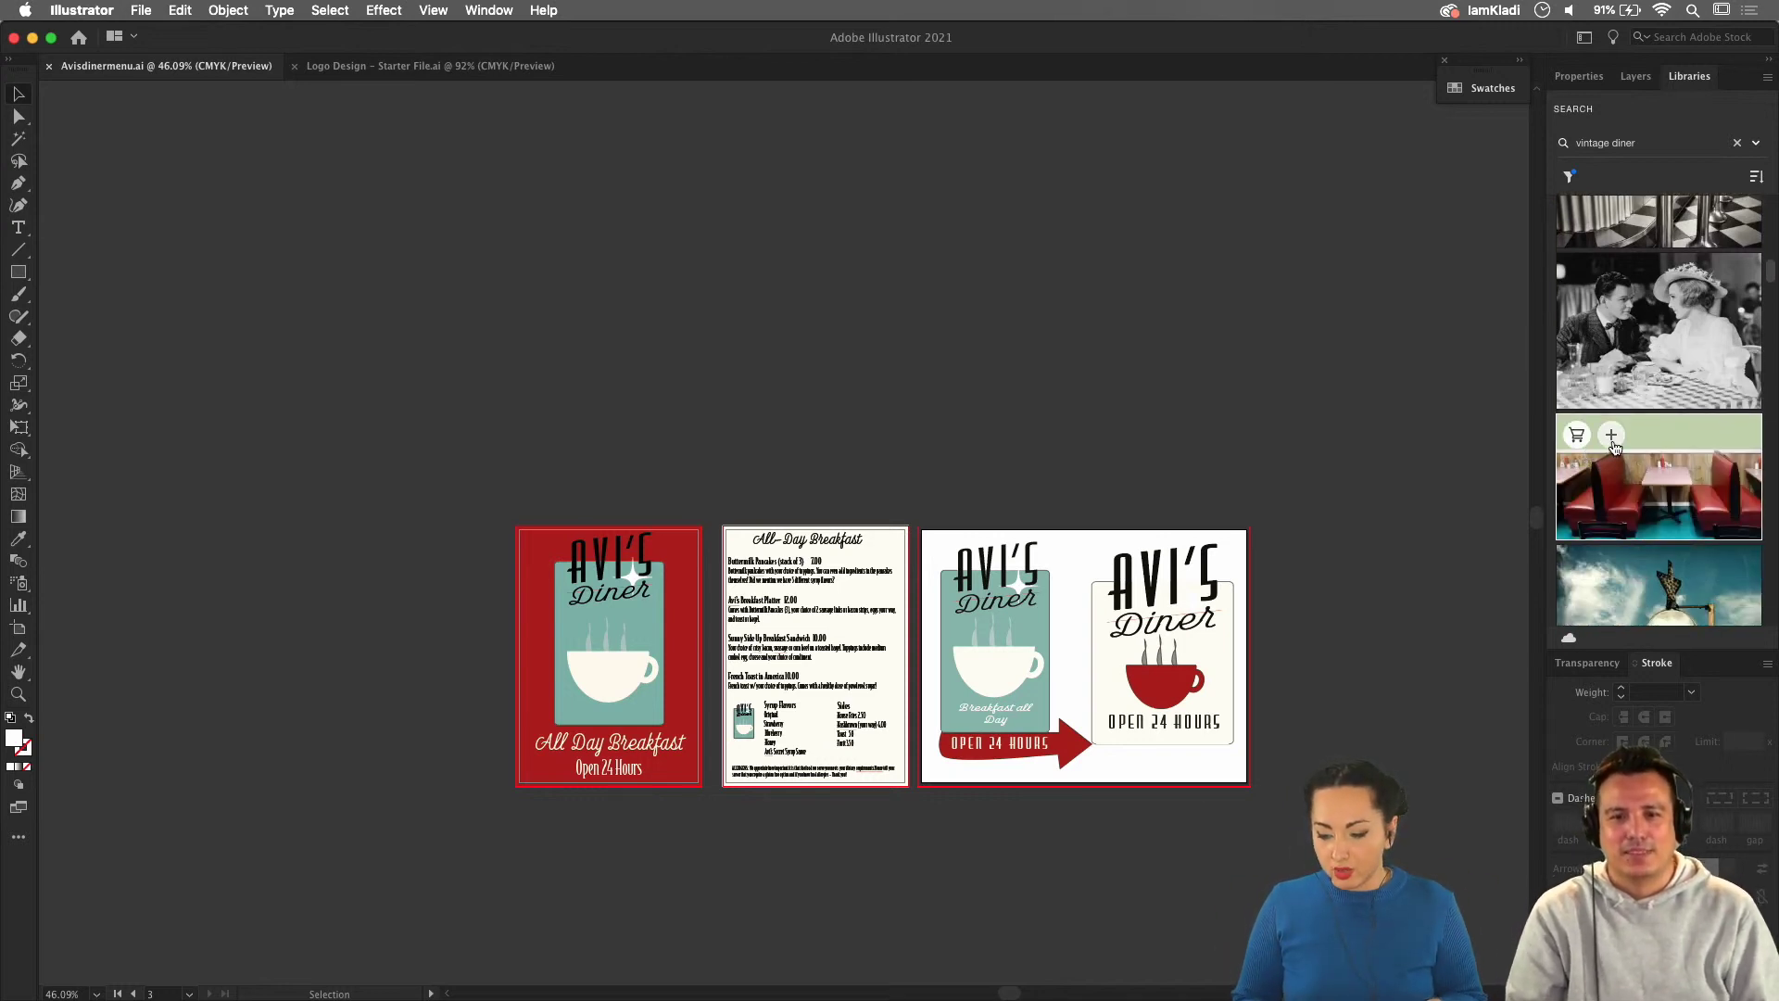
scroll(1585, 297, "up", 5)
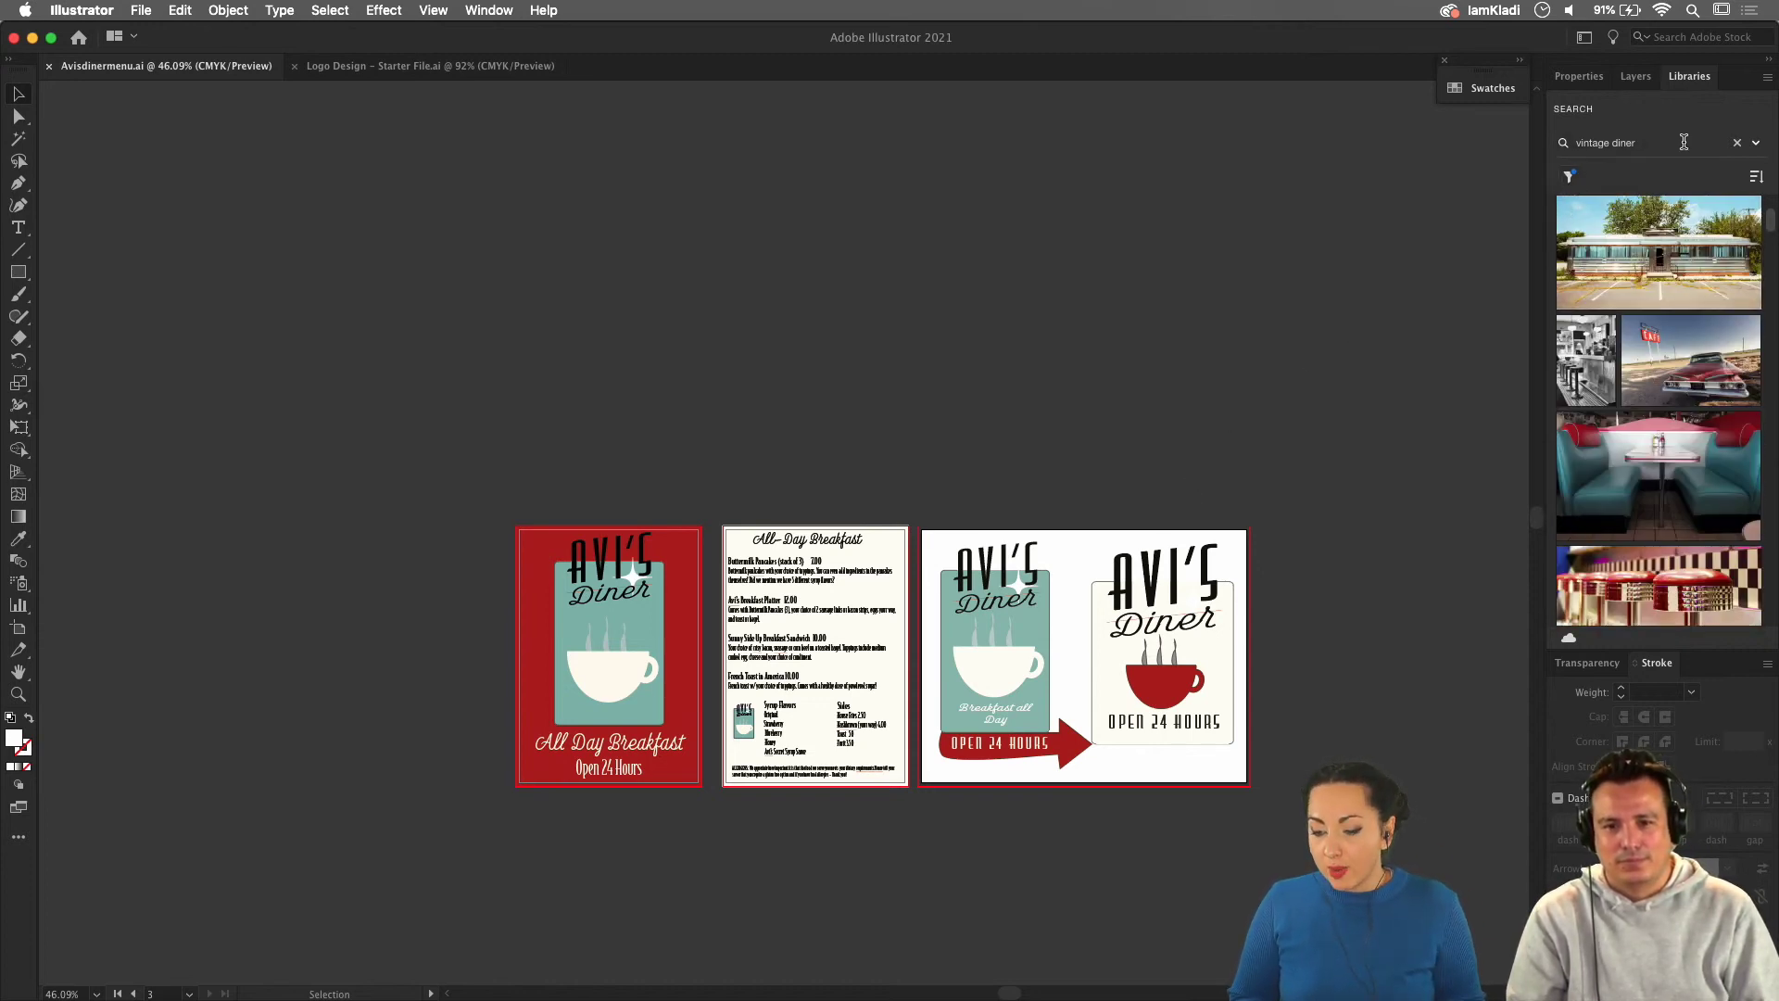
Filter the vintage diner stock results to vectors instead of photos.
left_click(1574, 177)
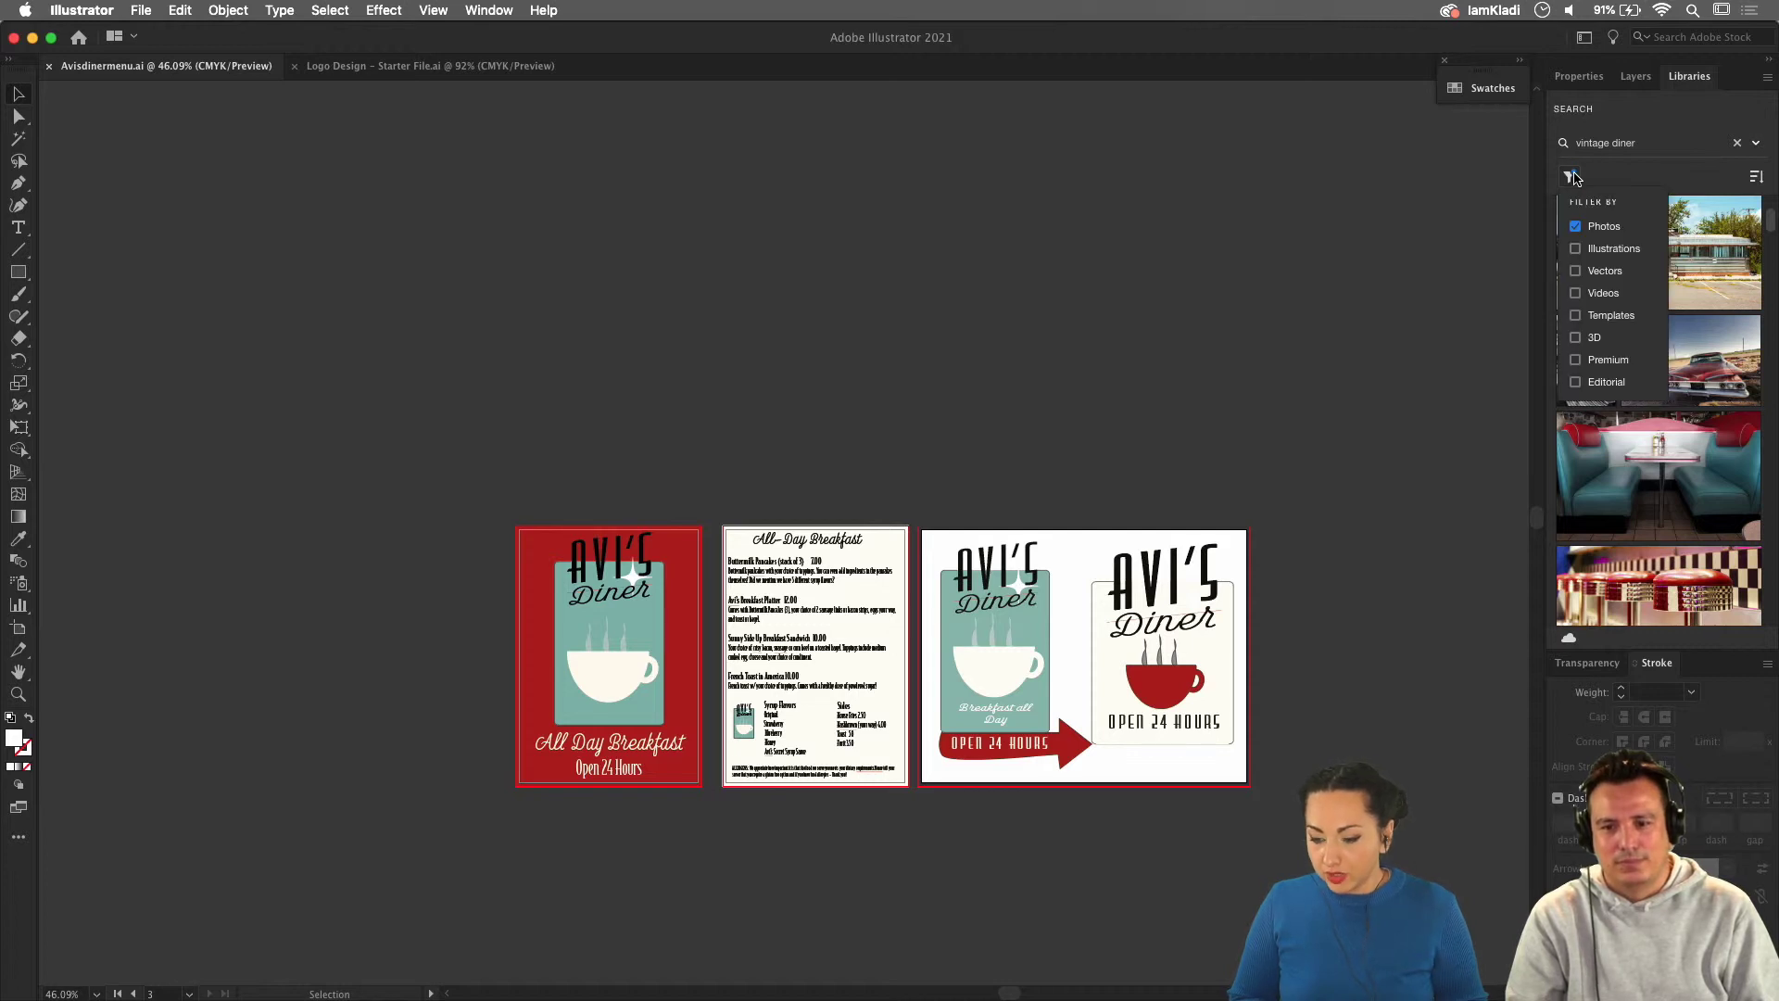
left_click(1576, 270)
left_click(1573, 176)
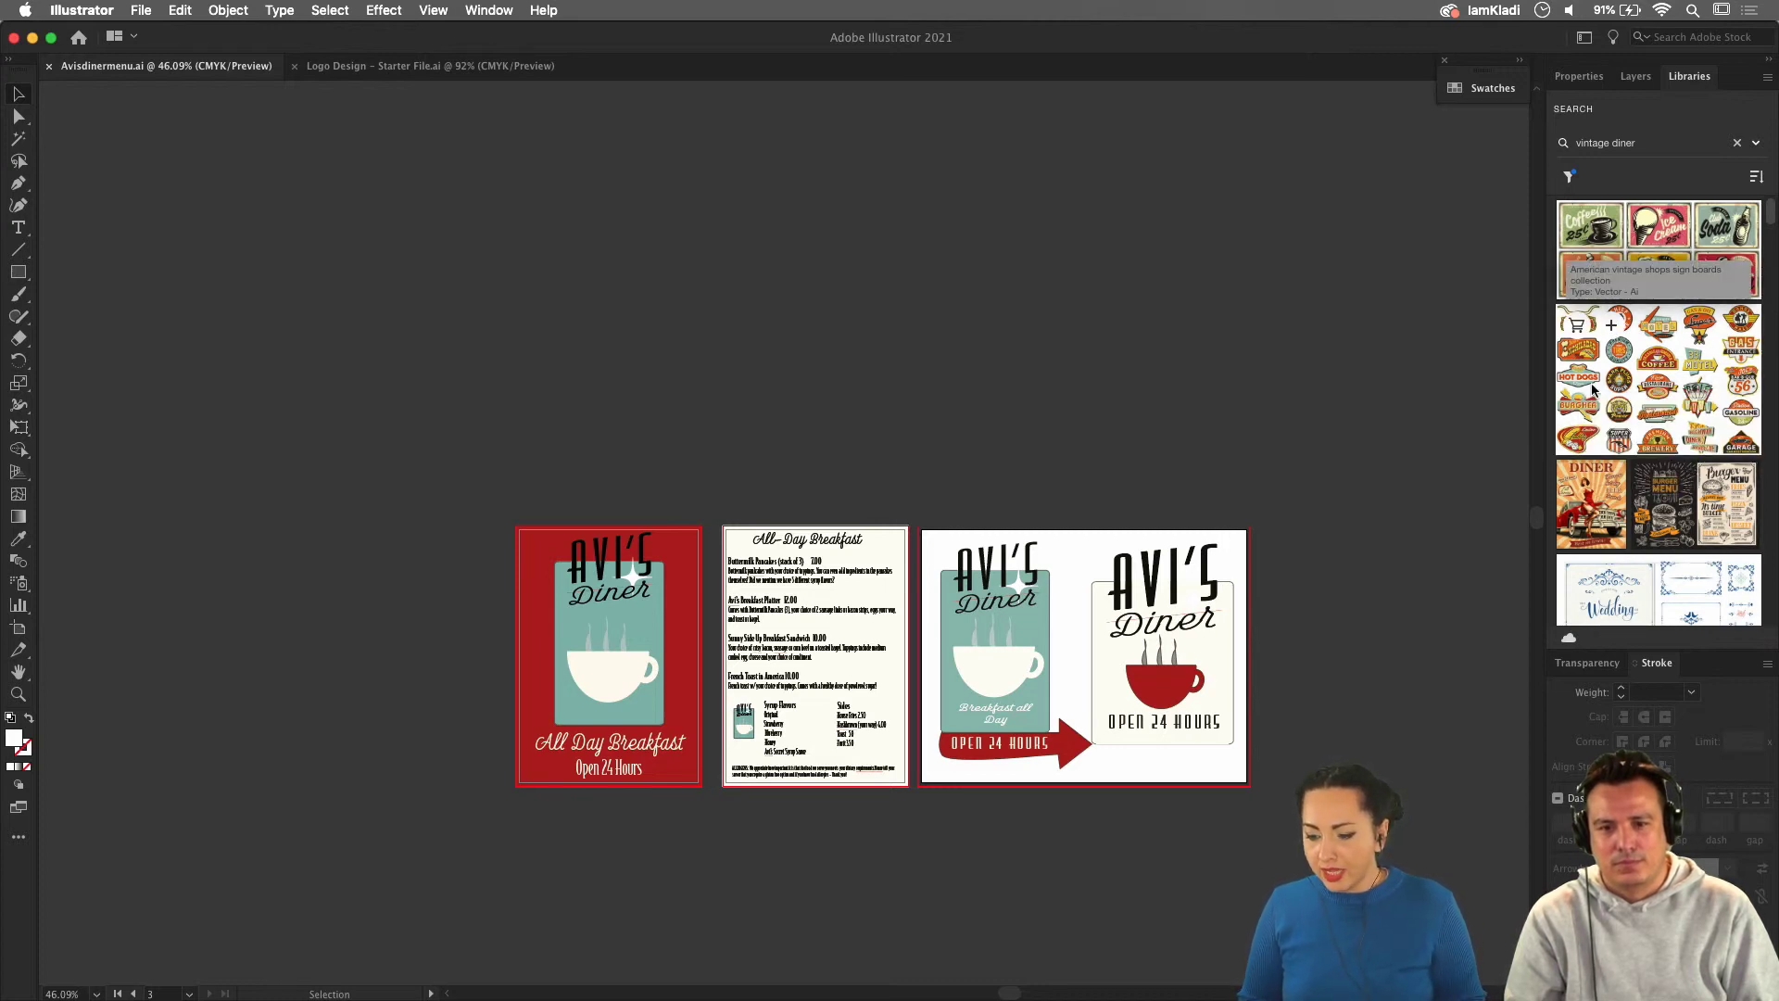
Widen the Libraries panel across most of the workspace to show the vector results in large rows.
right_click(1641, 385)
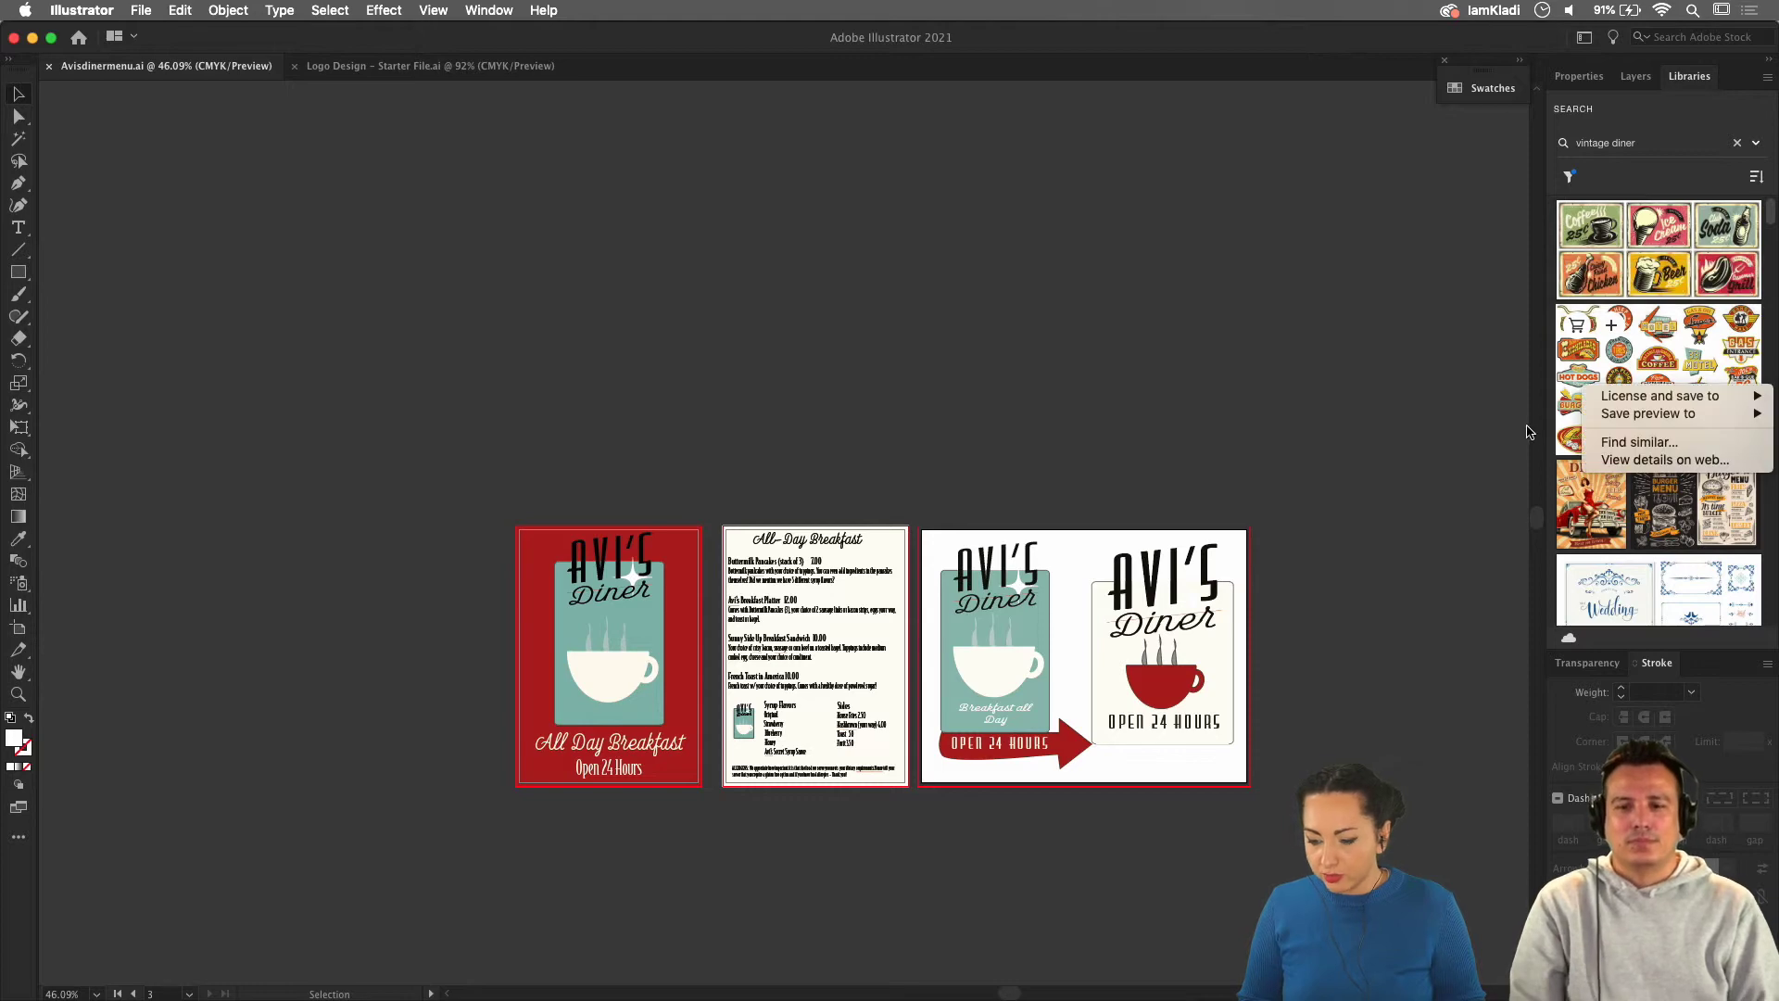
left_click(1549, 451)
scroll(1549, 459, "up", 10)
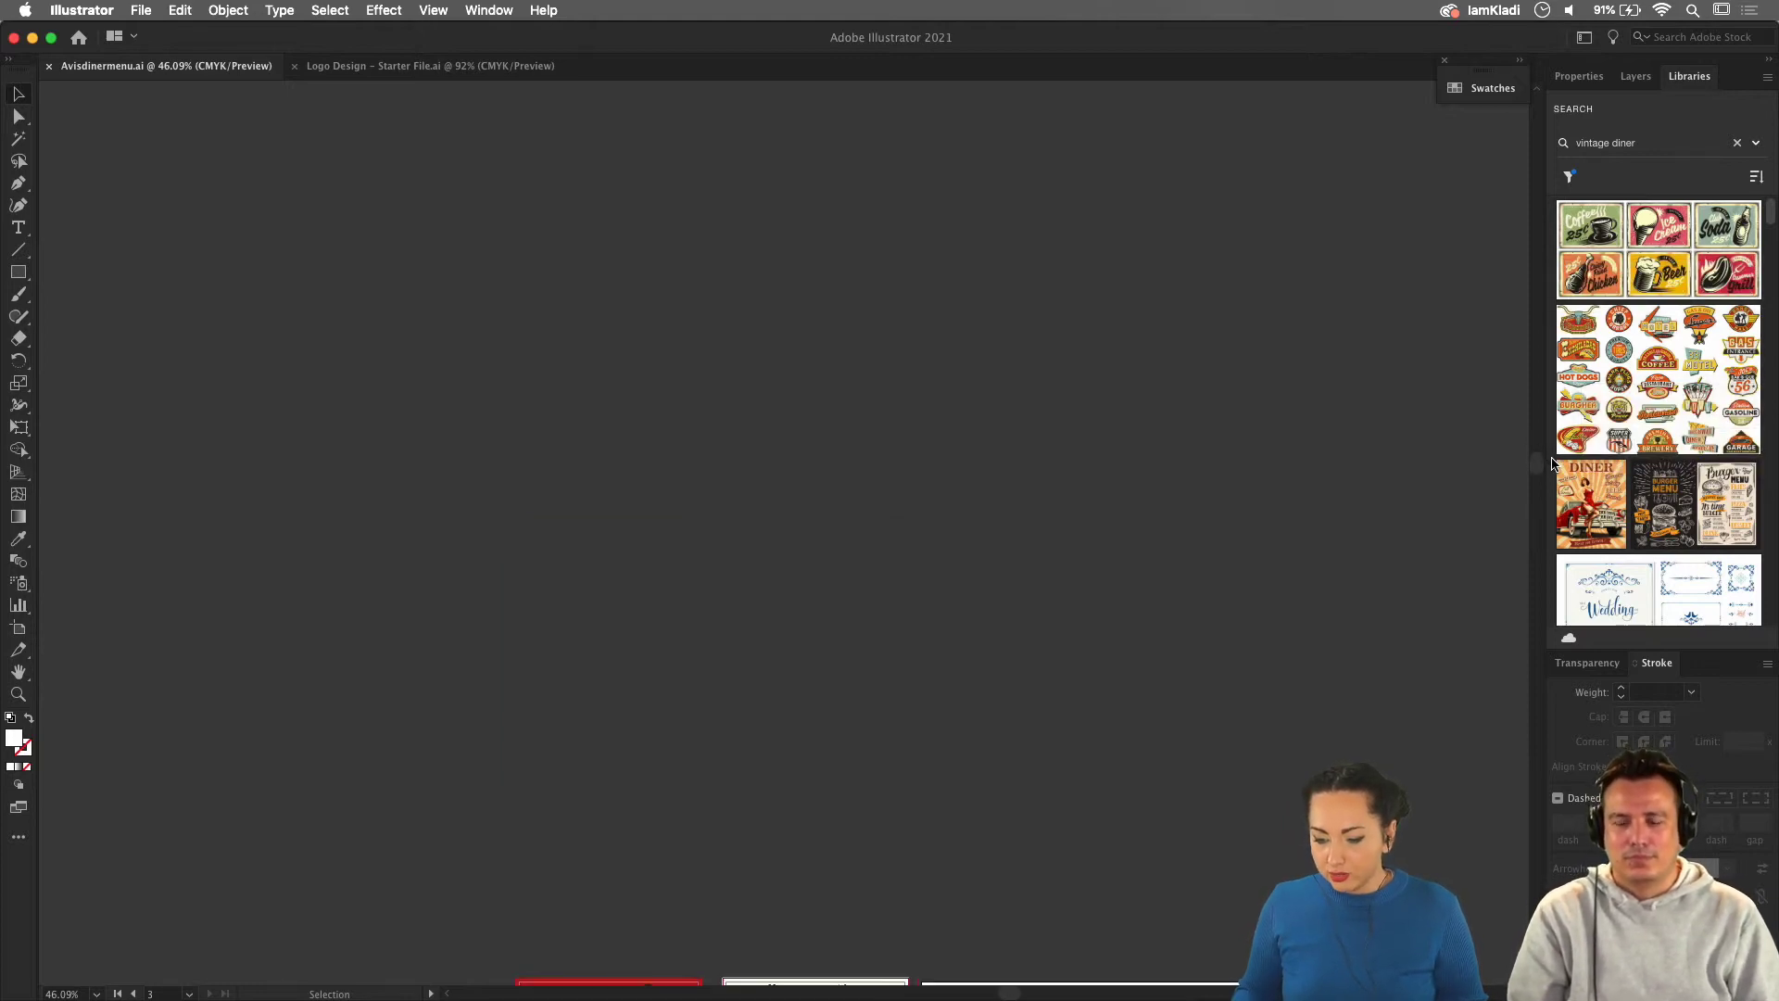
mouse_move(1549, 528)
left_mouse_down()
mouse_move(1330, 500)
mouse_move(566, 531)
left_mouse_up()
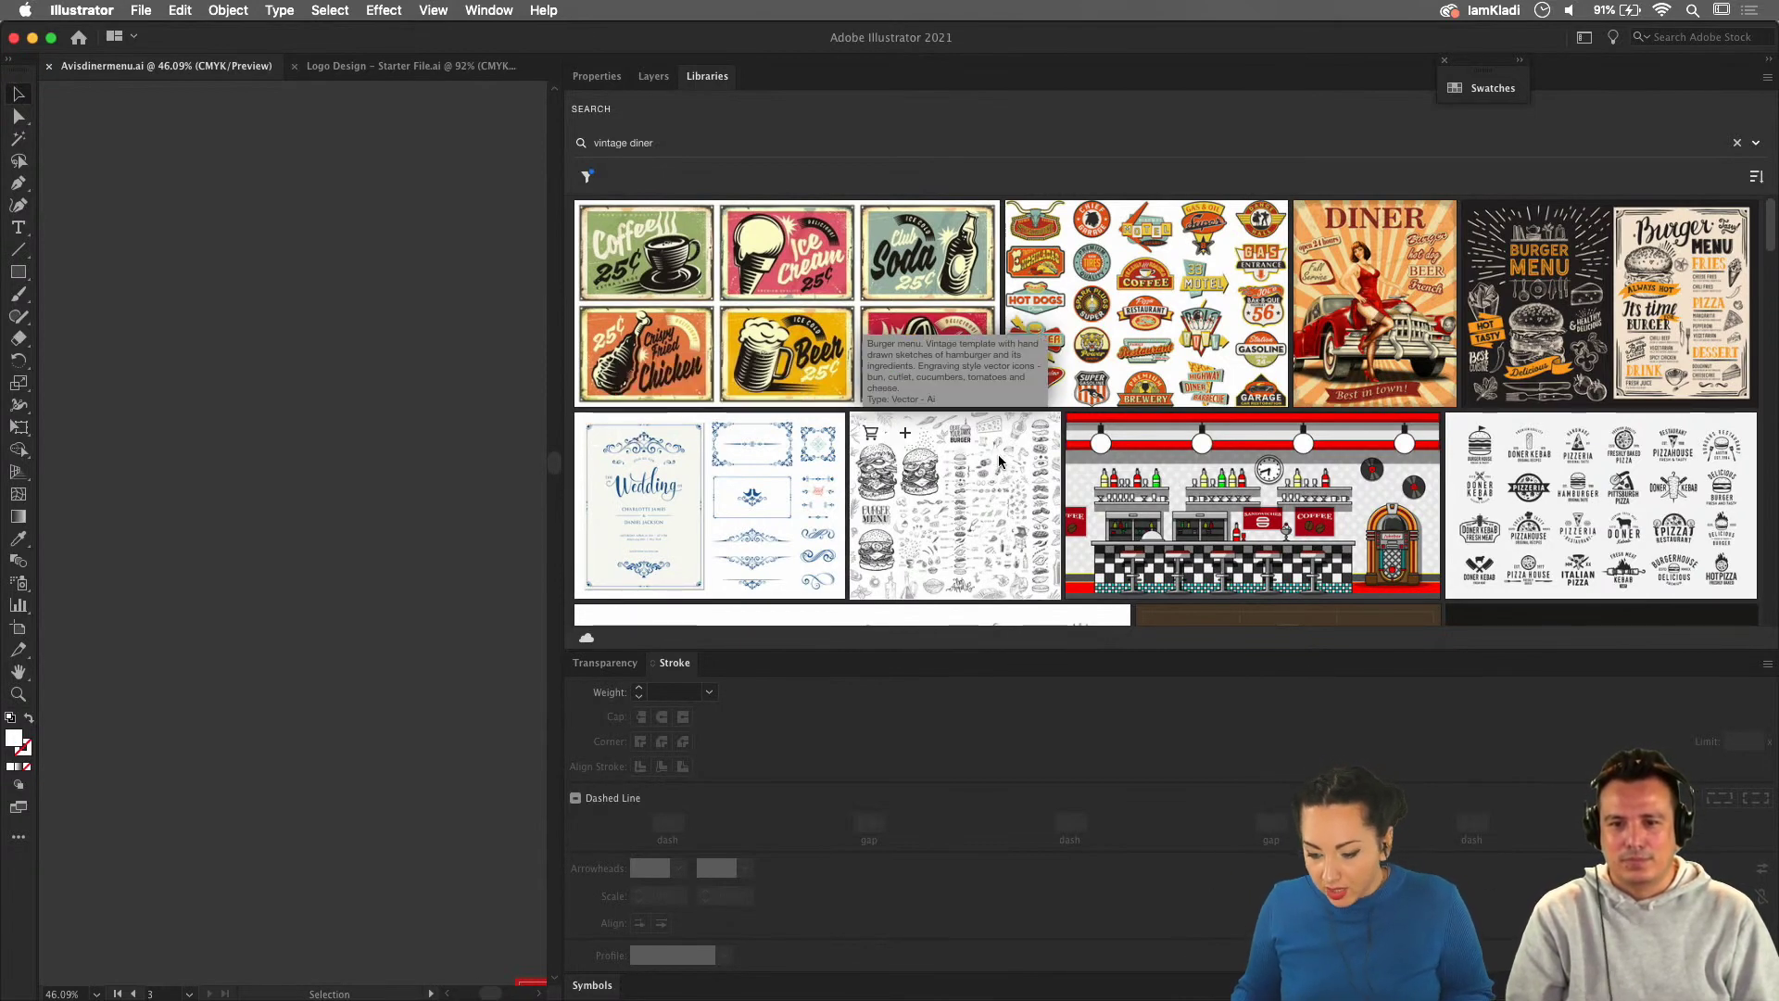
Look through the vector results and save the black-and-white burger, doner kebab and pizza logo set to the Avis library.
scroll(1360, 438, "down", 3)
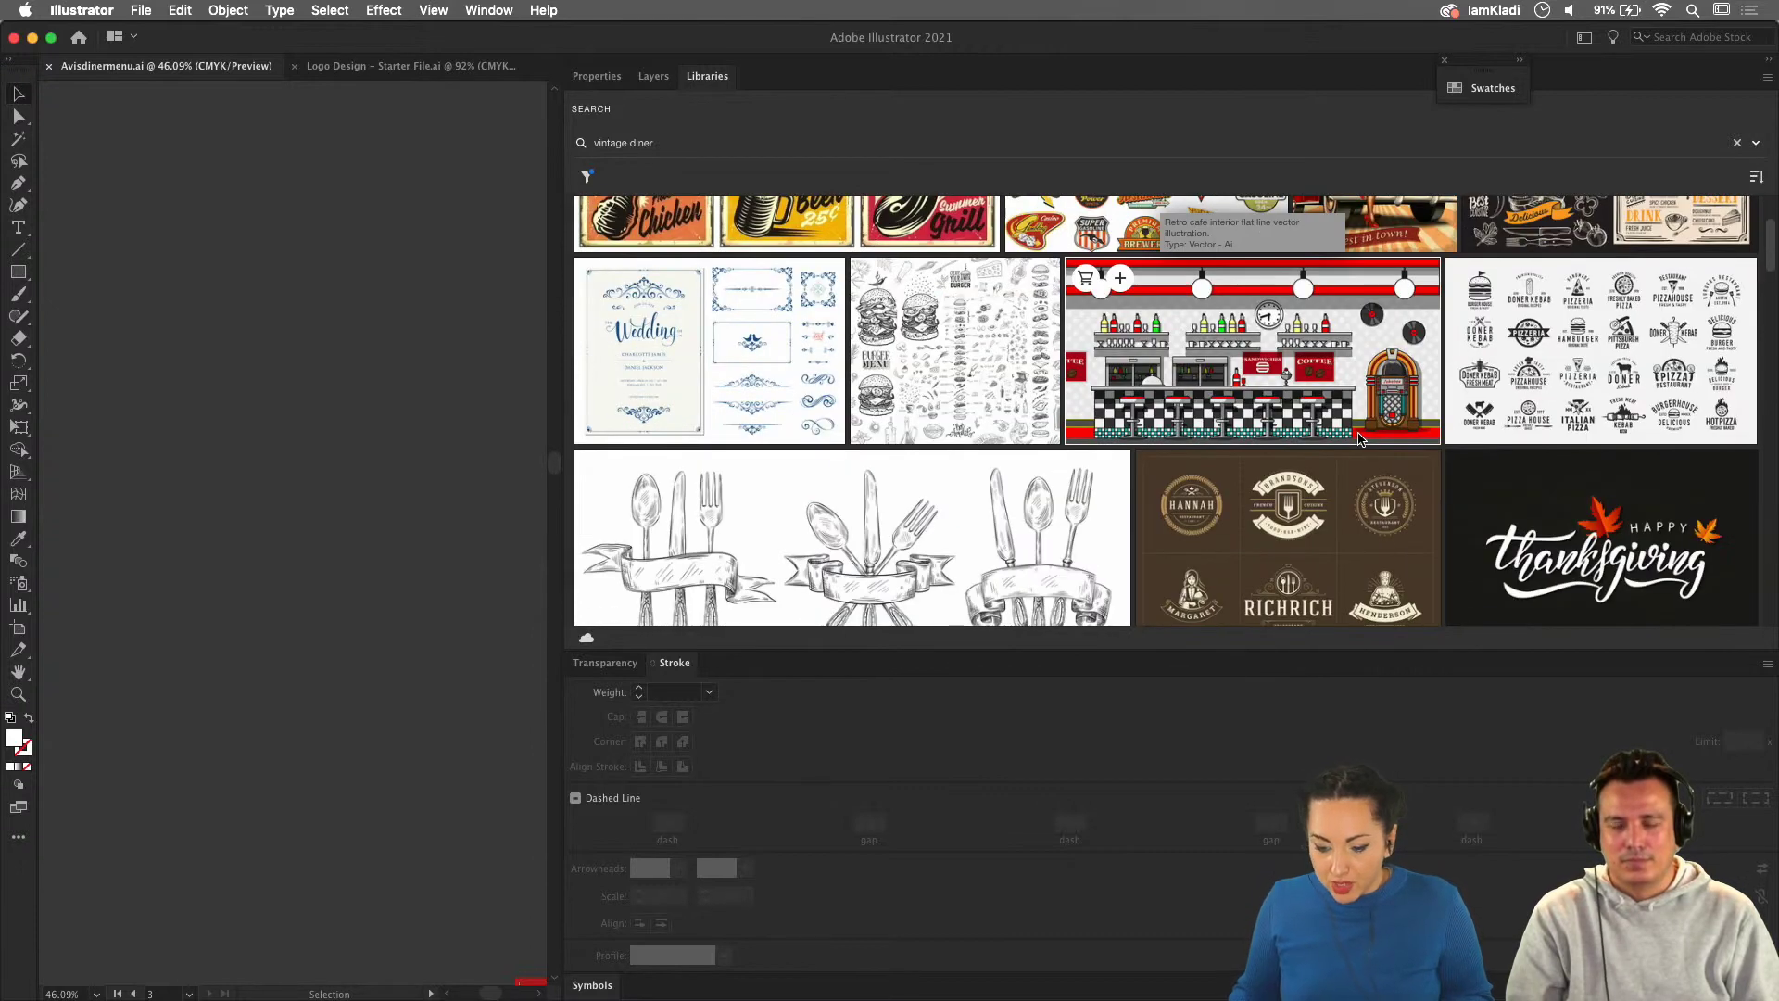
scroll(1358, 439, "down", 3)
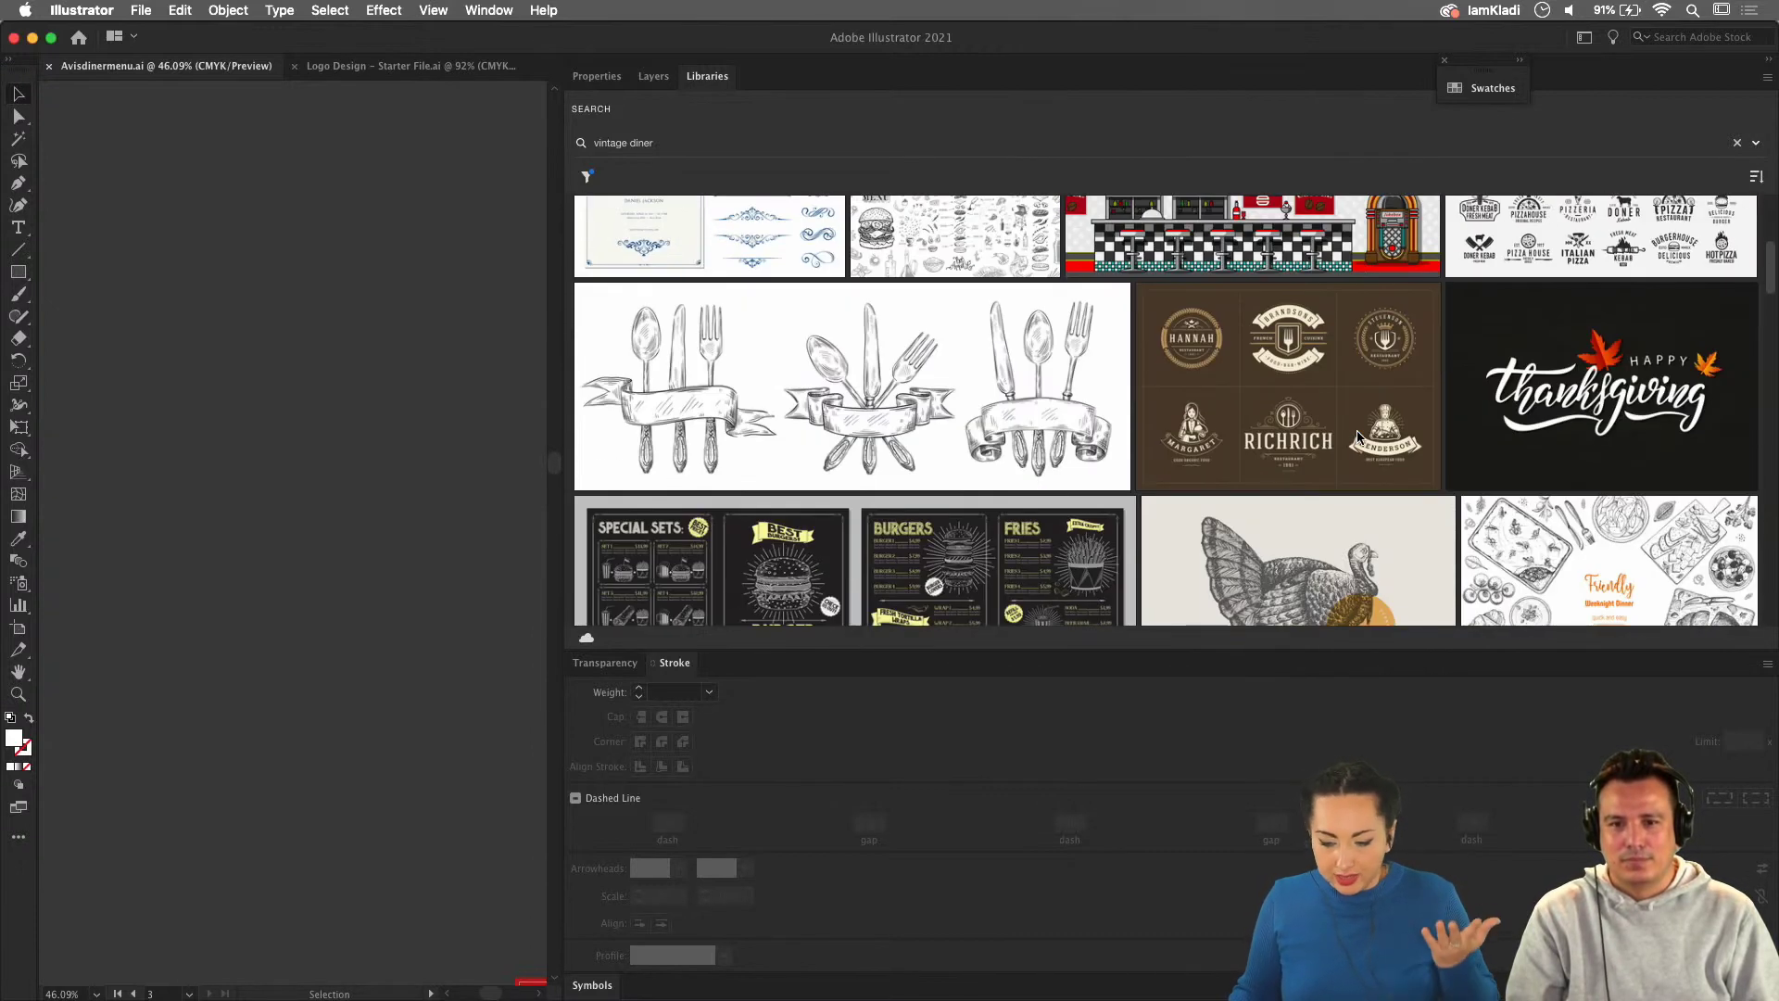
scroll(1353, 433, "up", 3)
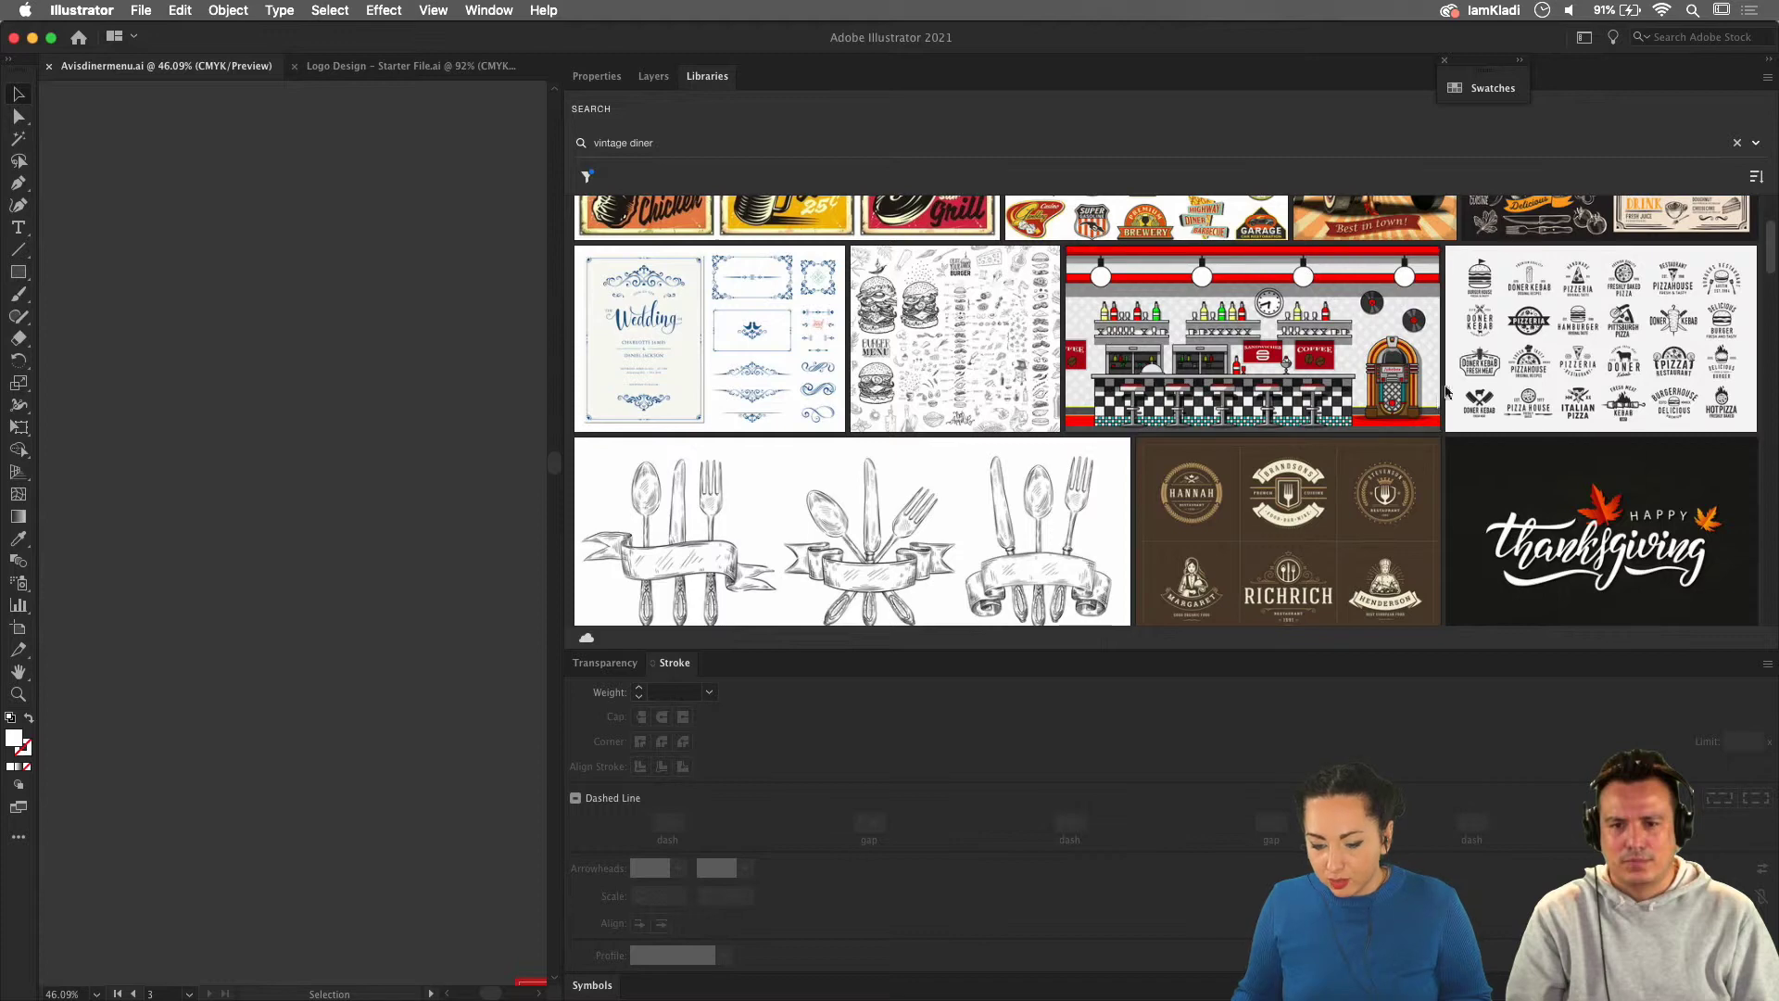
scroll(1437, 384, "down", 5)
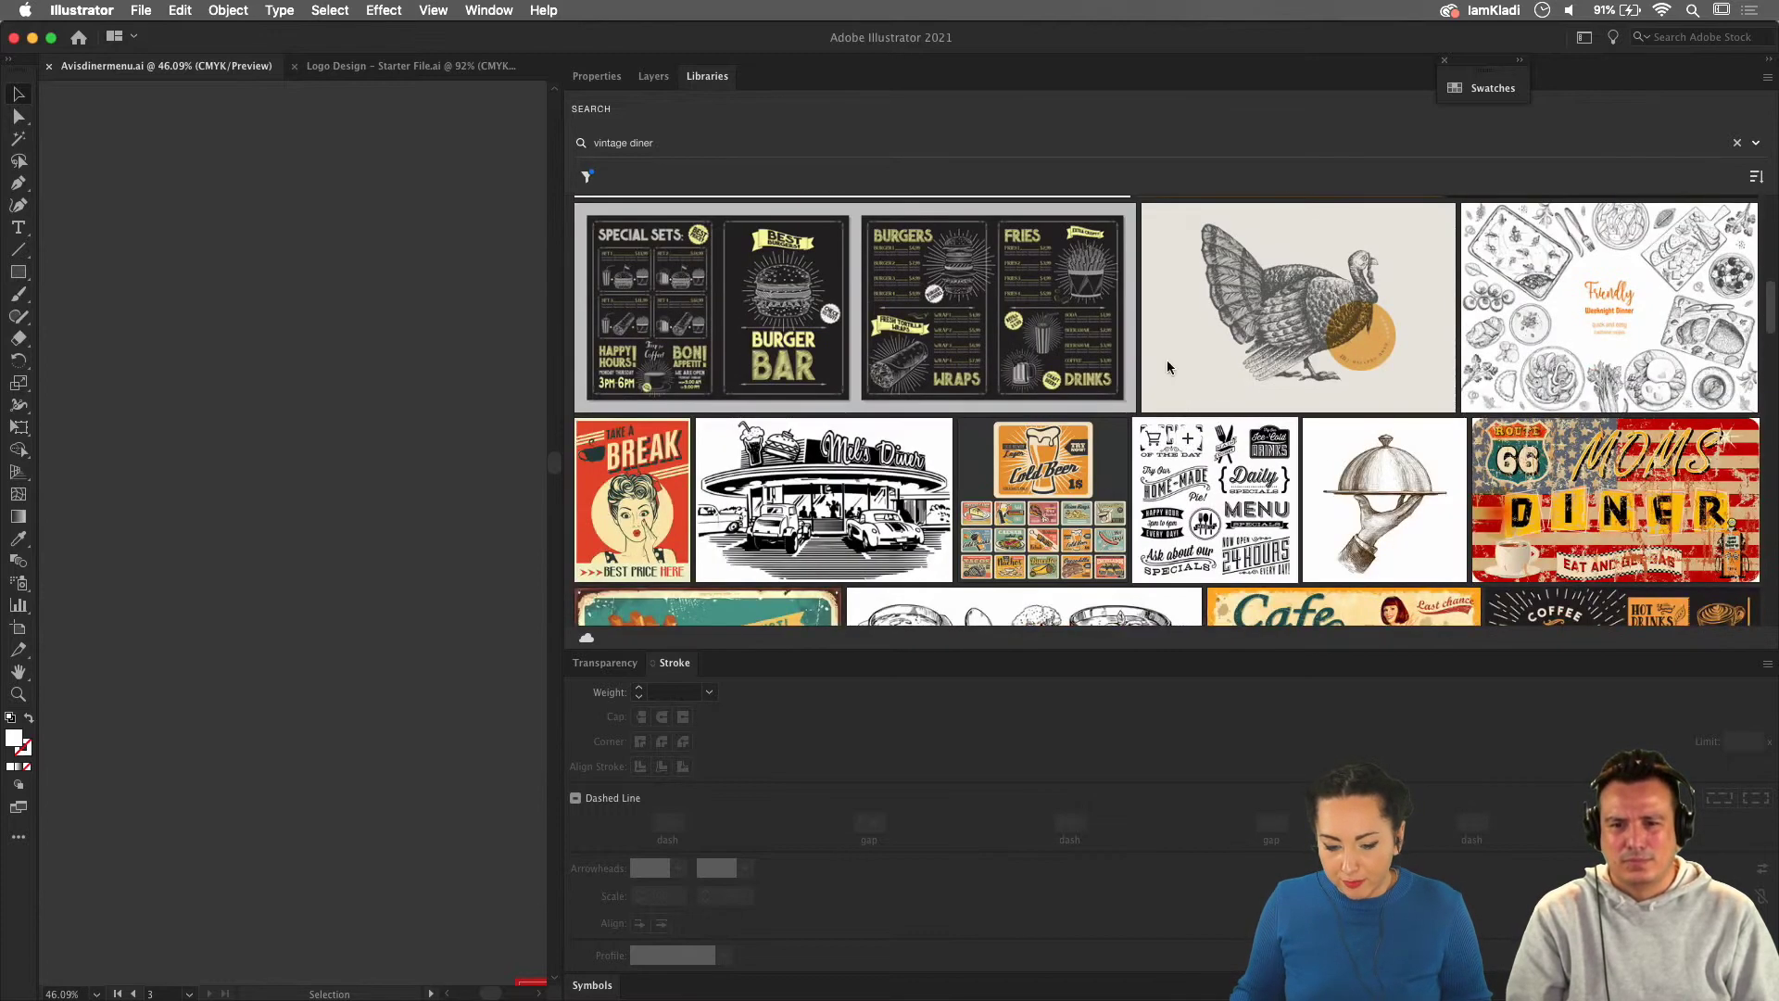
scroll(1154, 365, "up", 3)
scroll(1412, 448, "up", 4)
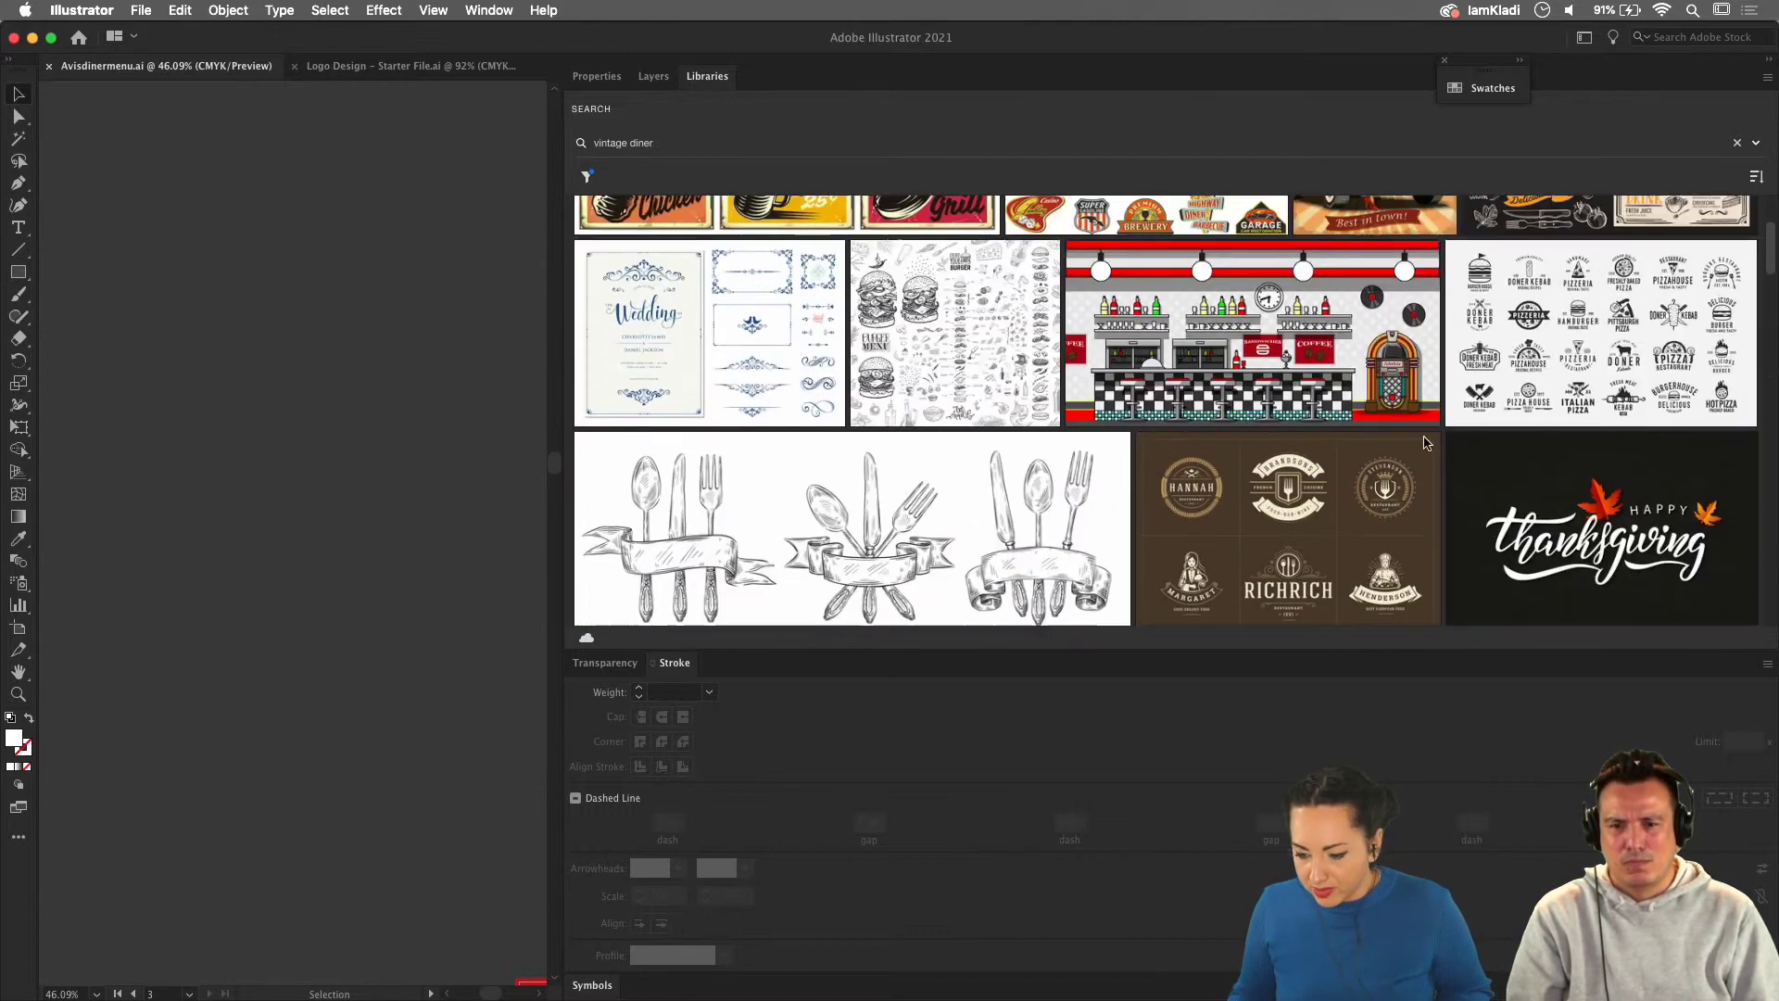
mouse_move(1581, 486)
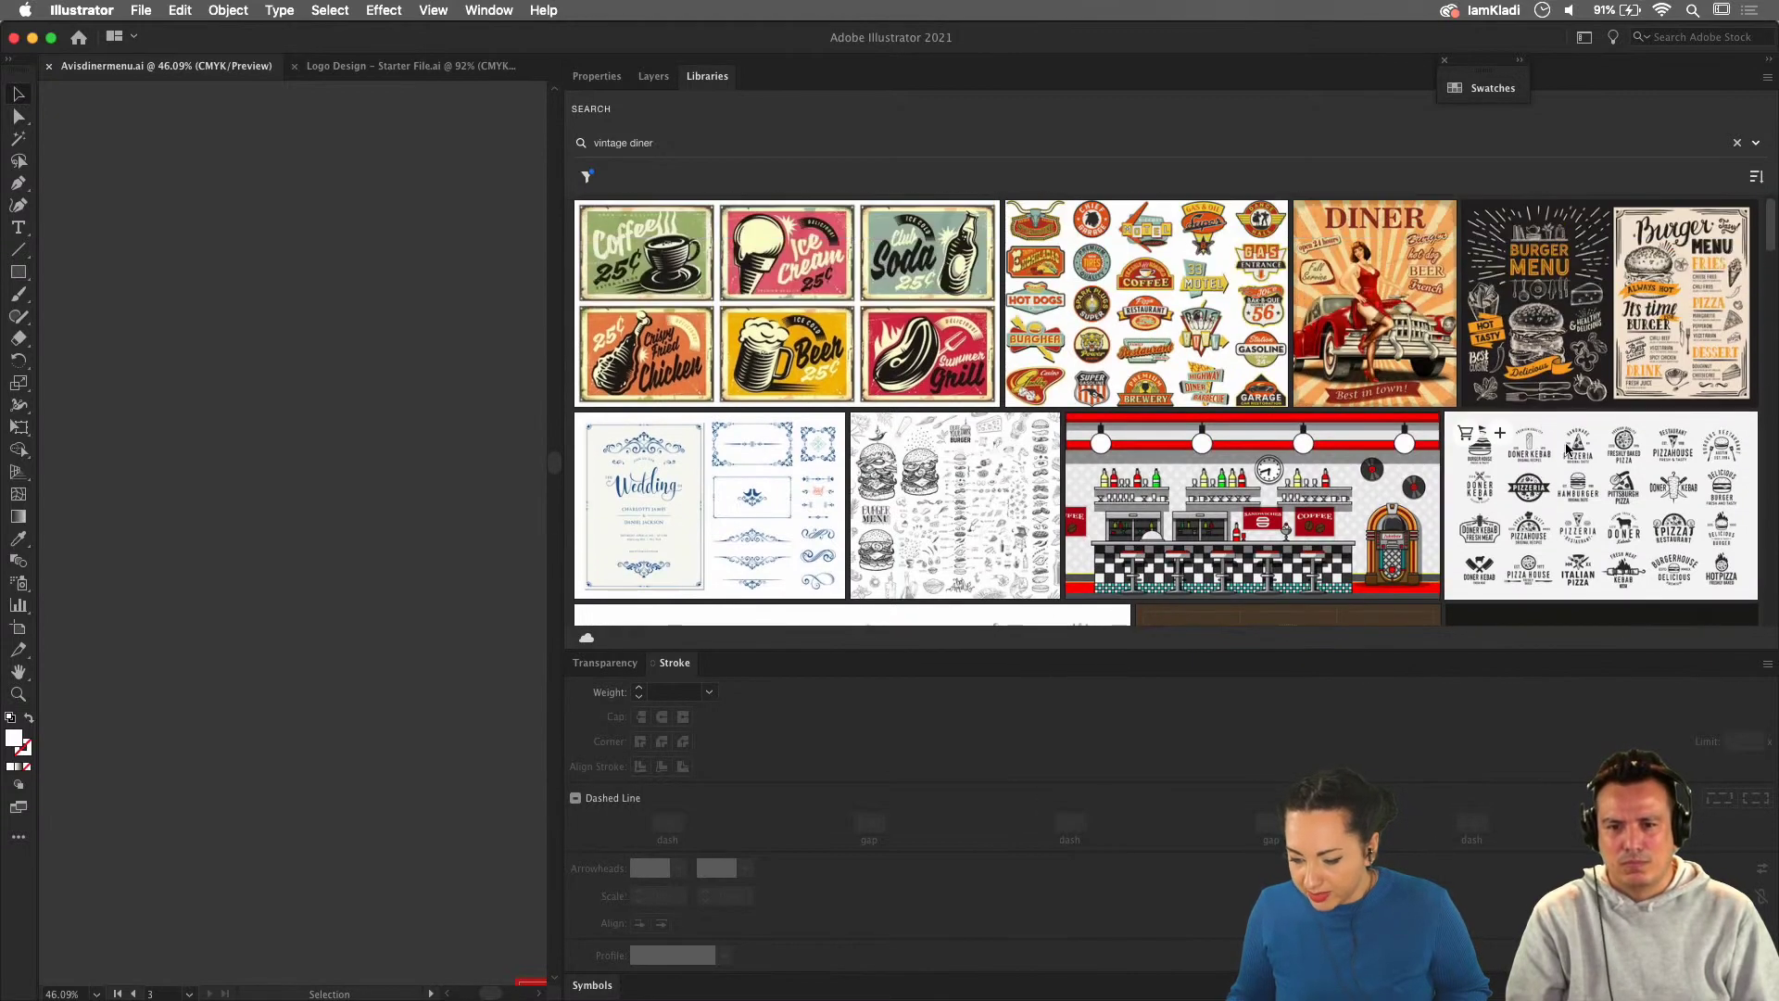
left_click(1501, 437)
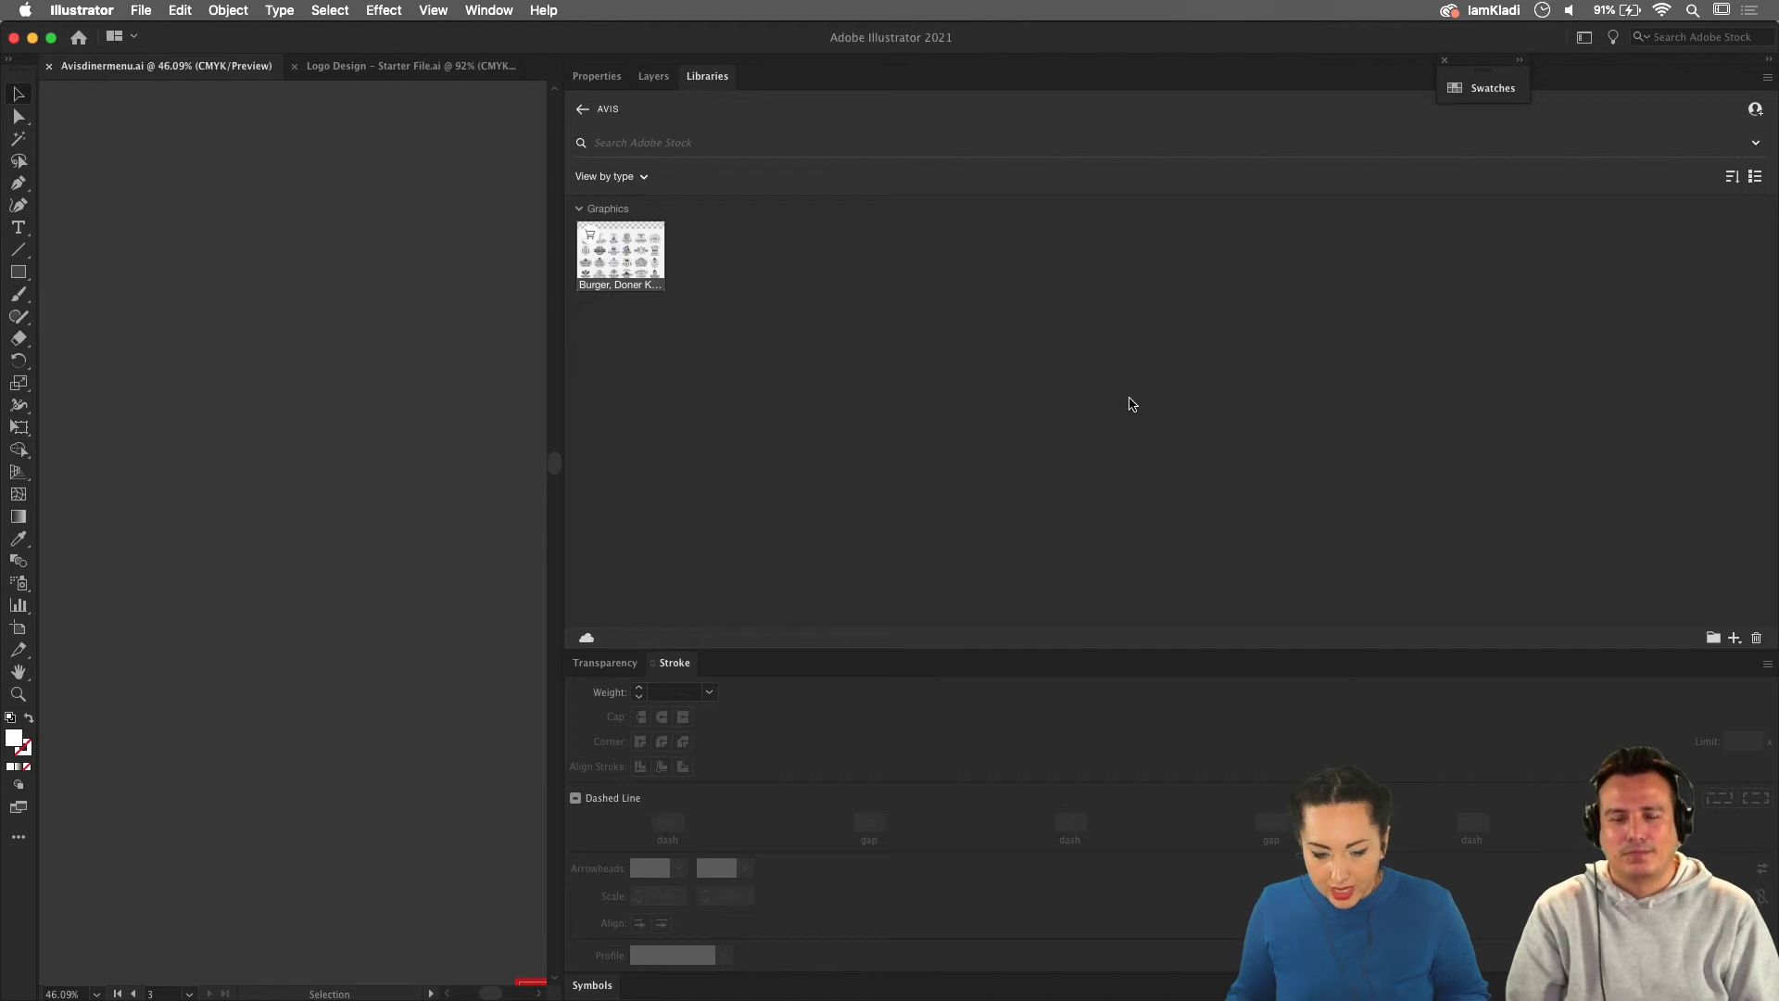
Repeat the "vintage diner" stock search and save the American vintage shops sign boards collection to the Avis library.
left_click(878, 149)
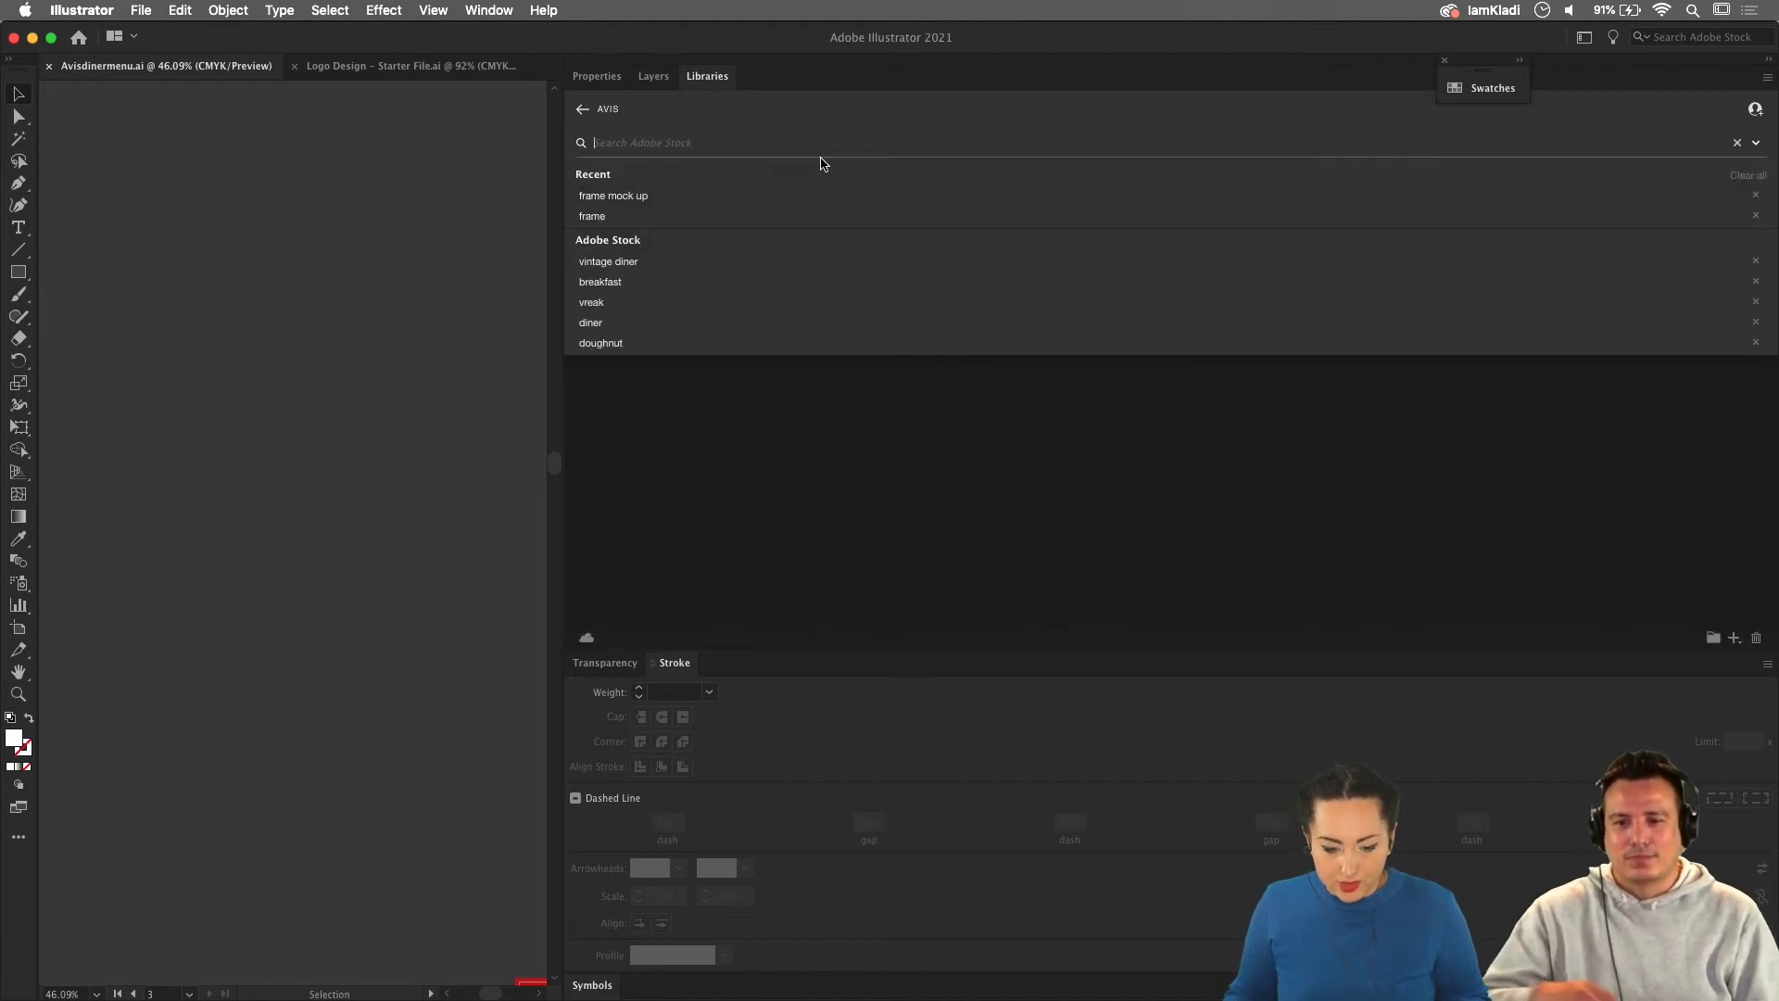
left_click(688, 266)
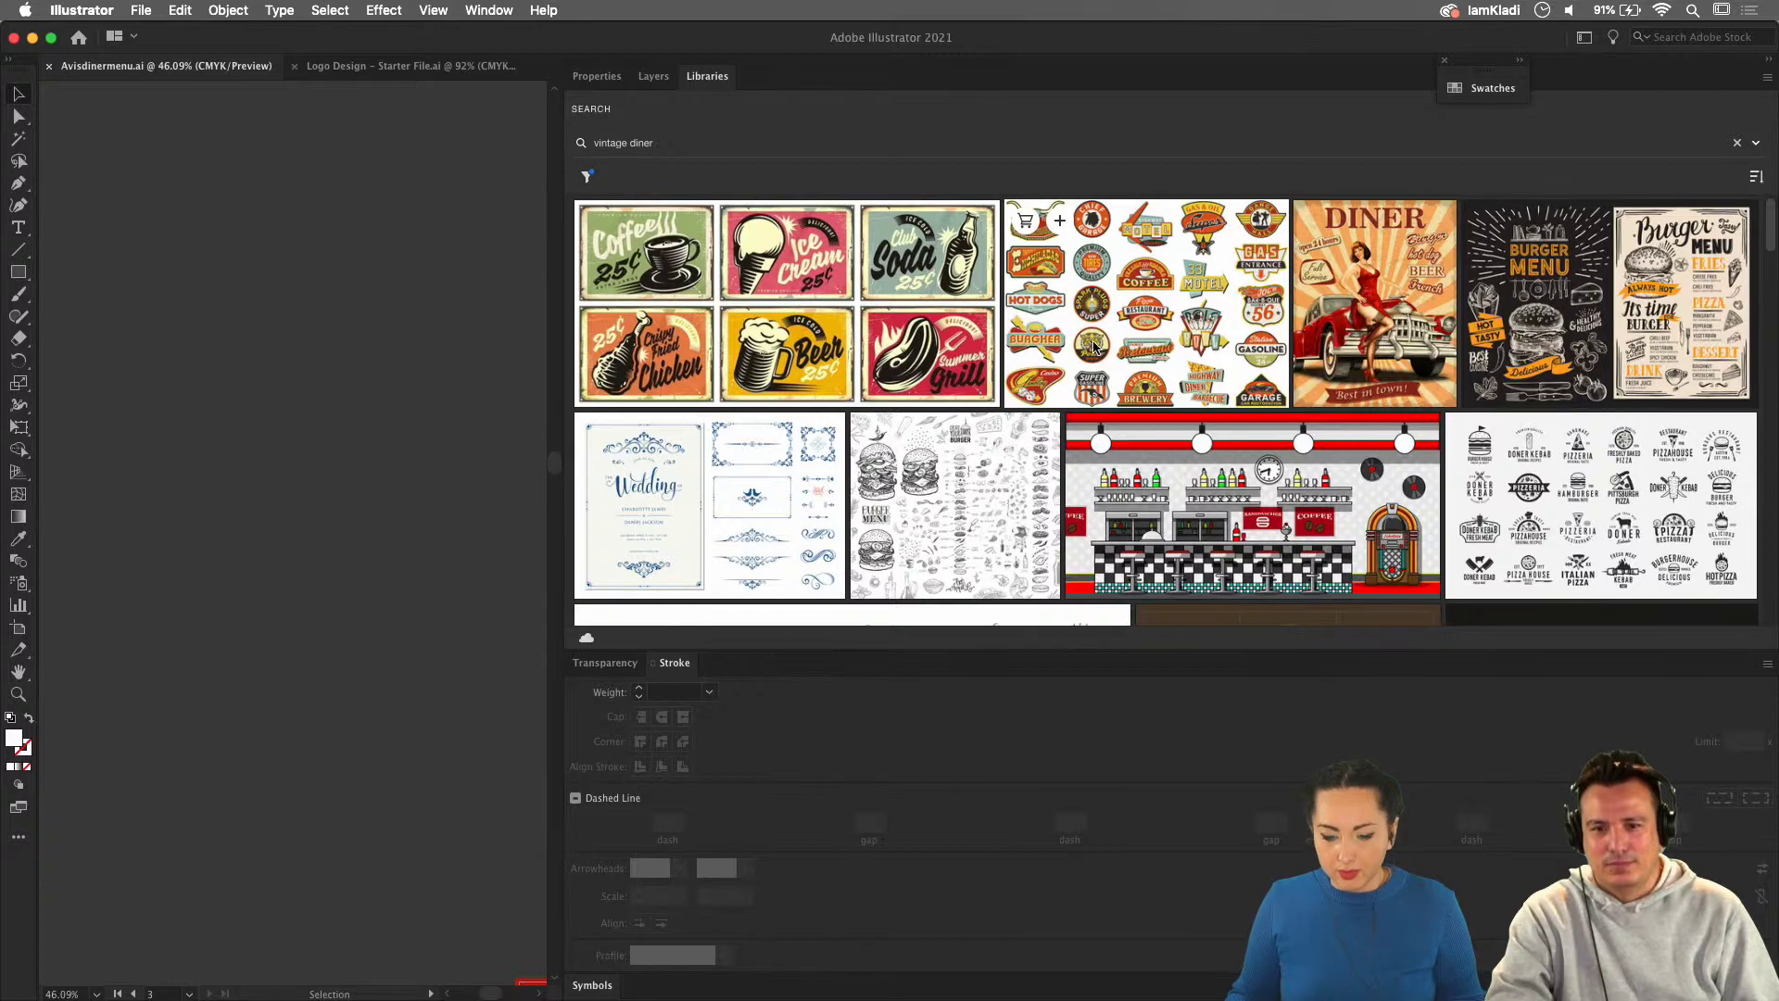
left_click(1066, 225)
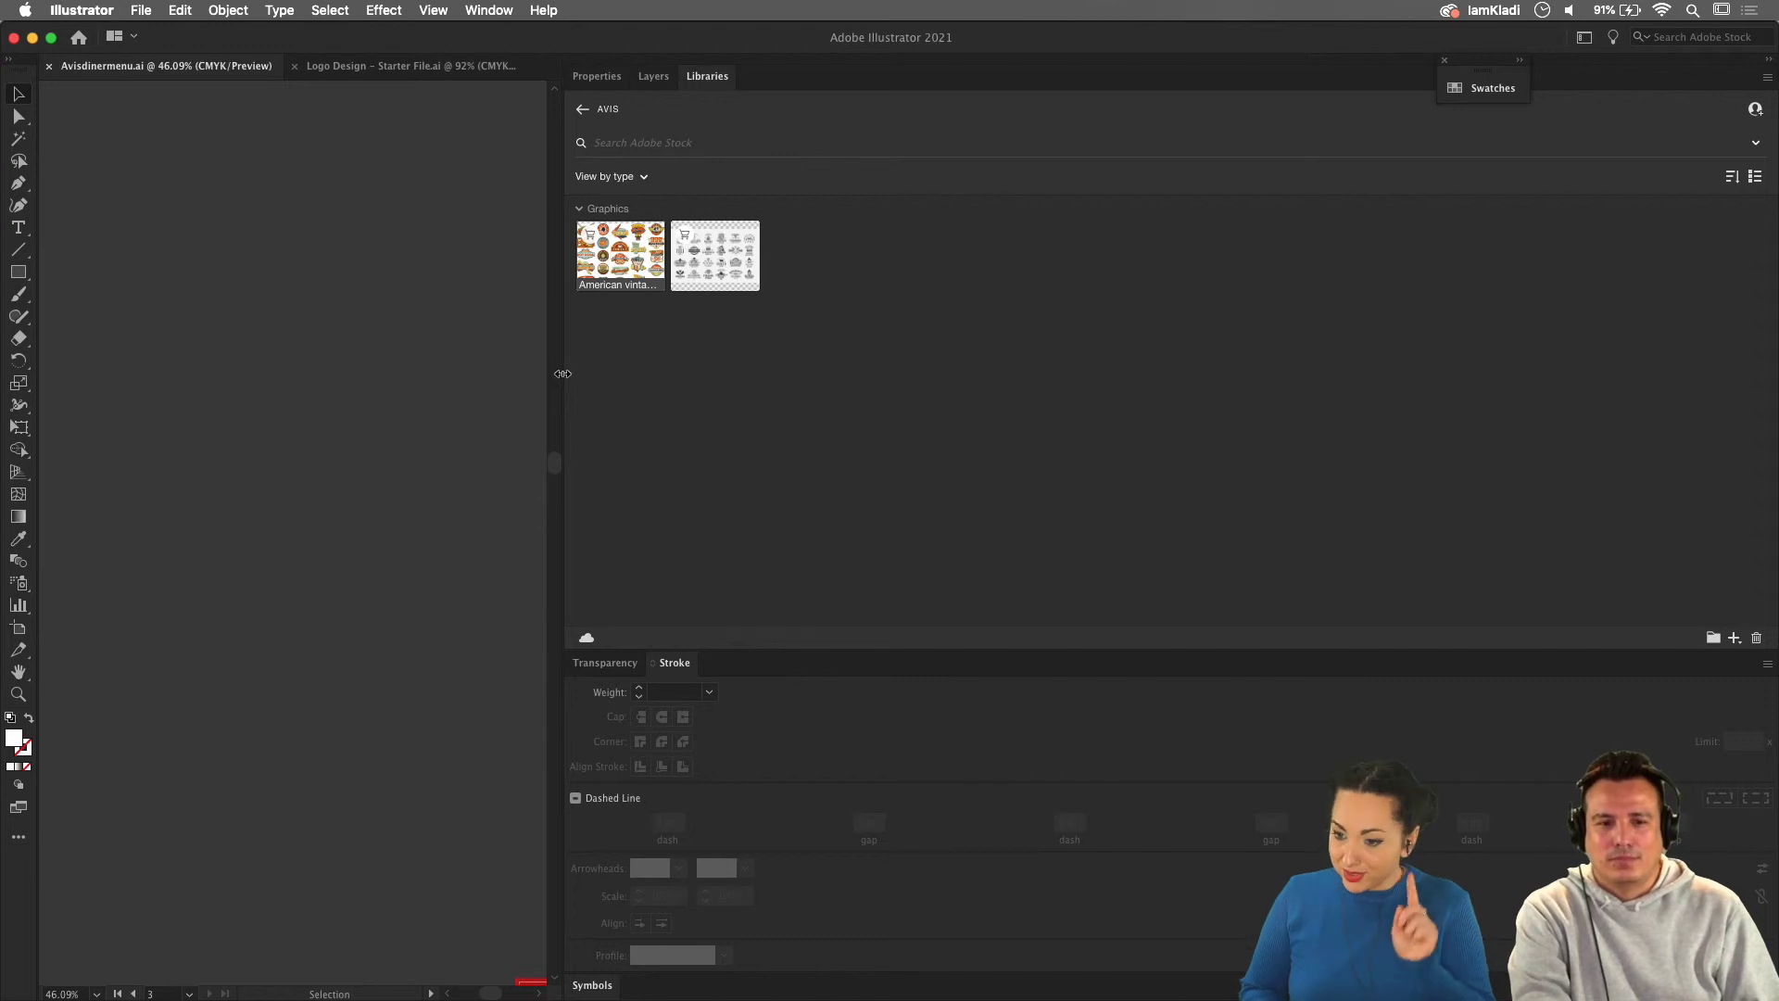
Narrow the Libraries panel again and place the vintage sign boards preview on the empty canvas above the diner artboards.
mouse_move(563, 373)
left_mouse_down()
mouse_move(905, 254)
mouse_move(1654, 54)
left_mouse_up()
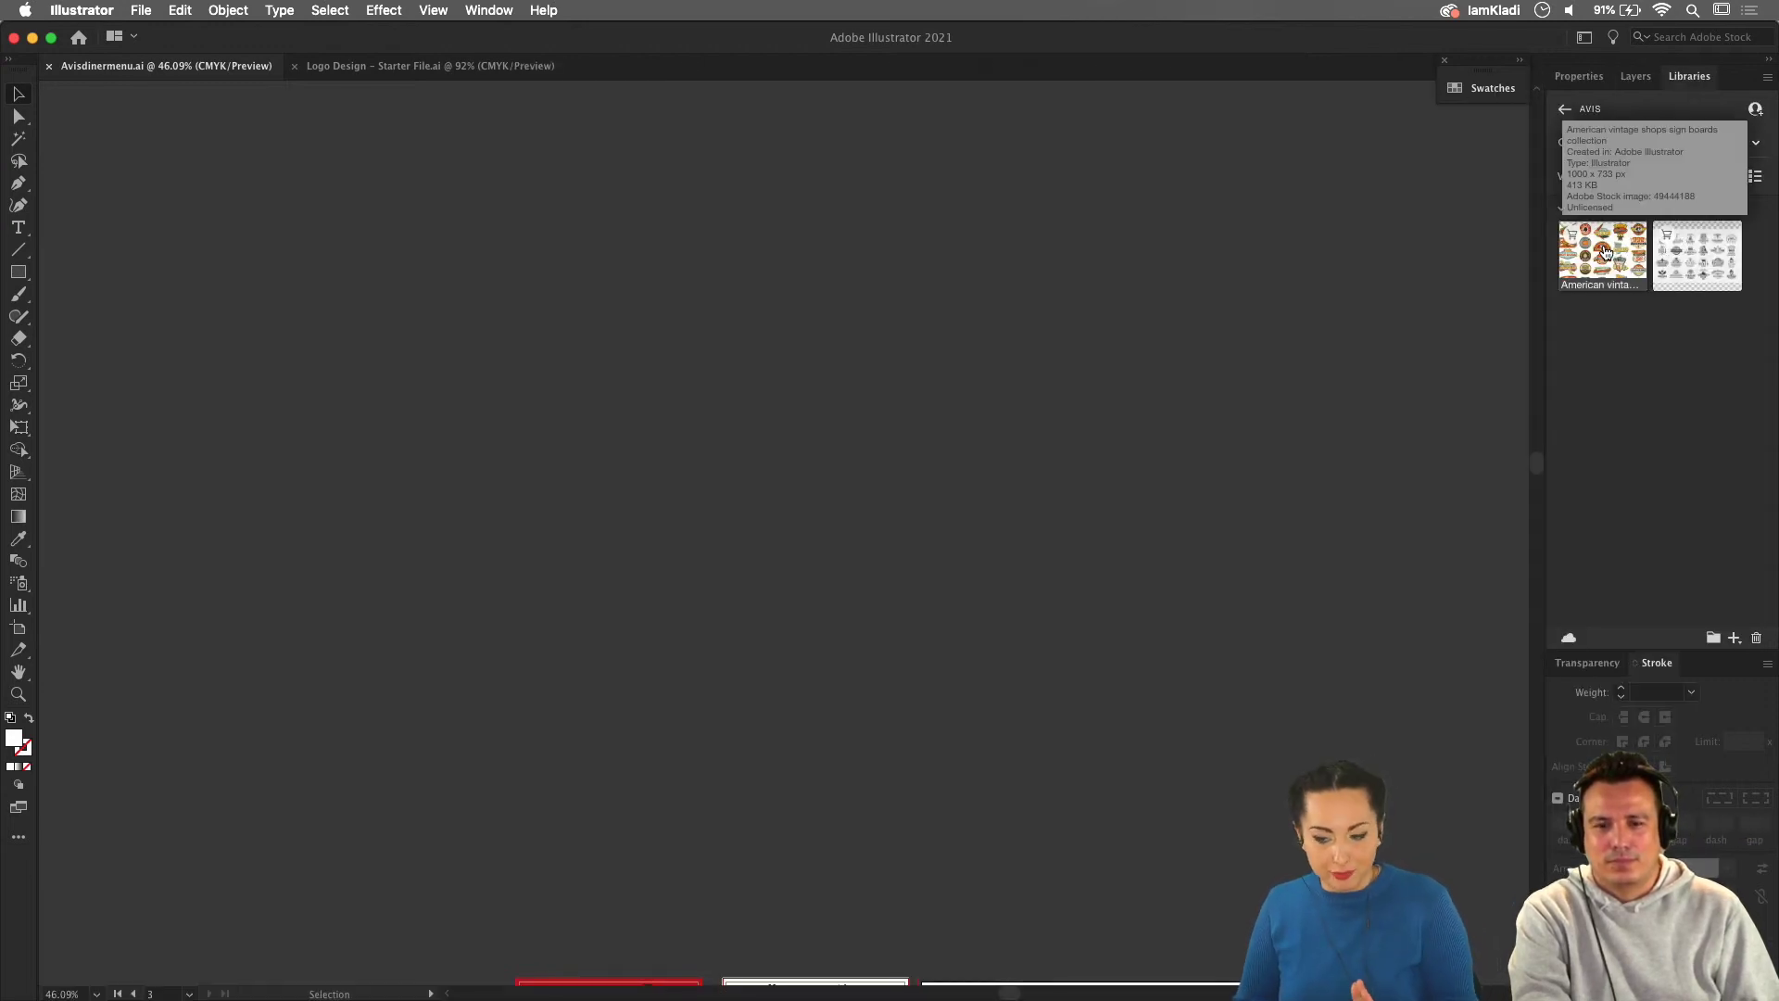
left_click_drag(1605, 252, 1065, 318)
left_click(909, 309)
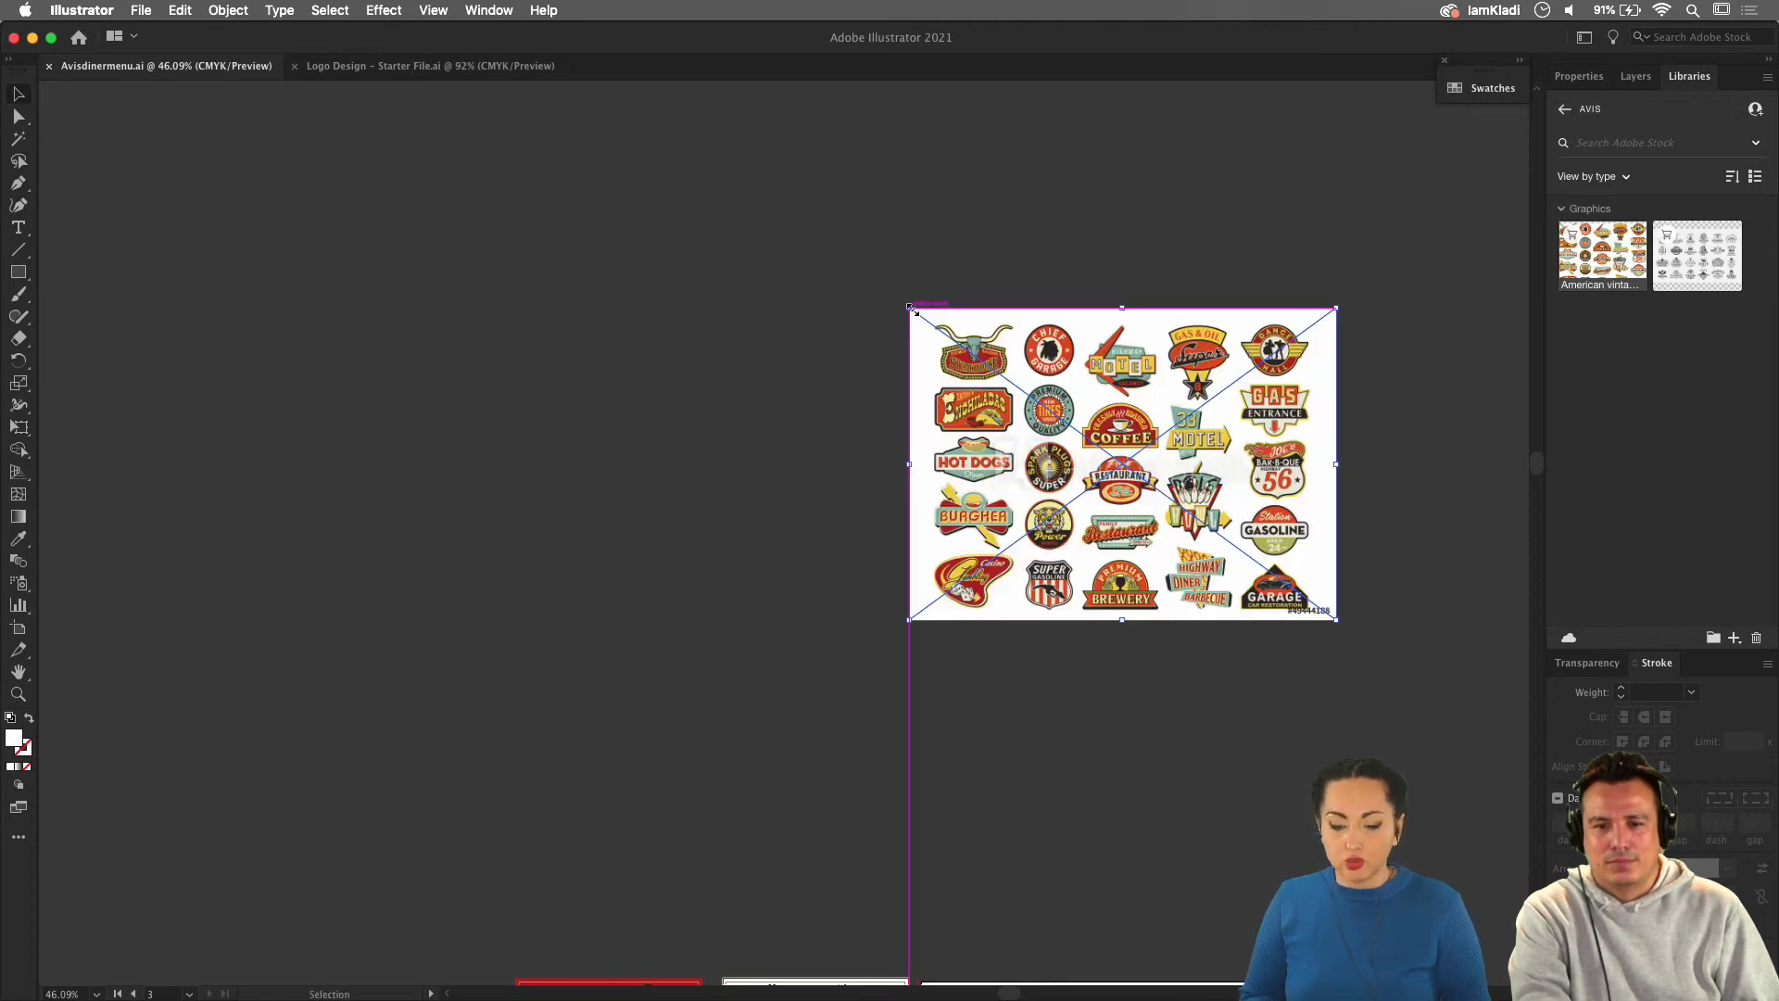
Inspect the placed vintage sign boards up close and license the collection from Adobe Stock.
scroll(1069, 380, "up", 5)
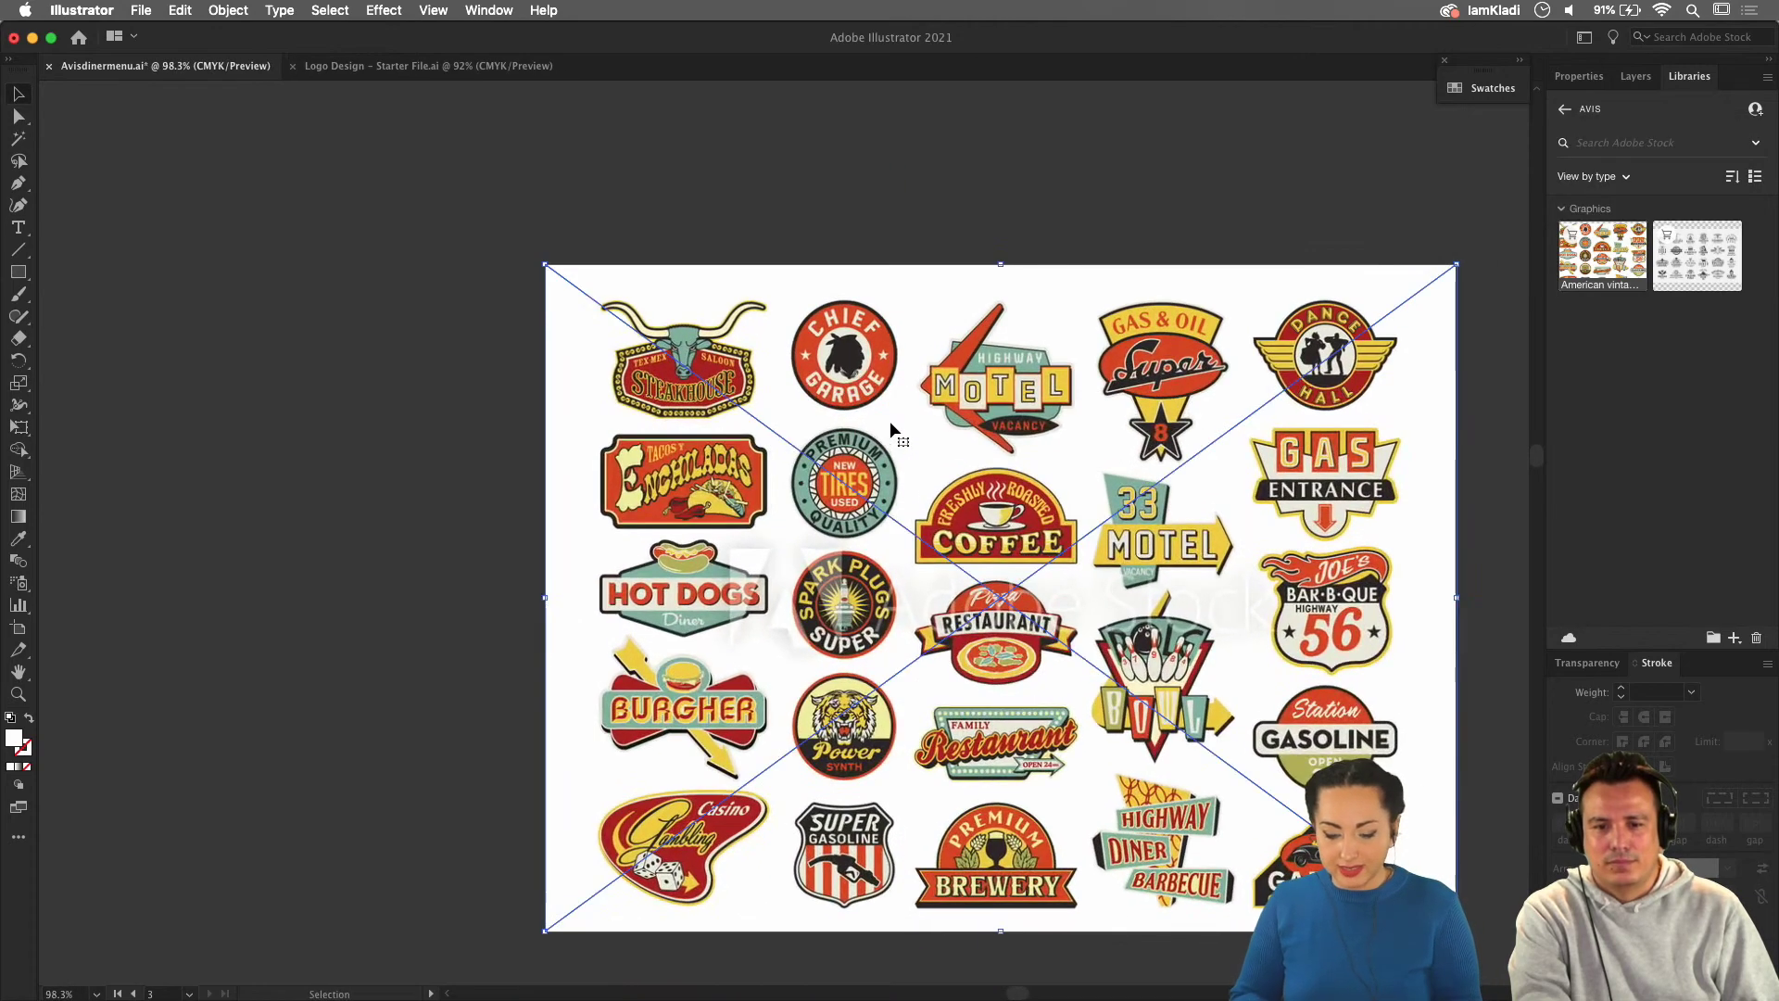
scroll(889, 420, "up", 3)
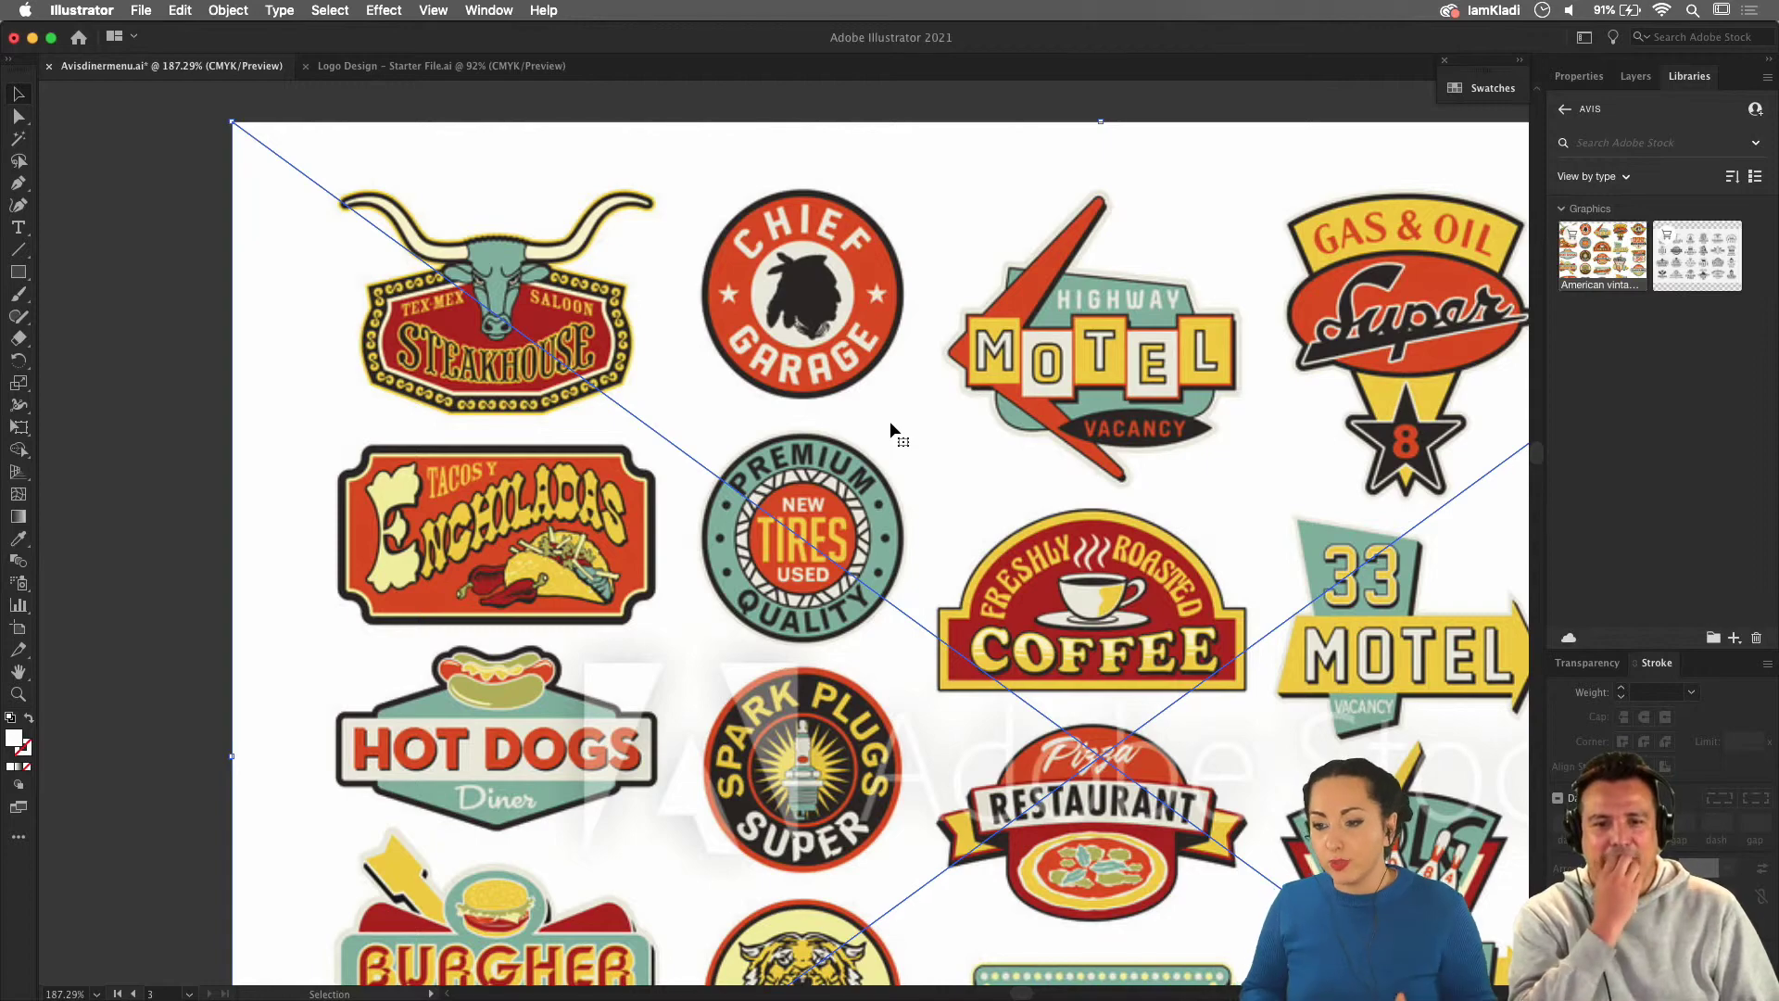
scroll(890, 420, "right", 6)
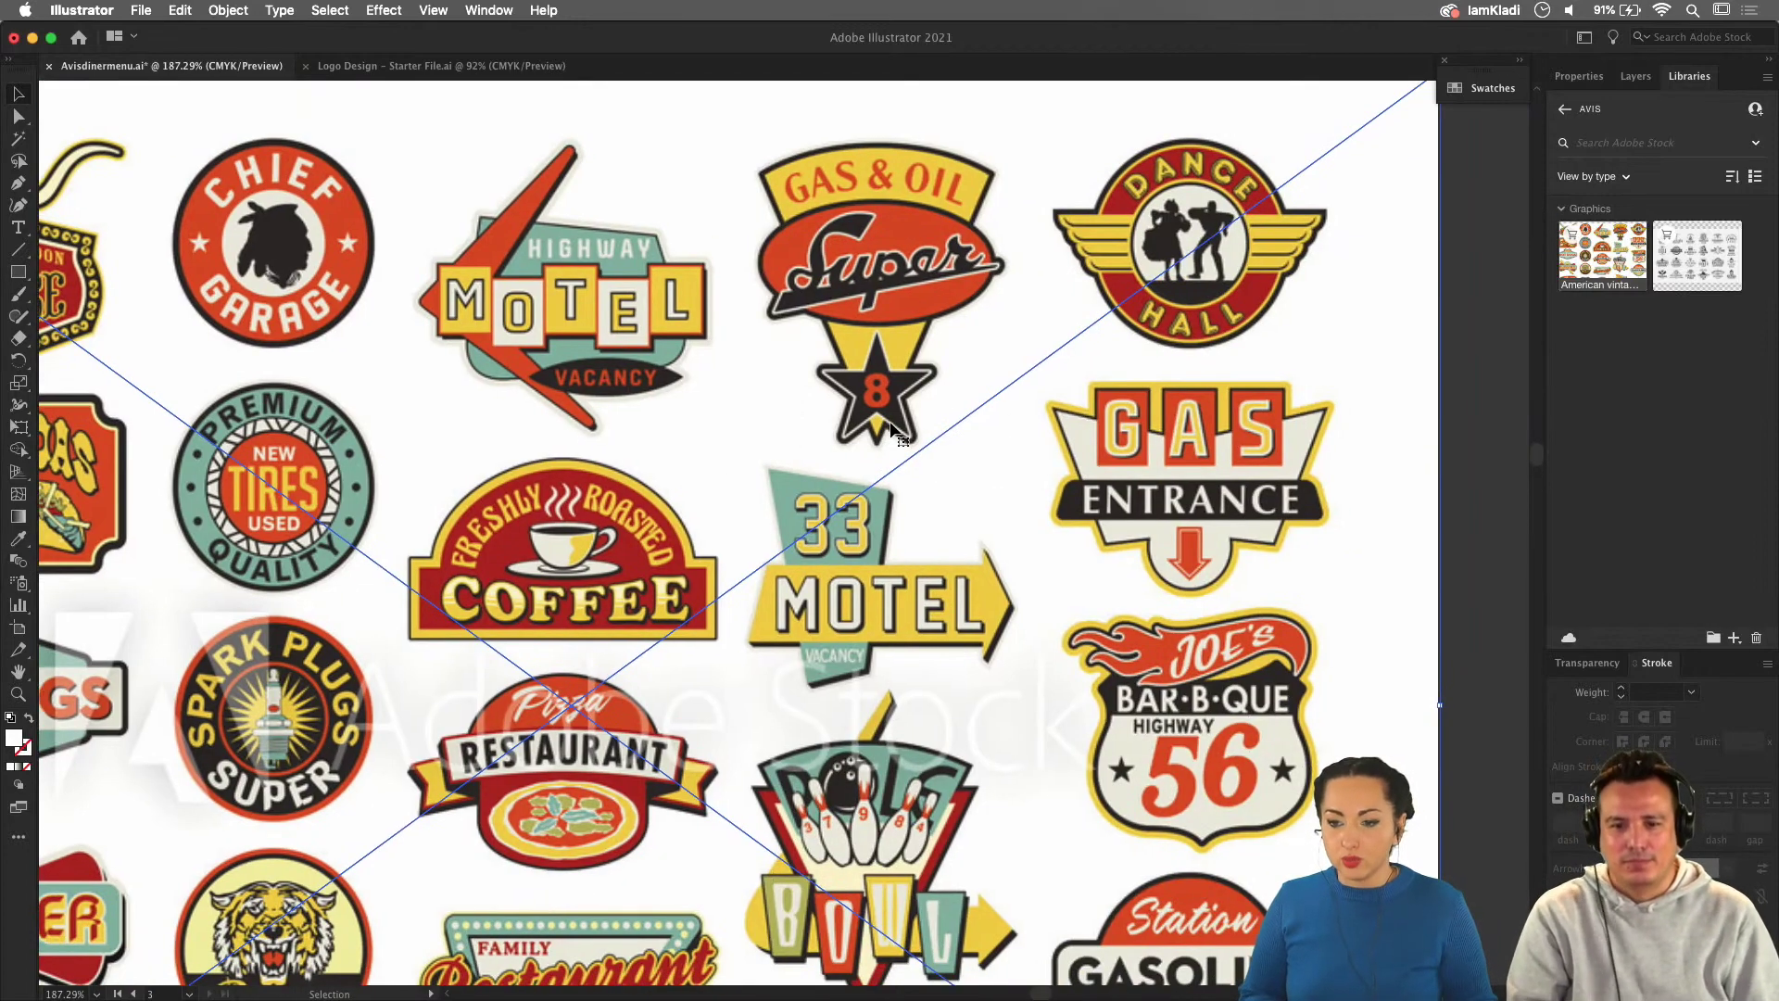
scroll(993, 504, "down", 4)
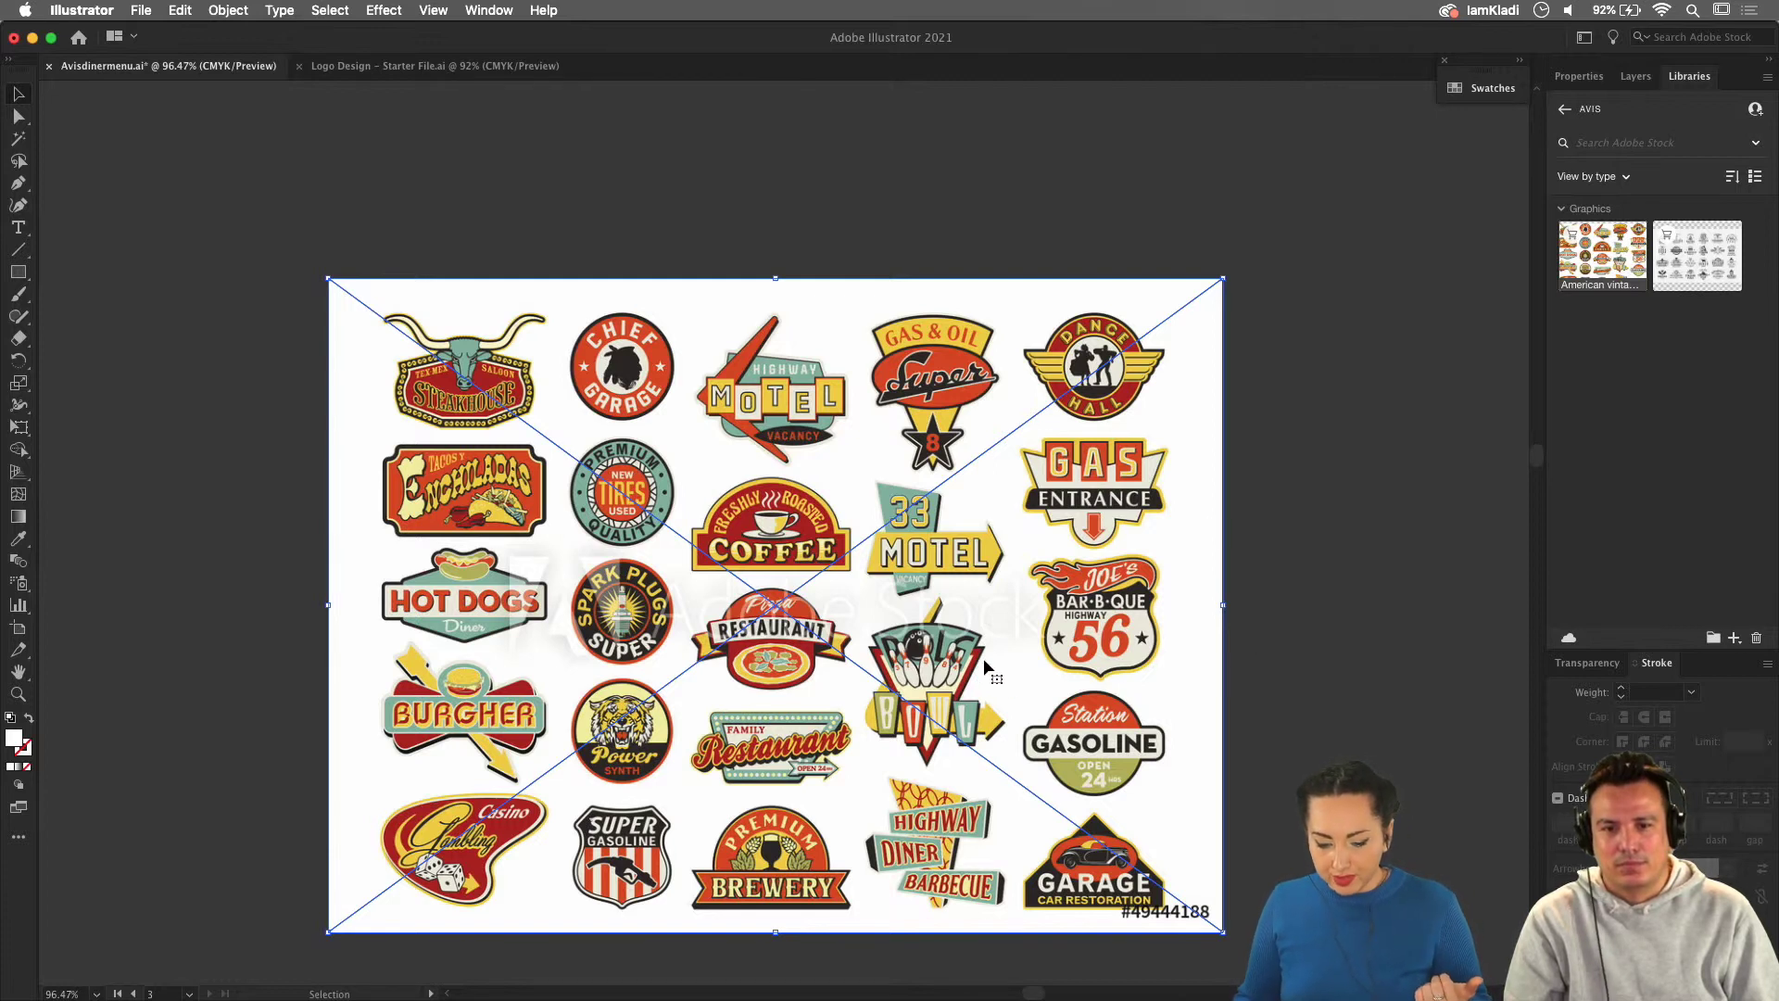
double_click(1575, 244)
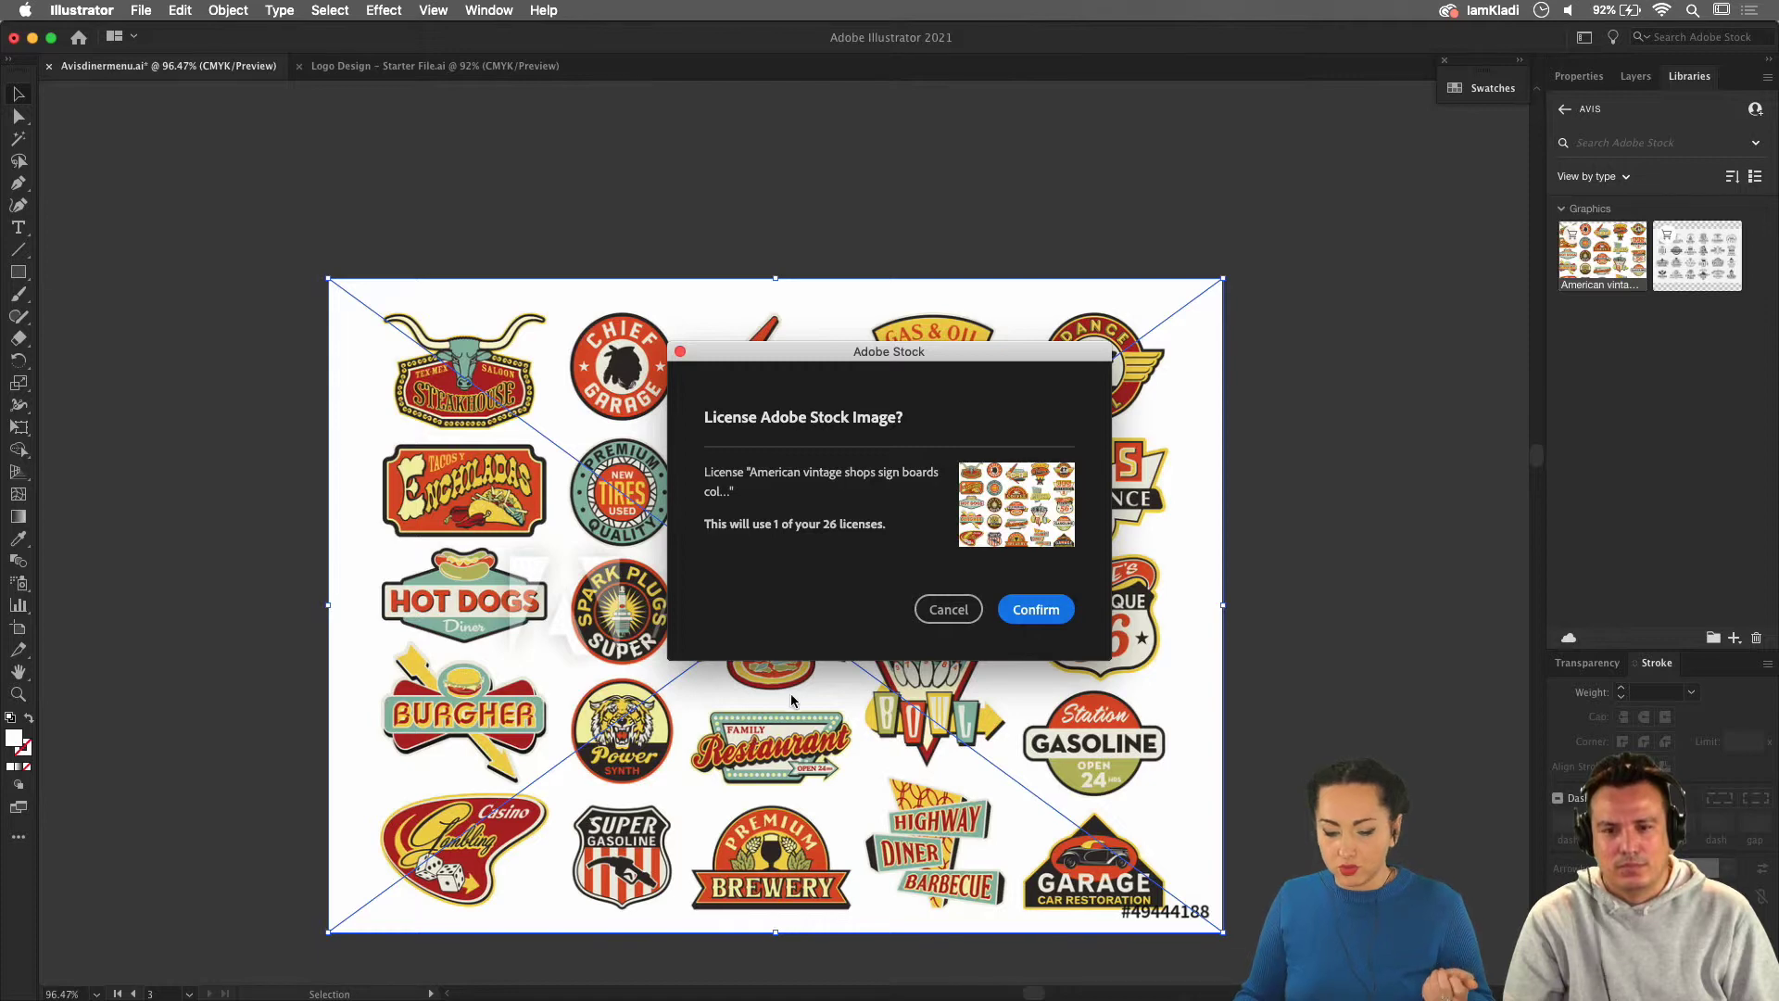
left_click(1038, 611)
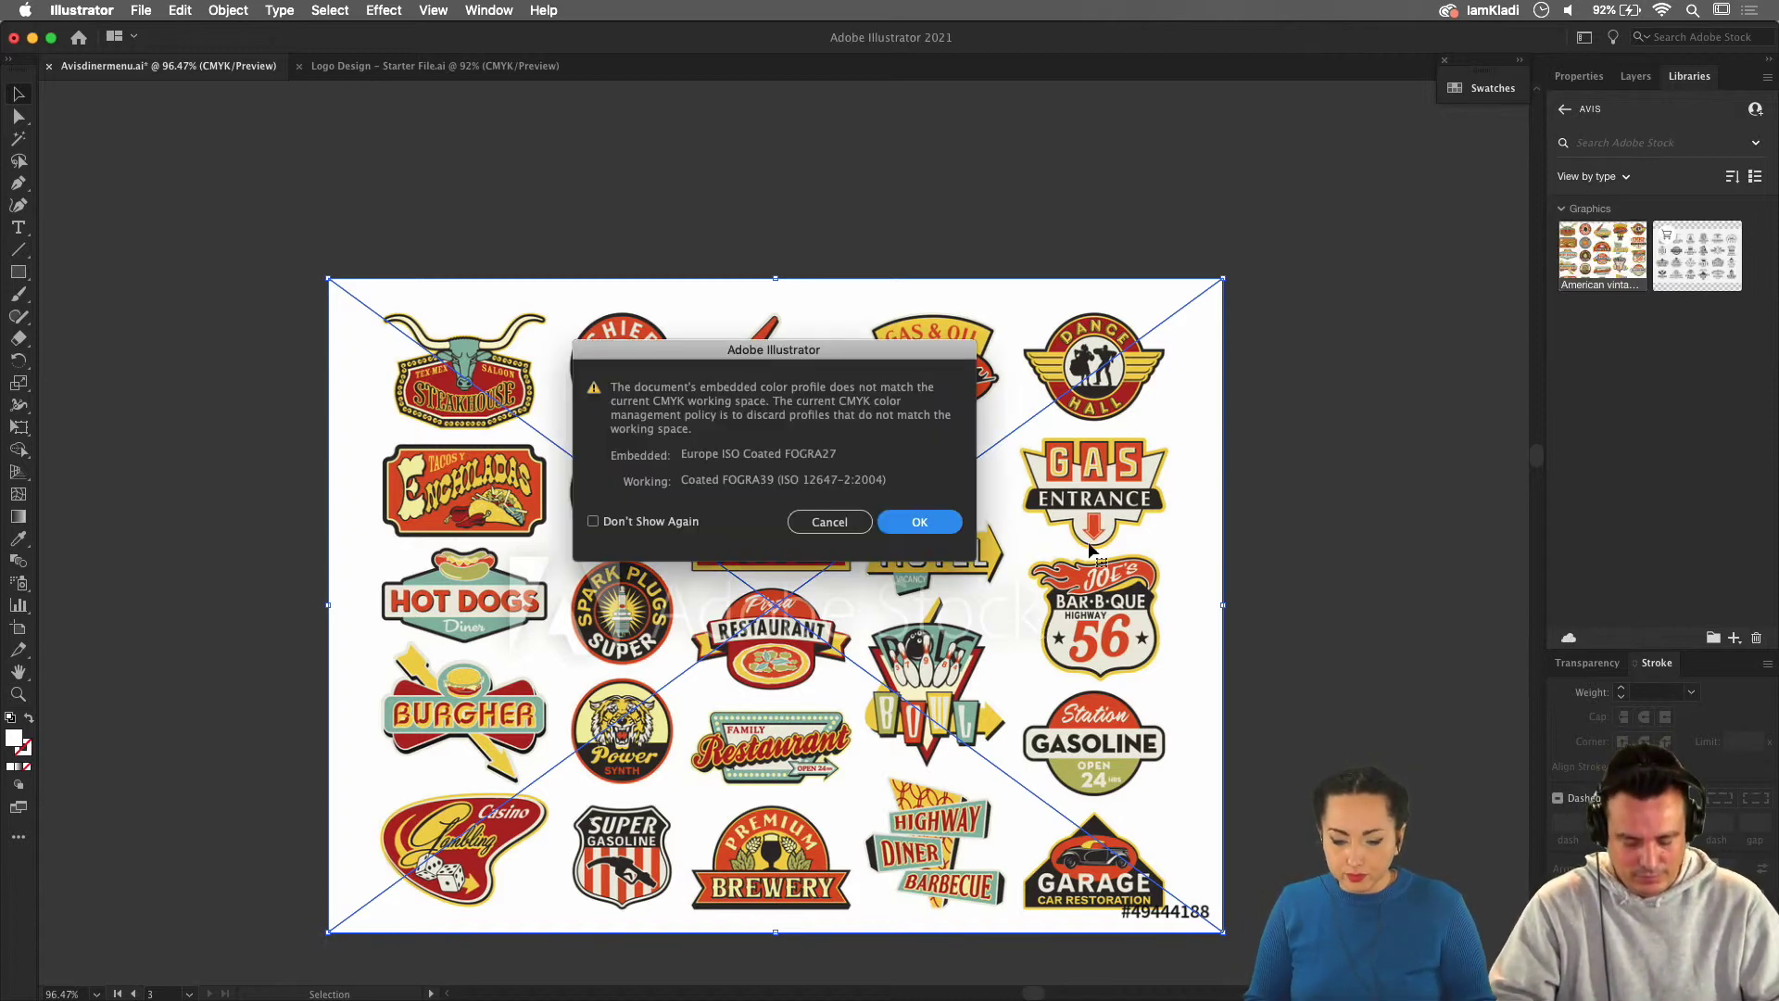
Accept the colour profile mismatch and open the licensed American vintage sign boards from the library as an editable document.
left_click(923, 521)
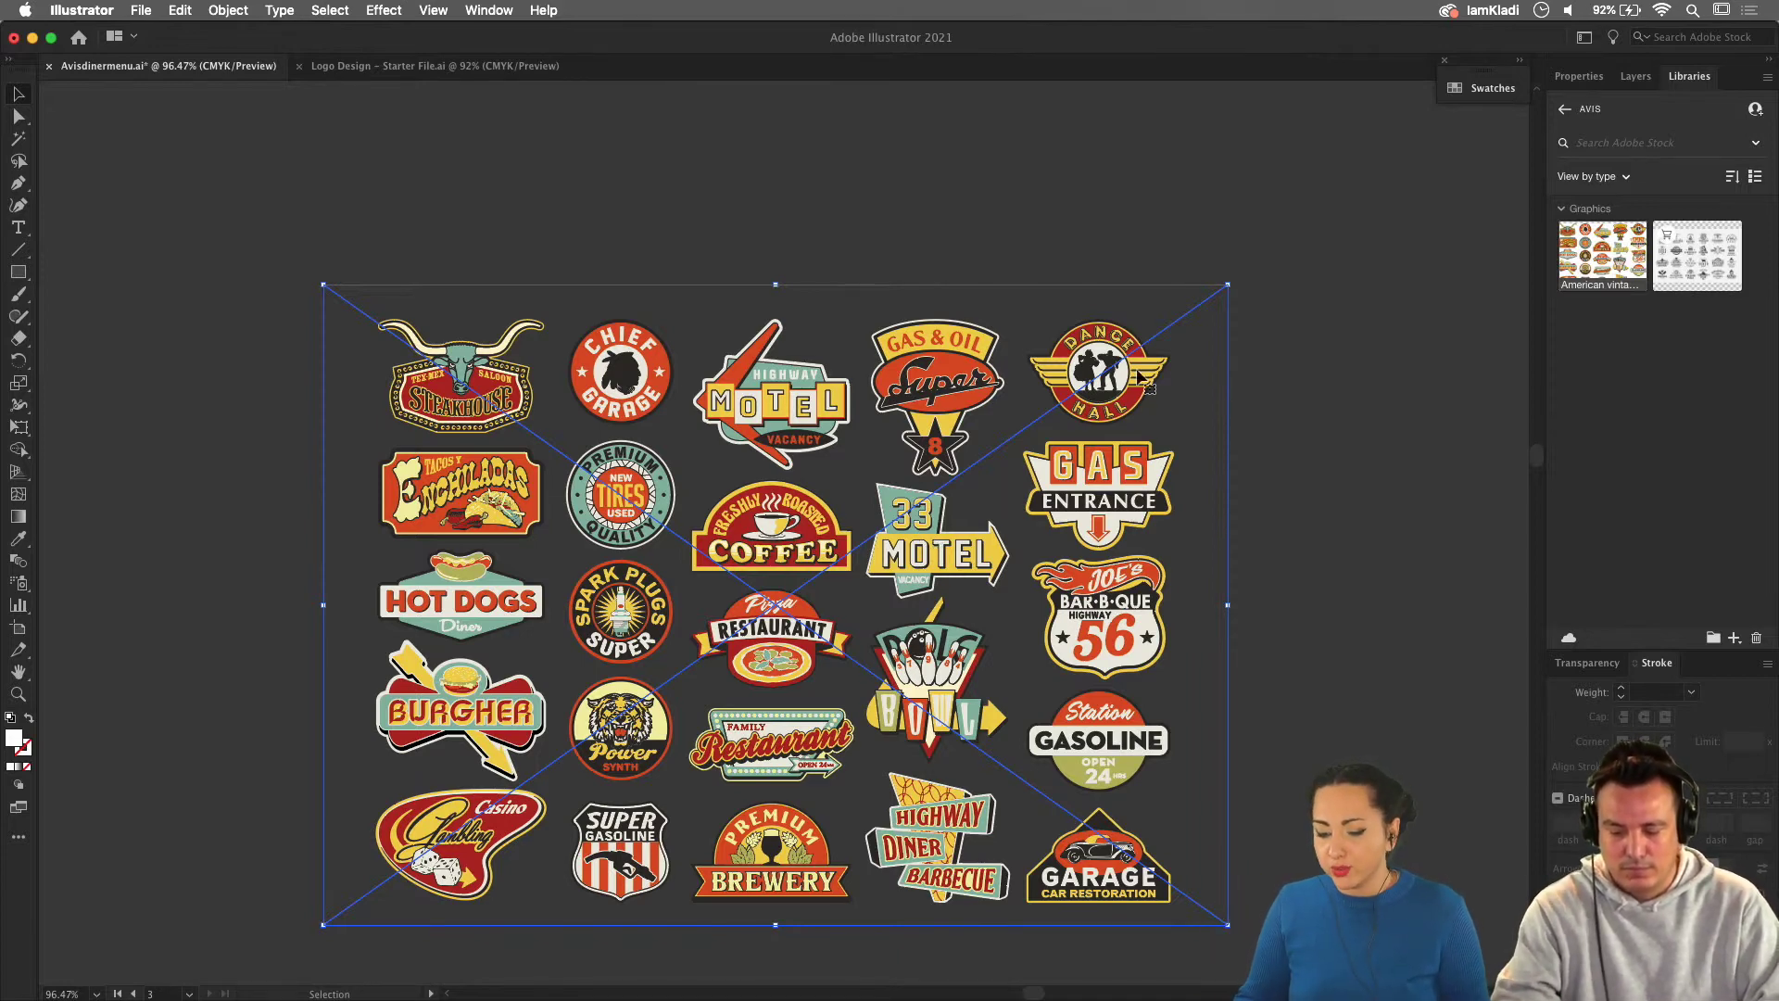
double_click(1610, 264)
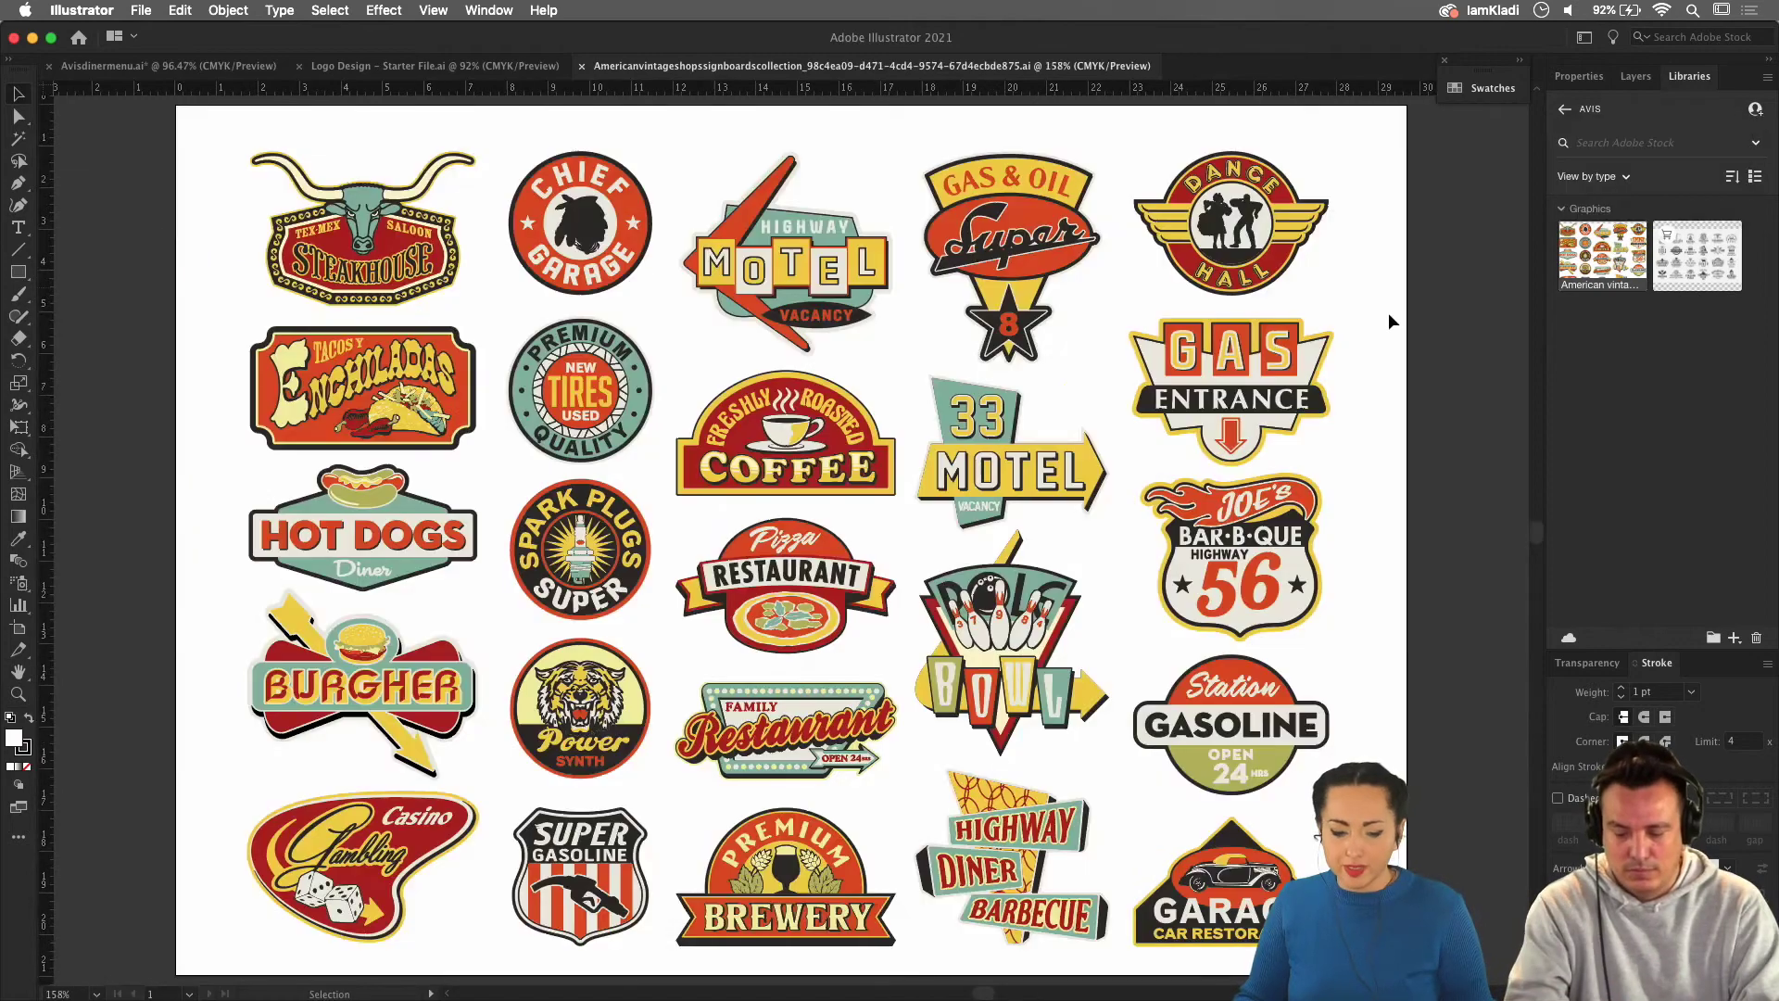
Select the Gas & Oil Super sign and check how the sign artwork is built in outline view.
left_click(1015, 197)
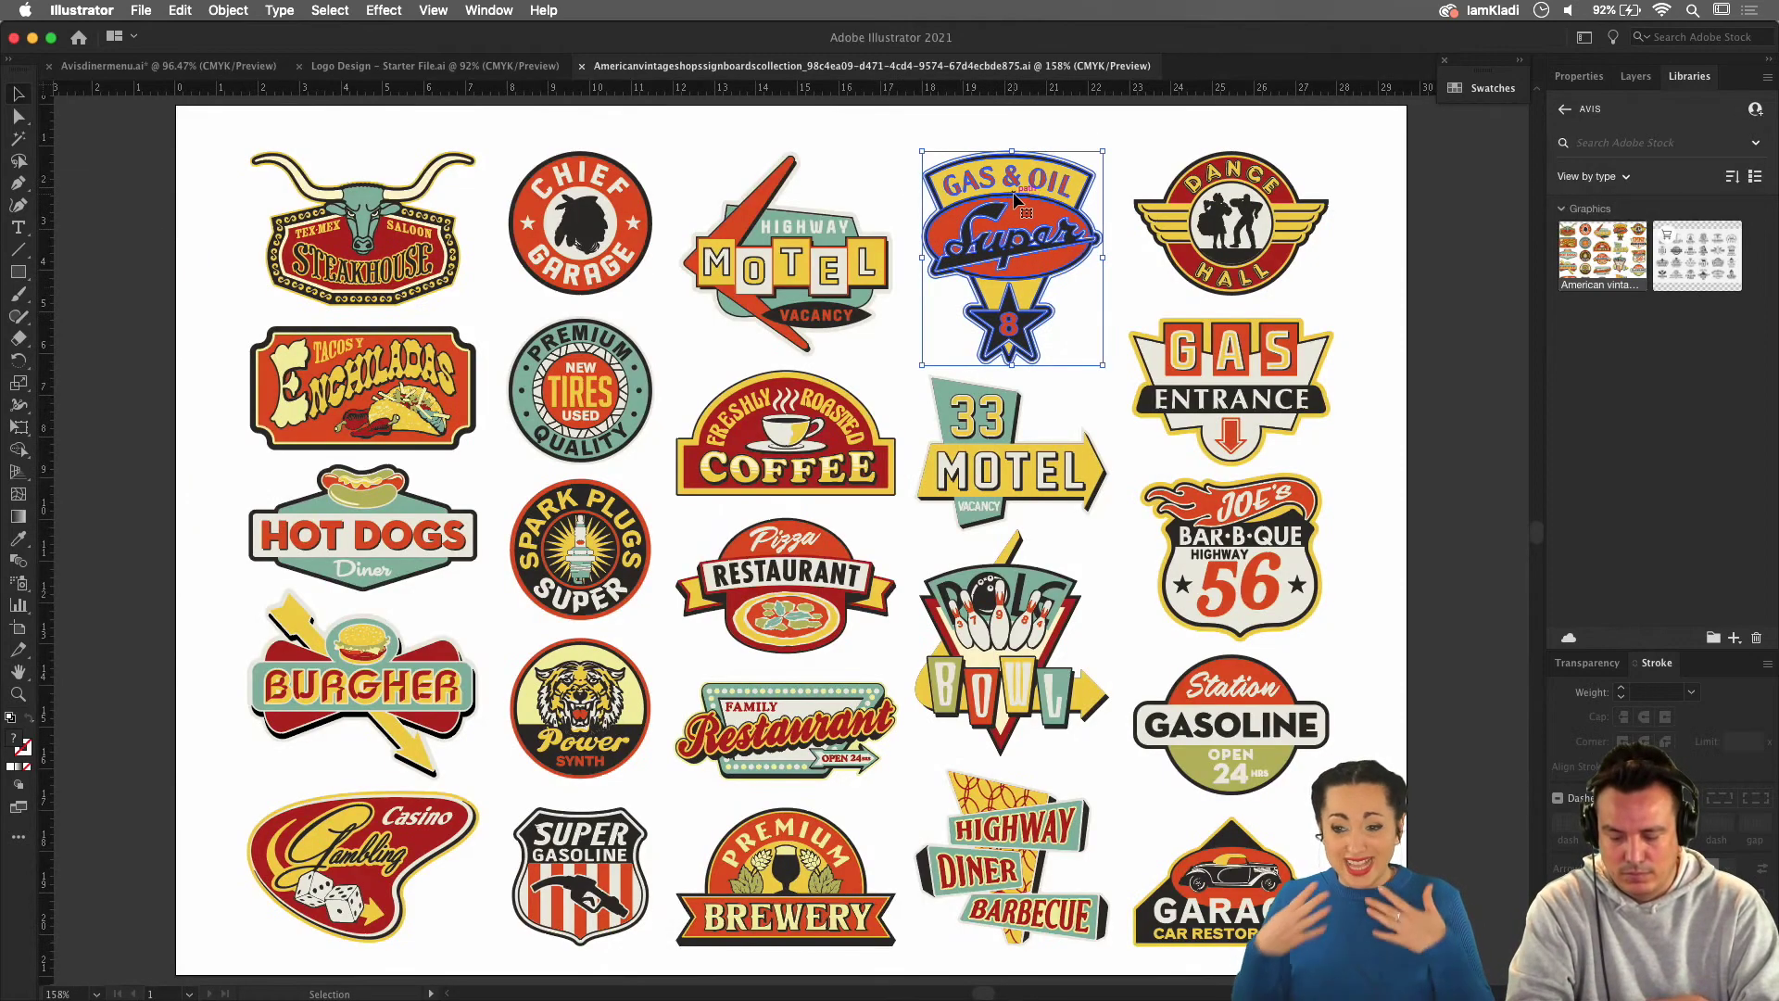
key("super+y")
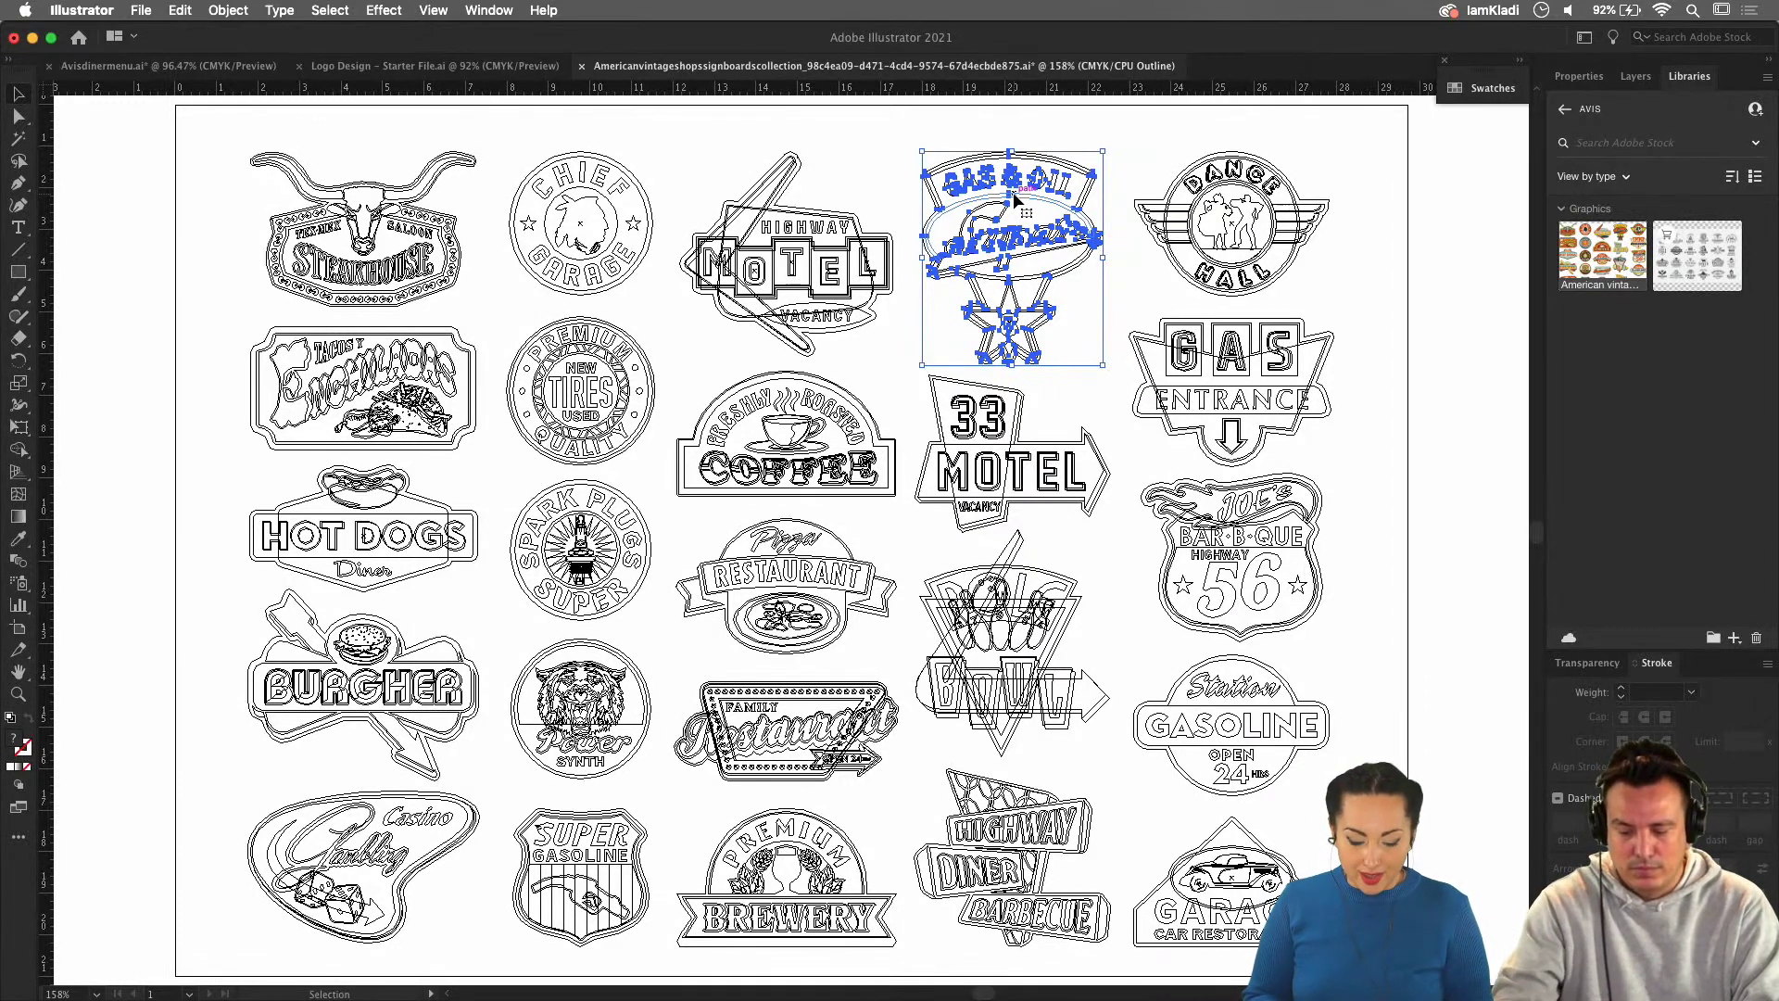
key("super+y")
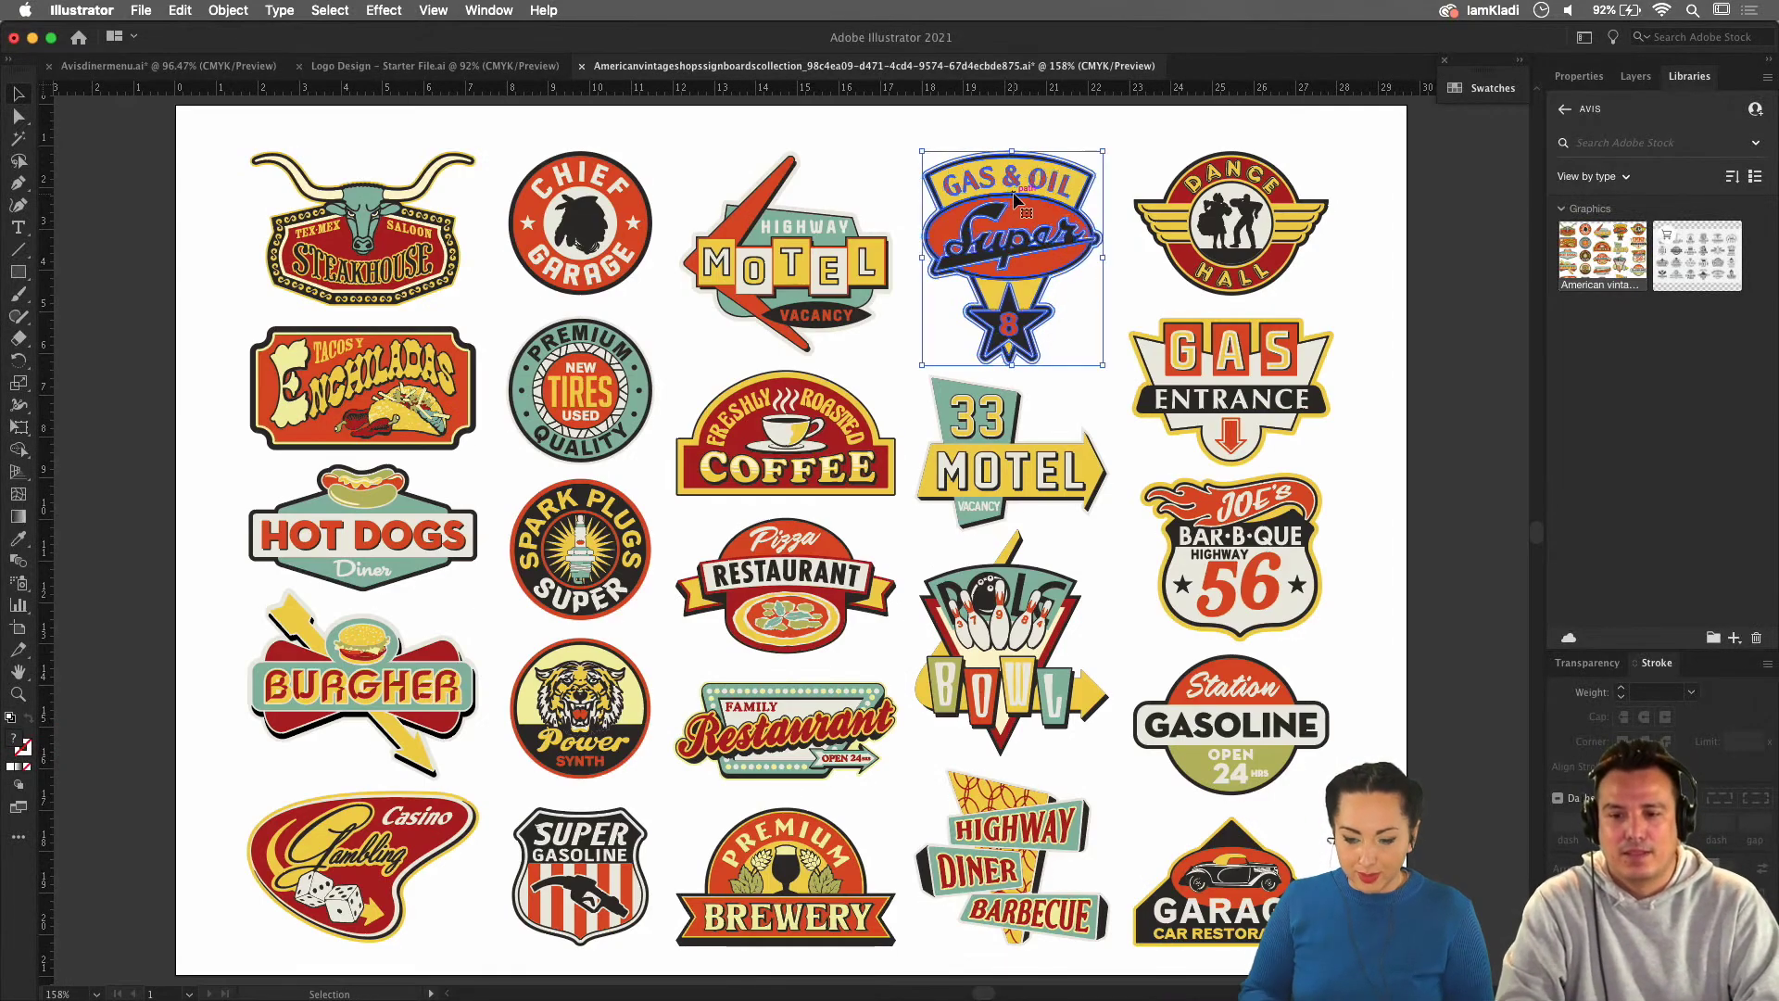
Select the Hot Dogs Diner, Family Restaurant and Burgher signs together and copy them.
scroll(1067, 298, "down", 3)
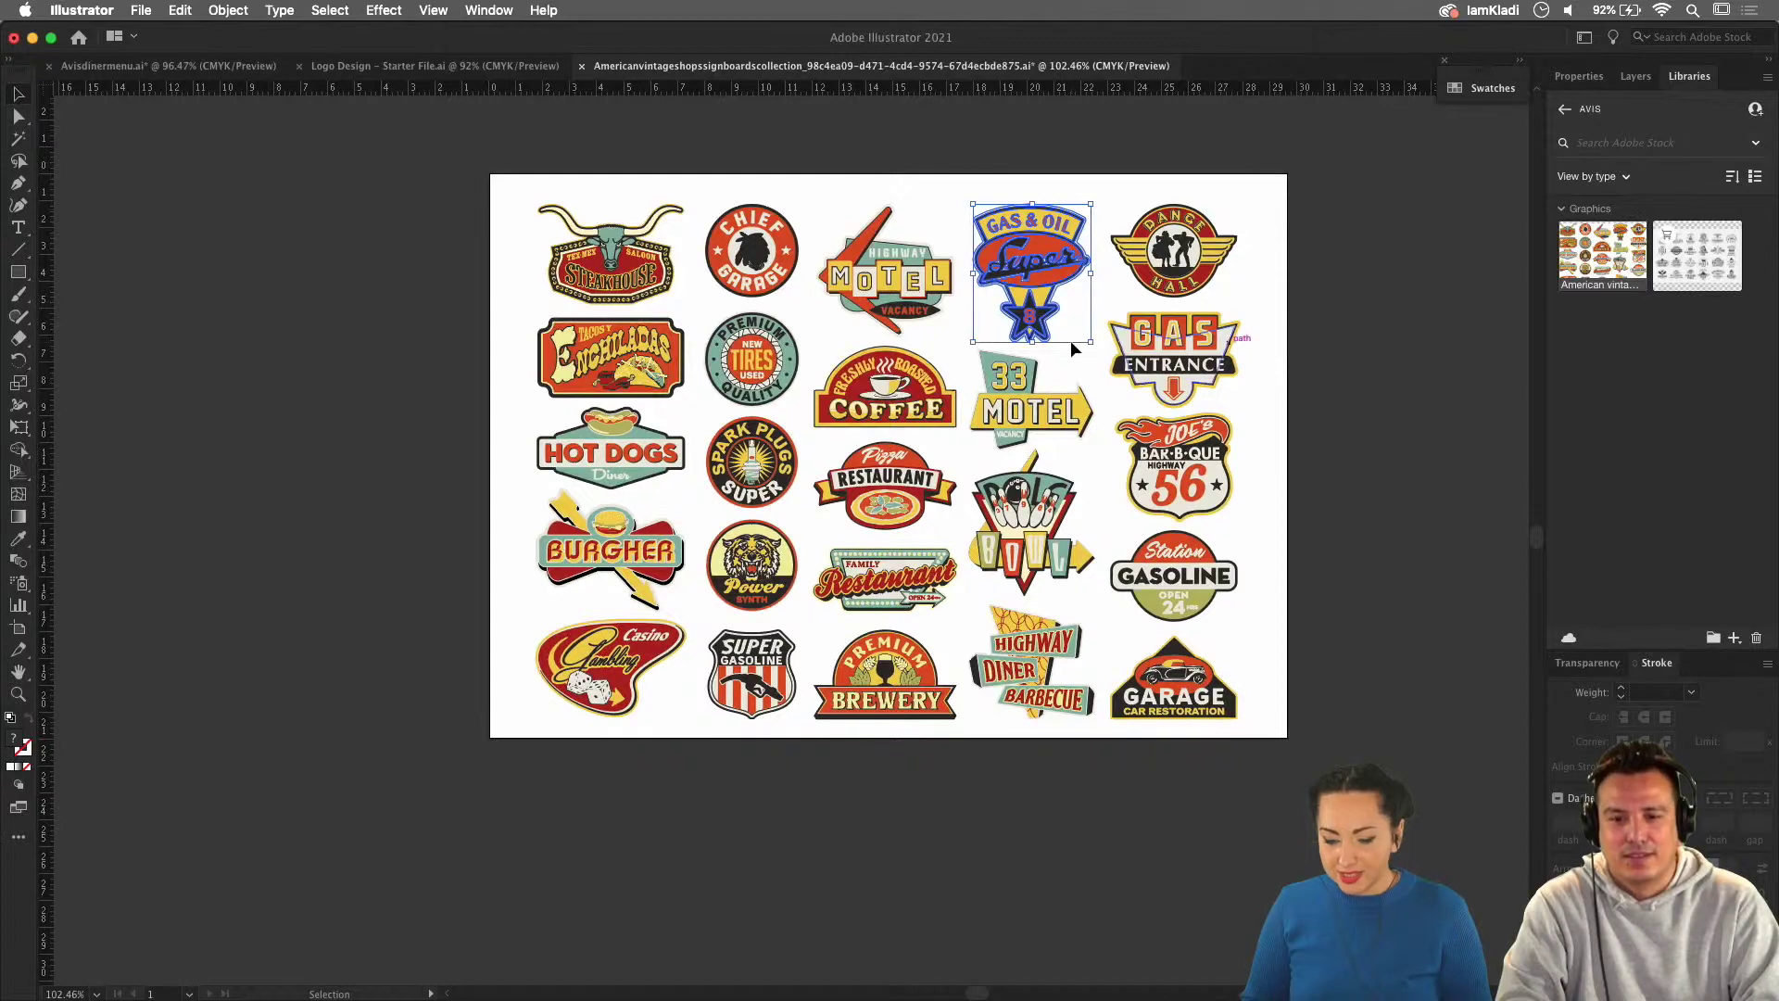
scroll(1005, 412, "up", 3)
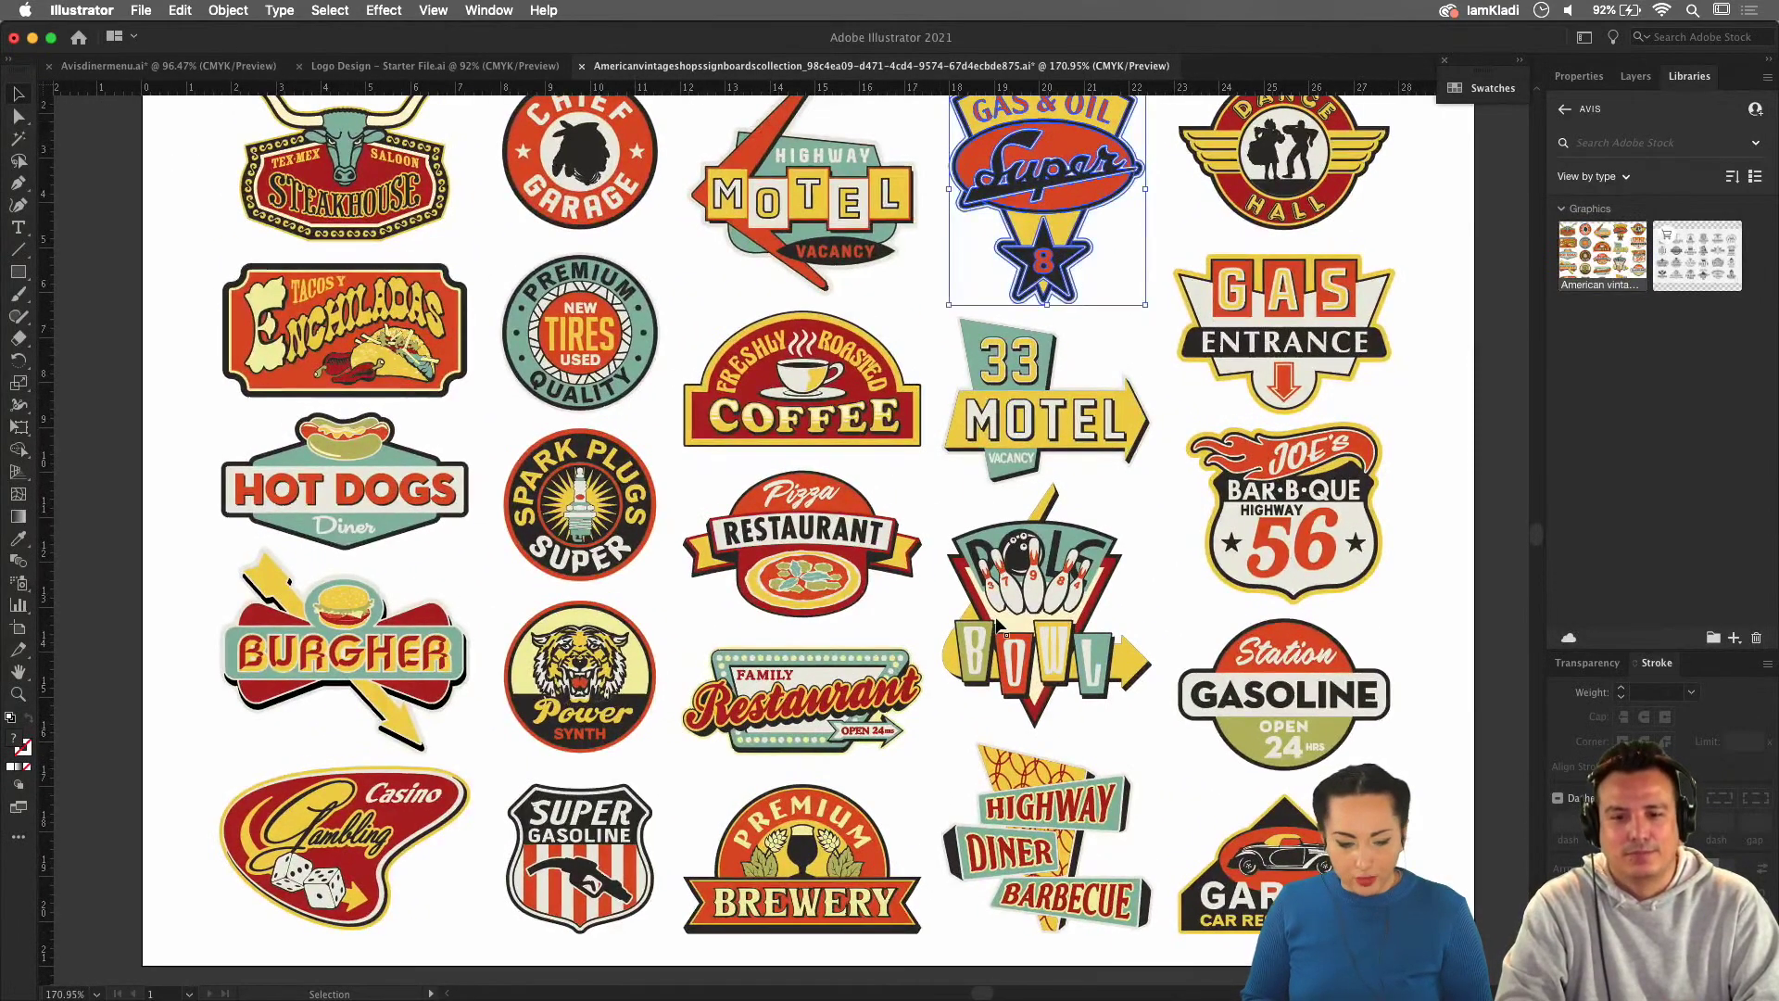
scroll(999, 626, "up", 1)
scroll(998, 626, "up", 1)
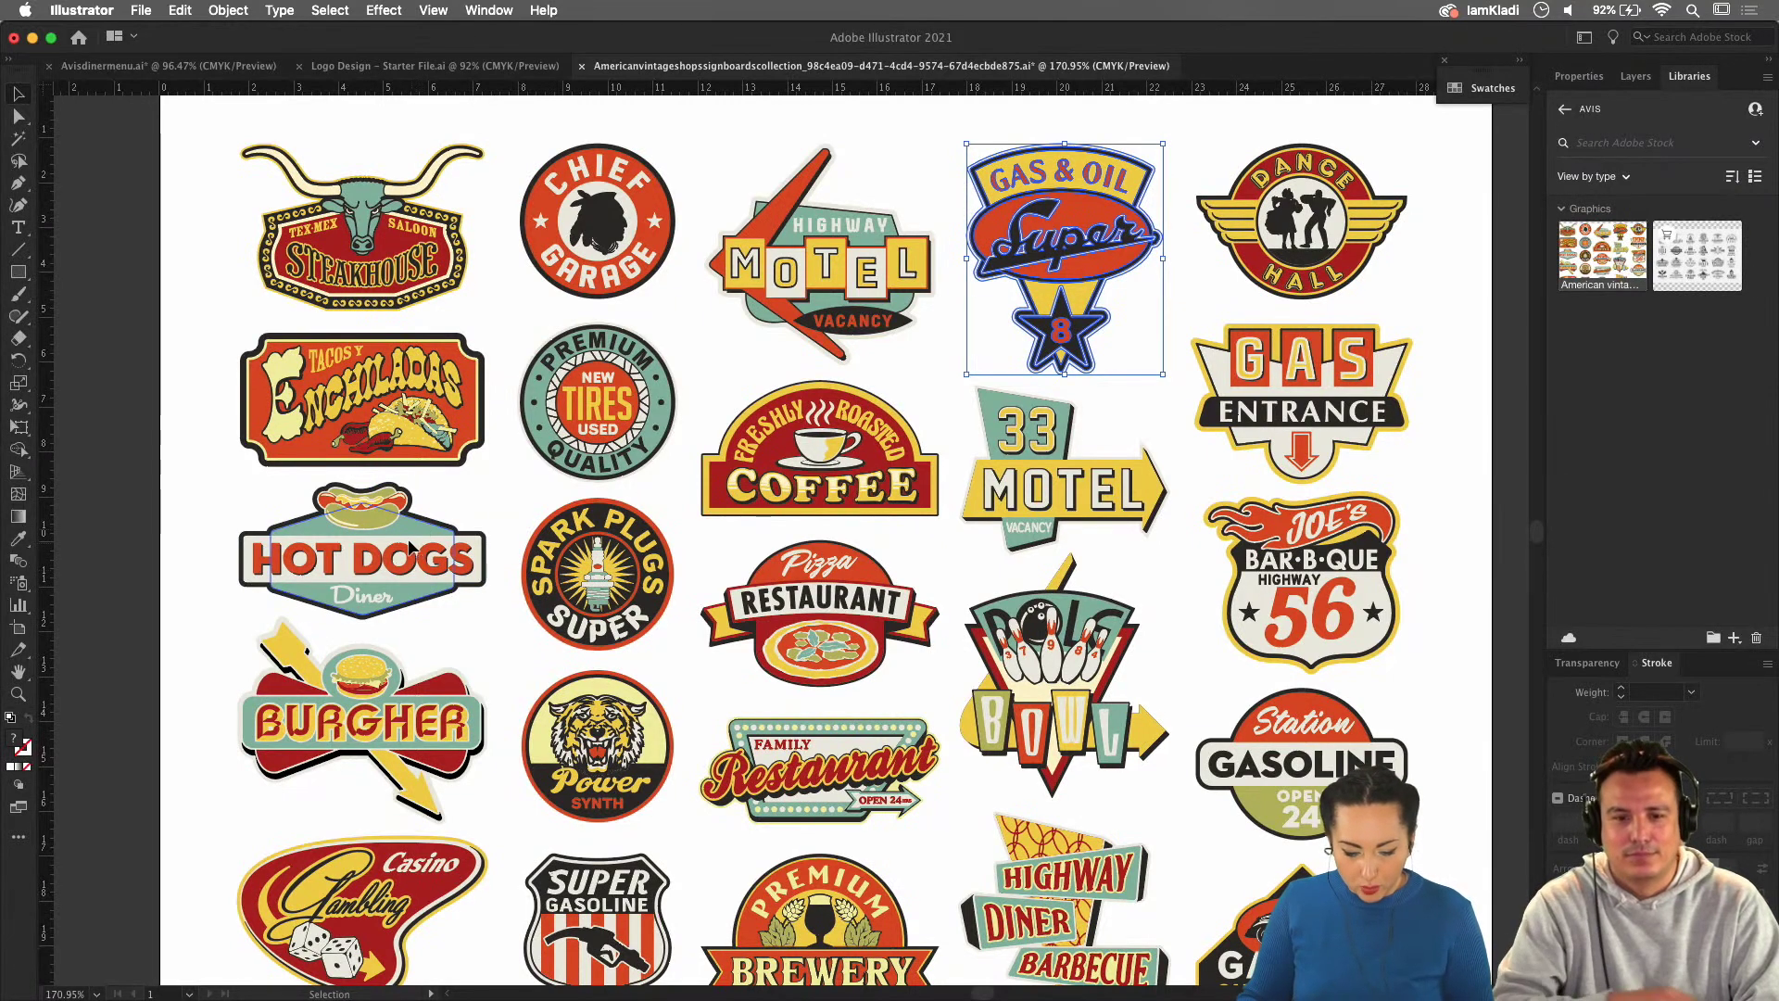
left_click(435, 561)
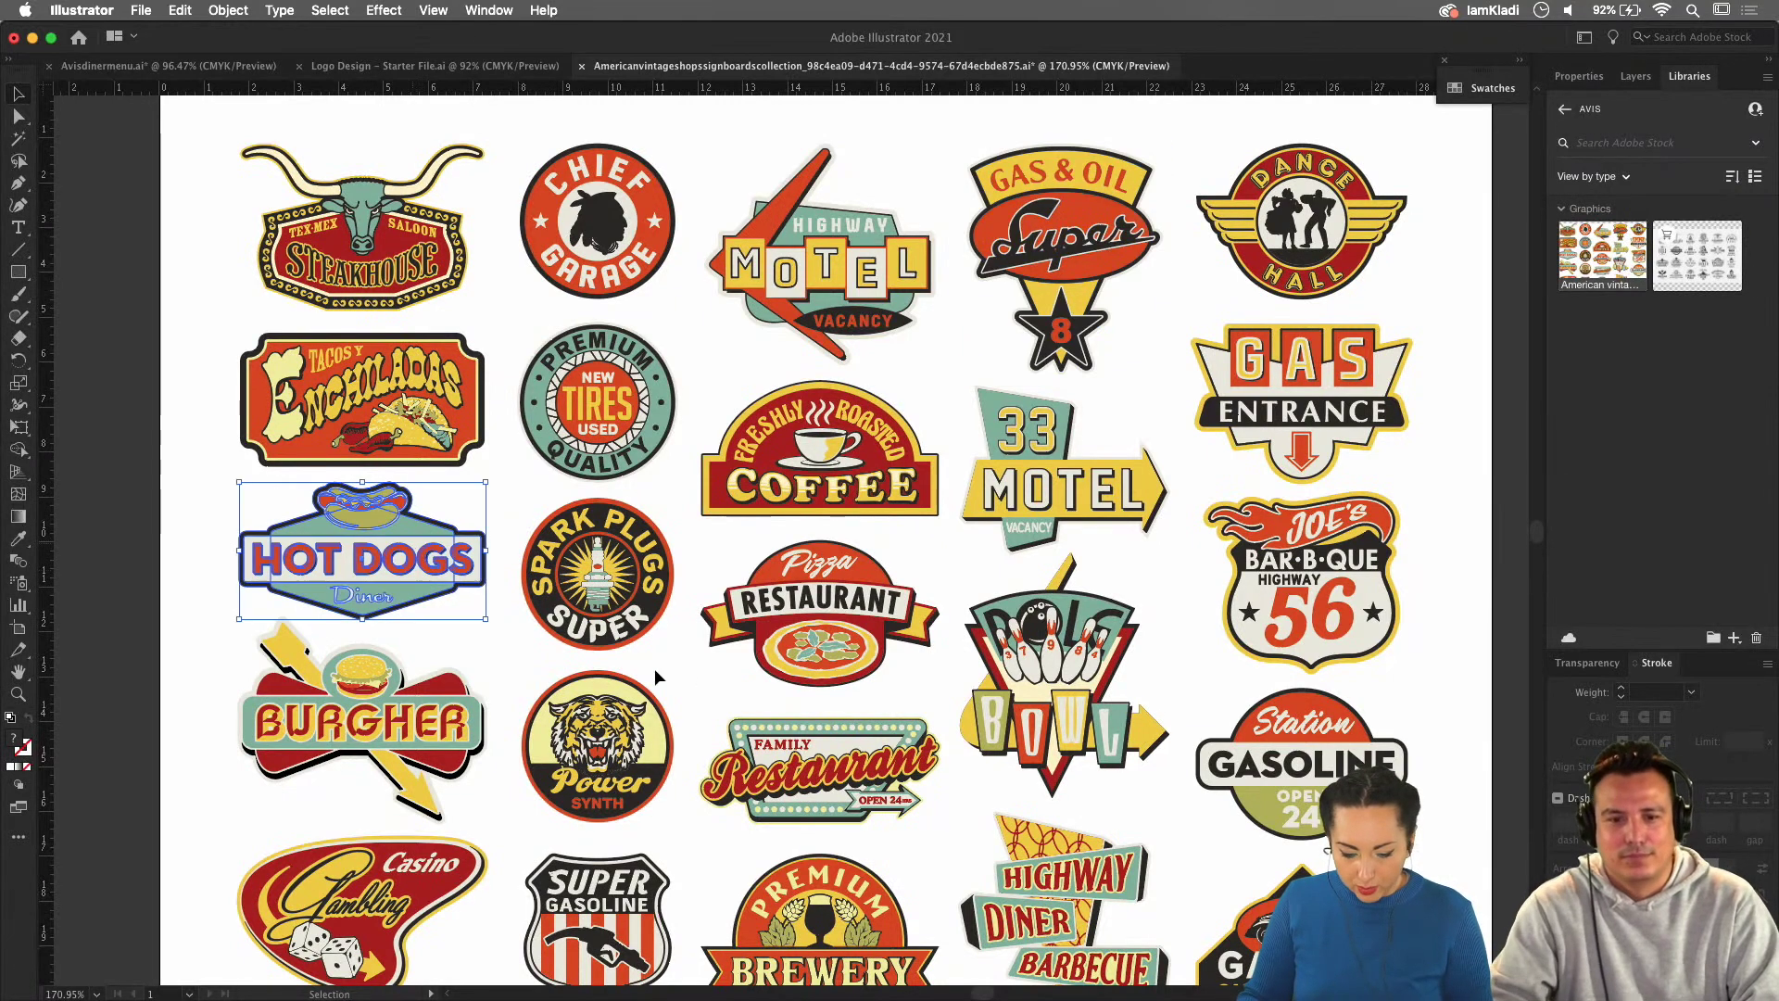
left_click(793, 732, "shift")
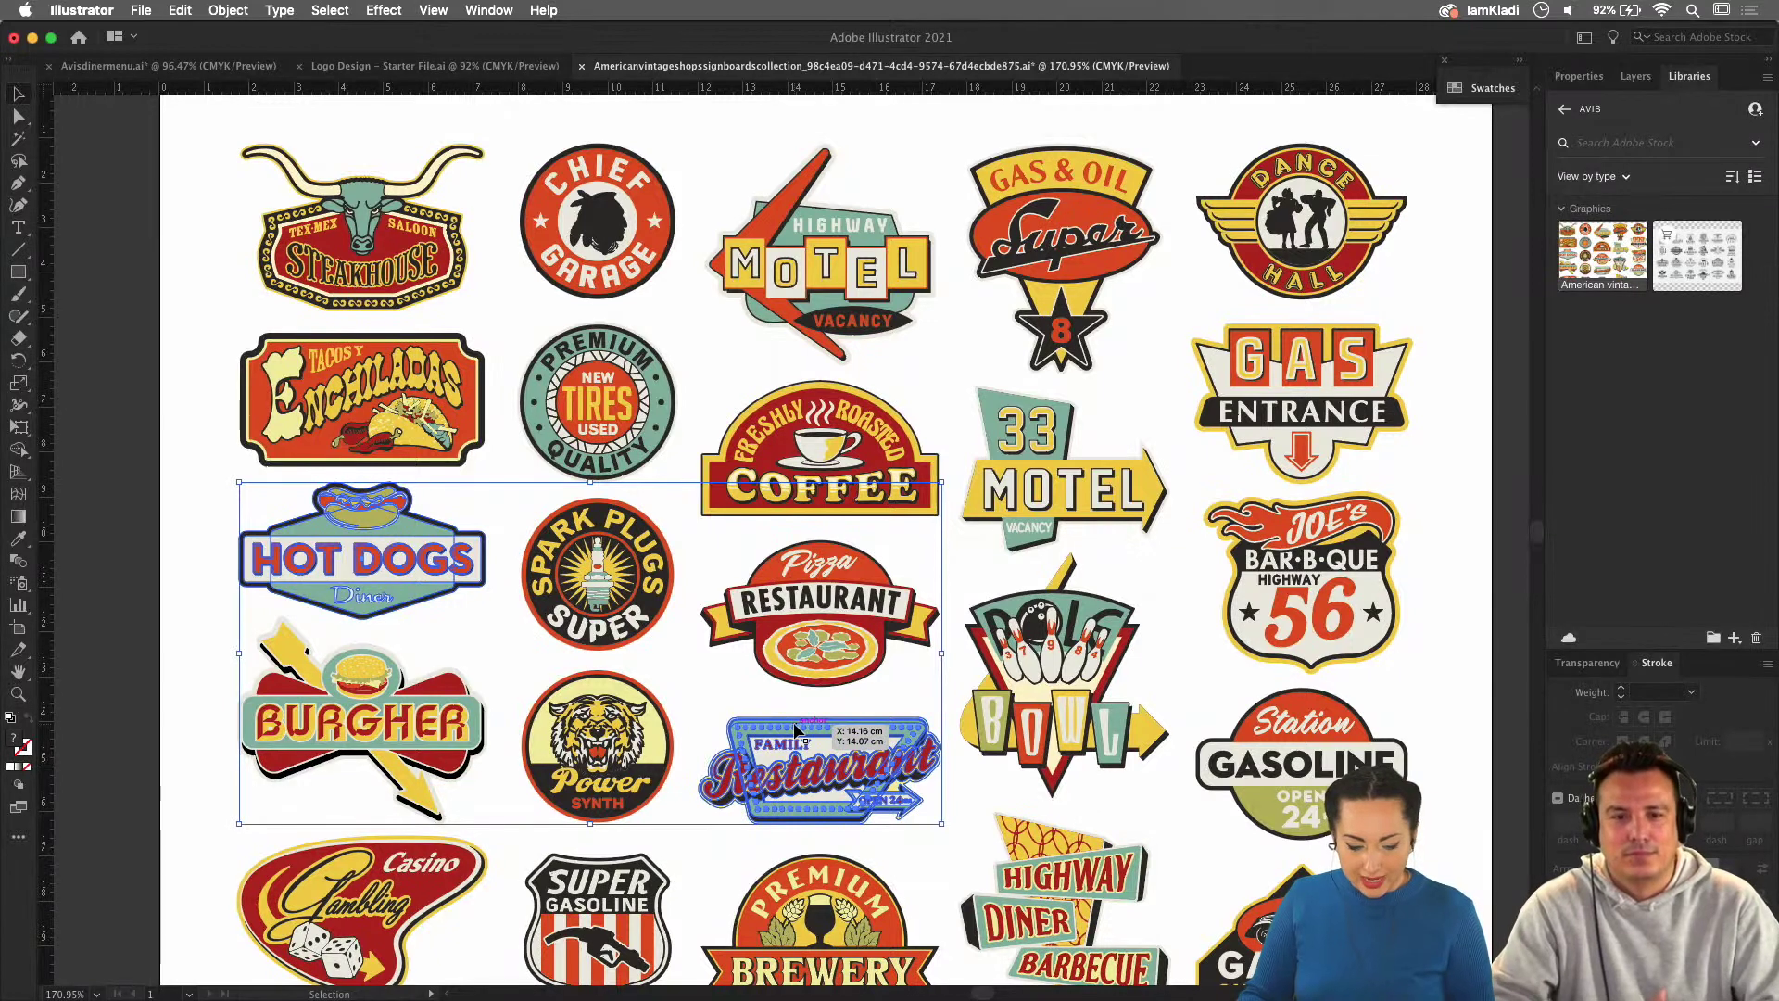
left_click(433, 716, "shift")
key("a")
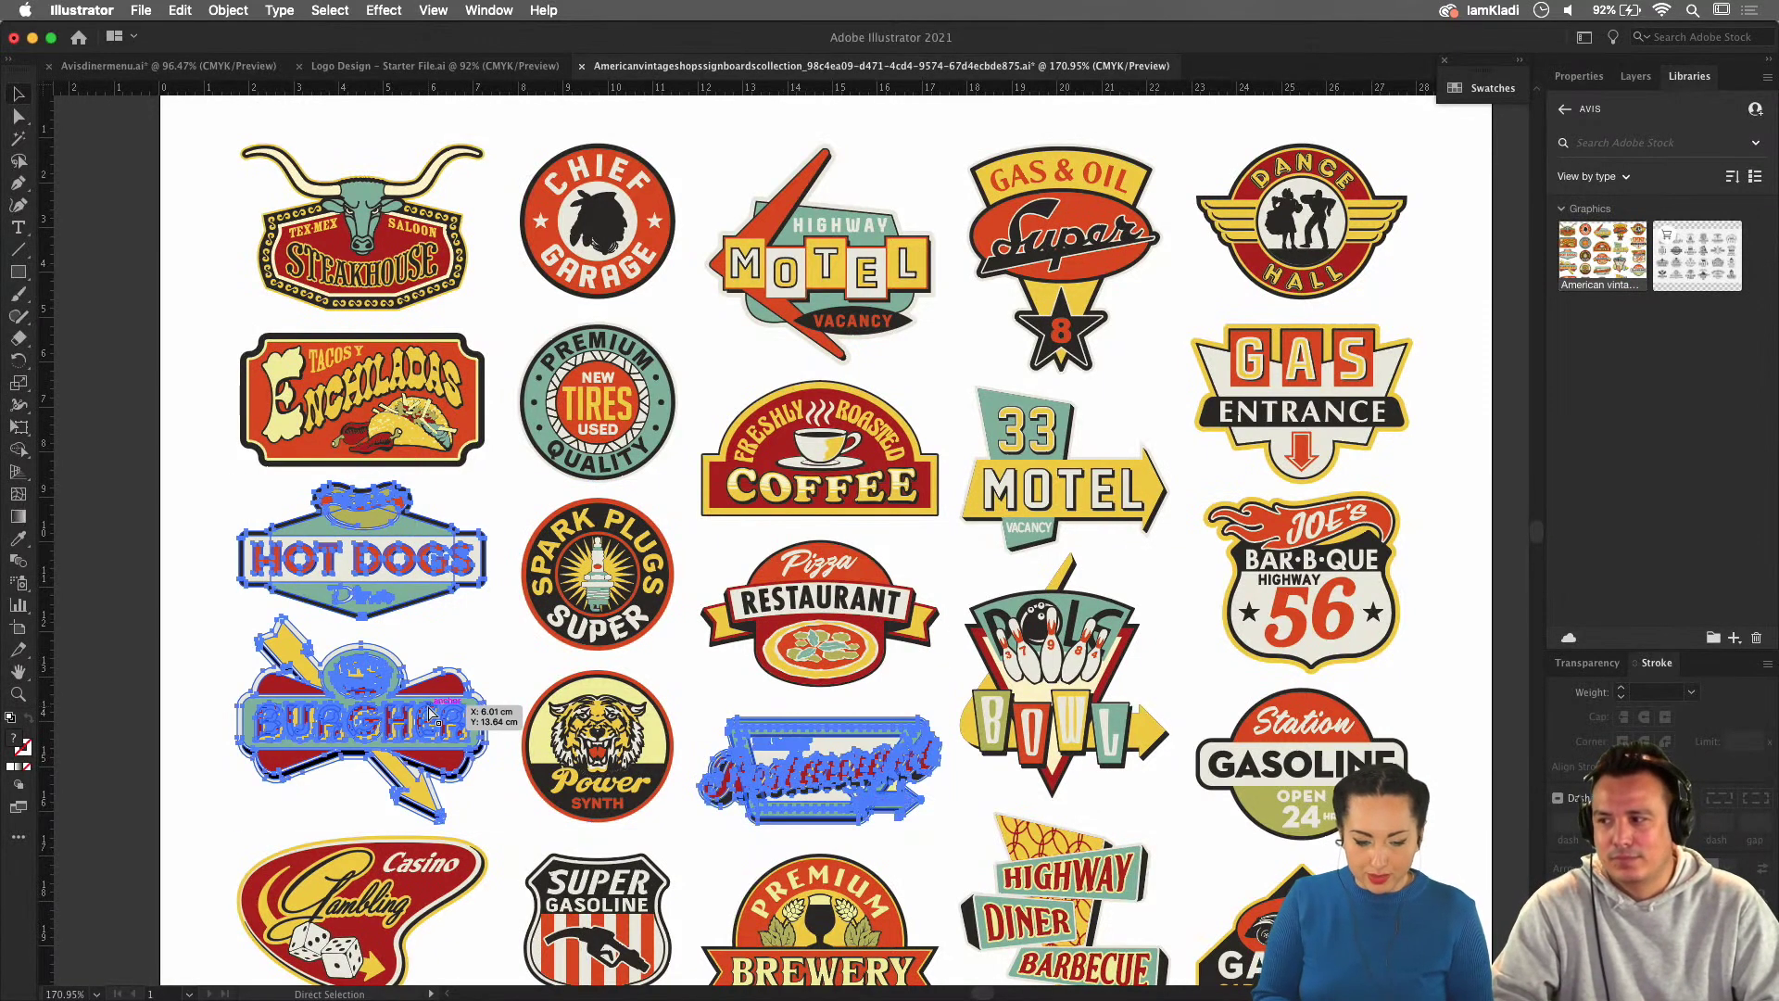
key("super+0")
Switch to the Avisdinermenu document and delete the placed sign boards collection above the artboards.
left_click(259, 67)
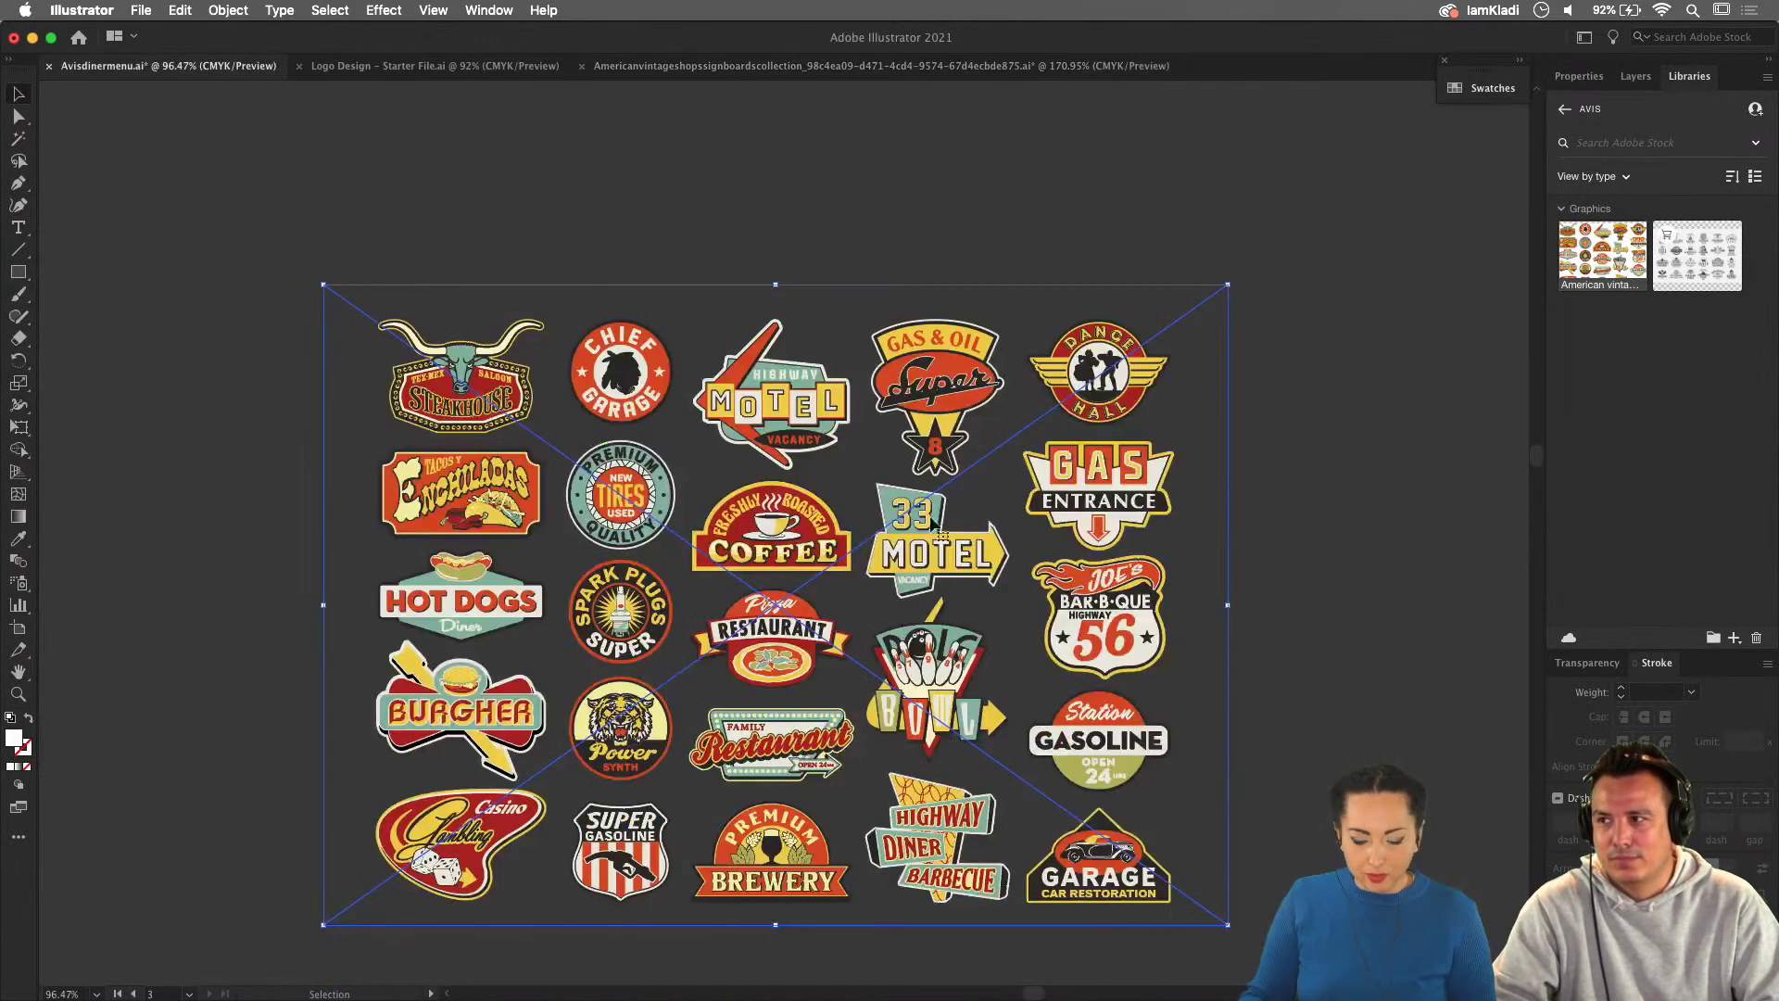
scroll(936, 556, "down", 6)
key("Delete")
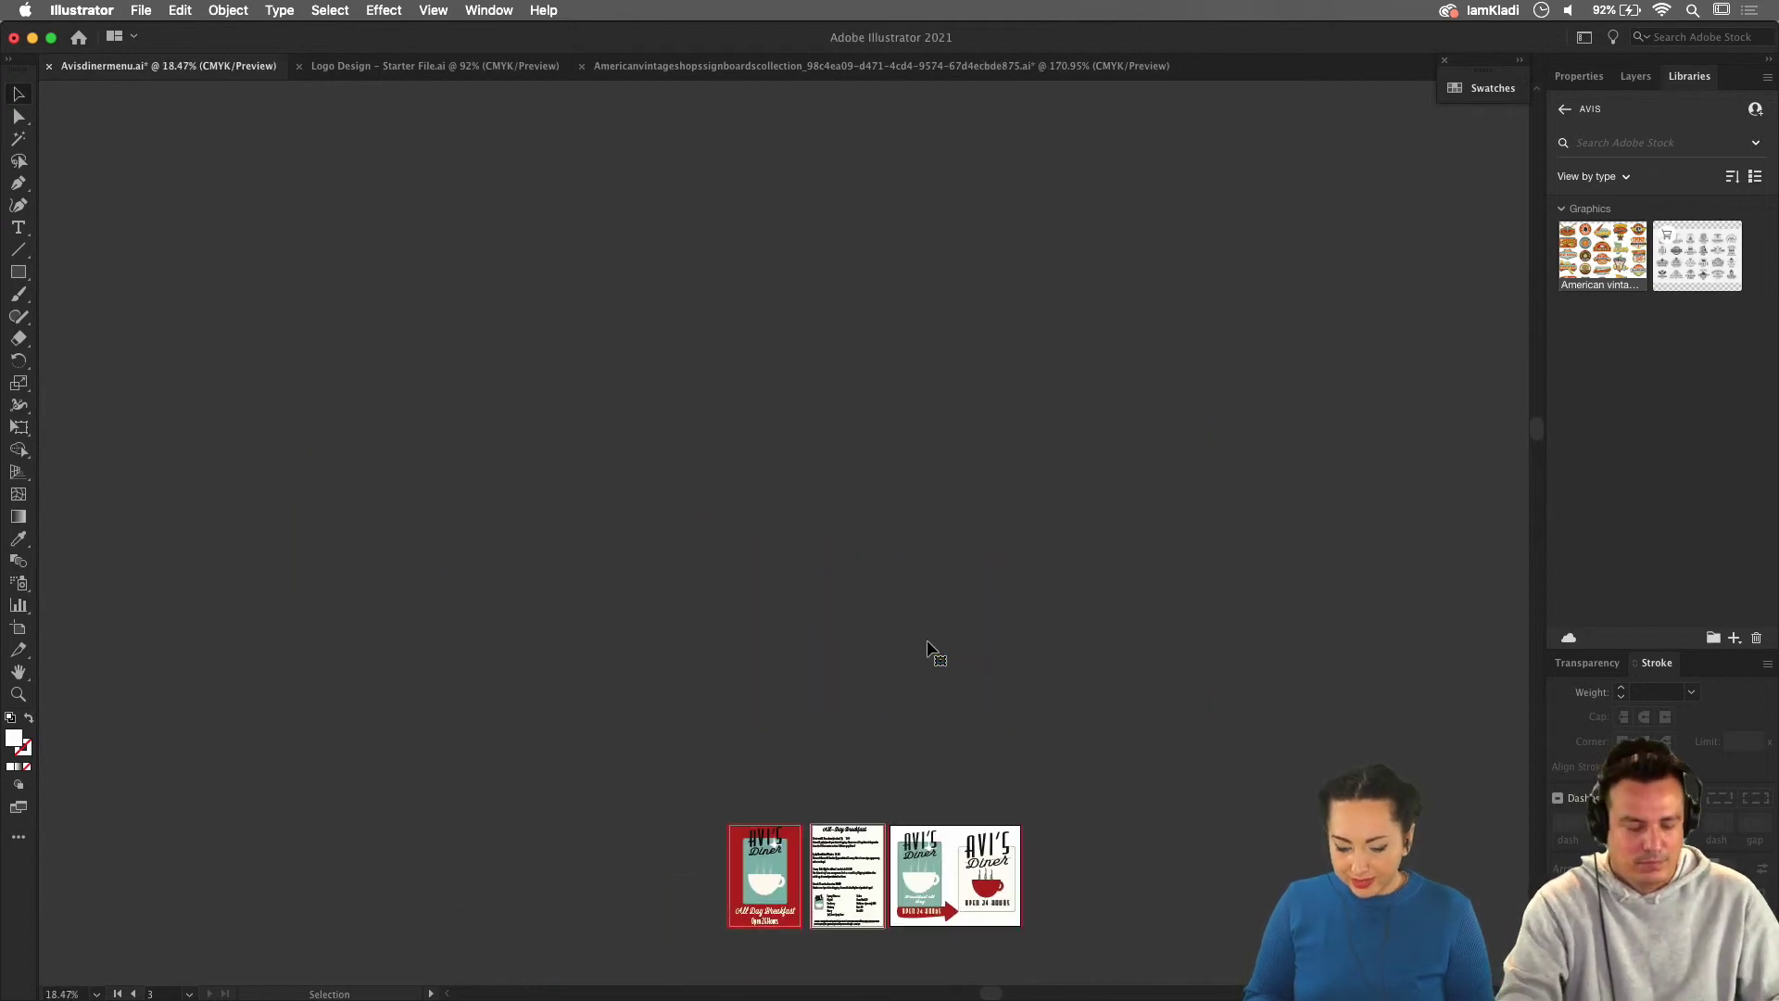
Paste the three copied signs and arrange them on the empty canvas to the right of the logo artboard, Family Restaurant below Burgher.
key("super+0")
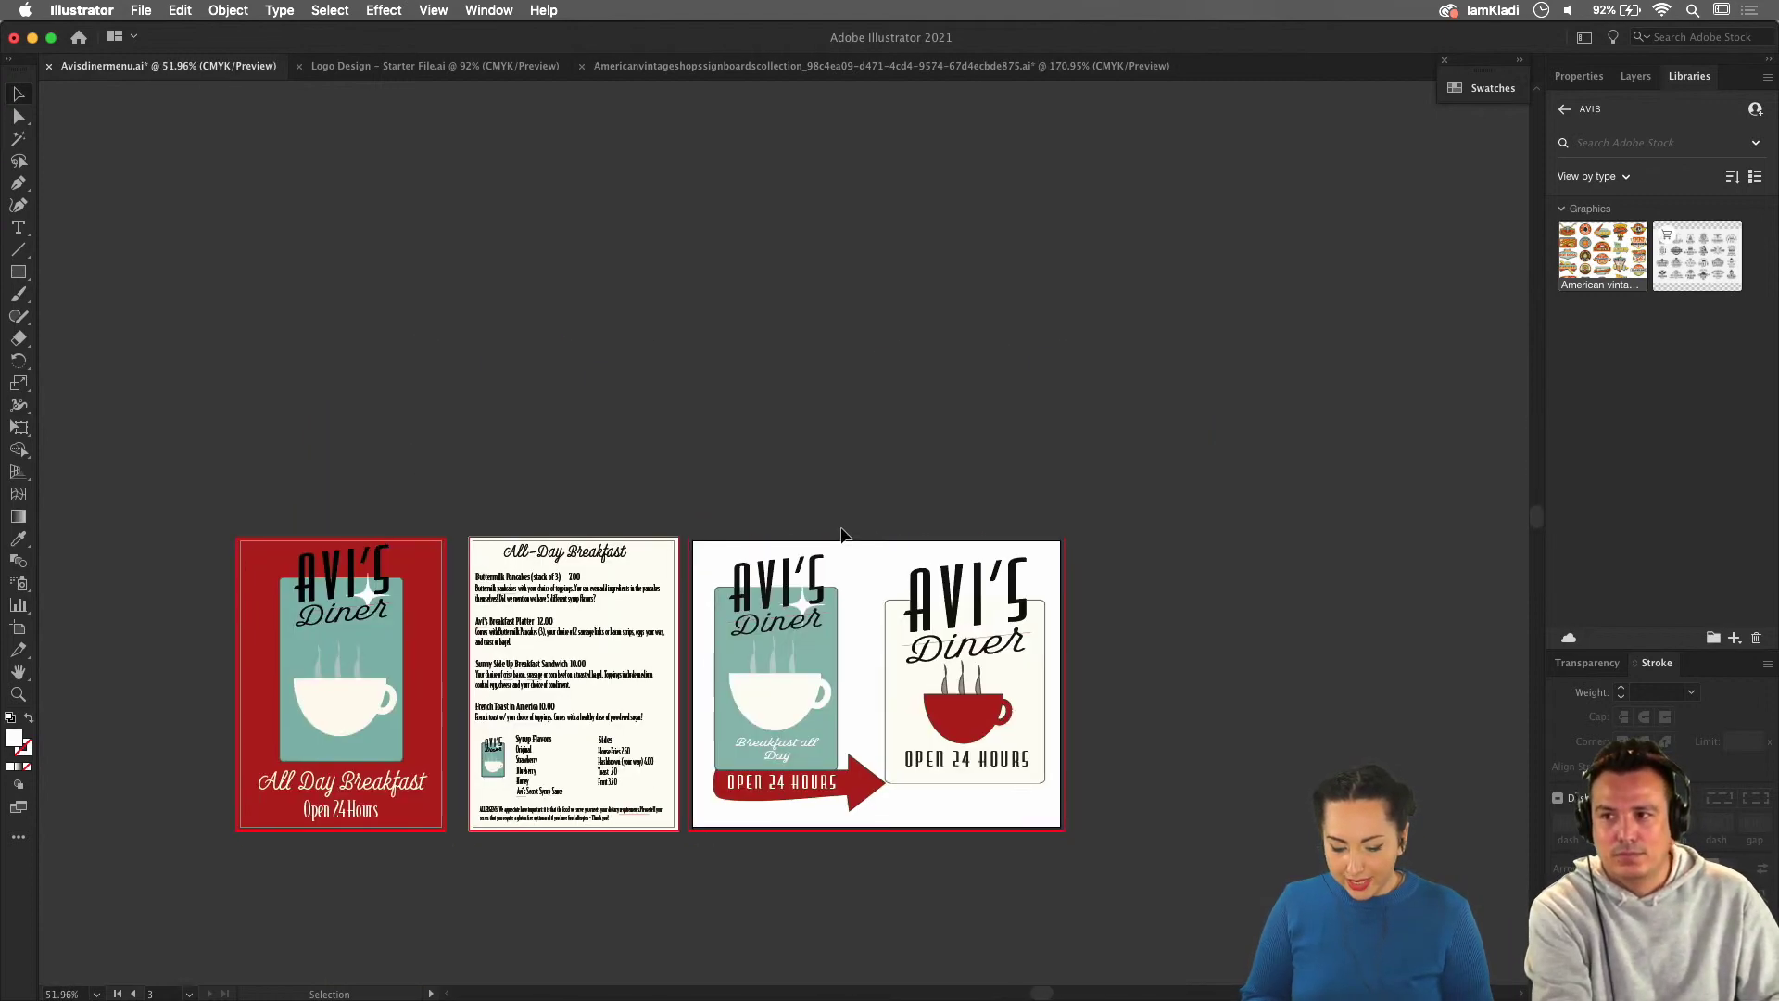
scroll(841, 533, "right", 5)
key("super+v")
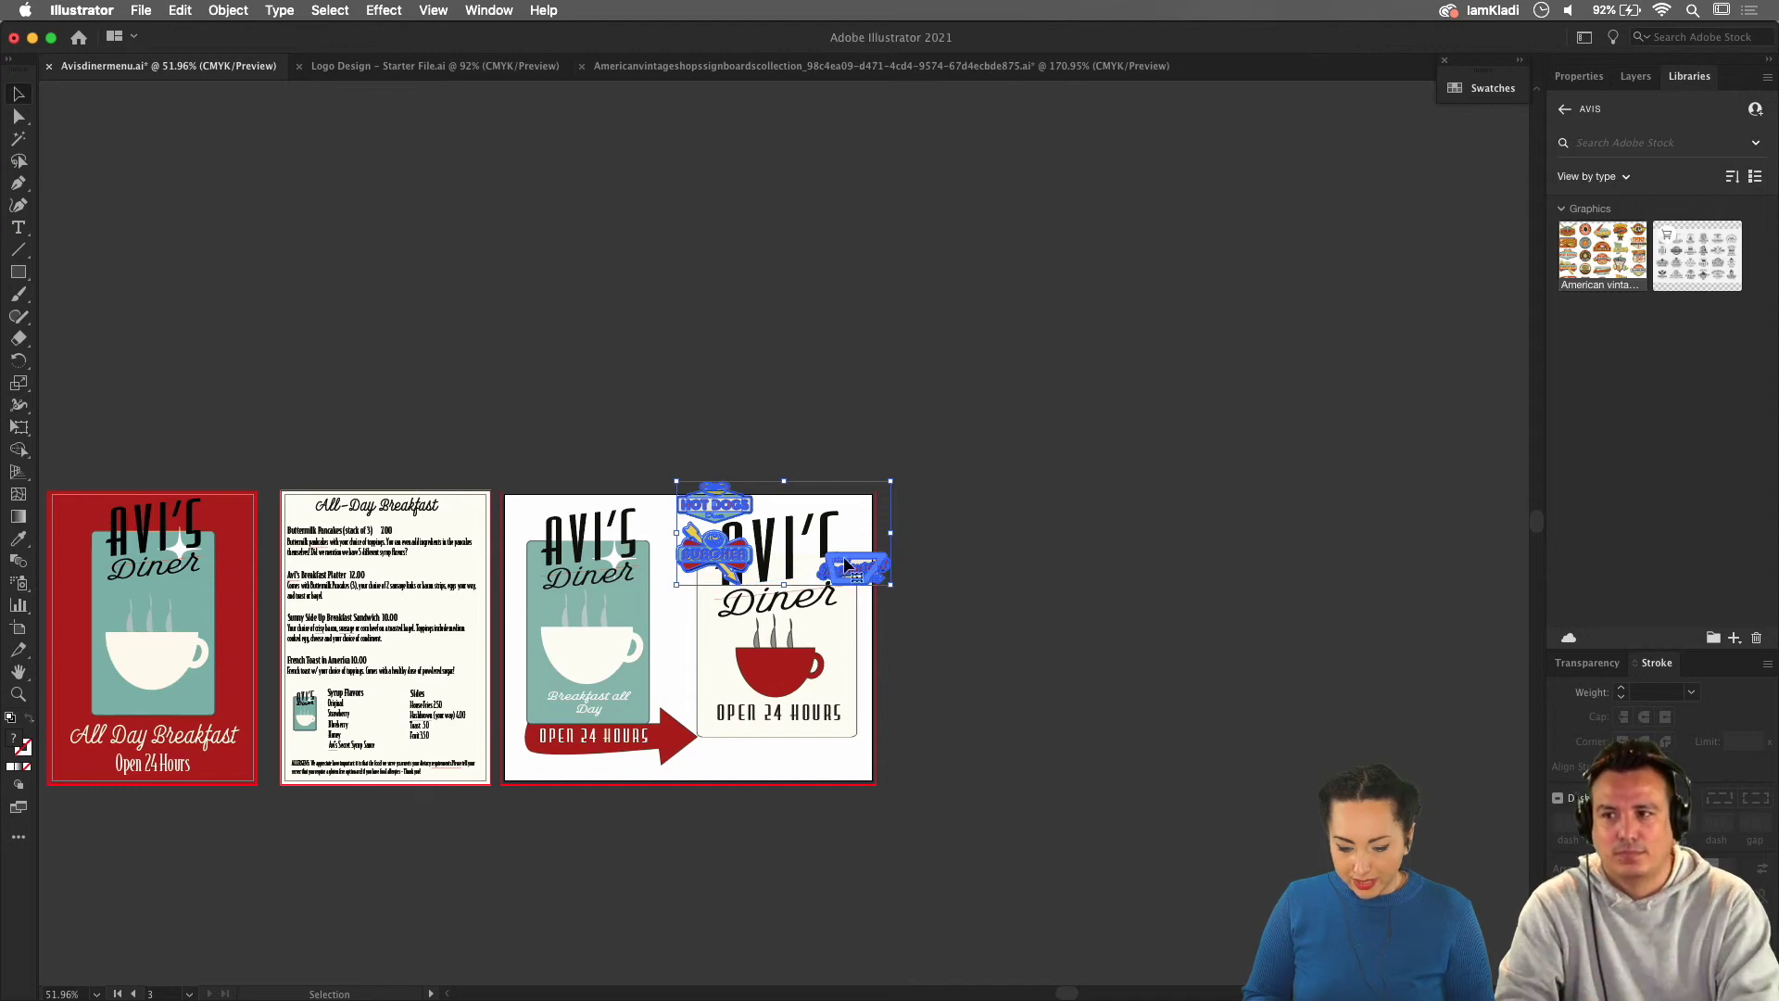
left_click_drag(845, 563, 1003, 633)
left_click(1114, 633)
left_click(1138, 575)
Examine the Family Restaurant sign up close, and compare it with the red cup and steam shapes of the Avi's Diner logo.
scroll(1003, 633, "up", 5)
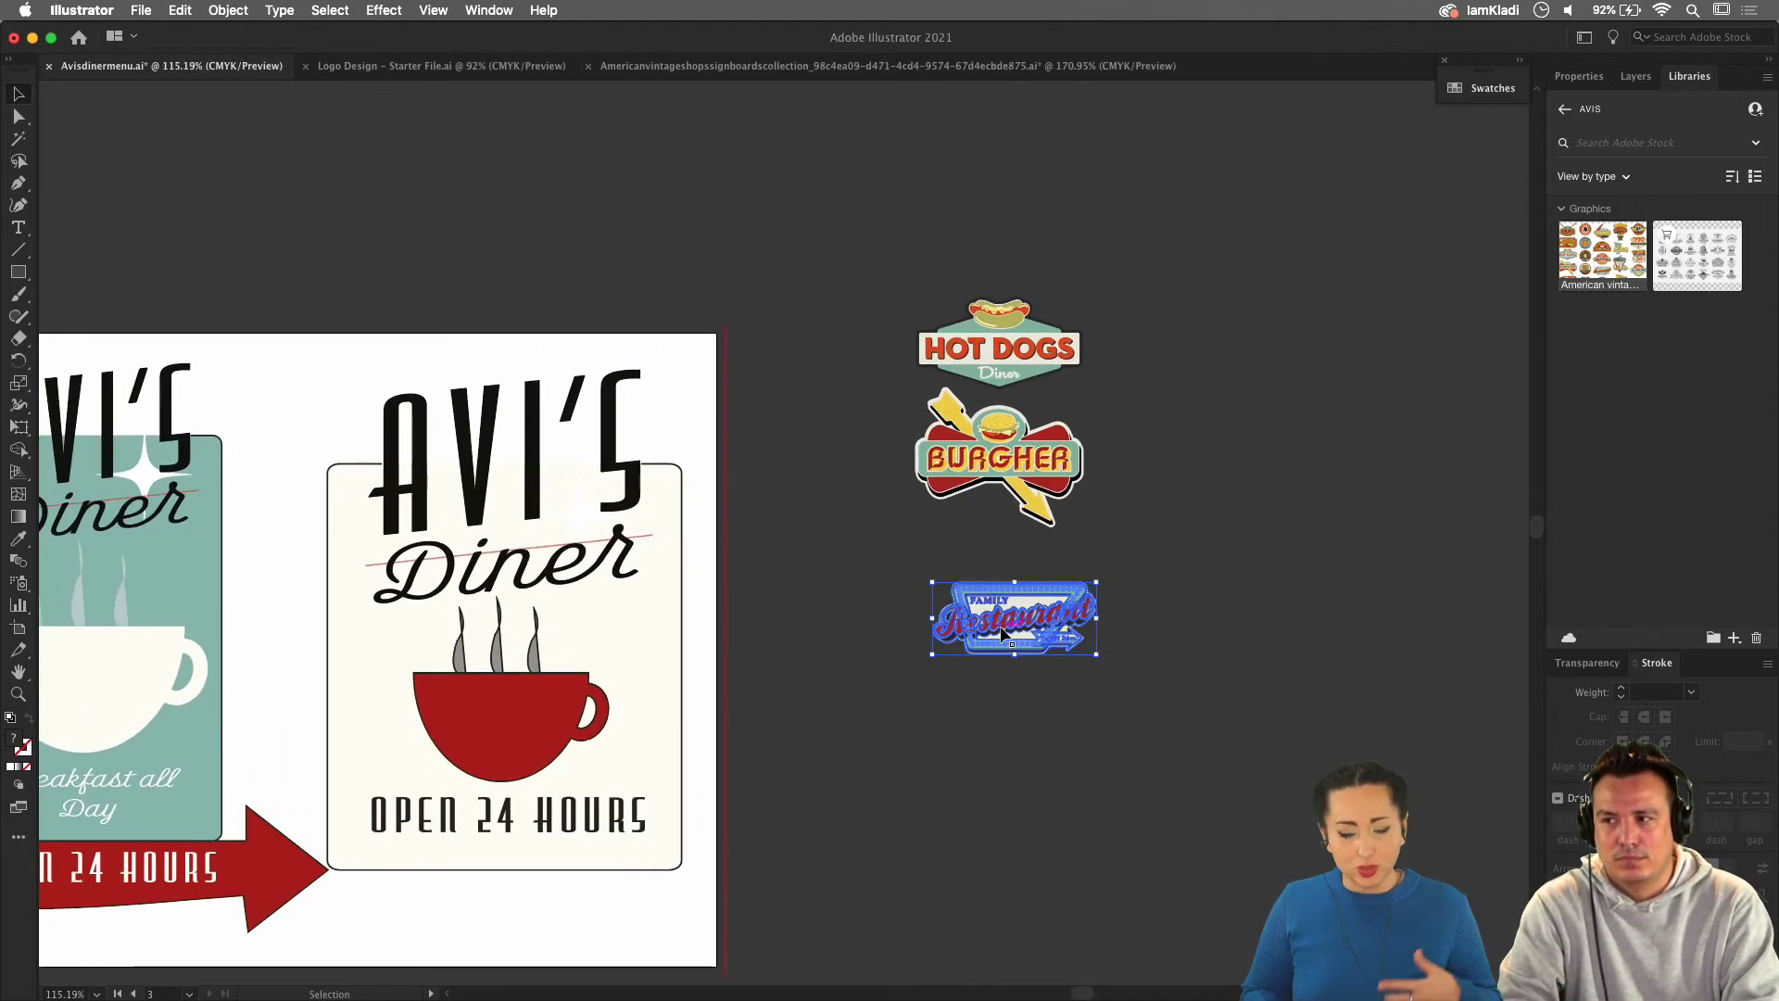
scroll(1036, 719, "up", 5)
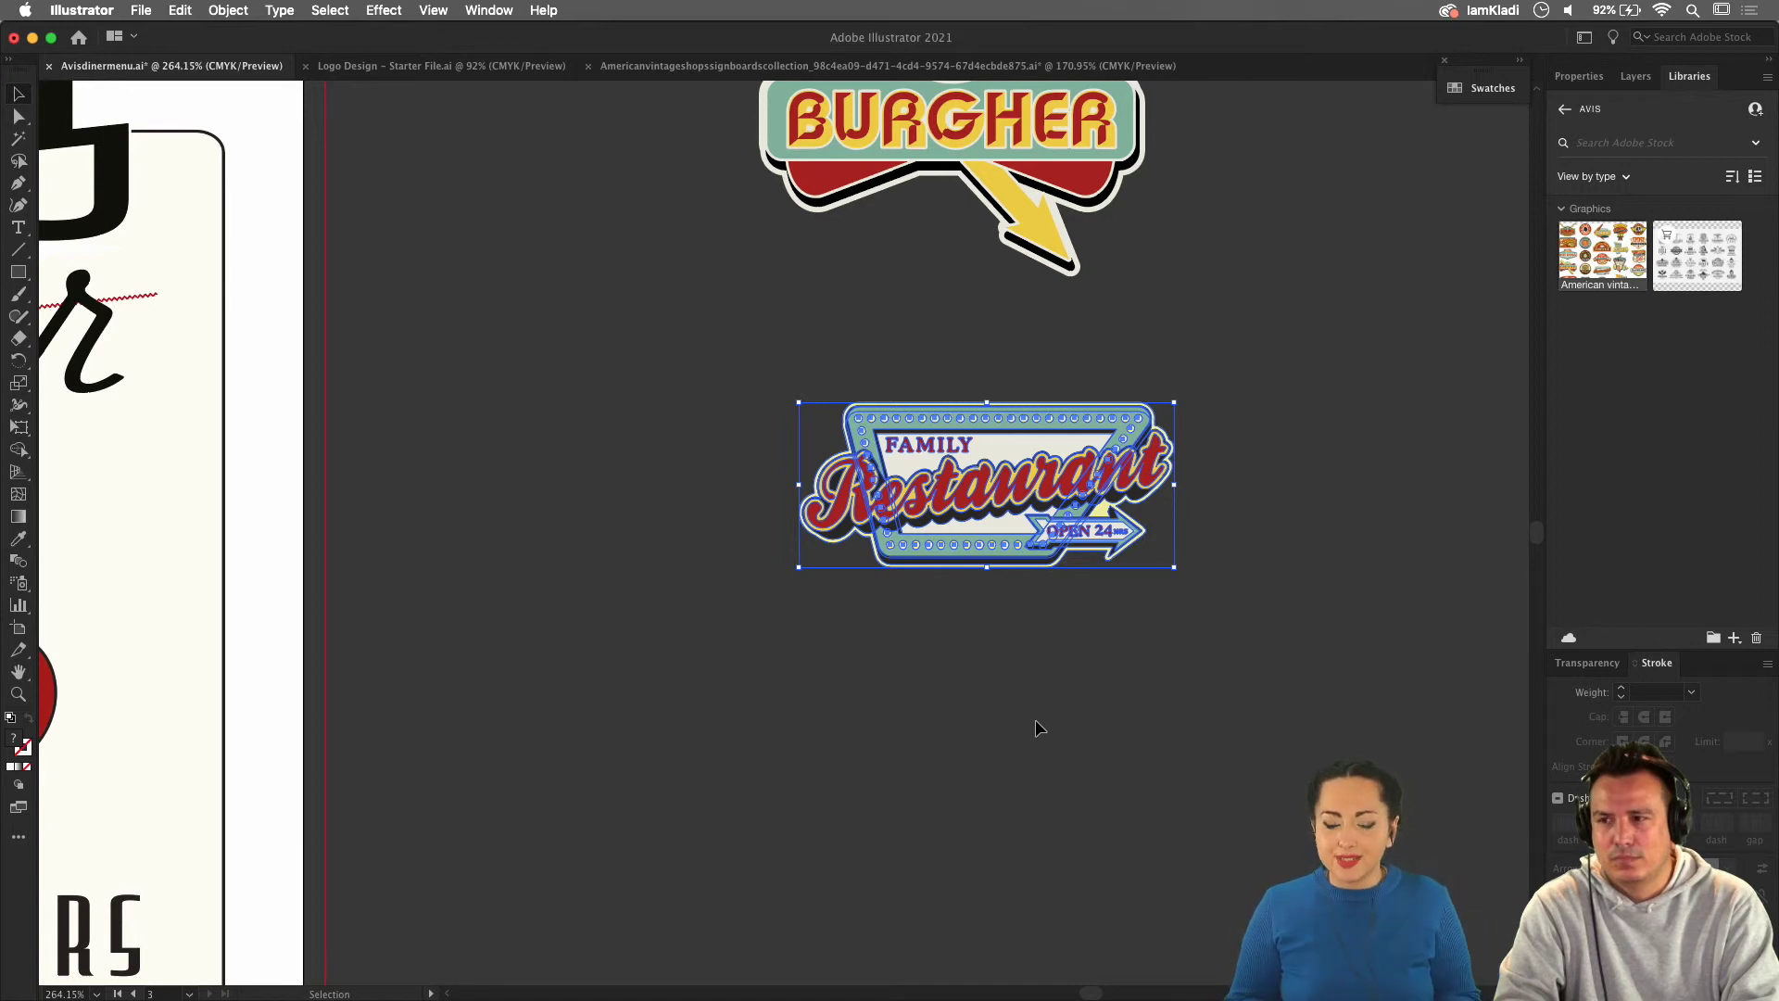
scroll(1146, 702, "down", 3)
scroll(1145, 702, "left", 6)
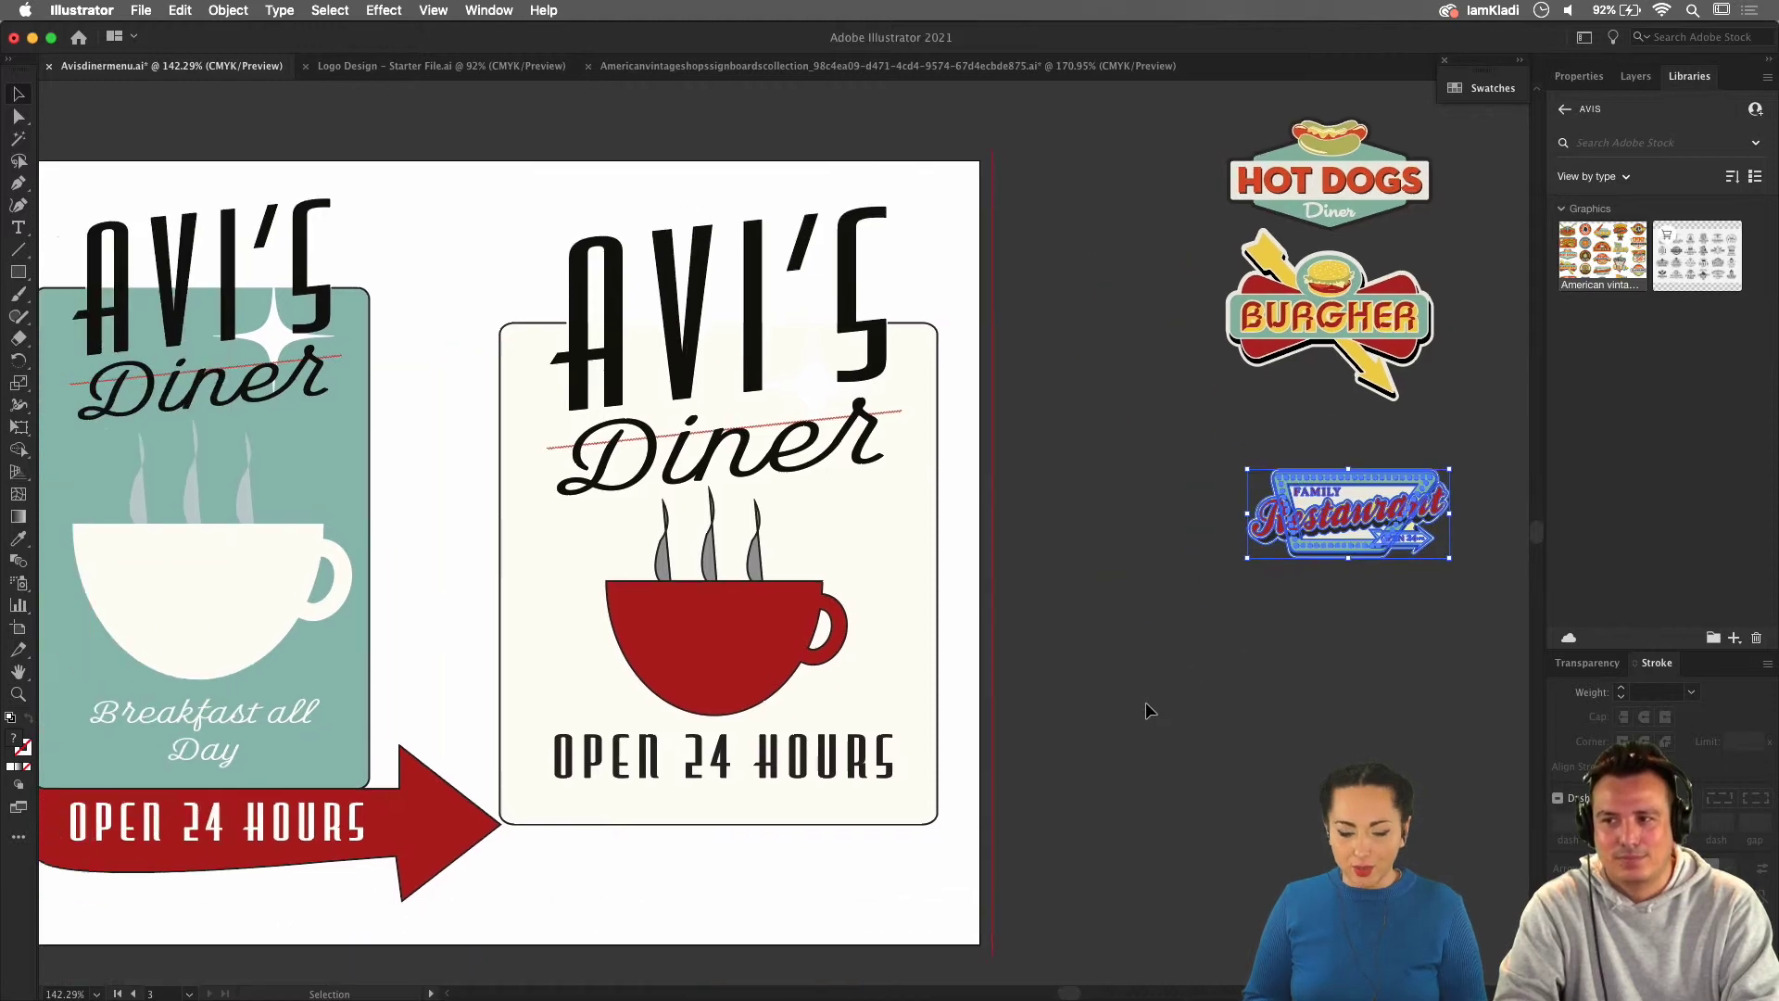
left_click(686, 556)
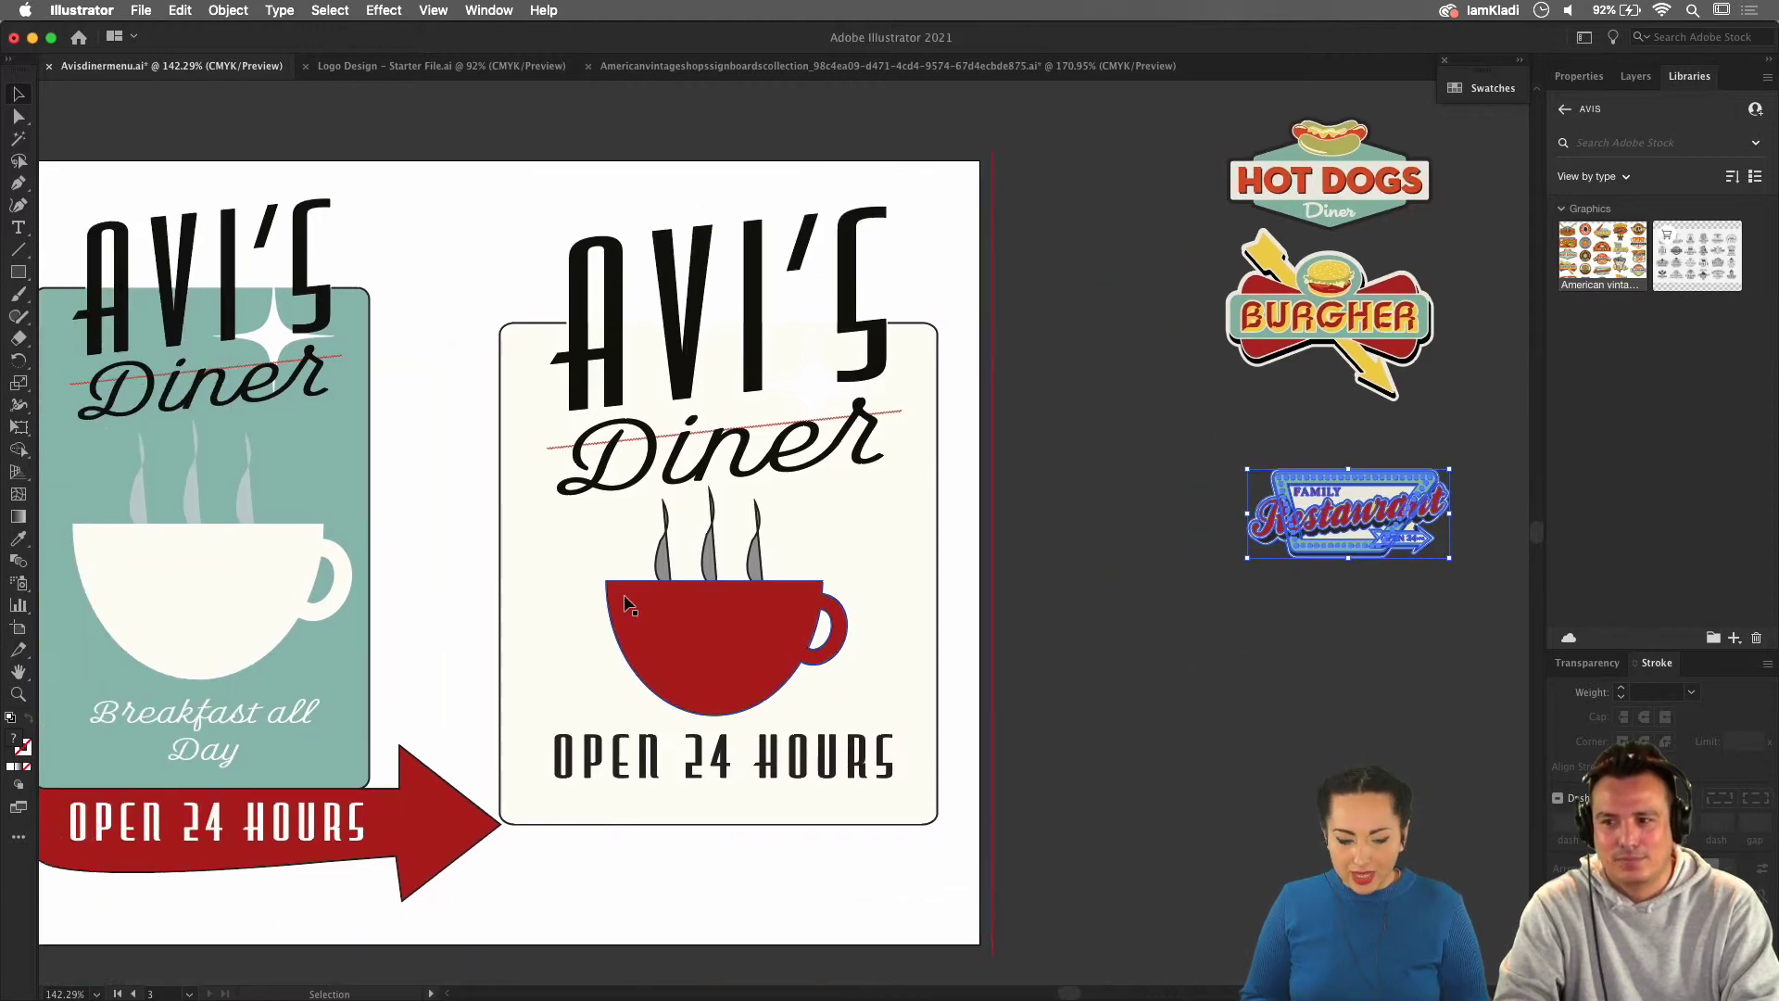
scroll(692, 538, "up", 5)
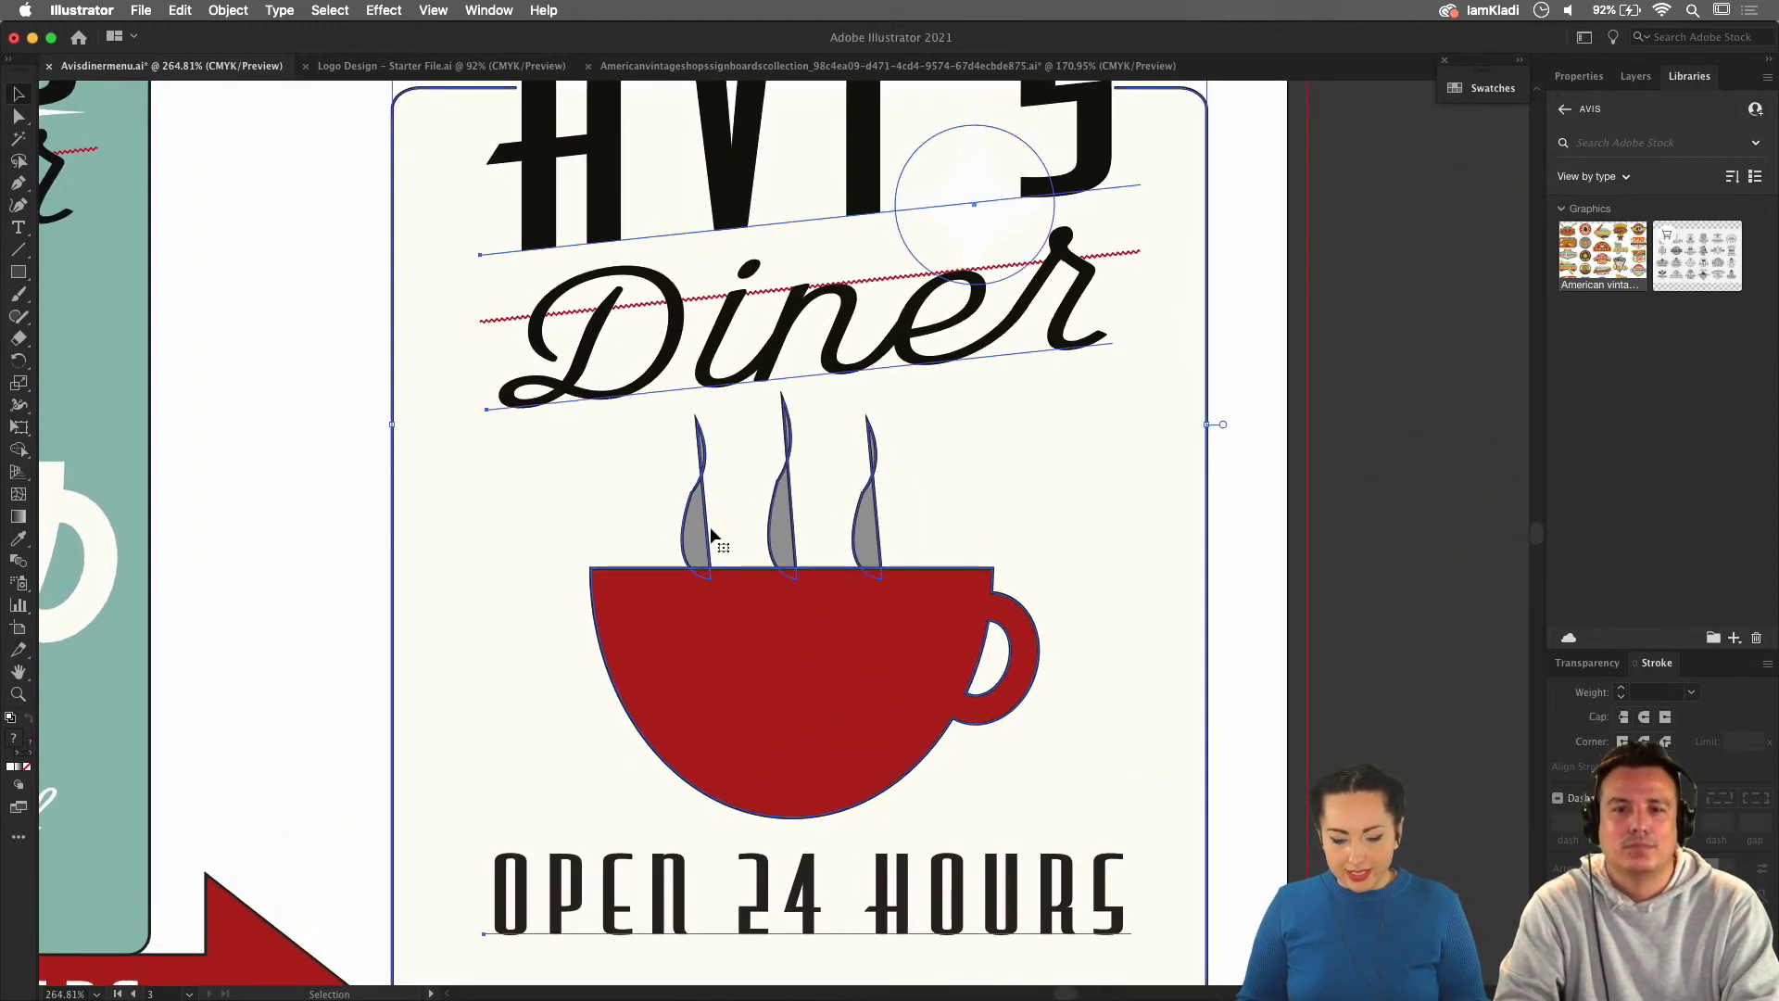
left_click(1391, 598)
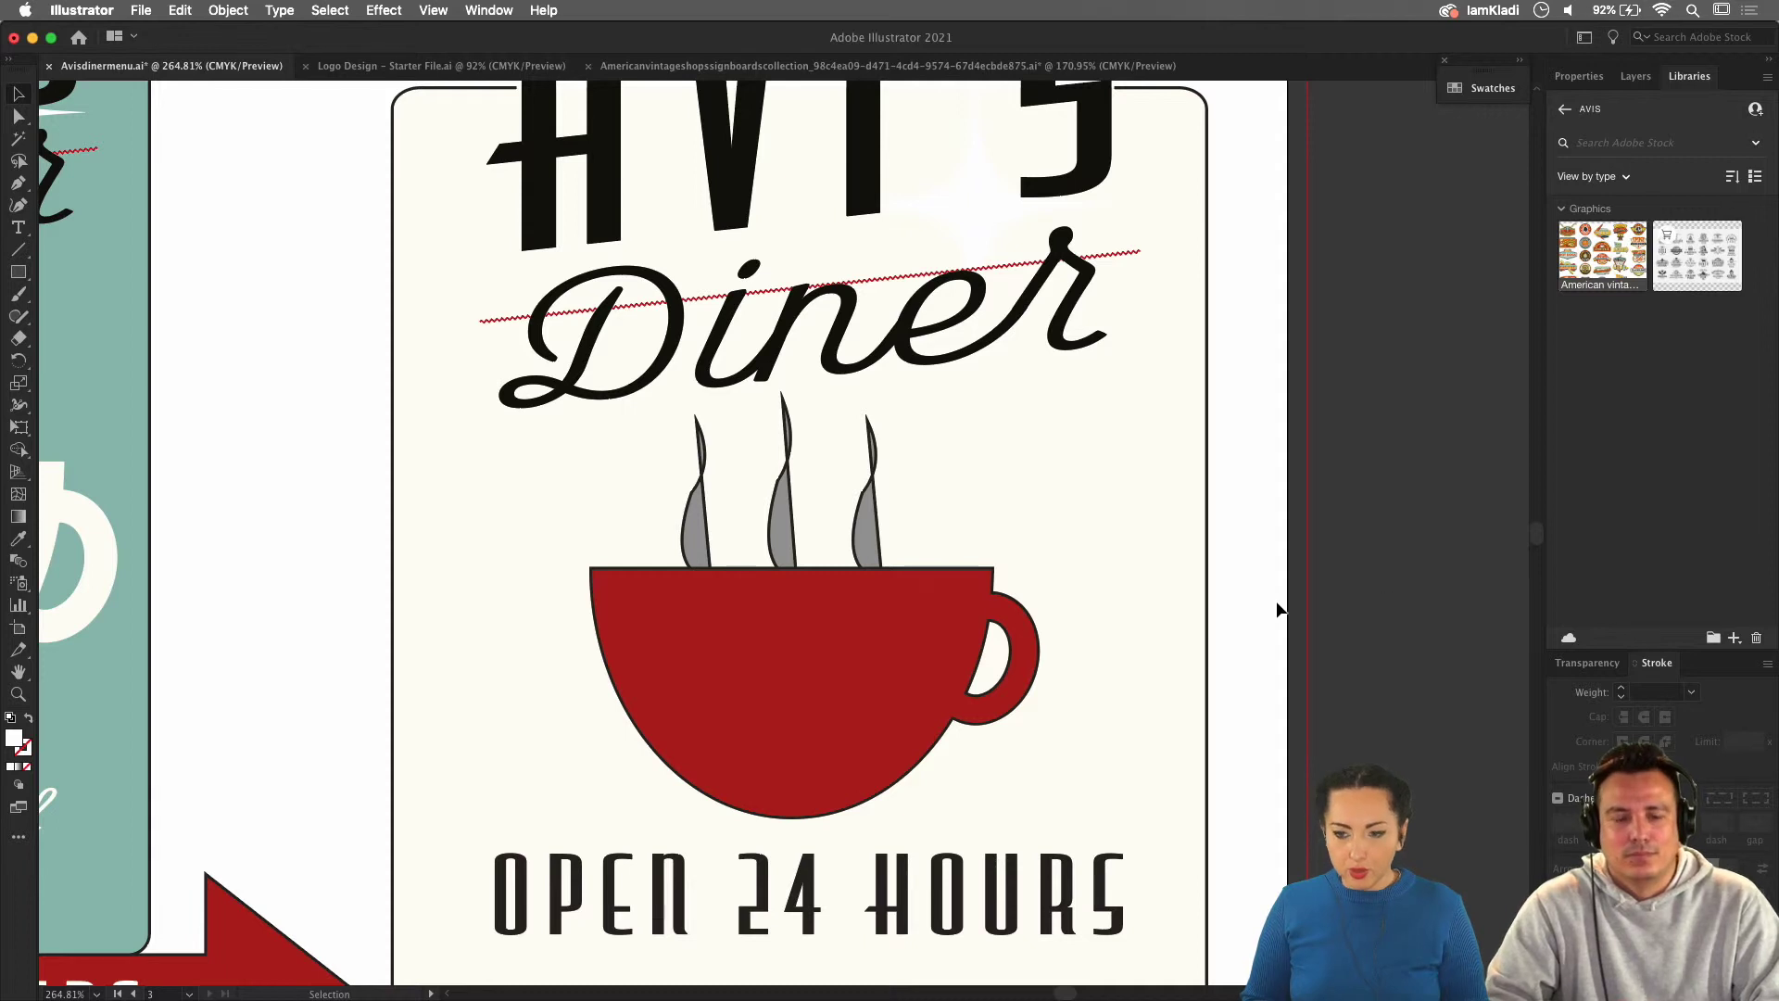
left_click(858, 530)
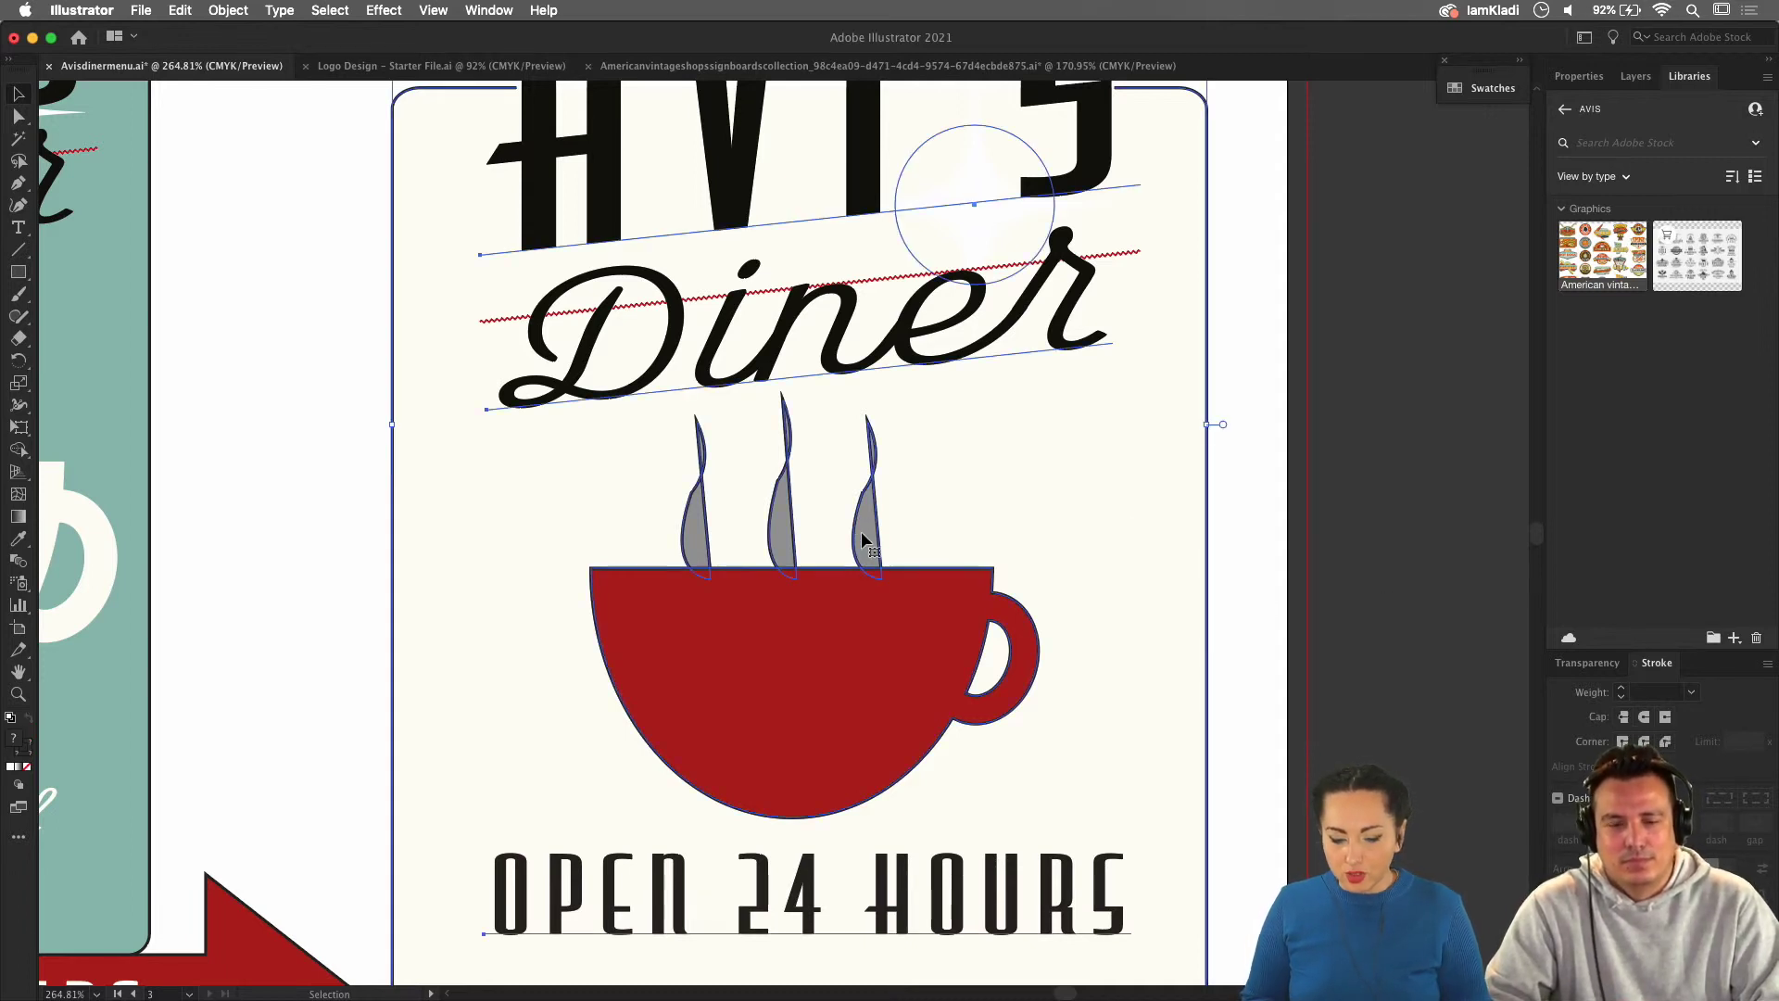
scroll(860, 531, "up", 4)
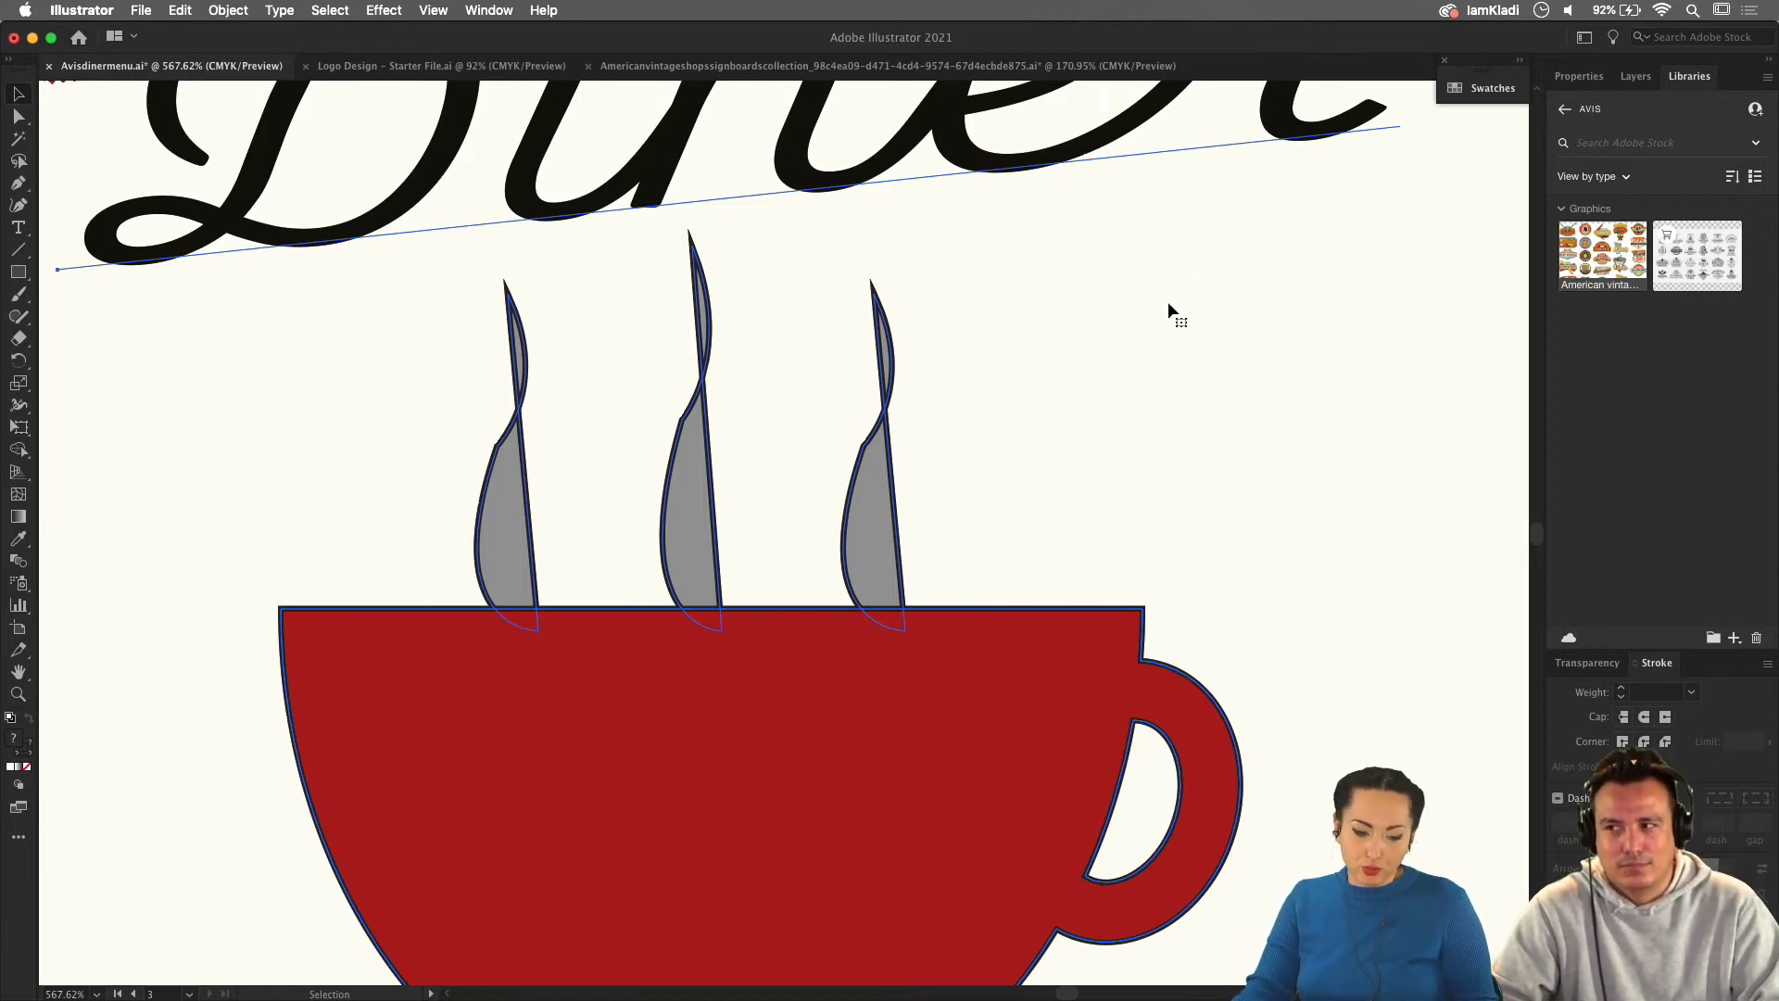
Draw a wavy steam line about 9.6 mm wide and 24.7 mm high with the Pencil tool beside the rightmost steam shape, with a 1 pt stroke.
left_click(22, 322)
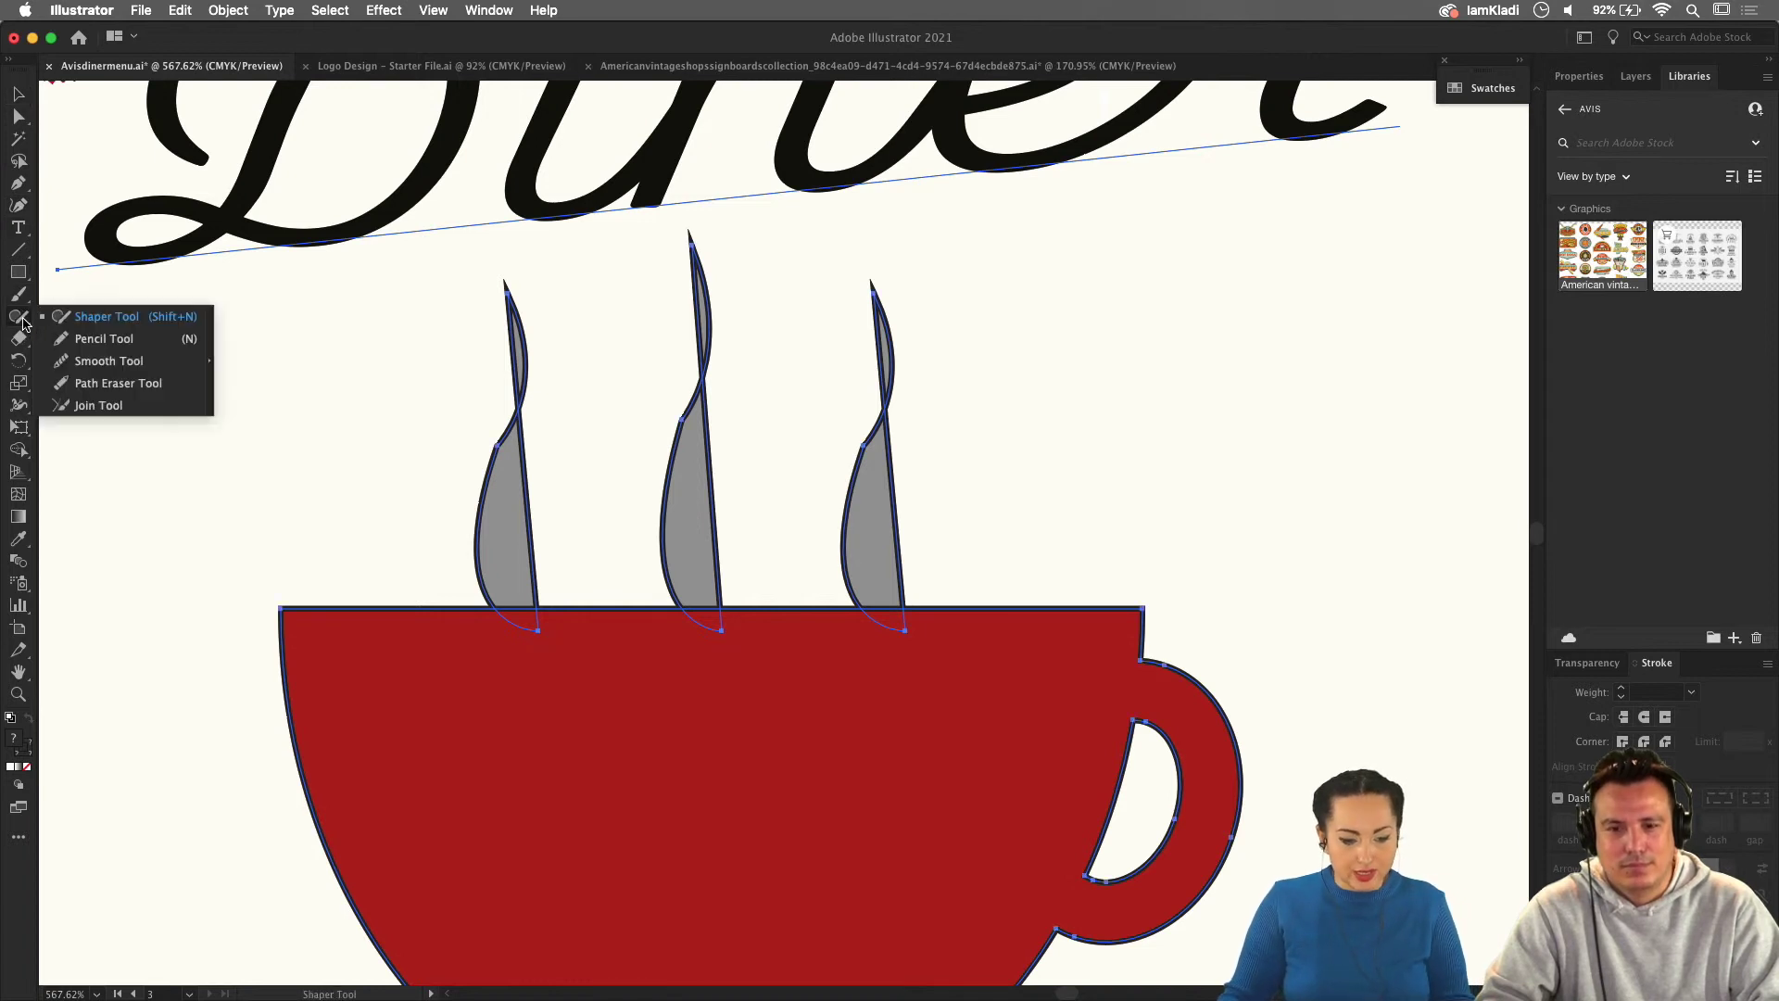
key("super+shift+a")
left_click(138, 339)
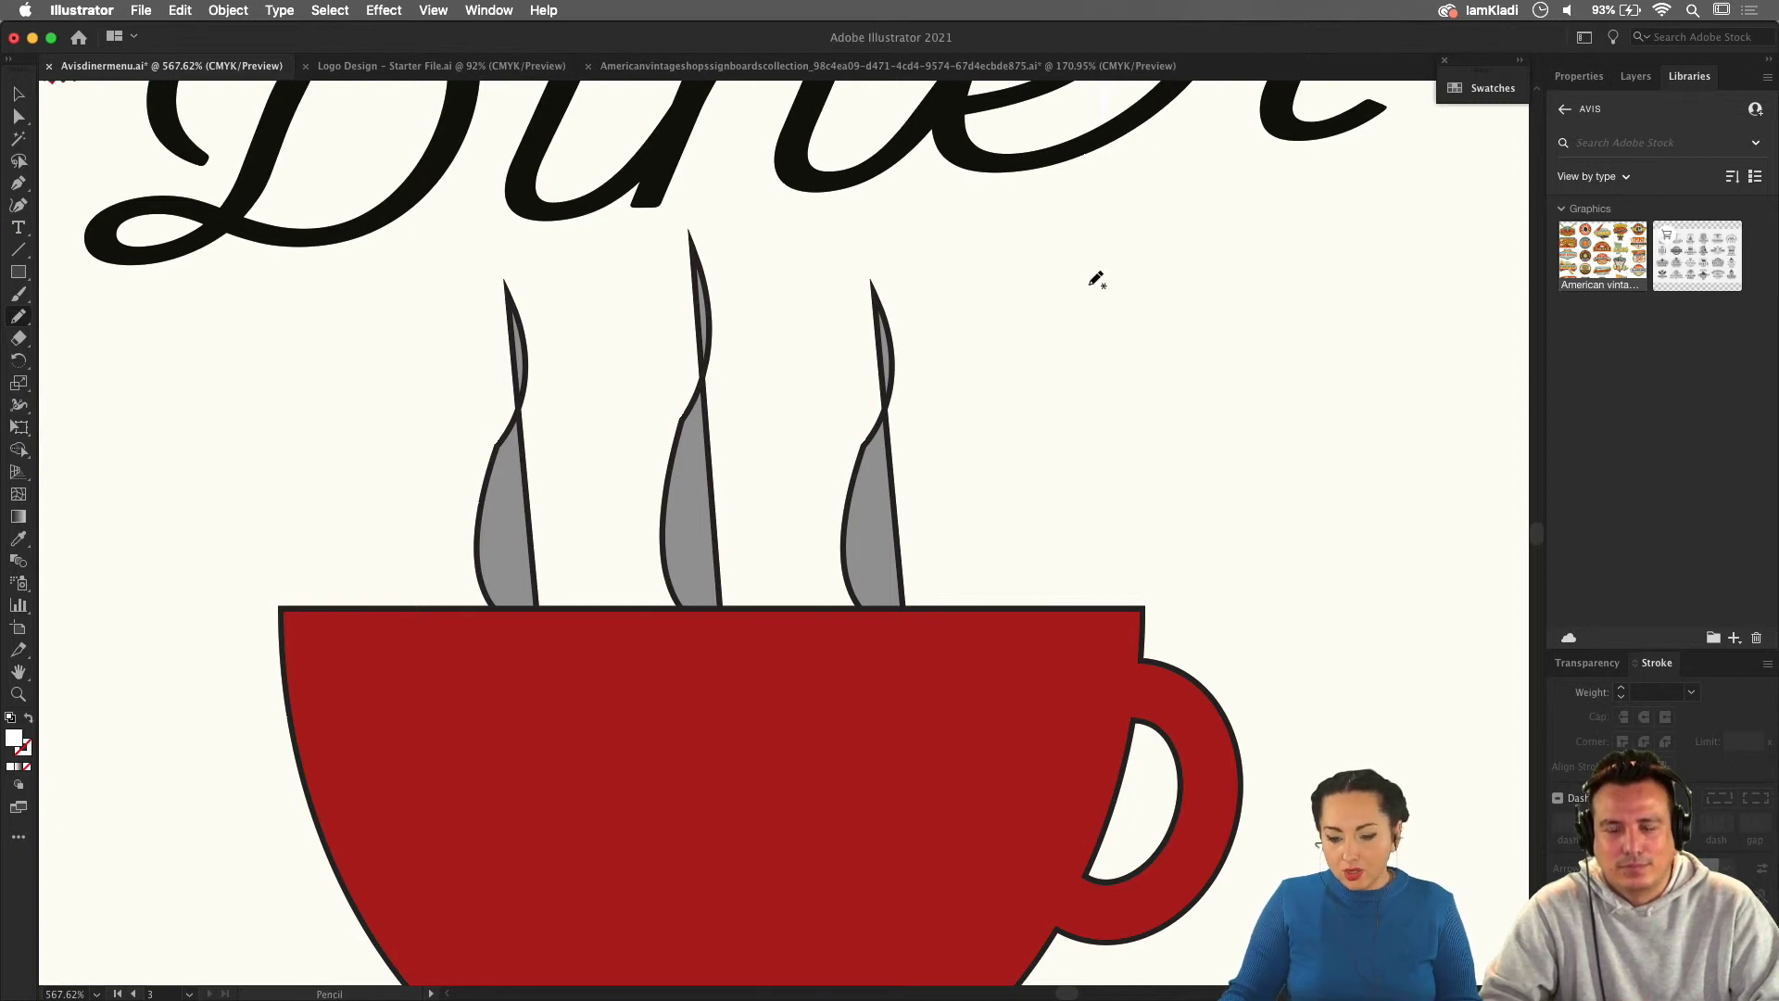
mouse_move(1093, 262)
left_mouse_down()
mouse_move(1005, 281)
mouse_move(1006, 338)
mouse_move(1065, 420)
mouse_move(1006, 478)
mouse_move(958, 626)
left_mouse_up()
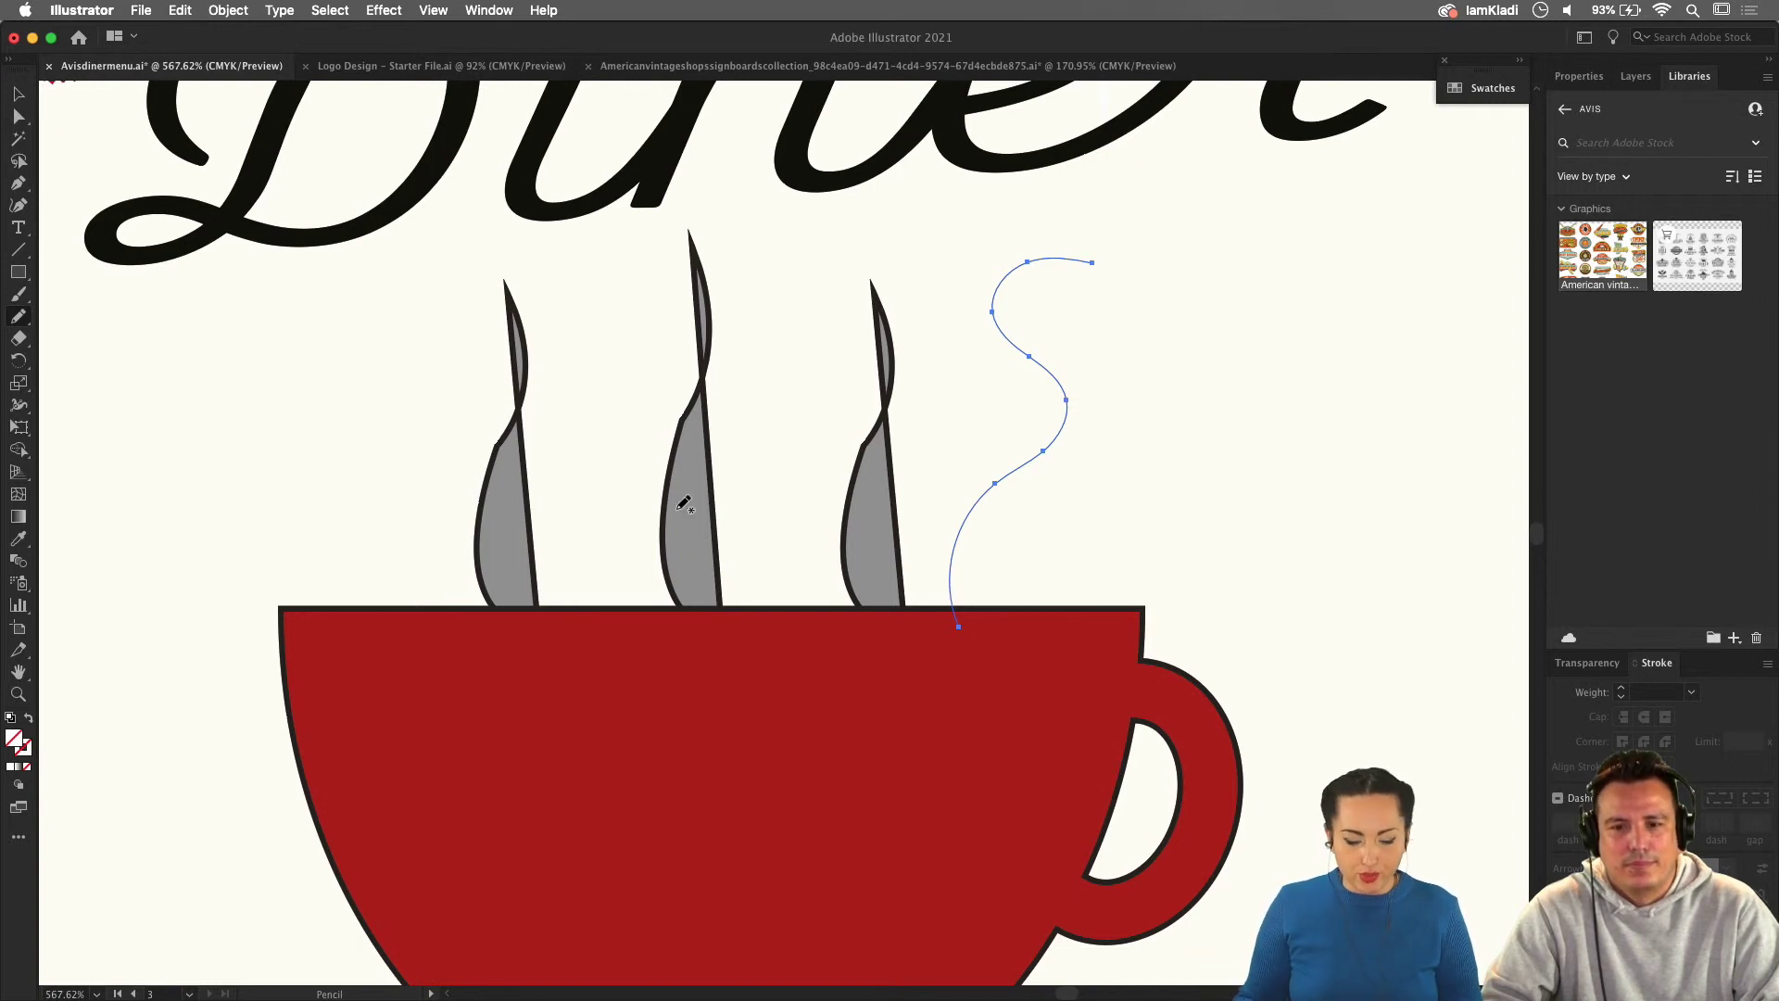
left_click(1577, 78)
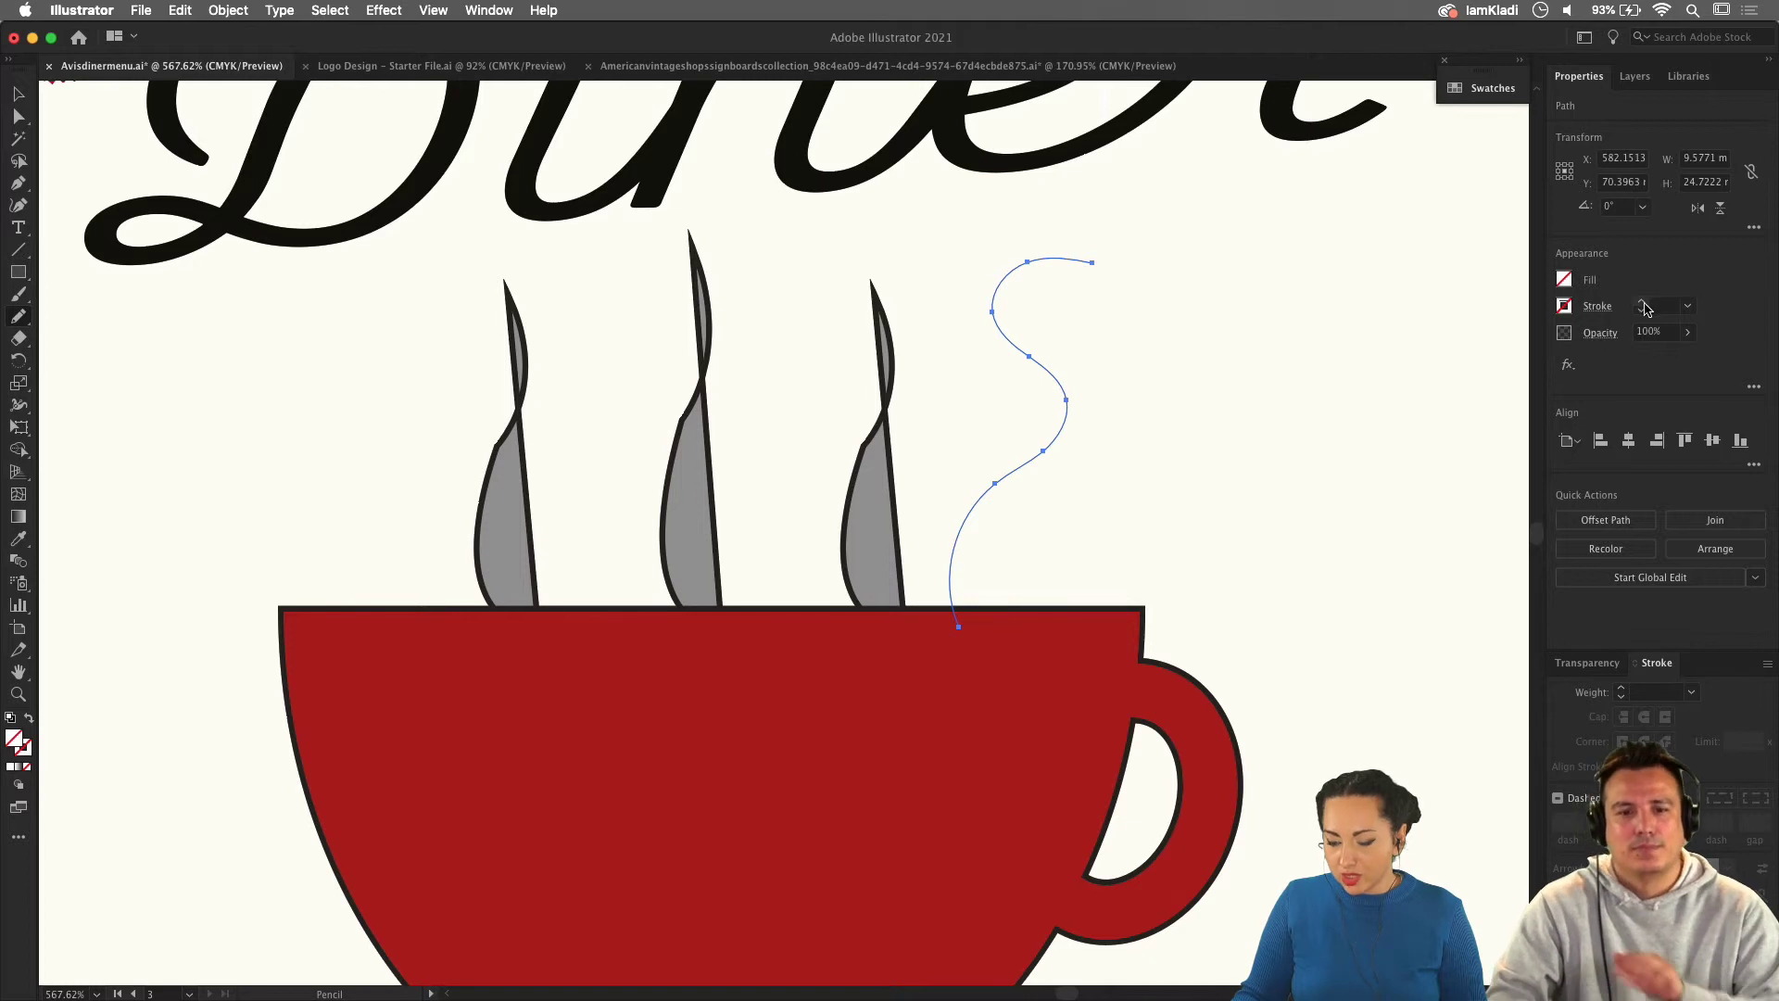
left_click(1642, 304)
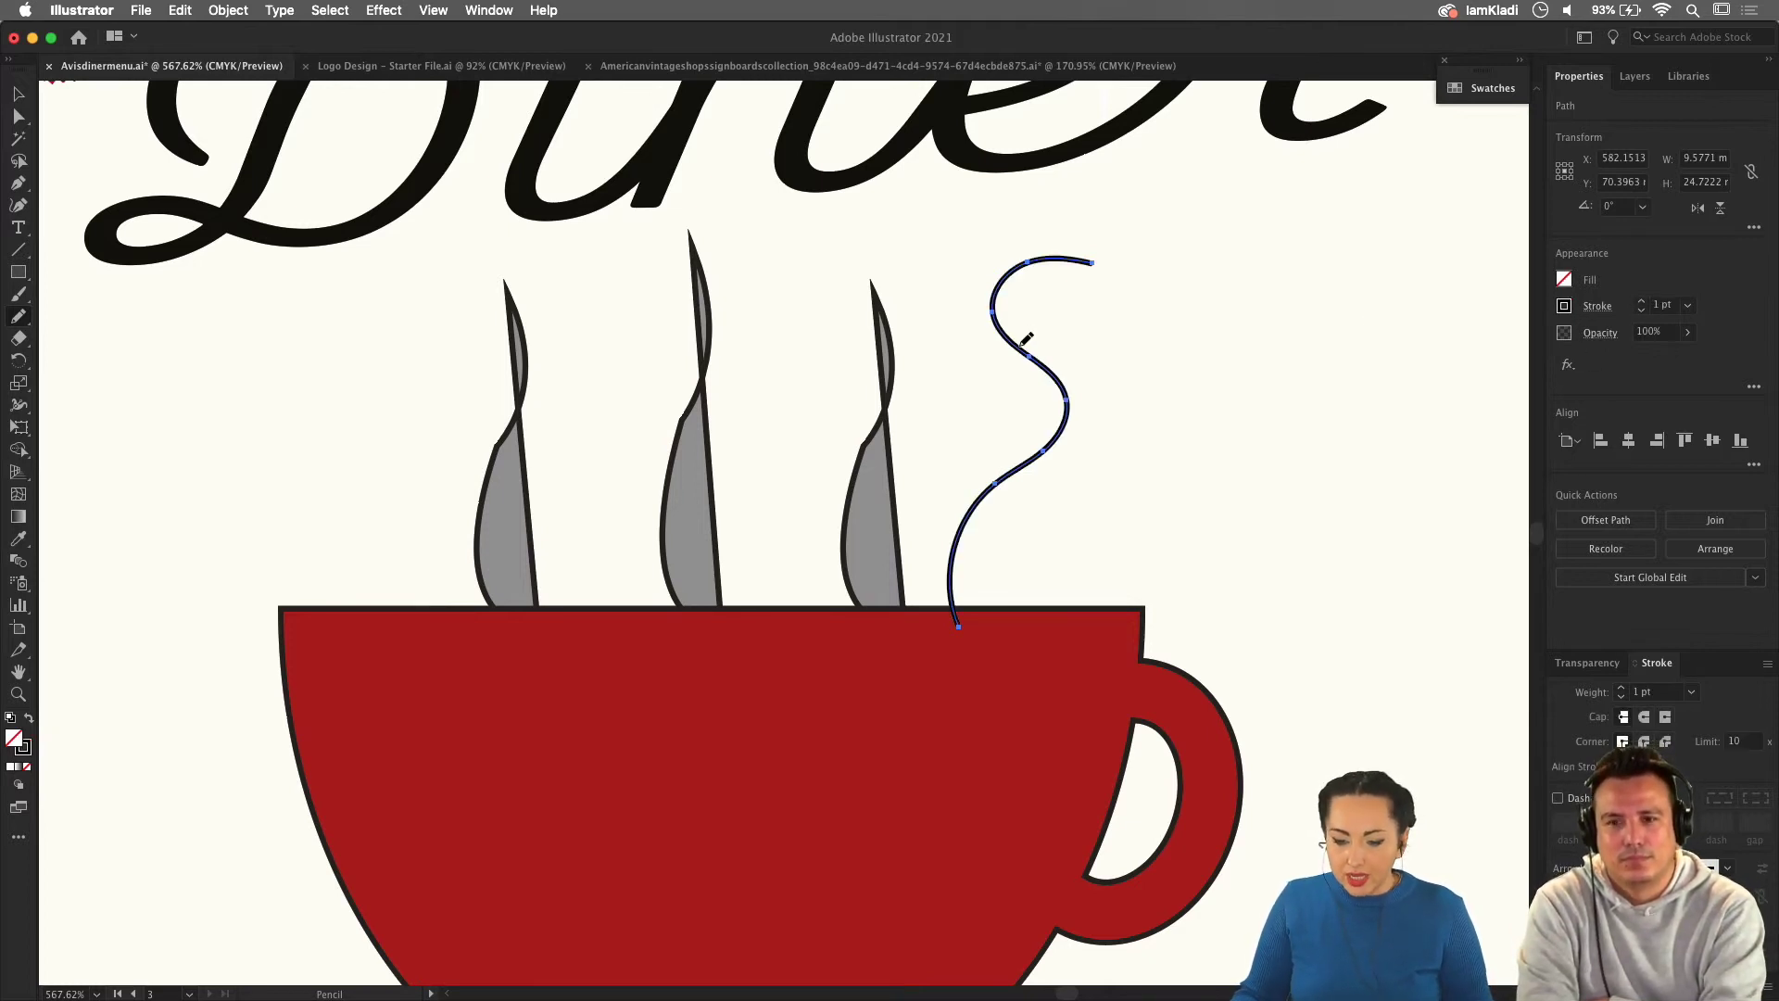
Check the curve of the new steam line and nudge its top end anchor point slightly upward with Direct Selection.
scroll(1028, 401, "up", 5)
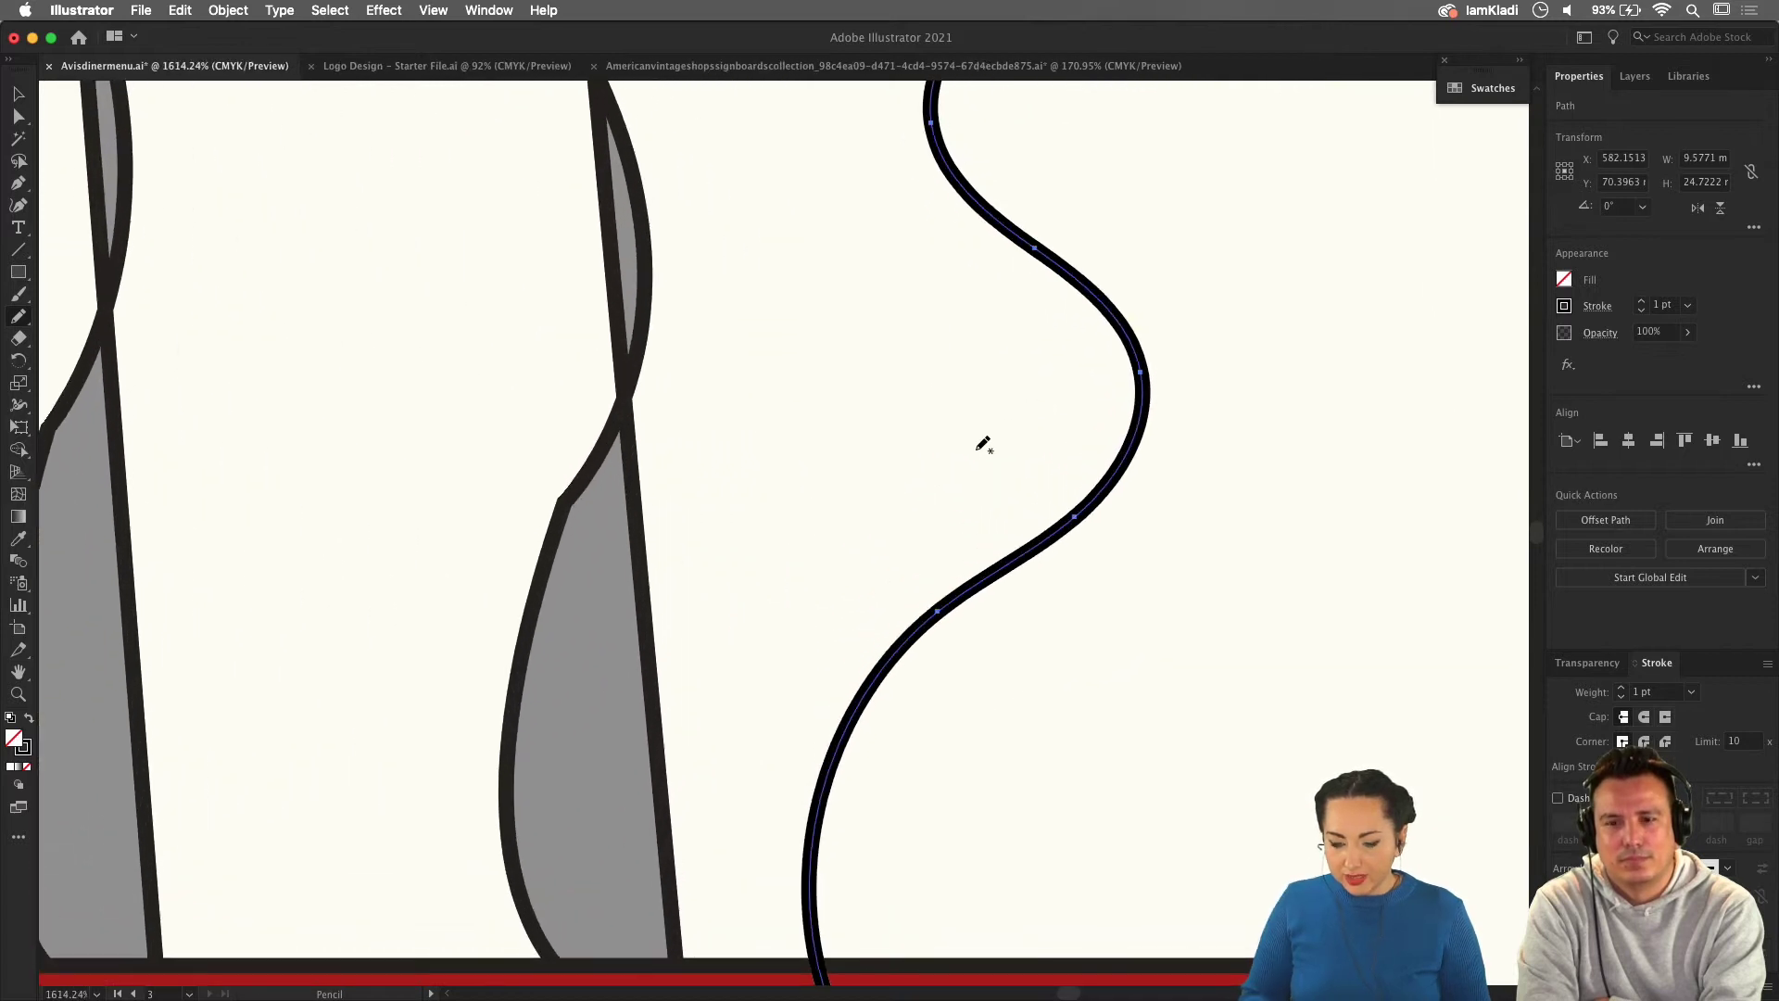
scroll(983, 445, "up", 1)
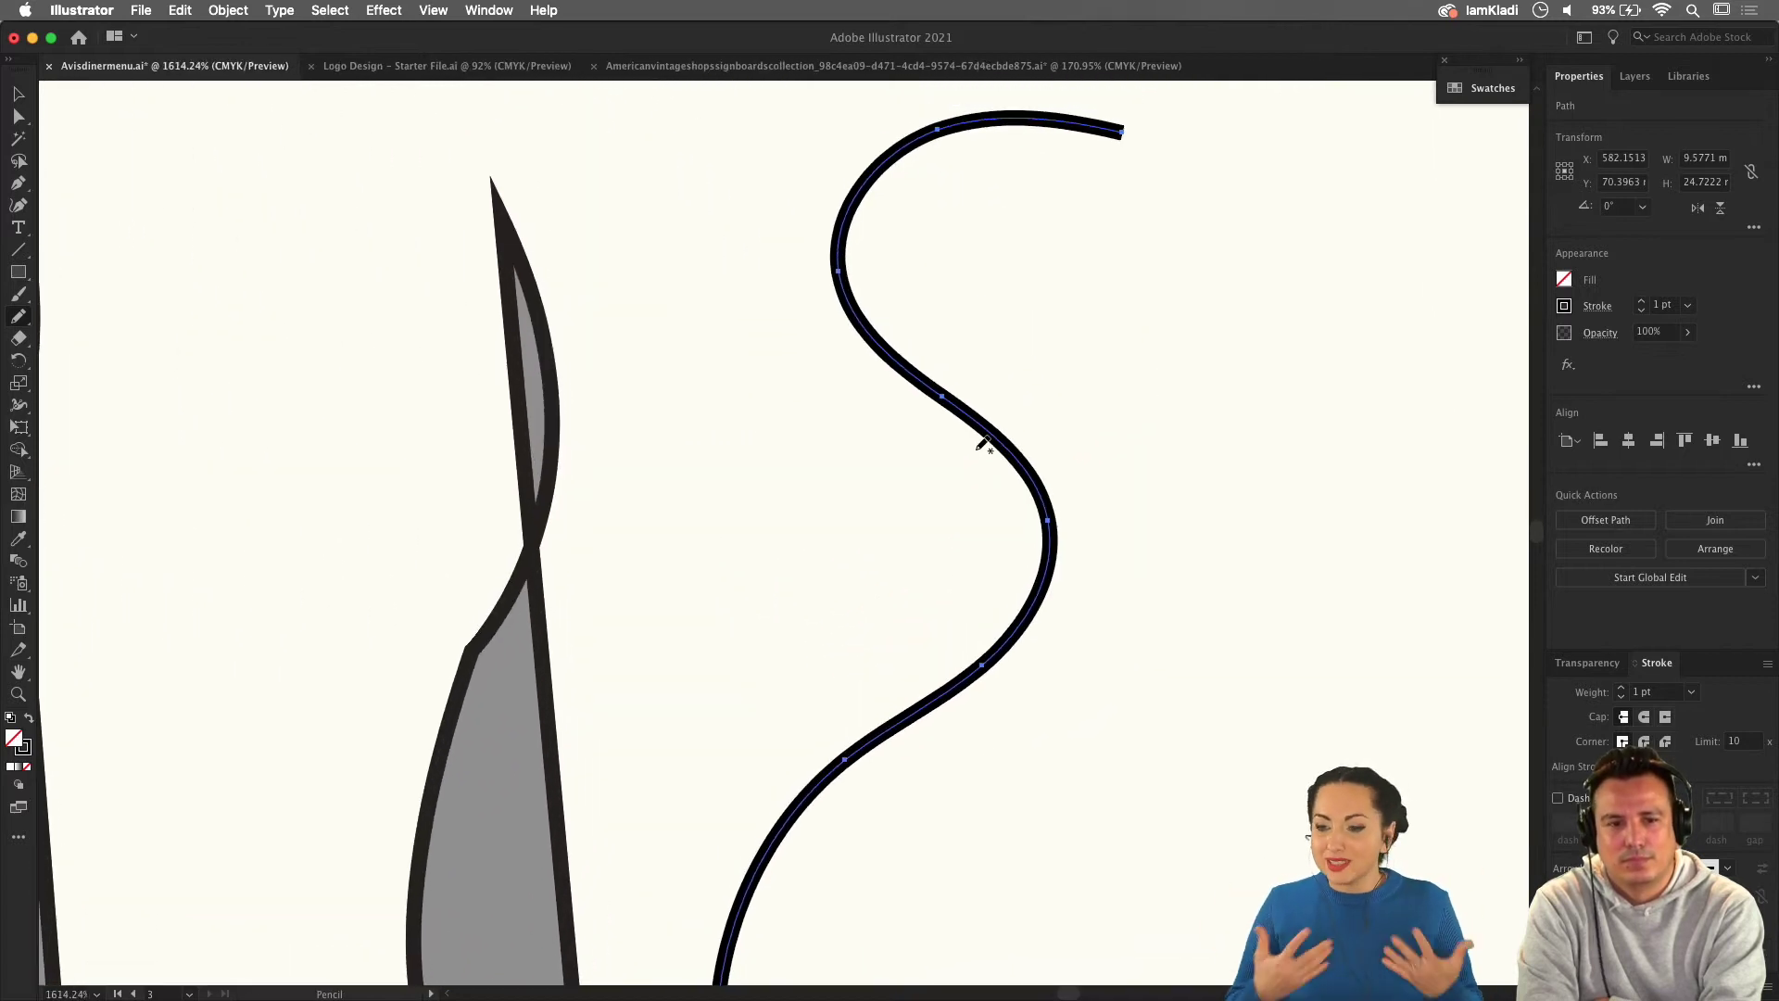
scroll(983, 445, "up", 4)
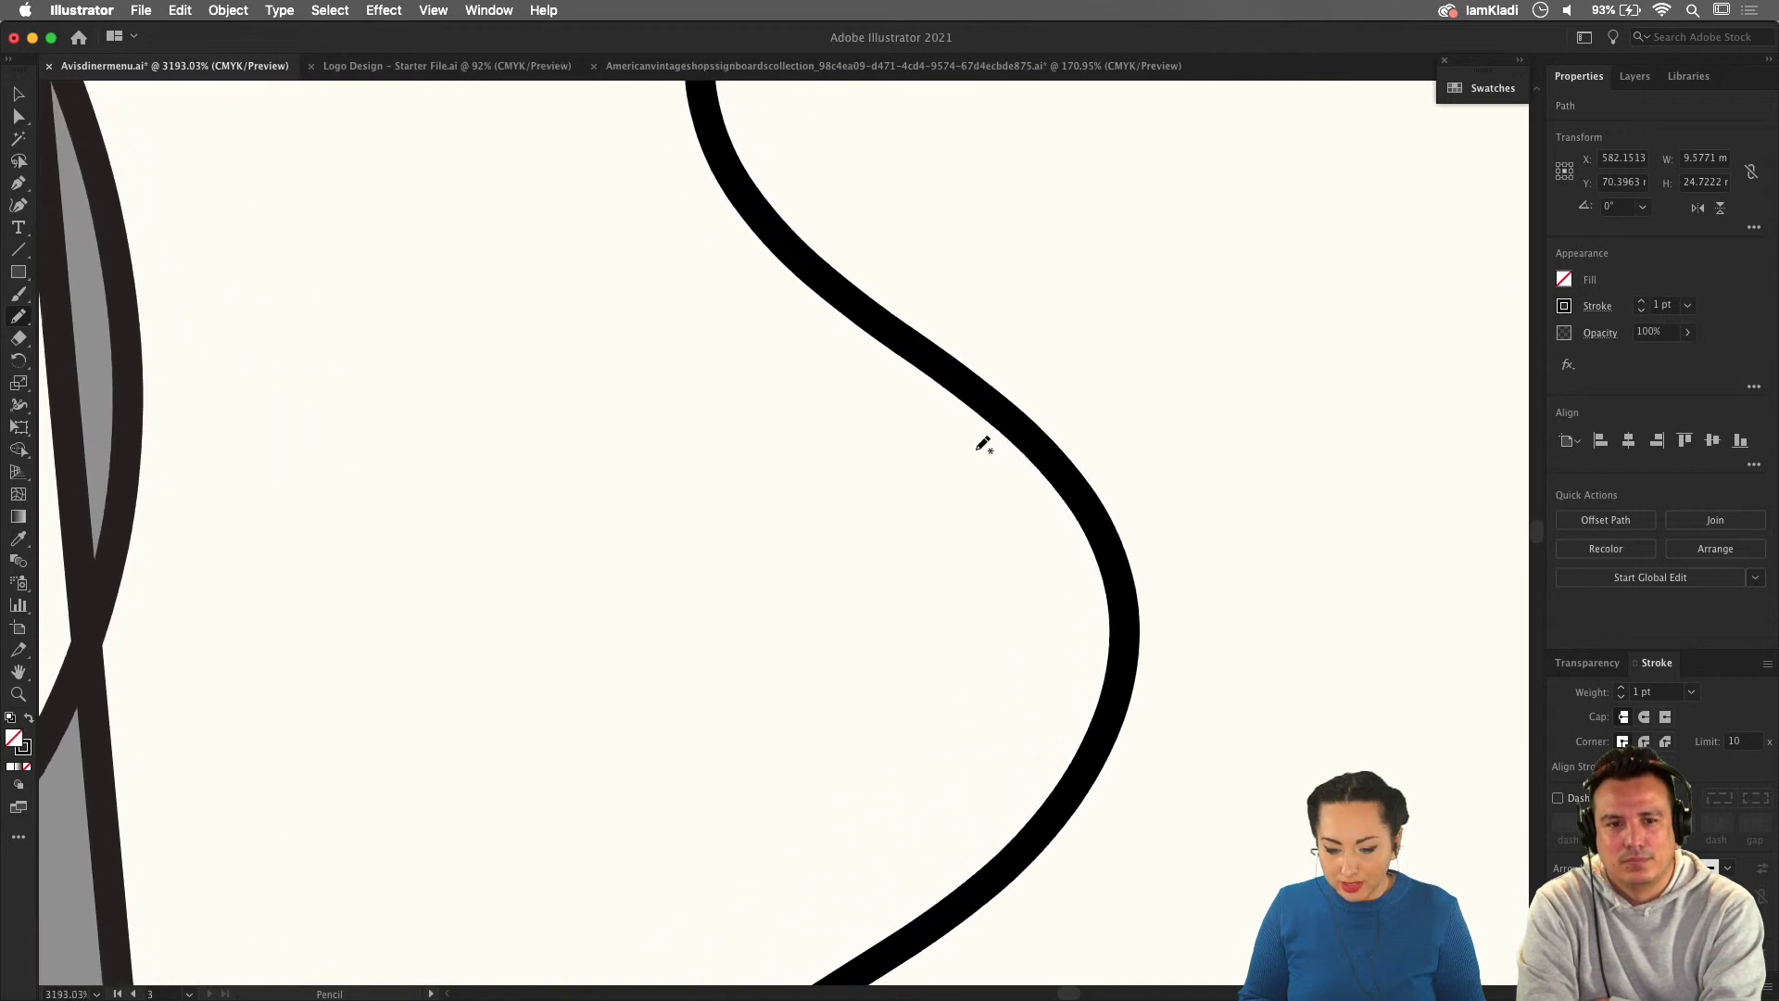
key("super")
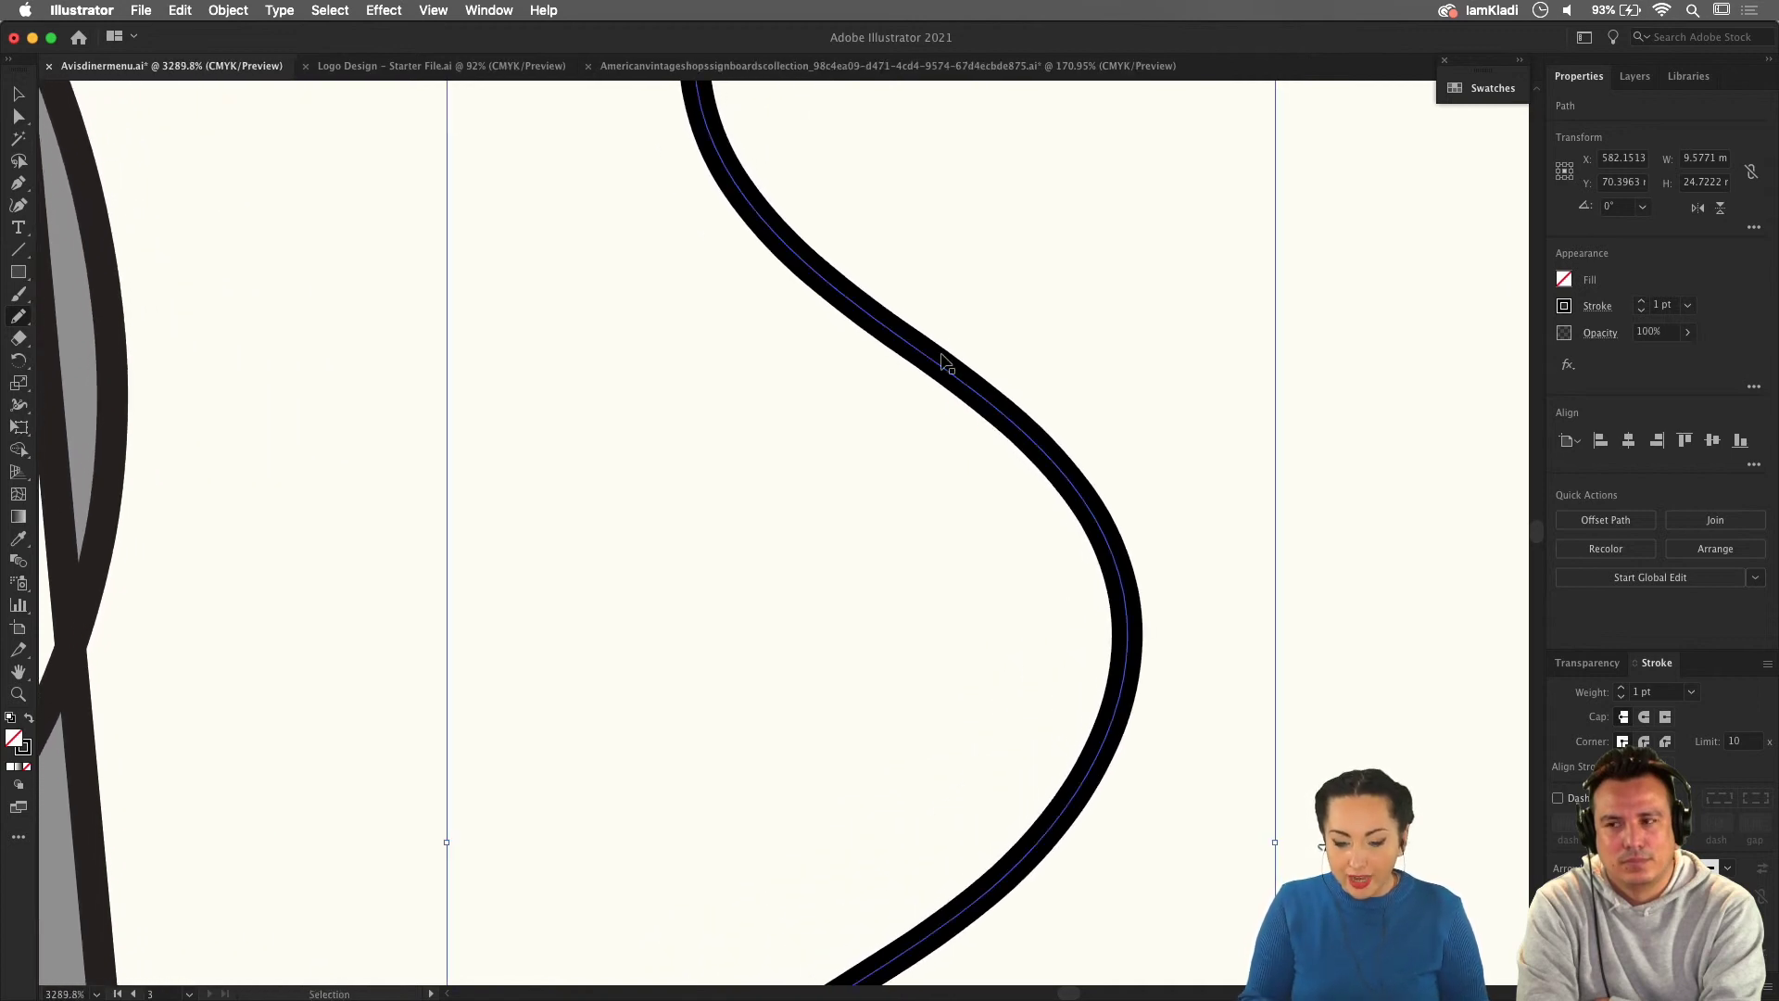
scroll(947, 350, "down", 5)
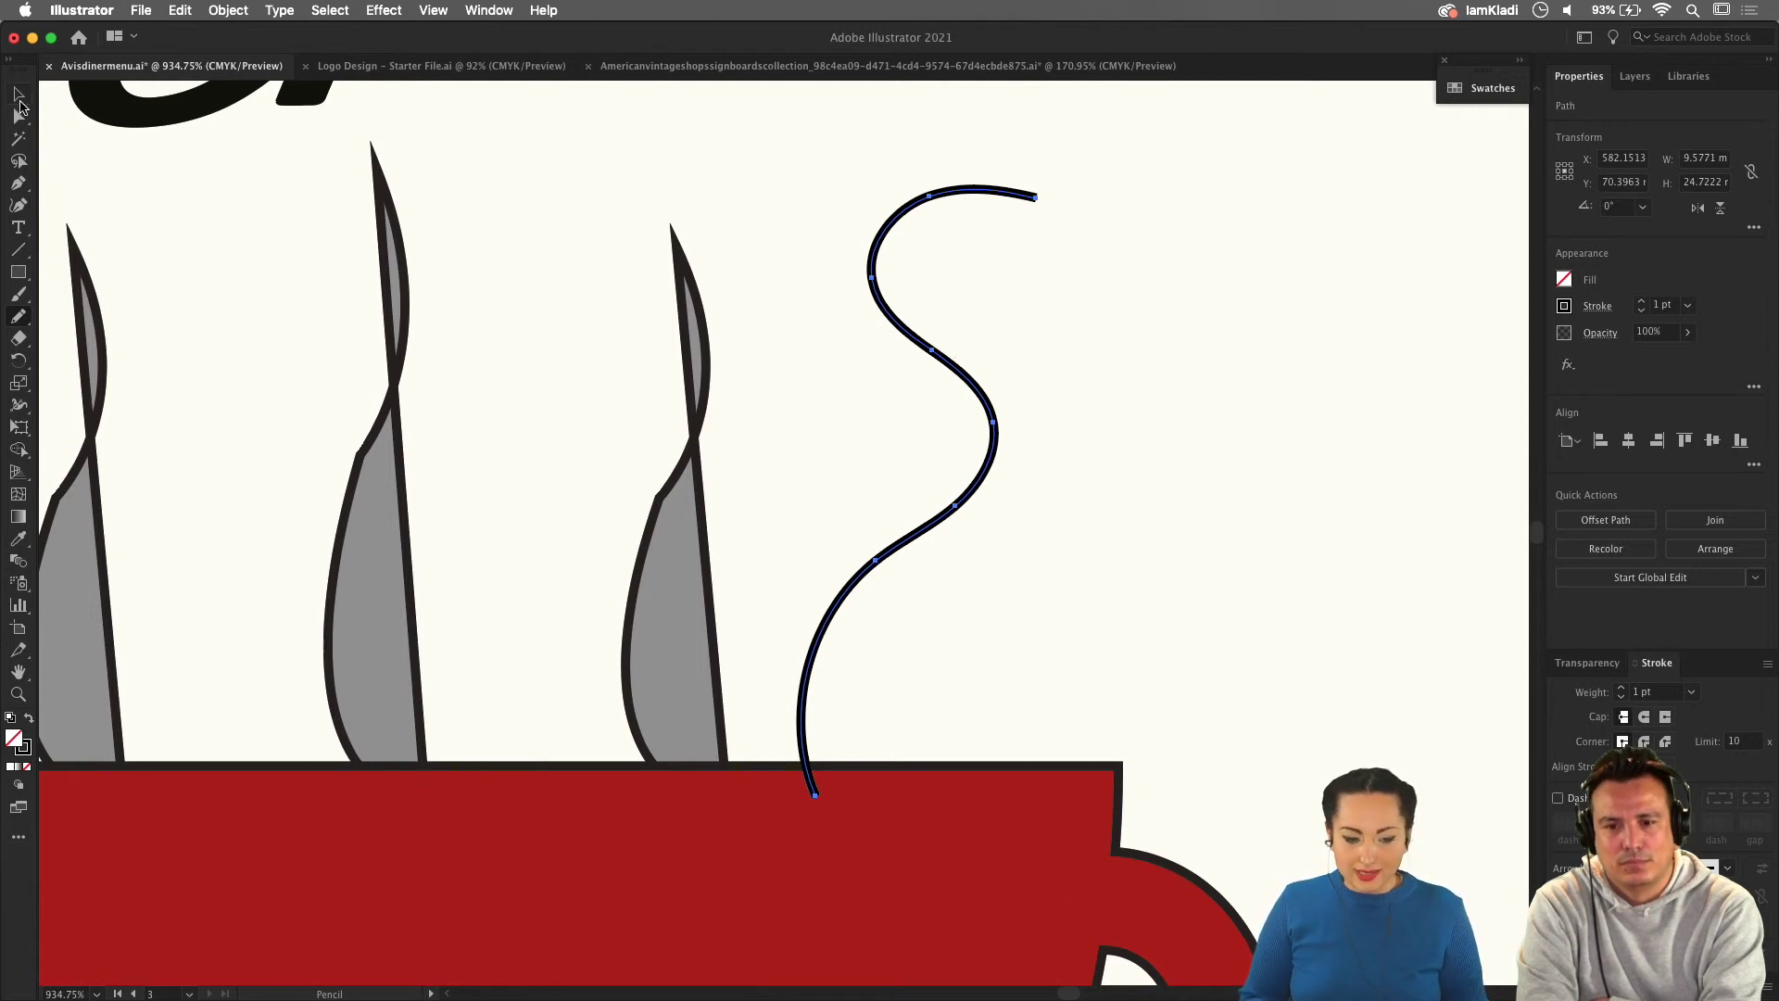
left_click(19, 117)
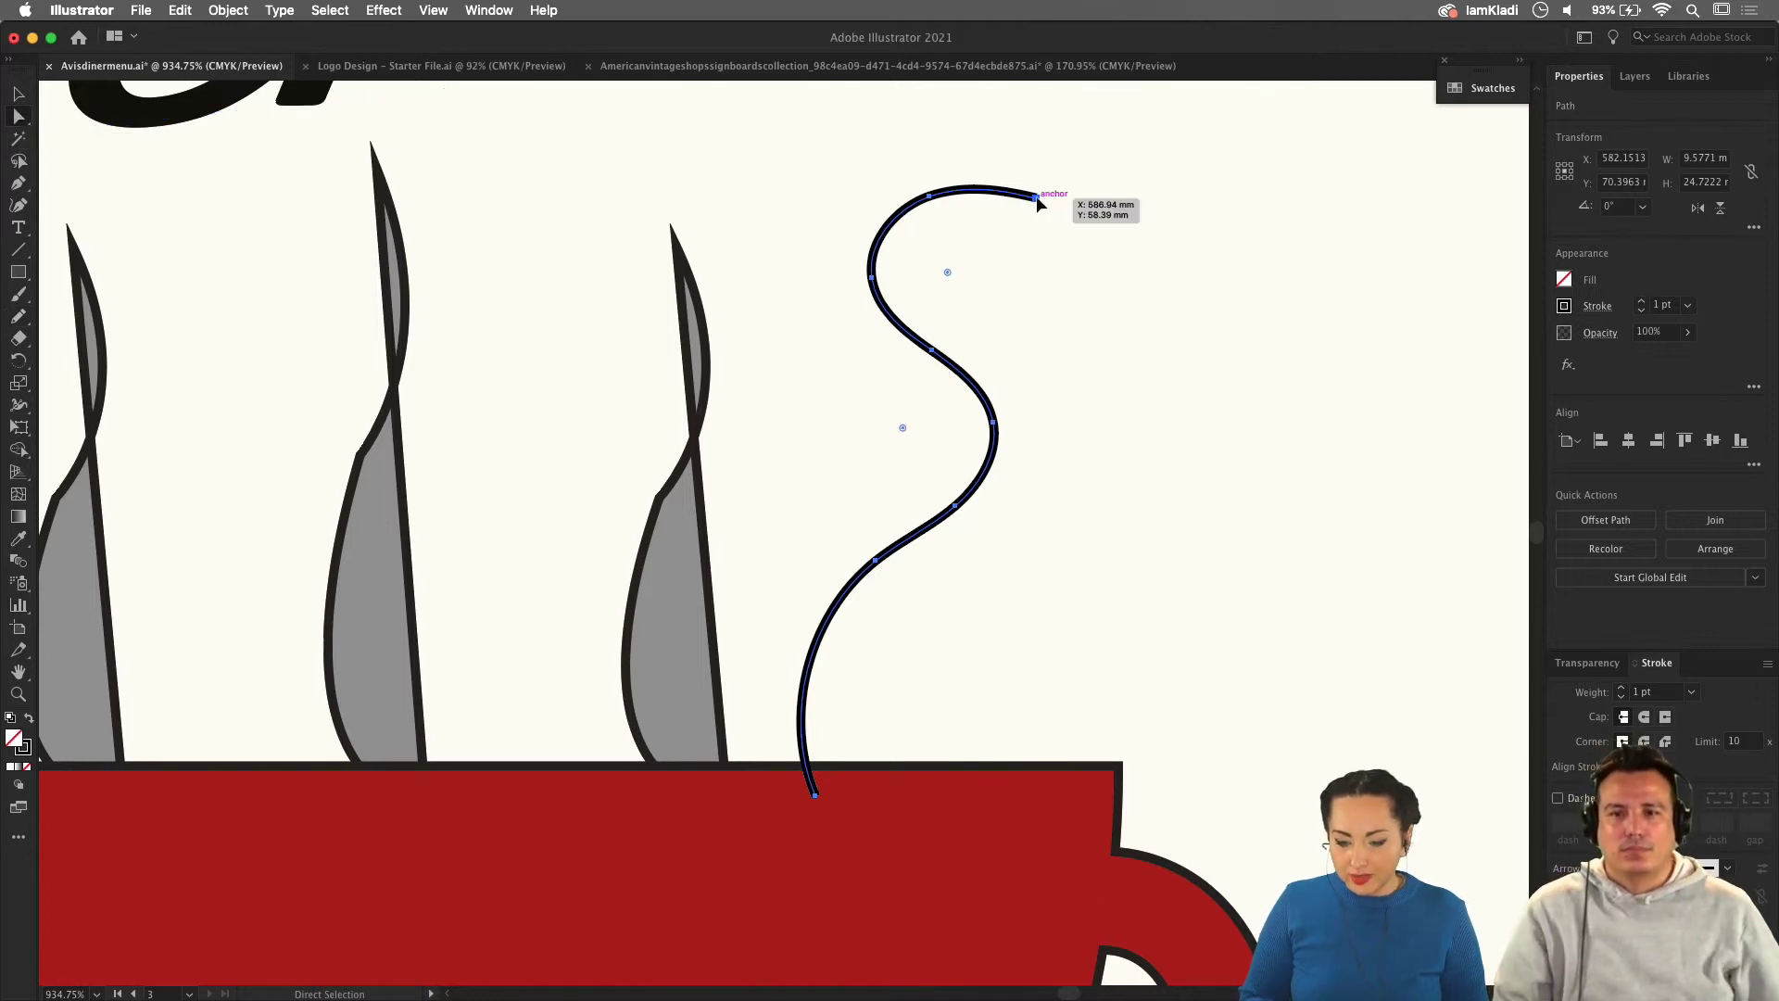
left_click_drag(1038, 197, 1041, 187)
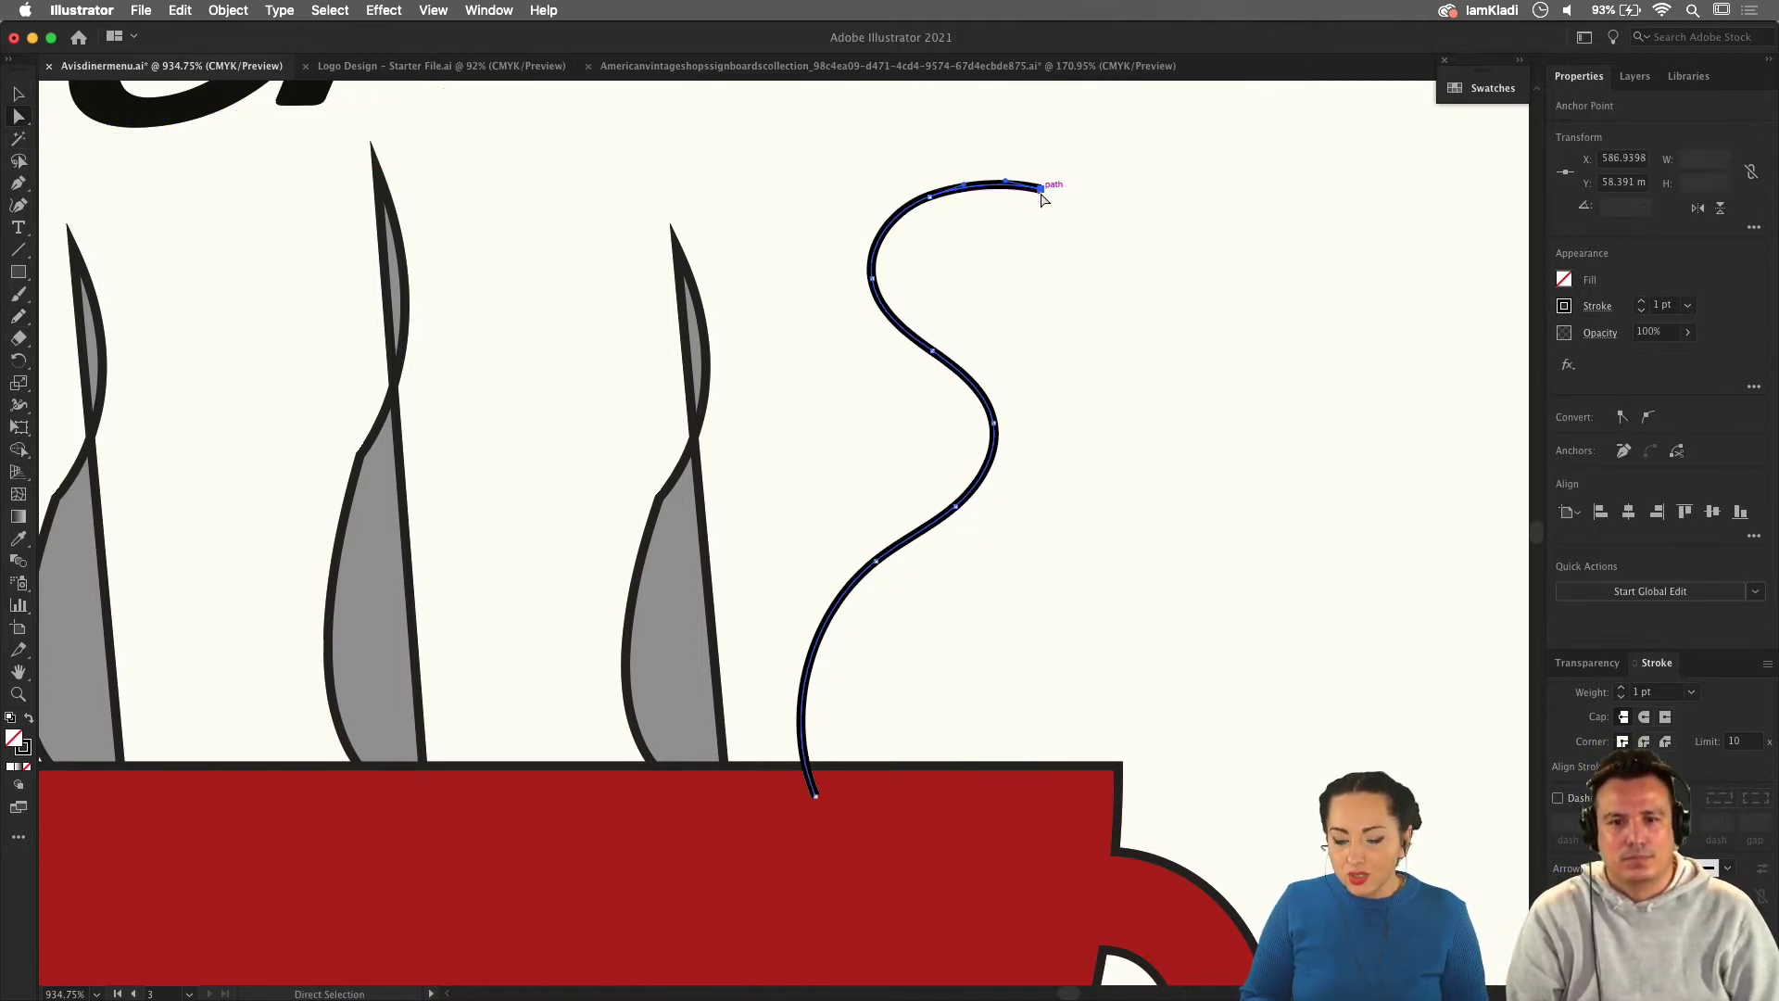
Lock the group holding the cream logo panel and red cup so it stays fixed behind the new steam line.
left_click(1042, 510)
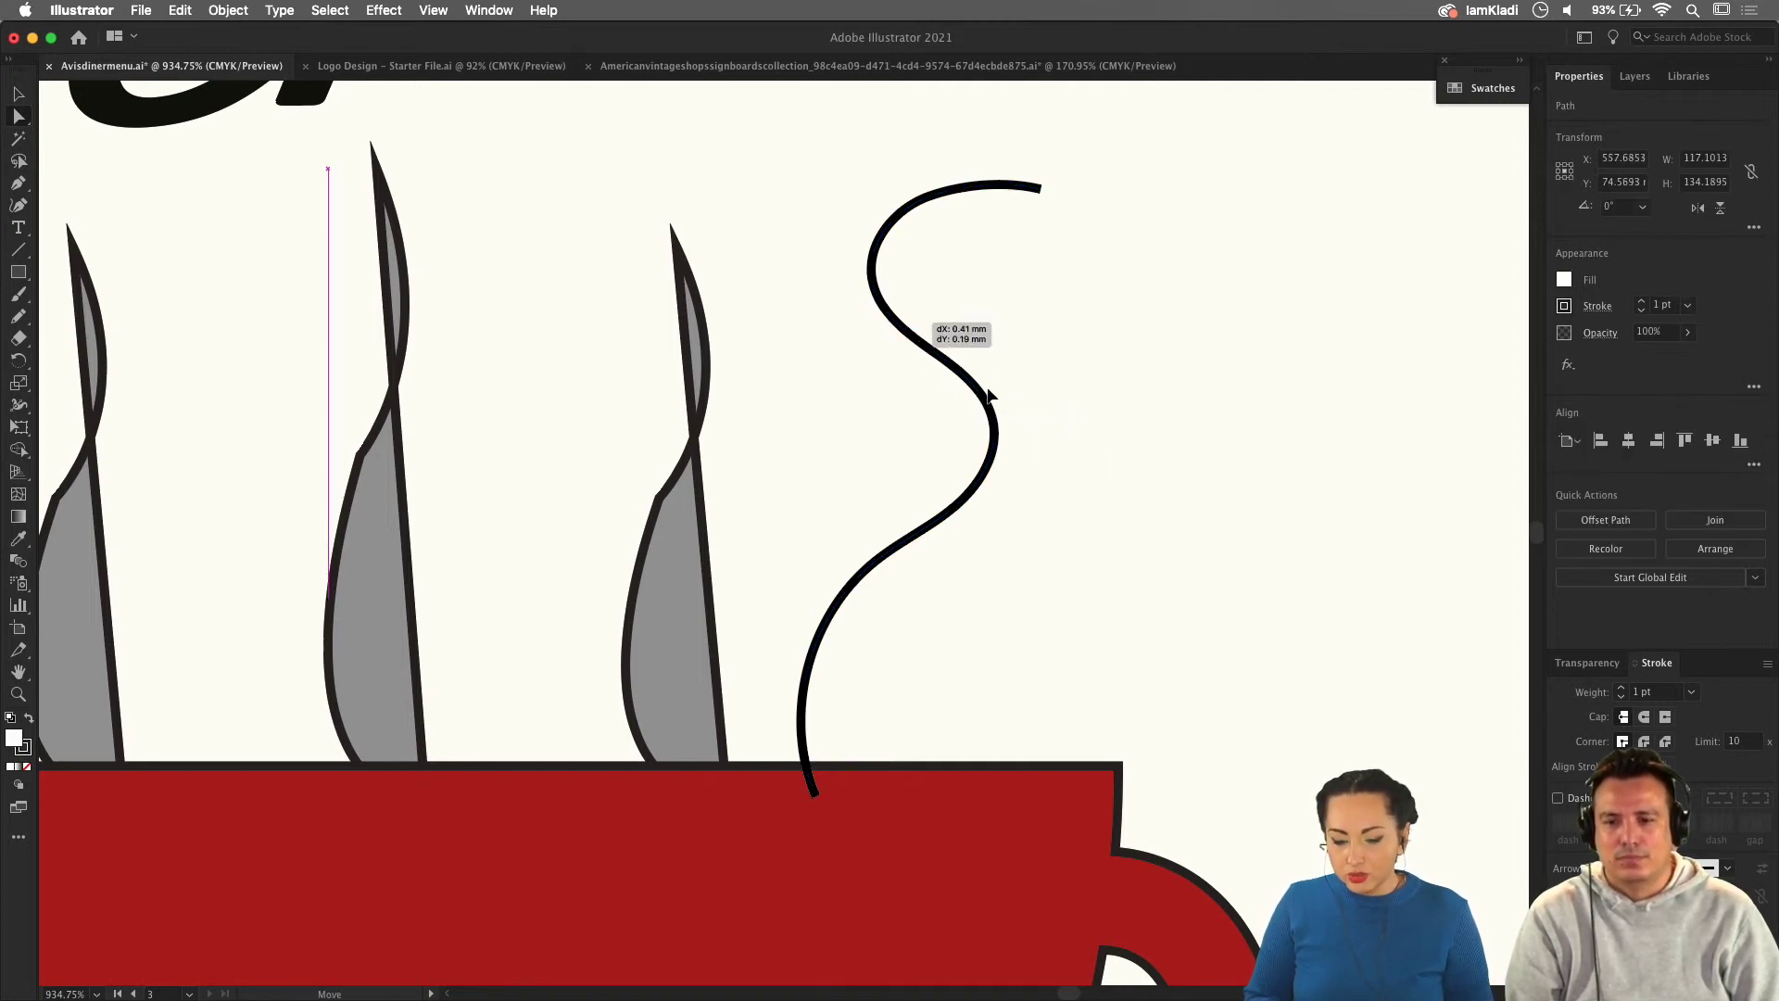
left_click_drag(954, 375, 913, 318)
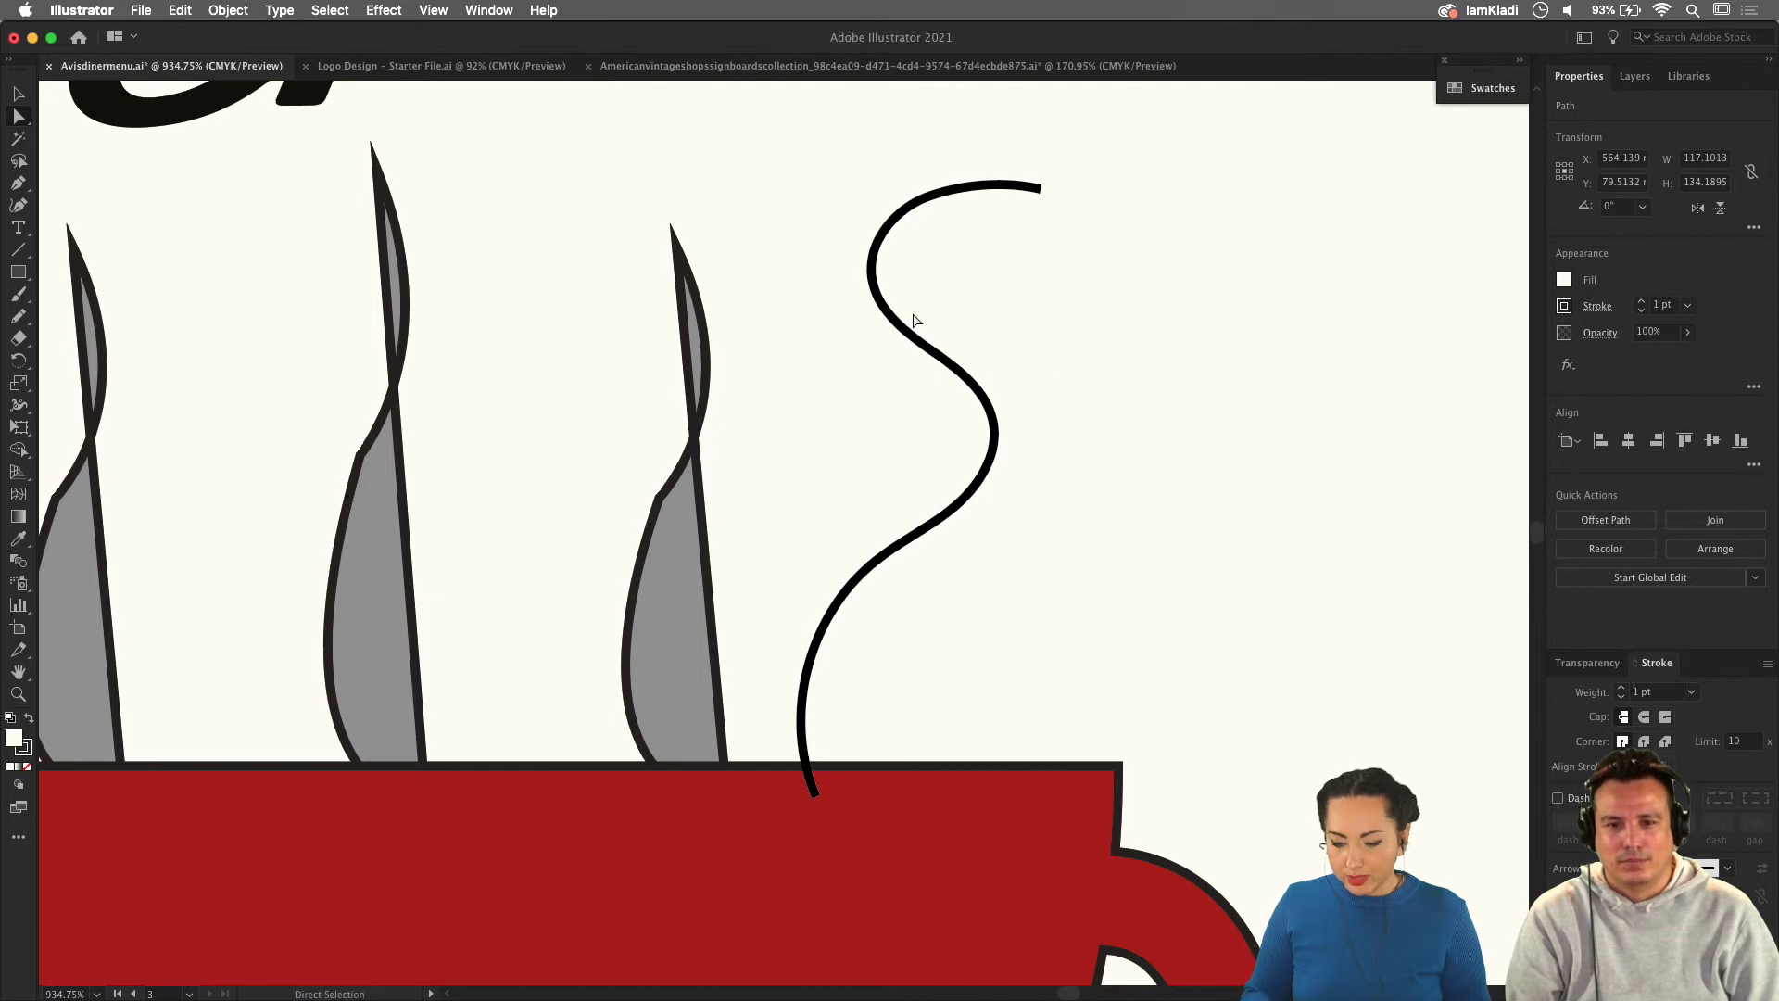
scroll(914, 318, "down", 10)
scroll(914, 317, "down", 3)
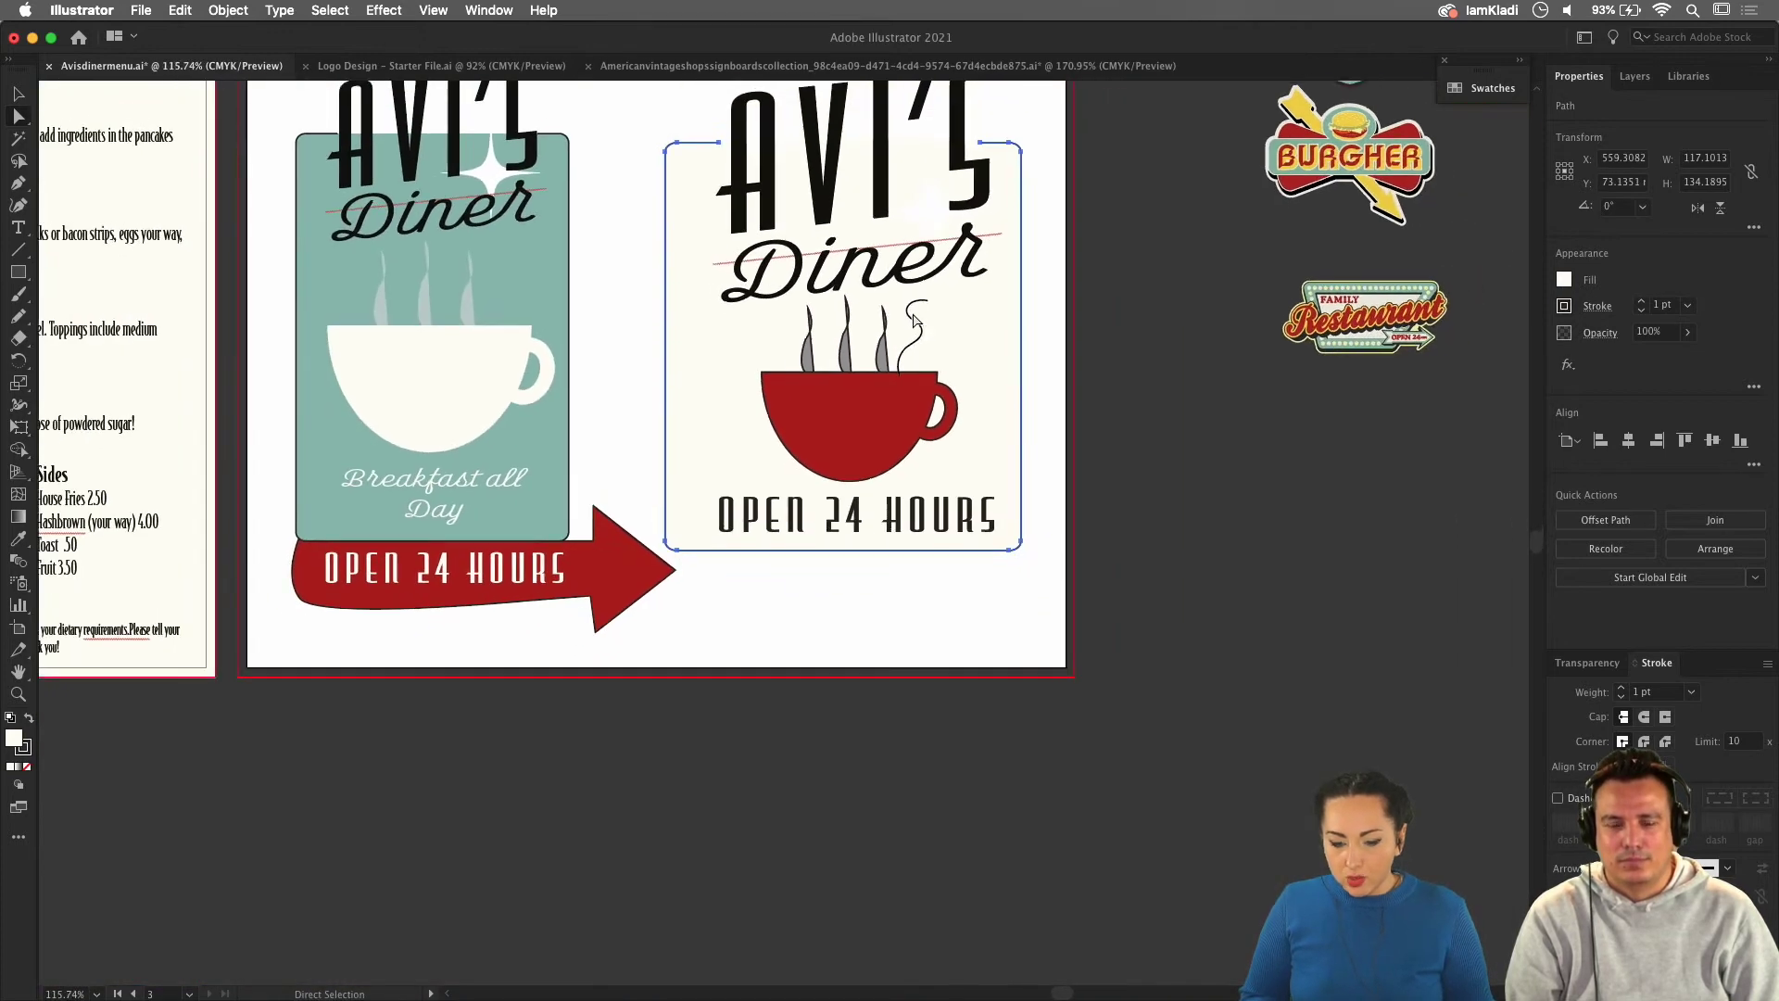
left_click(1015, 369)
left_click(1001, 369)
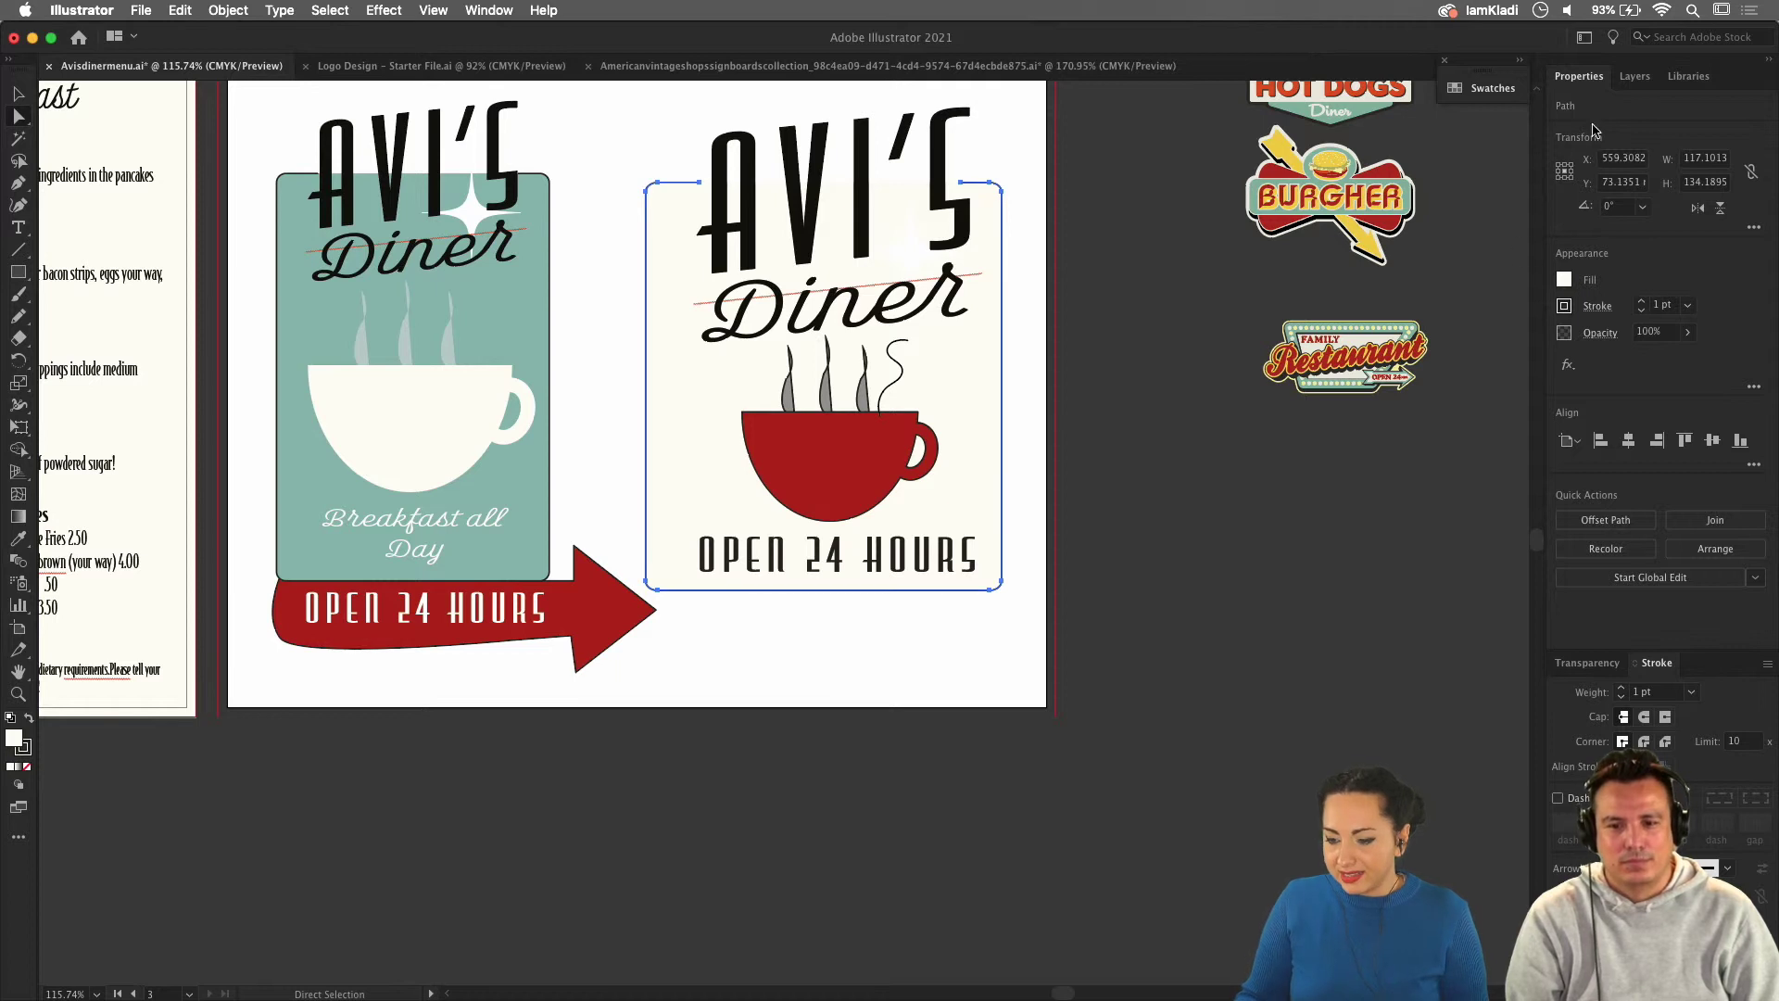
left_click(1637, 79)
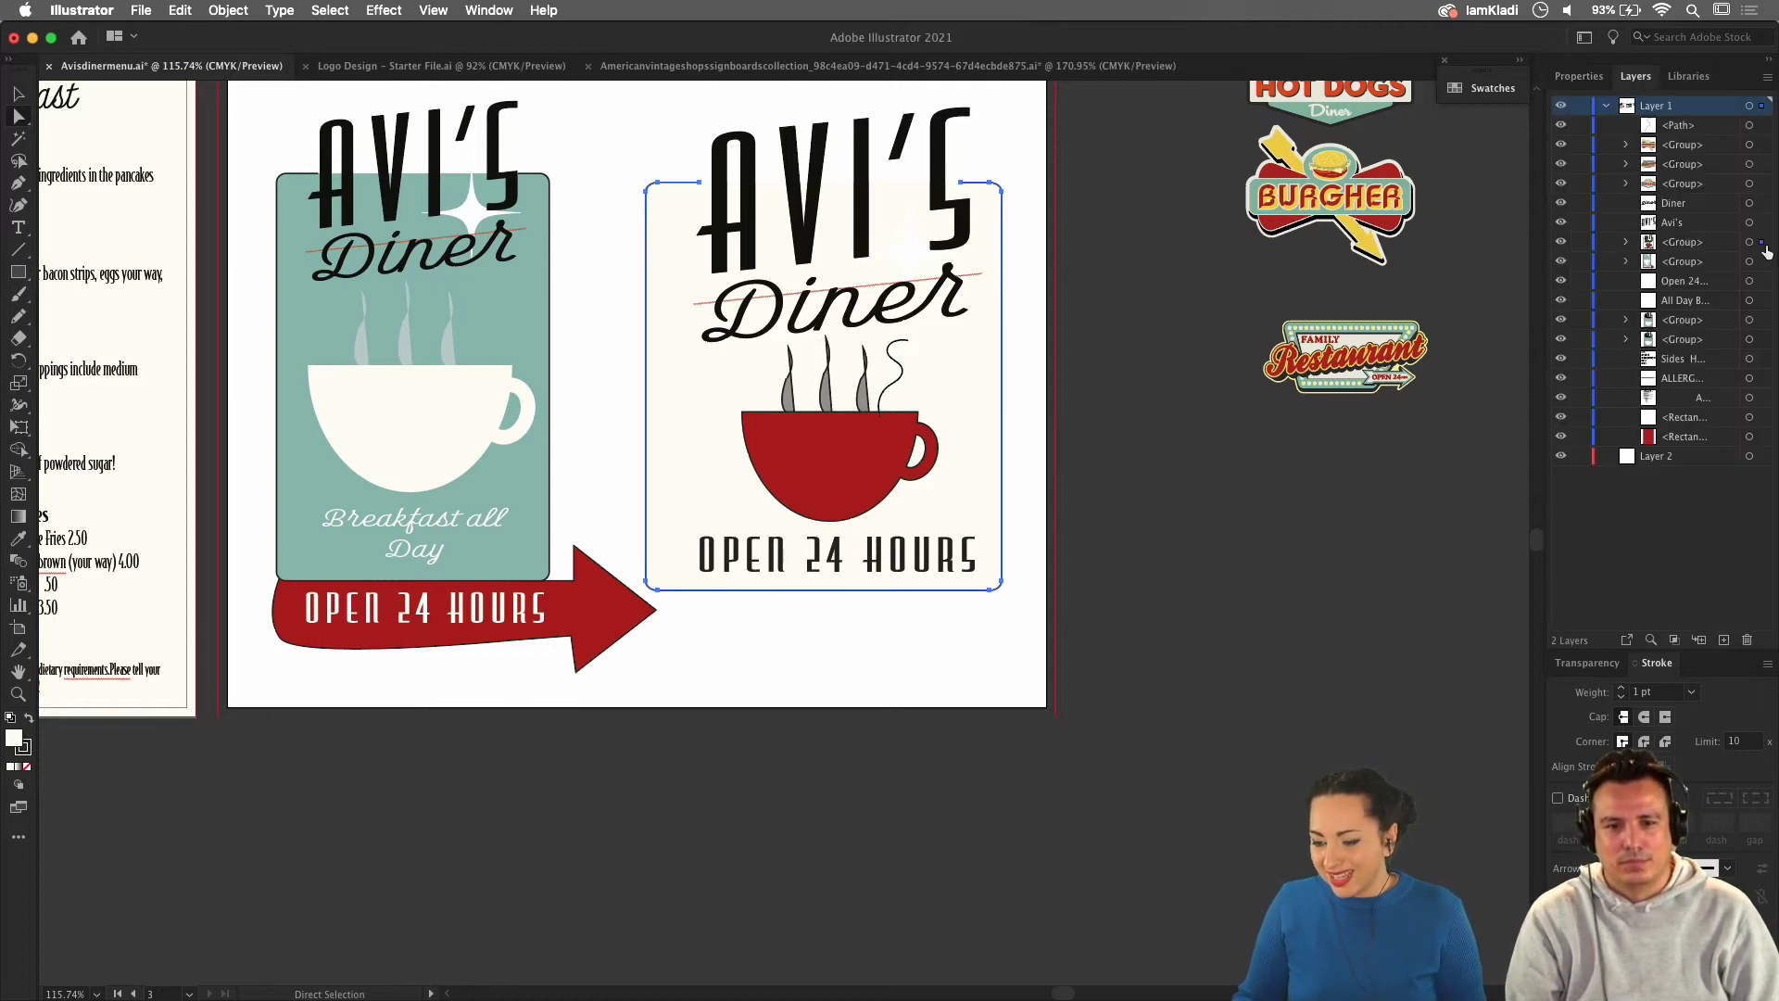
left_click(1580, 246)
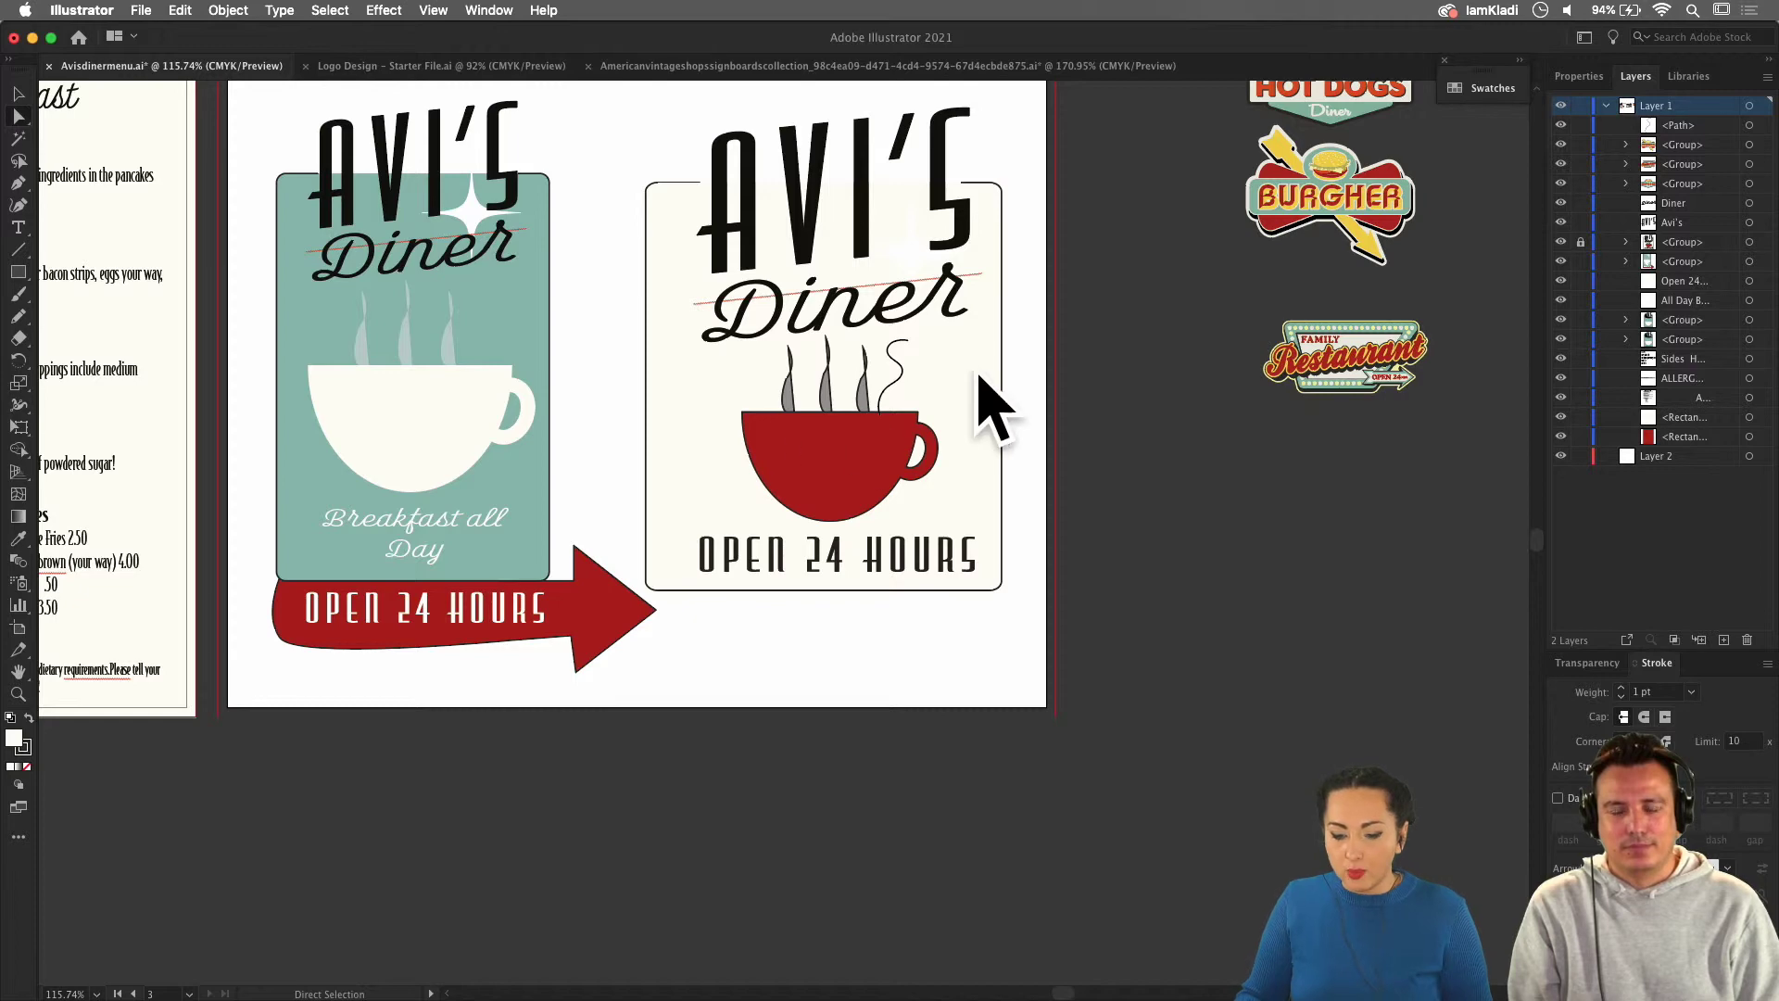
Unlock the cream logo panel's group, select it on the artboard, and lock it again.
left_click_drag(907, 385, 898, 368)
scroll(899, 368, "up", 5)
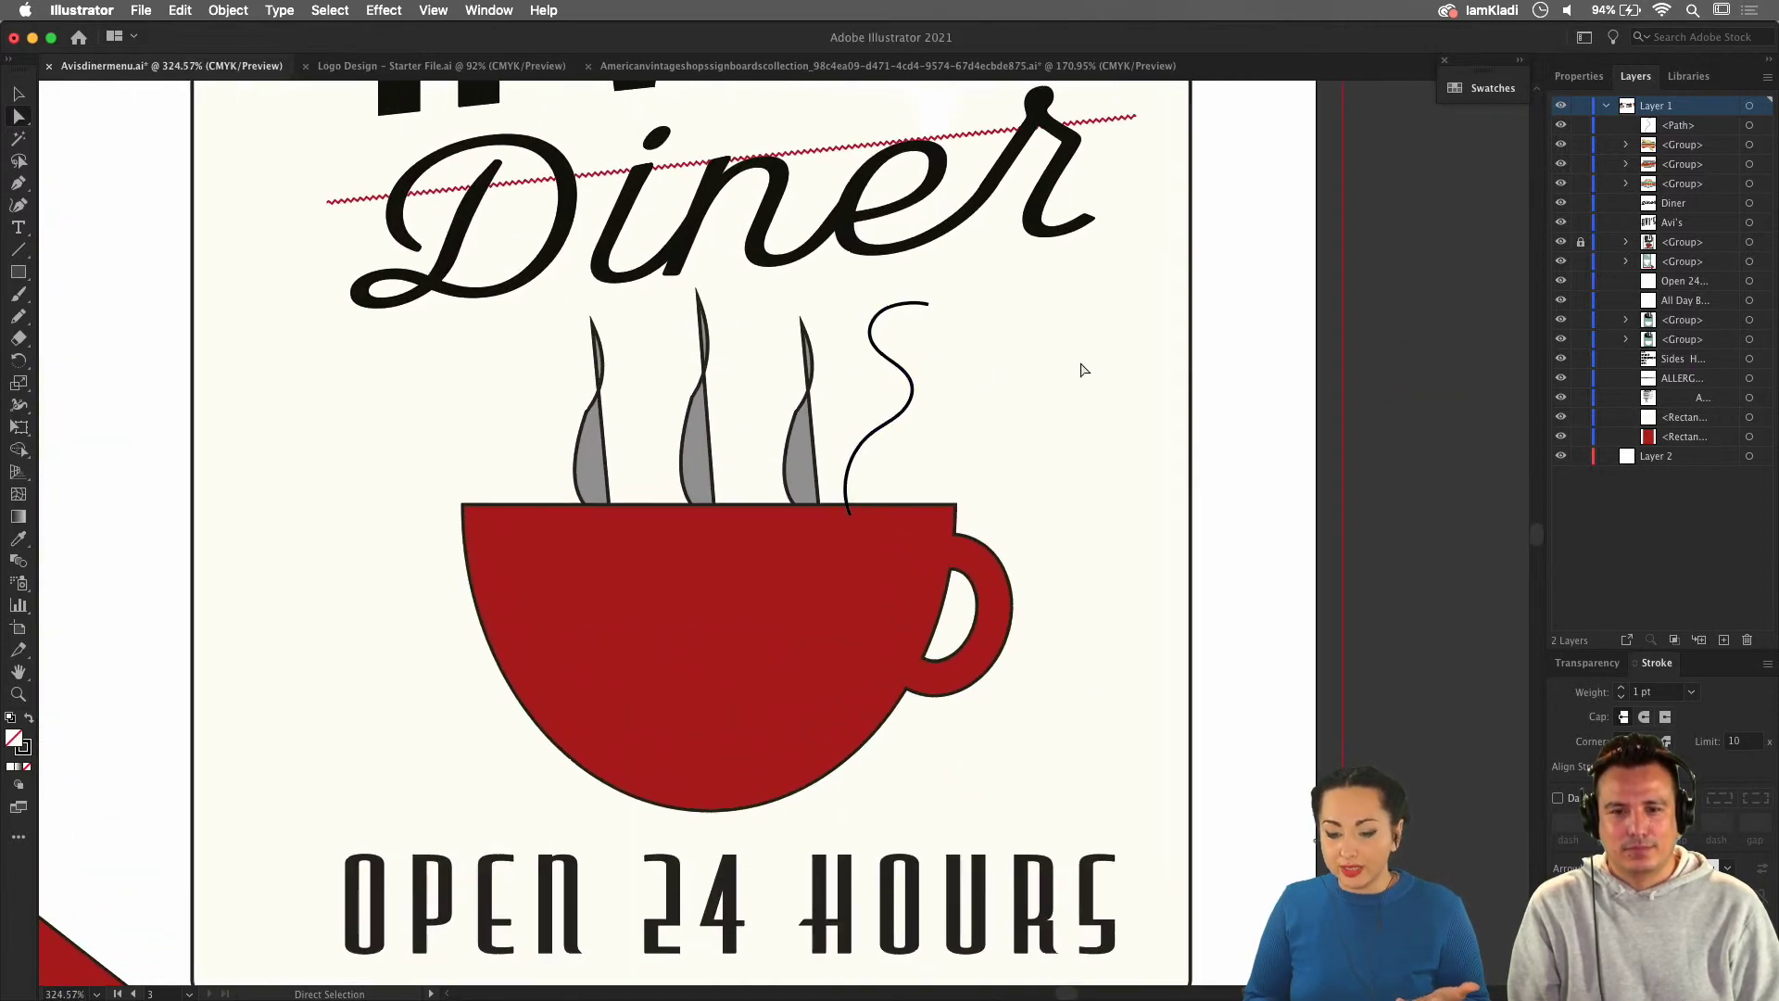
left_click(950, 413)
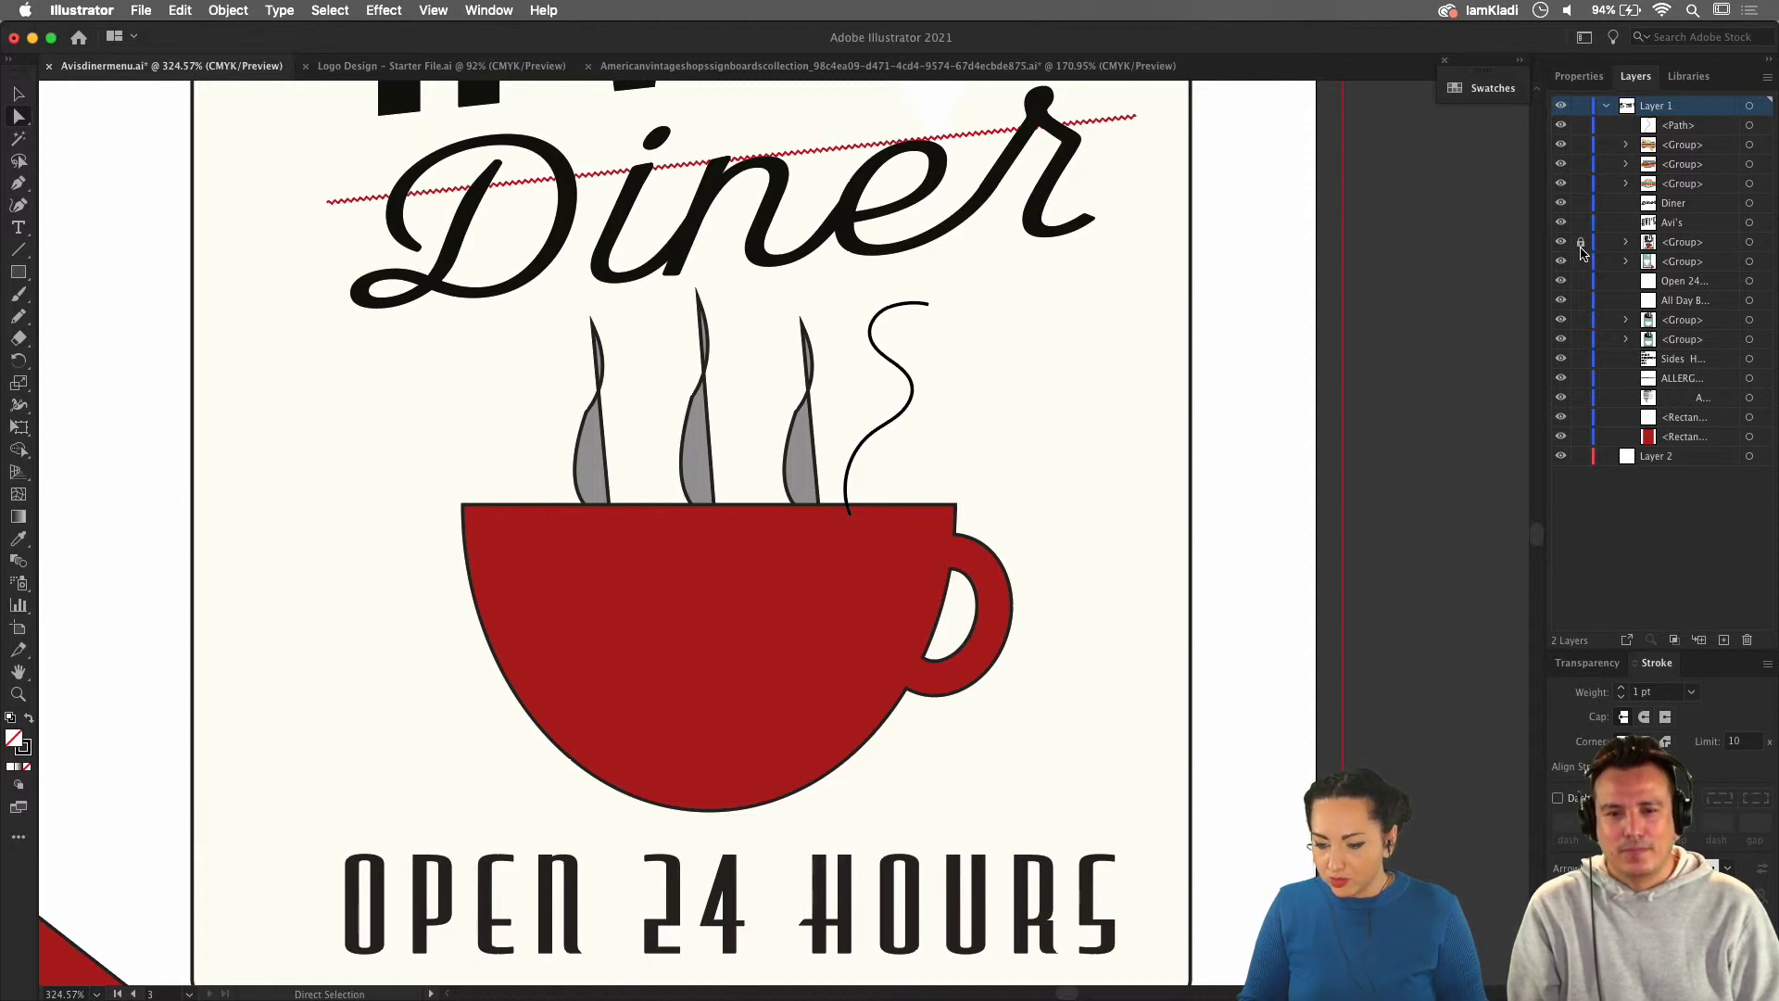
left_click(1025, 401)
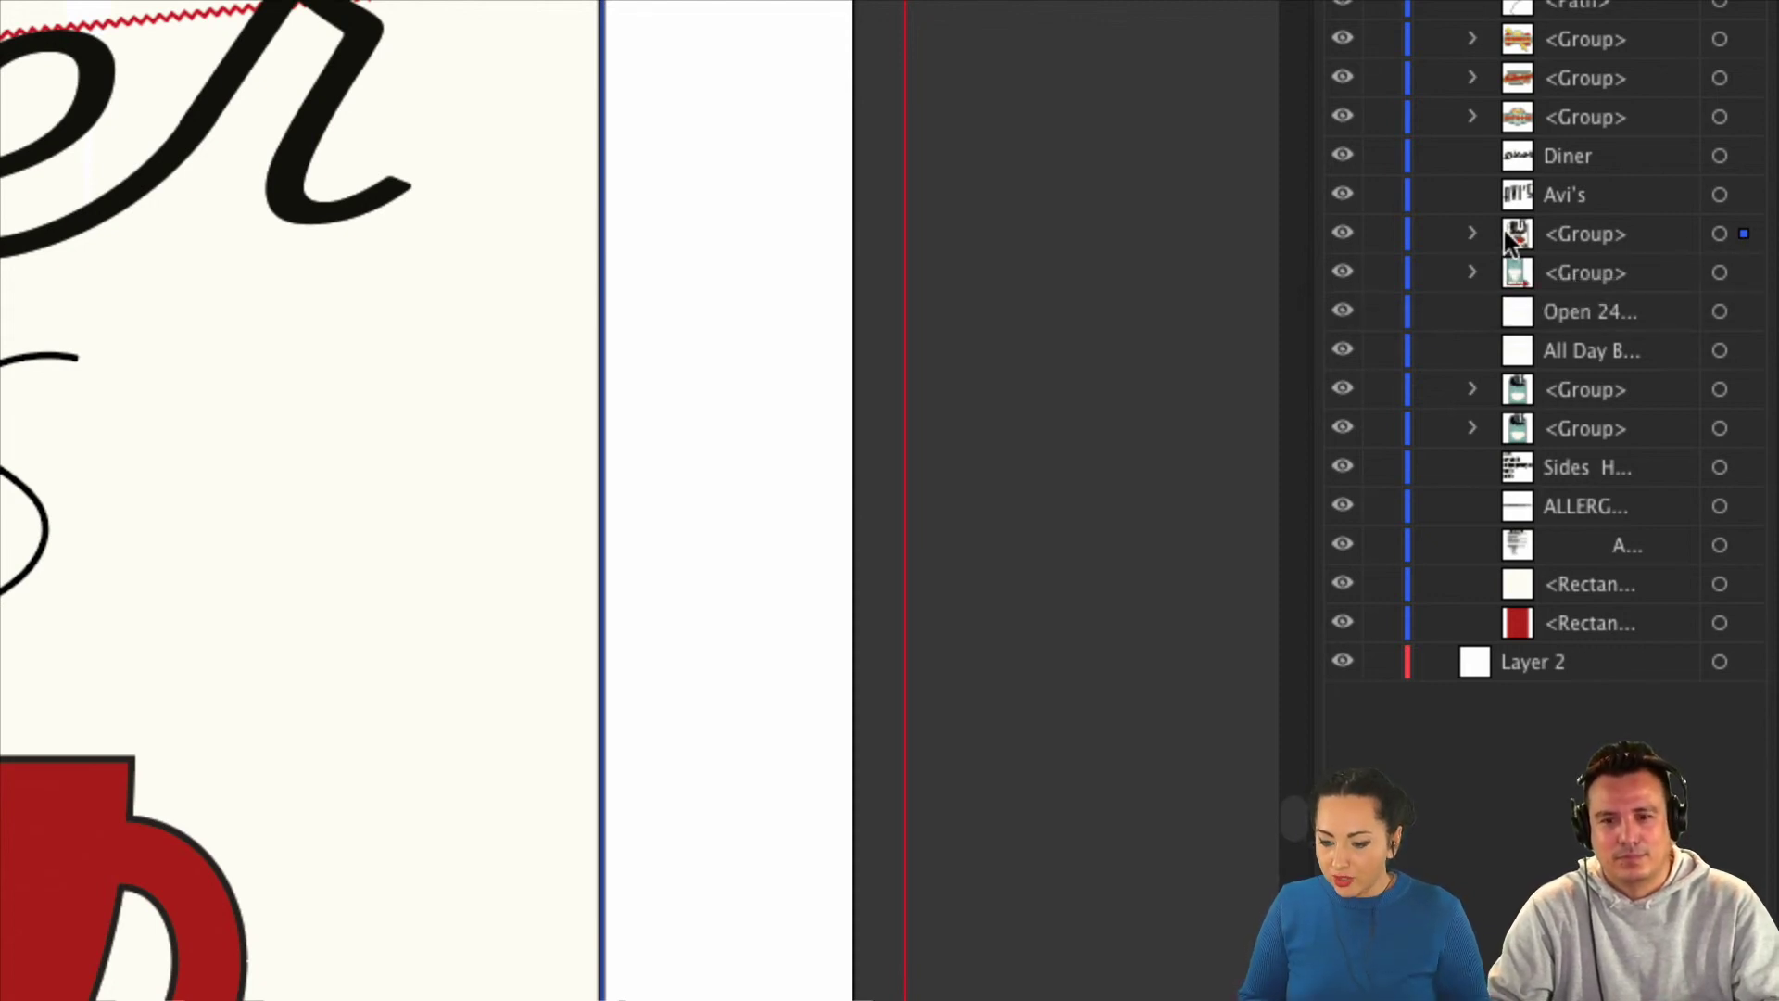
left_click(1382, 236)
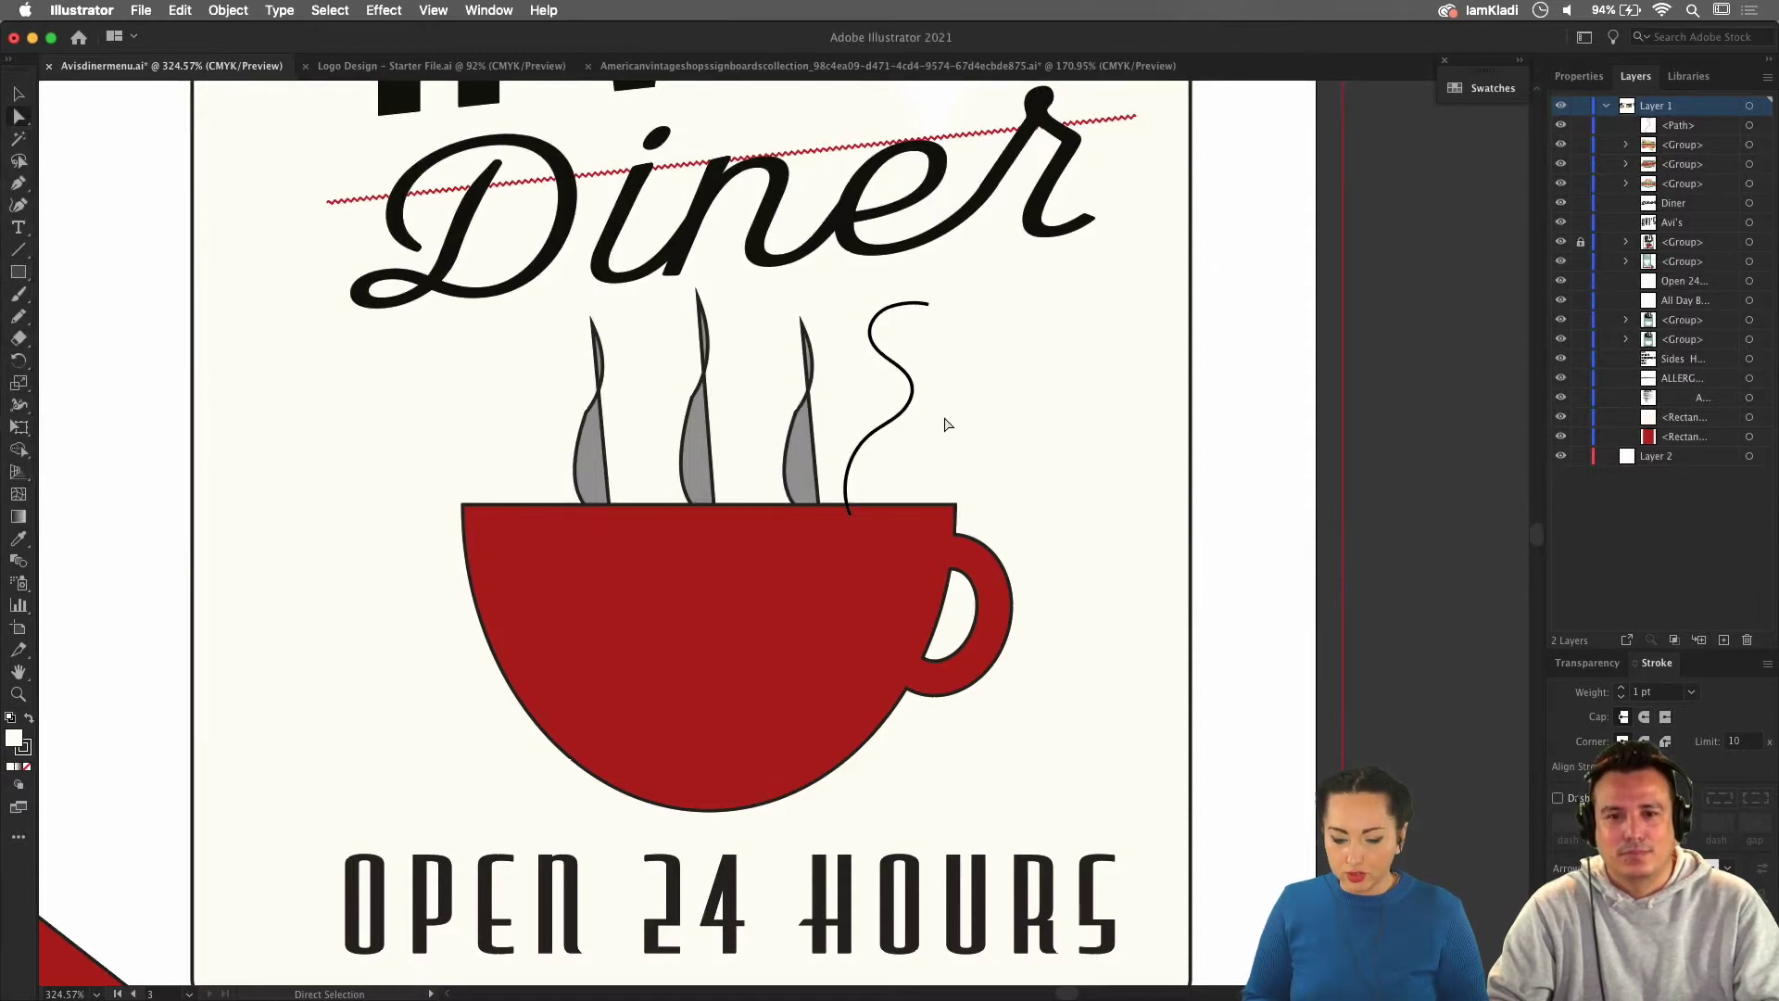
Widen the pencil steam line with the Width tool into a thick flowing stroke with pointed ends, adjusting the width at its middle bend.
left_click(875, 359)
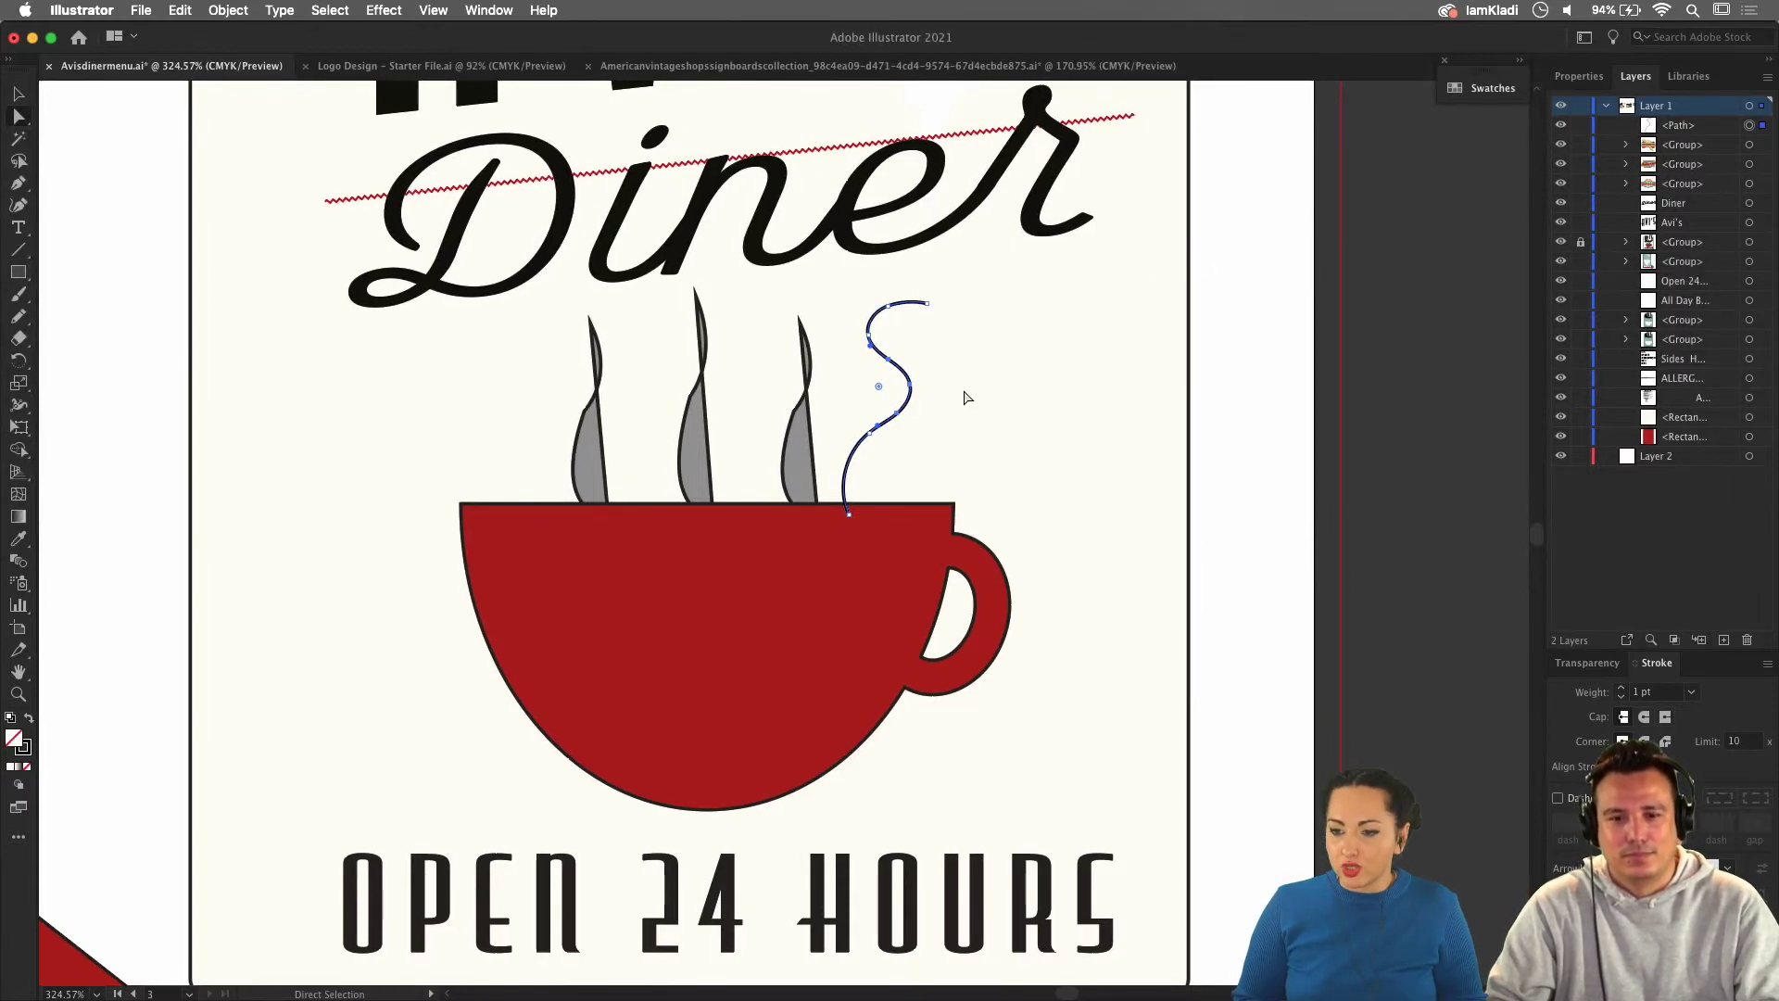
scroll(938, 444, "up", 3)
scroll(937, 445, "up", 2)
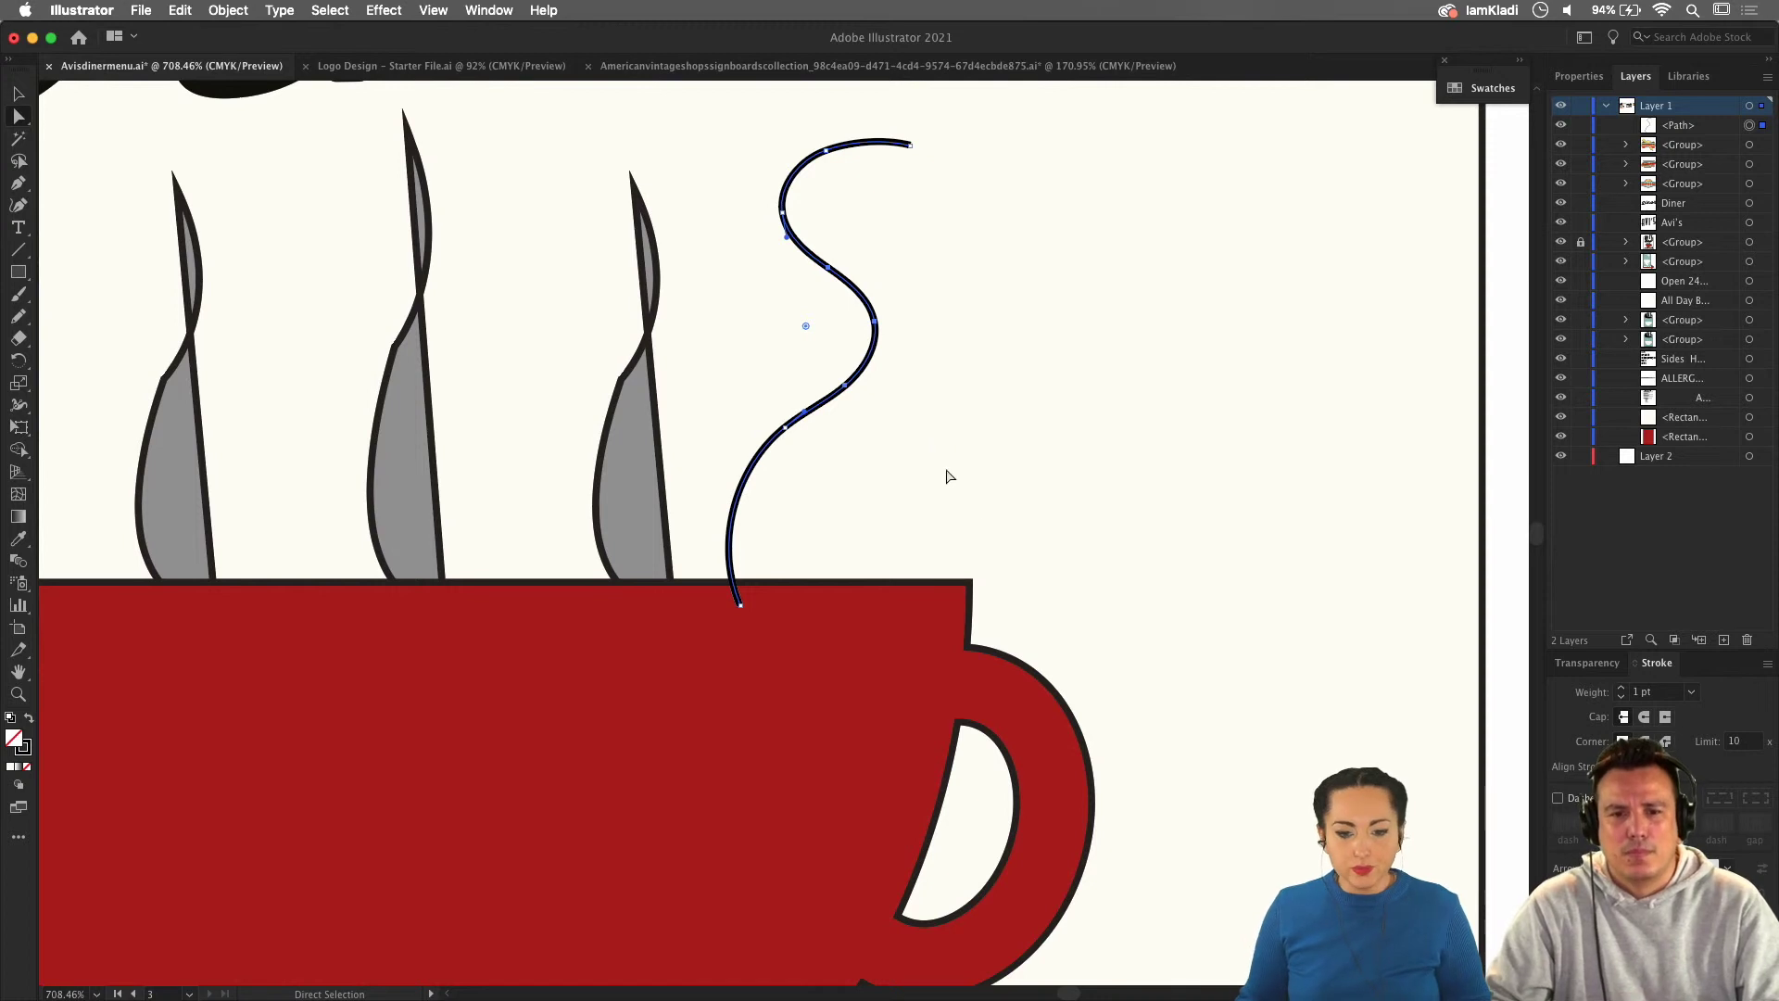
left_click(22, 408)
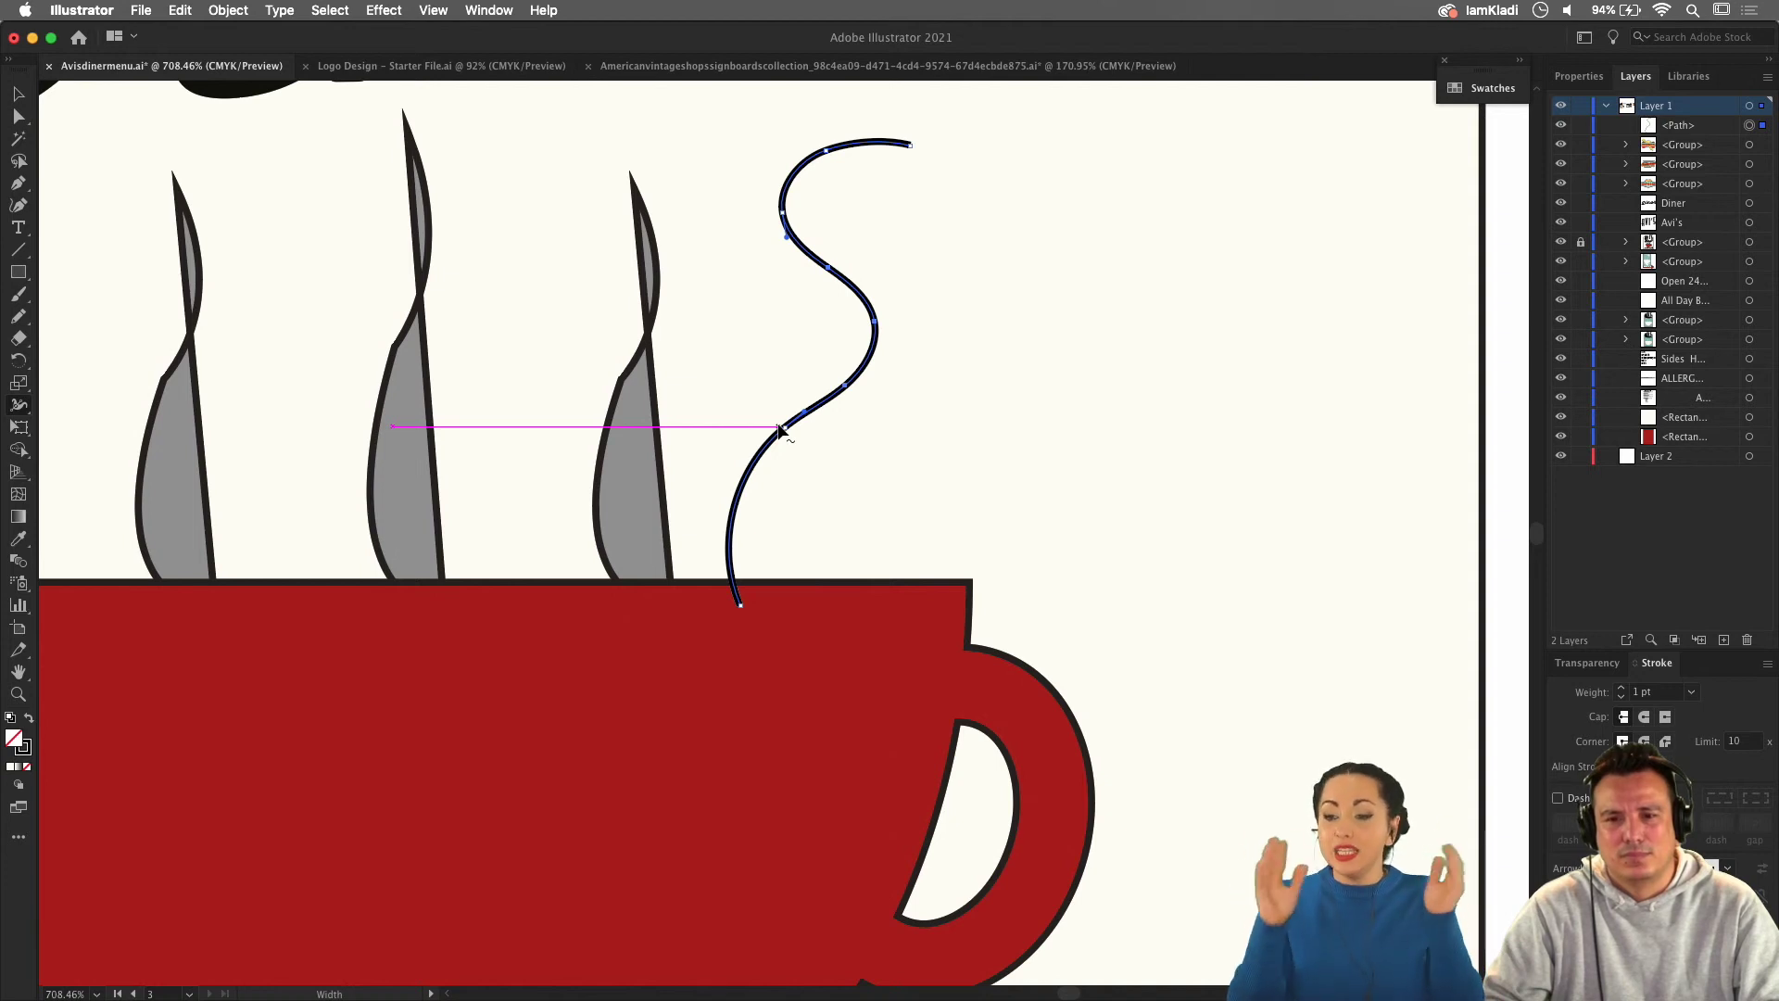
scroll(779, 428, "up", 5)
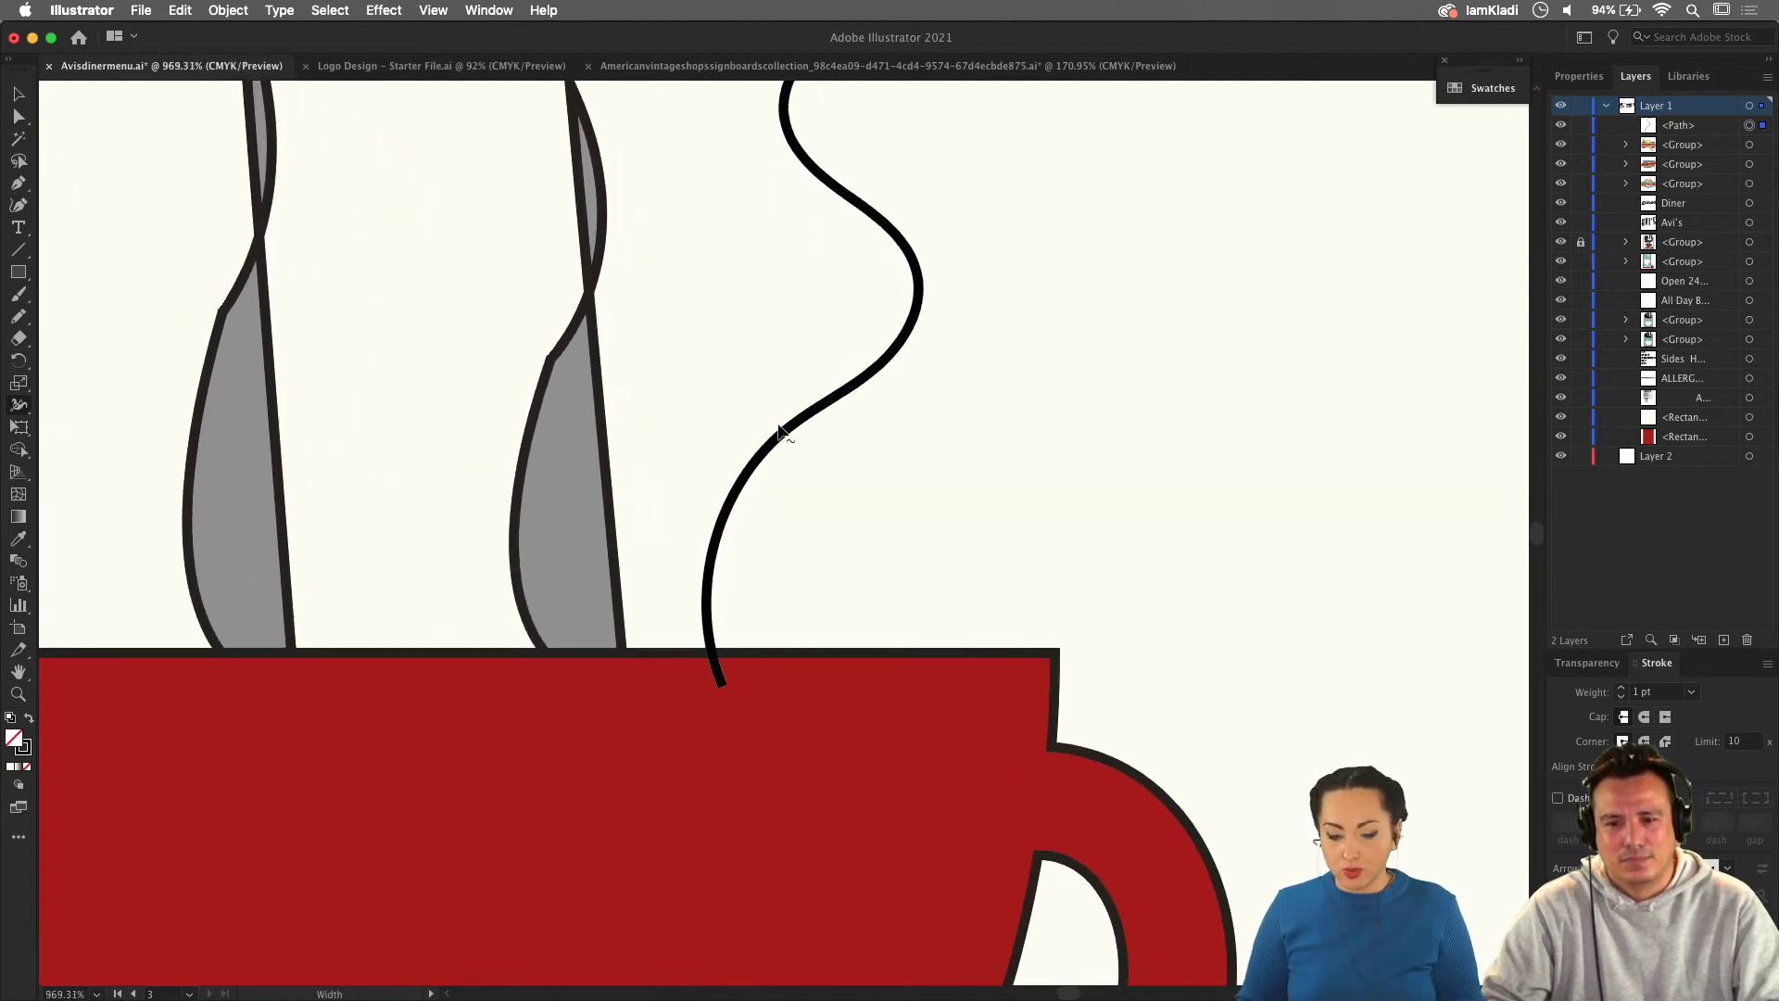
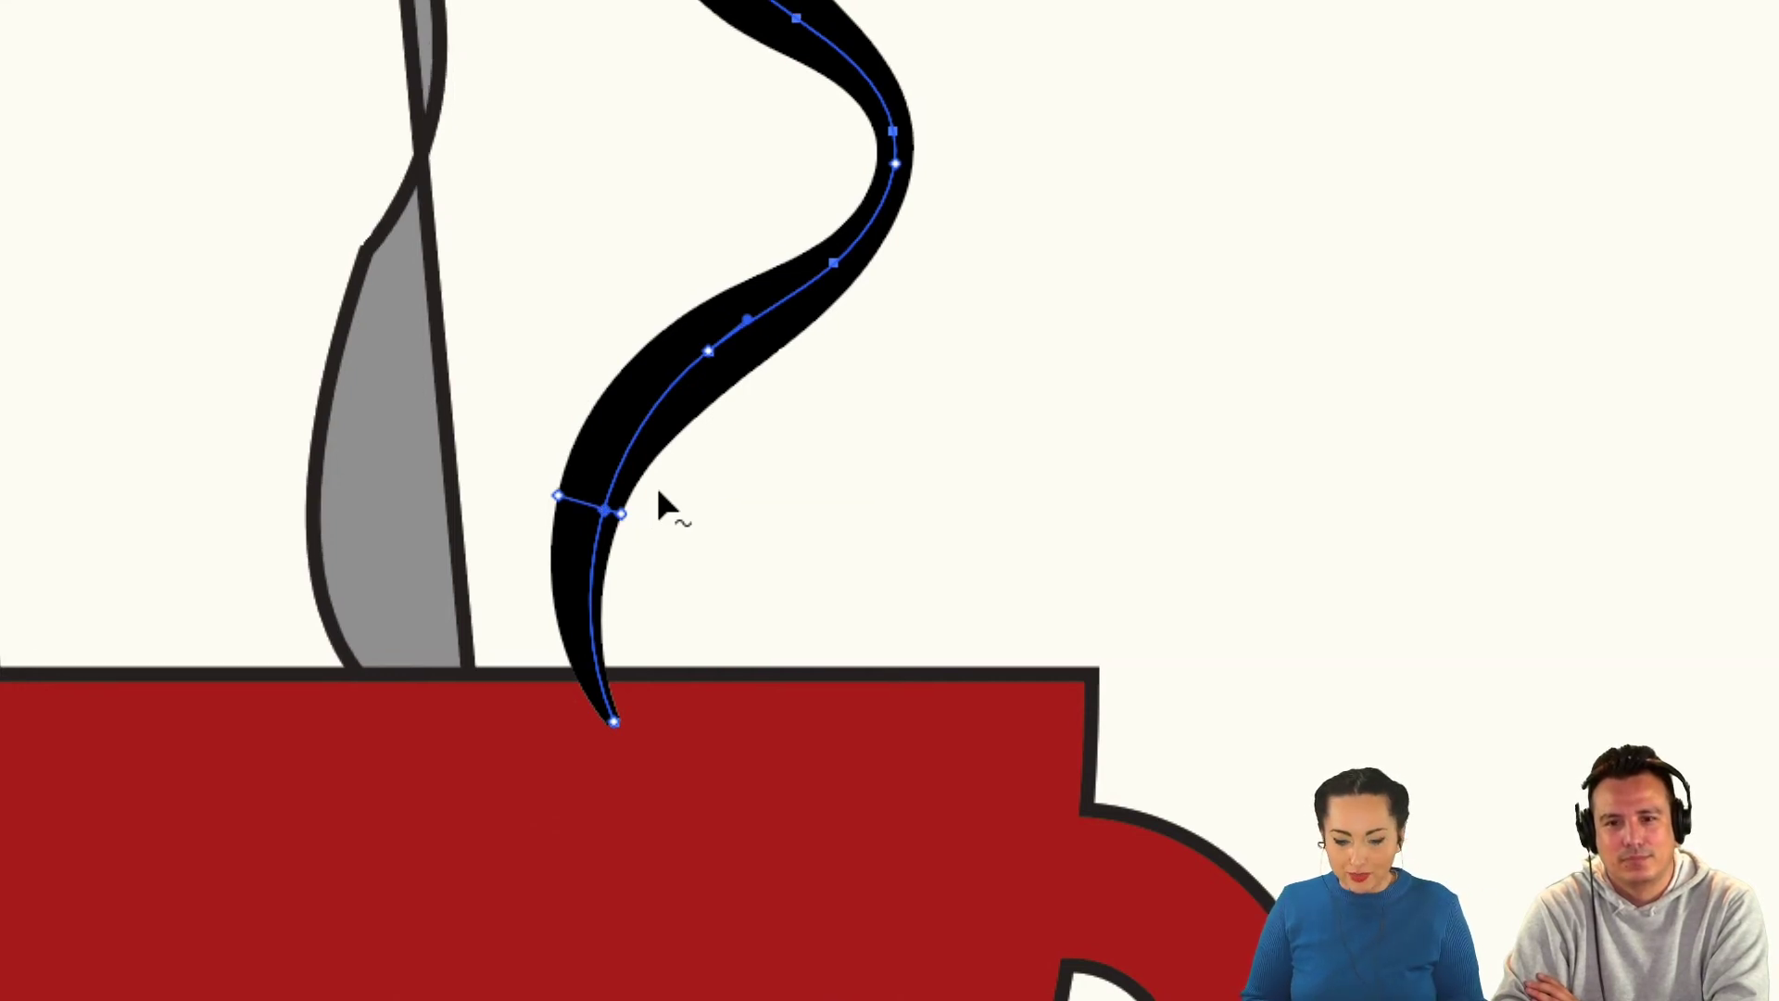
scroll(664, 504, "up", 5)
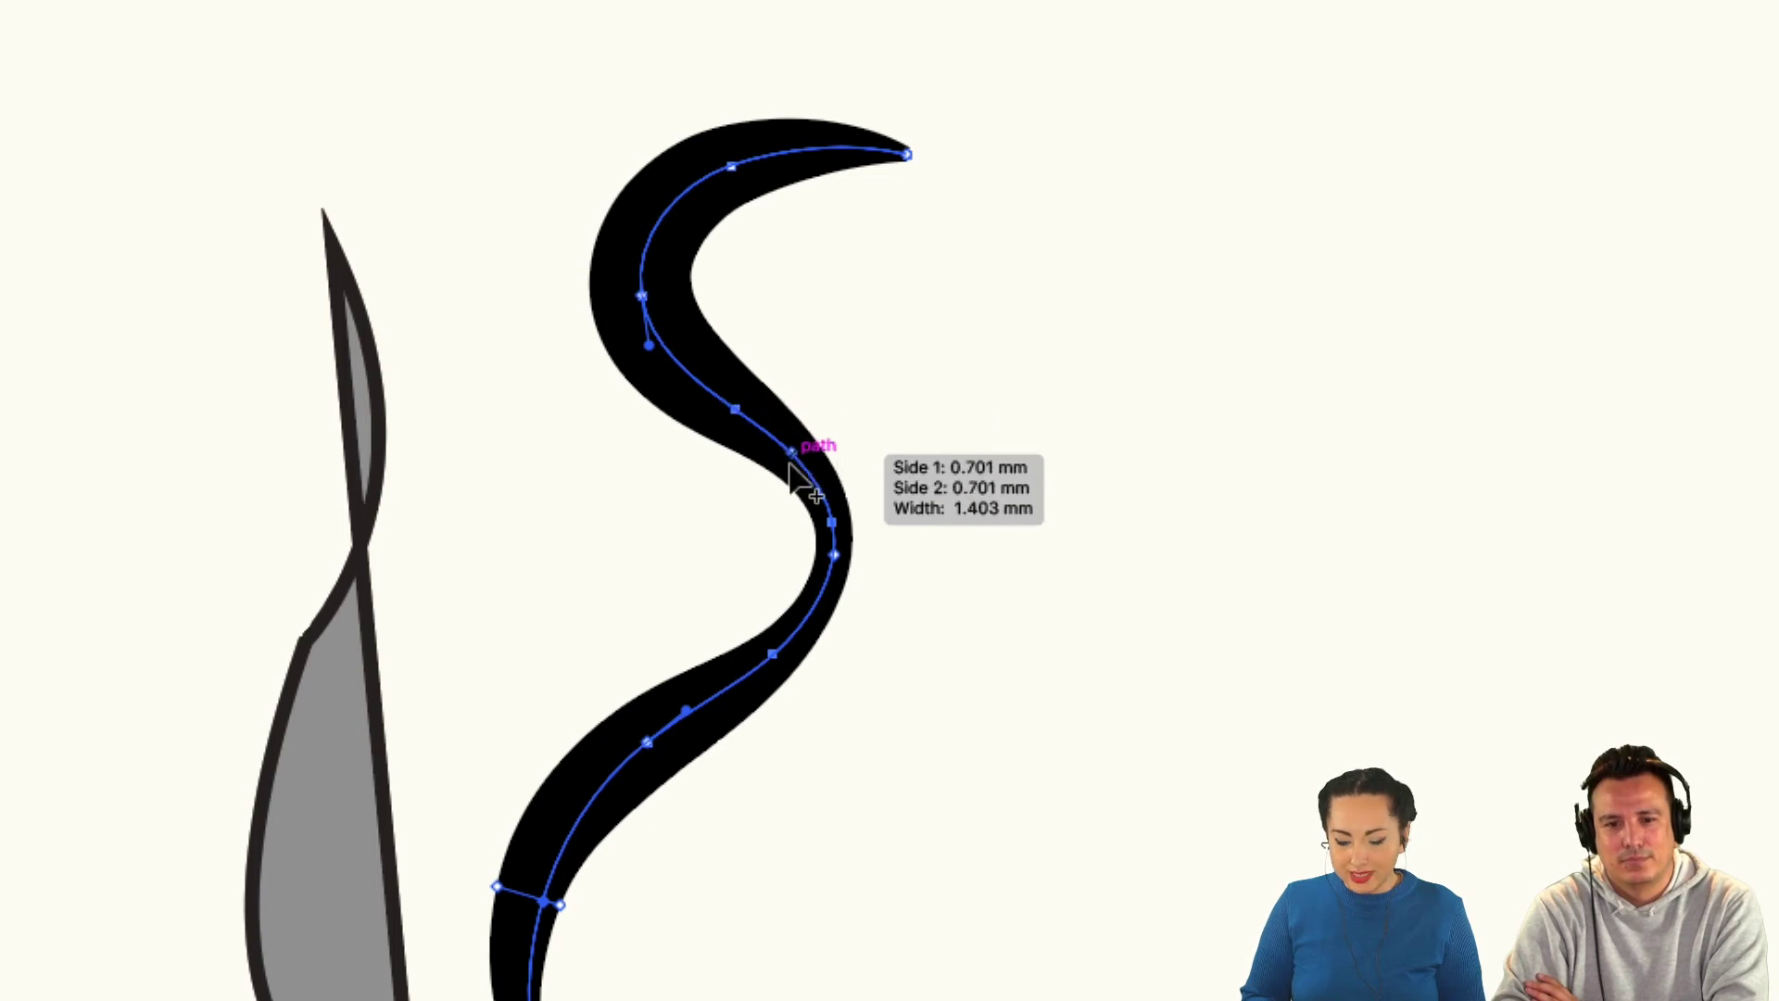
left_click_drag(832, 557, 781, 555)
scroll(921, 721, "down", 6)
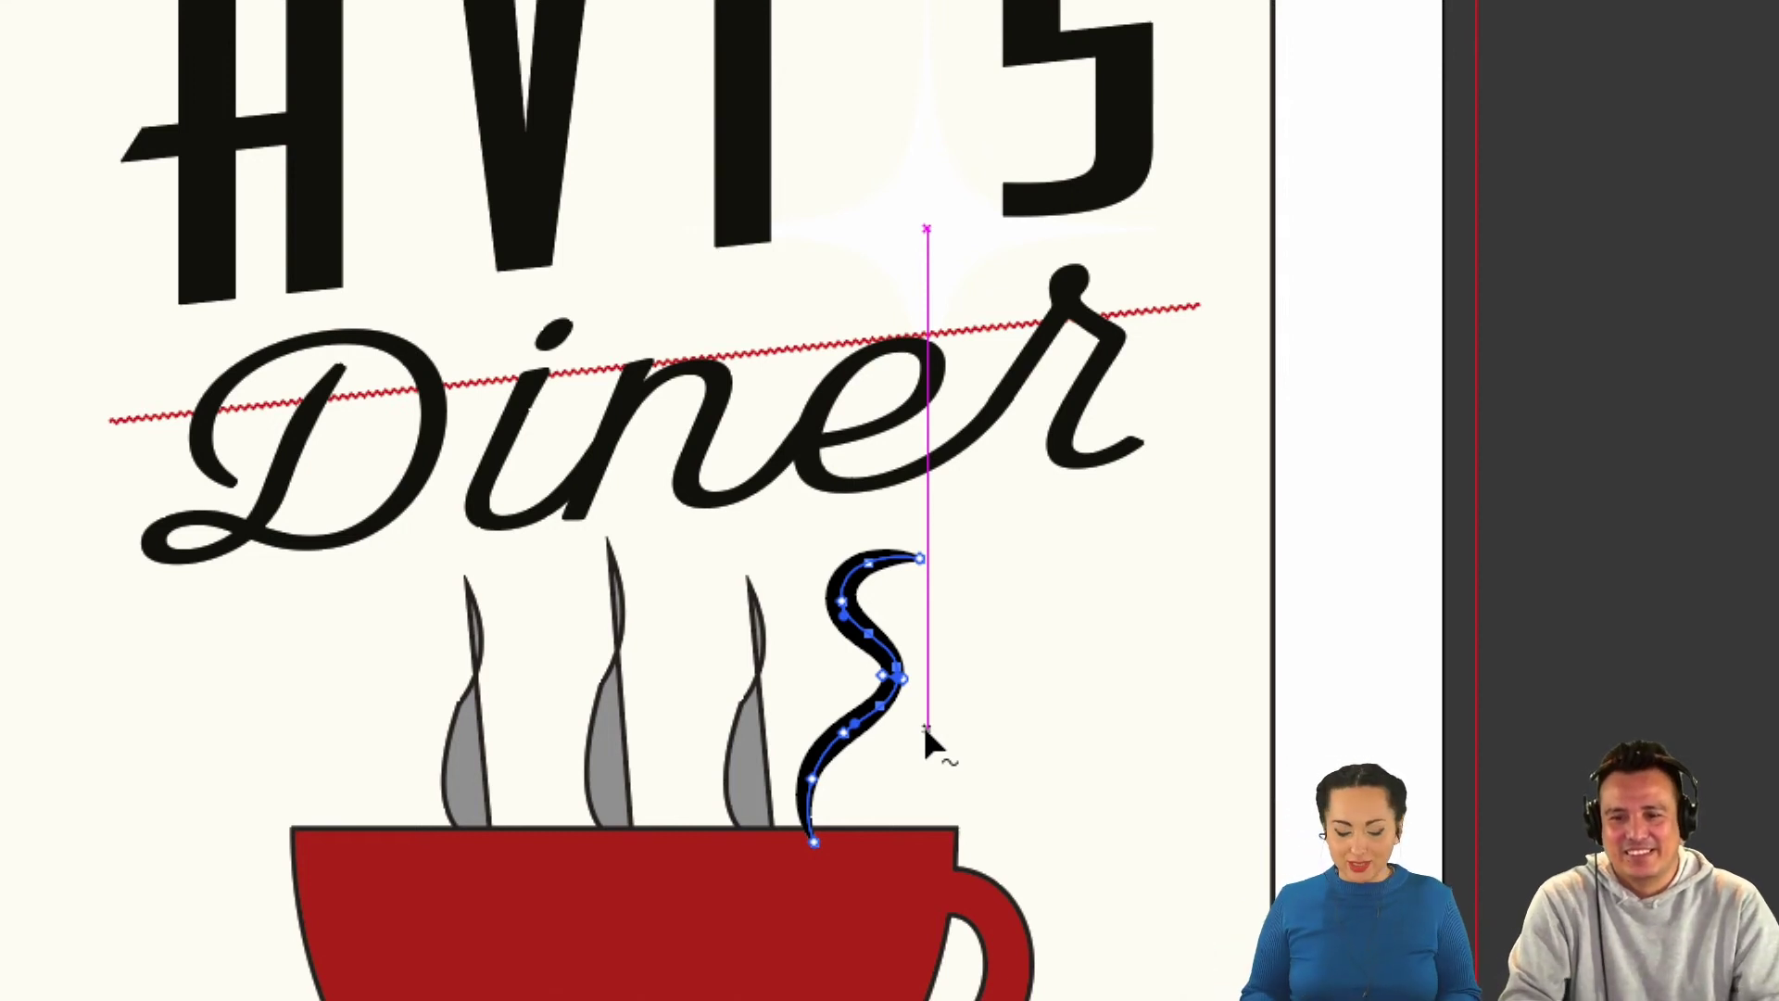
Rotate the thickened steam line slightly counterclockwise and move it over the rightmost gray steam shape.
key("v")
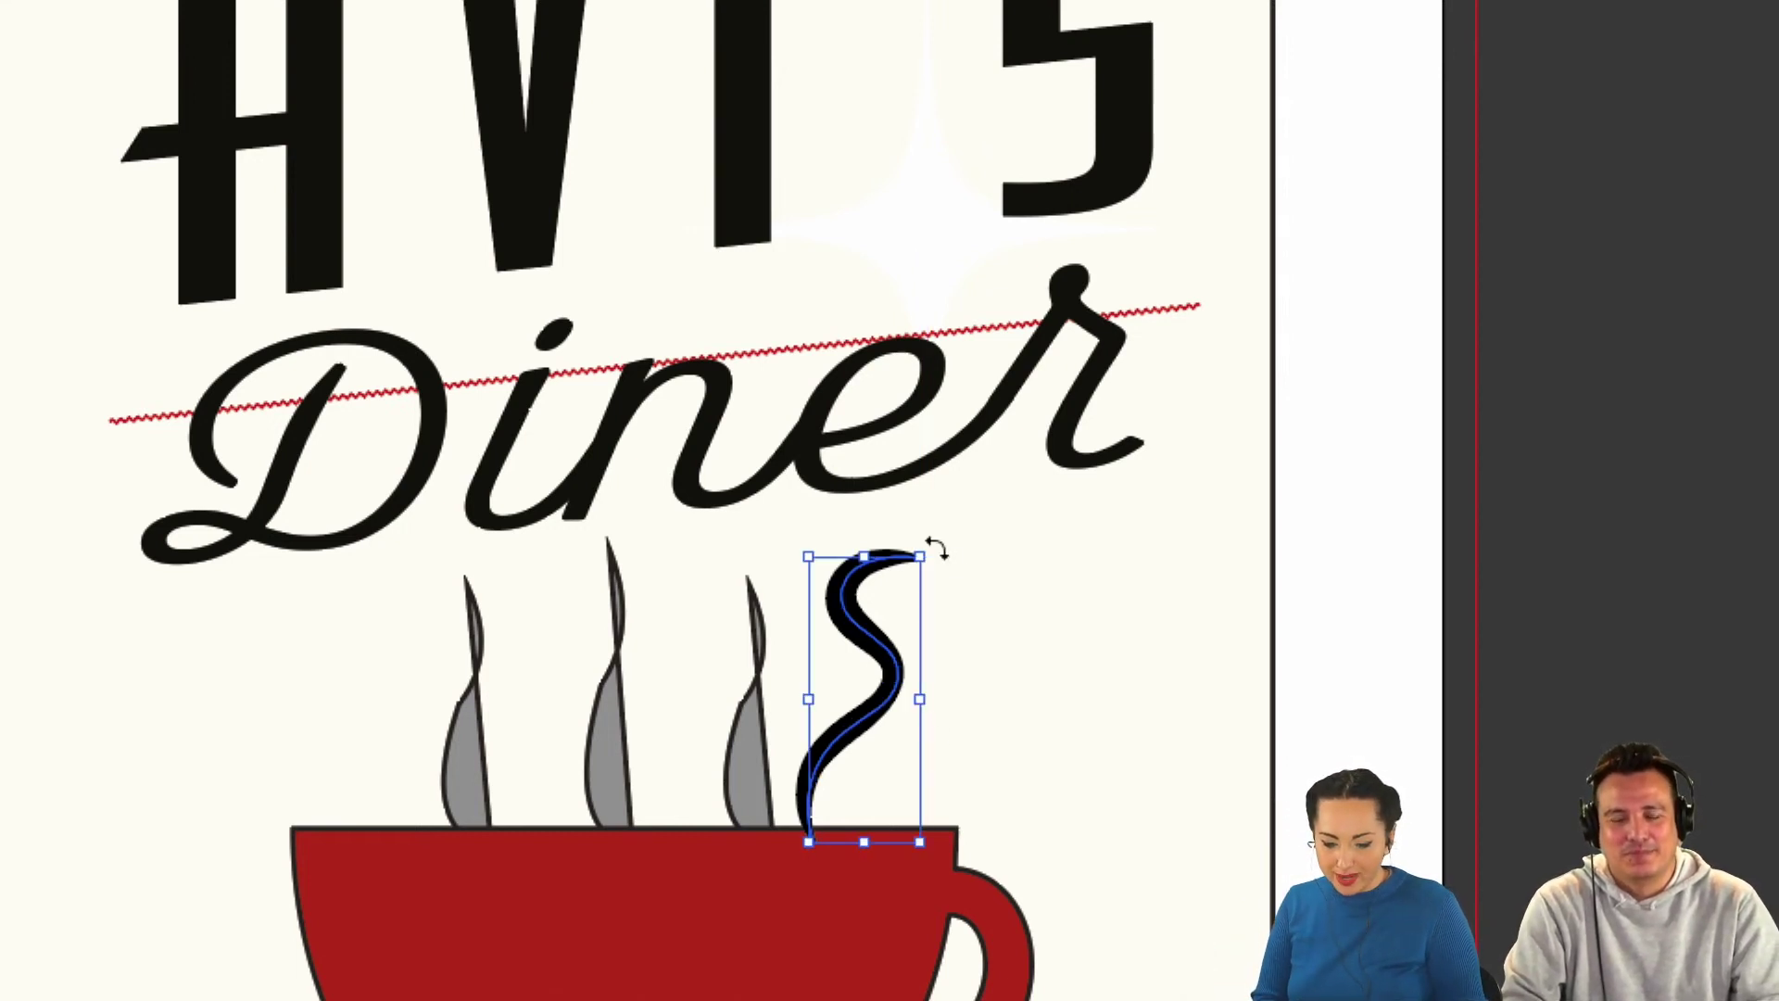
left_click_drag(936, 548, 898, 543)
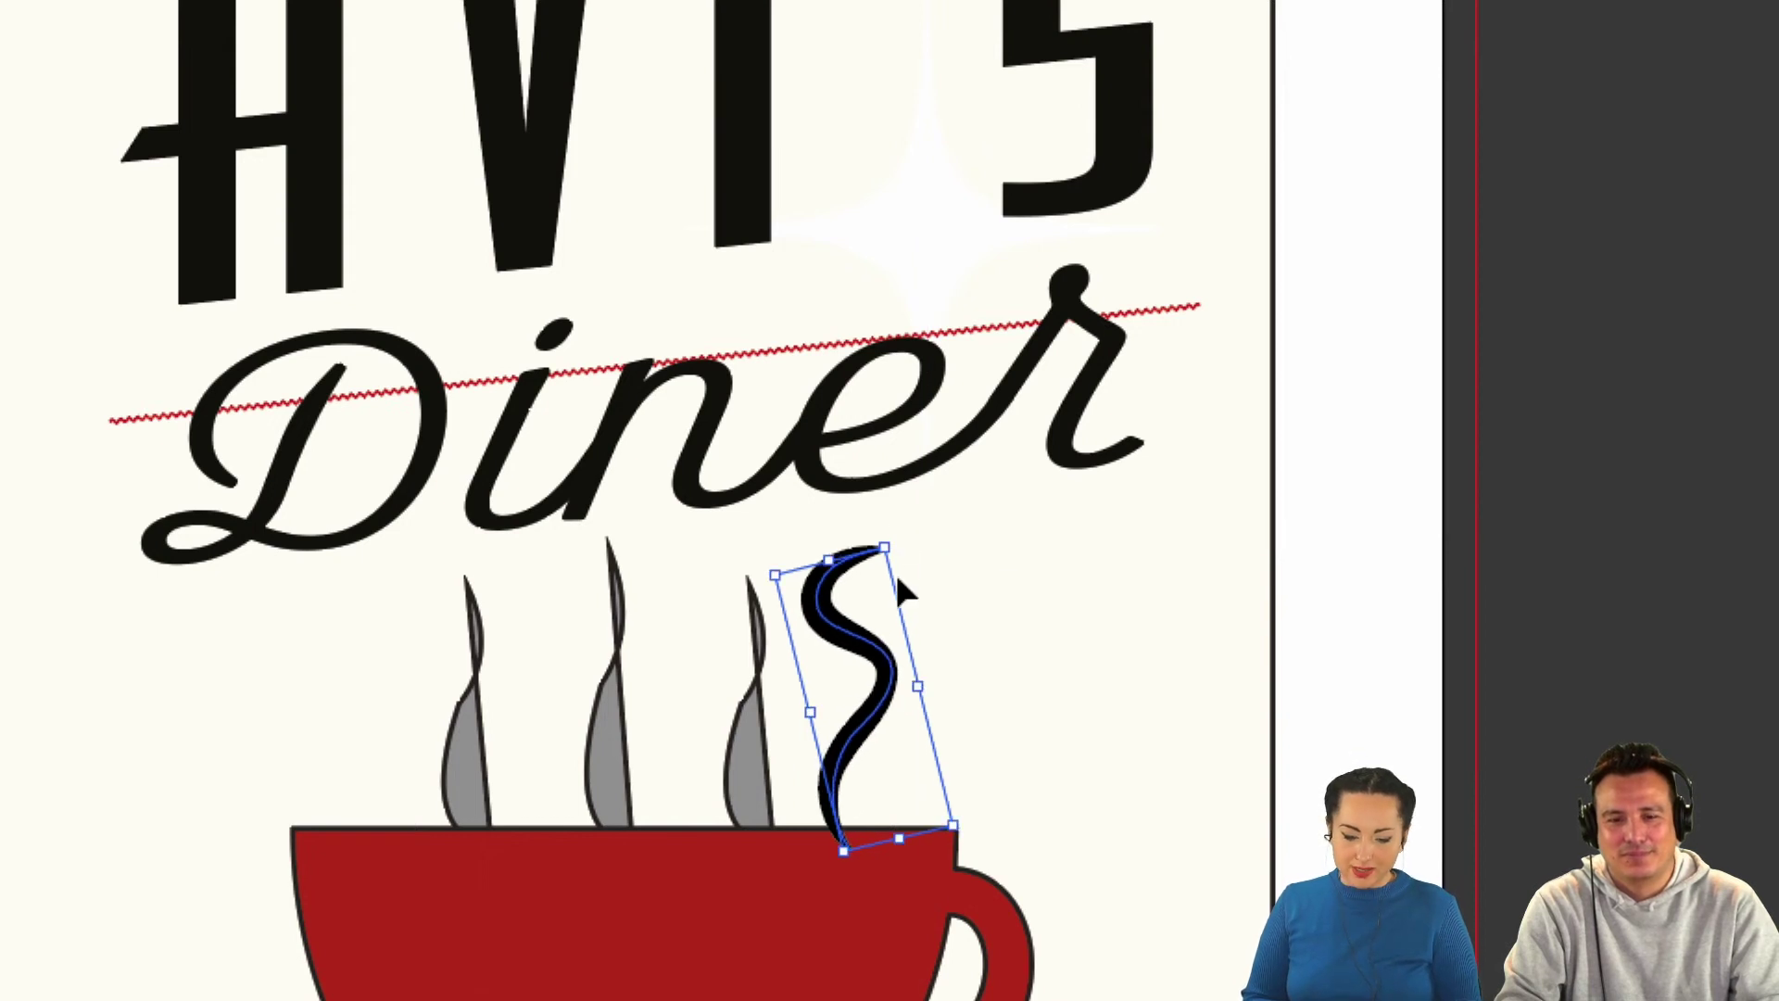
left_click(731, 753)
scroll(730, 753, "down", 3, "alt")
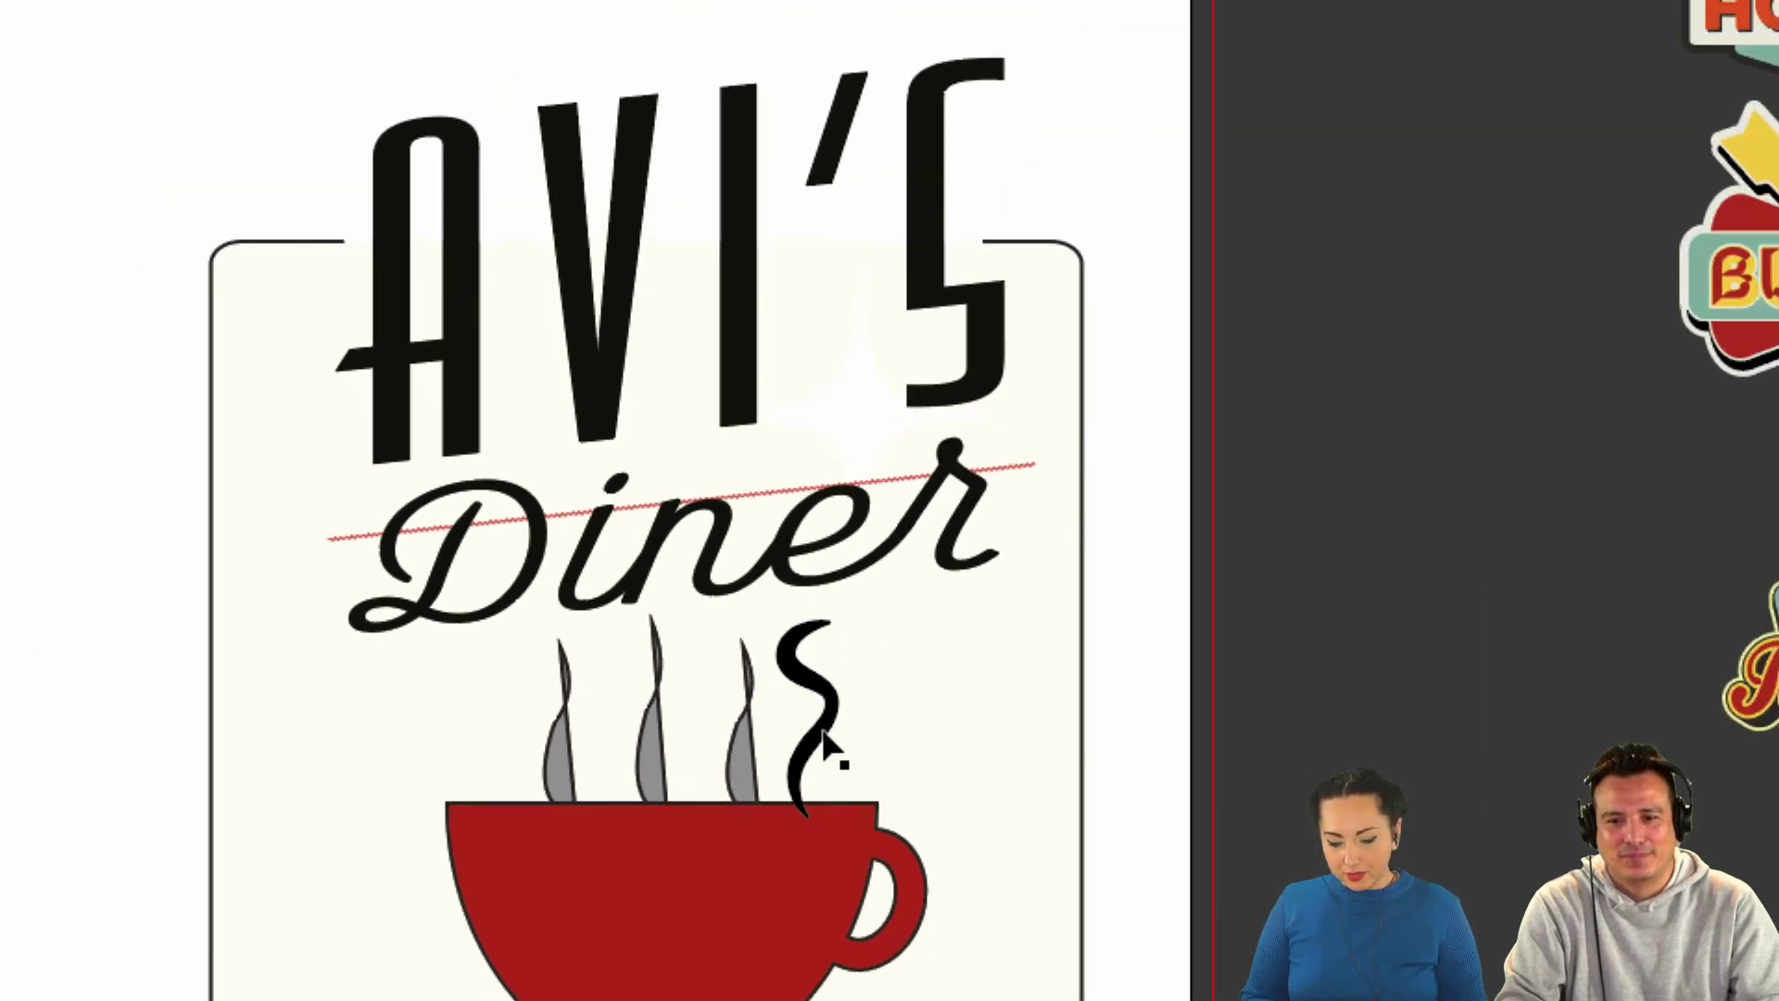
left_click_drag(827, 741, 762, 752)
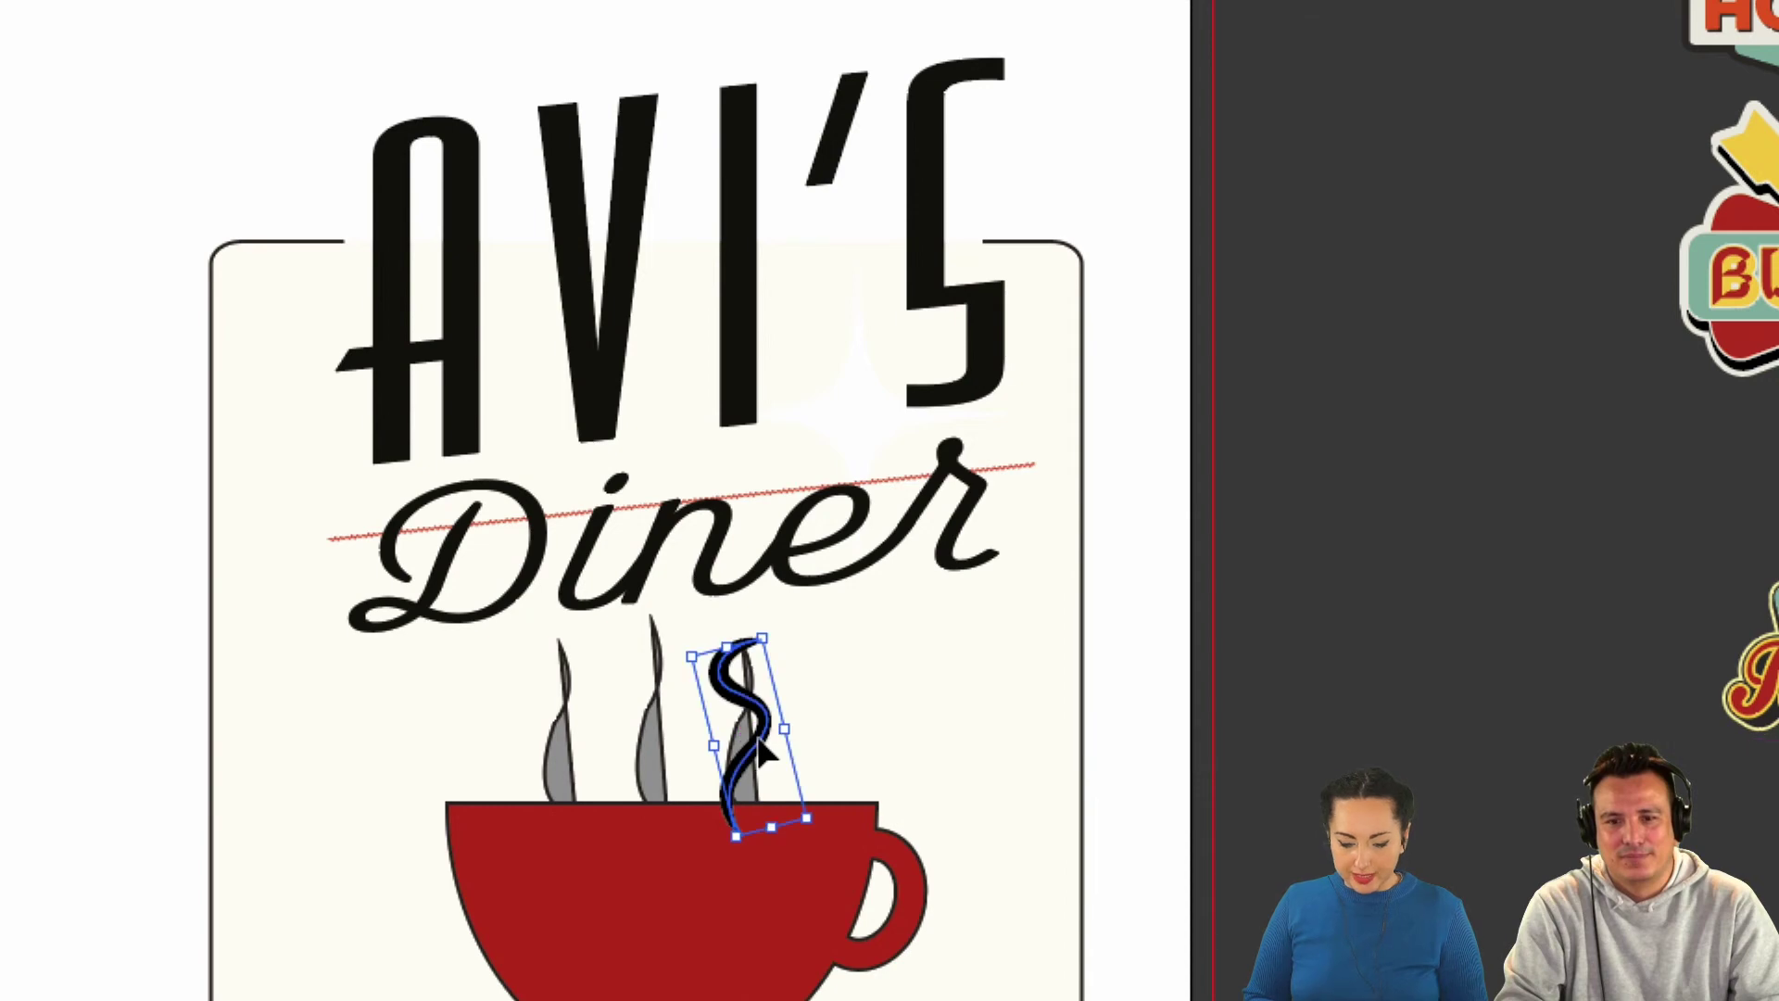
Try drawing a middle steam line with the Pencil tool, styled with the first line's tapered stroke, and undo it.
scroll(760, 746, "down", 5, "alt")
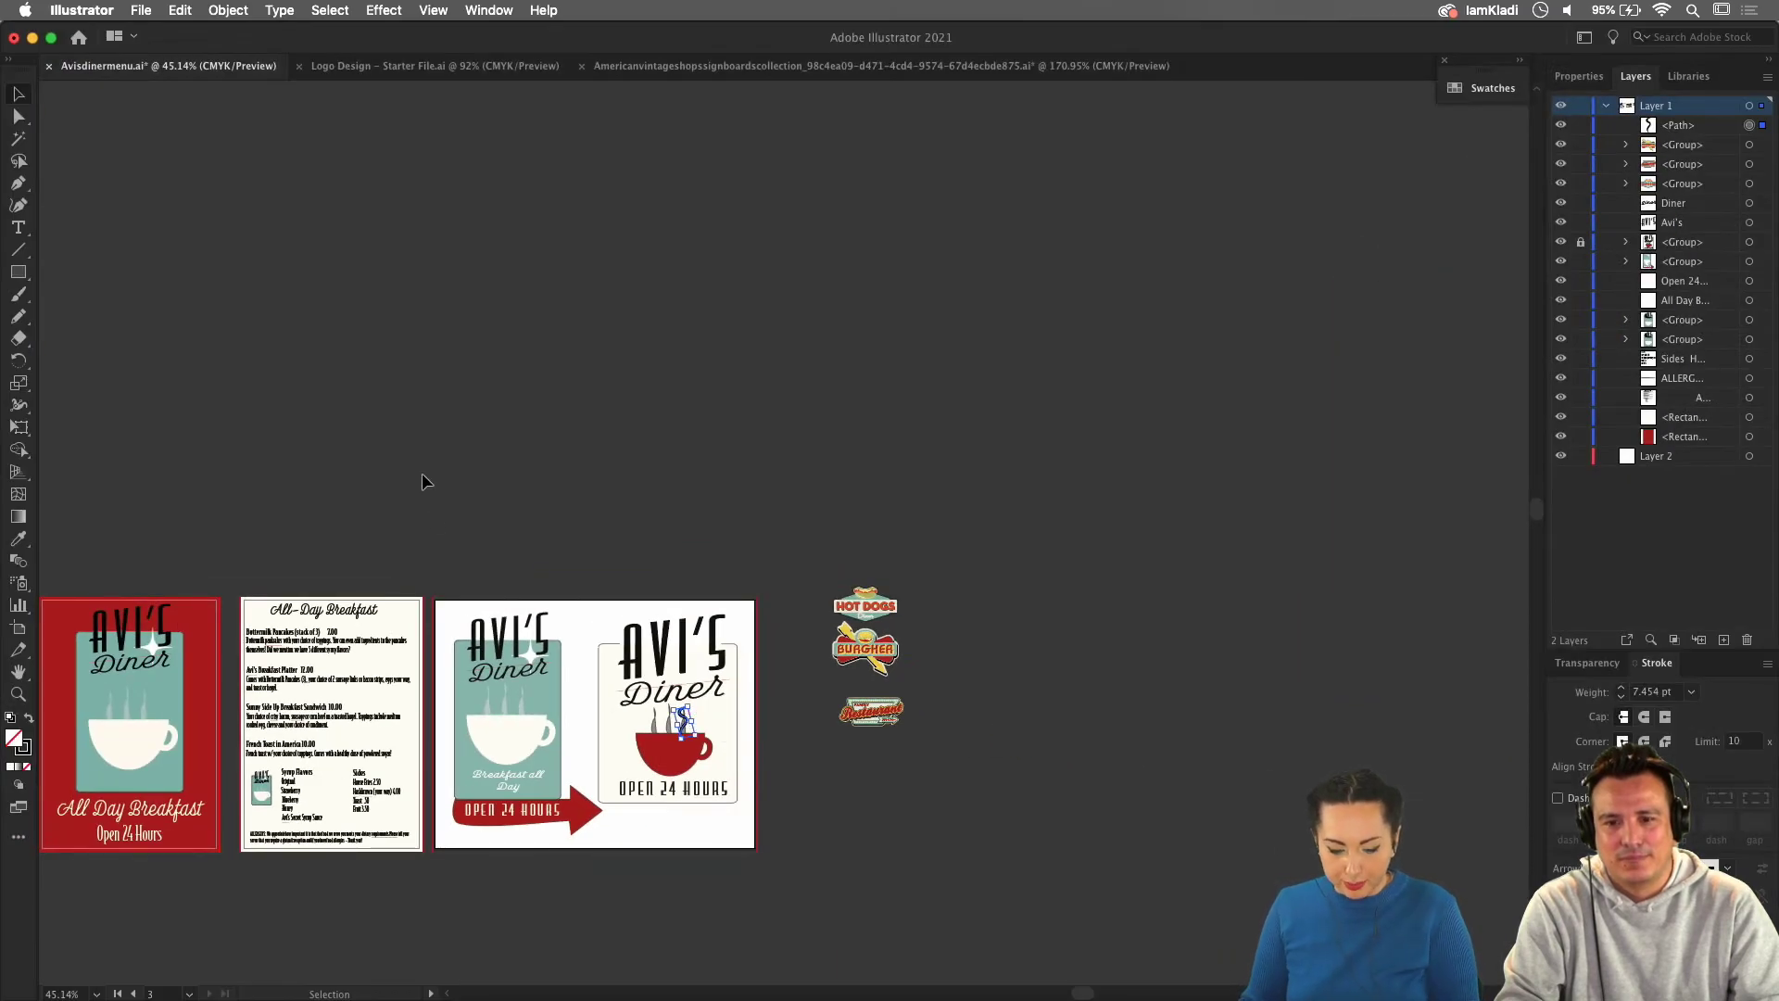
scroll(697, 701, "up", 5, "alt")
scroll(697, 701, "up", 3, "alt")
key("n")
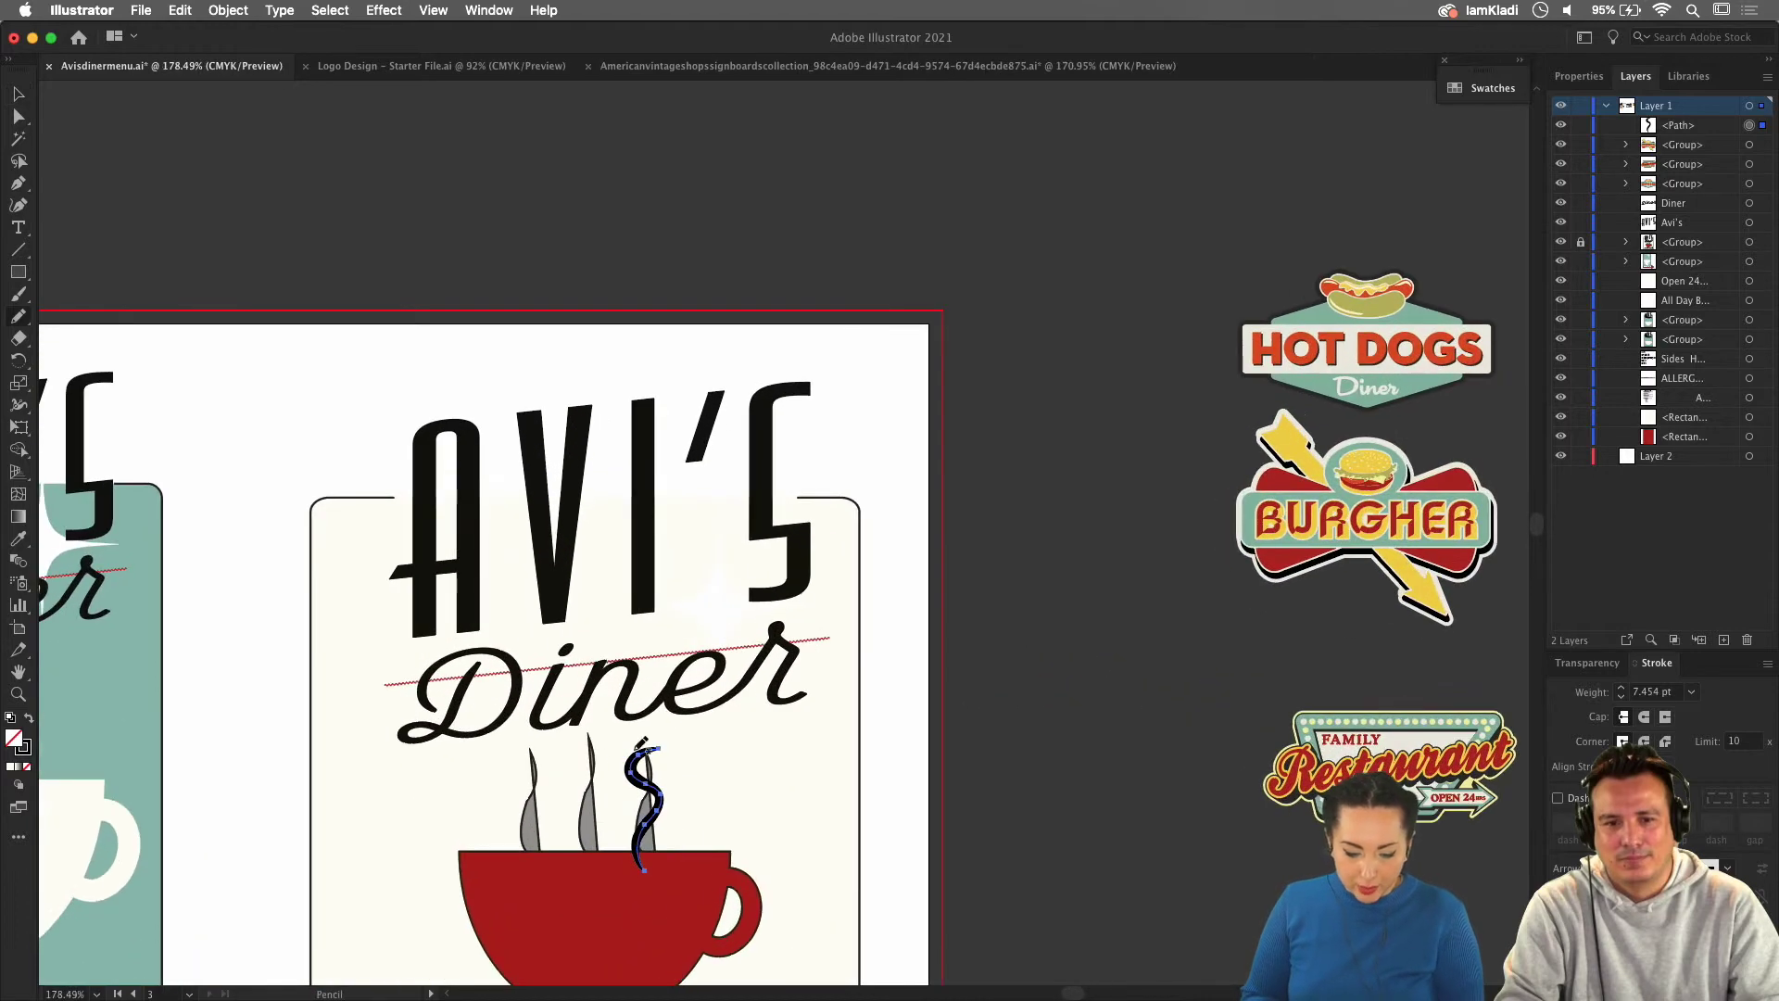
left_click_drag(610, 746, 557, 889)
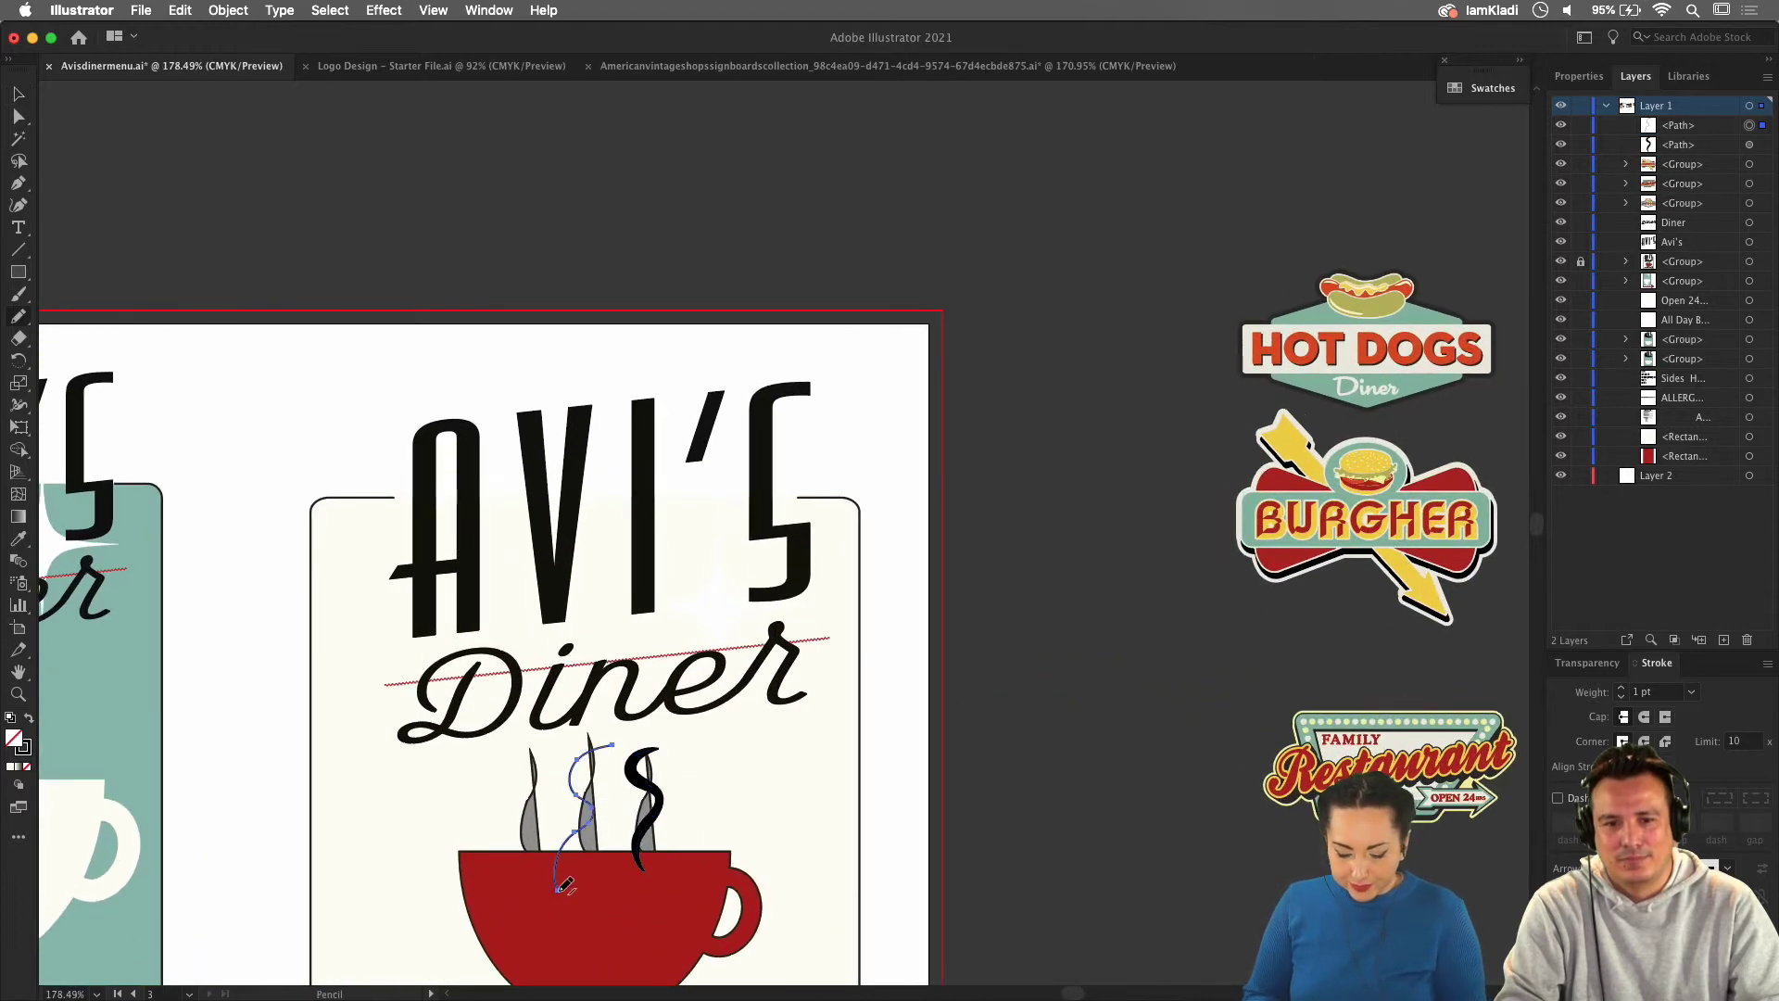
key("i")
left_click(658, 799)
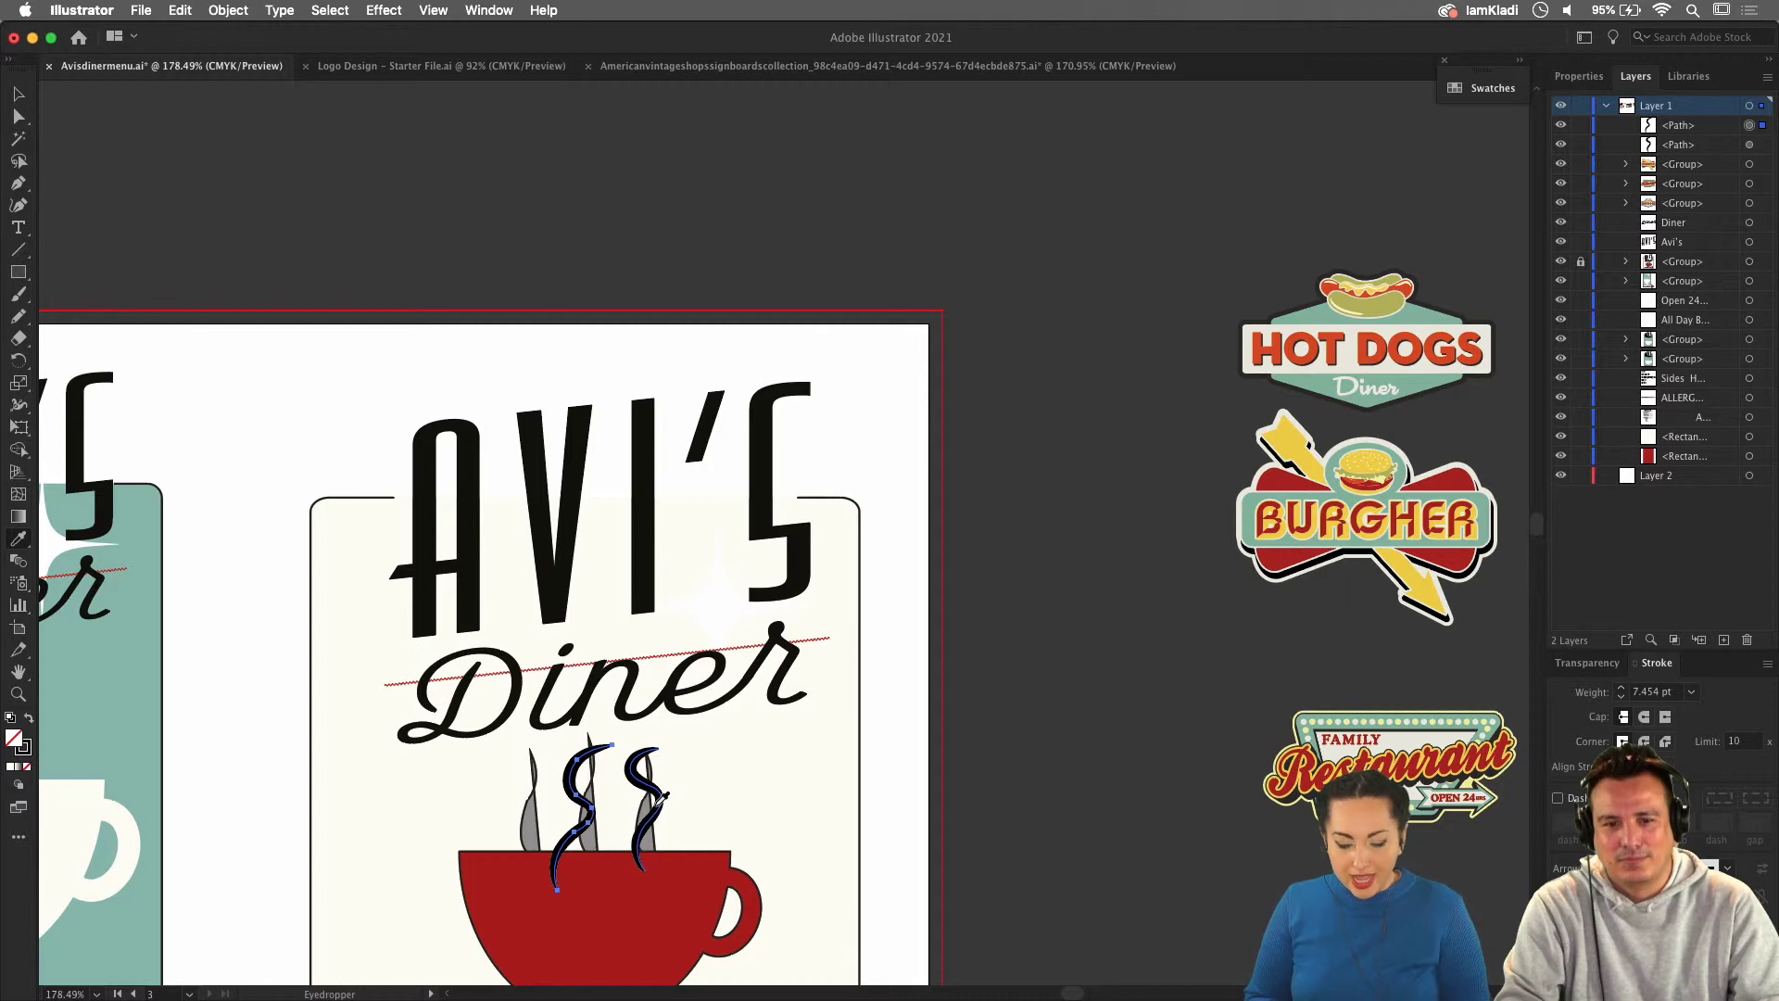
left_click(602, 807)
scroll(606, 803, "up", 5, "alt")
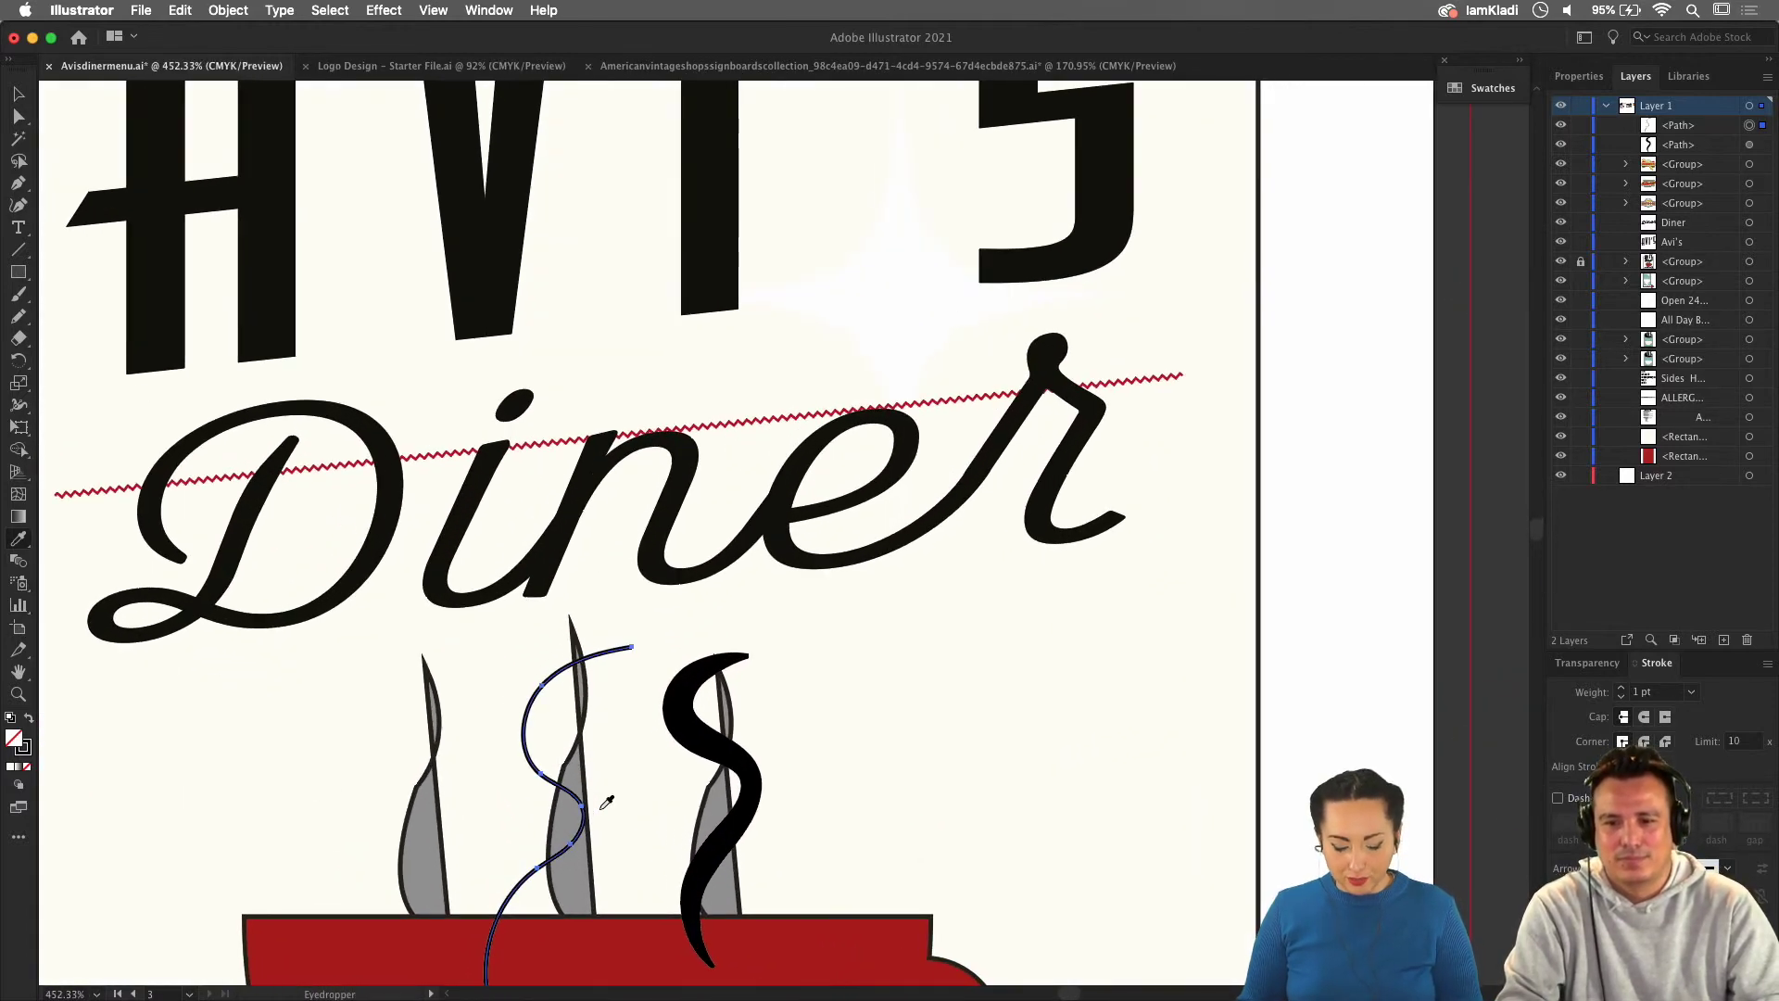
key("super+z")
key("super+z")
key("super+z")
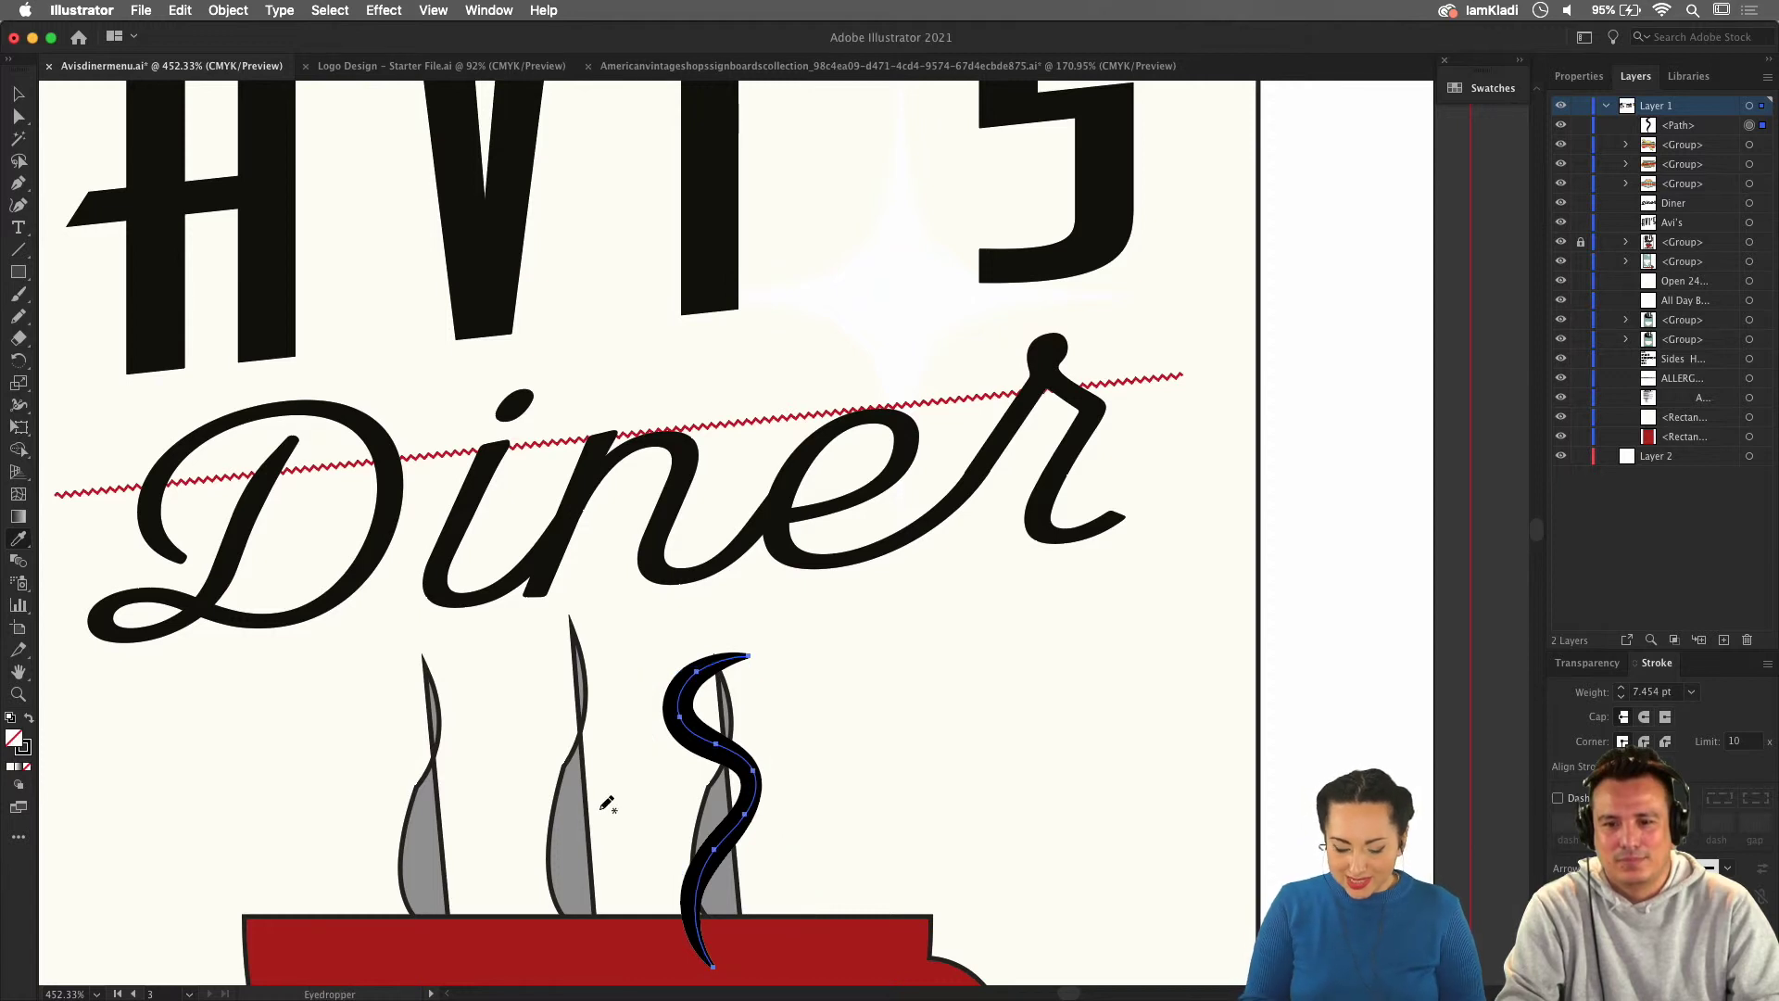
Draw a wavy Pencil line over the middle gray steam shape and copy the first line's thick tapered stroke onto it with the Eyedropper.
key("n")
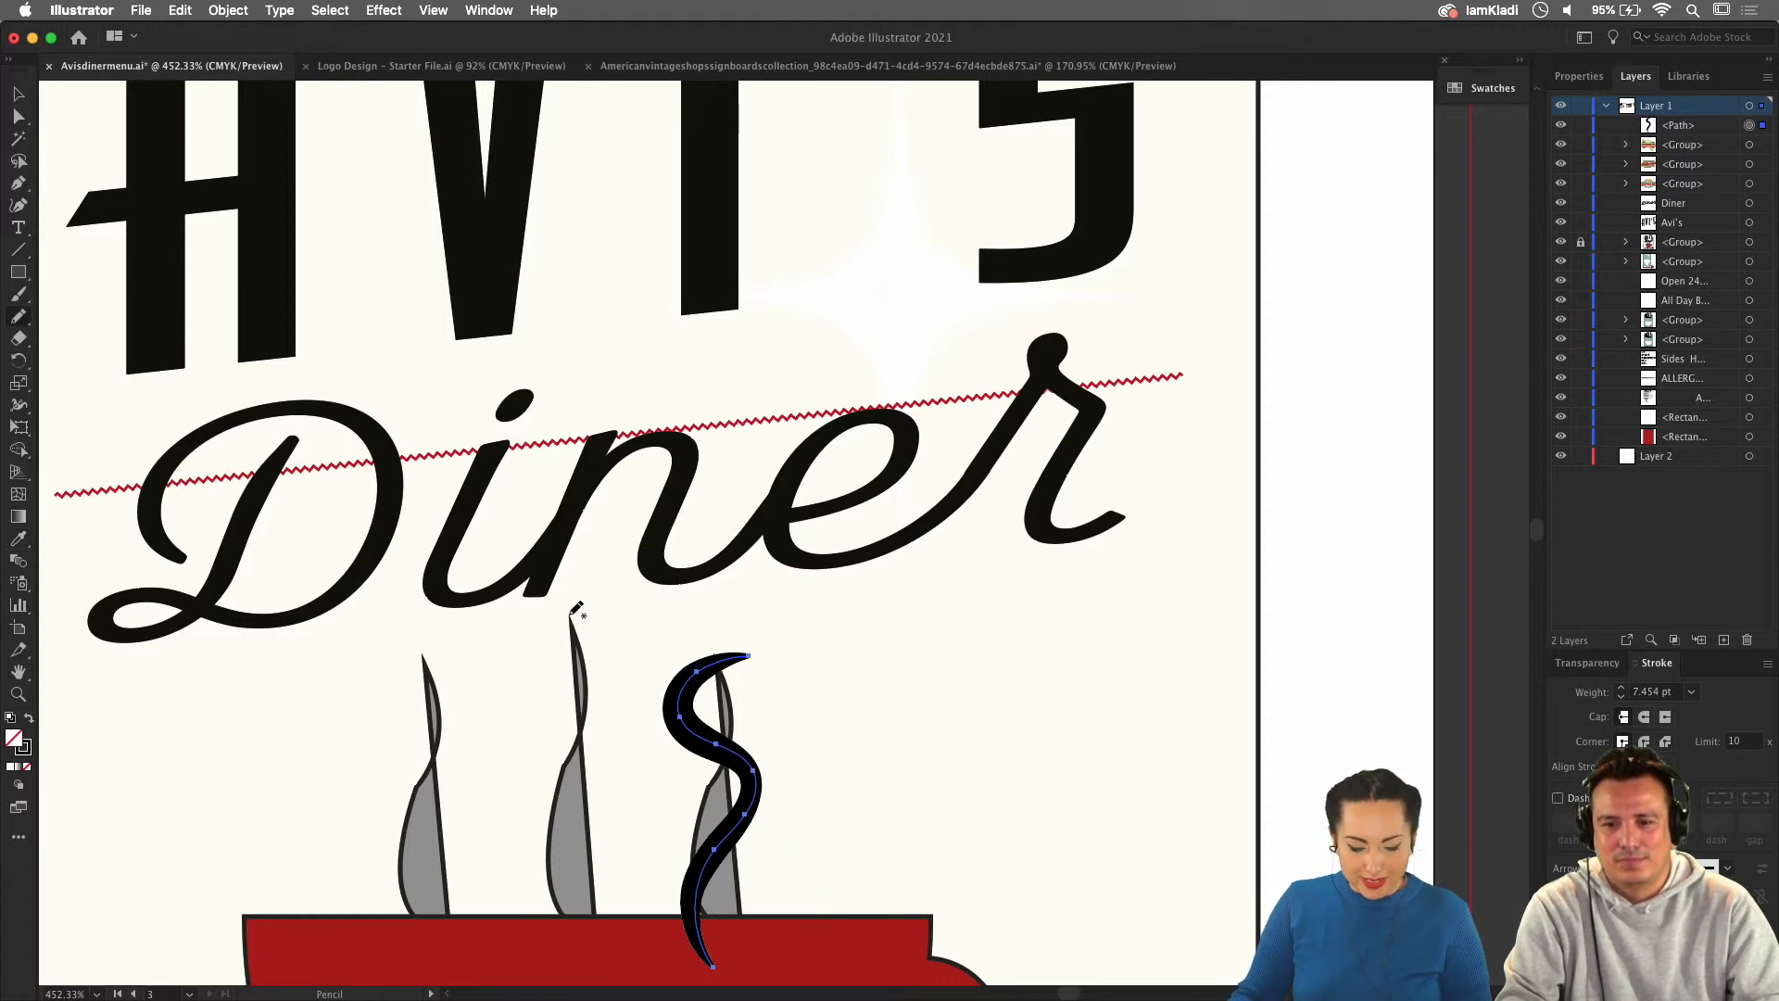
mouse_move(616, 639)
left_mouse_down()
mouse_move(575, 647)
mouse_move(550, 680)
mouse_move(623, 760)
mouse_move(540, 830)
mouse_move(538, 963)
left_mouse_up()
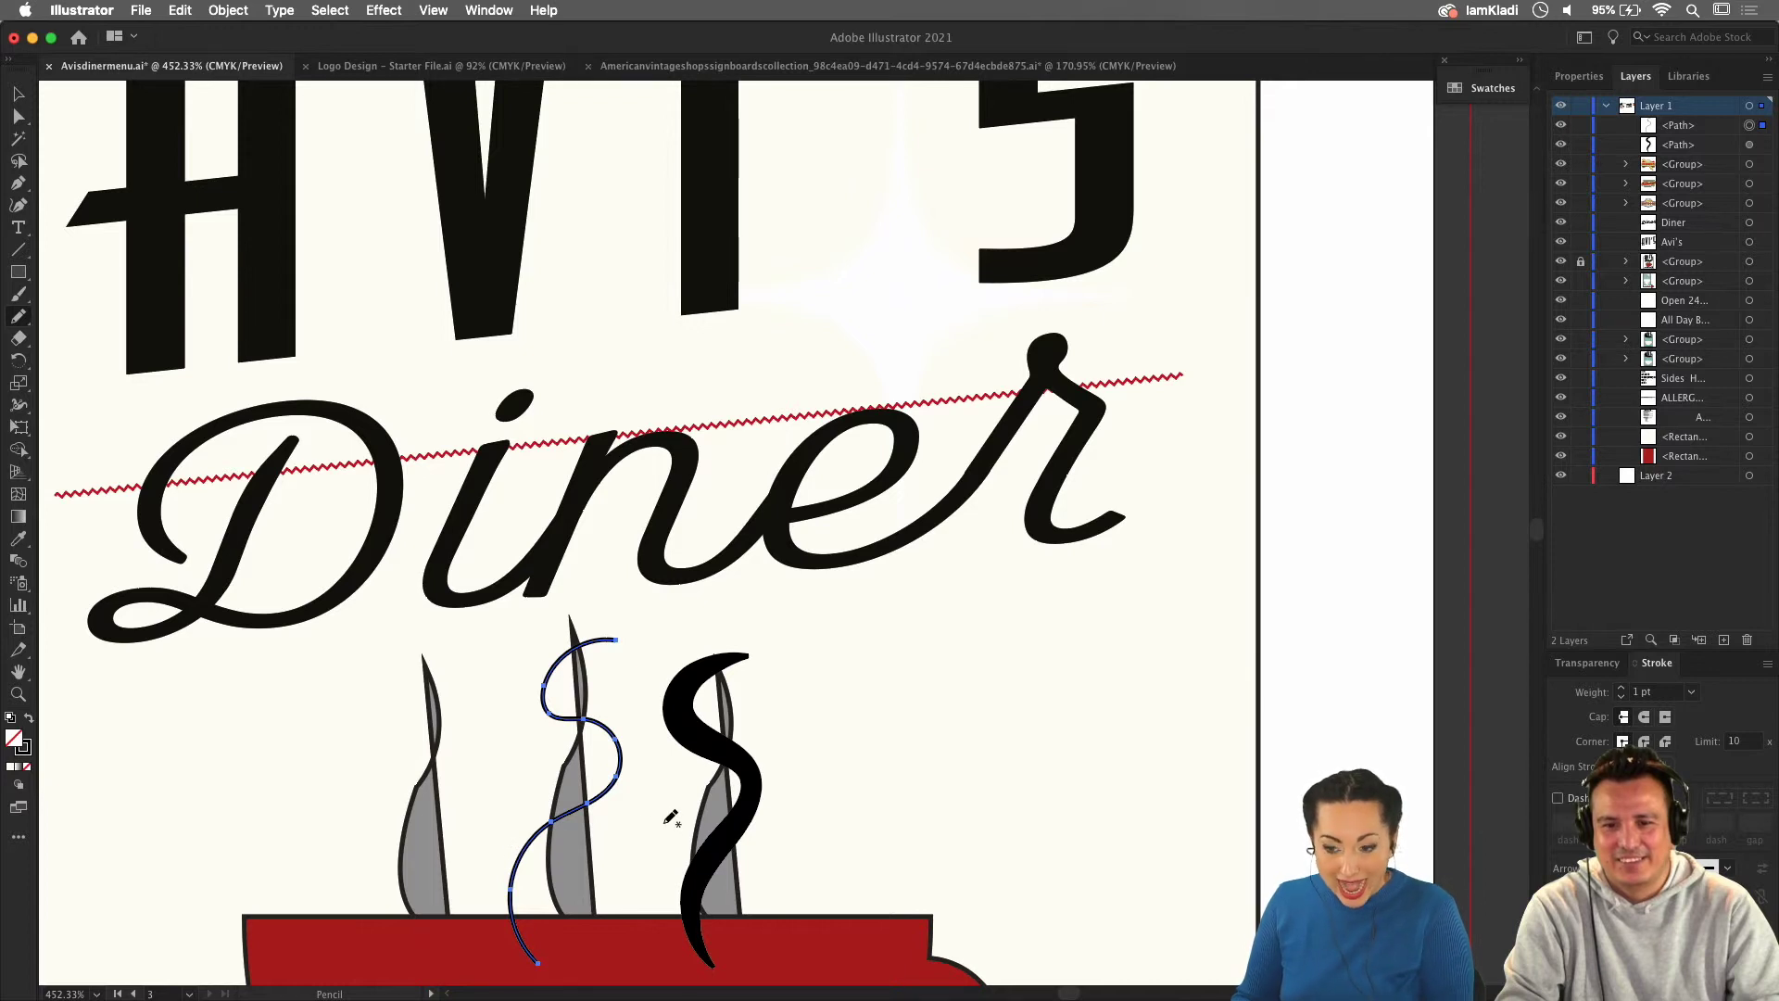
key("i")
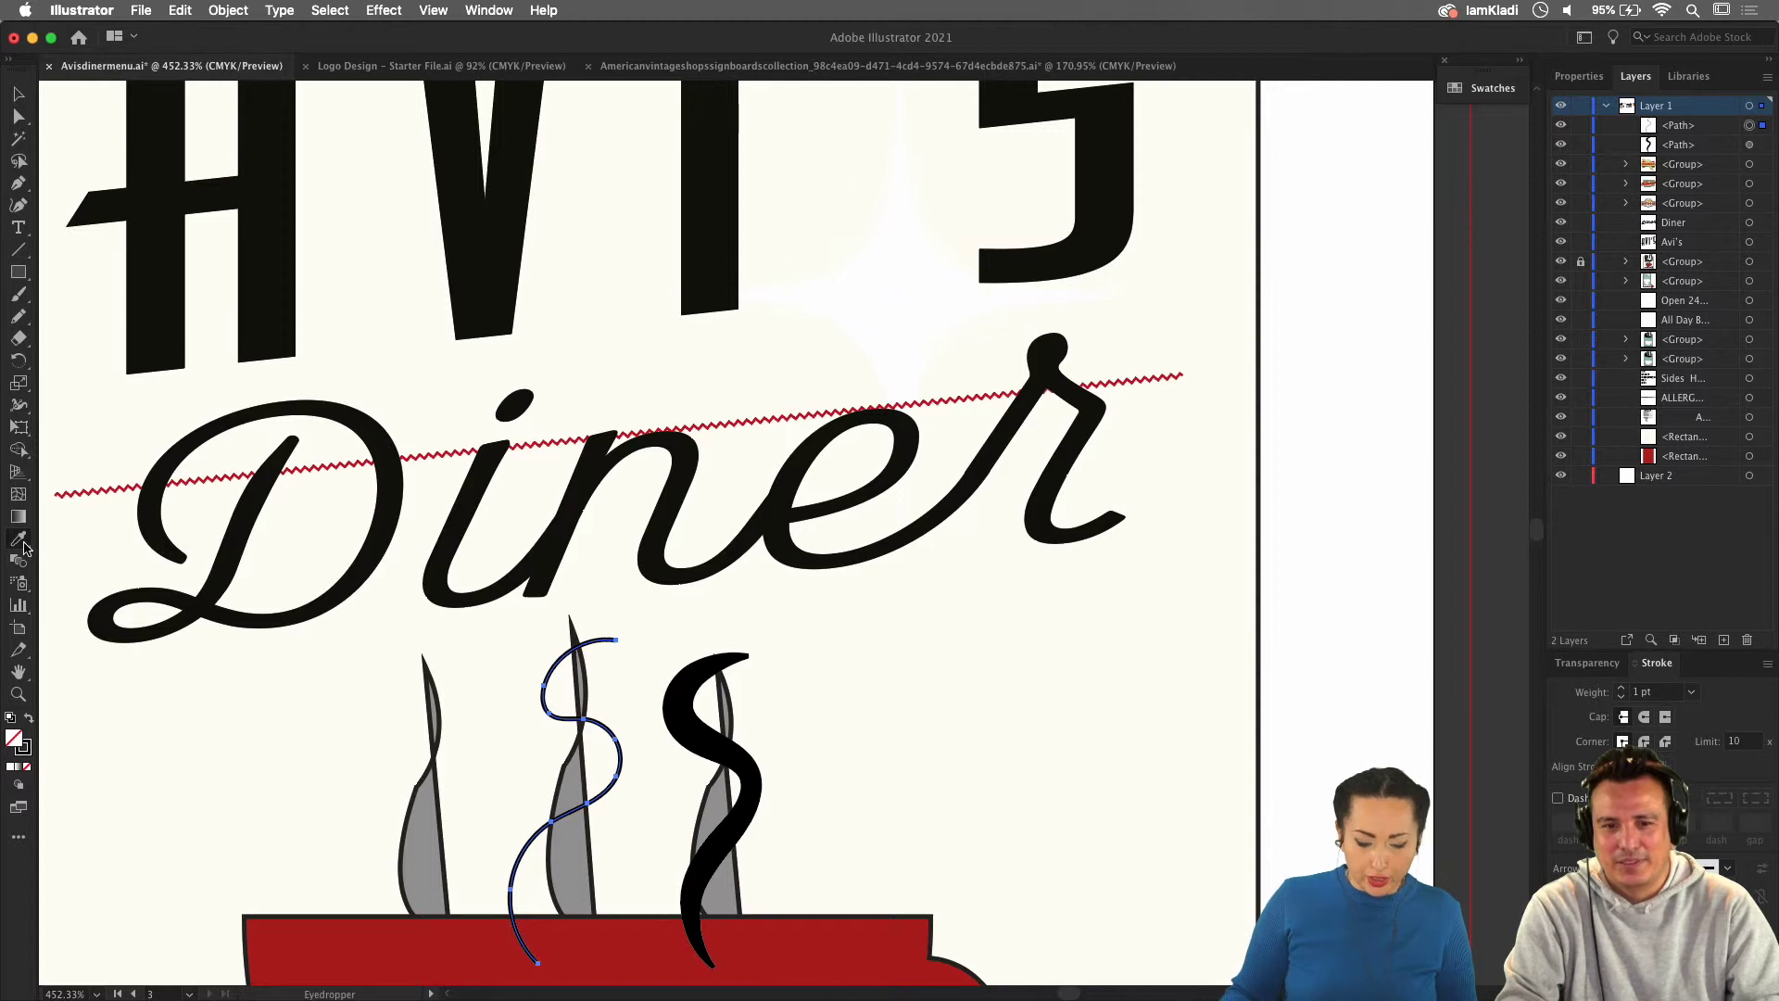
left_click(683, 697)
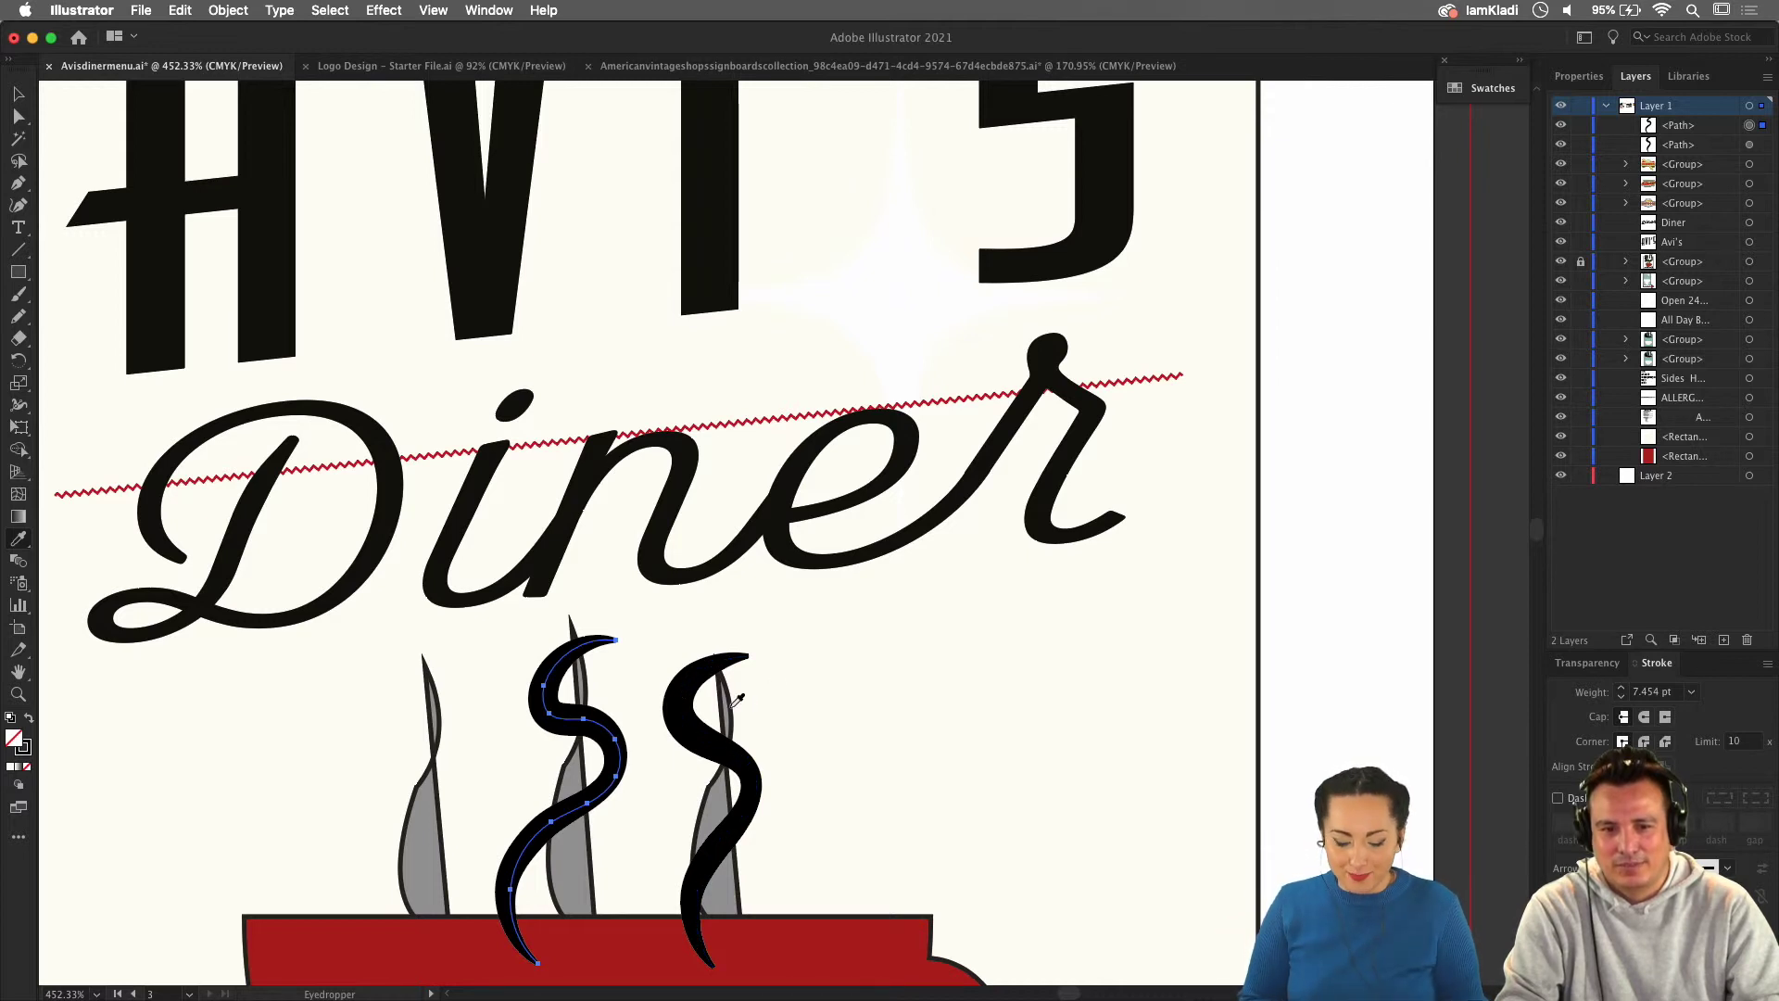
Rotate the middle steam line slightly counterclockwise, and duplicate the rightmost black steam line over the leftmost gray steam shape.
key("v")
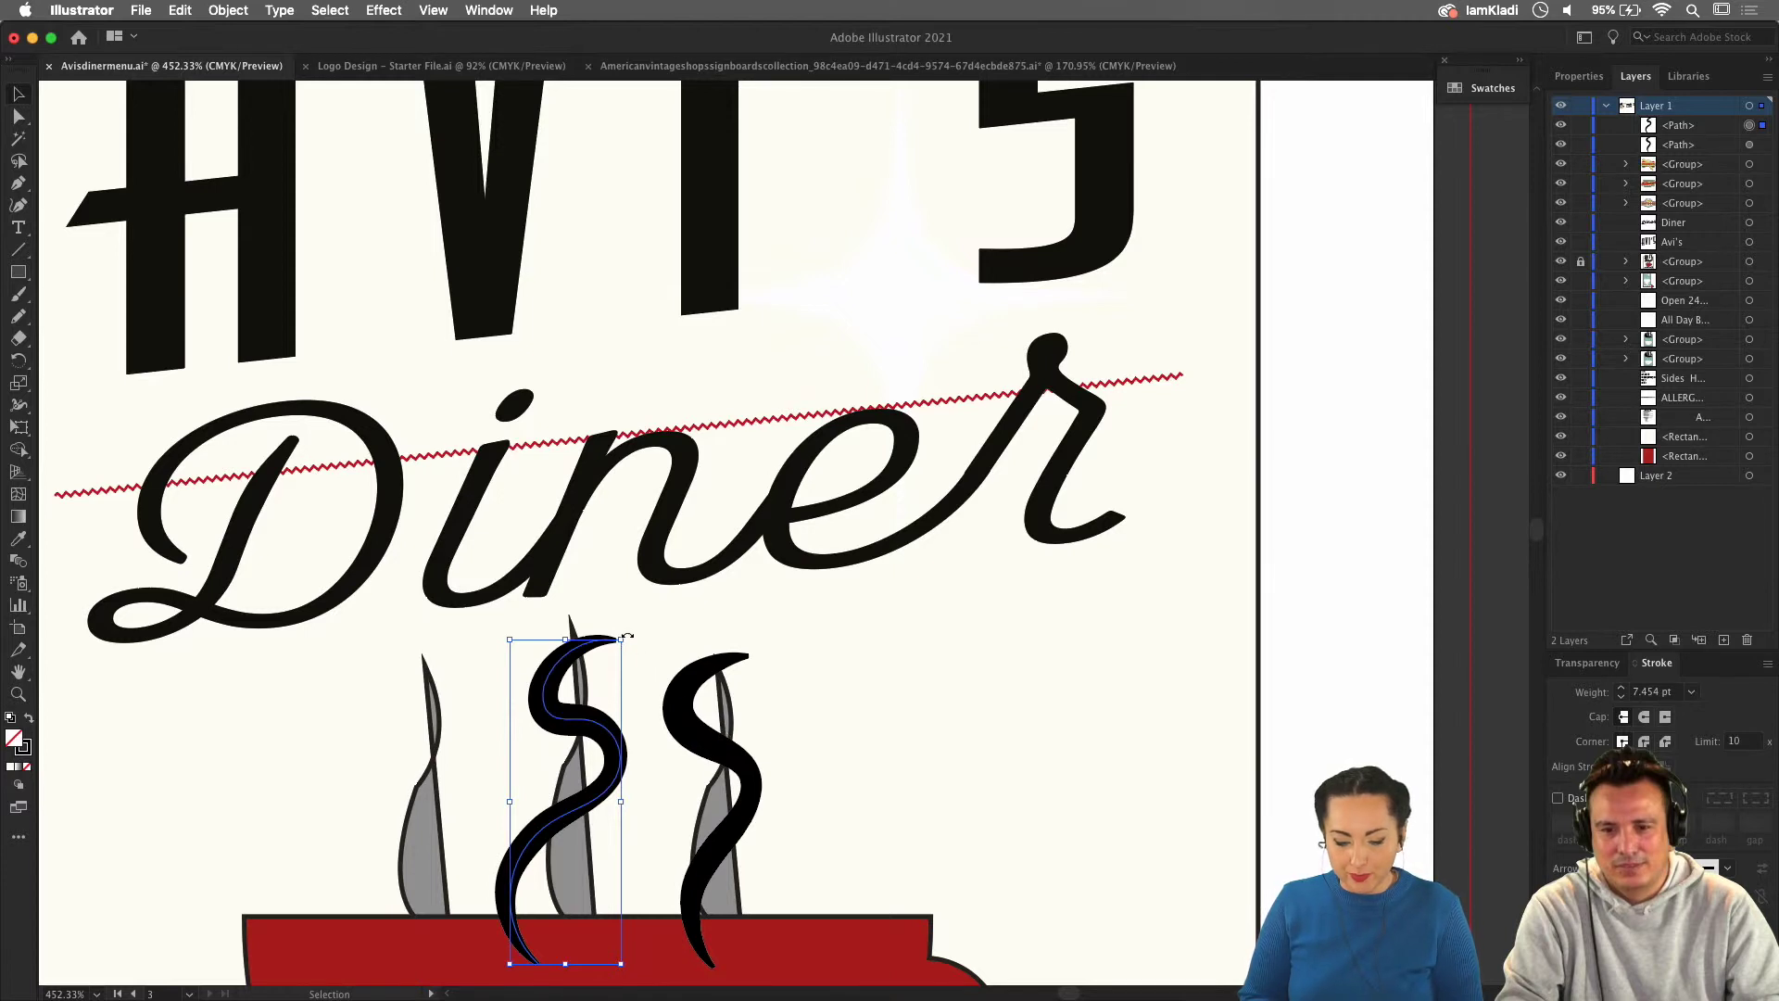
left_click_drag(628, 638, 592, 632)
left_click(727, 752)
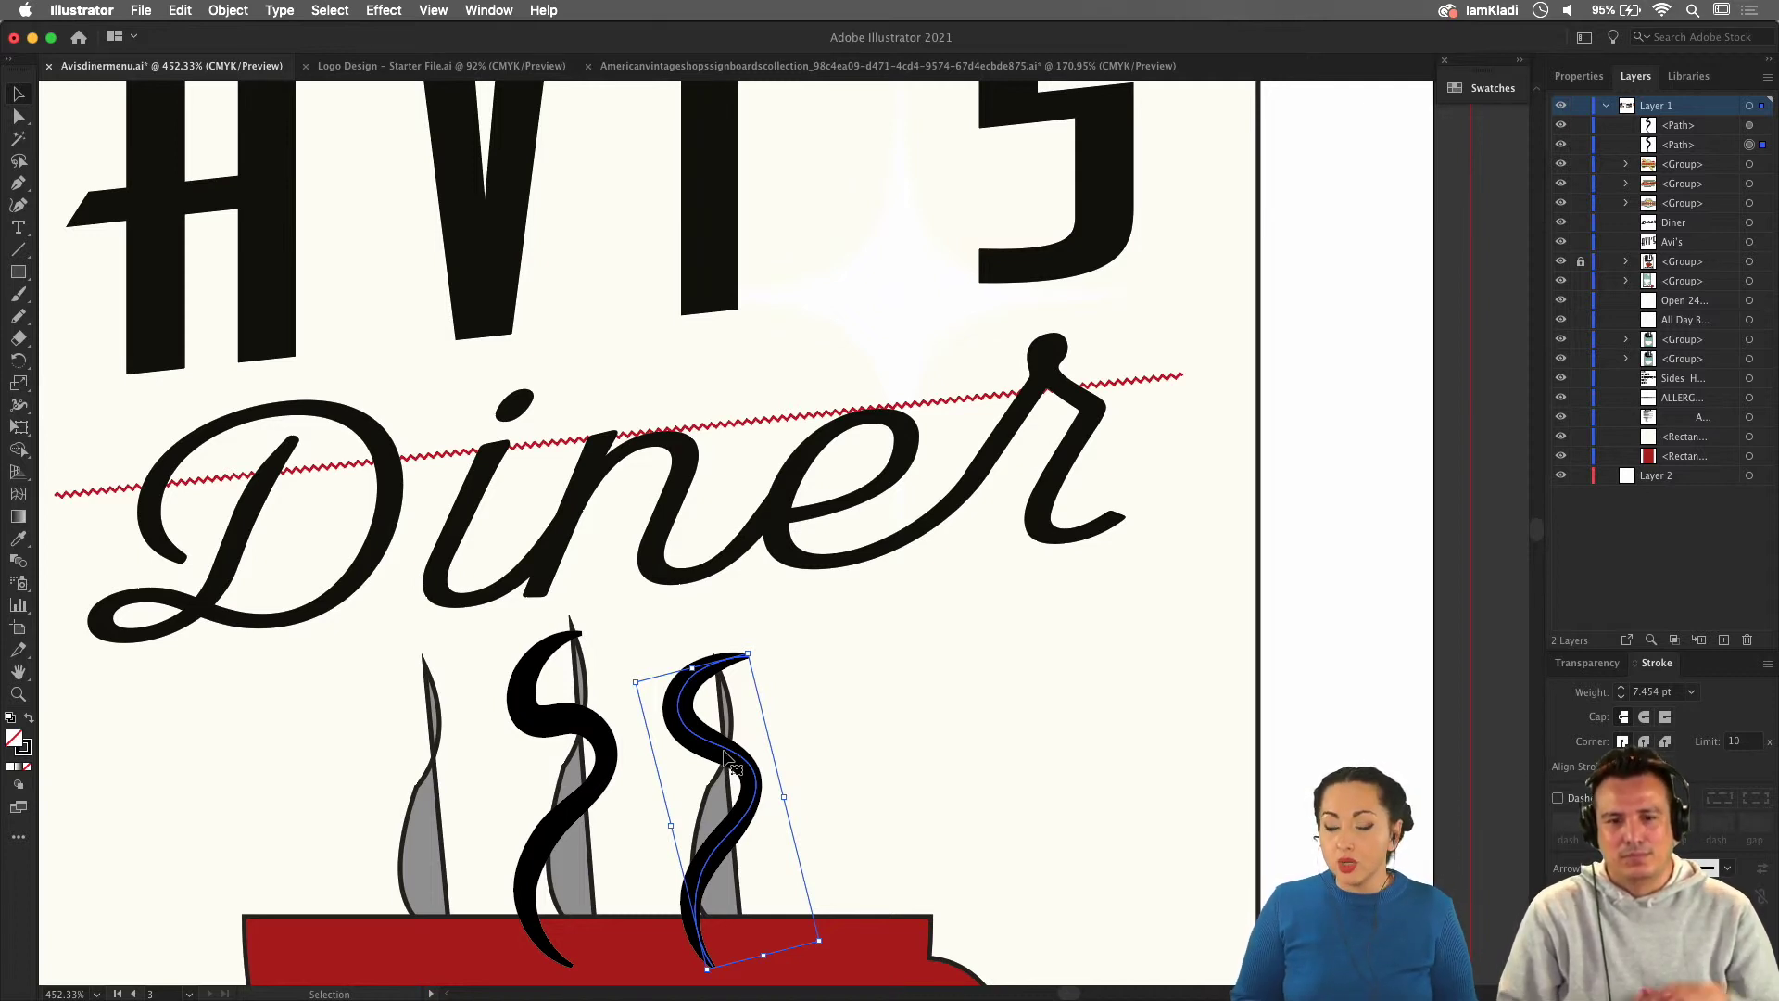
left_click_drag(728, 760, 426, 786)
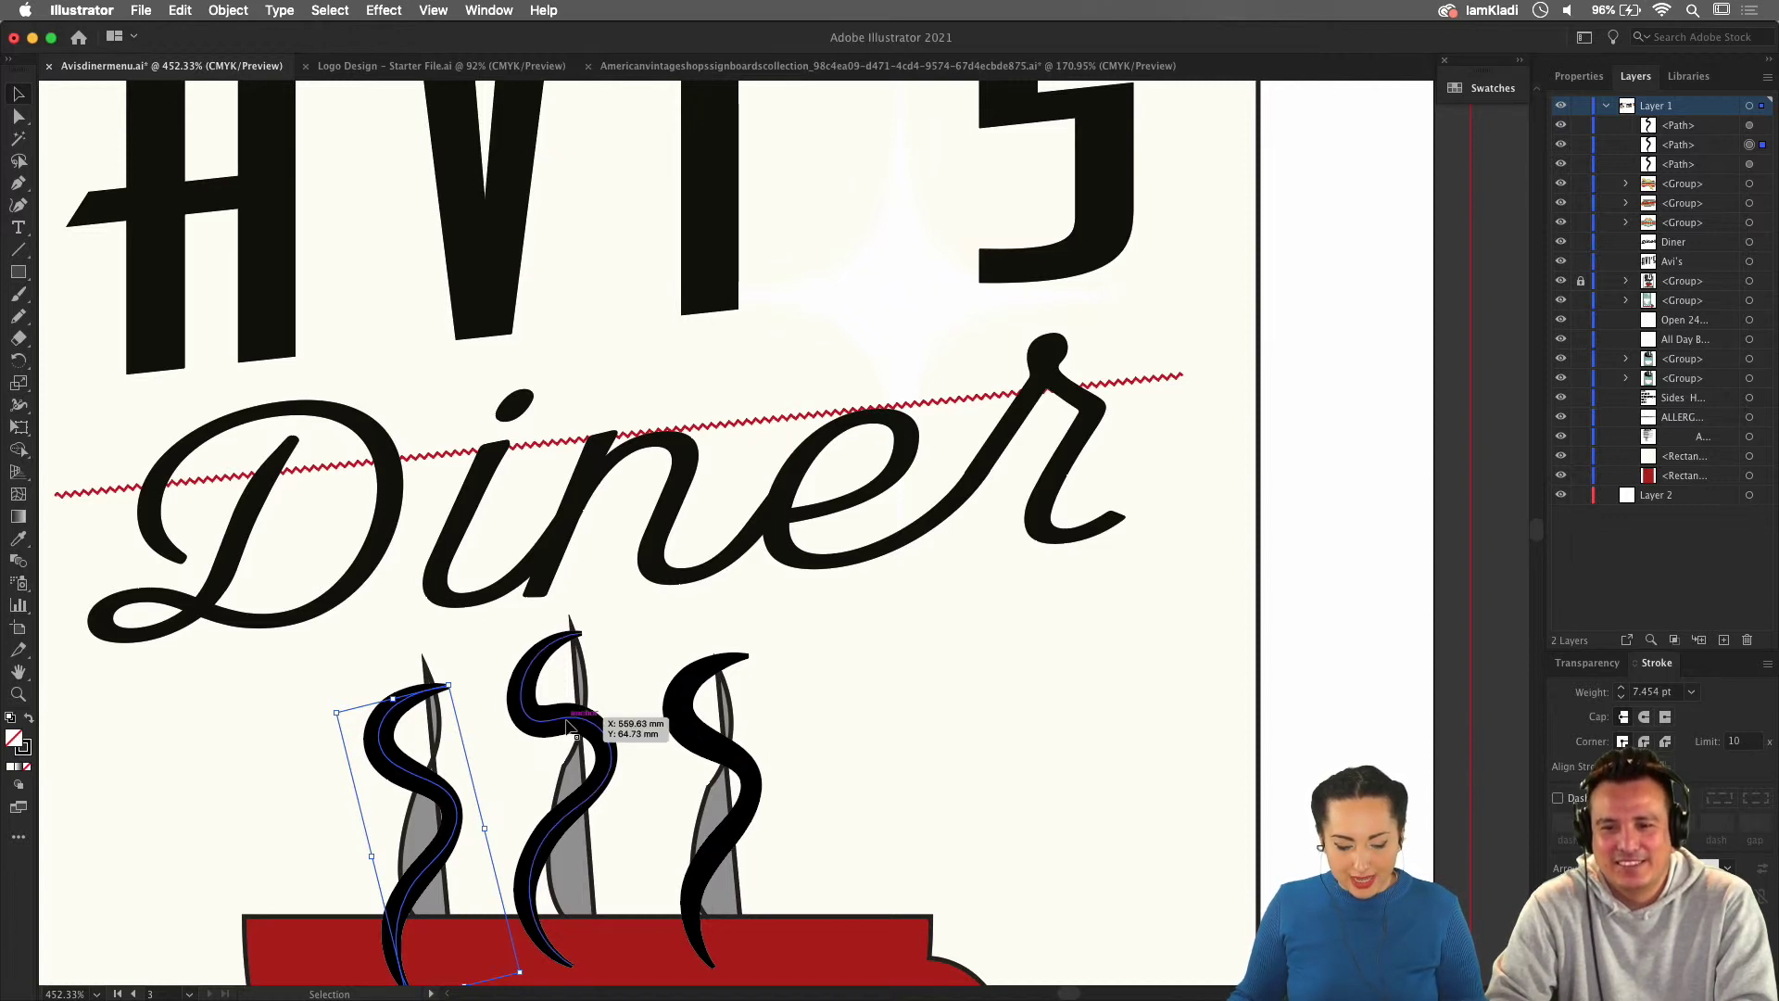
Select all three black steam lines and convert their strokes to filled shapes with Outline Stroke.
left_click(569, 724, "shift")
left_click(679, 735, "shift")
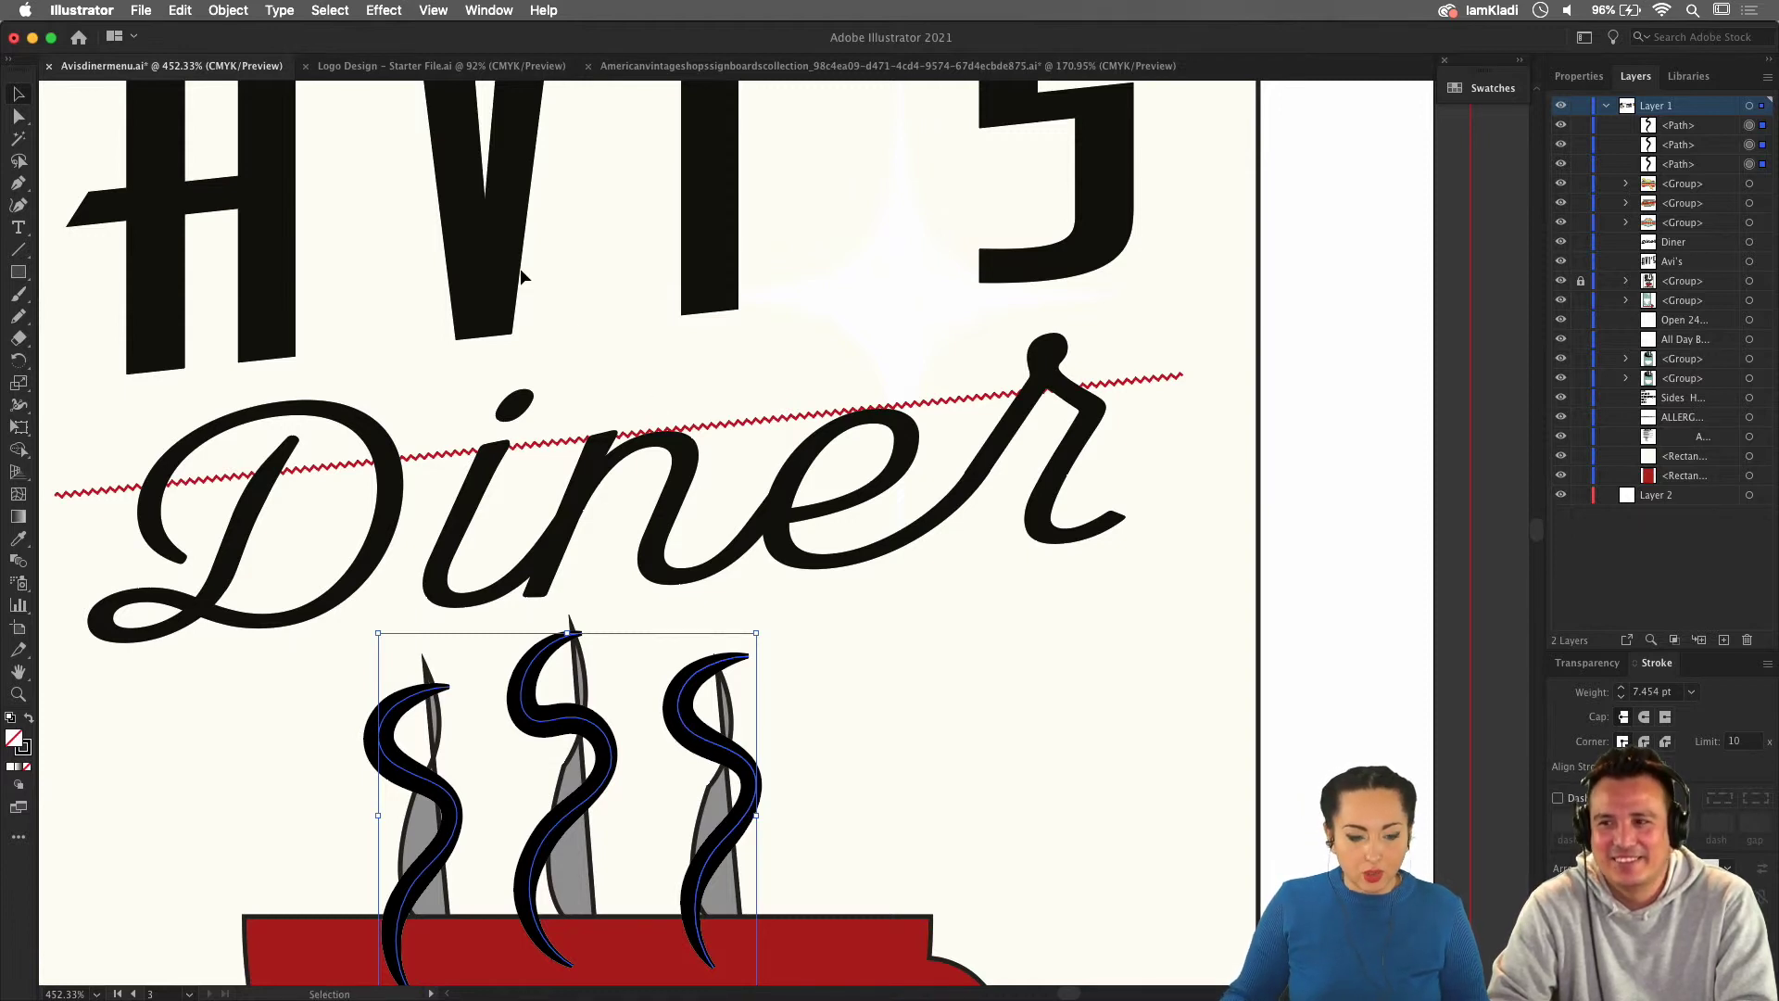
left_click(229, 10)
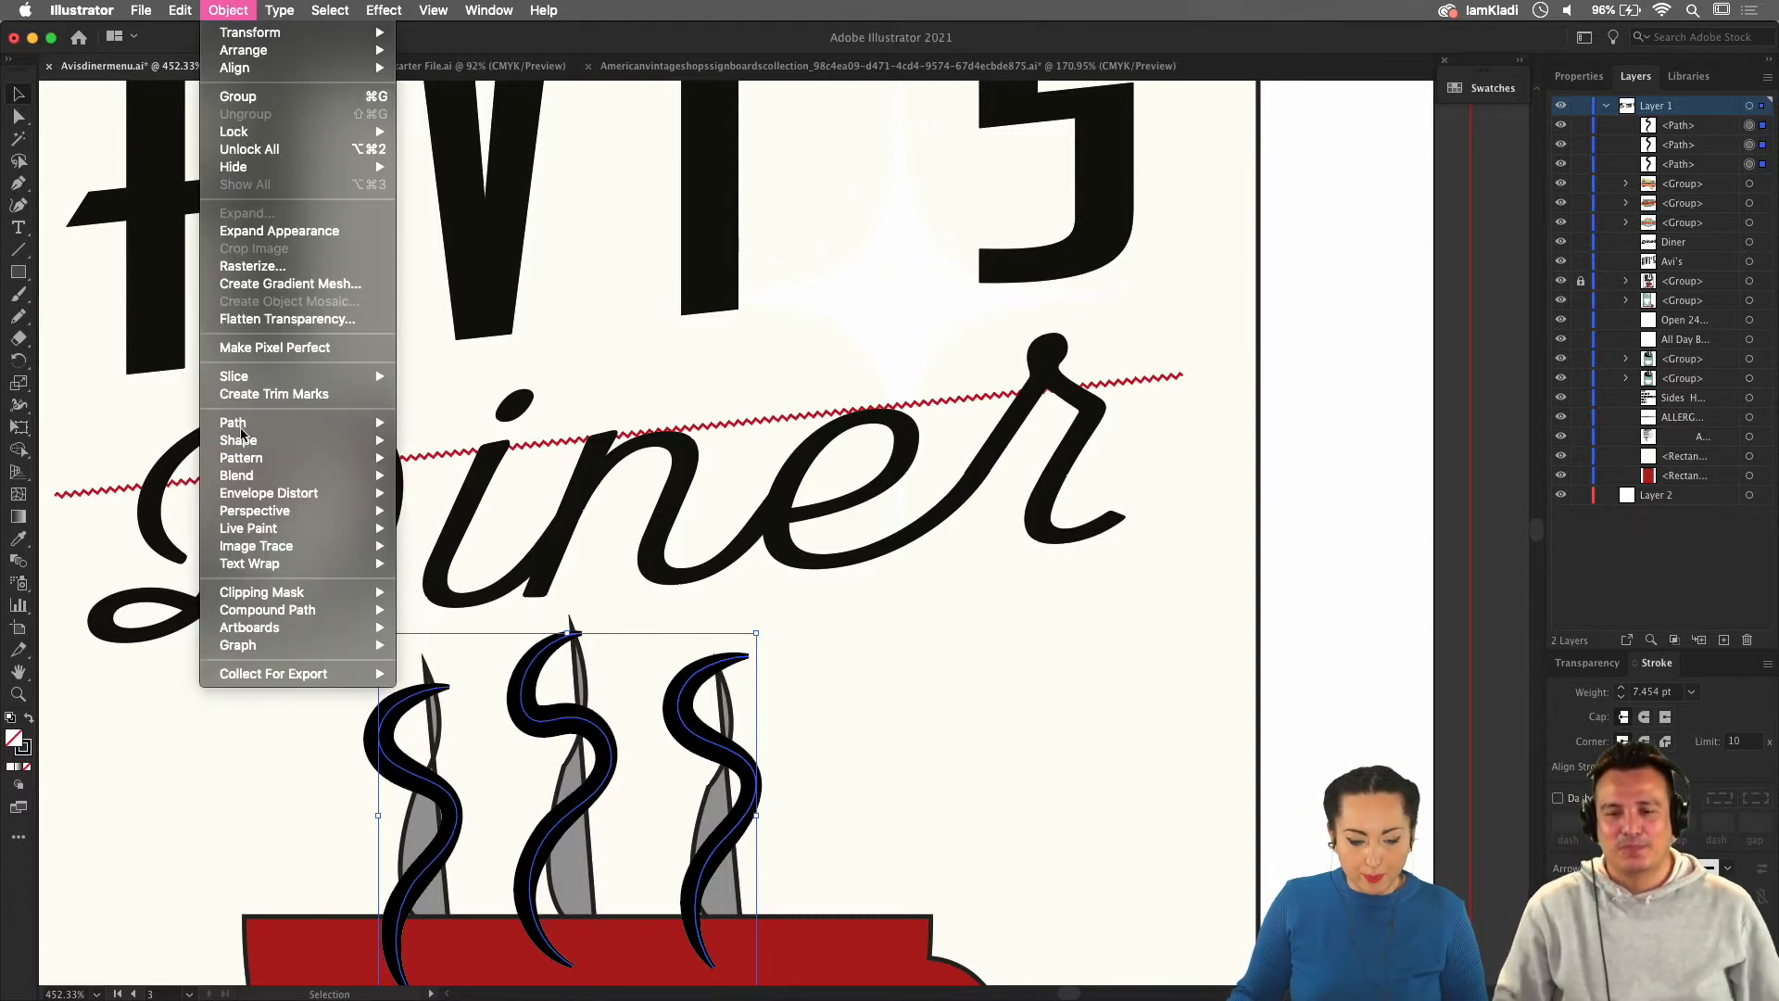
mouse_move(286, 428)
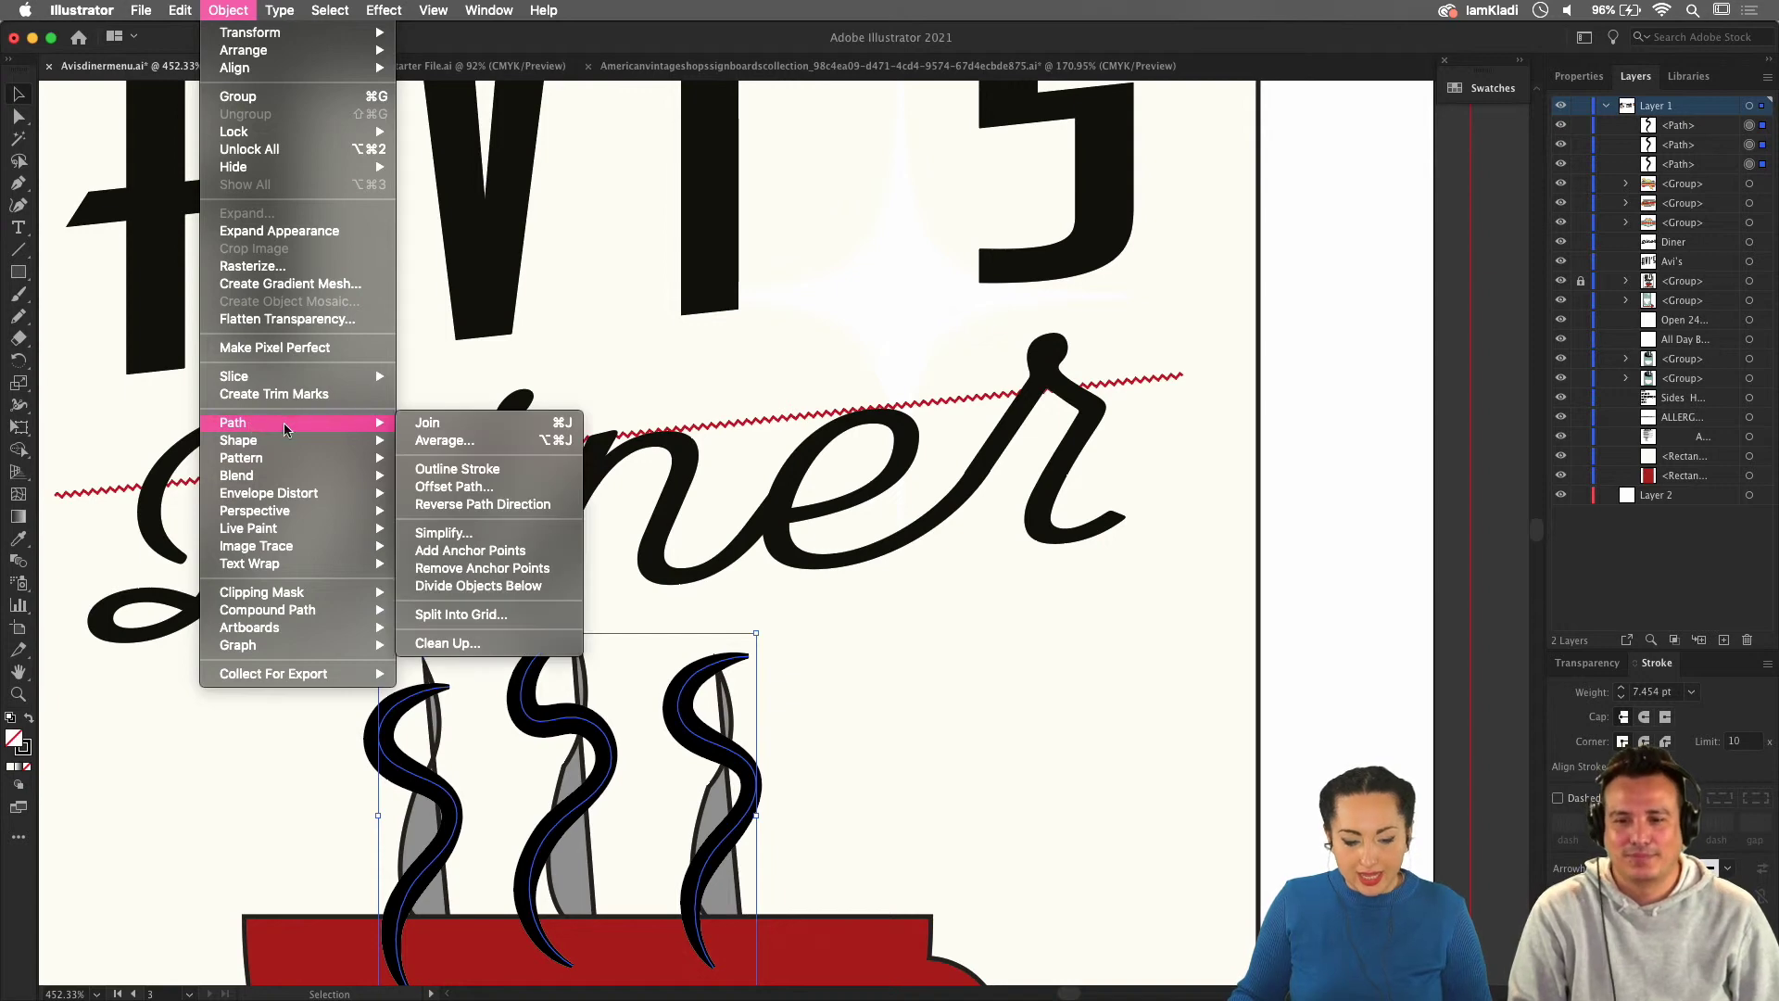
left_click(545, 465)
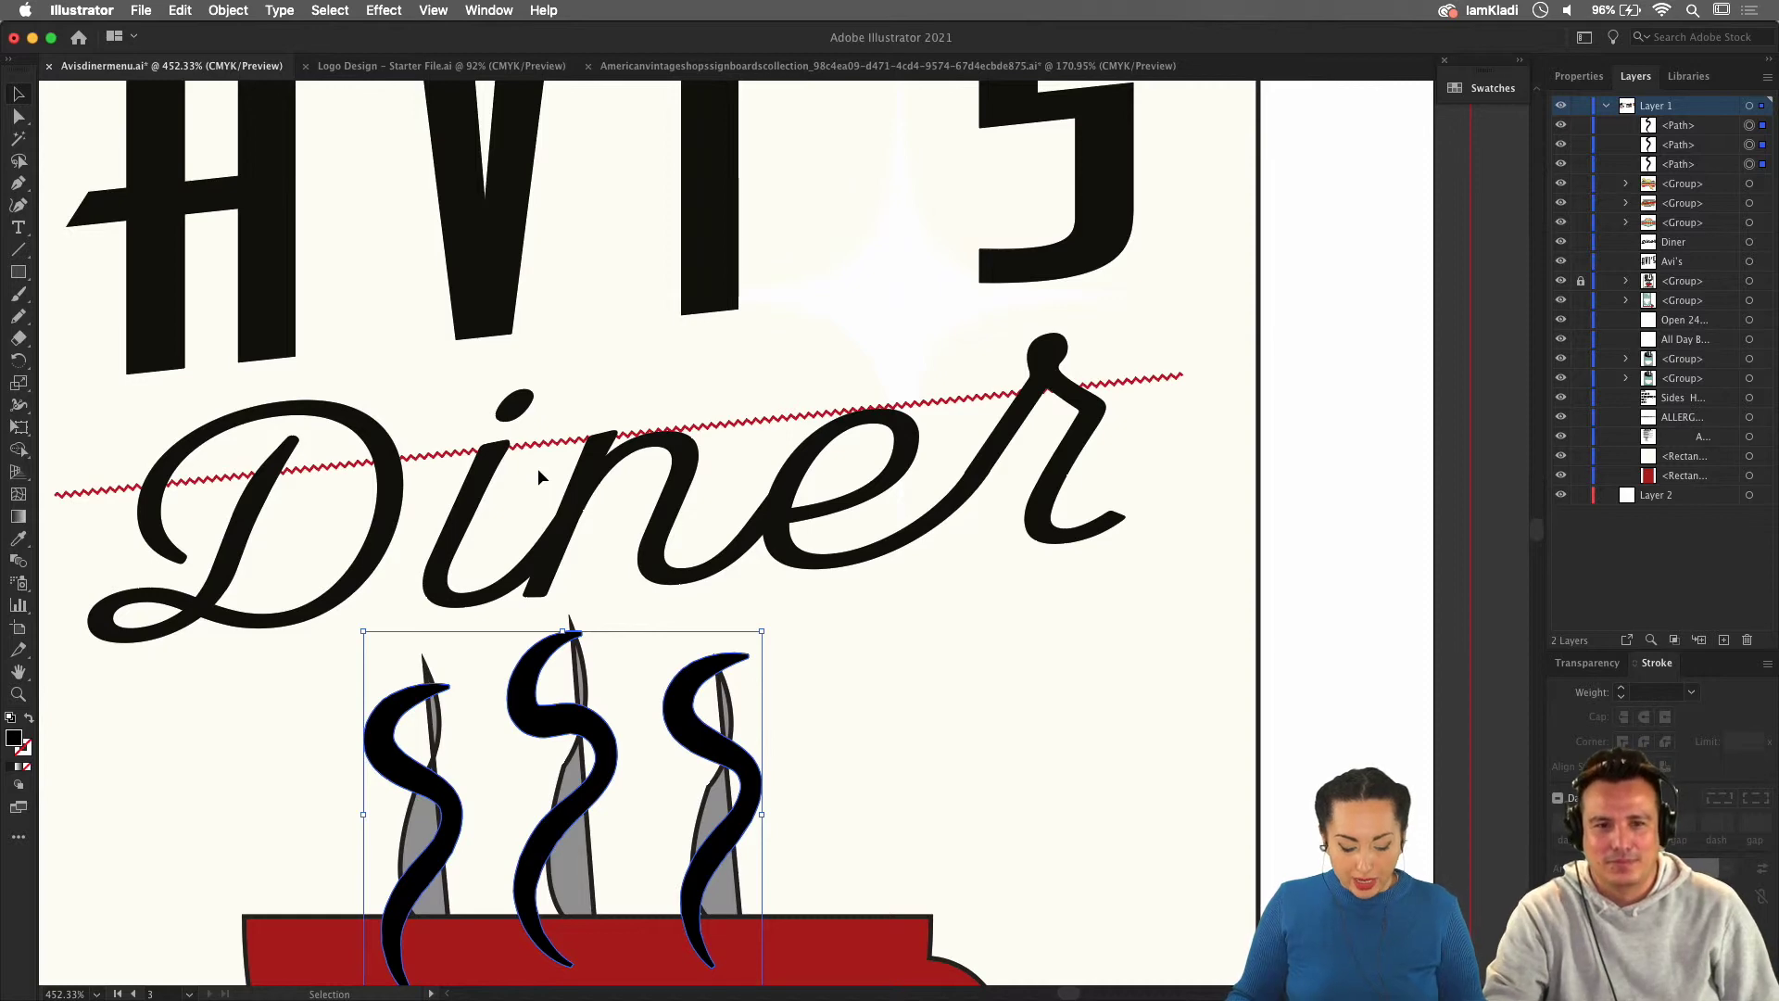
Inspect the anchor points of the expanded steam shapes in Outline view, return to Preview and deselect them.
key("a")
key("super+y")
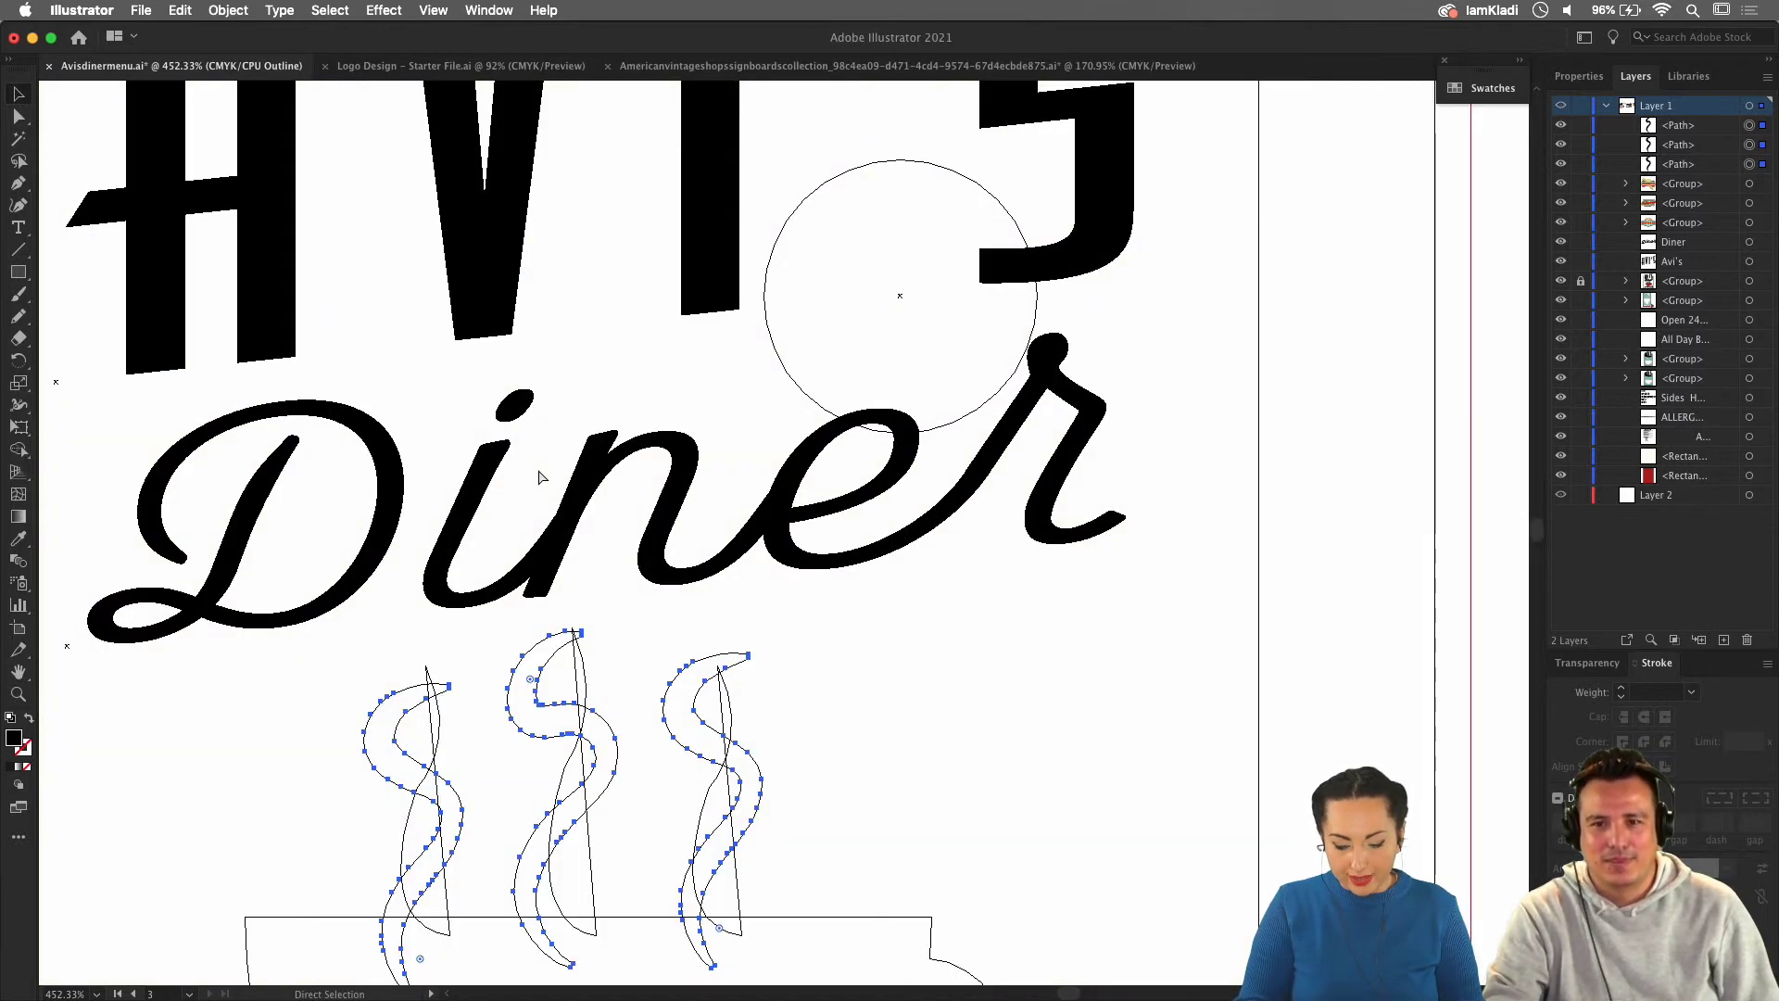
key("super+y")
key("super+y")
key("super+y")
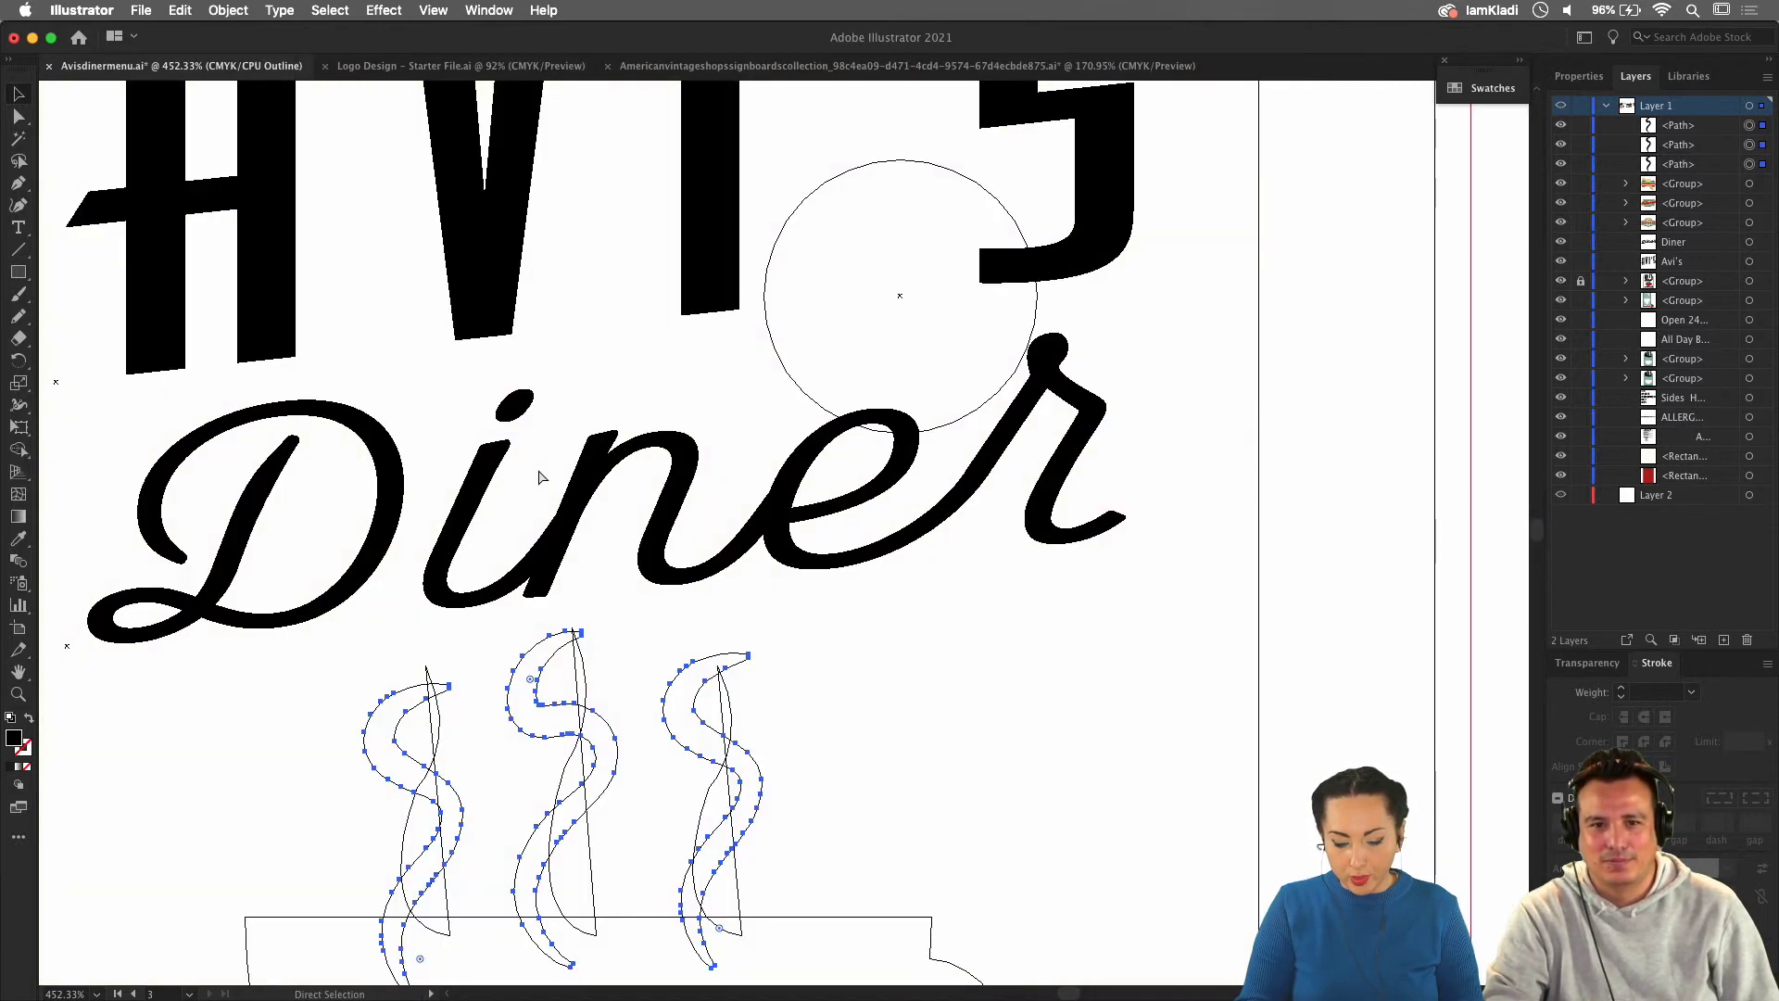
key("v")
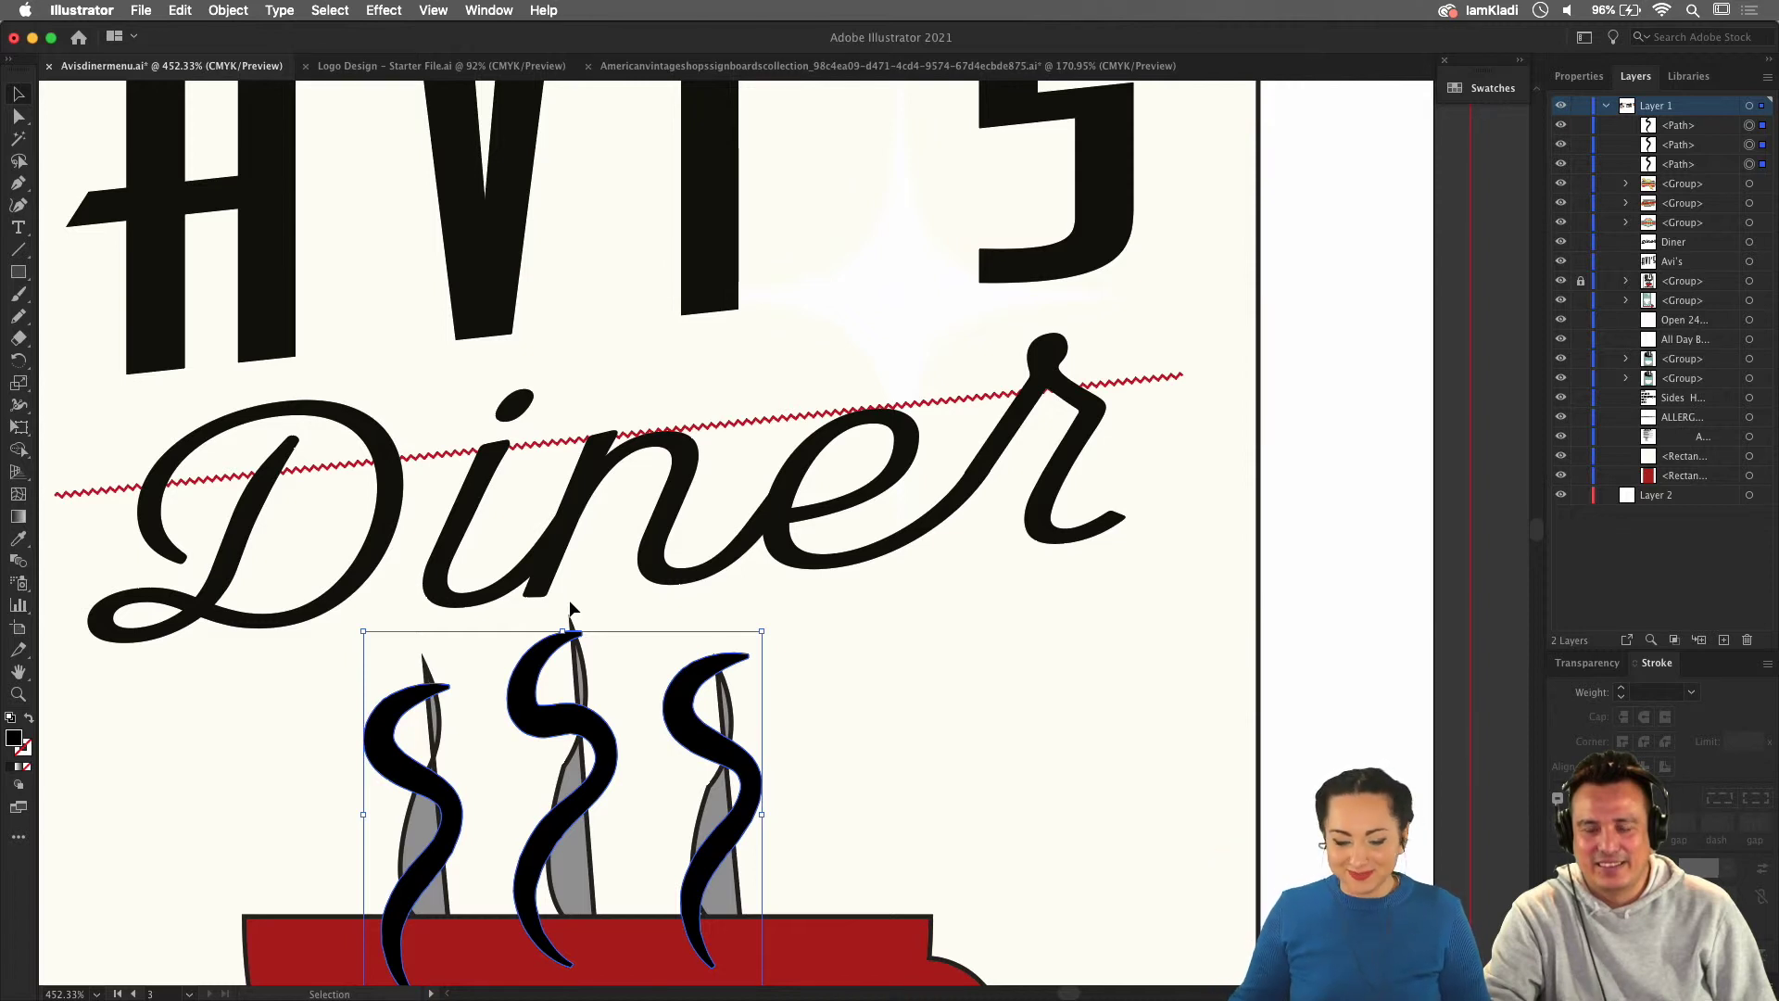
left_click(859, 743)
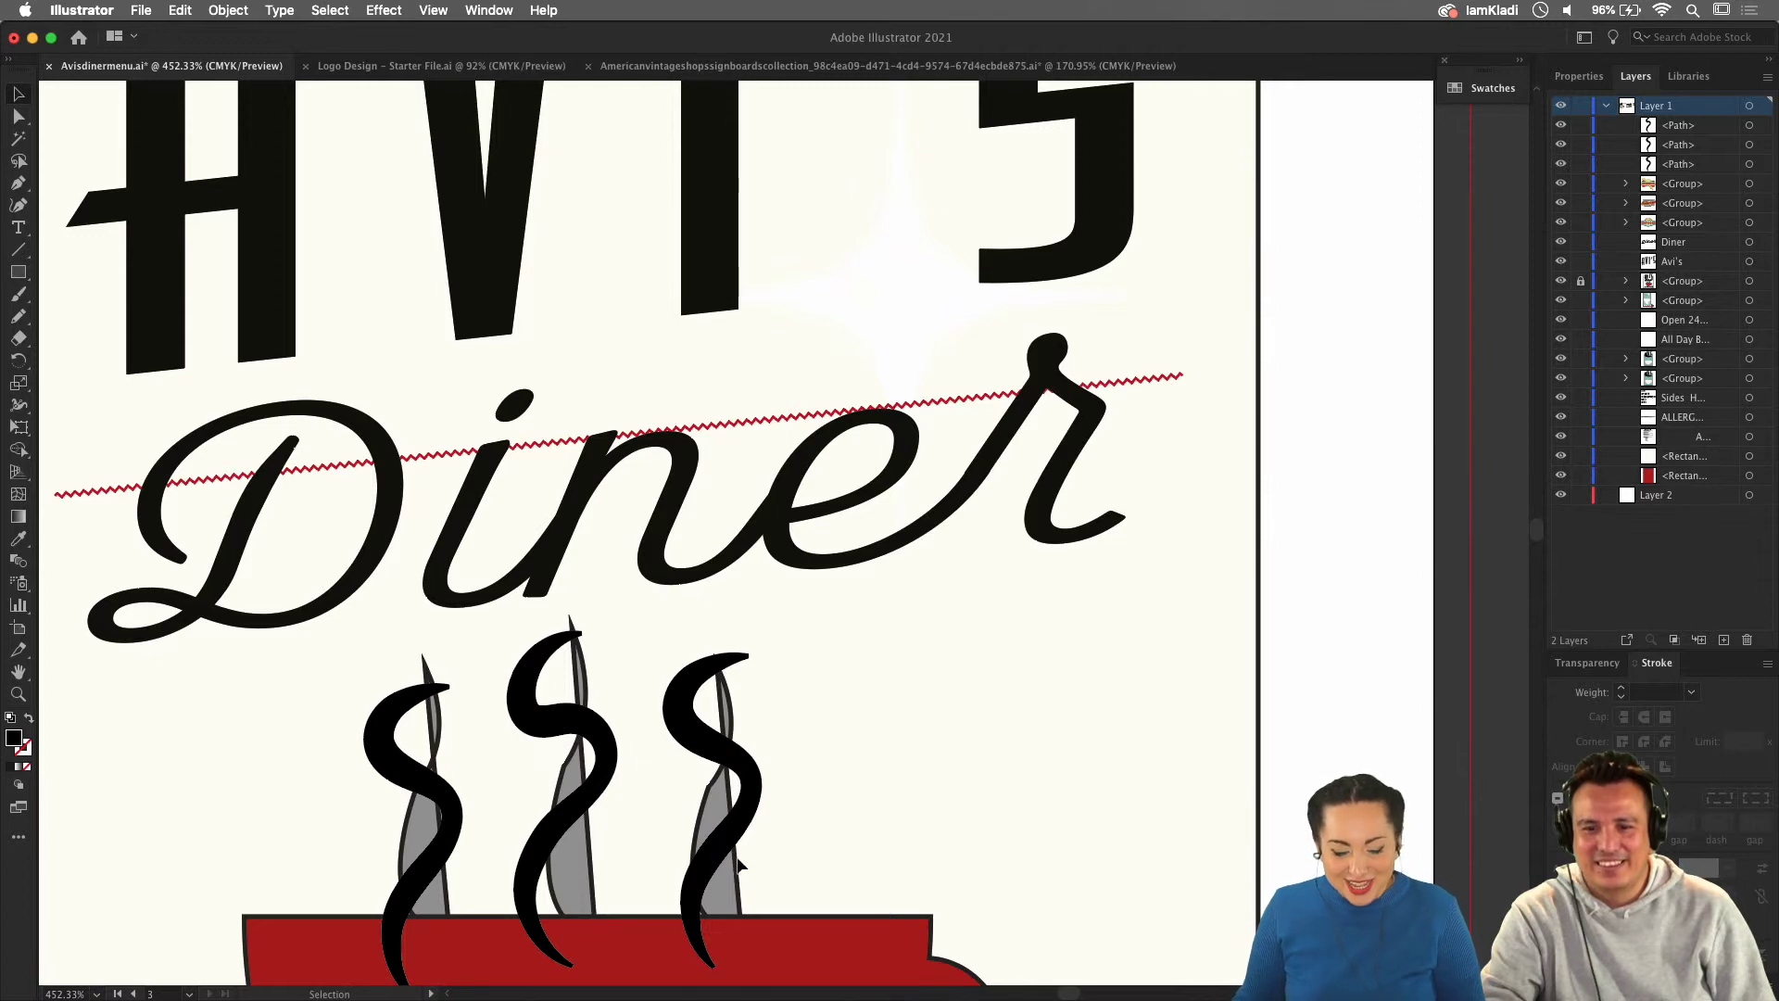
Draw a zigzag test line about 11 by 23 mm with the Pencil tool beside the steam, with a 7 pt stroke.
left_click(724, 856)
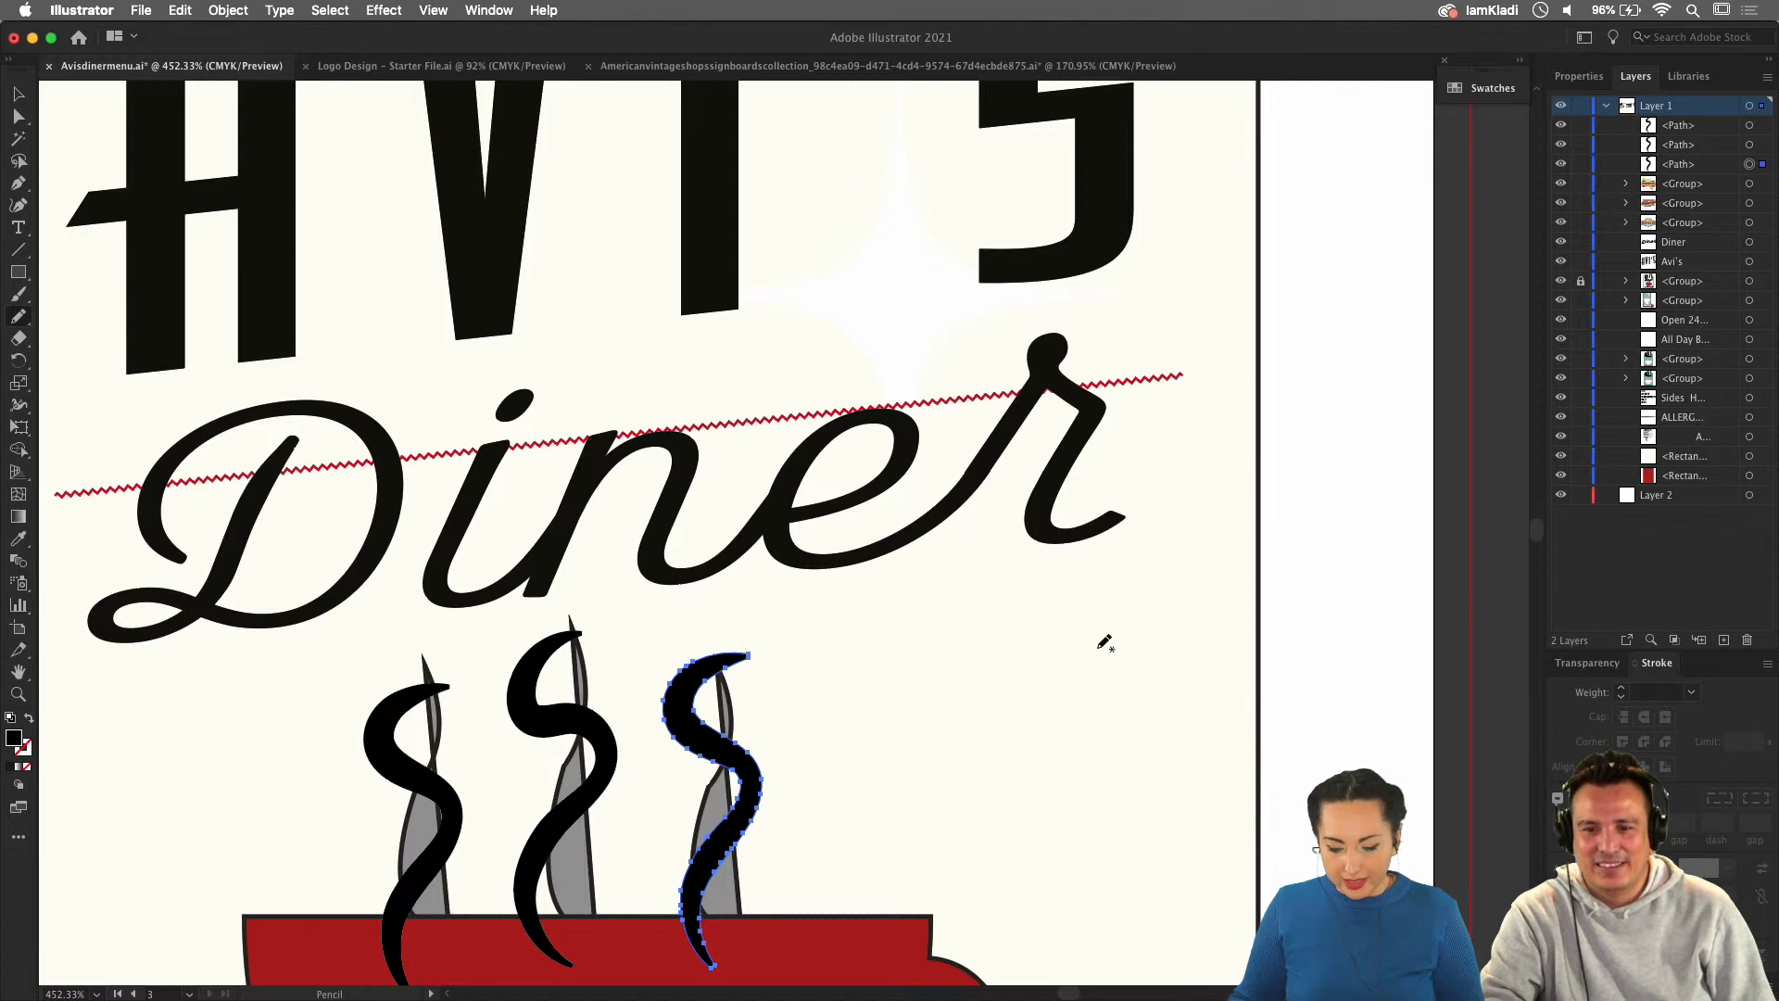
left_click_drag(1028, 922, 1018, 920)
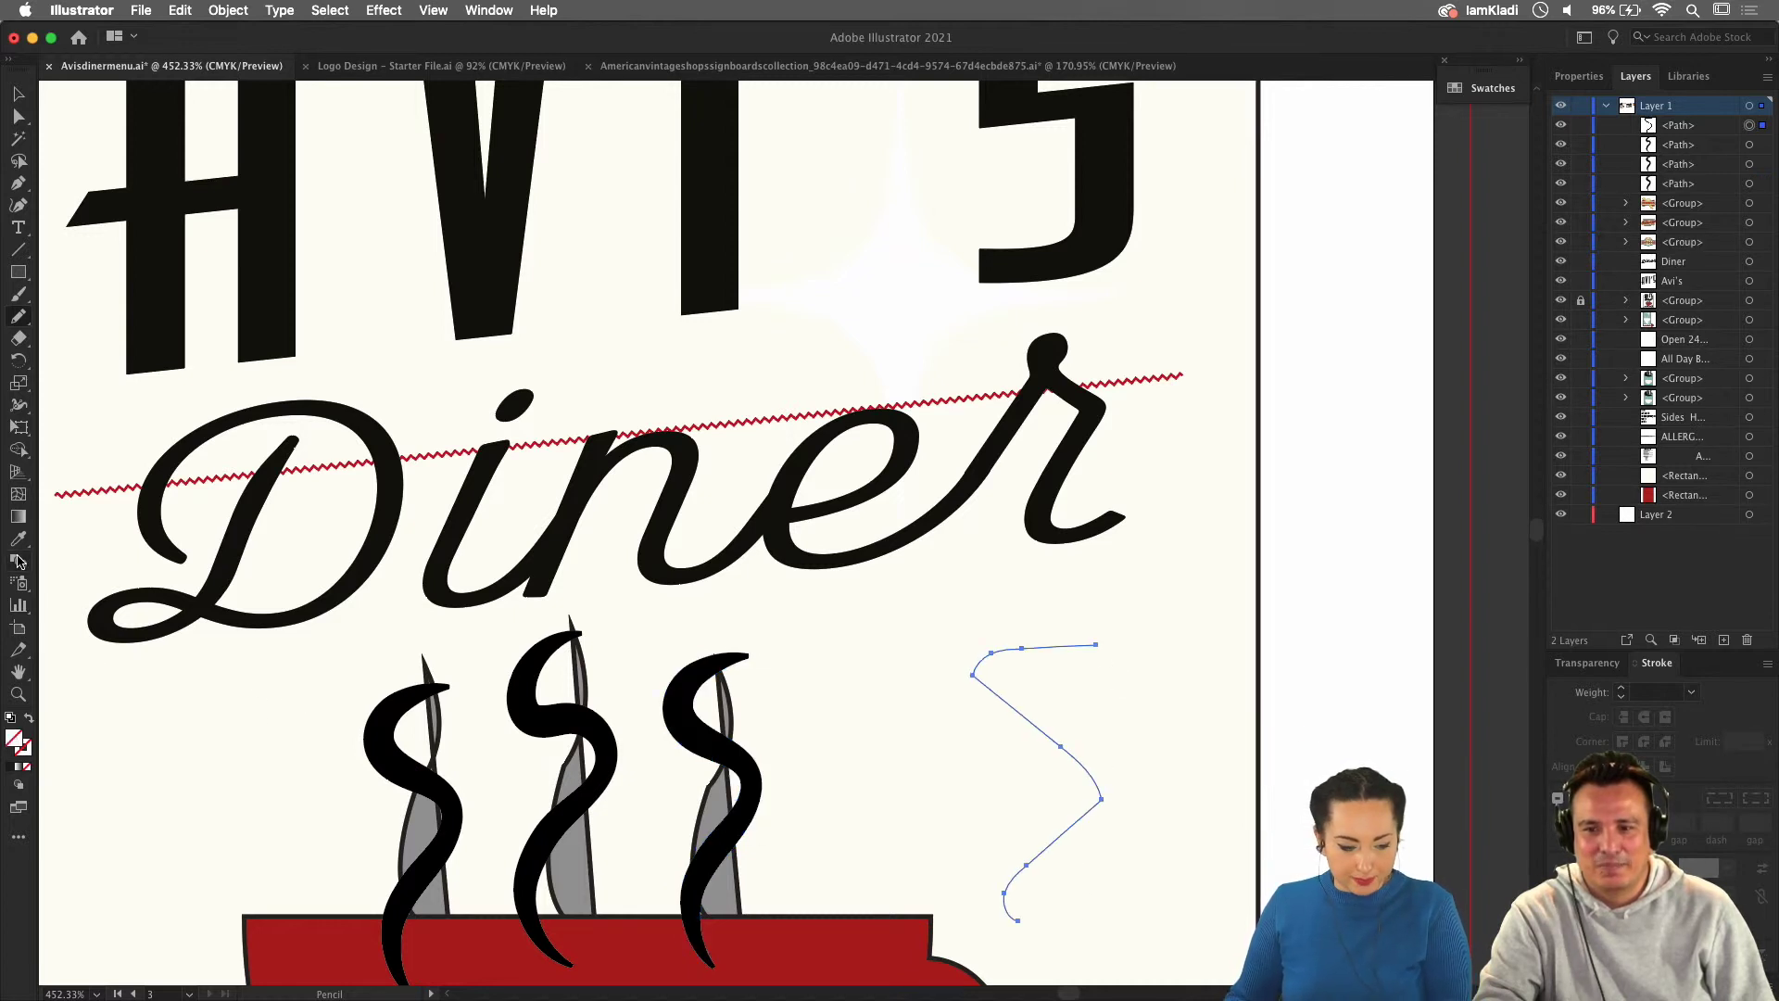
left_click(1580, 77)
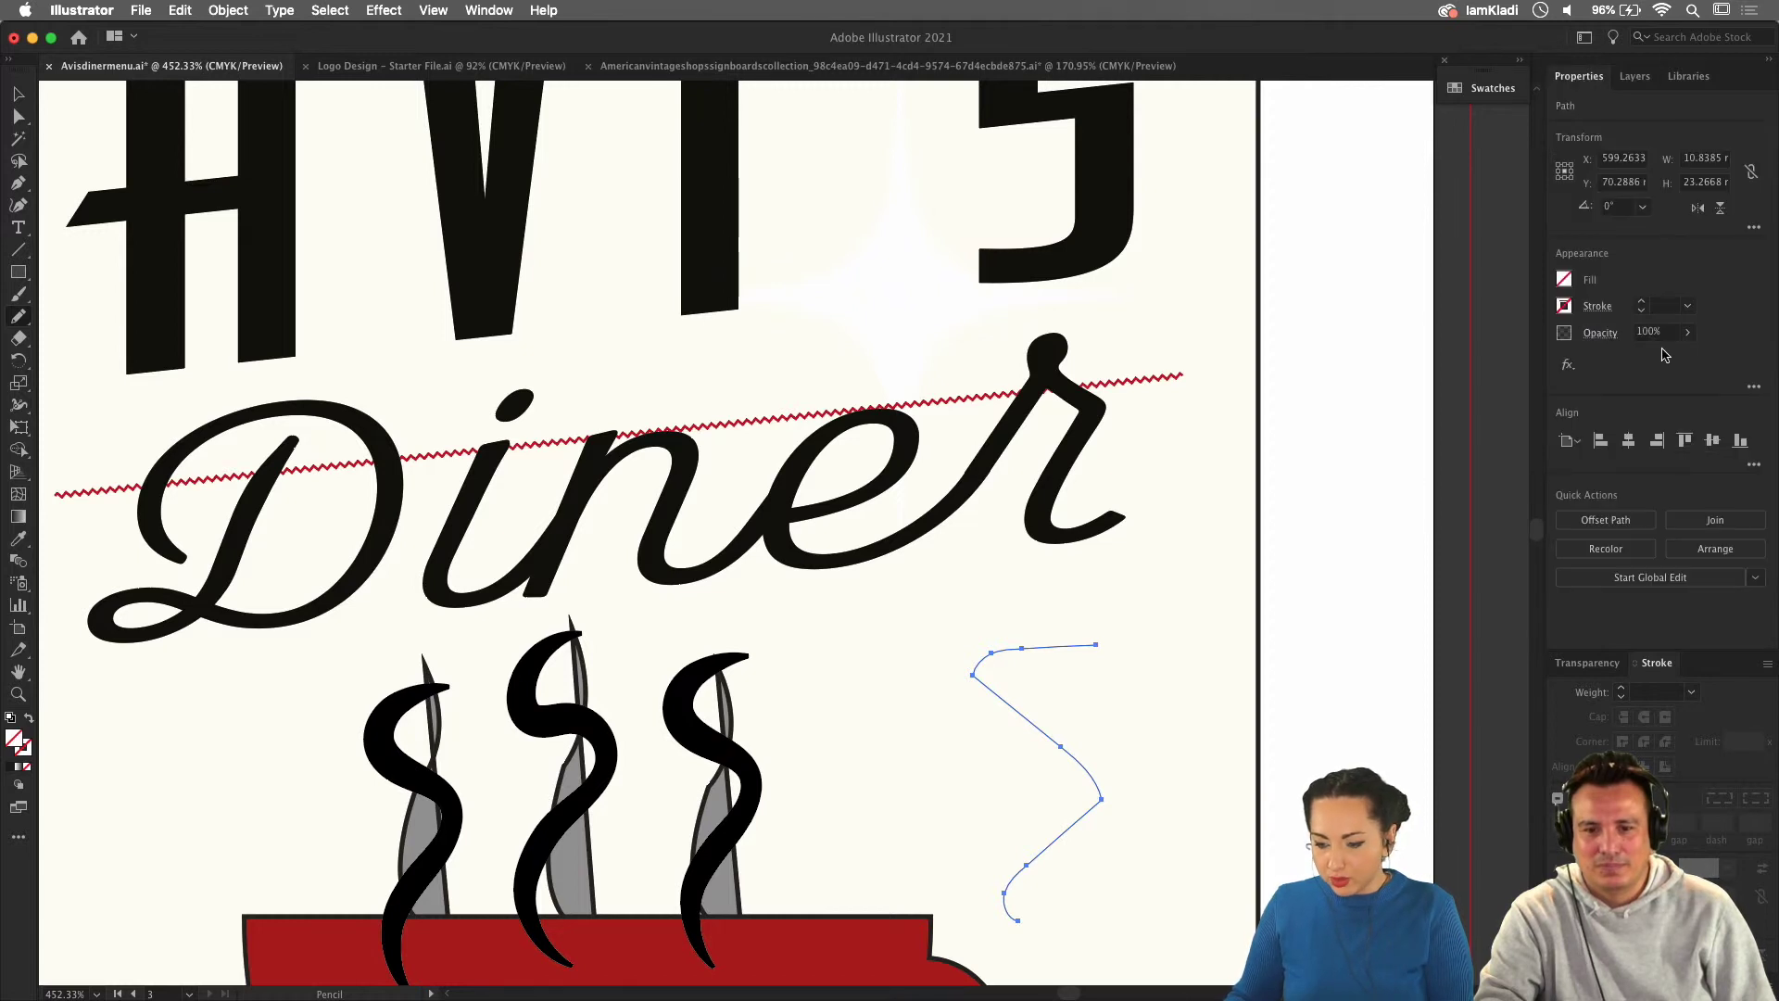
left_click(1641, 302)
left_click(1641, 302)
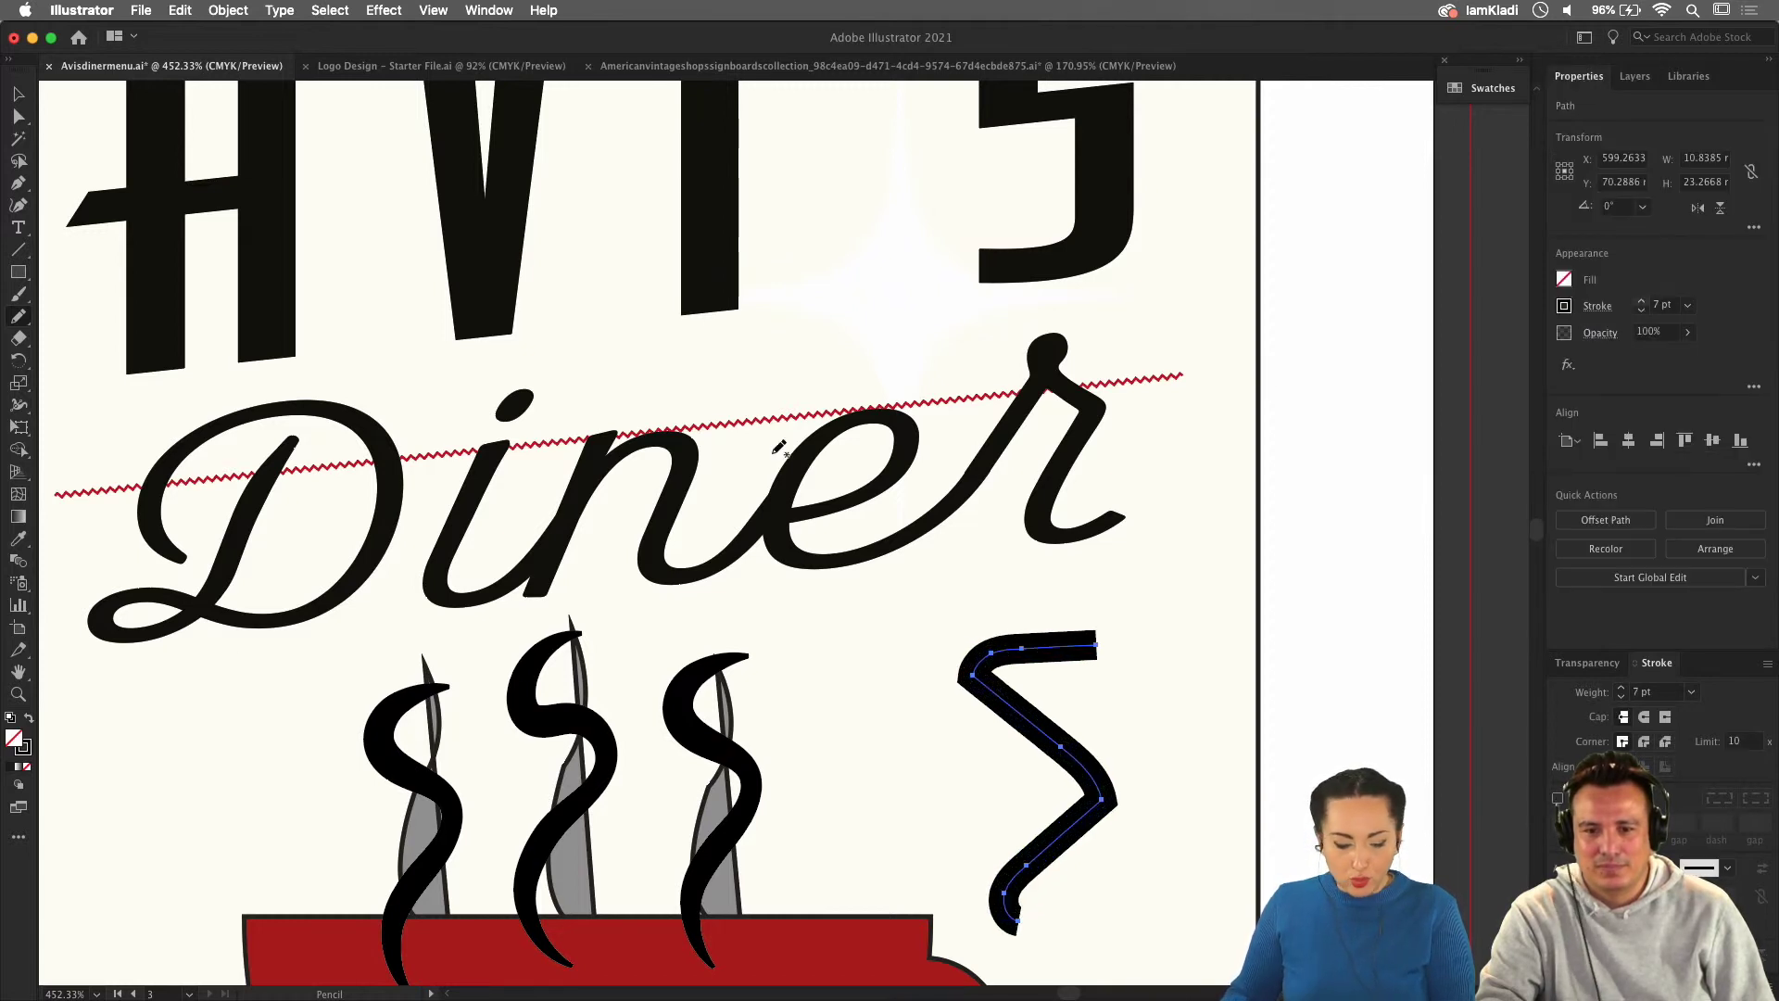
Give the zigzag test line a red fill and convert its black stroke to a shape with Outline Stroke.
double_click(22, 743)
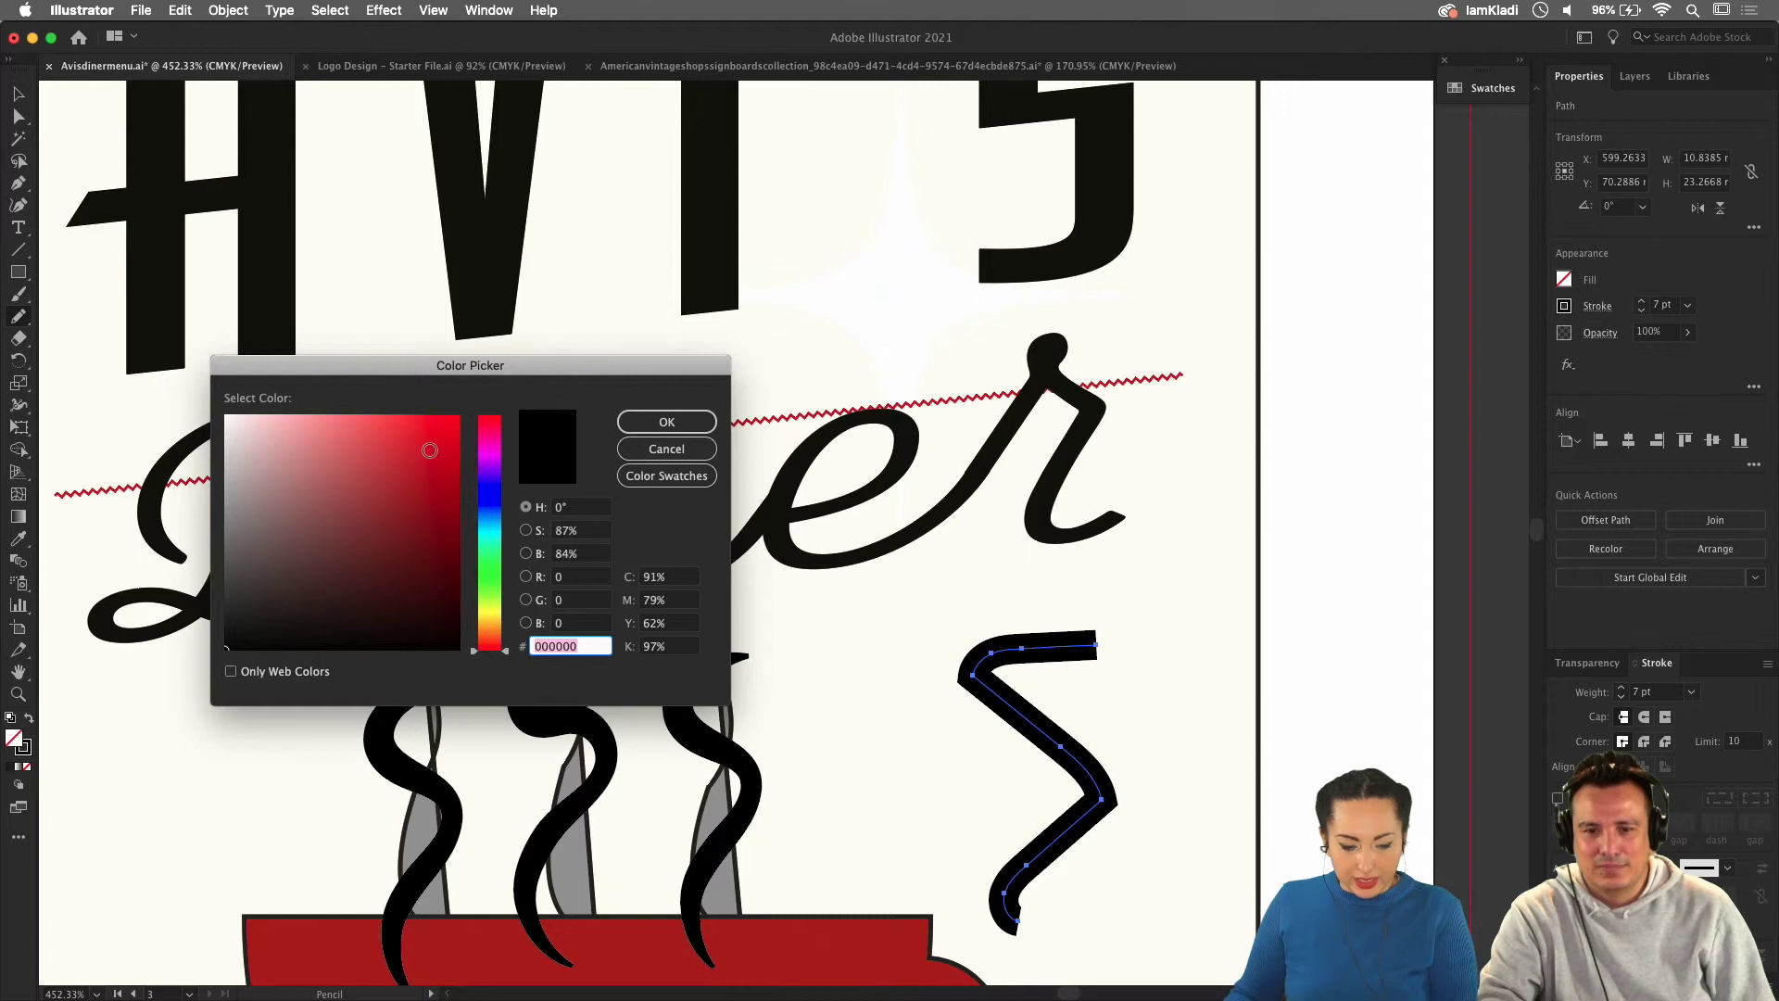
key("super+v")
left_click(645, 417)
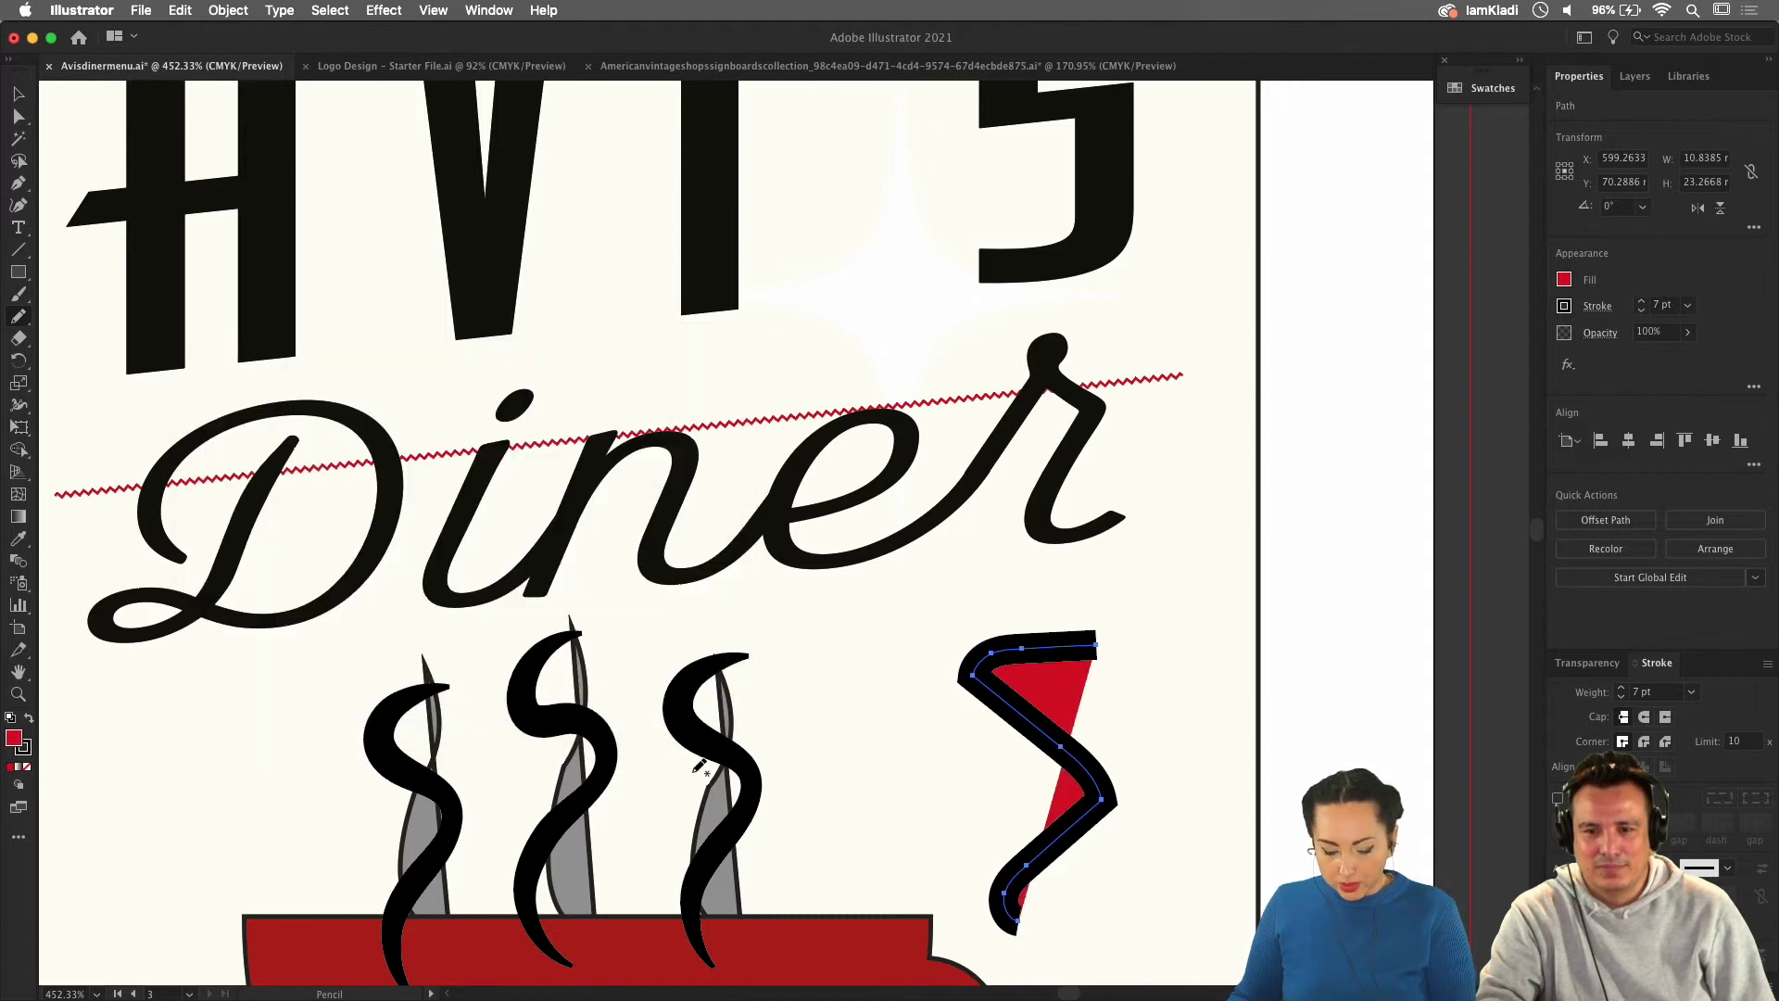
key("v")
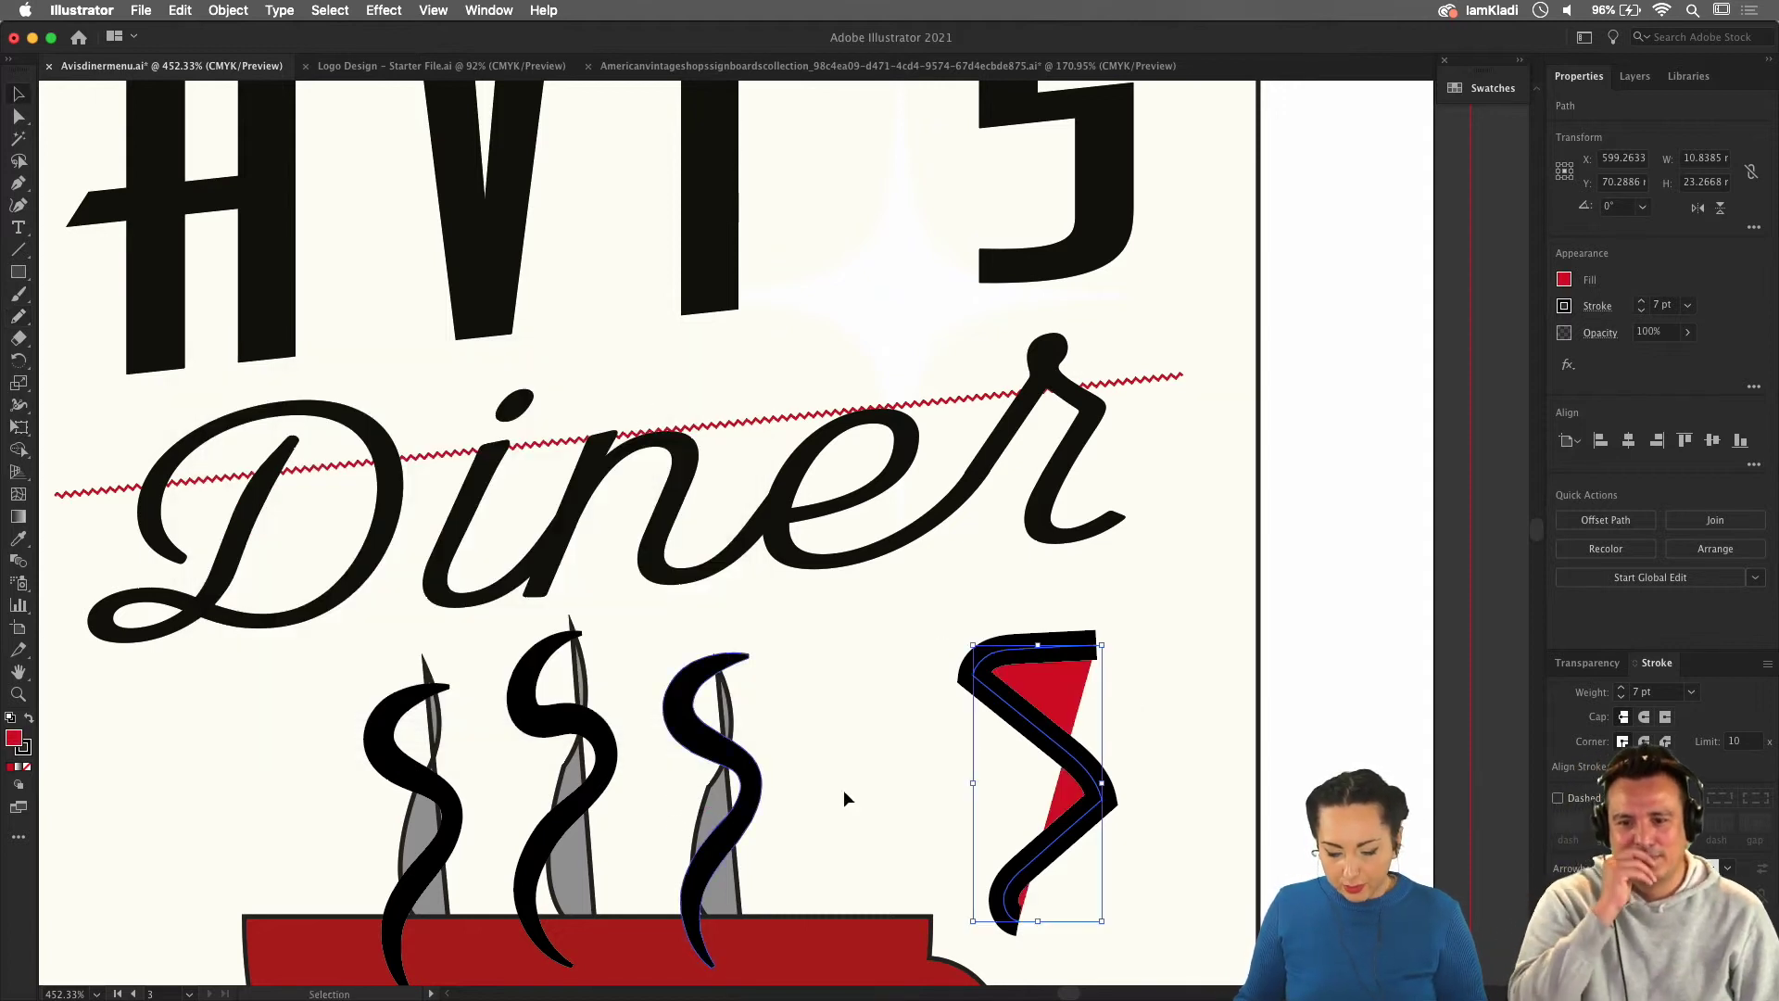
left_click(228, 11)
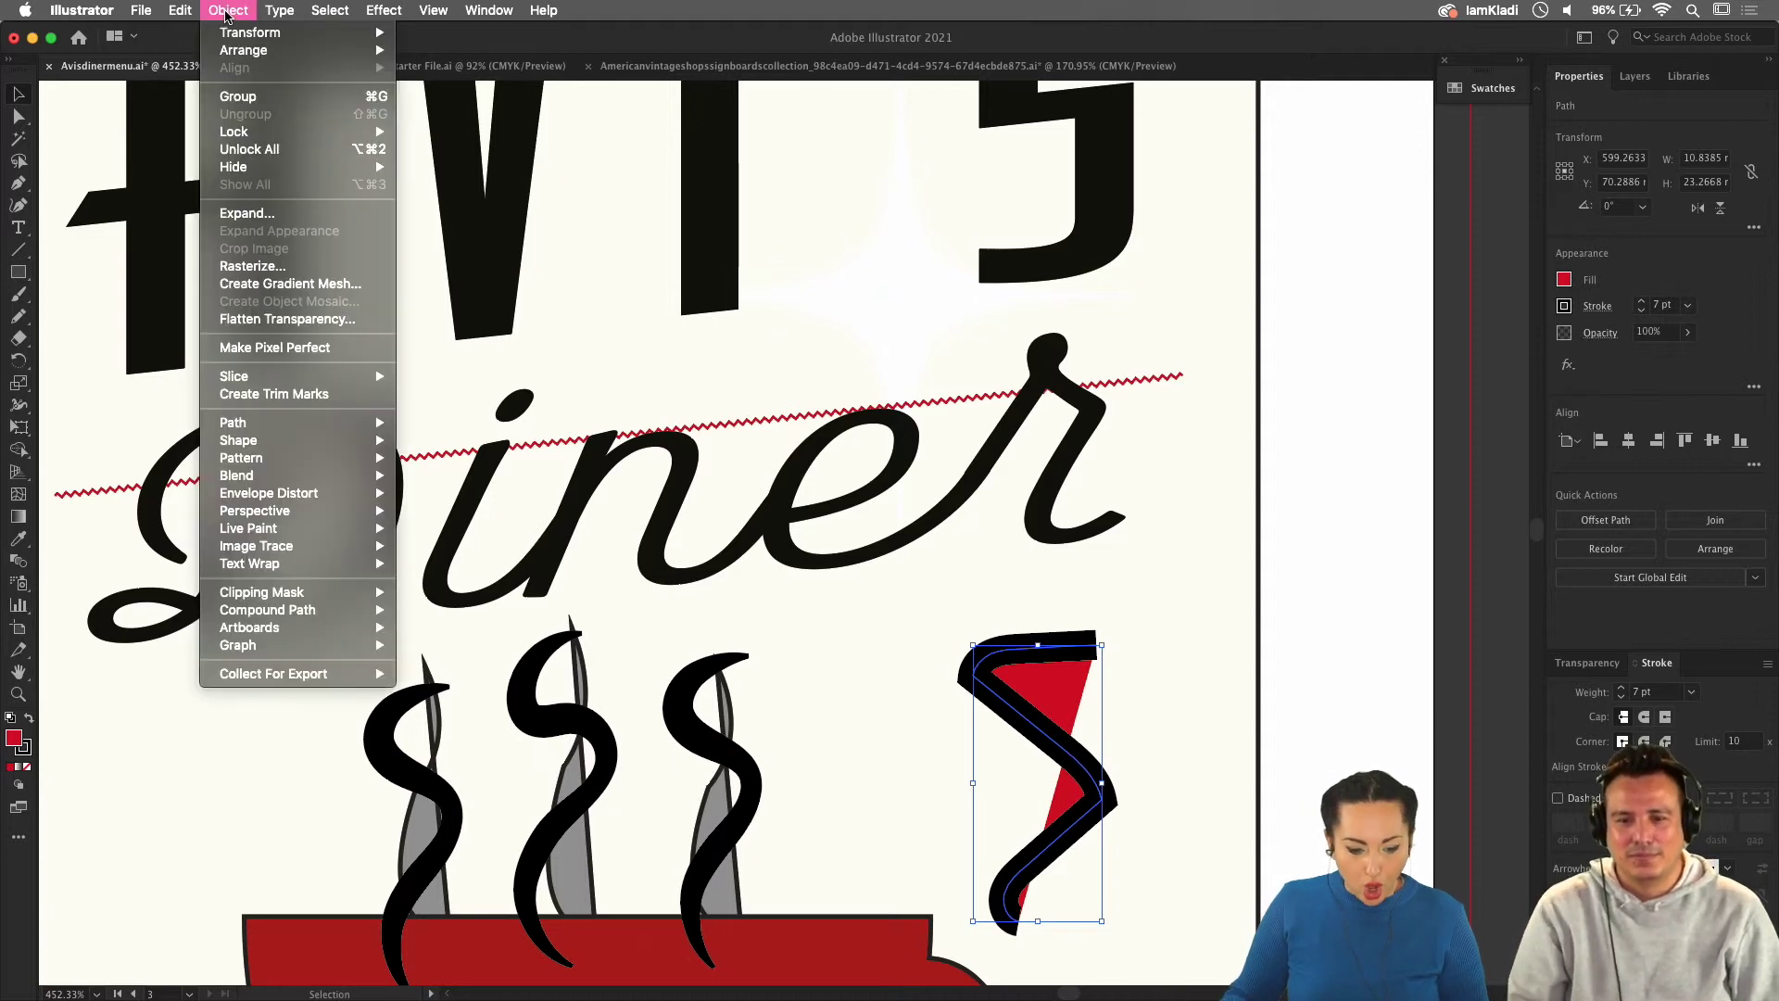
mouse_move(329, 427)
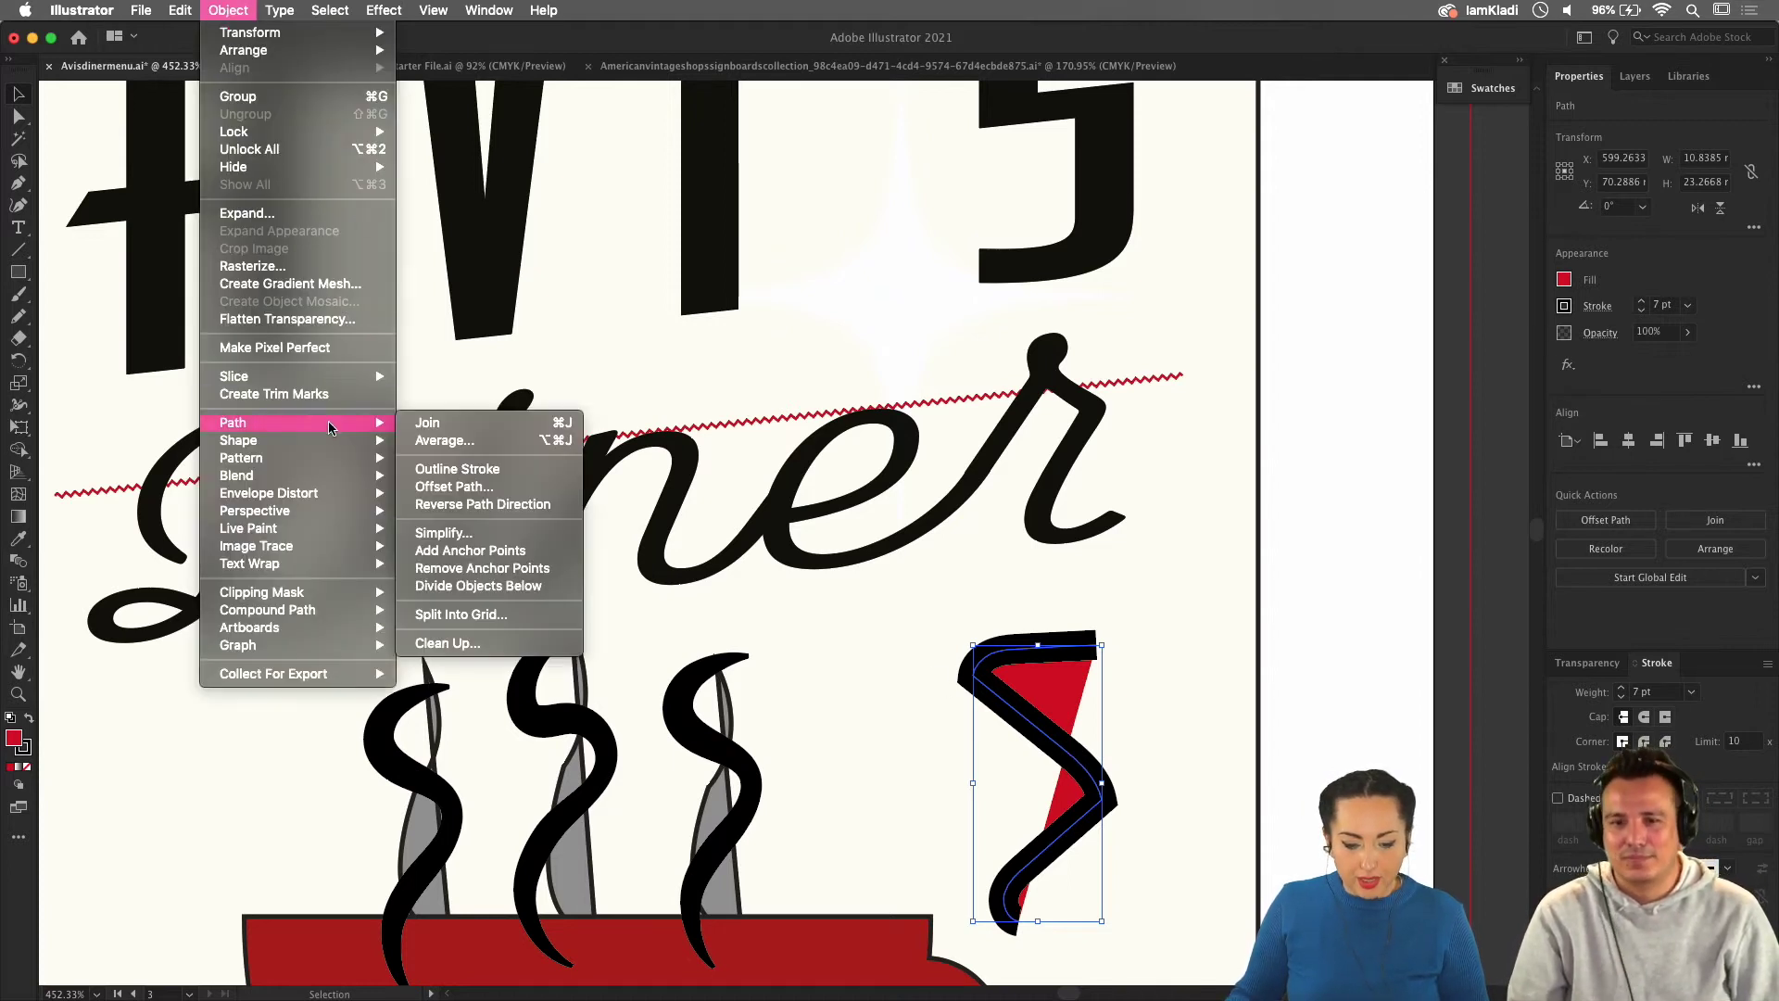
left_click(505, 471)
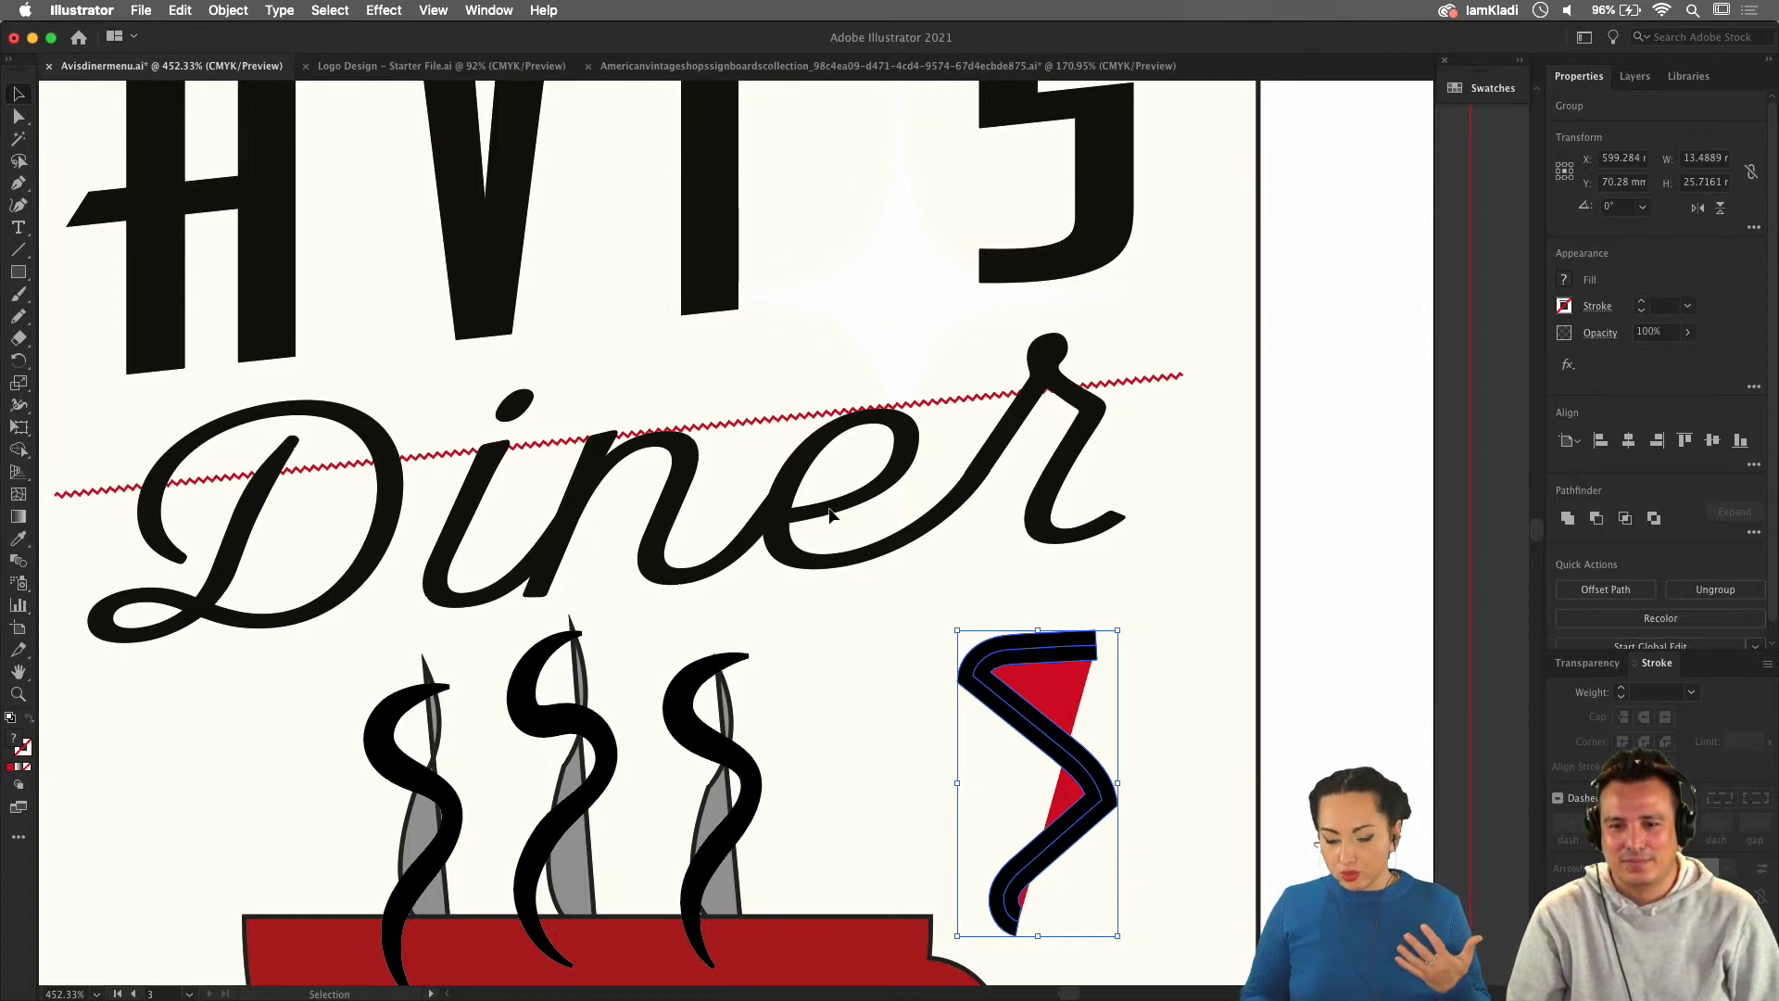
Isolate the expanded test group, move the black stroke shape left off the red fill, and isolate the red shape.
scroll(999, 672, "up", 3)
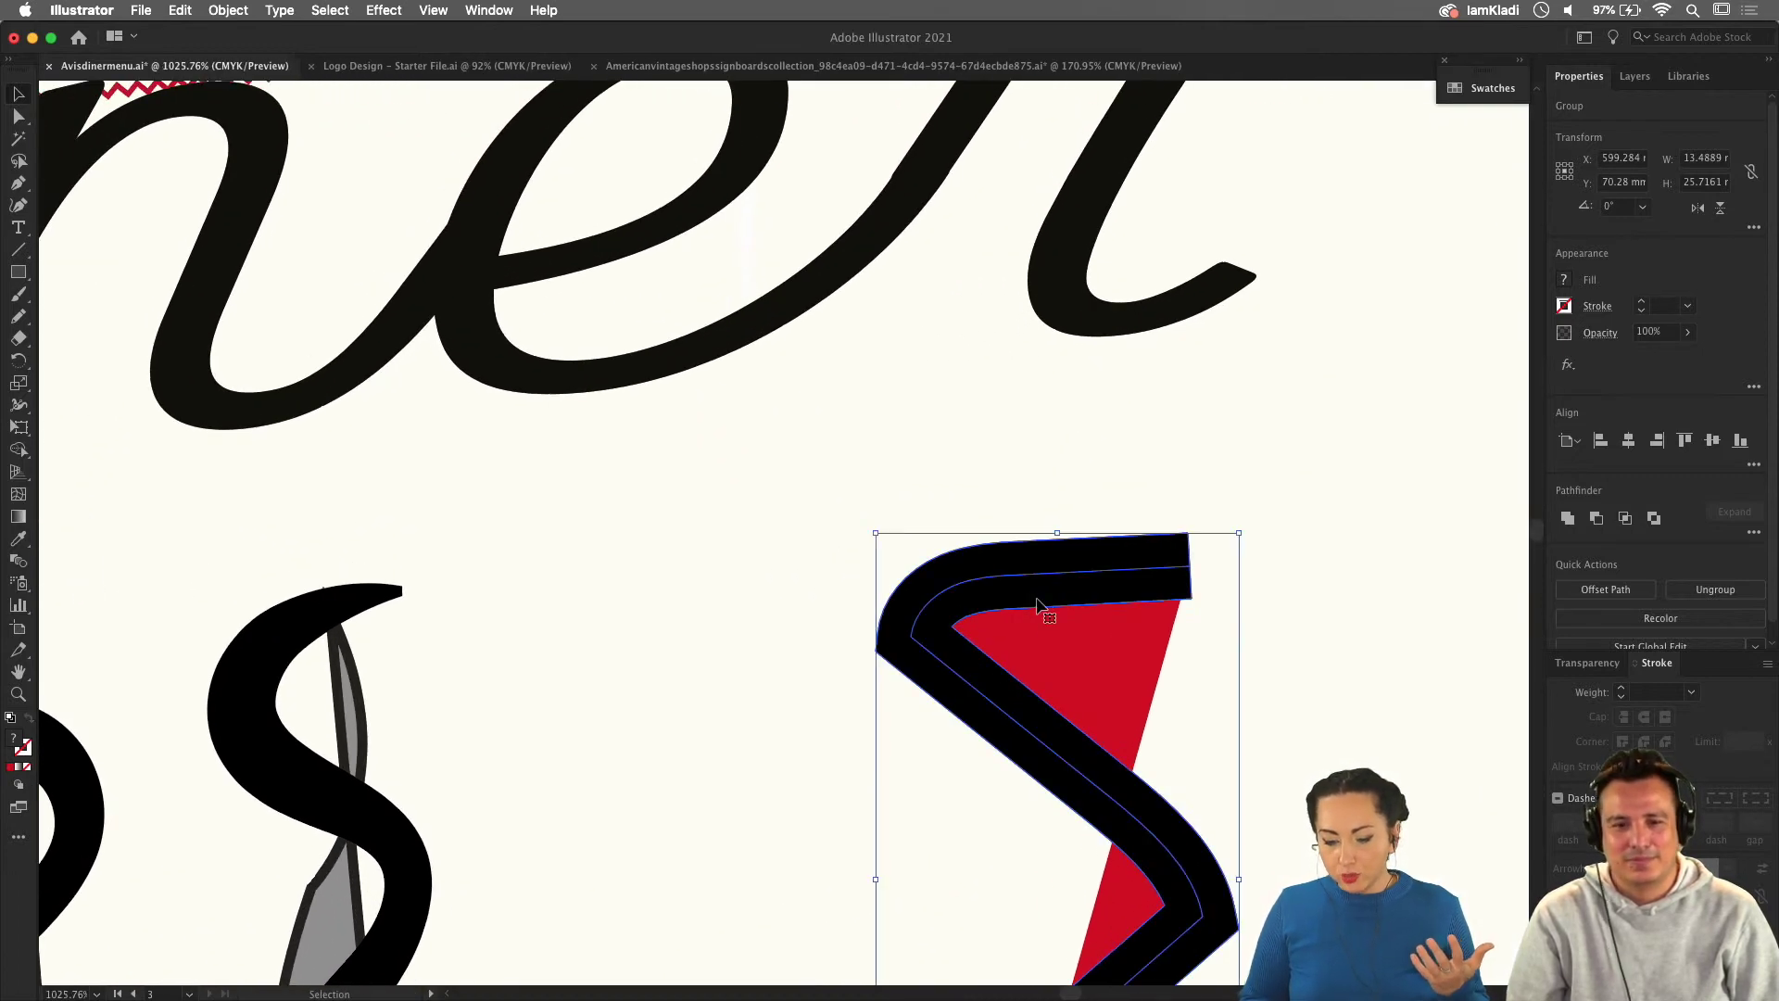
double_click(1038, 604)
left_click_drag(1038, 604, 689, 600)
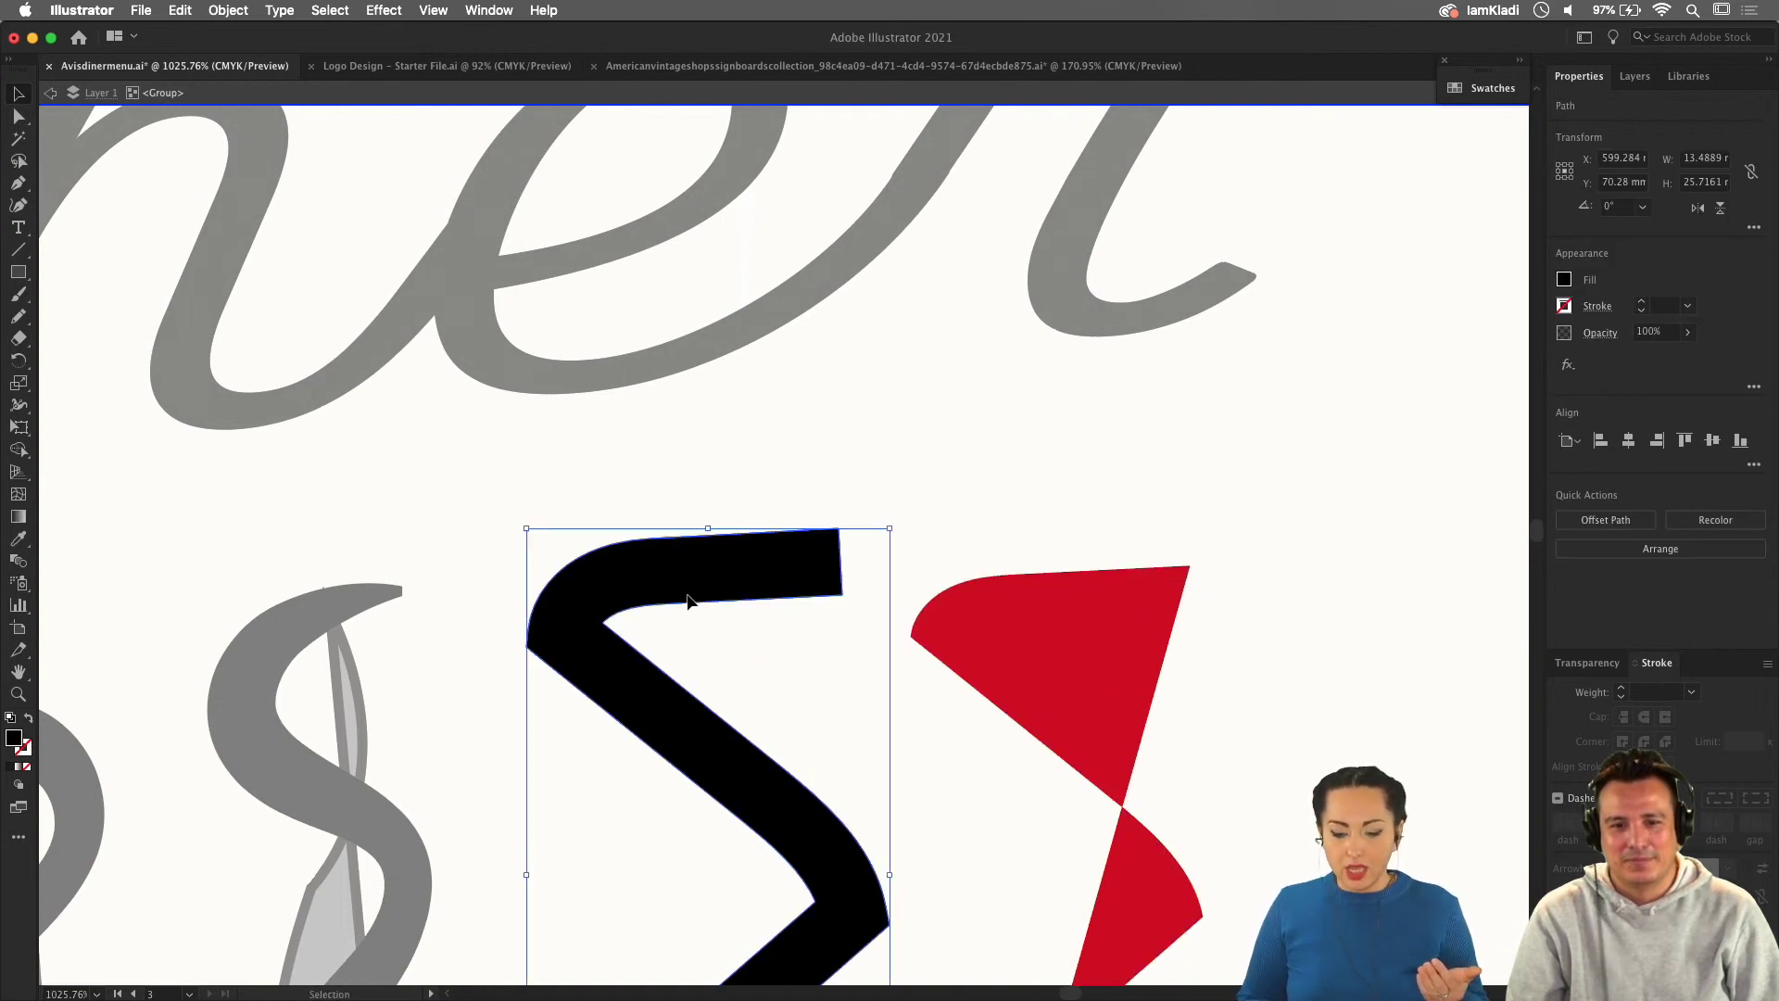
double_click(1053, 604)
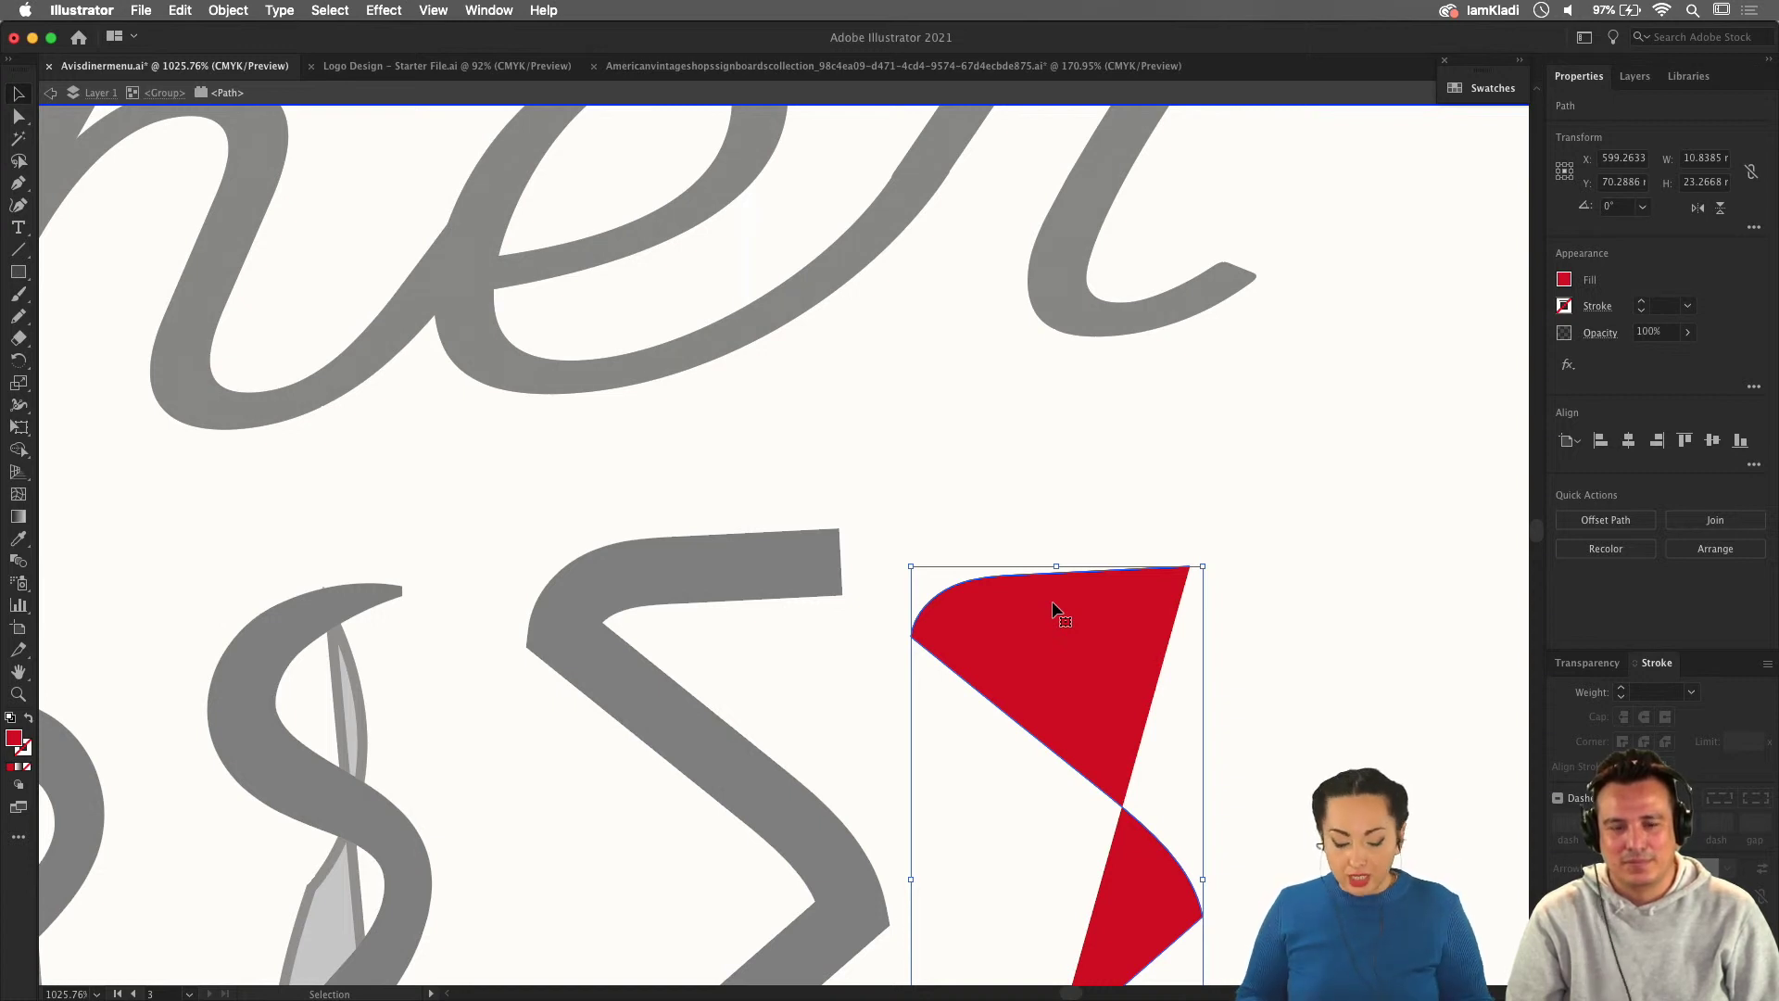
Exit isolation mode and delete the whole zigzag test group.
scroll(1053, 605, "down", 4)
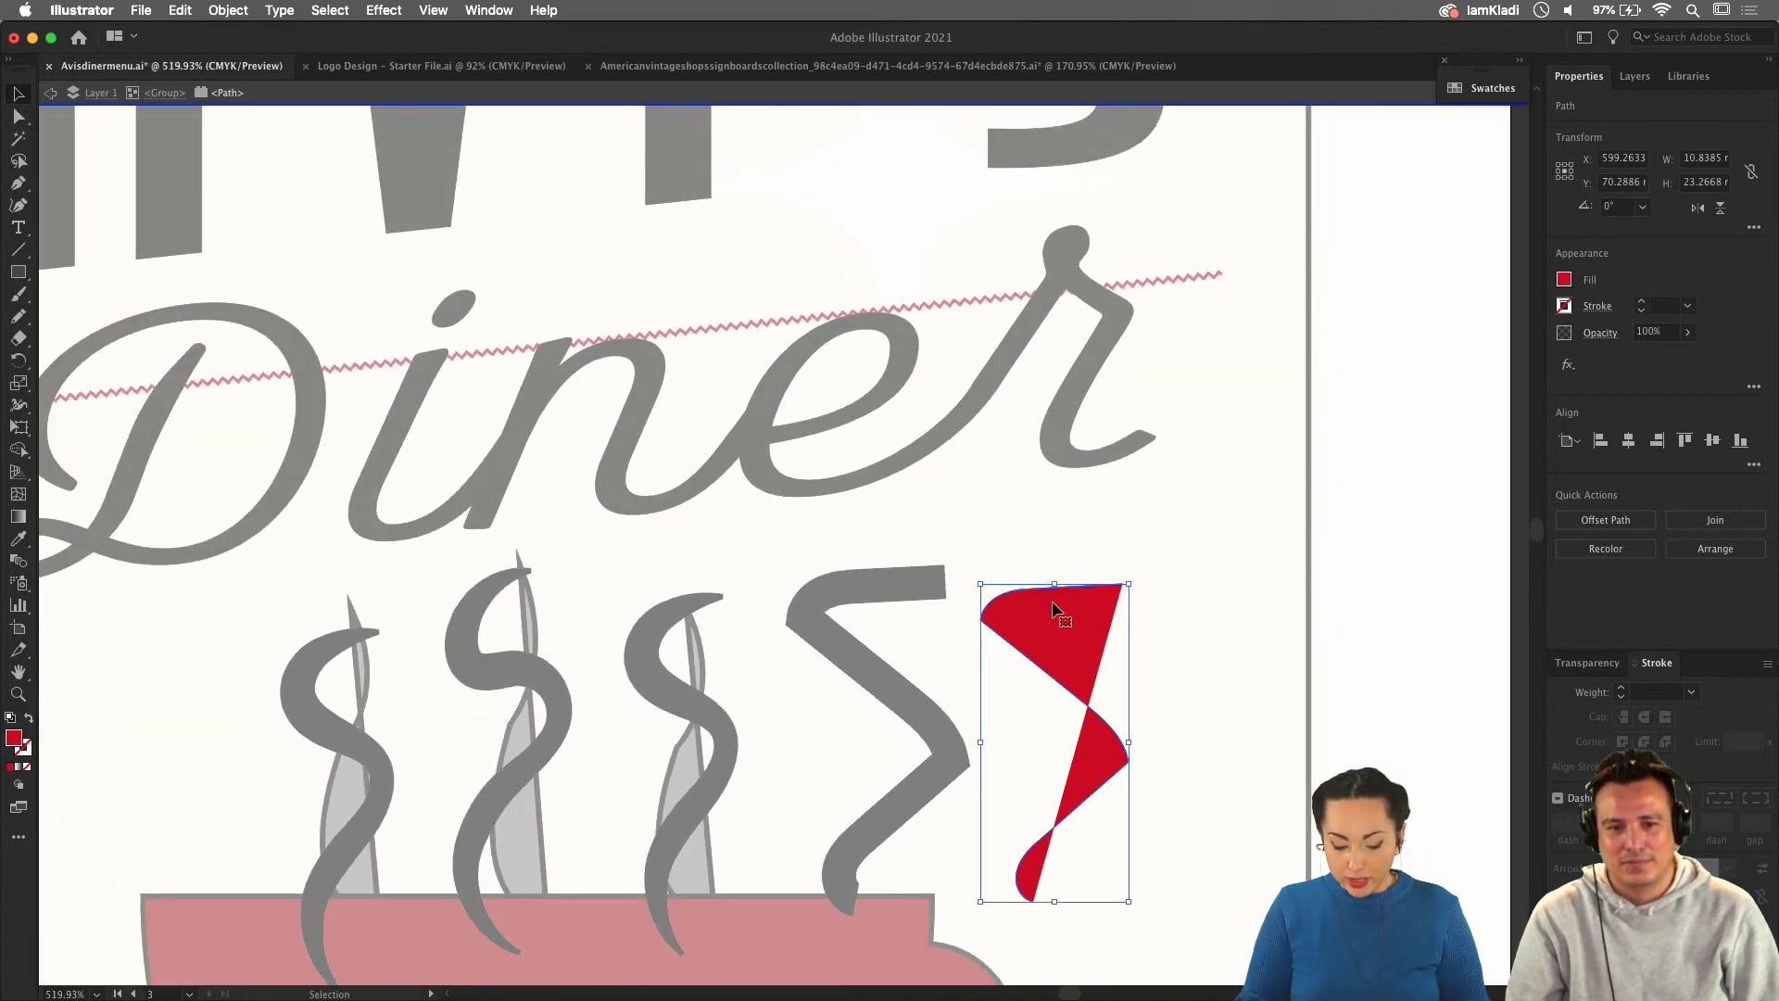
double_click(1232, 565)
left_click(1084, 614)
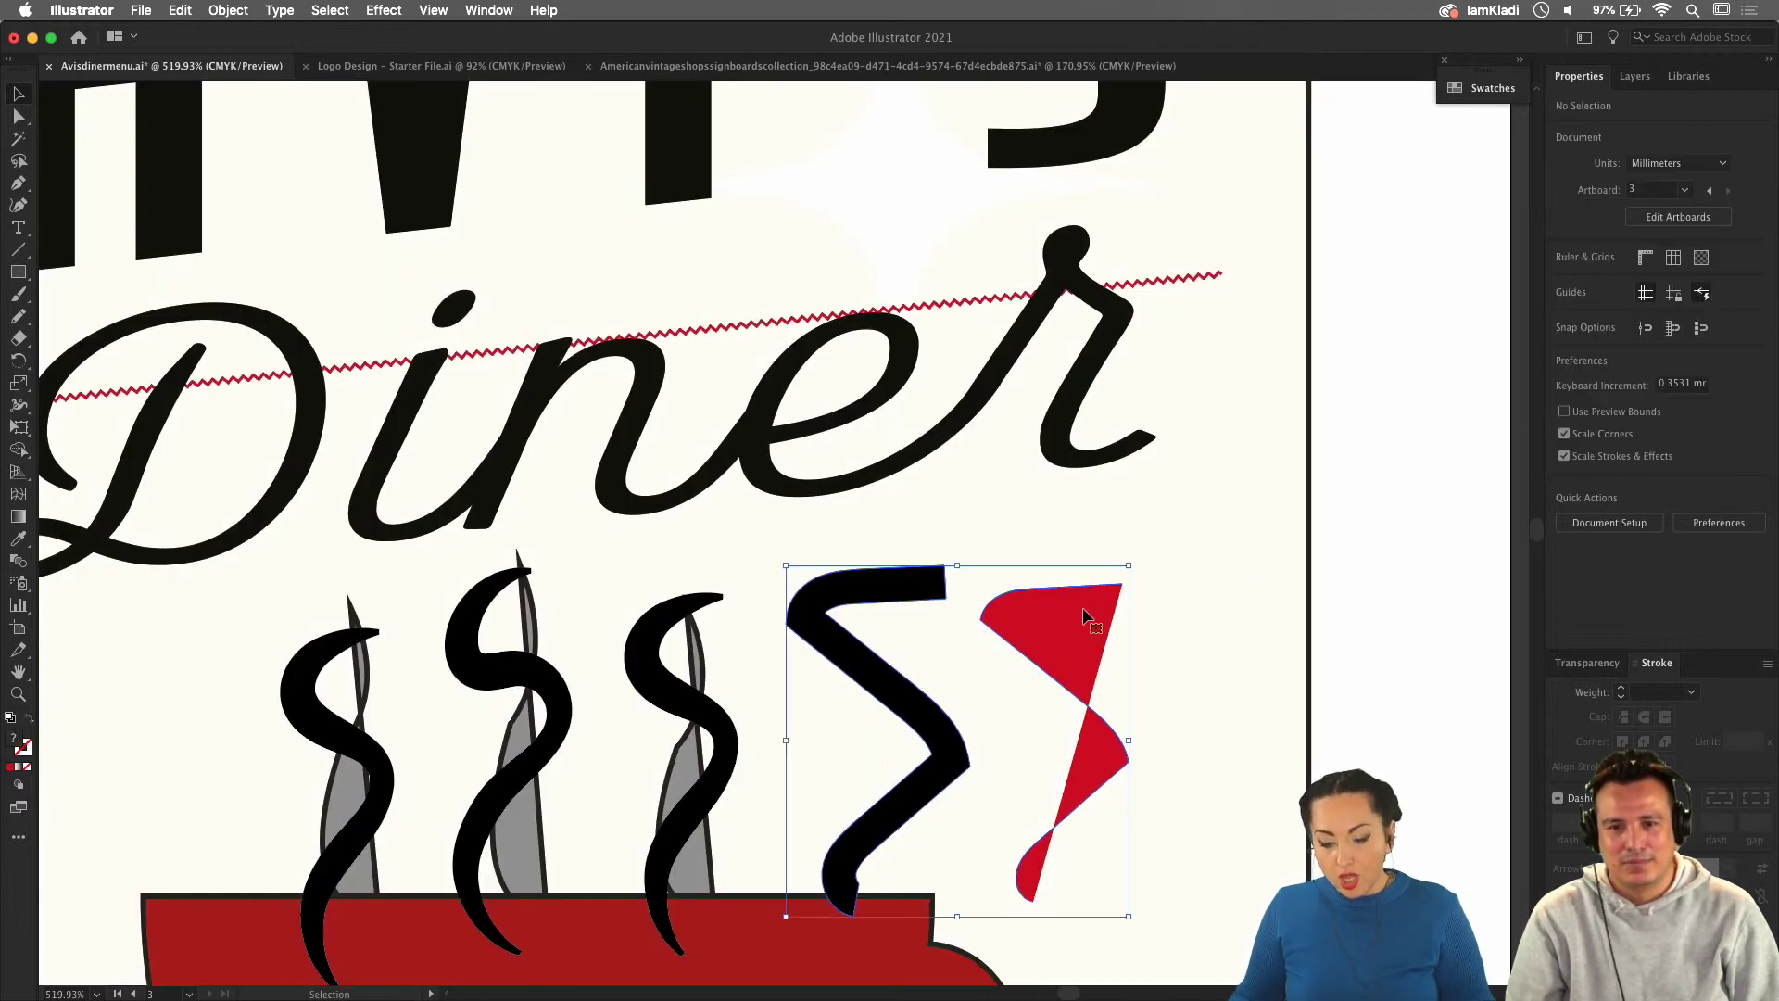
key("Delete")
left_click(1082, 609)
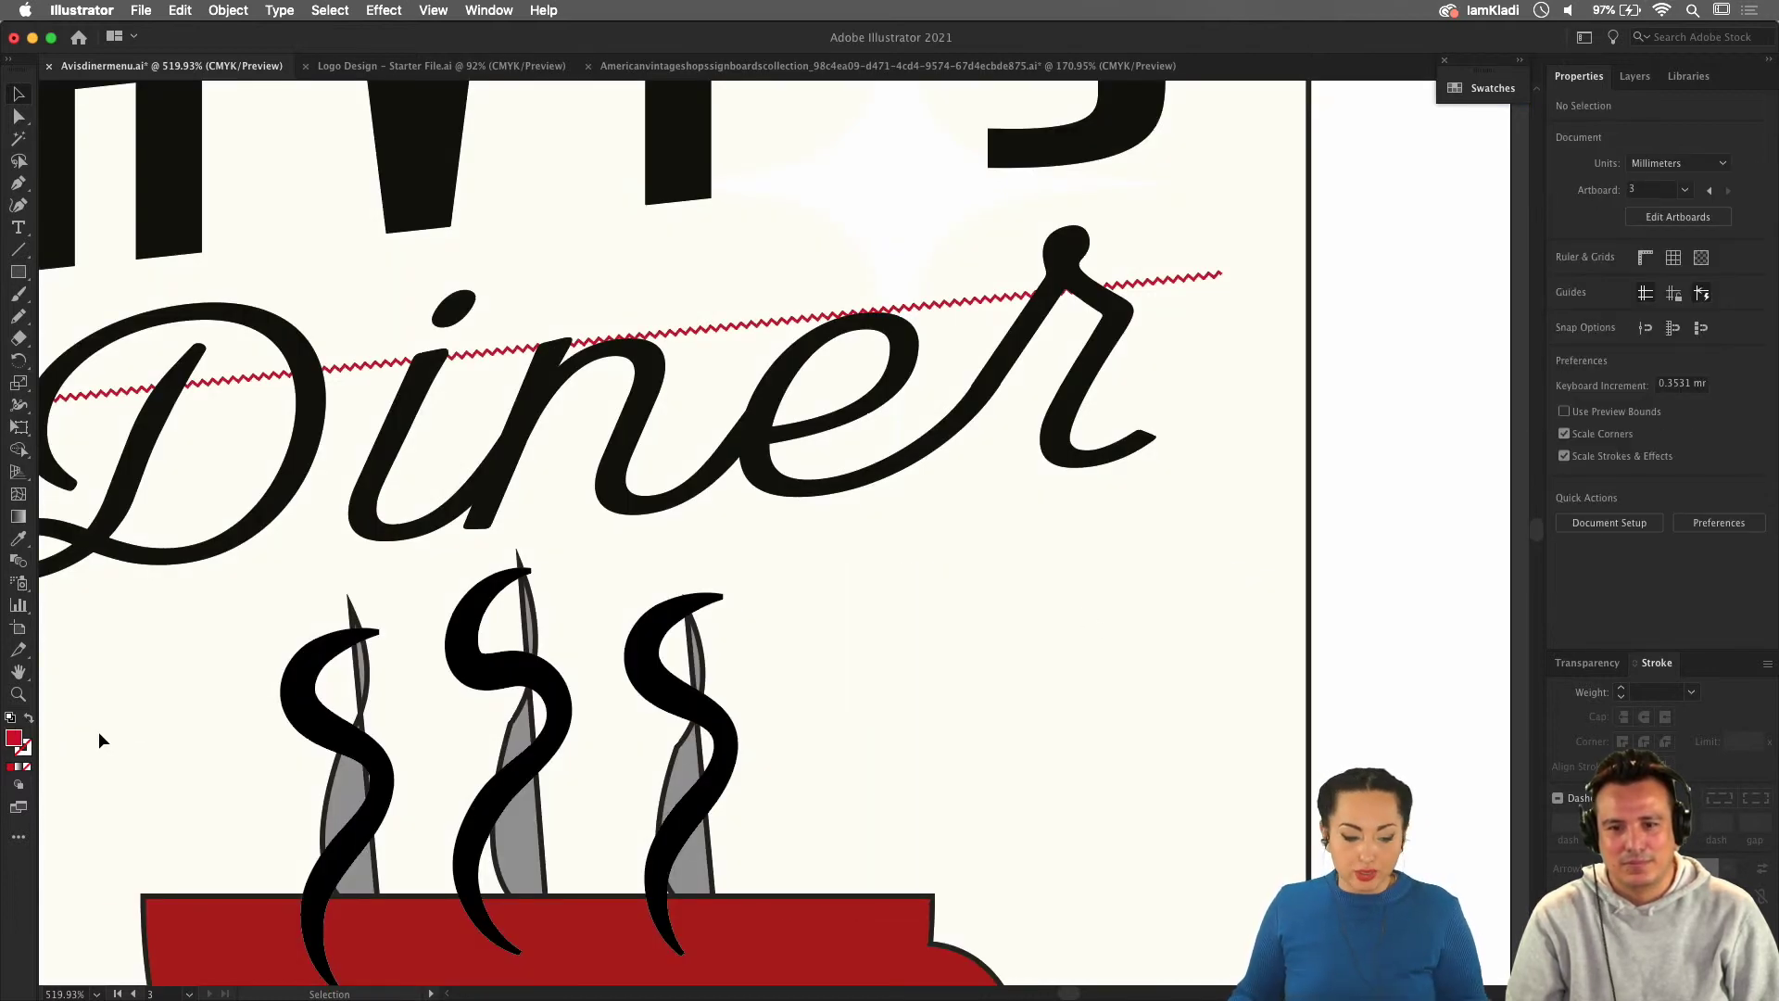
Set the current fill to none with nothing selected.
double_click(15, 739)
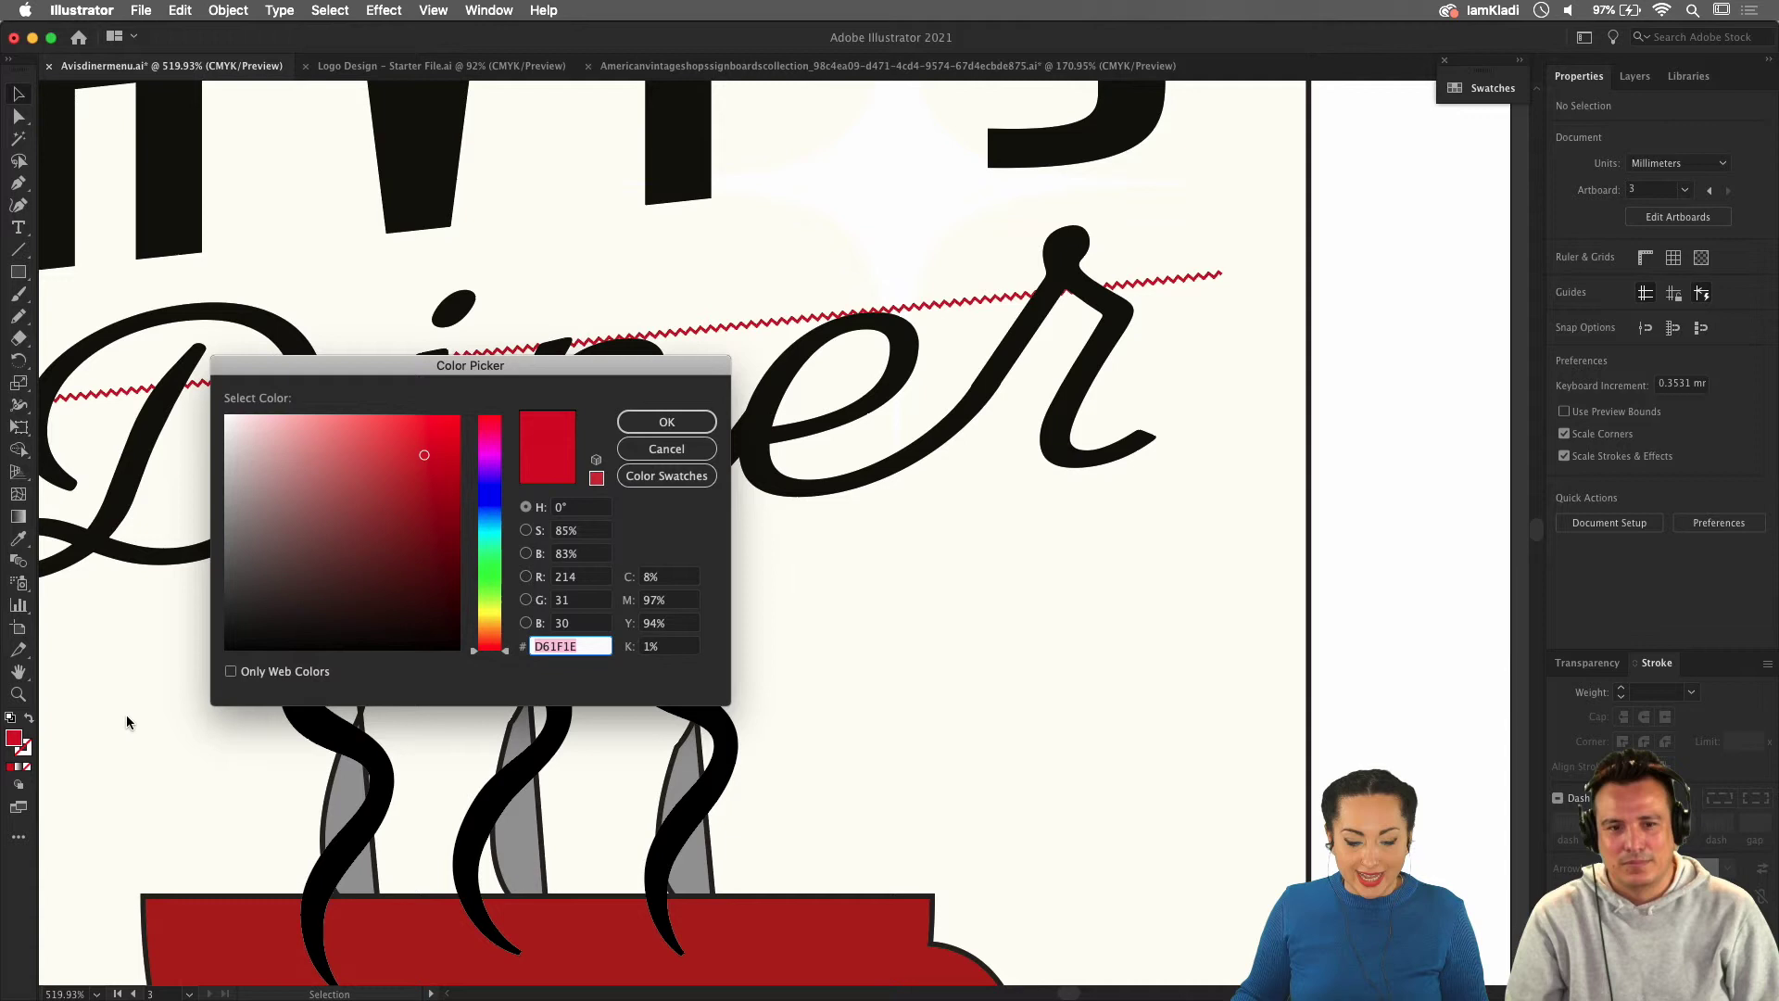
left_click(644, 446)
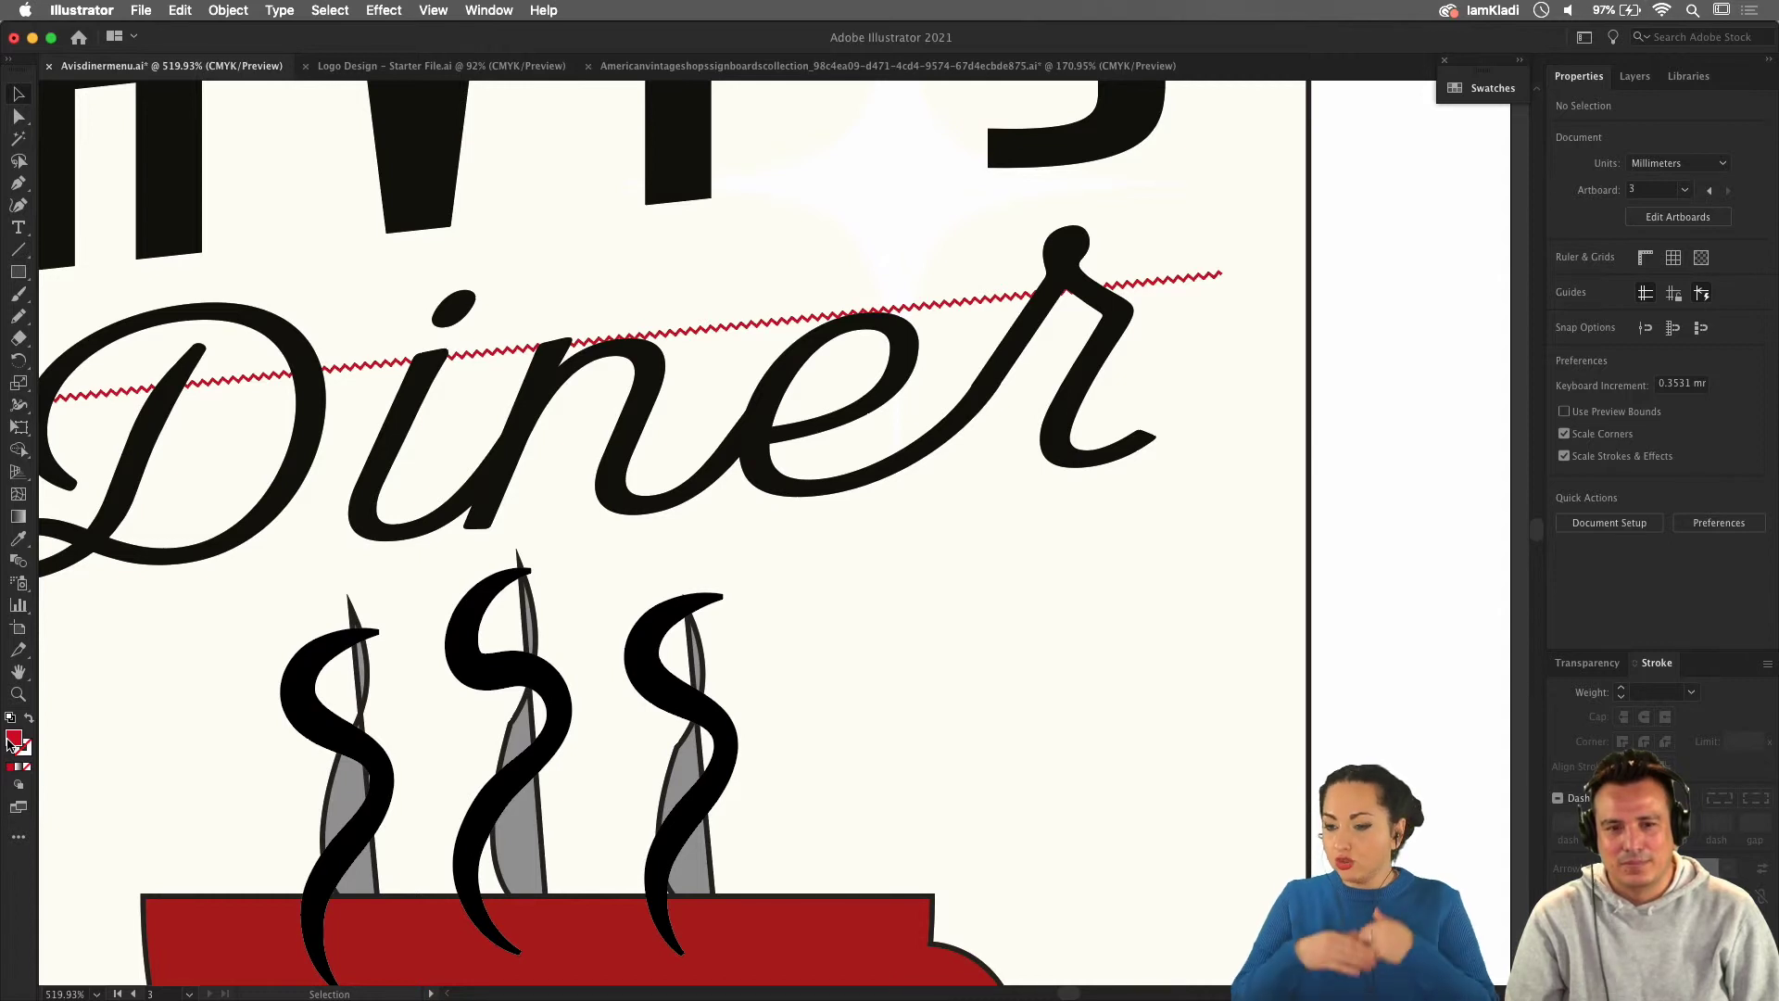
key("slash")
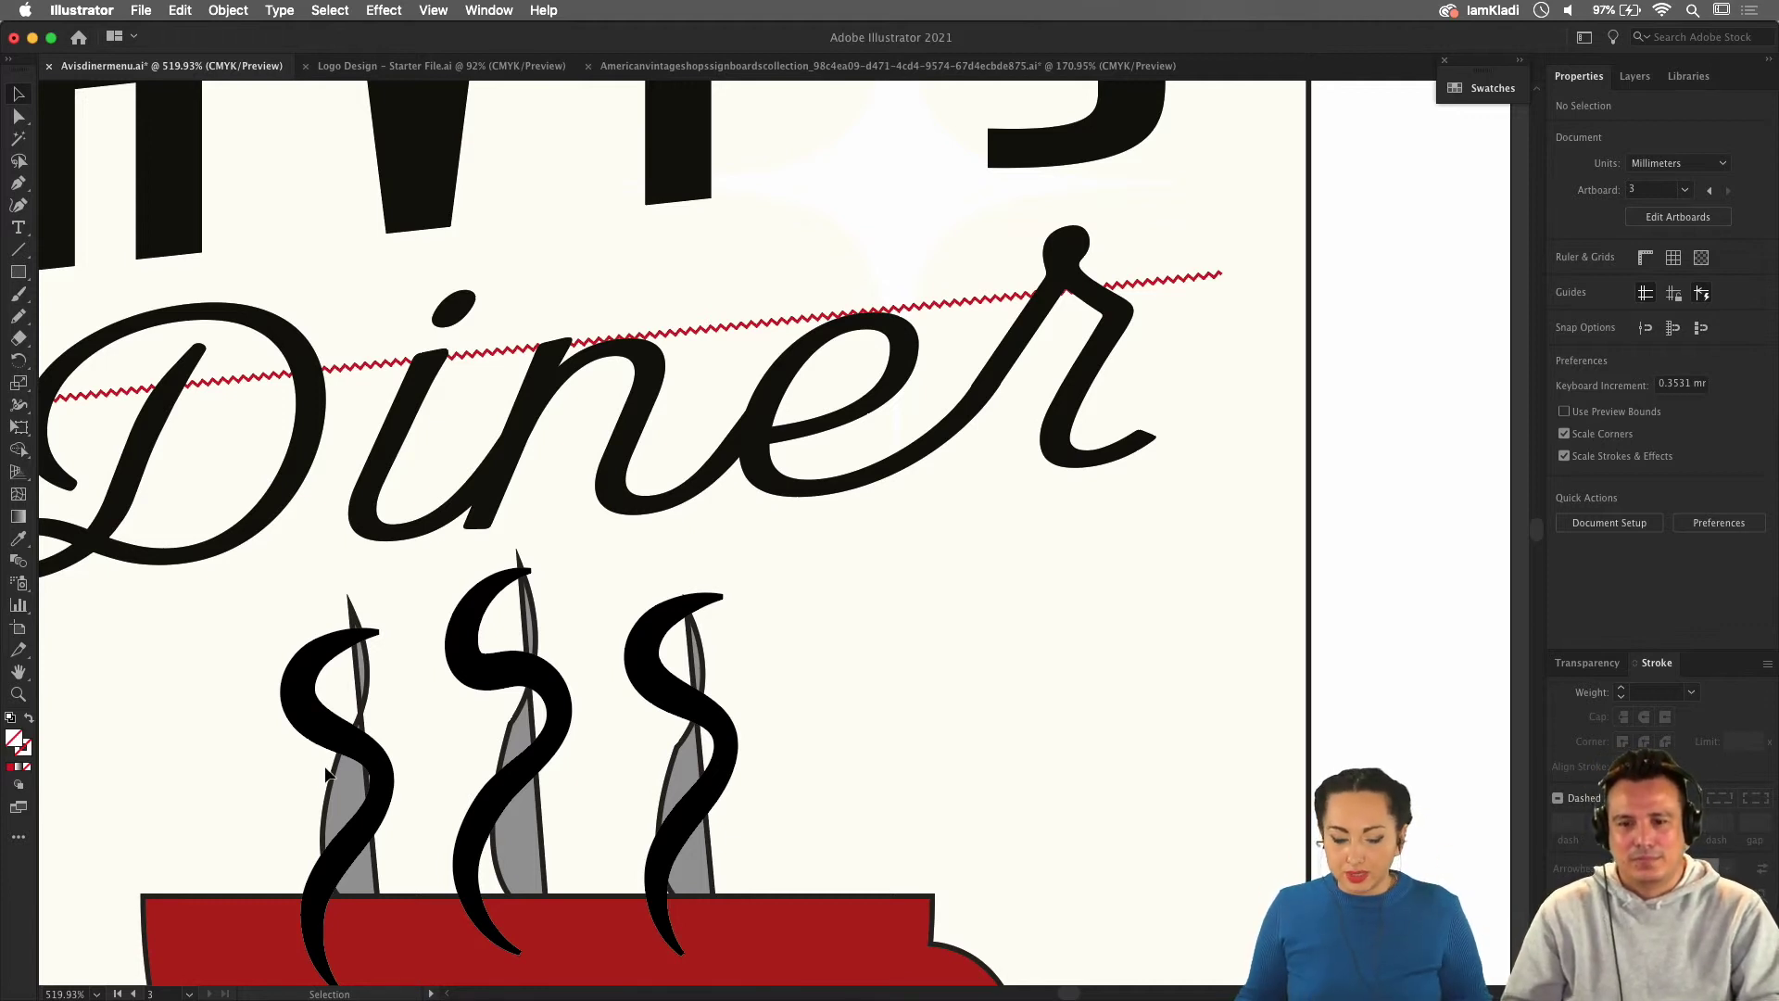
Unlock the group holding the gray steam, try isolating it from the rightmost gray steam shape, and leave everything deselected.
left_click(725, 758)
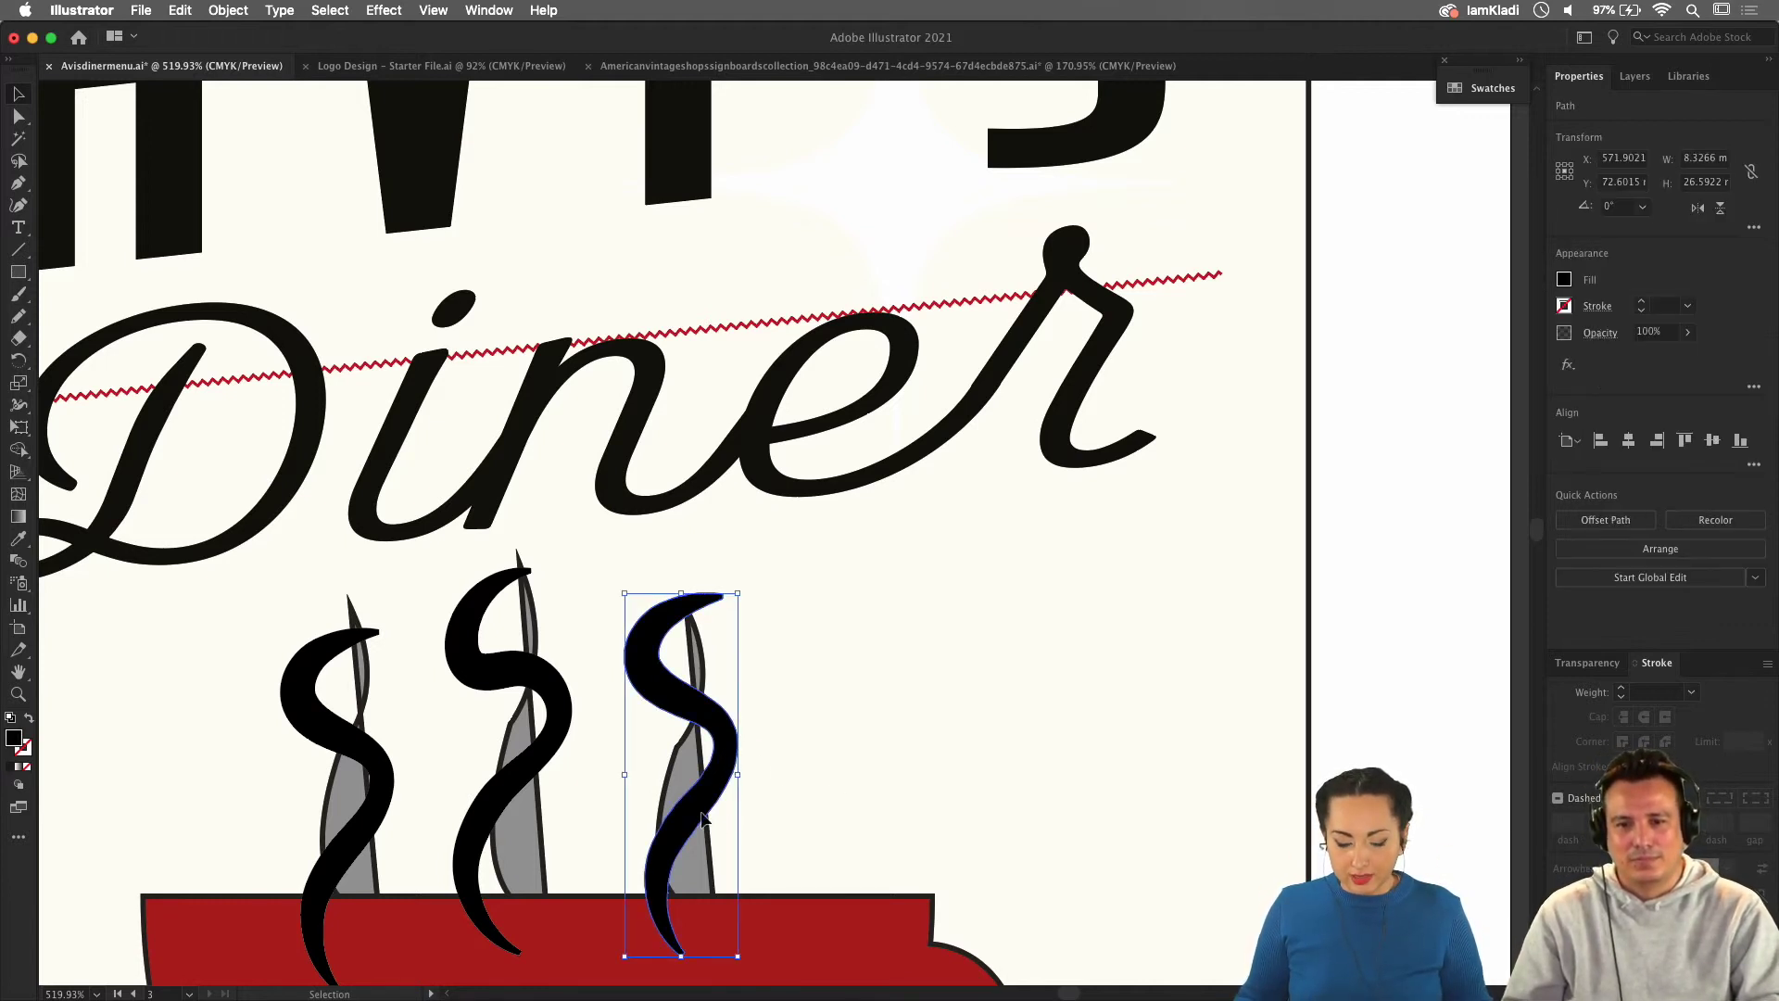
scroll(705, 862, "down", 5)
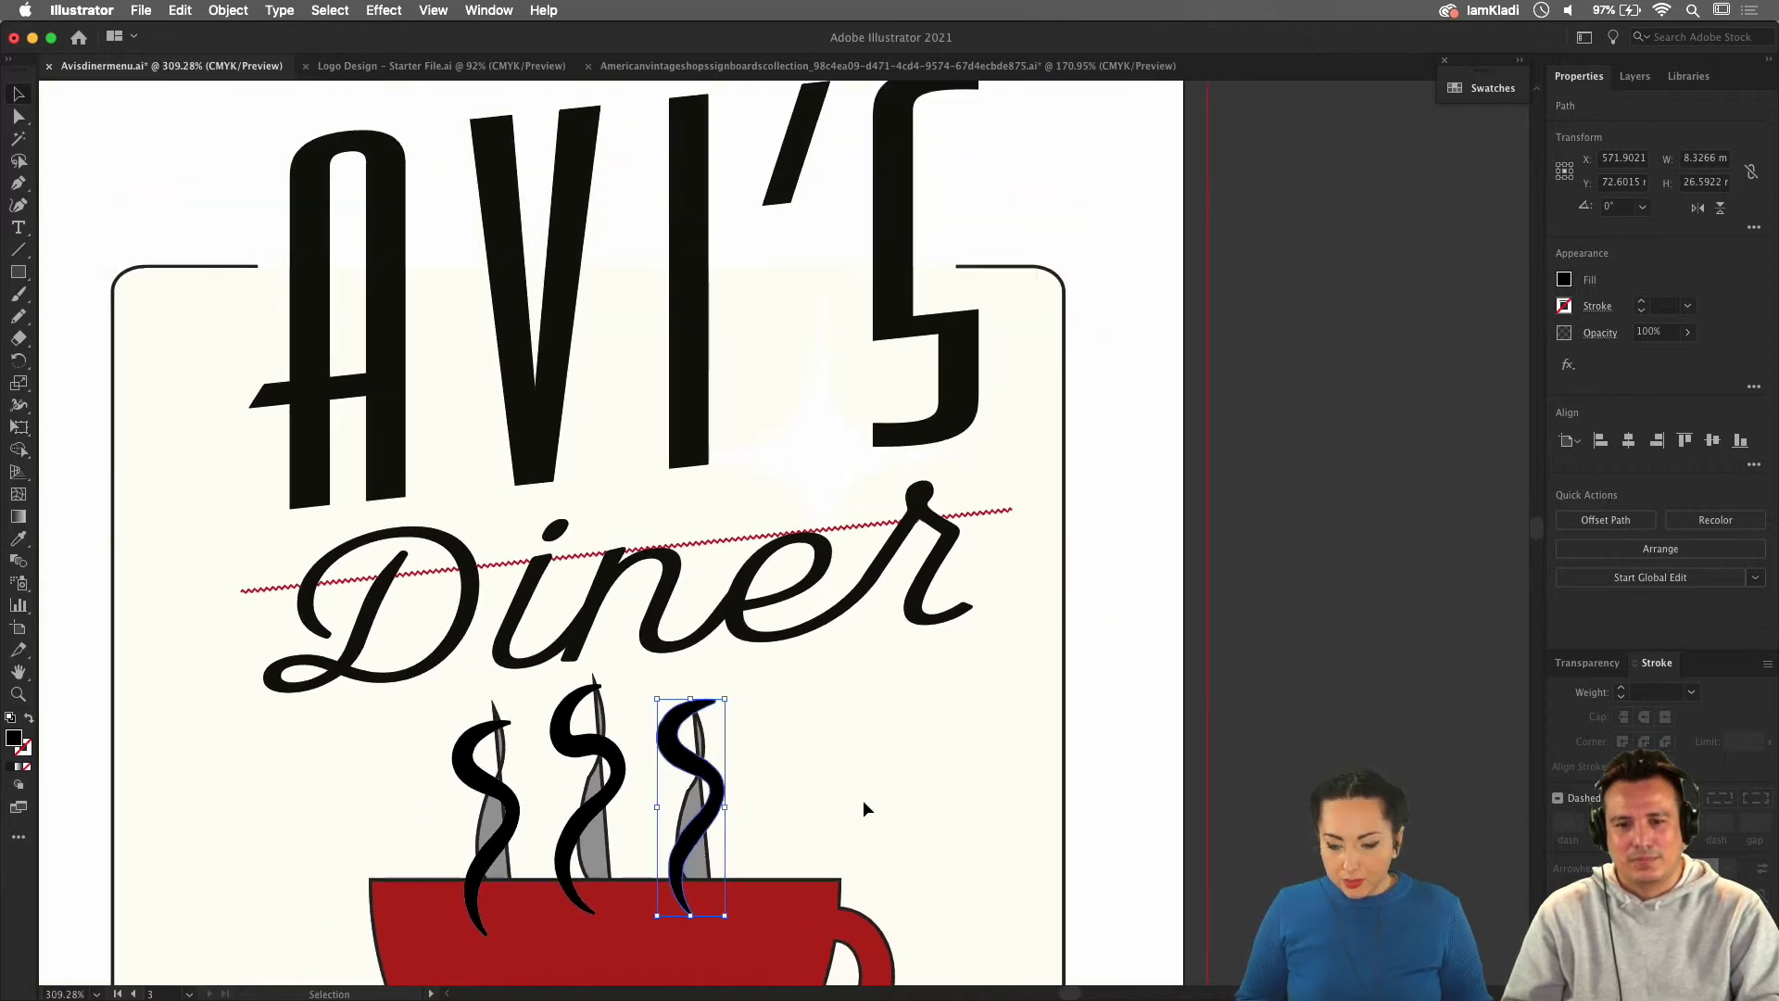
left_click(1633, 78)
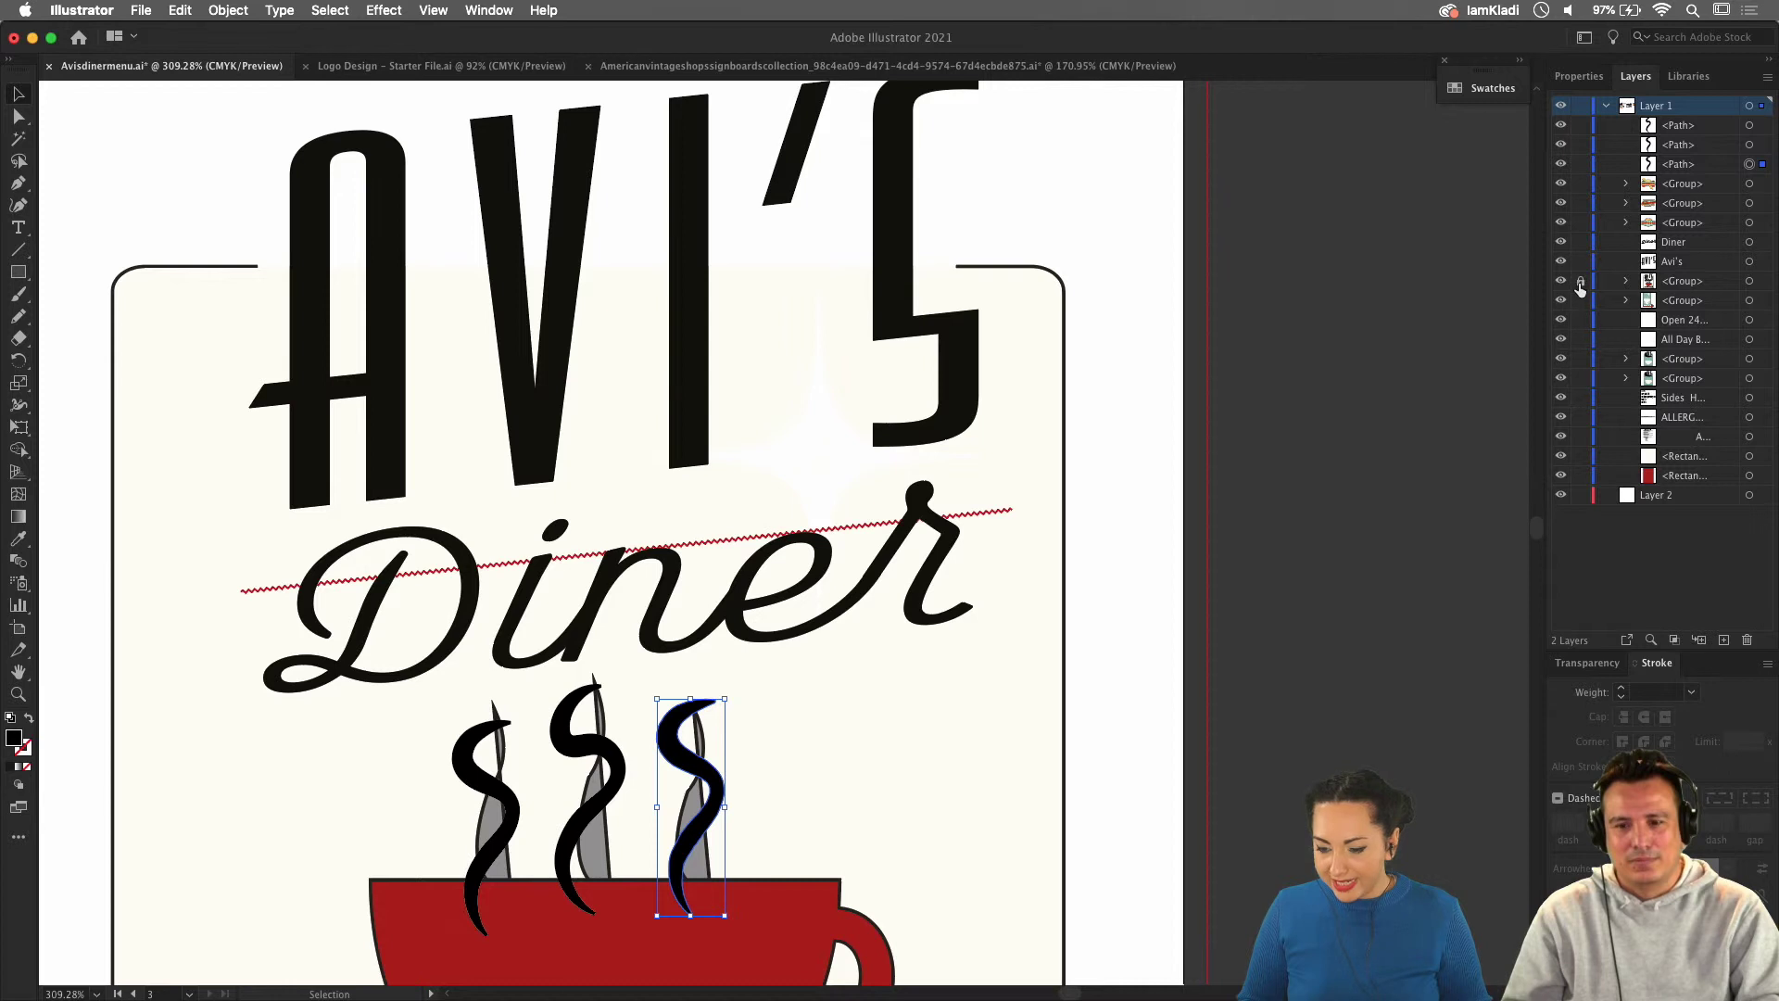
left_click(696, 876)
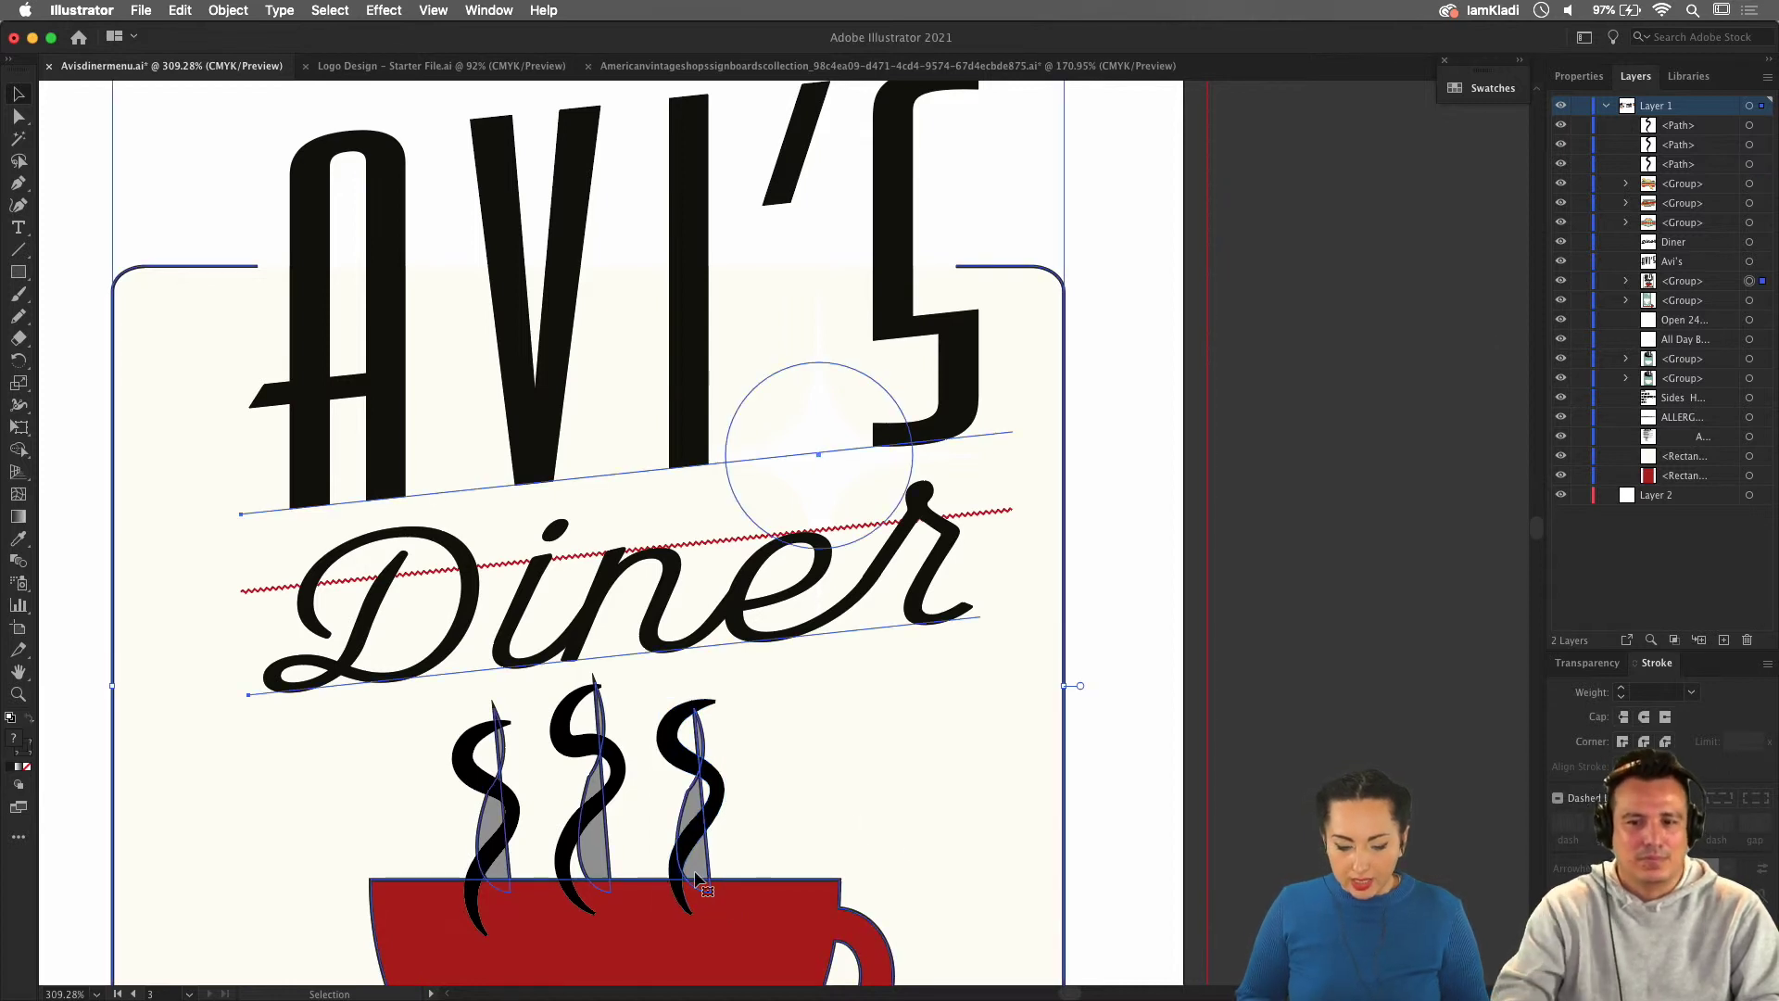
double_click(697, 878)
double_click(1248, 709)
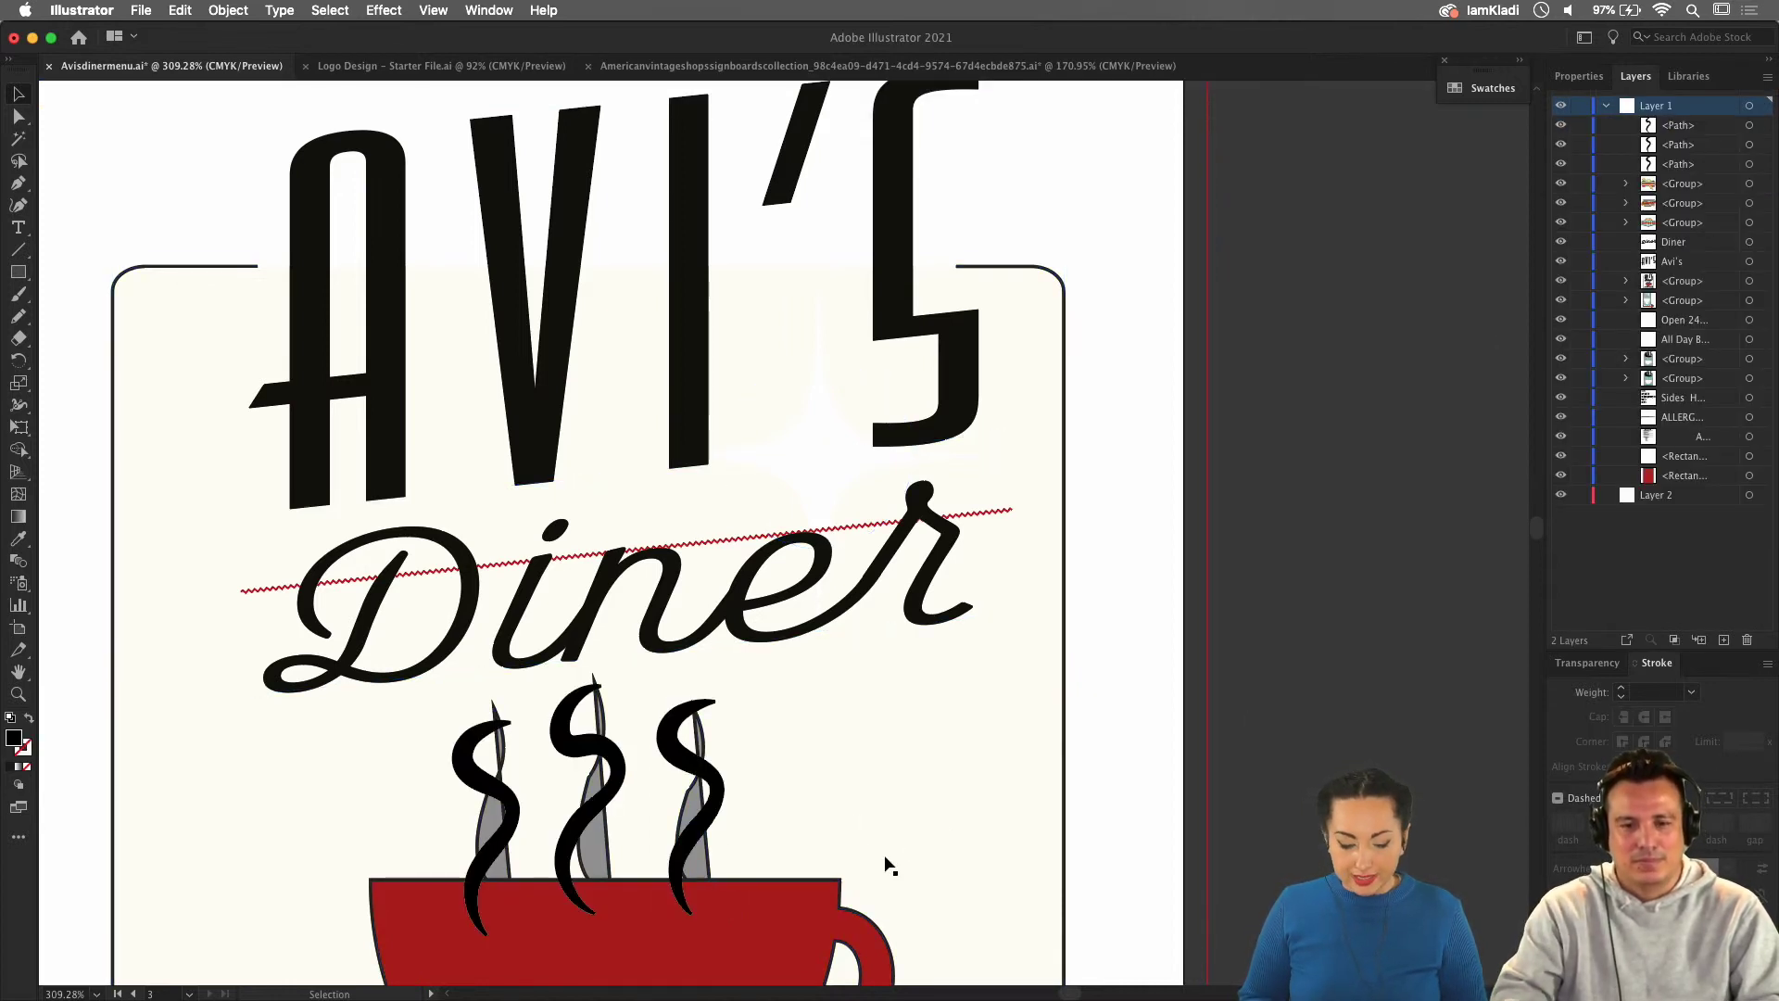
Try selecting each of the three gray steam shapes individually inside their group with the Group Selection tool.
scroll(886, 862, "down", 1)
scroll(885, 862, "down", 1)
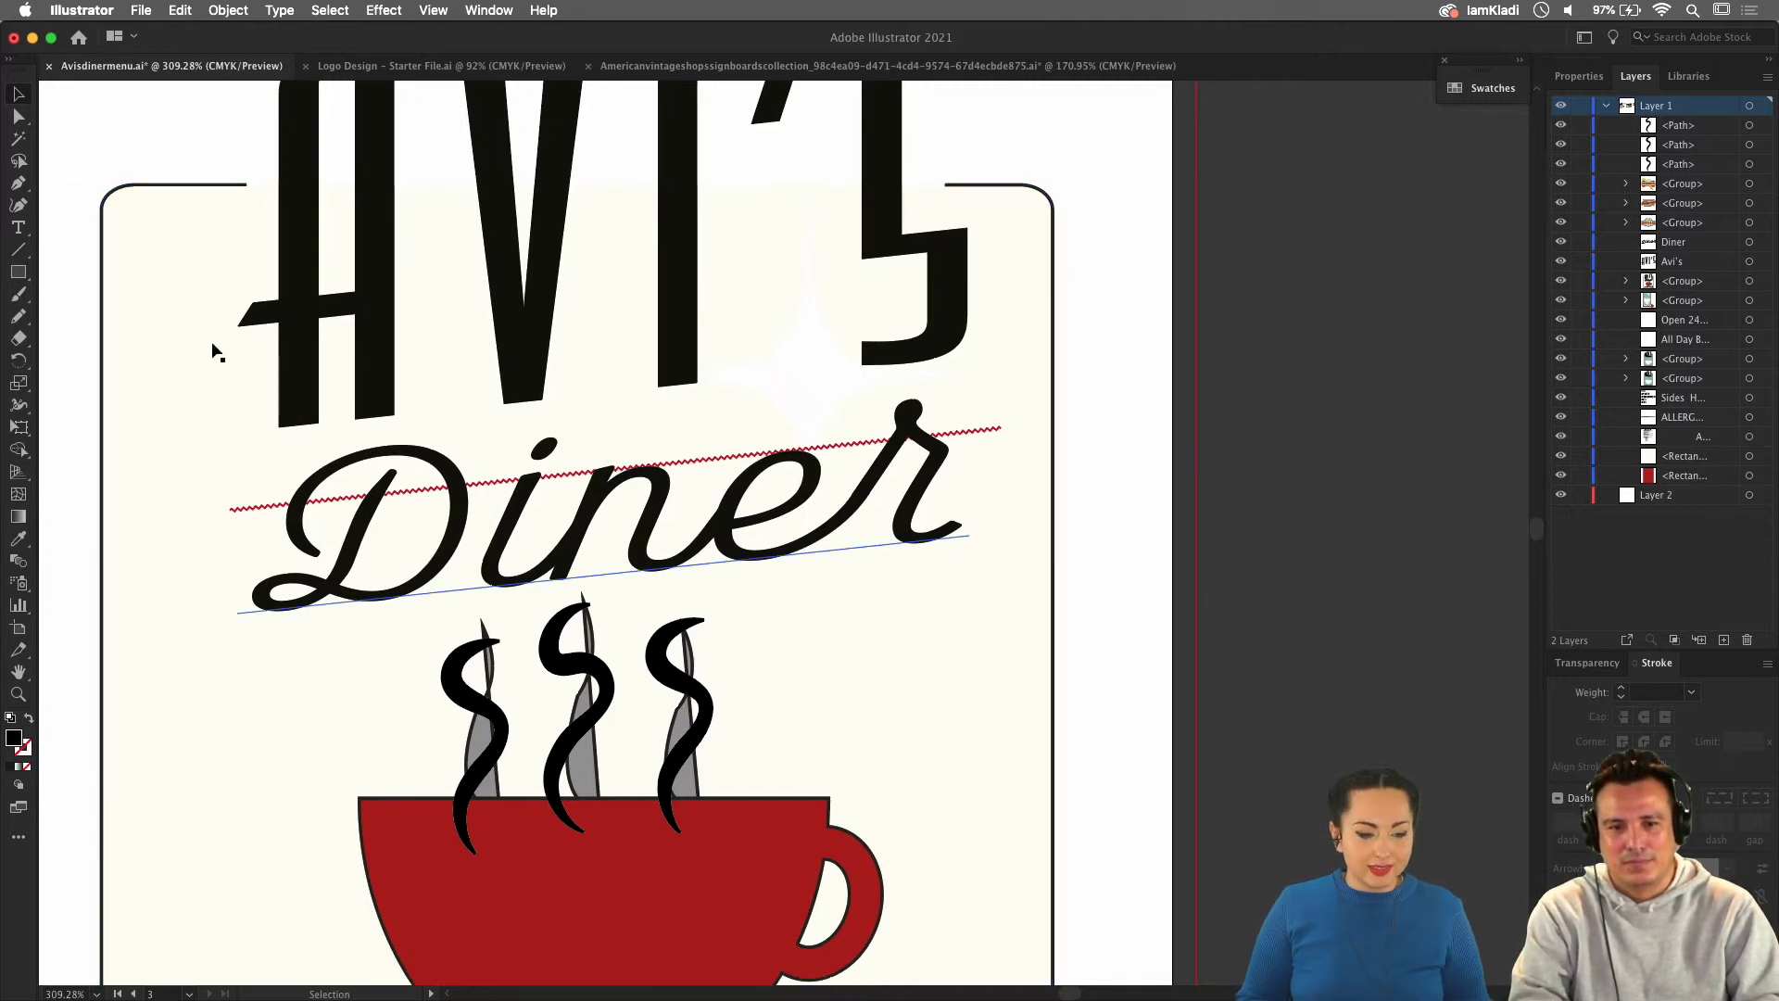
left_click(21, 118)
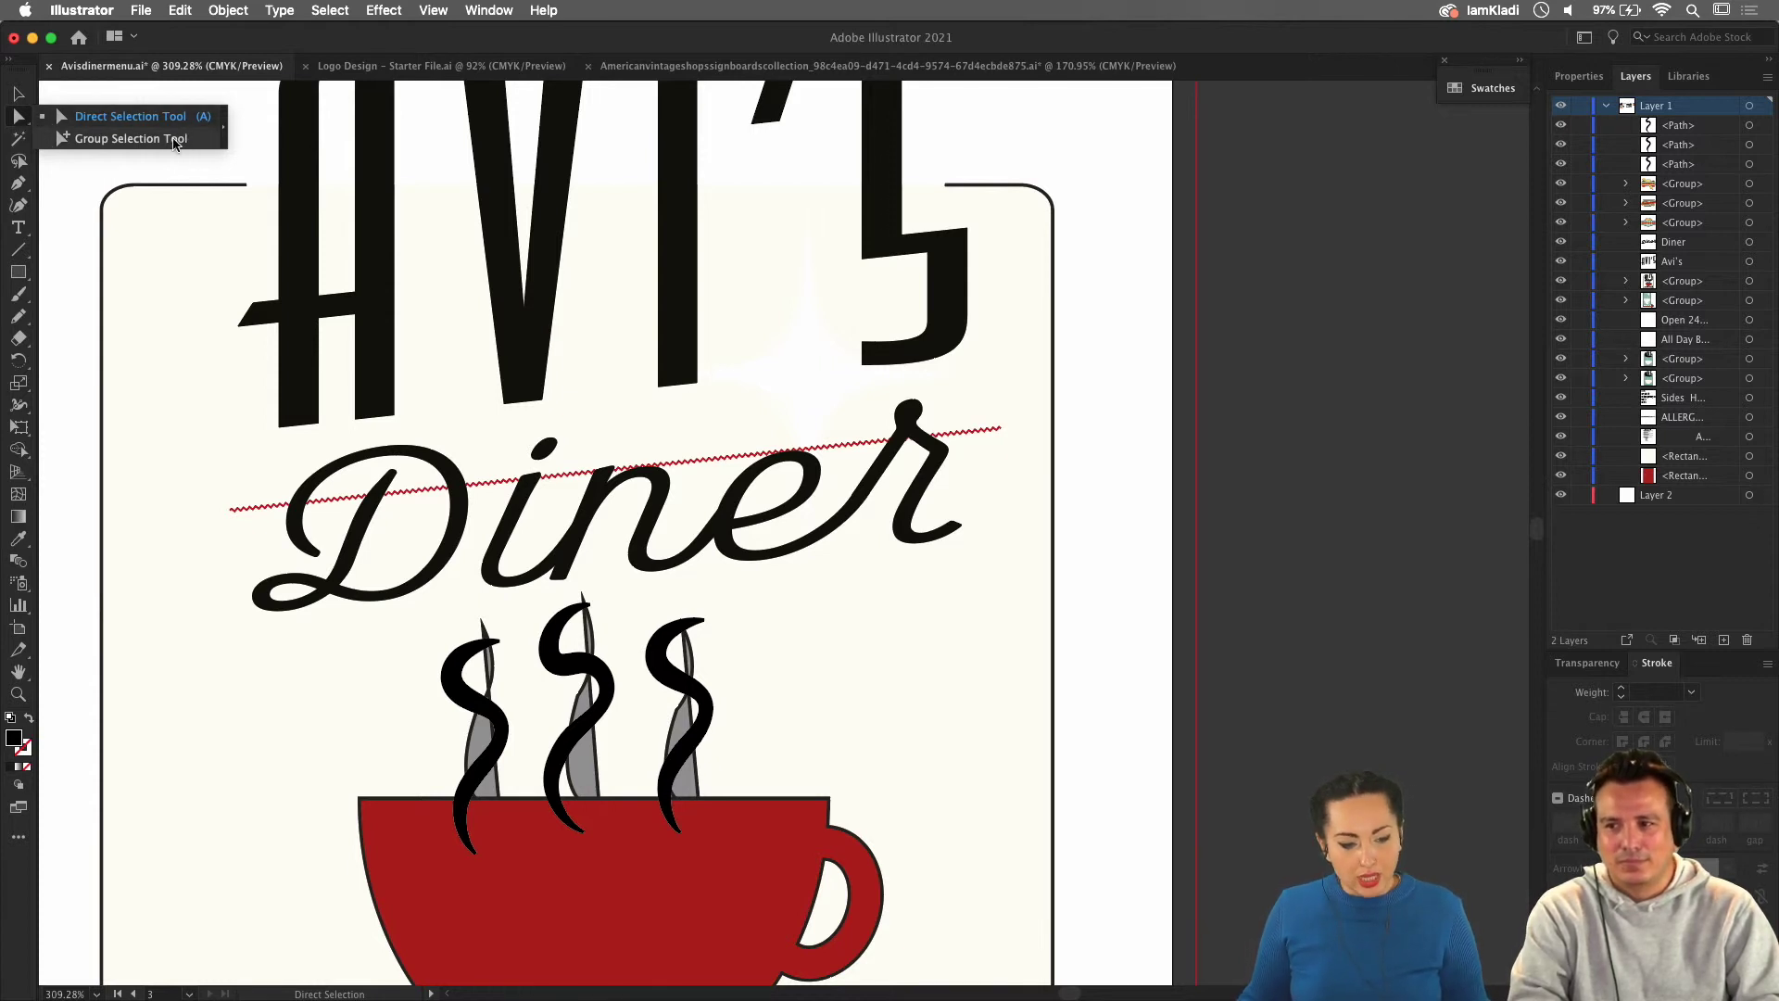
left_click(86, 139)
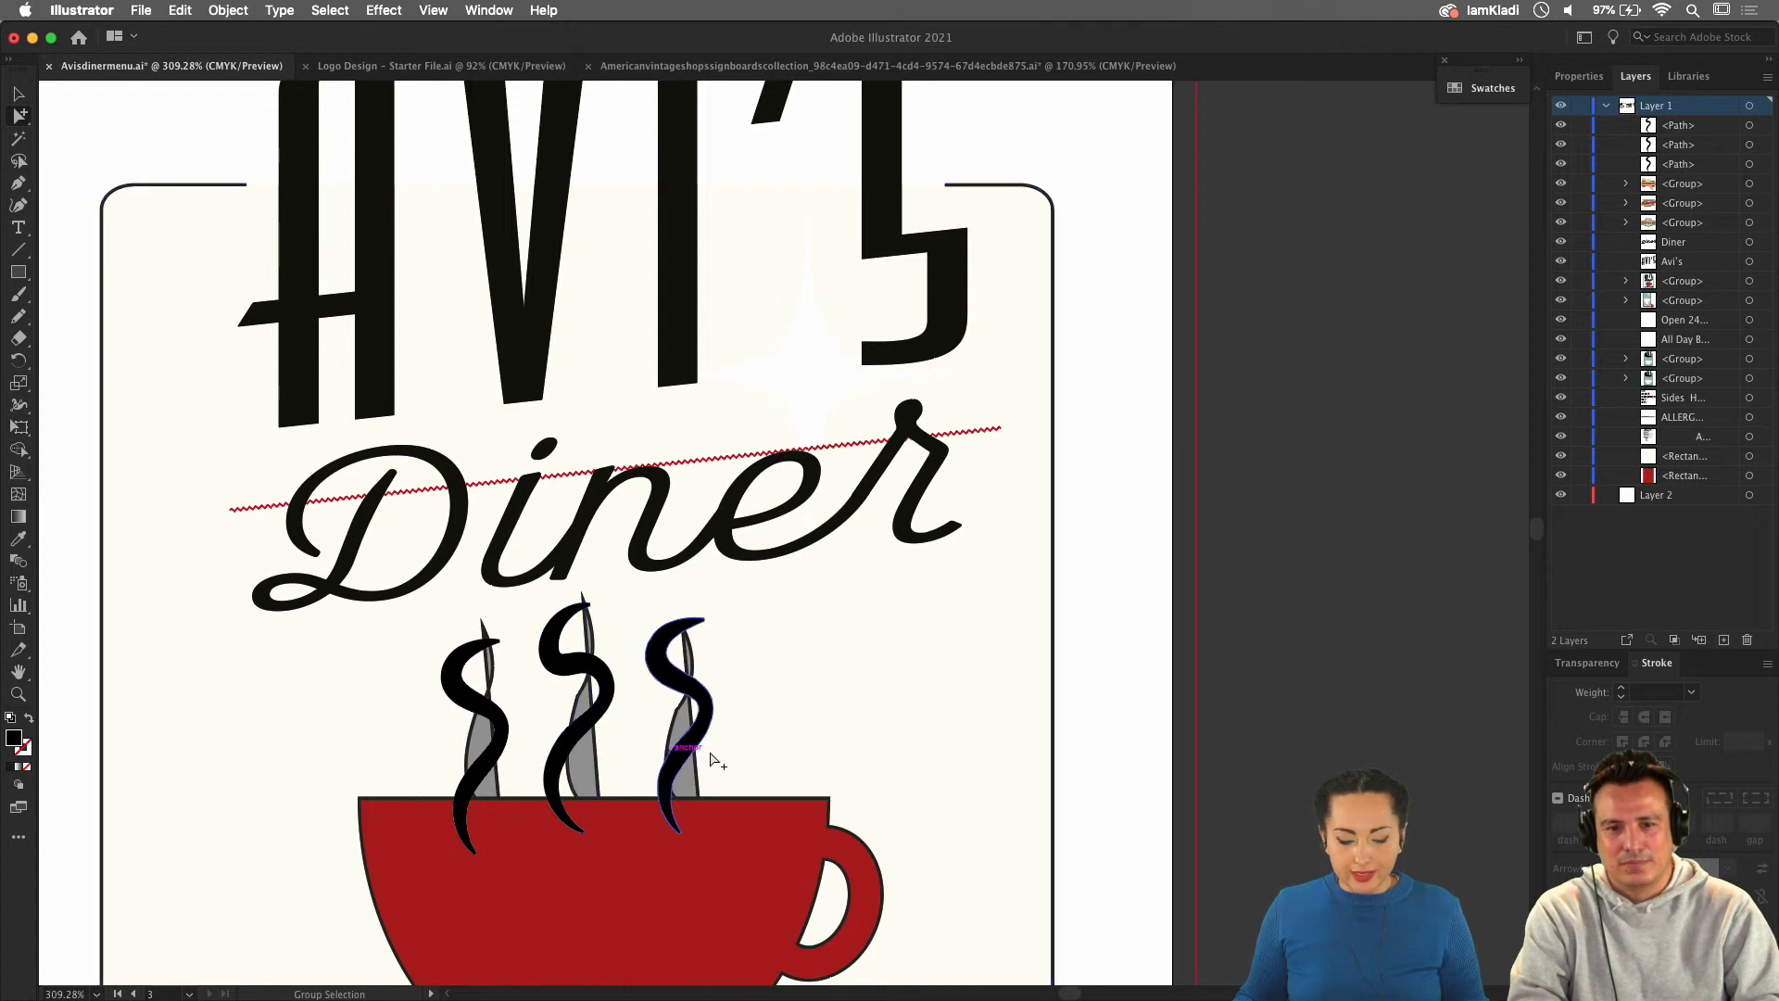
left_click(693, 778)
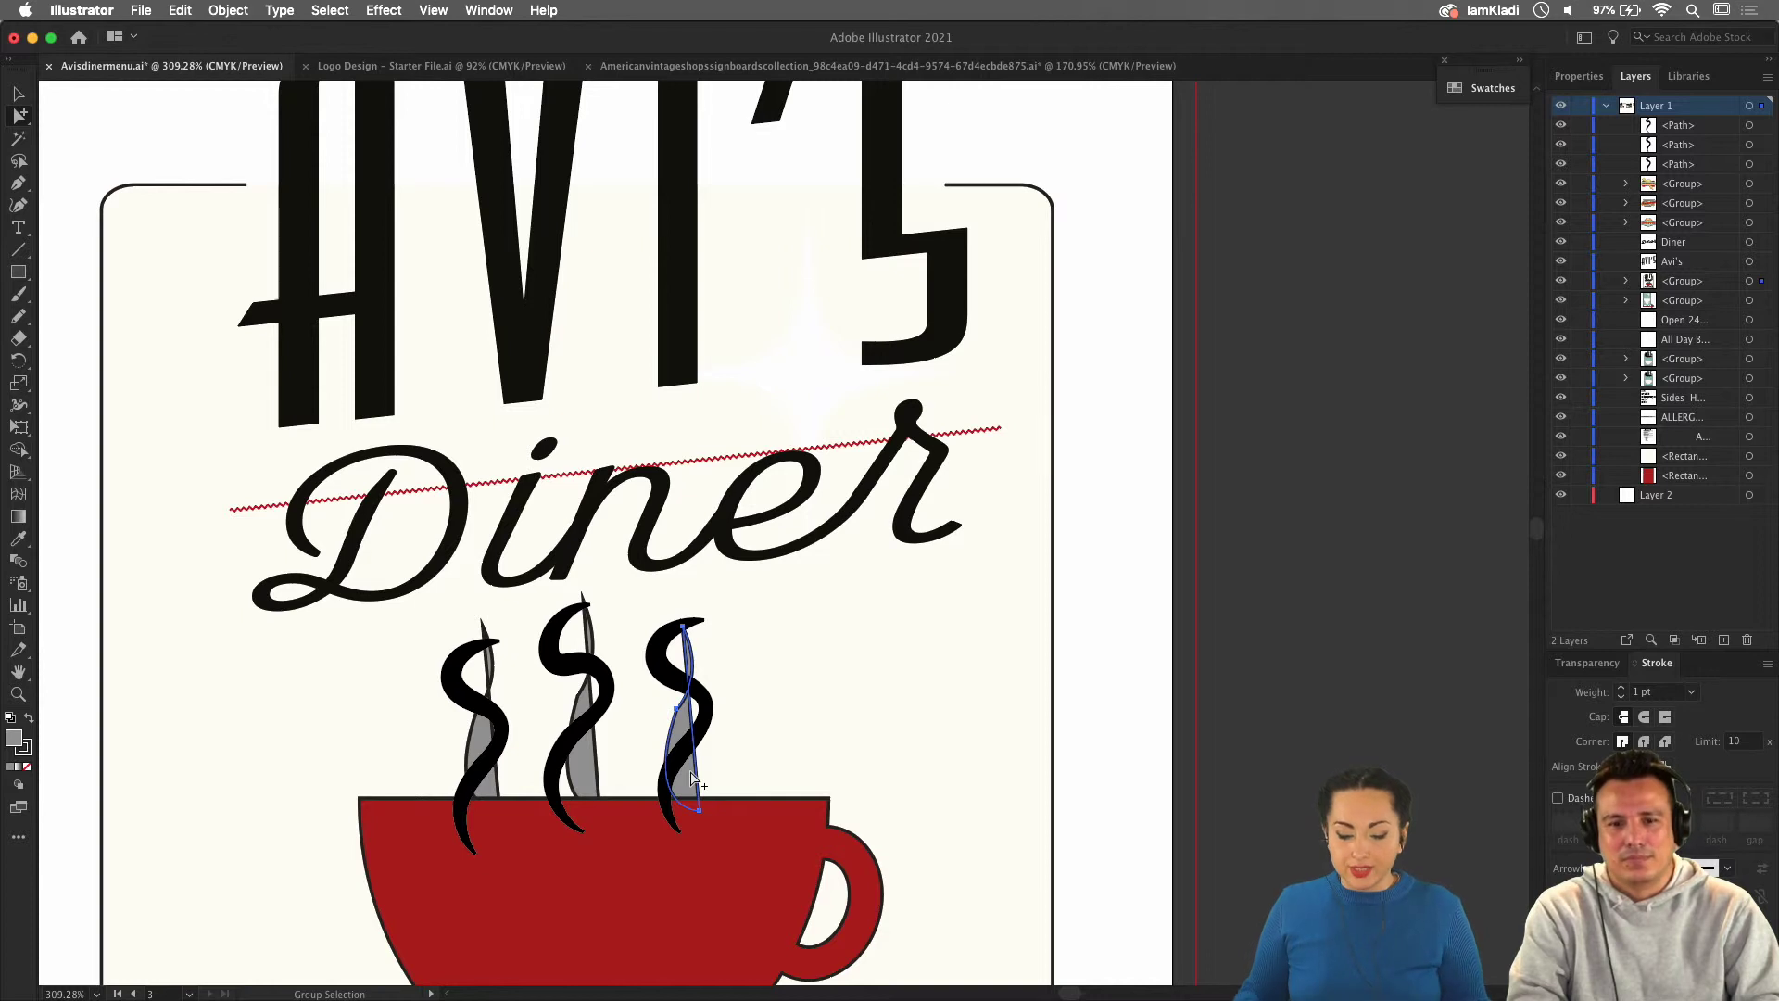
left_click(589, 767)
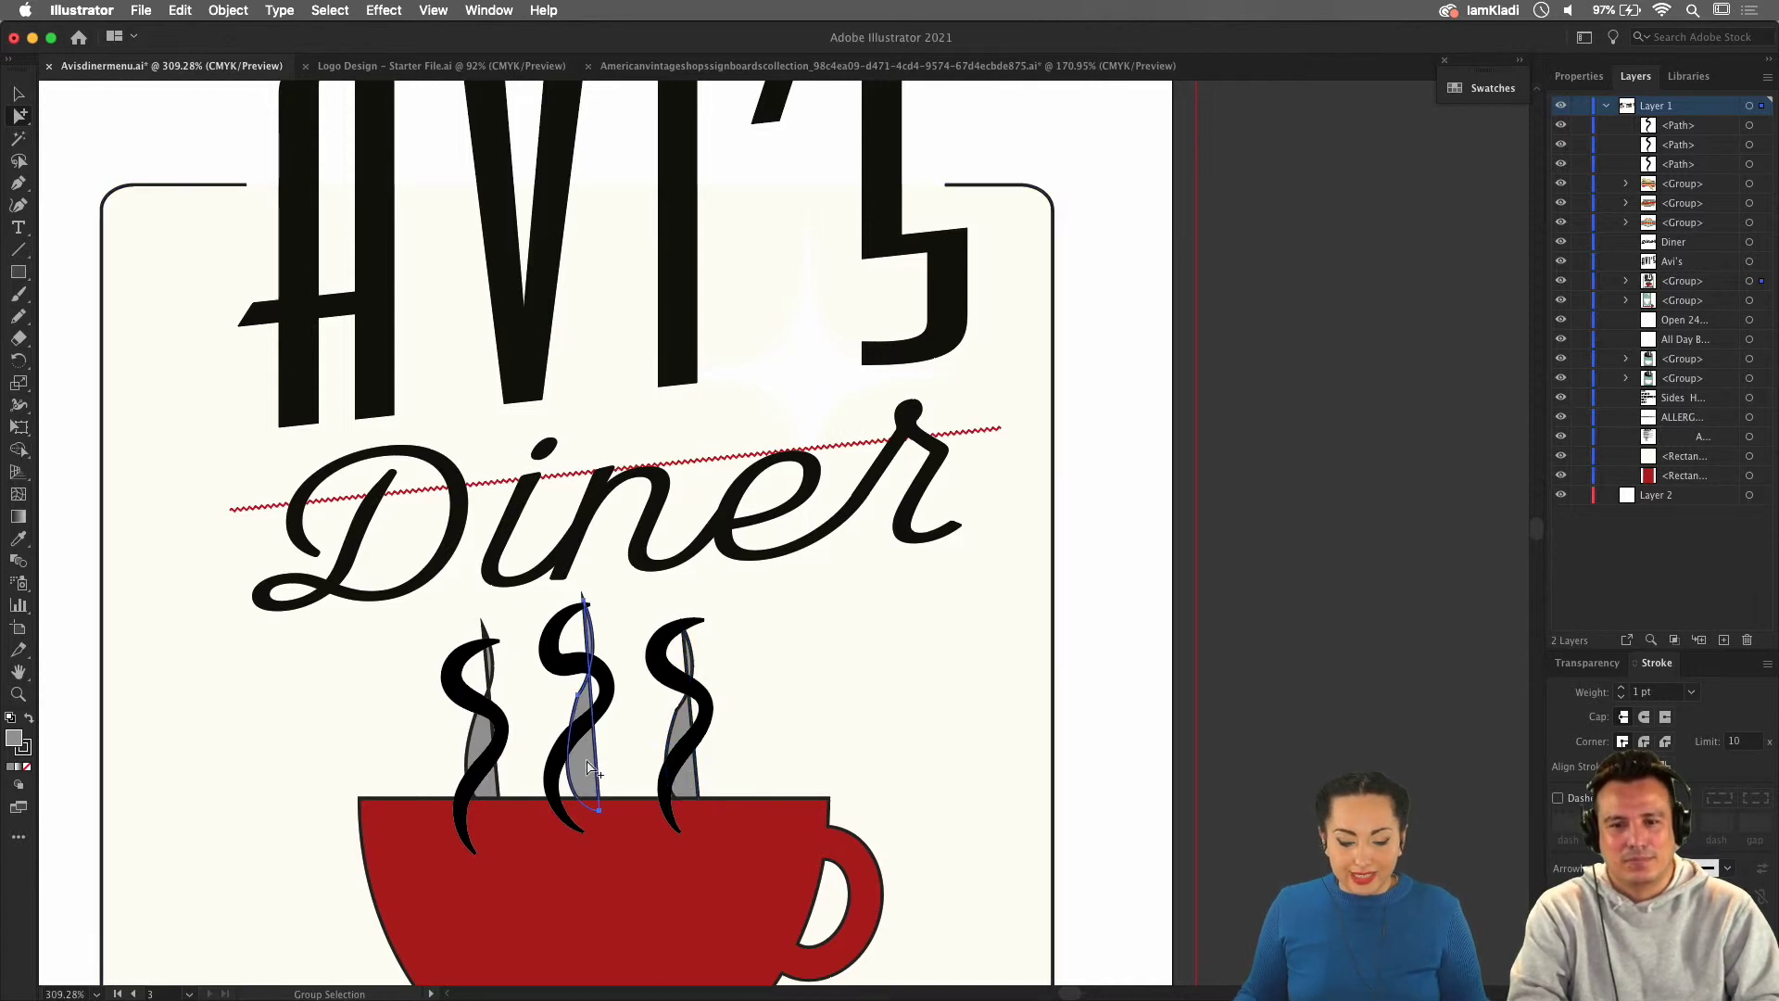
left_click(491, 748)
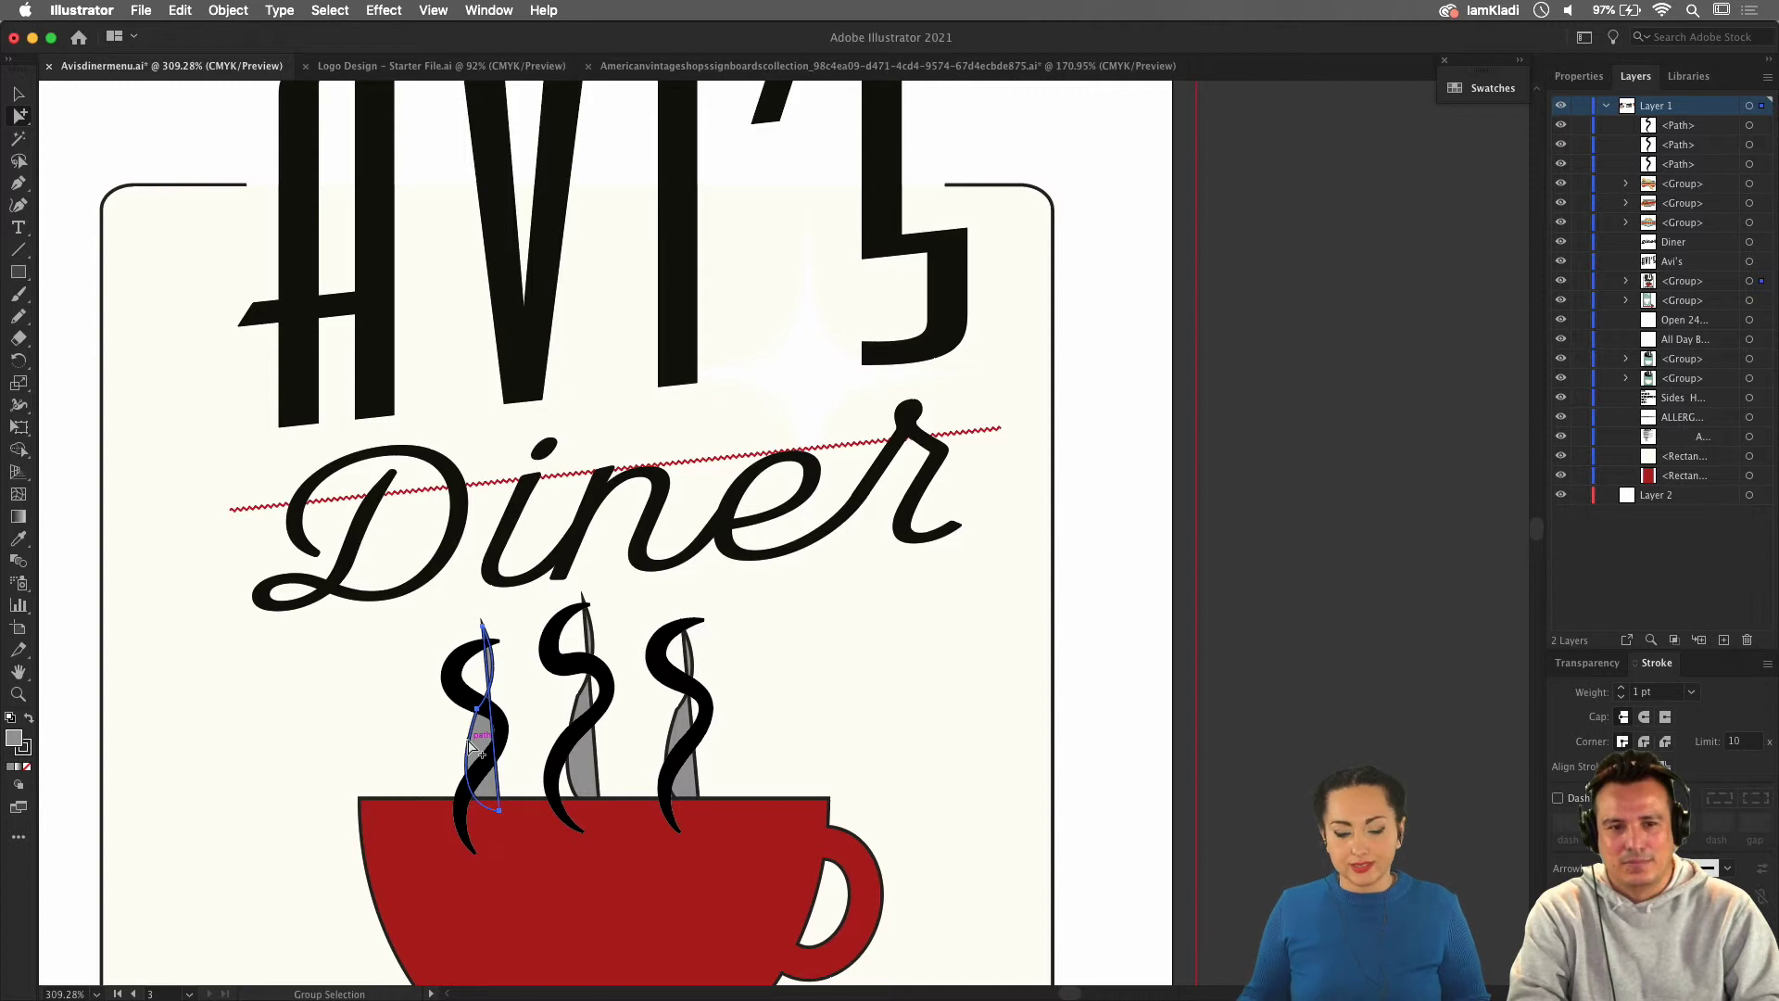
left_click(590, 784)
left_click(677, 793)
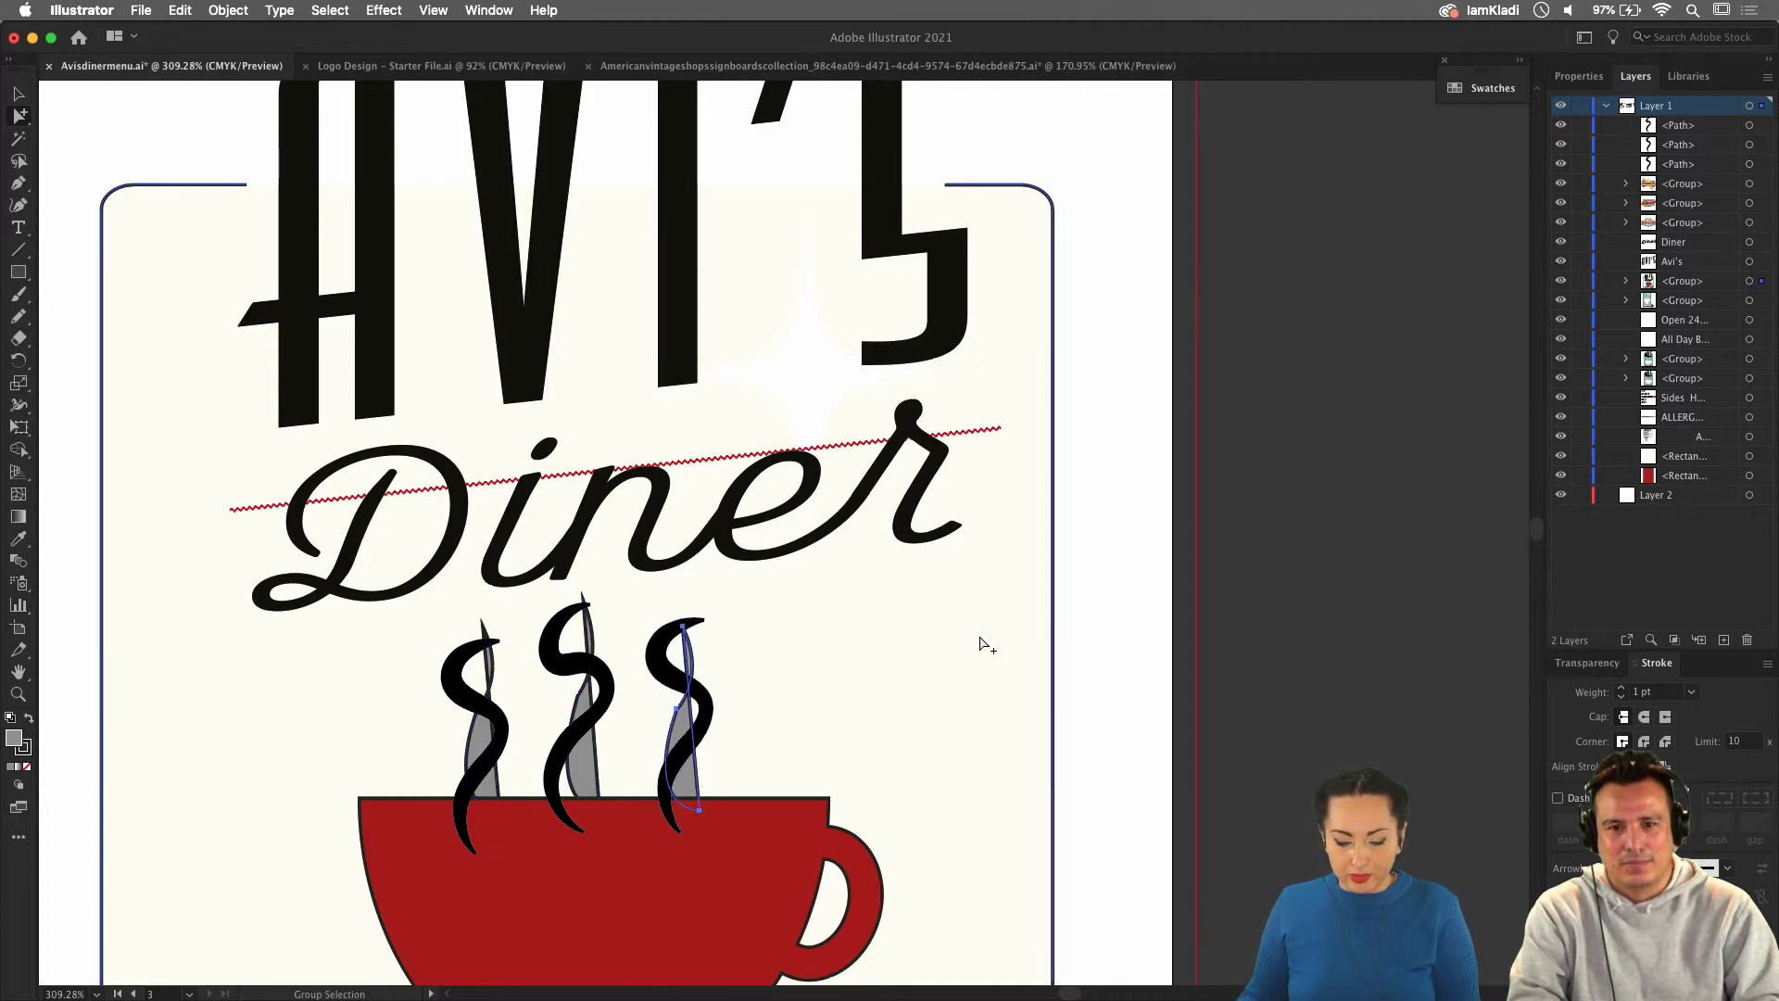
Select the whole logo group containing the gray steam with the Selection tool.
key("v")
left_click(746, 706)
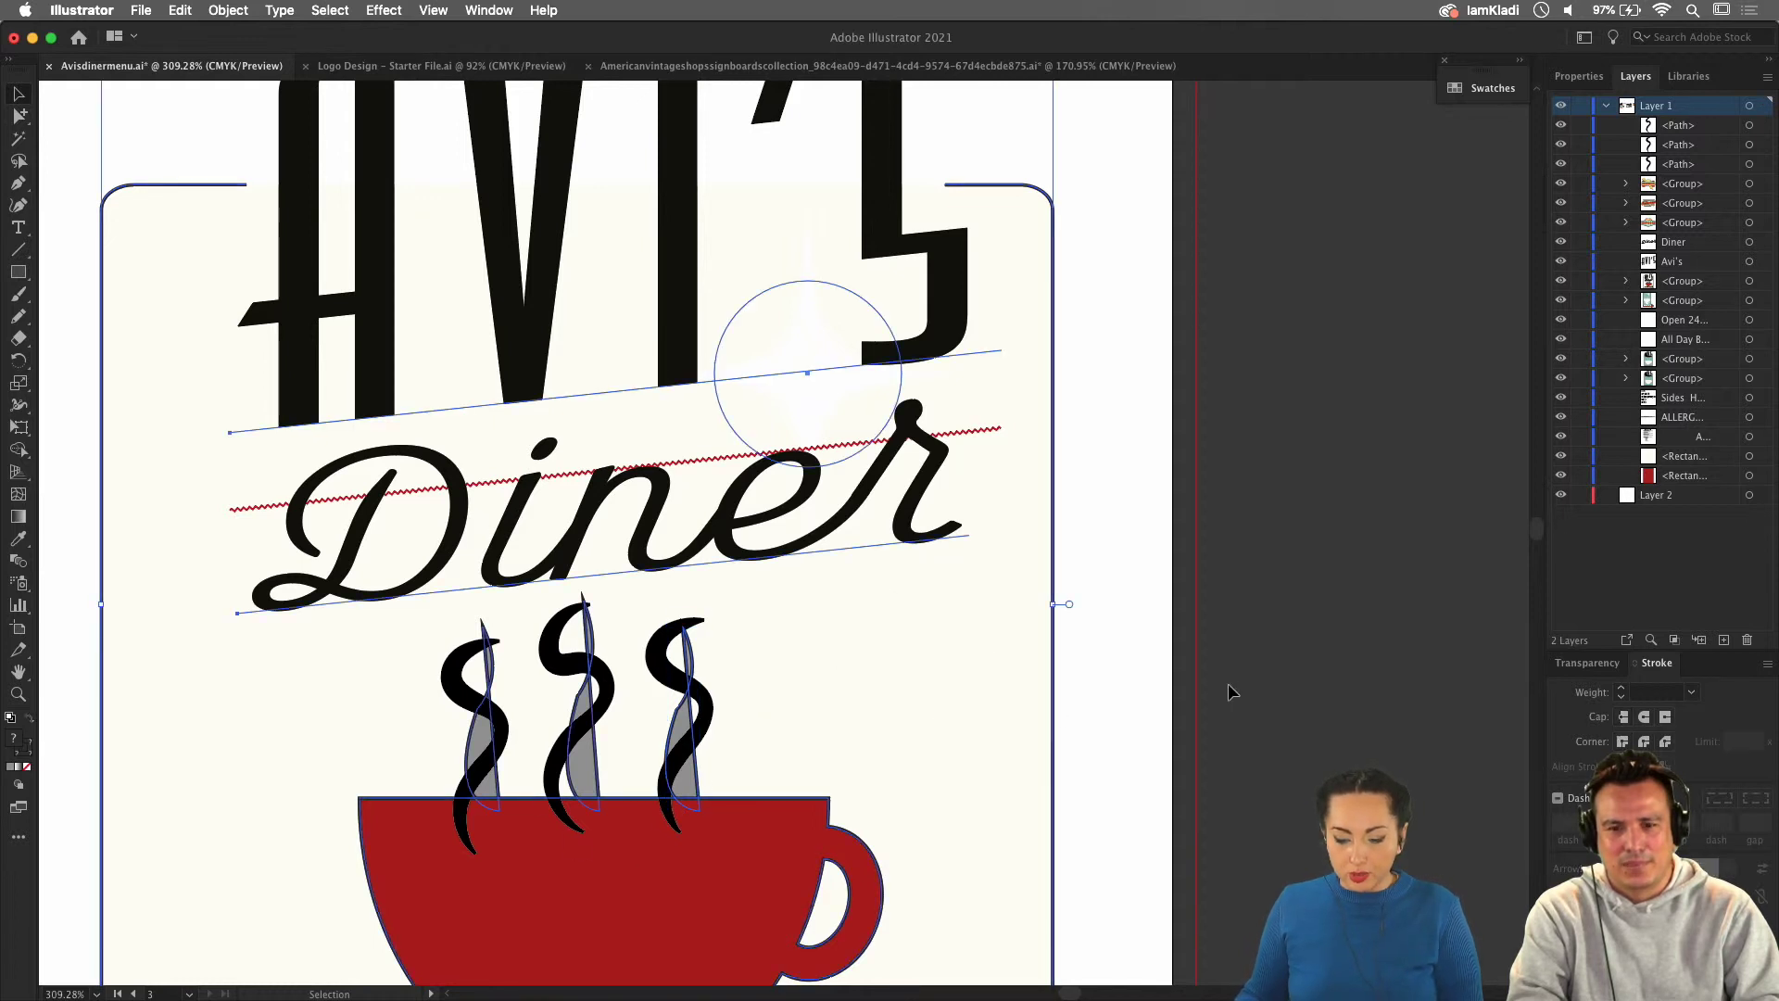
left_click(738, 738)
left_click(700, 777)
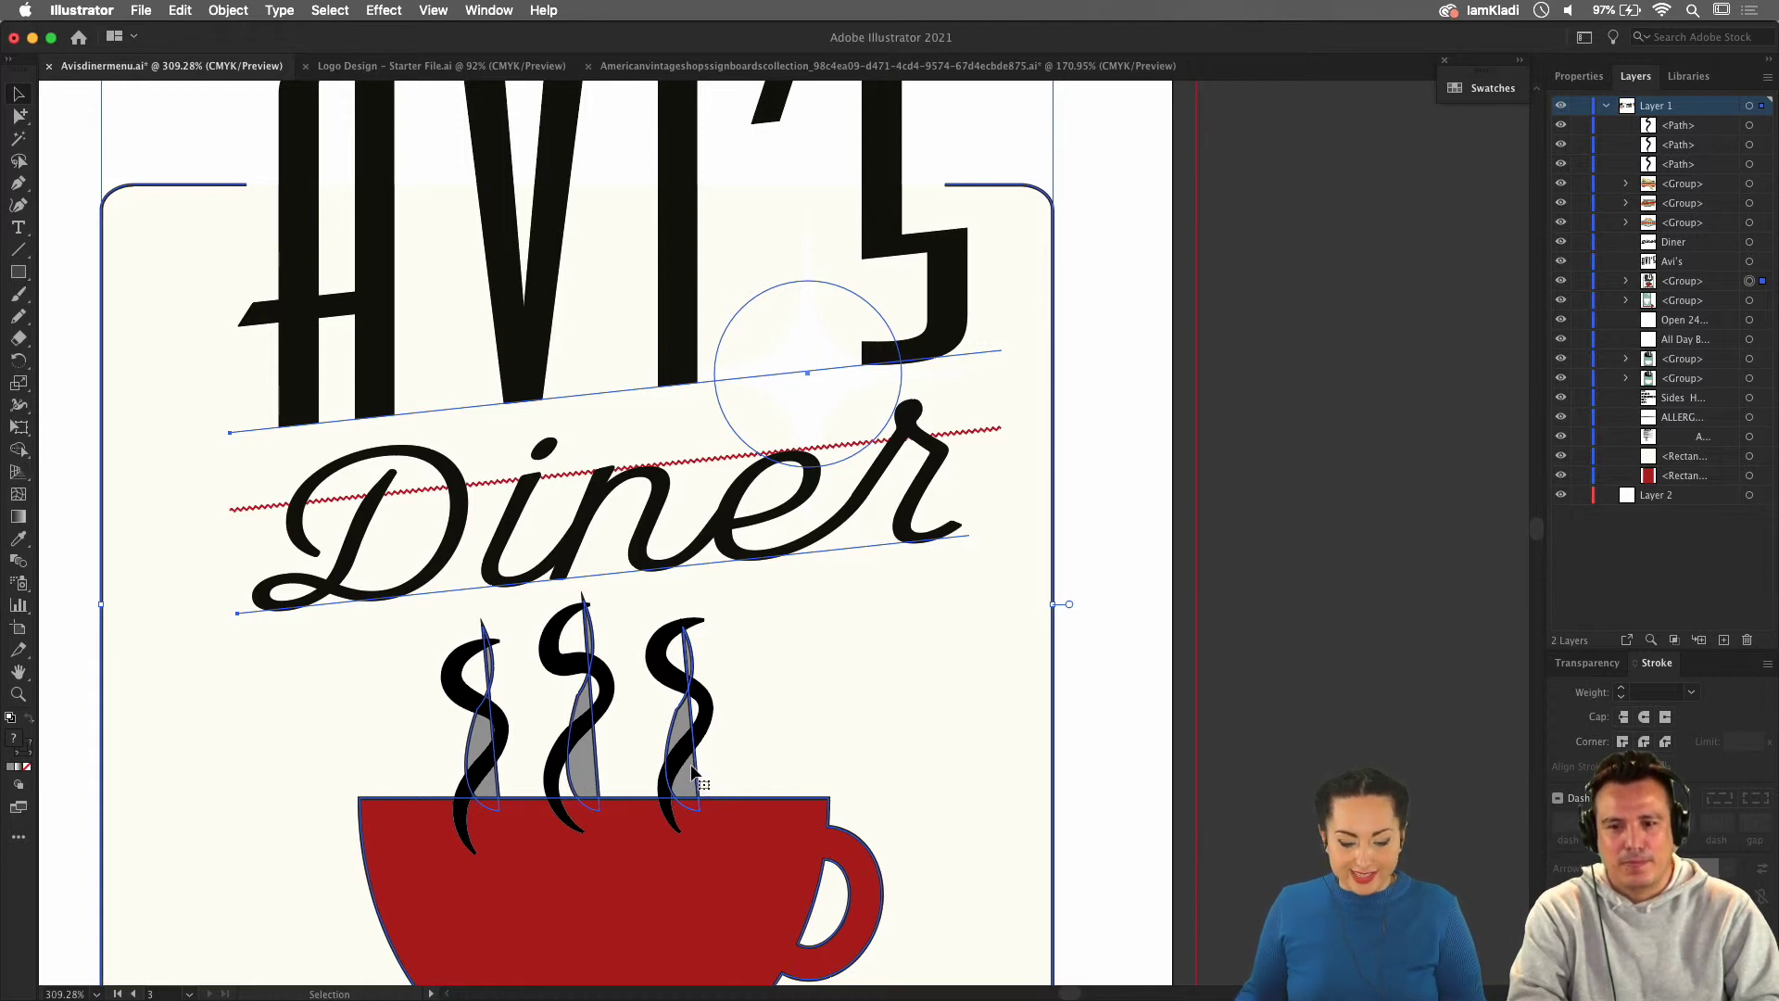
Delete the three gray steam shapes one by one with the Direct Selection tool, keeping the black wavy shapes.
key("a")
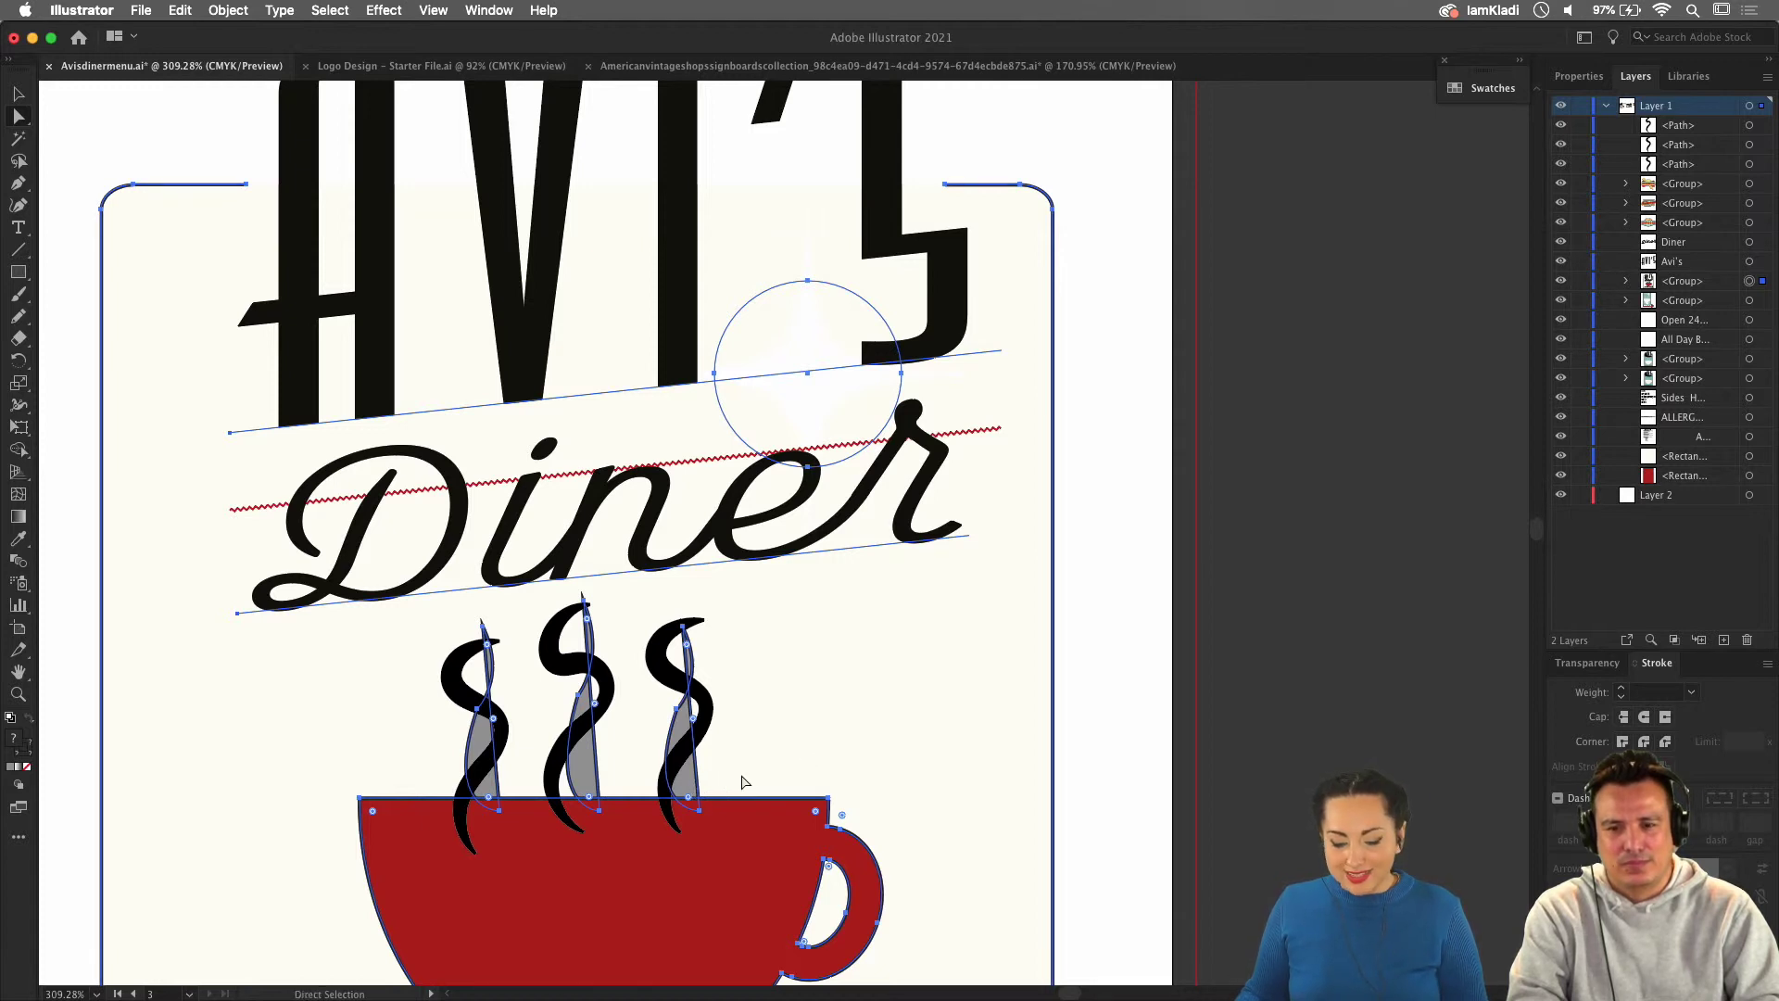
left_click(1121, 736)
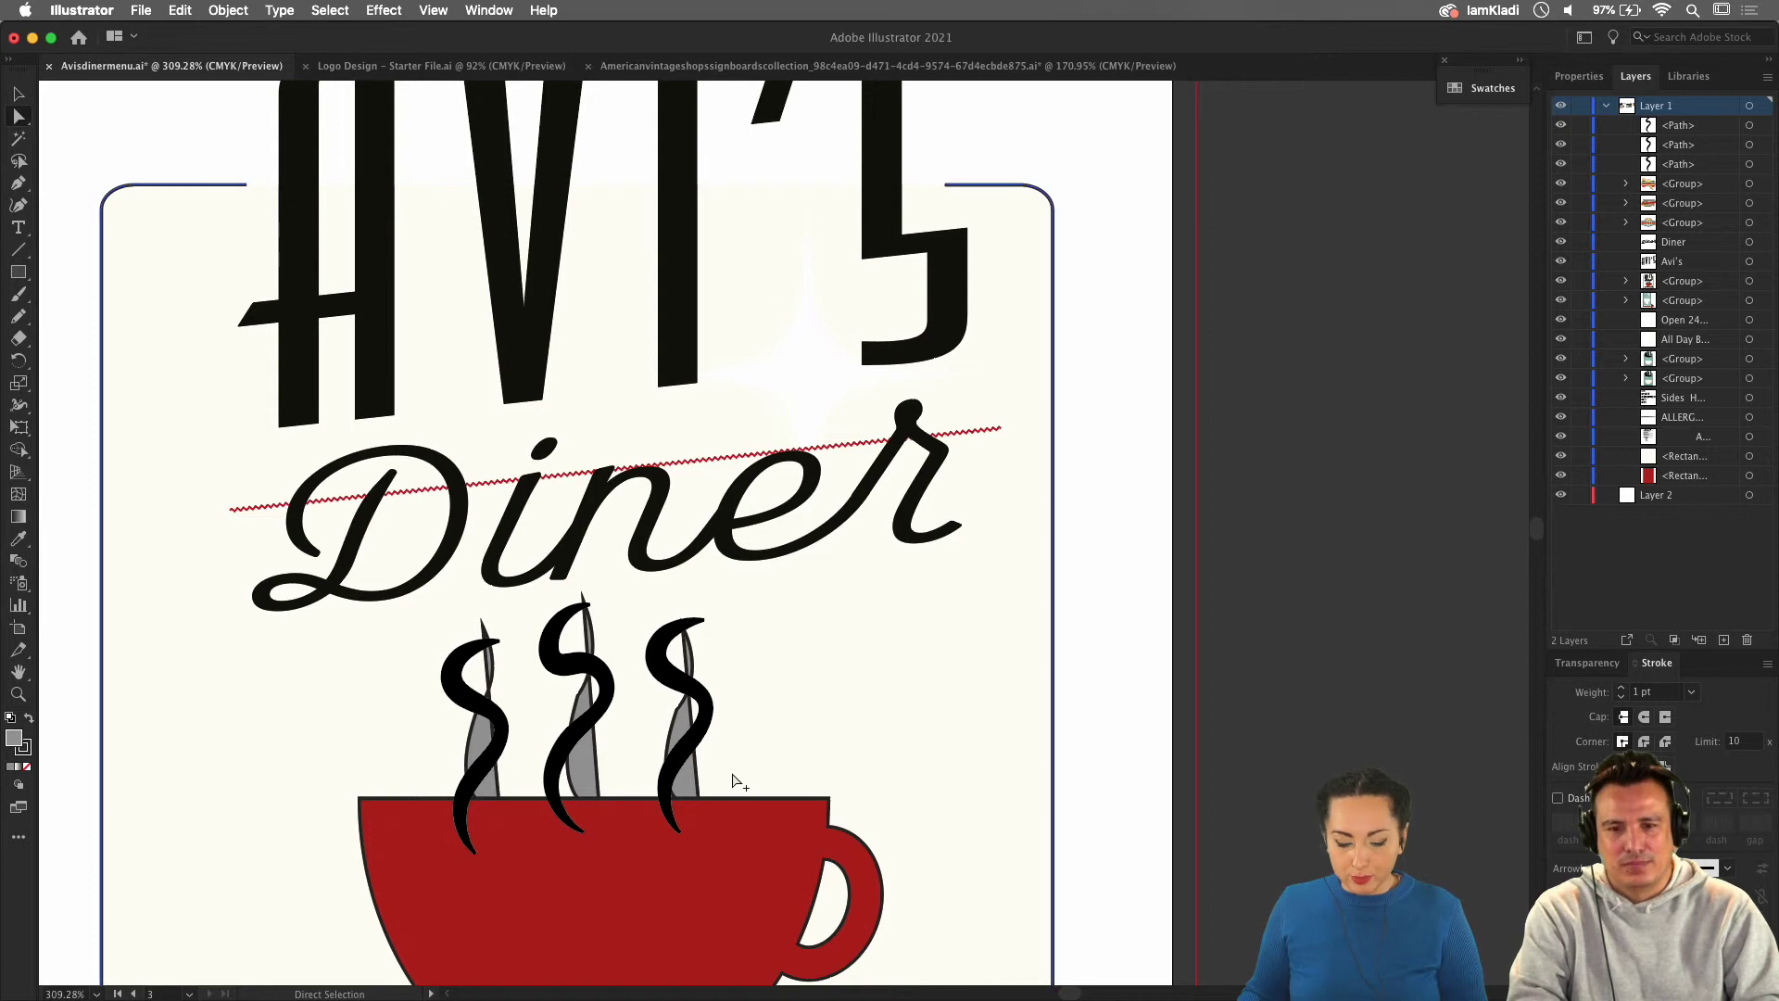
left_click(700, 784)
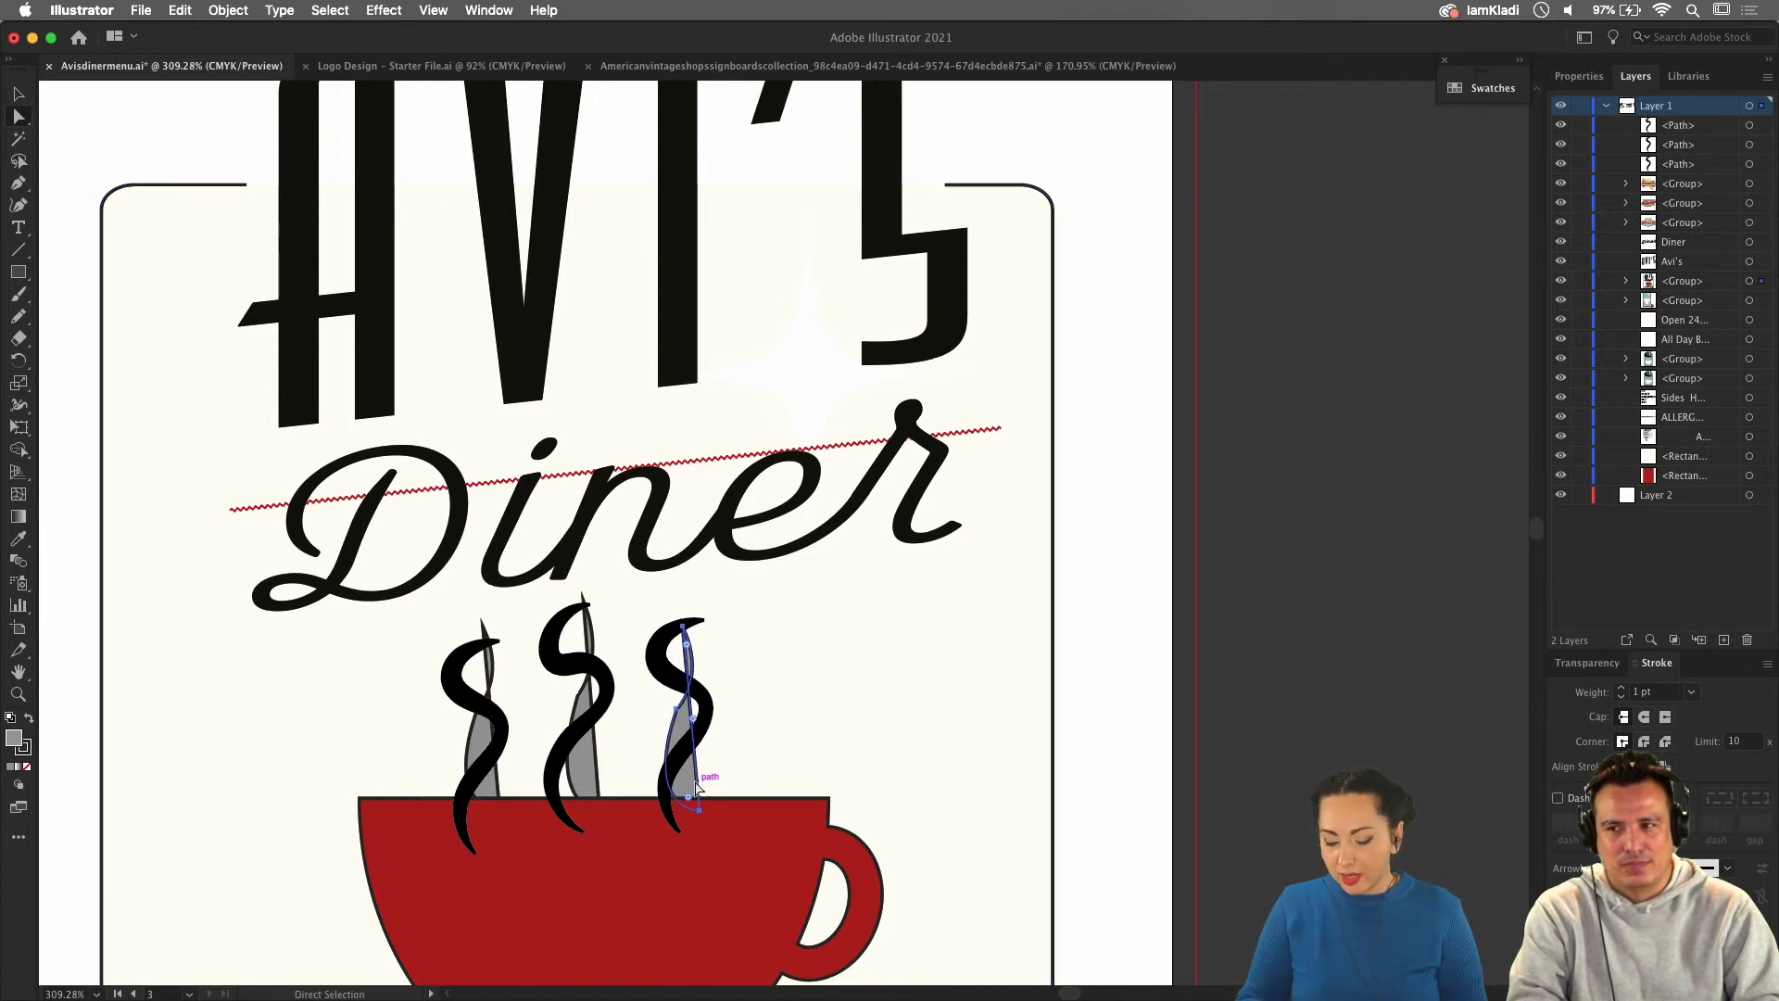
key("Delete")
left_click(589, 769)
key("Delete")
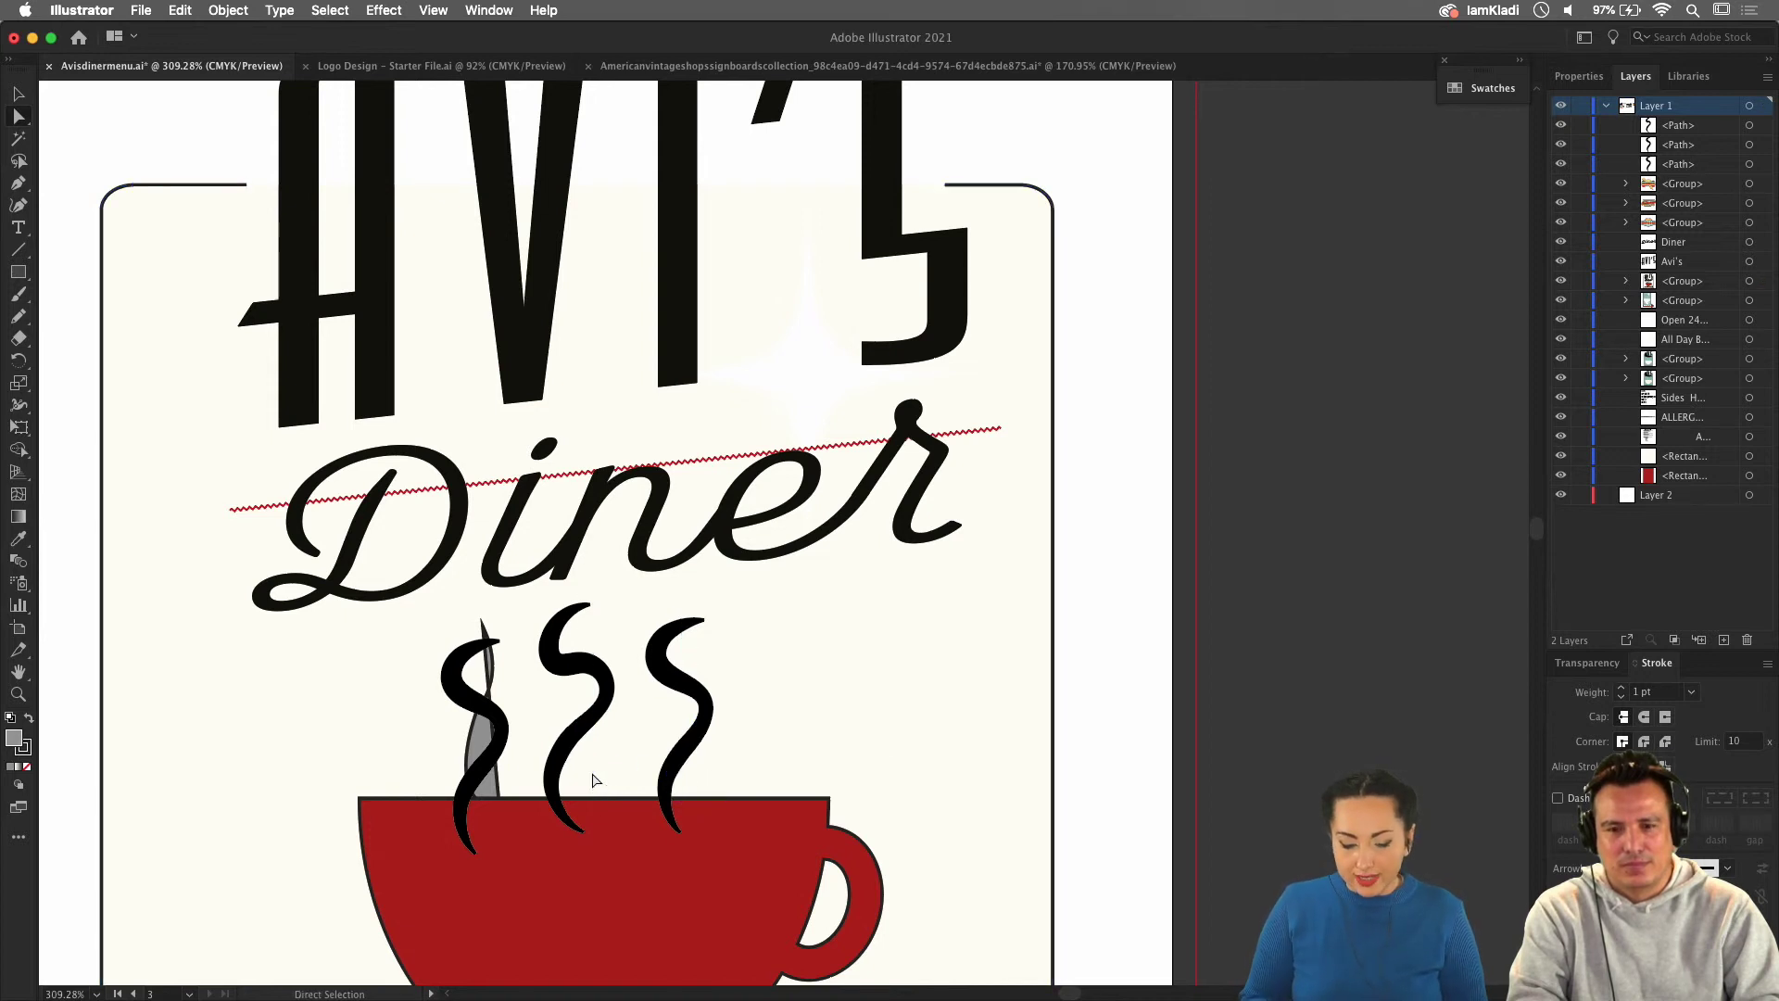
left_click(501, 788)
key("Delete")
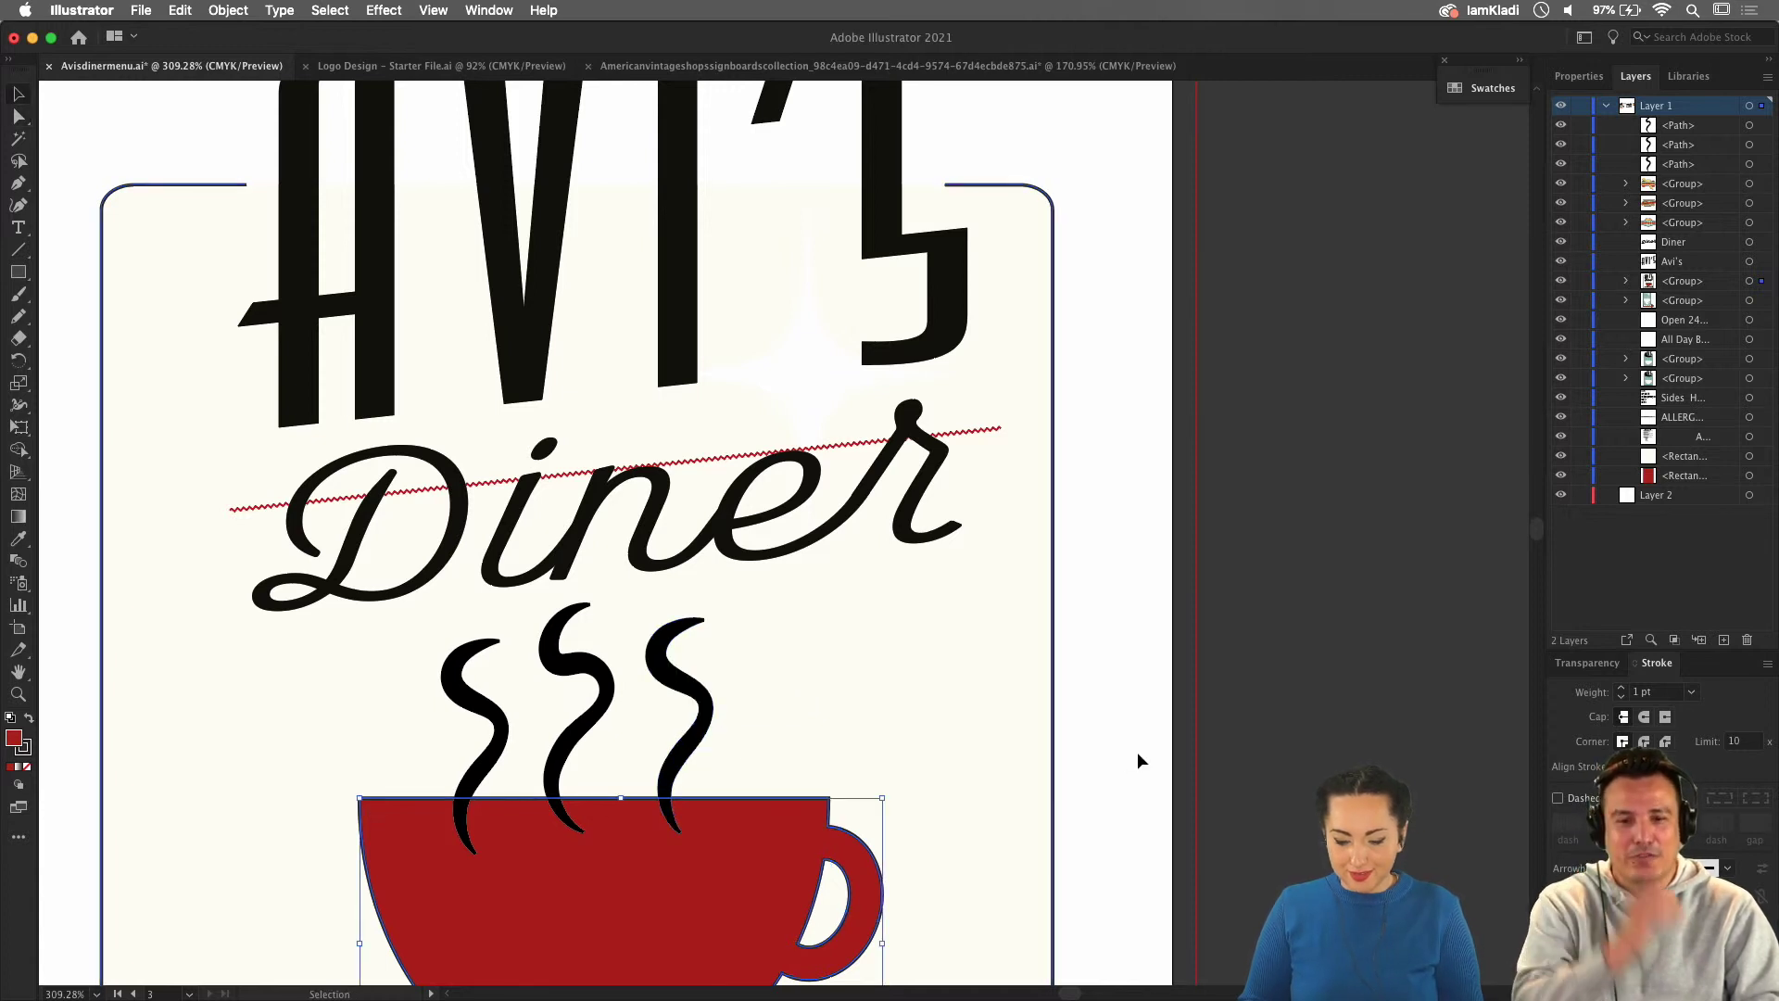
Cut the red cup out of its group and paste it in place in front of the black steam shapes.
key("v")
left_click(1232, 776)
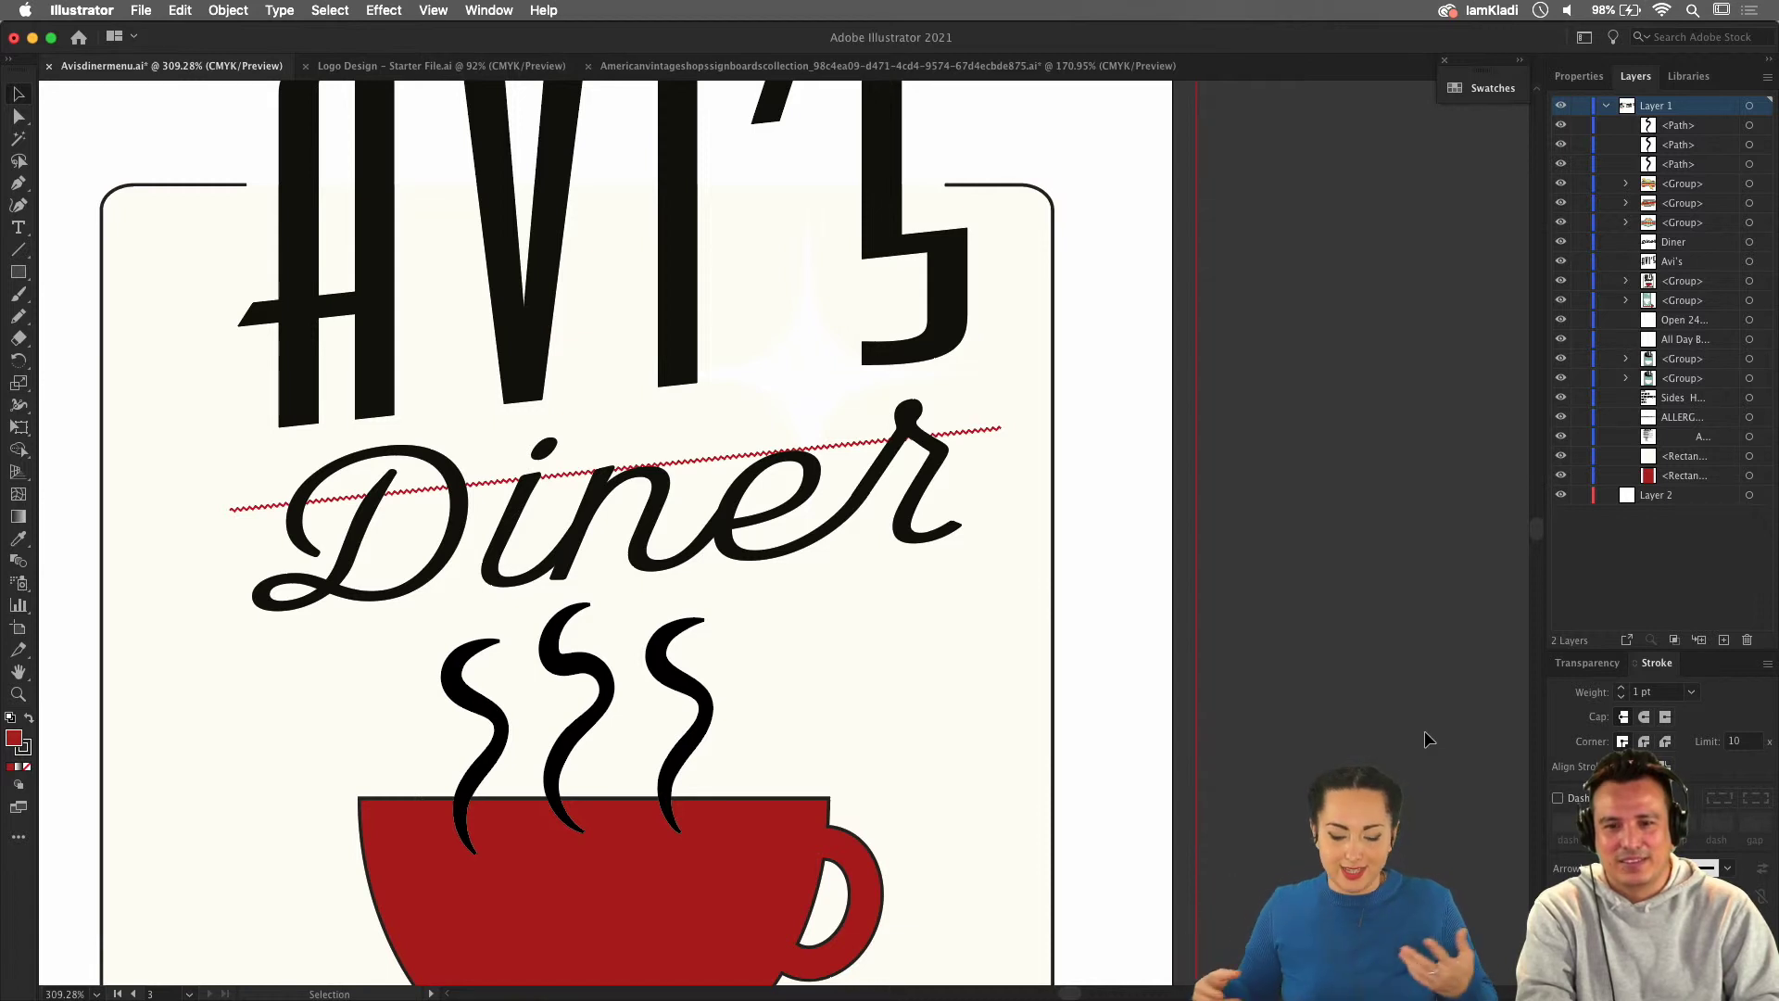
double_click(805, 874)
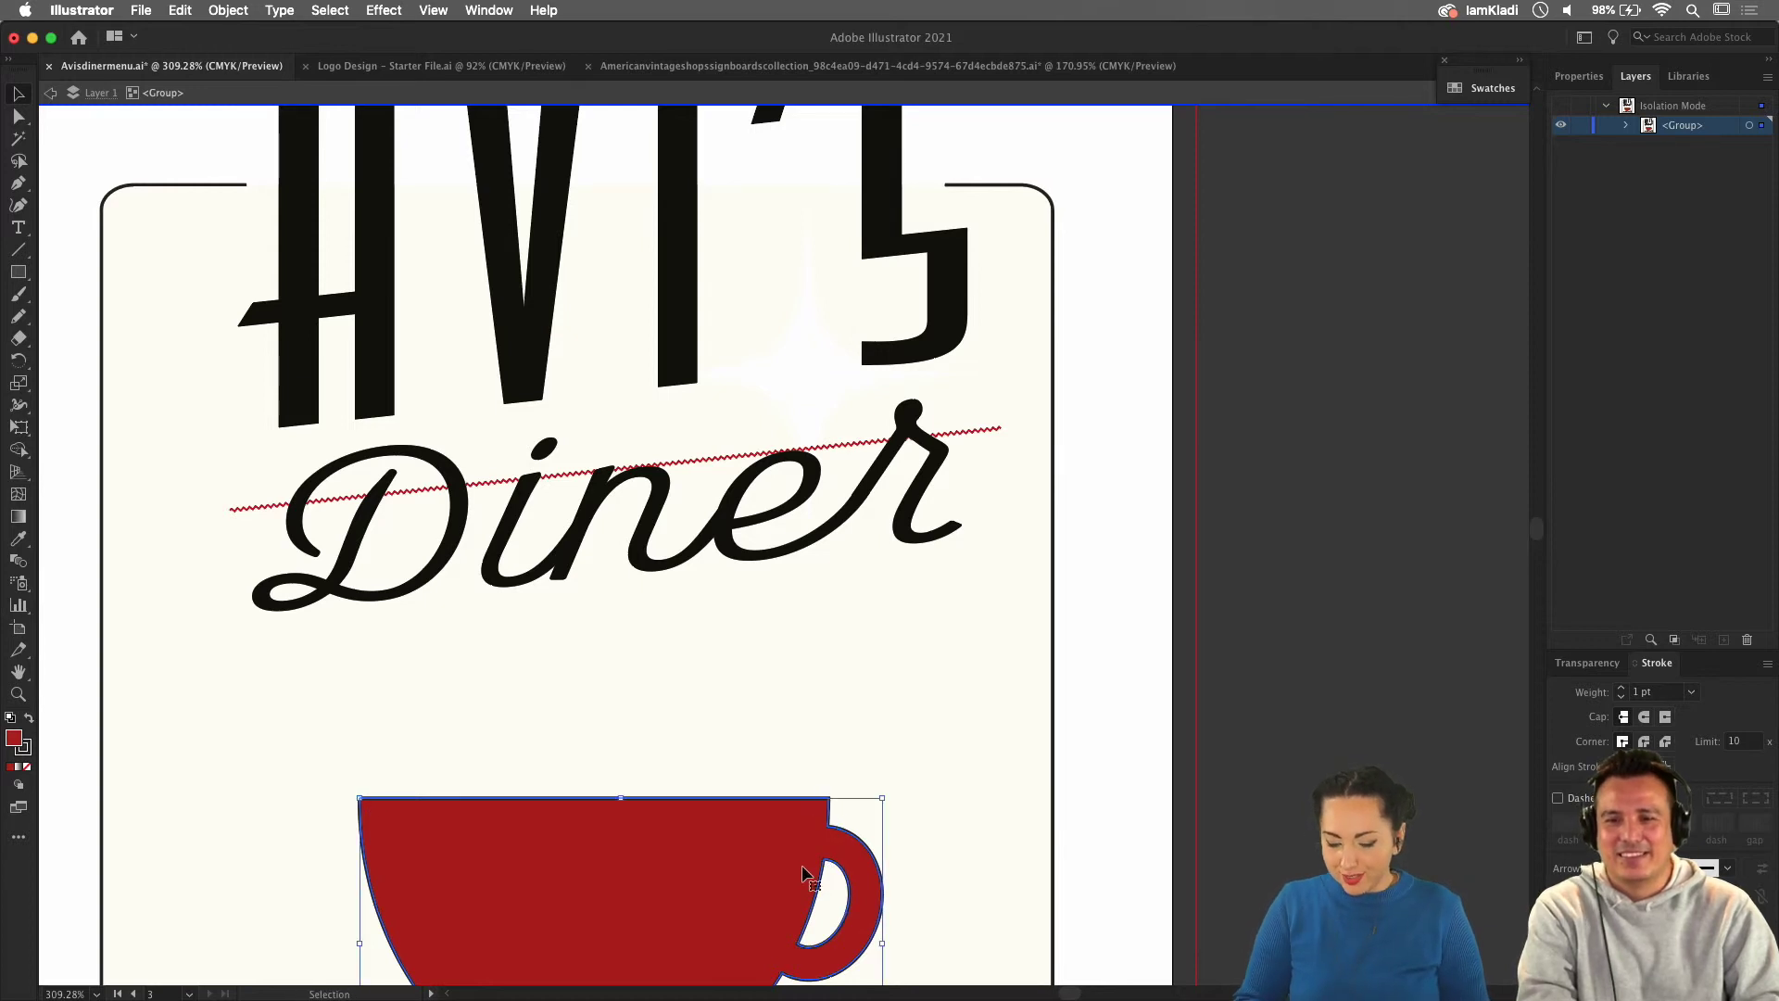
key("Delete")
double_click(1248, 859)
key("ctrl+z")
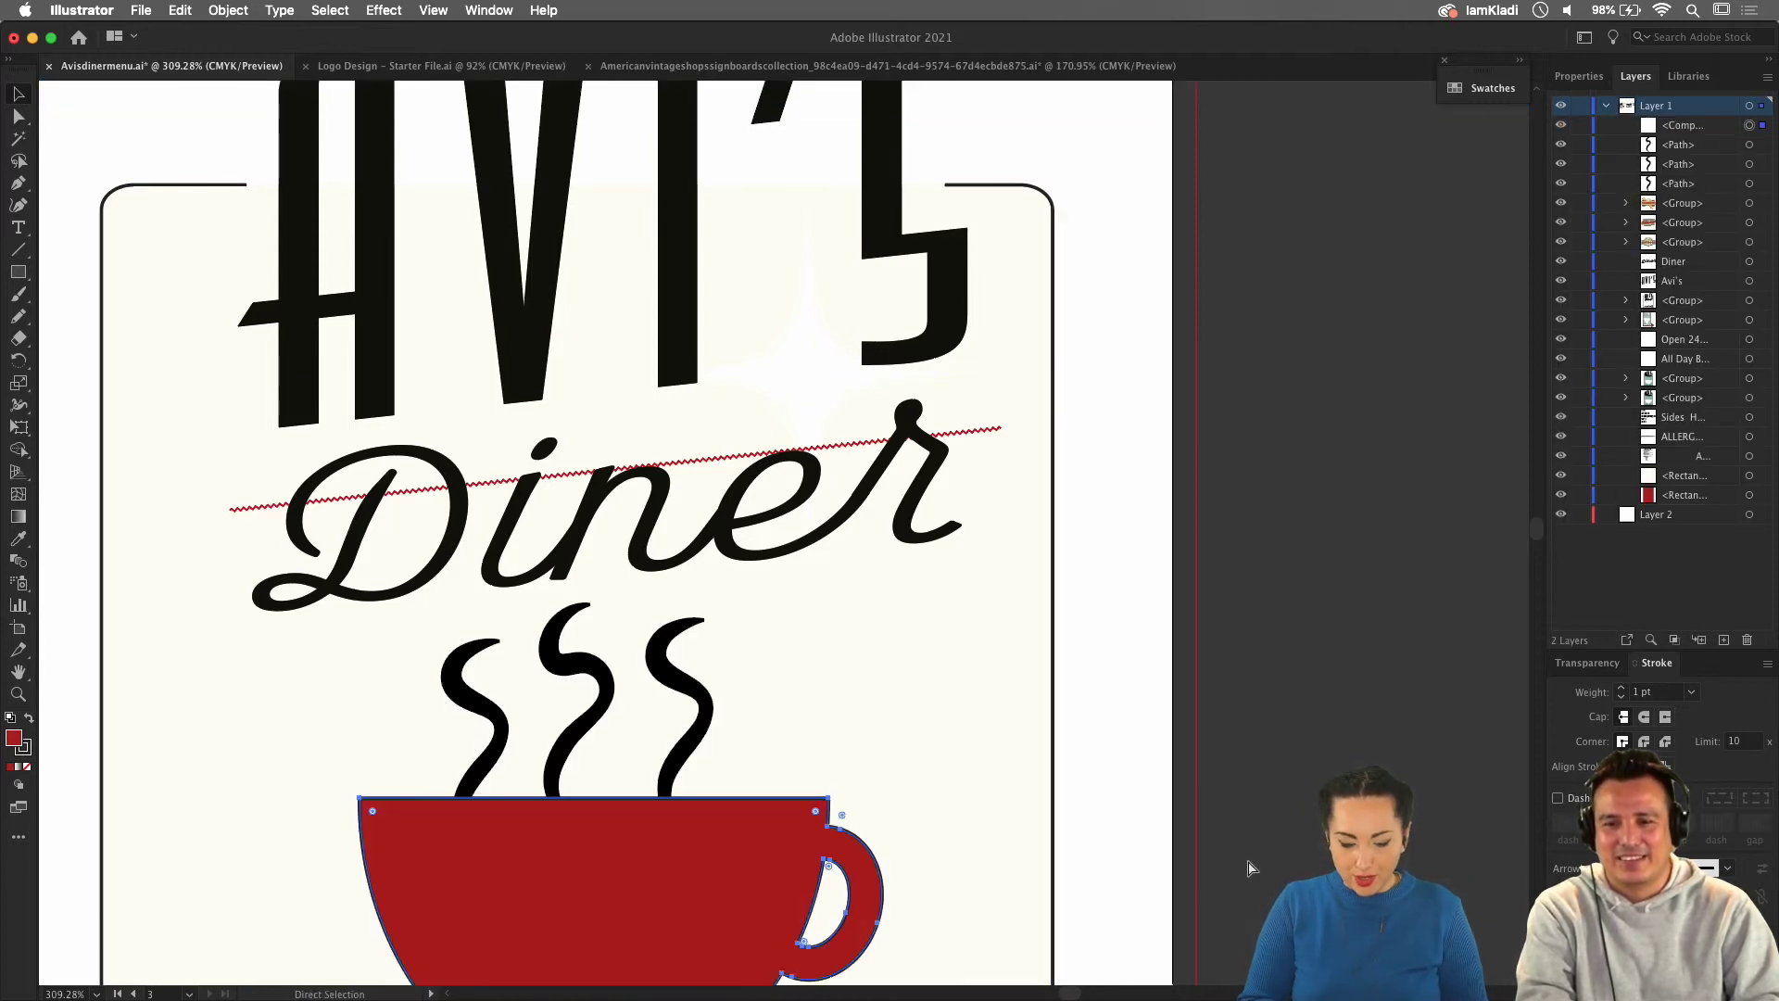
Reposition the black steam shapes closer together and lower, with their ends tucked behind the cup's rim.
scroll(1193, 870, "down", 2)
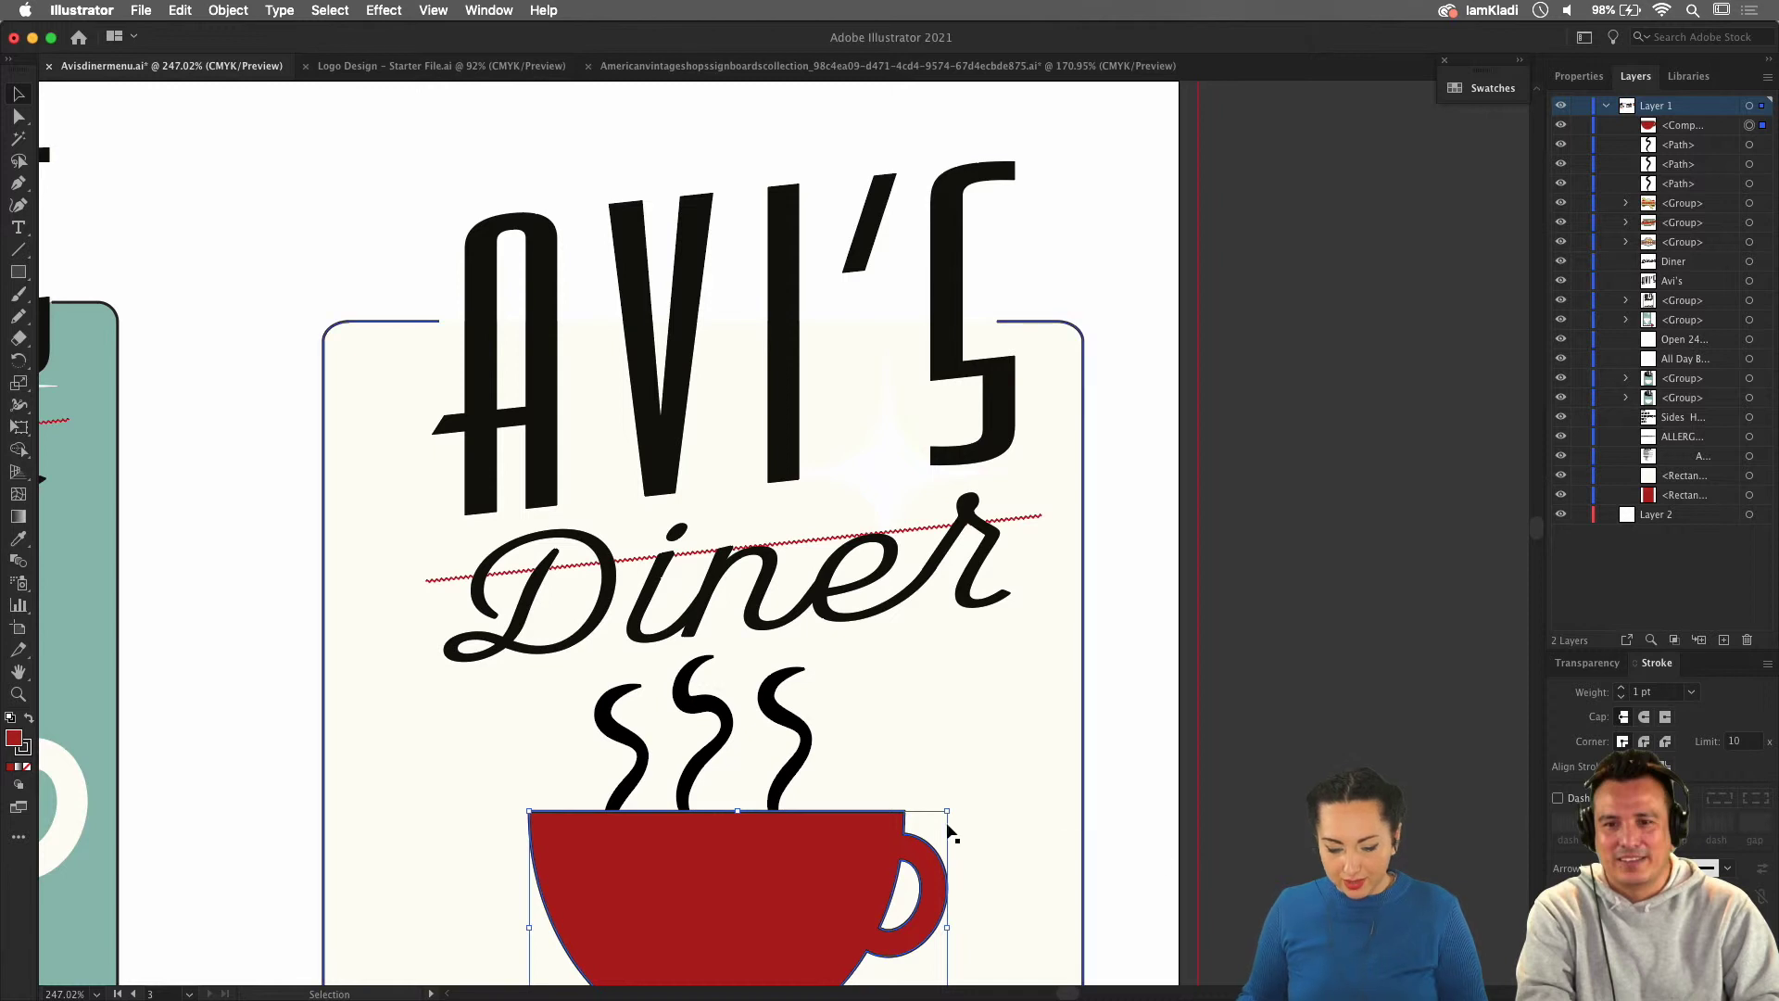
left_click_drag(733, 735, 669, 786)
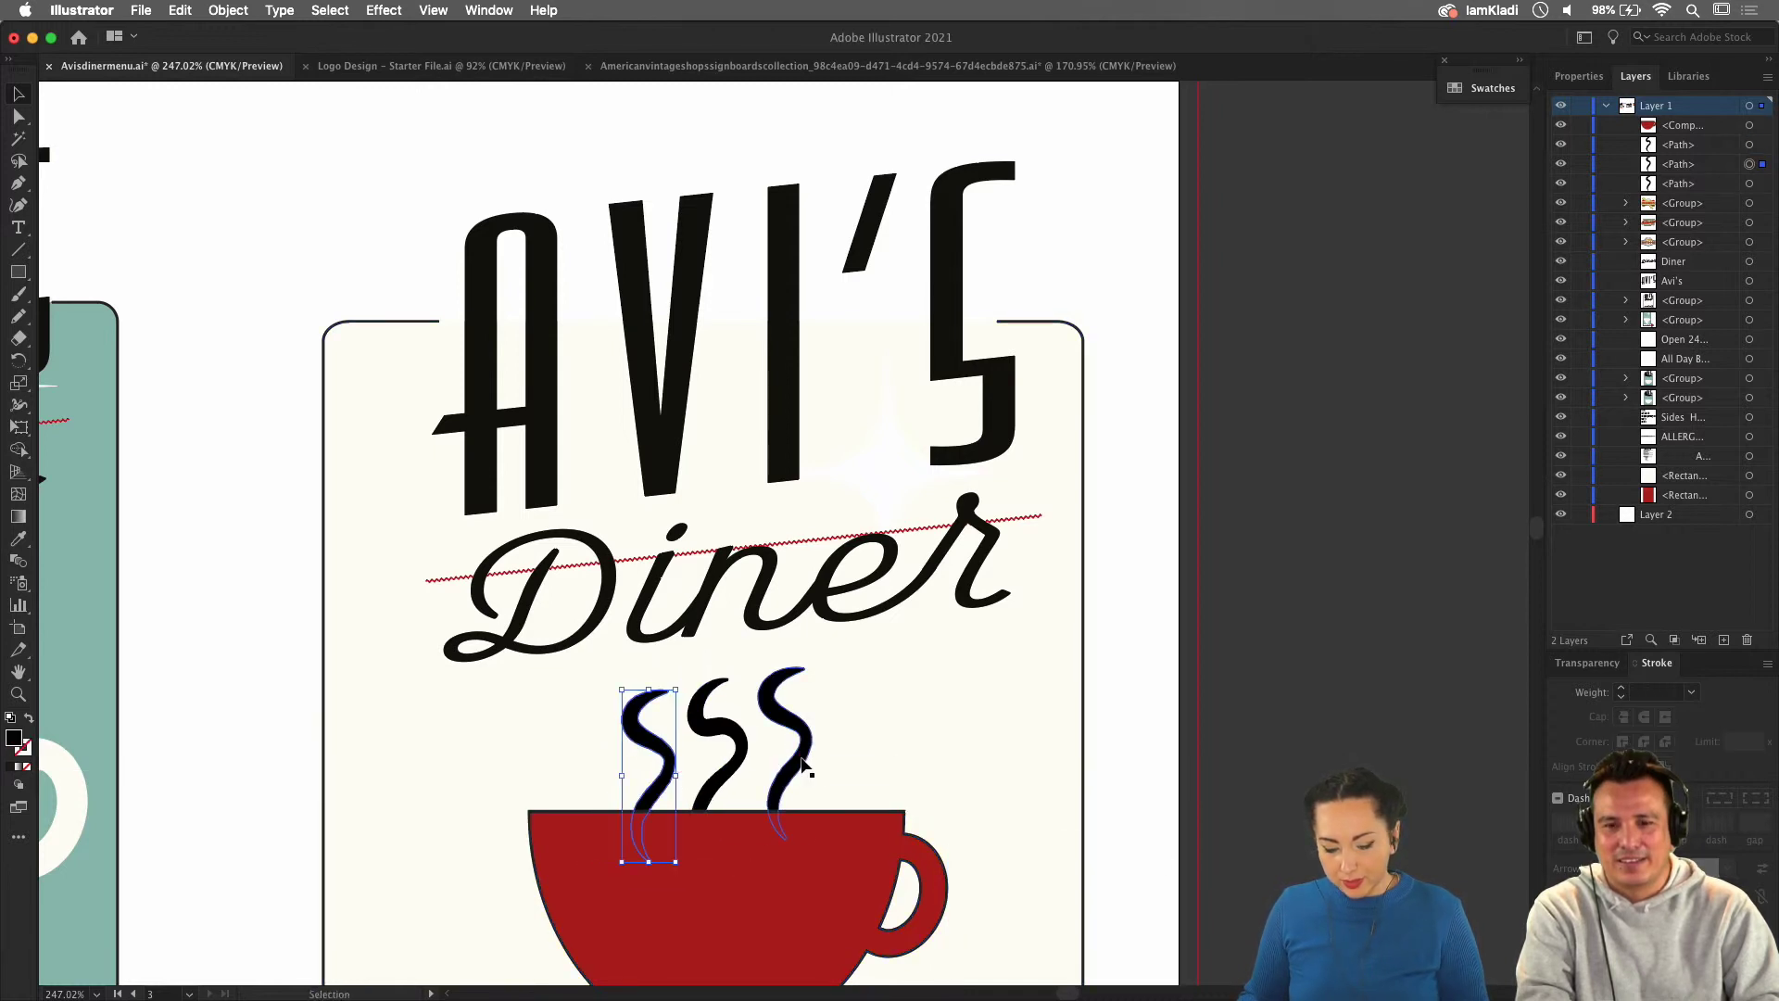
left_click_drag(796, 767, 792, 781)
left_click(665, 764)
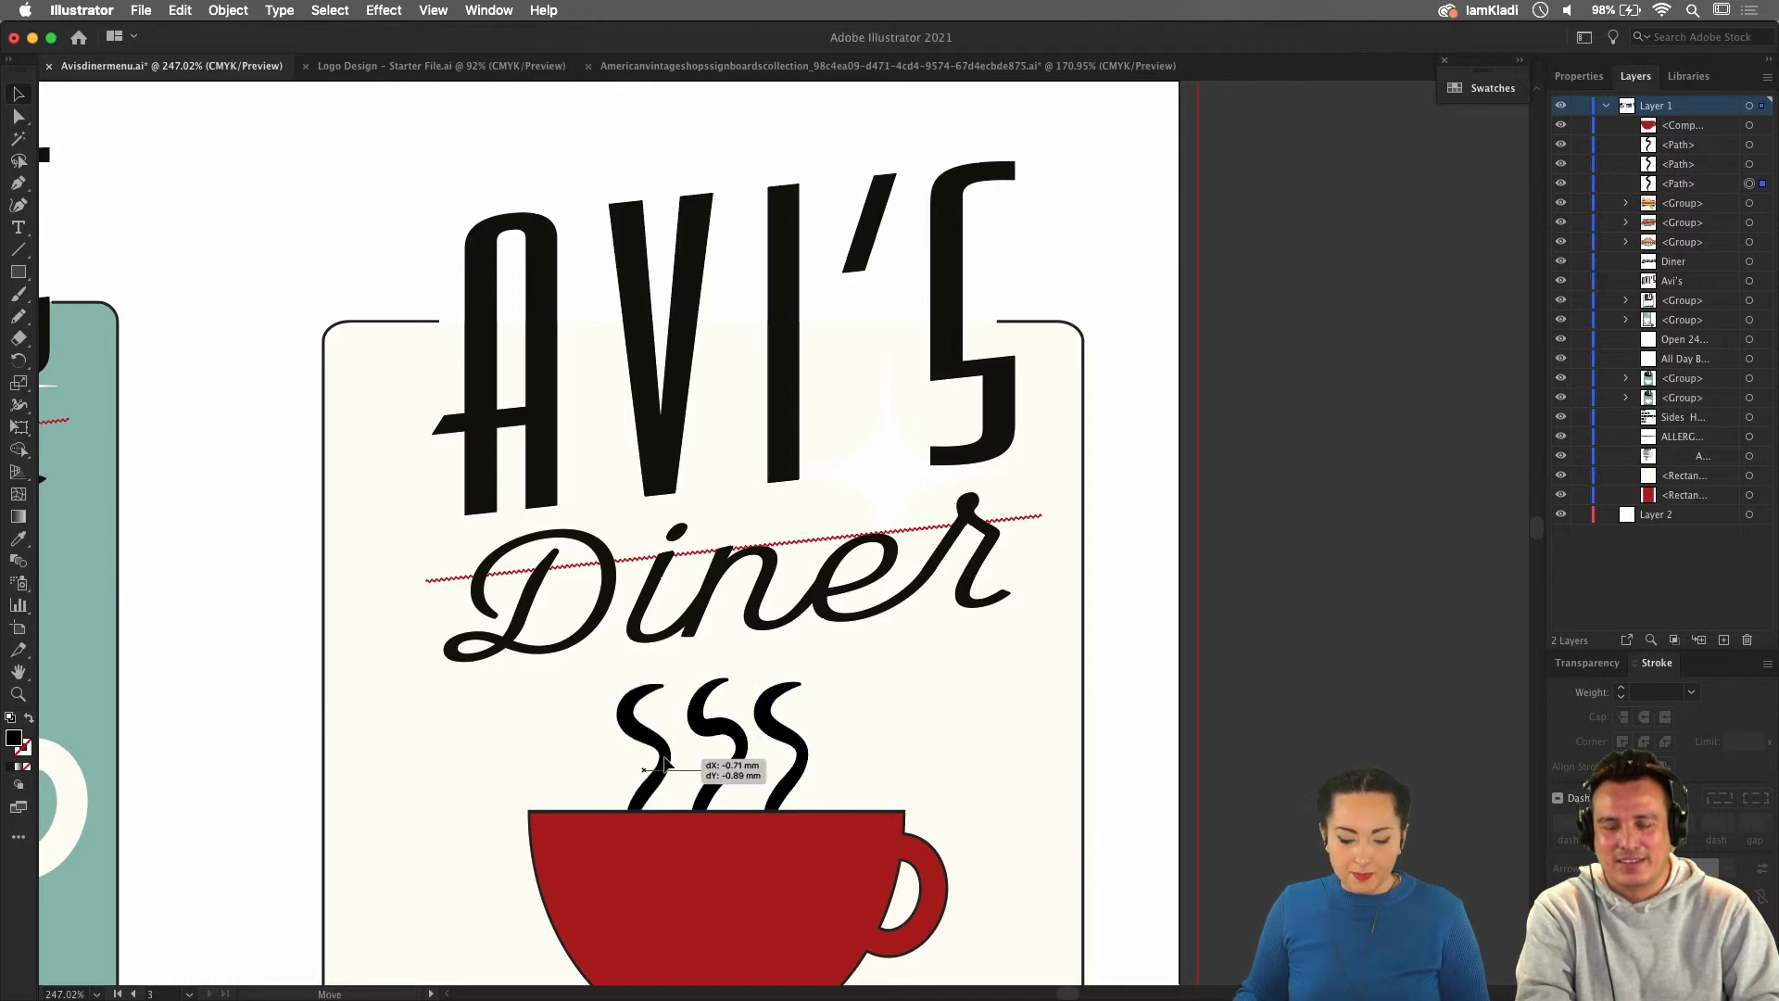
scroll(666, 765, "down", 3)
left_click(1093, 758)
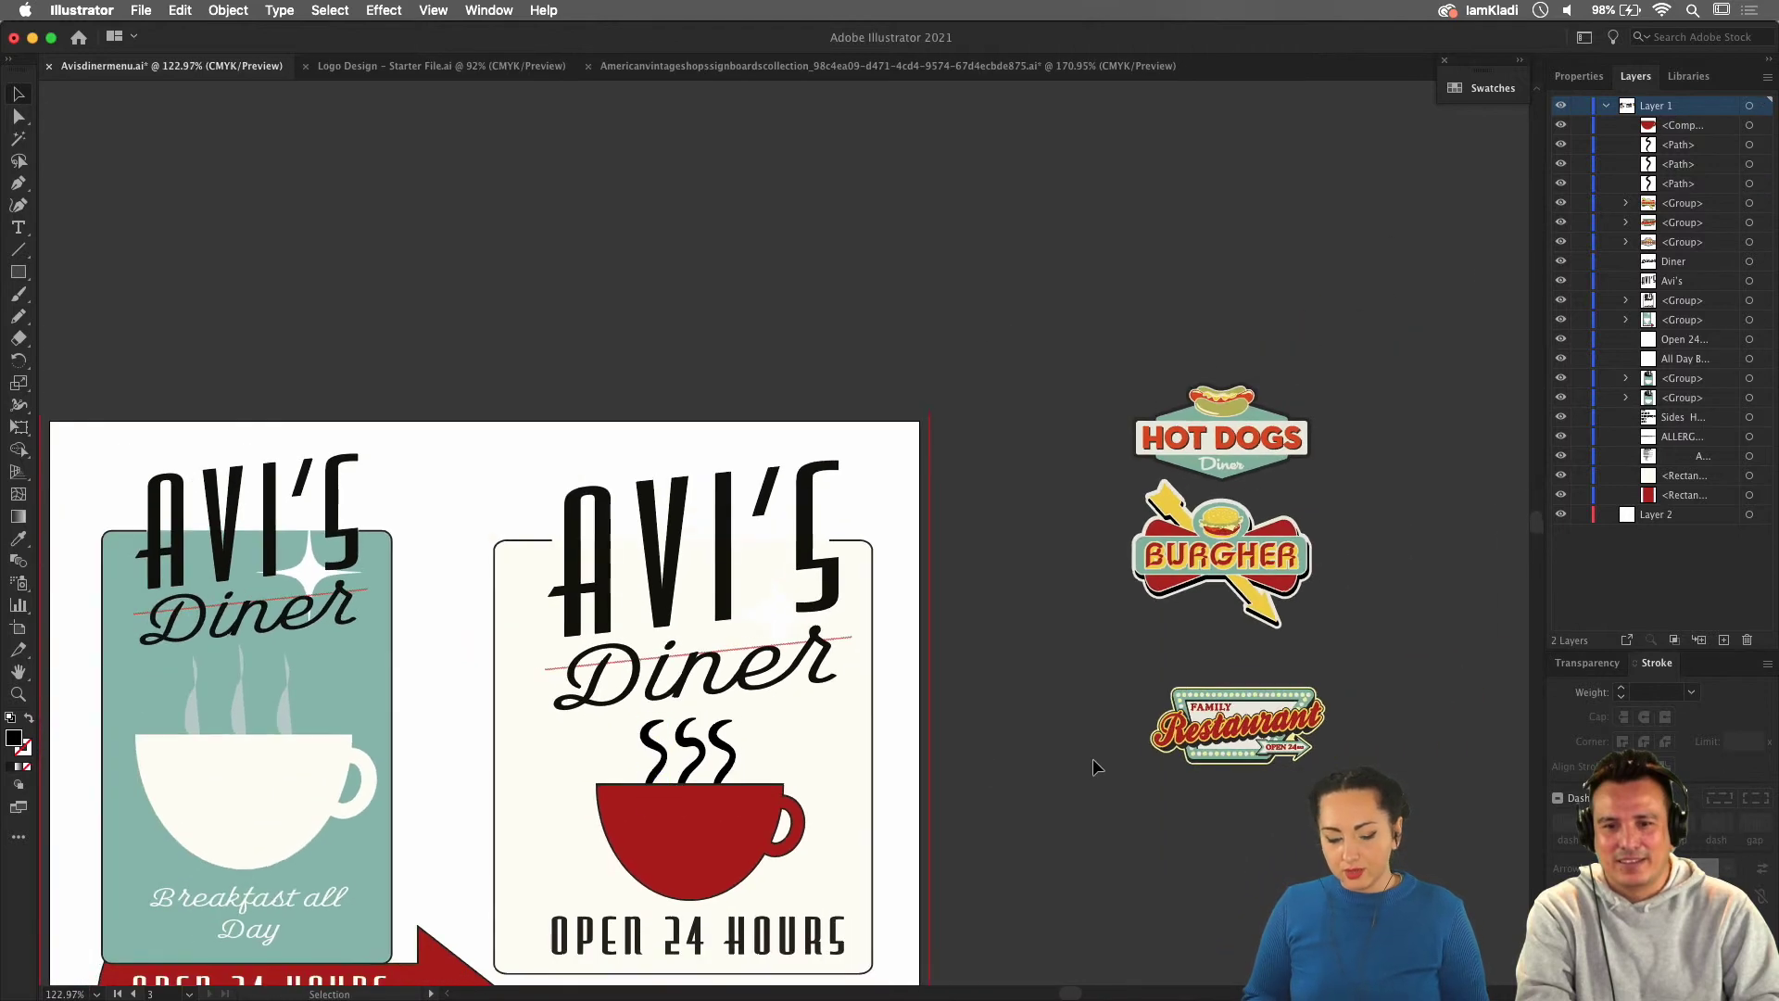
scroll(639, 732, "up", 2)
scroll(639, 732, "down", 3)
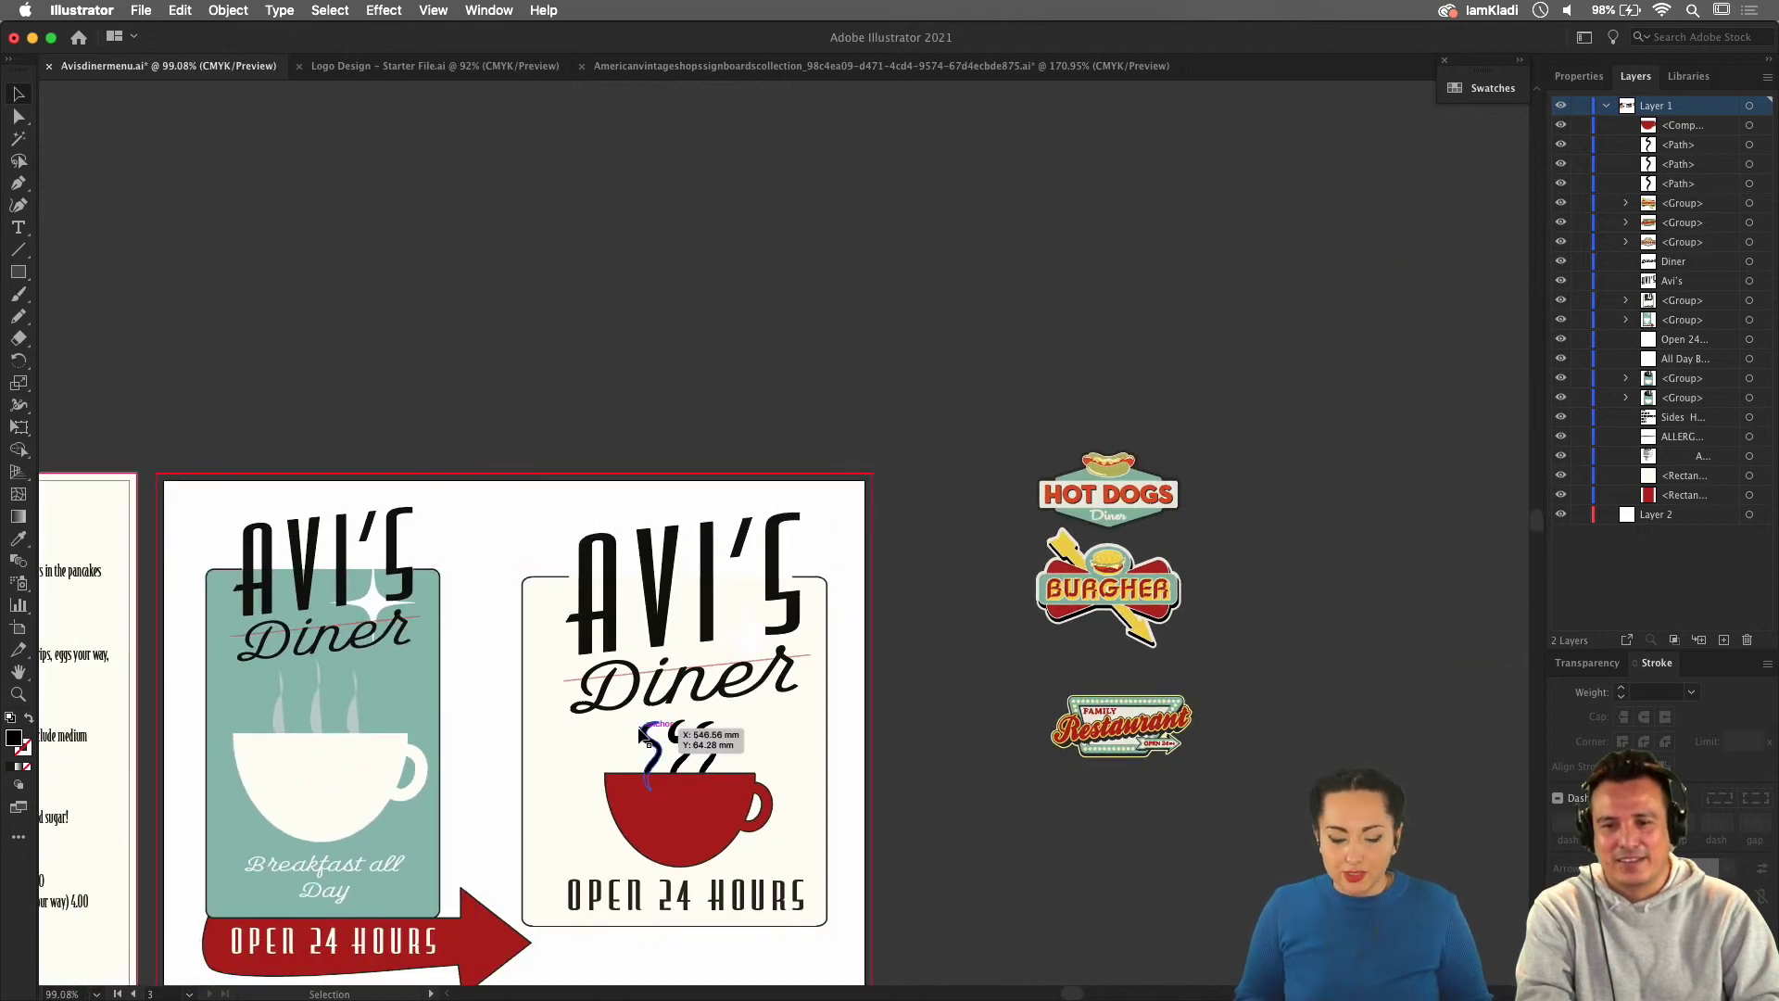
left_click(753, 802)
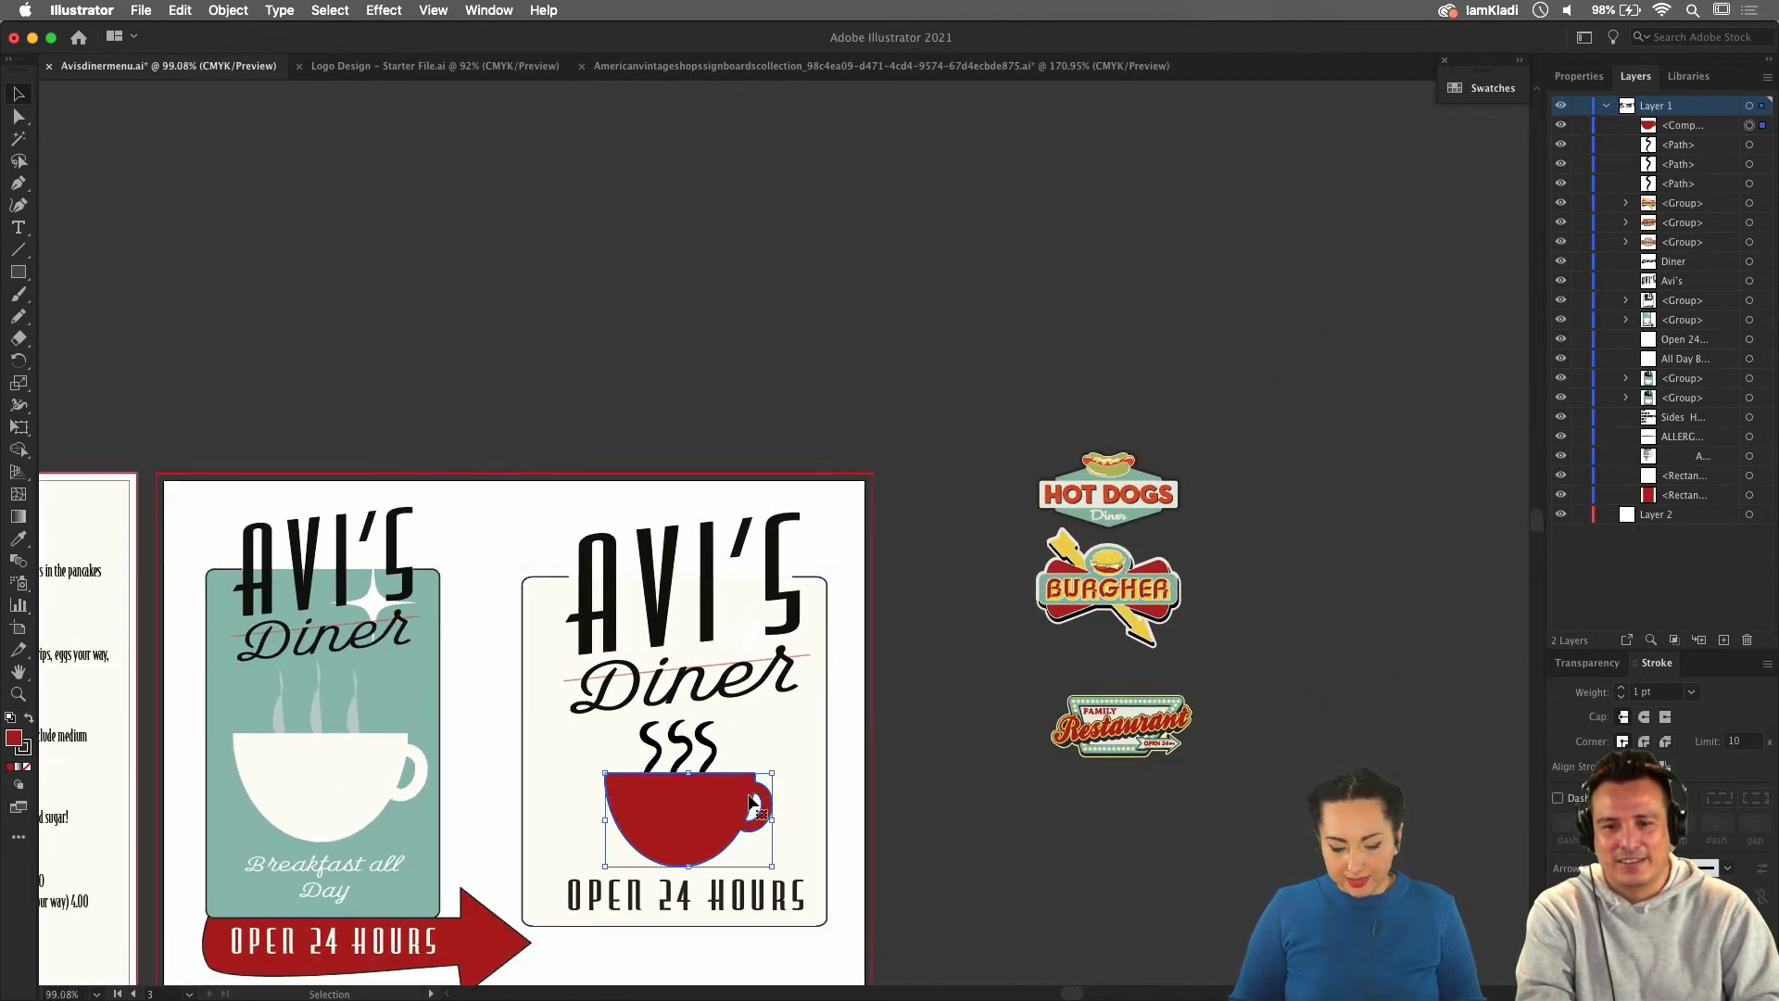
scroll(763, 747, "up", 2)
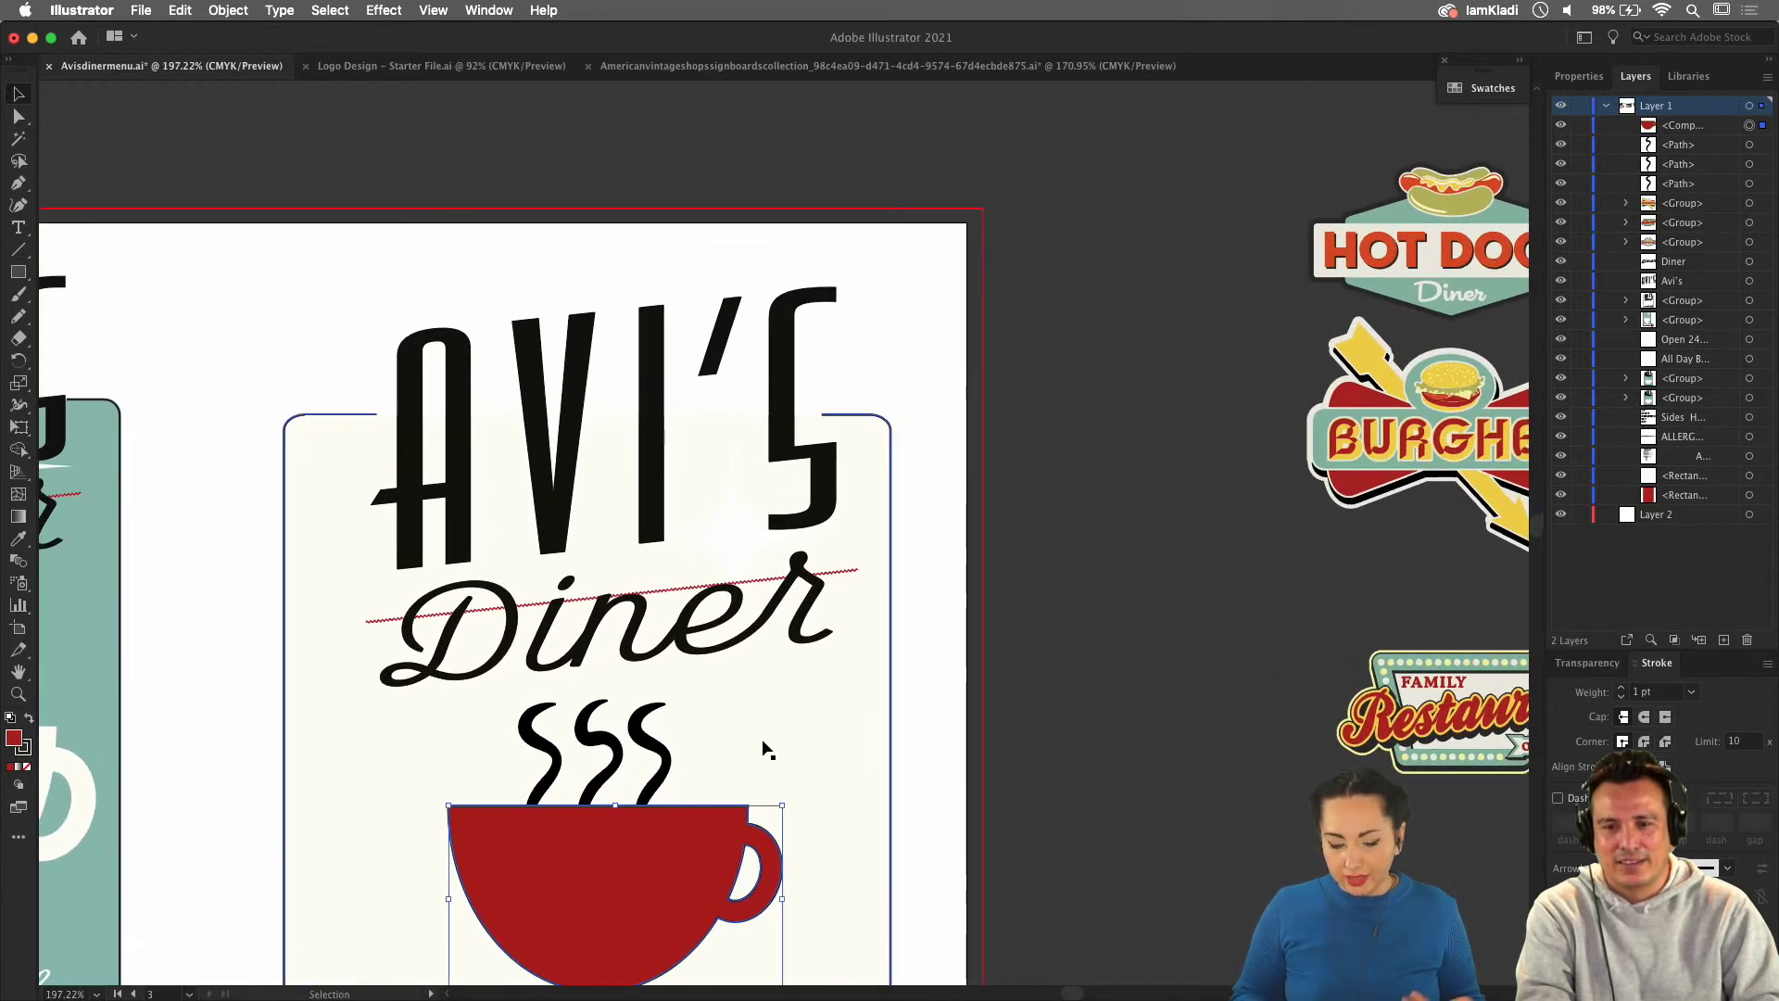
left_click(782, 610)
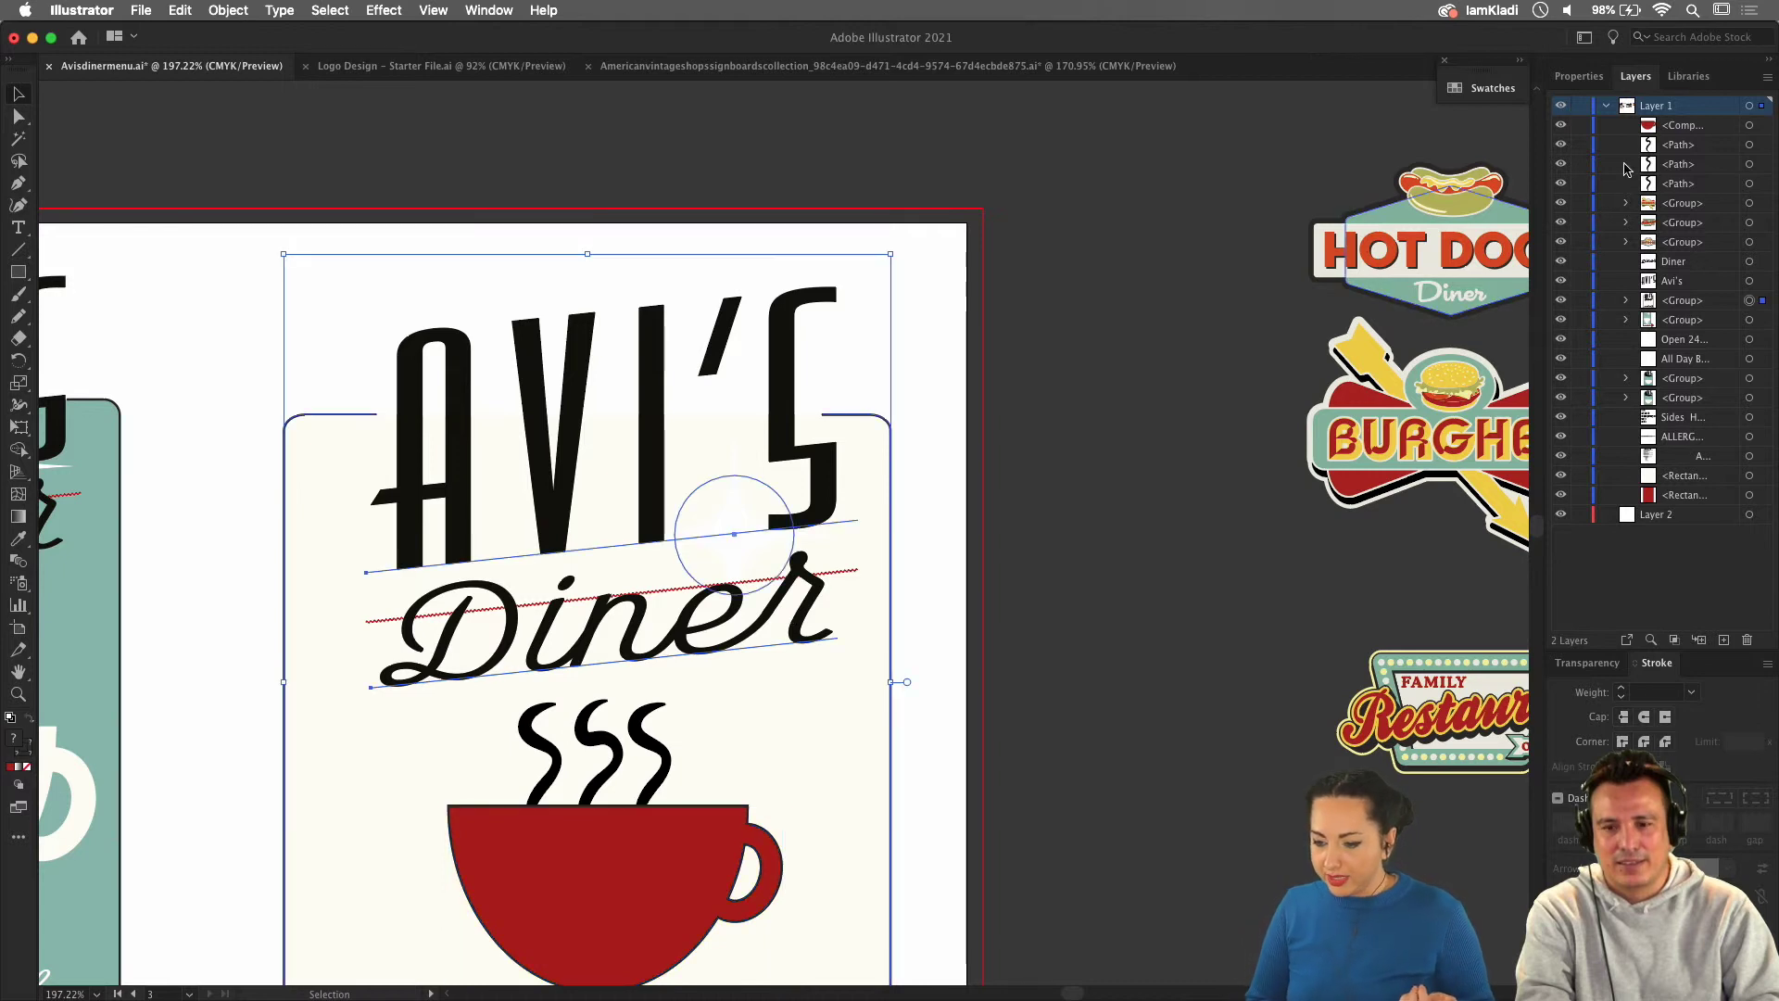
left_click(1592, 76)
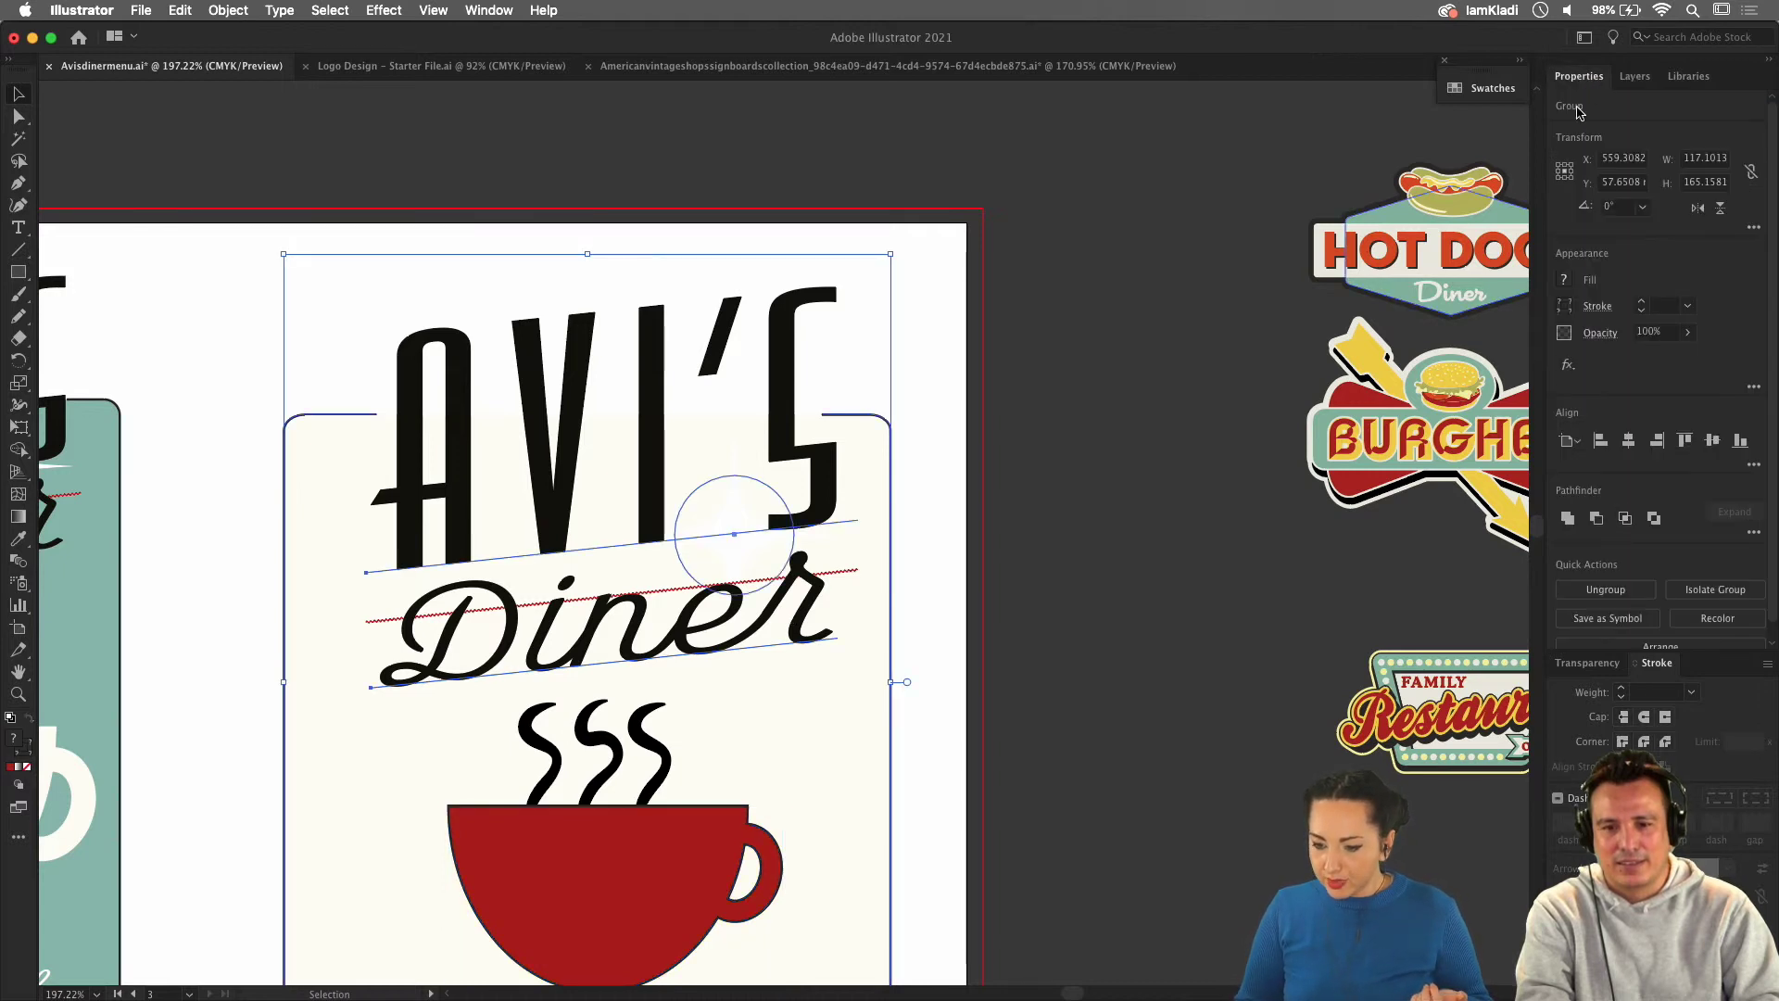
double_click(753, 643)
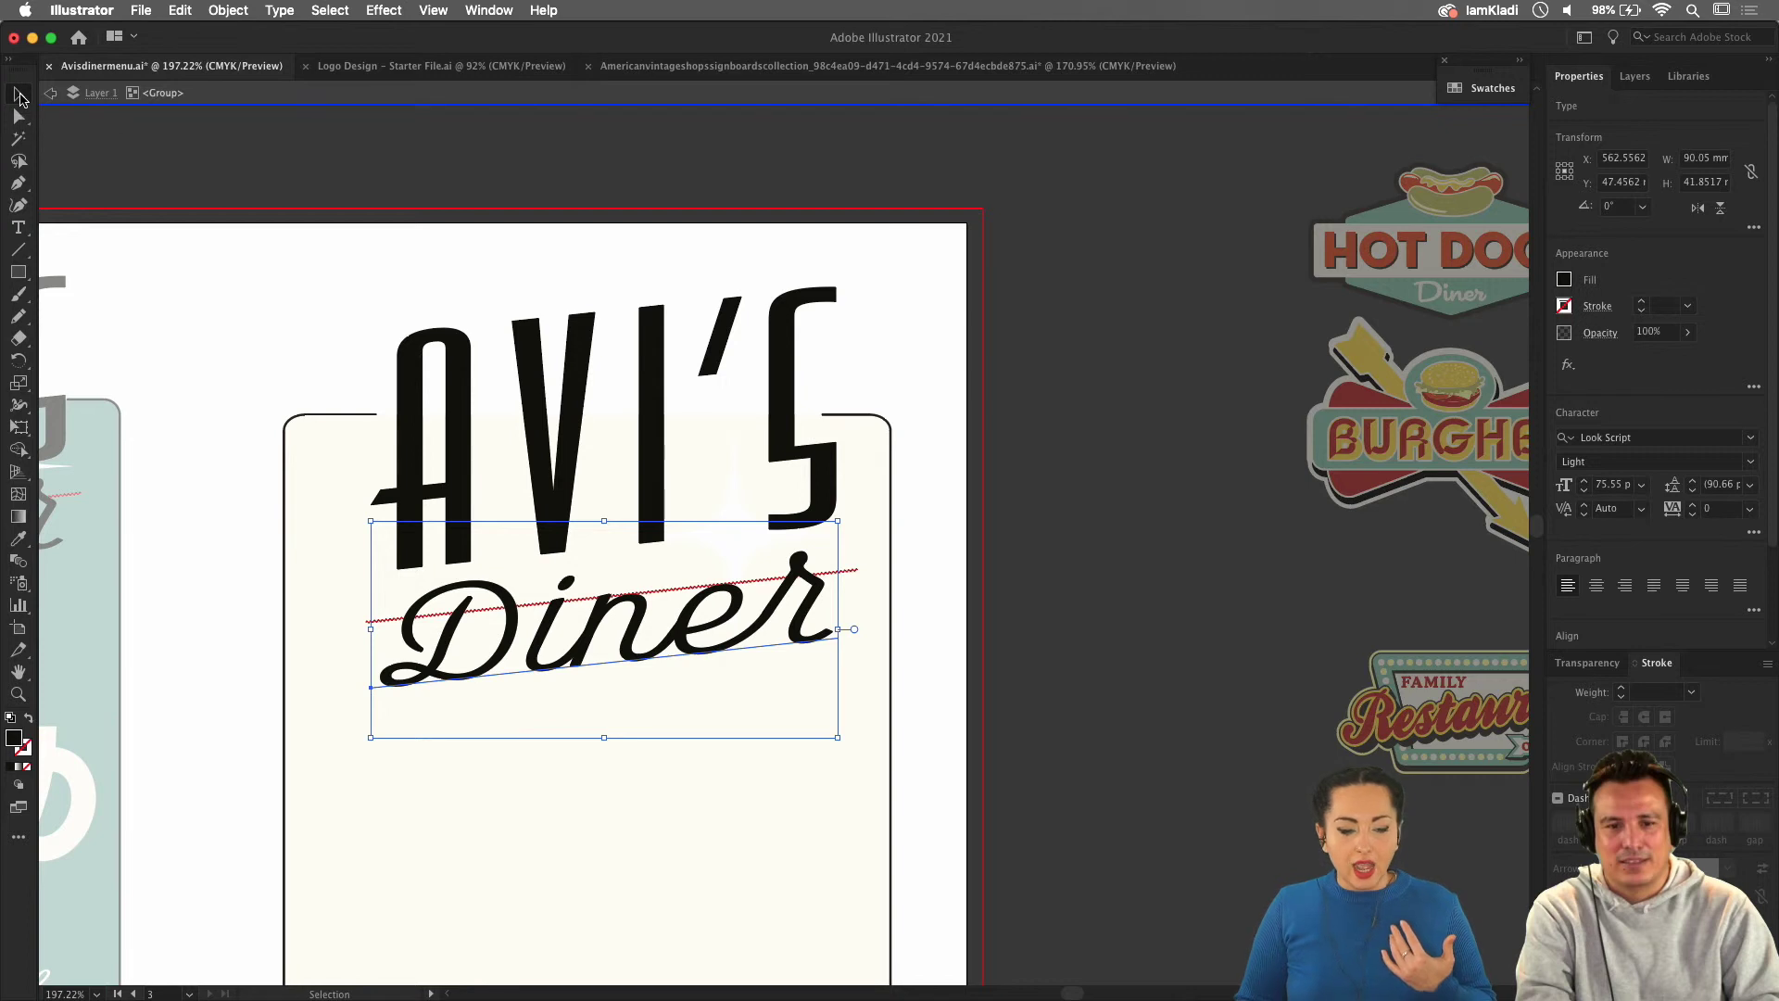
double_click(19, 93)
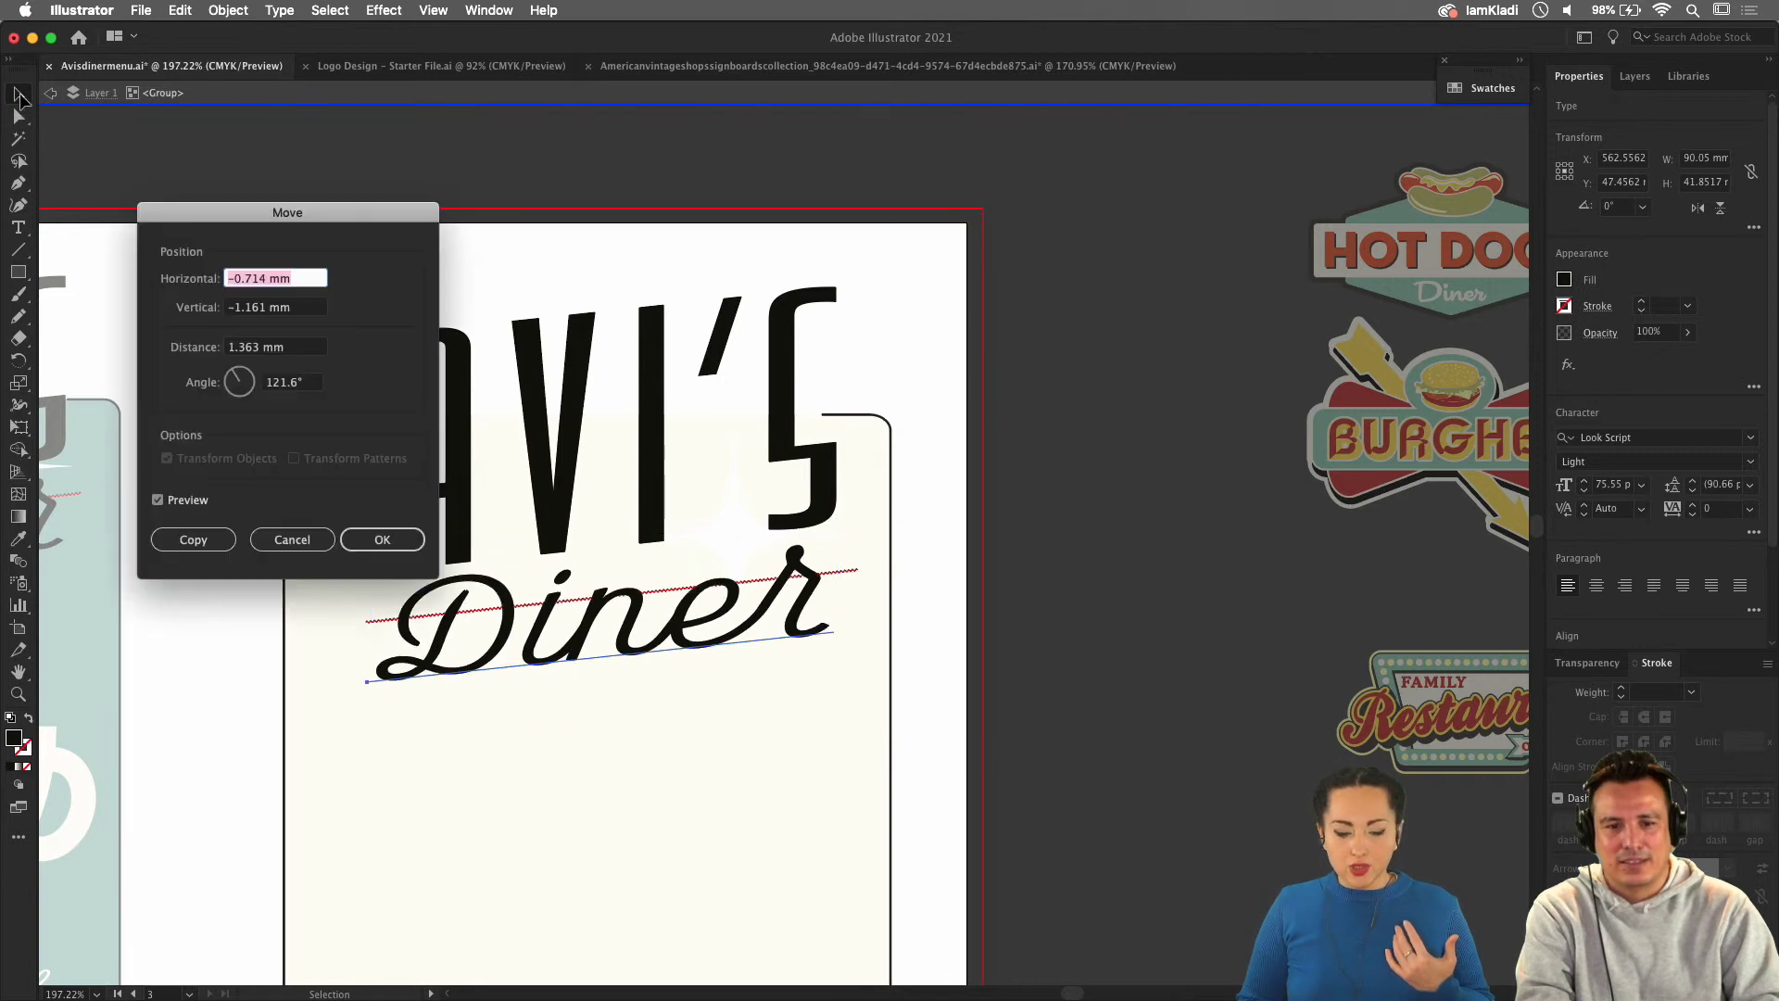
left_click(255, 541)
double_click(1182, 546)
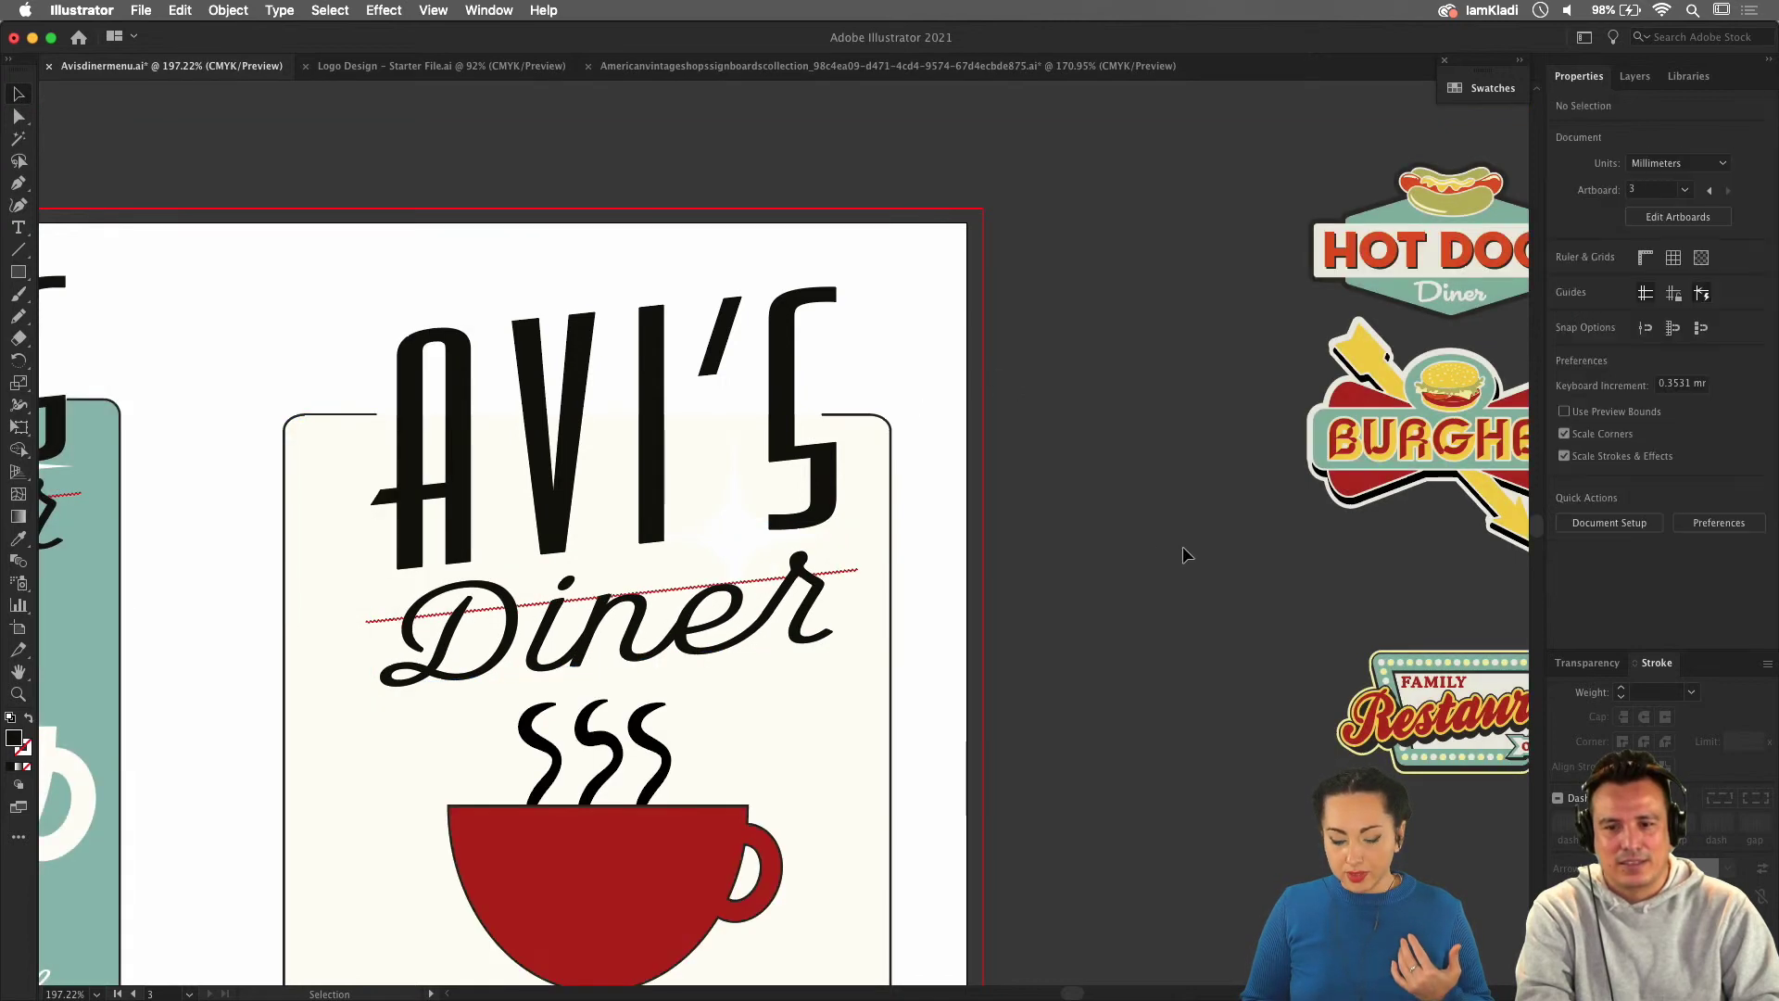
Set the red cup's outline to a 4 pt stroke with round caps and round corner joins.
left_click(641, 863)
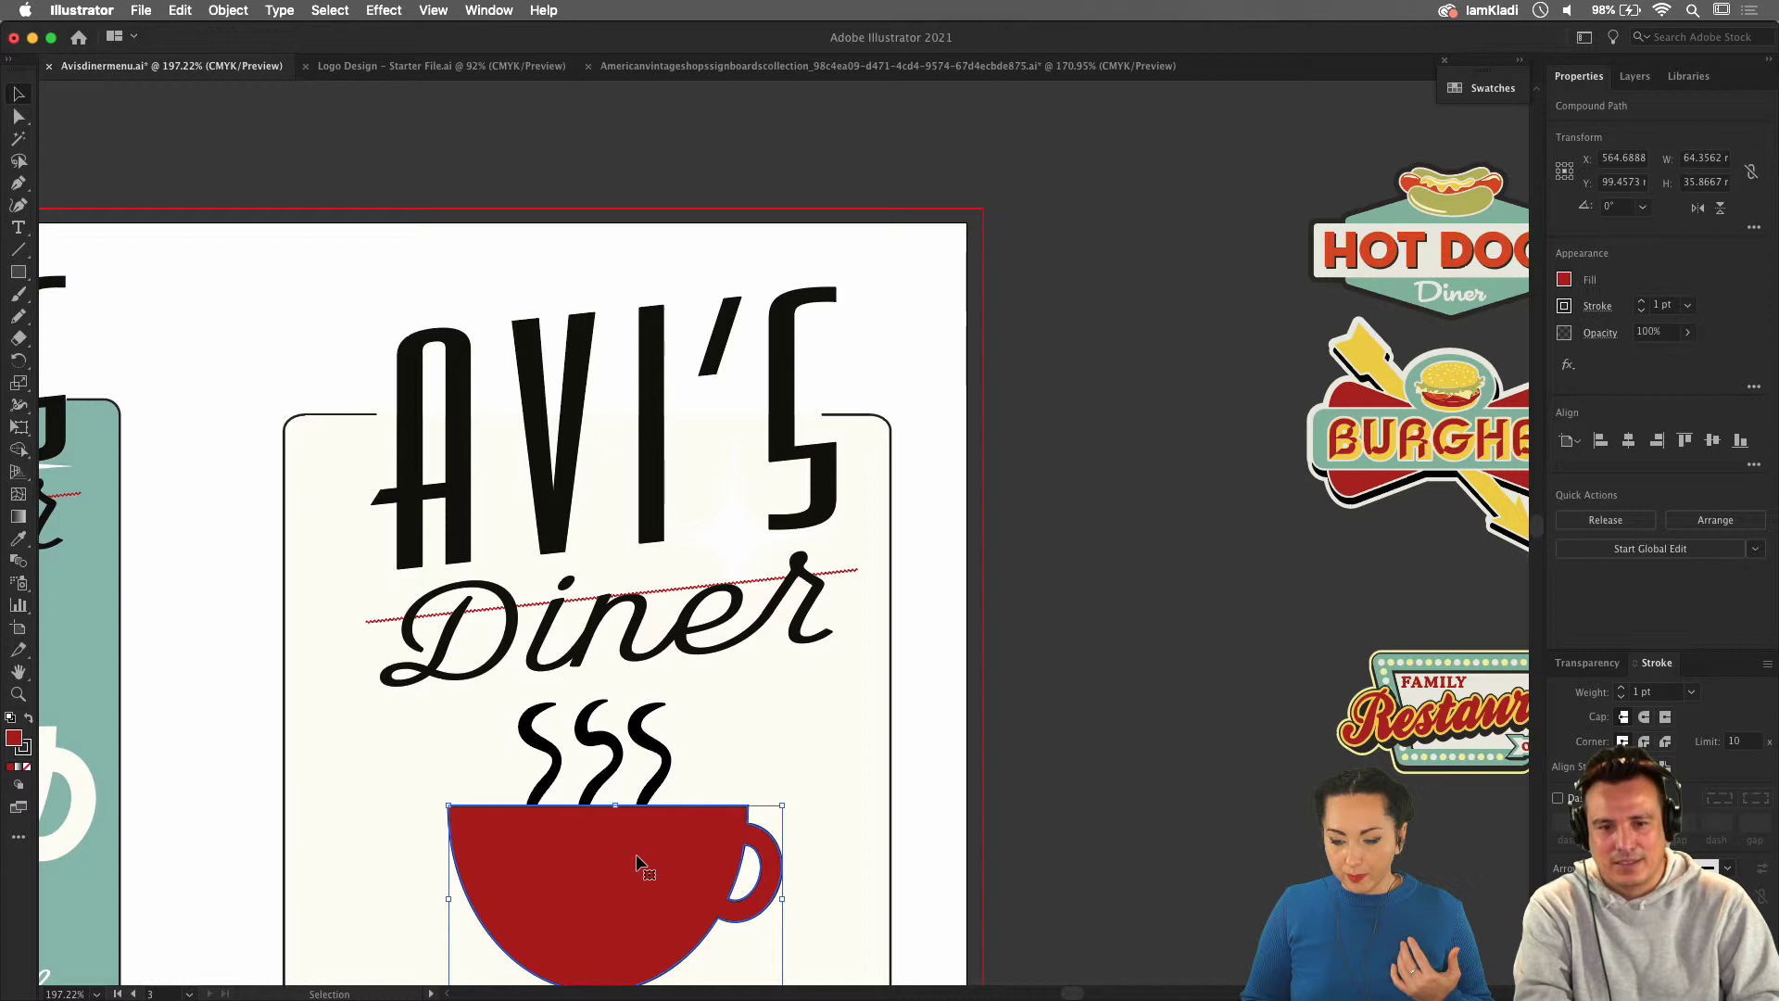
left_click(1644, 302)
left_click(1644, 302)
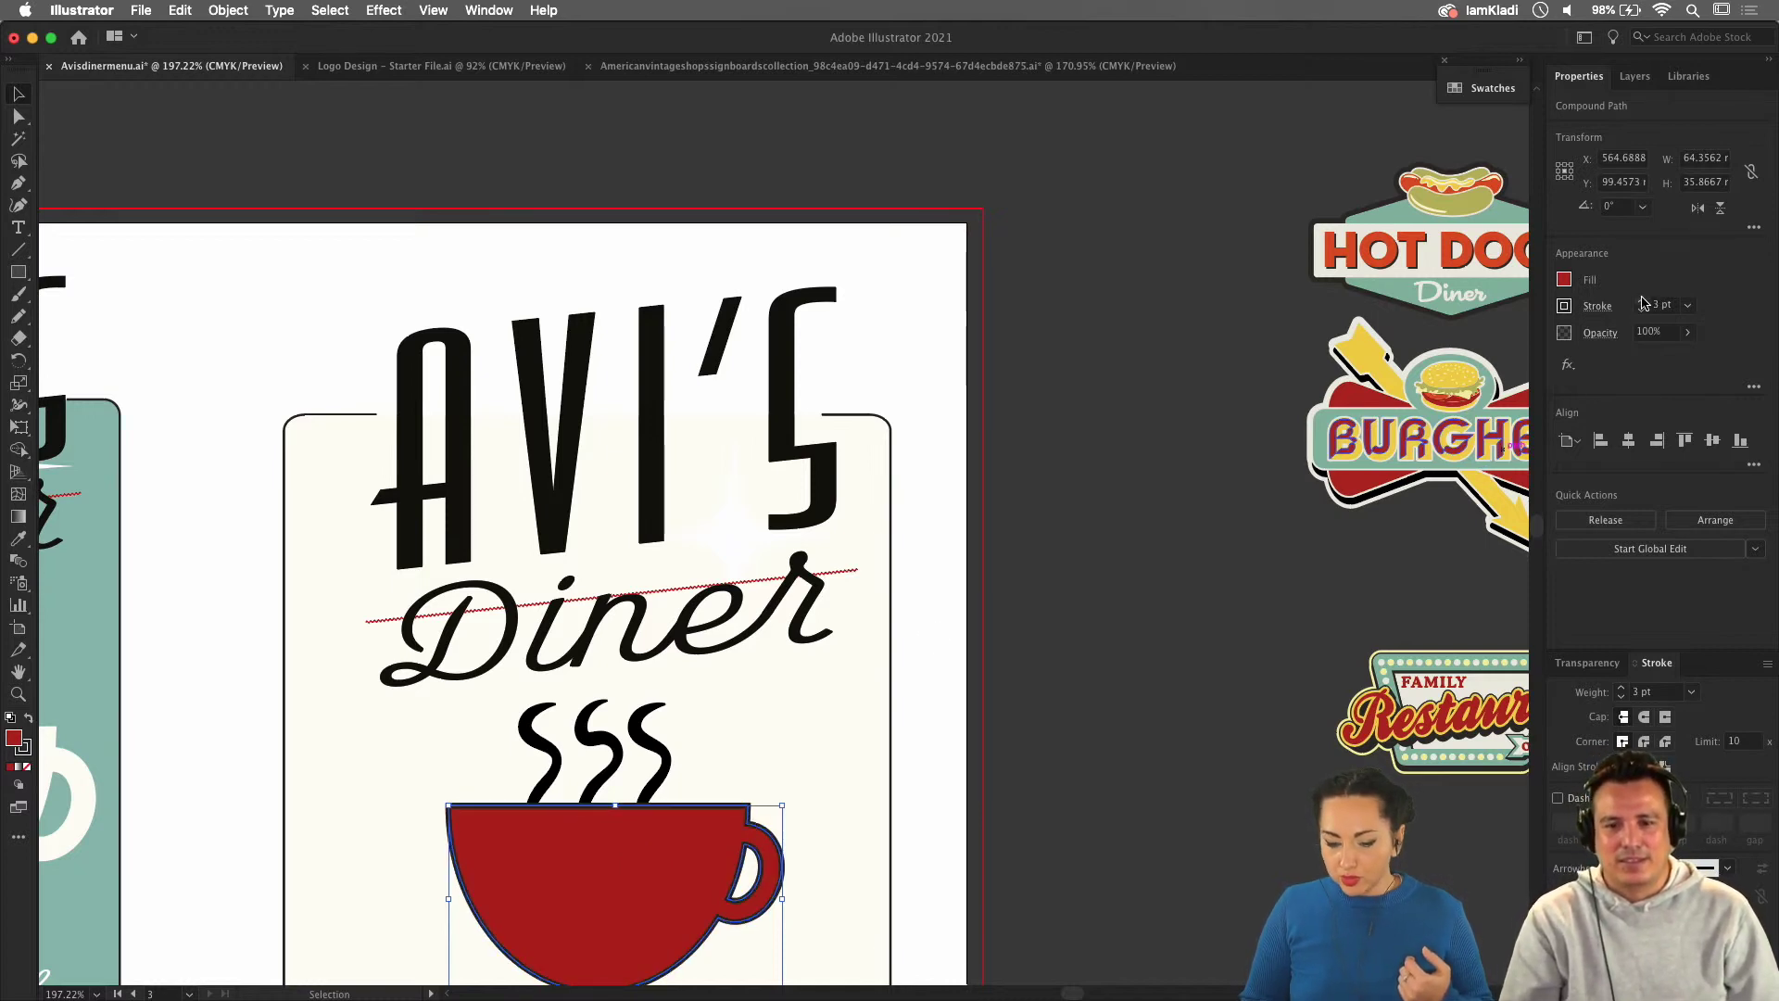
left_click(1644, 302)
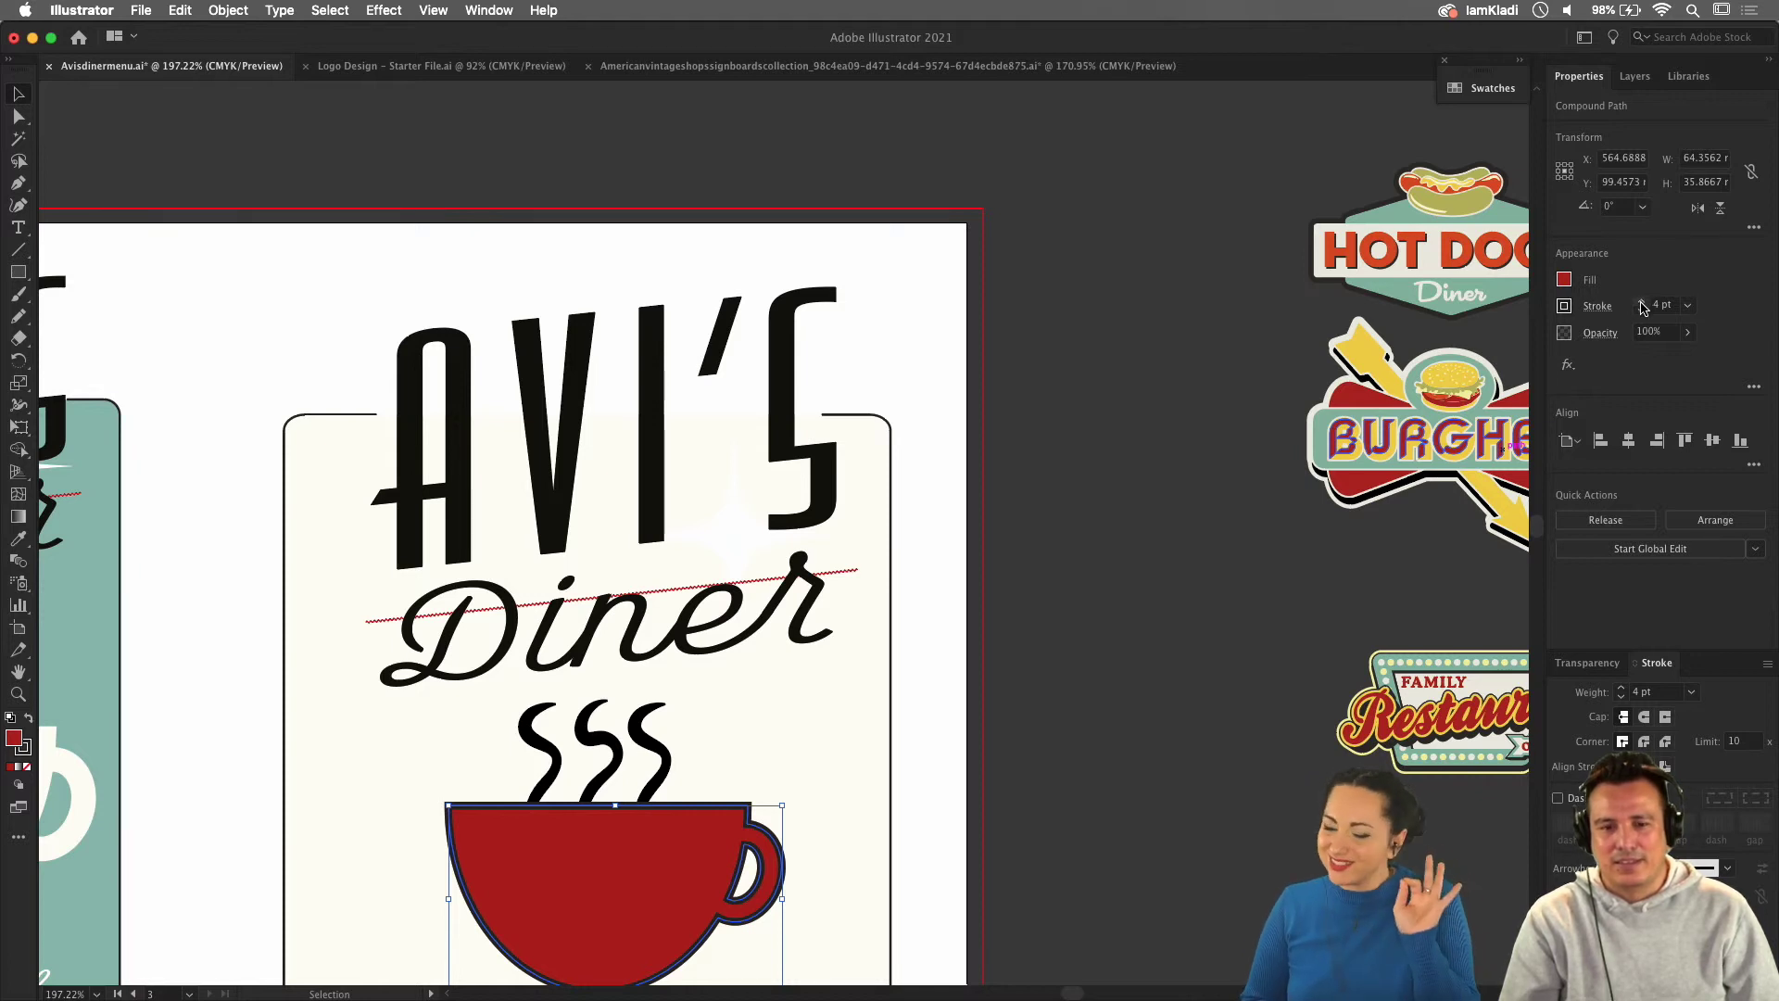
left_click(1593, 311)
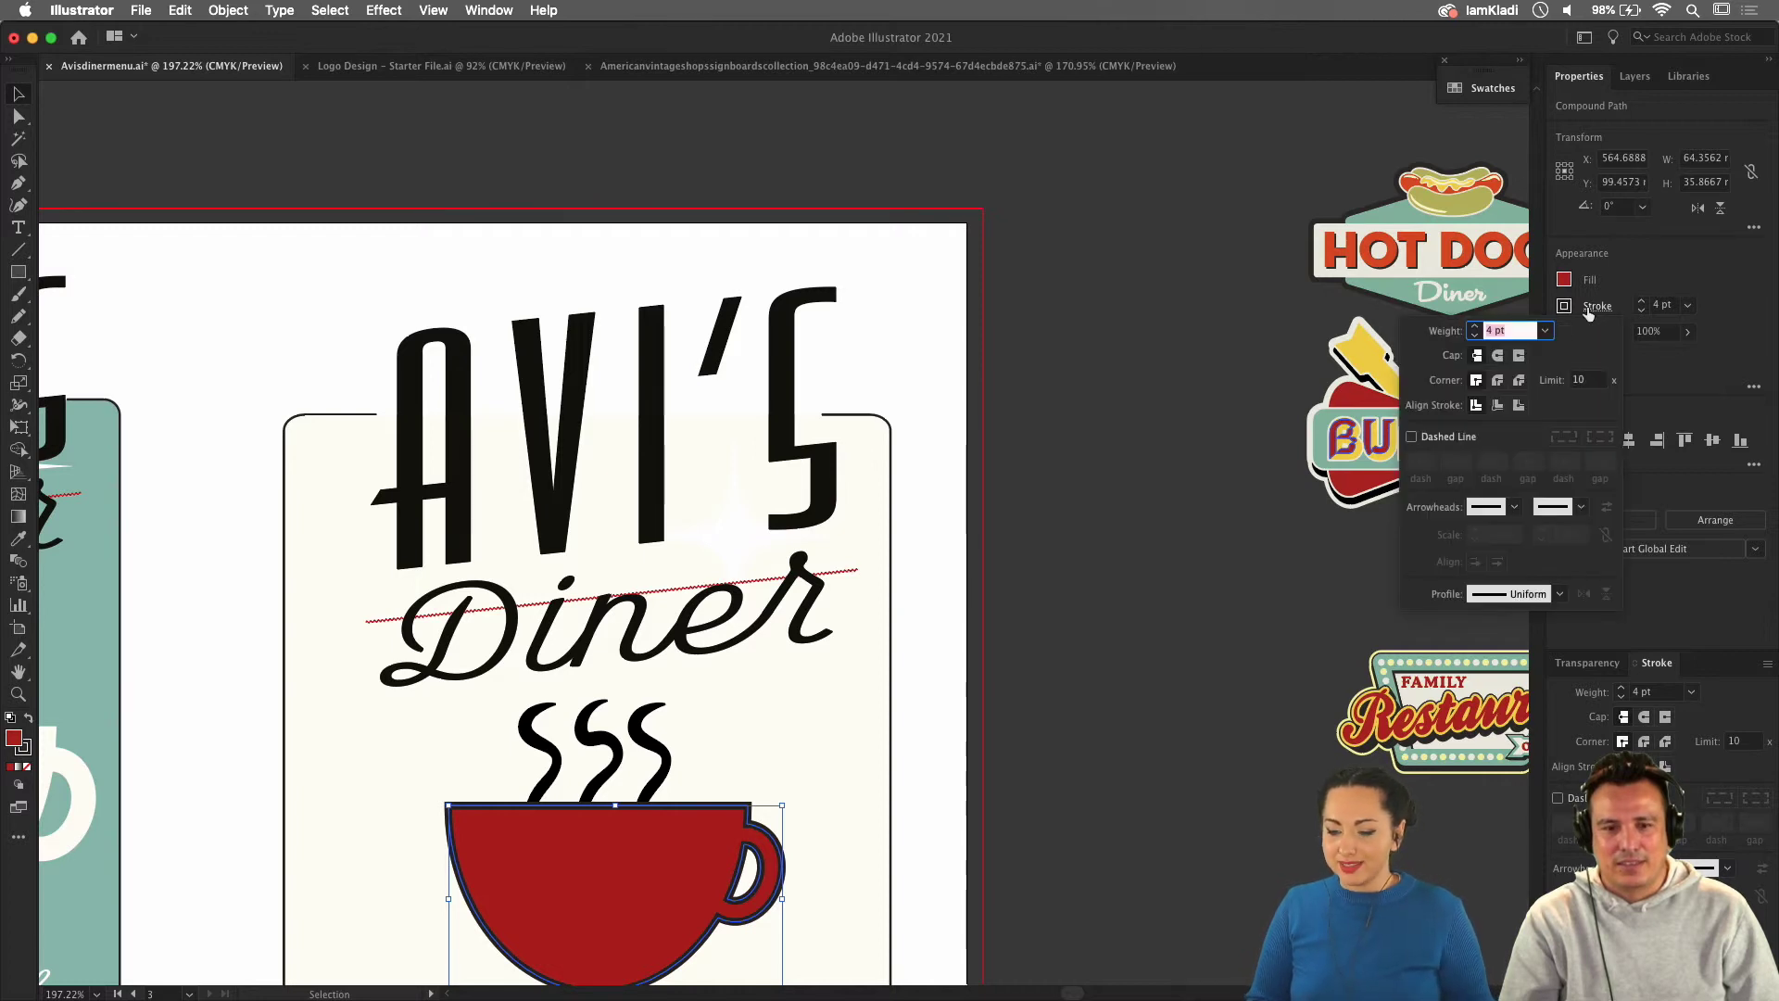
left_click(1498, 356)
left_click(1498, 380)
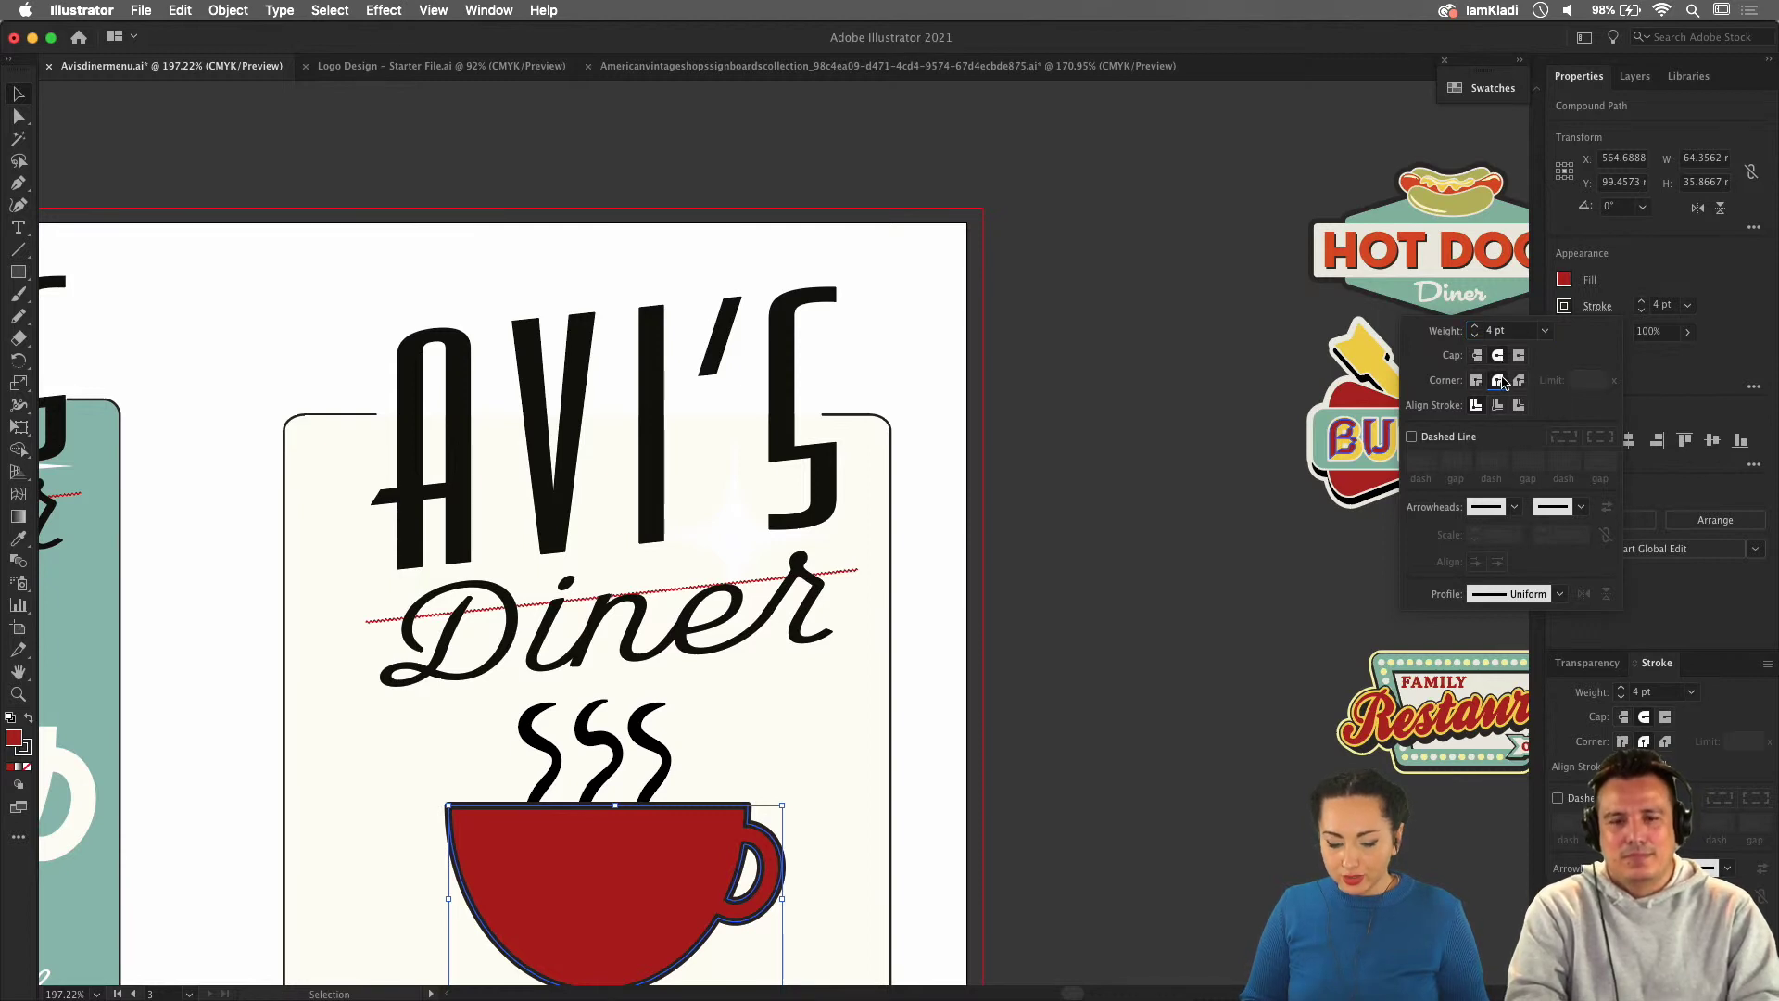
left_click(1127, 670)
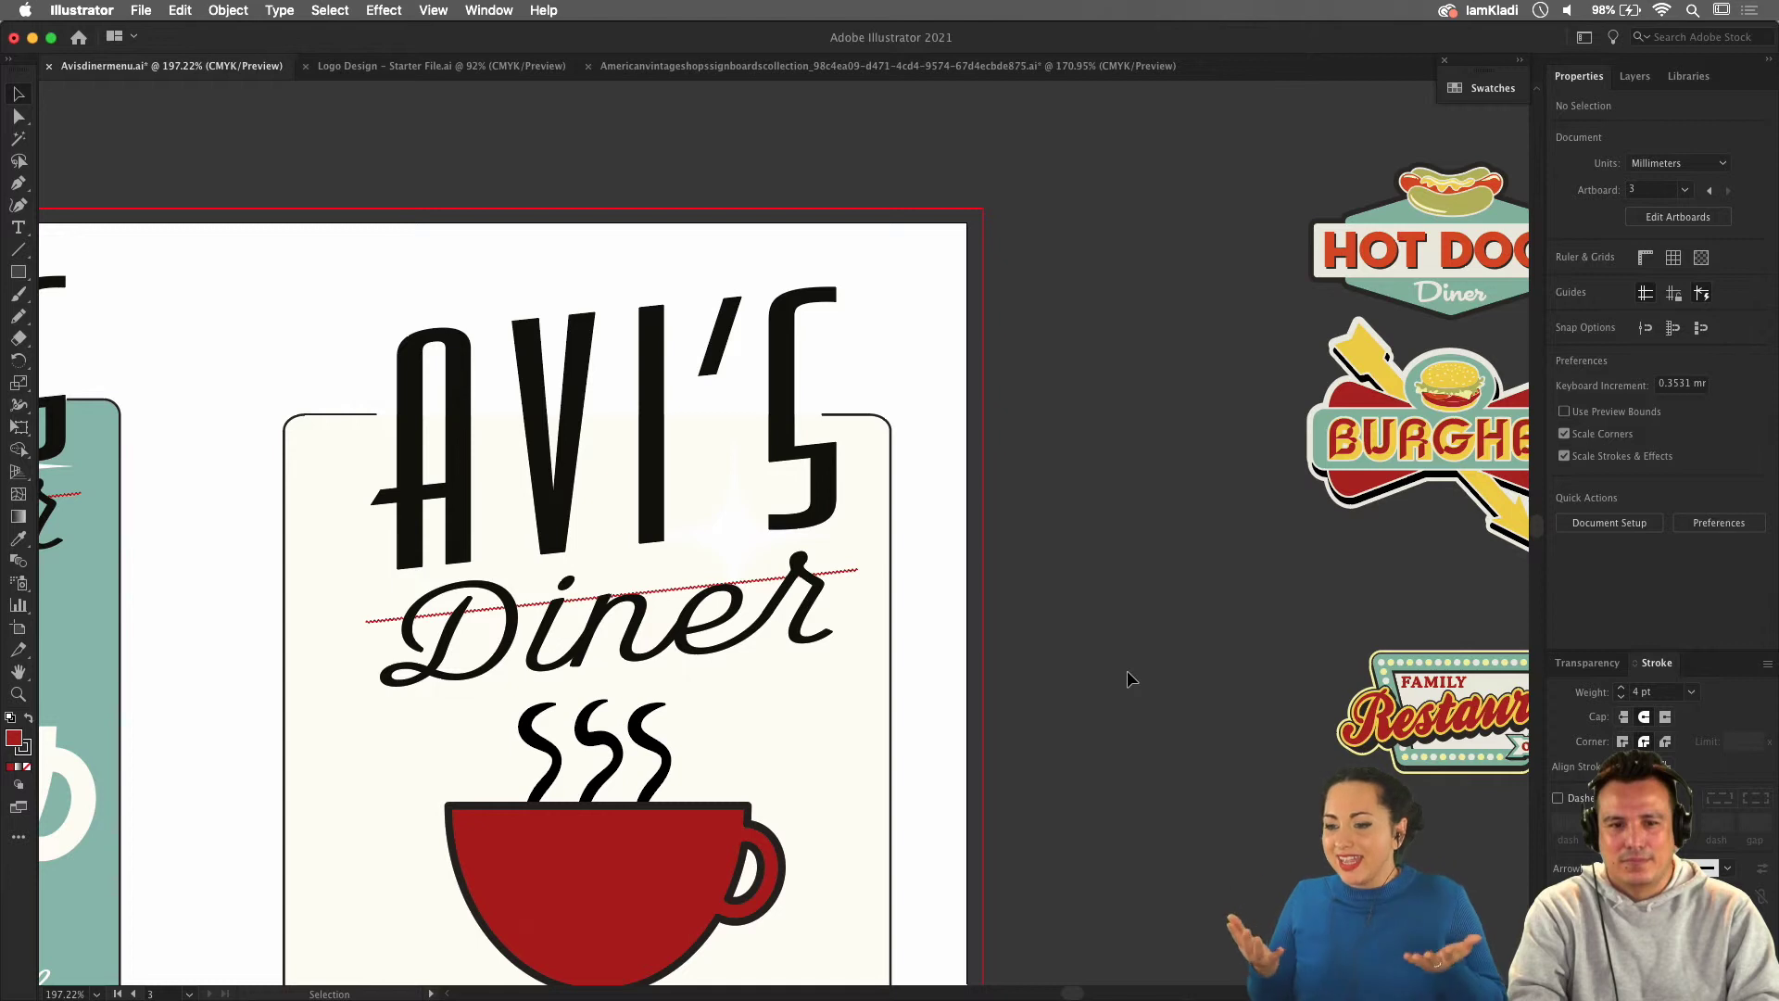
Set the stroke of the cream rounded frame around the right-hand Avi's Diner logo to 5 pt.
left_click(887, 507)
key("a")
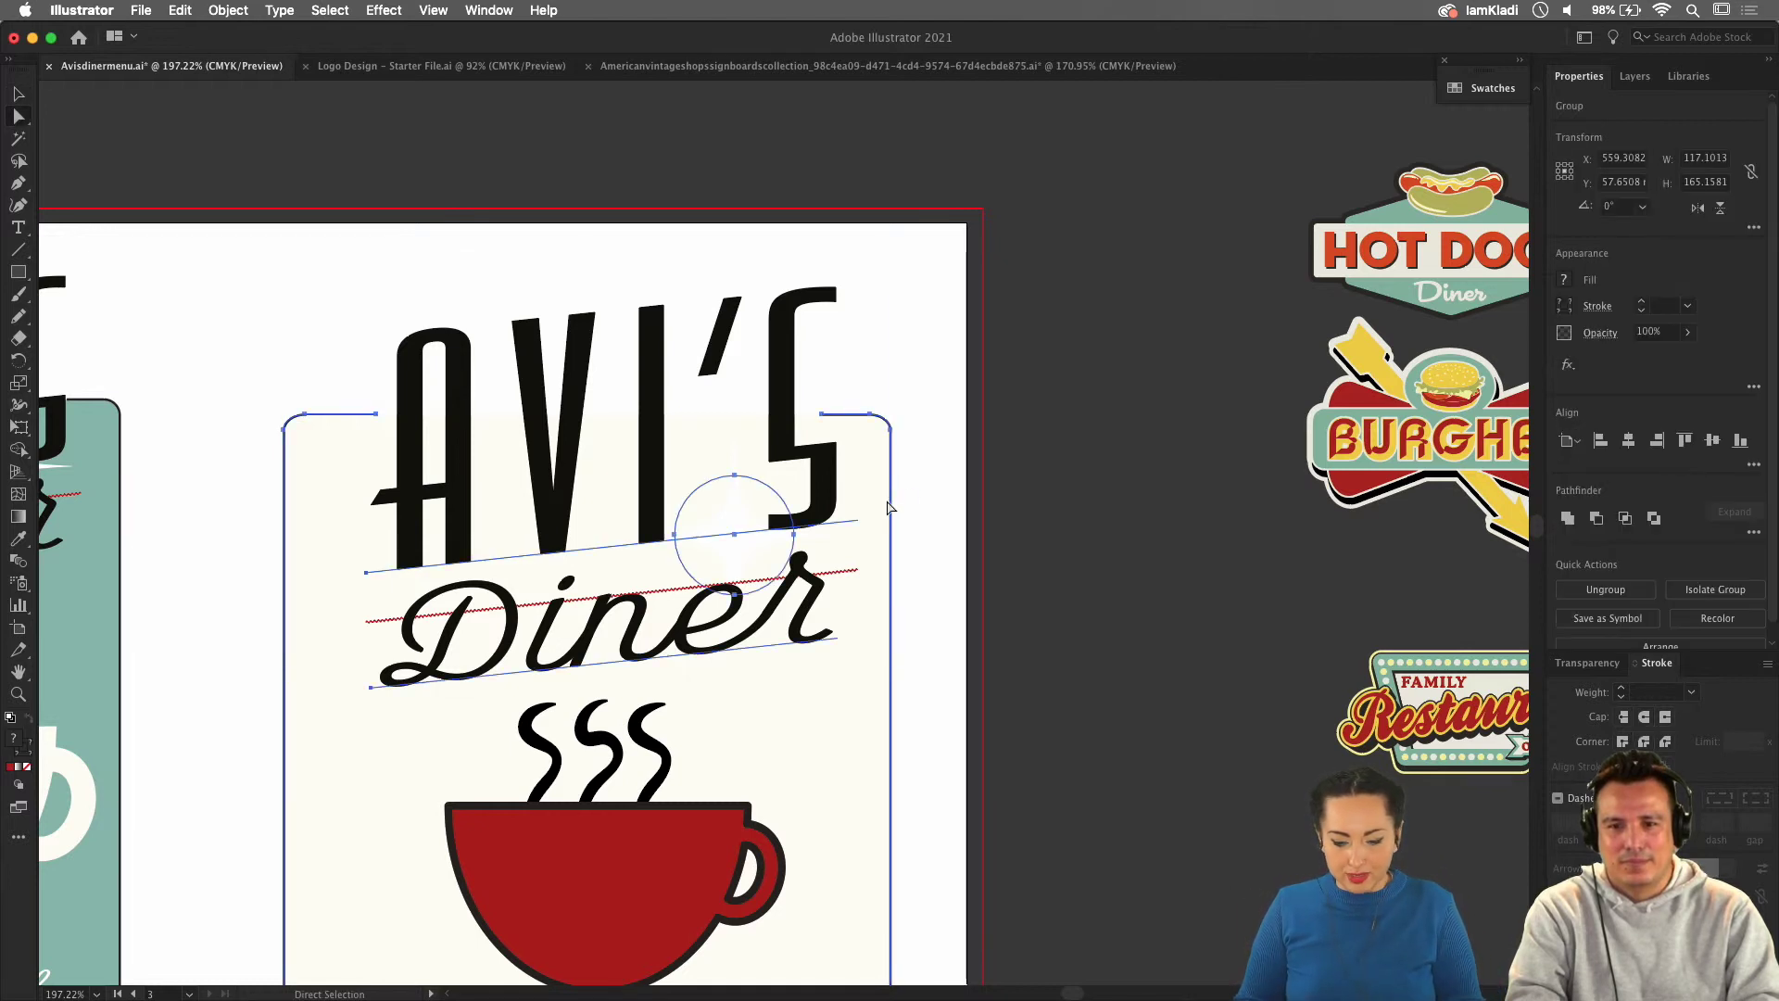
left_click(1075, 547)
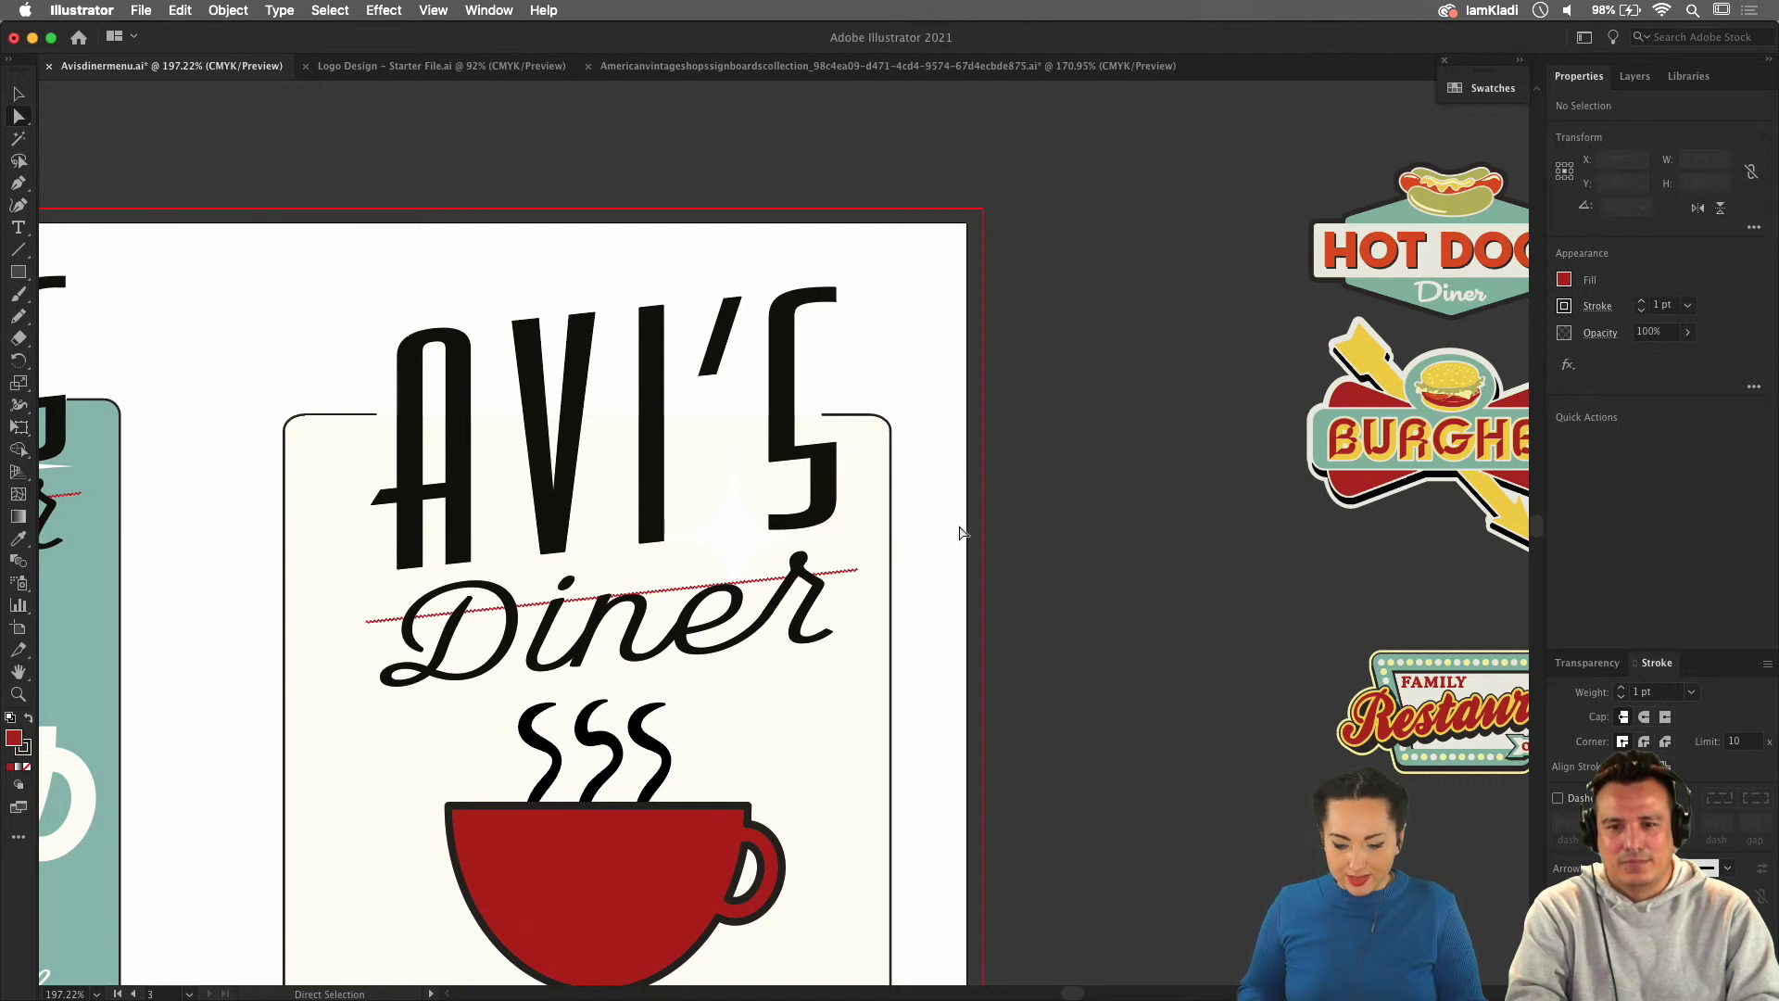
left_click(892, 515)
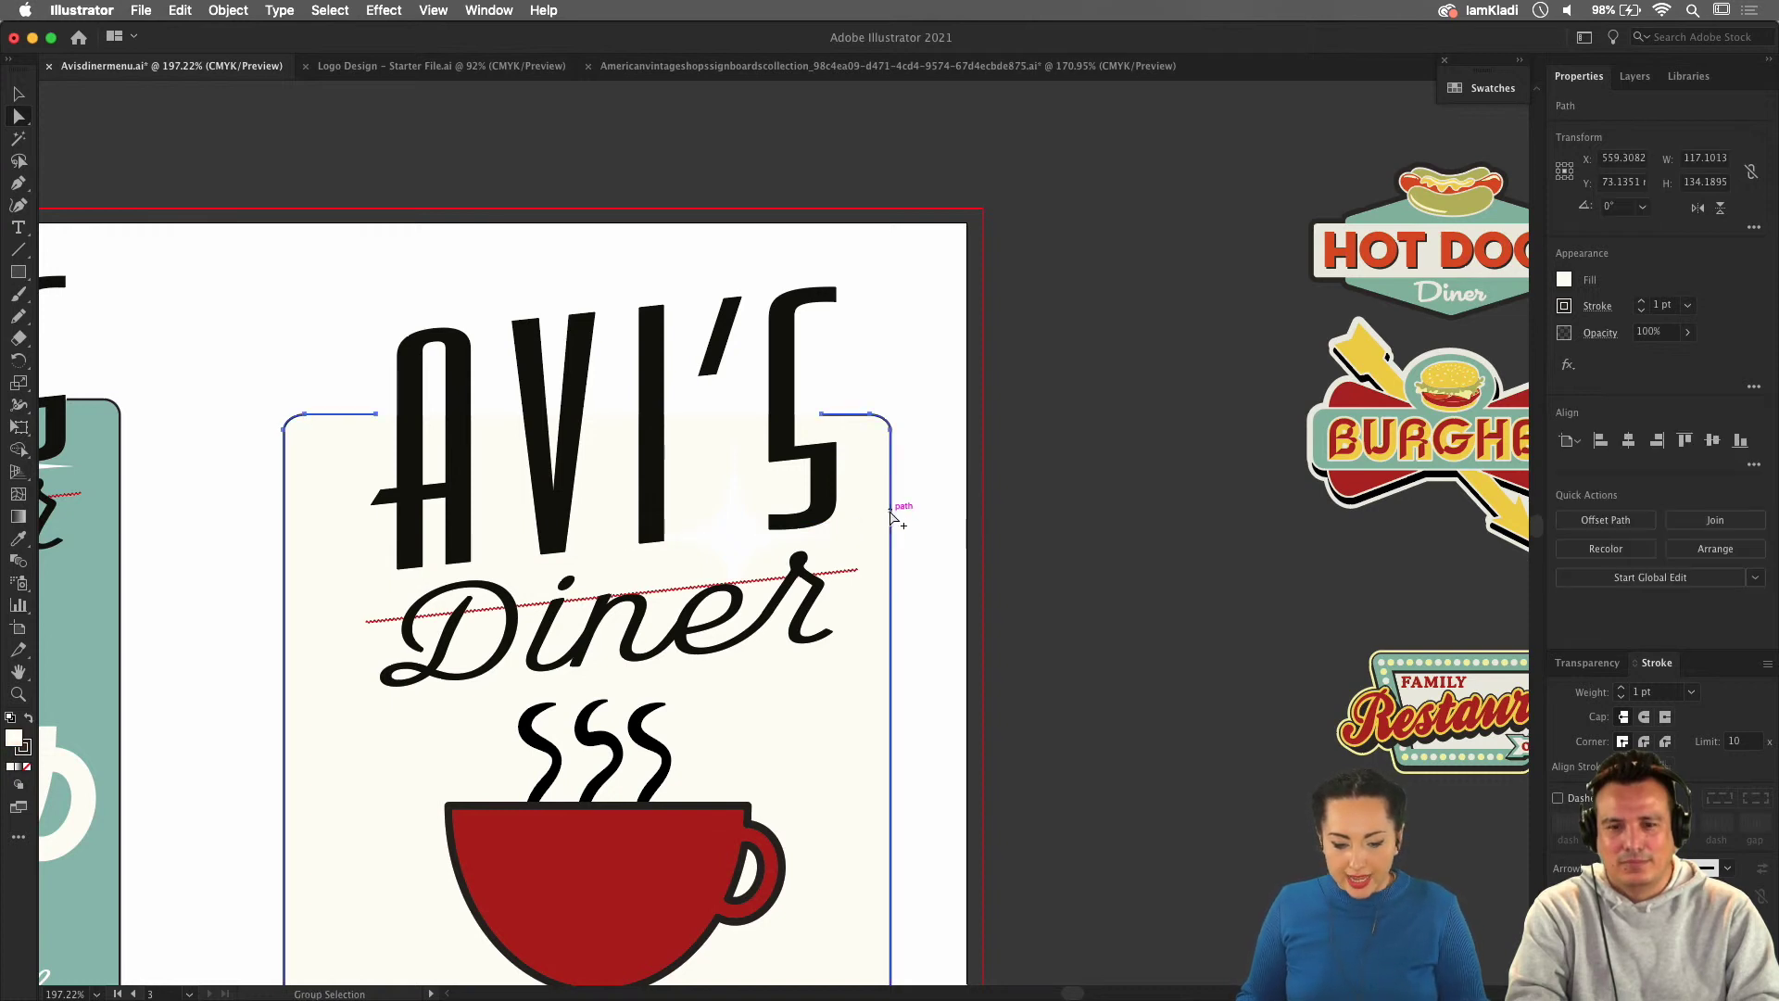
left_click(1642, 302)
left_click(1642, 302)
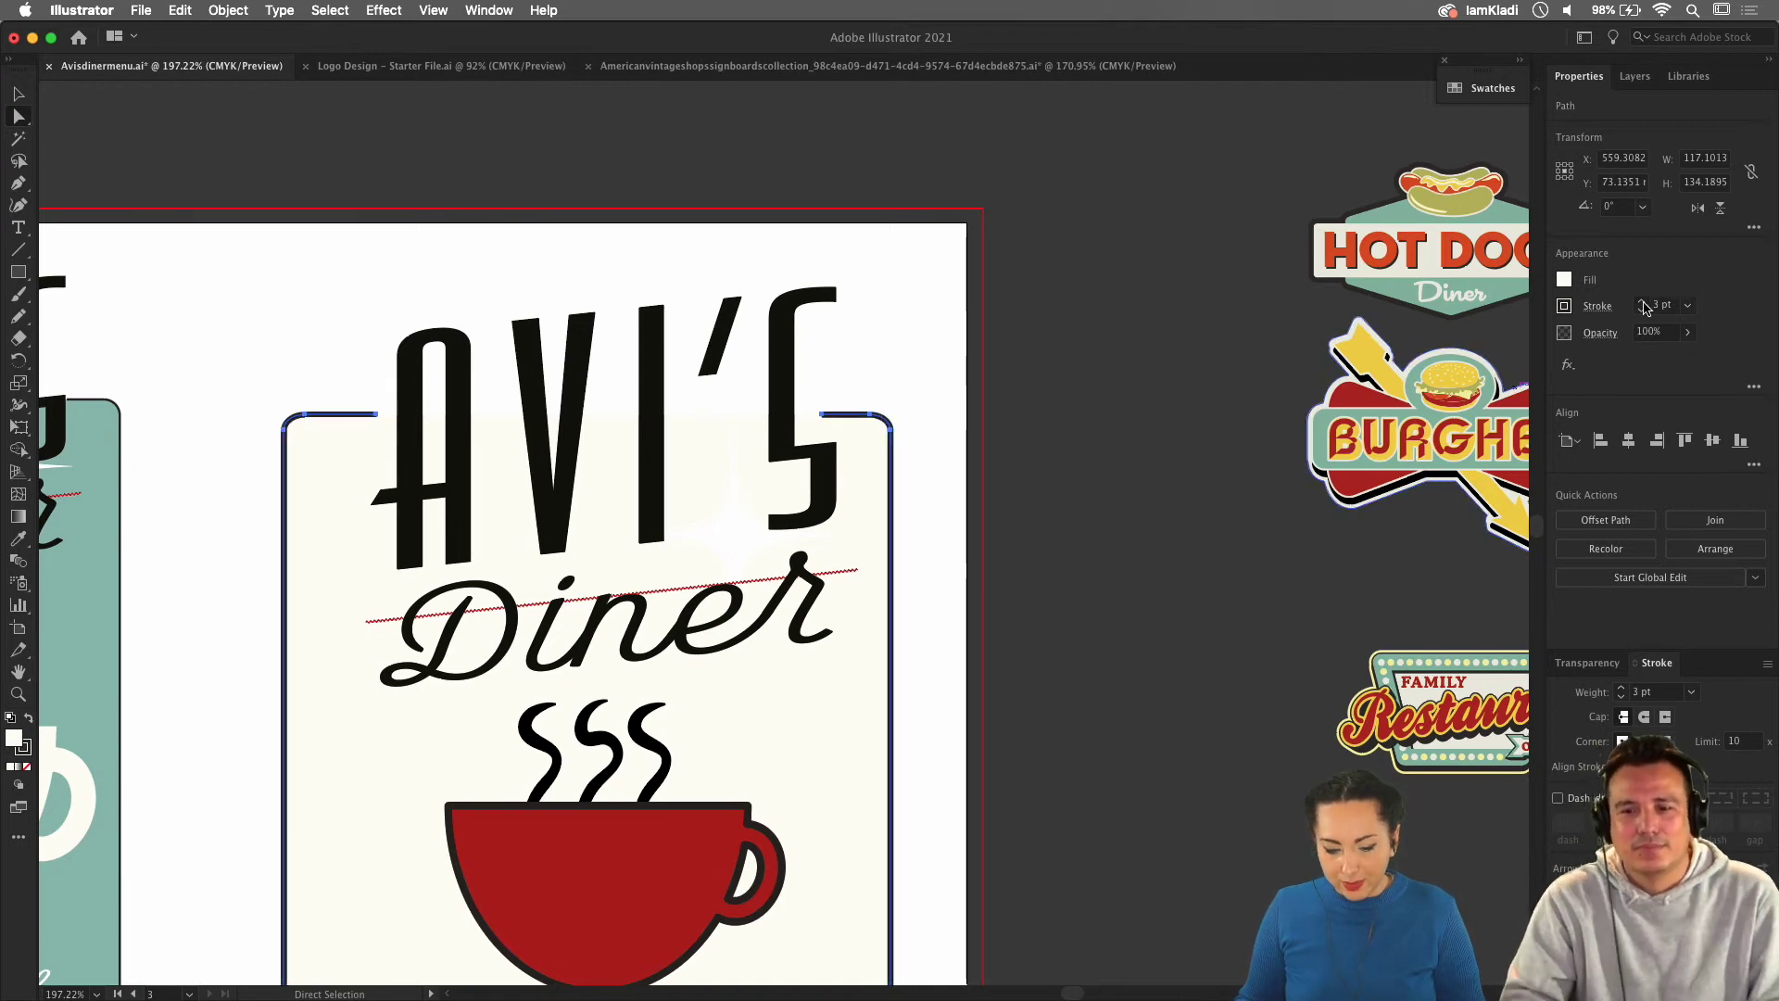
left_click(1642, 302)
left_click(1641, 302)
left_click(1205, 585)
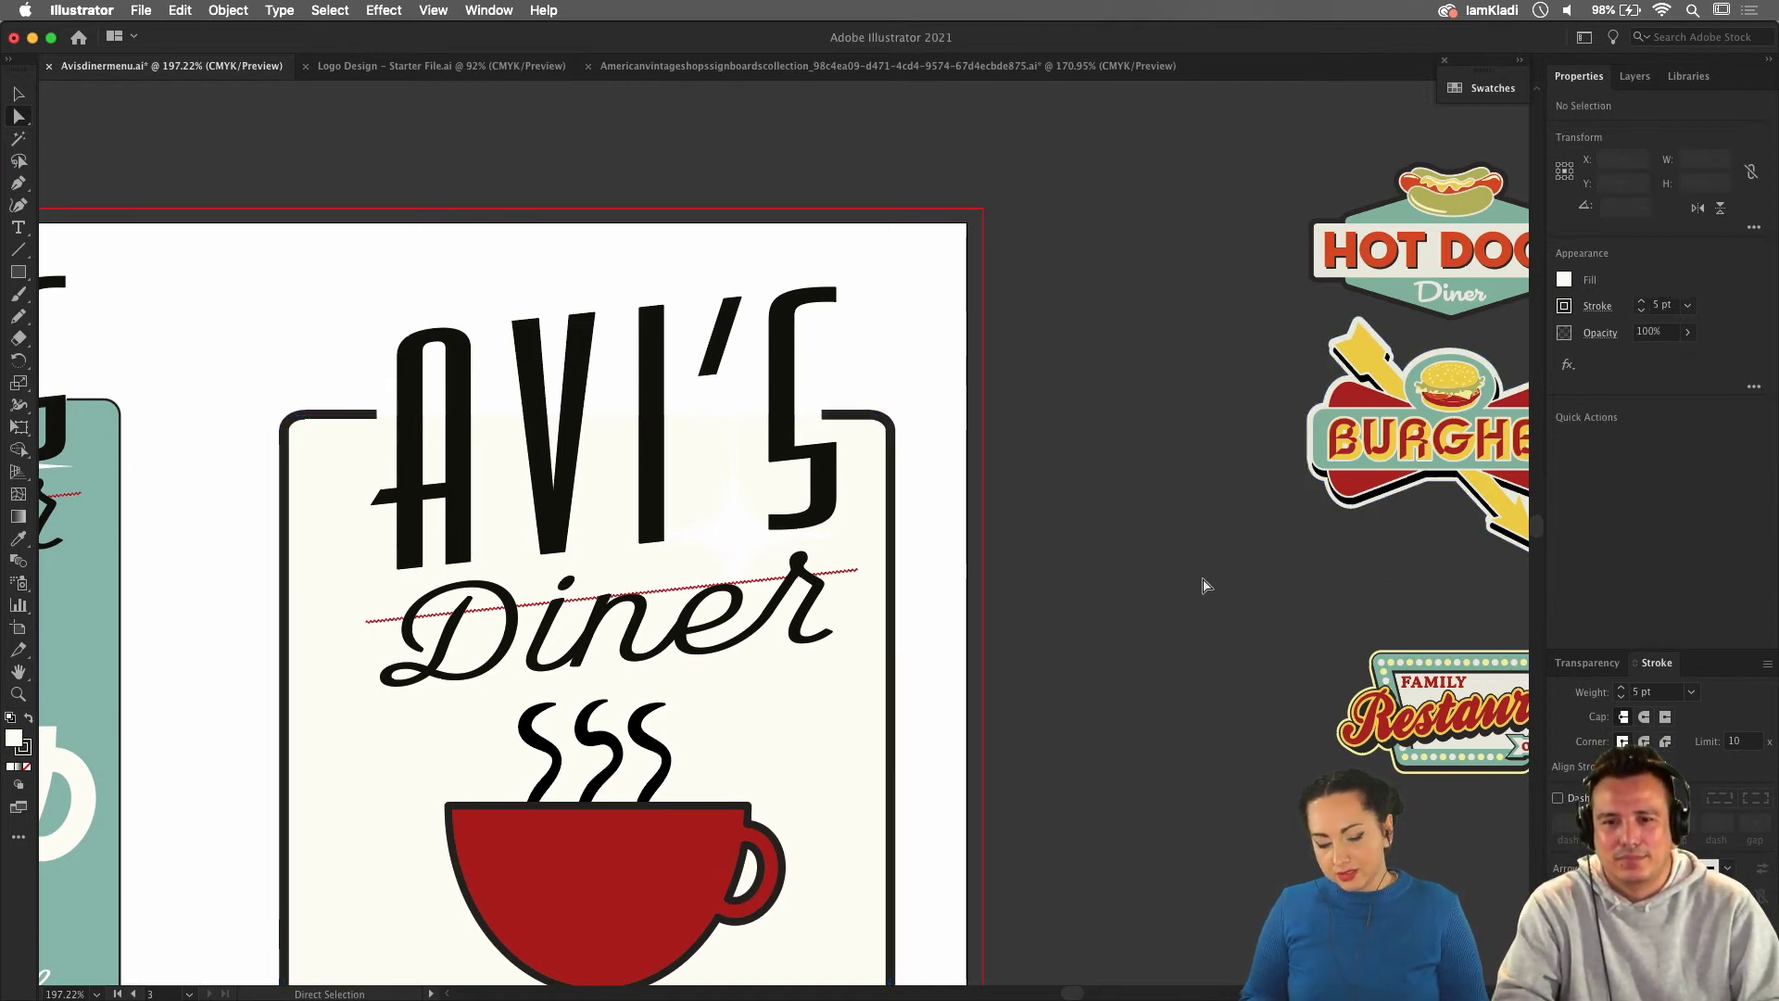
Copy the green hexagon from inside the Hot Dogs reference sign and paste it into the main artwork.
key("super+0")
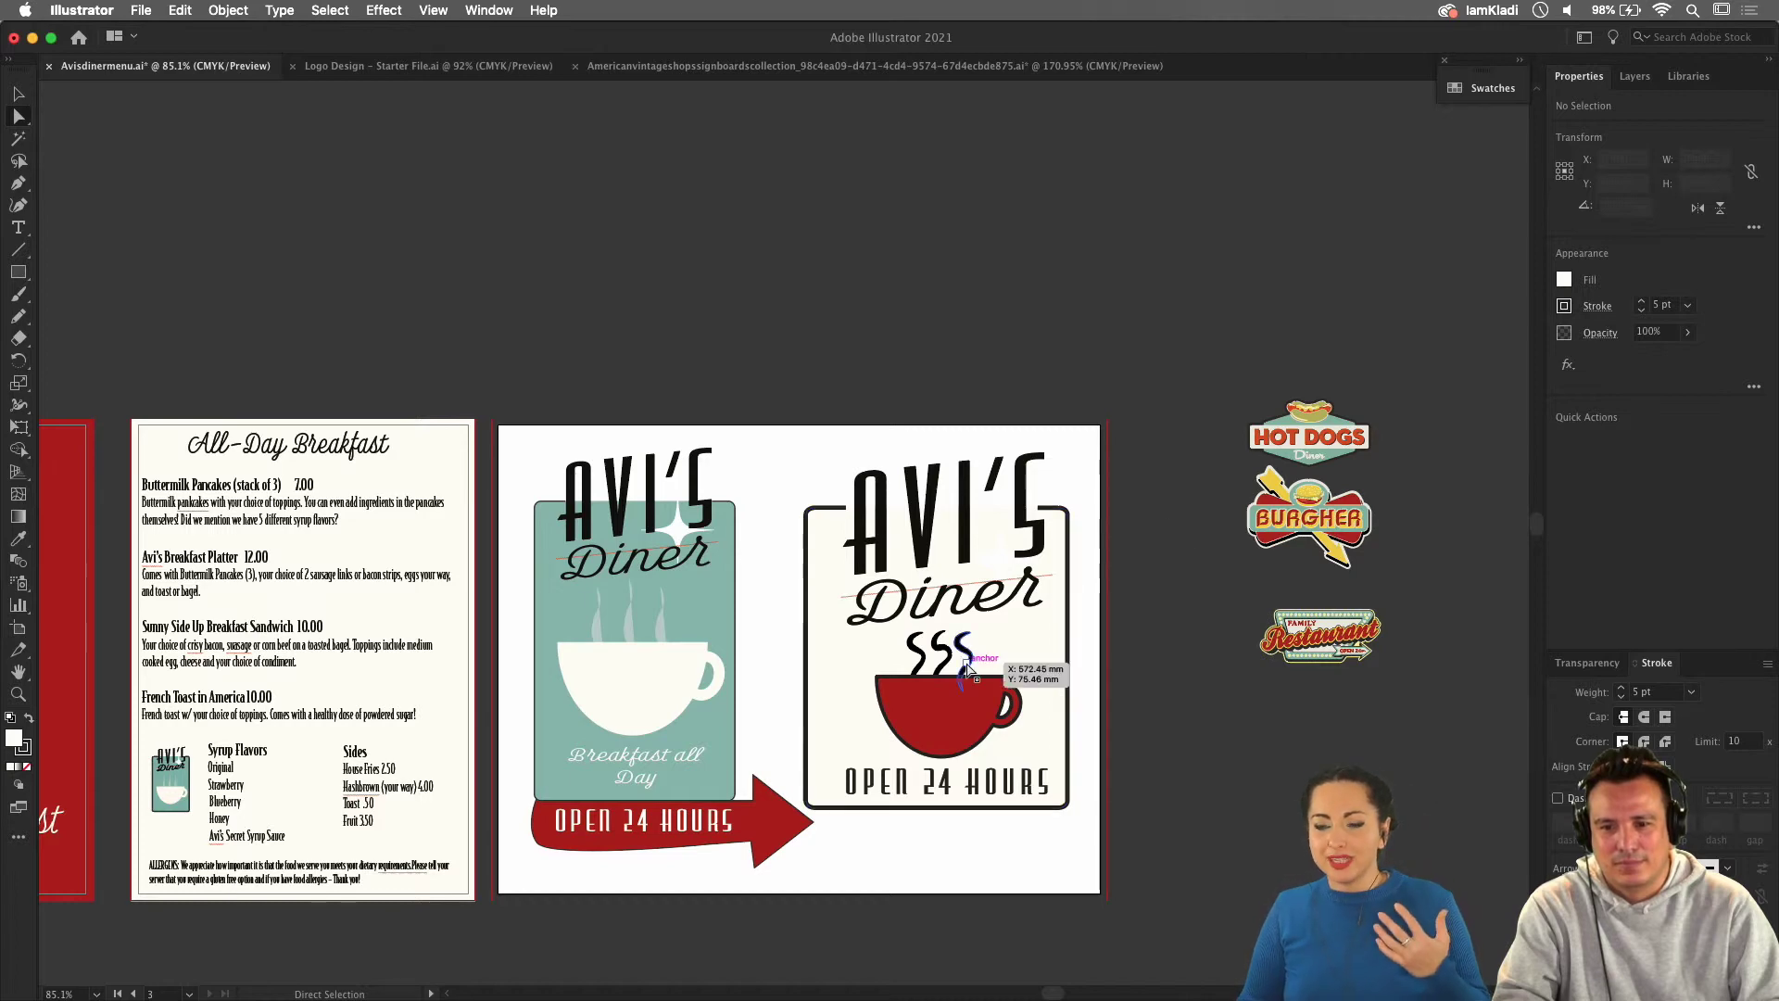
scroll(966, 666, "up", 3)
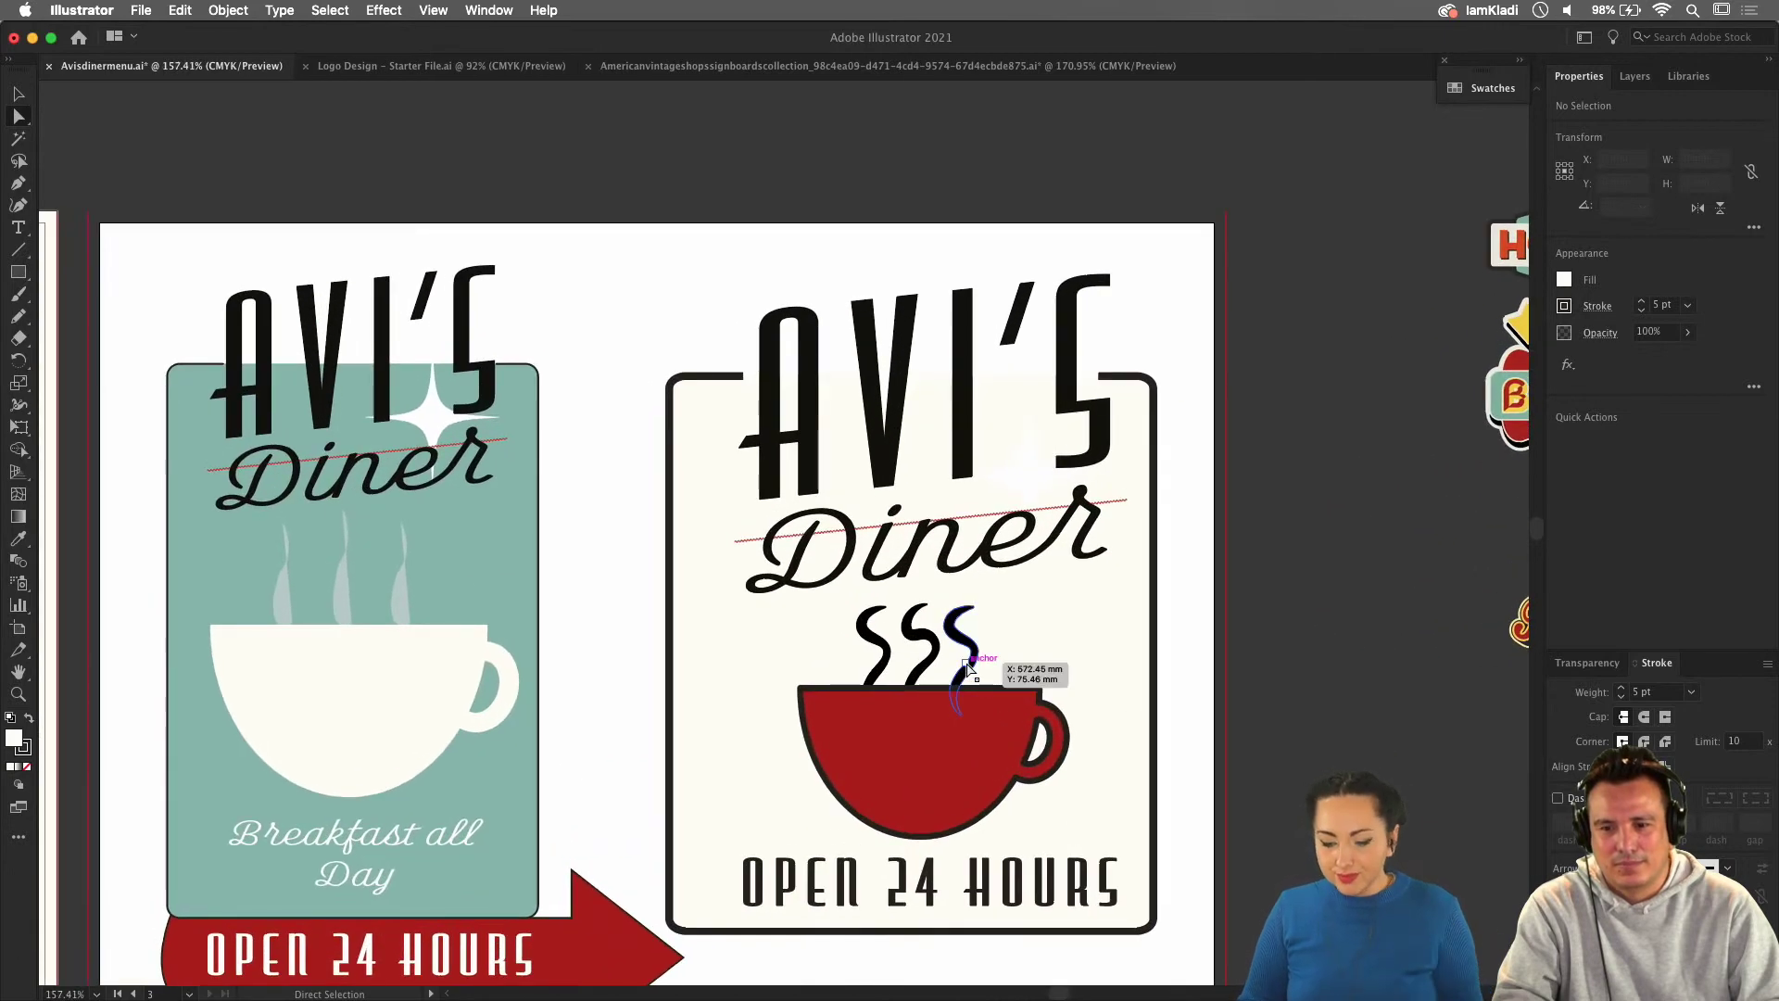
scroll(1531, 549, "right", 3)
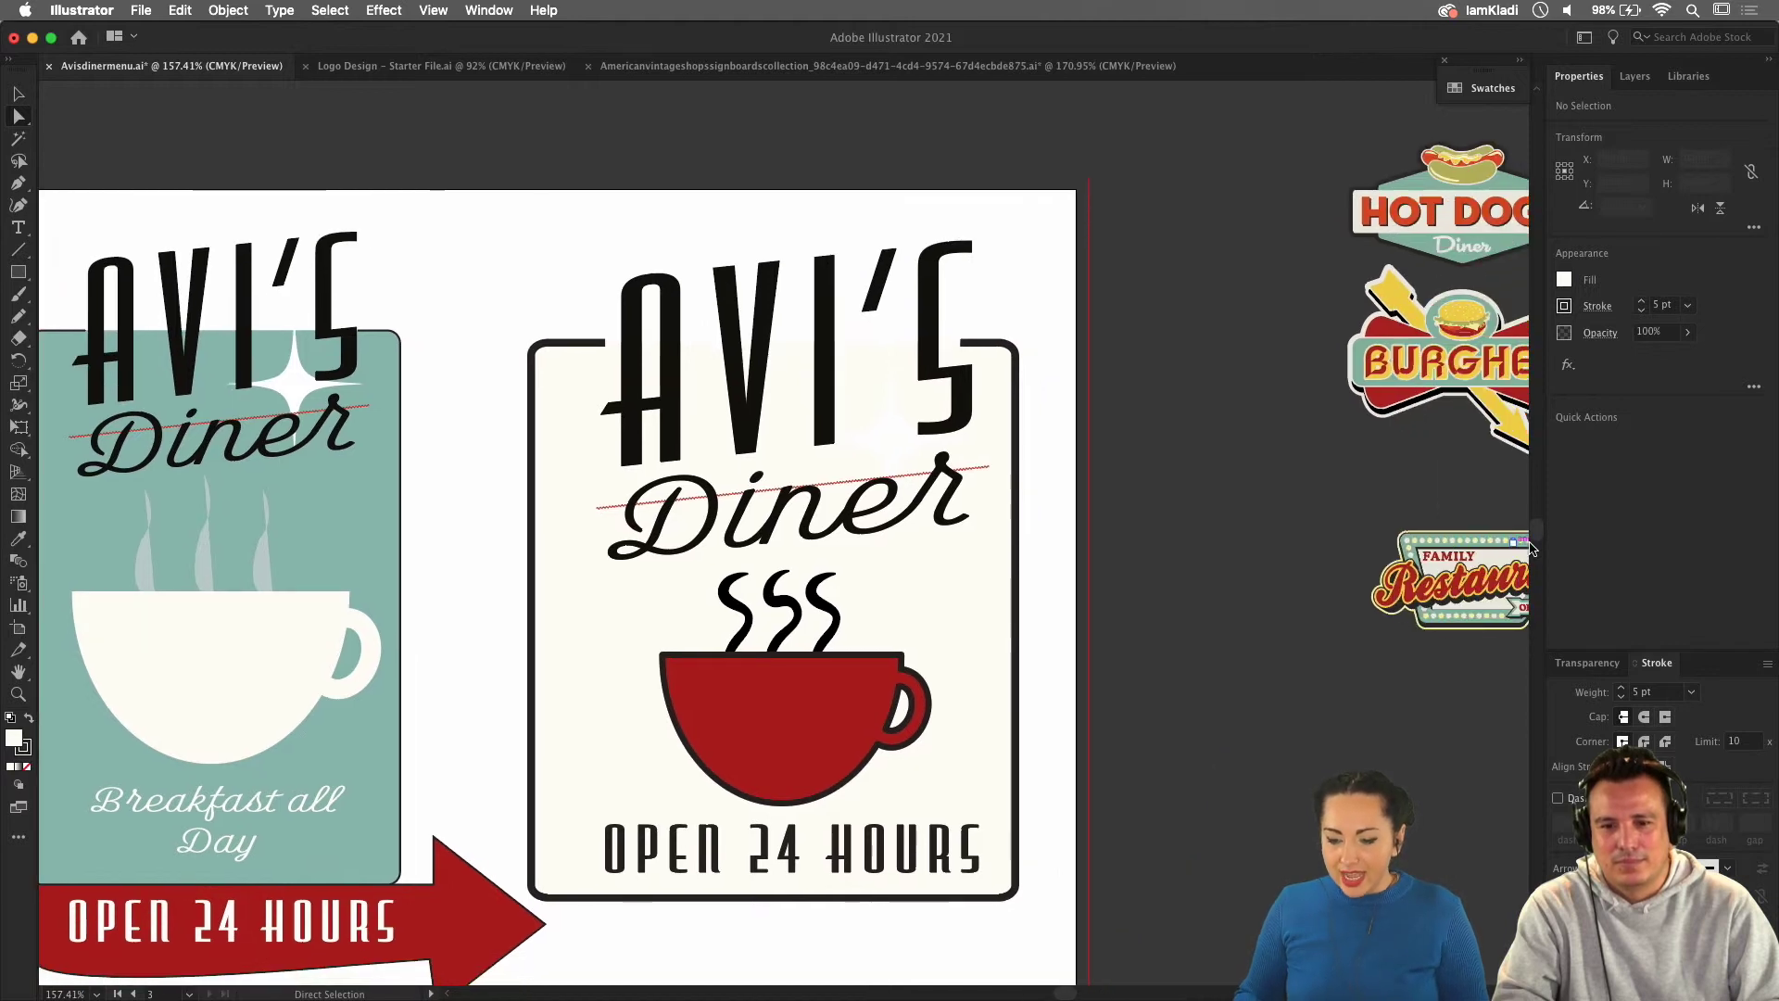
scroll(1303, 520, "right", 3)
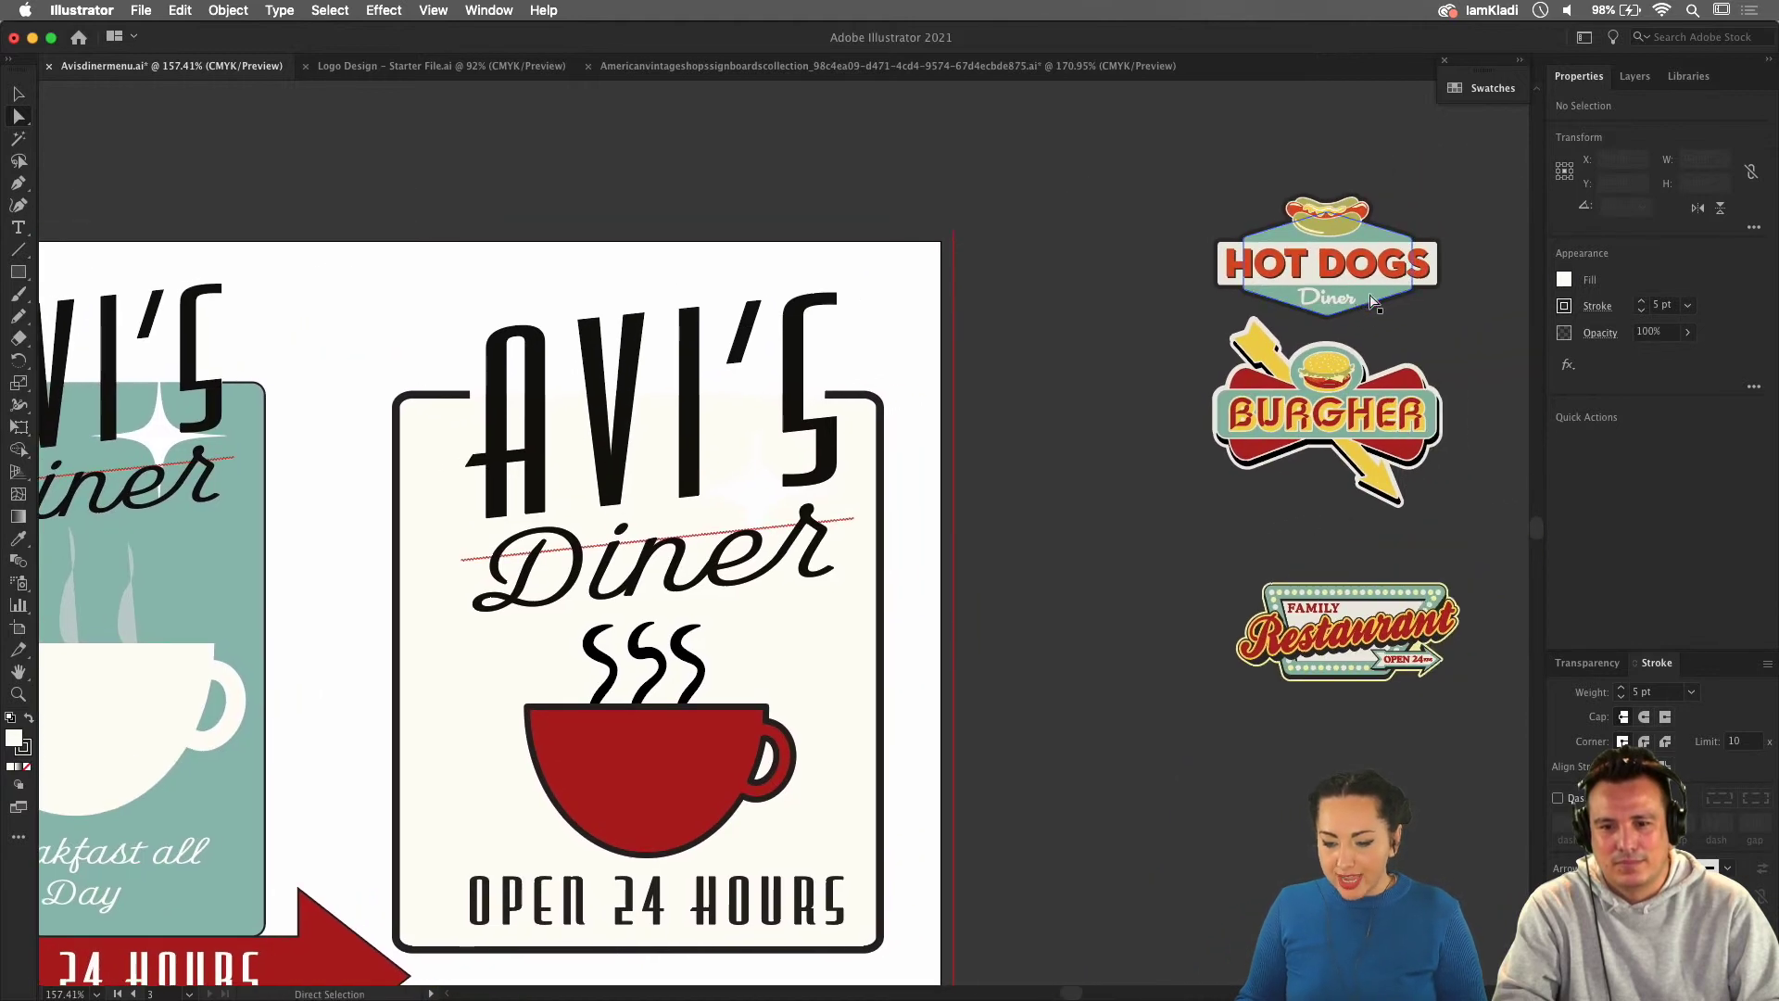
left_click(1372, 302)
key("v")
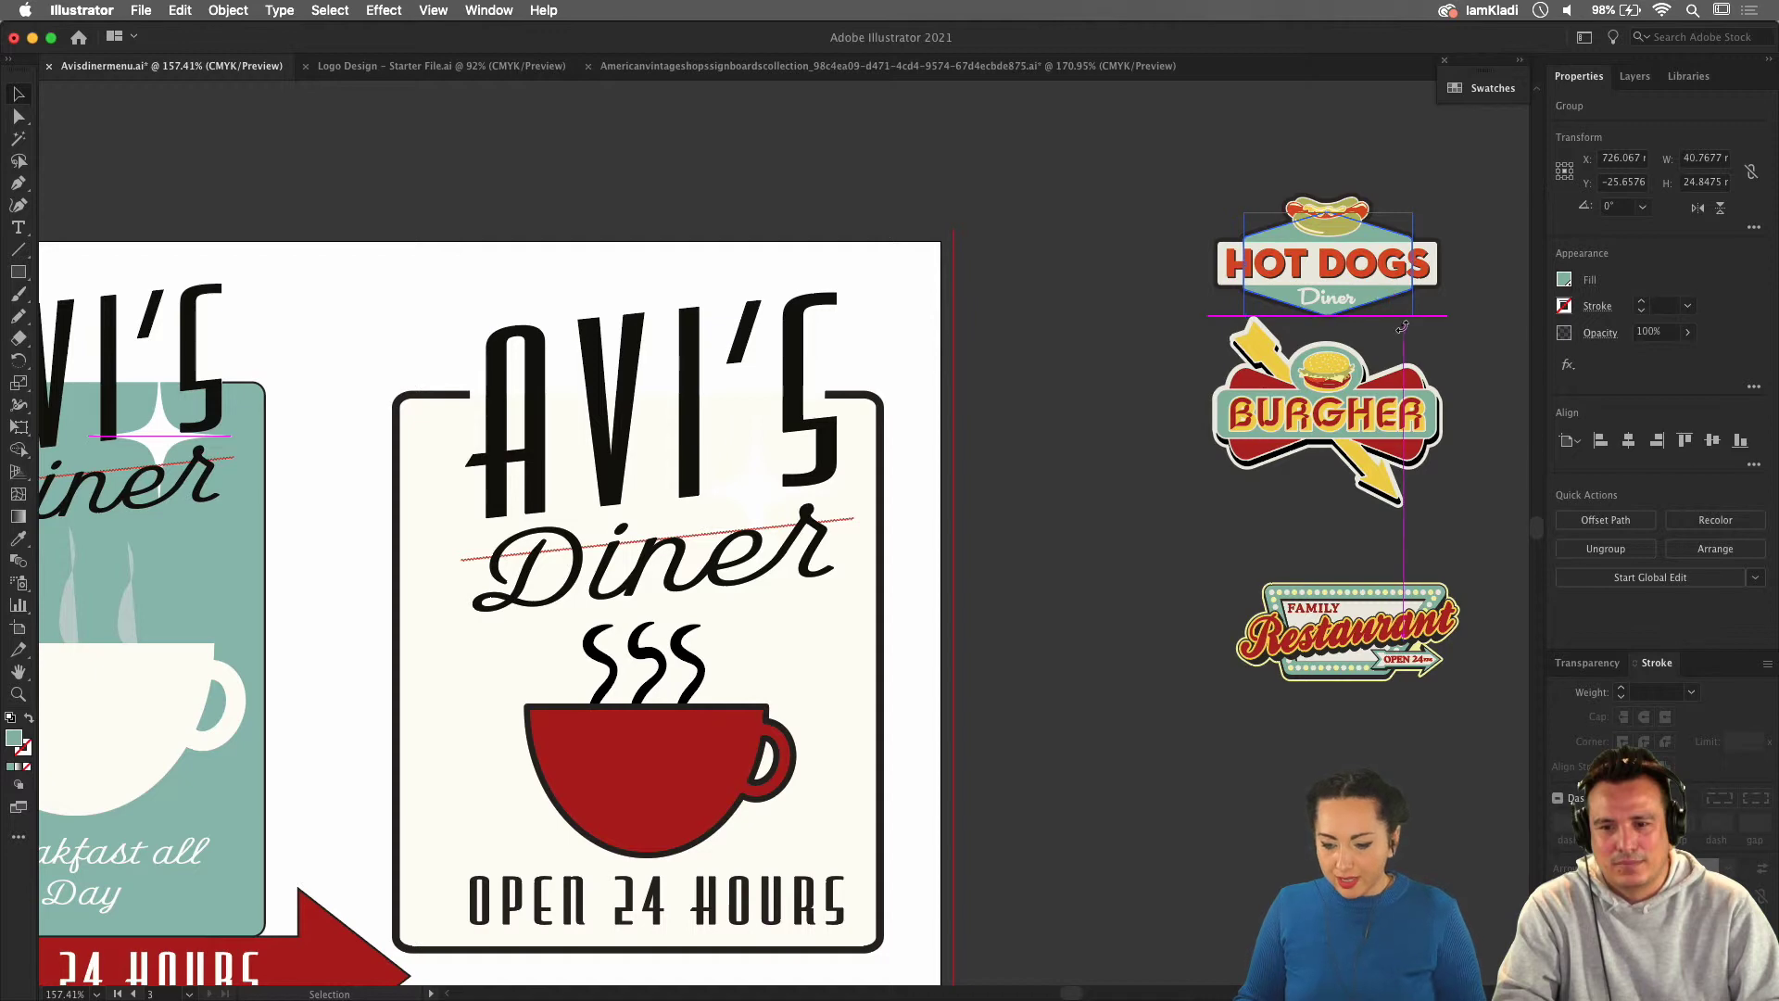
left_click(1378, 341)
left_click(1372, 302)
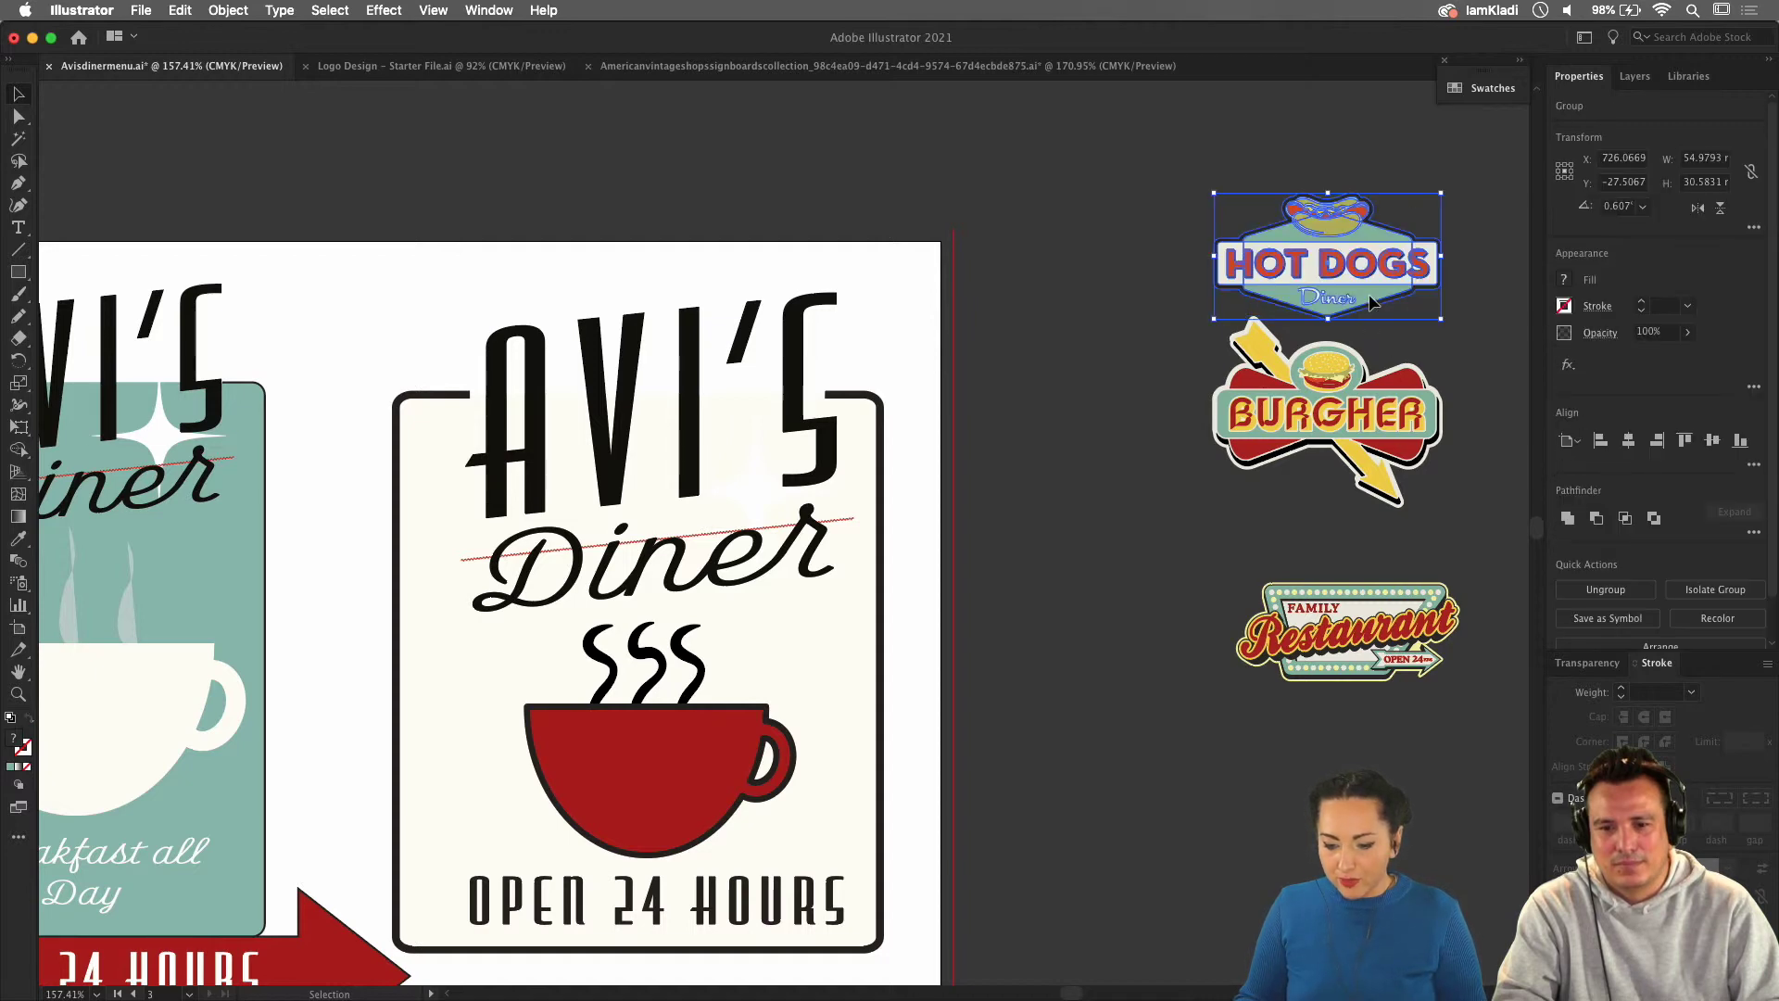
double_click(1372, 302)
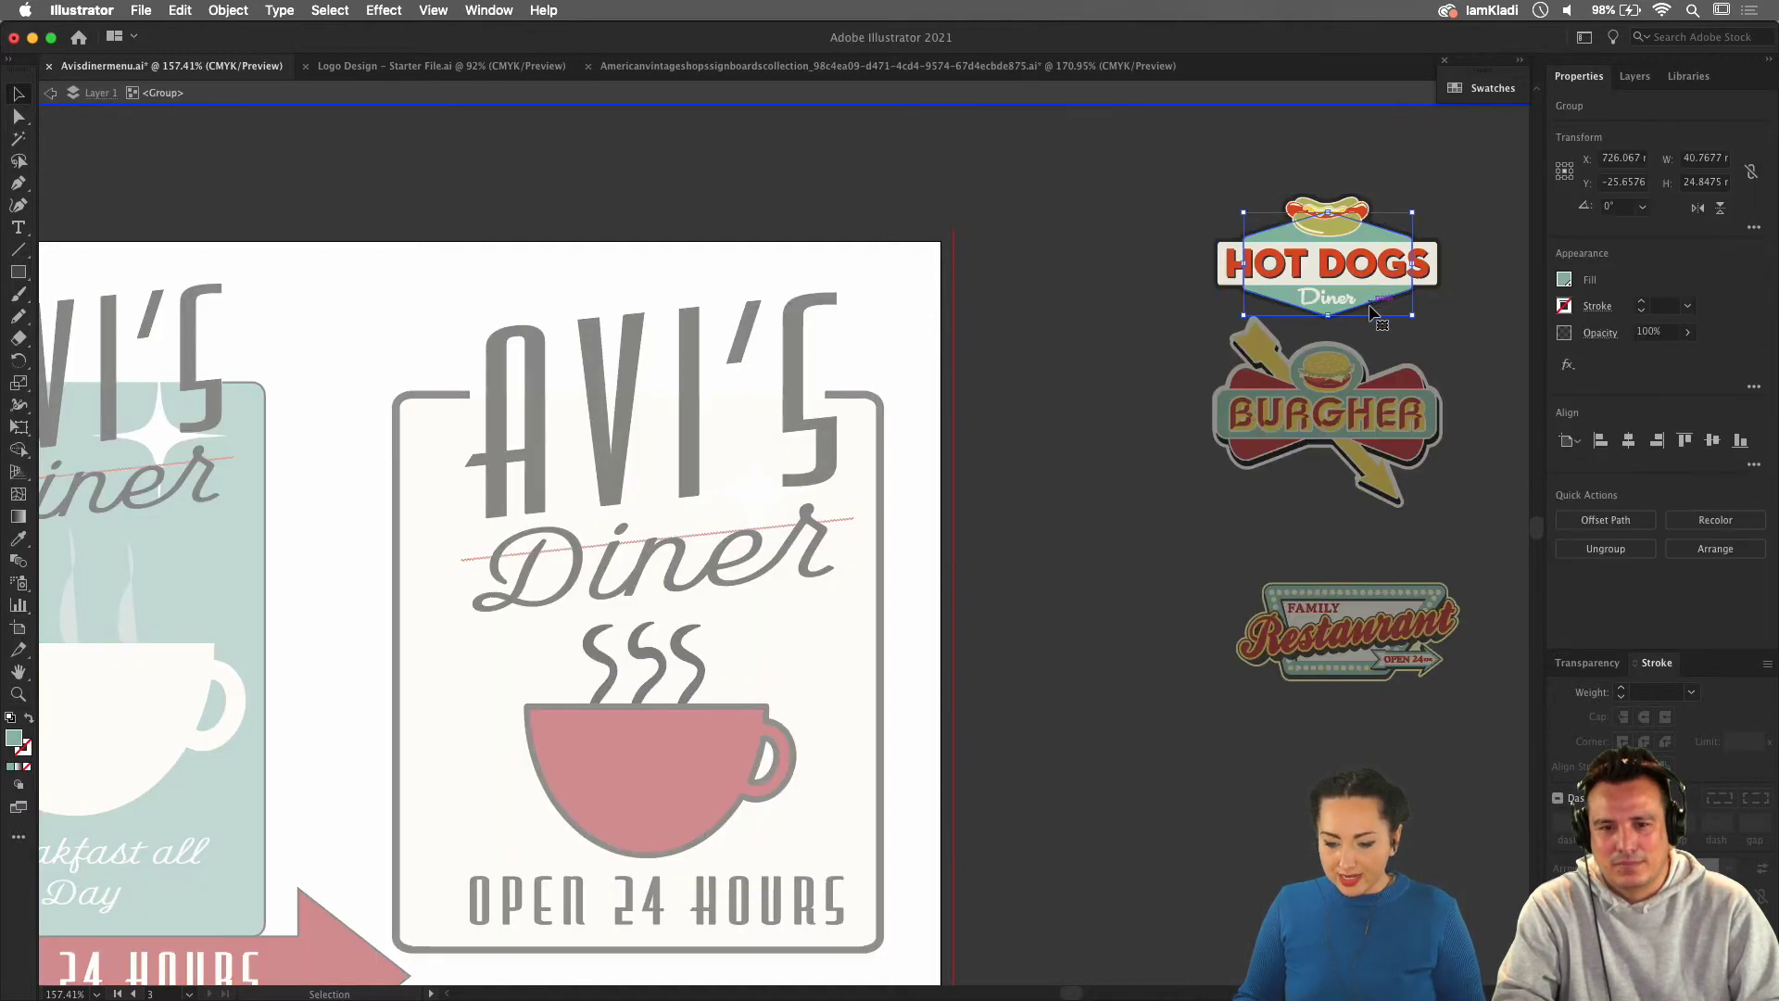
key("a")
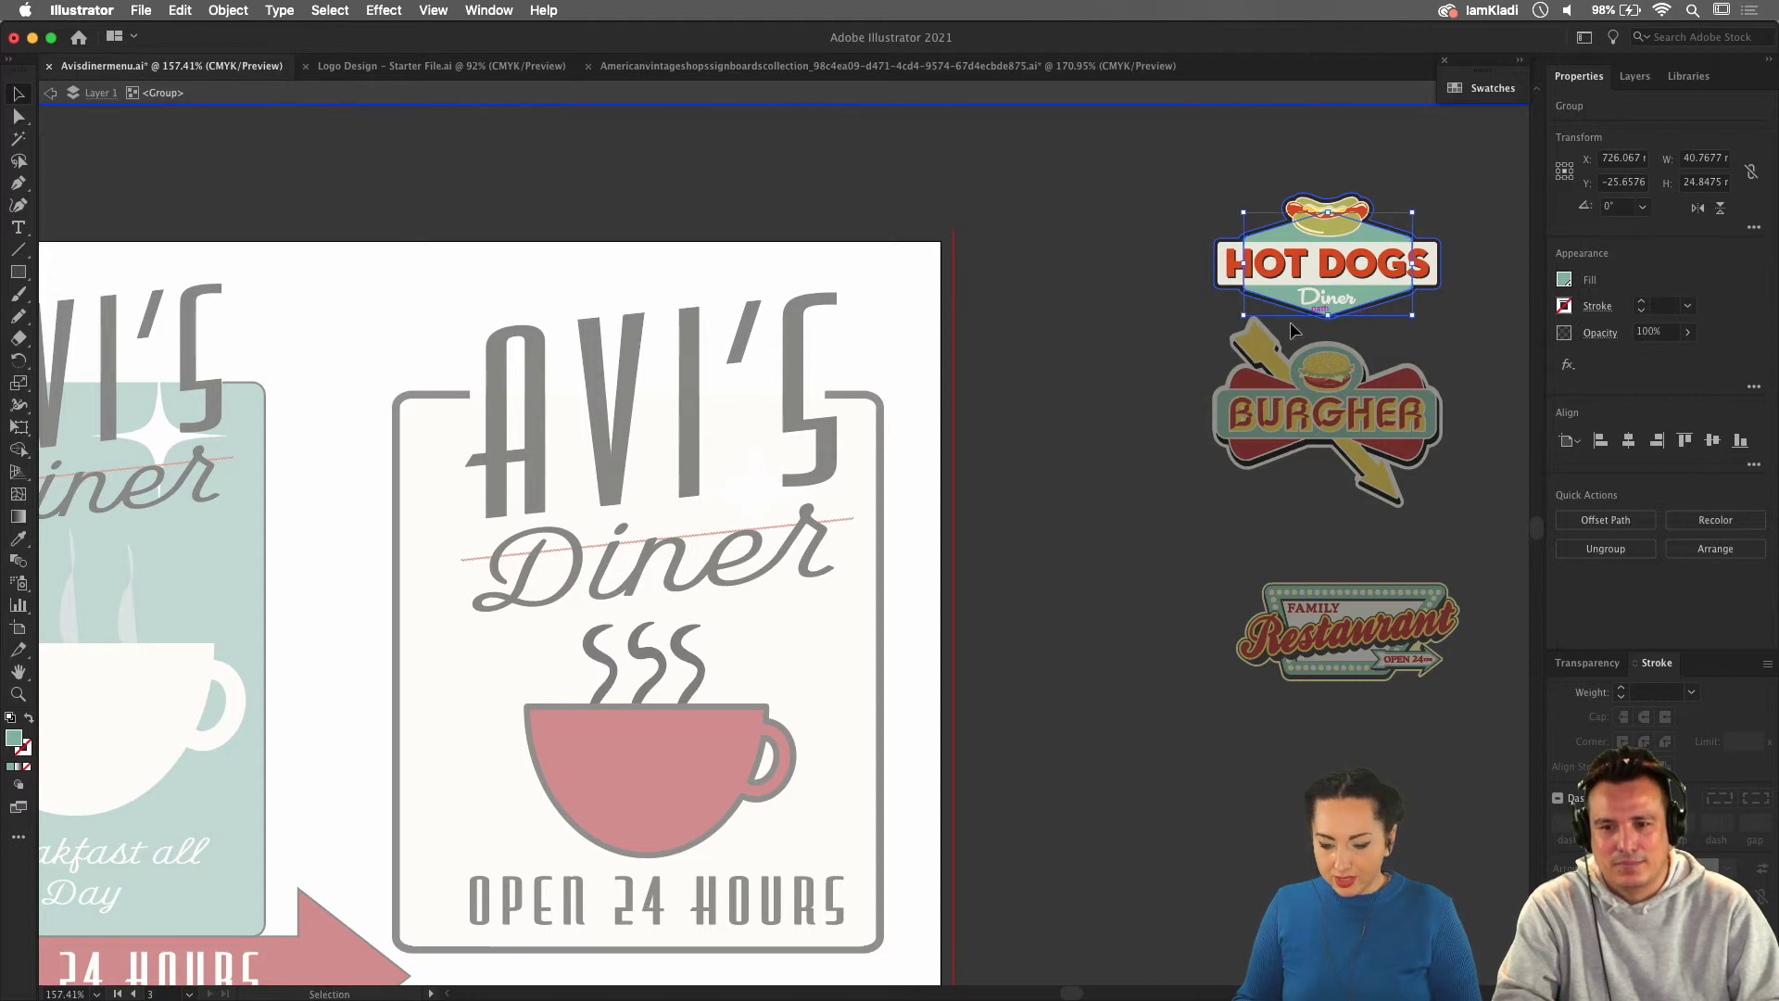
key("Escape")
key("v")
key("ctrl+v")
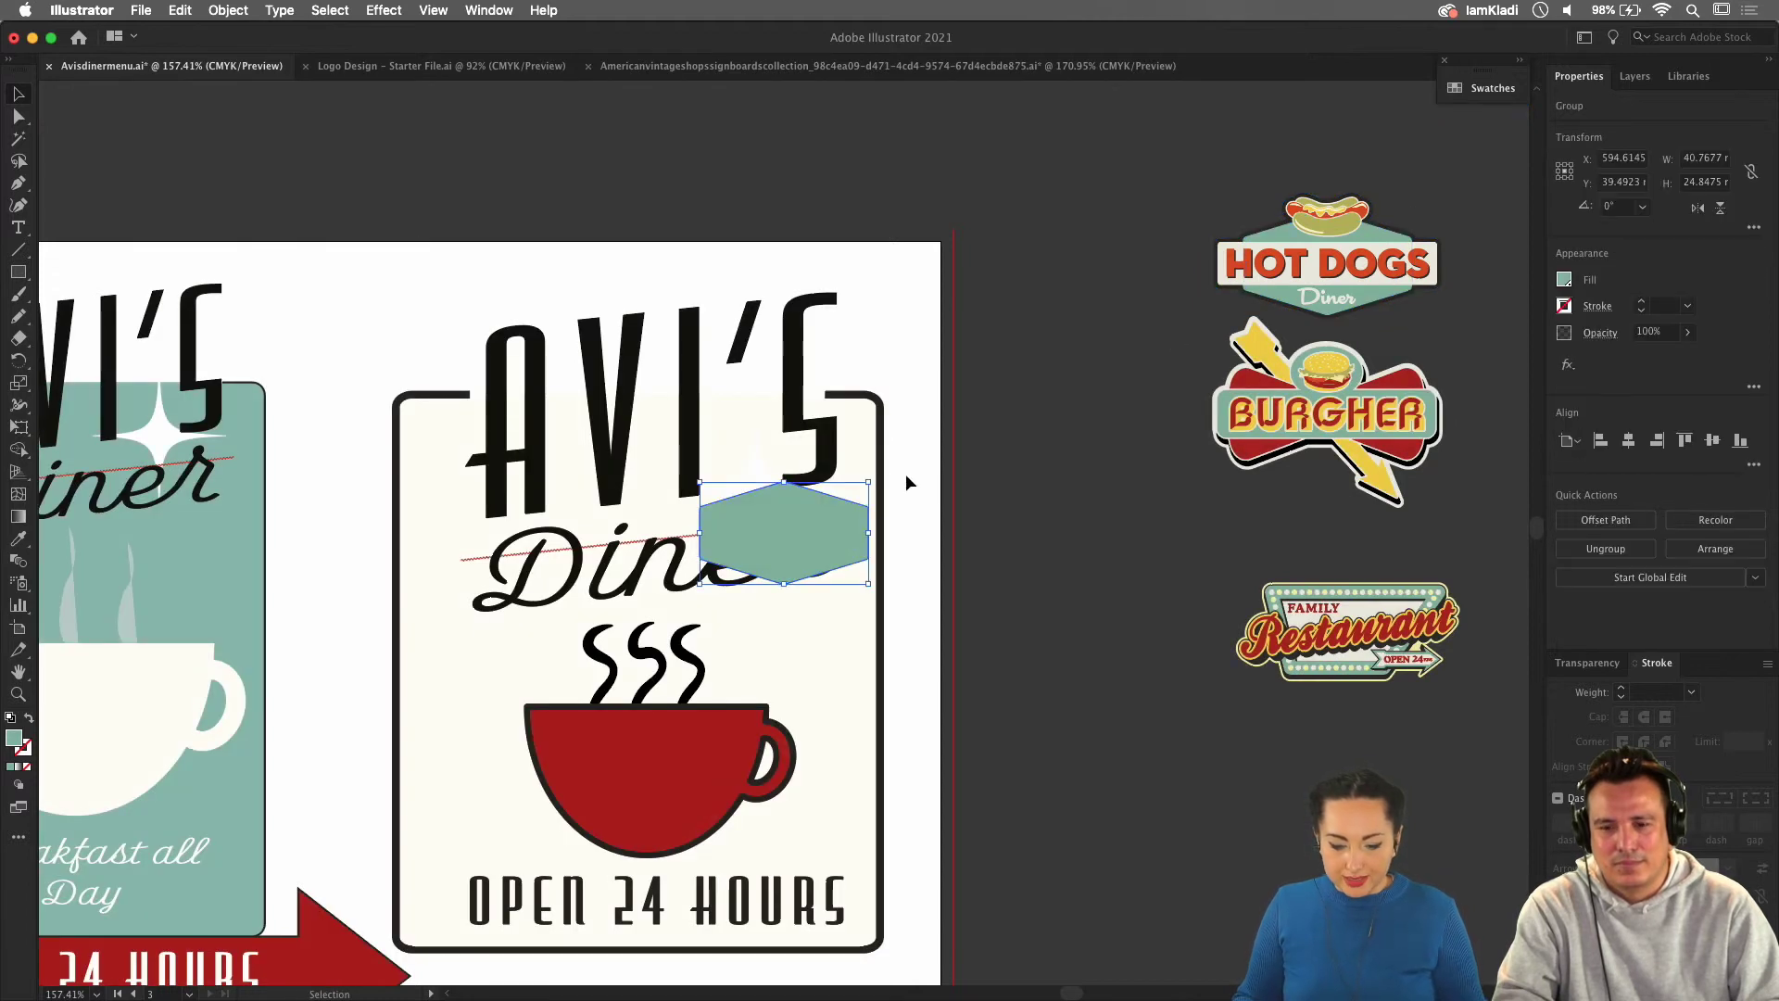
Enlarge the pasted hexagon proportionally to about 103 by 70 mm and place it over the right-hand AVI'S lettering.
left_click_drag(871, 482, 961, 413)
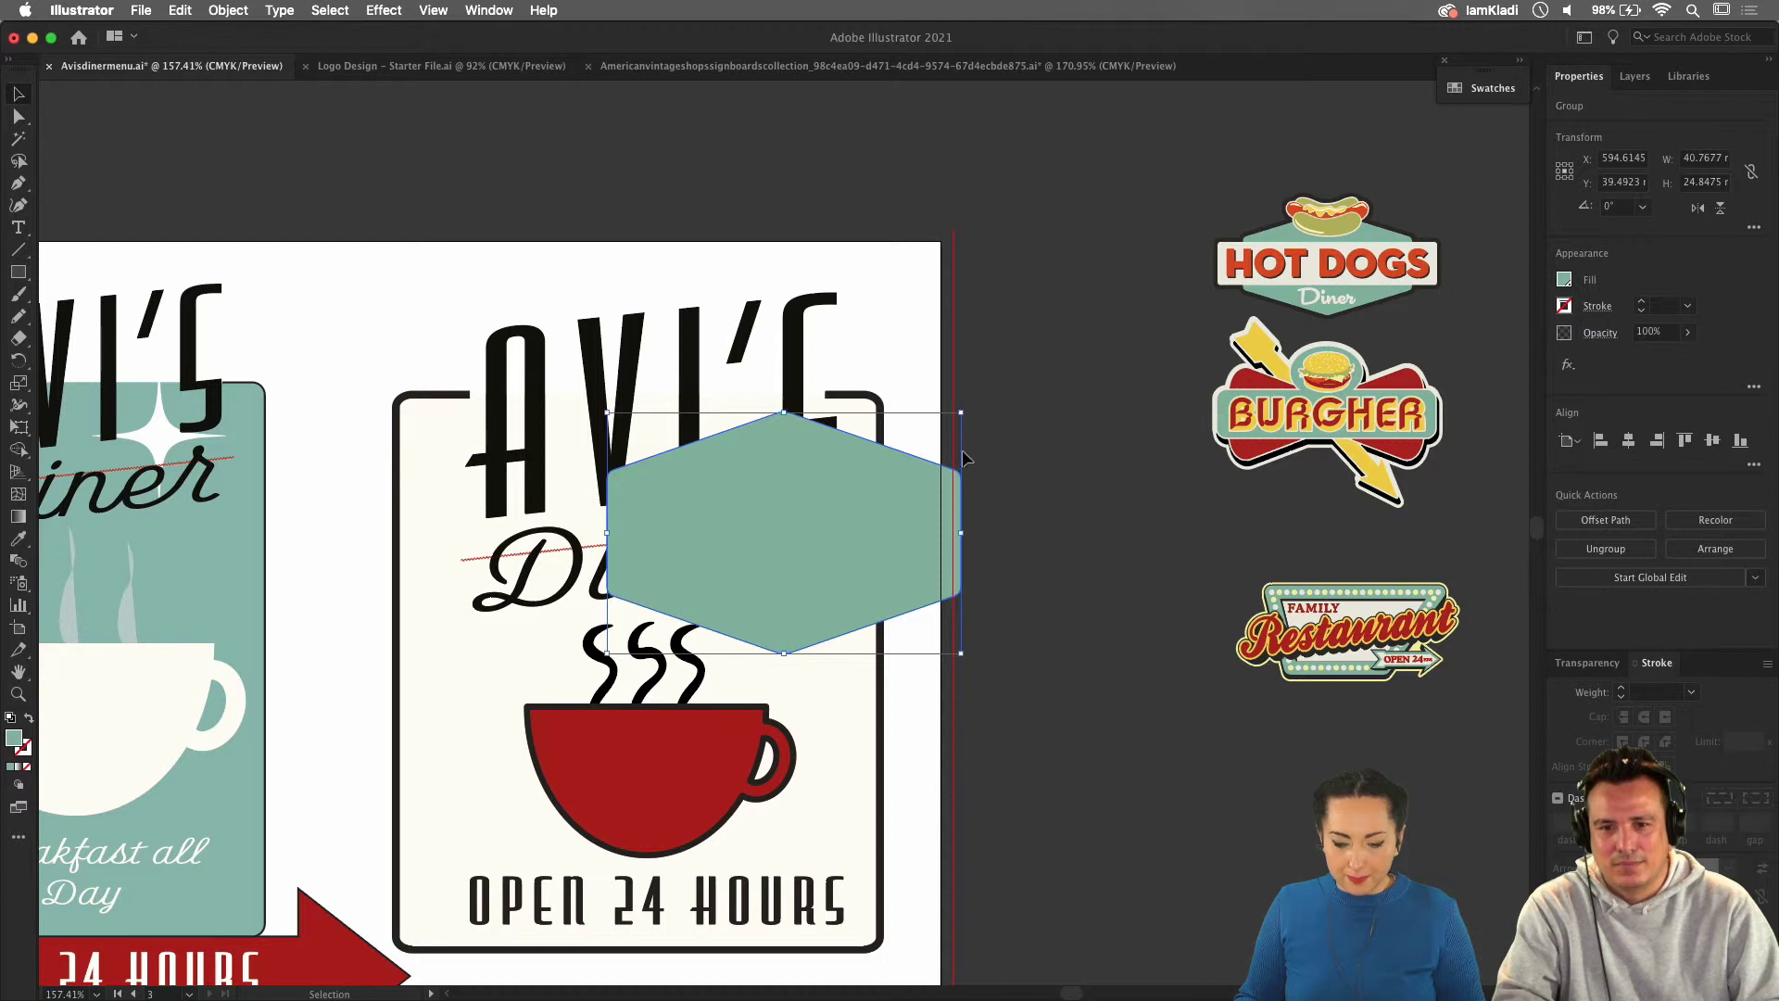
left_click_drag(925, 518, 742, 382)
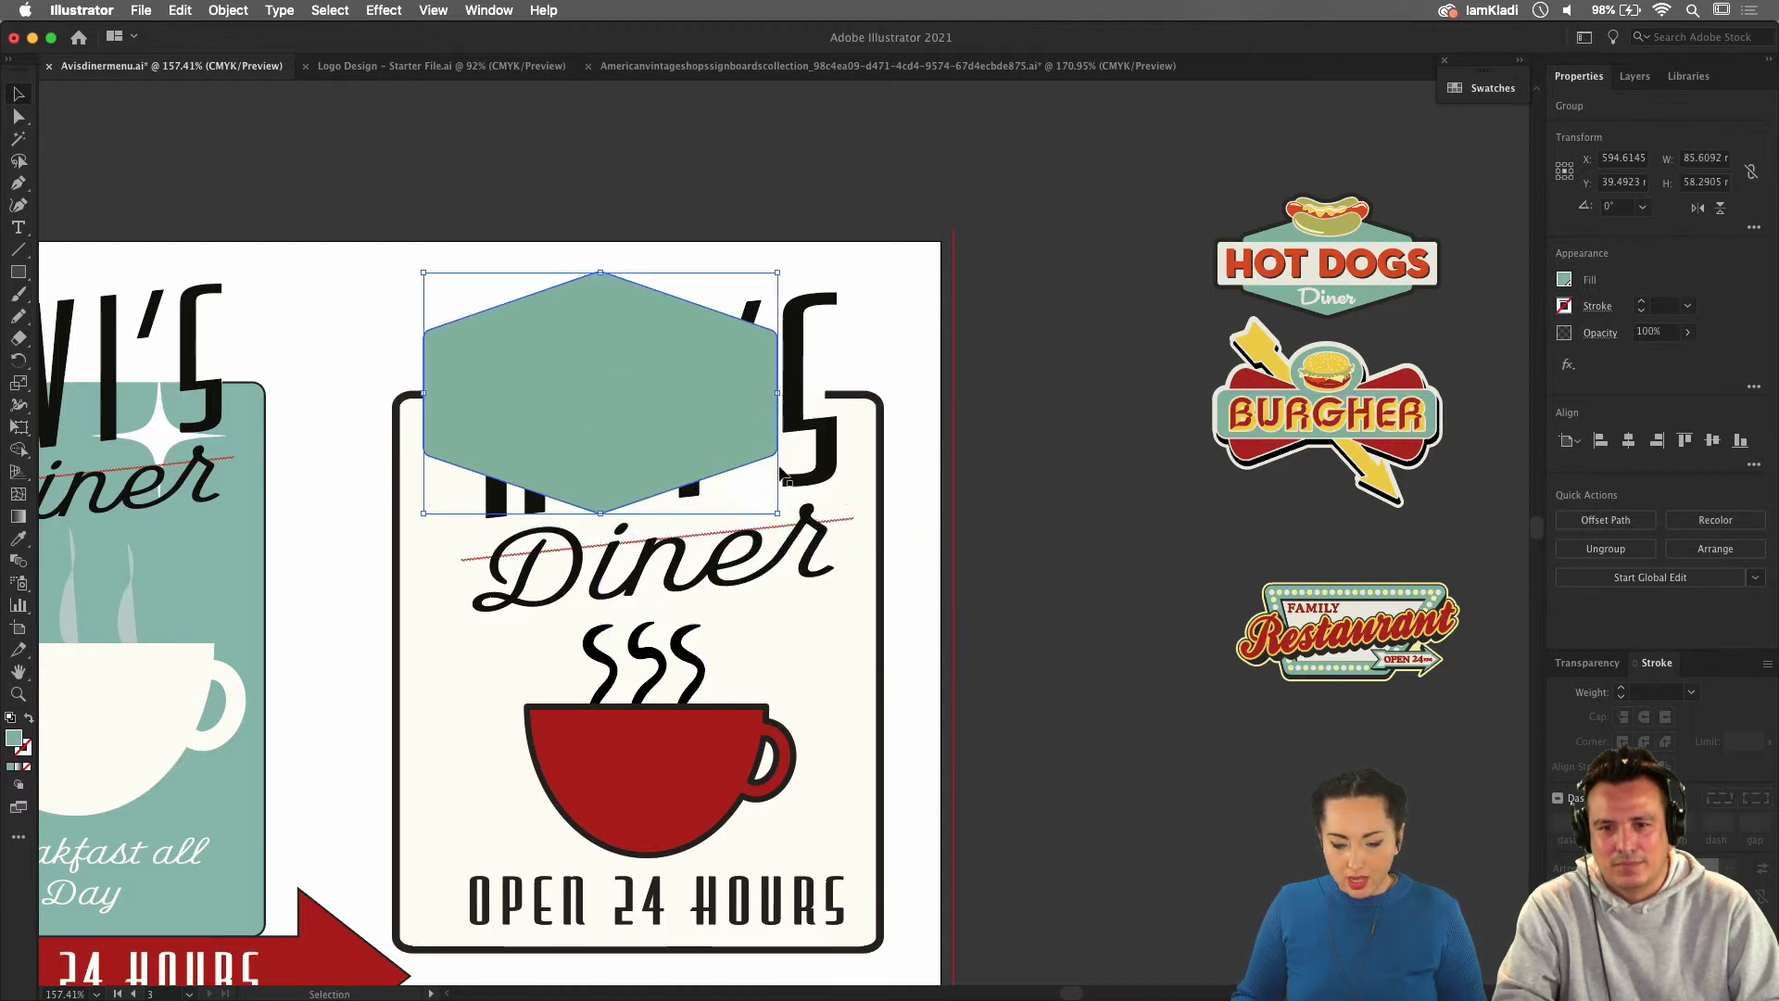
left_click_drag(777, 512, 851, 562)
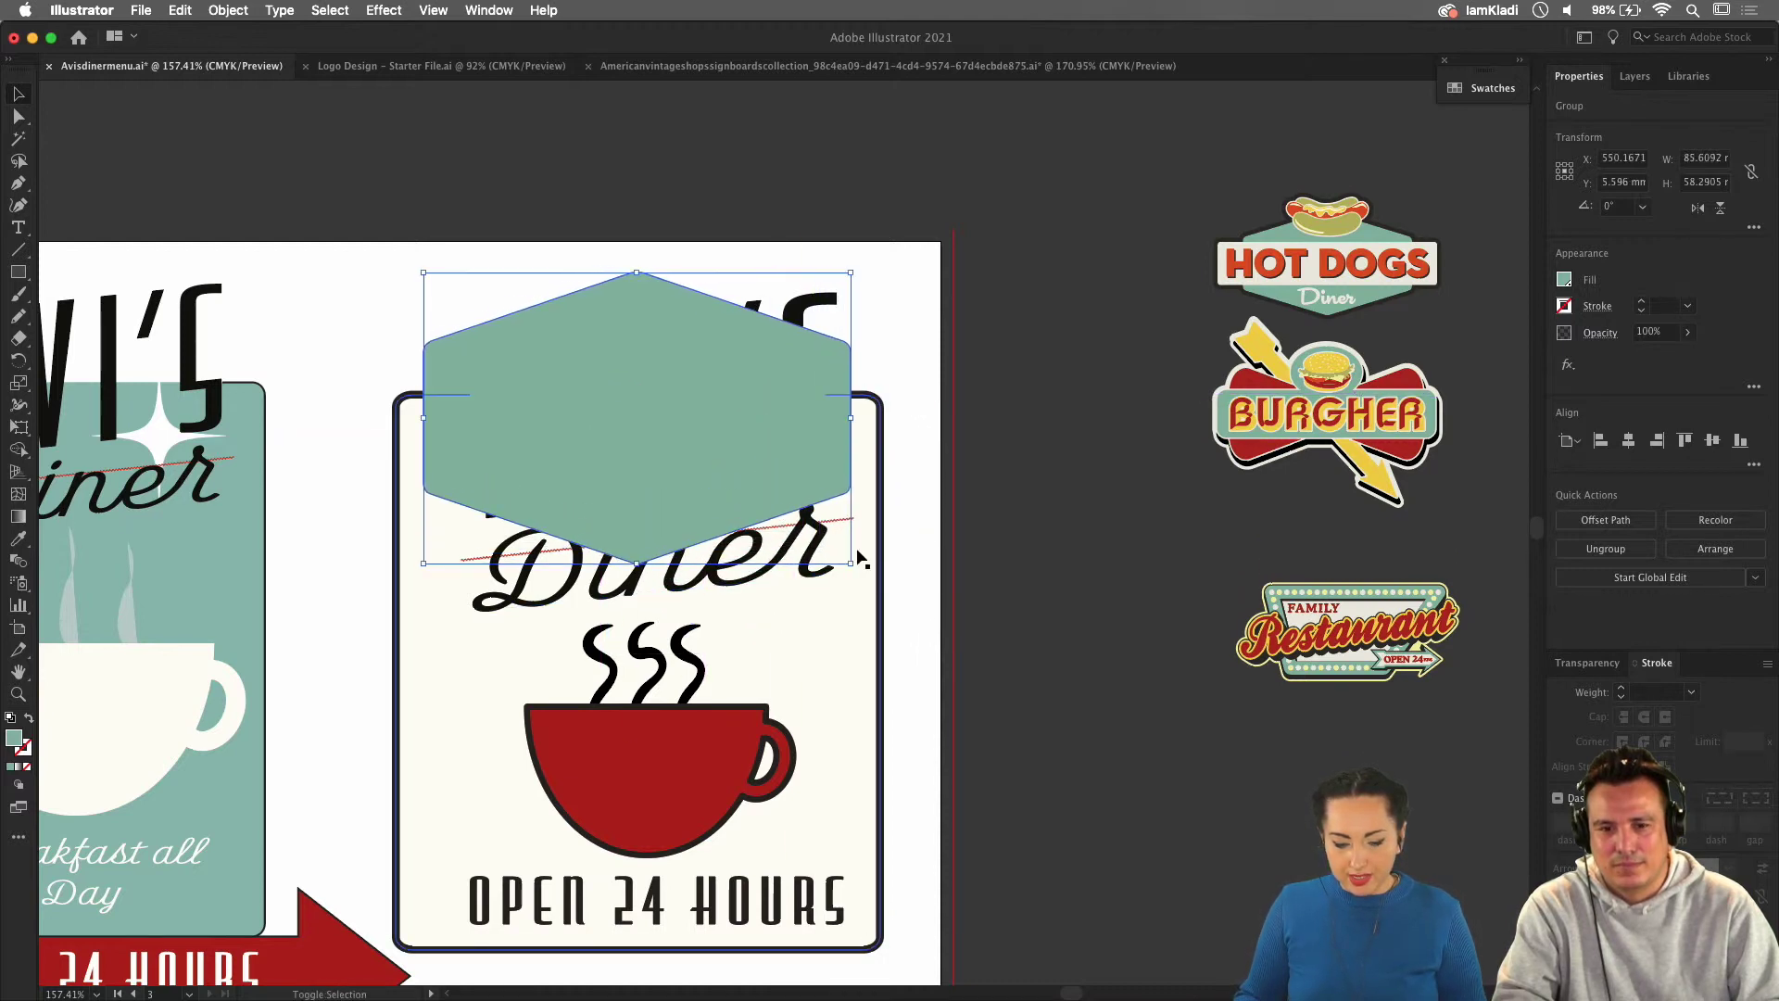
left_click_drag(772, 481, 776, 473)
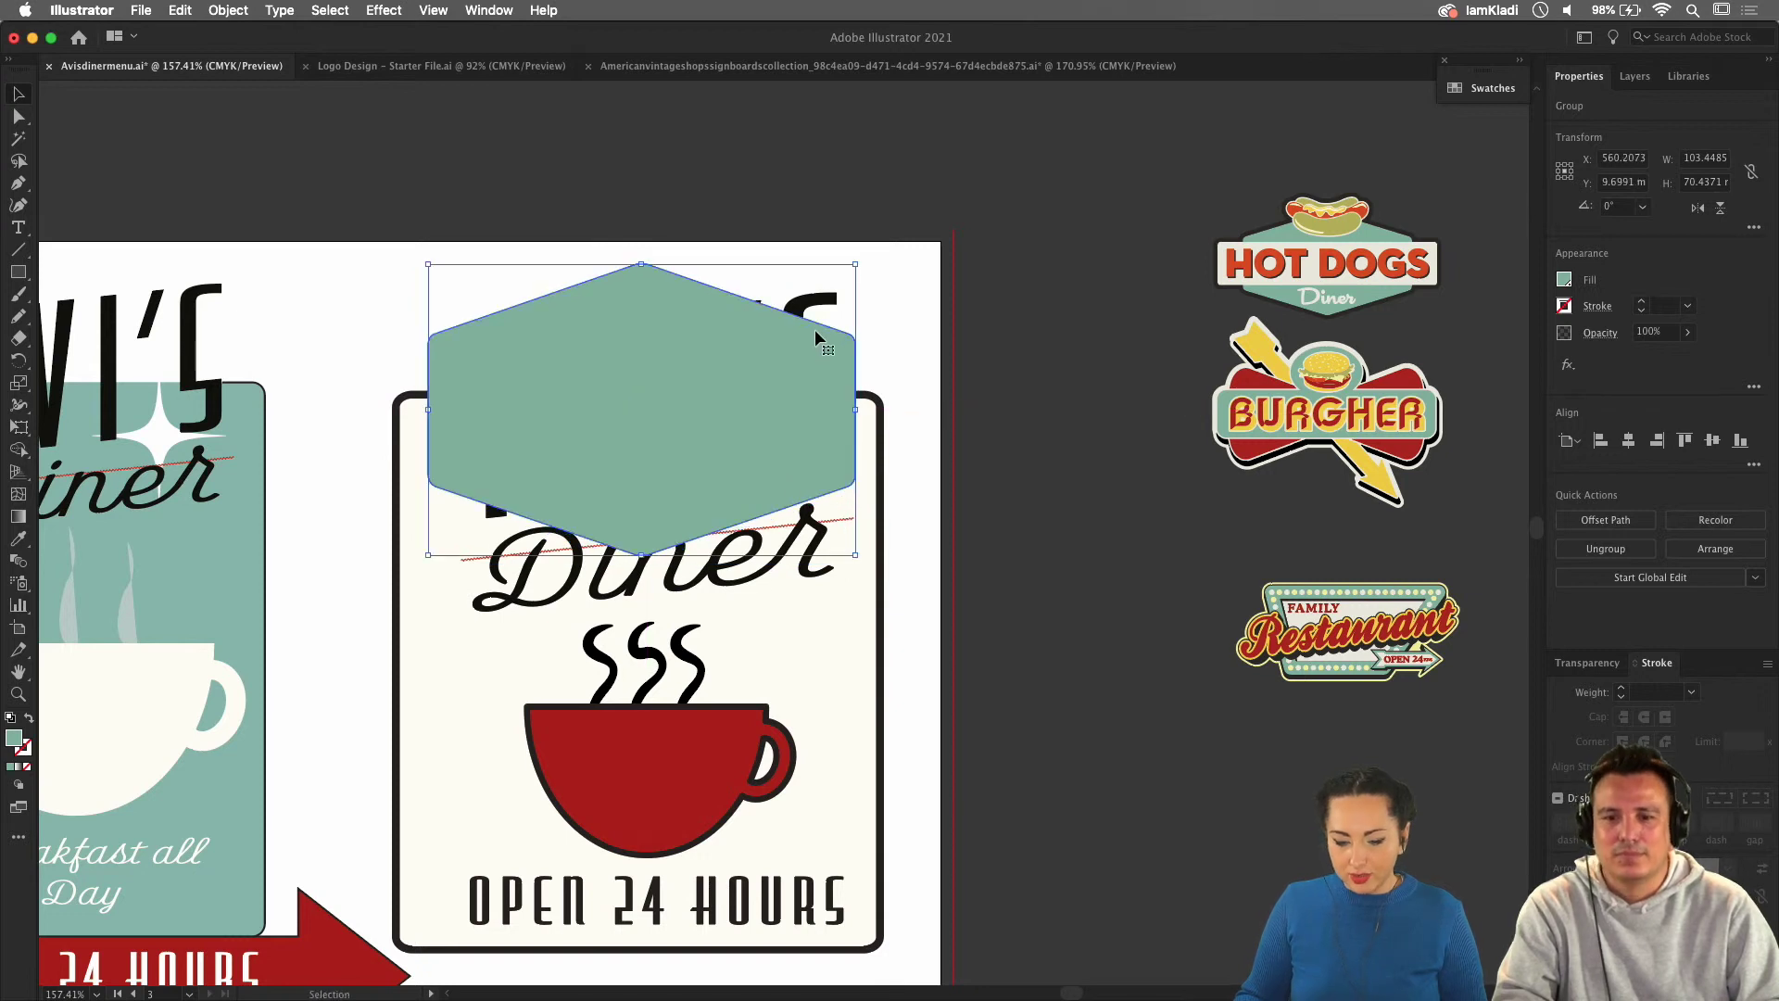
Send the hexagon behind the lettering and frame, then raise it slightly and enlarge it to about the frame's width.
key("super+shift+bracketleft")
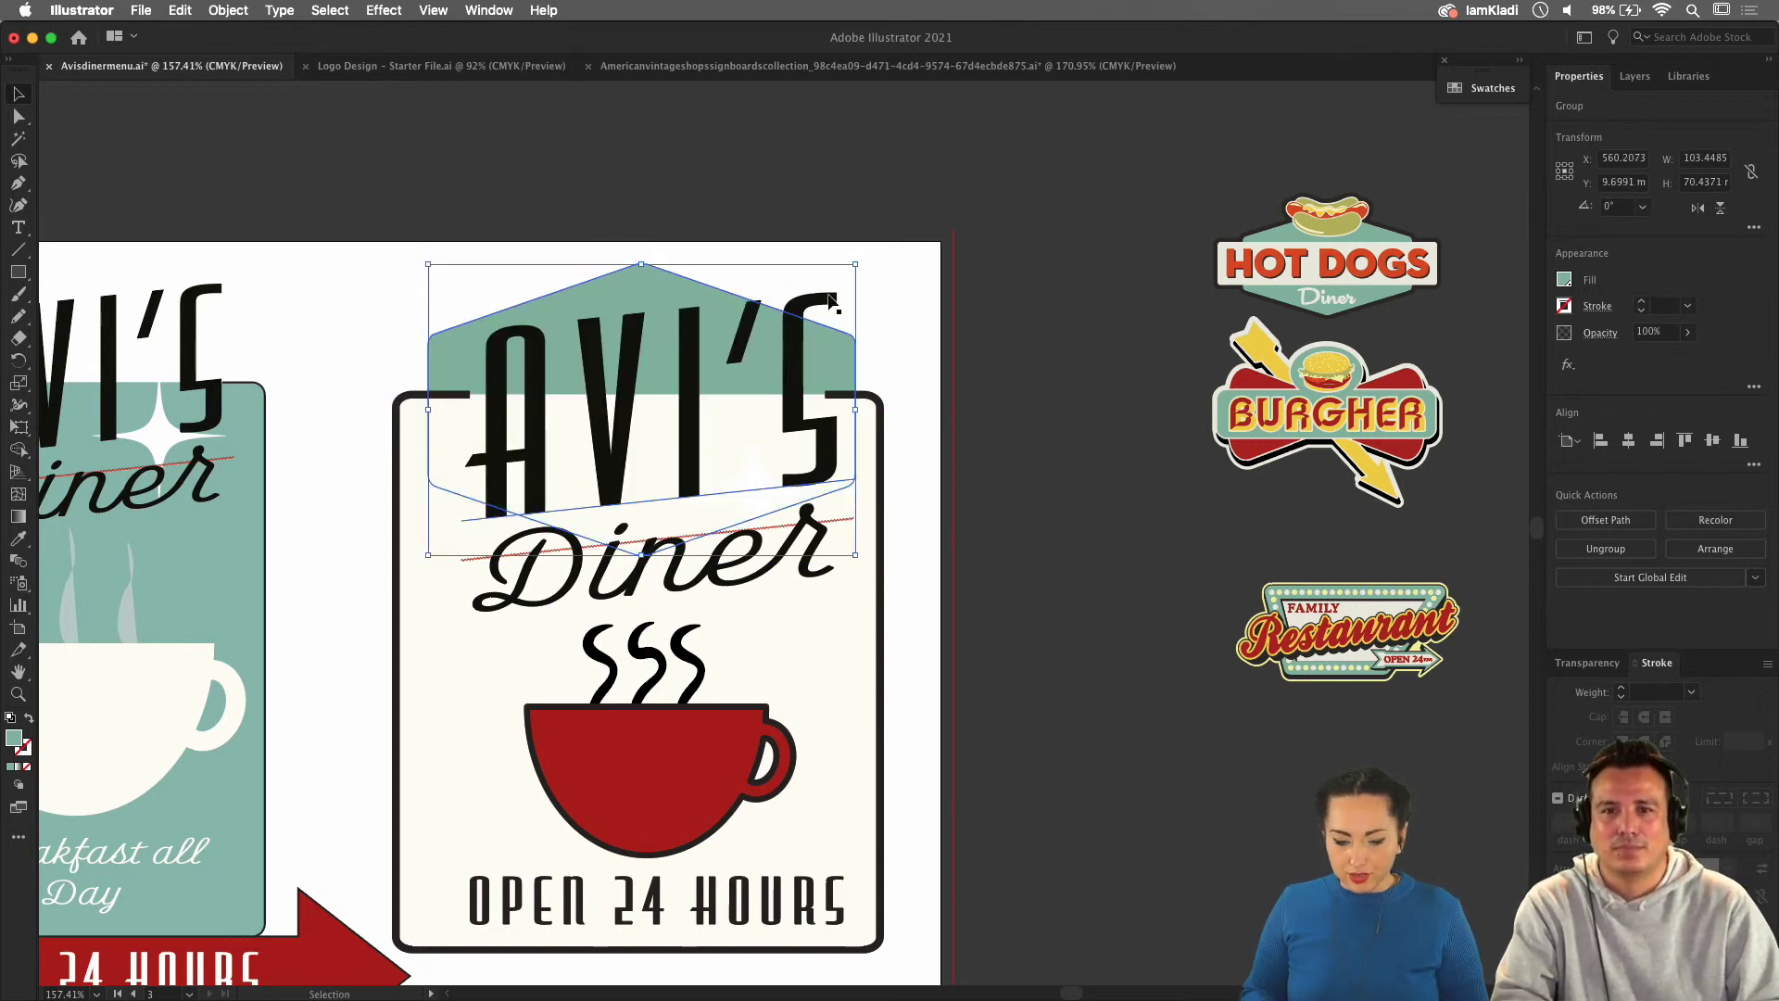
mouse_move(636, 275)
left_mouse_down()
mouse_move(657, 269)
mouse_move(642, 273)
left_mouse_up()
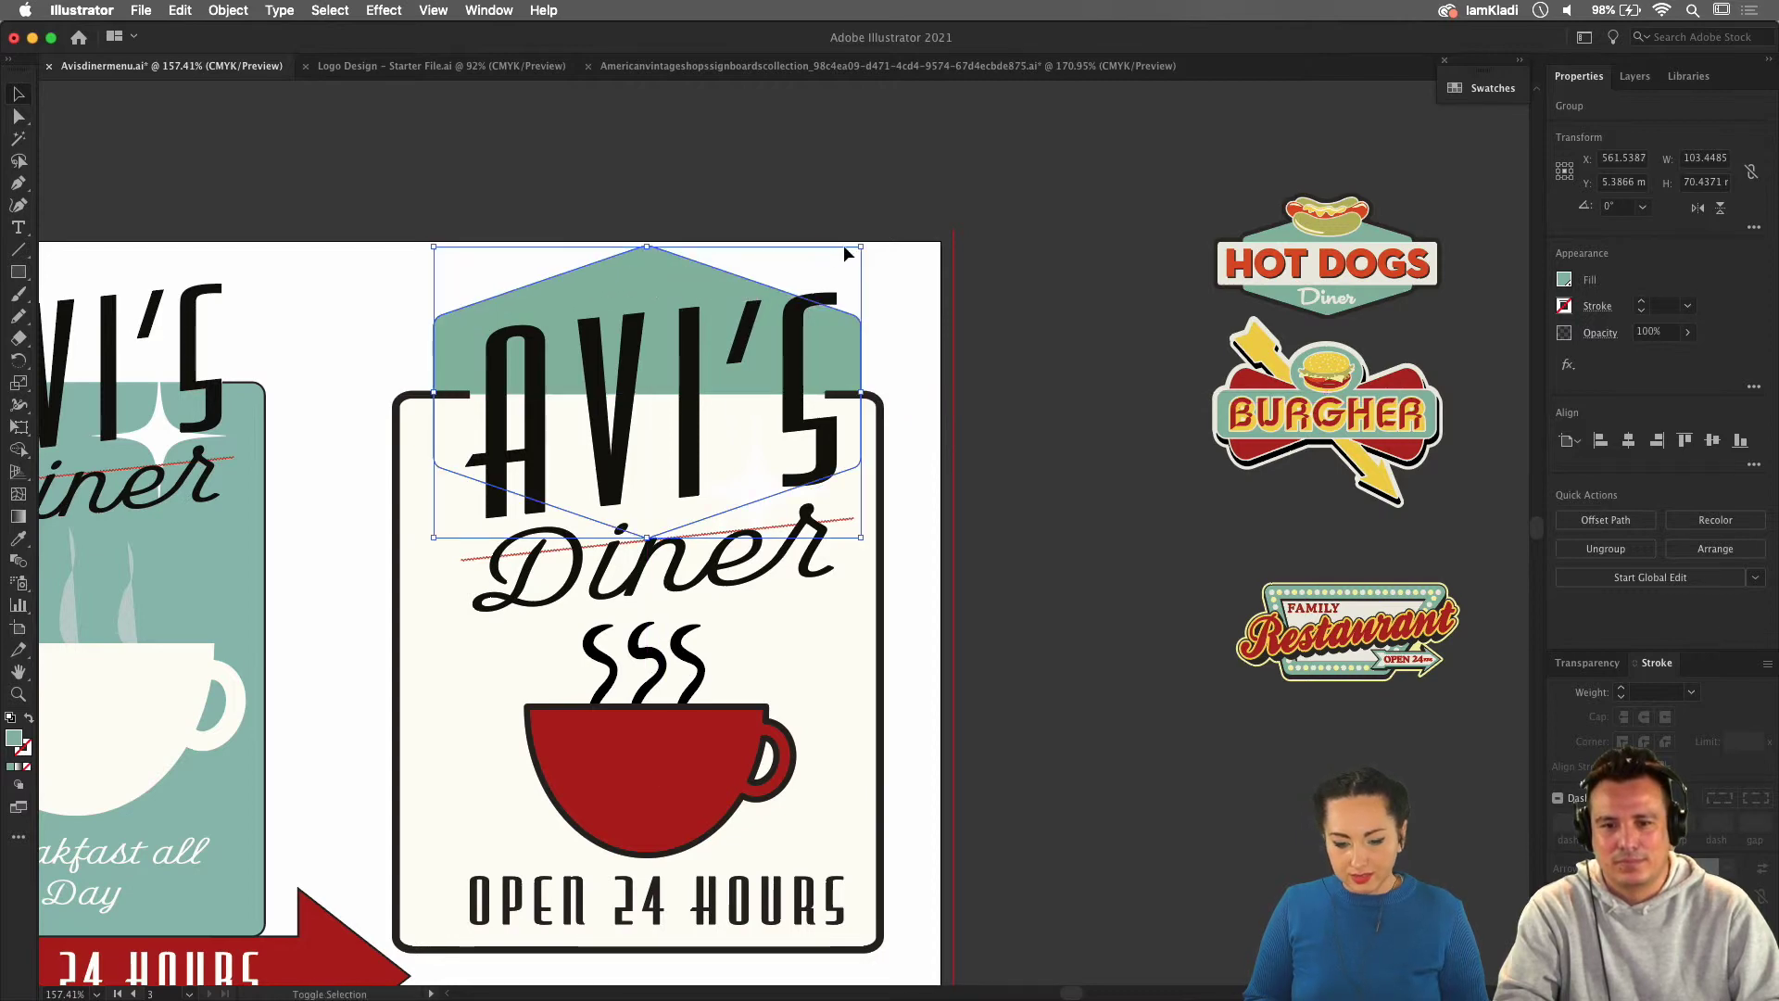
mouse_move(864, 244)
left_mouse_down()
mouse_move(922, 239)
mouse_move(892, 229)
left_mouse_up()
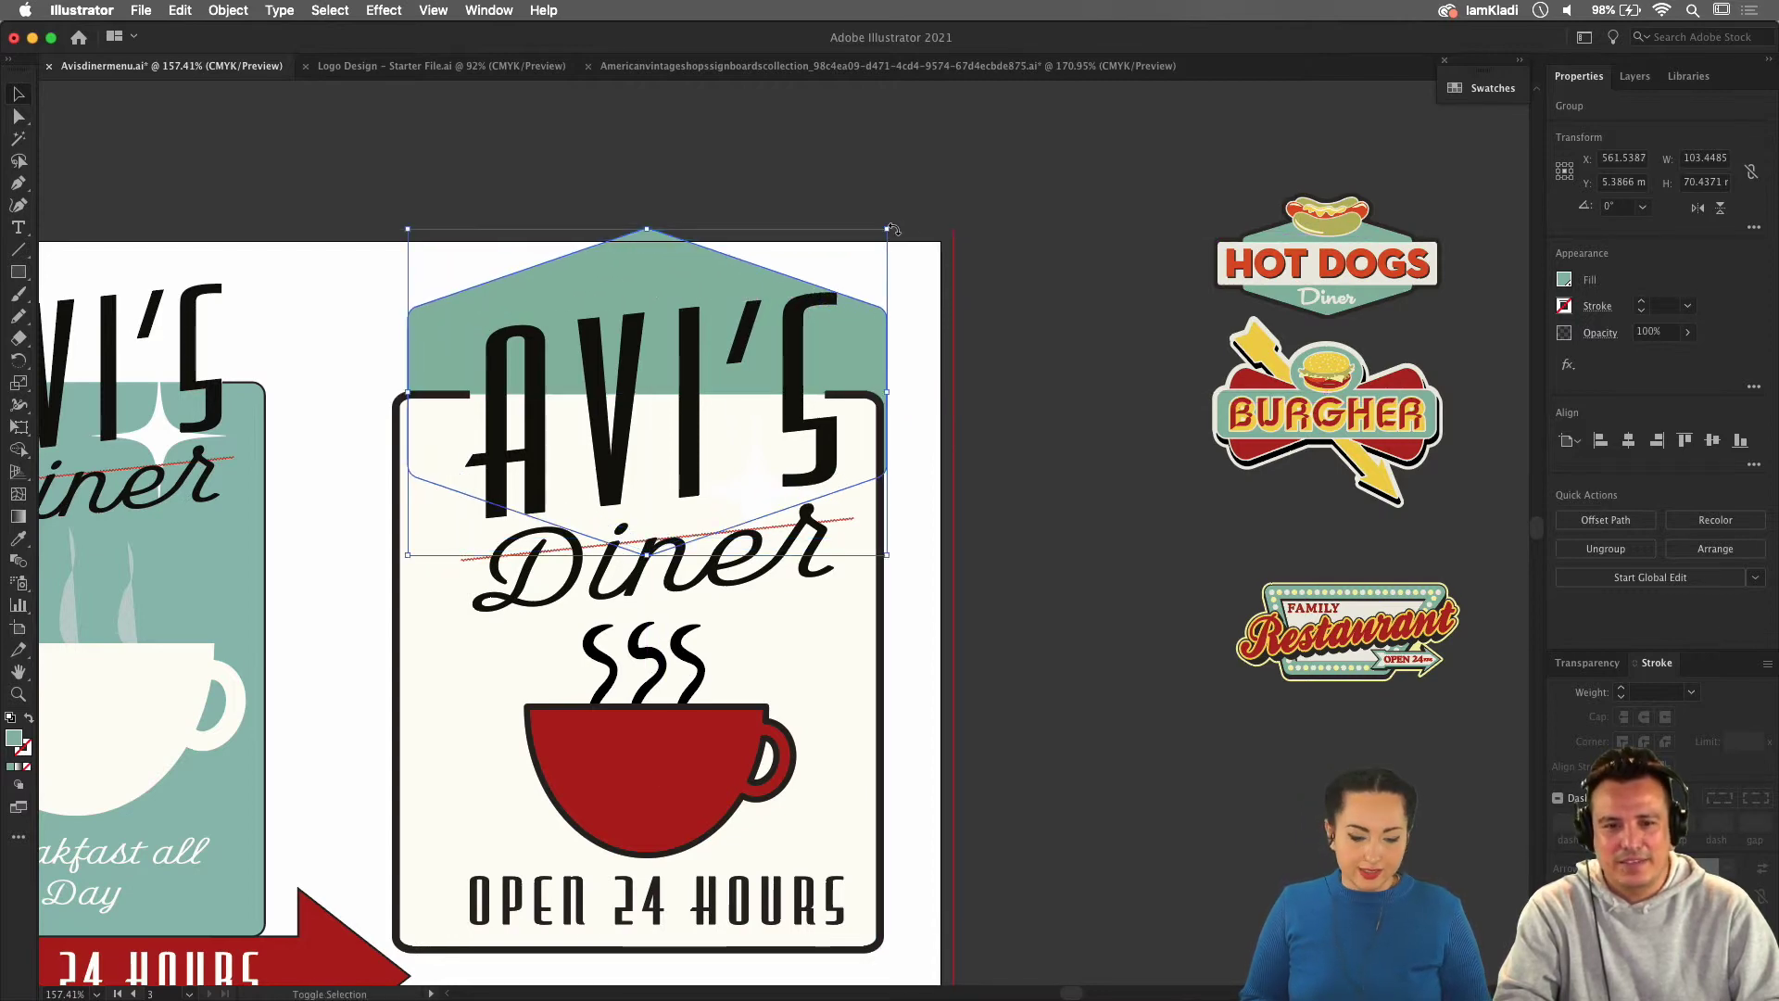
Move the green hexagon off the artboard to the empty pasteboard below the Restaurant reference sign.
scroll(894, 228, "down", 2)
scroll(895, 229, "down", 1)
left_click_drag(764, 251, 1160, 600)
left_click(973, 530)
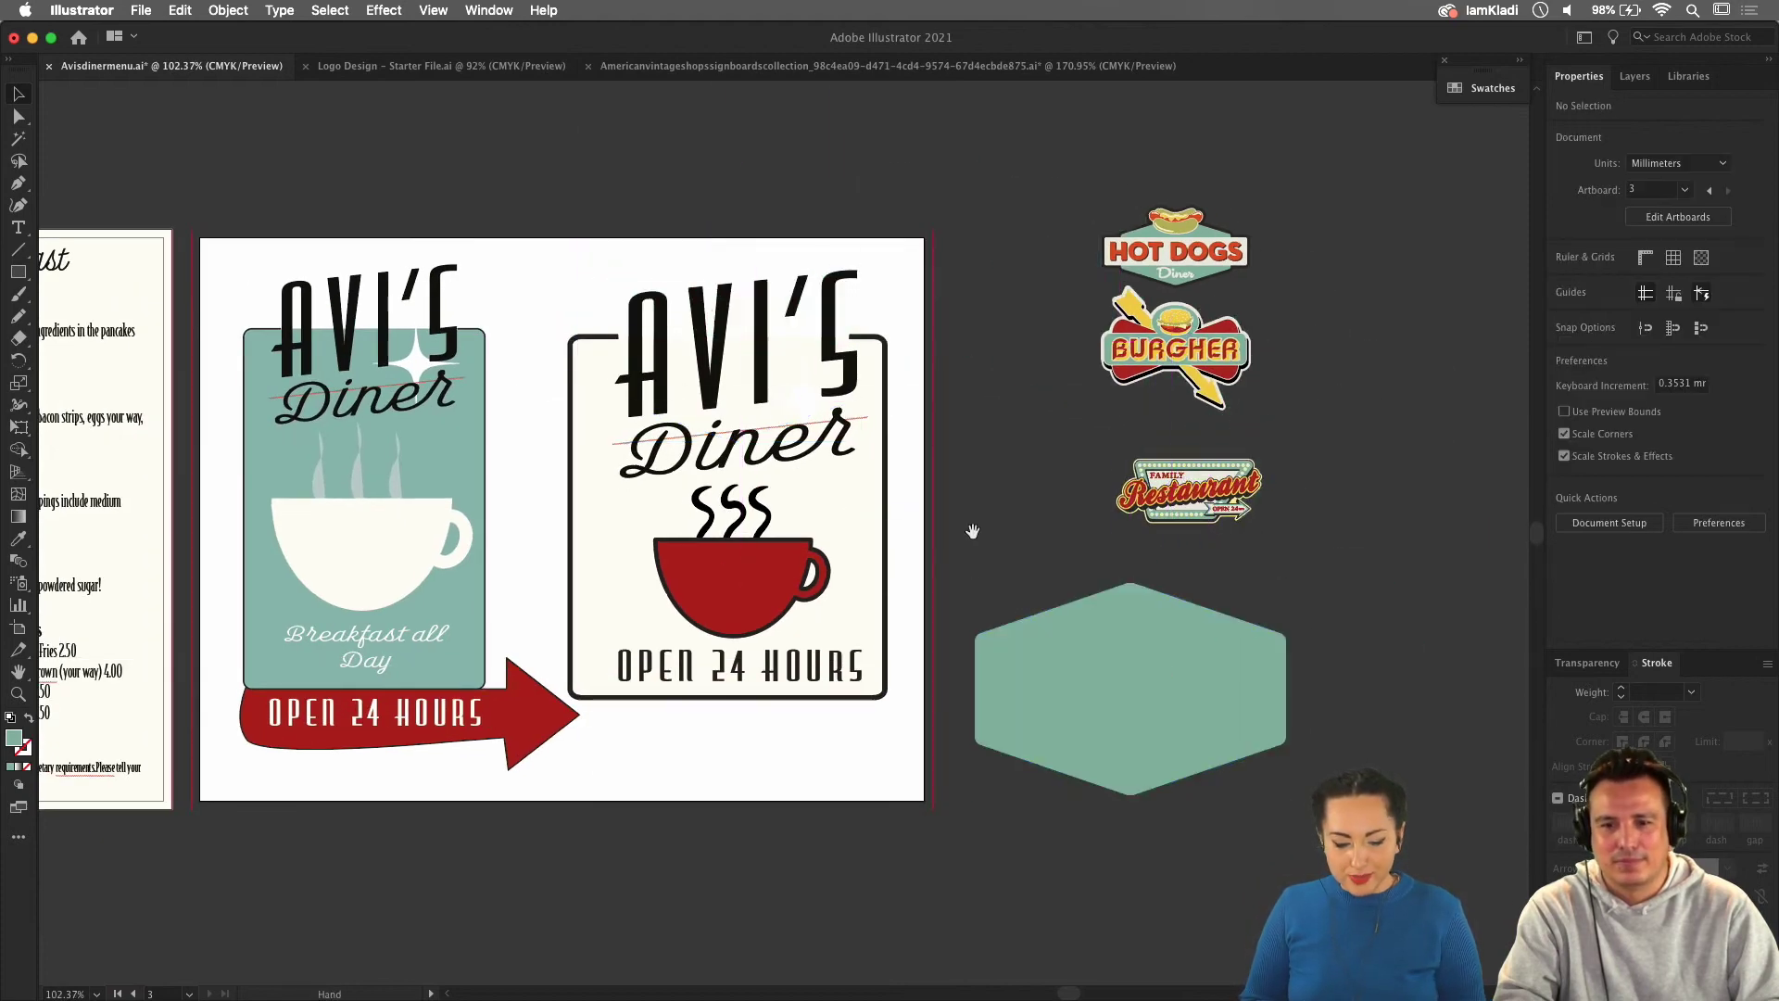
Select the whole description paragraph under Buttermilk Pancakes on the All-Day Breakfast menu.
left_click_drag(973, 530, 1198, 420)
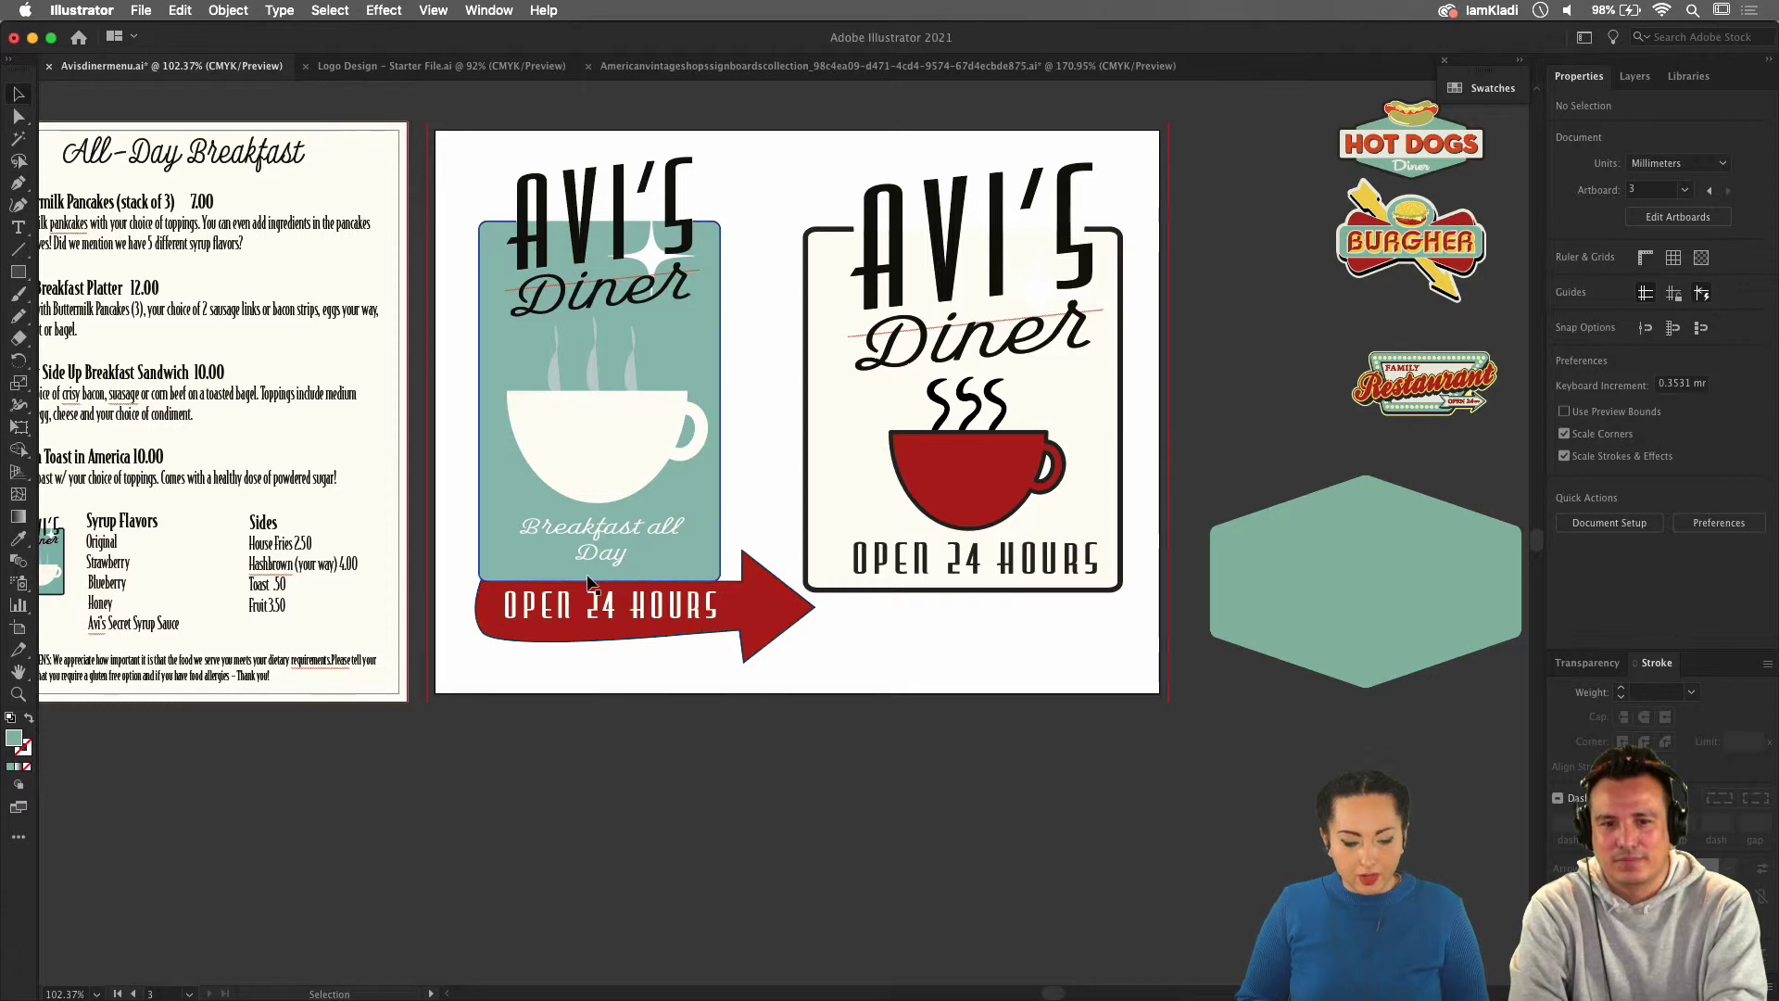
scroll(369, 510, "up", 5)
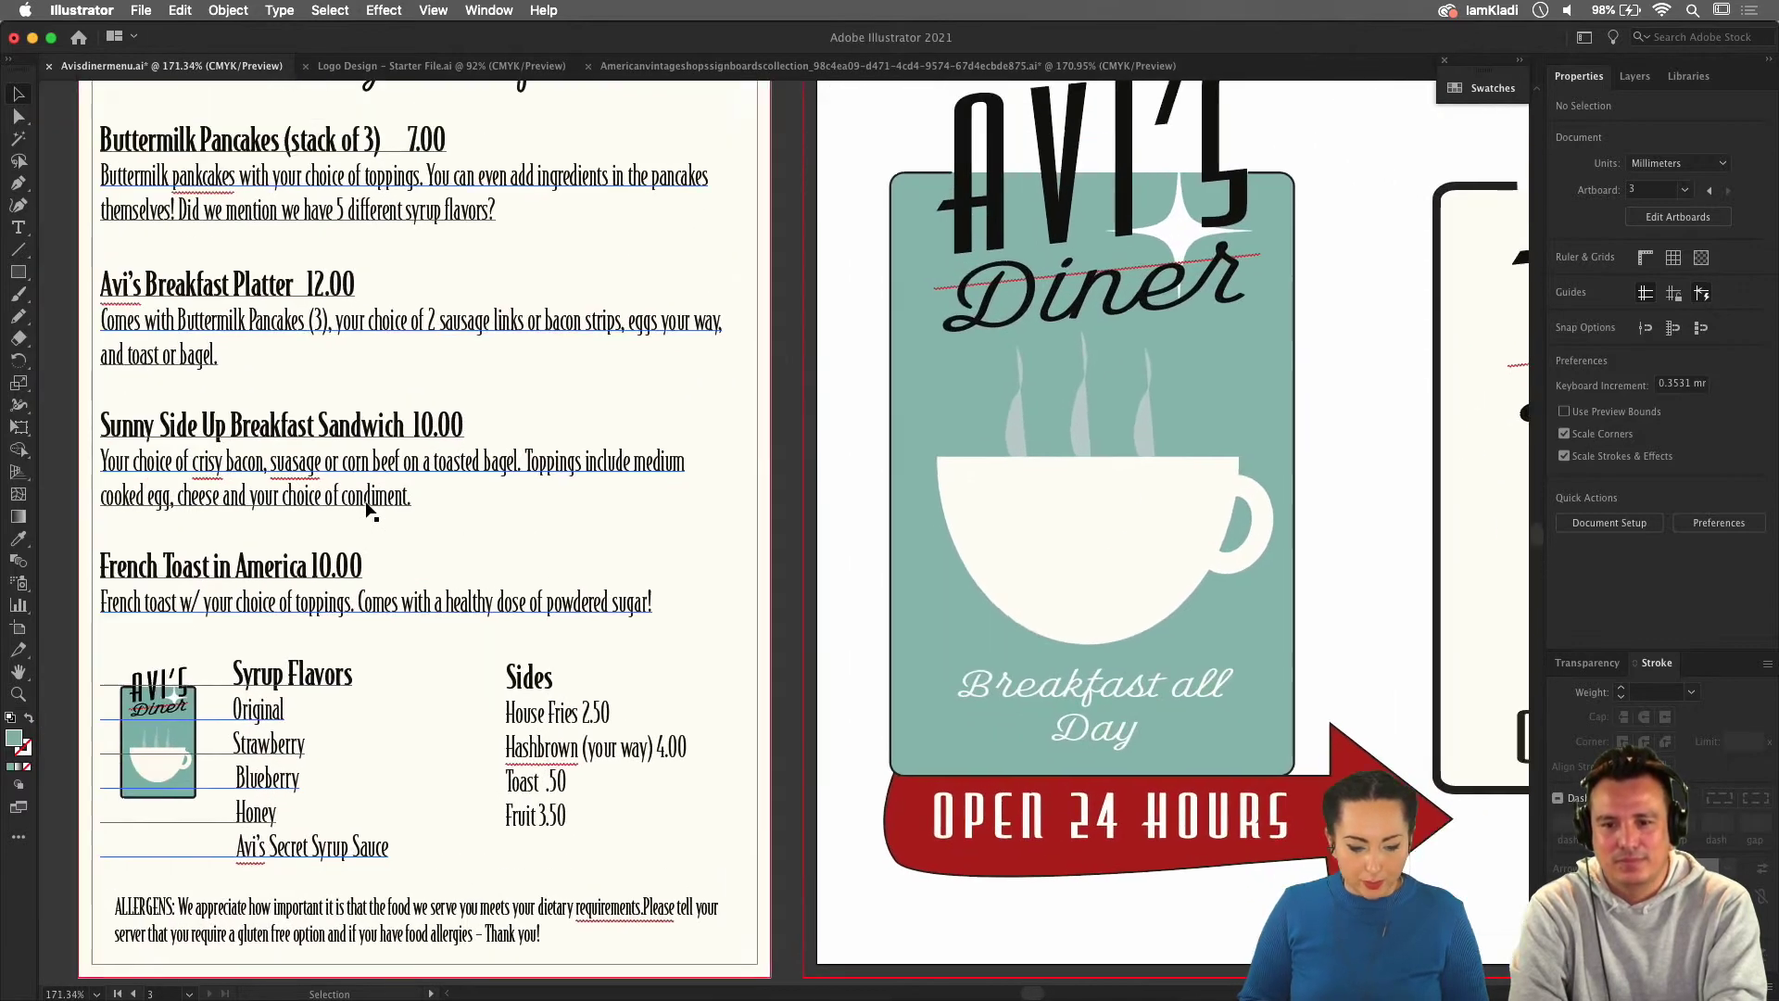
scroll(368, 510, "up", 3)
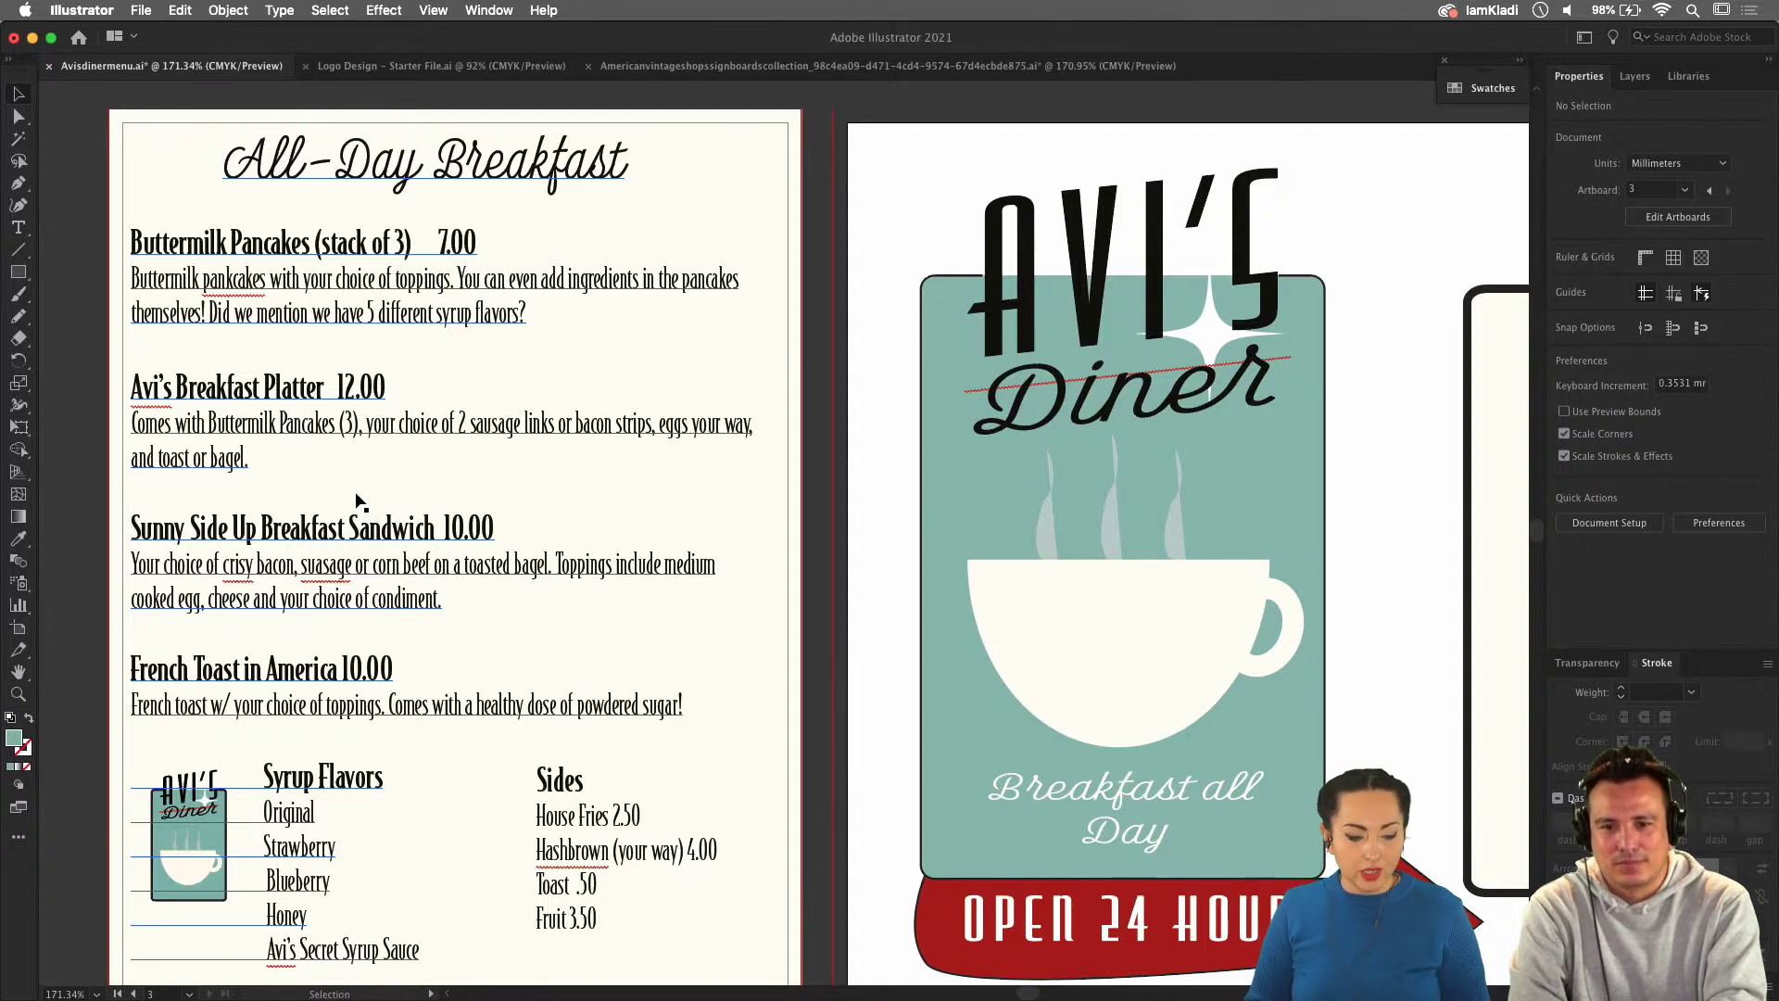
scroll(380, 445, "up", 2)
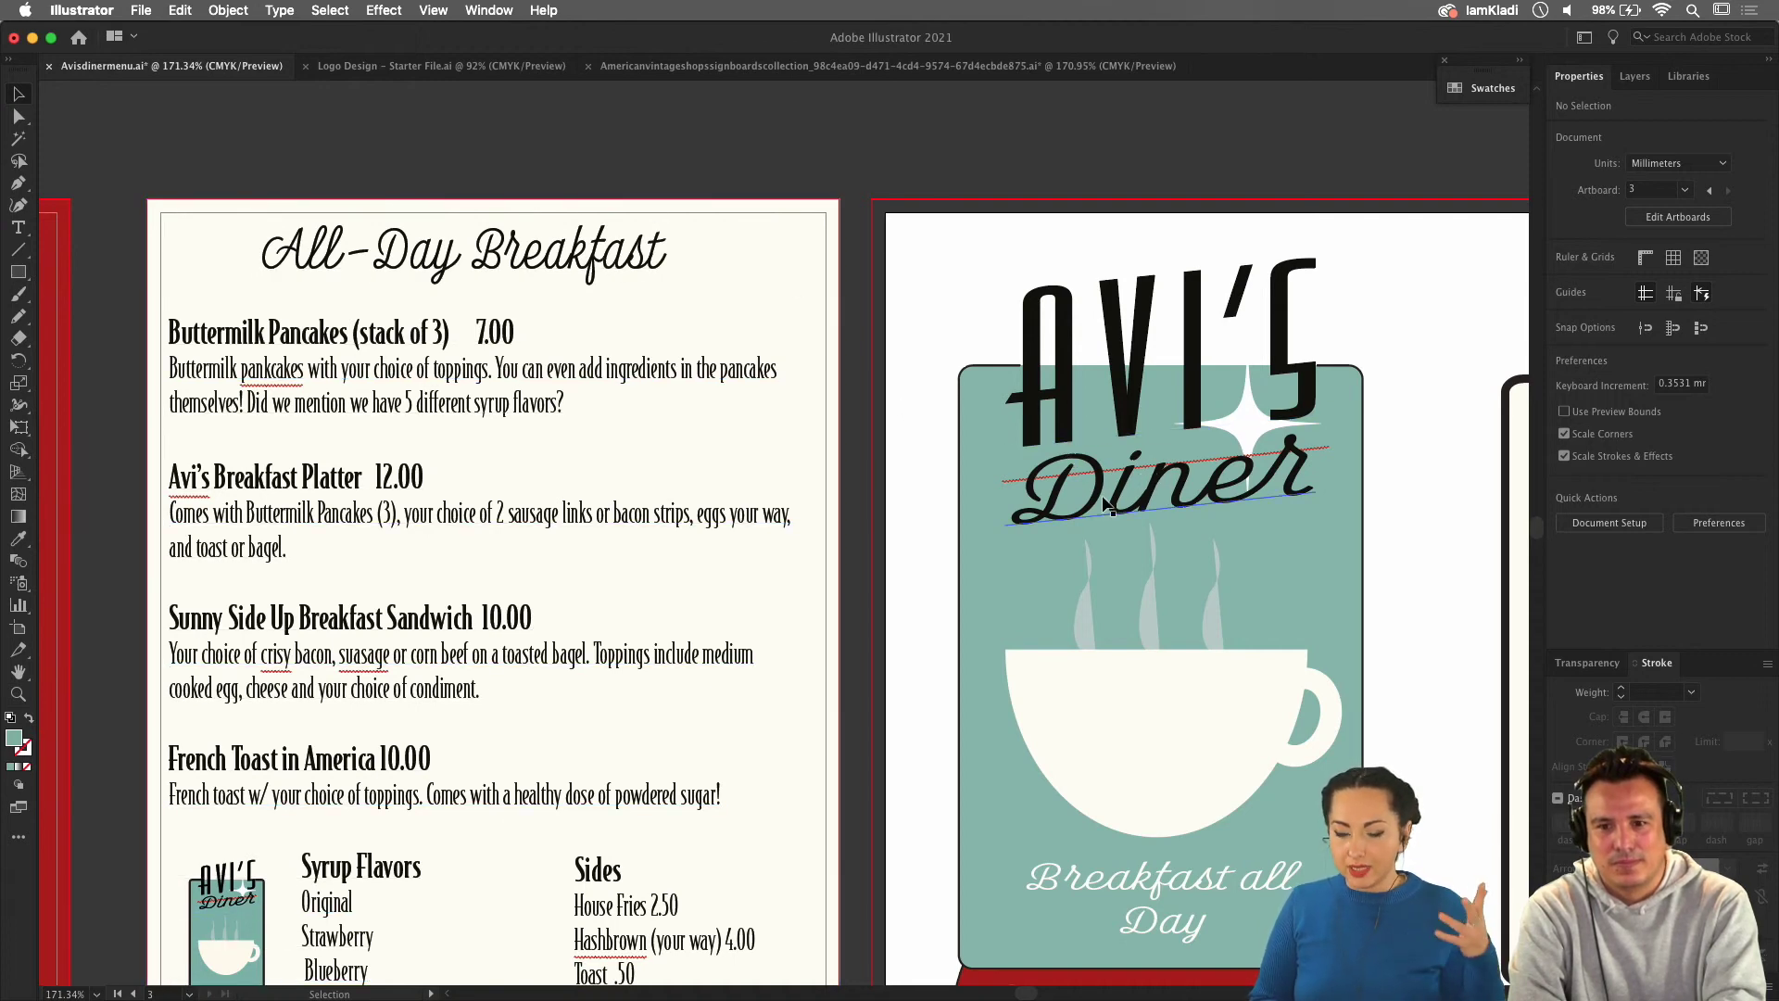
scroll(404, 379, "up", 5)
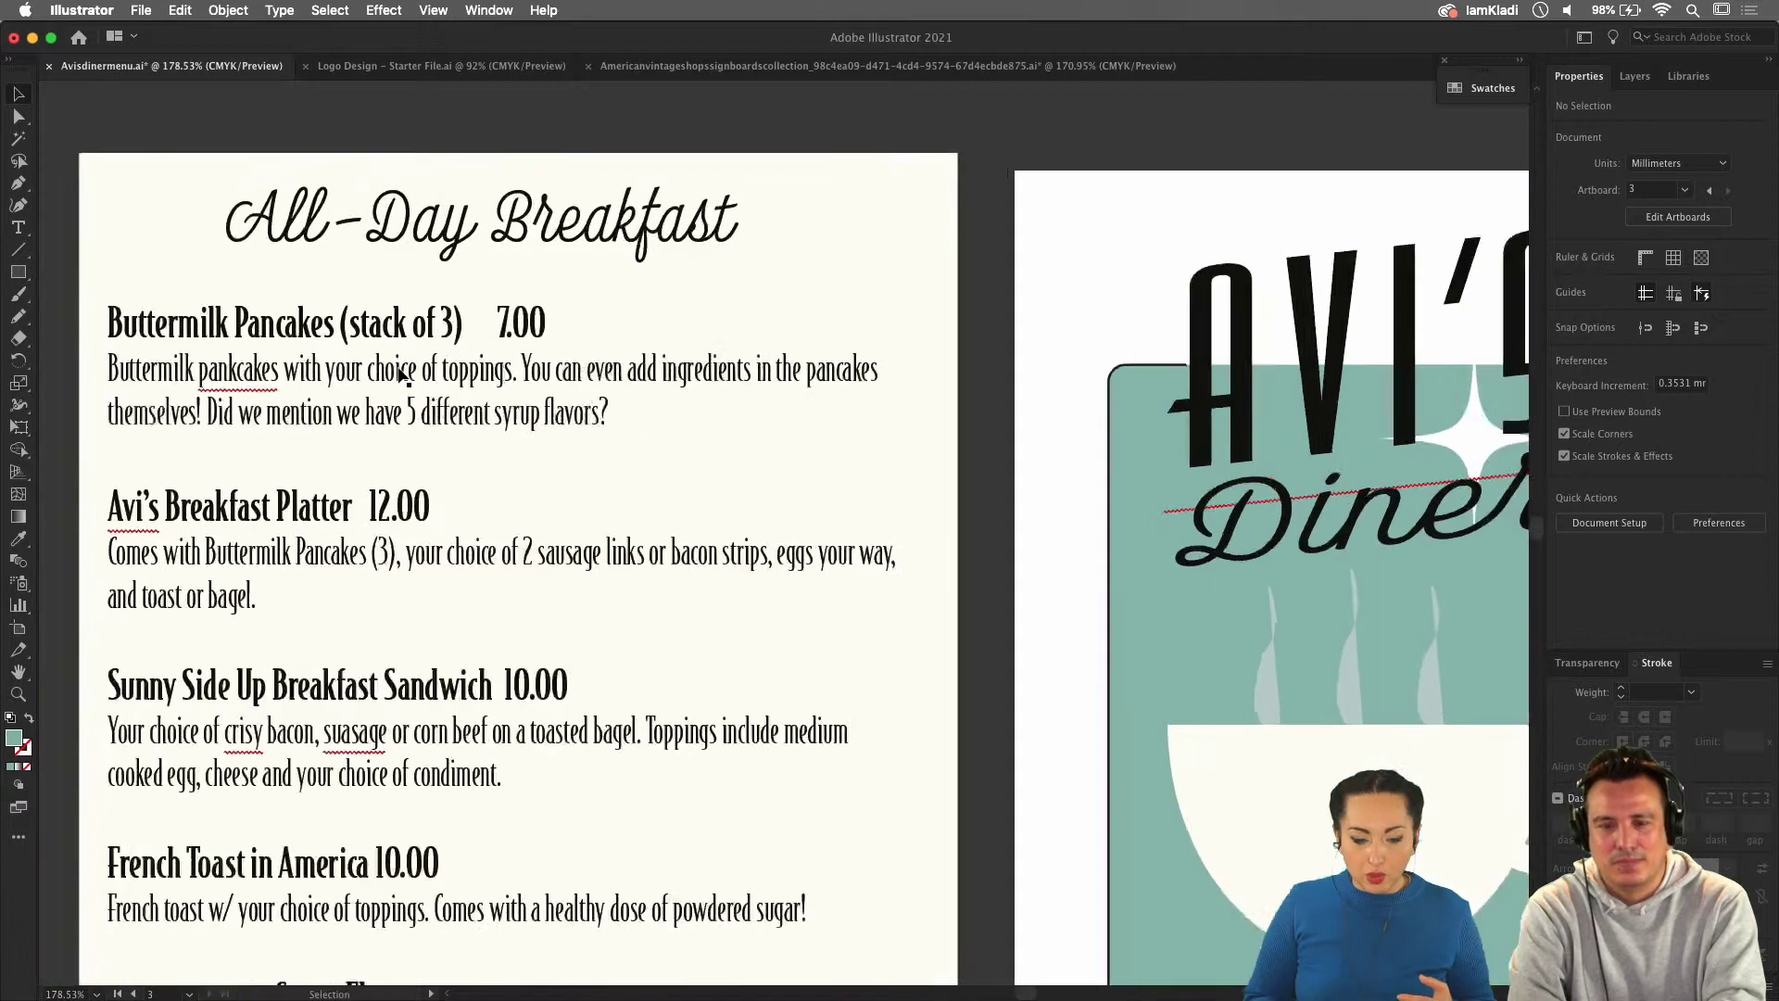
scroll(401, 375, "left", 1)
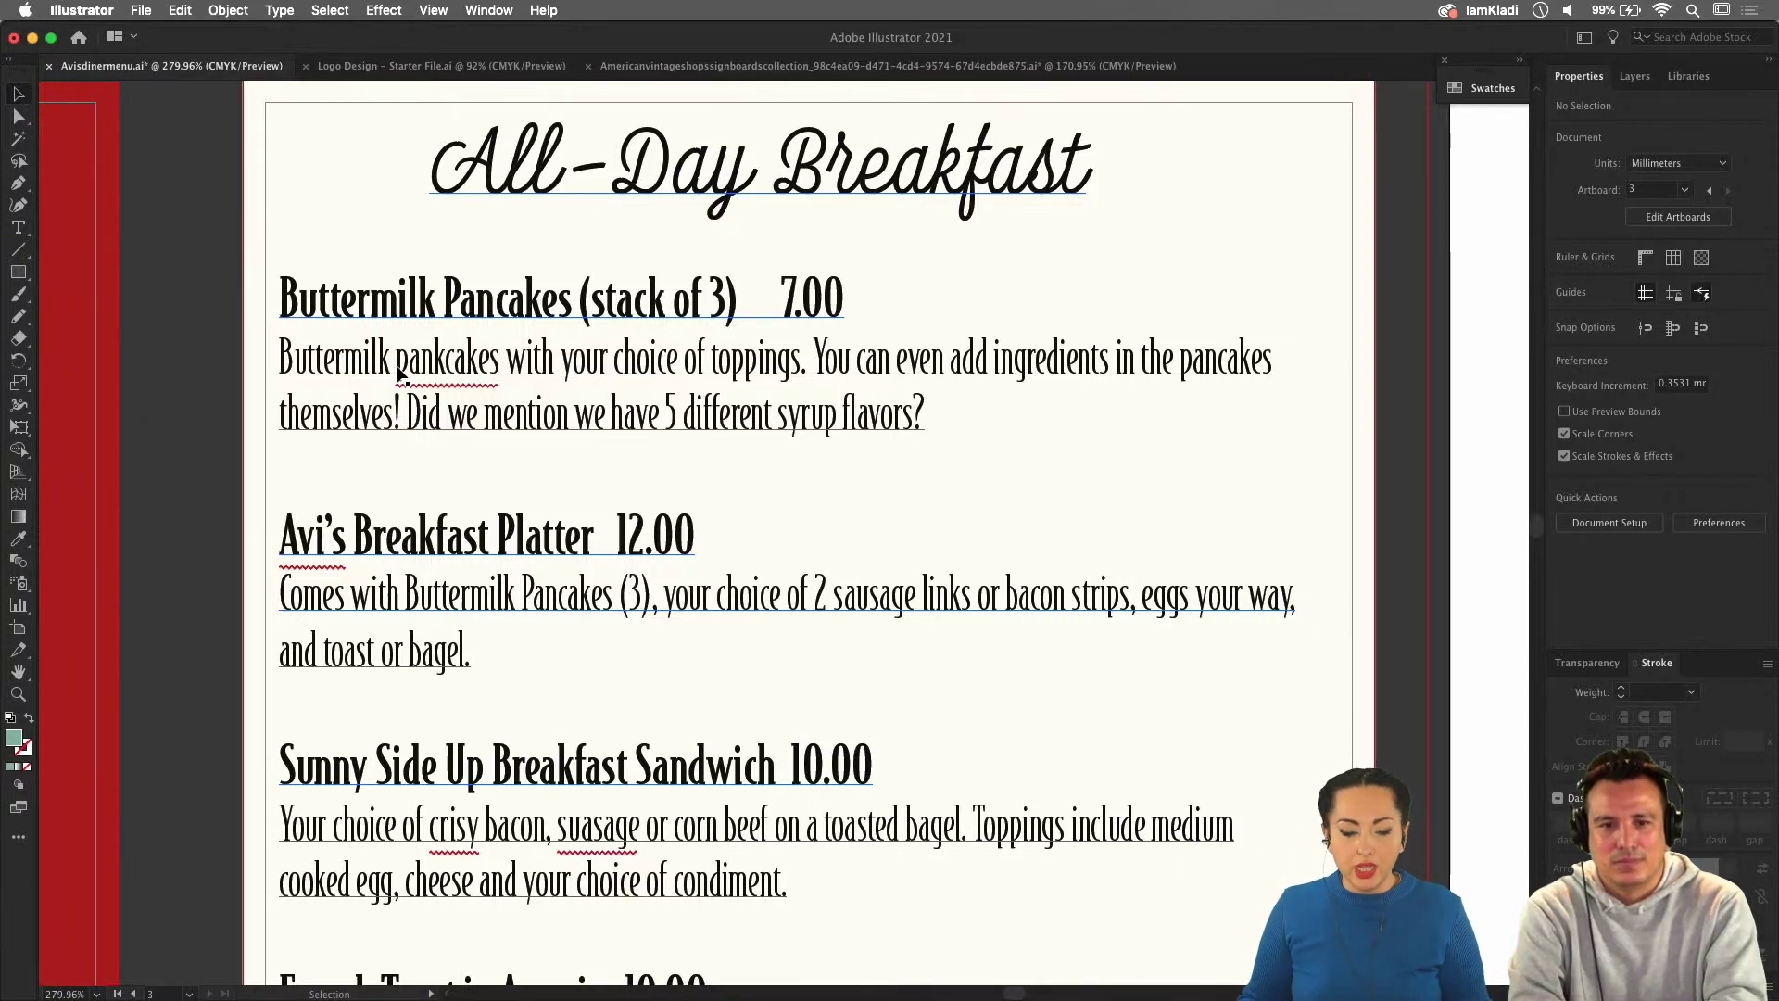
triple_click(401, 372)
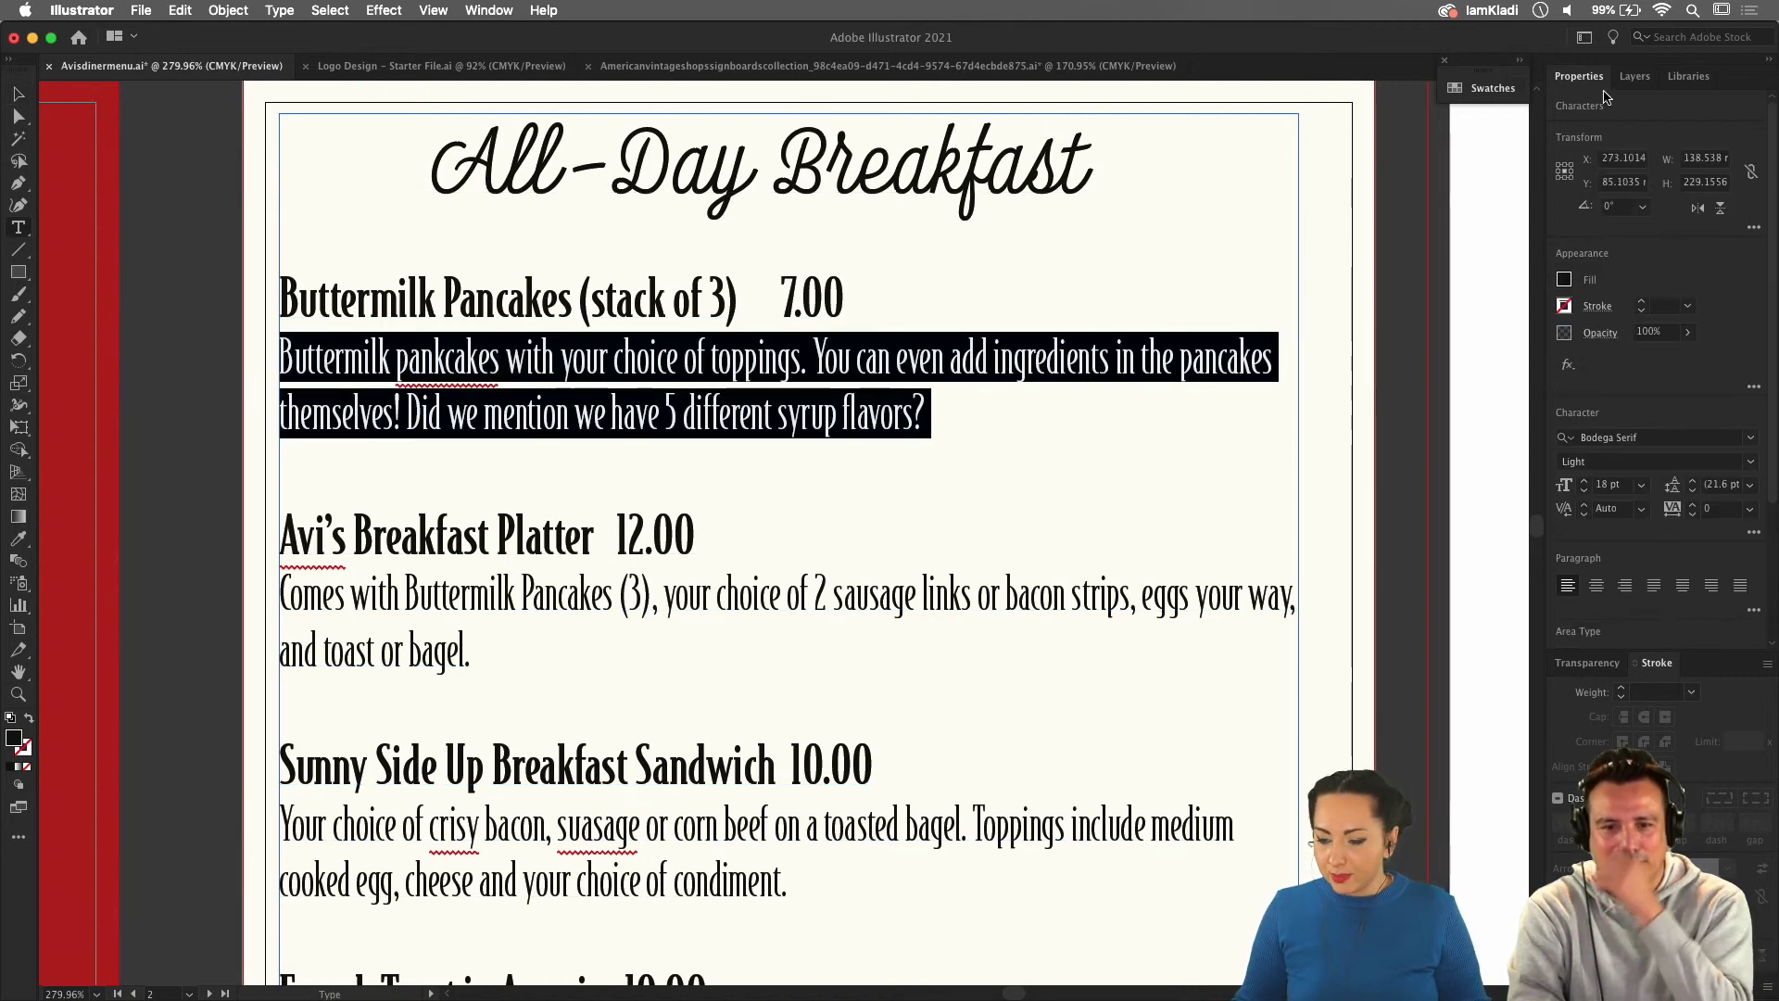
left_click(1636, 76)
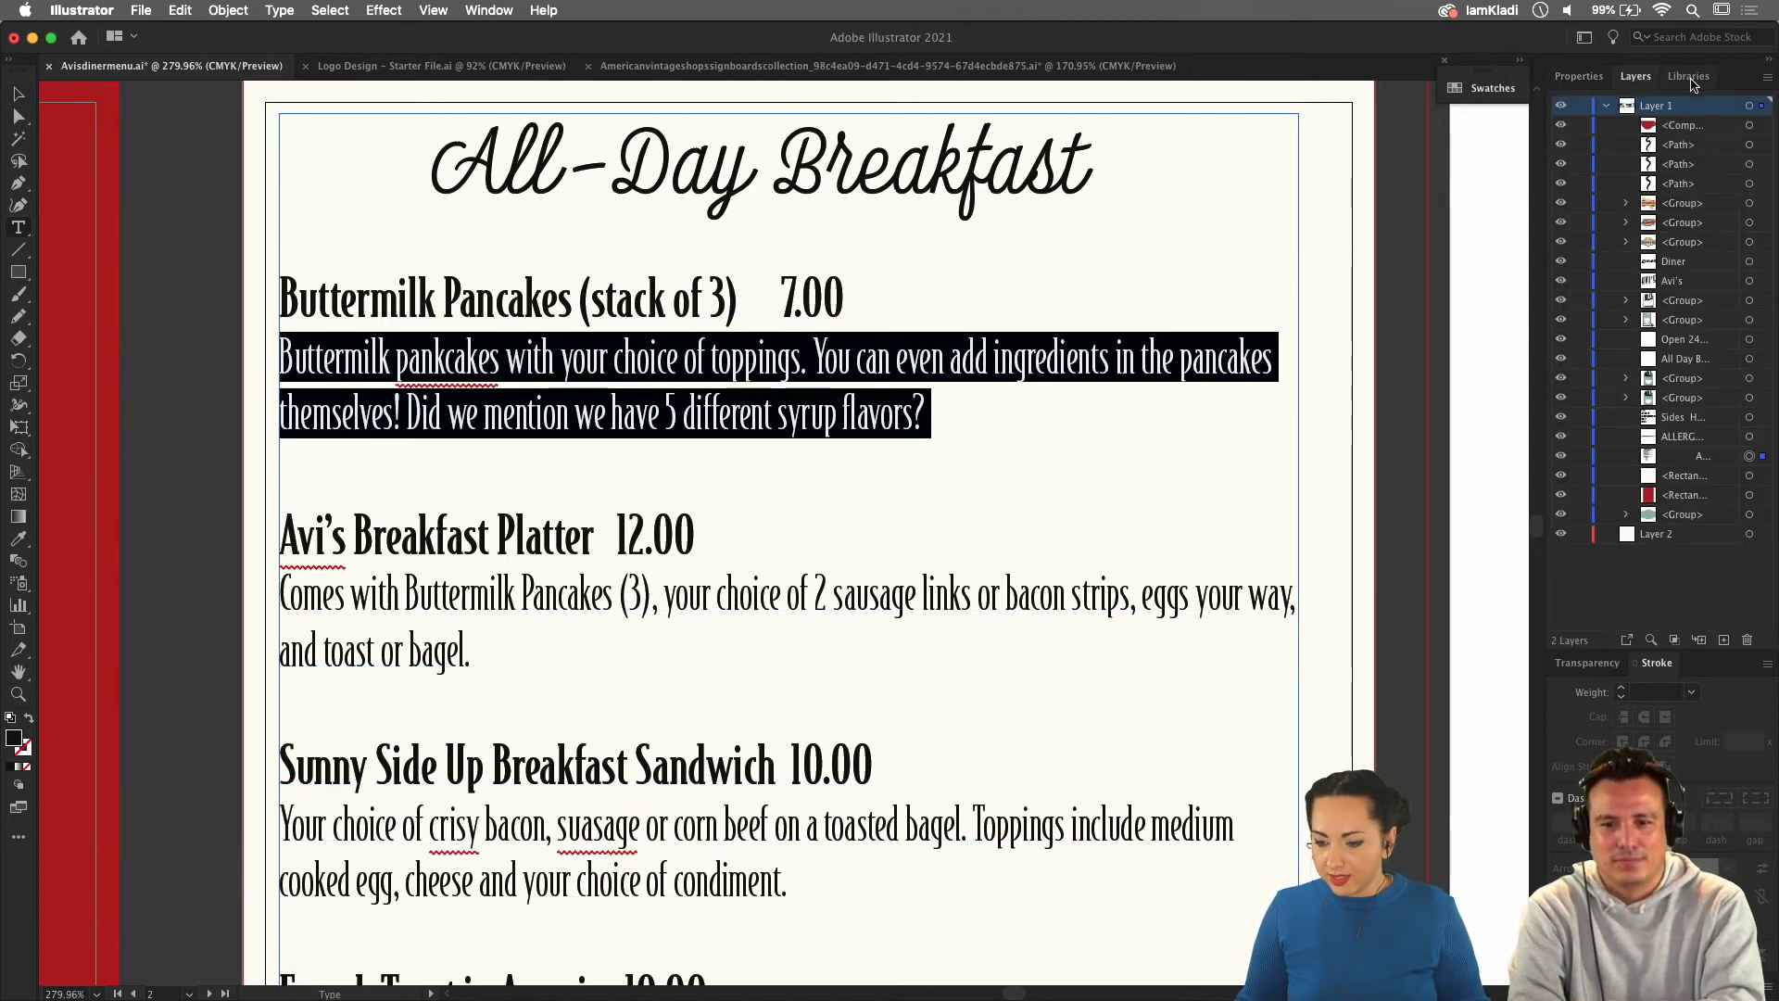
left_click(1616, 79)
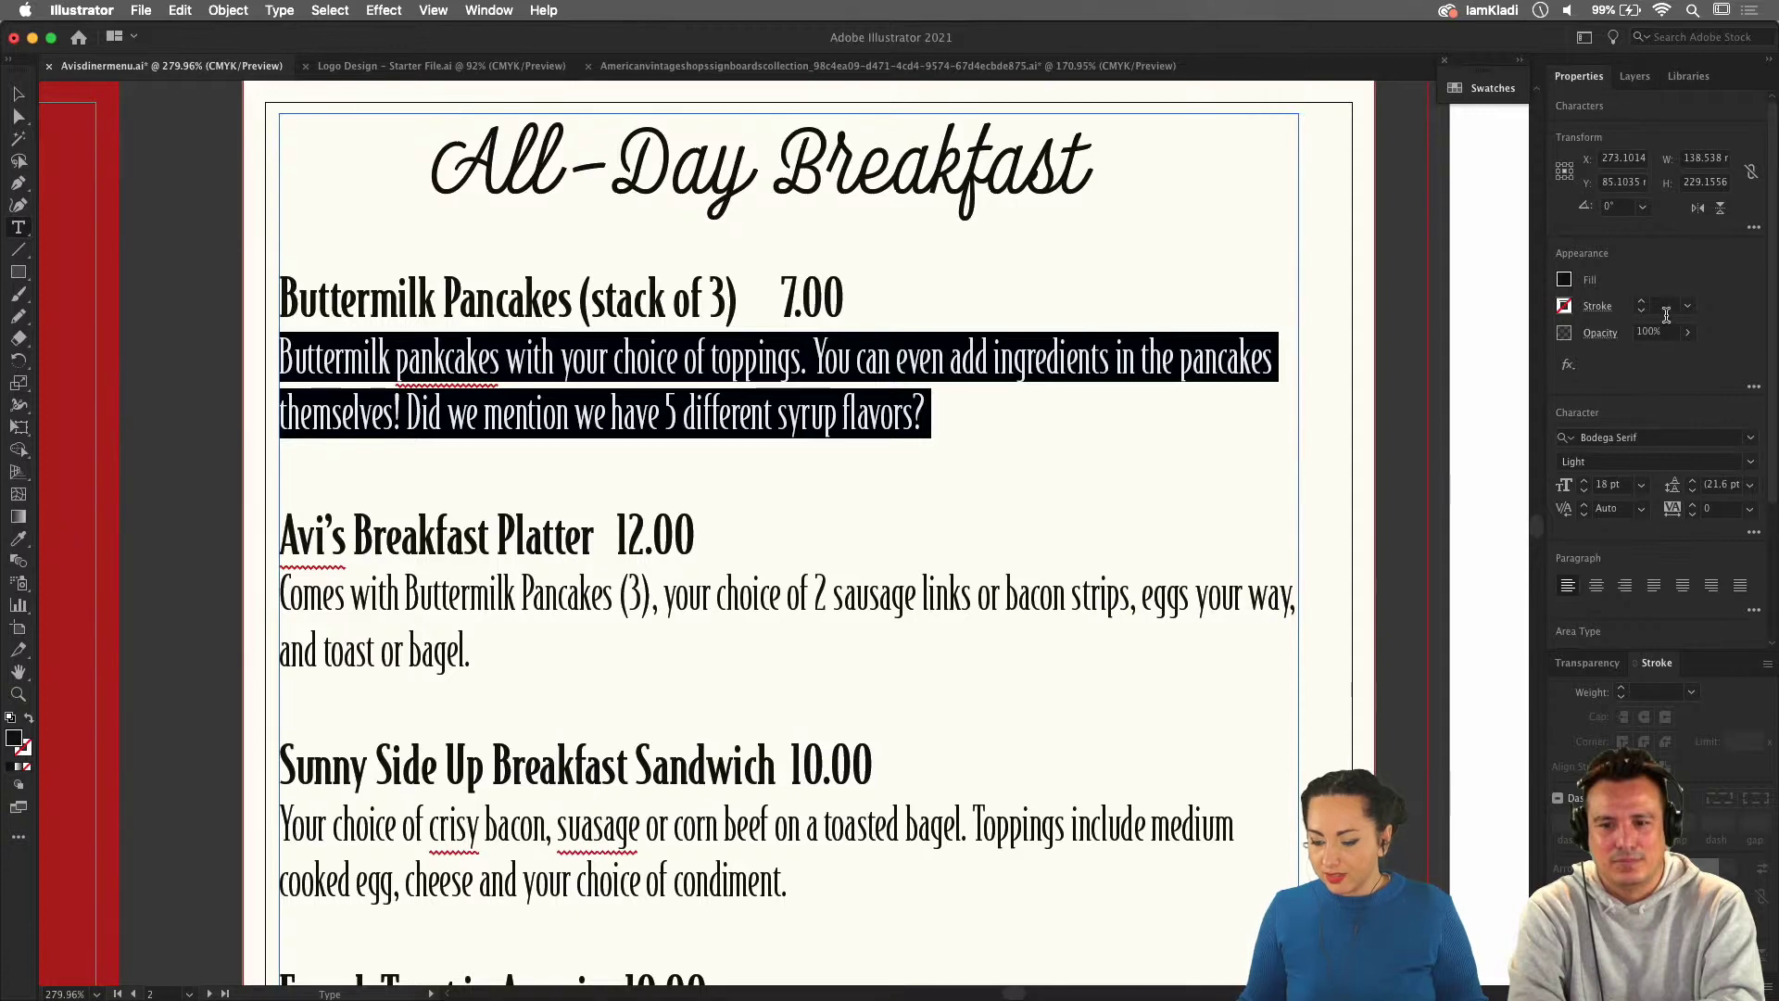
Show the full list of paragraph styles and inspect which style the Buttermilk Pancakes description uses.
left_click(489, 10)
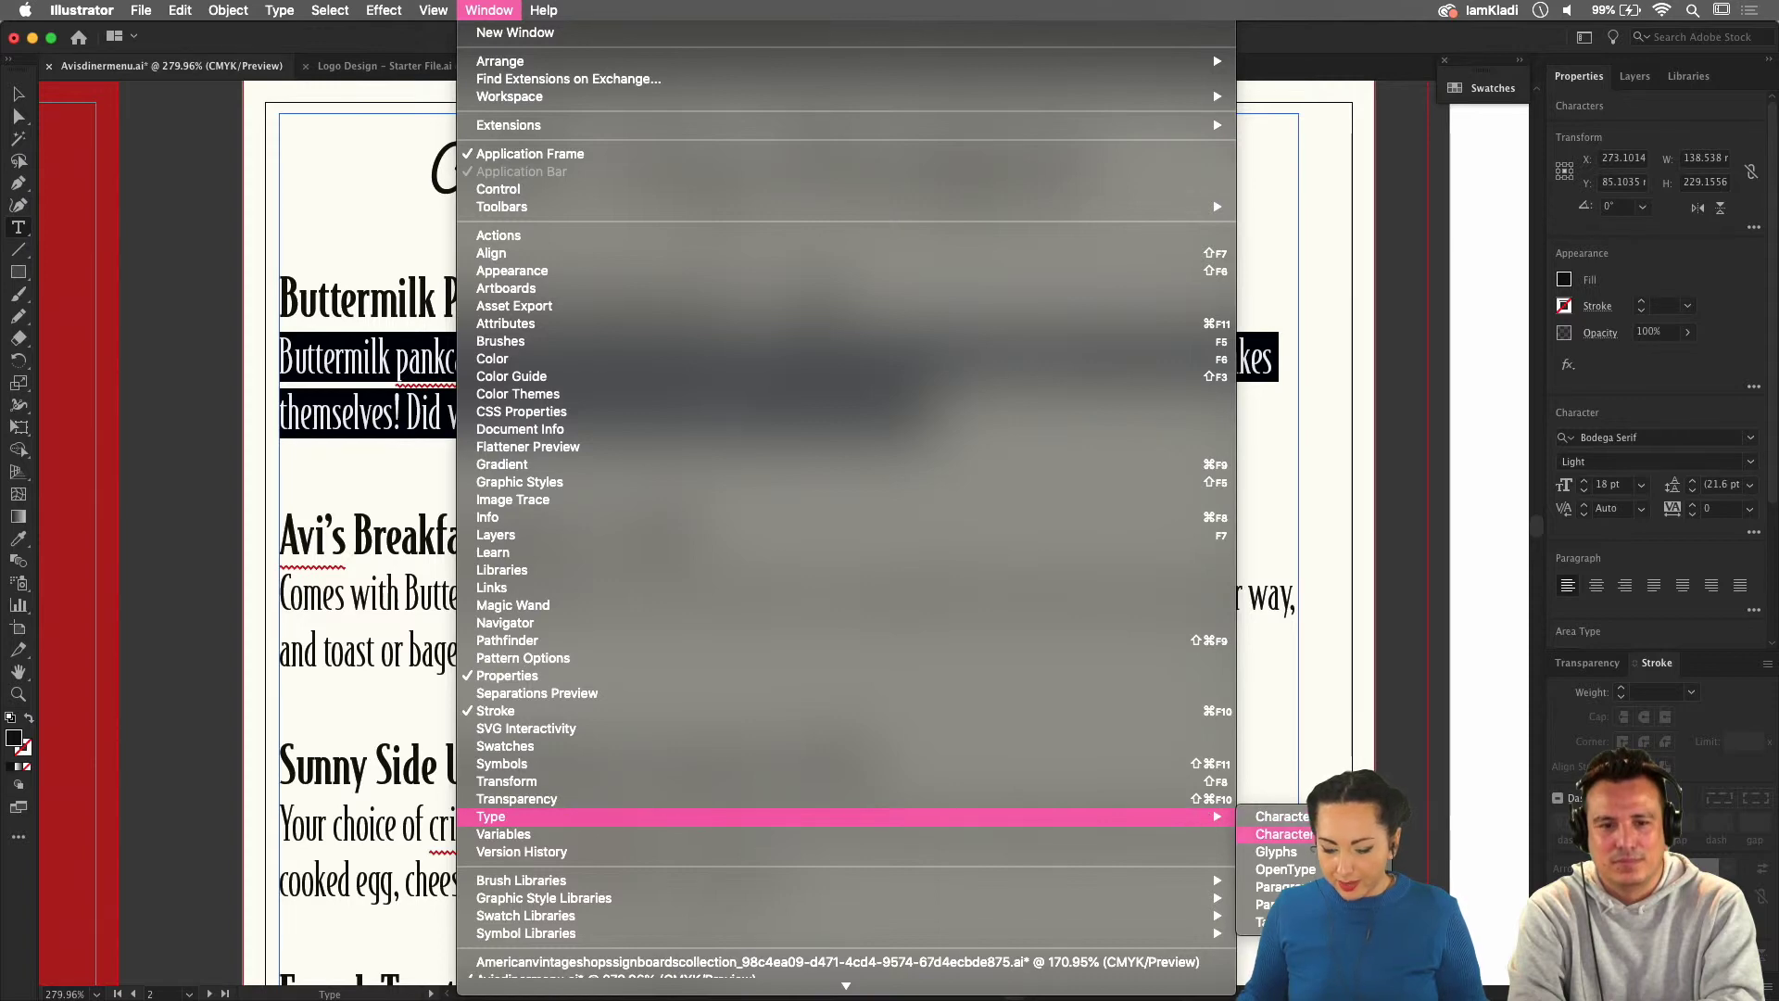
left_click(1281, 905)
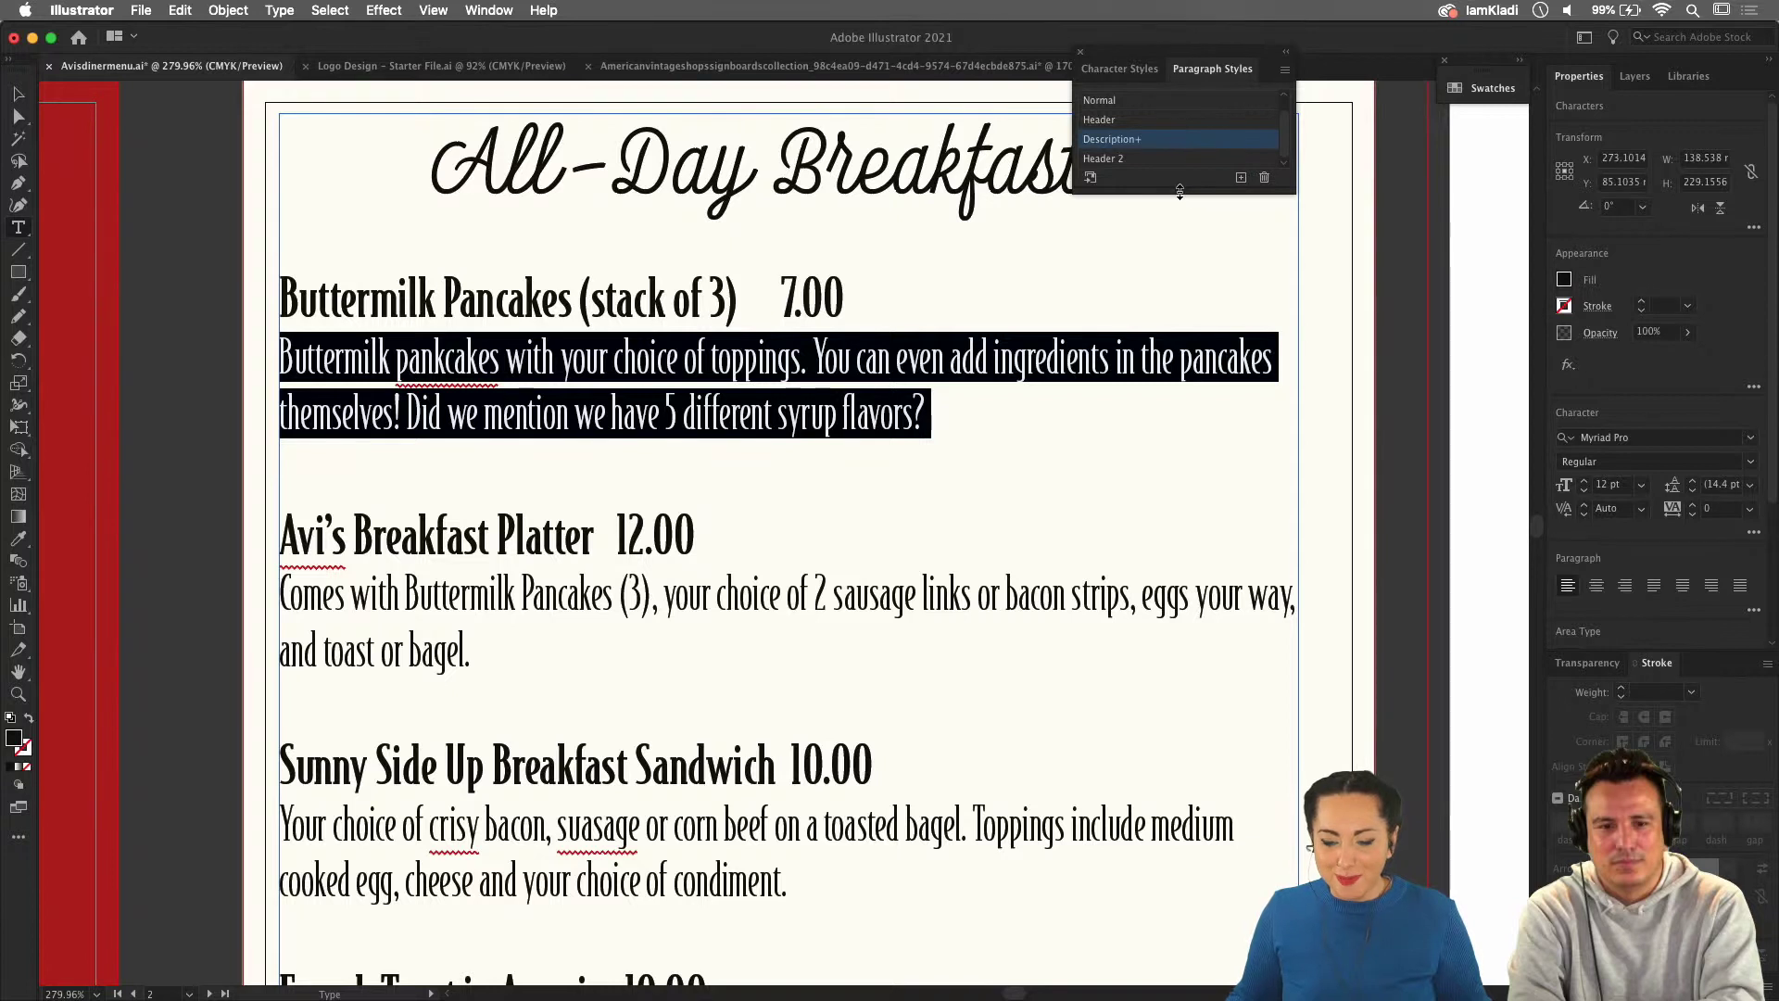
left_click_drag(1180, 190, 1169, 370)
left_click(889, 371)
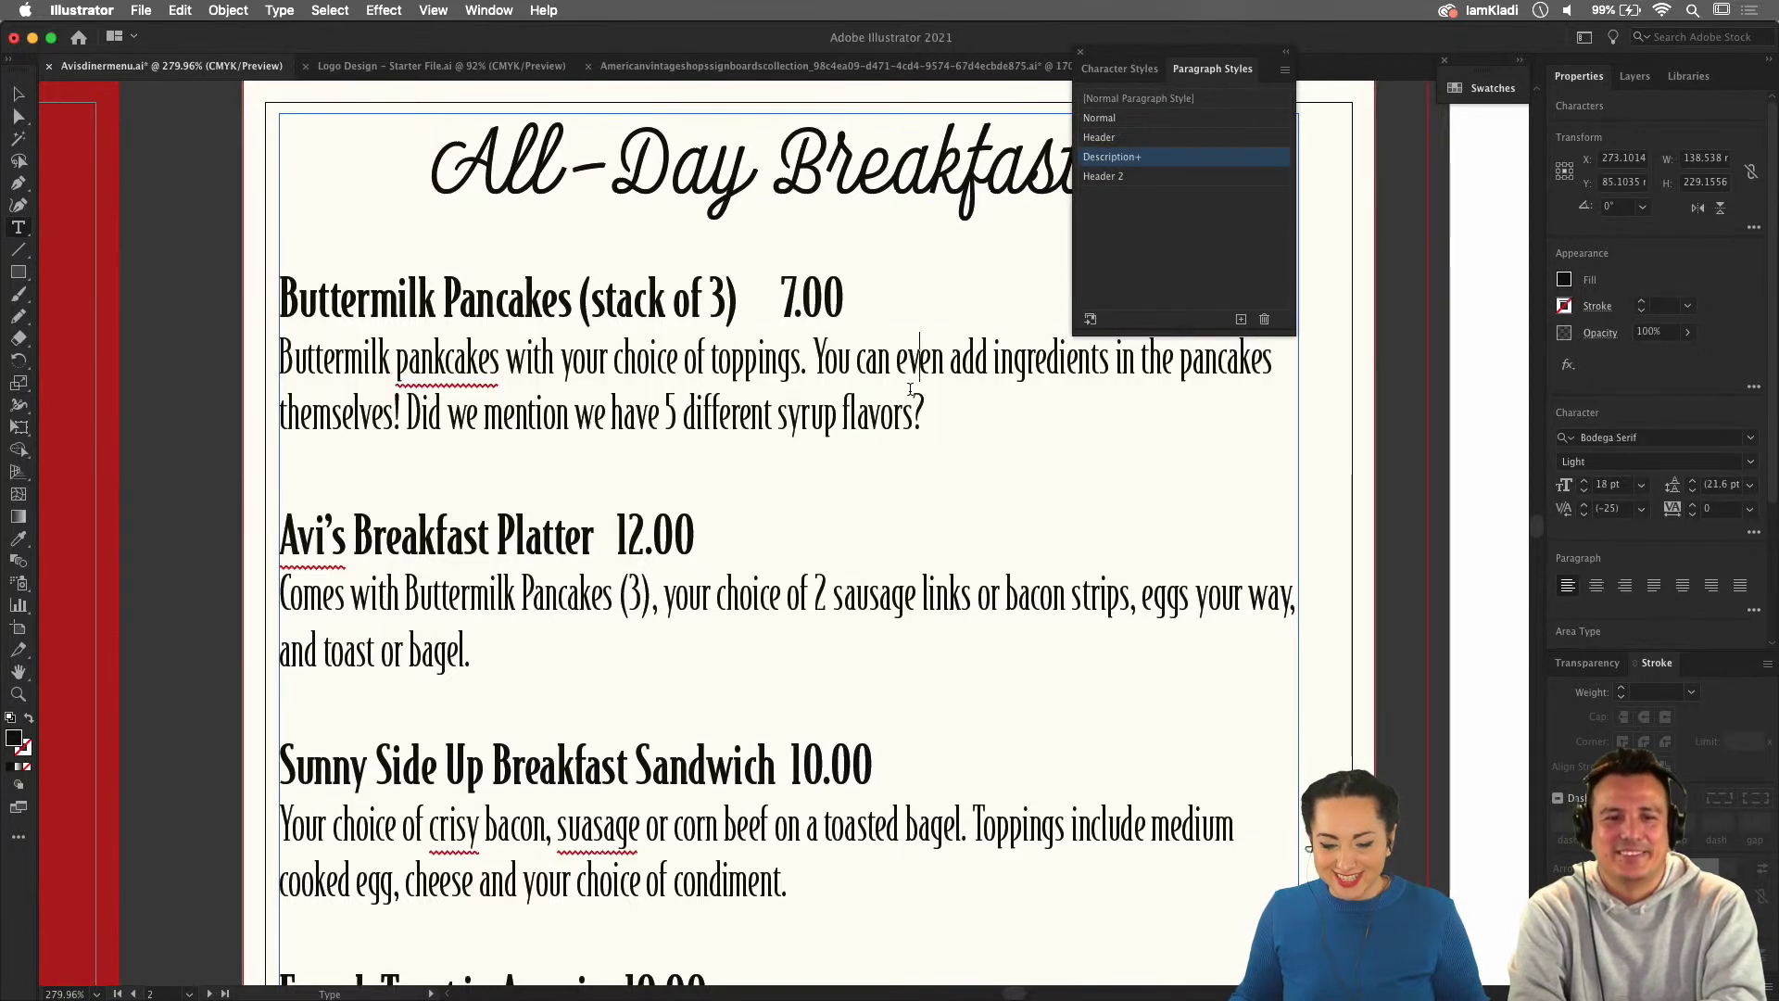
double_click(651, 359)
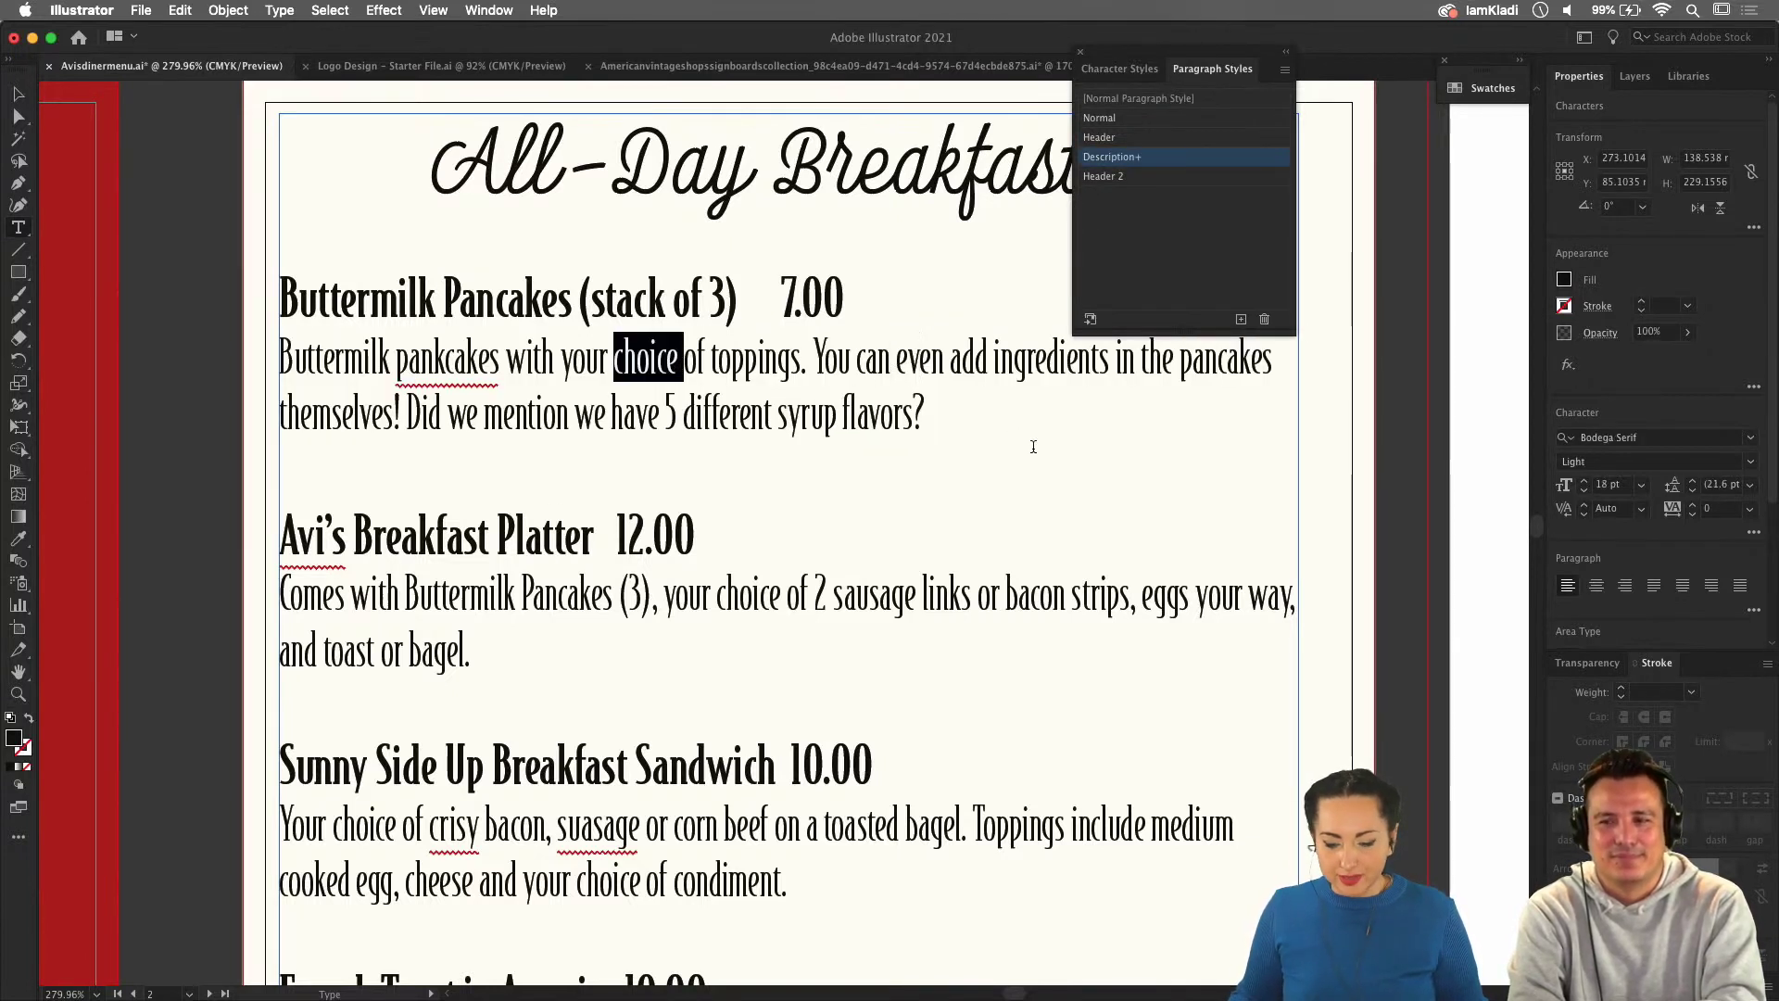
left_click(1030, 456)
key("Escape")
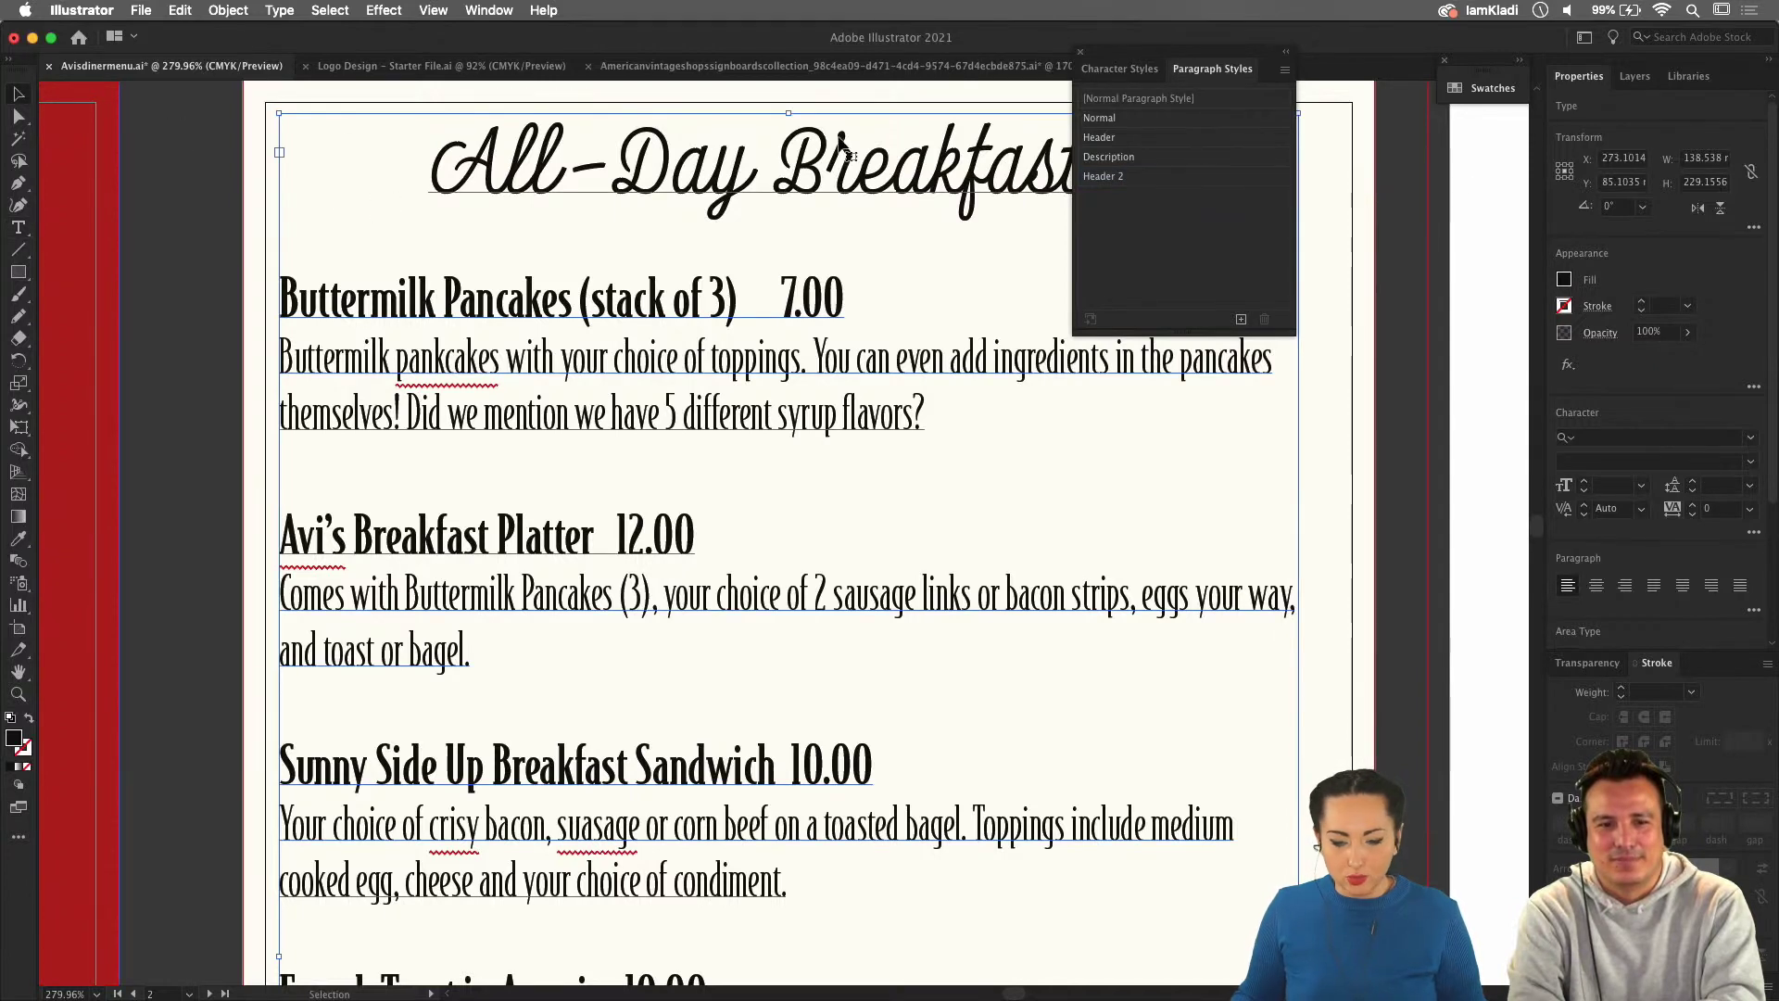
double_click(1155, 161)
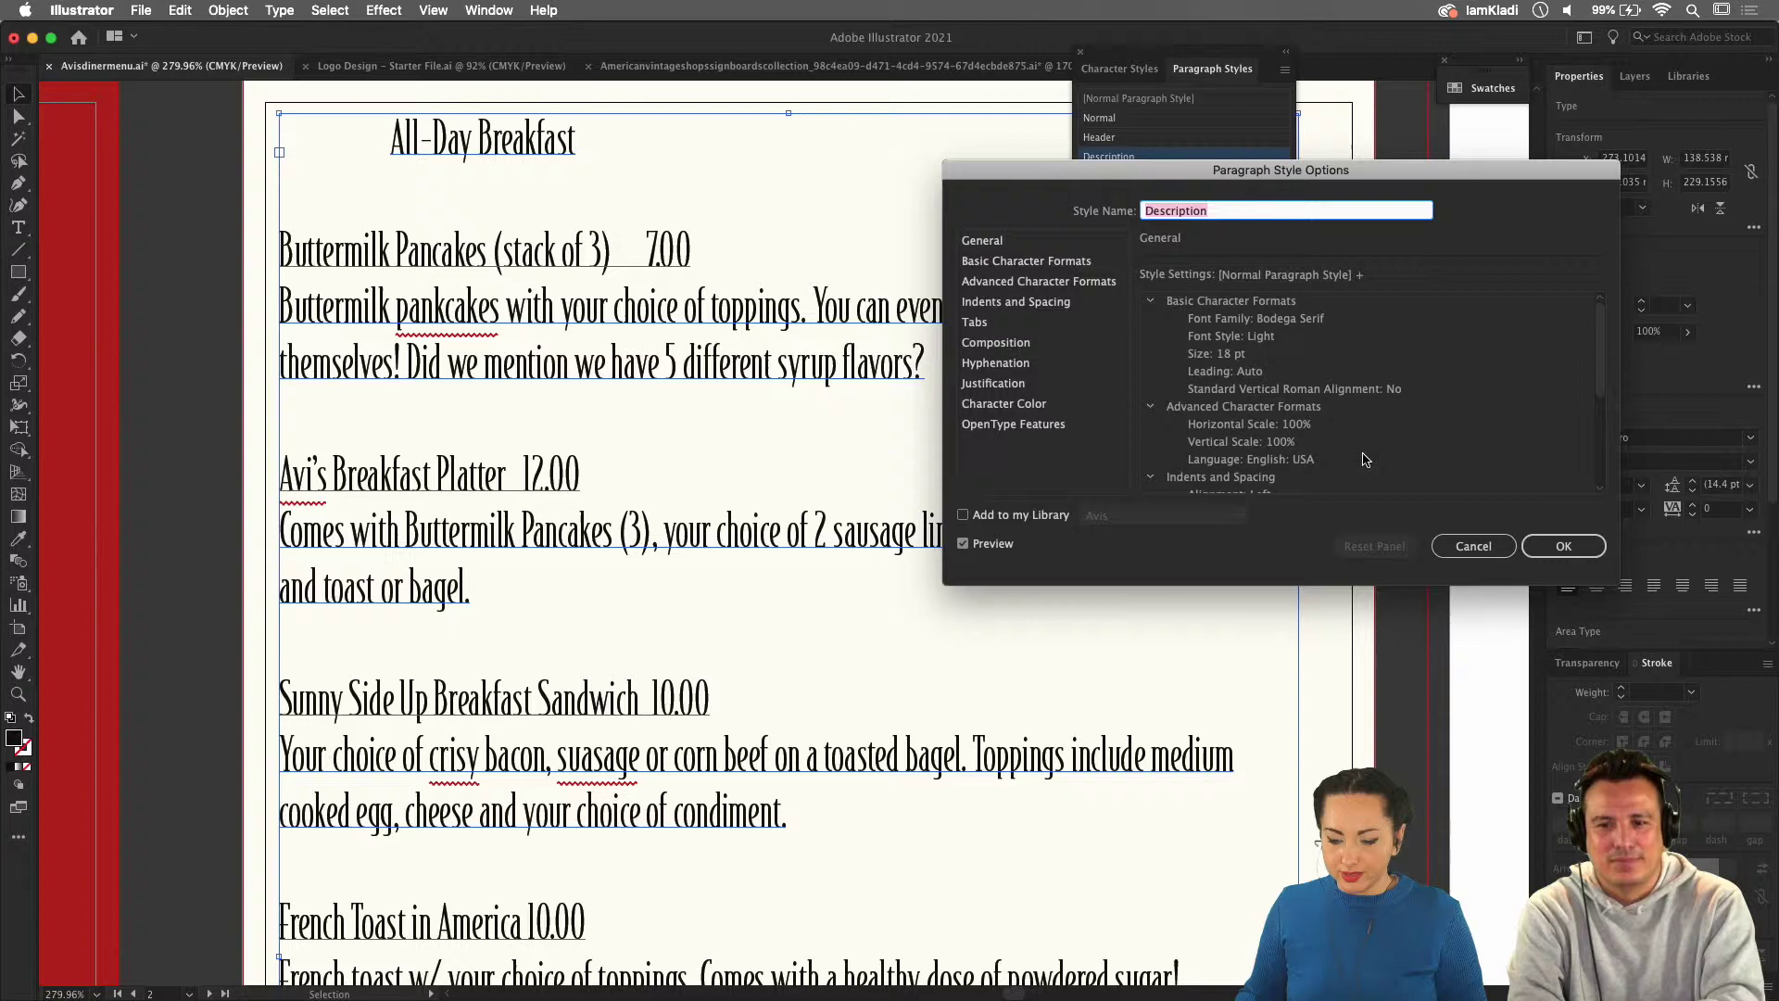
left_click(1473, 546)
left_click(211, 375)
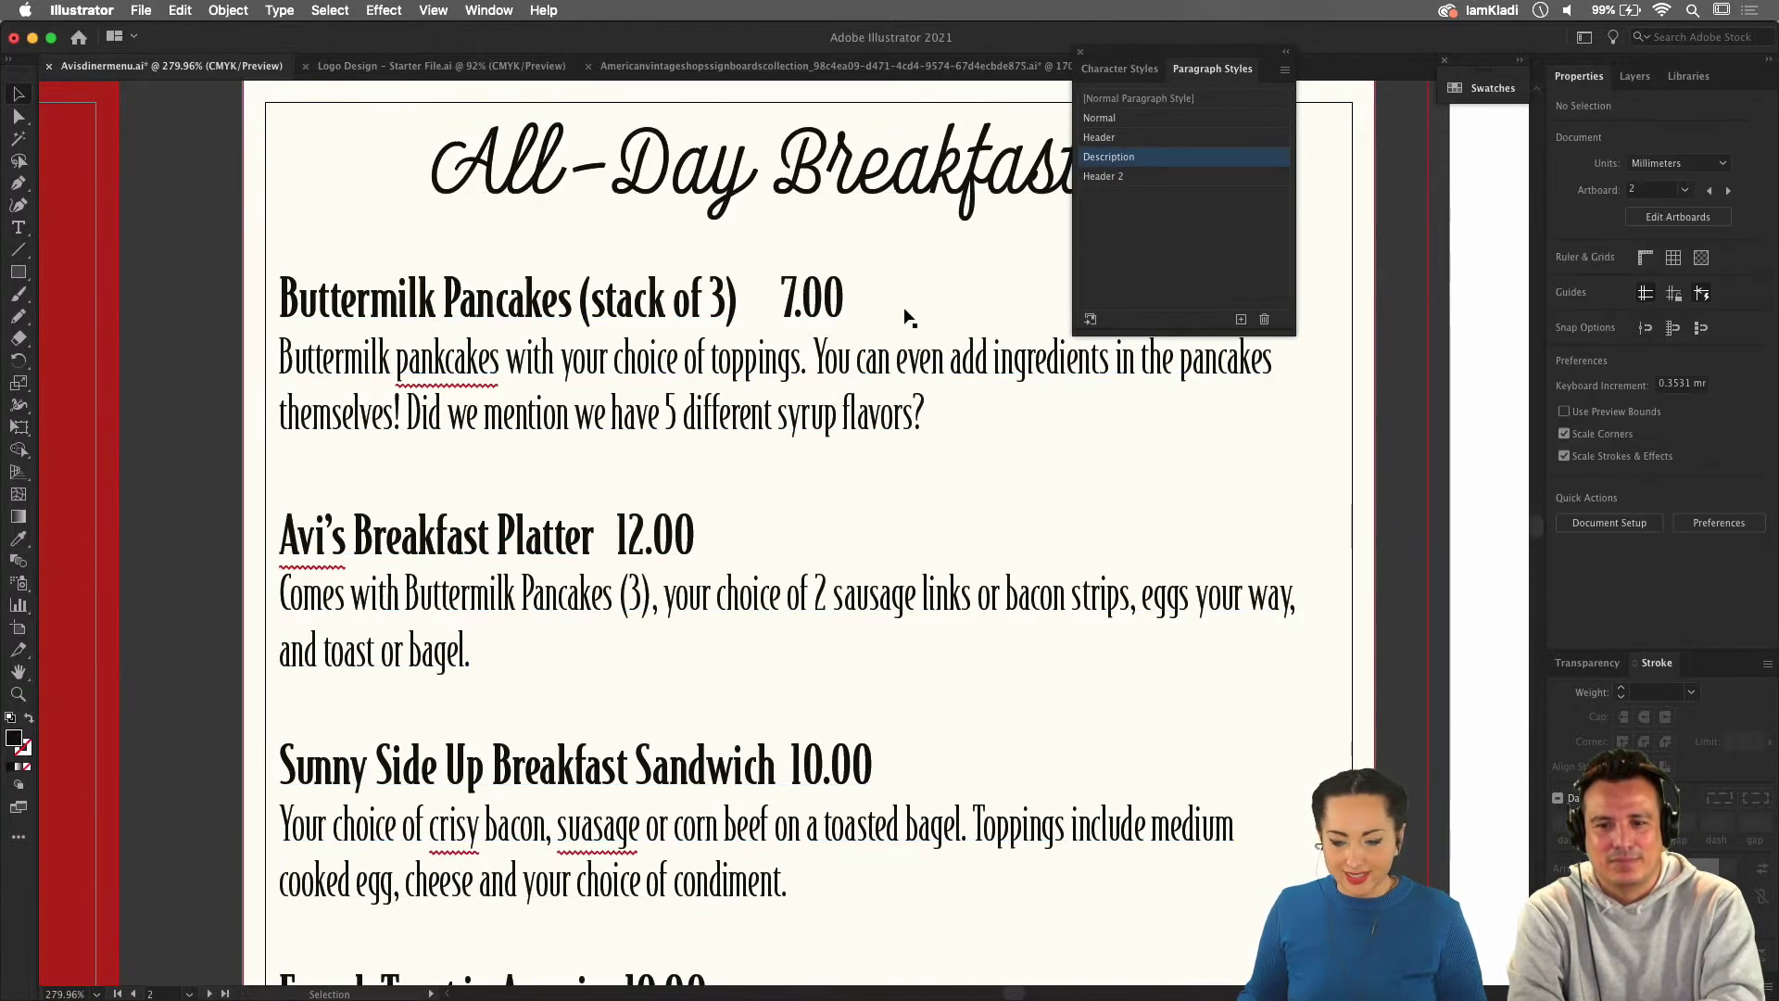
With no text selected, change the Description paragraph style's font family to DIN and preview the result on the menu.
double_click(1152, 156)
left_click(1059, 266)
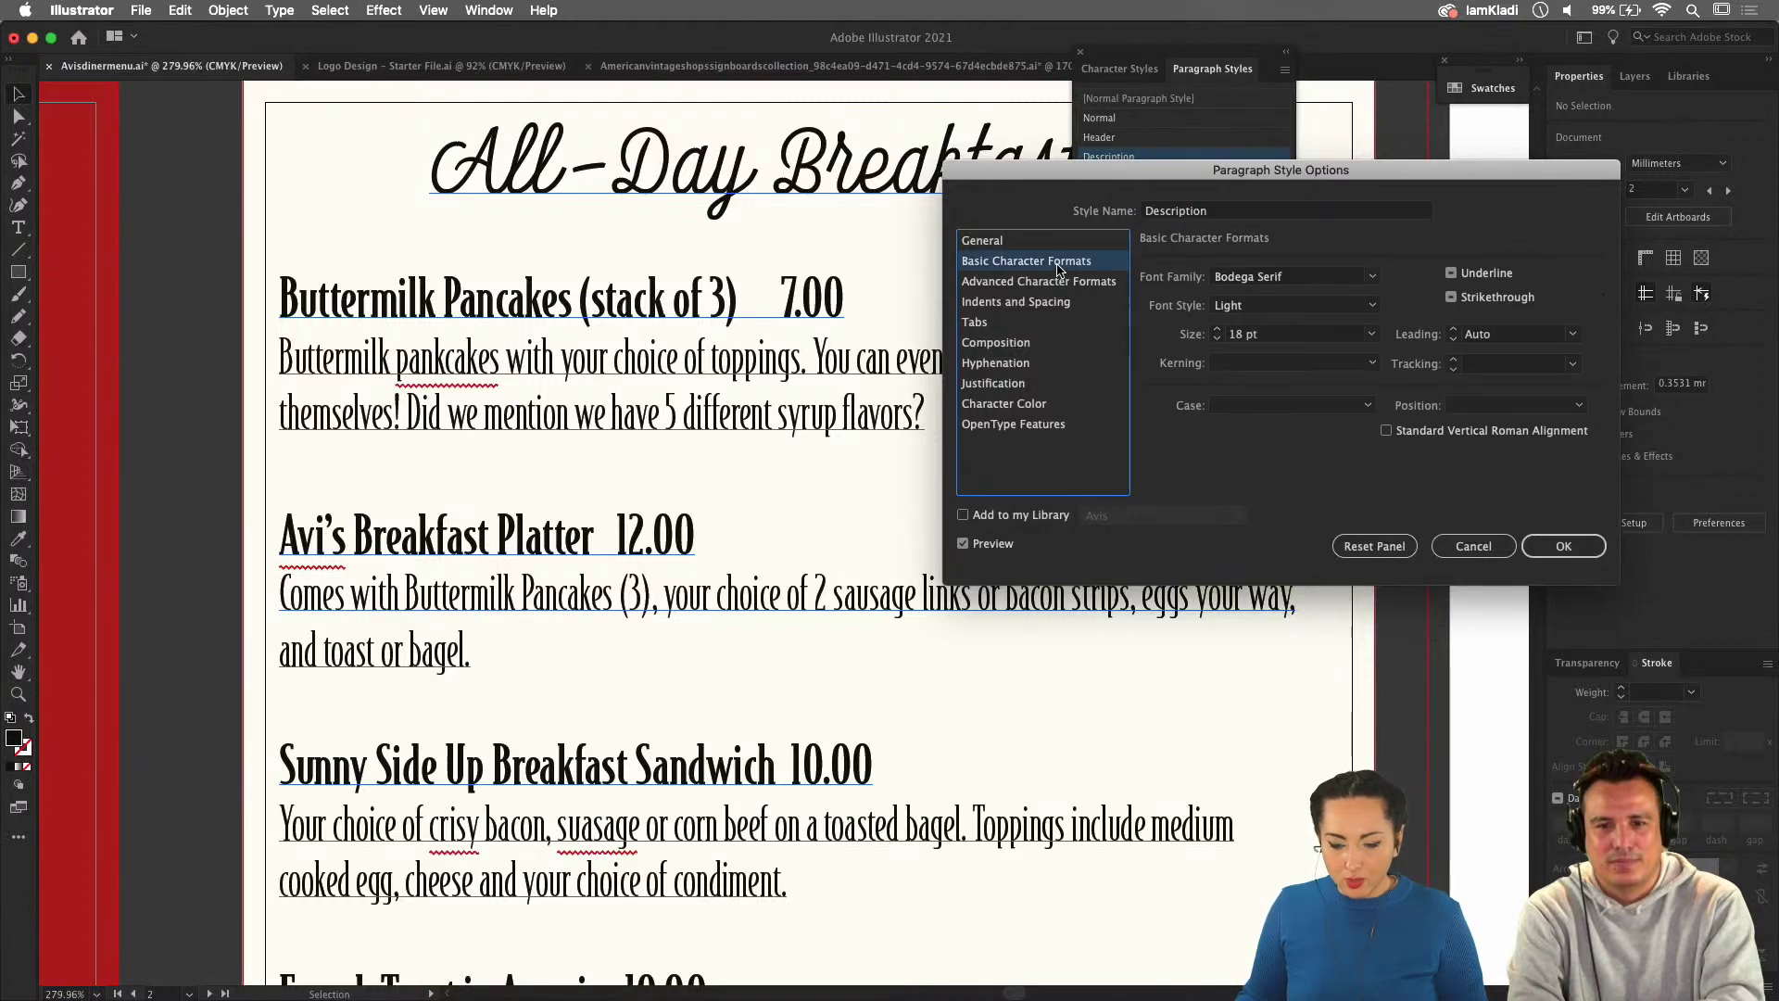
left_click(1296, 278)
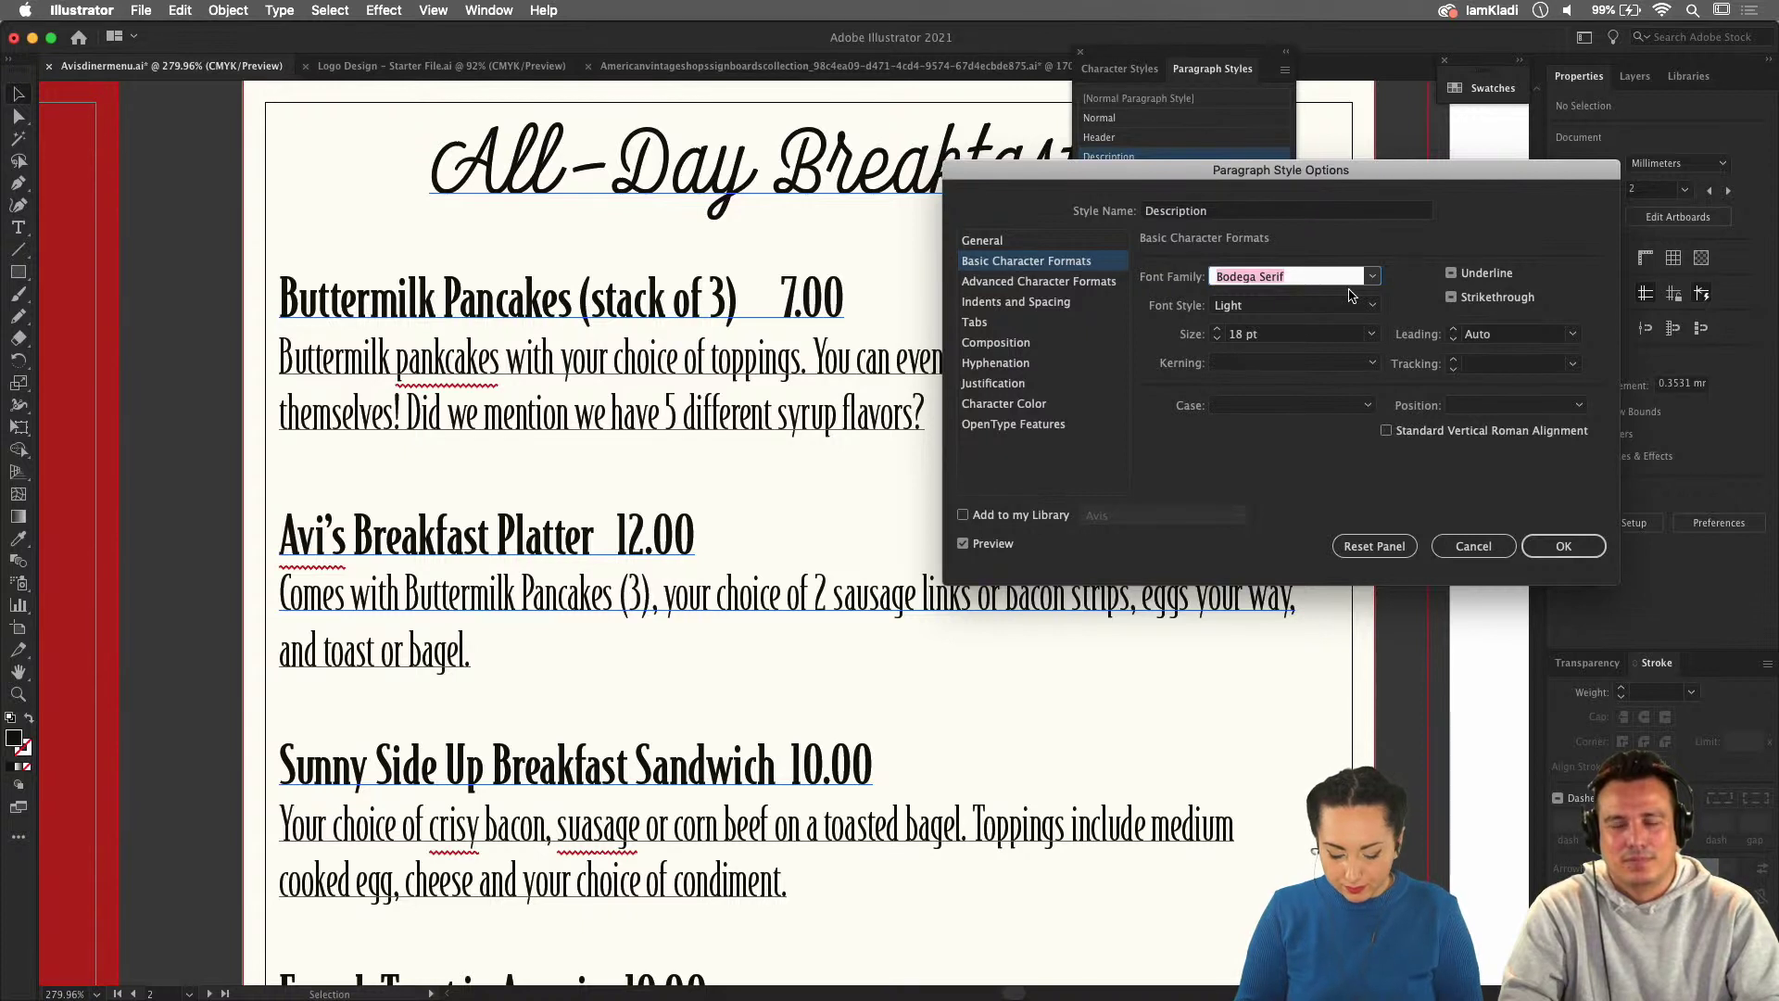
key("BackSpace")
type("DIN")
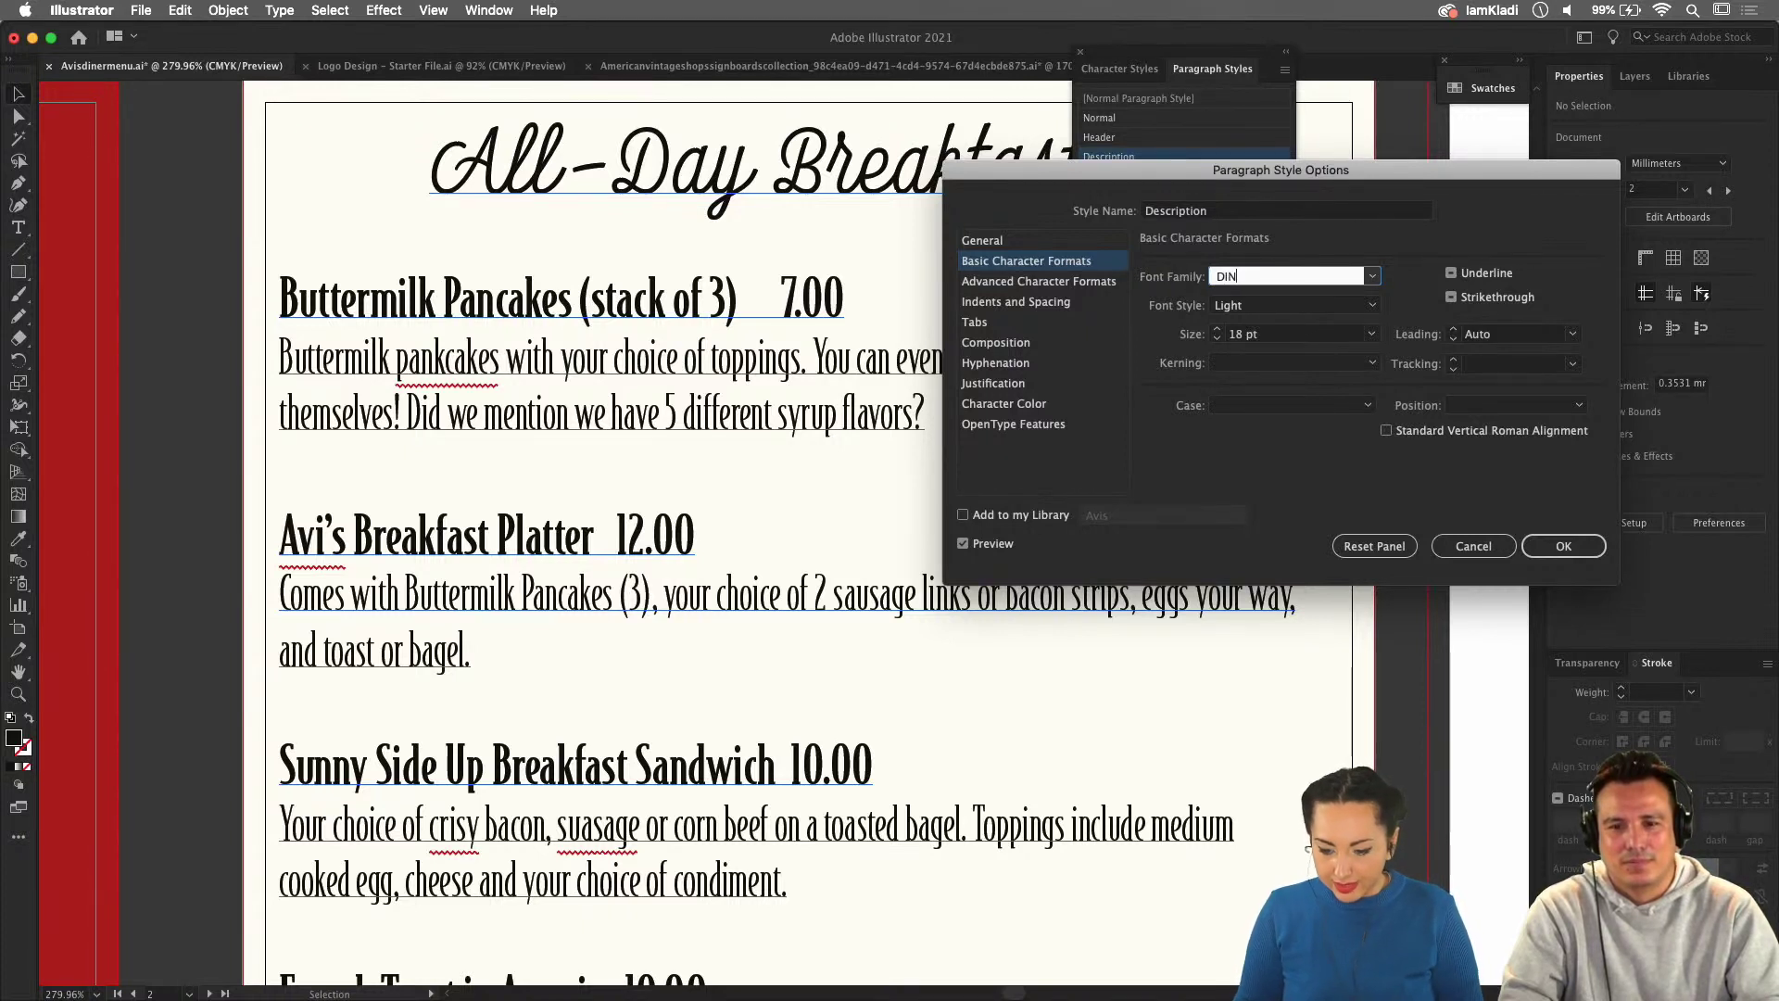
left_click(1012, 545)
left_click(1008, 549)
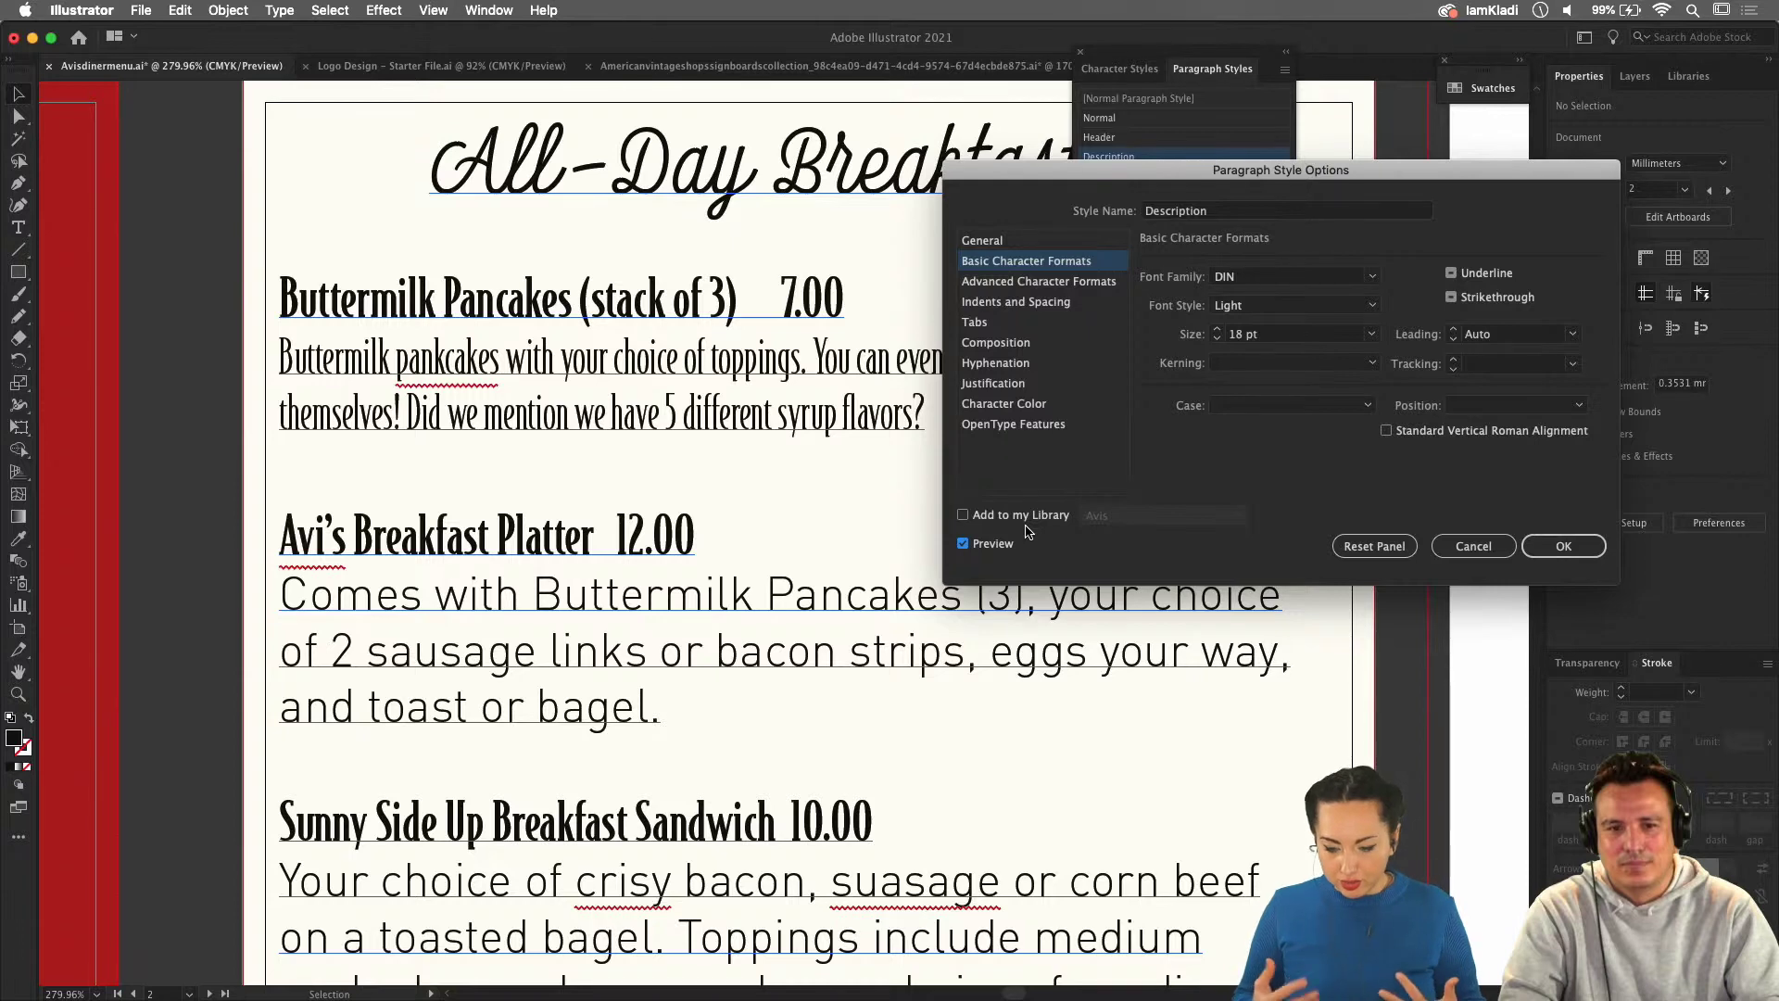
Try smaller sizes down to 14 pt for the Description style, then settle on 16 pt.
left_click(1218, 340)
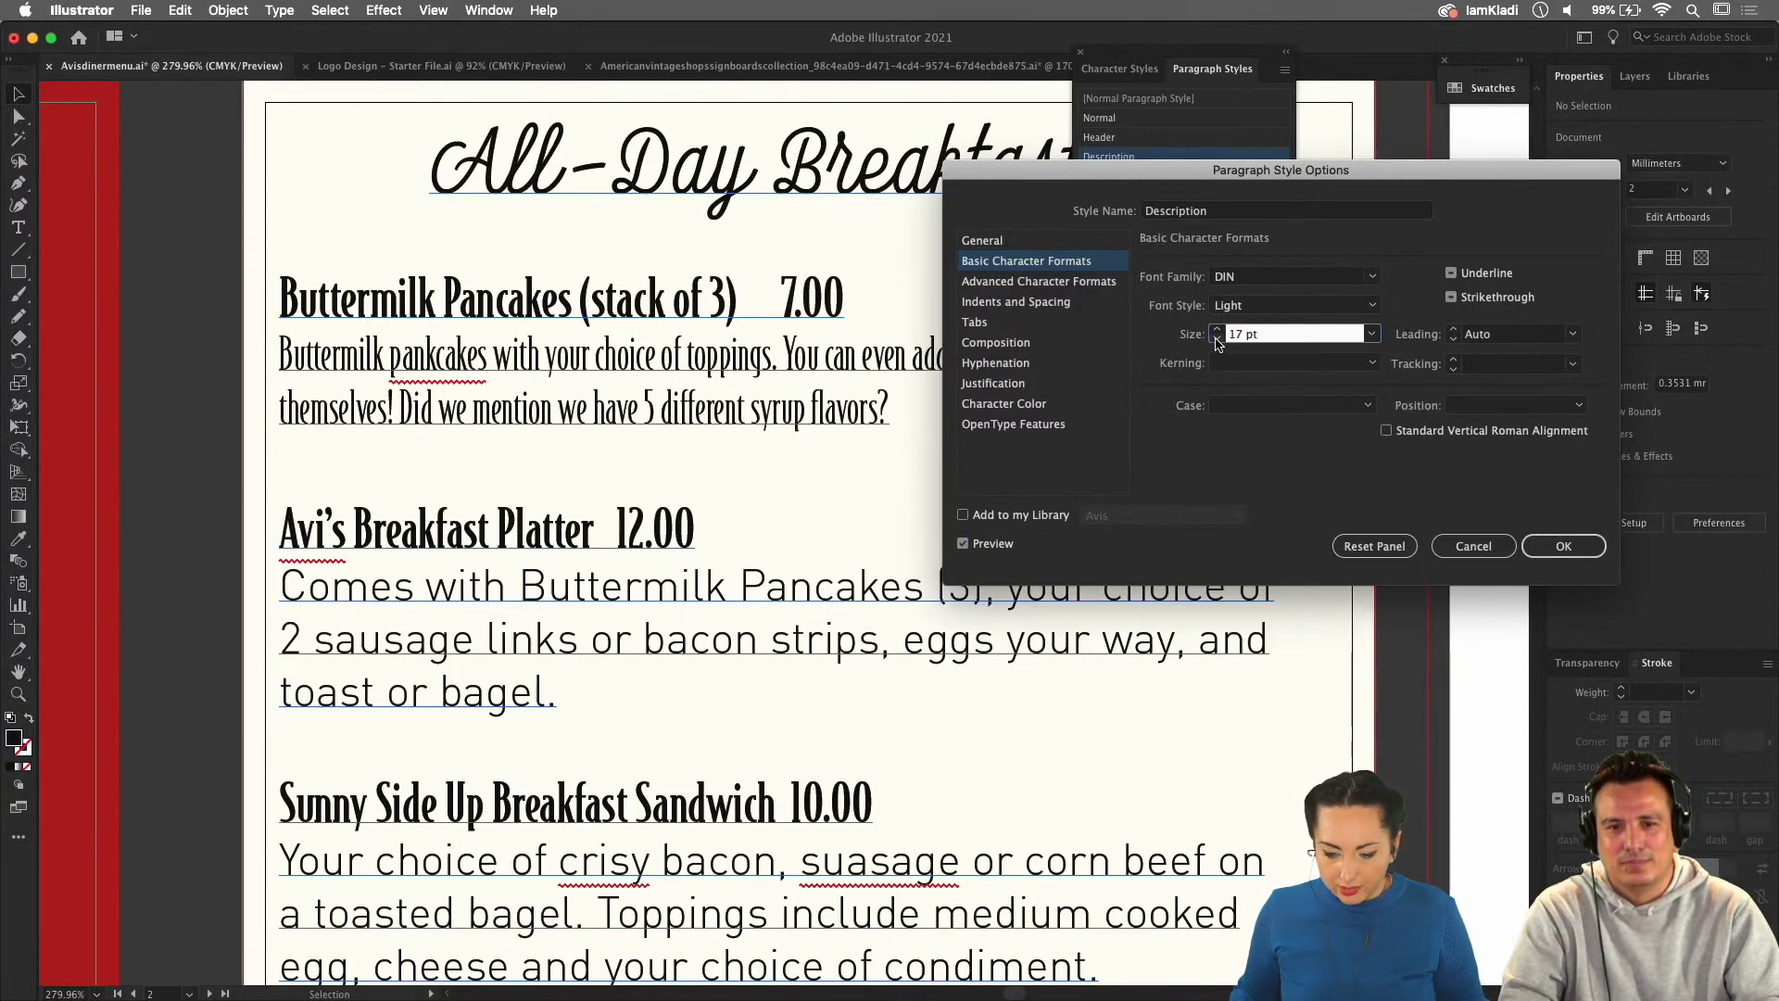
left_click(1217, 340)
left_click(1218, 340)
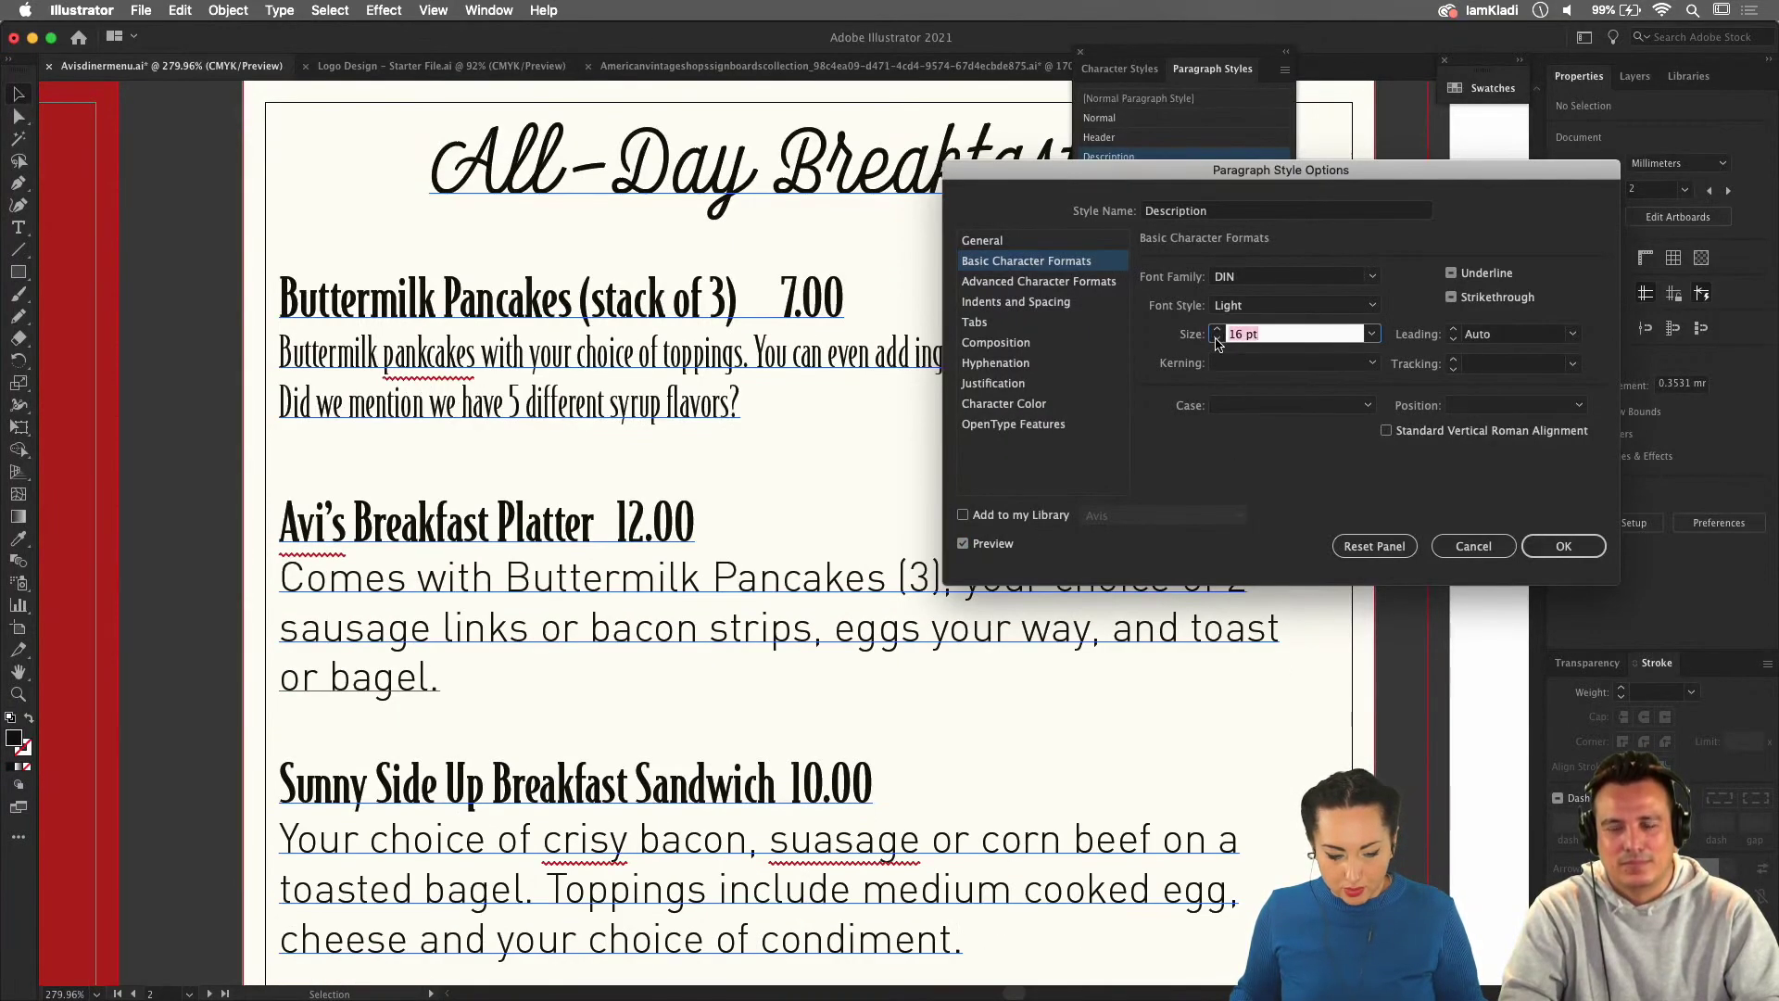
left_click(1218, 340)
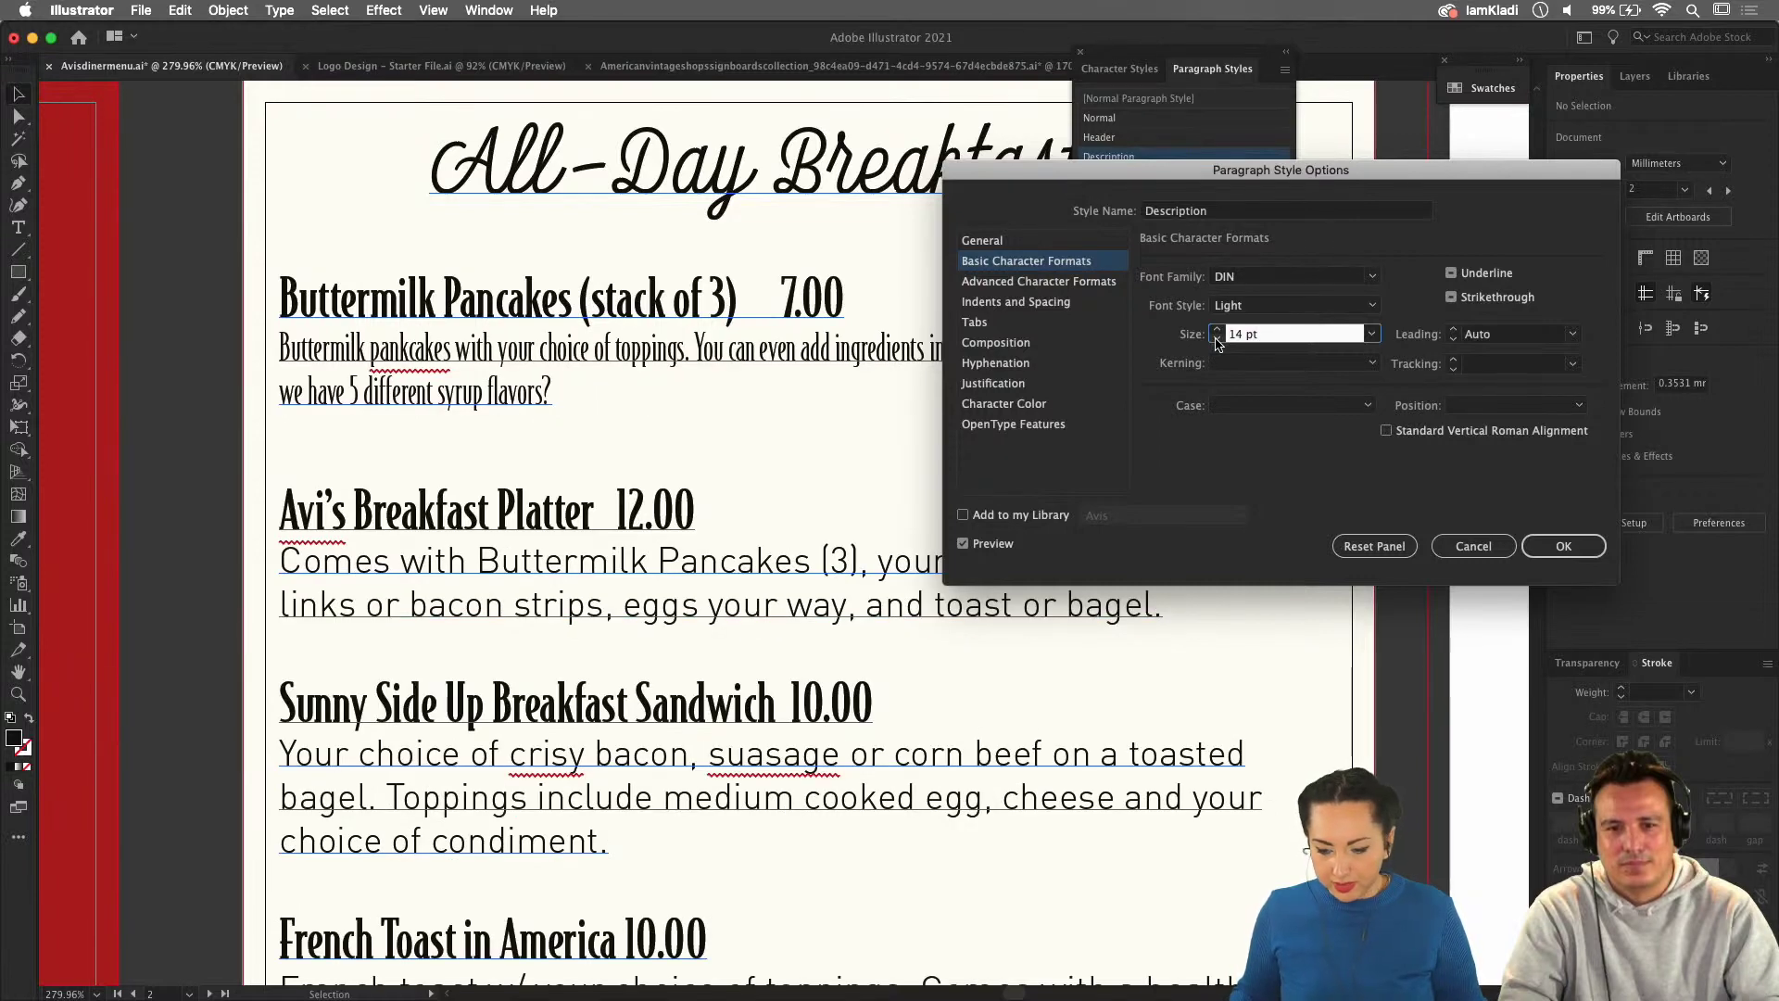
left_click(1216, 329)
left_click(1217, 329)
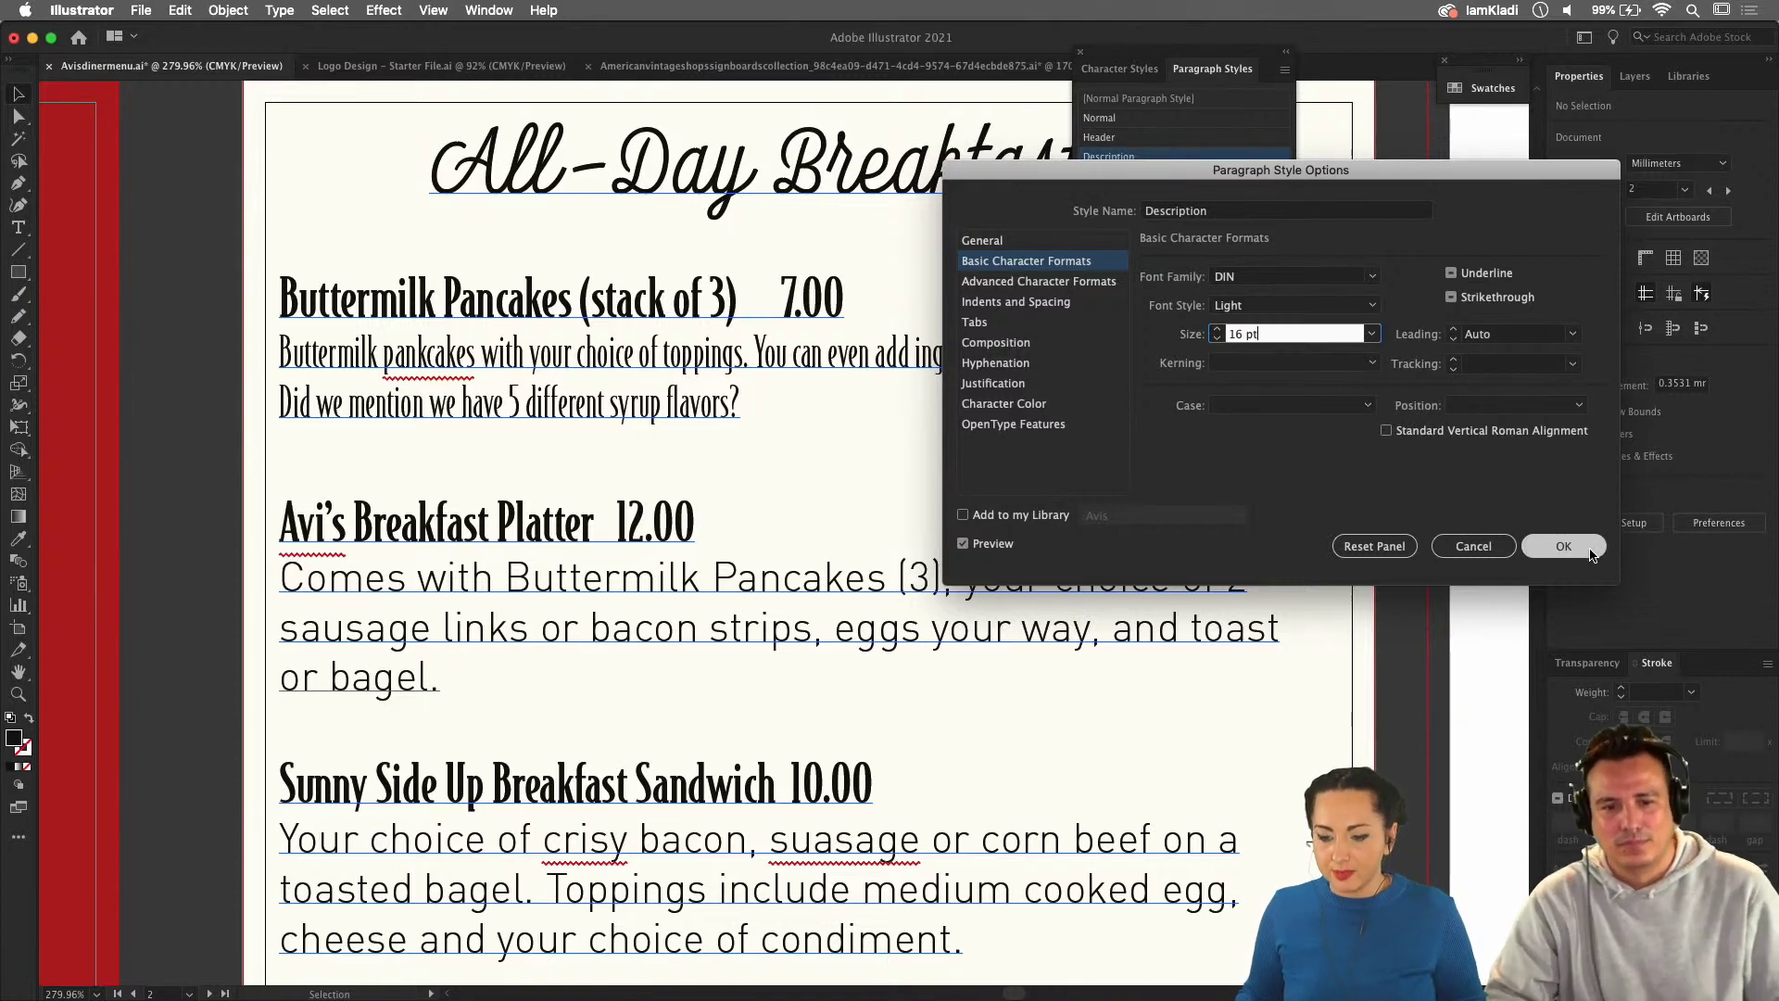
Set the Description style's space before each paragraph to 5 pt and apply the style changes.
left_click(1054, 313)
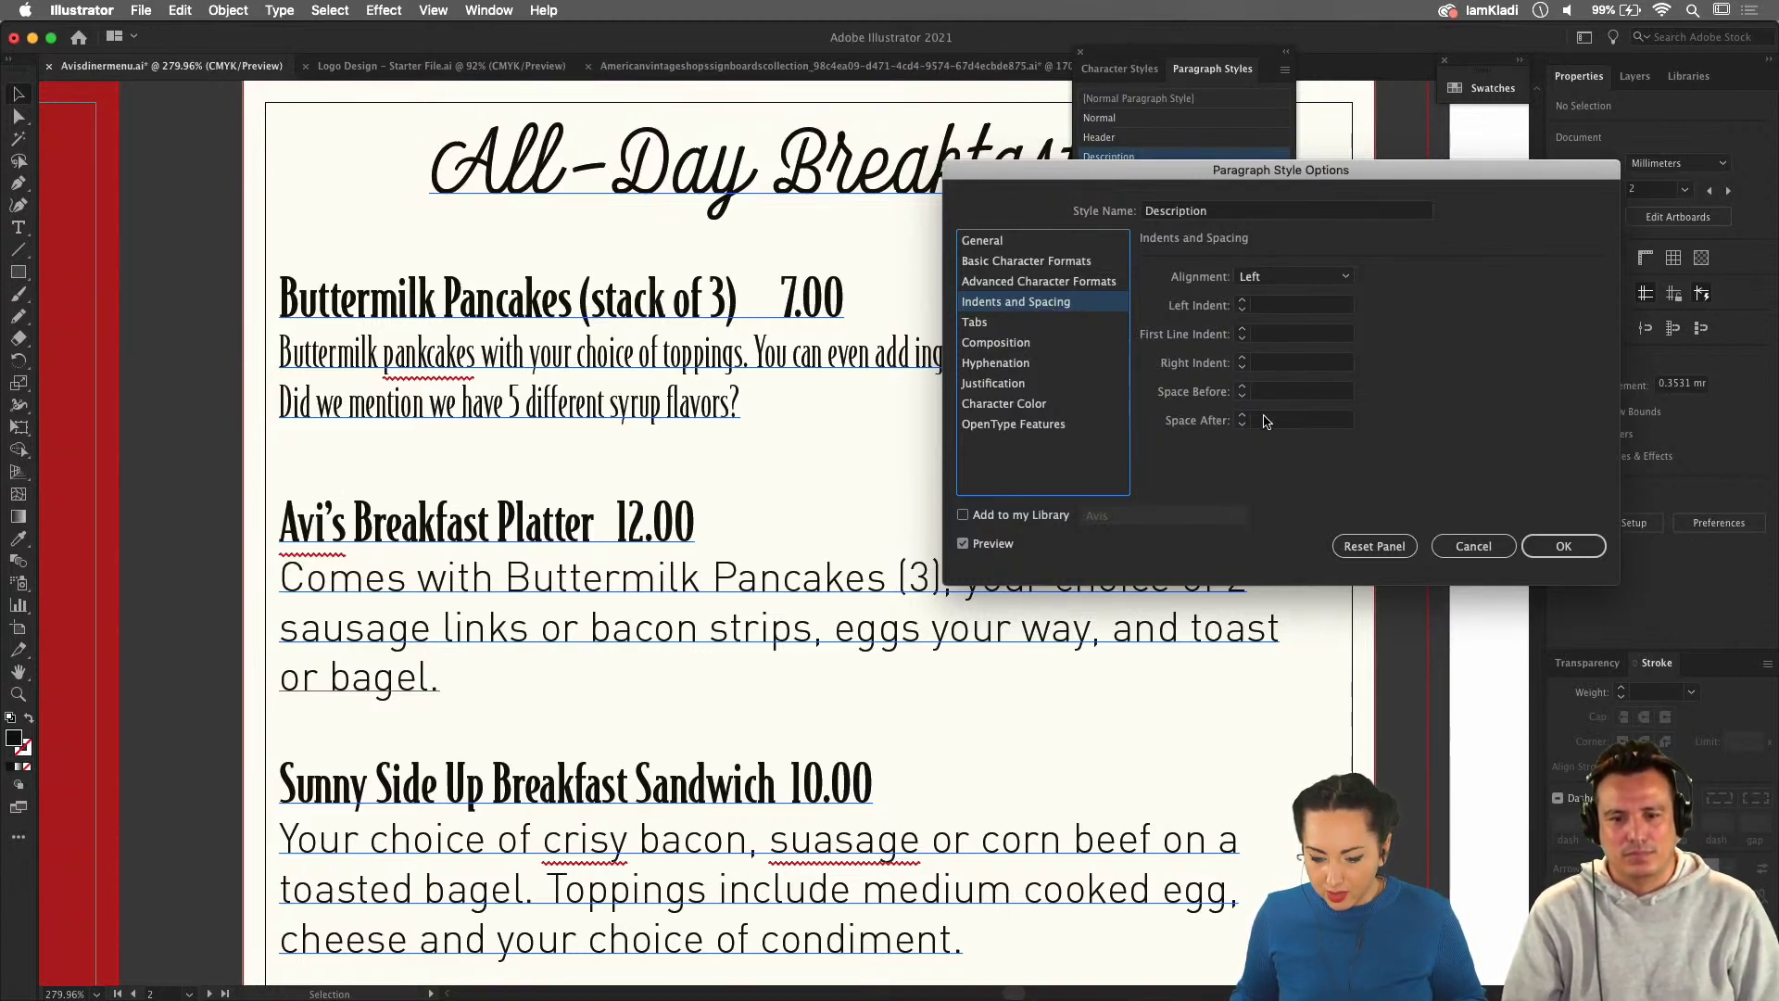
left_click(1242, 387)
left_click(1242, 388)
left_click(1243, 387)
left_click(1242, 388)
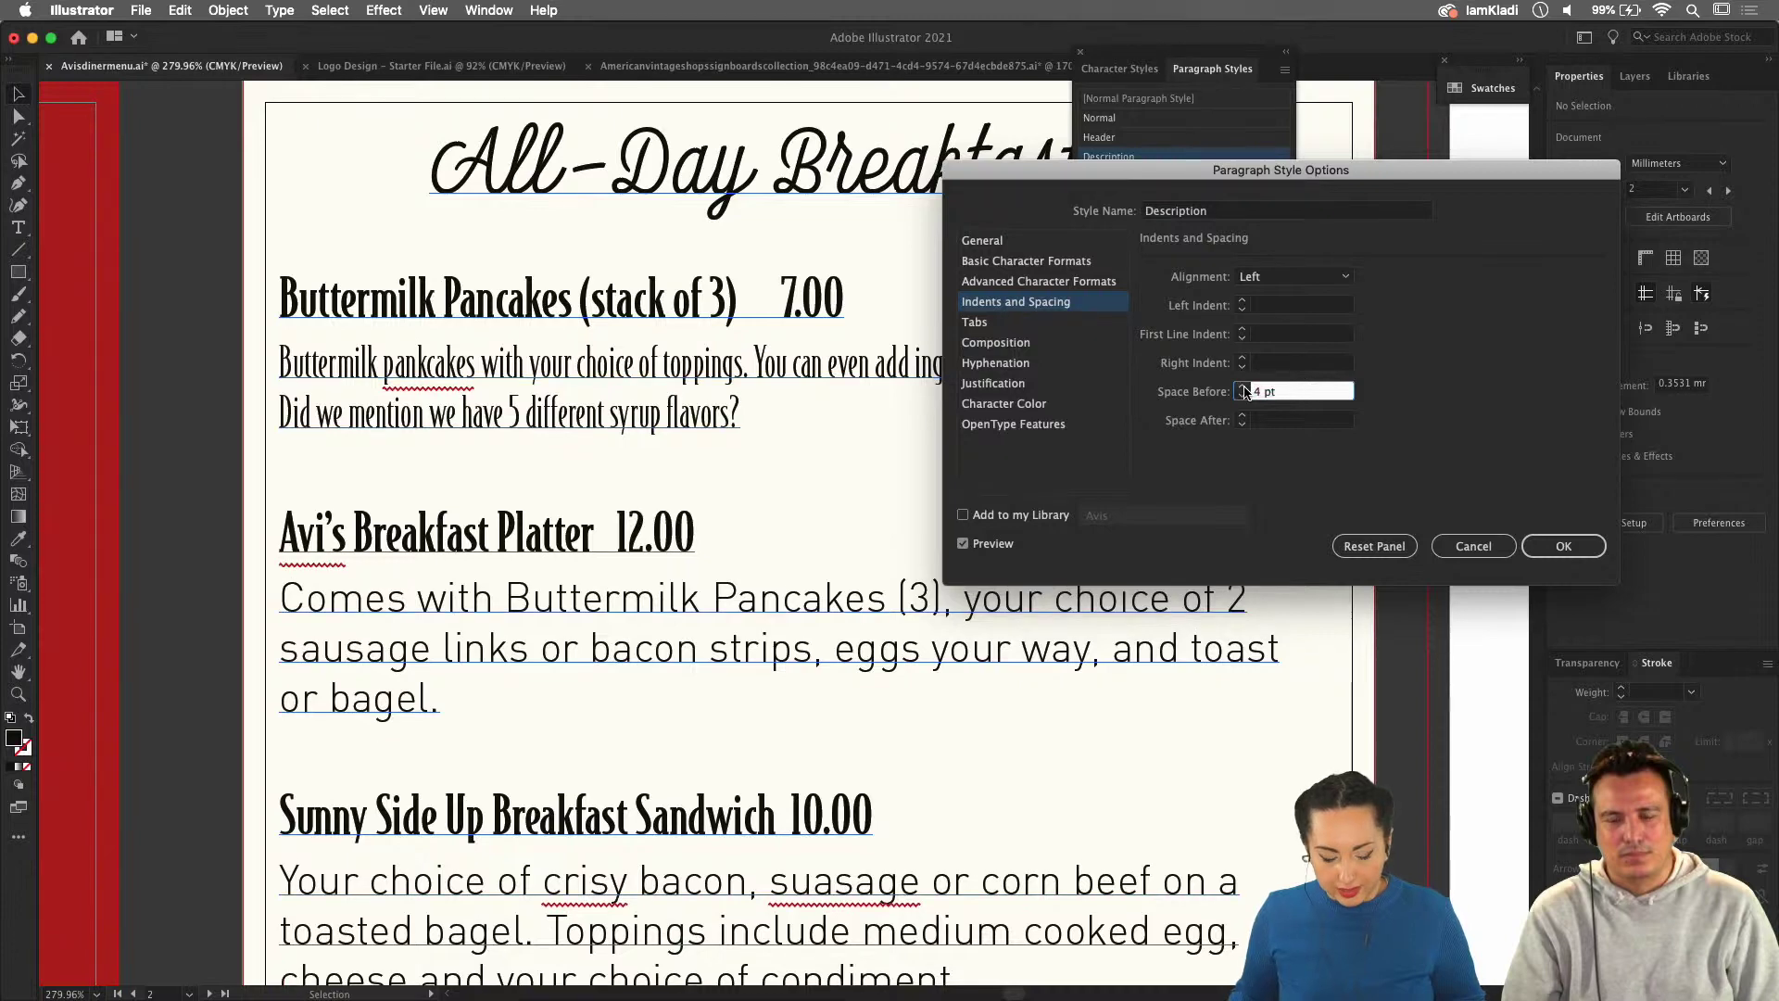
left_click(1243, 387)
left_click(1594, 547)
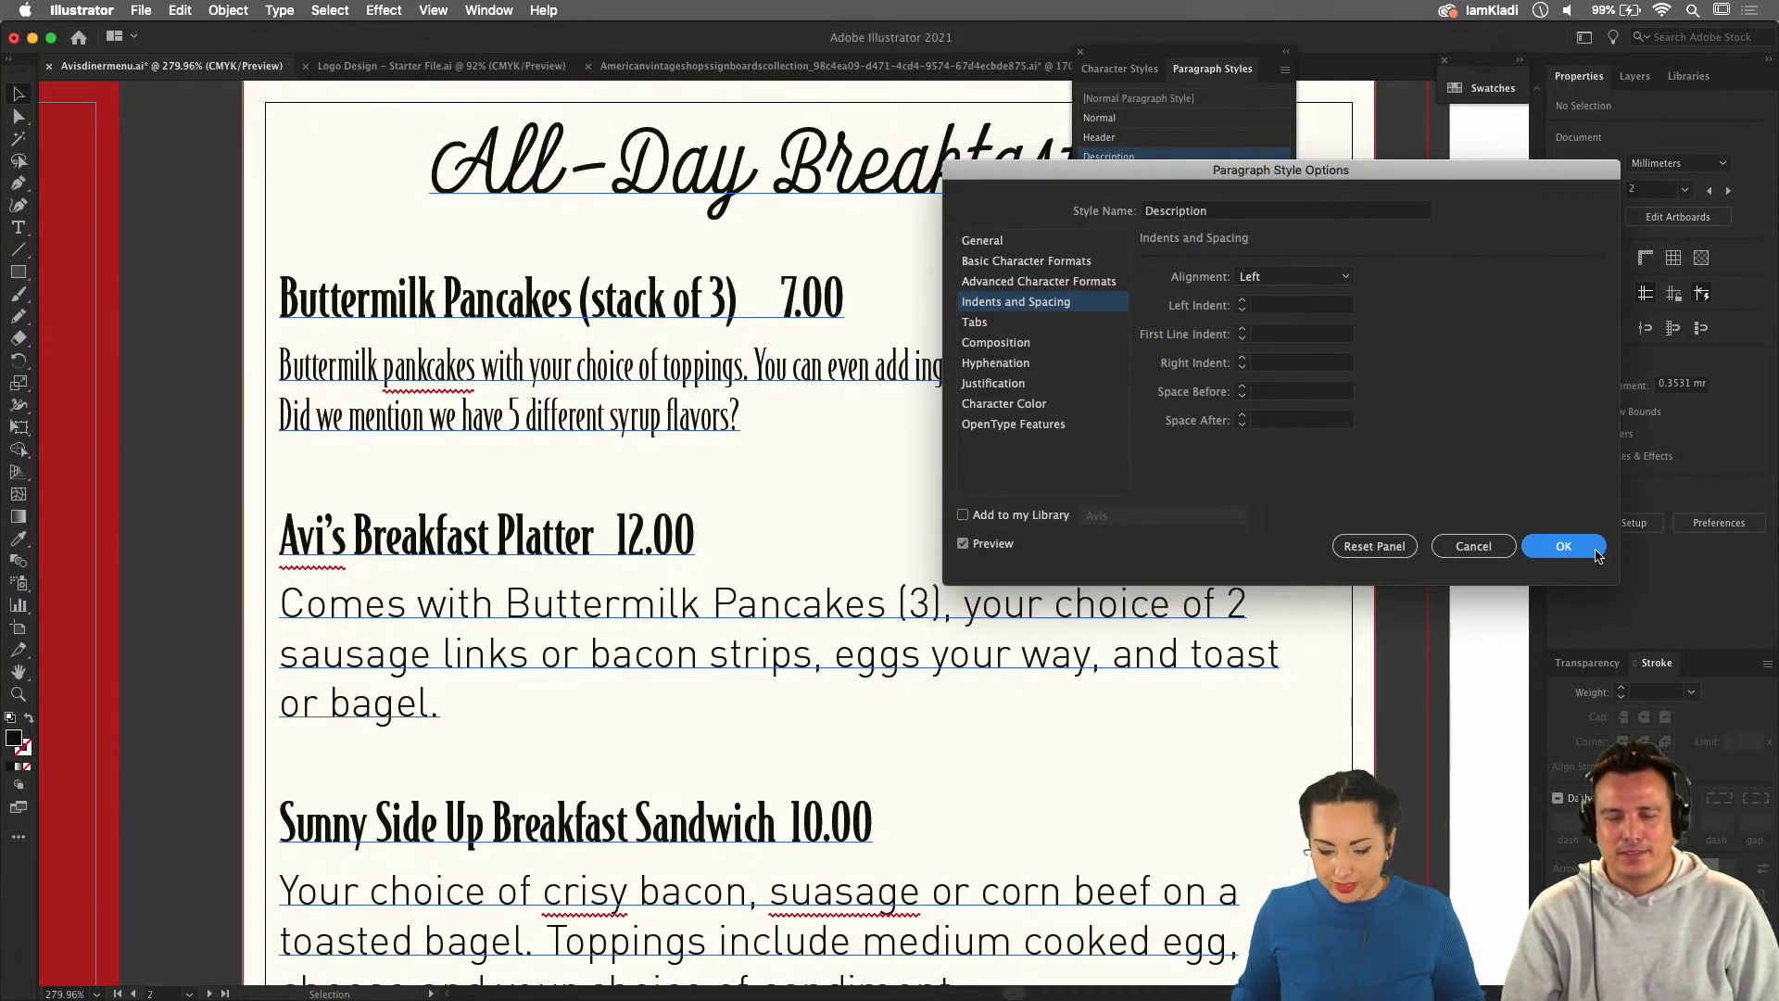
Clear the formatting overrides on the Buttermilk Pancakes description so it follows the Description paragraph style.
double_click(653, 430)
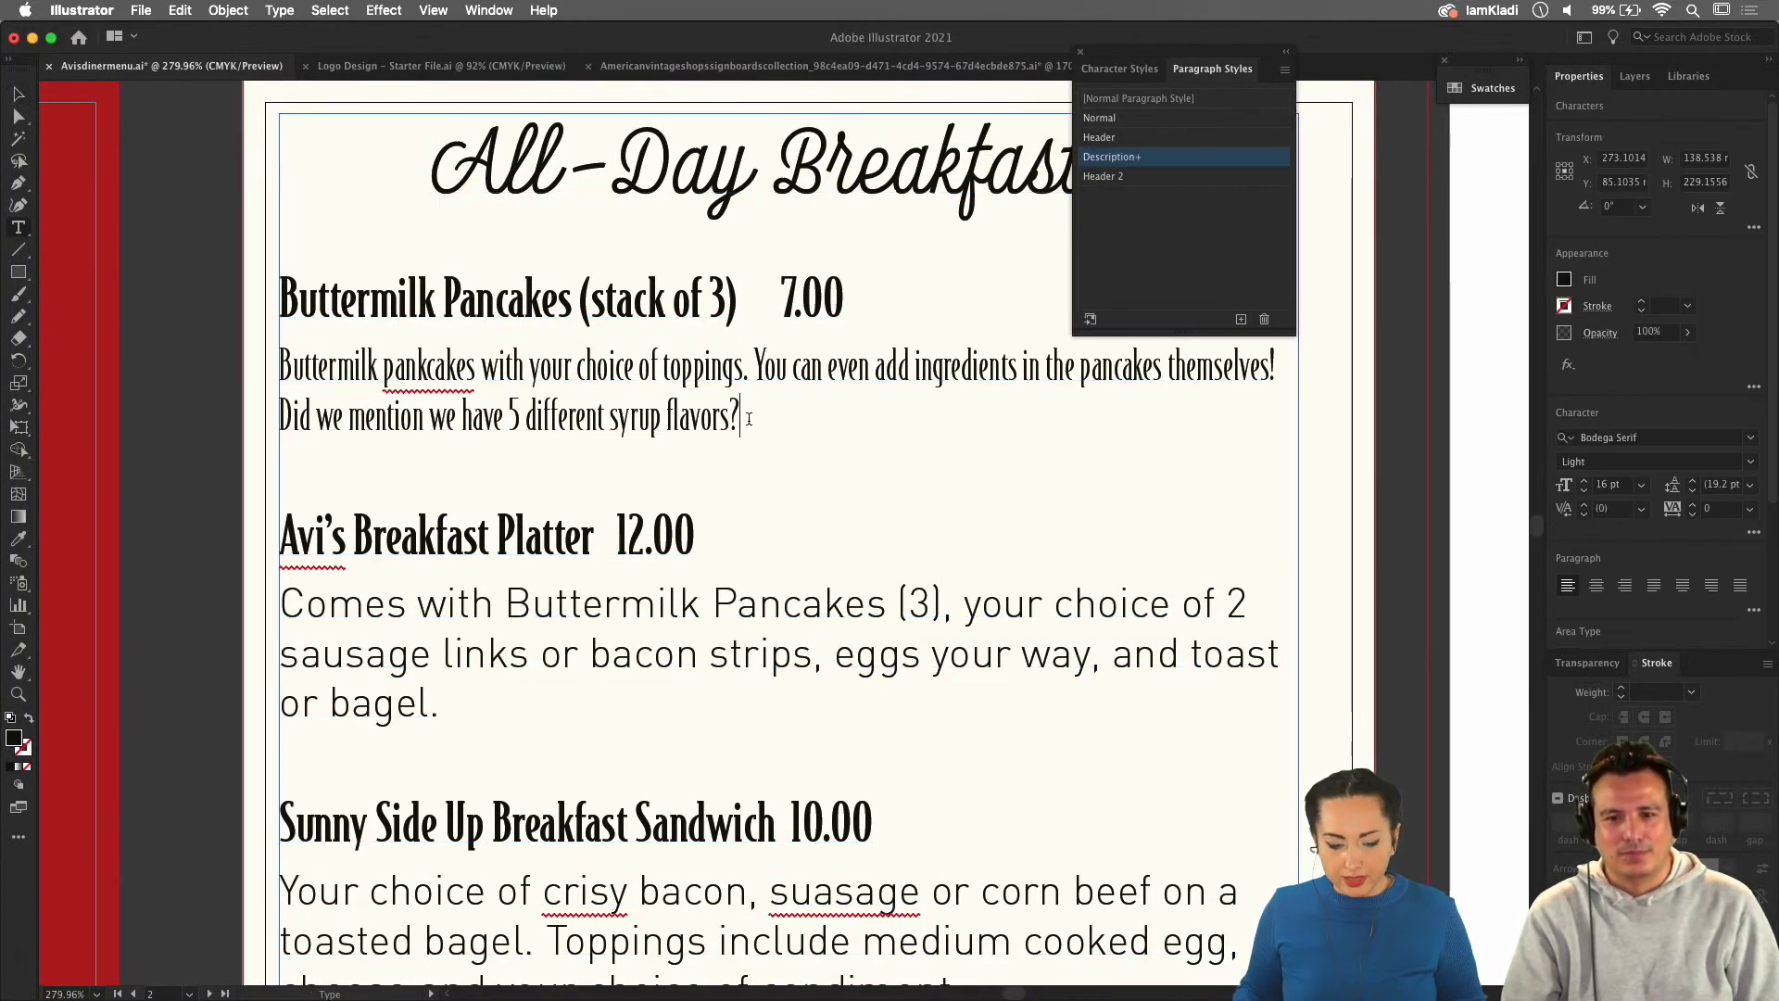
left_click_drag(749, 419, 278, 366)
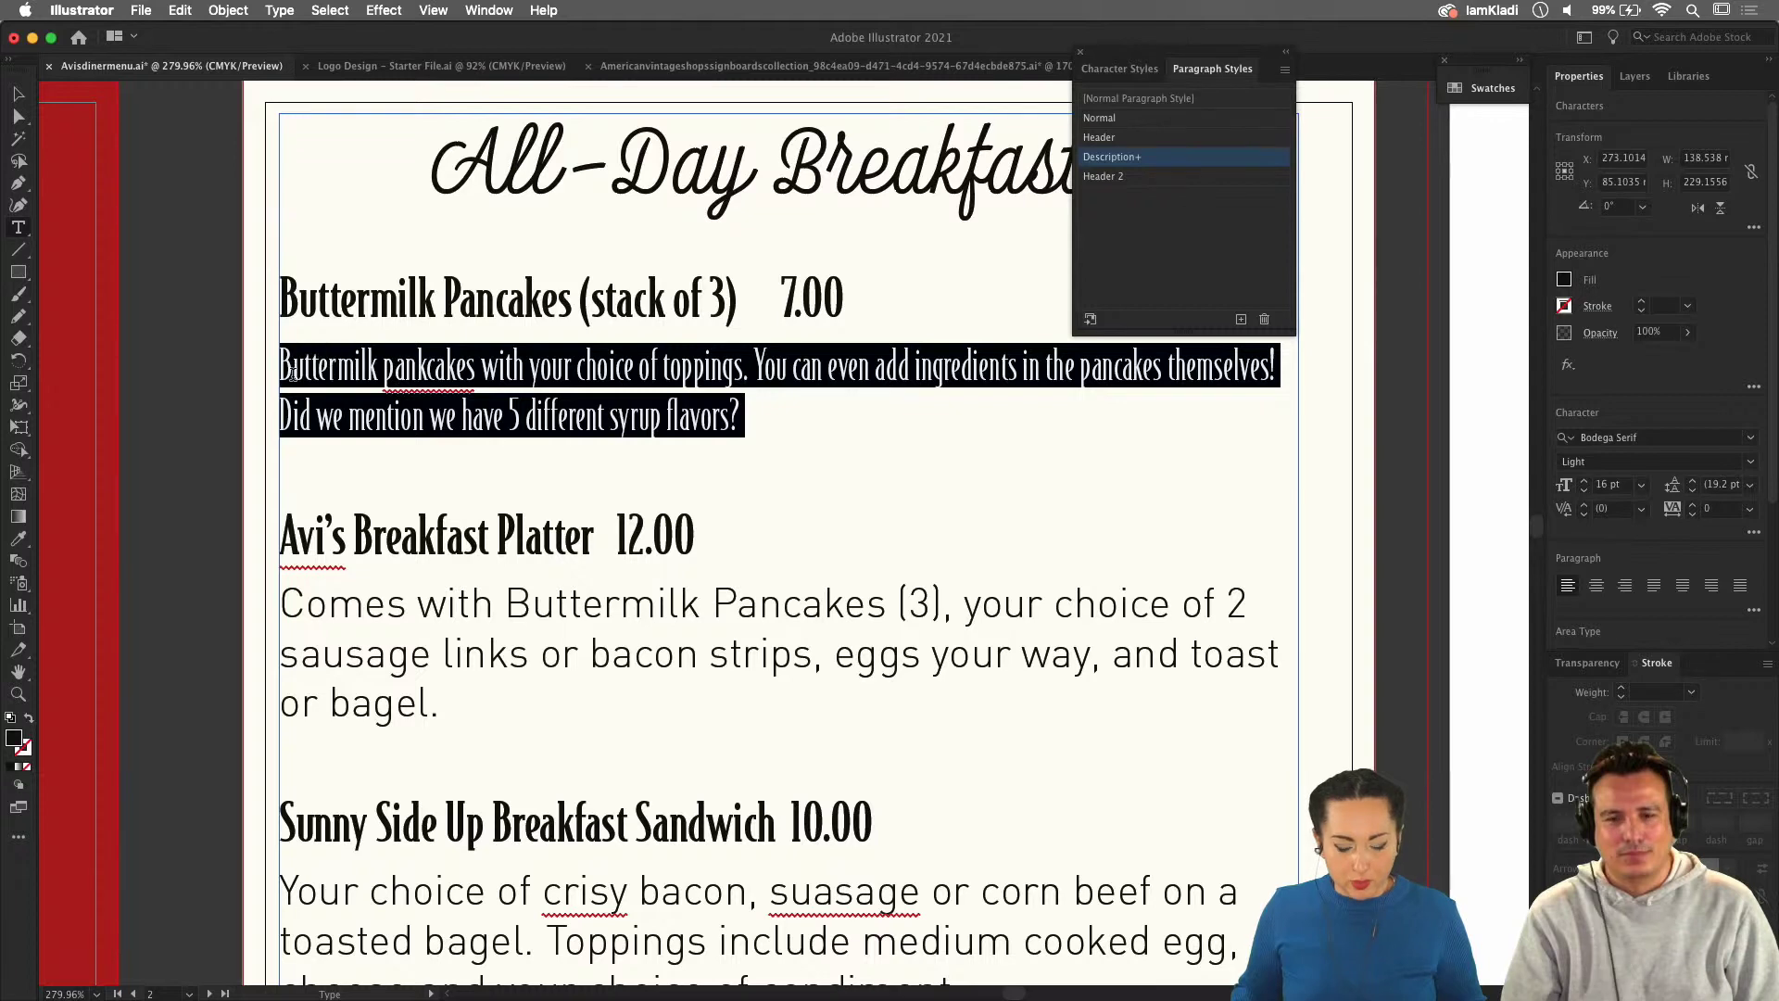
left_click(1216, 157, "alt")
left_click(1140, 405)
scroll(1135, 407, "down", 5)
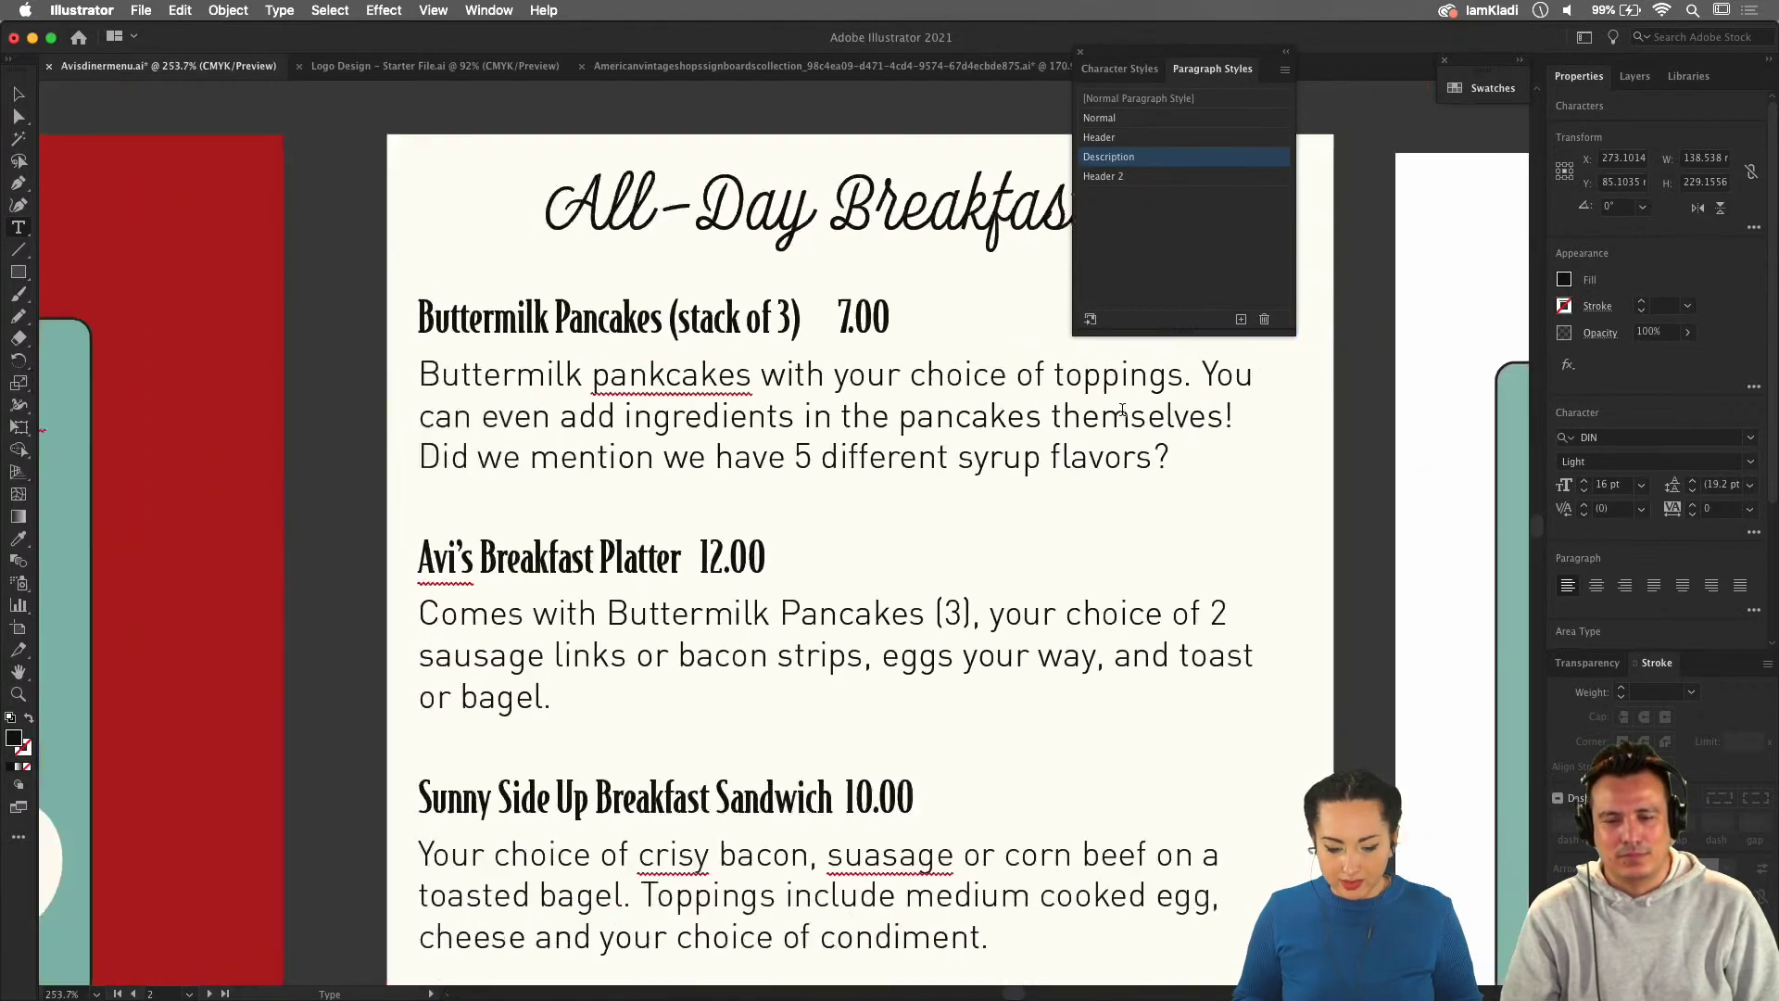
scroll(1122, 408, "right", 2)
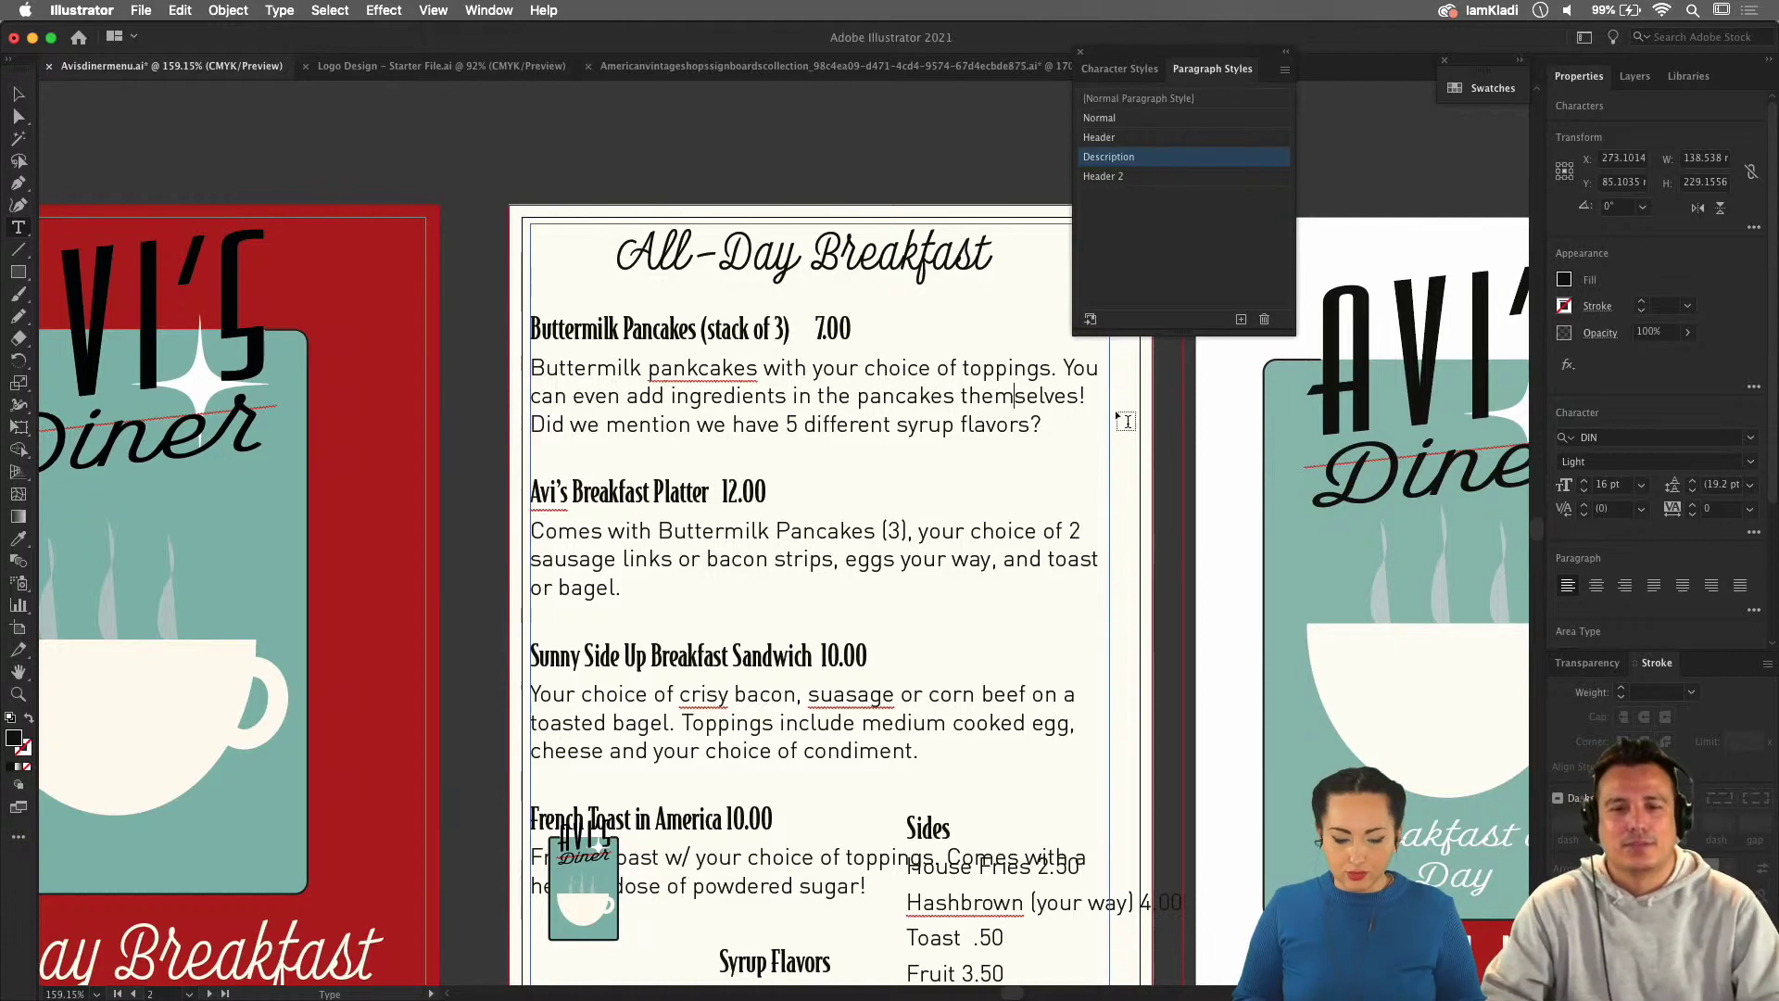
Widen the menu's main text frame to about 142.9 mm, extending its right edge toward the page border, and deselect it.
left_click(19, 93)
scroll(558, 368, "down", 4)
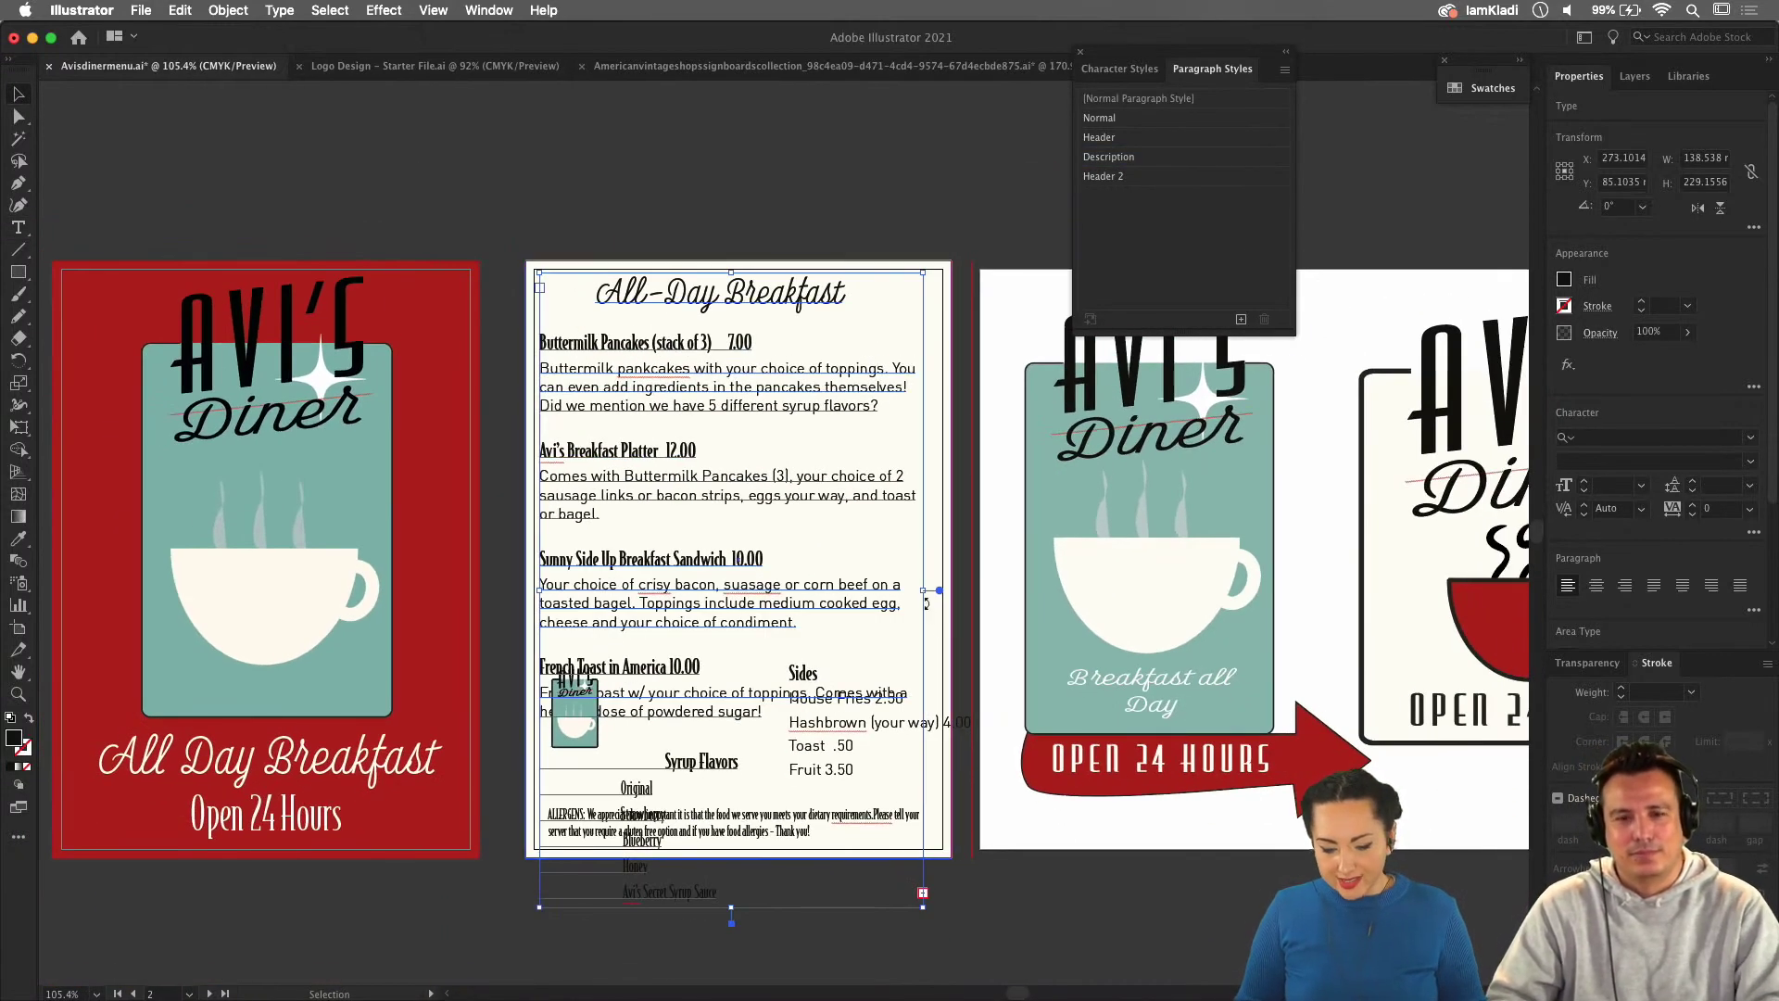
left_click_drag(923, 590, 947, 597)
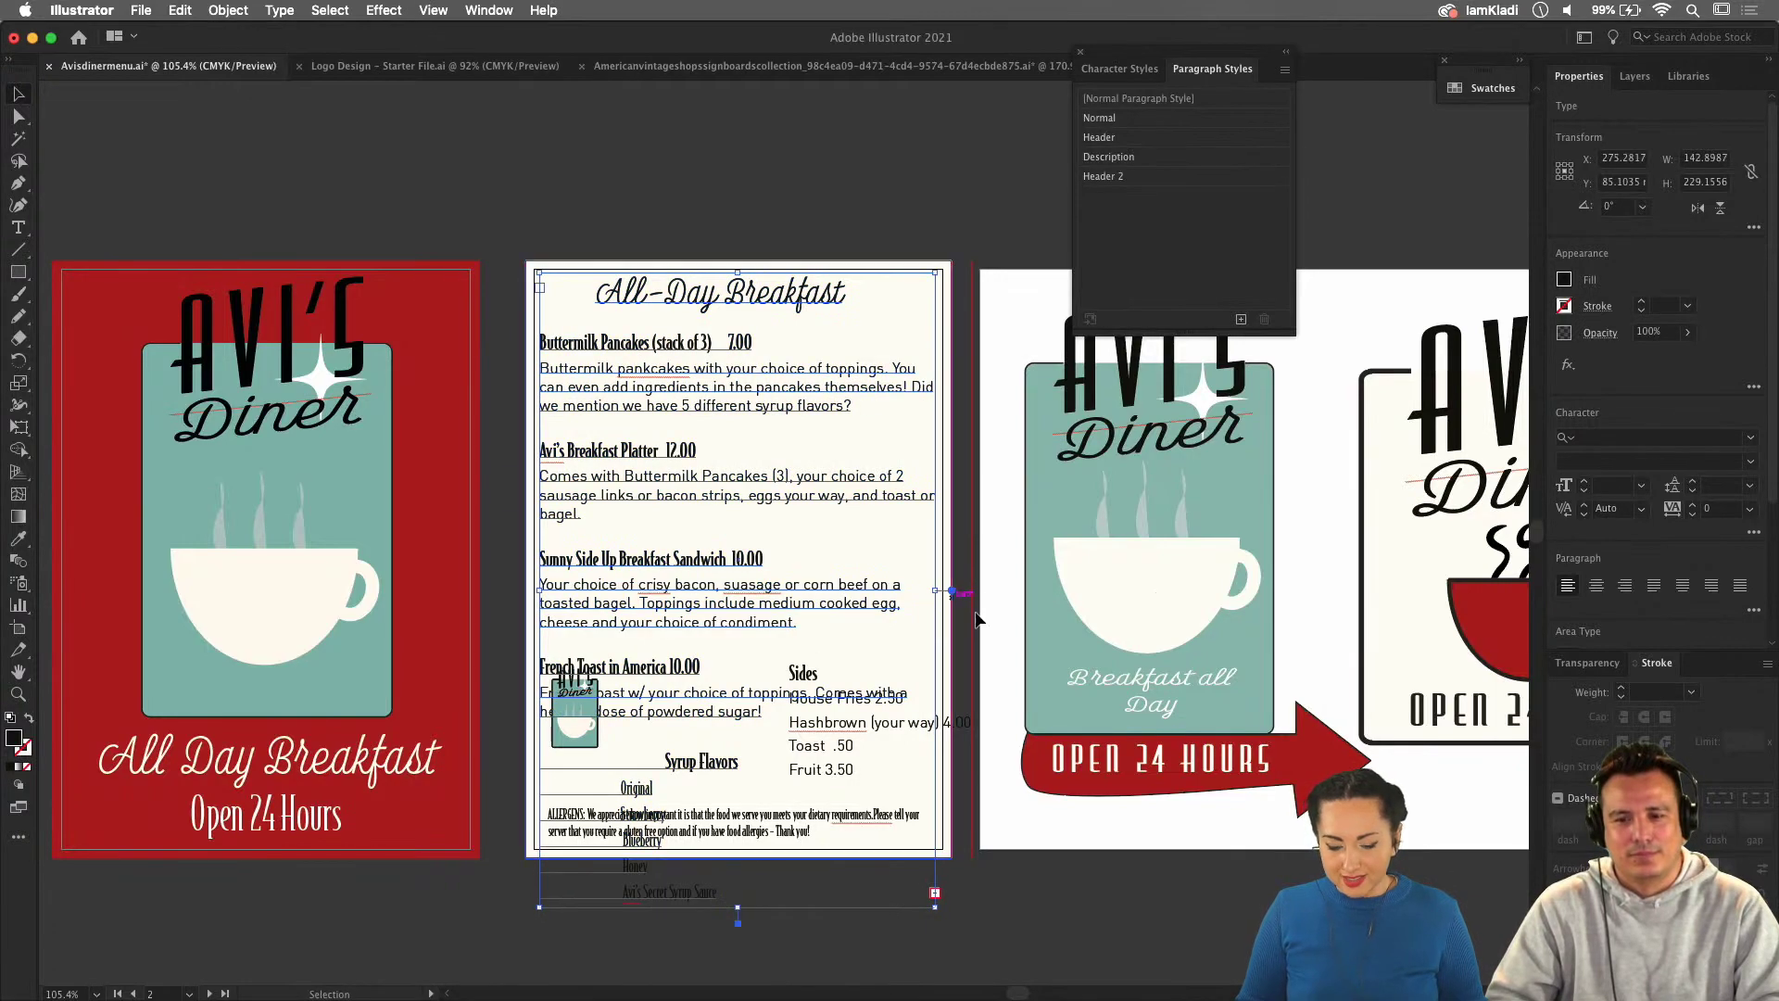
left_click(980, 622)
Examine the restyled descriptions on the All-Day Breakfast menu and the neighbouring diner logo artboard.
scroll(790, 501, "up", 5)
scroll(786, 497, "up", 3)
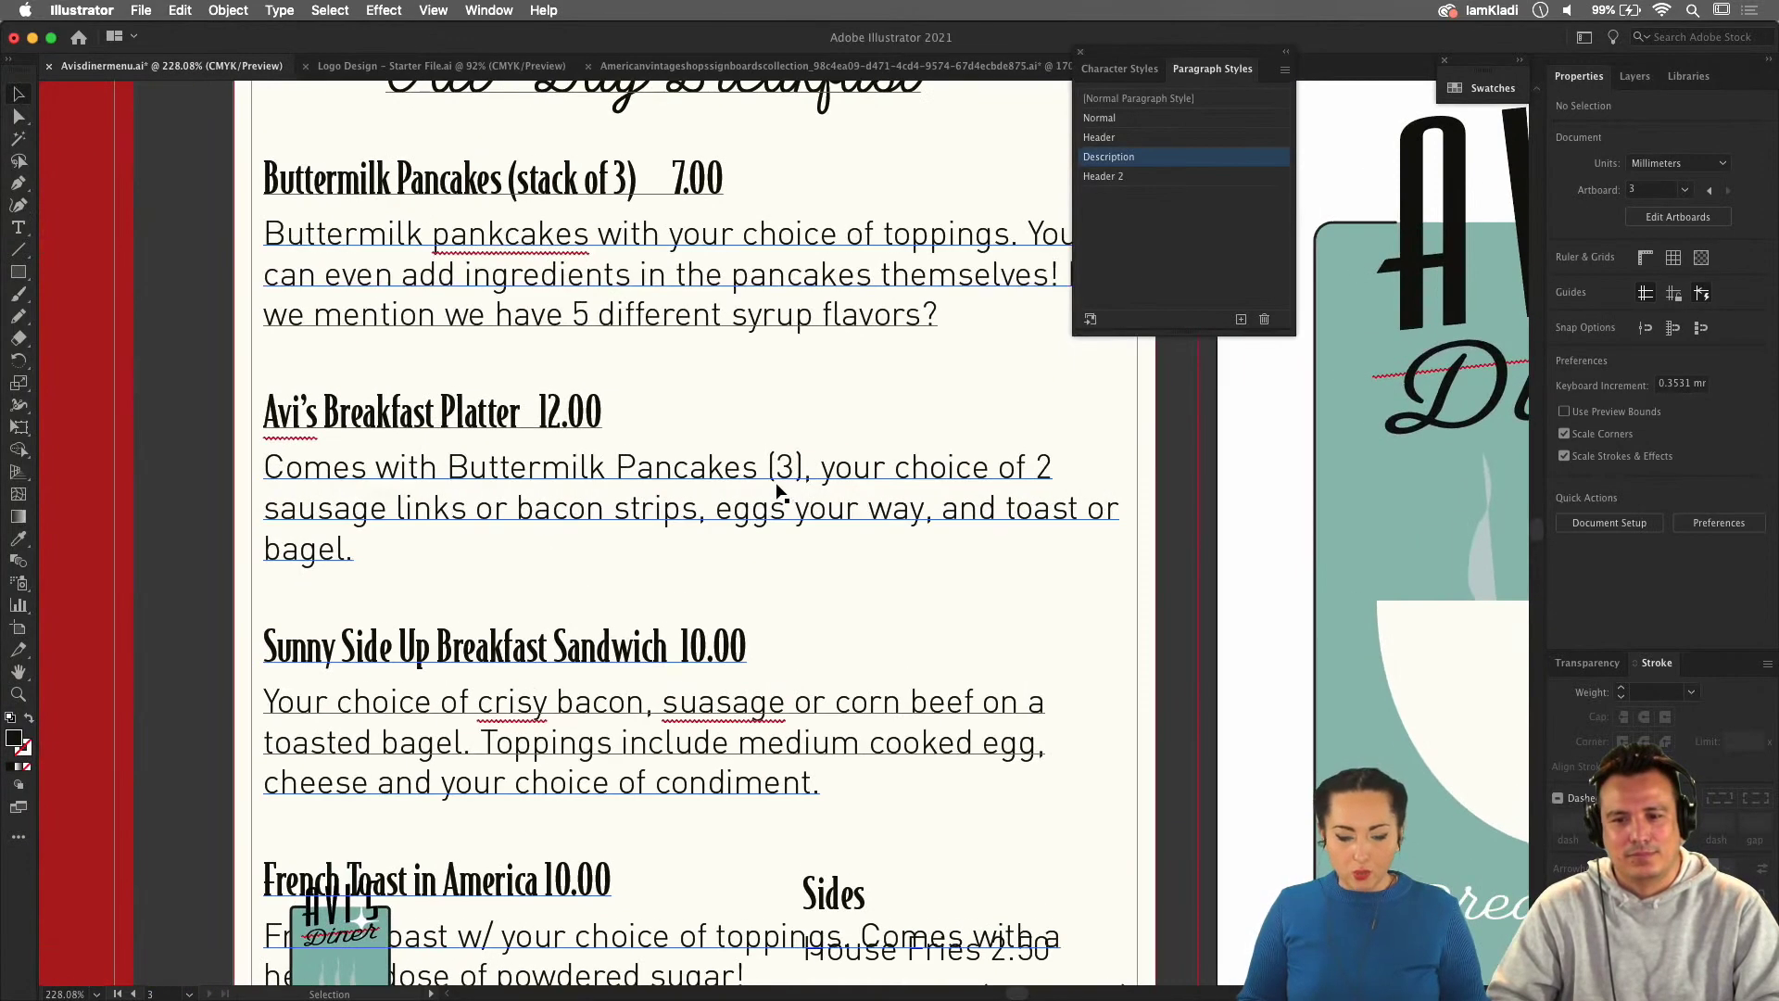
scroll(781, 494, "up", 1)
scroll(781, 494, "right", 1)
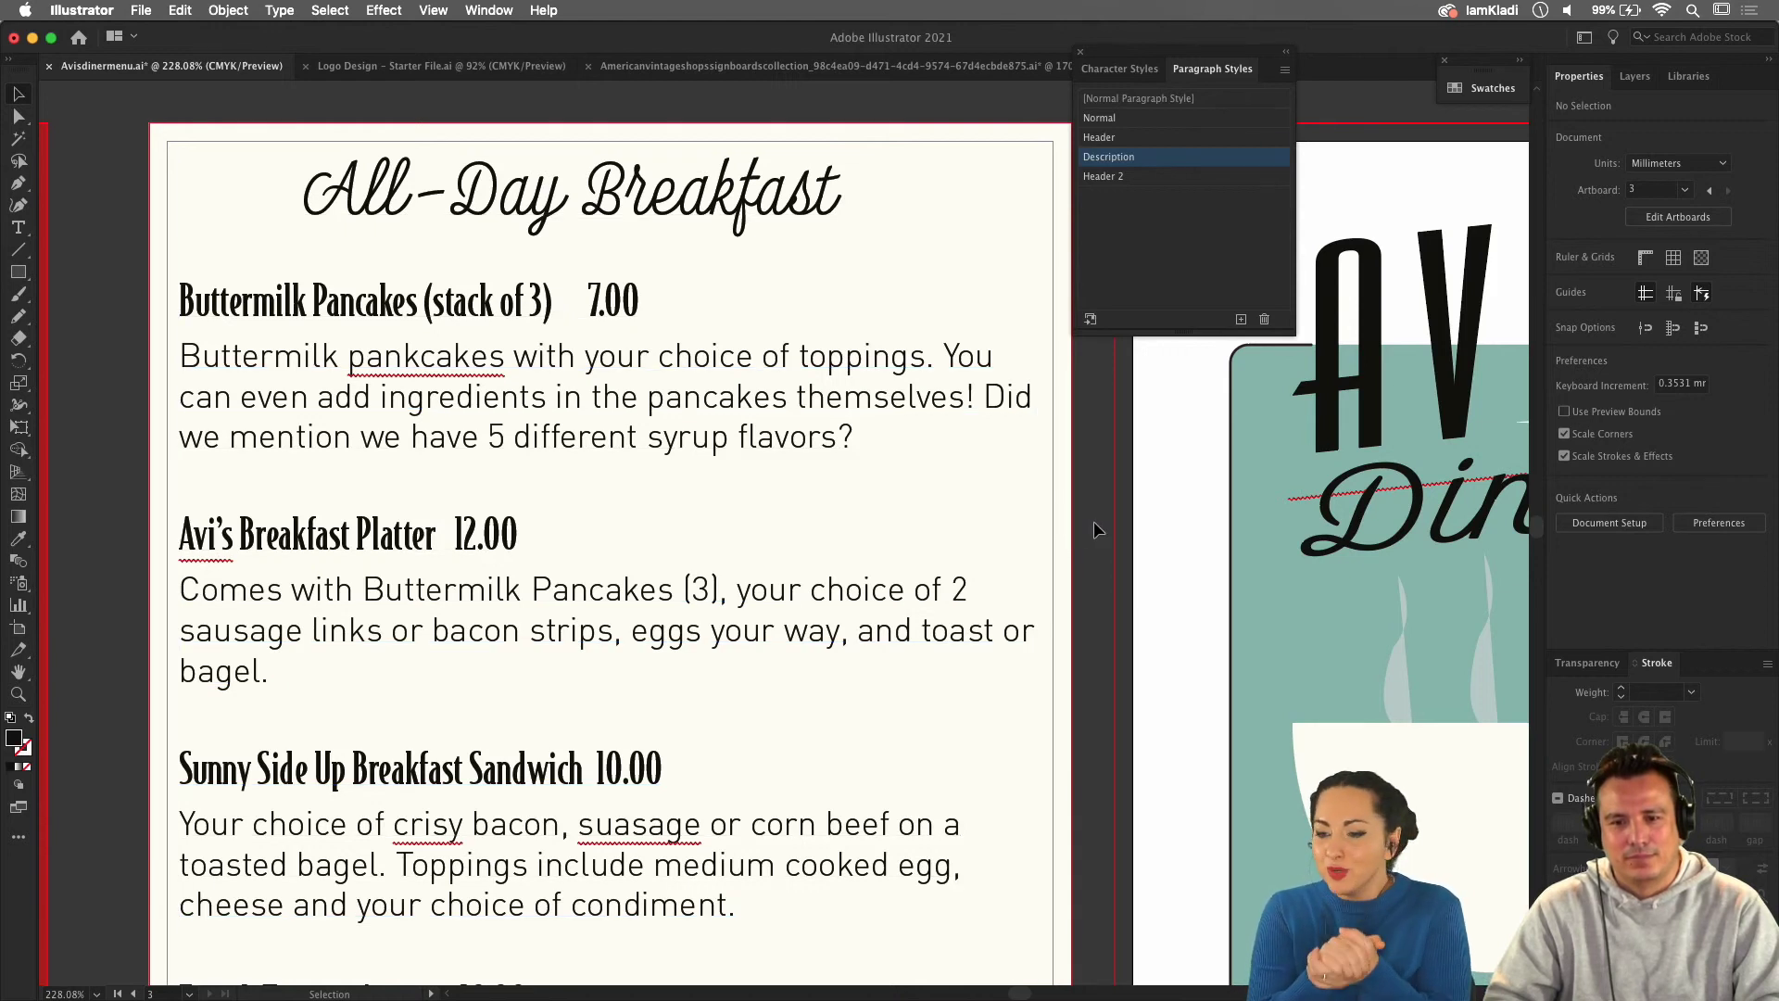
scroll(1089, 523, "down", 2)
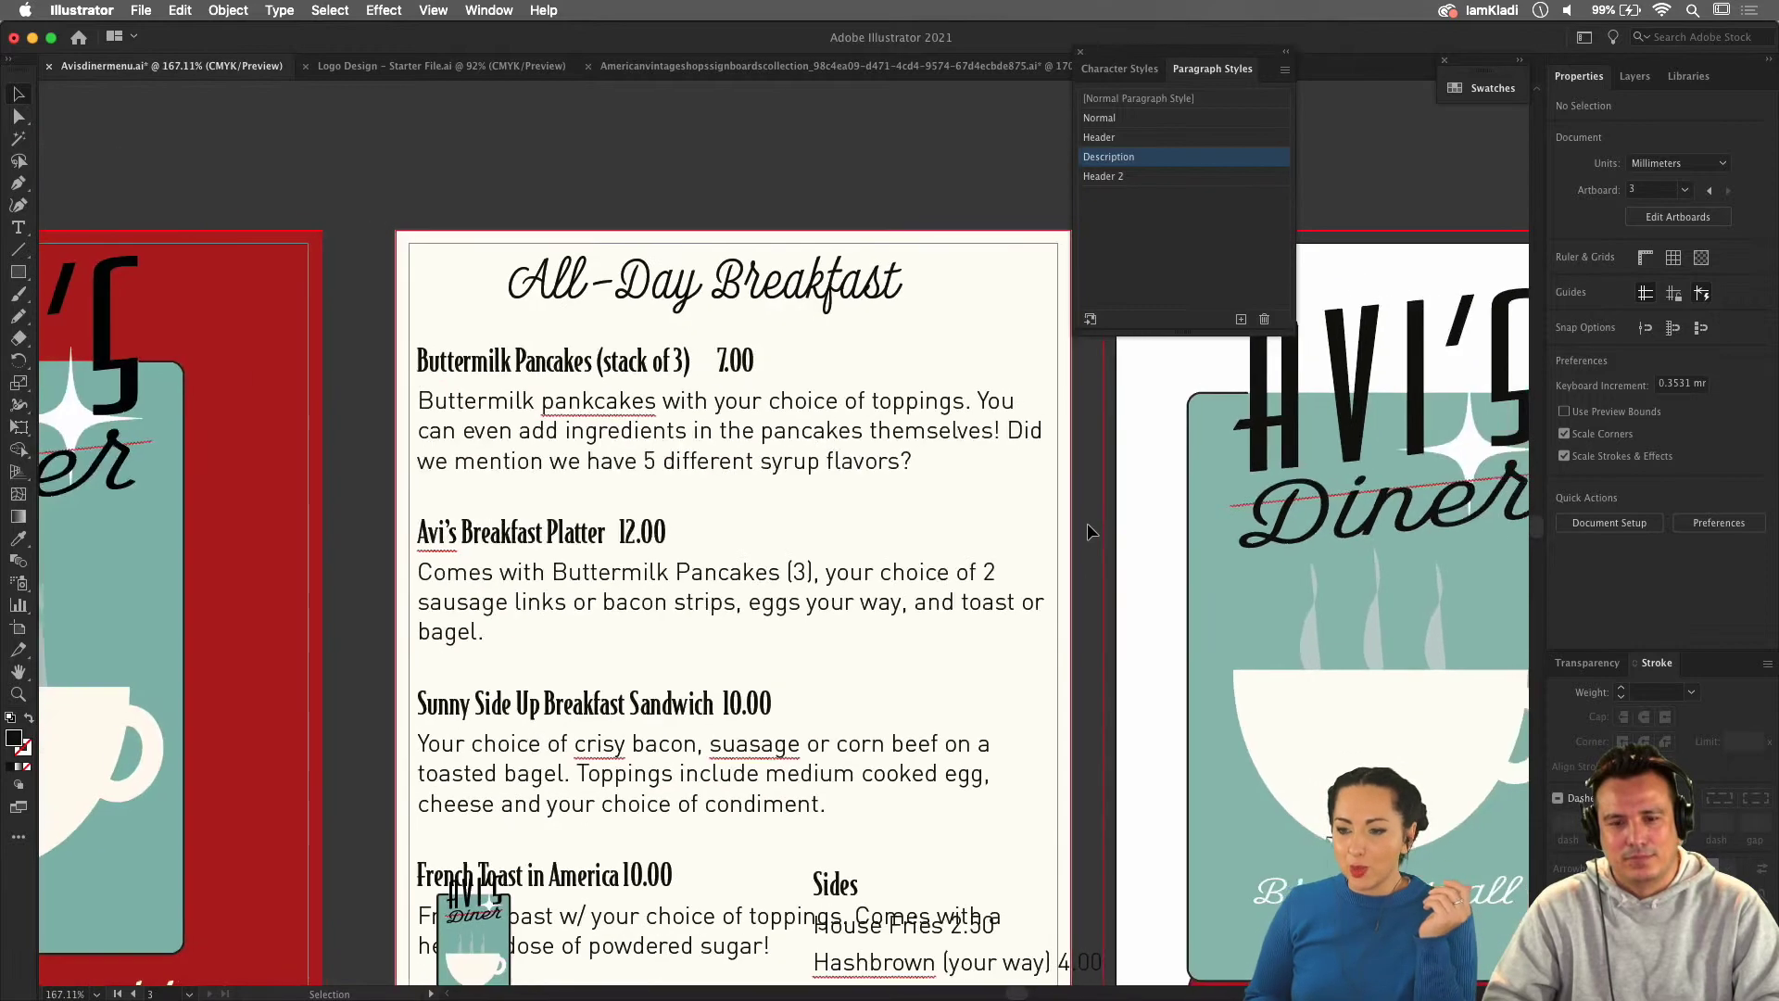
scroll(1089, 523, "right", 5)
scroll(1089, 529, "down", 2)
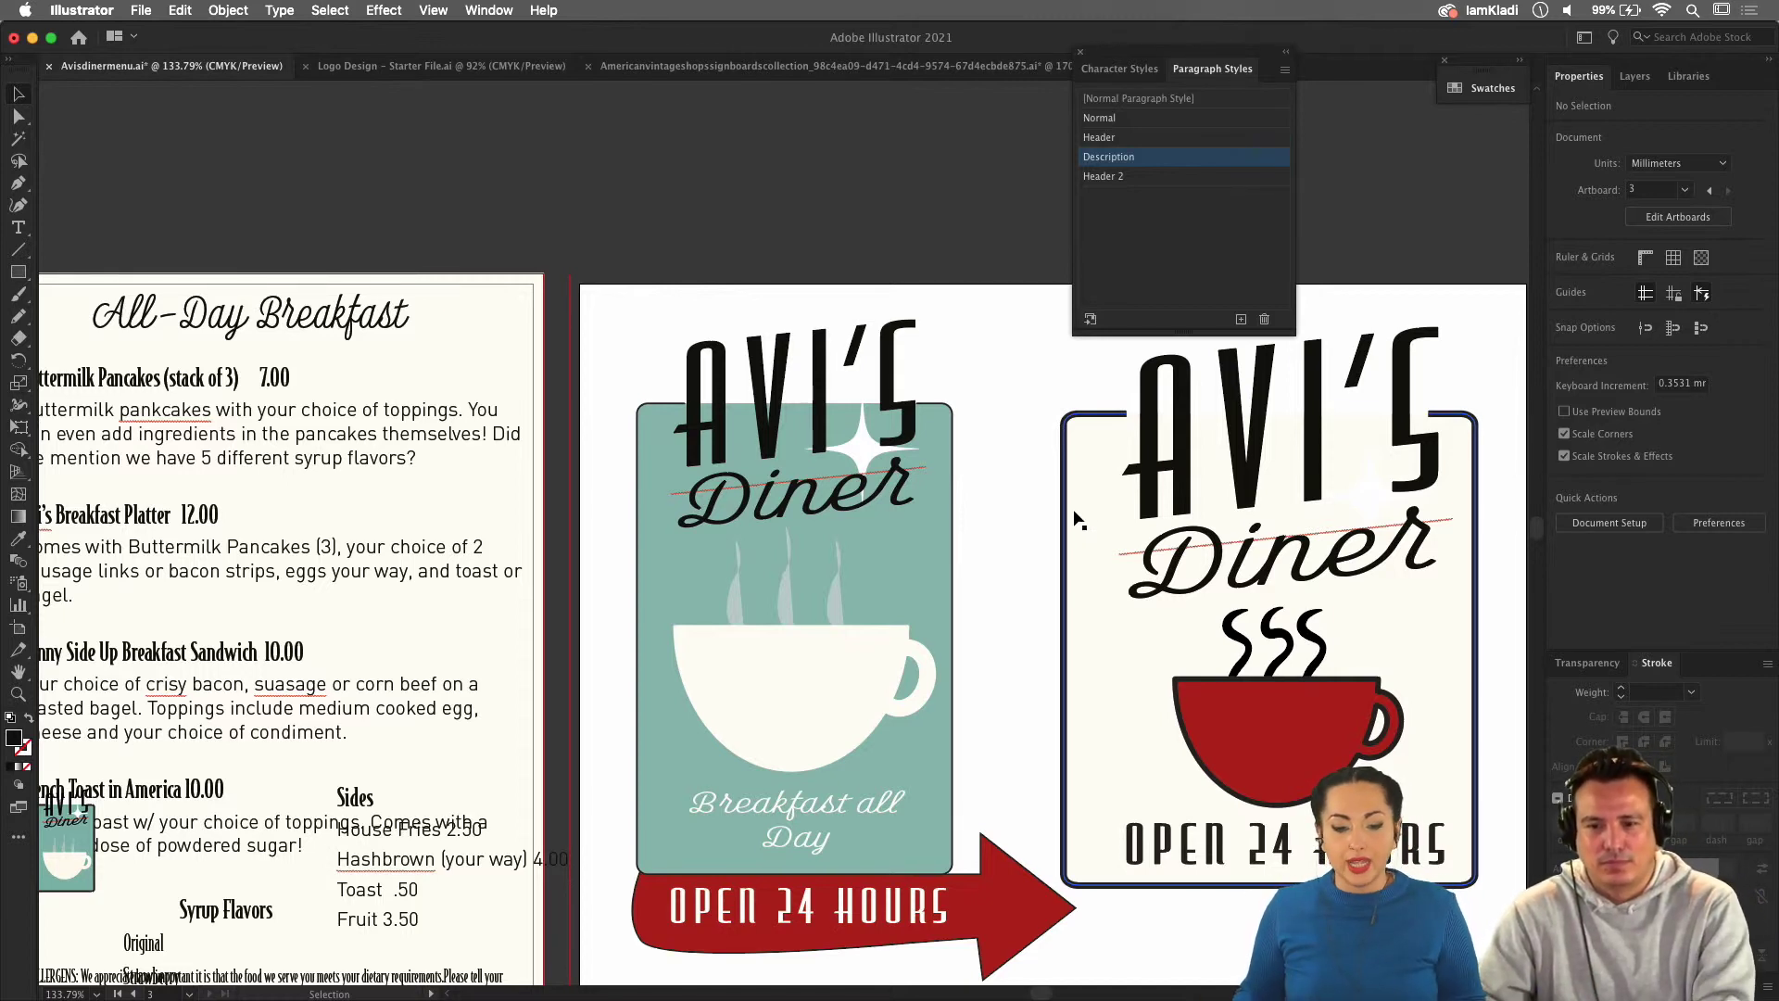
left_click(490, 10)
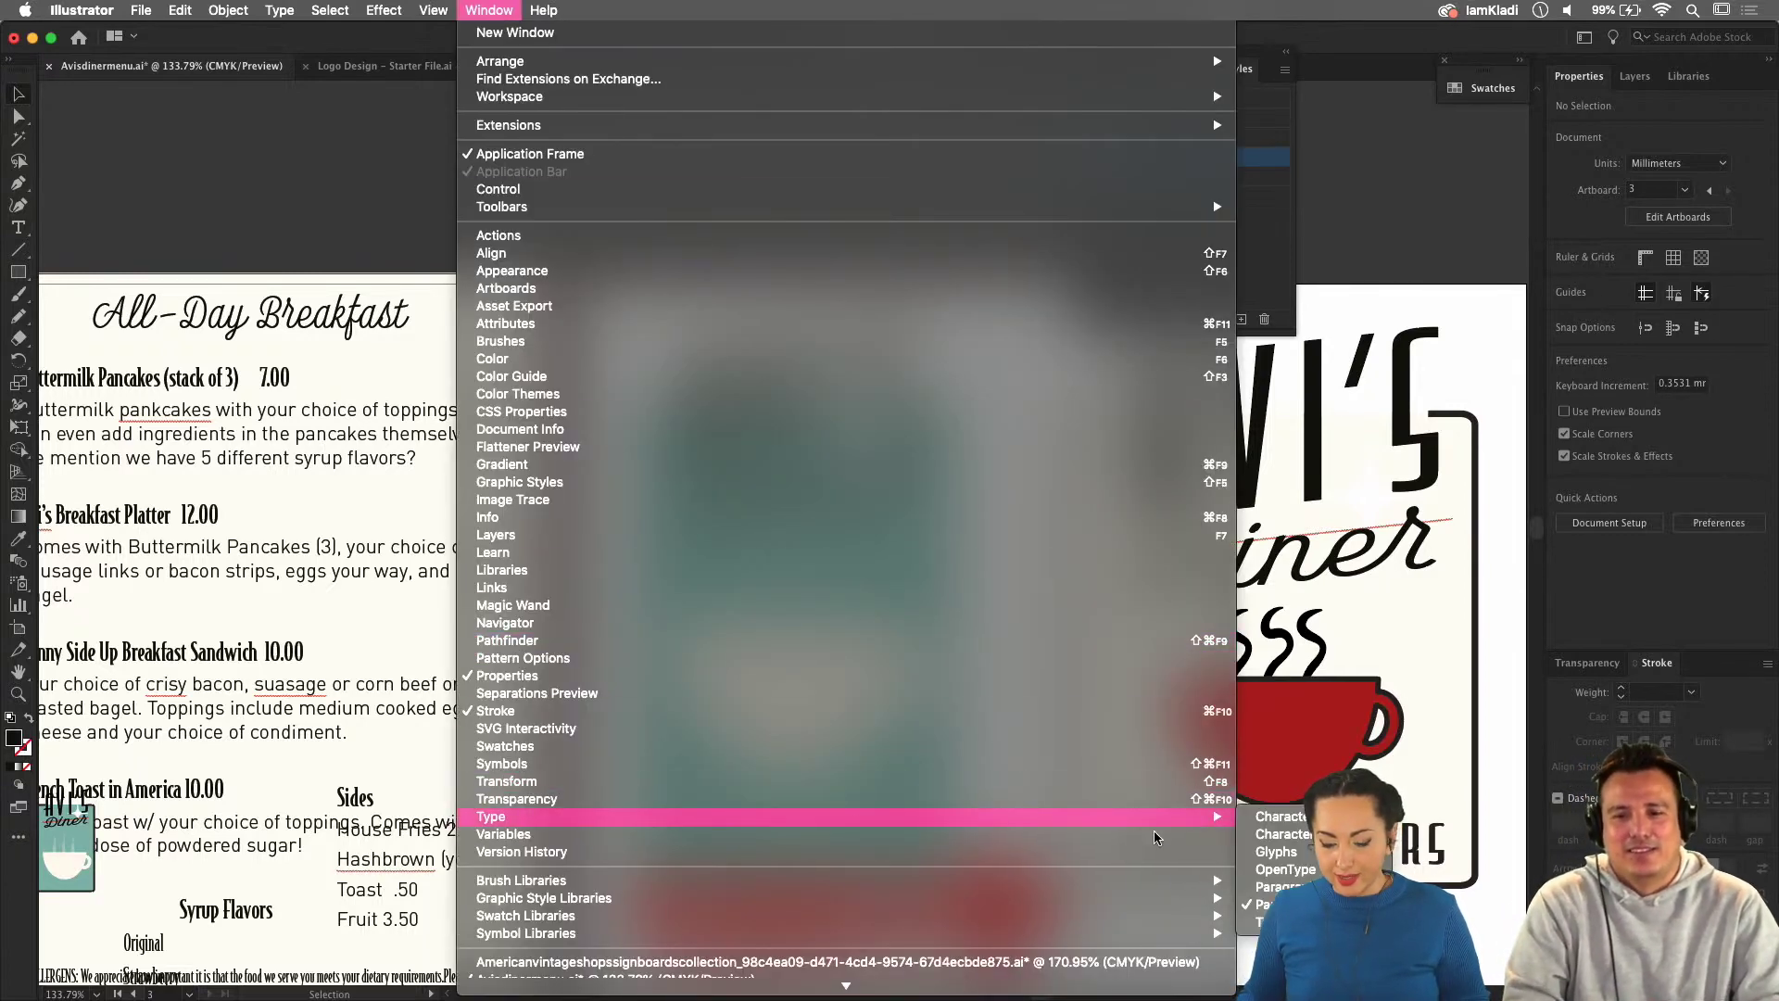
mouse_move(1205, 819)
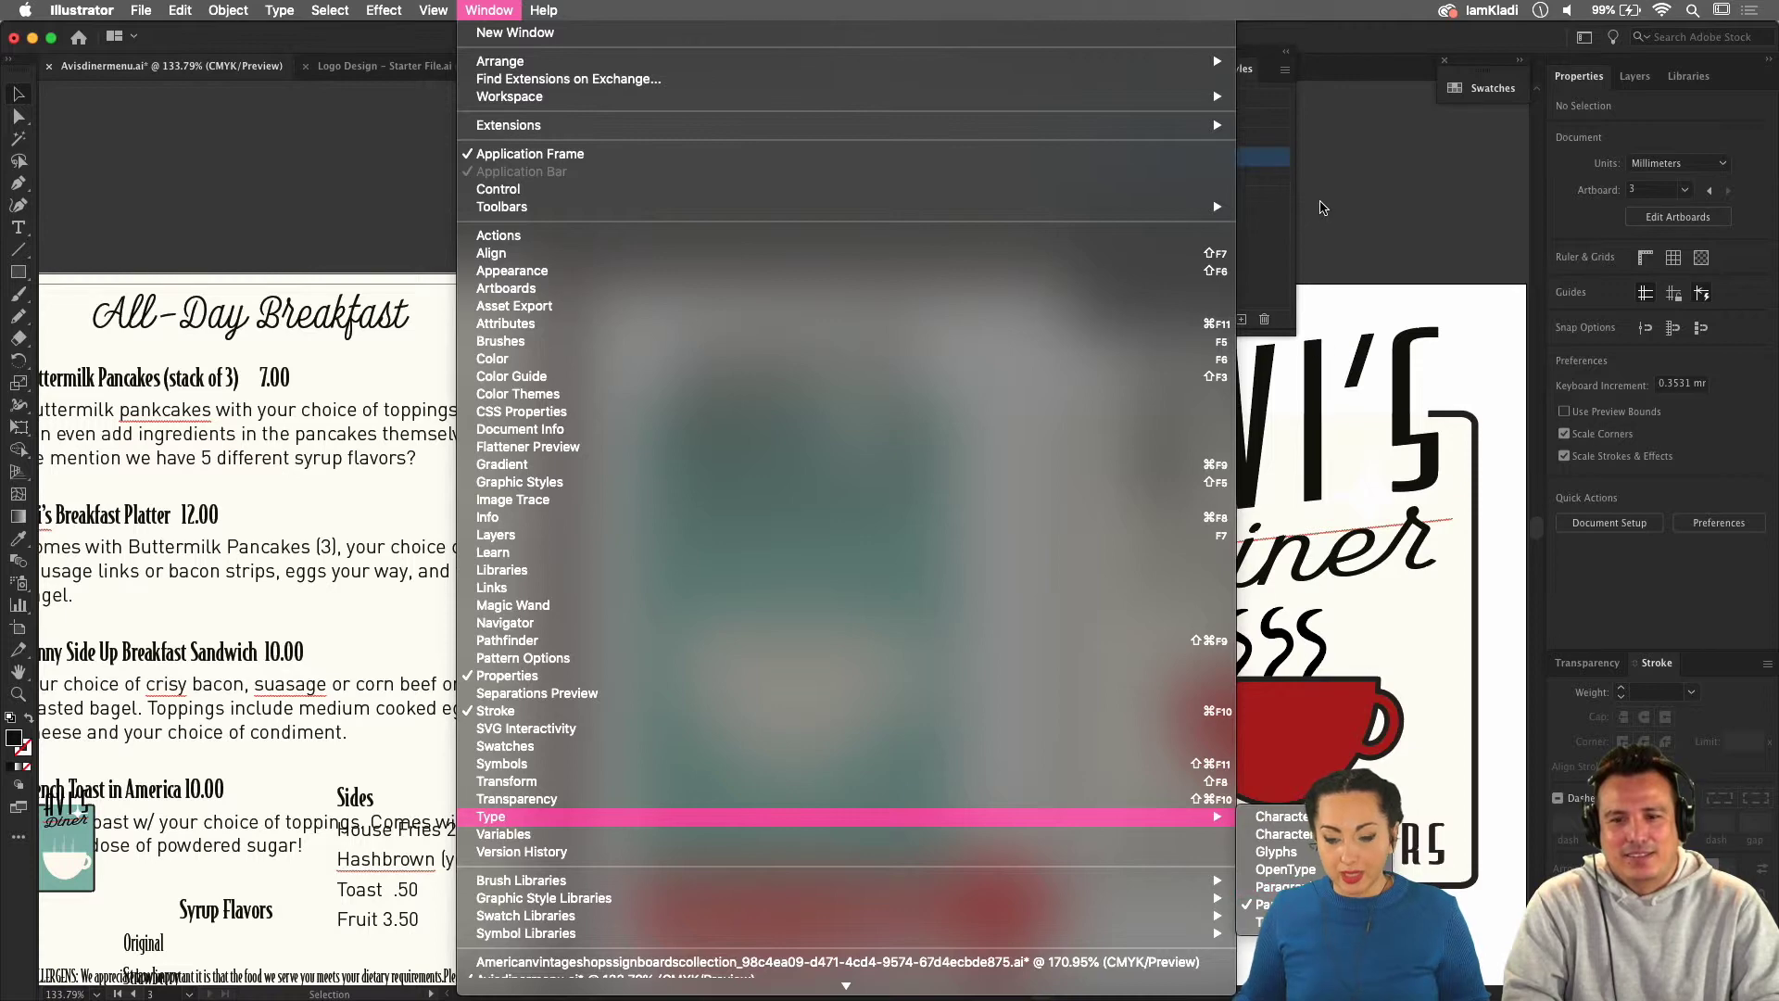
left_click(1320, 213)
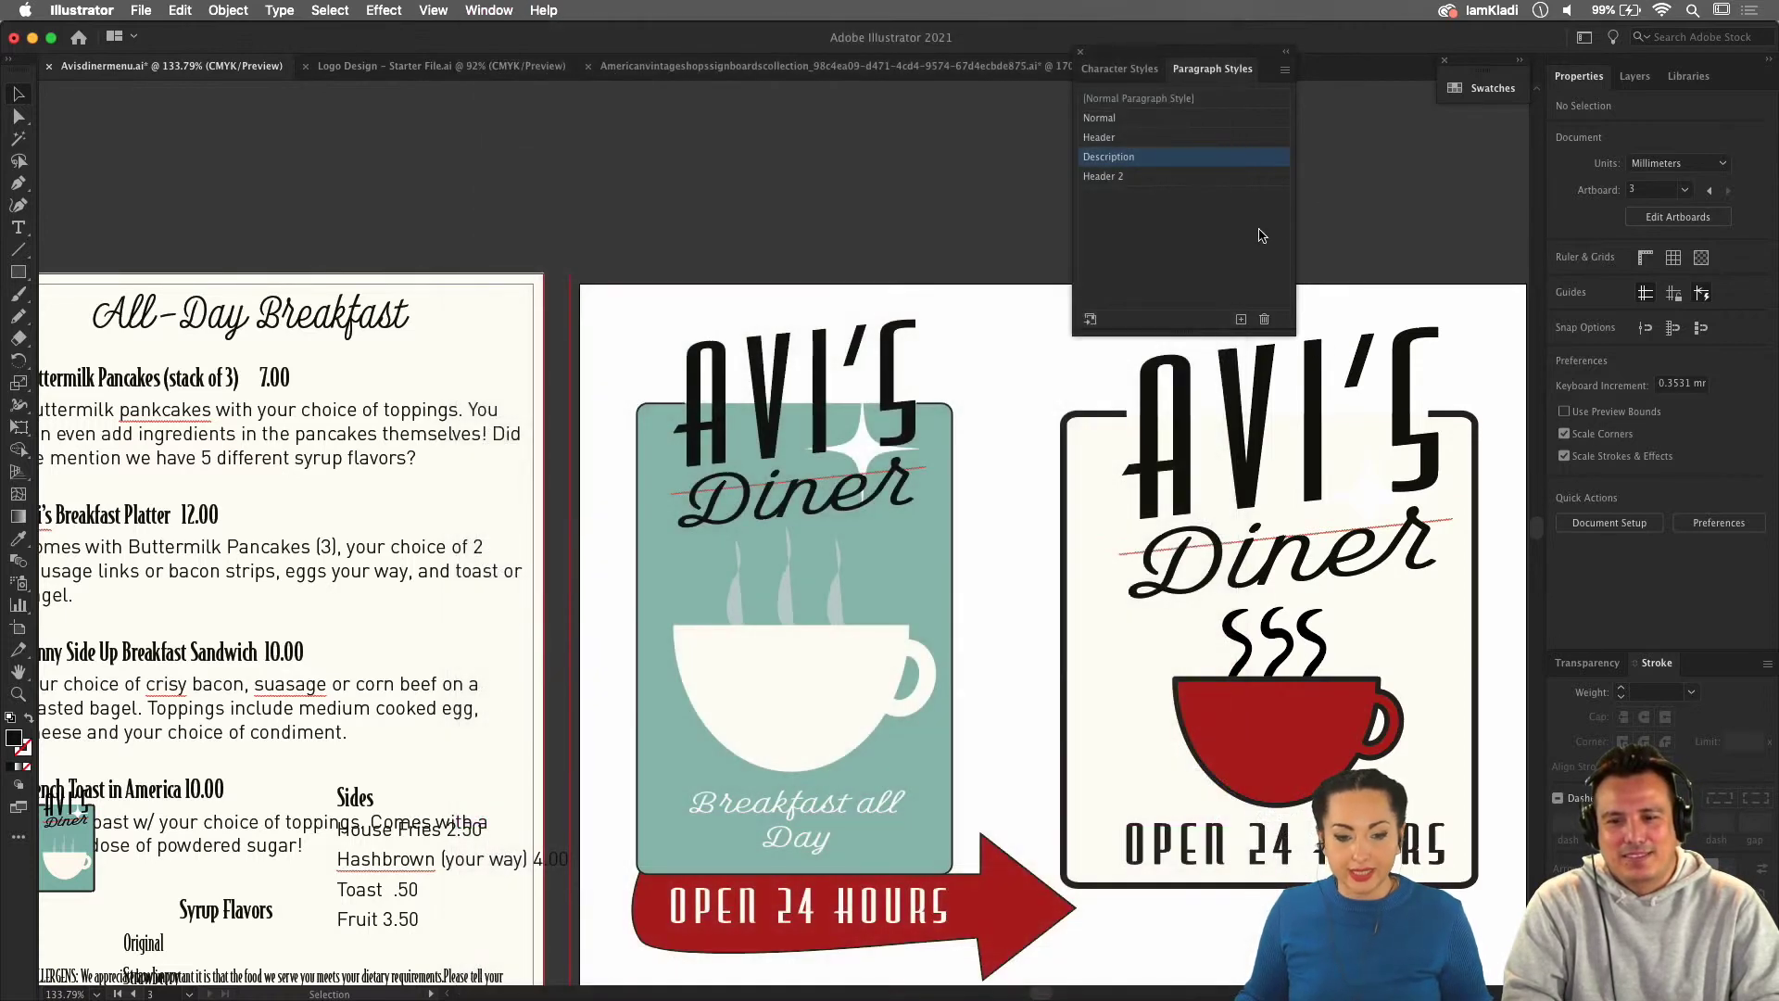
Inspect the basic character formats of the Header paragraph style without changing them.
double_click(1127, 139)
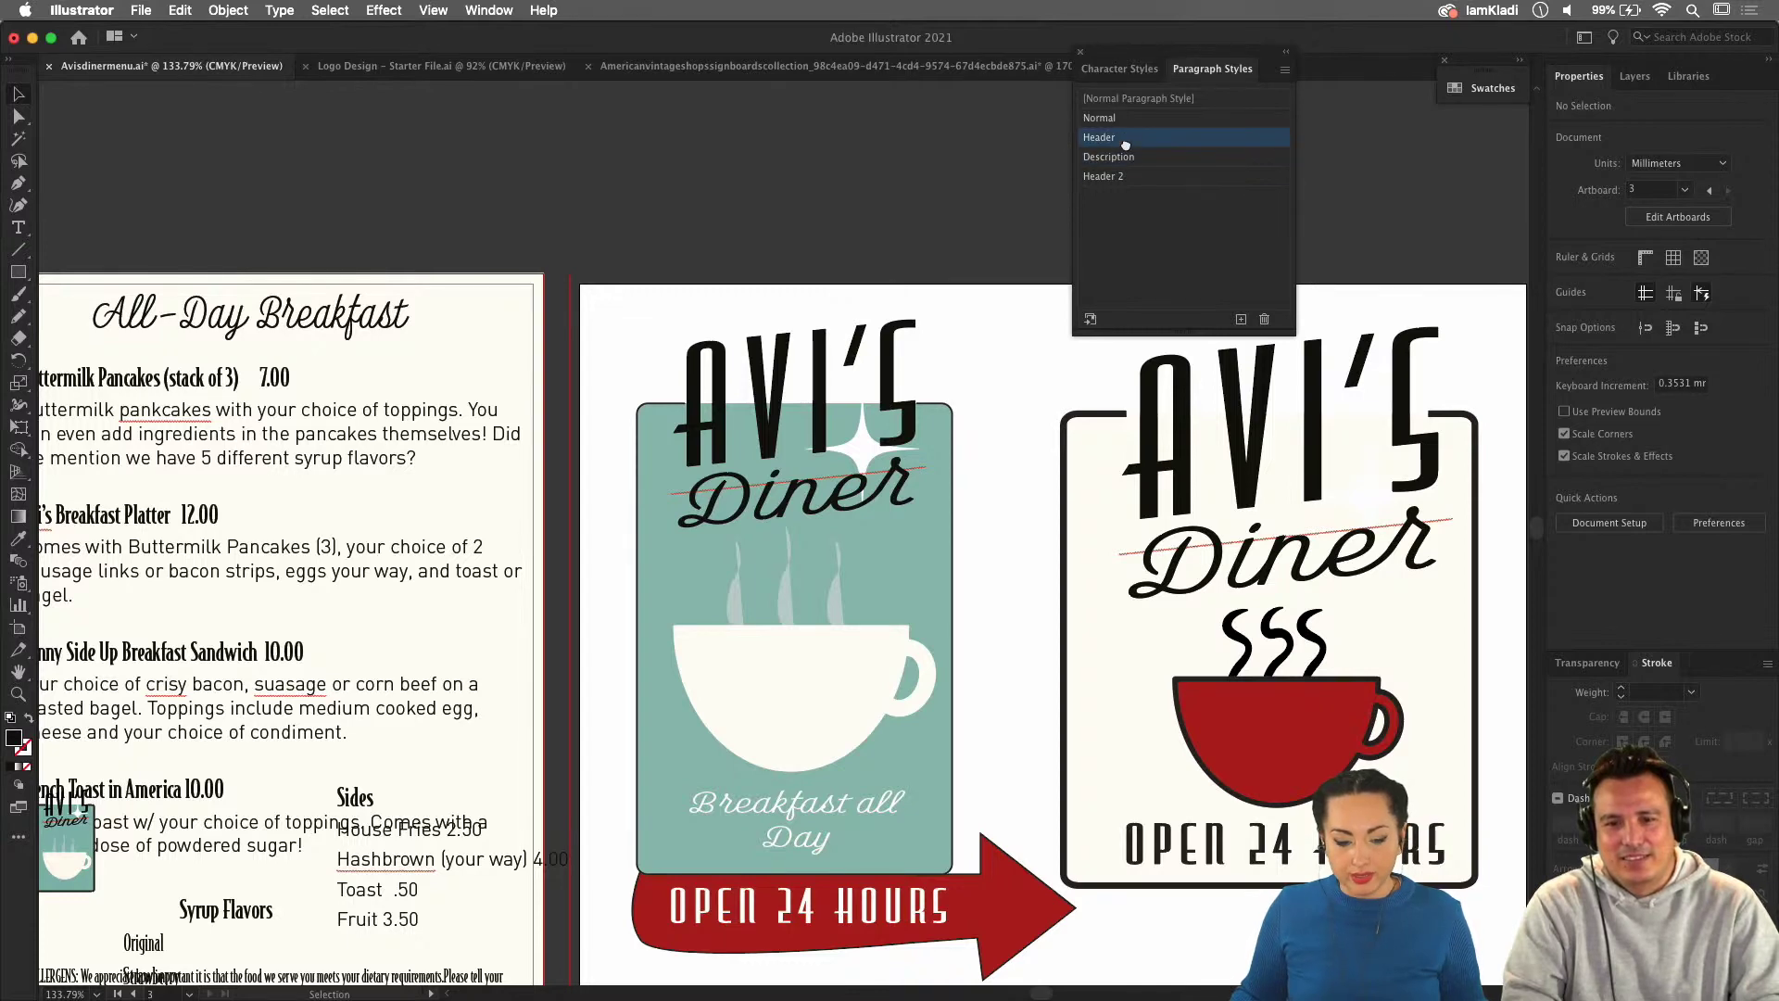
left_click(1069, 260)
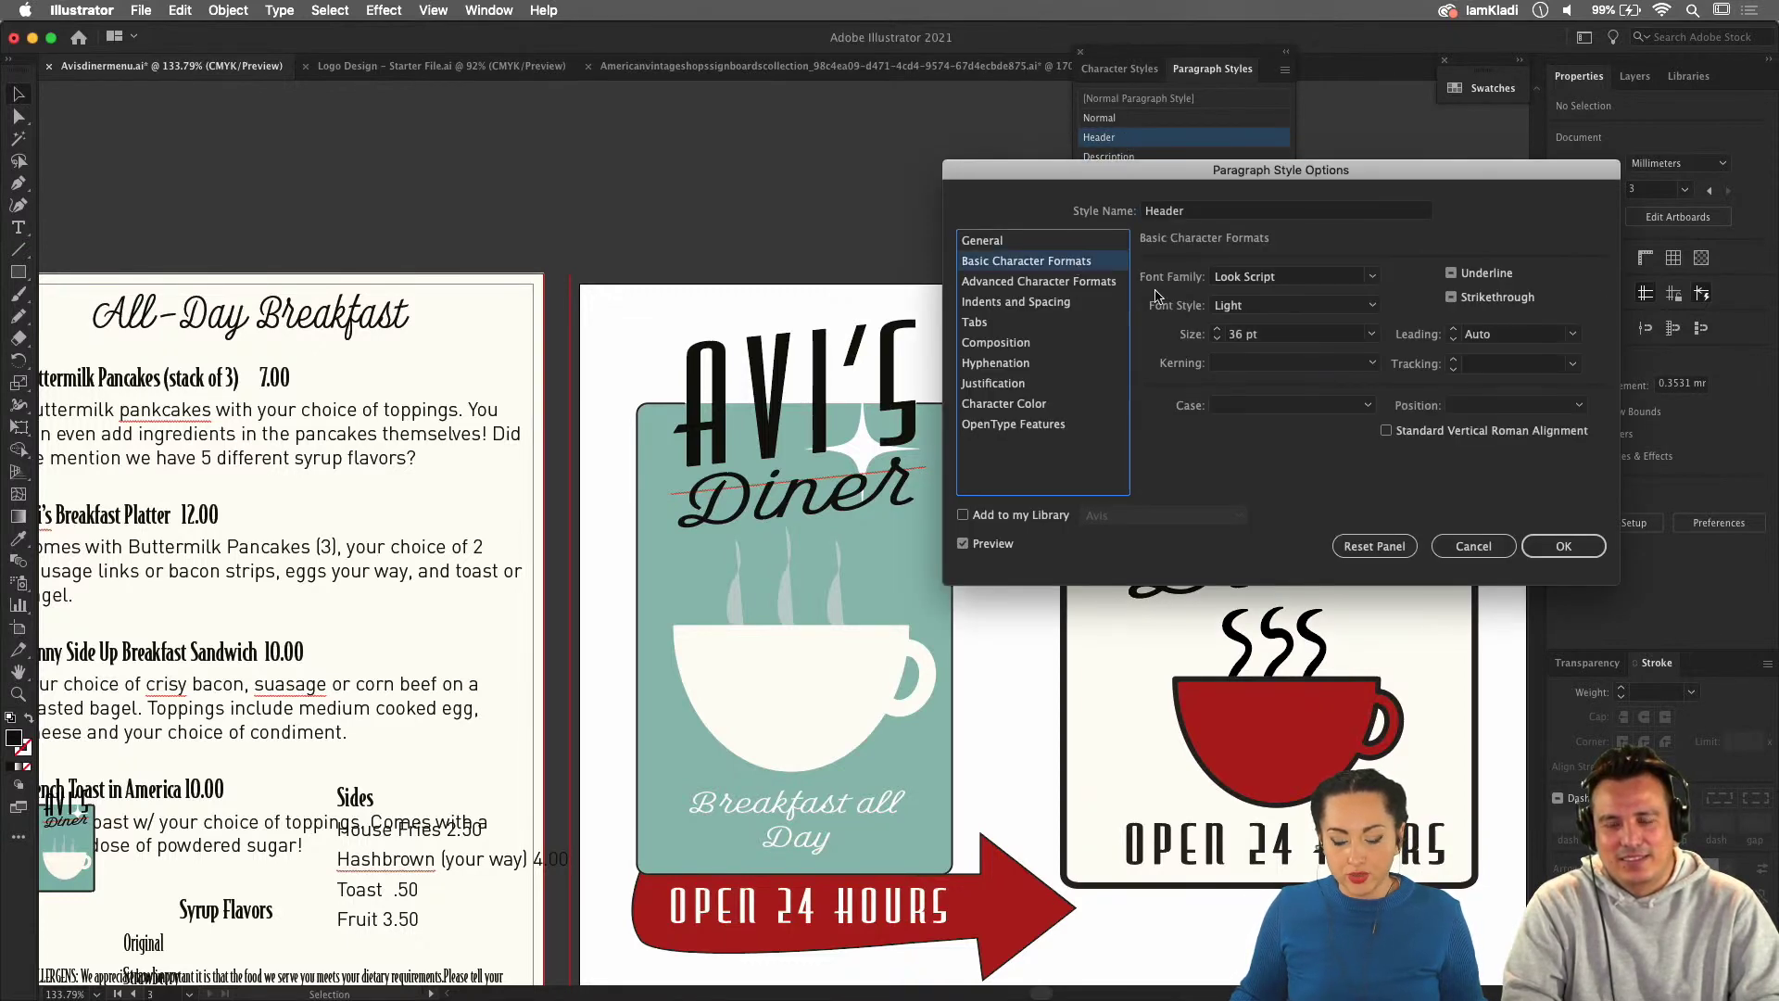
left_click(1482, 548)
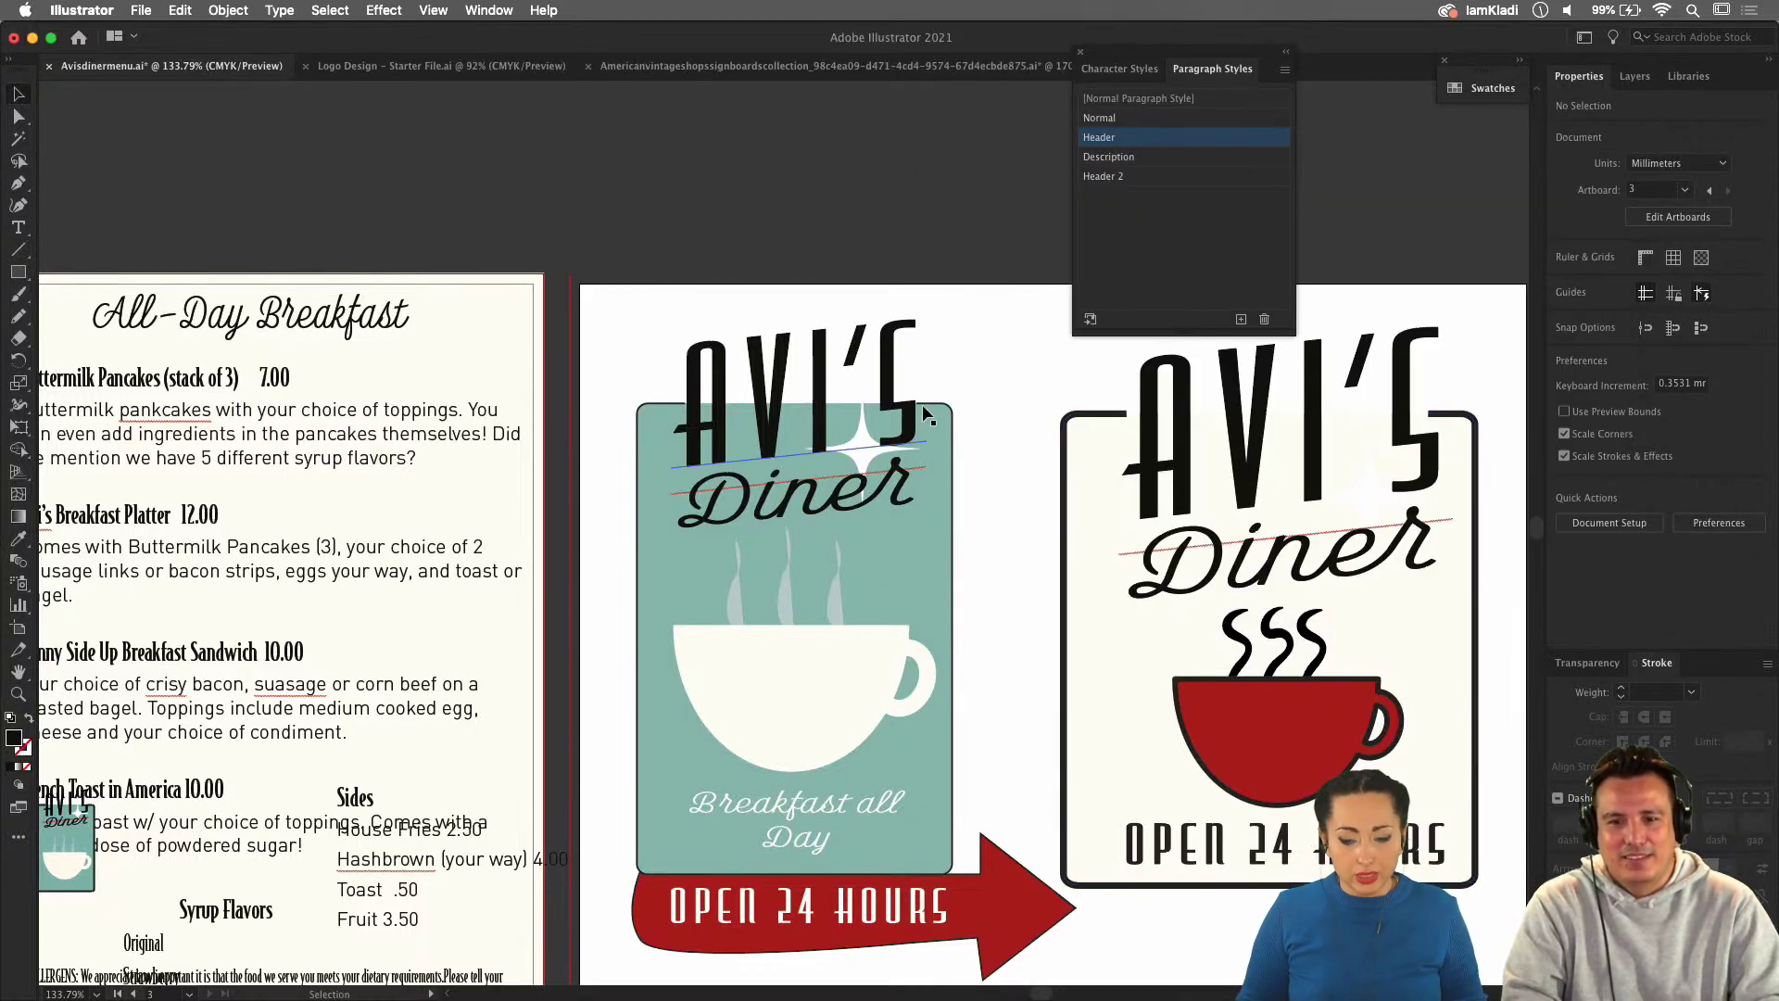
Place the paragraph styles list beside the menu and check which styles the Buttermilk Pancakes heading and the All-Day Breakfast title use.
left_click_drag(1199, 57, 656, 173)
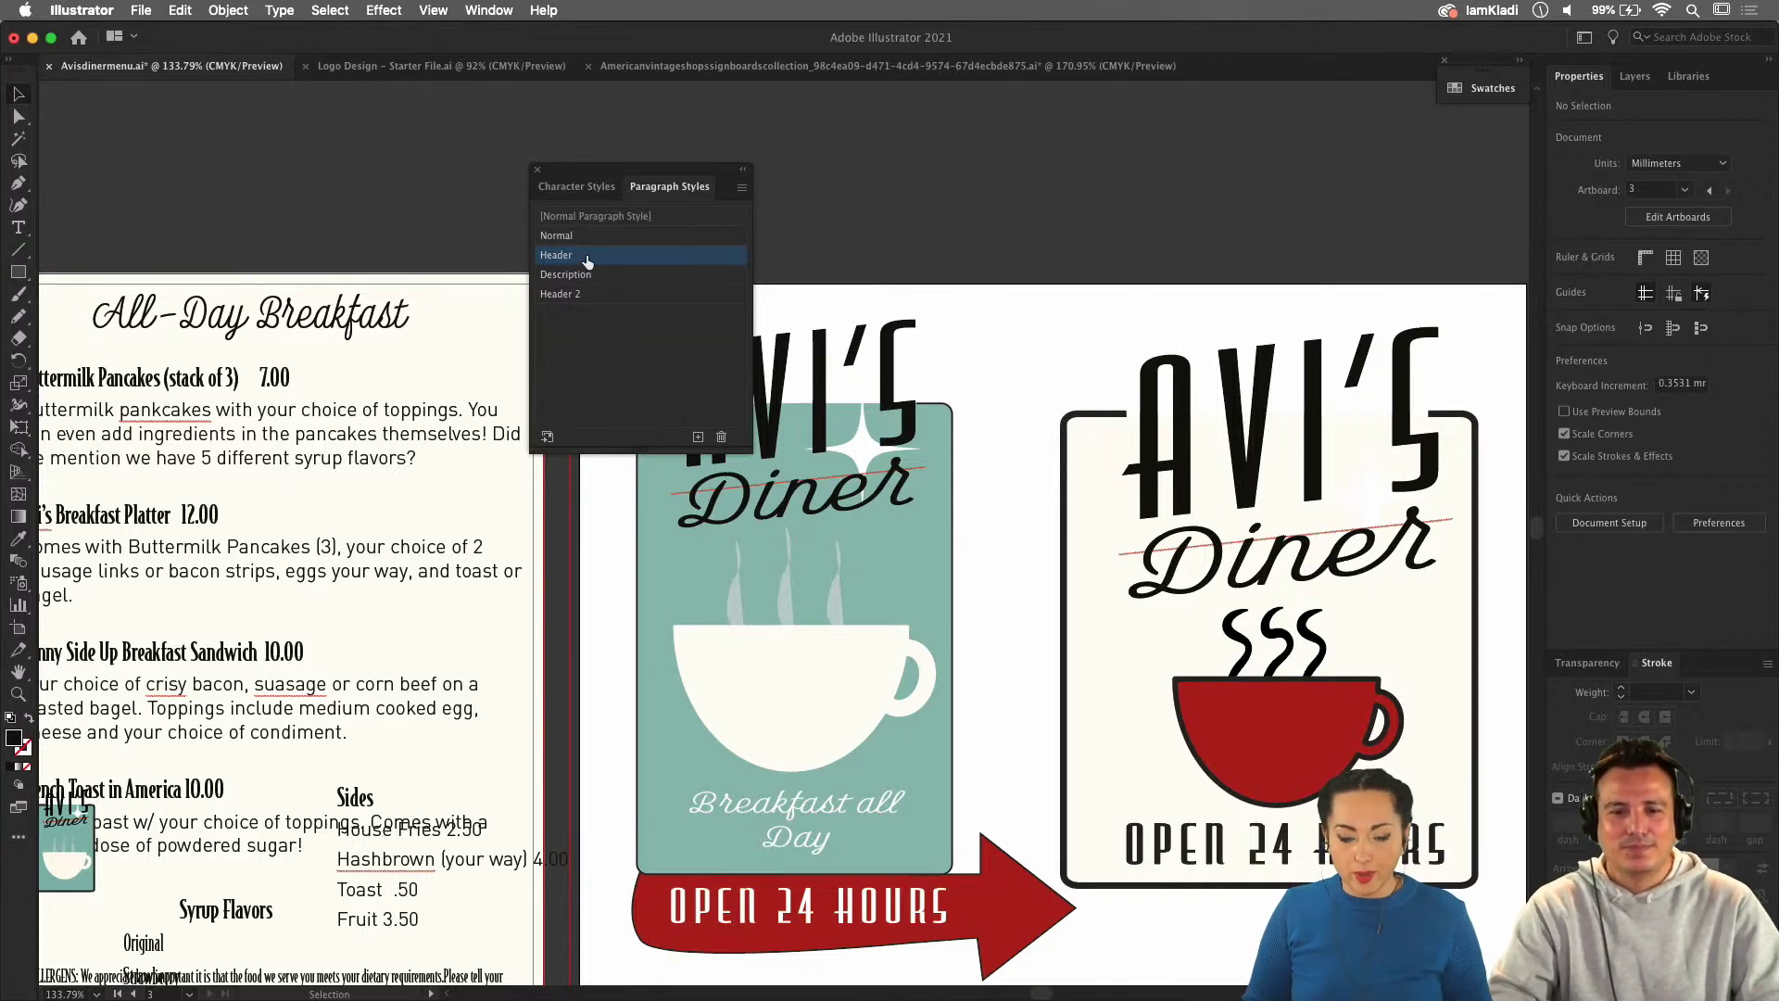
double_click(275, 373)
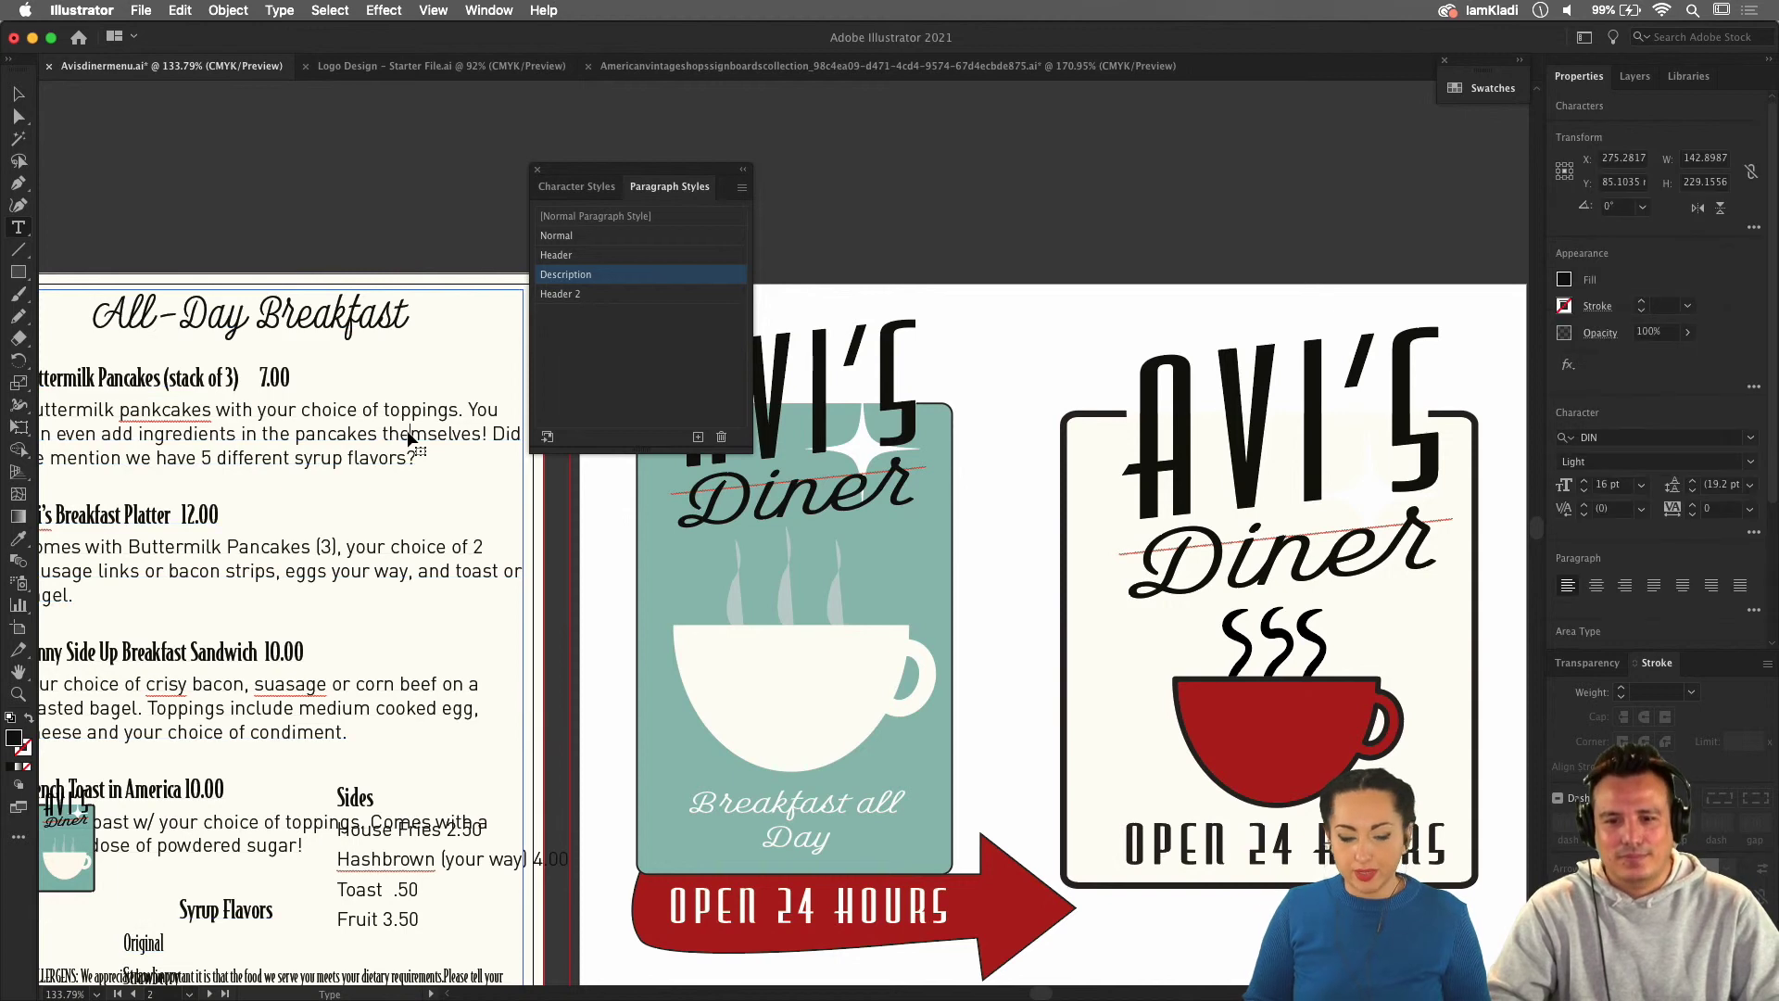
left_click(197, 378)
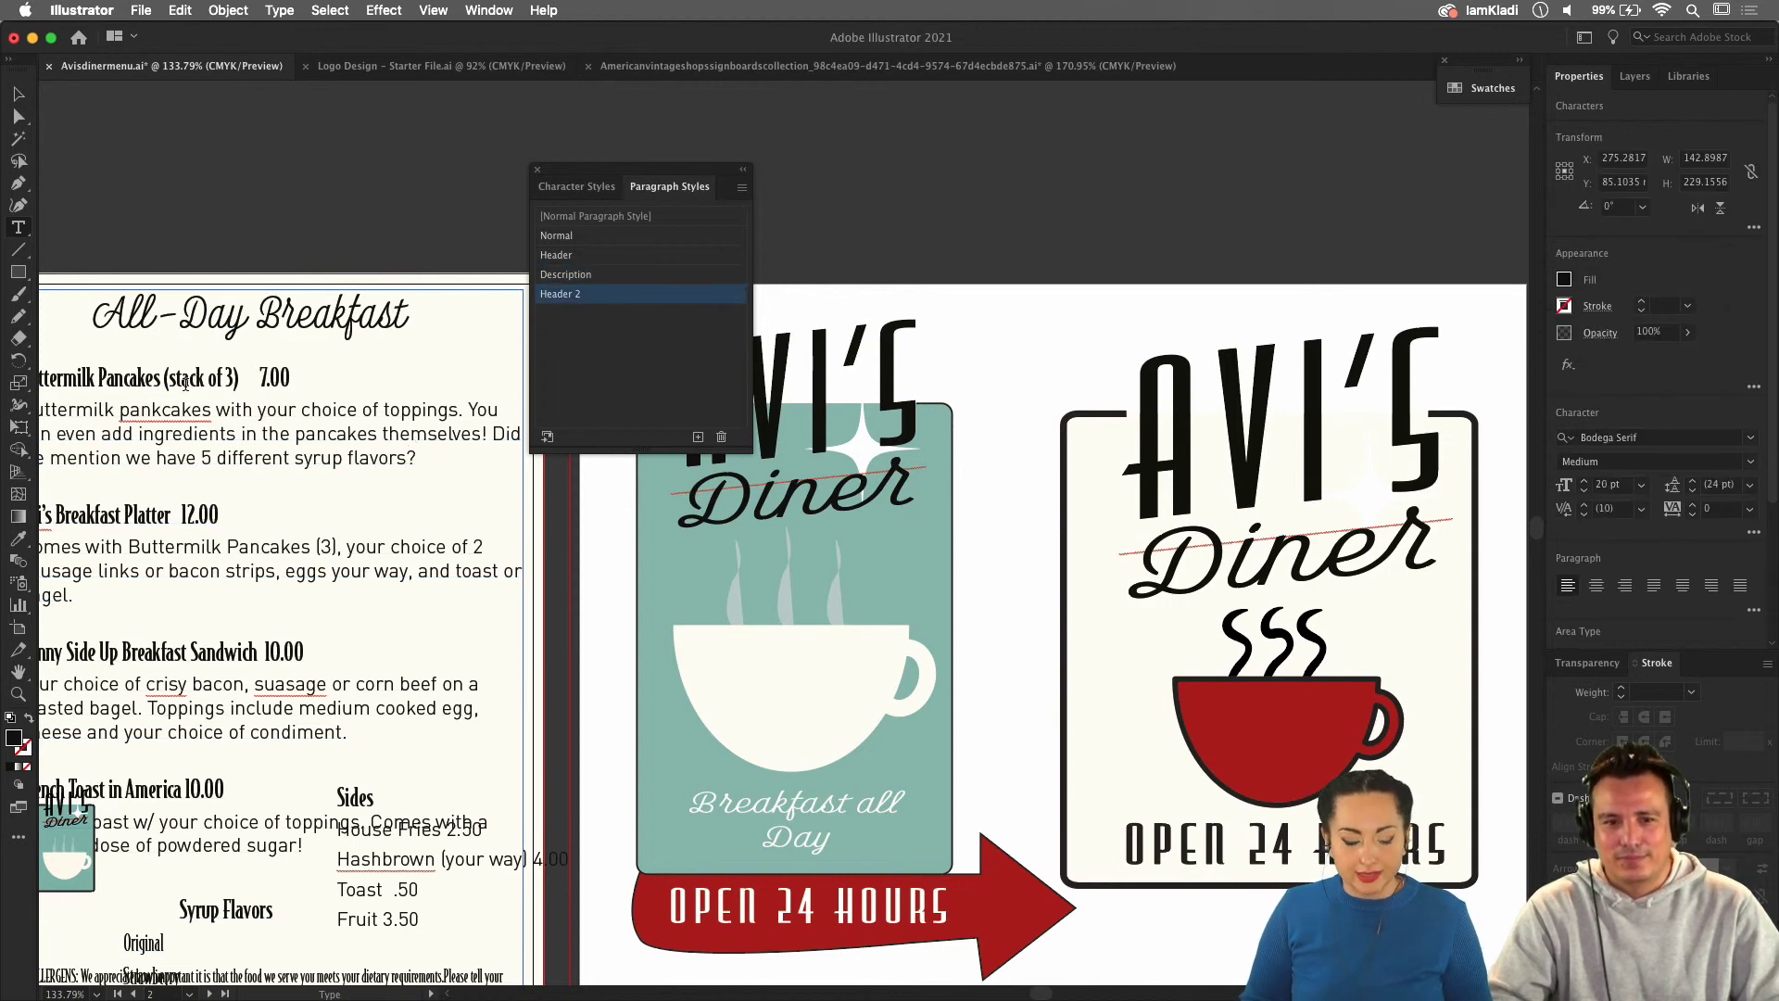
left_click(190, 380)
left_click(296, 310)
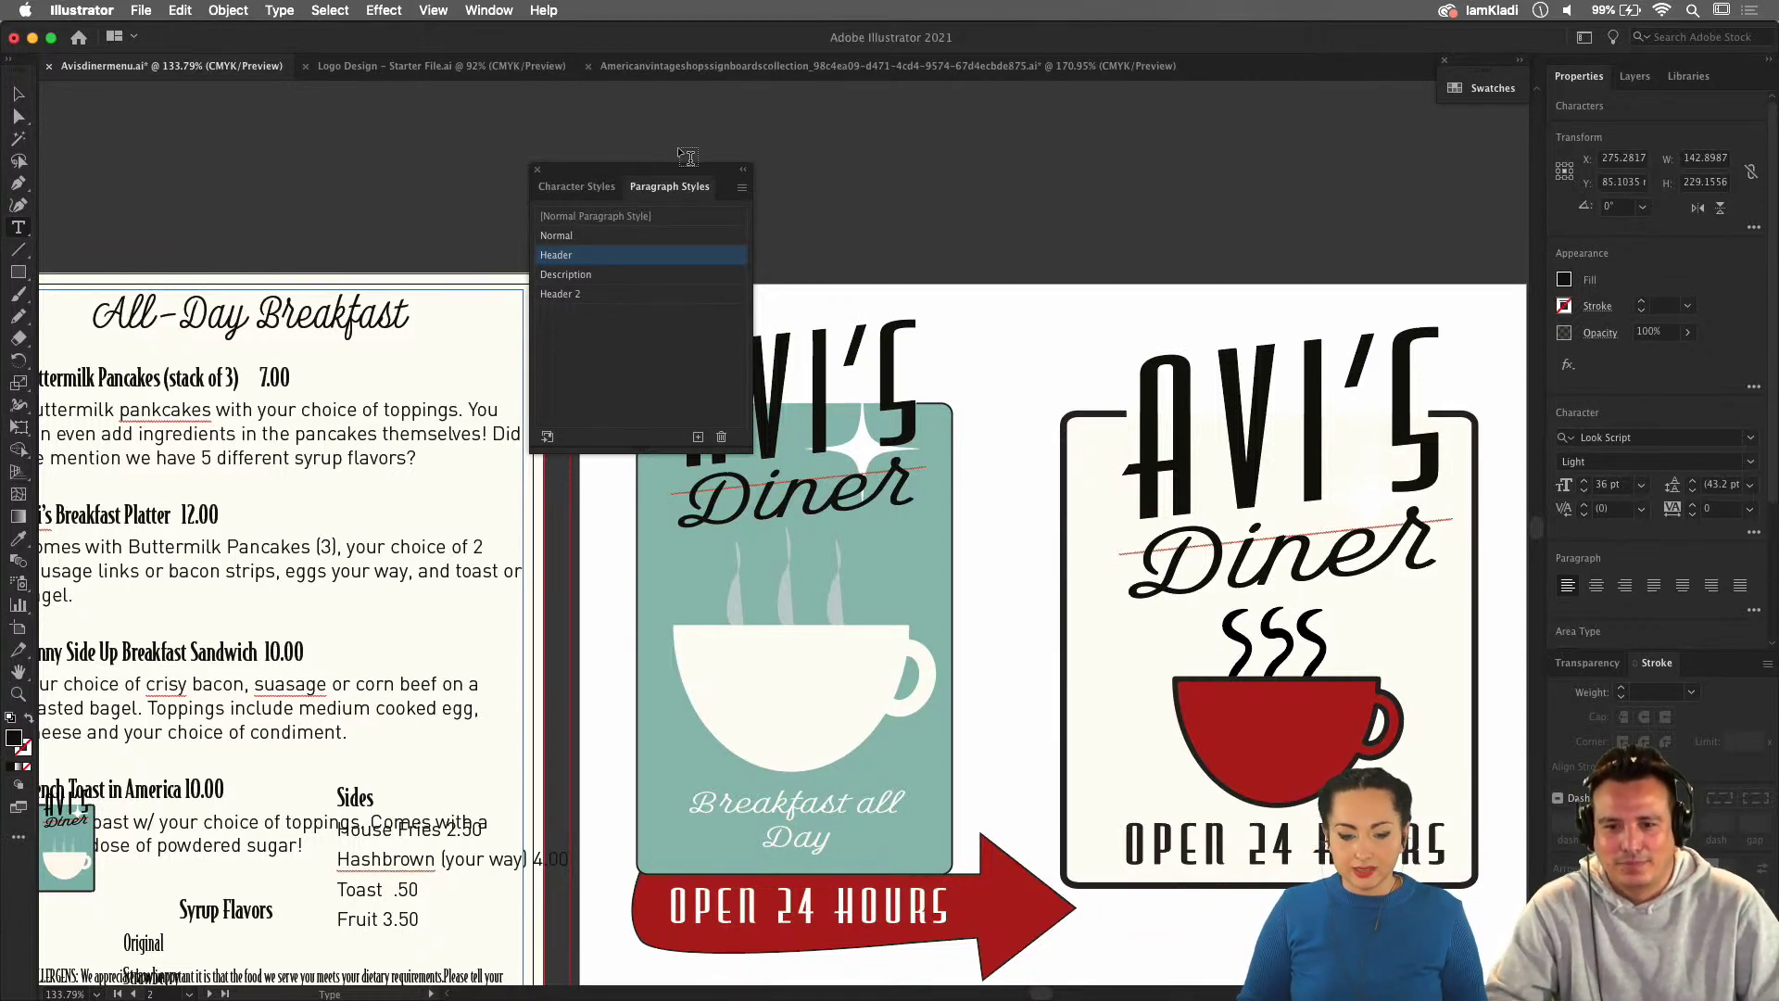
left_click(583, 192)
left_click(653, 187)
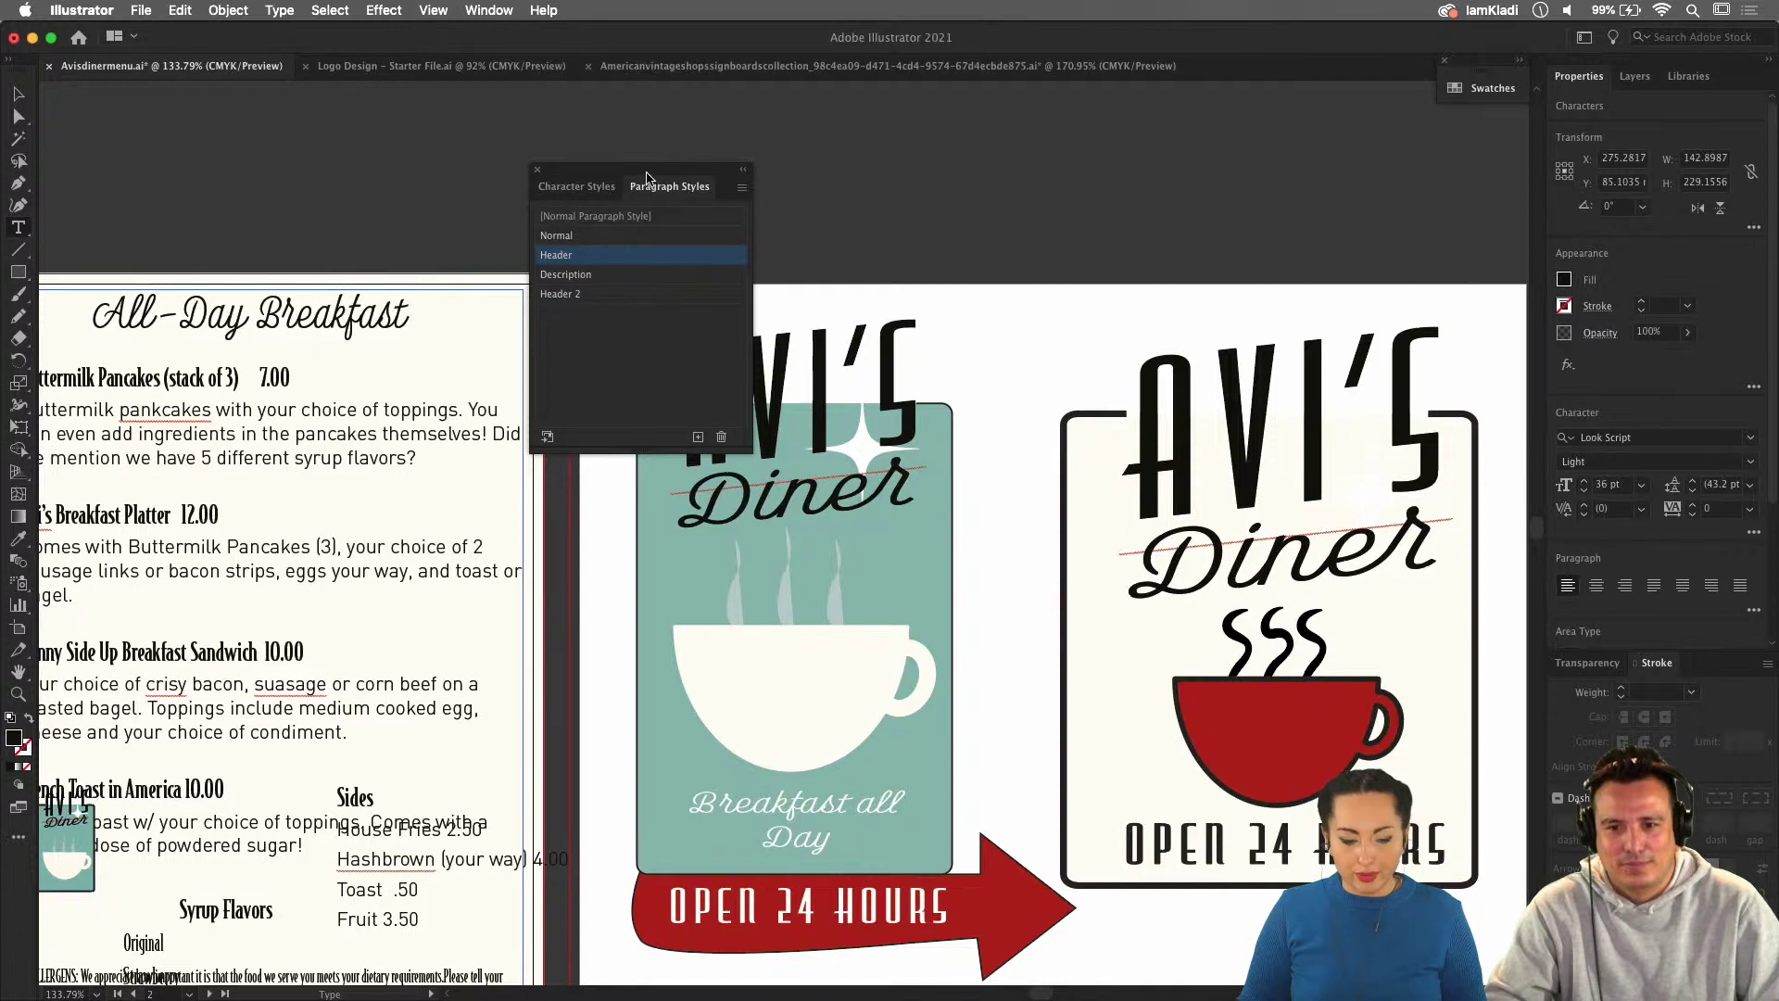
Move the paragraph styles list above the logo artboard and check the style of the gap before the Buttermilk Pancakes price.
left_click_drag(643, 183, 1003, 97)
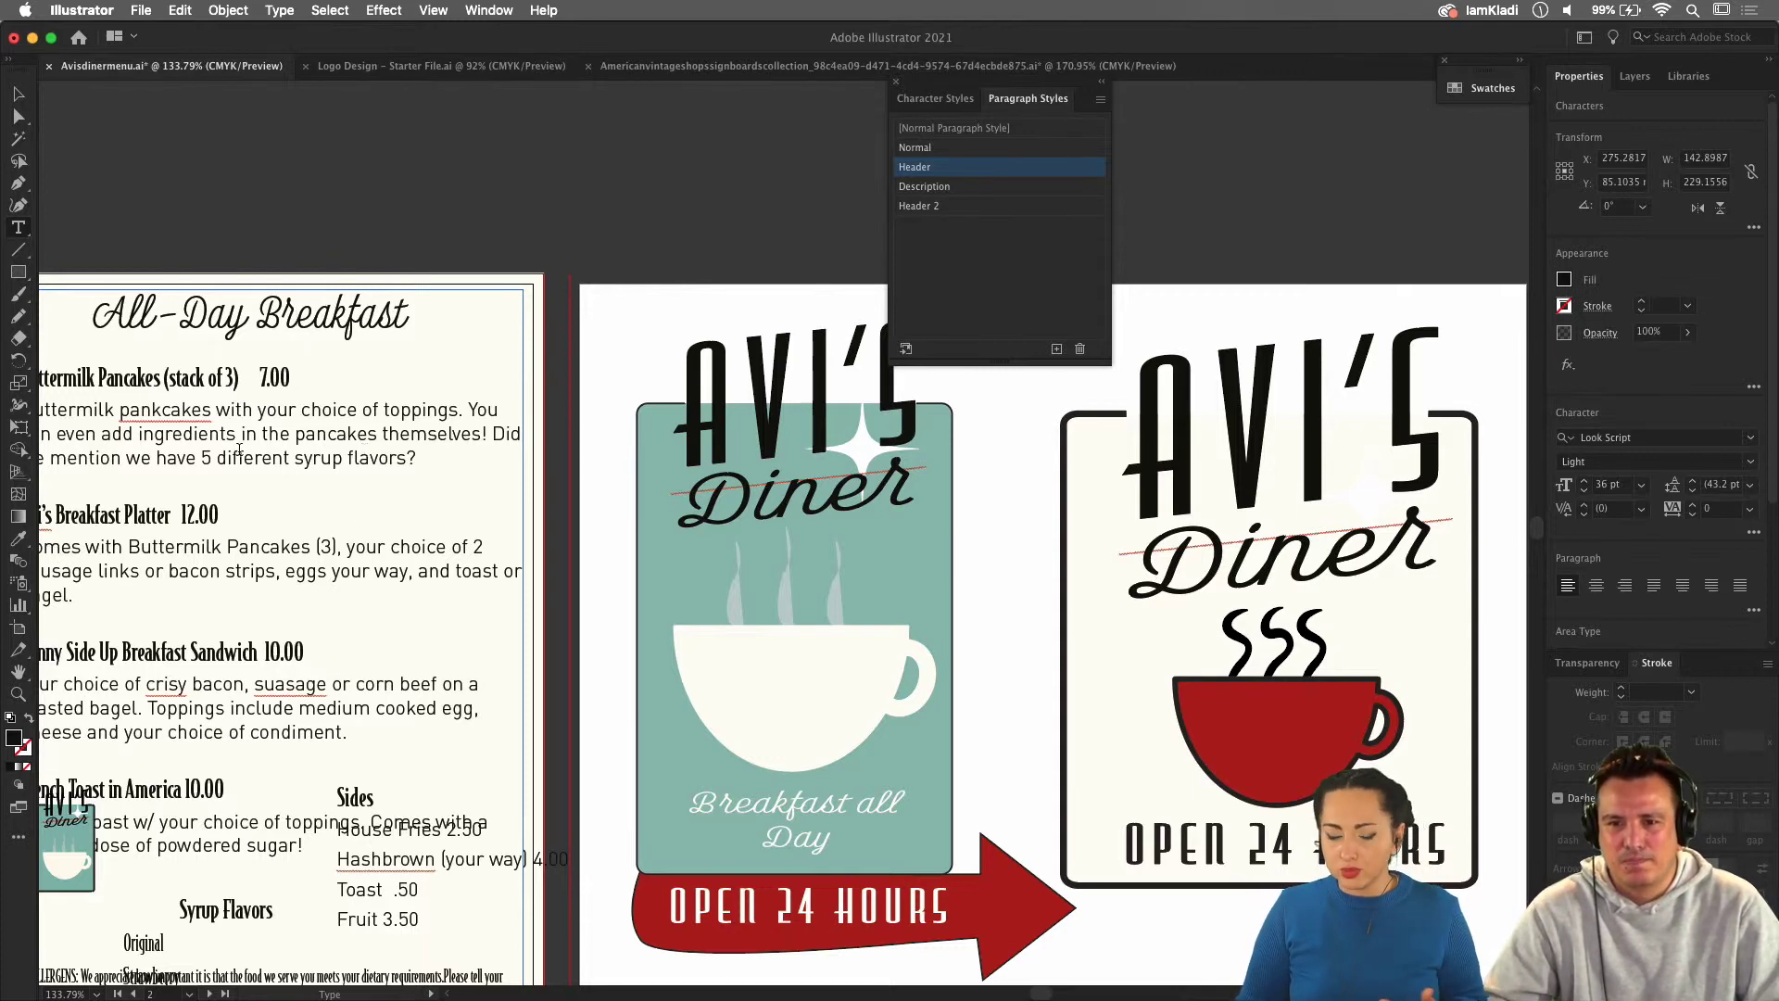
scroll(239, 450, "left", 3)
scroll(232, 458, "up", 2)
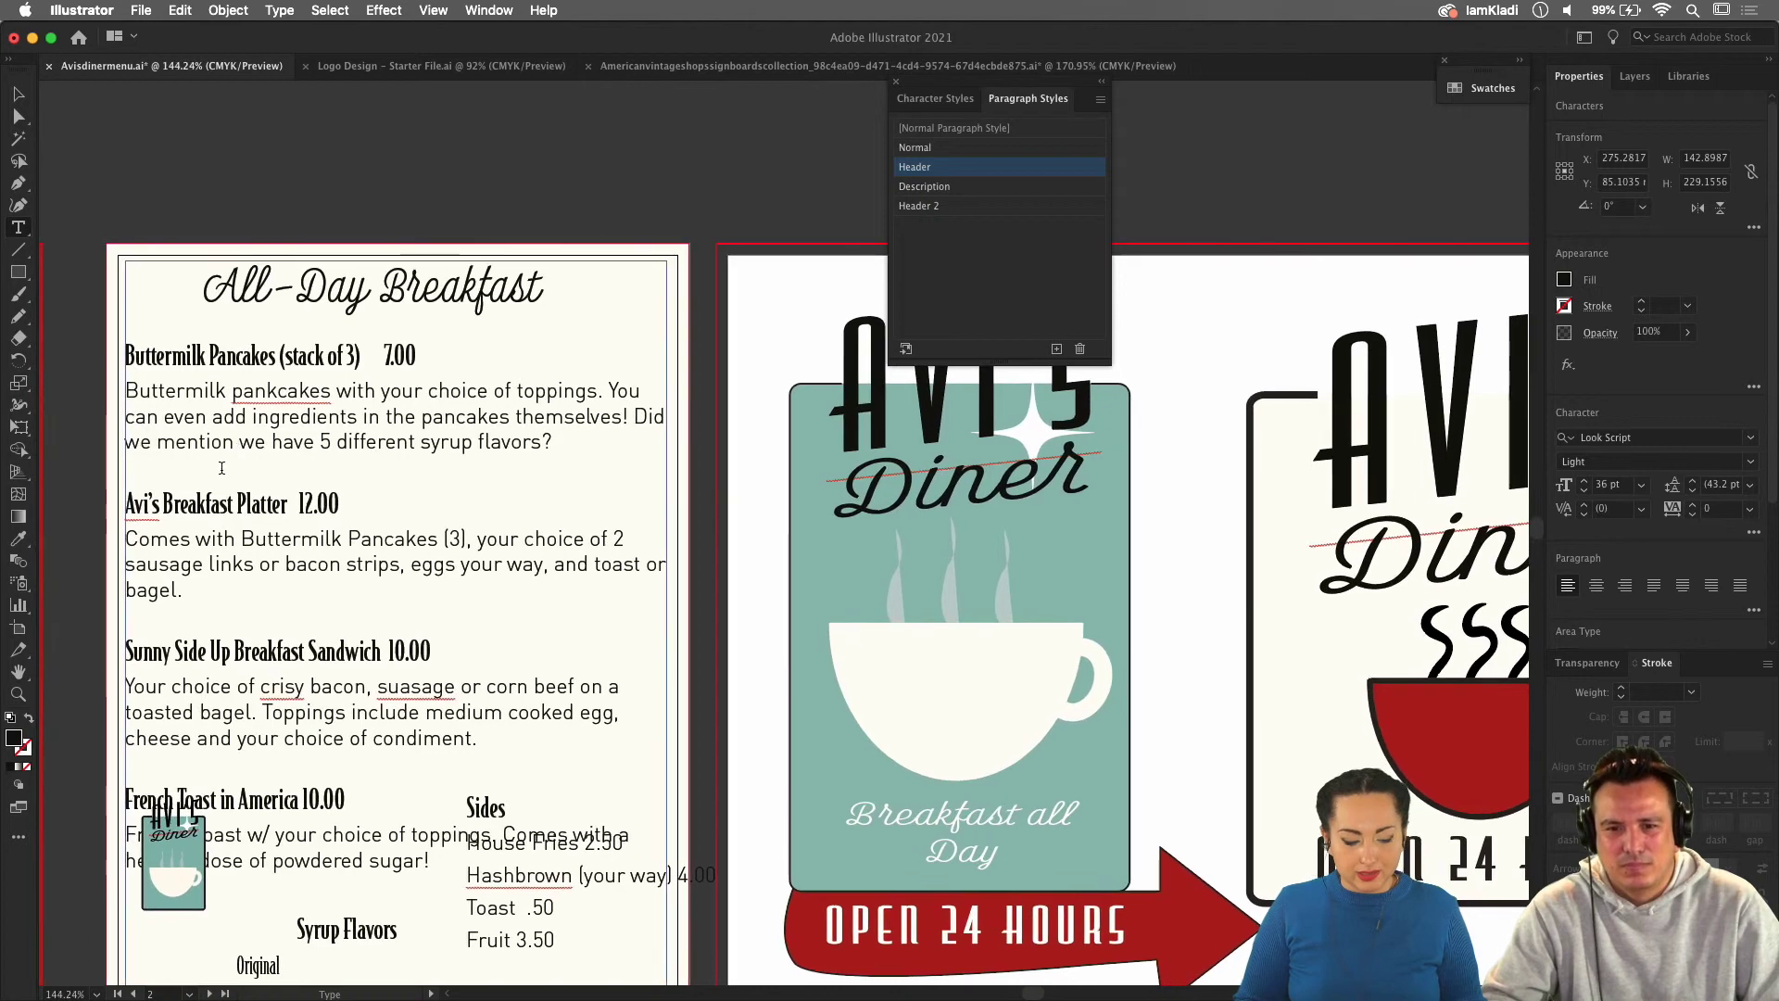
scroll(332, 483, "up", 3)
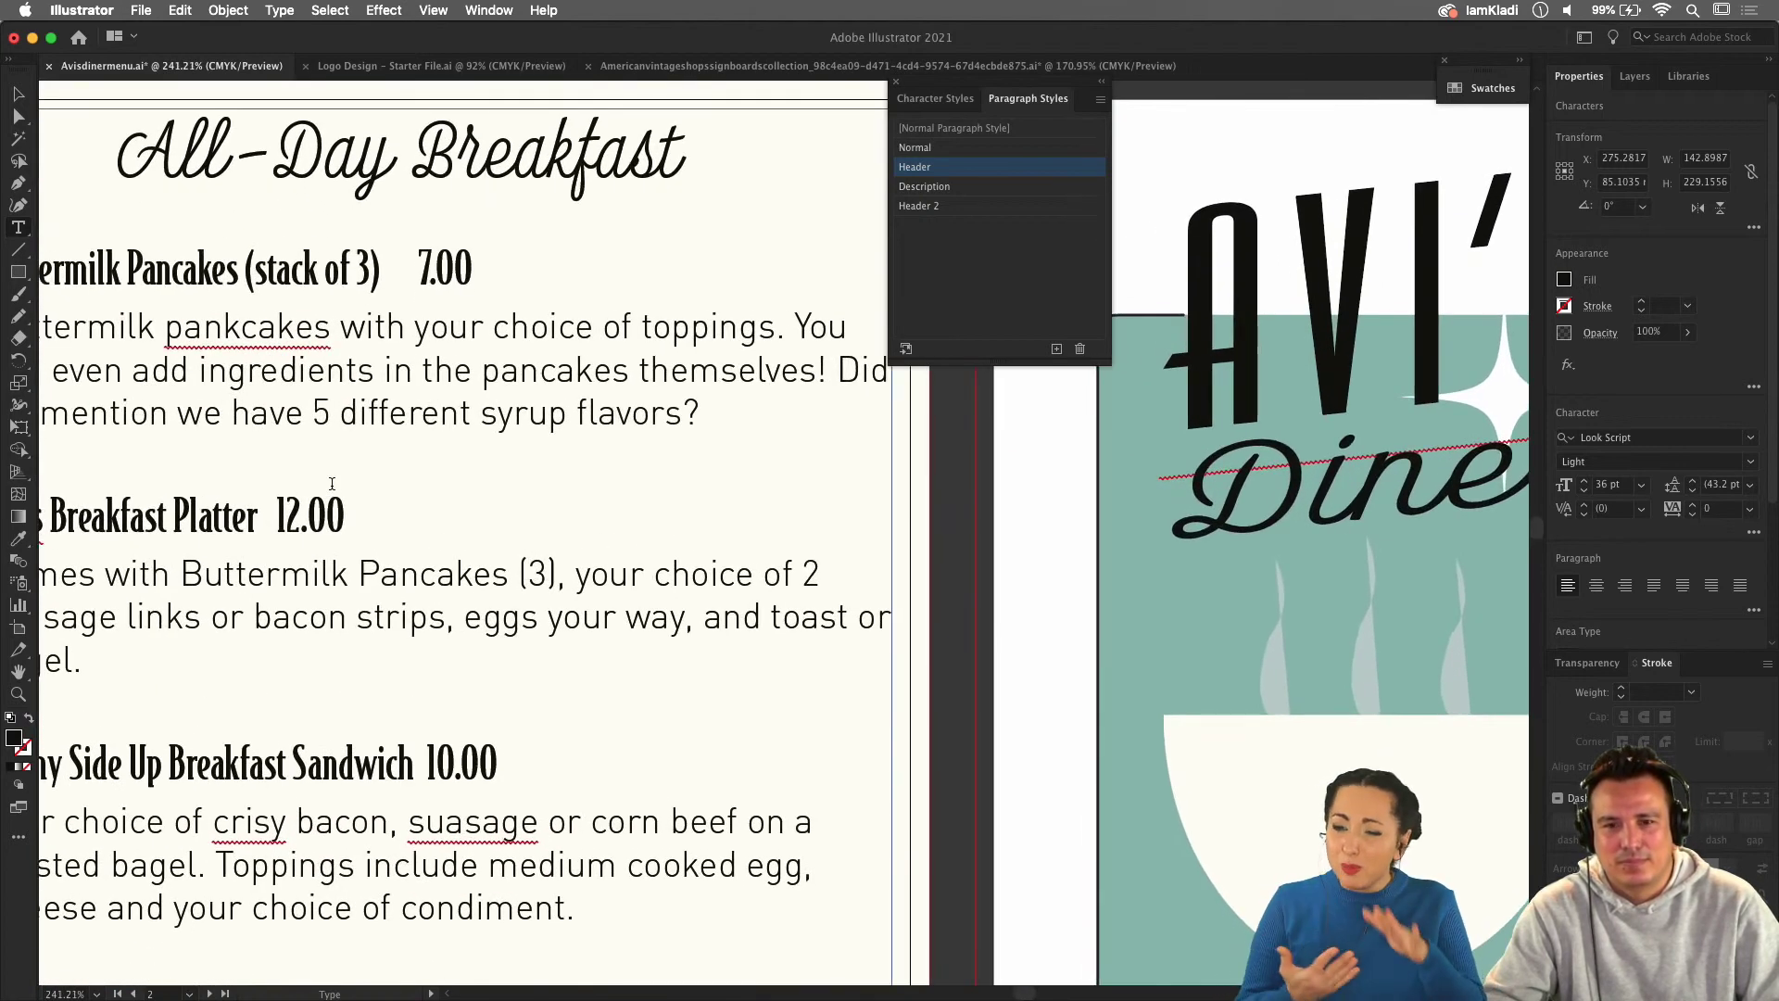
double_click(378, 264)
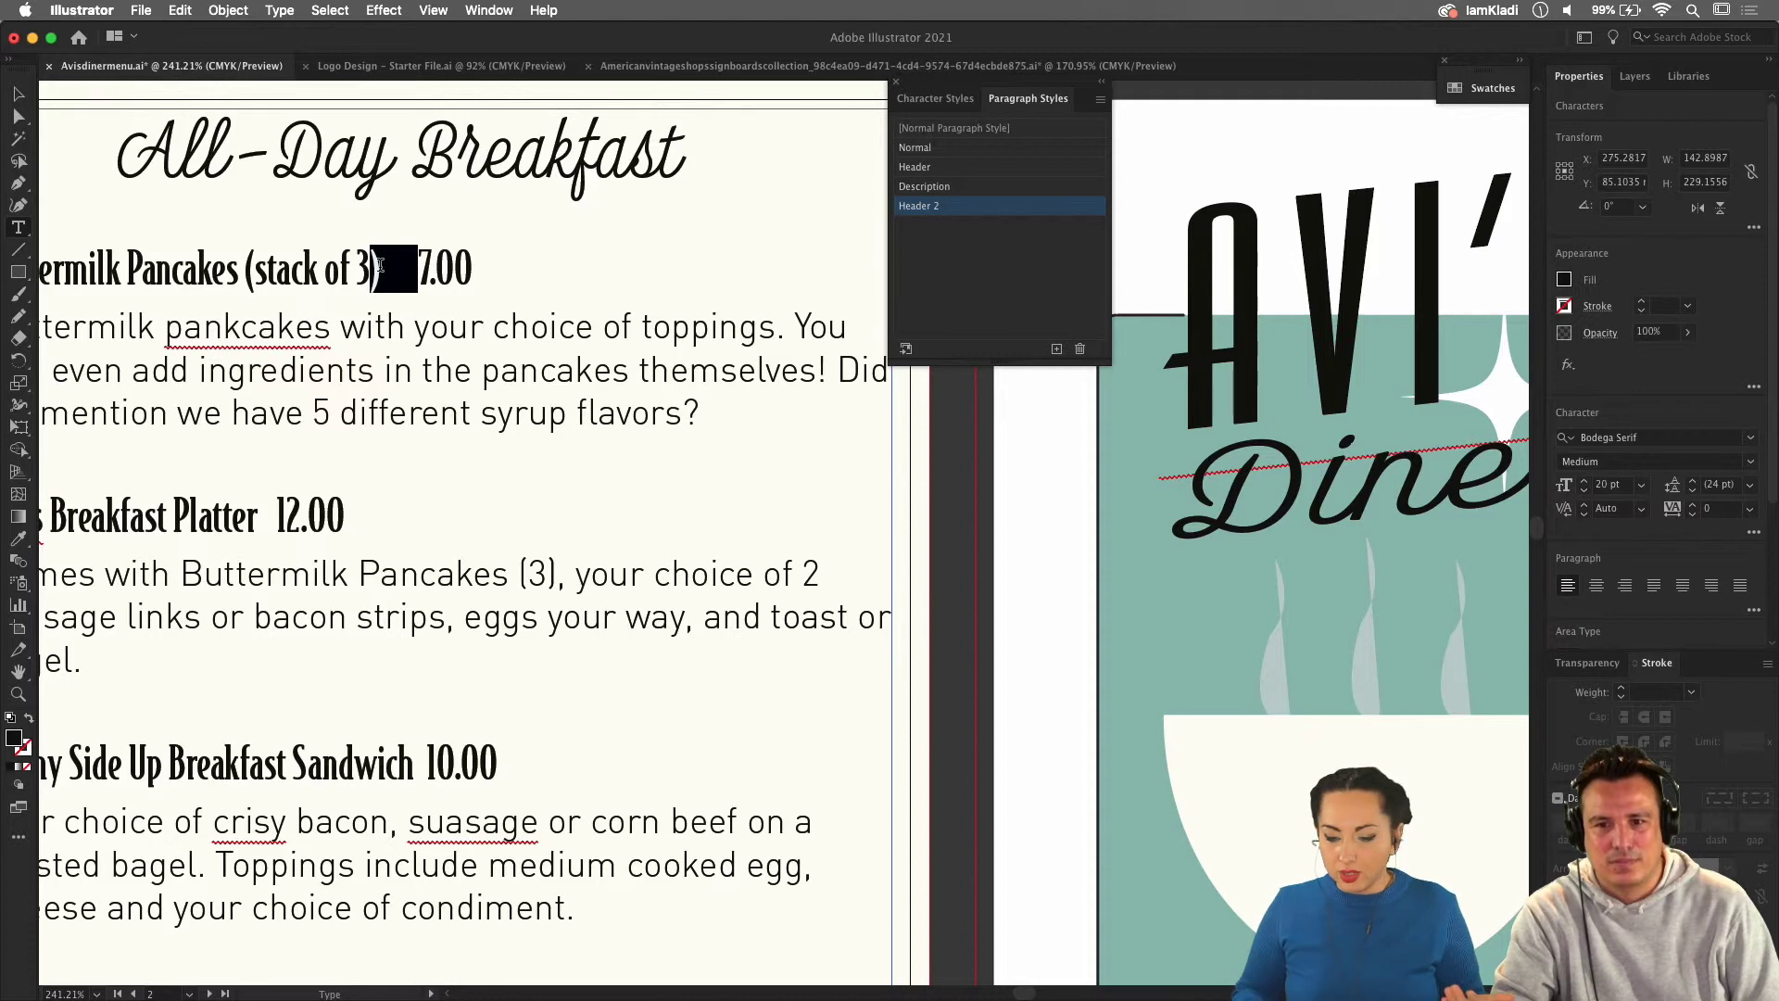
scroll(358, 321, "down", 2)
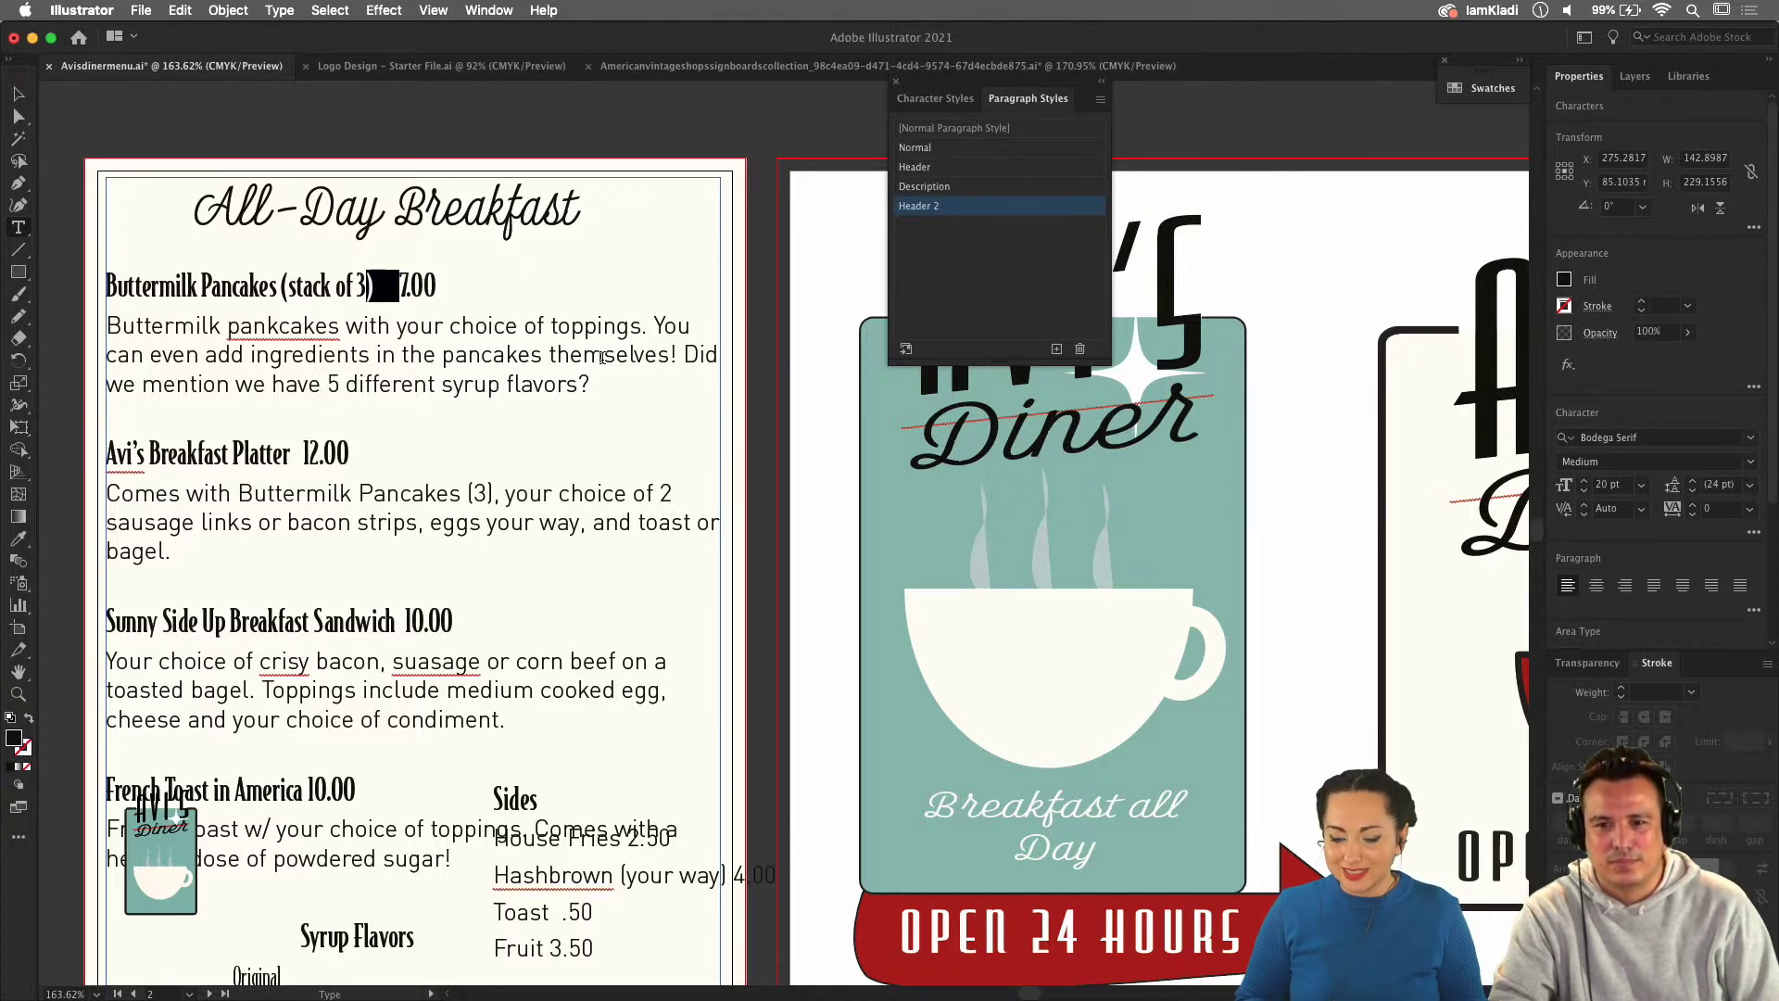
scroll(775, 316, "right", 15)
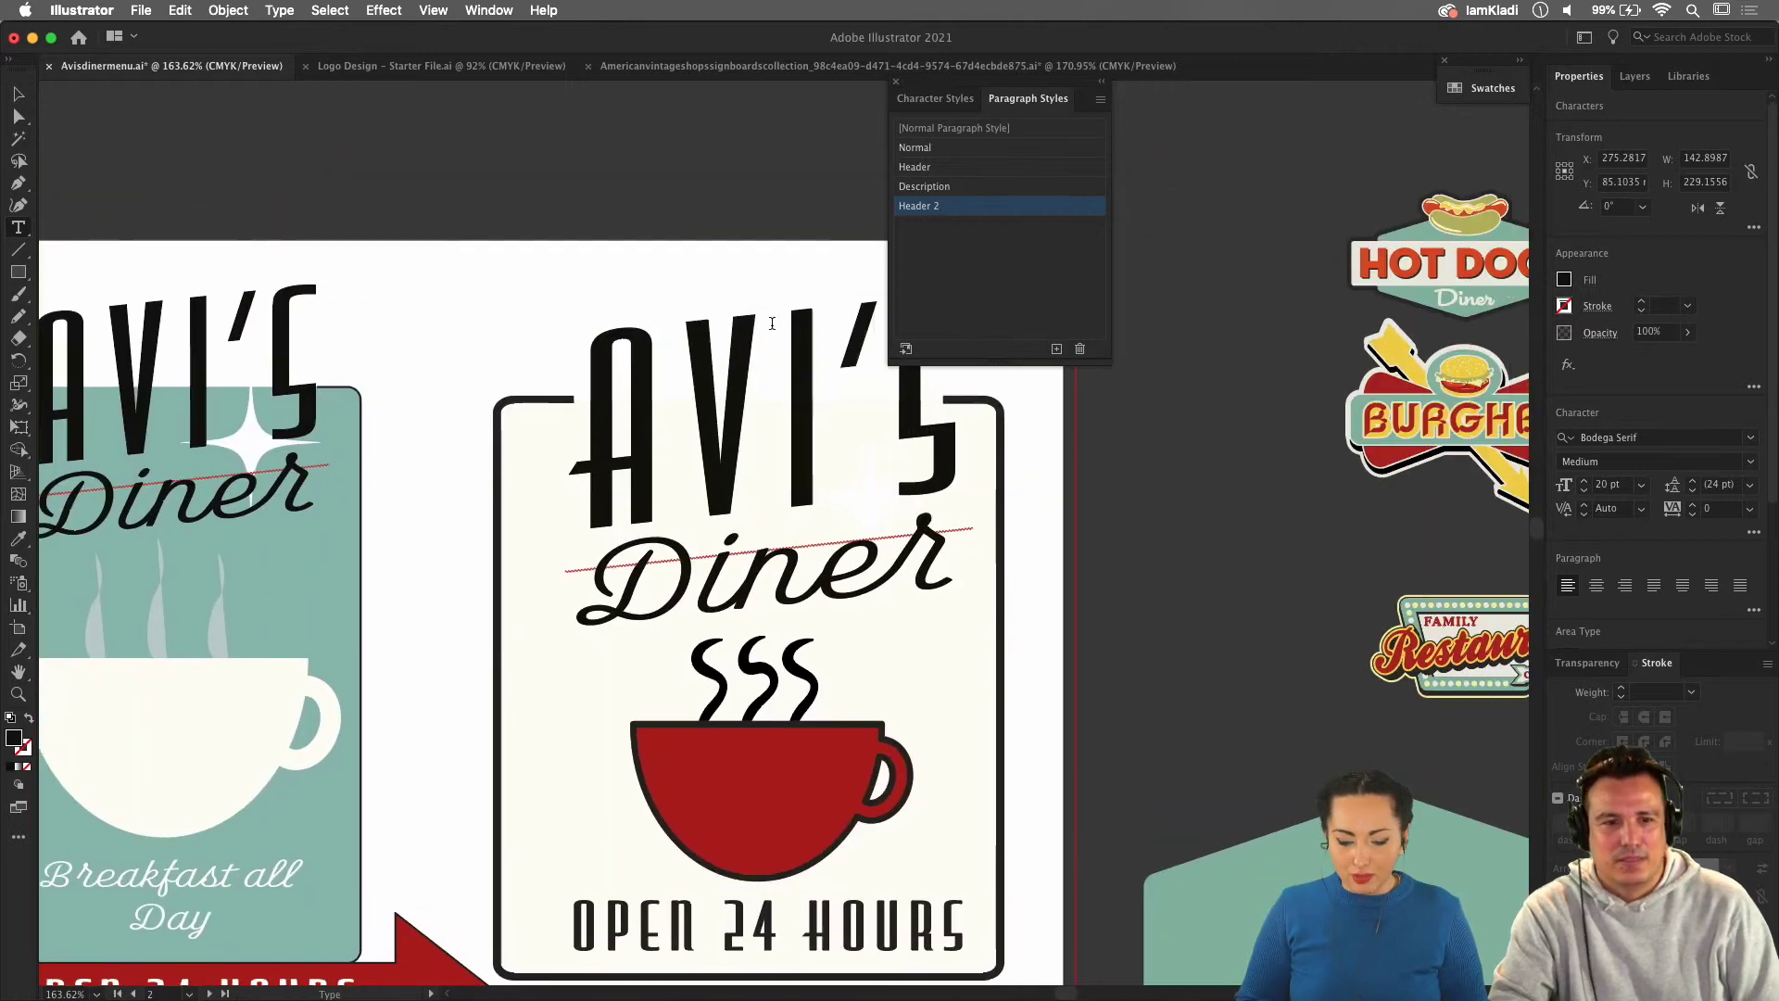
scroll(772, 322, "left", 5)
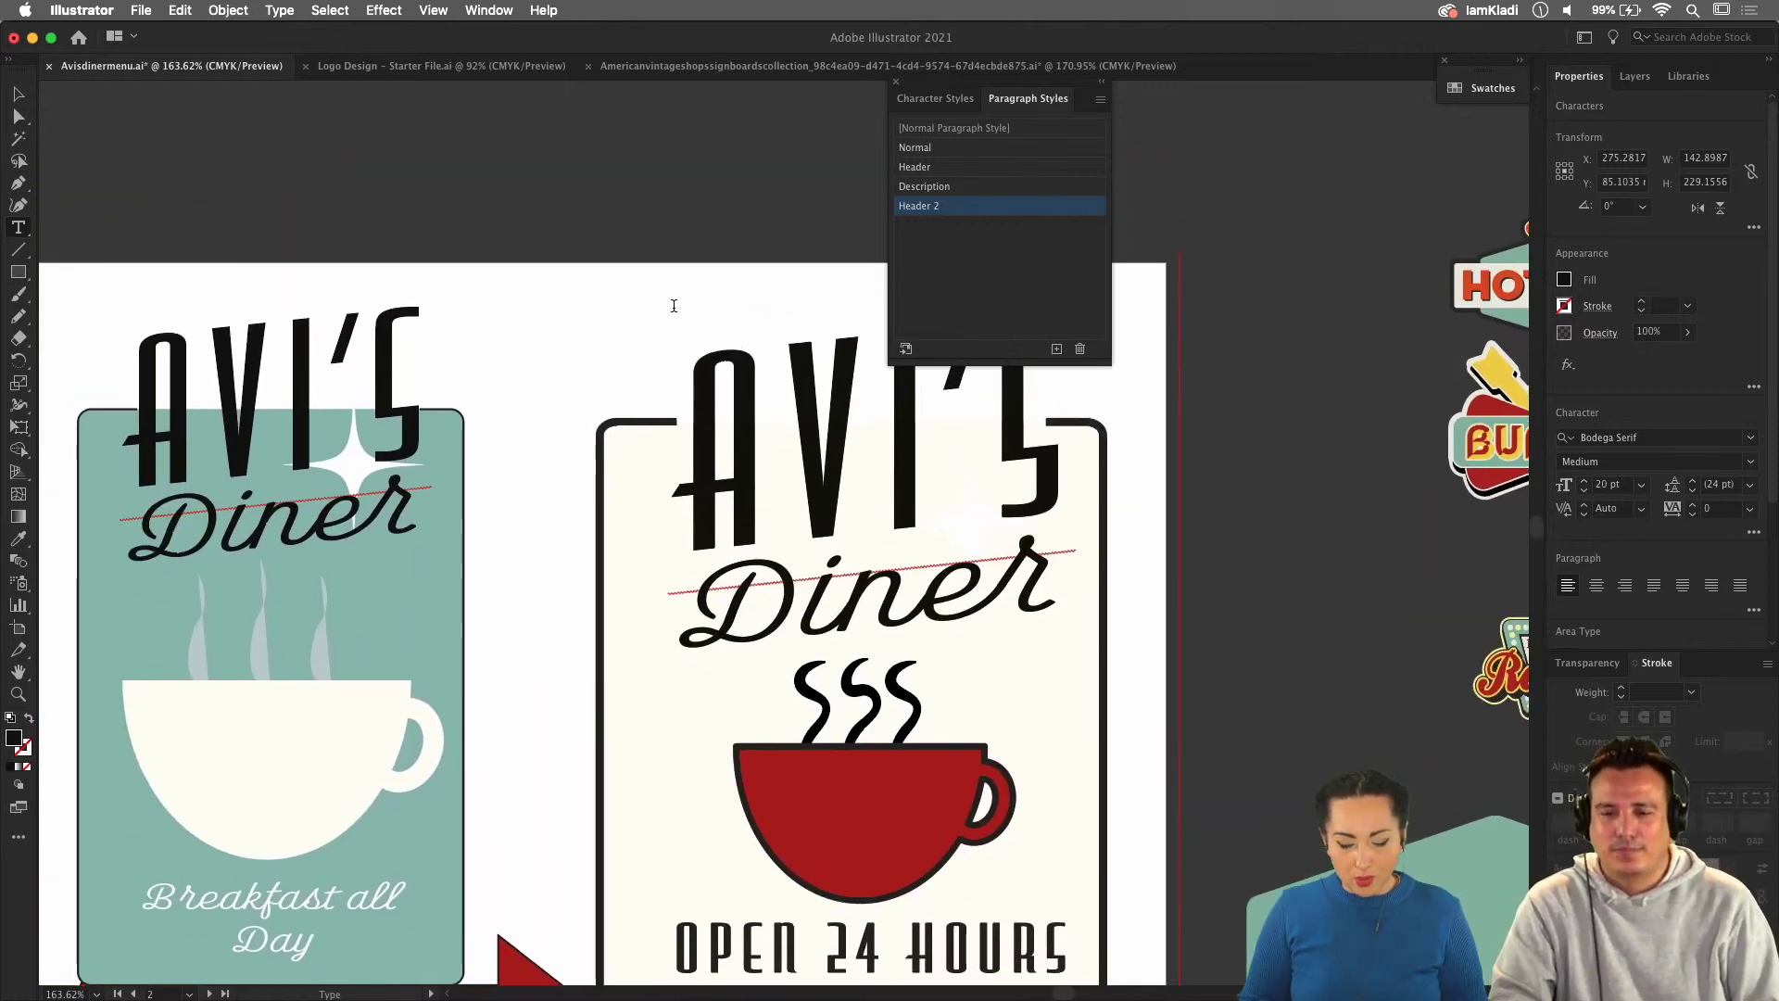
scroll(674, 306, "down", 2)
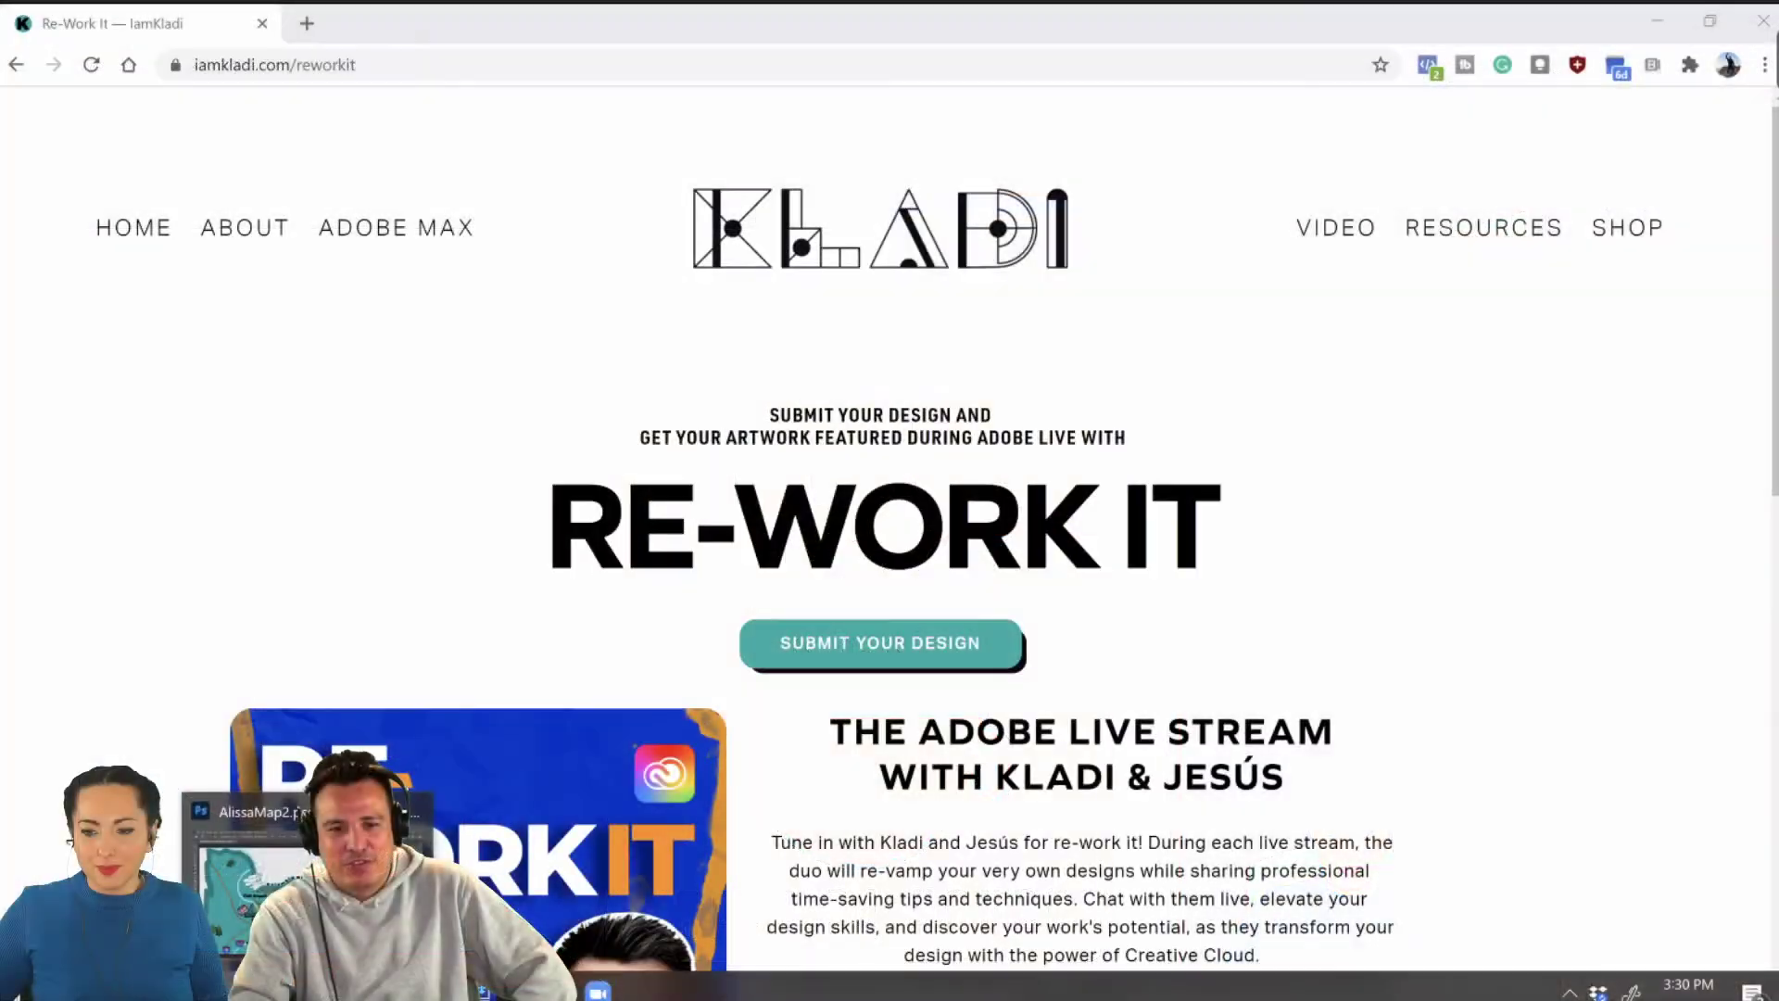
Switch to Chrome and view the second designer's Behance profile.
key("alt+Tab")
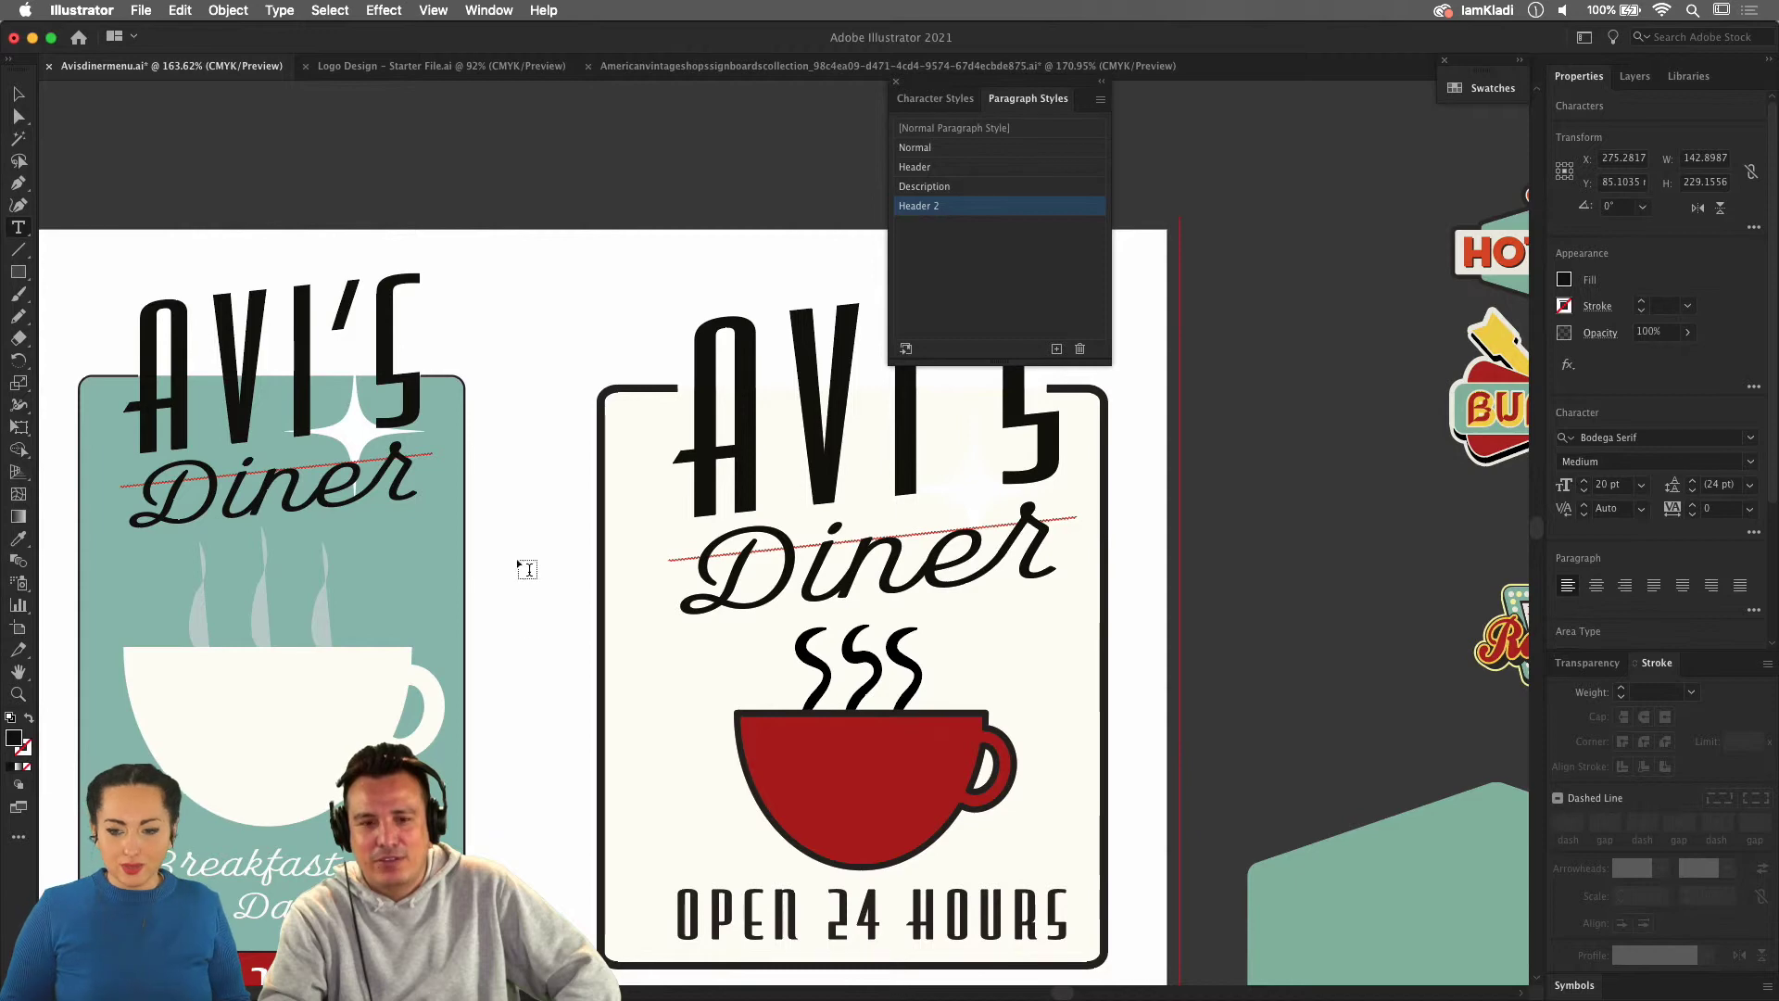
mouse_move(603, 926)
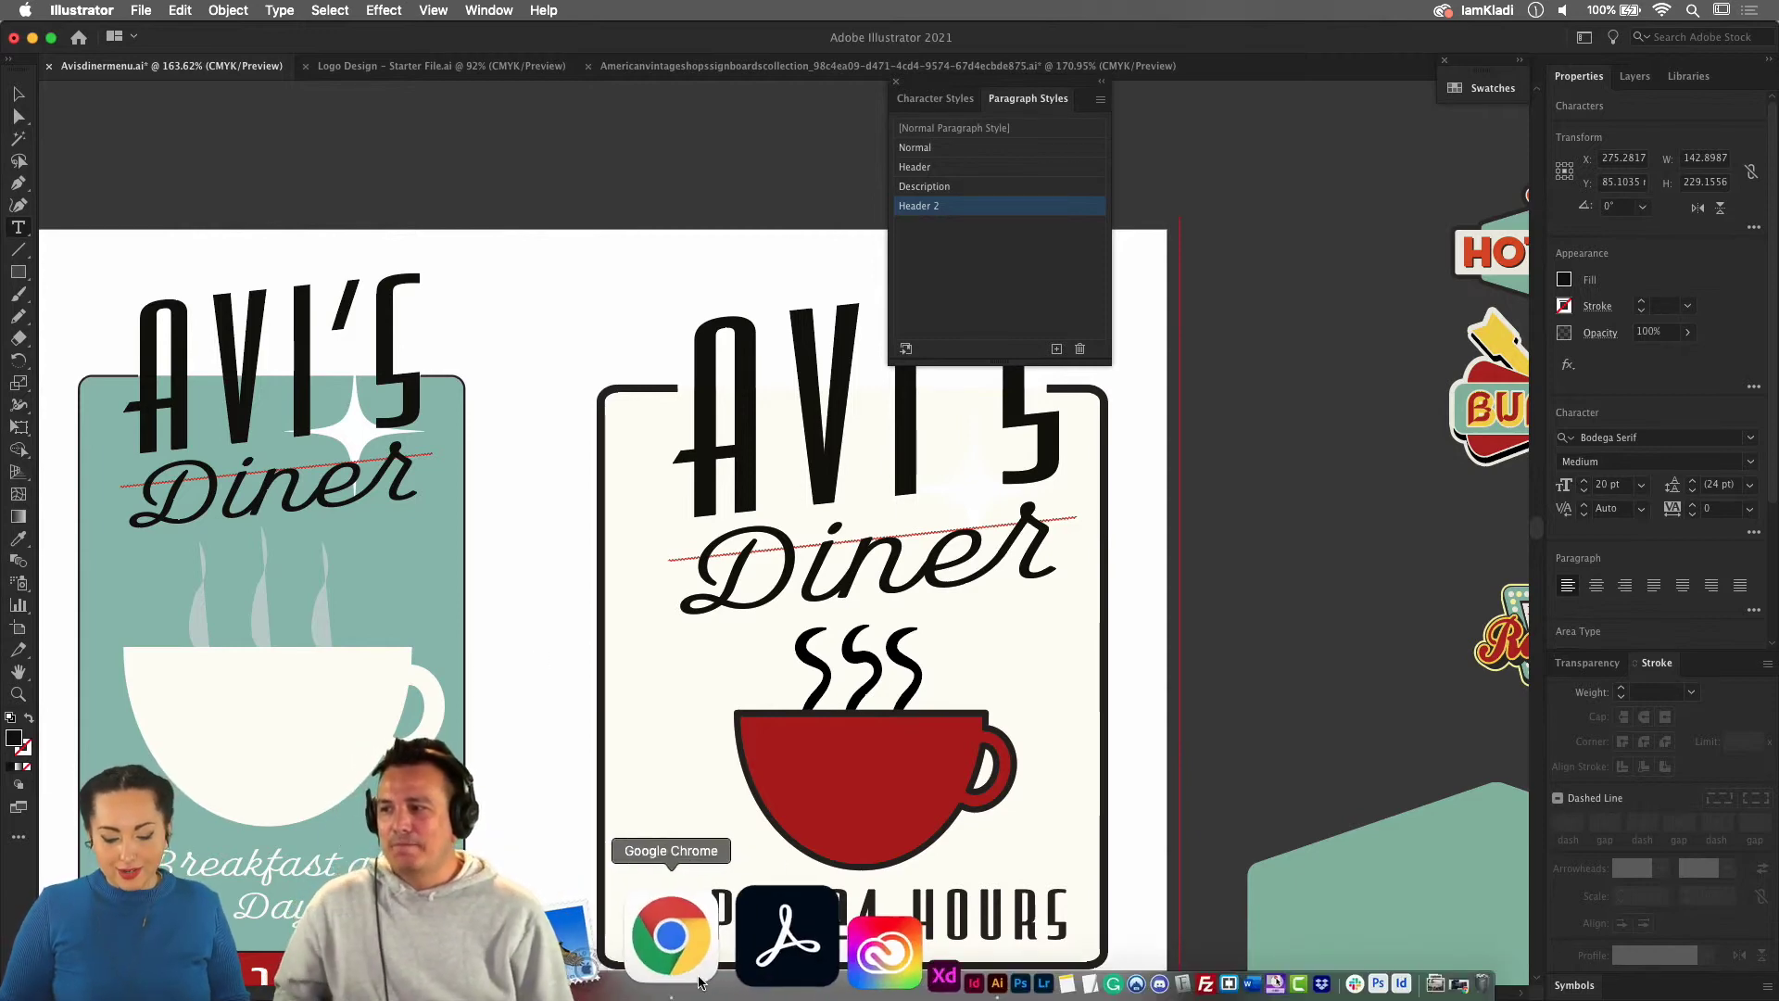
left_click(690, 959)
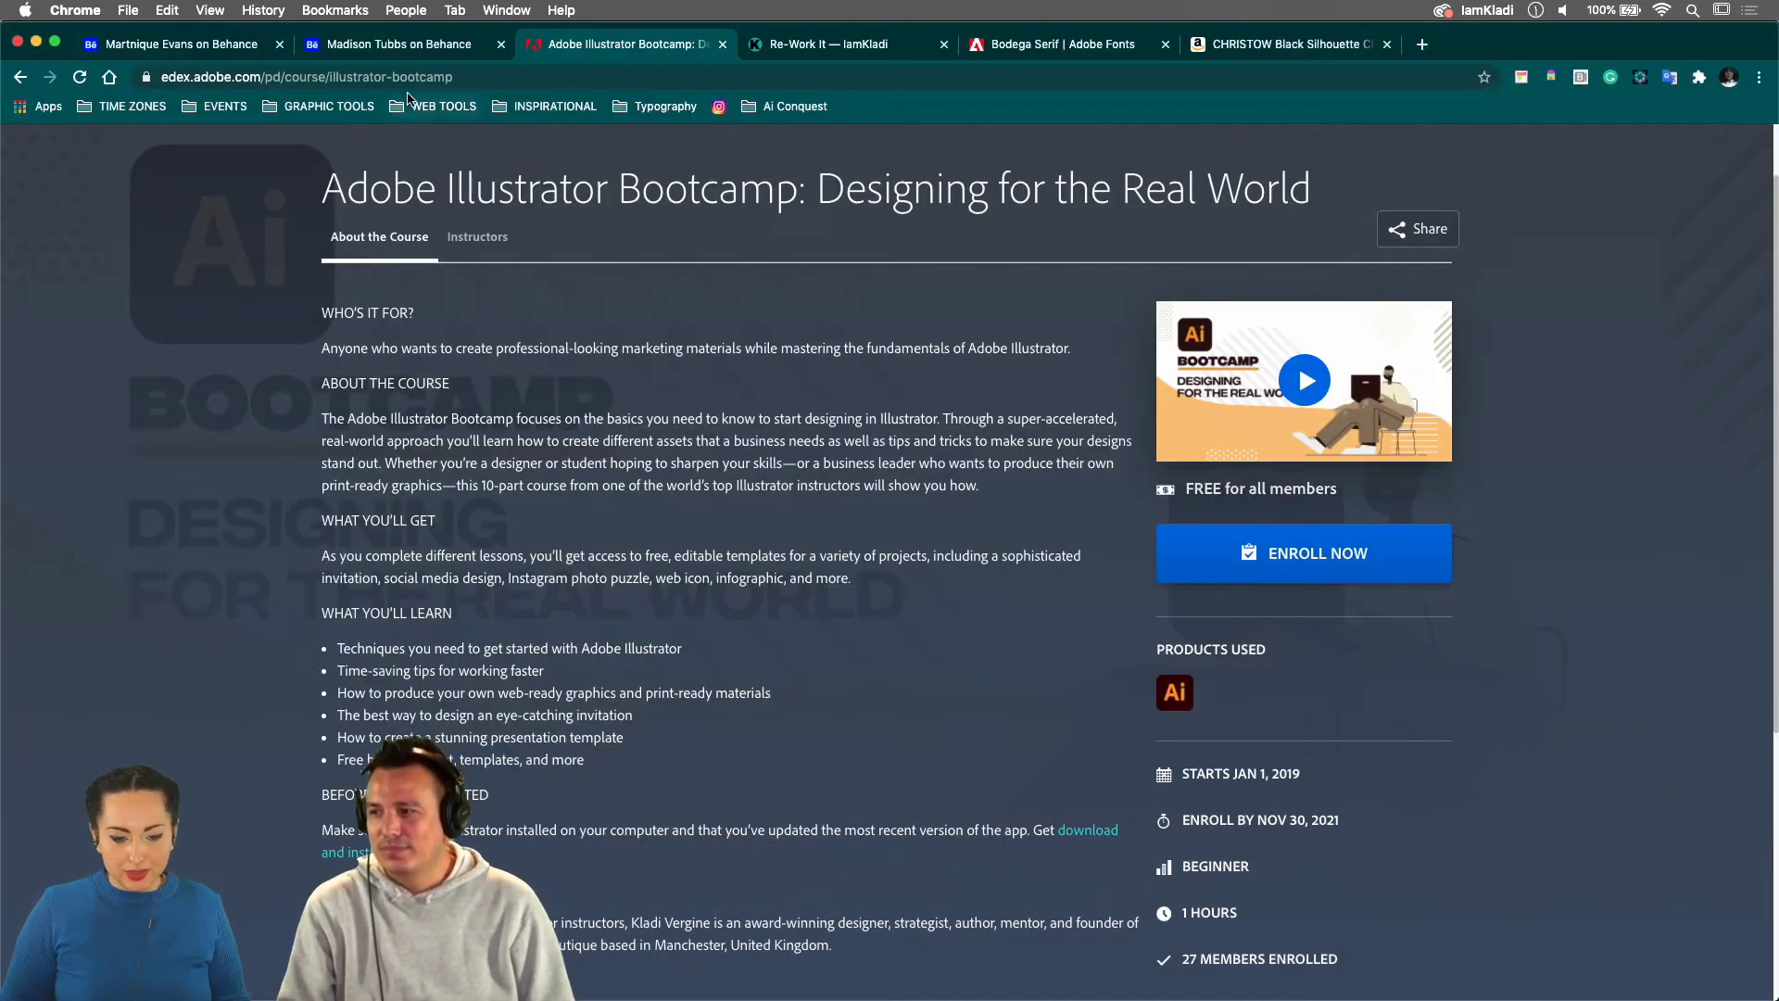
left_click(388, 49)
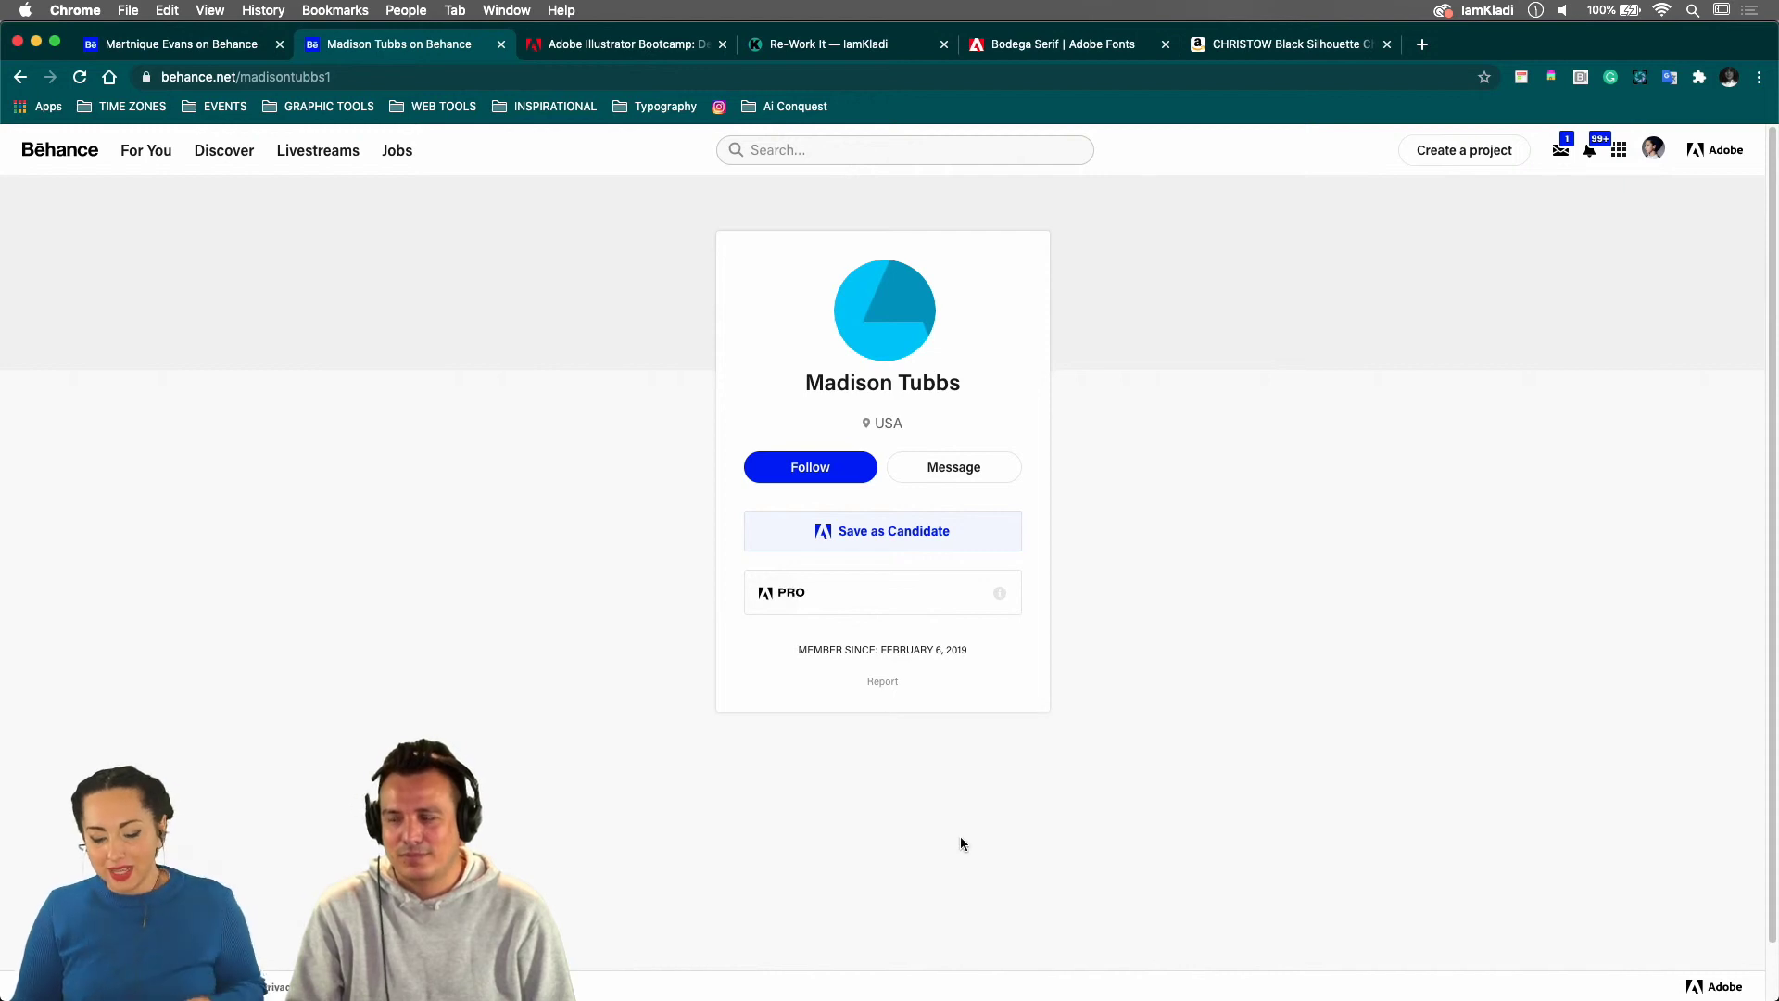
Switch to Photoshop and inspect the layers inside Group 1 of the illustrated map, leaving the group collapsed.
mouse_move(996, 996)
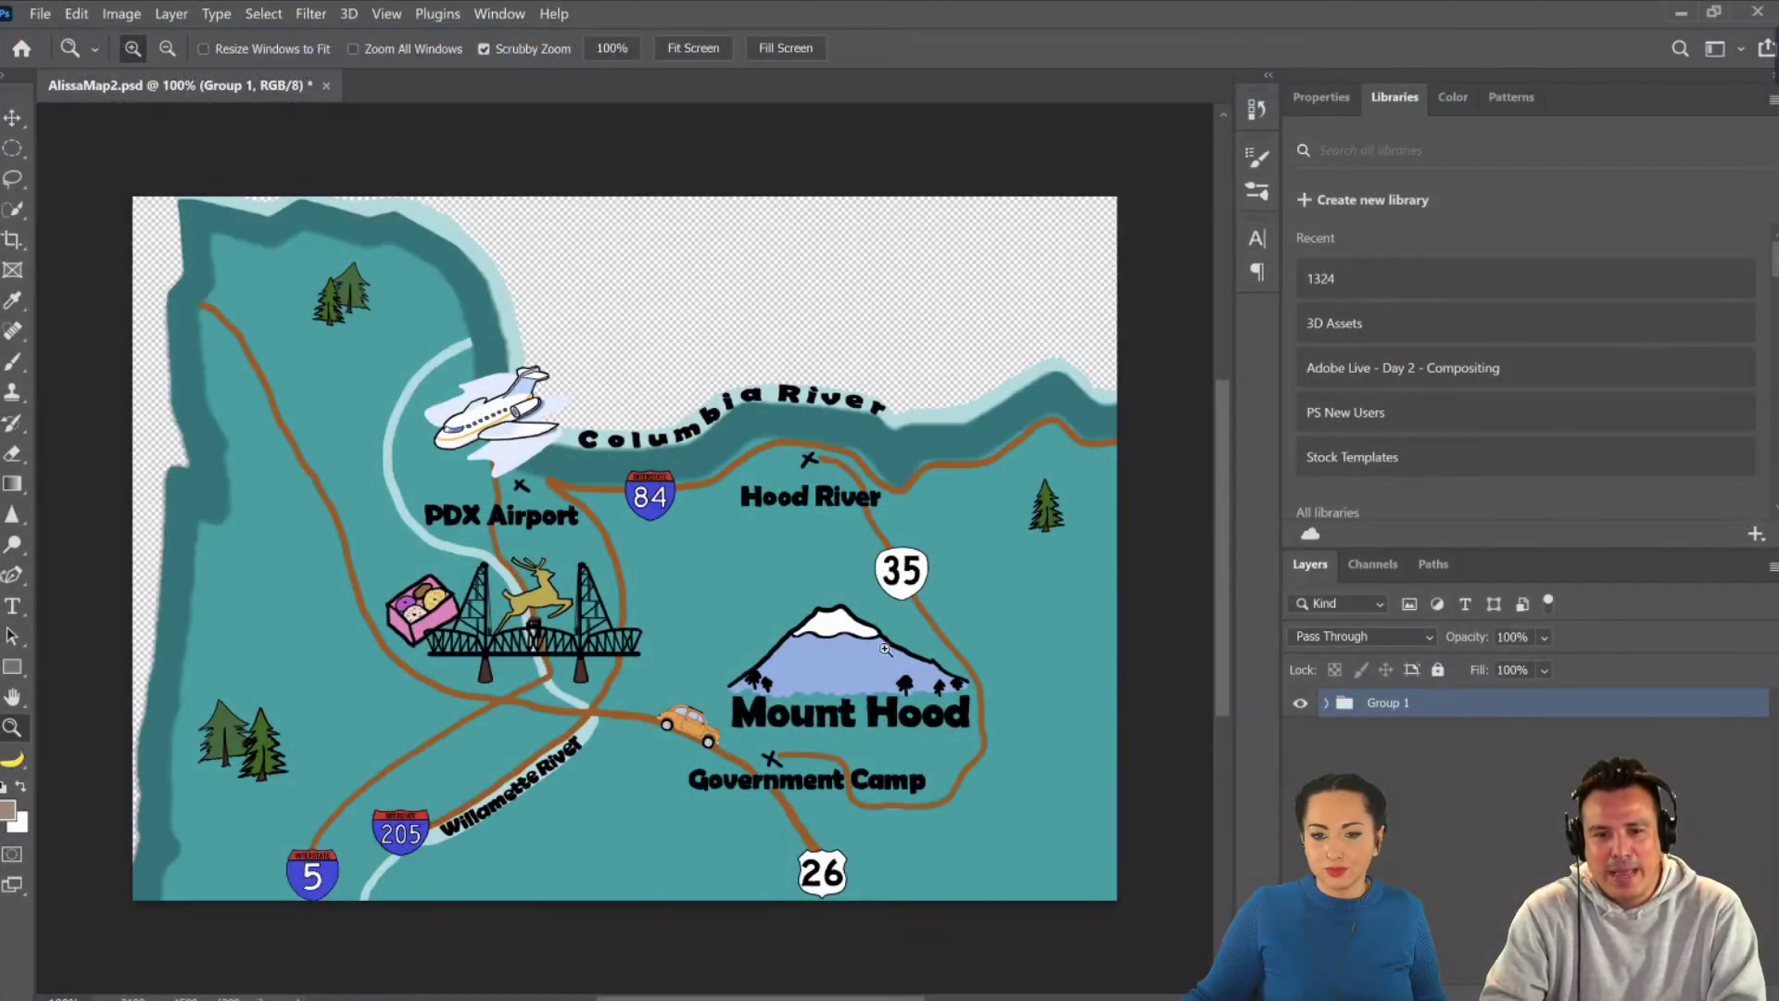
left_click(1328, 706)
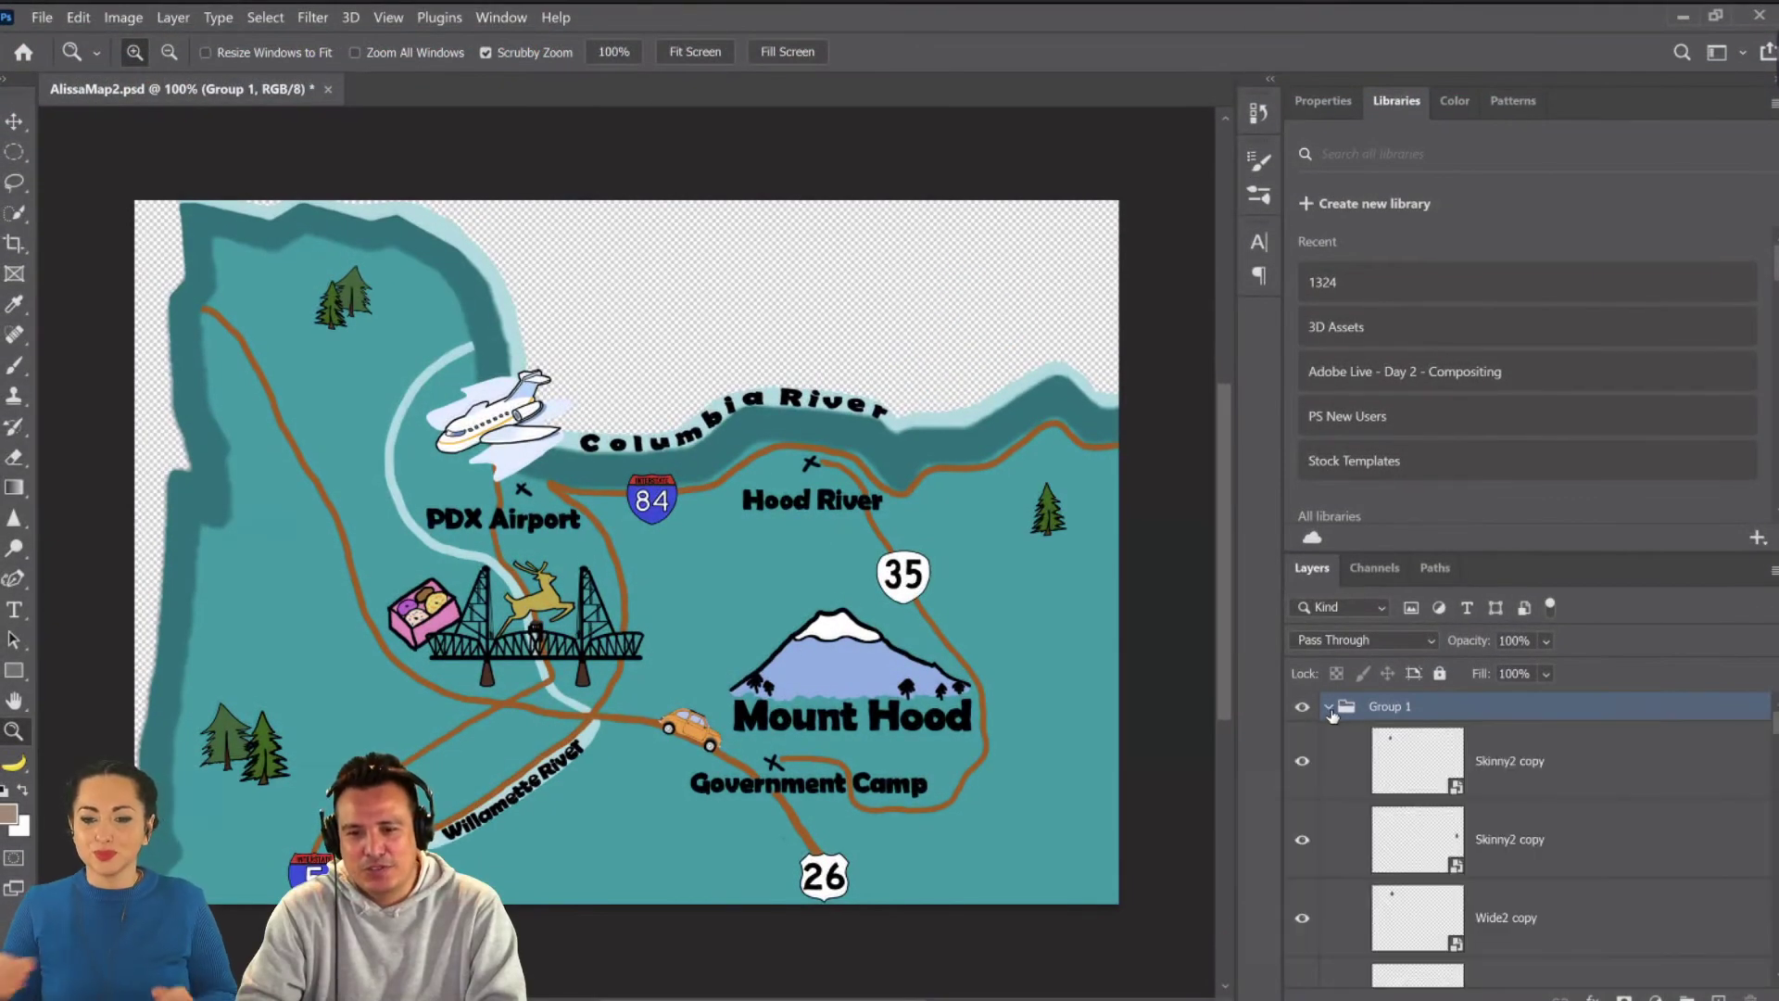
left_click(1330, 708)
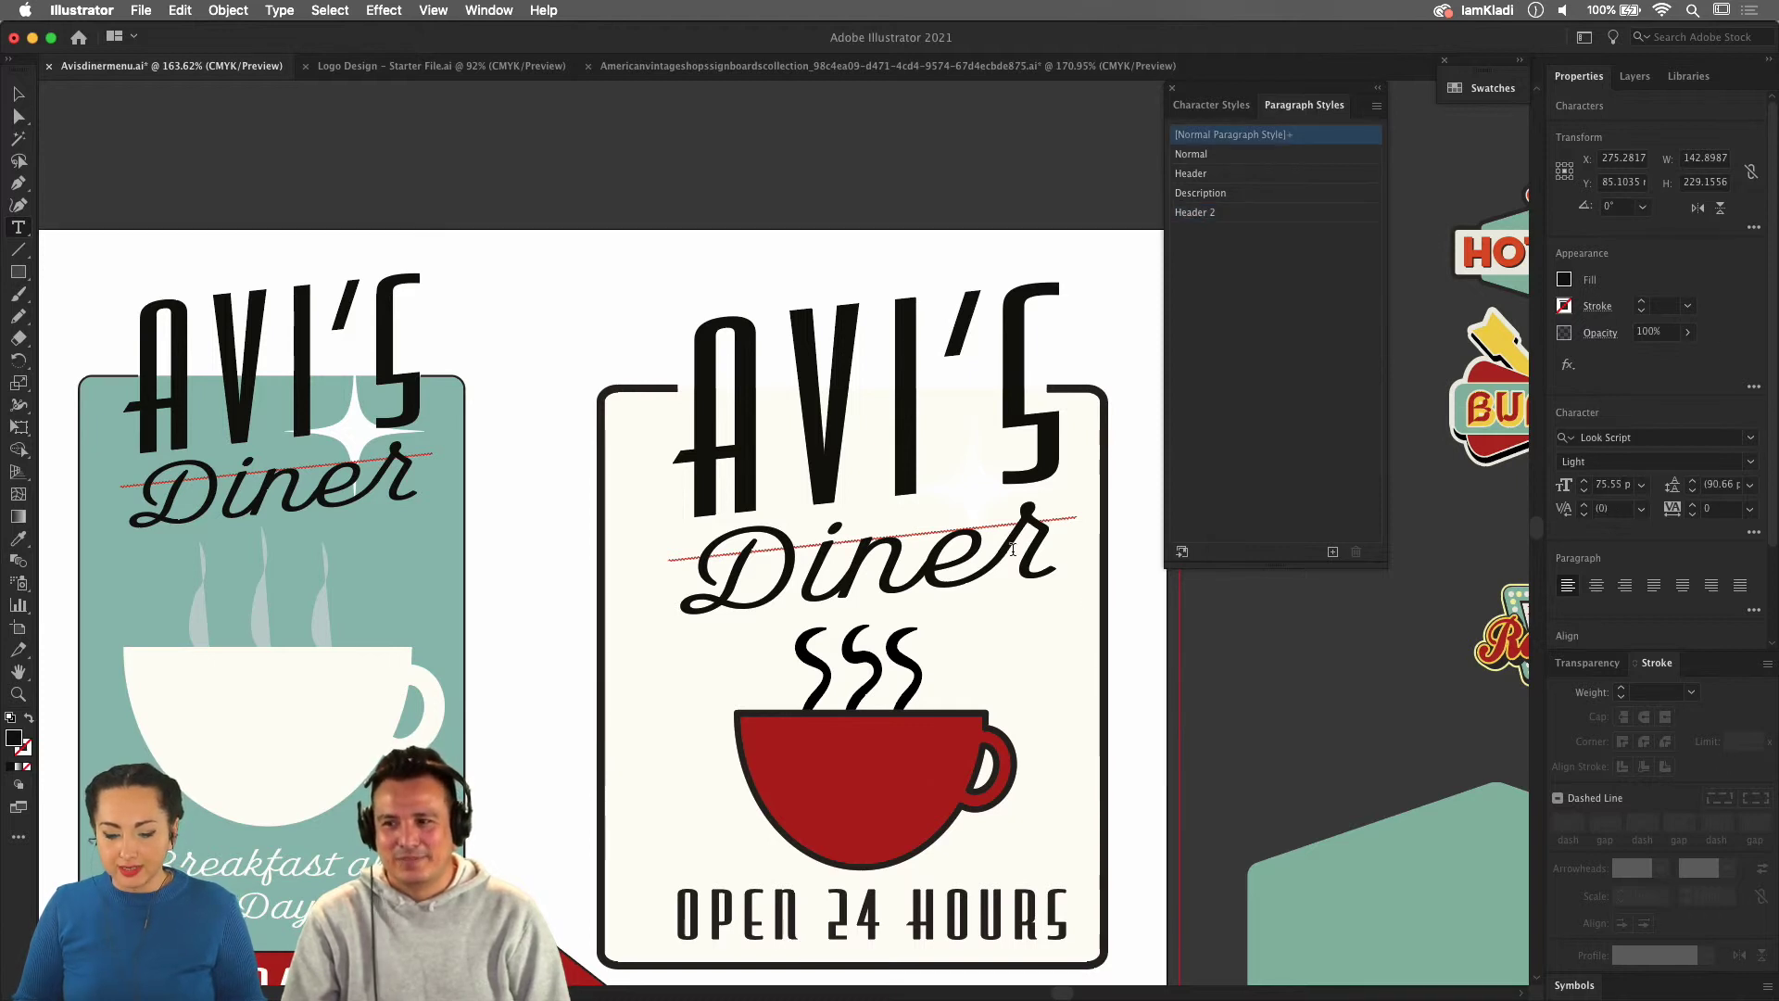
Add a text frame about 66.8 × 28.2 mm above the logo artboard in Illustrator, containing the word TEST.
double_click(1010, 582)
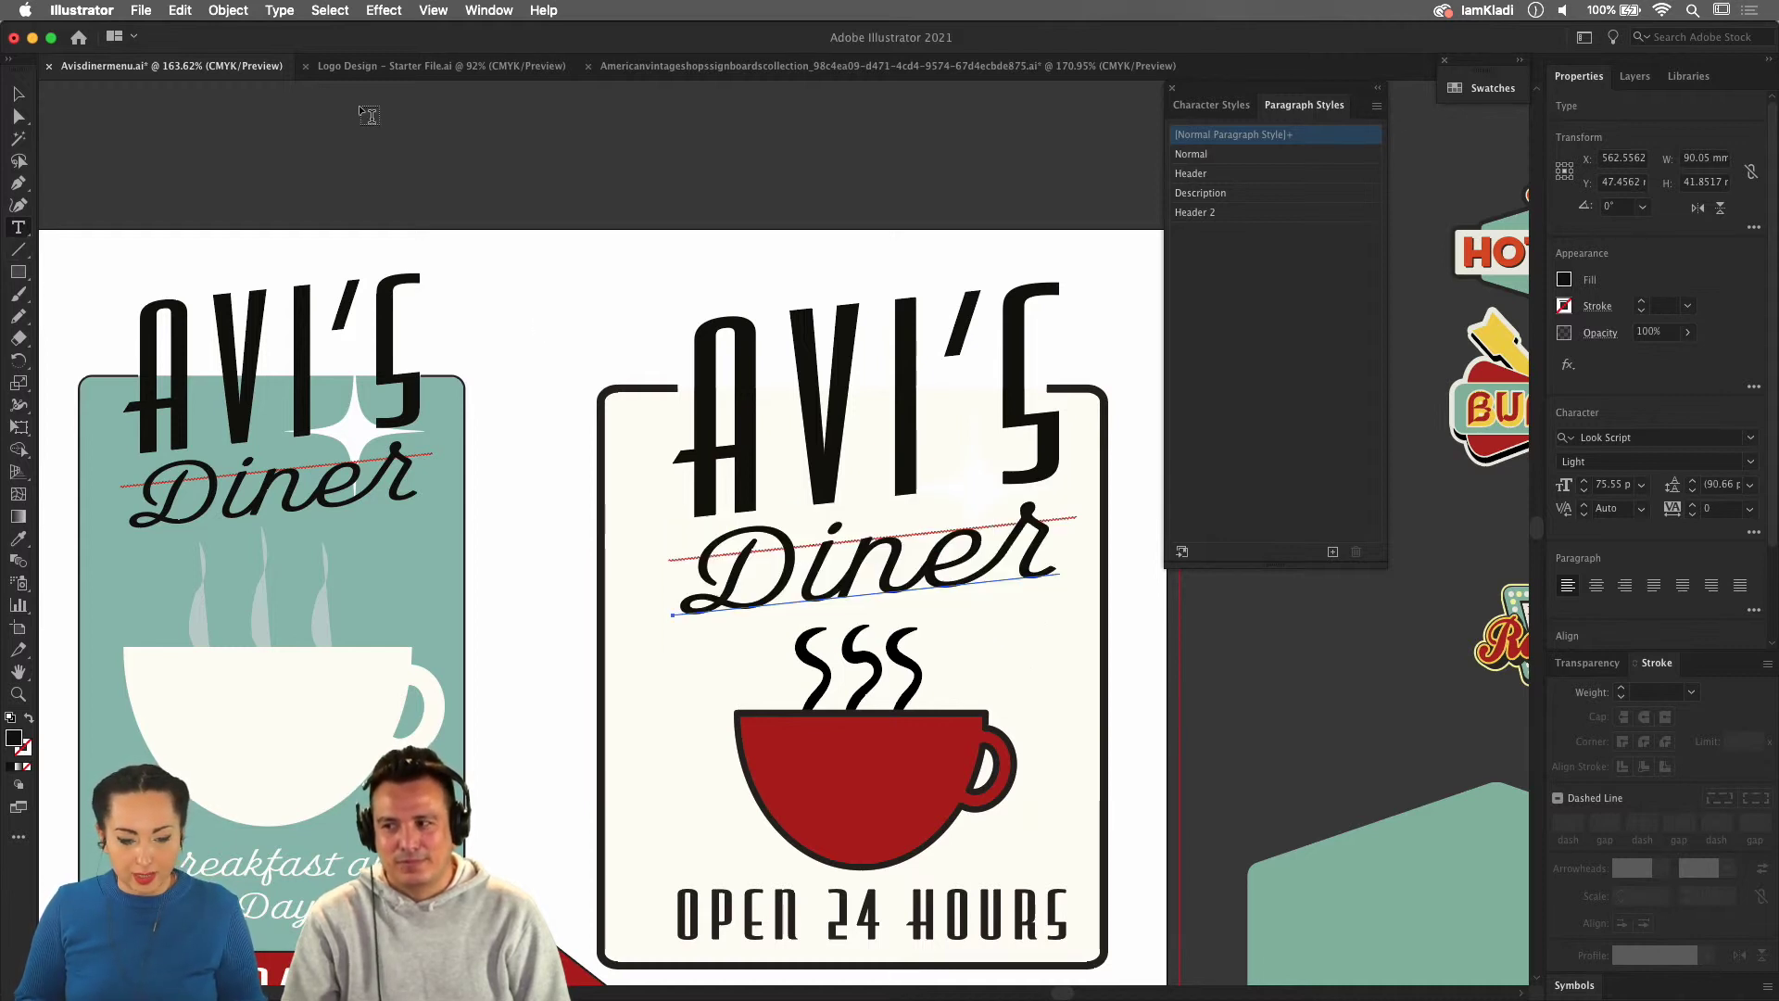
left_click_drag(358, 104, 646, 223)
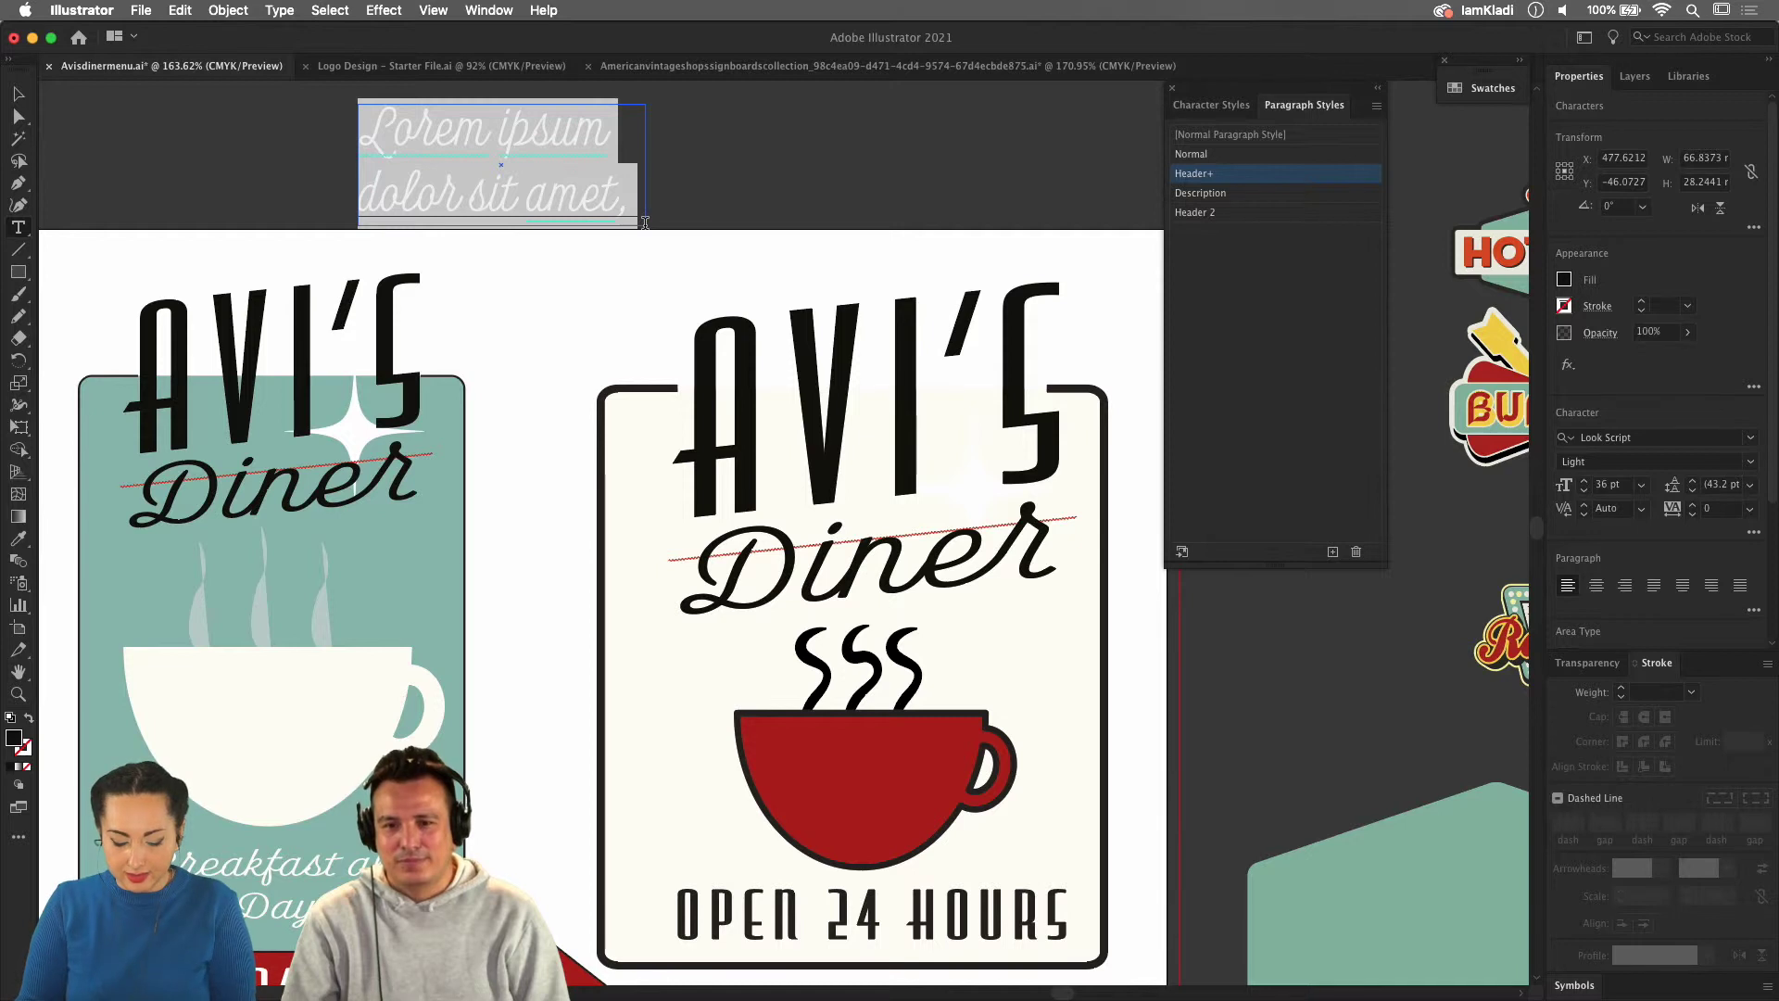
type("TEST")
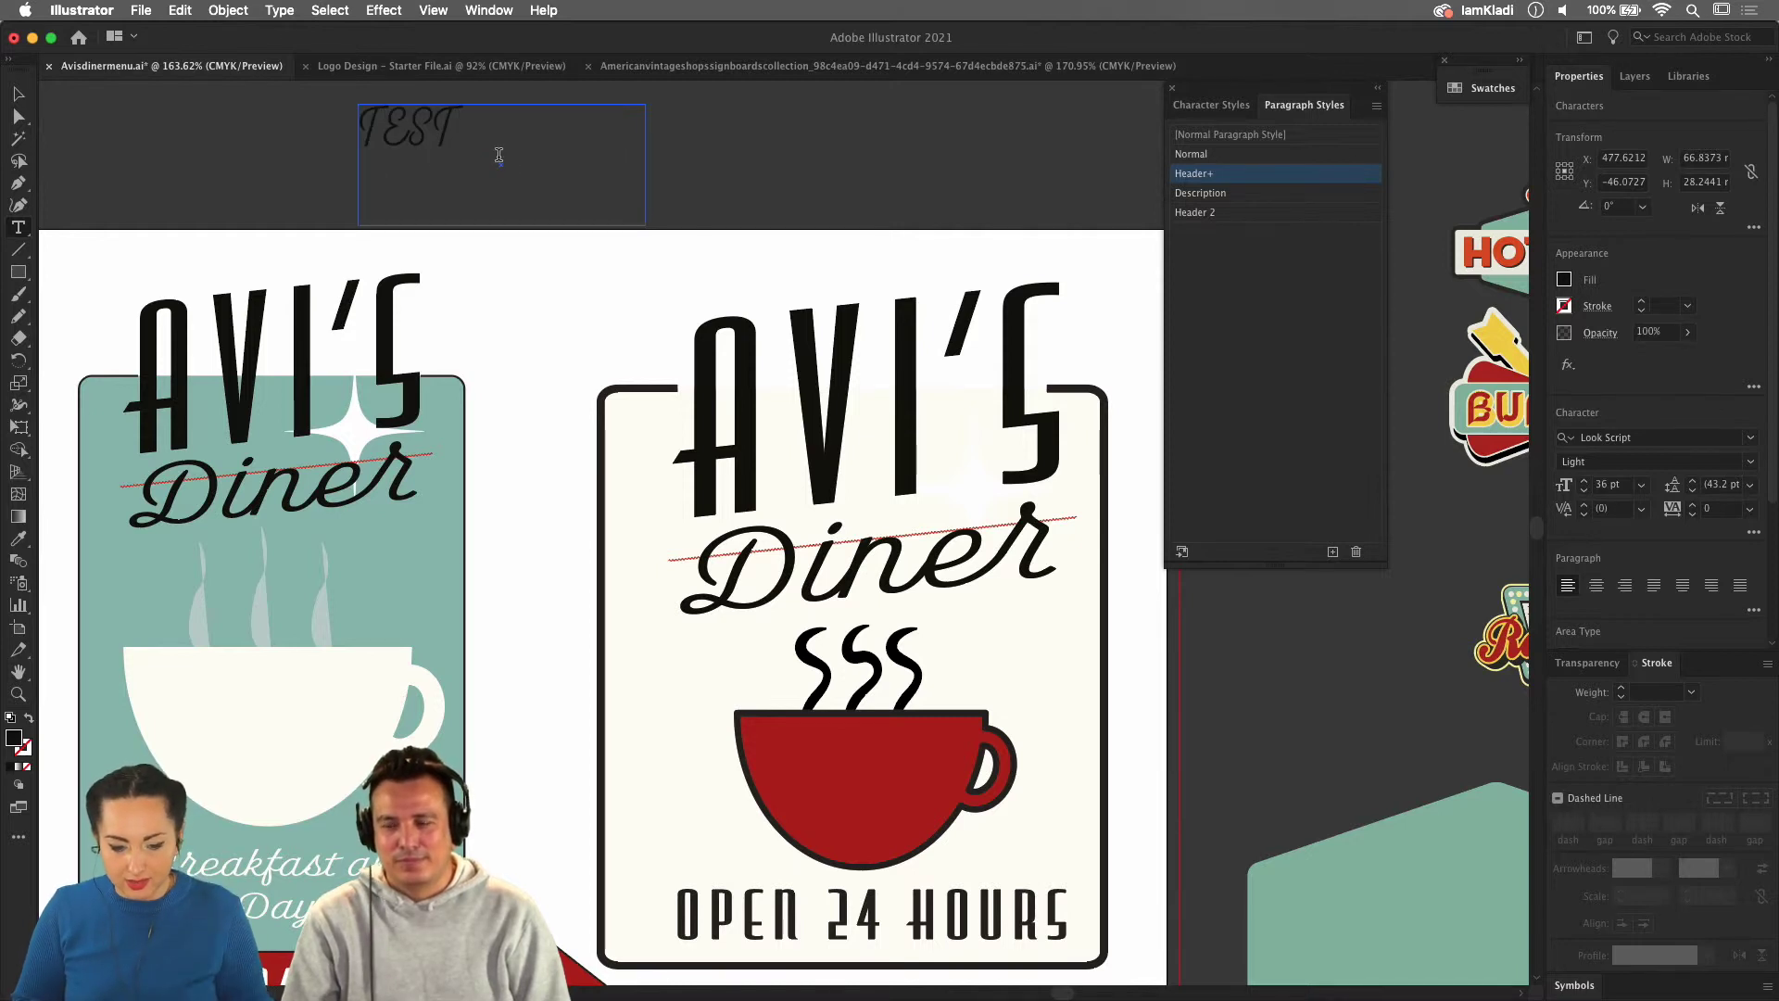
Set the whole TEST text in Integral CF Medium at 38 pt and center it in its frame.
key("super+a")
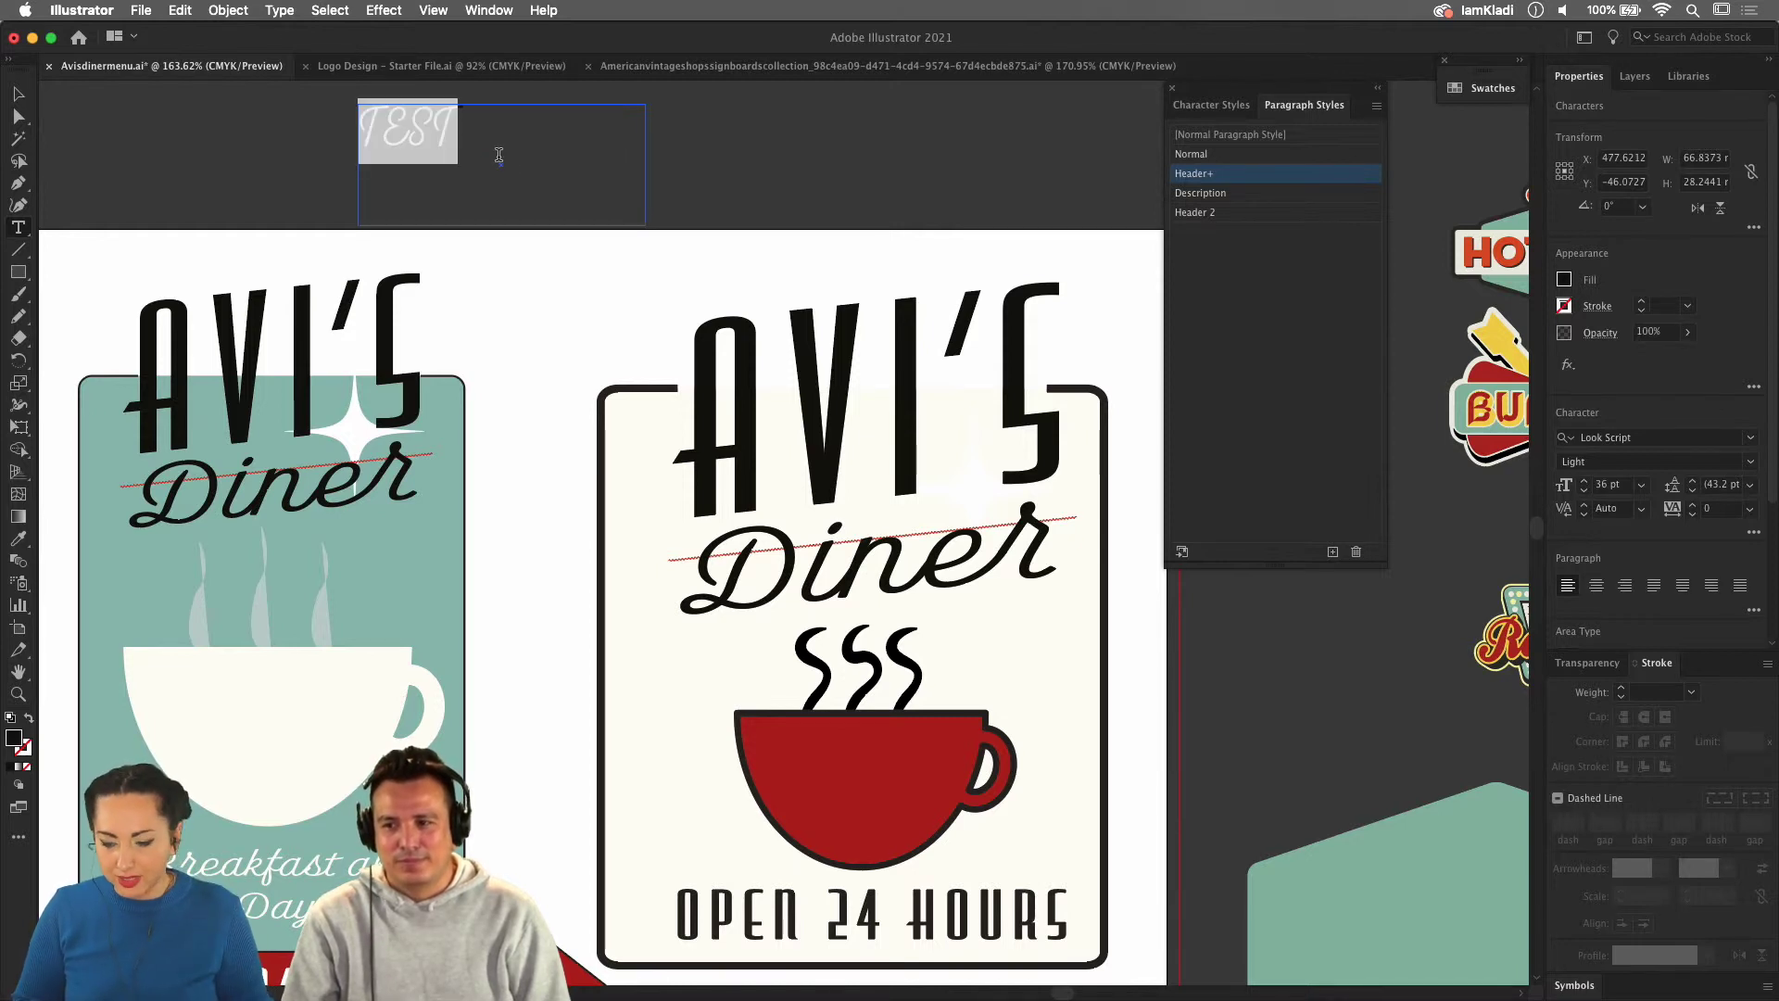
left_click(1719, 439)
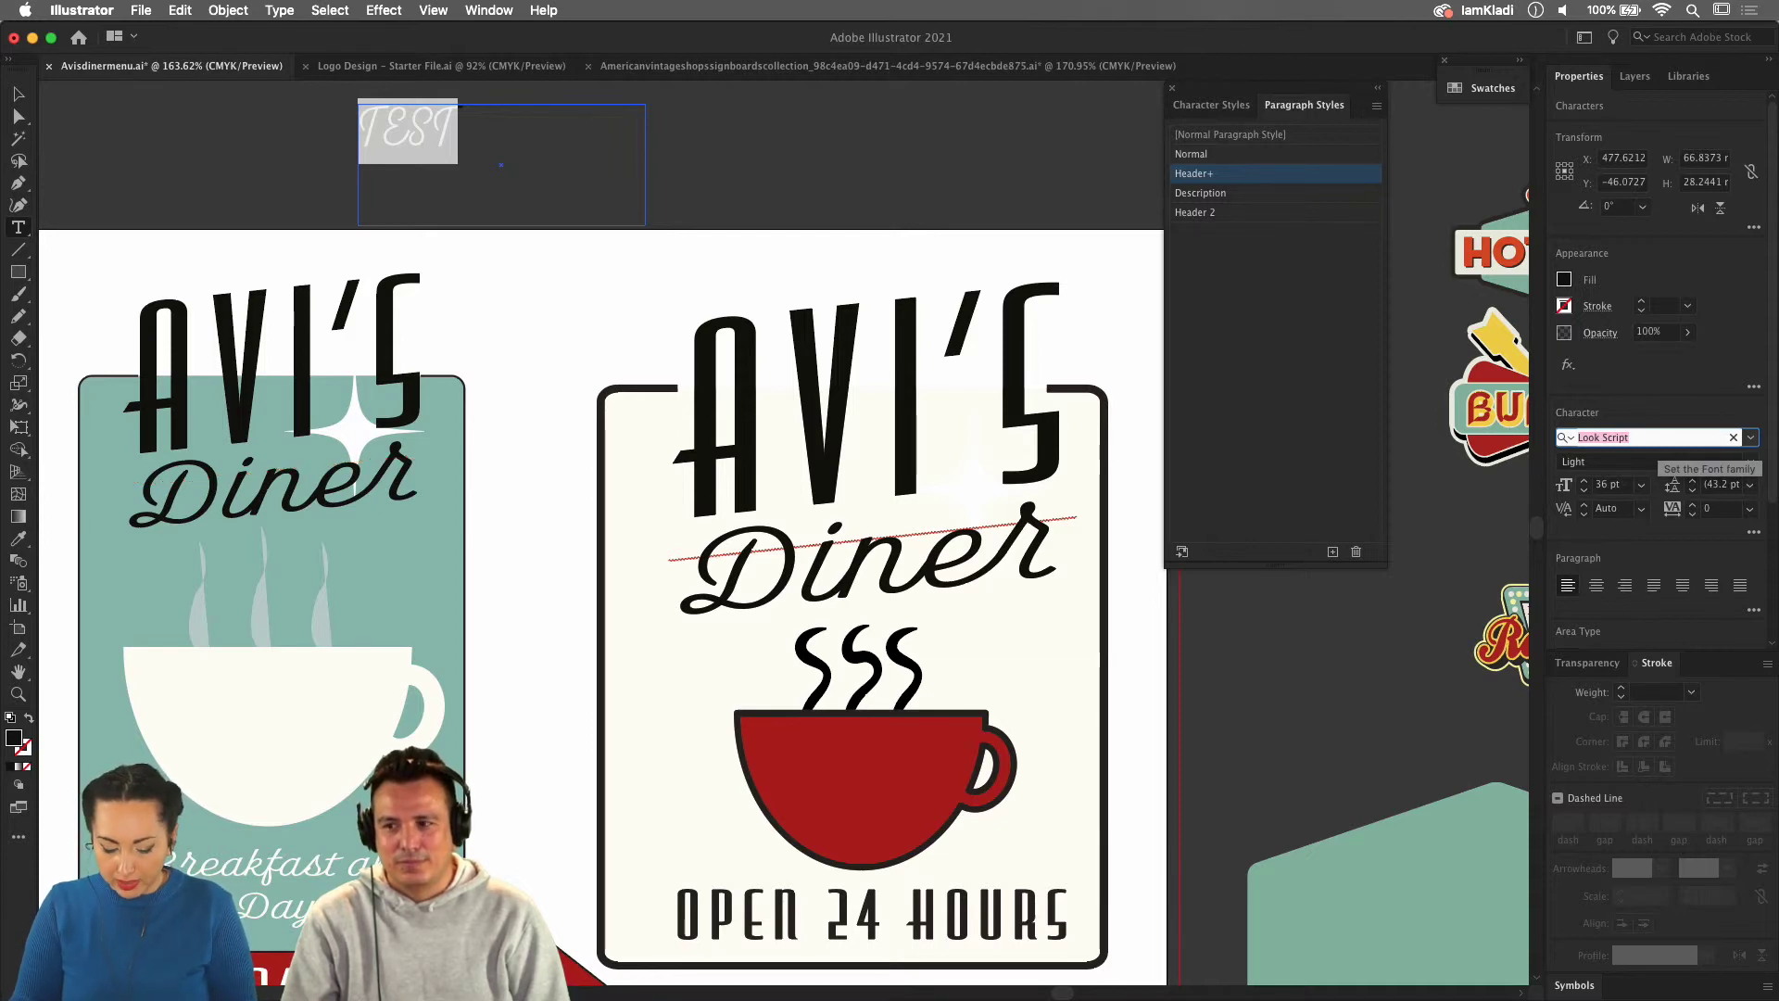
type("in")
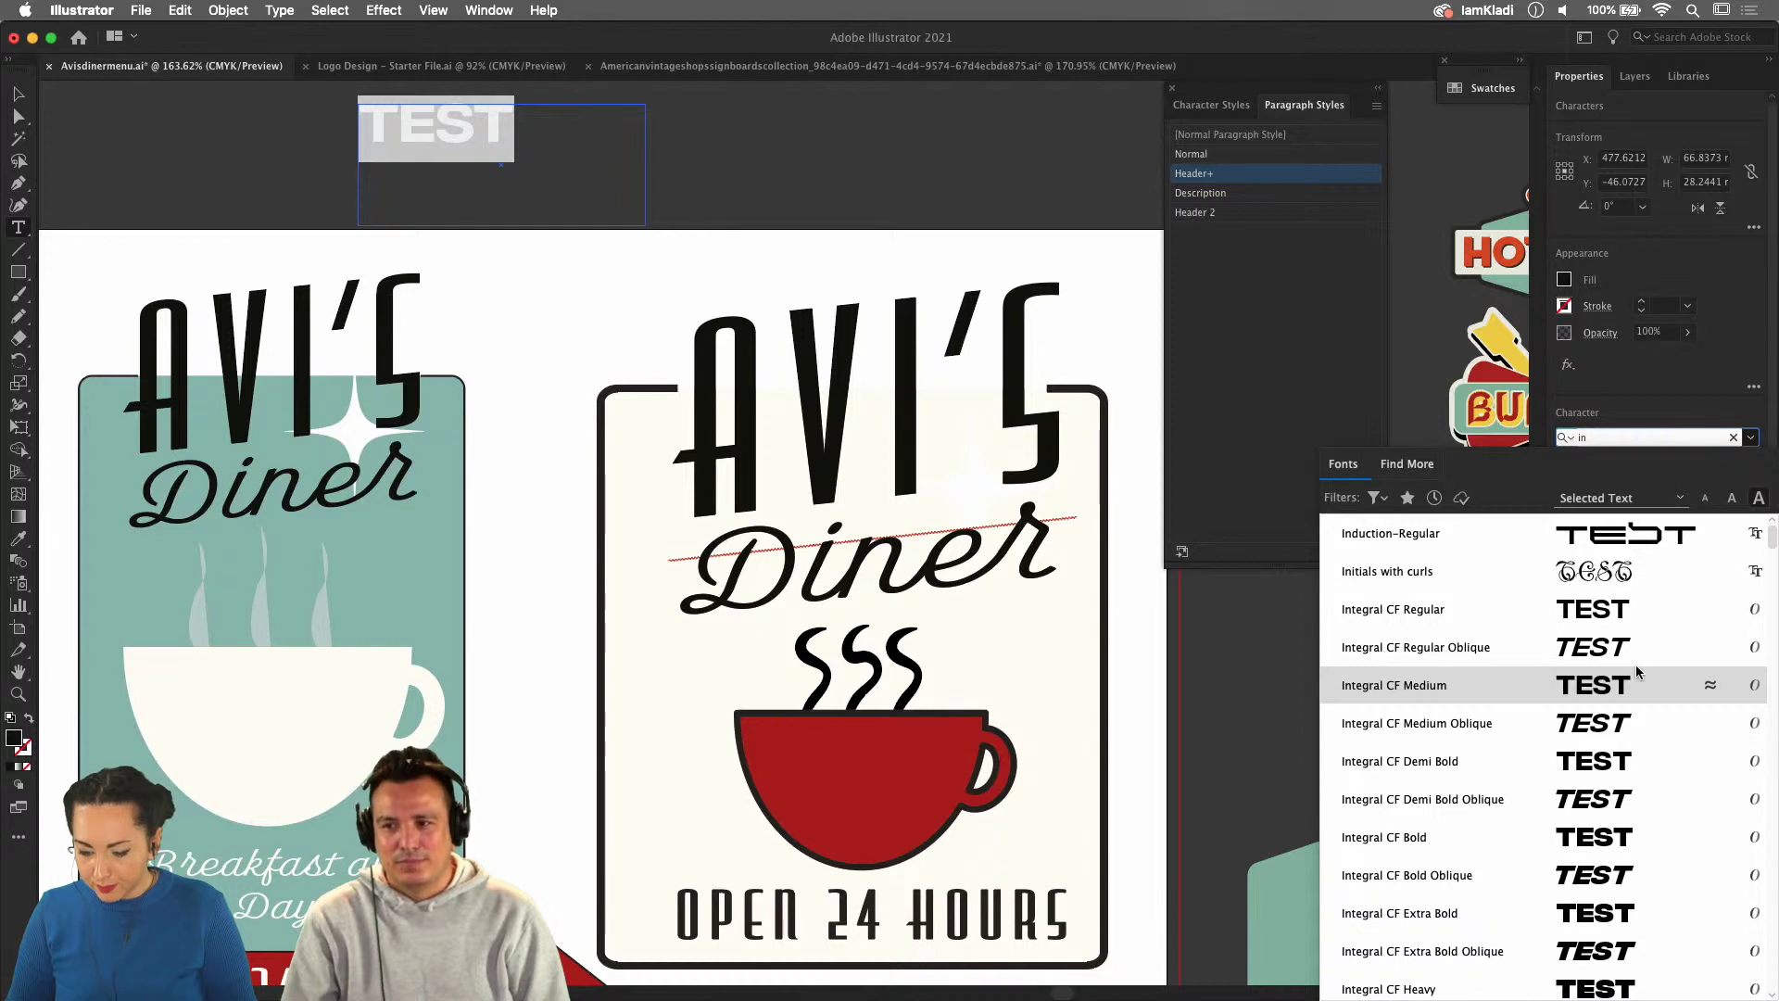
left_click(1634, 683)
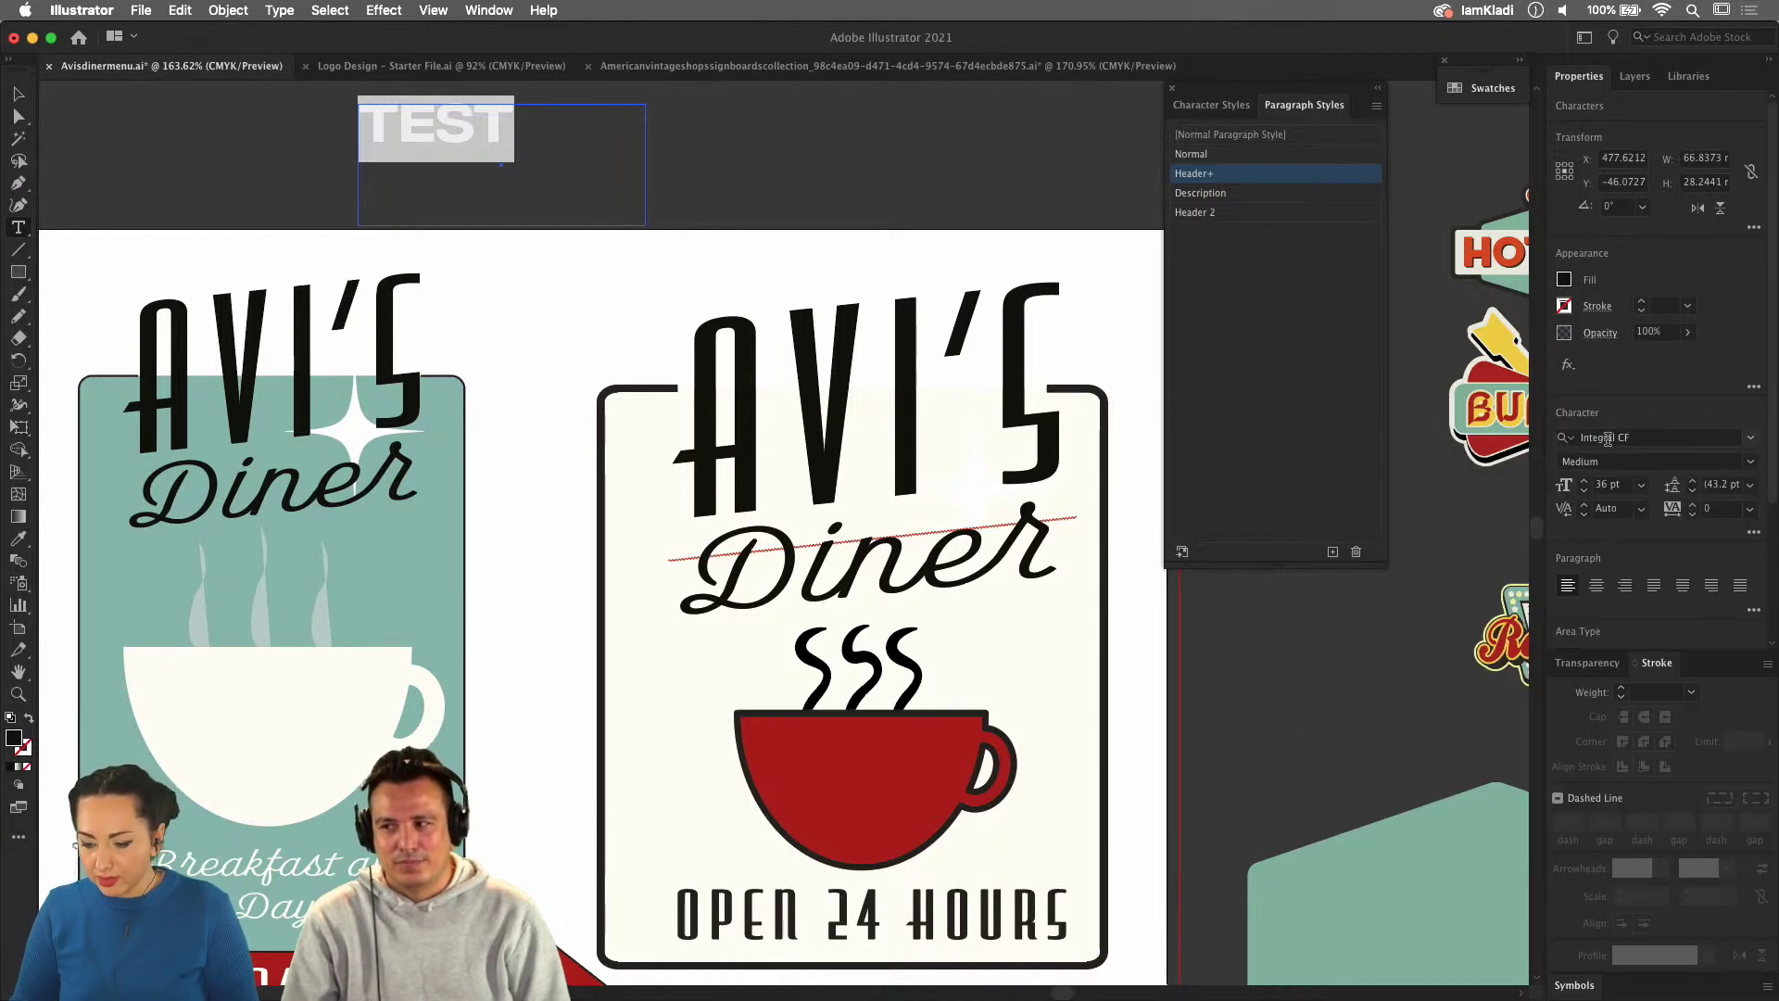
double_click(1585, 482)
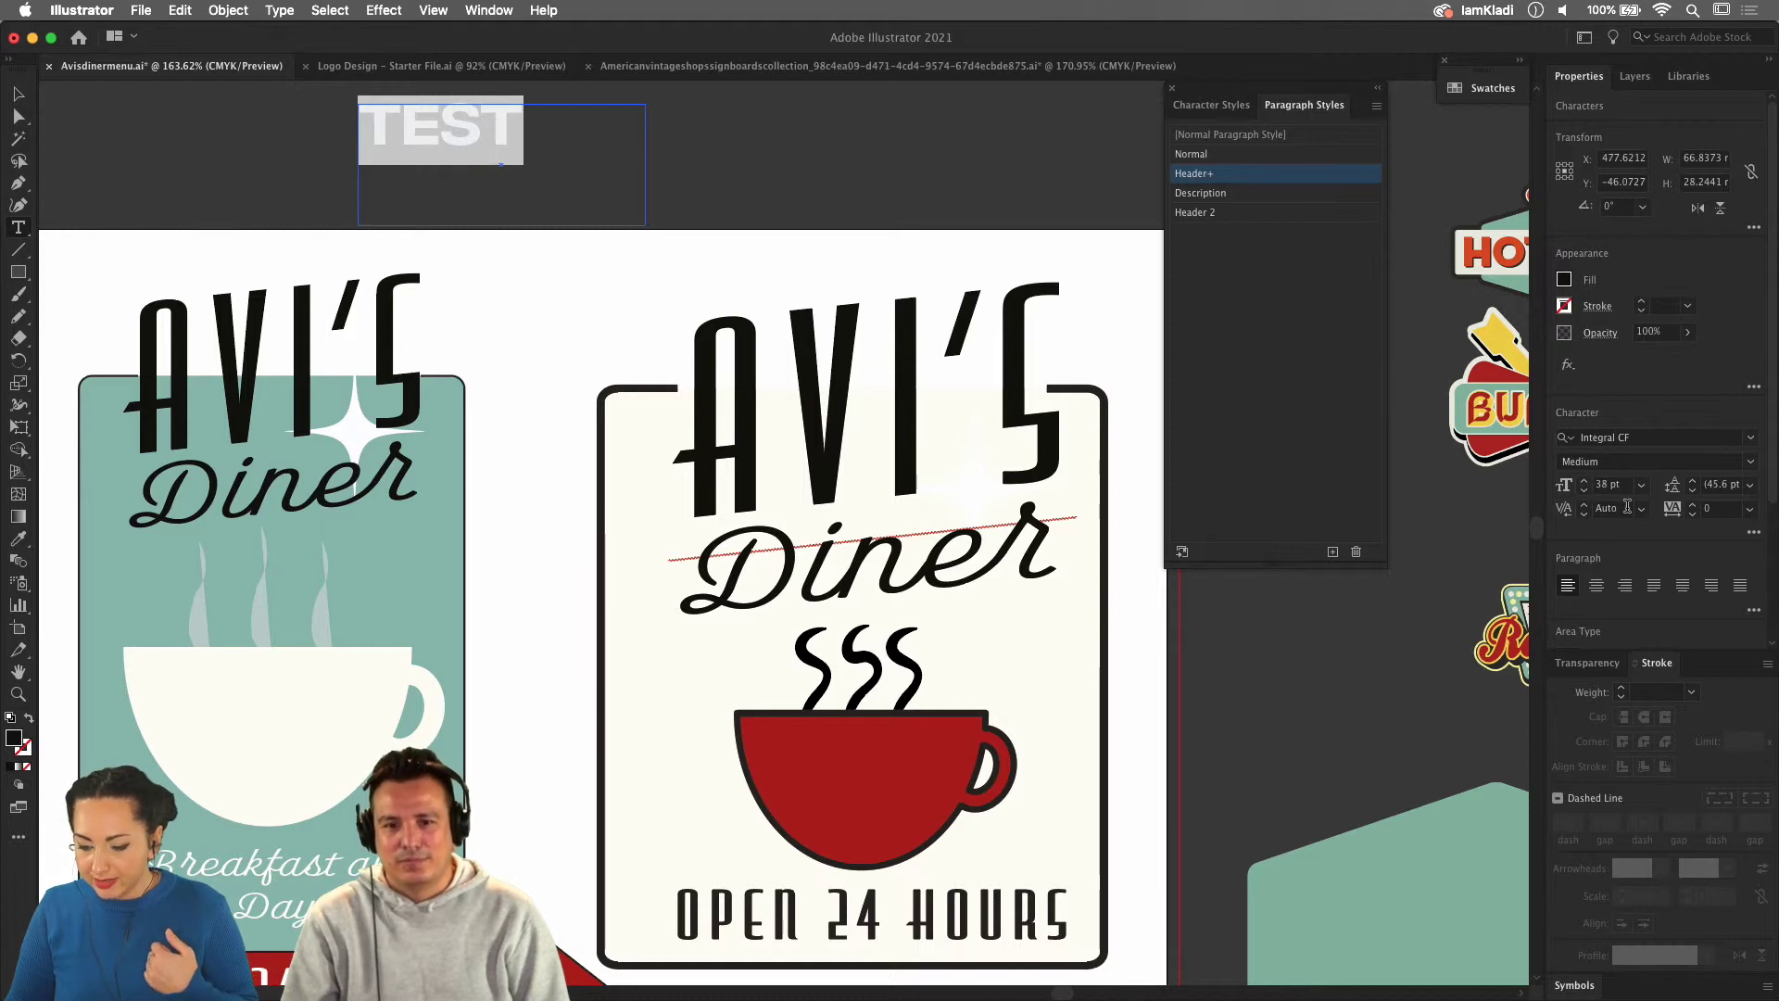
left_click(1593, 588)
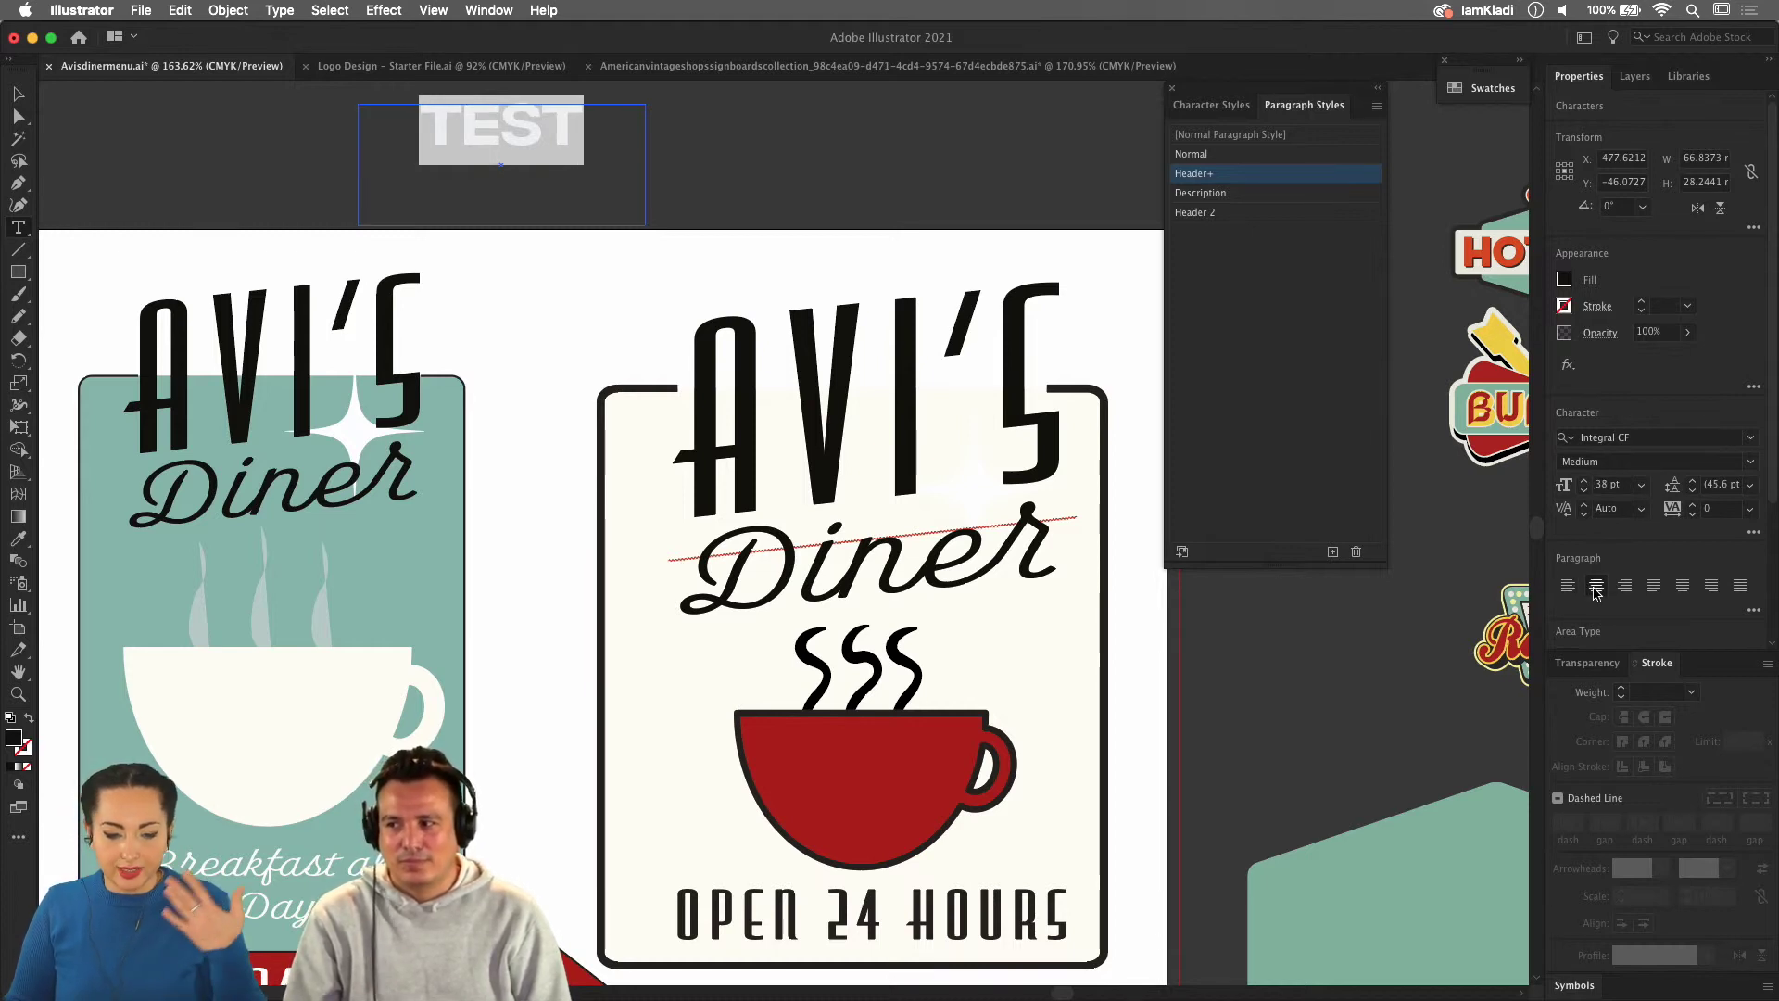
Fill the TEST text with a crimson red swatch.
left_click(1565, 280)
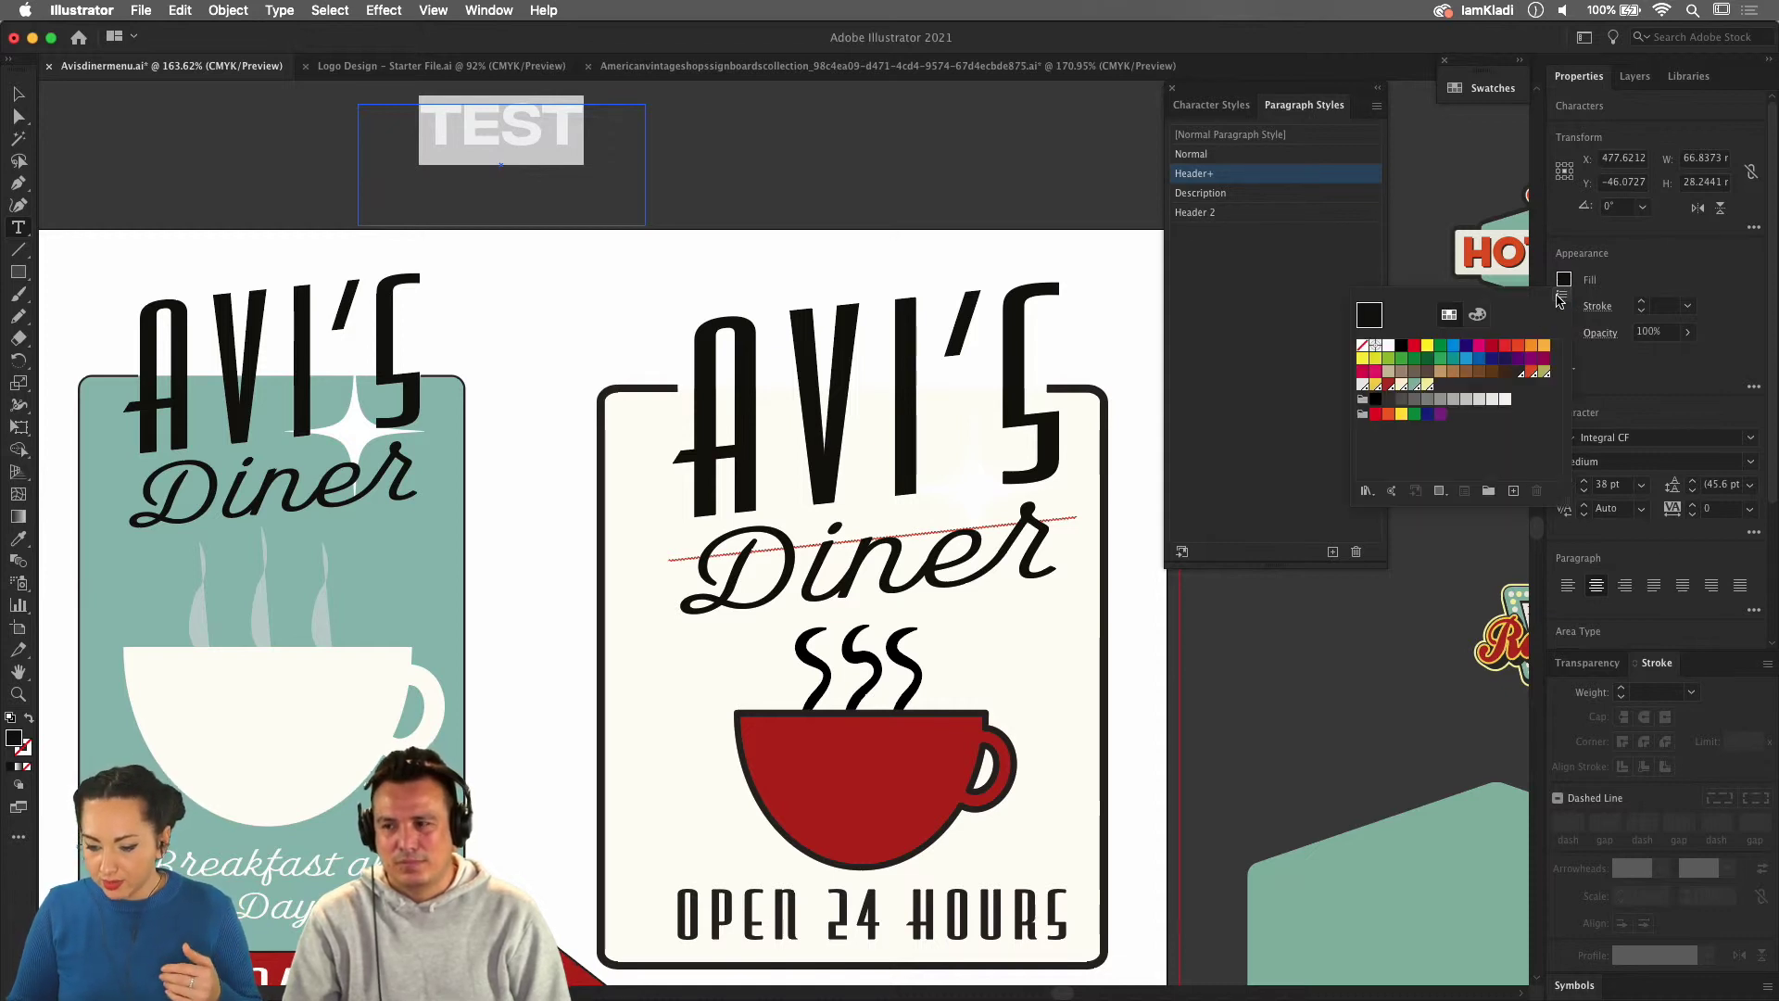
left_click(1494, 350)
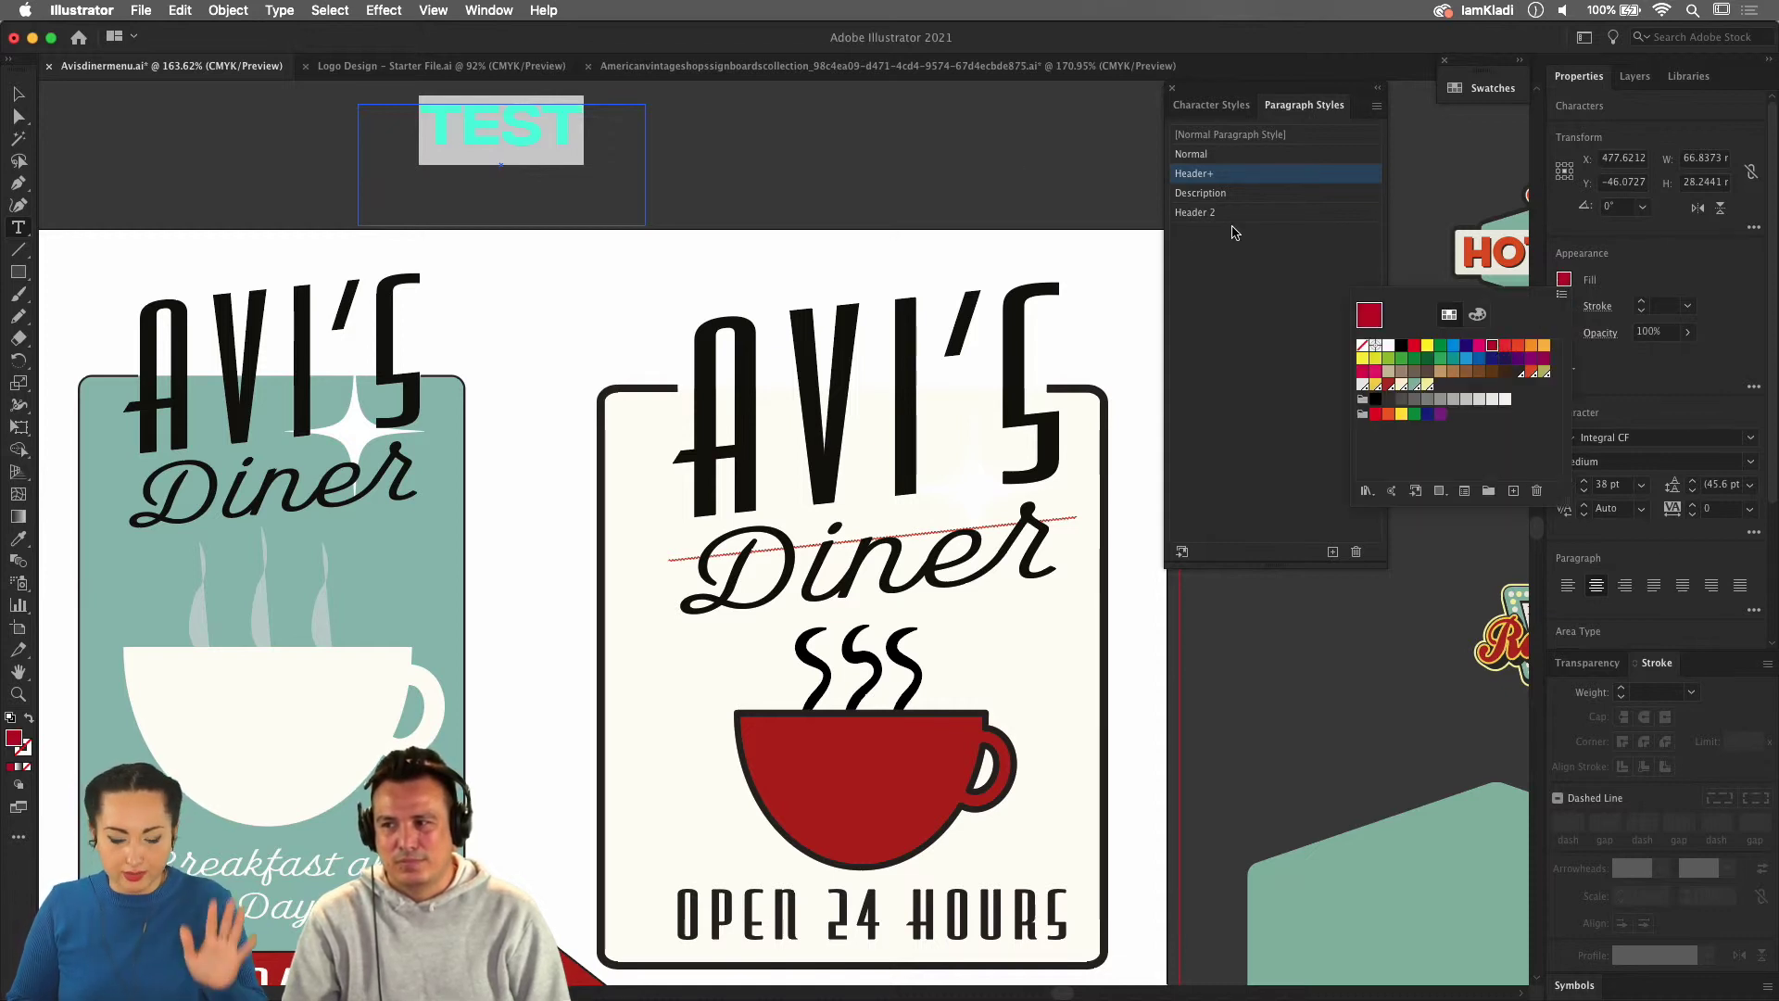
key("Escape")
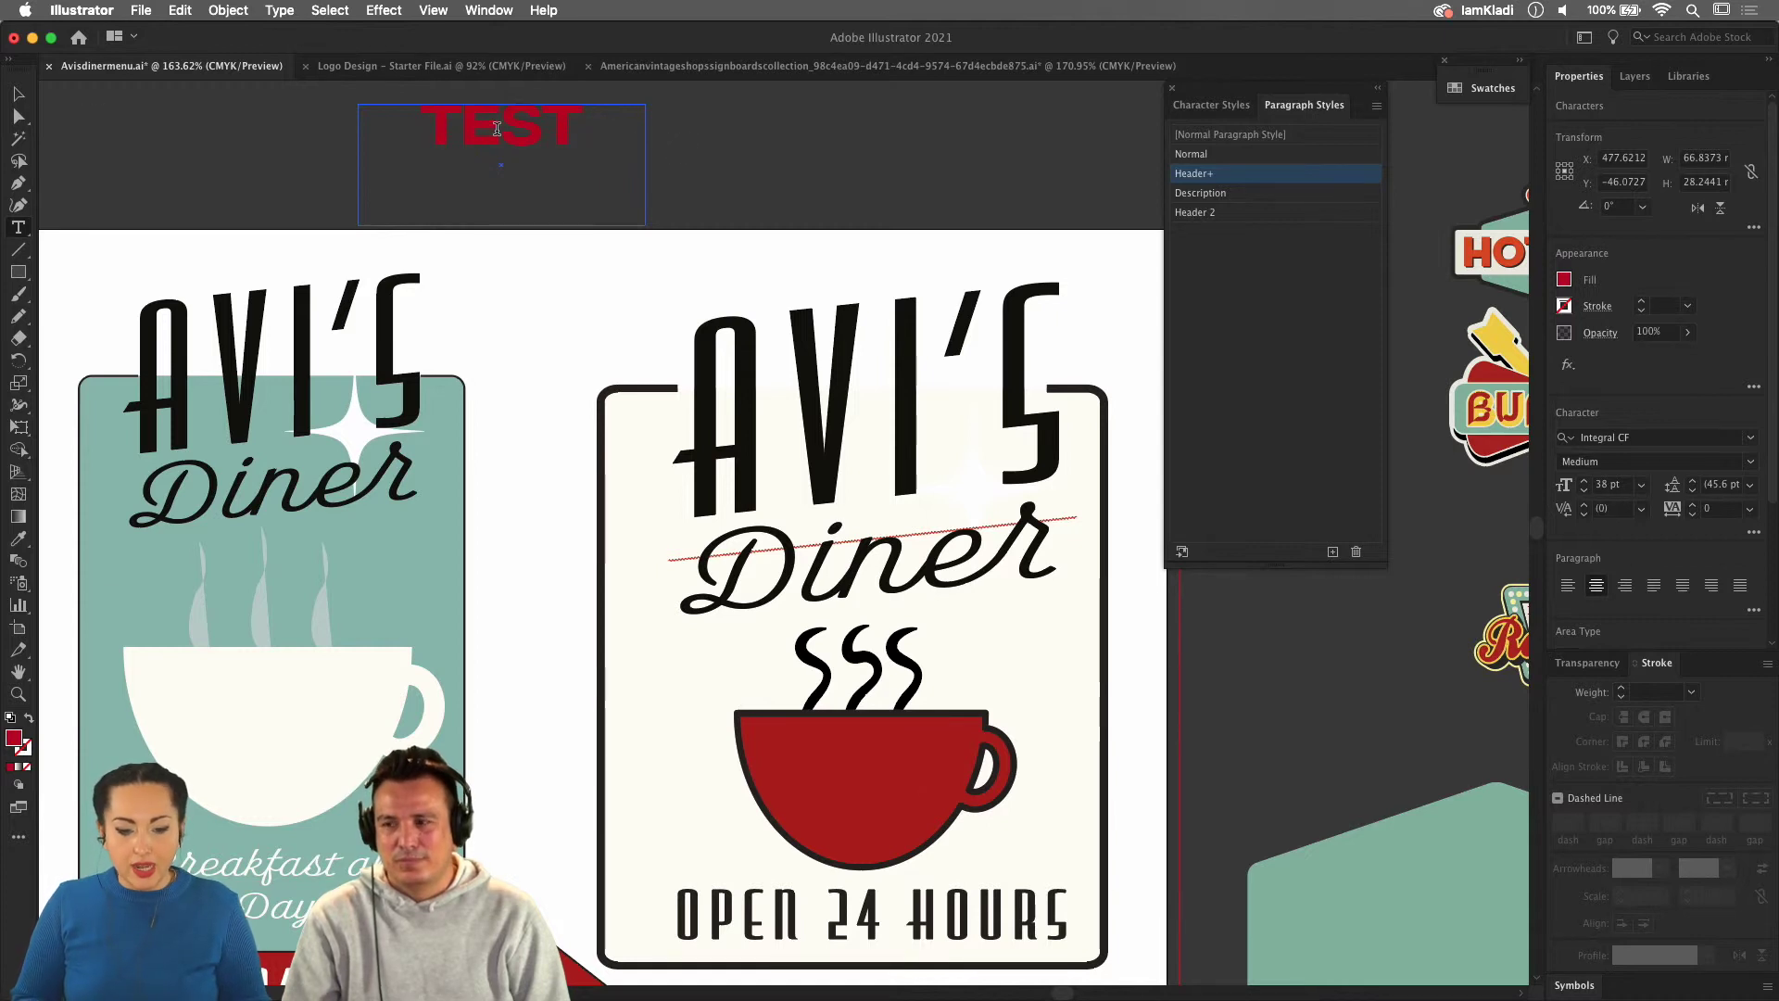
Create a new paragraph style from the formatted sample text, name it TEST, and deselect the text.
double_click(497, 129)
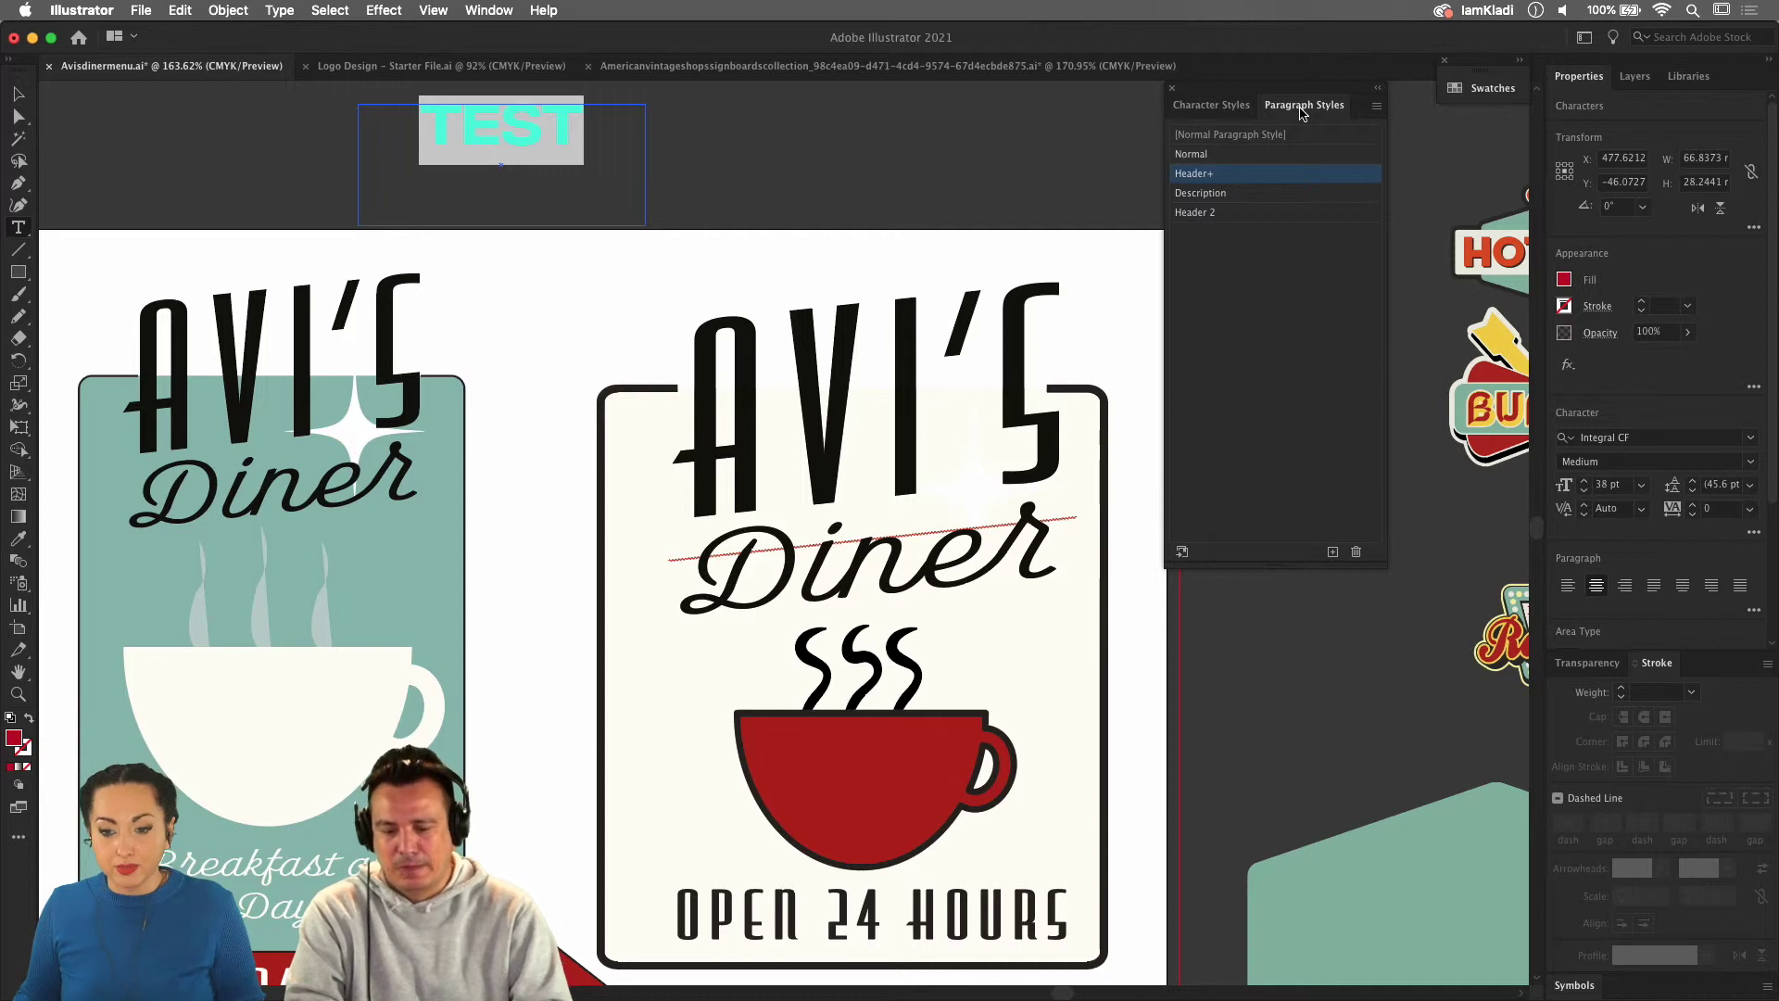
left_click(1332, 553)
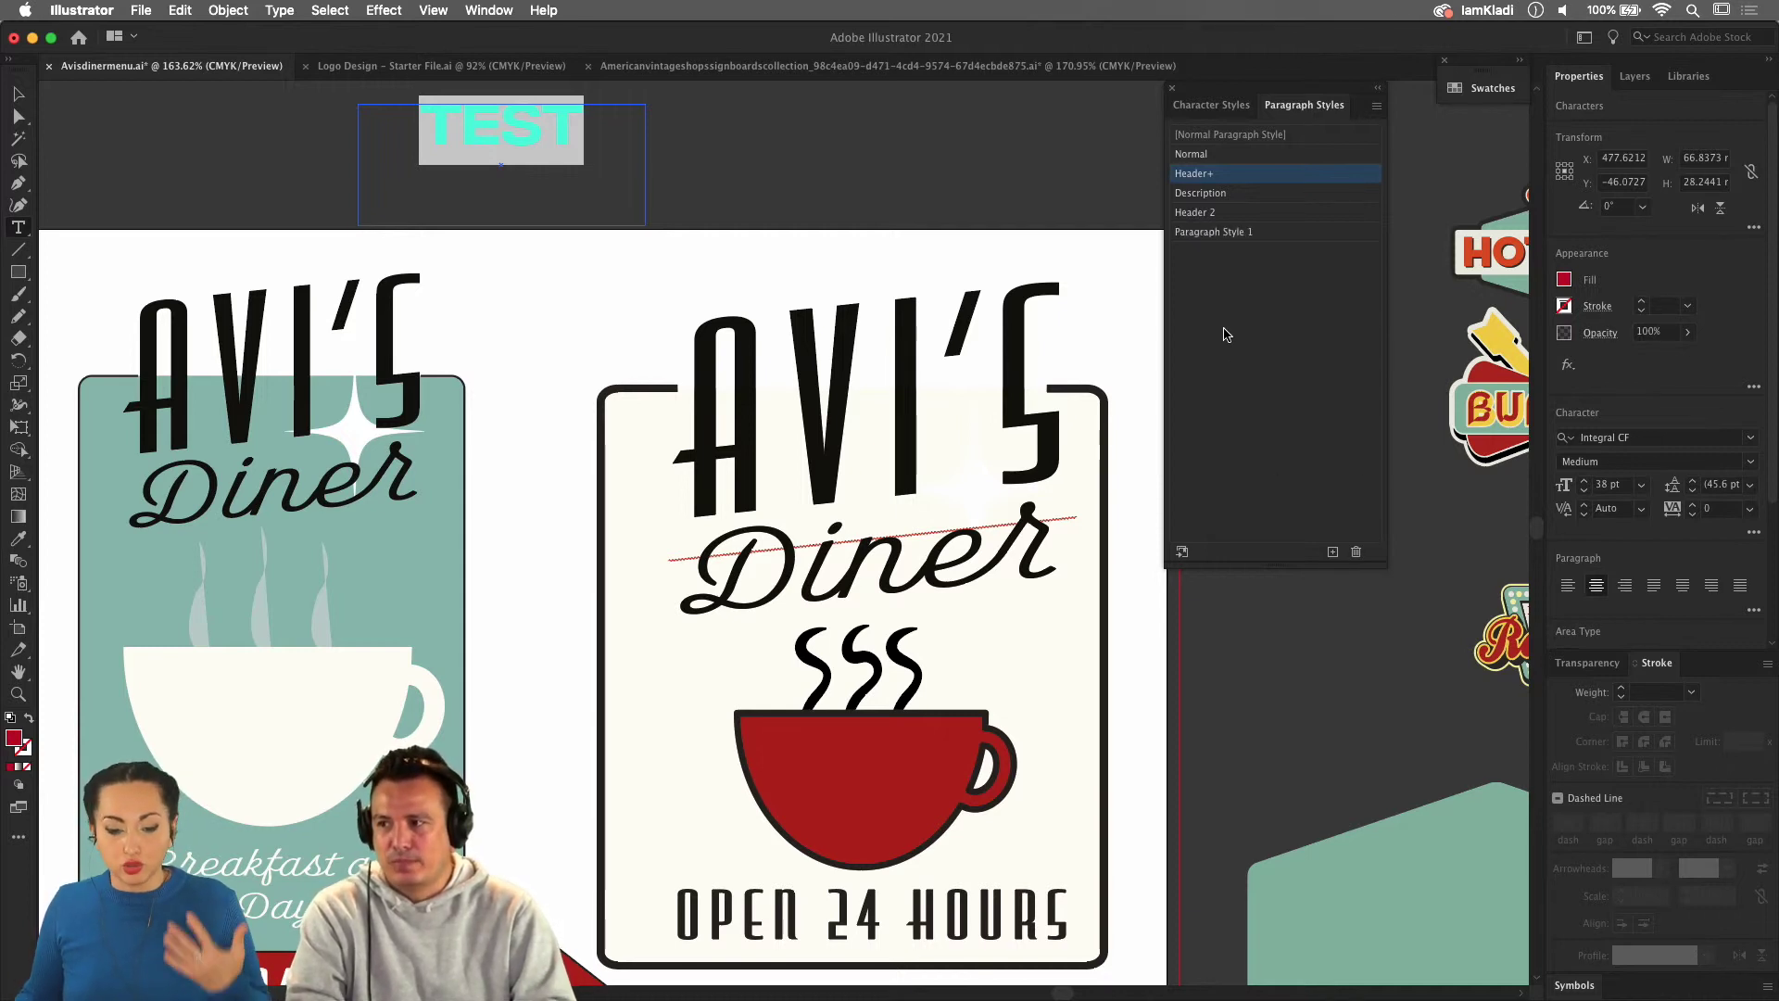
left_click(1242, 237)
double_click(1253, 231)
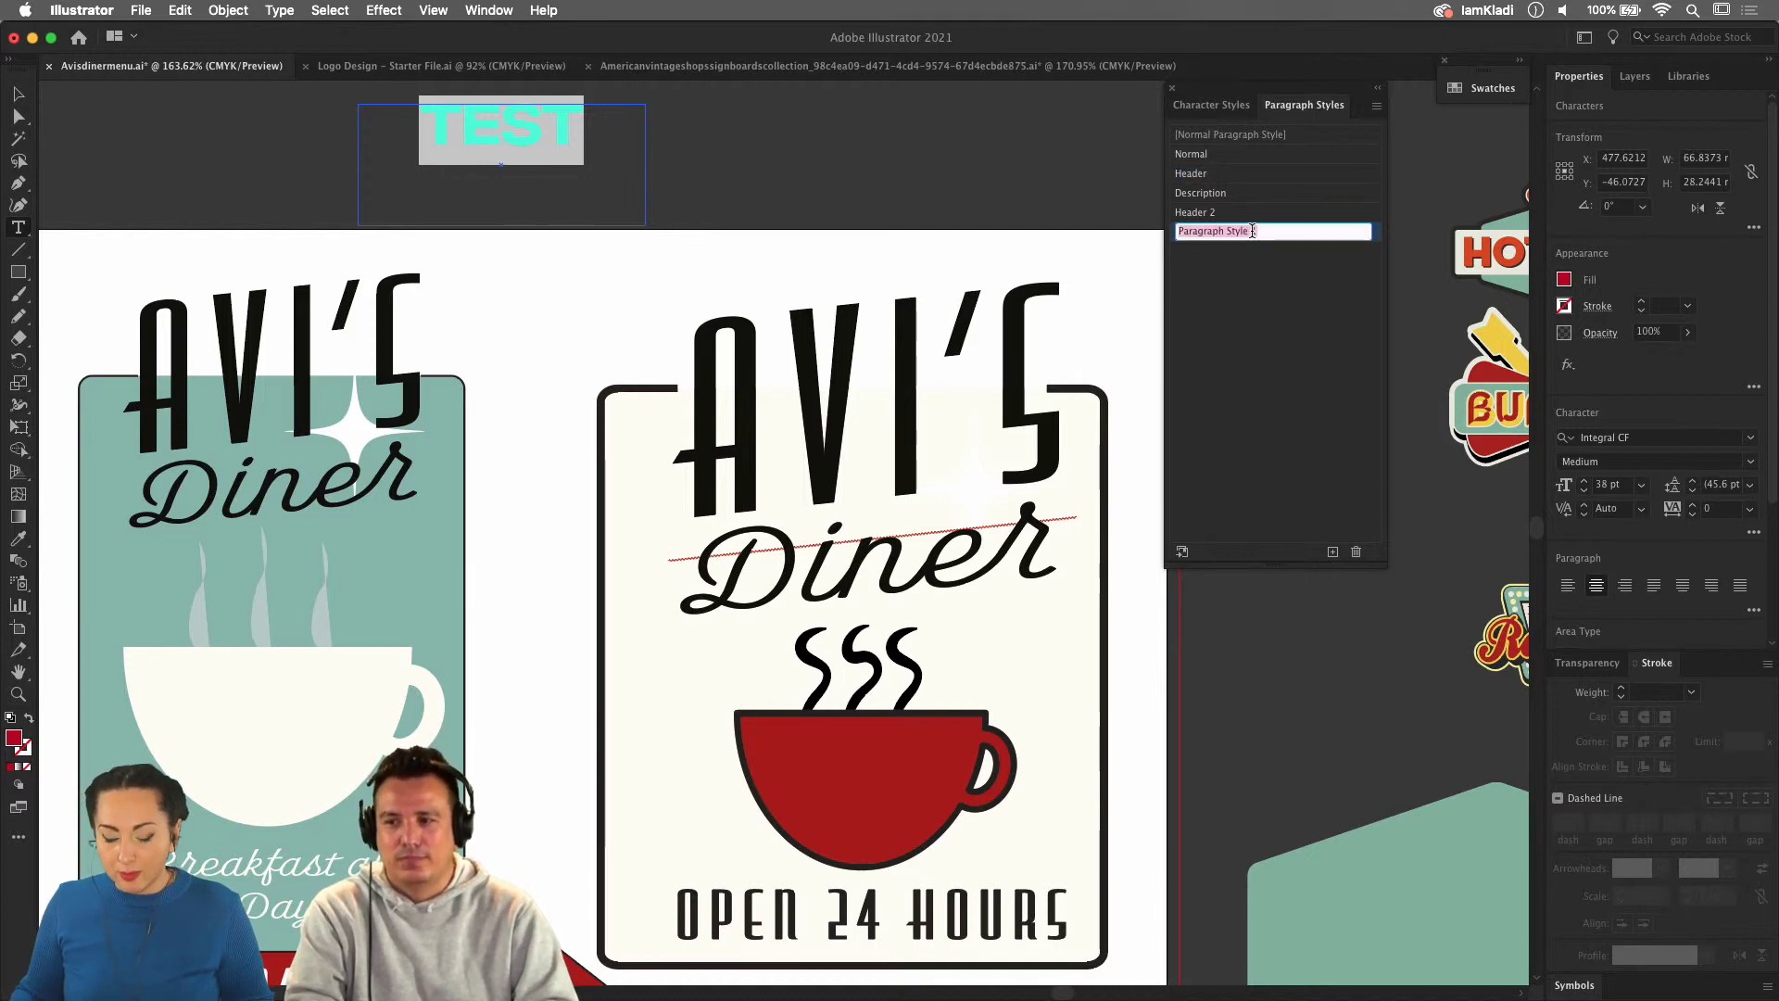
type("TEST")
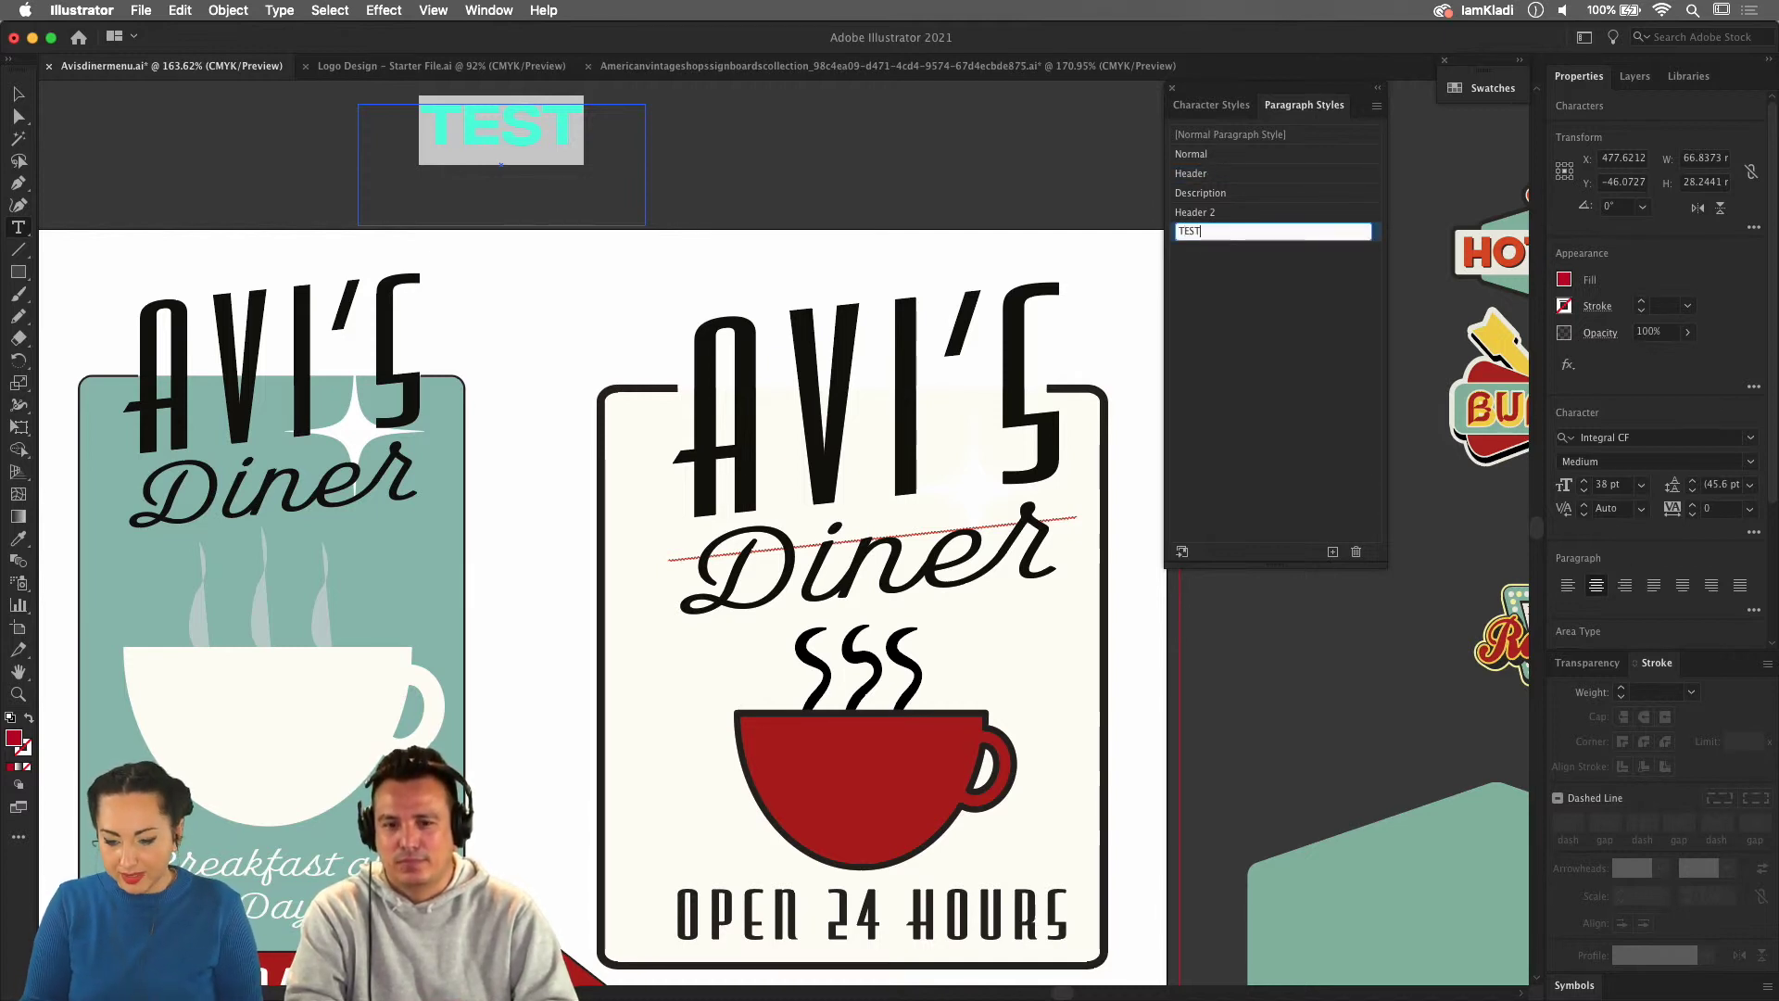
key("Return")
left_click(970, 195, "super")
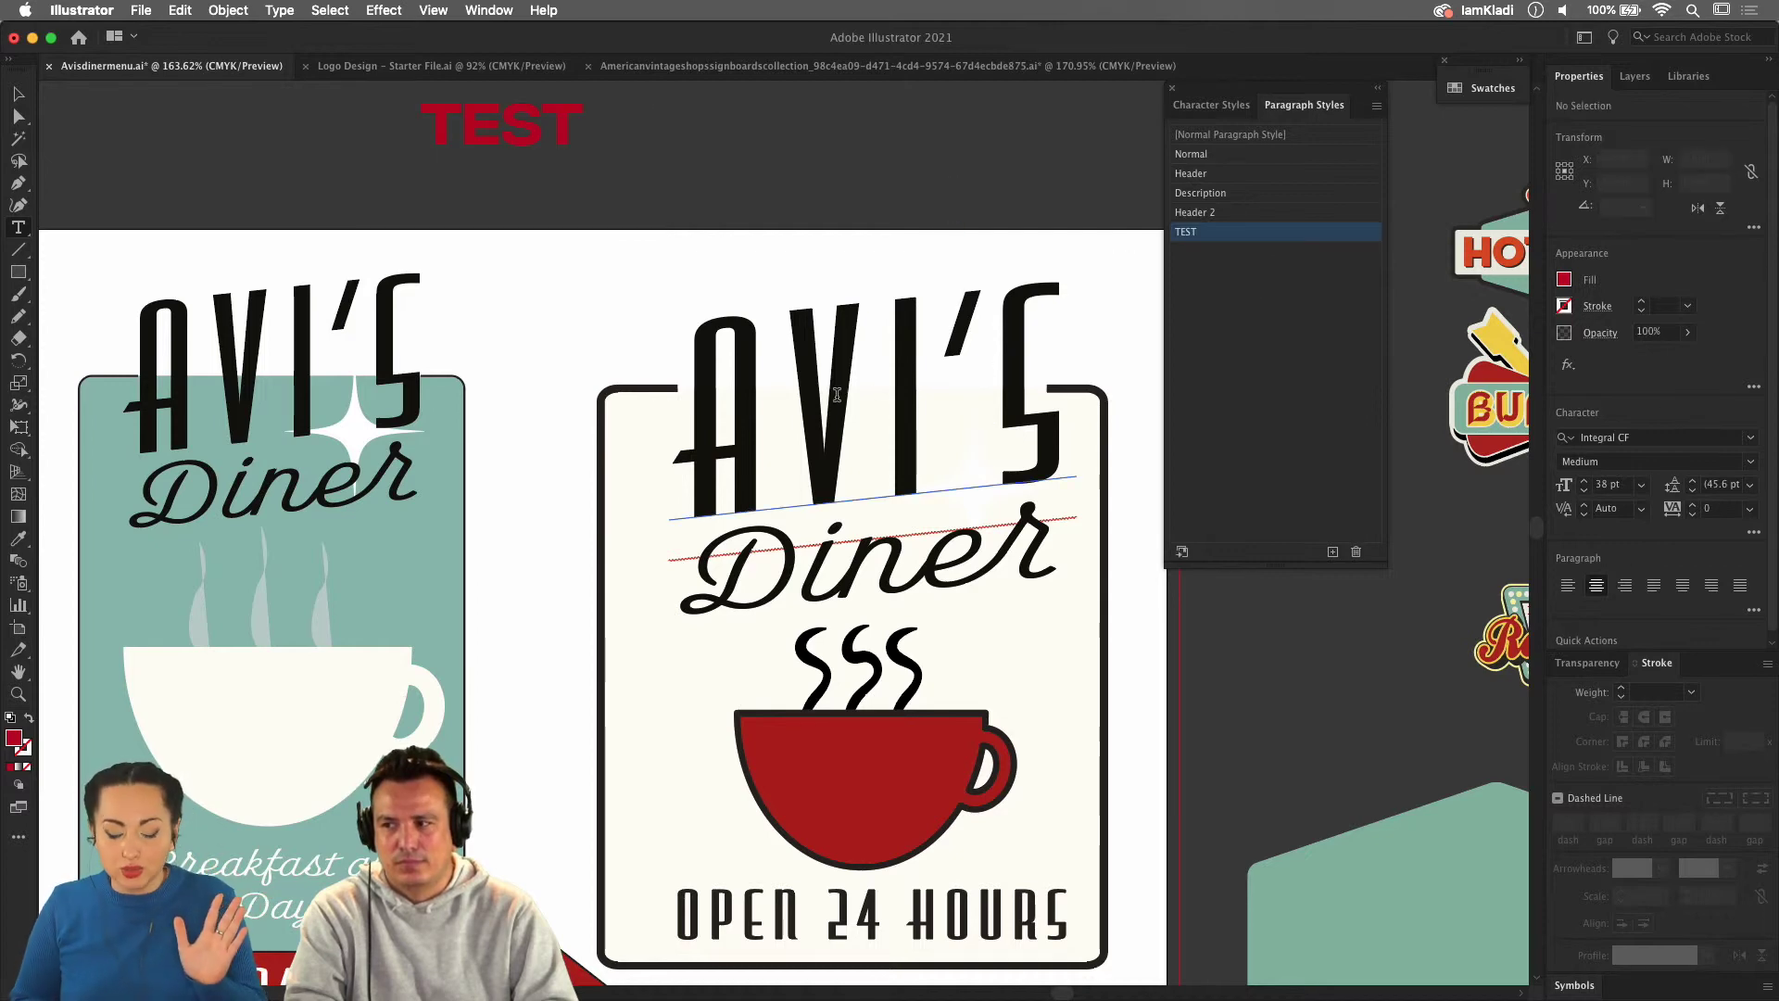
Apply the TEST paragraph style to the Buttermilk Pancakes heading on the All-Day Breakfast menu.
scroll(739, 422, "down", 5)
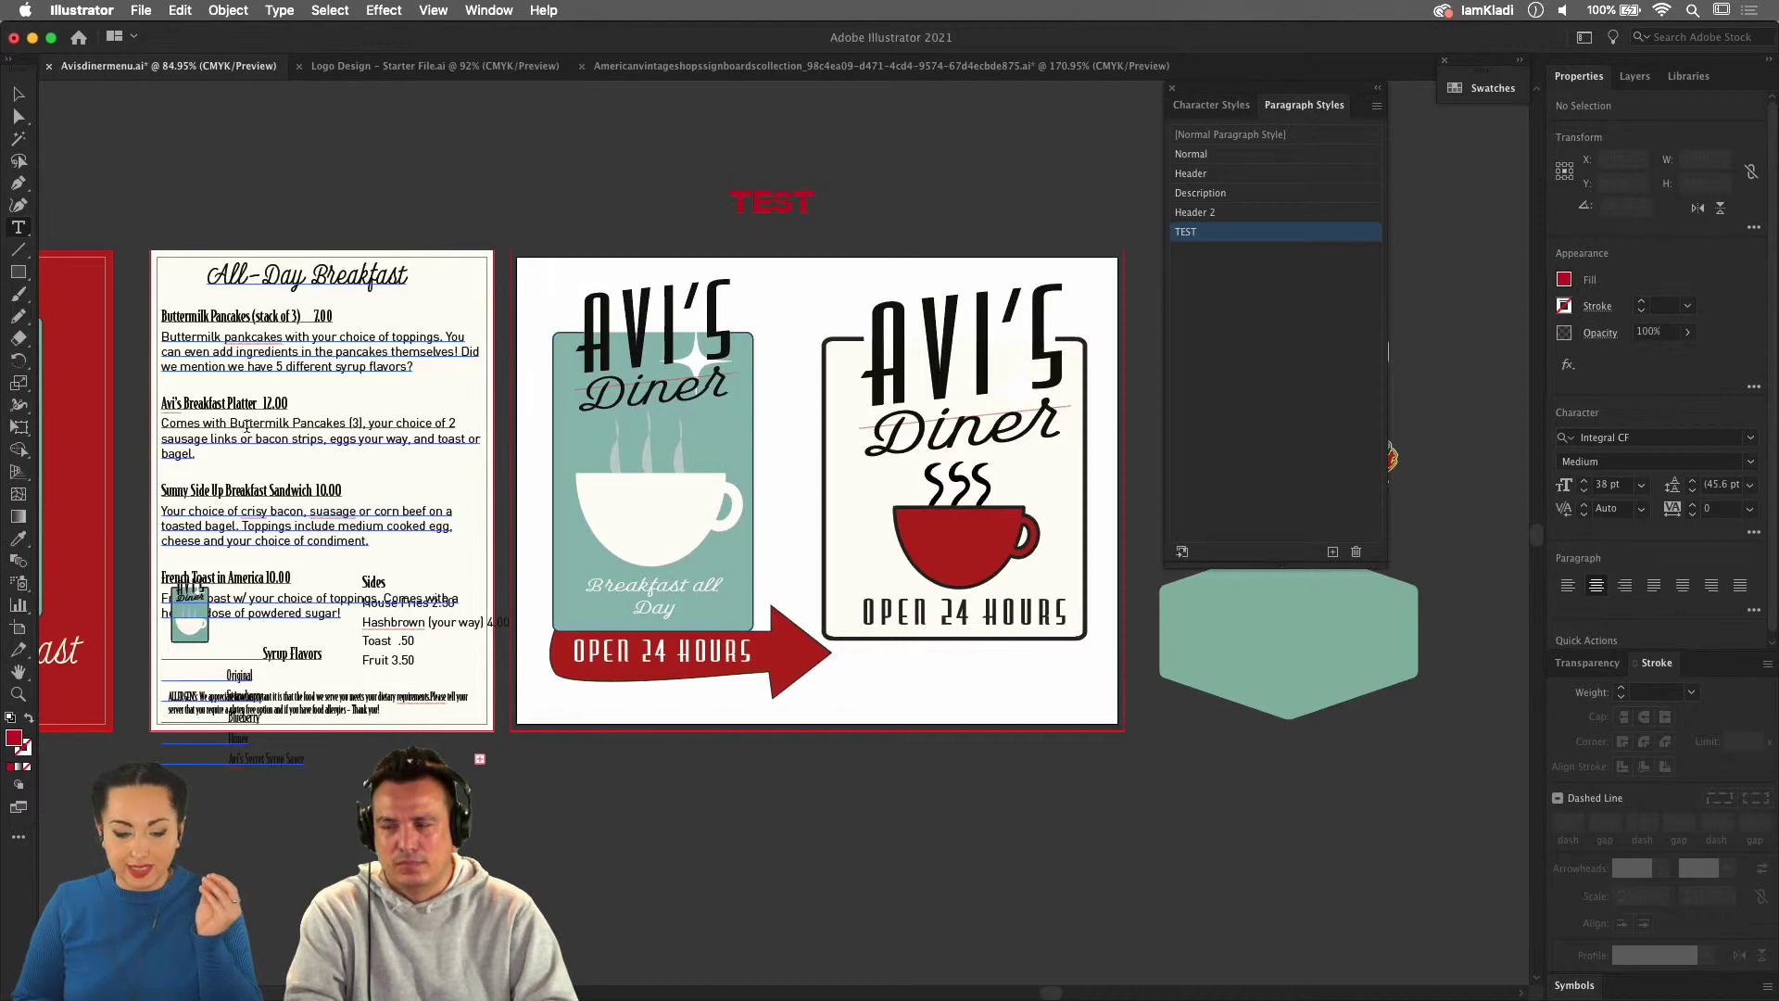
triple_click(205, 316)
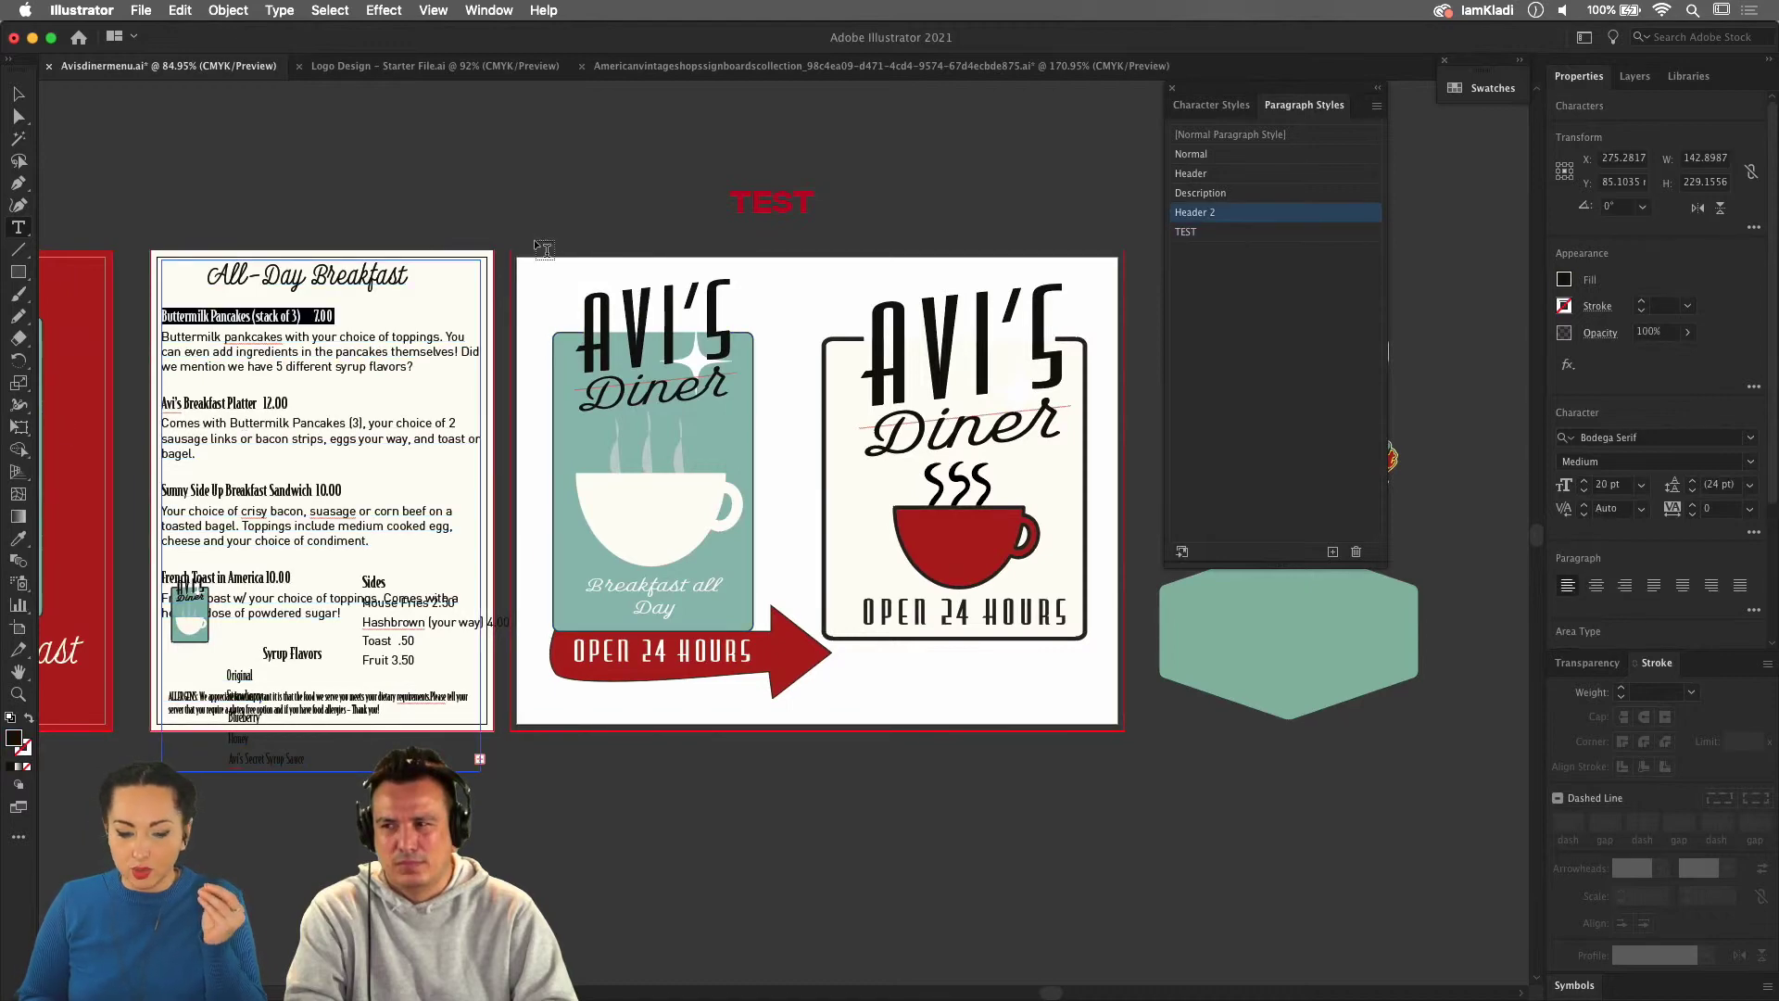
left_click(1209, 232)
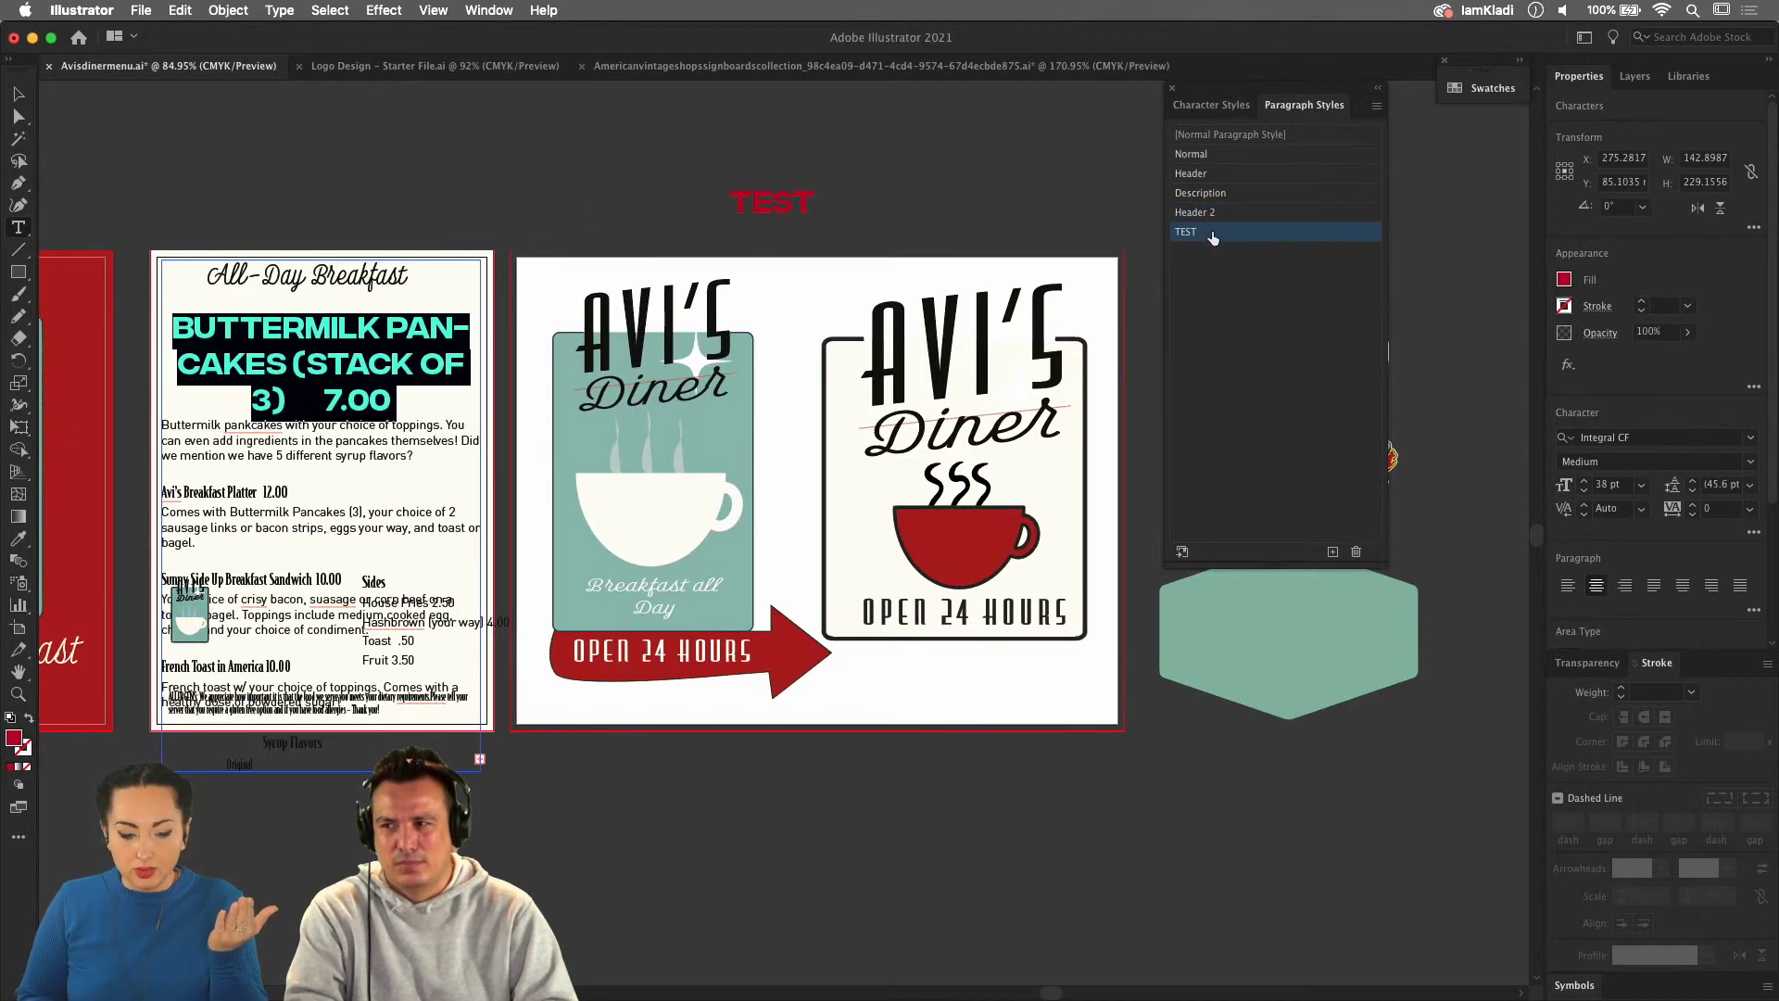
Apply the TEST paragraph style to the Avi's Breakfast Platter heading, and deselect the text.
left_click(305, 460)
triple_click(254, 492)
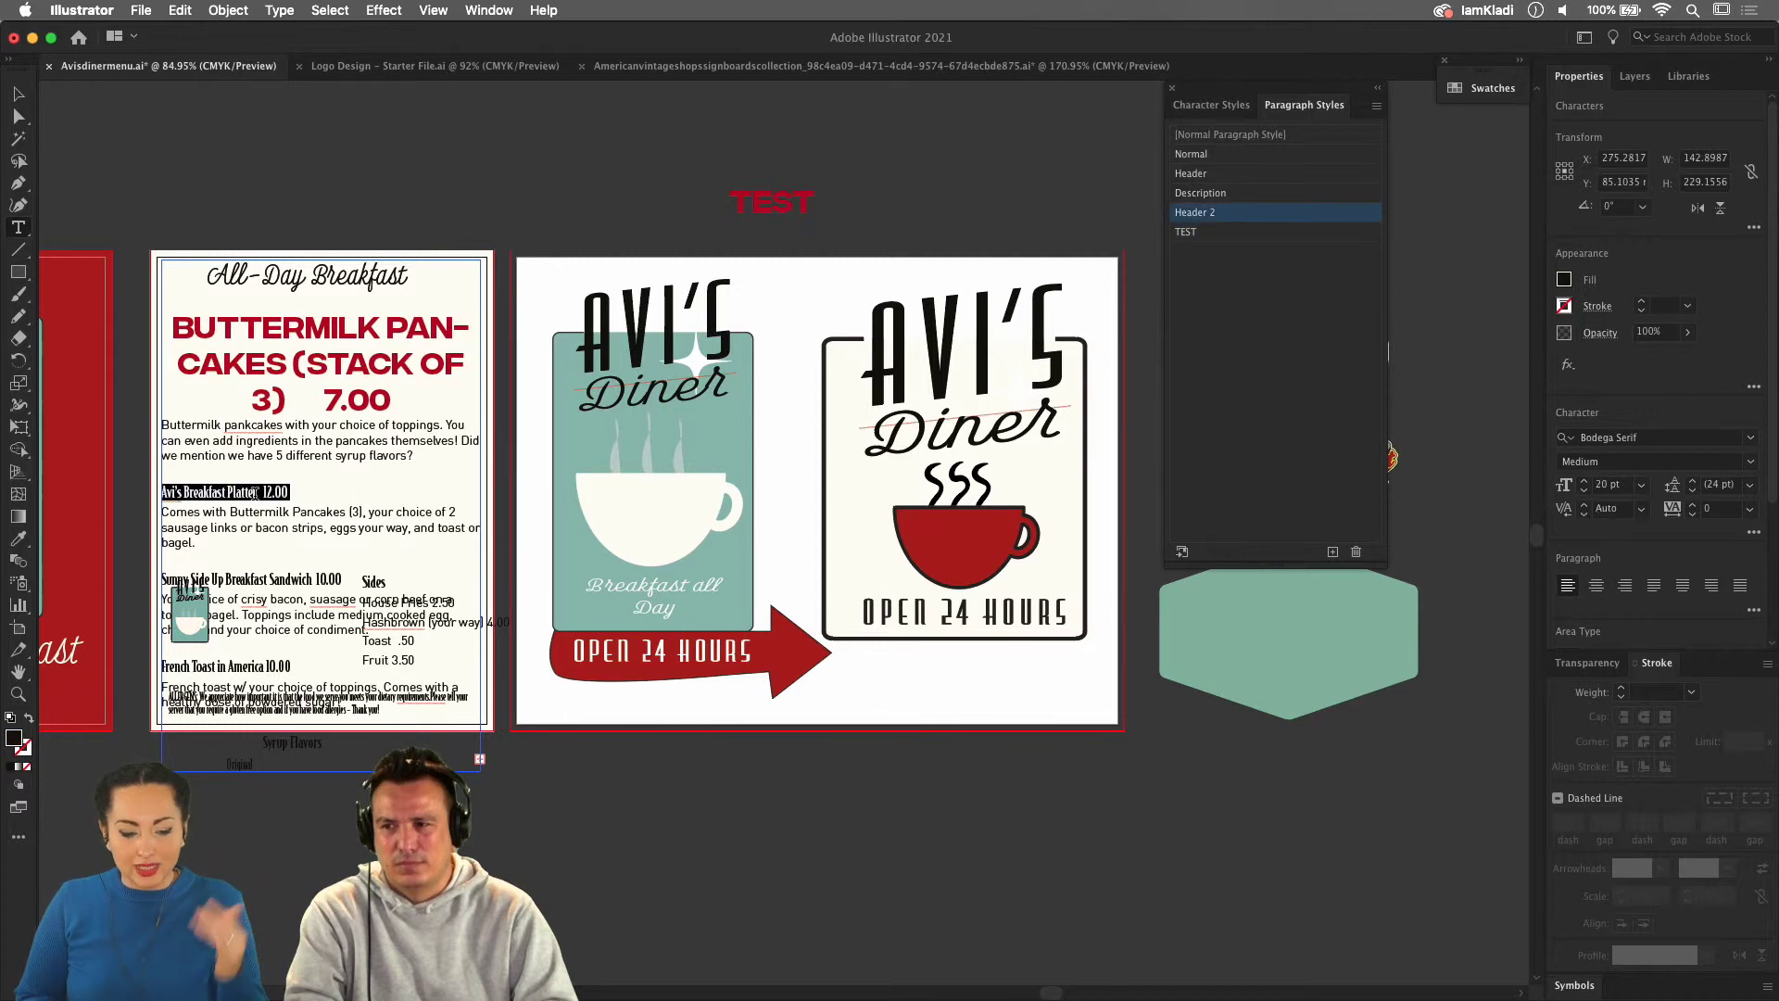
left_click(1195, 232)
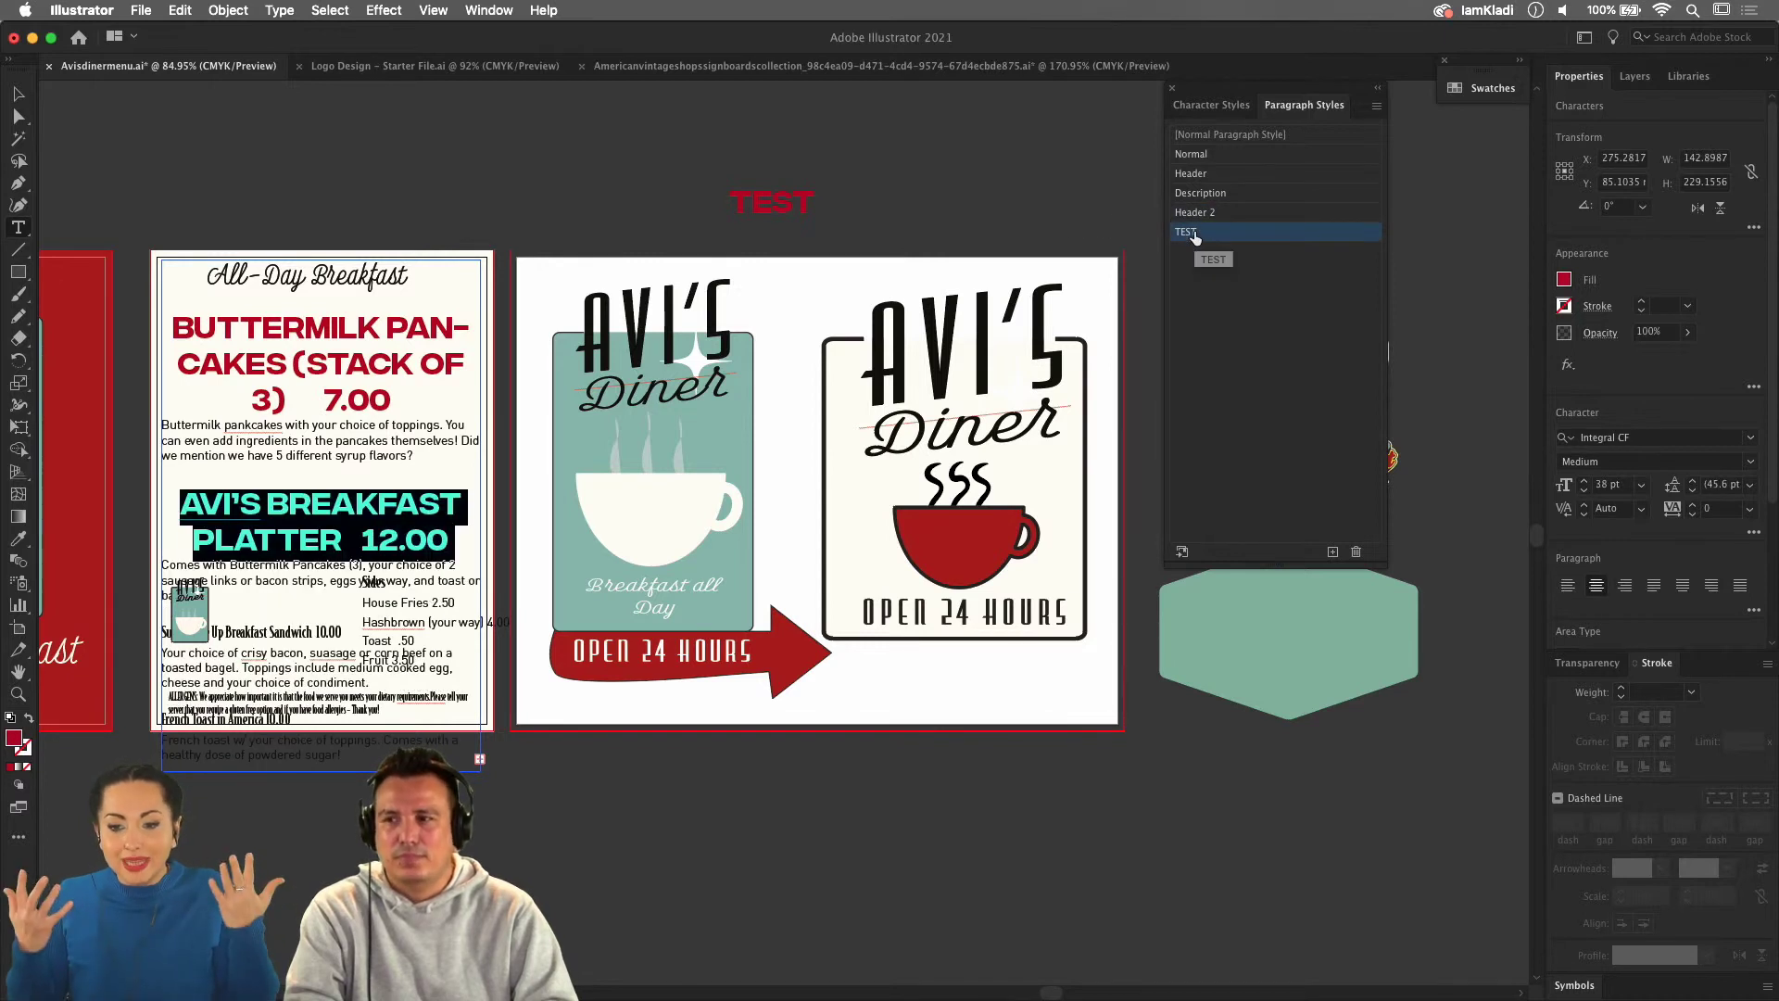
left_click(1066, 700)
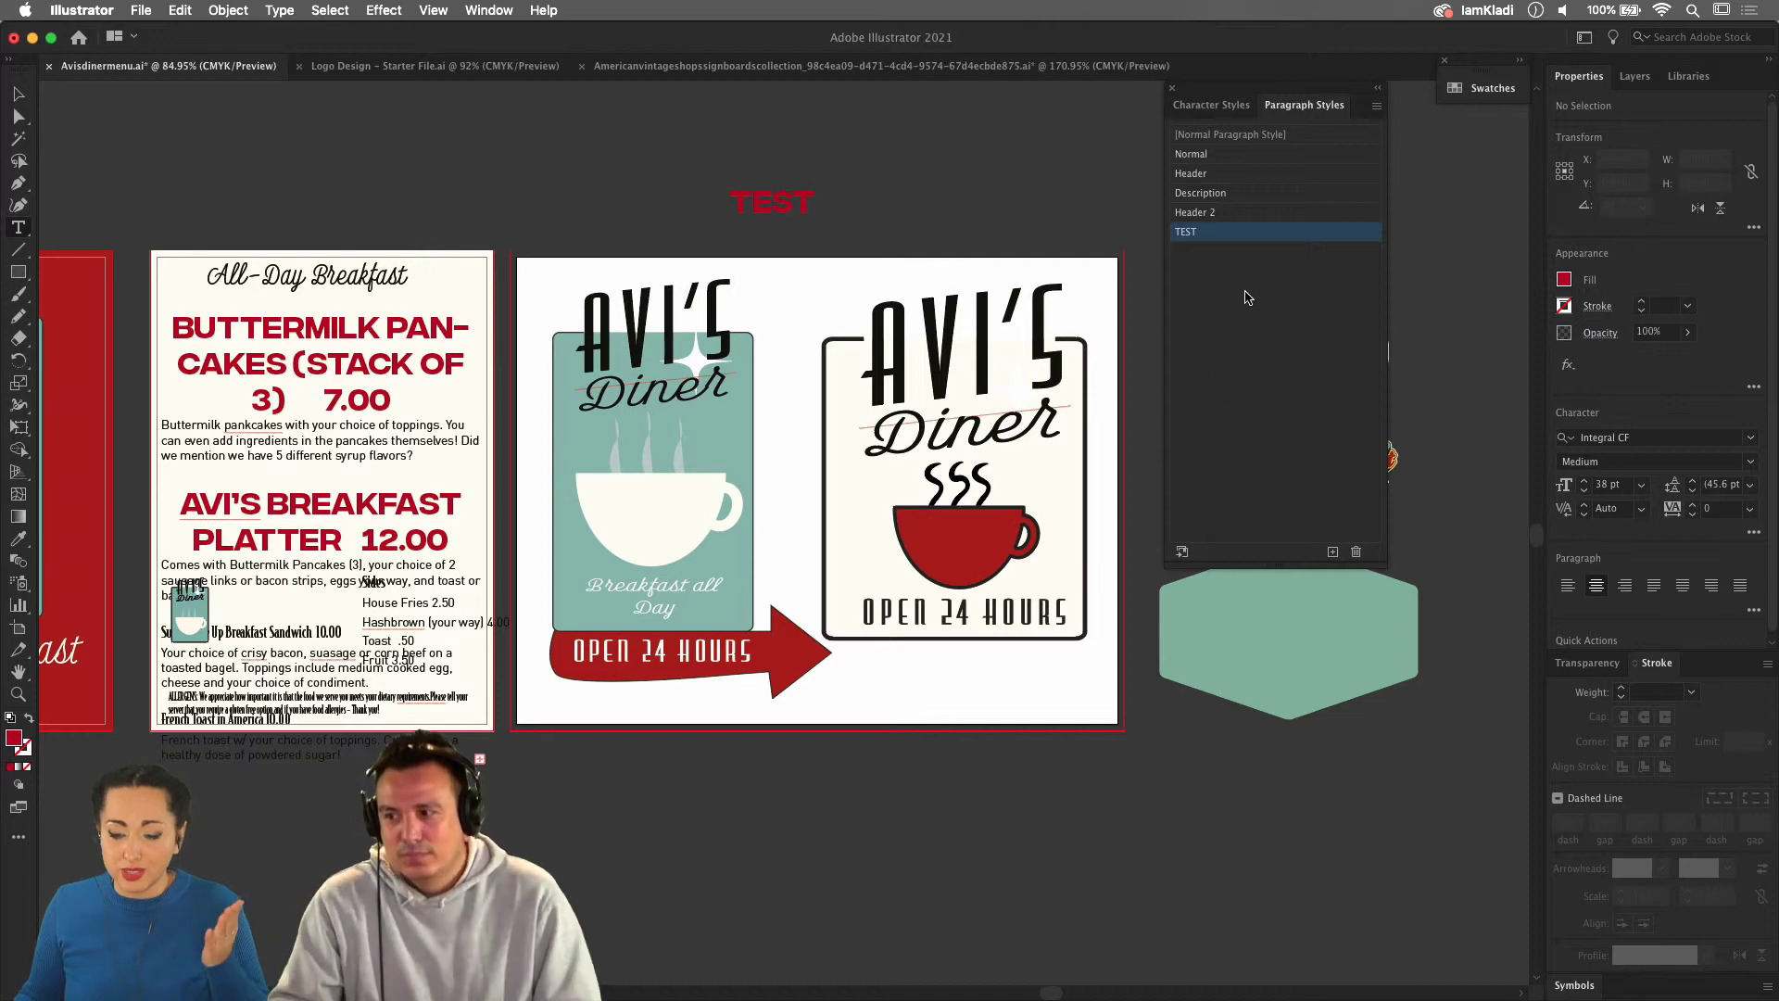
Edit the TEST paragraph style so its font size is 14 pt.
double_click(1251, 232)
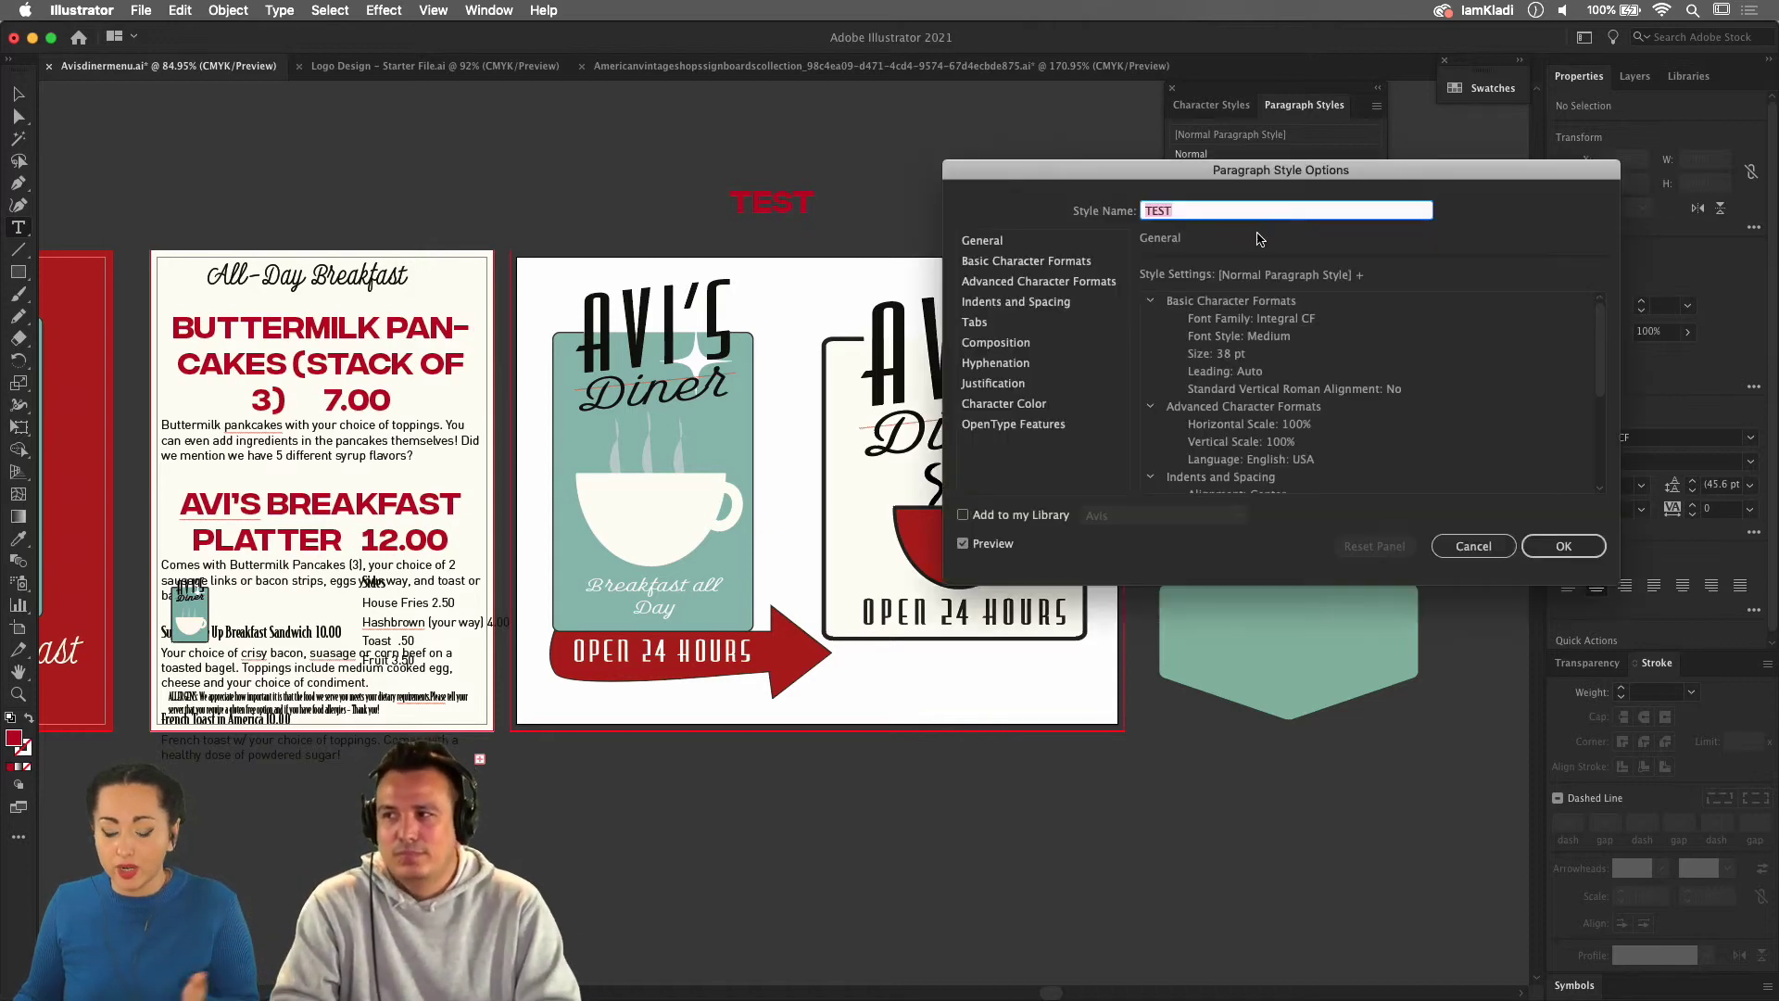
left_click(1061, 263)
left_click(1217, 341)
left_click_drag(1218, 341, 1217, 341)
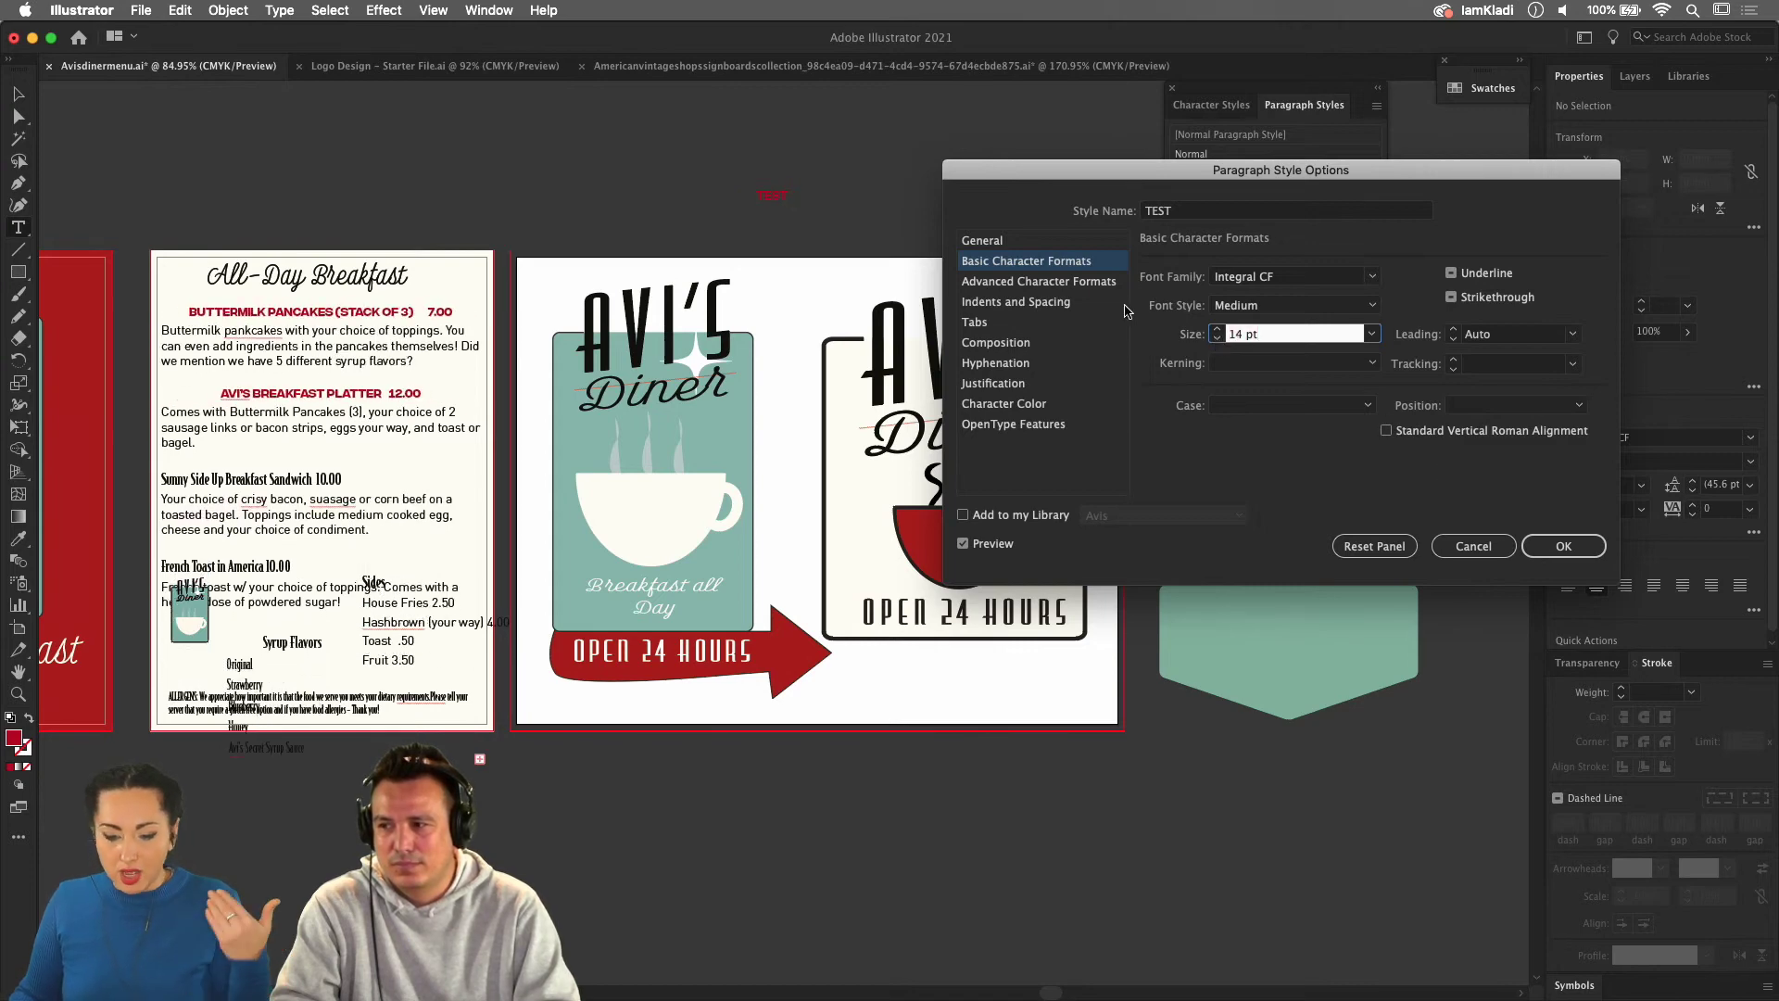
left_click(1560, 543)
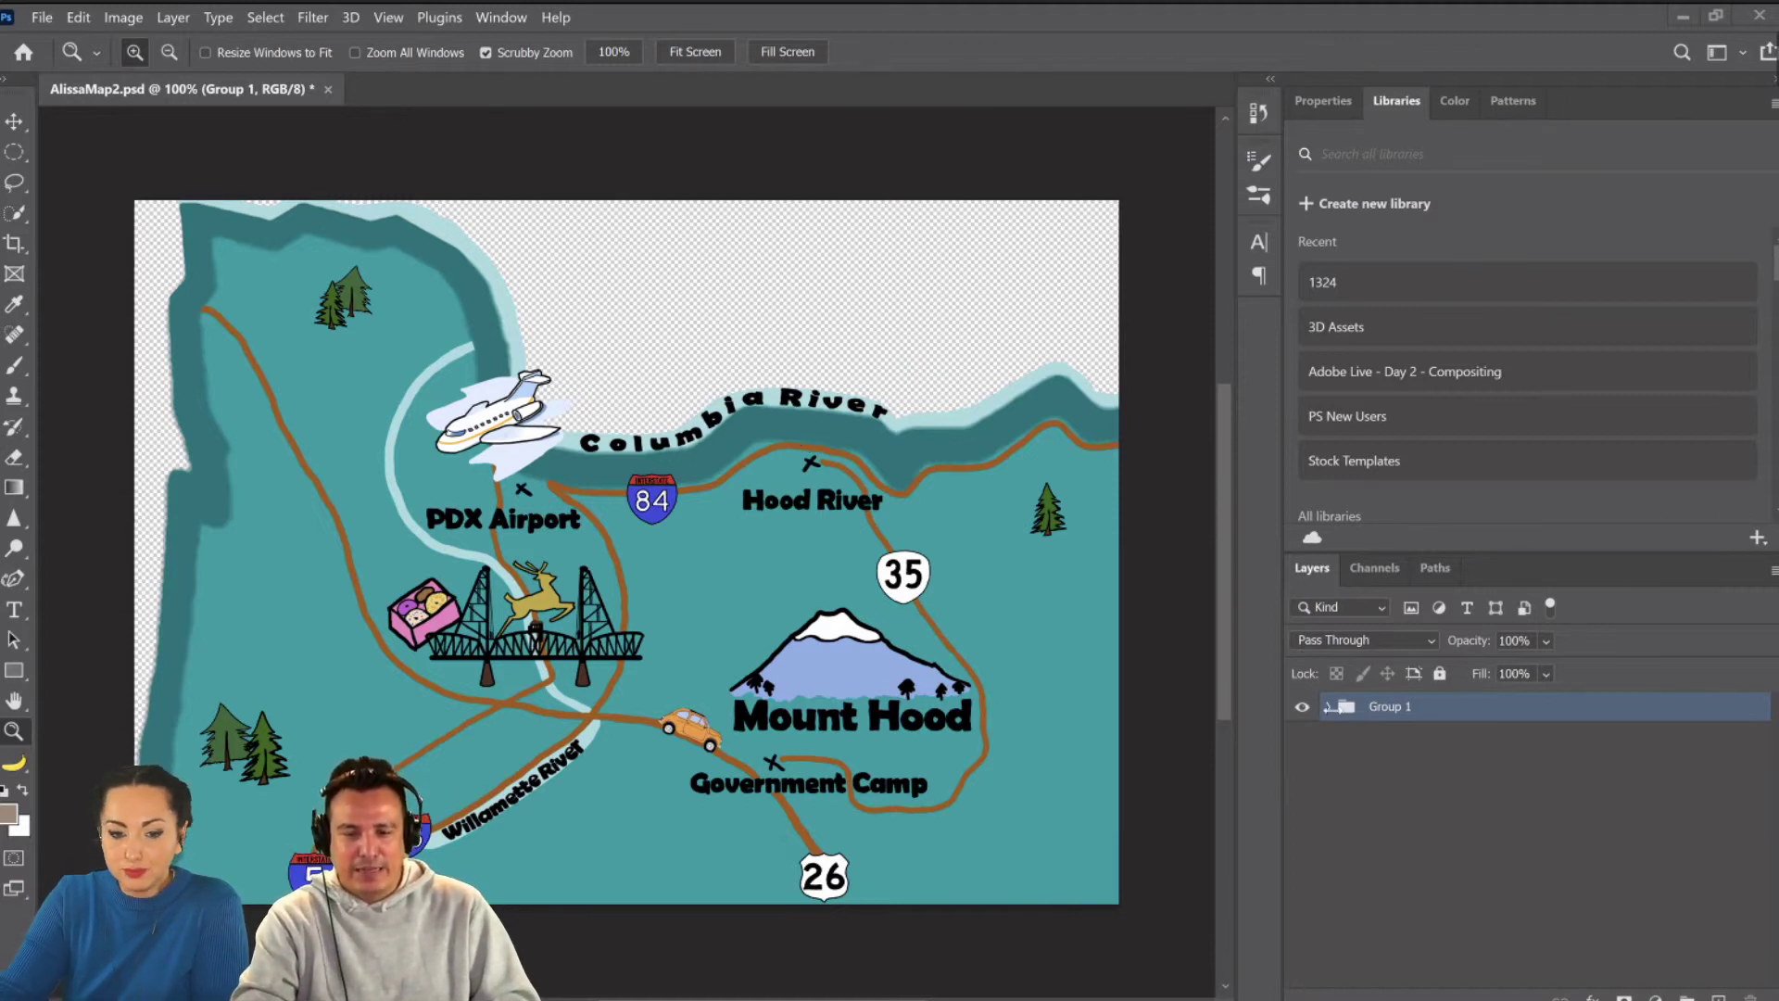
In Photoshop, expand Group 1 of AlissaMap2.psd, examine its layers from start to end in an enlarged layer list, and collapse it.
left_click(1329, 708)
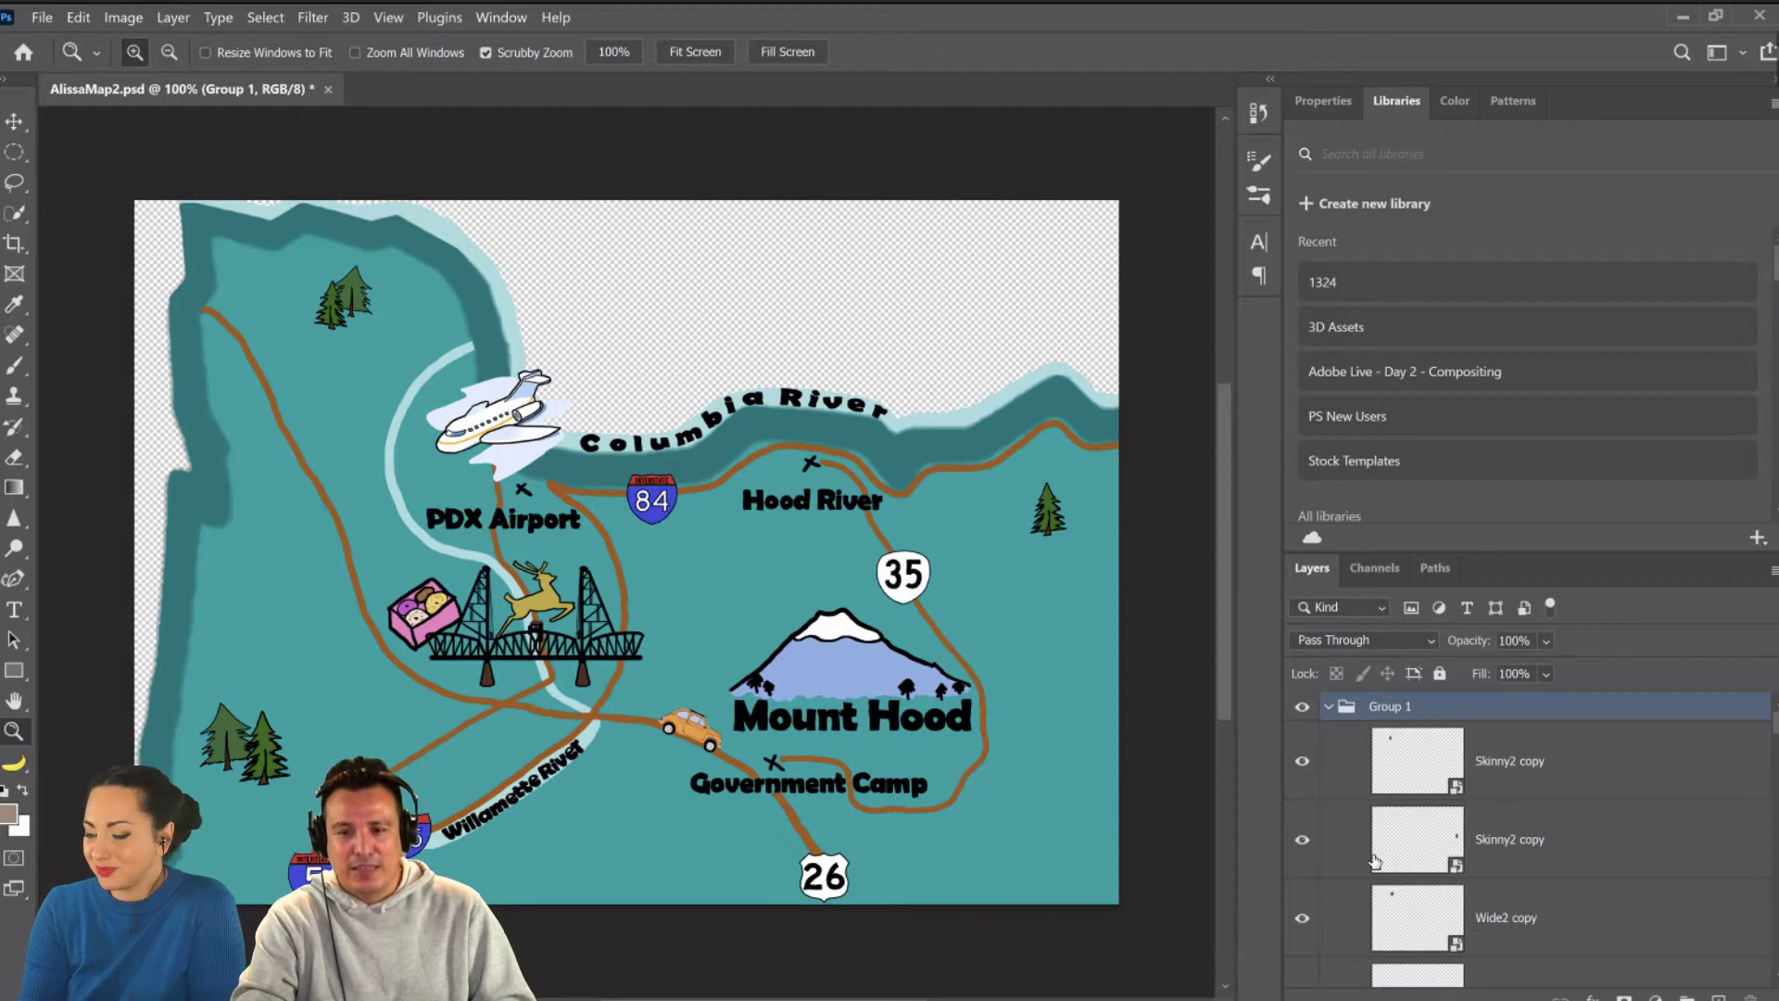
scroll(1375, 862, "down", 10)
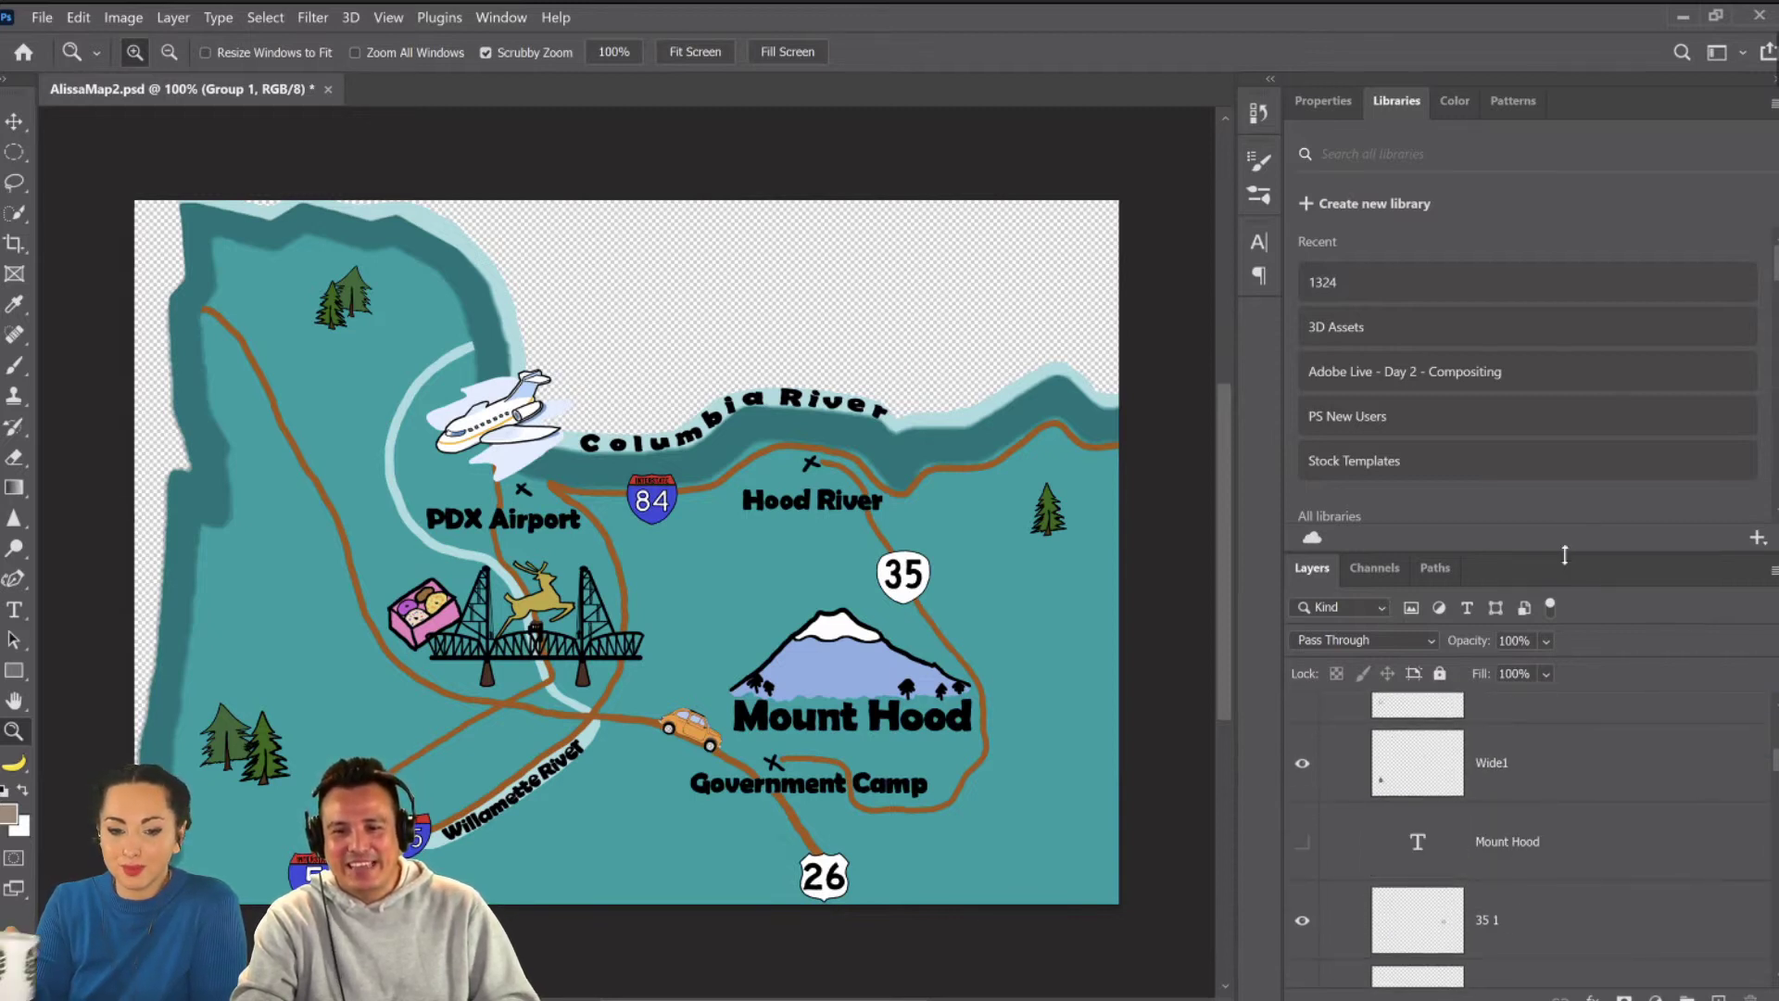
left_click_drag(1579, 548, 1580, 395)
scroll(1609, 713, "down", 6)
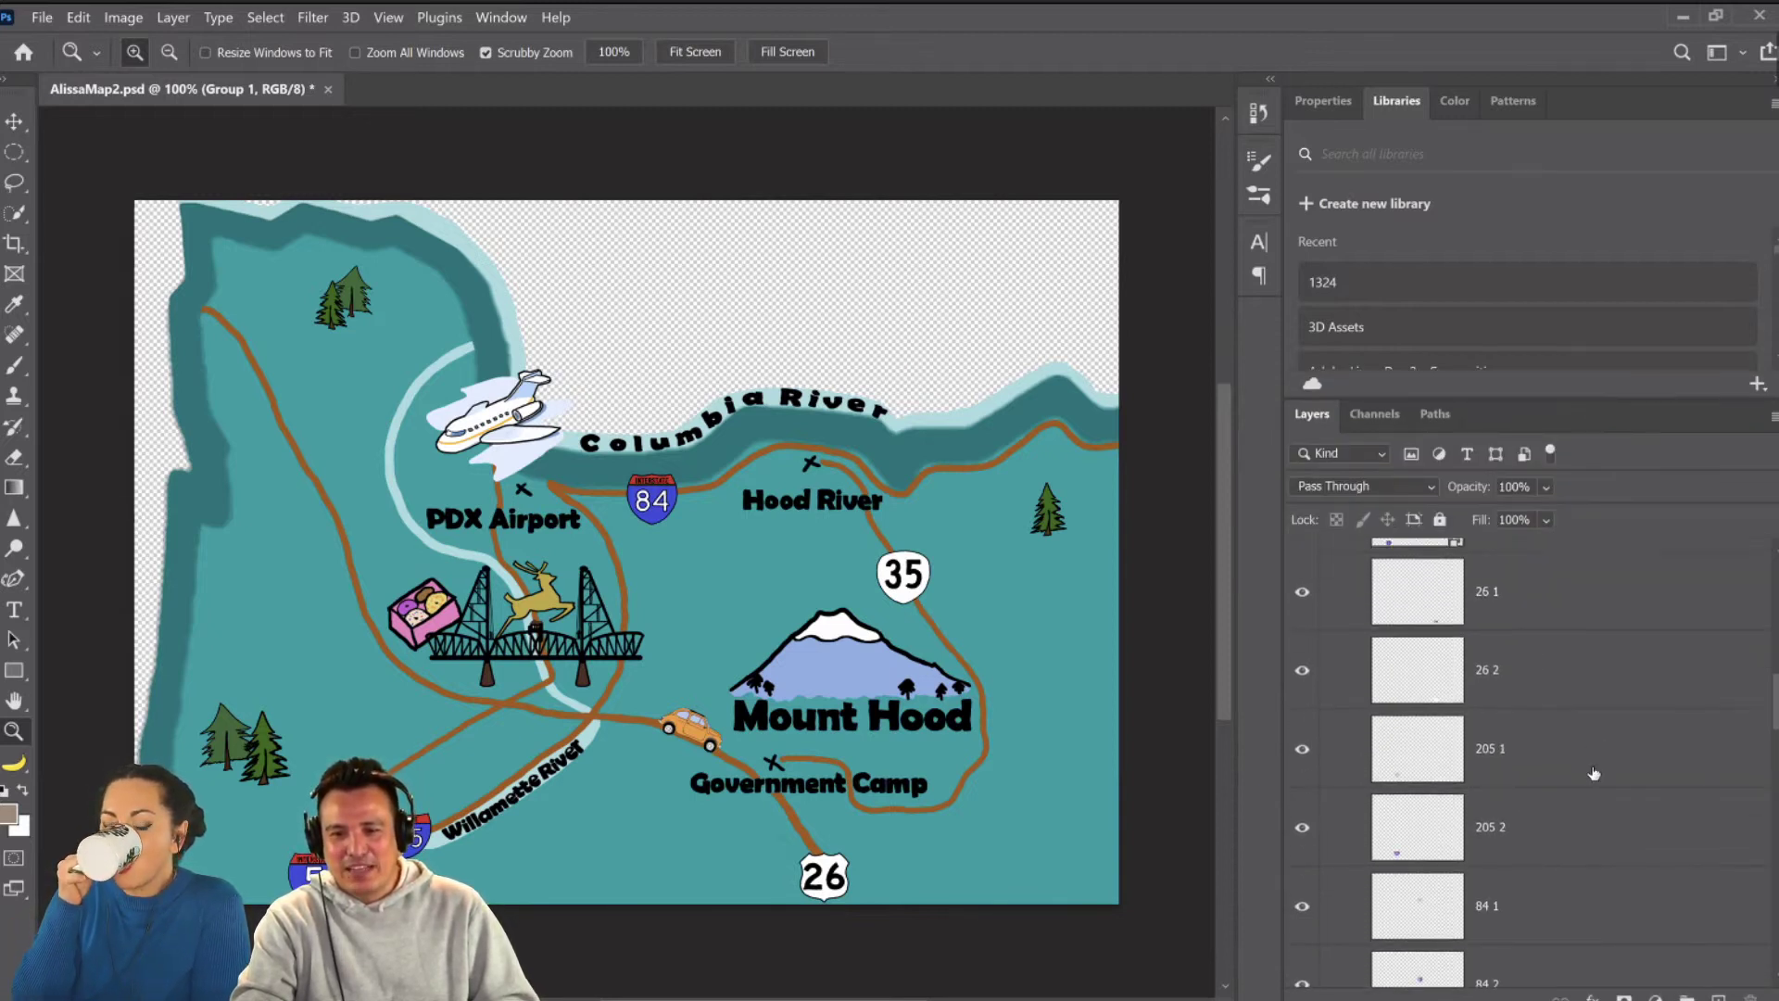
scroll(1591, 778, "down", 12)
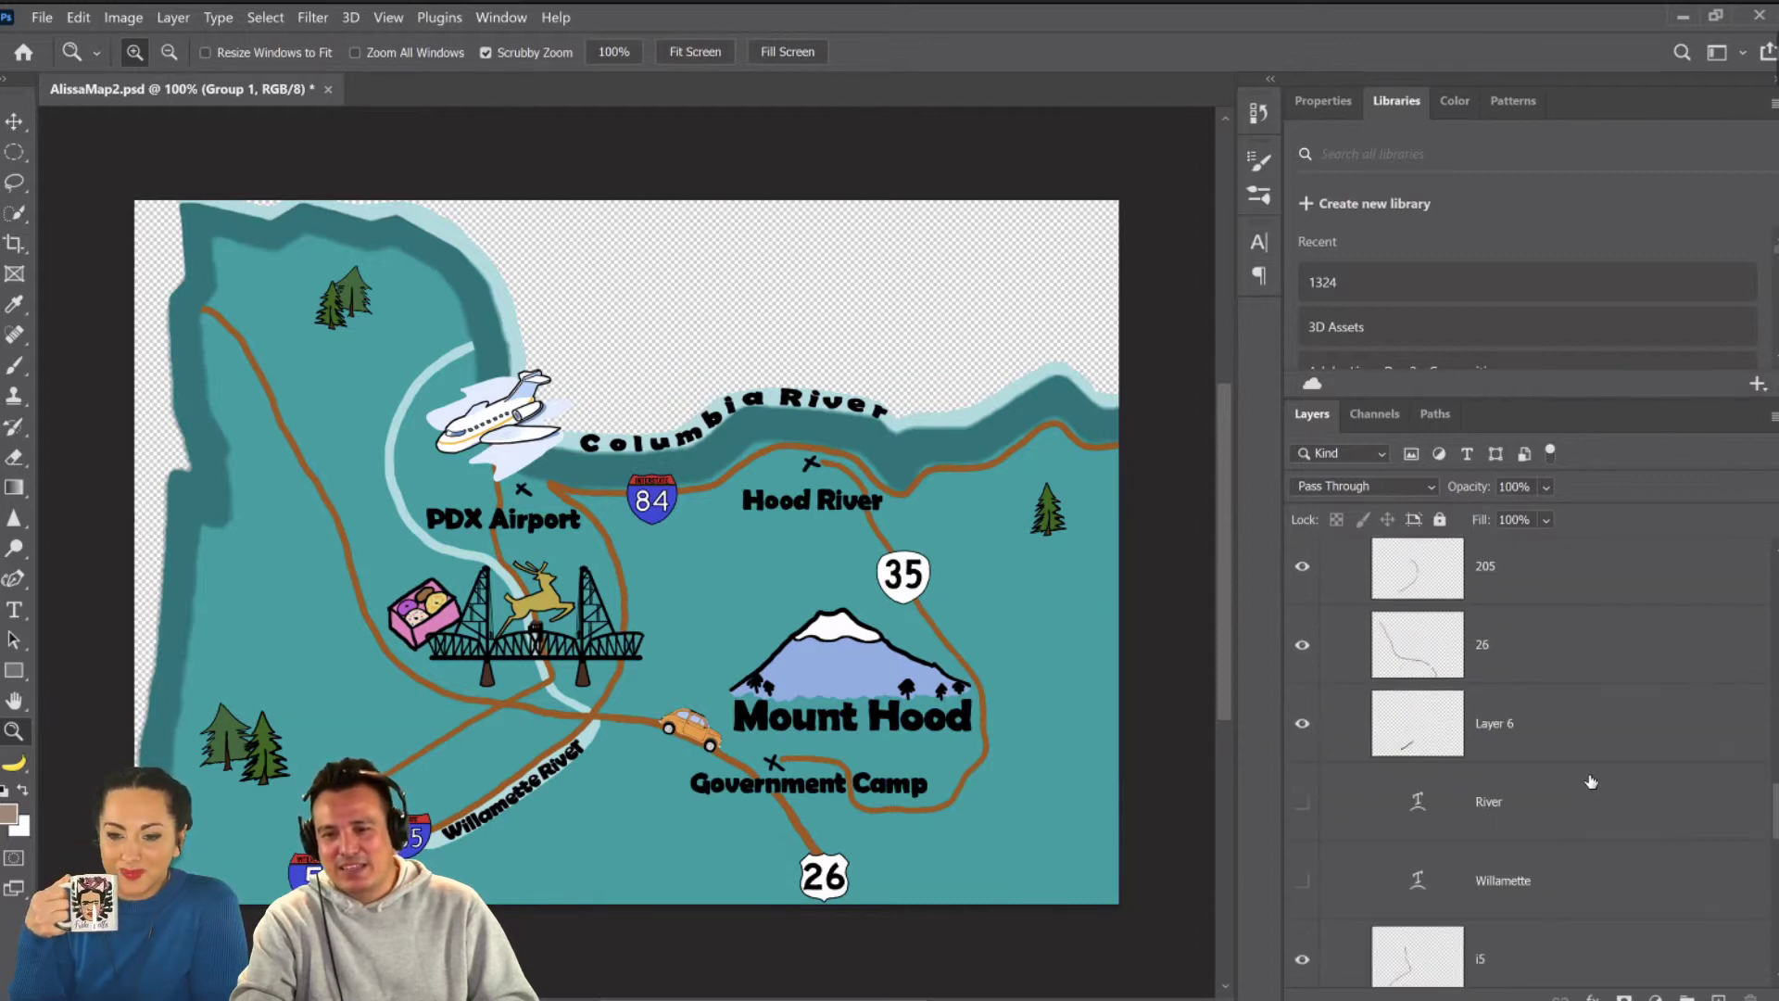
scroll(1590, 783, "down", 8)
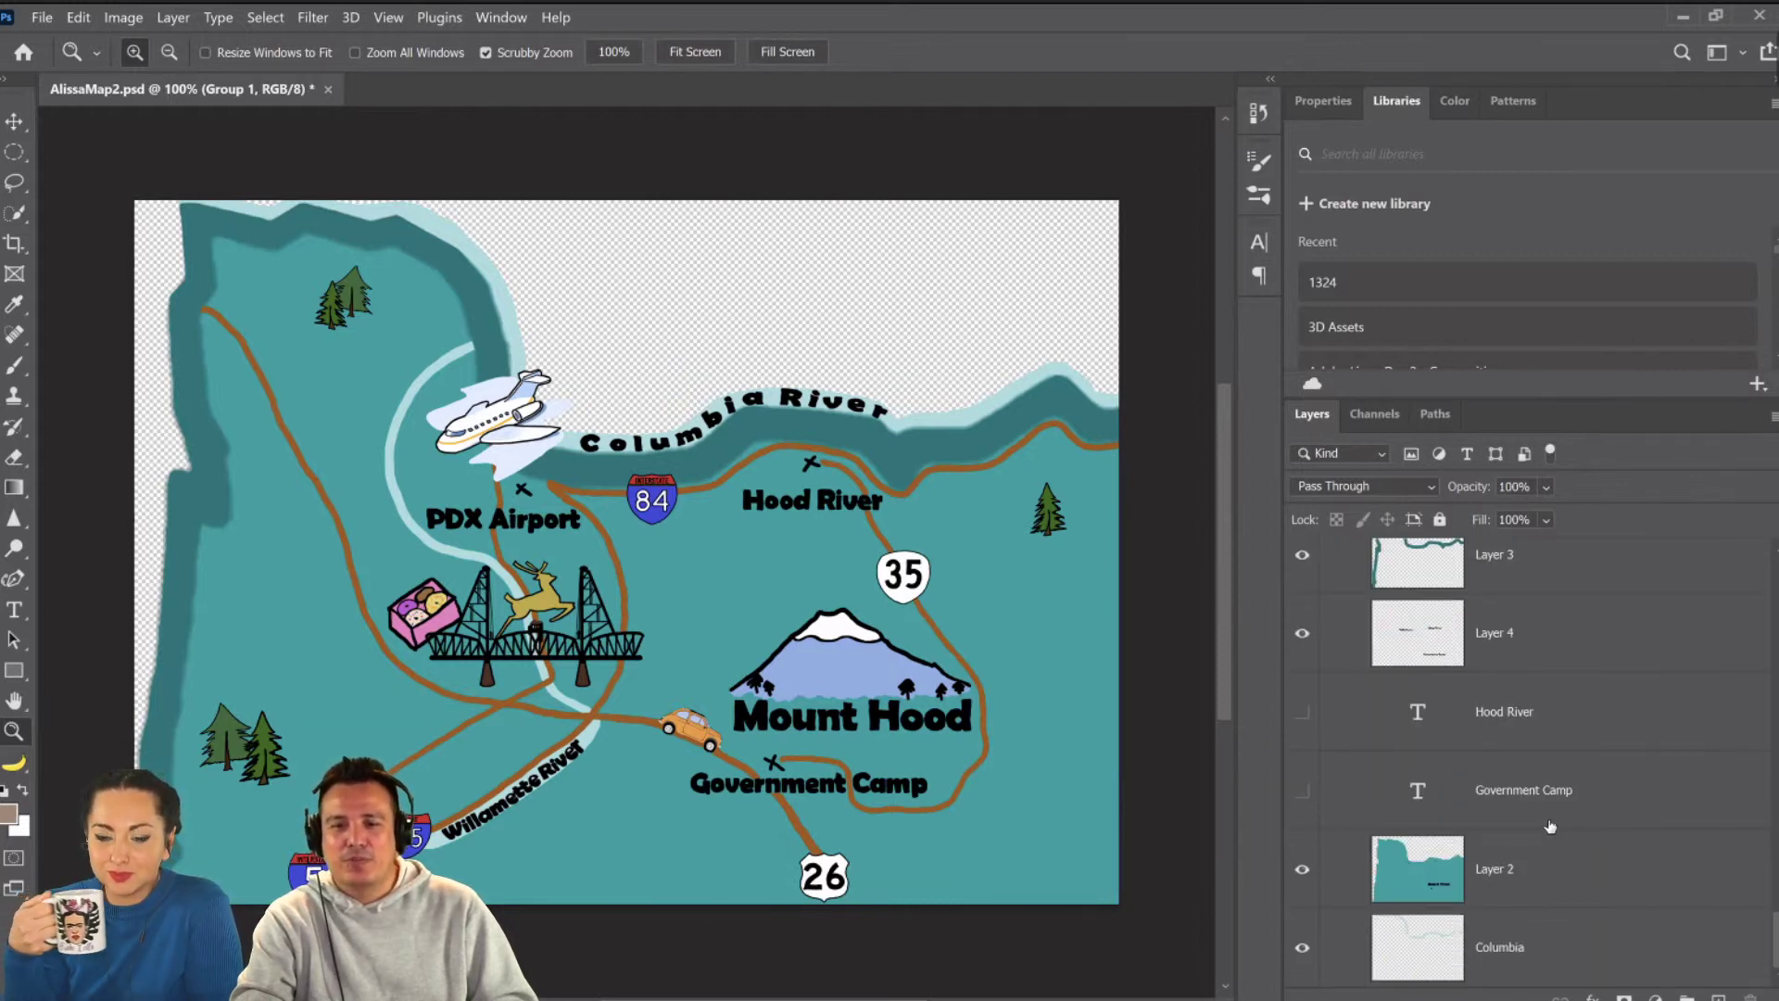
scroll(1545, 842, "up", 10)
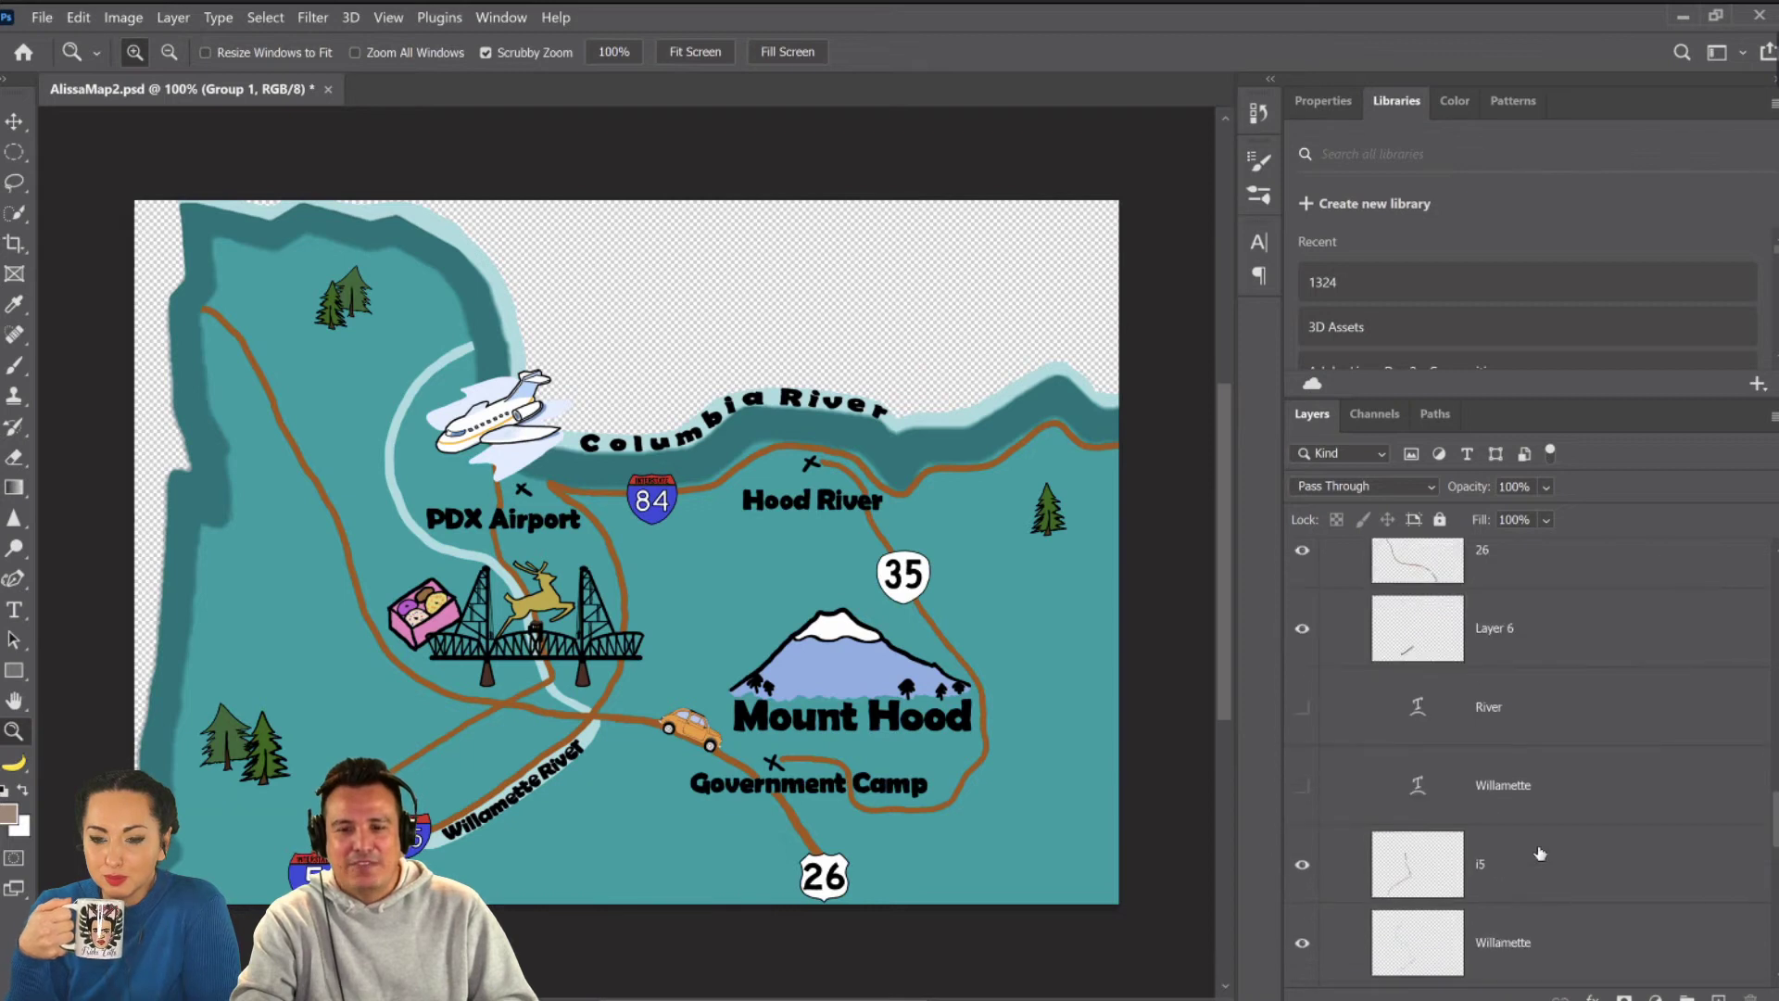
scroll(1540, 853, "up", 8)
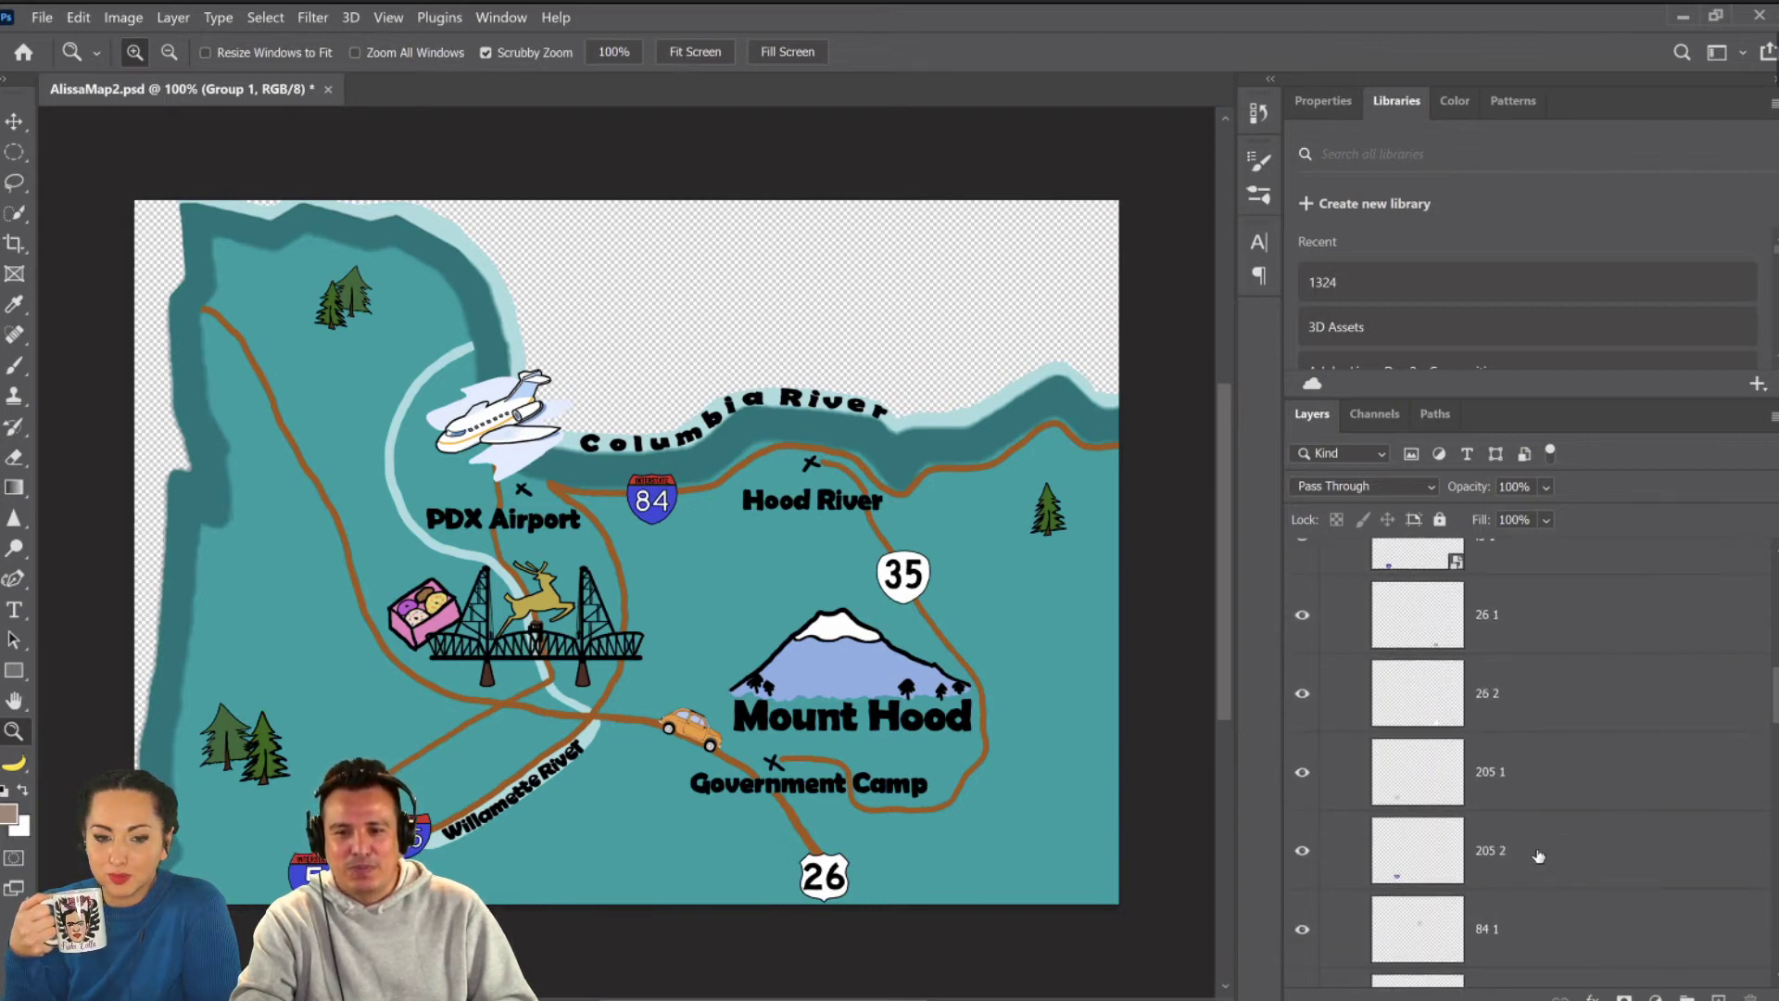
scroll(1538, 855, "up", 6)
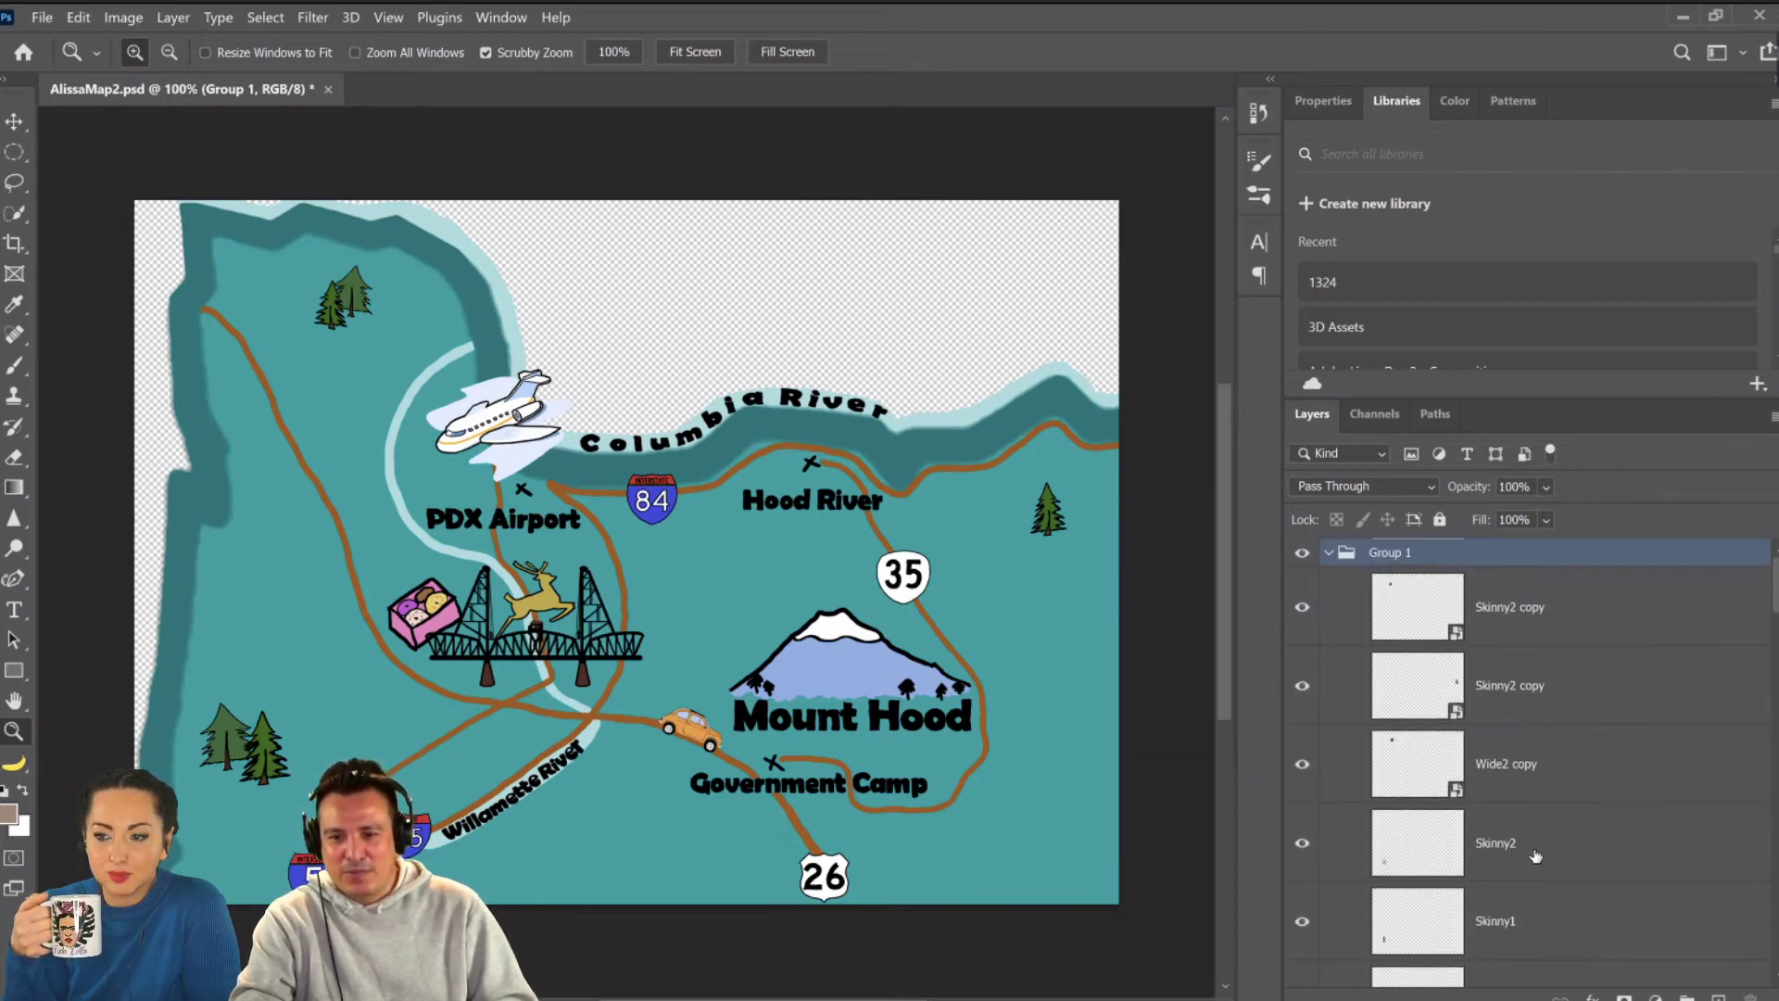
left_click(1328, 553)
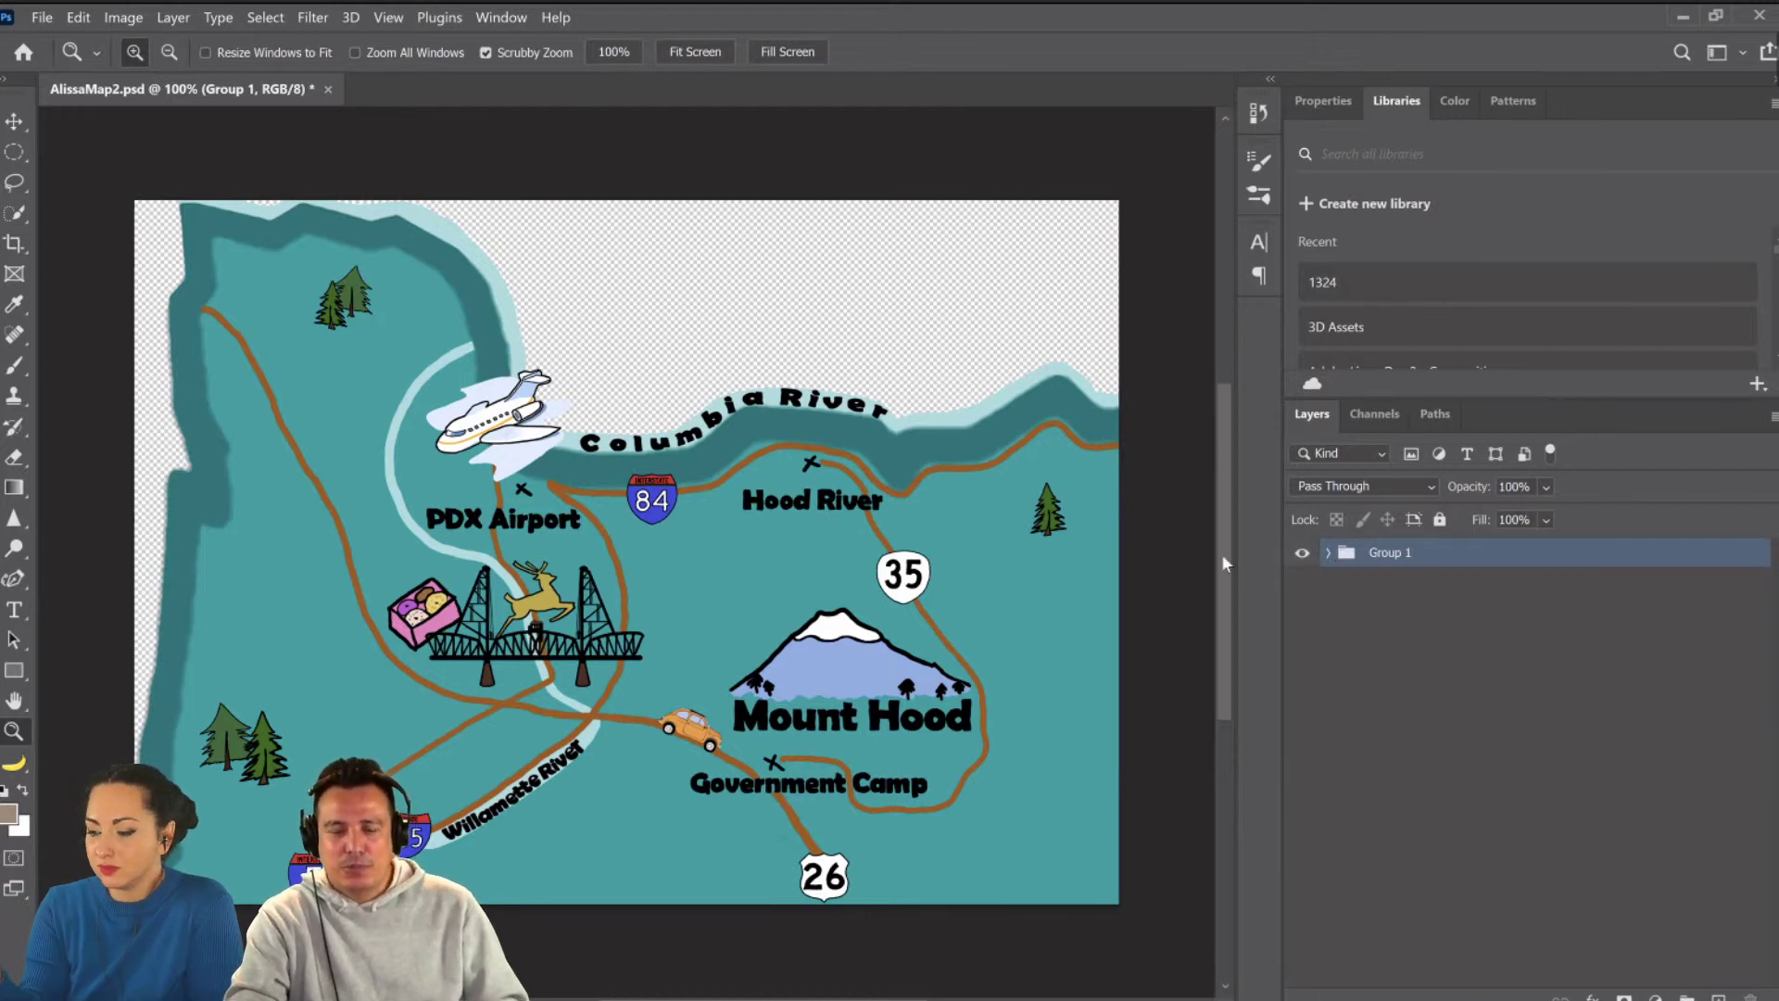
Reopen Group 1, toggle the visibility of the teal land layer, Layer 2, to compare, and leave it and Layer 4 hidden.
left_click(1328, 553)
scroll(1471, 834, "down", 1)
scroll(1752, 659, "down", 4)
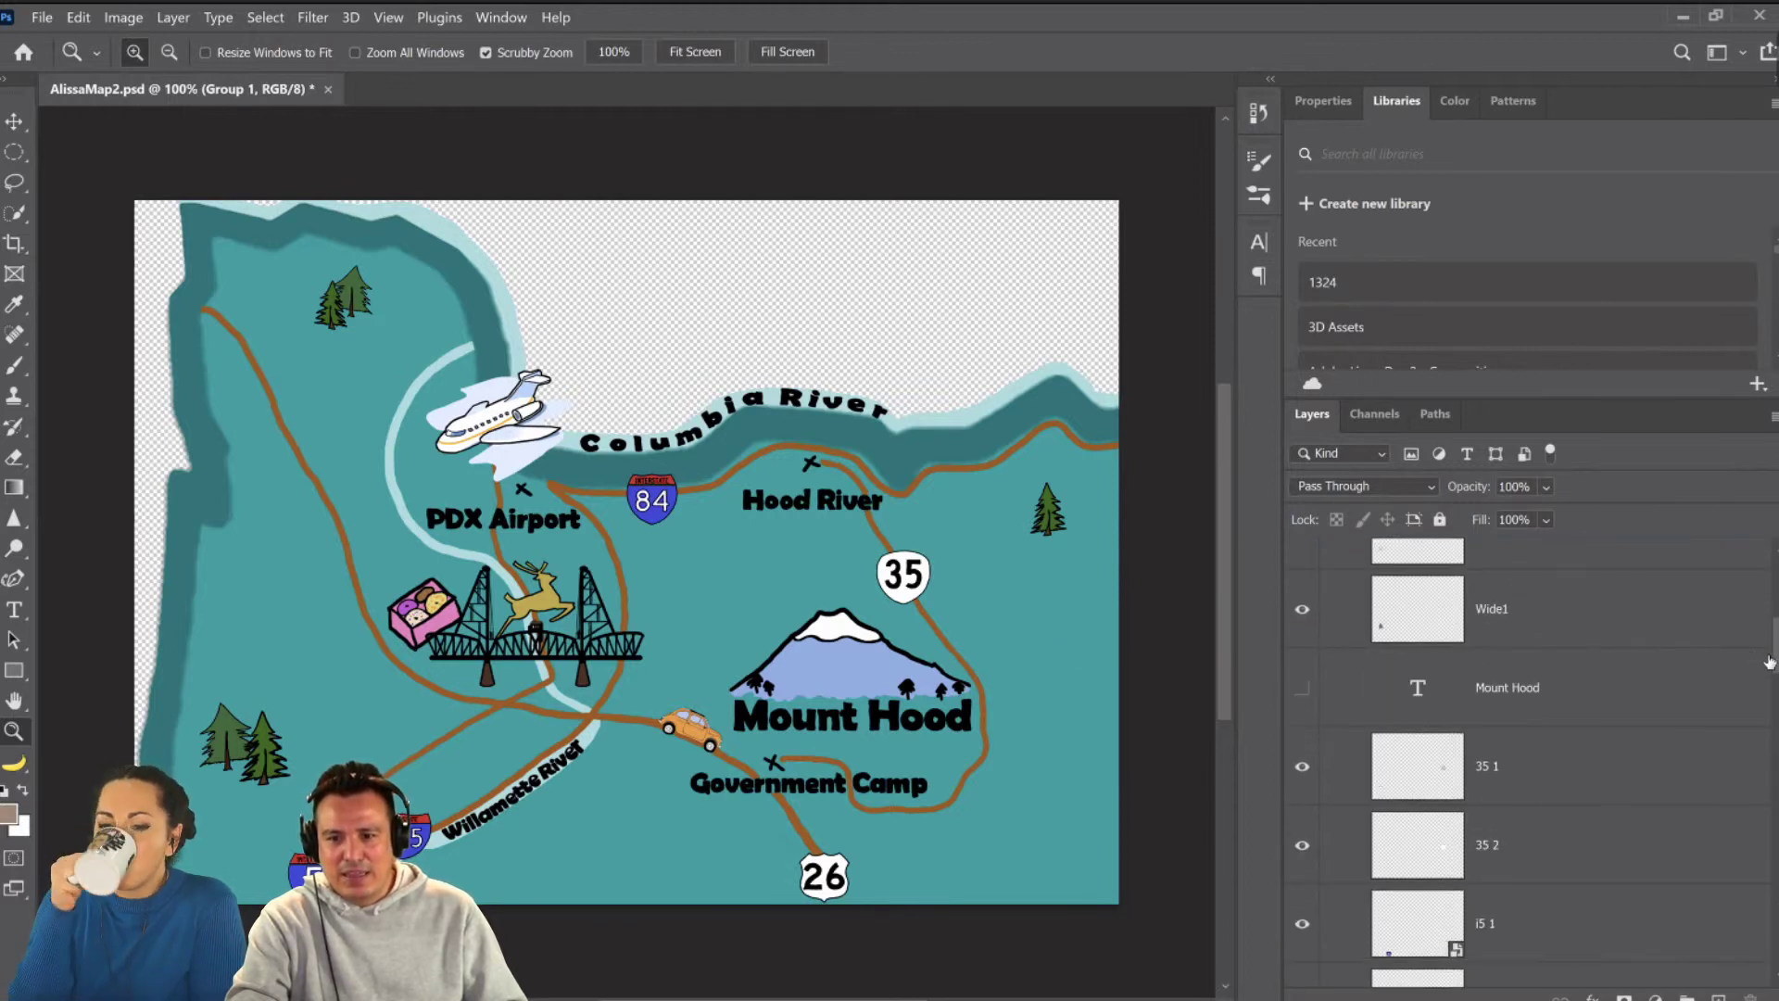
left_click_drag(1770, 662, 1772, 964)
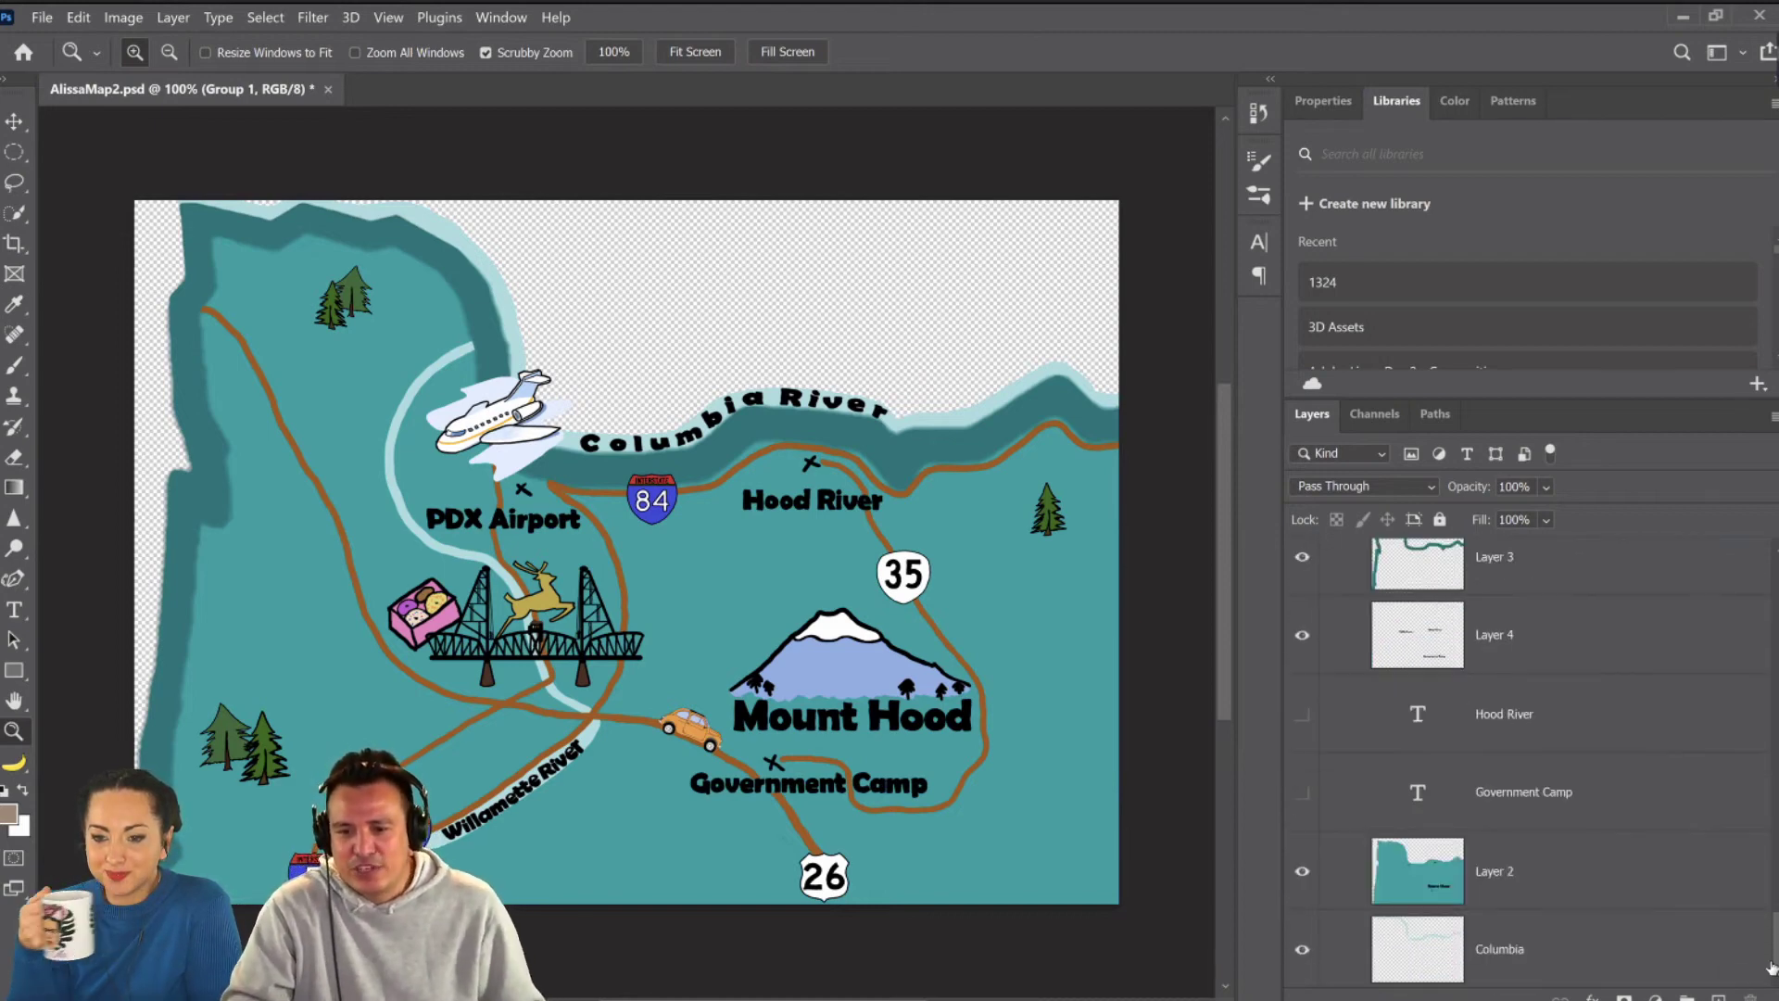
left_click(1348, 877)
left_click(1302, 875)
left_click(1303, 876)
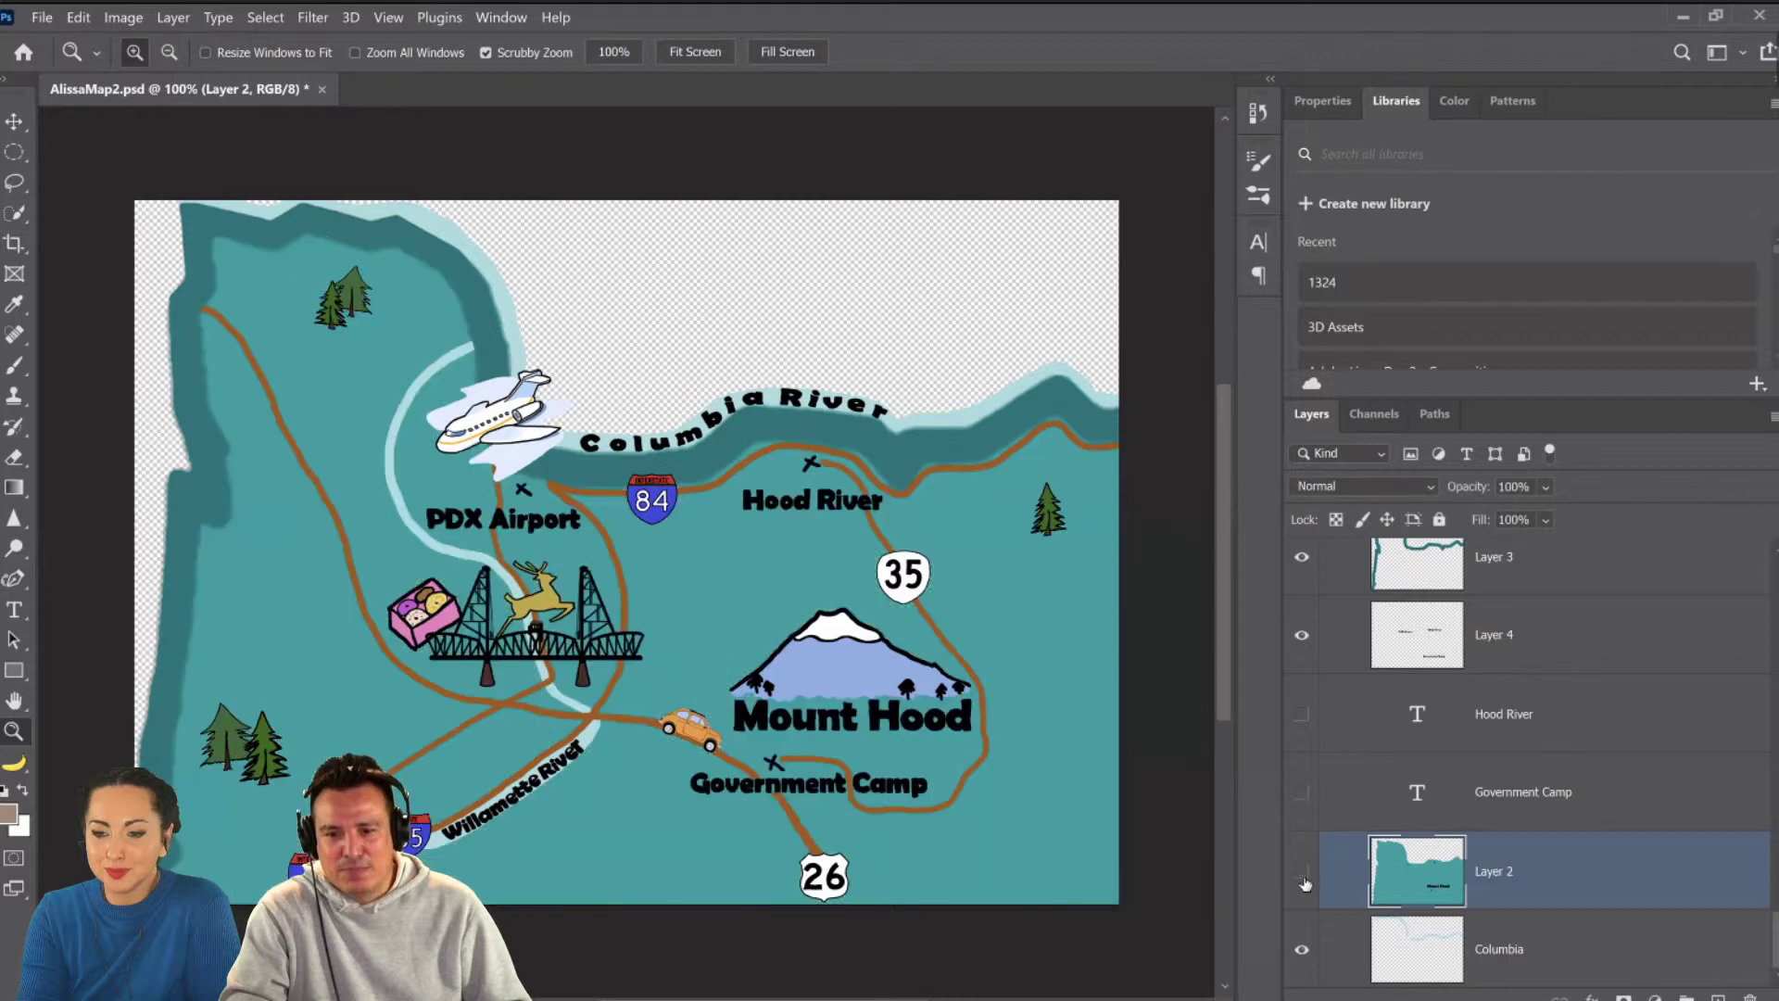
left_click(1303, 876)
left_click(1303, 875)
left_click(1303, 875)
left_click(1302, 635)
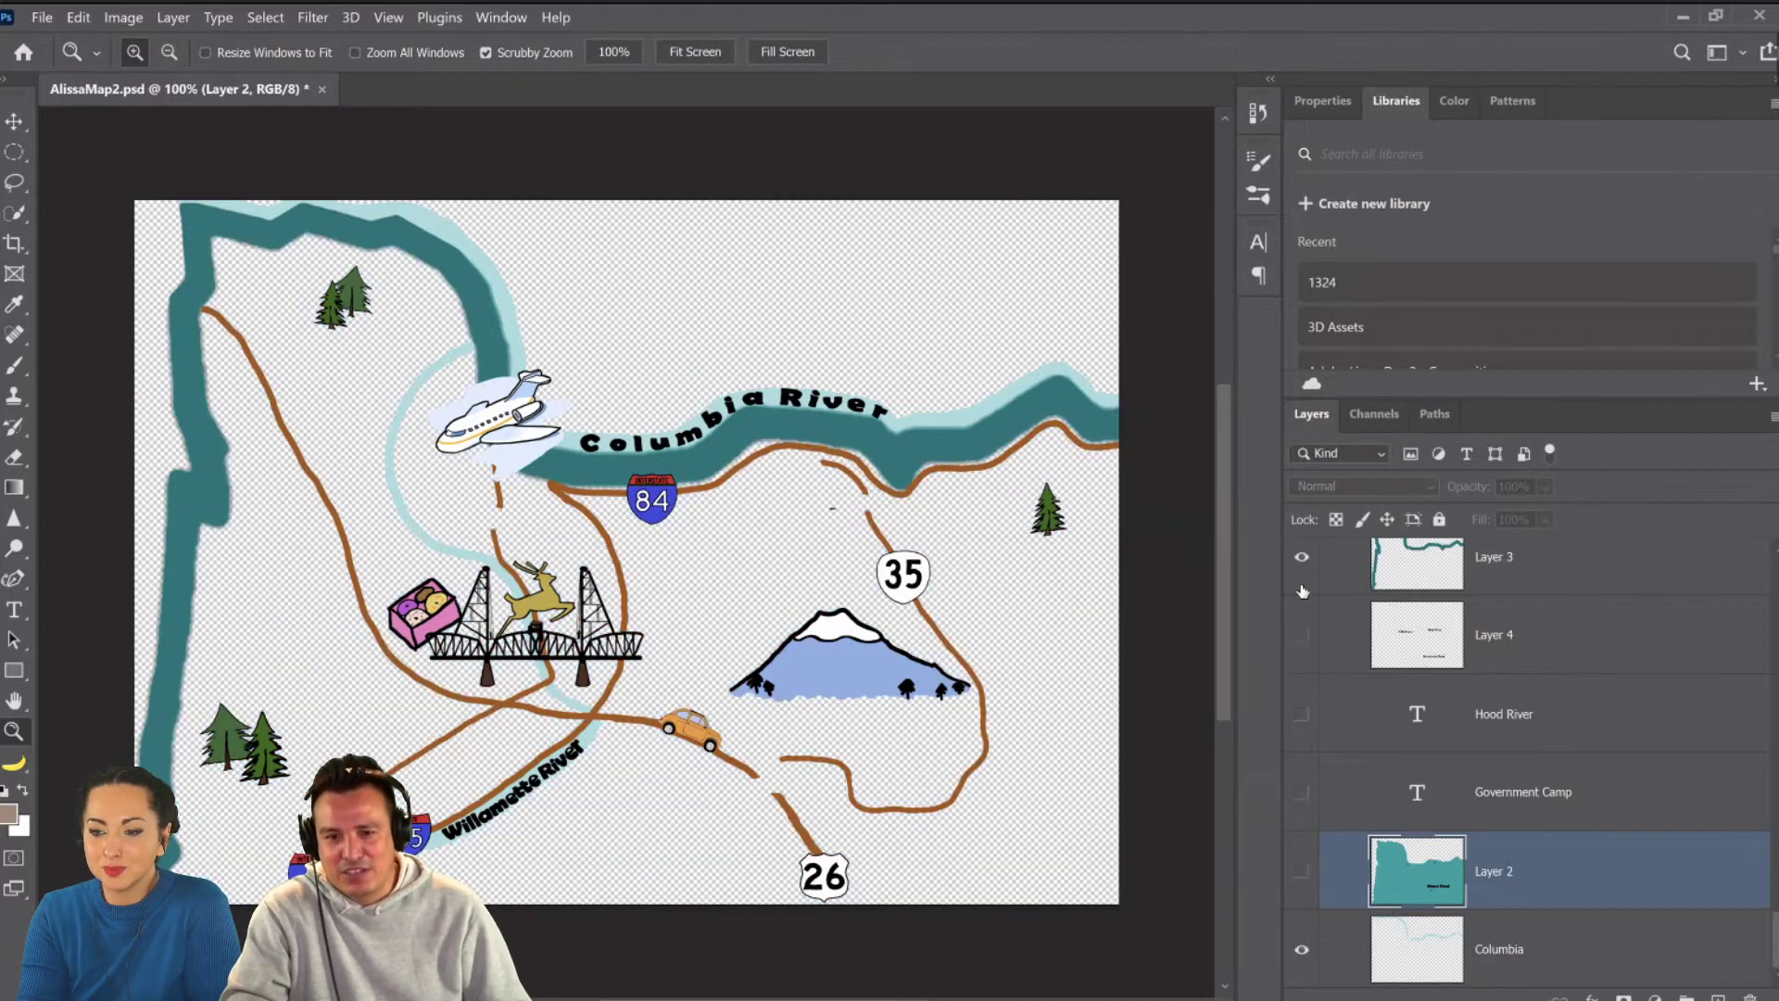
Hide Layer 3 and make Layer 4 and the teal land layer, Layer 2, visible.
left_click(1302, 557)
left_click(1302, 635)
left_click(1301, 876)
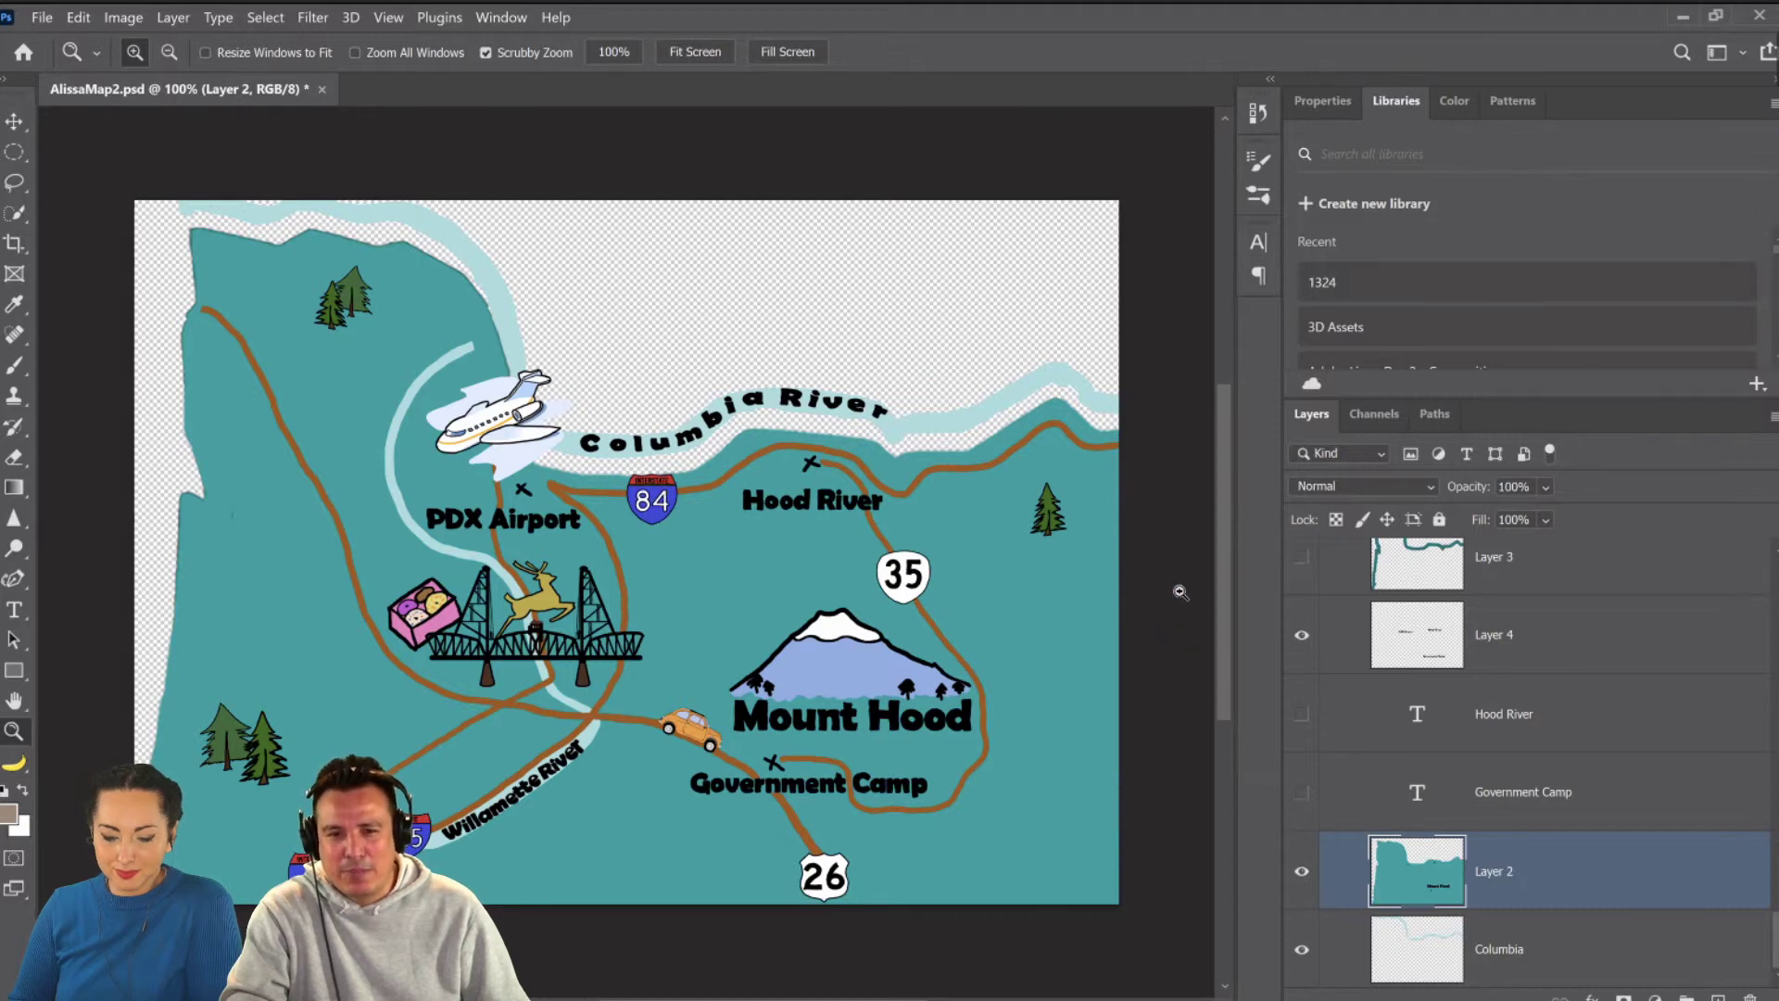
Switch the visibility of Layer 2 off and on repeatedly to examine what it contributes to the map.
left_click(1301, 873)
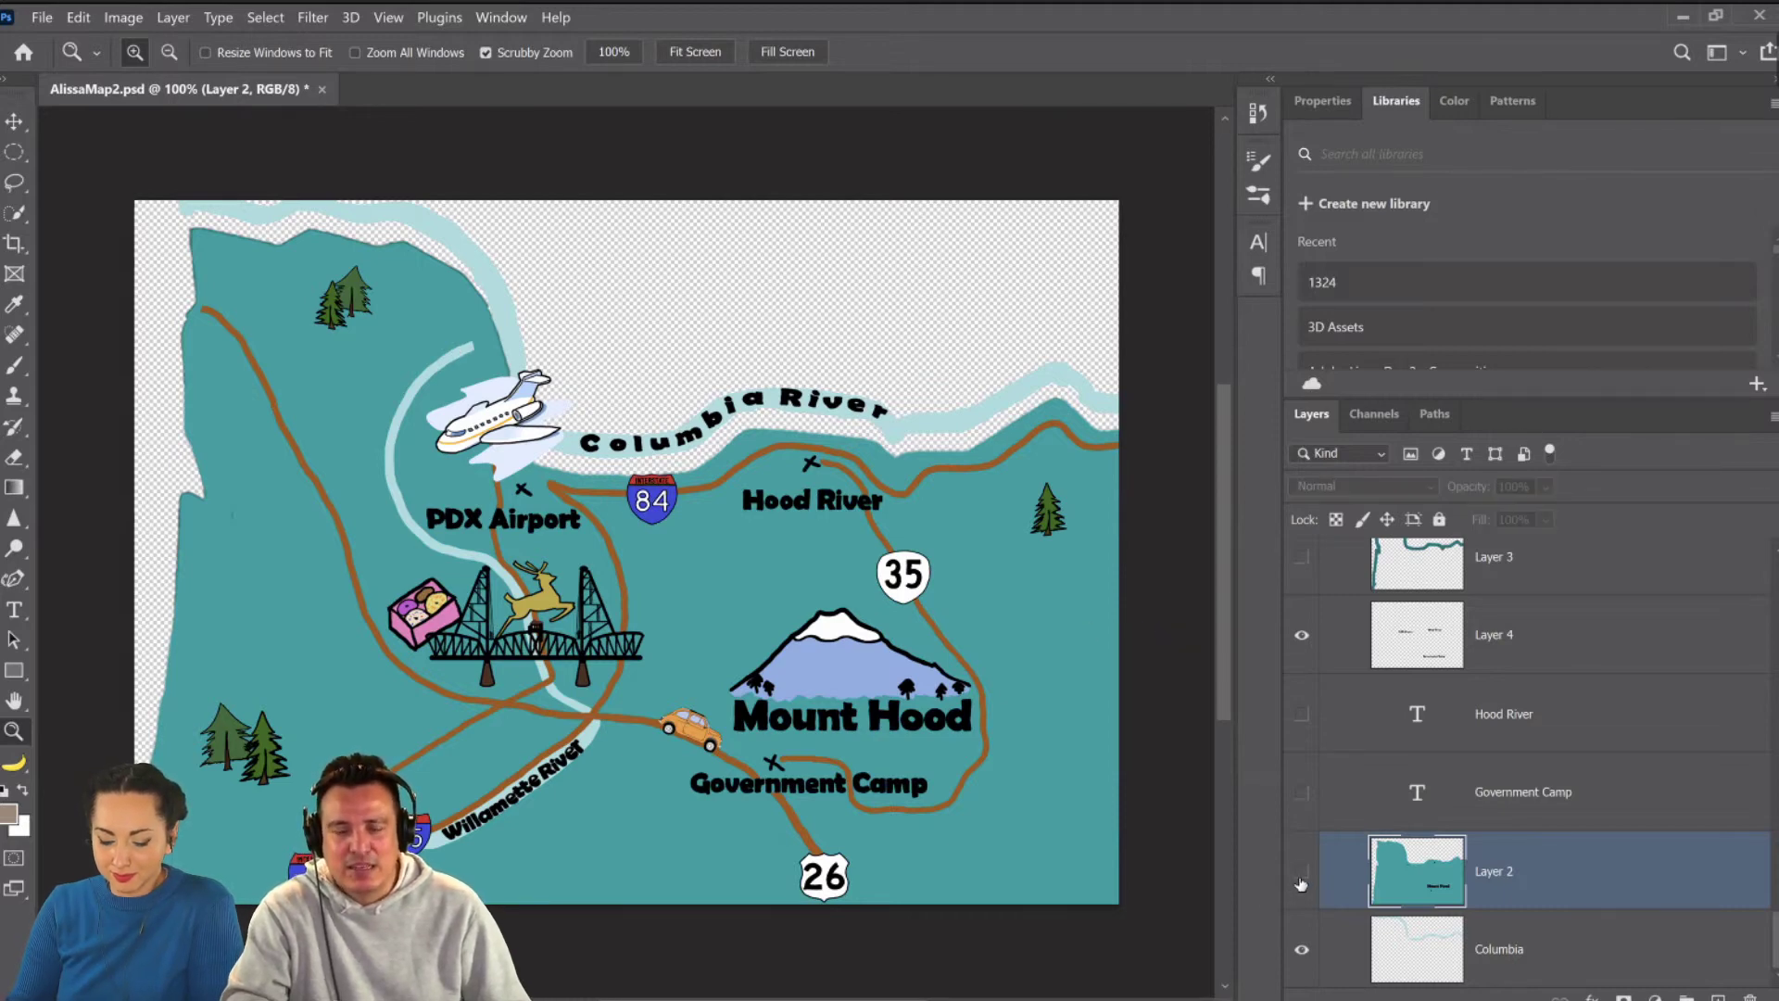
left_click(1301, 873)
left_click(1301, 873)
left_click(1301, 873)
left_click(1301, 873)
left_click(1301, 873)
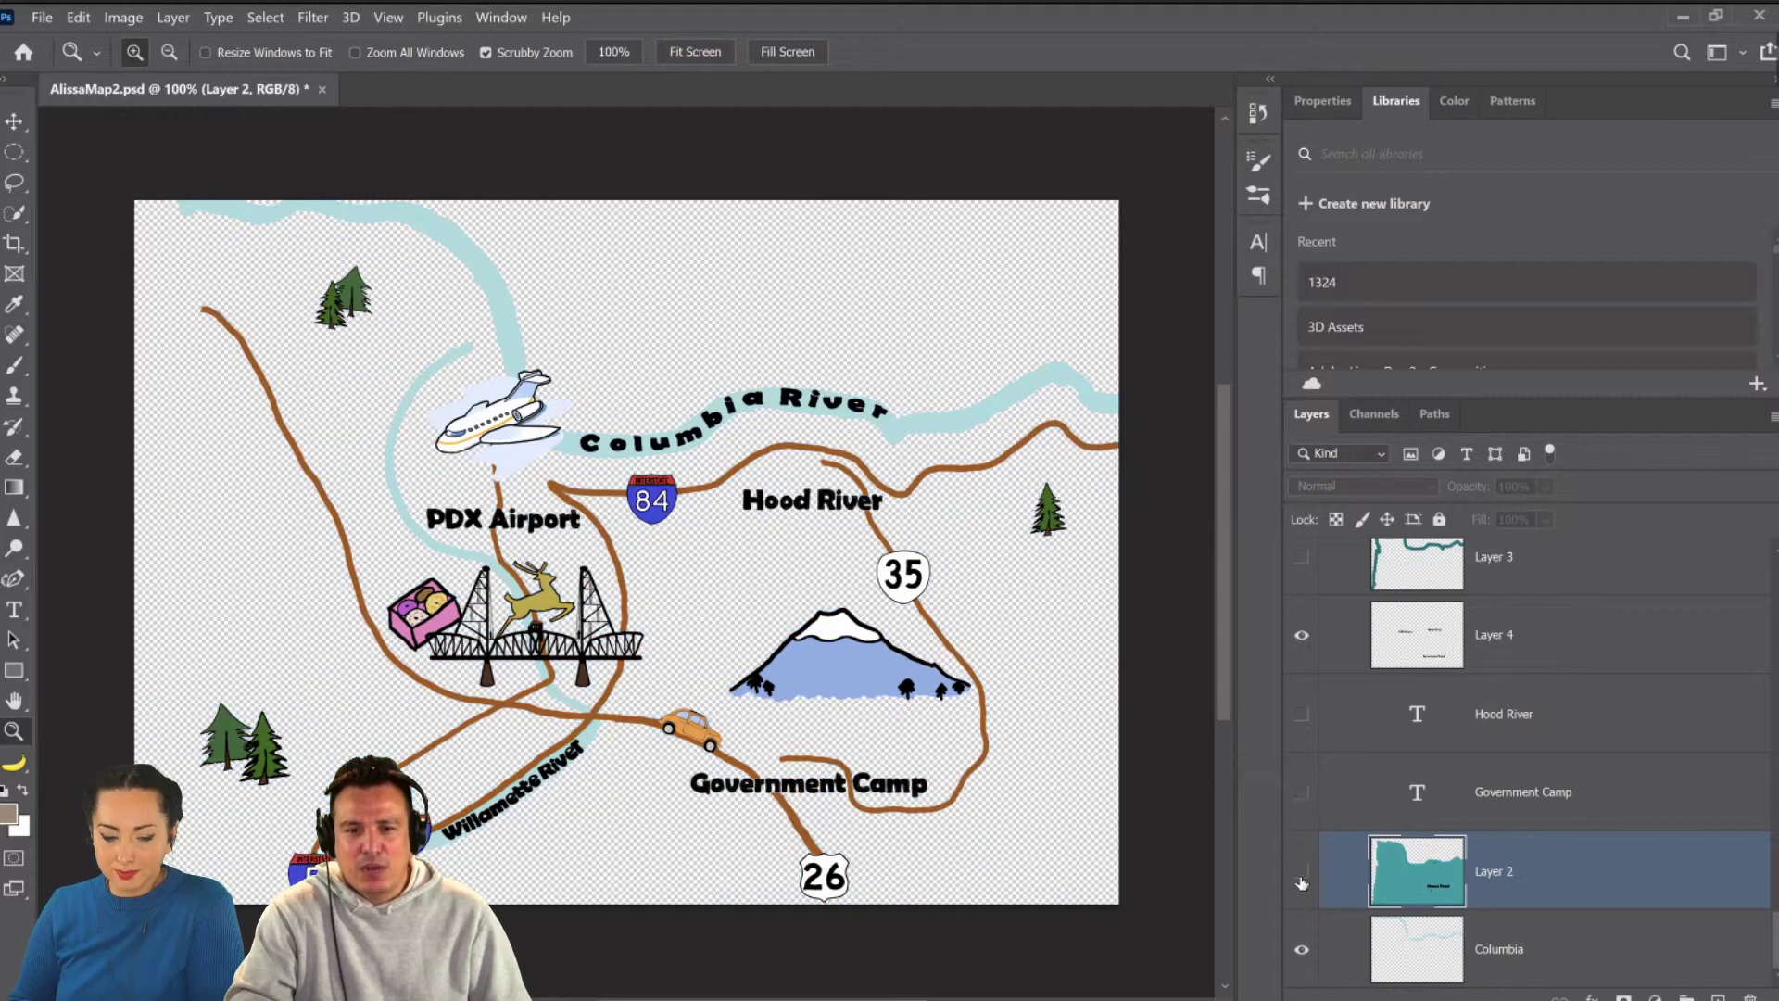
left_click(1301, 876)
left_click(1301, 873)
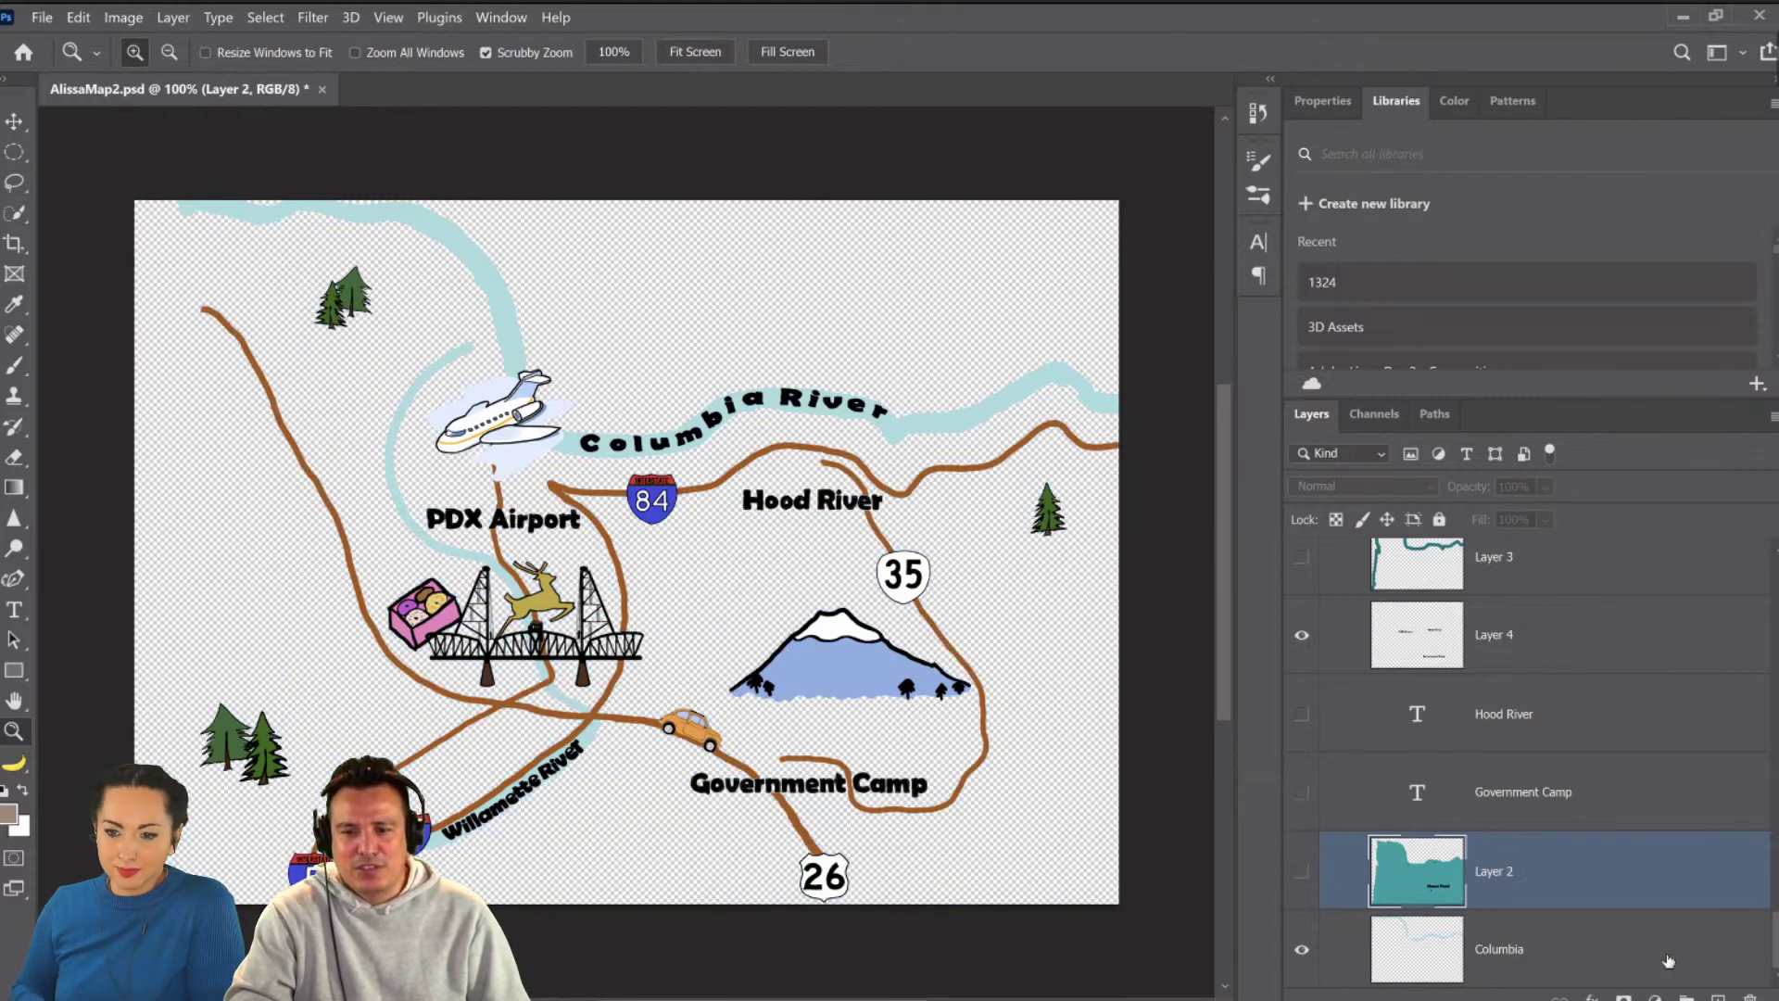
Add an empty layer above Layer 2, show Layer 2 again, and sample its teal land colour.
left_click(1717, 996)
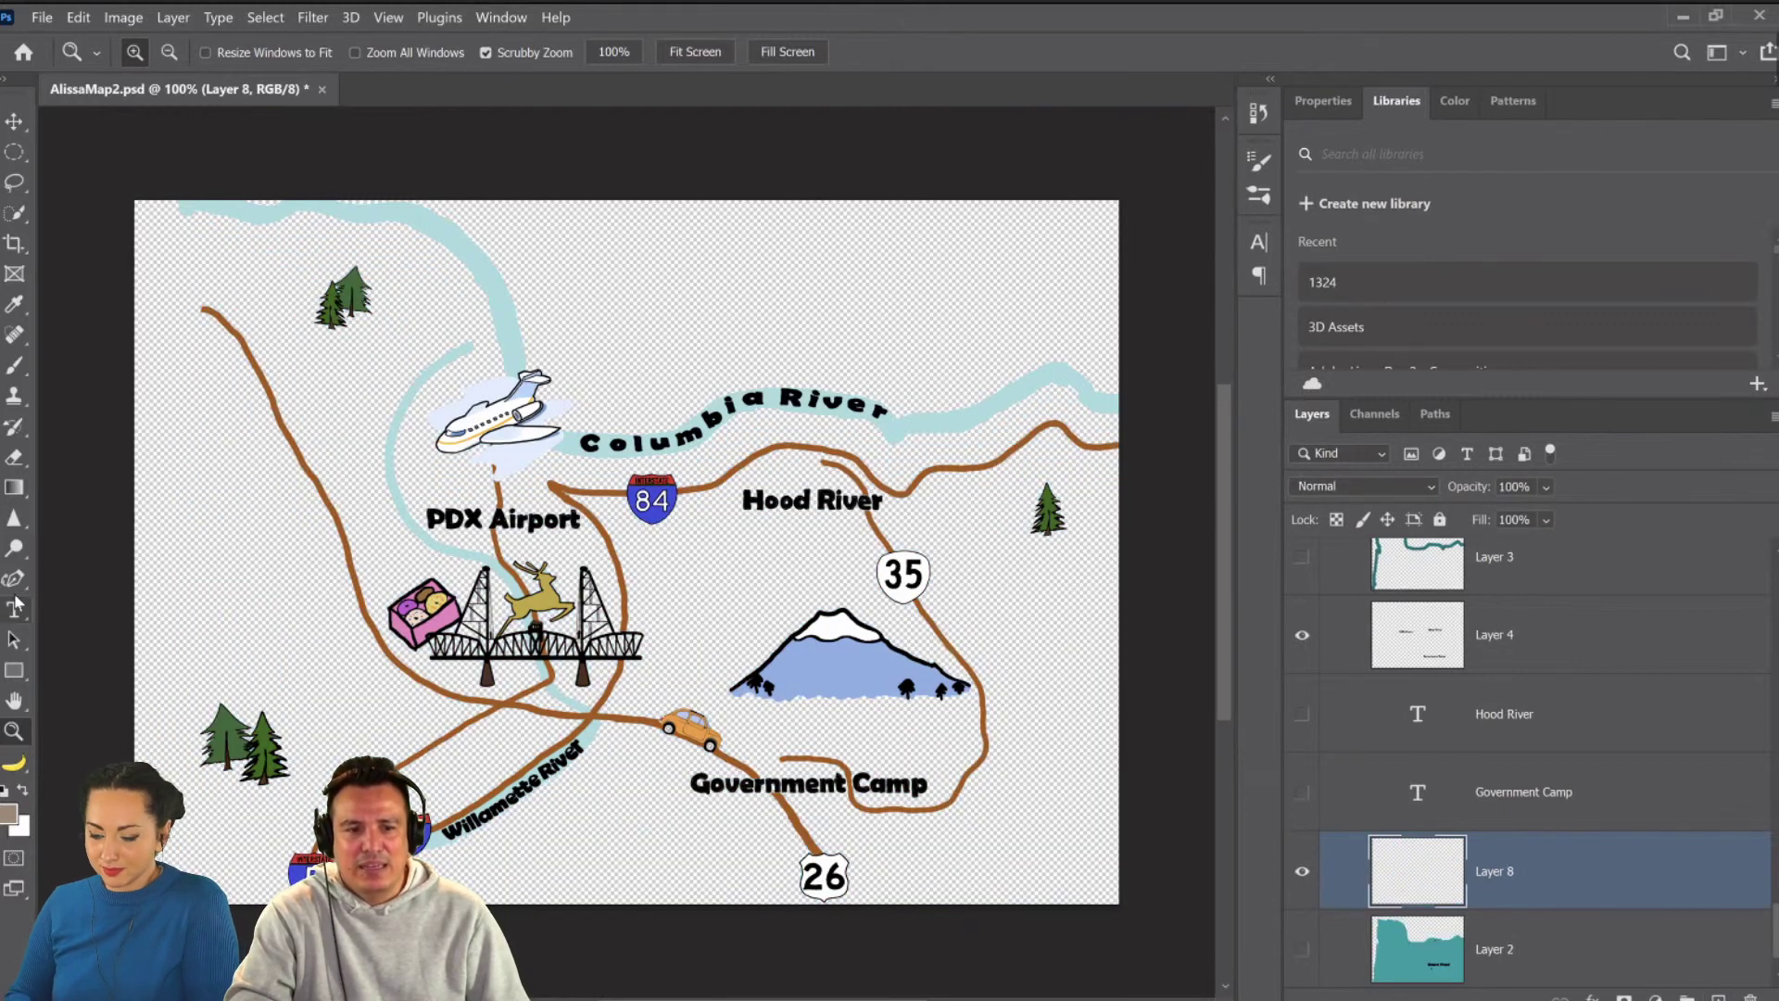
left_click(1305, 952)
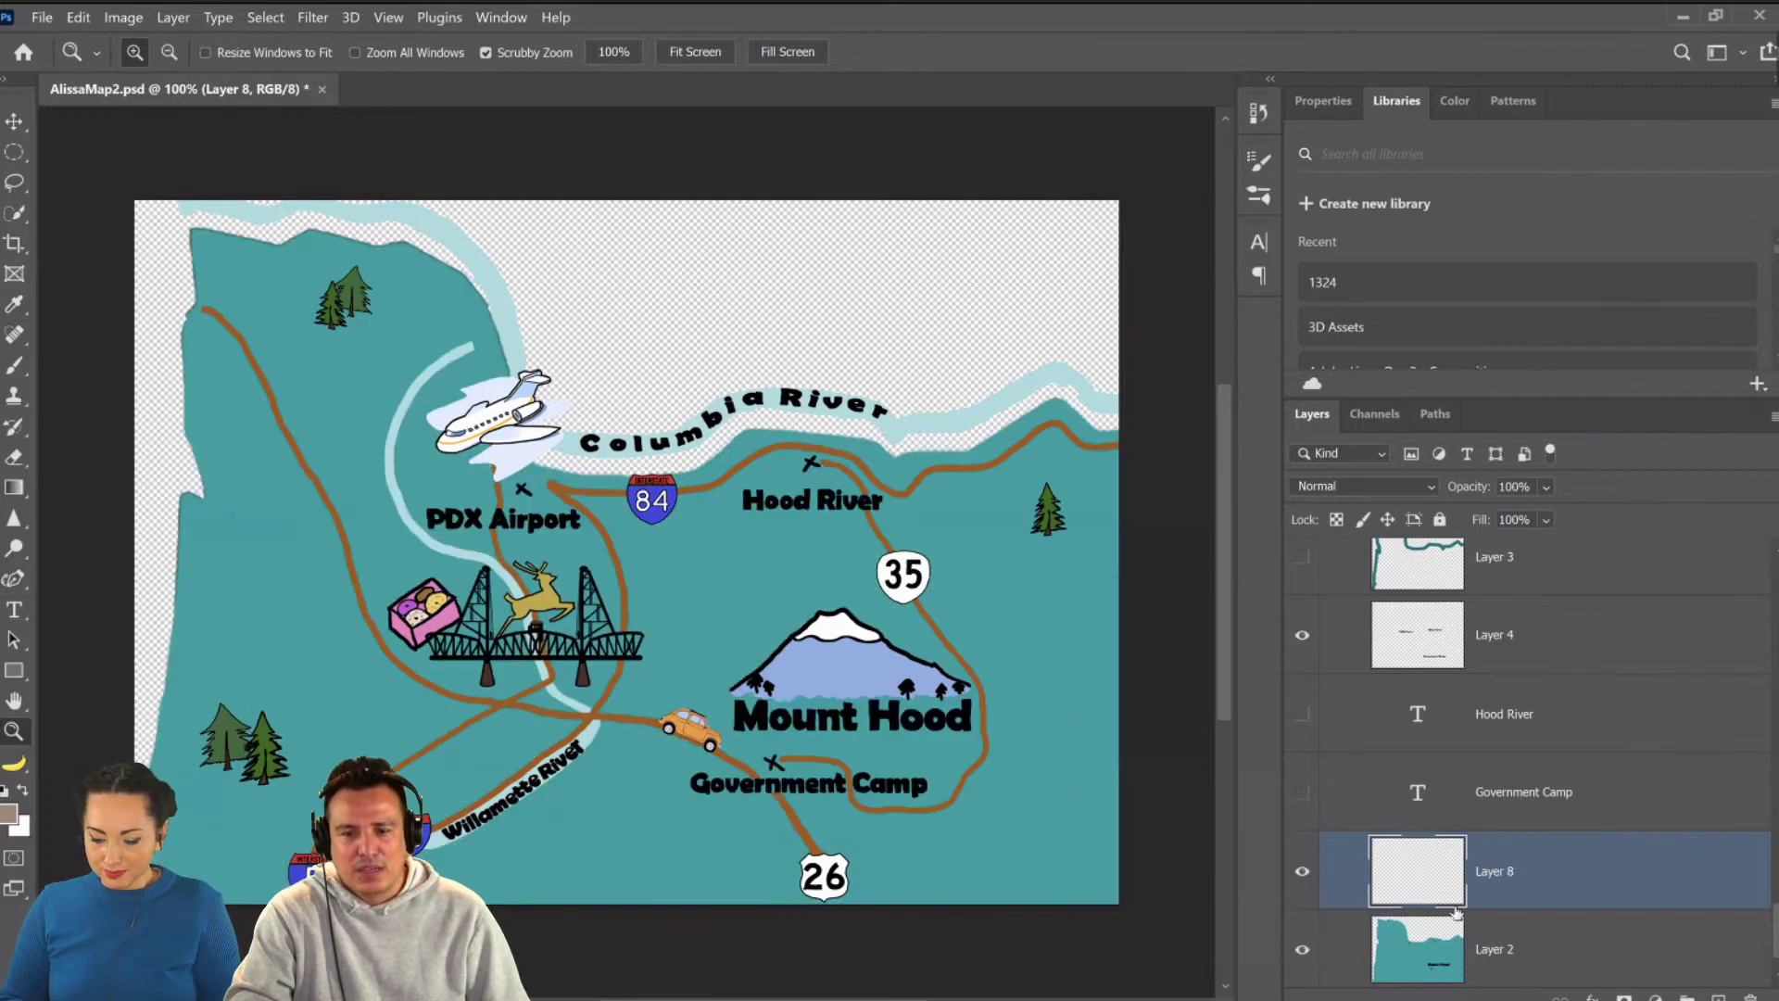
left_click(14, 304)
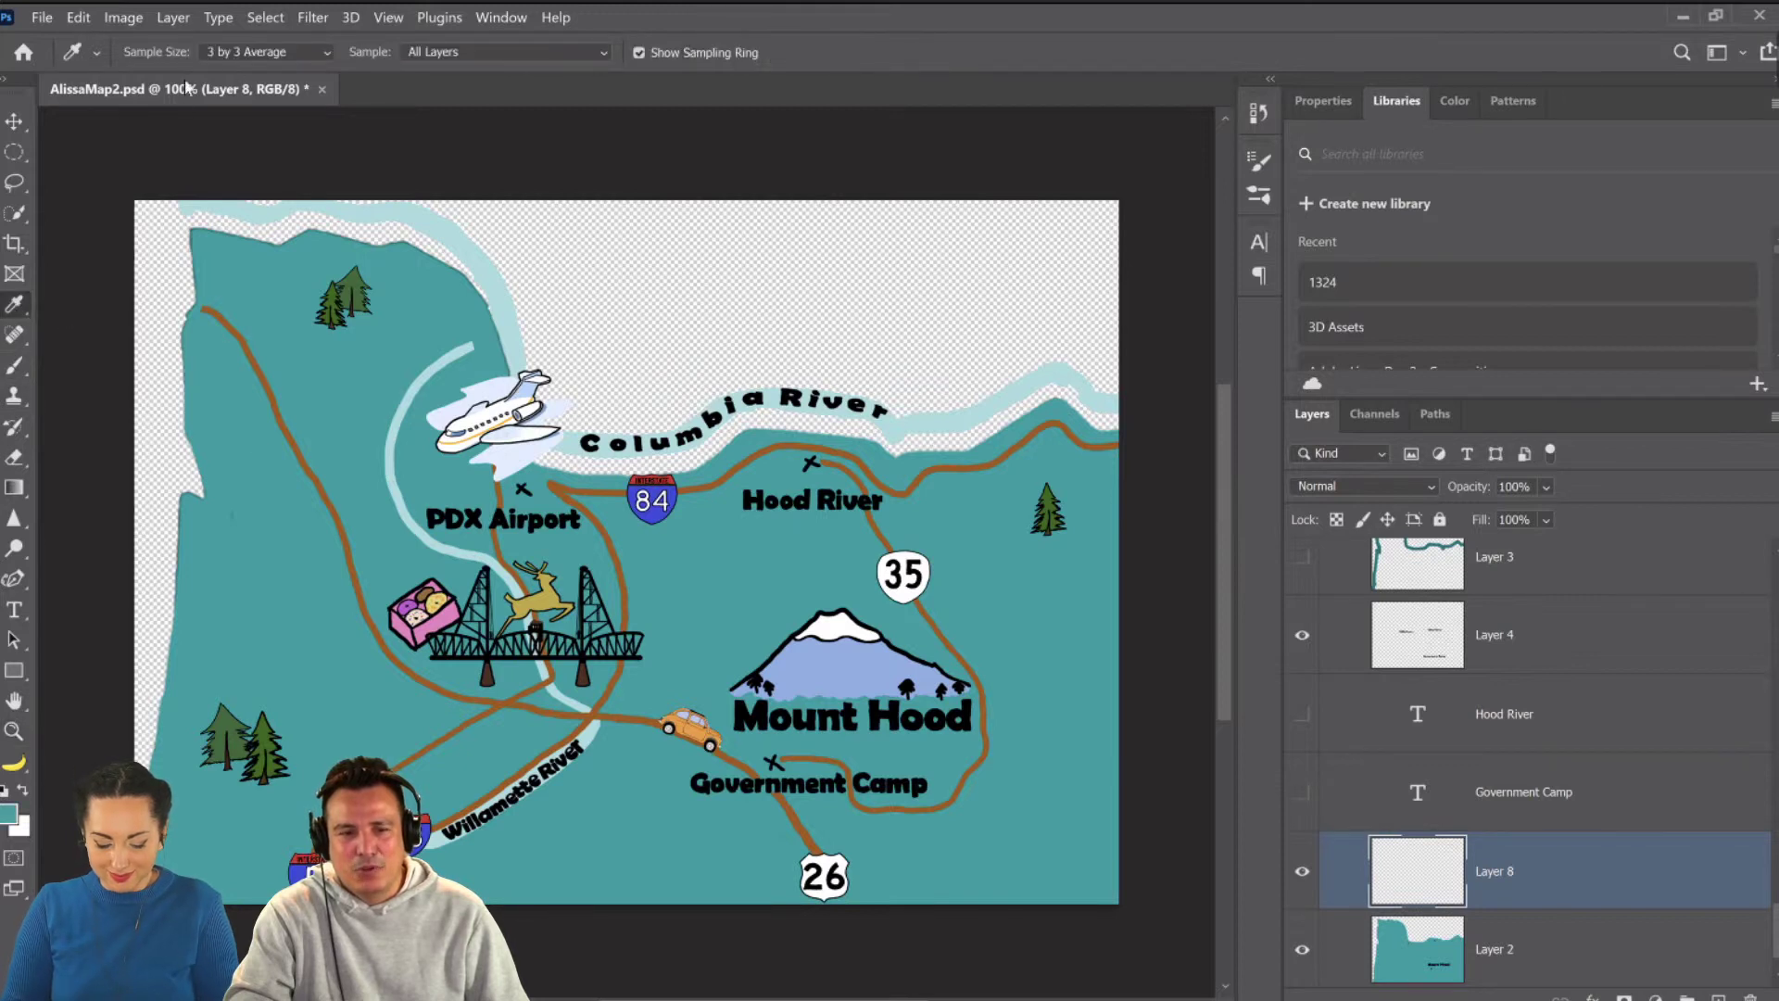
Set the Curvature Pen tool to Shape mode with the sampled teal as fill and no stroke.
left_click(14, 578)
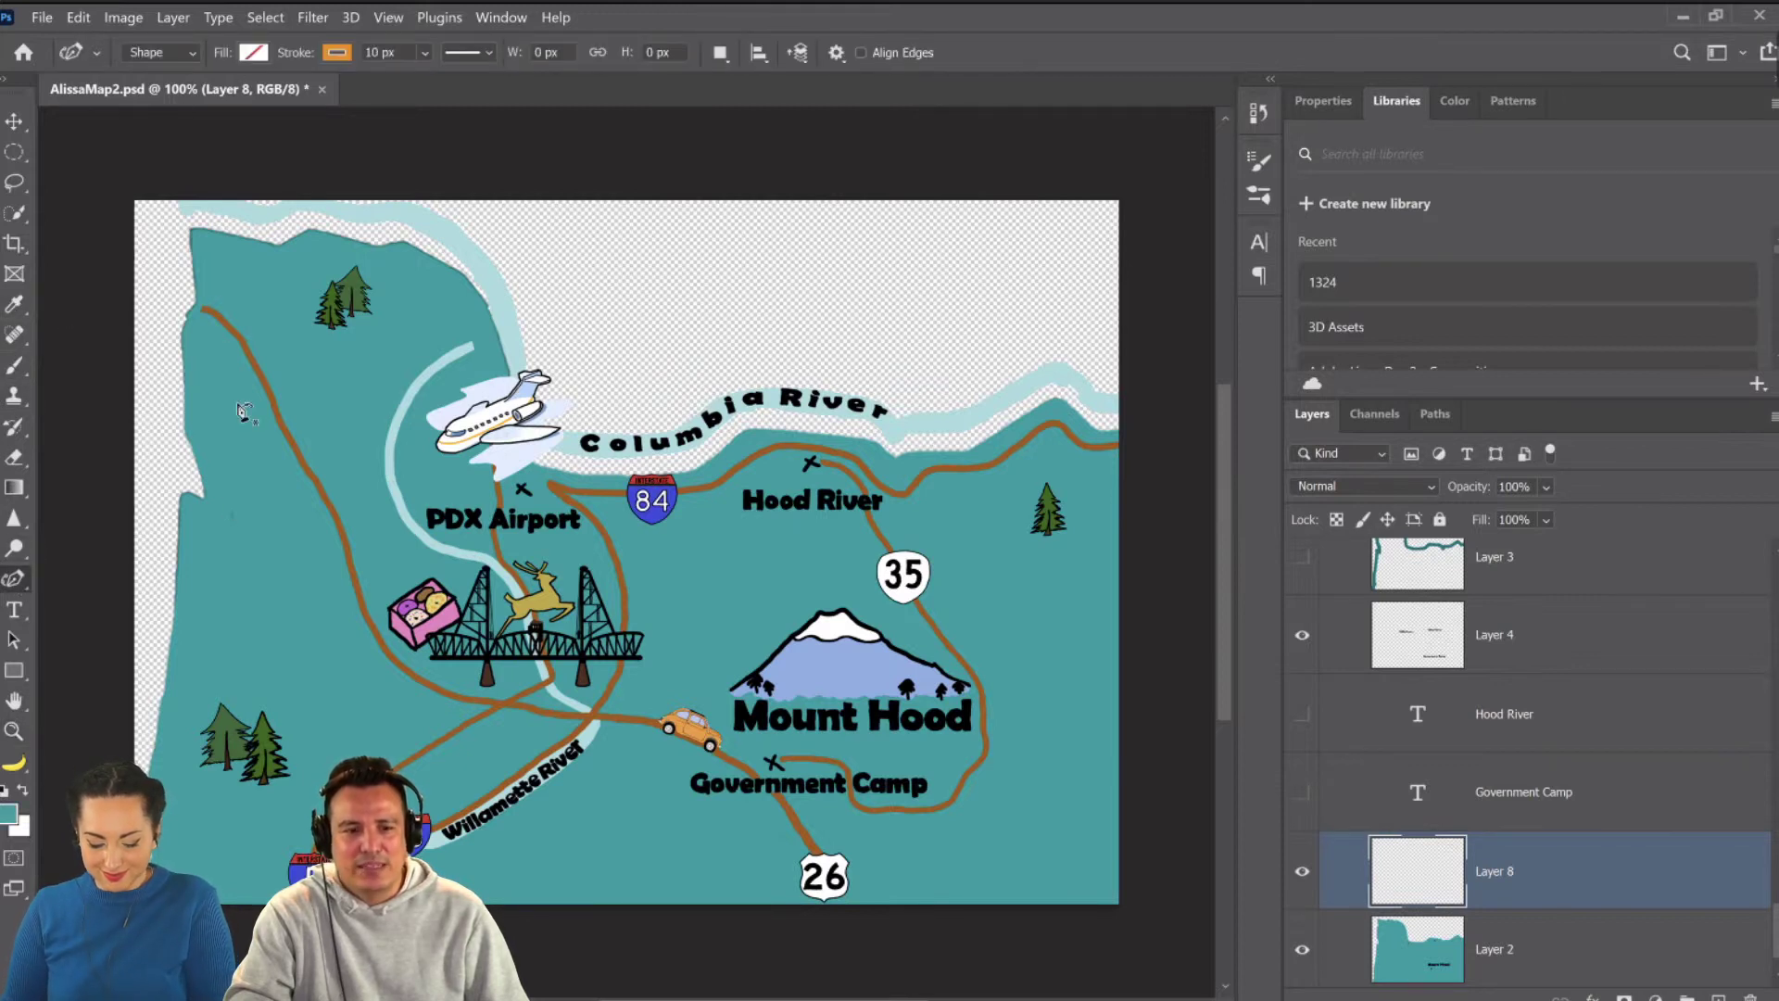
left_click(188, 54)
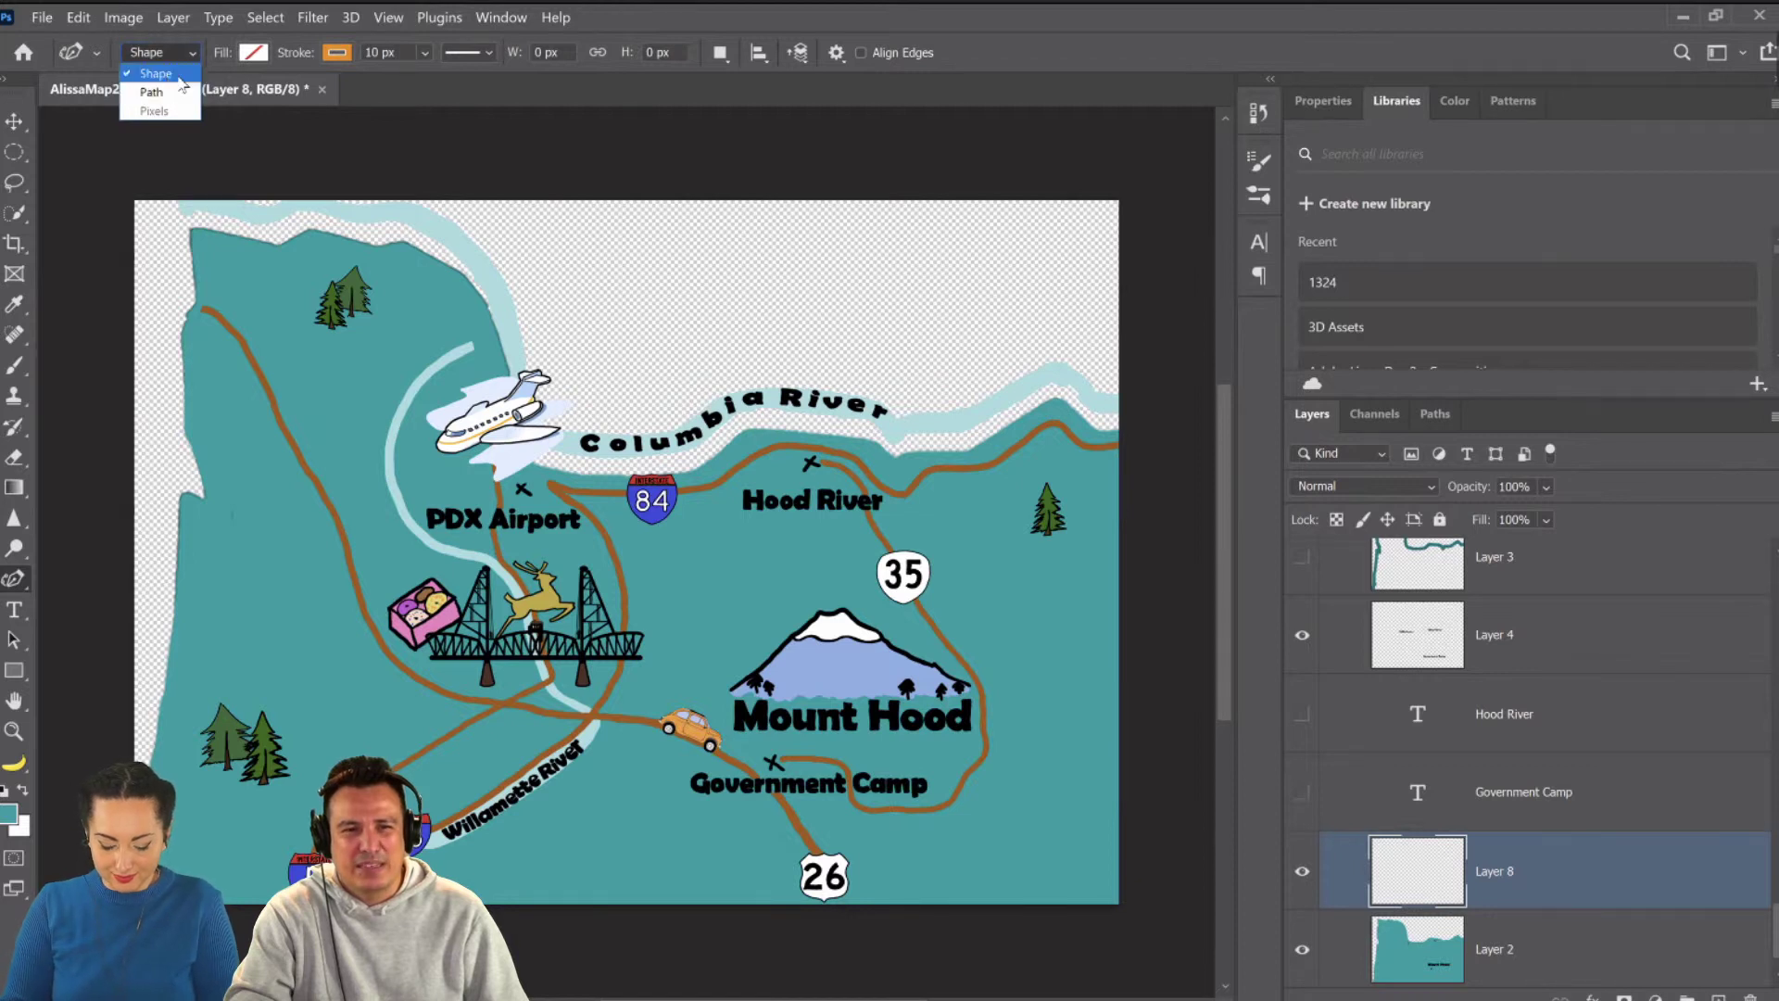
left_click(155, 73)
left_click(253, 53)
left_click(107, 175)
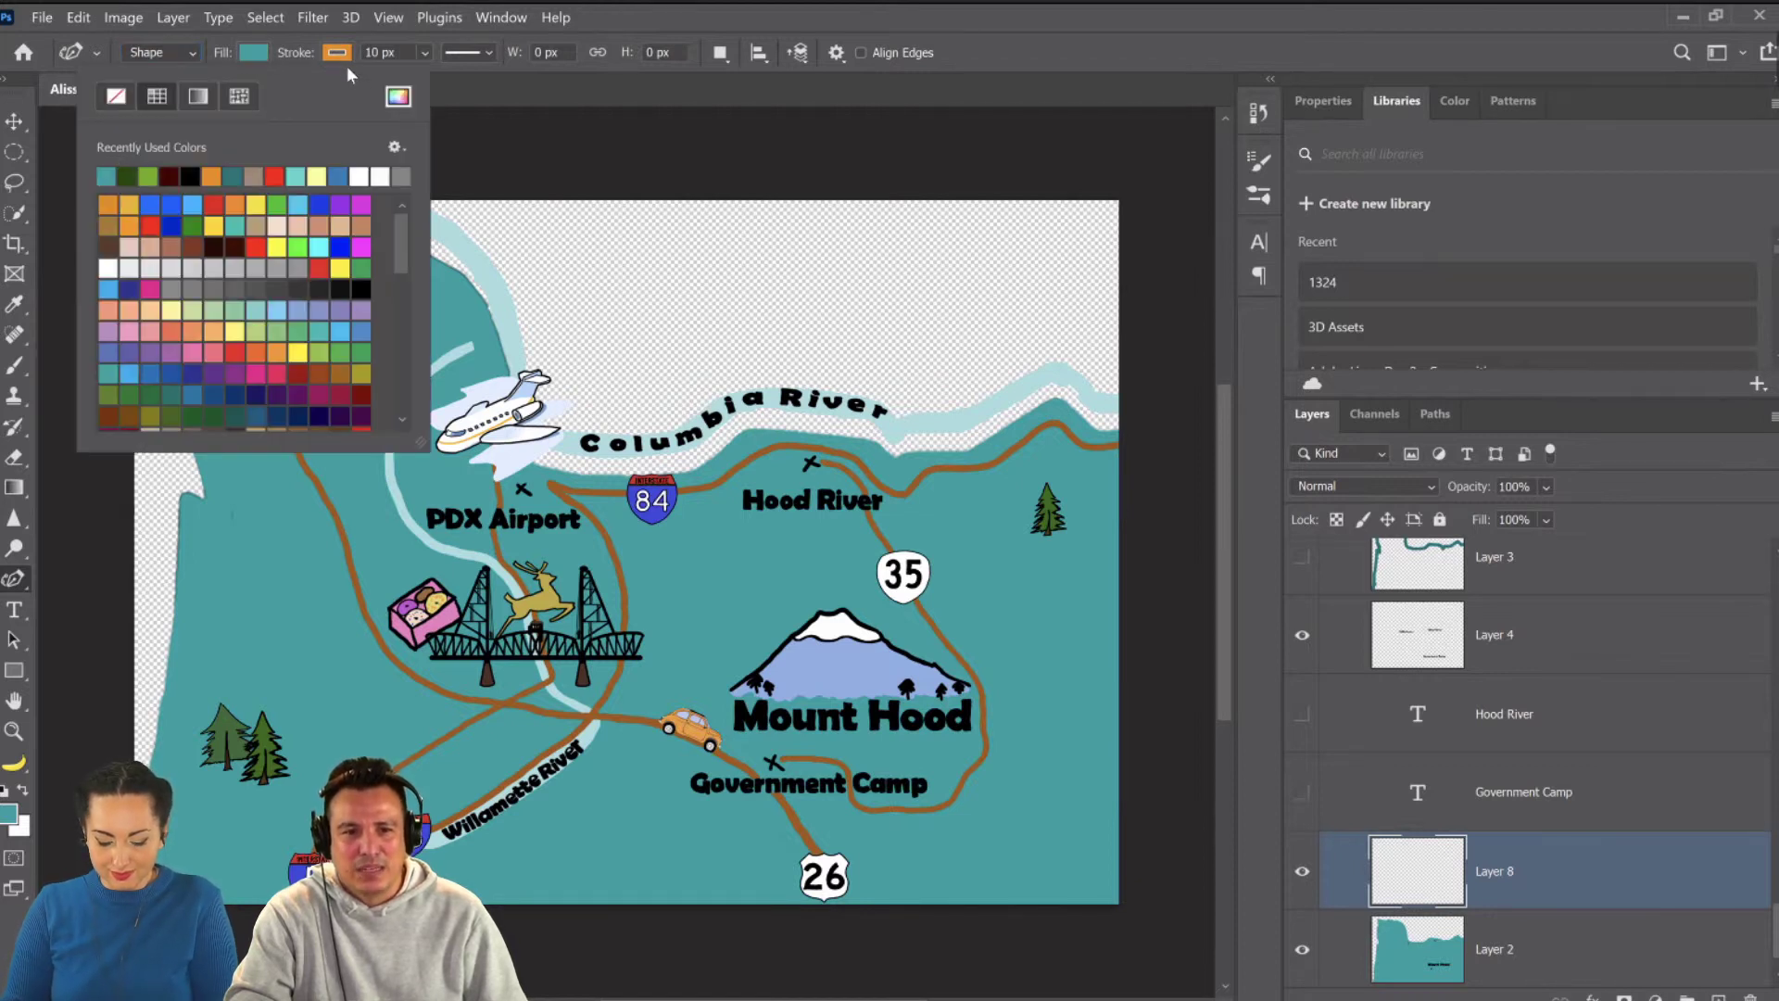
left_click(336, 53)
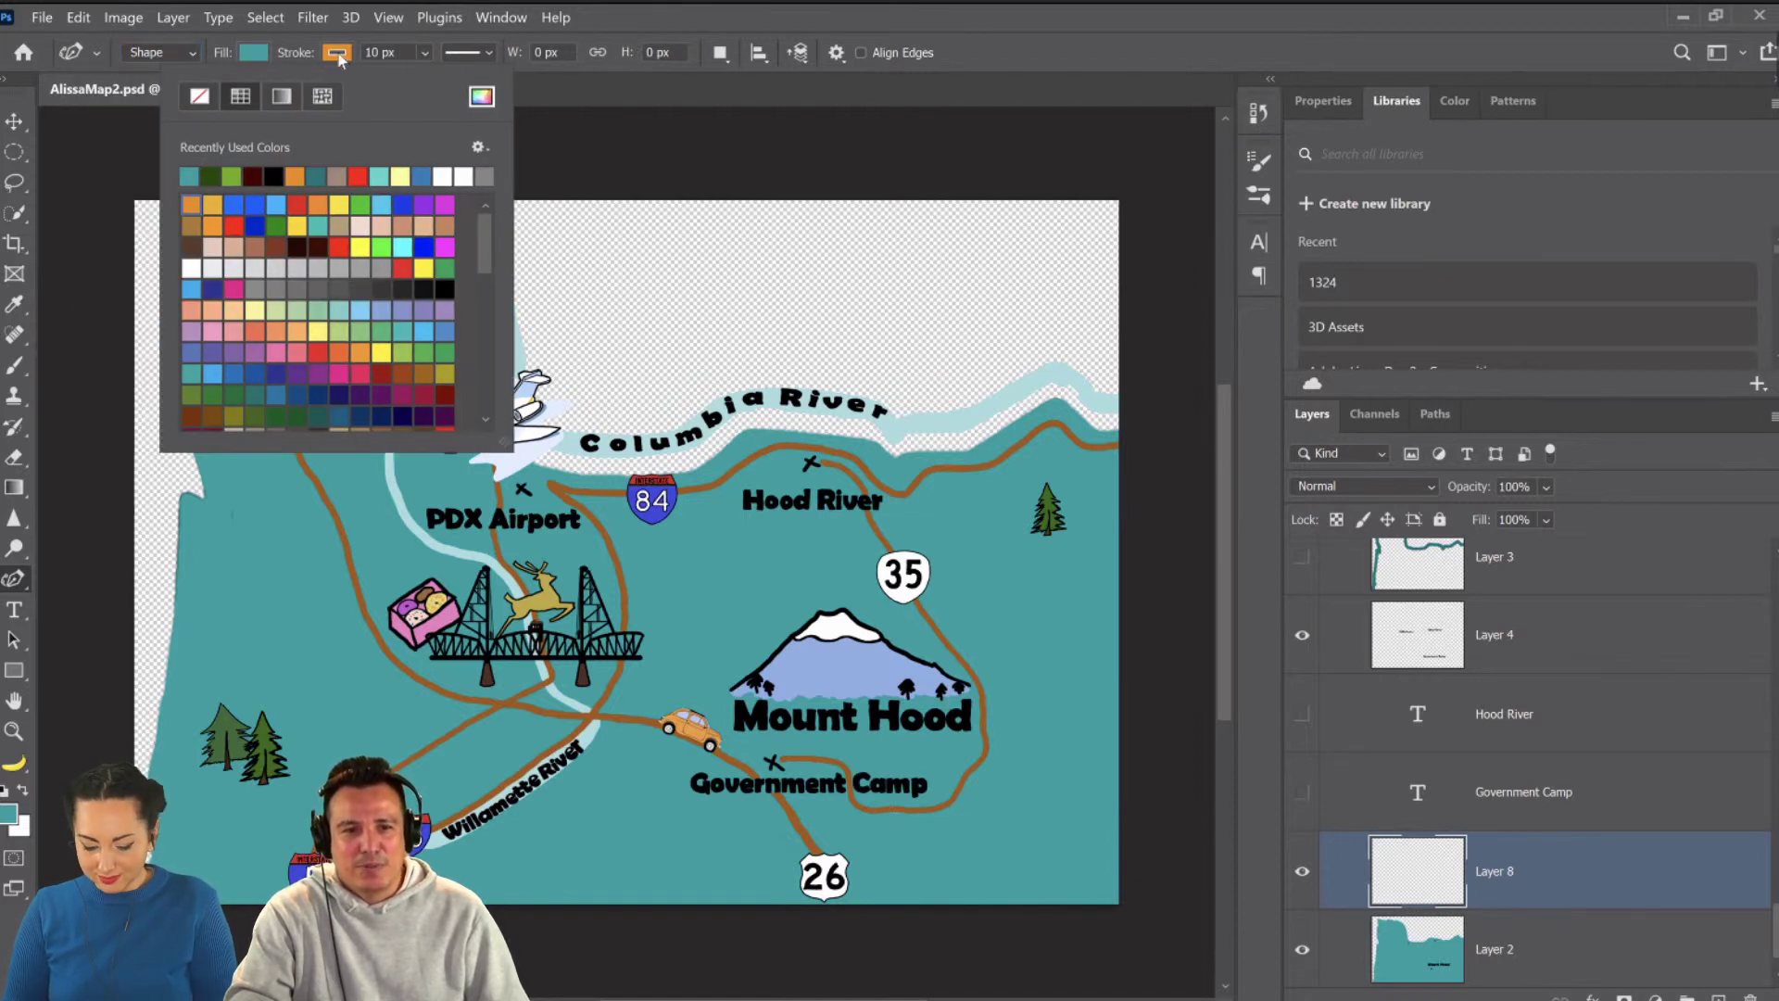
left_click(197, 98)
left_click(969, 43)
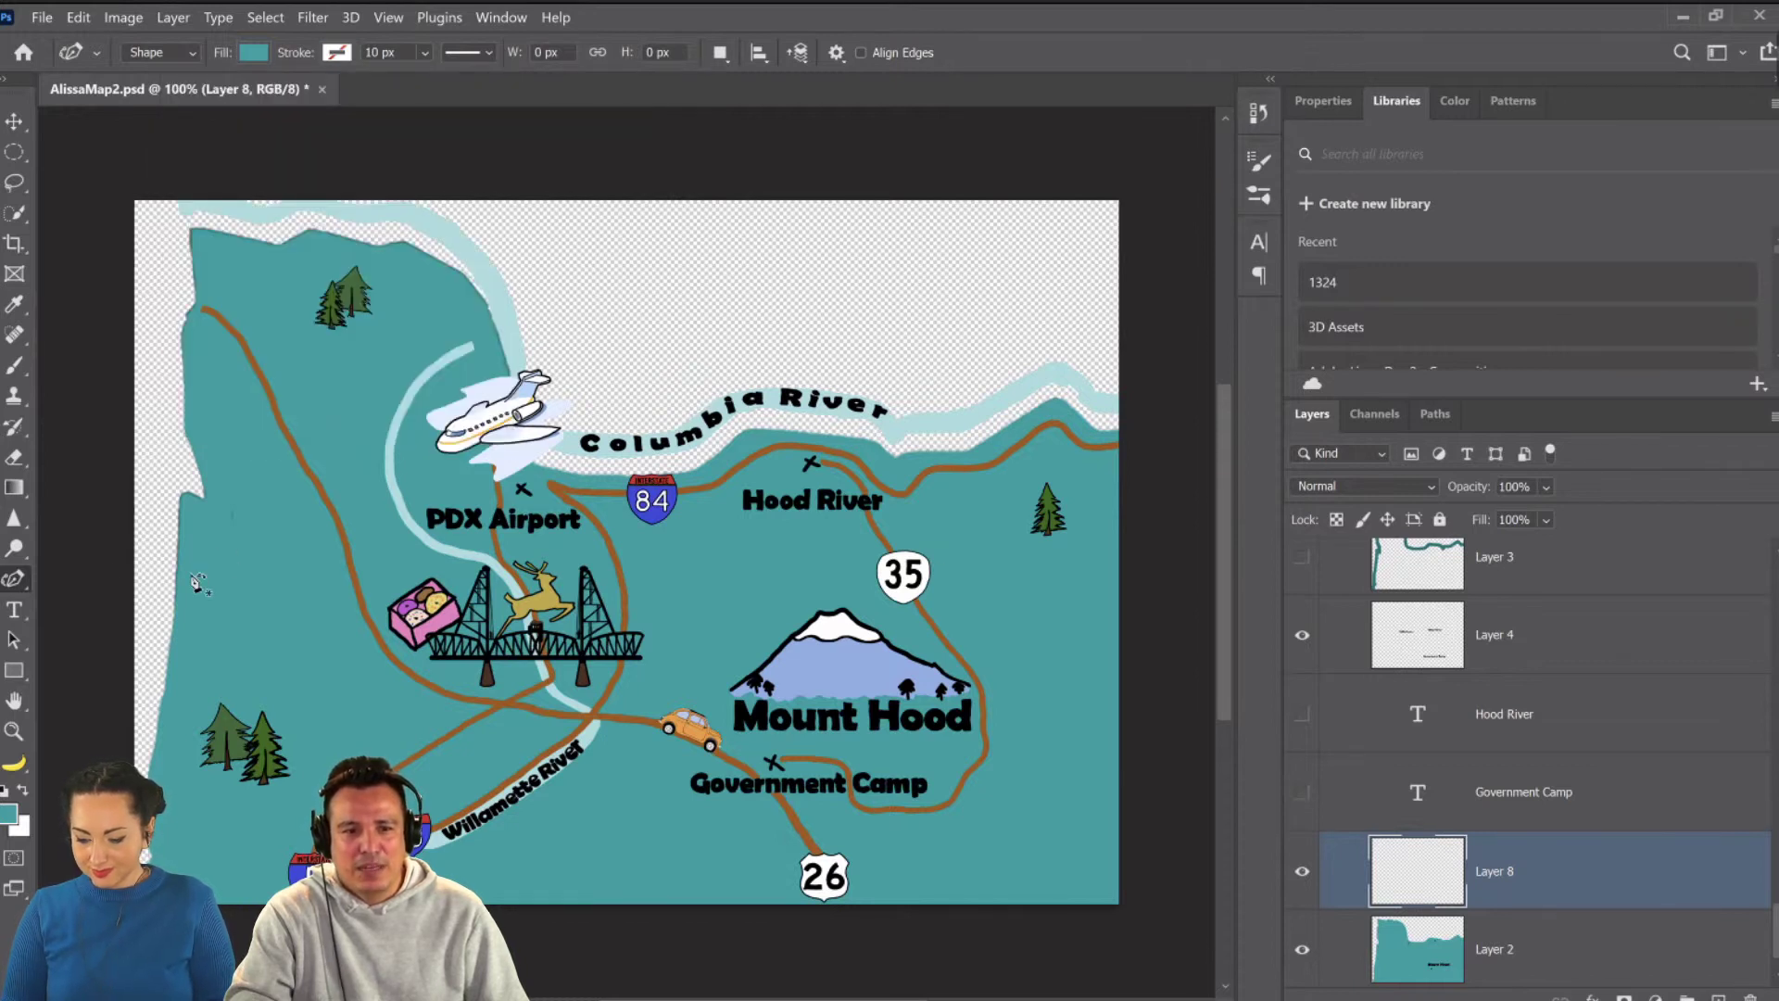
Start the land shape with the Curvature Pen, tracing the Columbia River's south bank from the map's east edge past Hood River toward Interstate 84.
right_click(13, 579)
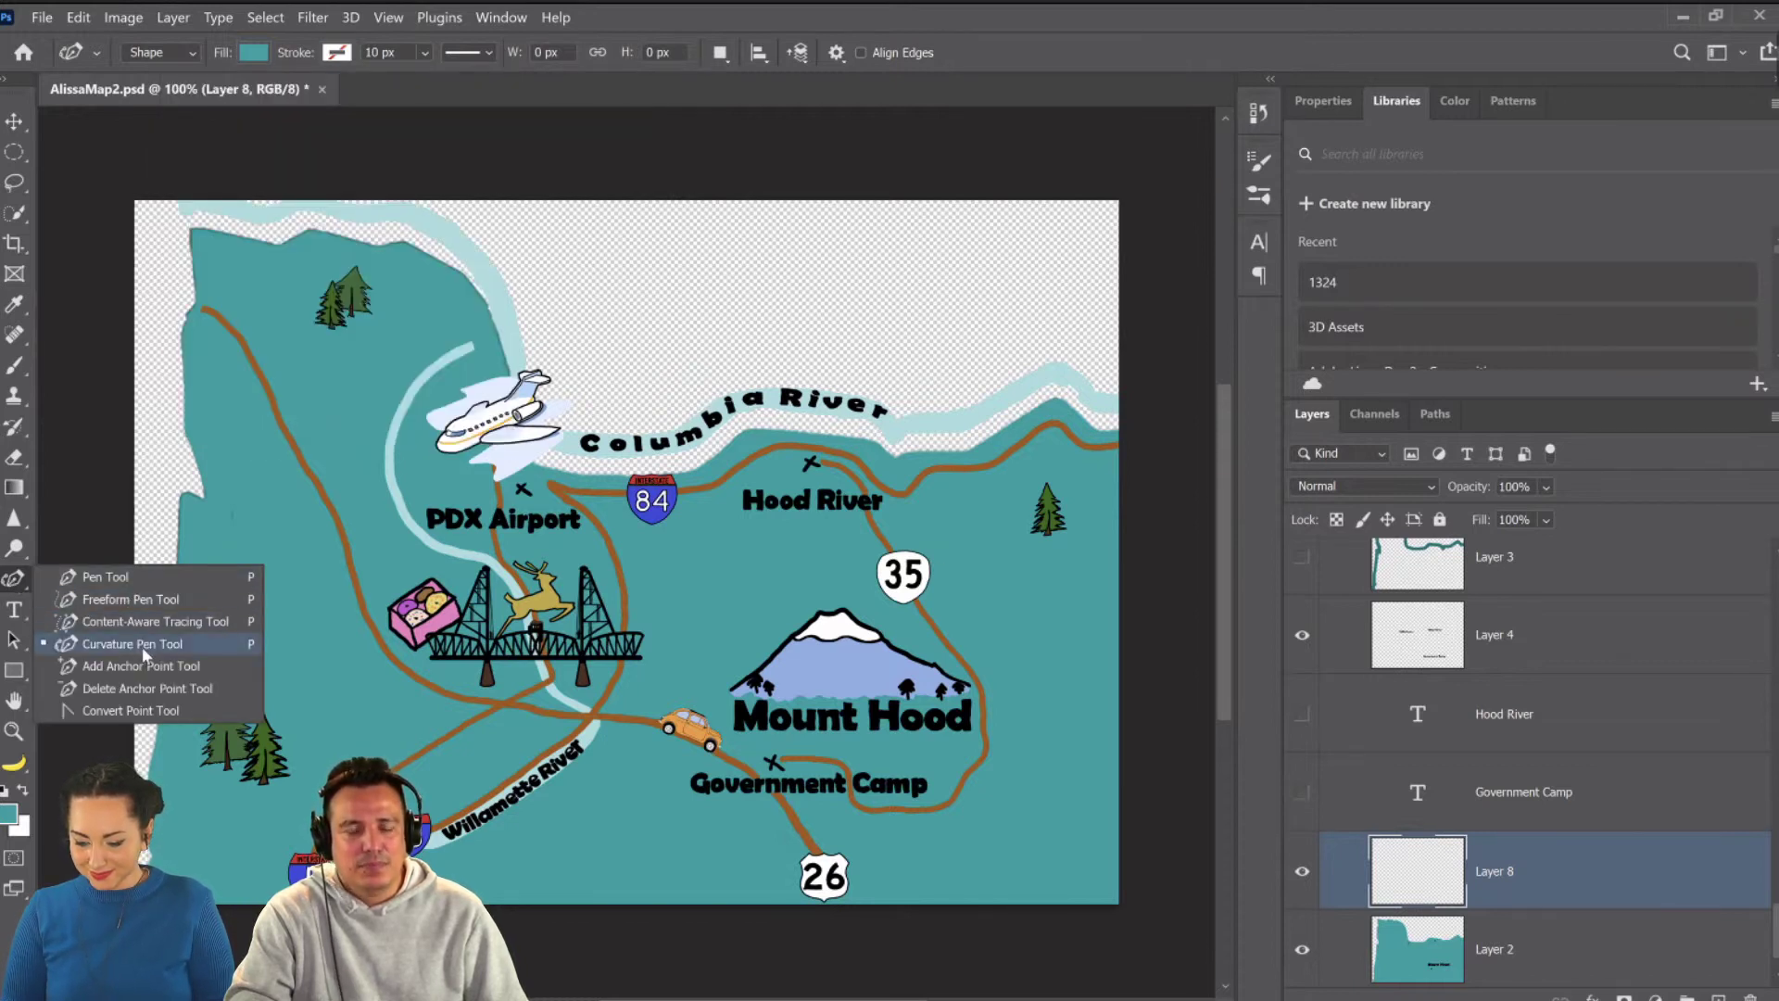
left_click(1121, 428)
left_click(1097, 434)
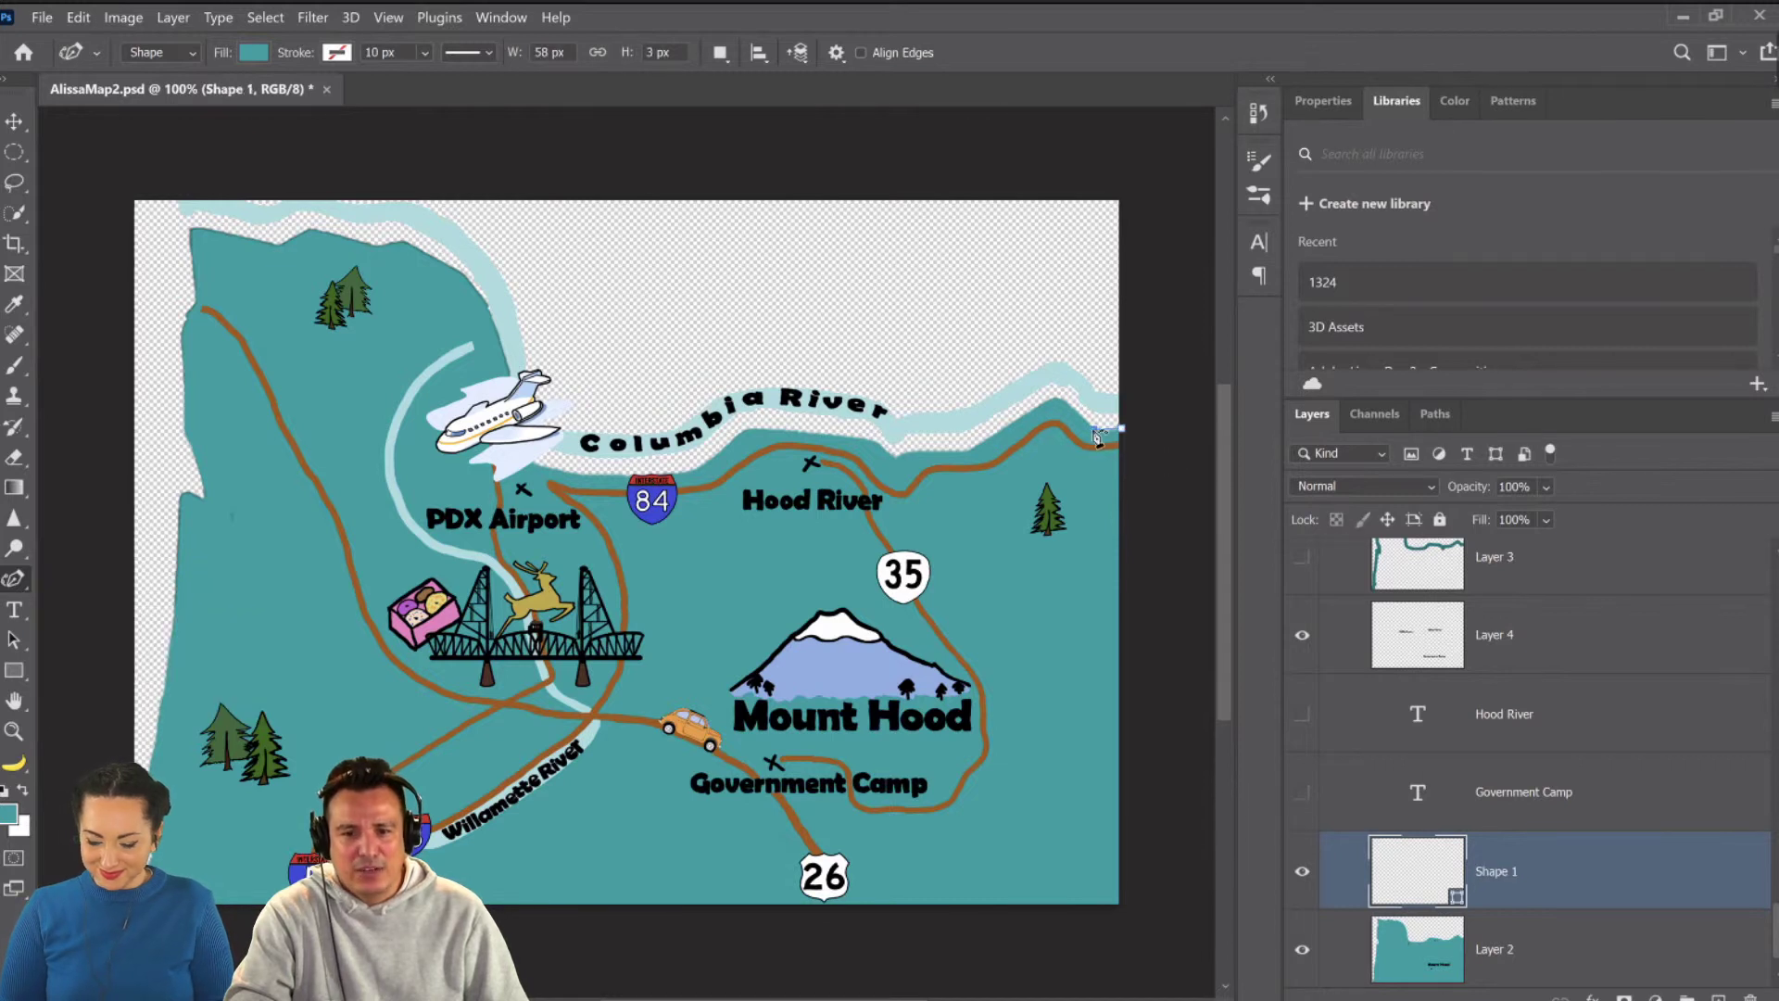
left_click(1058, 400)
left_click(1010, 429)
left_click(944, 456)
left_click(924, 456)
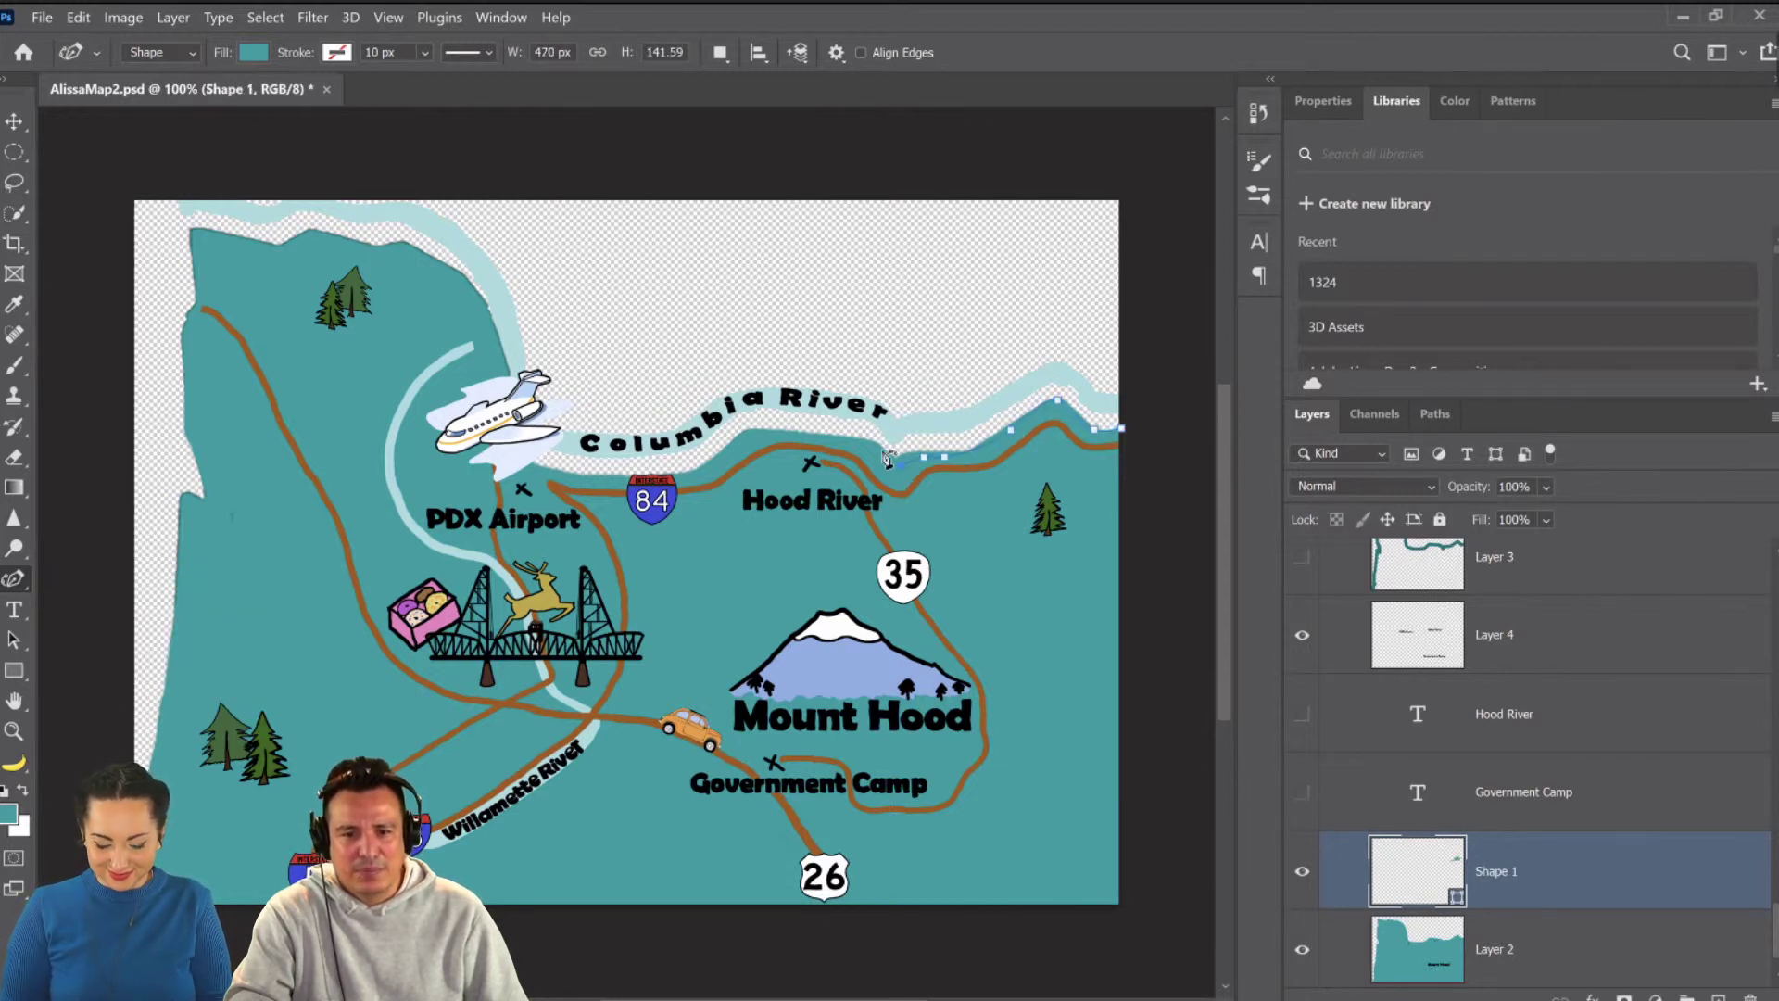
left_click(901, 466)
left_click(877, 444)
left_click(816, 442)
left_click(745, 431)
left_click(706, 458)
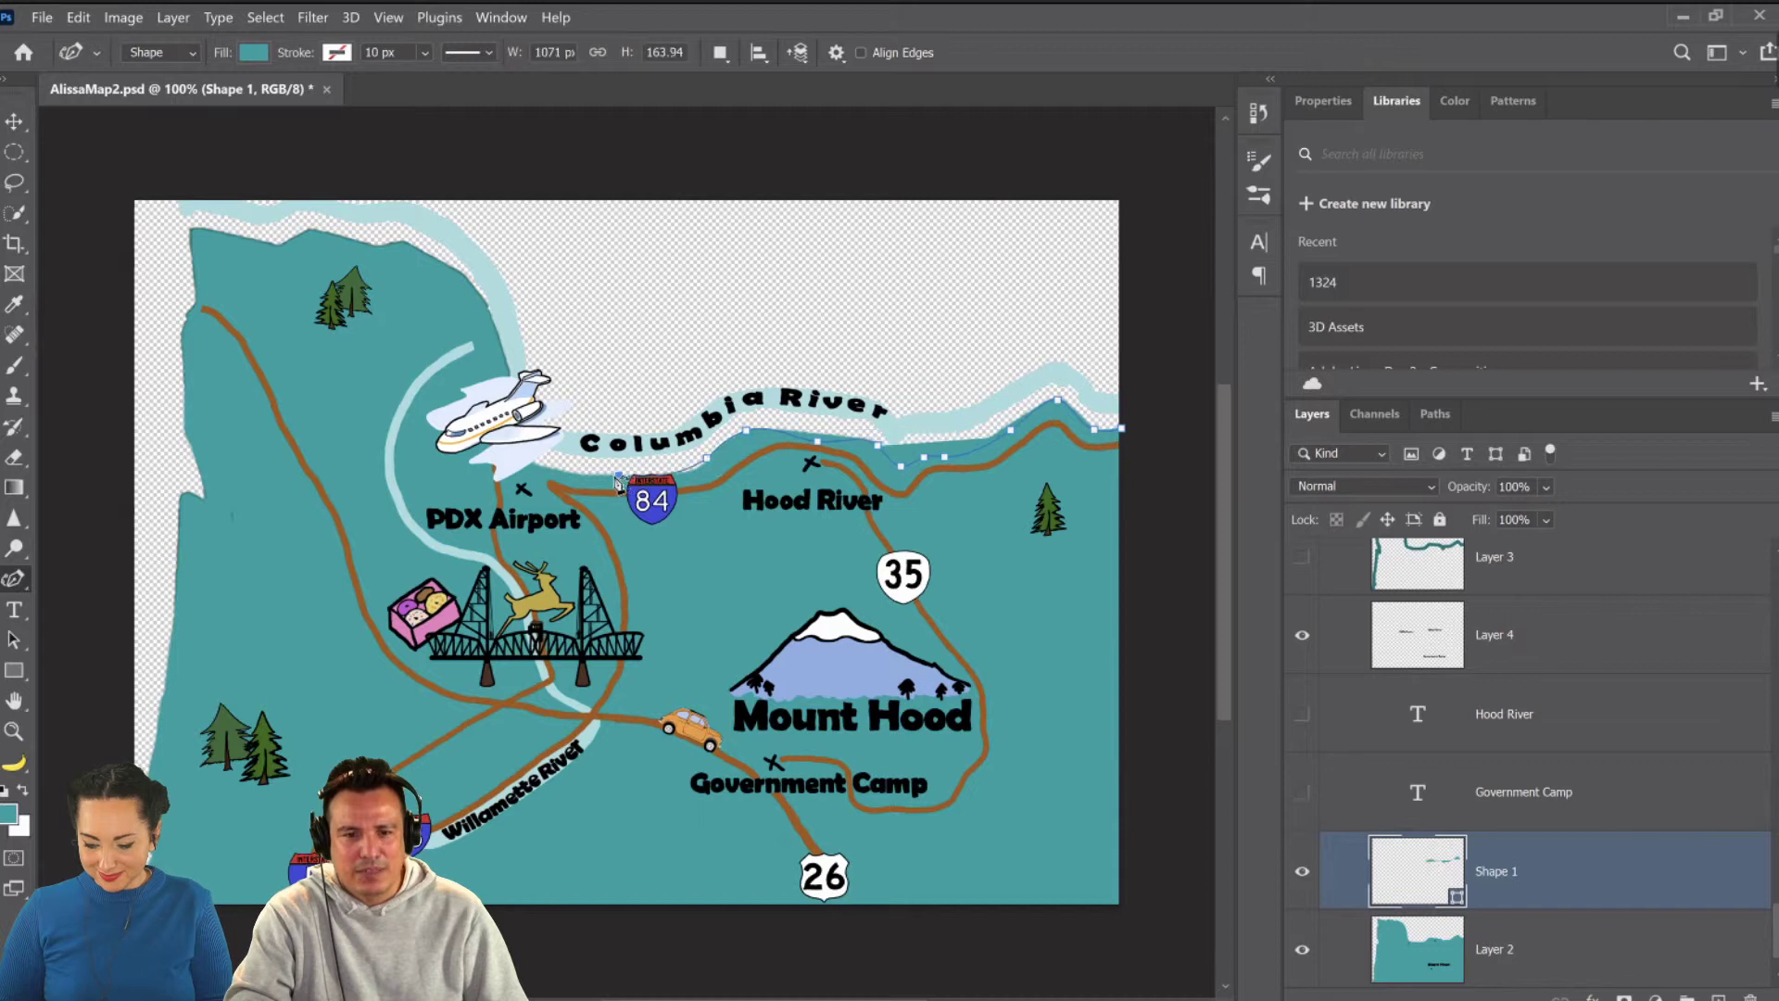
Continue the land outline past the airplane and along the northern bank toward the northwest corner.
left_click(619, 476)
left_click(558, 469)
left_click(521, 433)
left_click(481, 315)
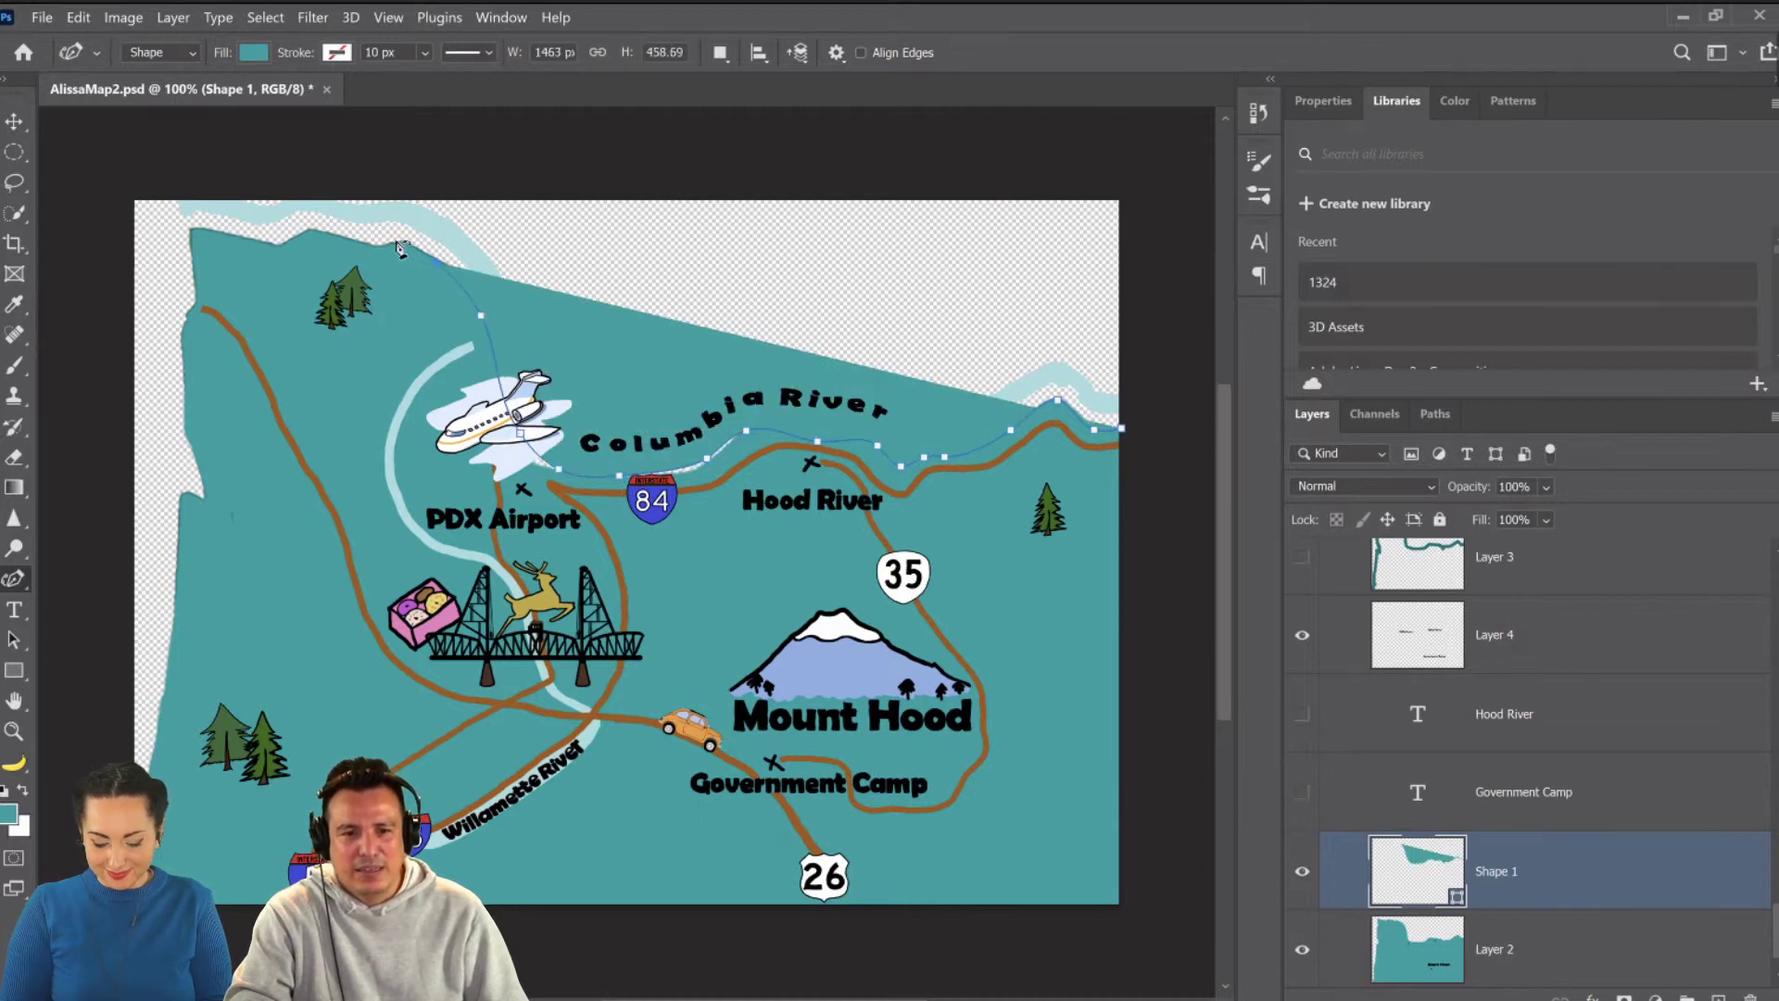
left_click(435, 261)
left_click(390, 241)
left_click(347, 253)
left_click(298, 236)
left_click(259, 248)
left_click(215, 238)
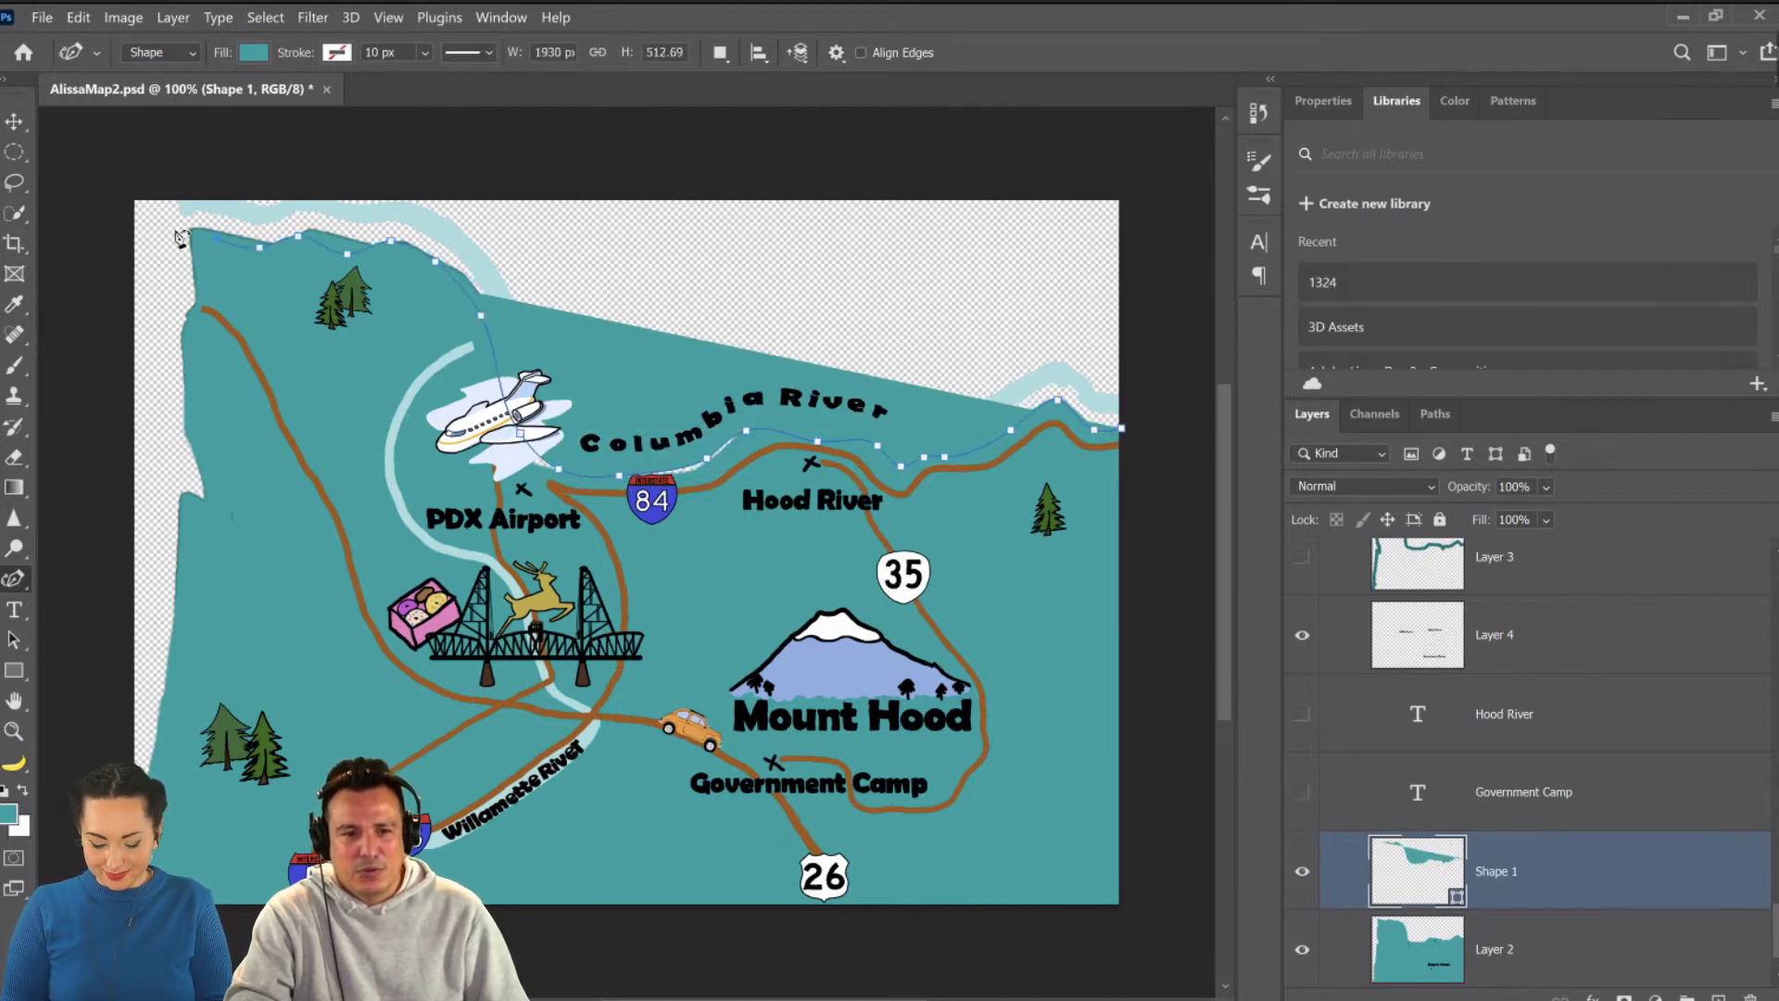
Trace the northwest corner and the west coast down around the small inlet toward the map's lower edge.
left_click(175, 228)
left_click(185, 278)
left_click(185, 314)
left_click(183, 373)
left_click(193, 421)
left_click(216, 461)
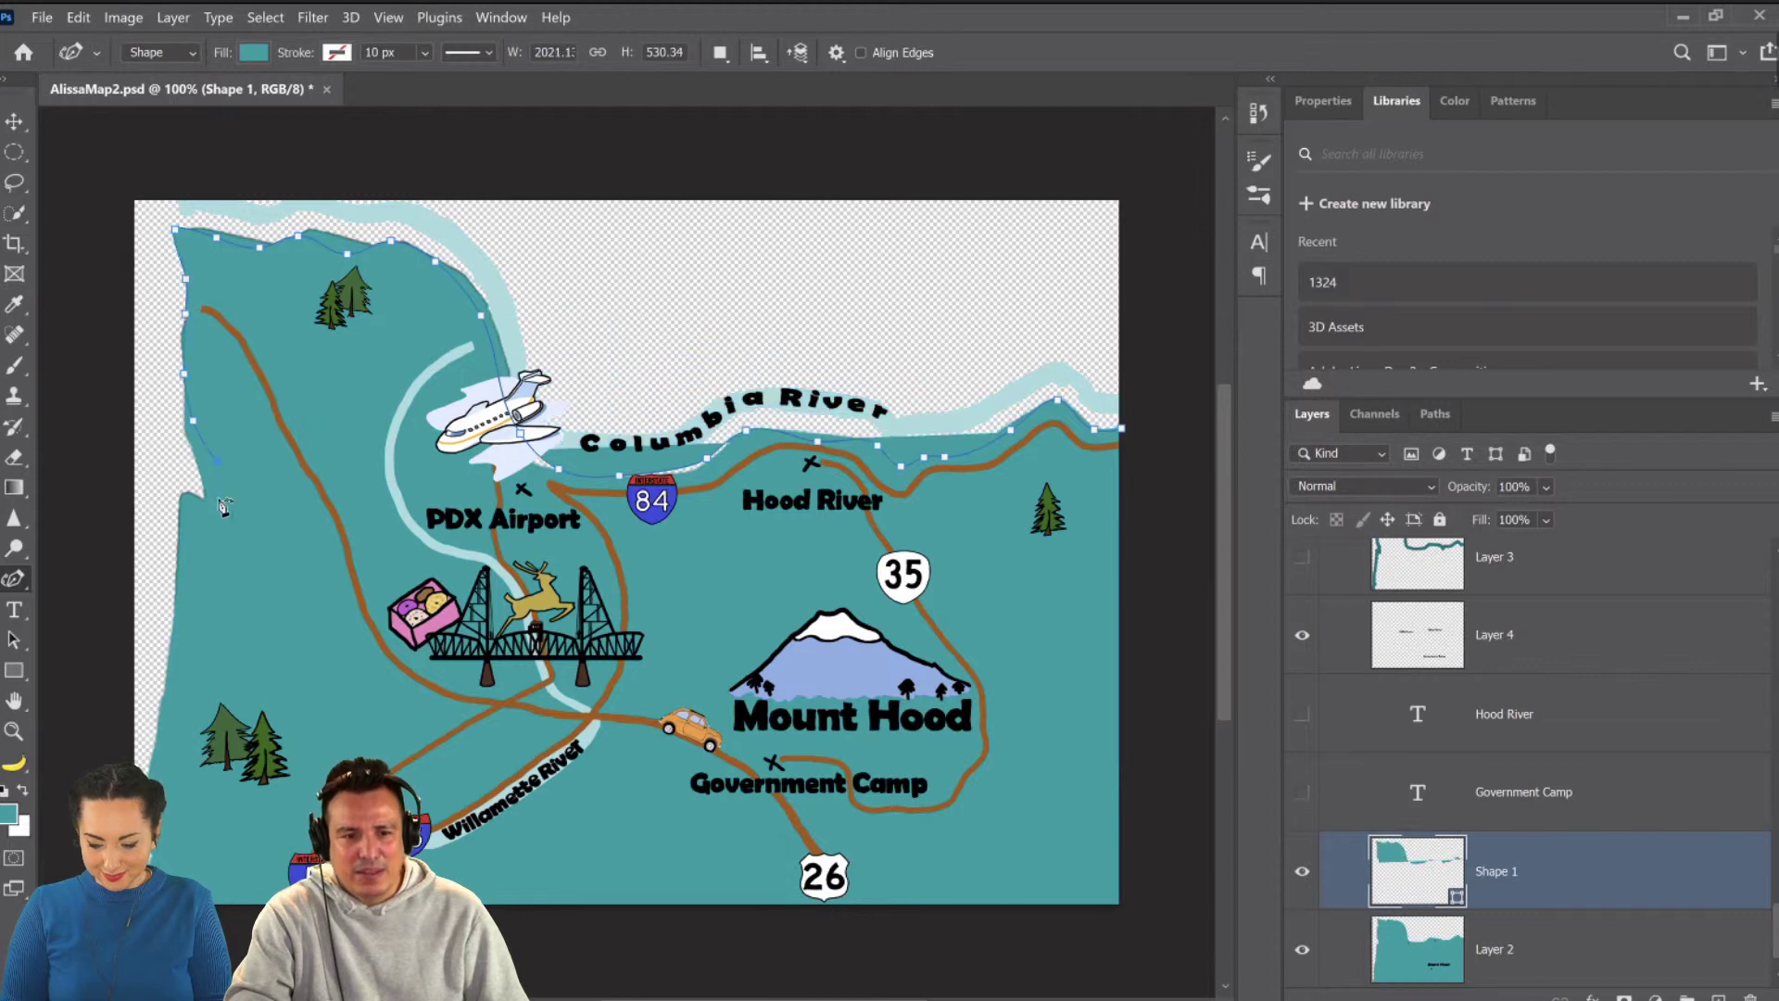
left_click(217, 509)
left_click(170, 581)
left_click(152, 713)
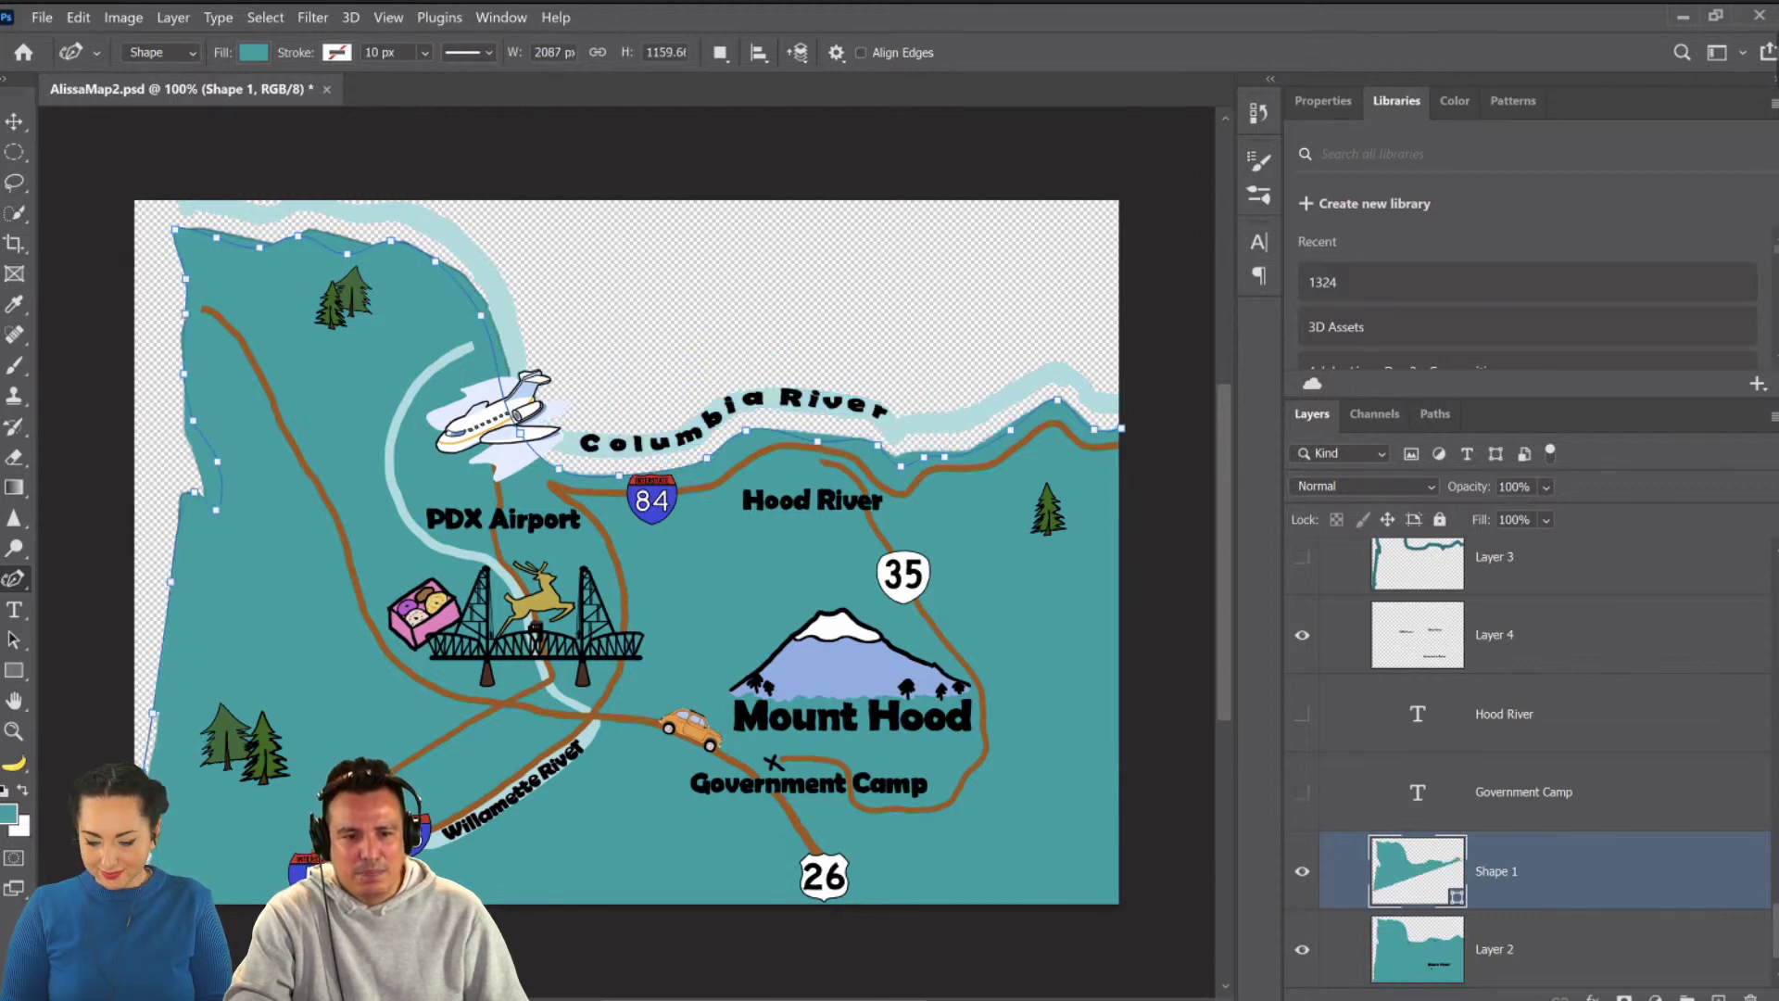
Close the land shape at its starting point, running the outline below the map and beyond its east edge.
left_click(186, 934)
left_click(570, 903)
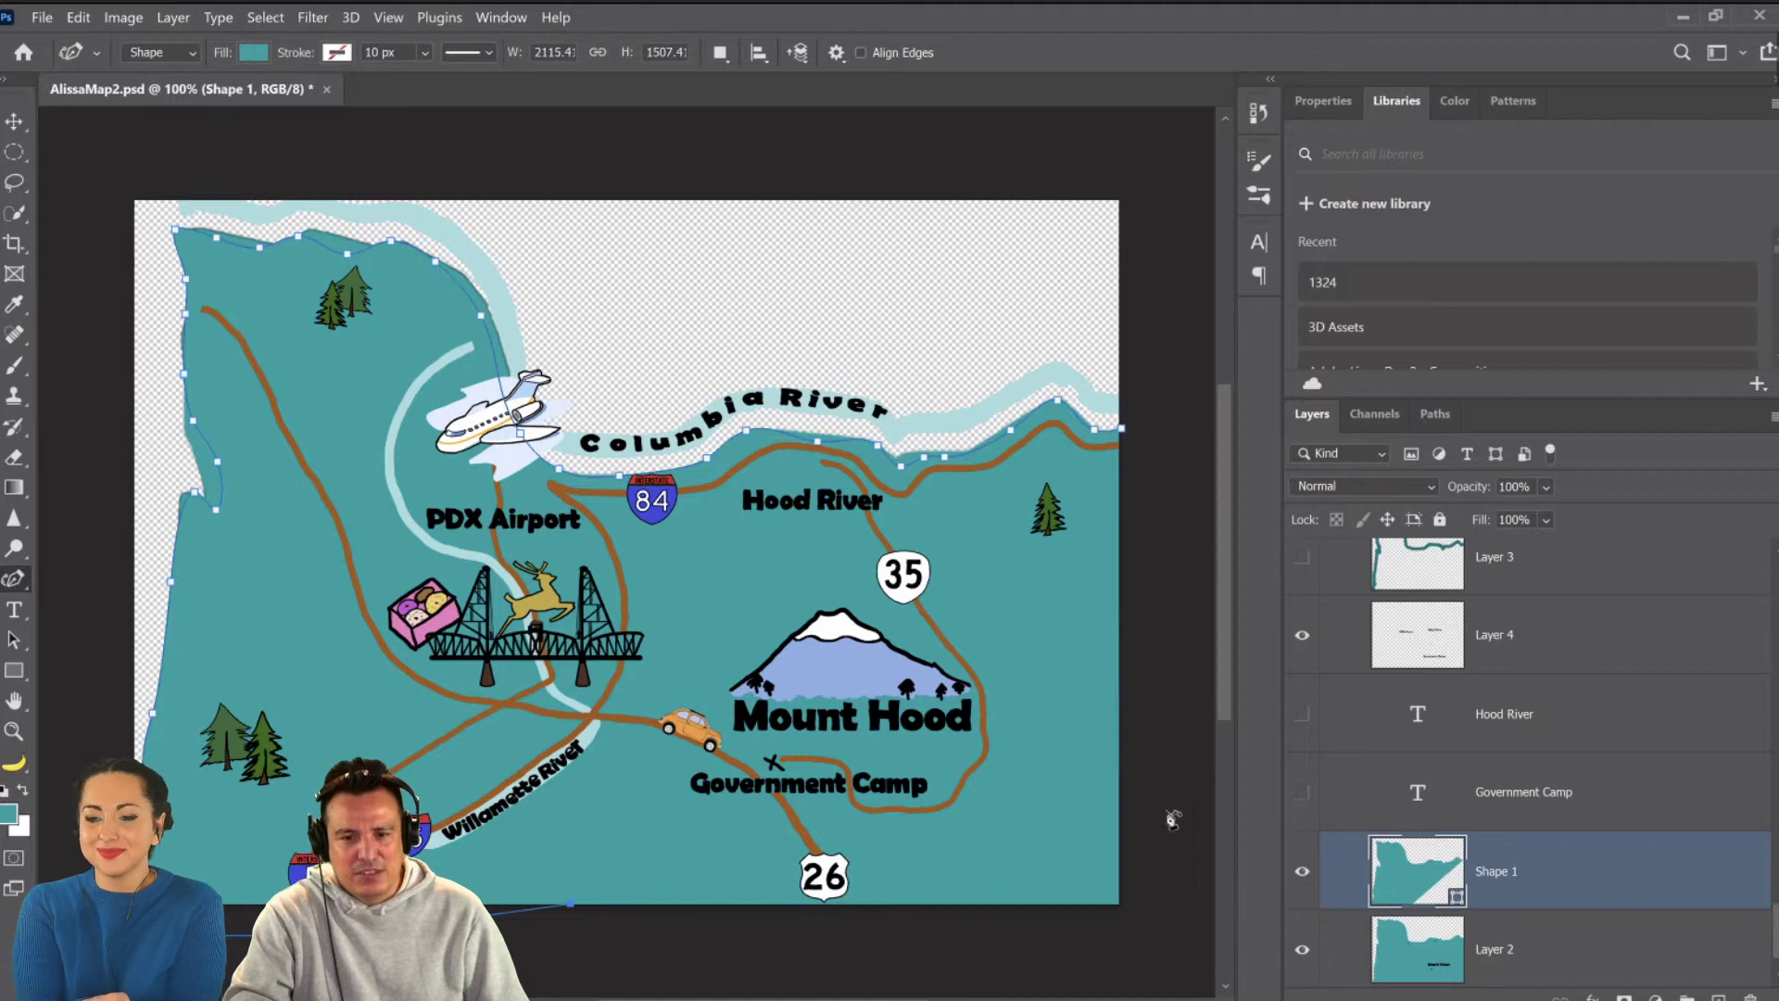
left_click(1130, 936)
left_click(1122, 428)
left_click(1199, 587)
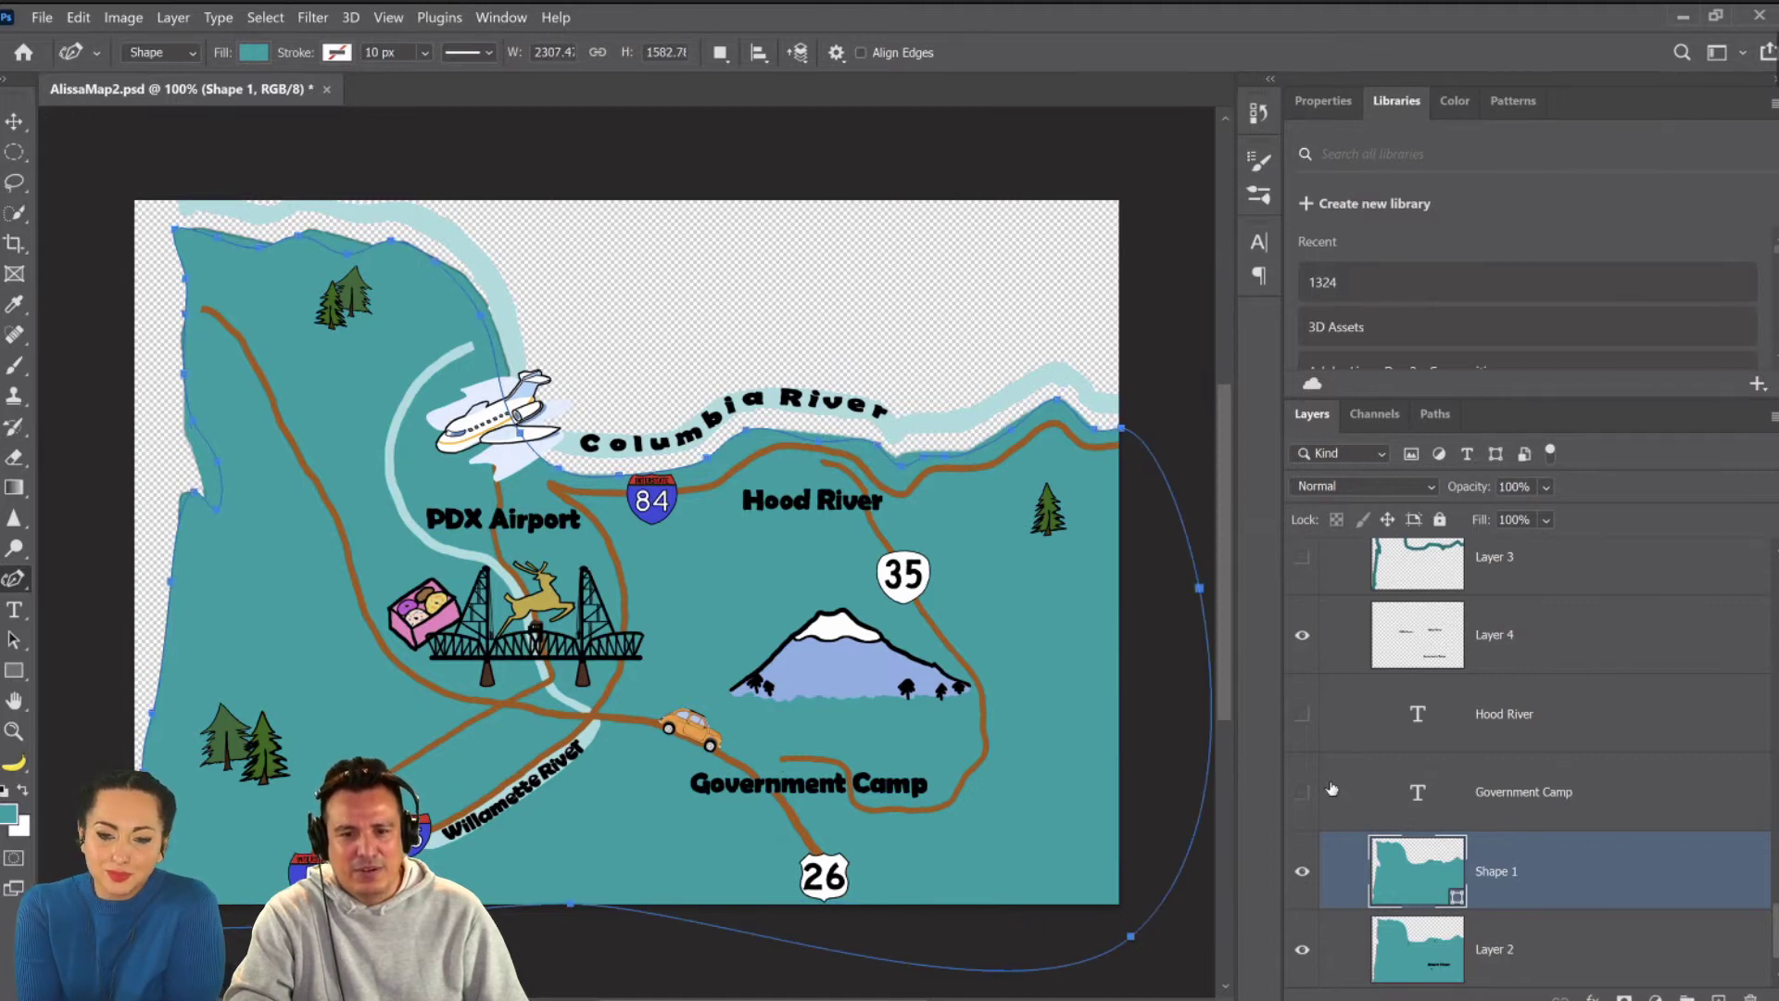
Hide the original Layer 2 and examine the new land shape's west coast edge near the inlet up close.
left_click(1301, 944)
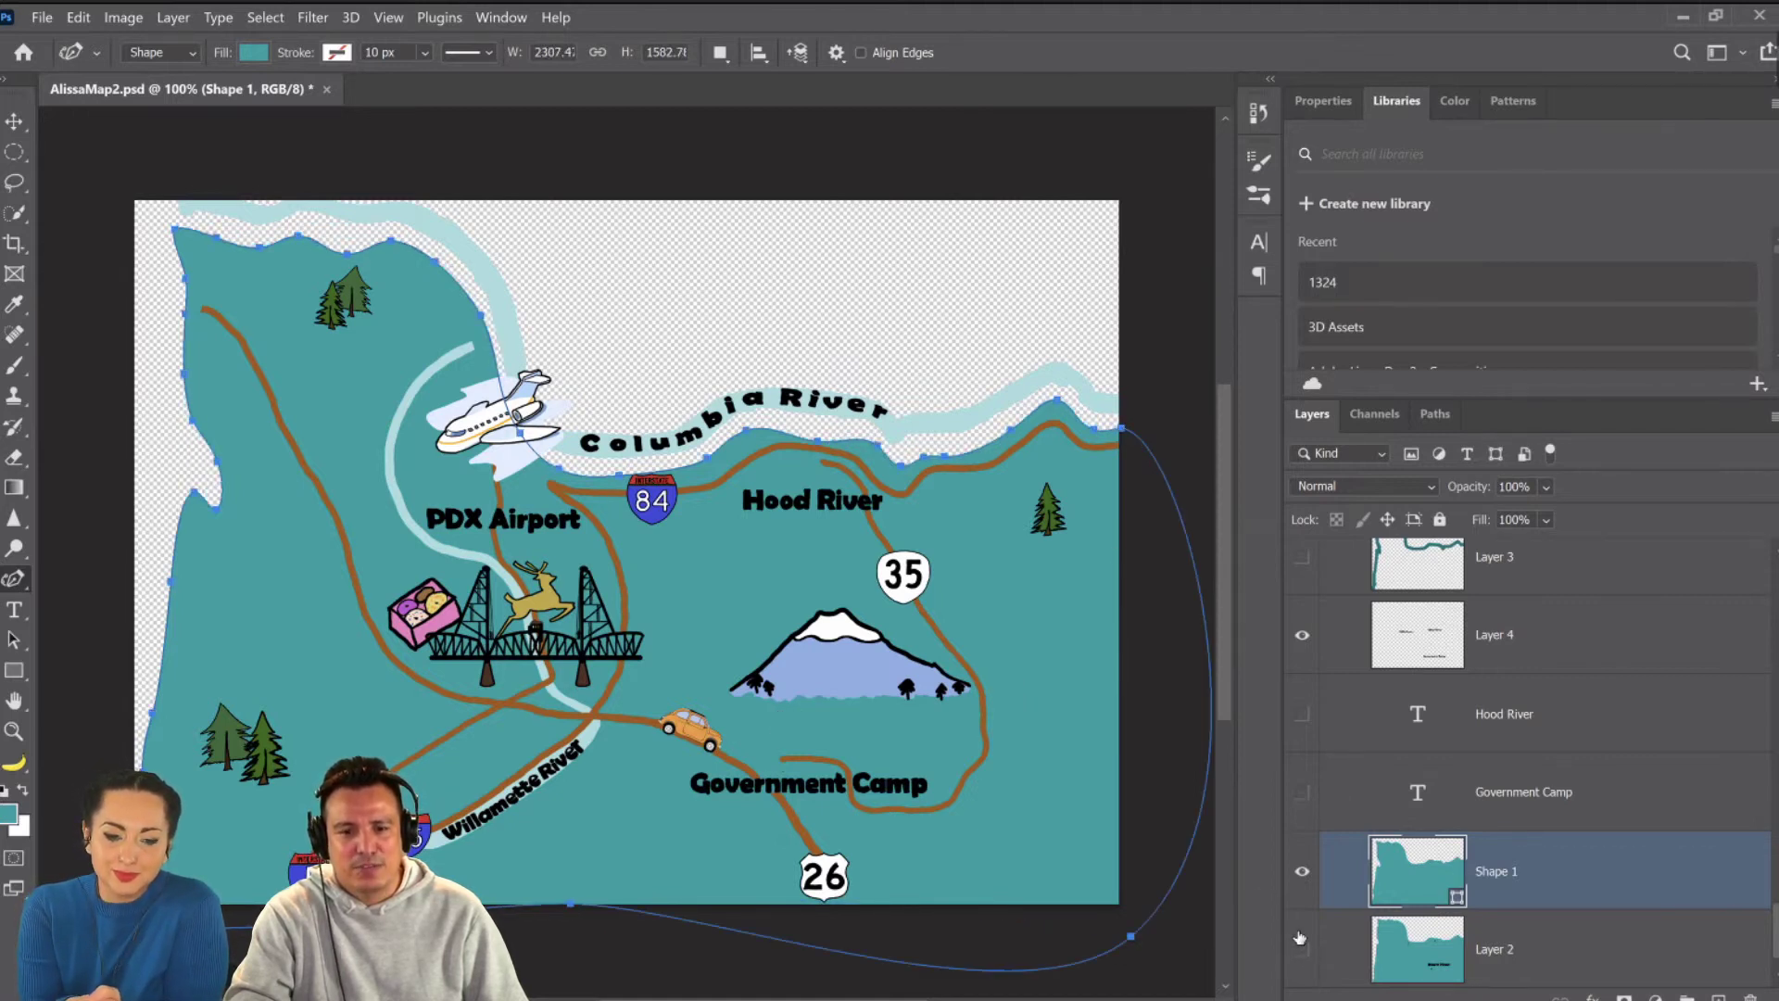
key("Escape")
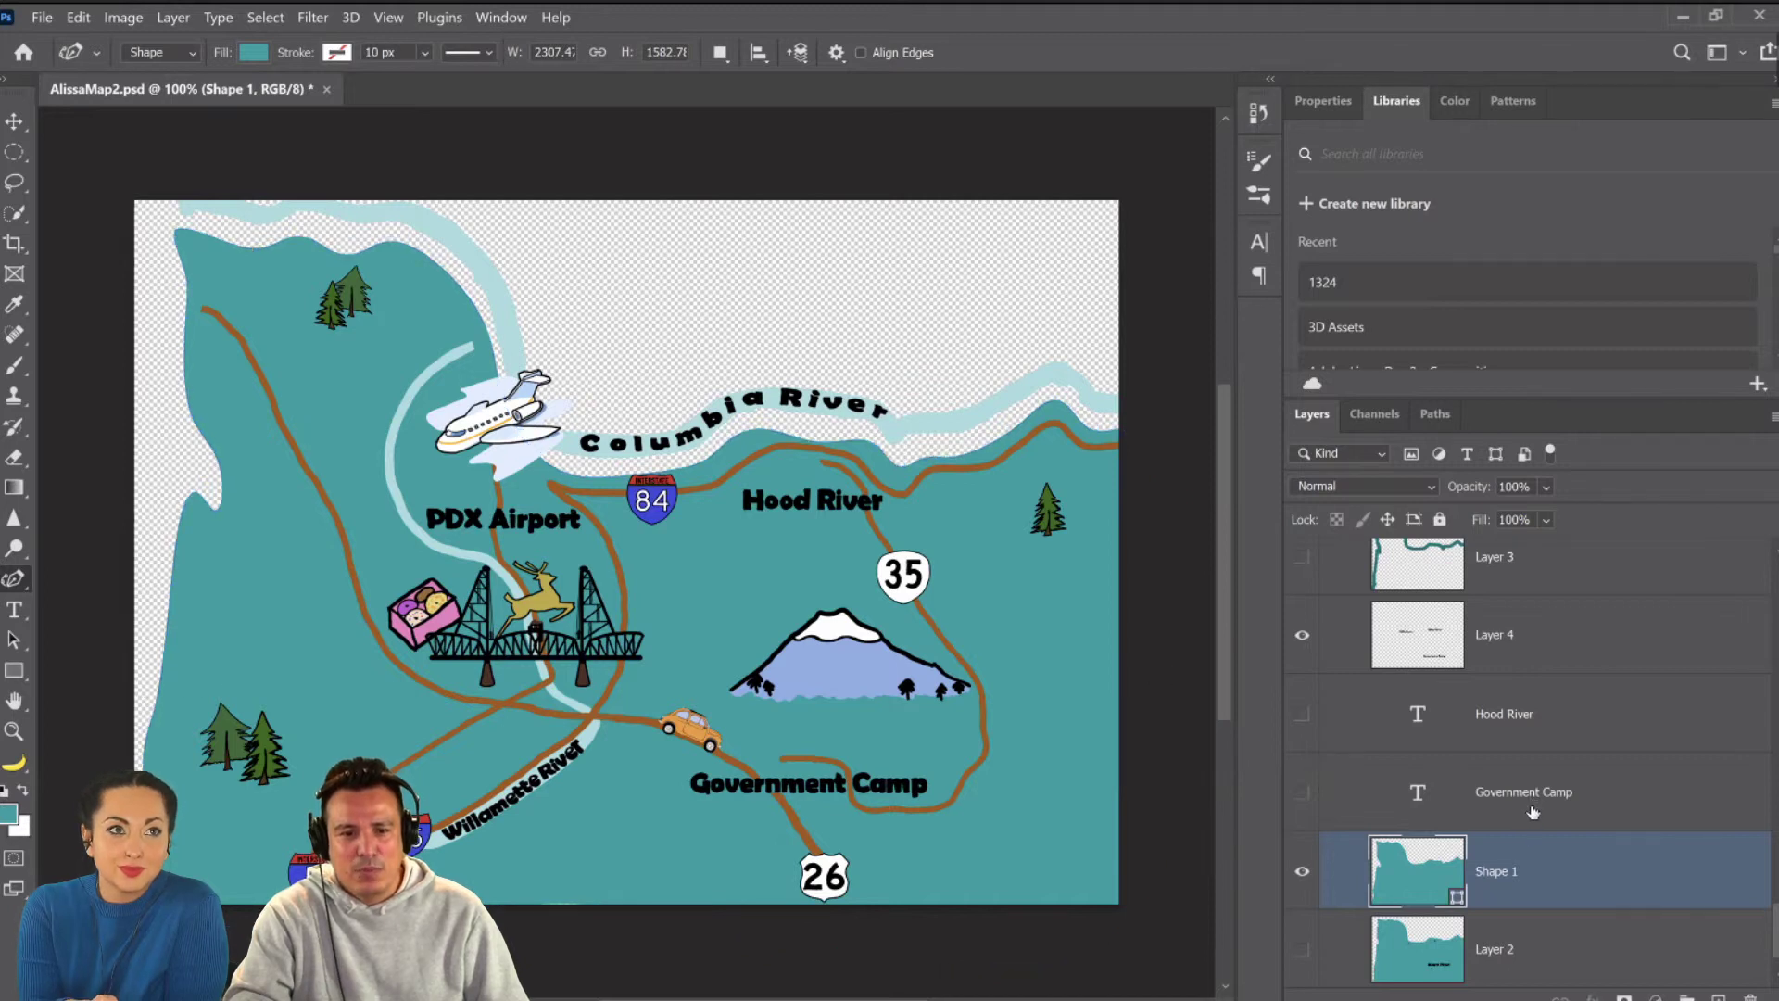
left_click(1533, 806)
key("z")
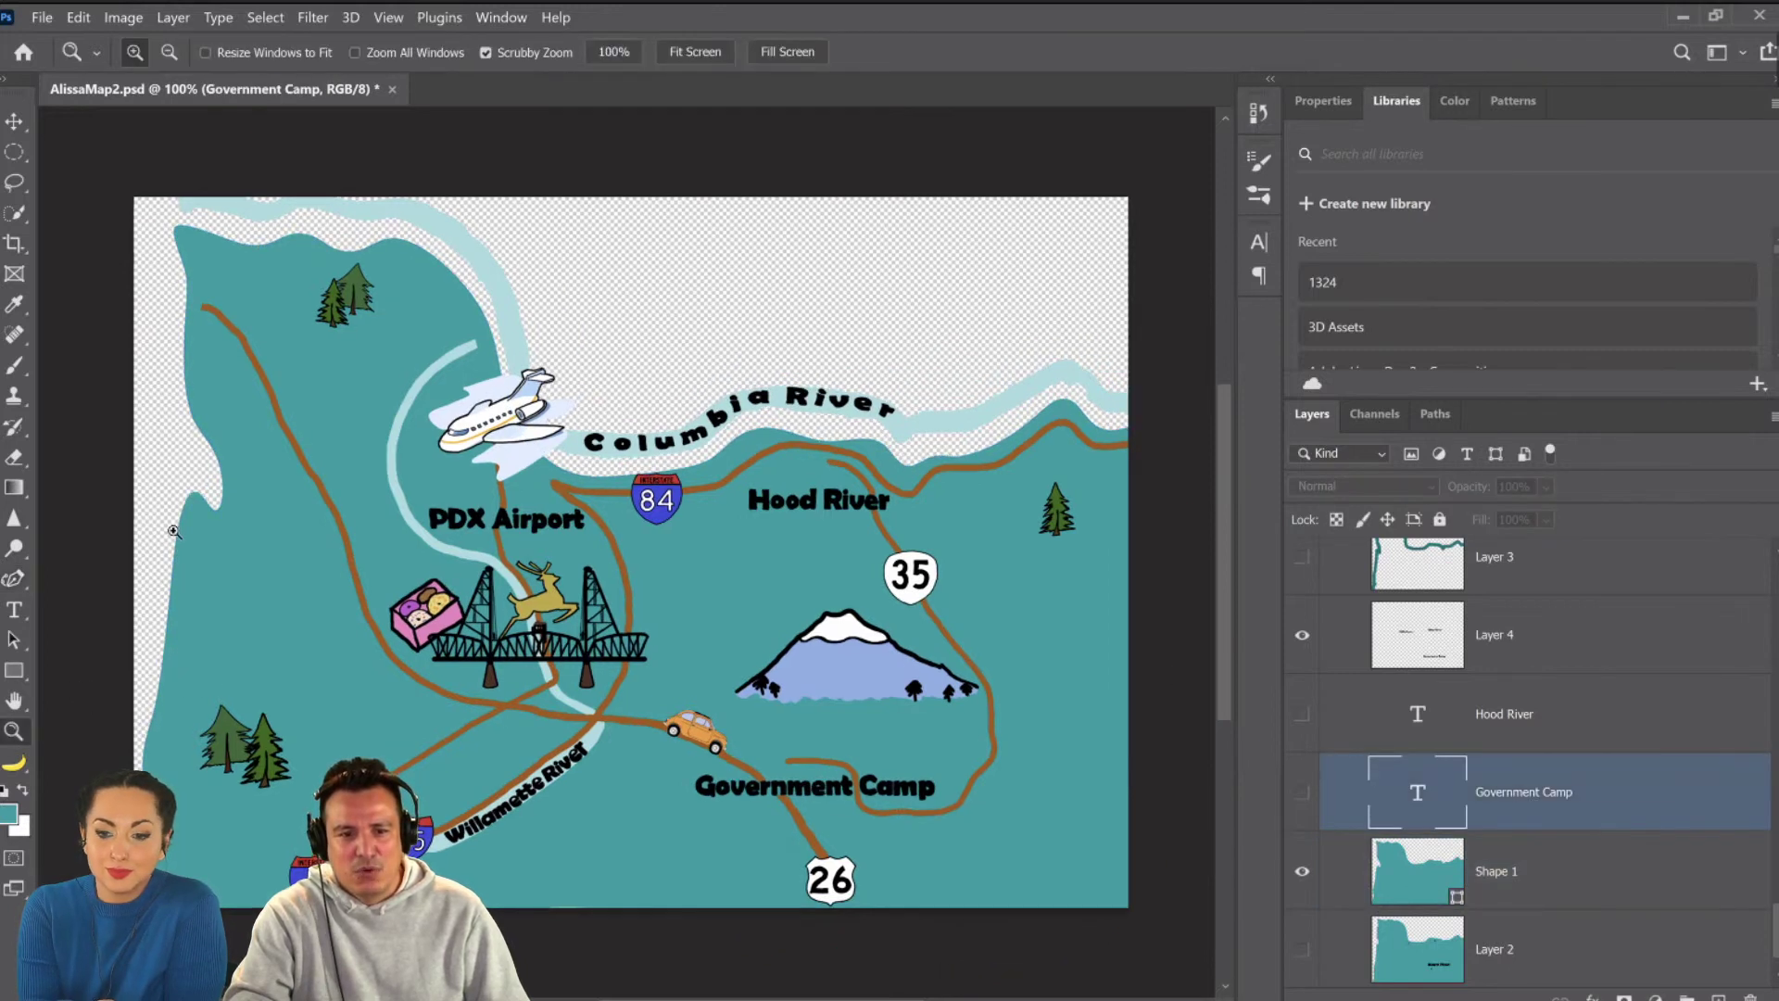
left_click(174, 531)
left_click(174, 531)
left_click(174, 531)
left_click(174, 531)
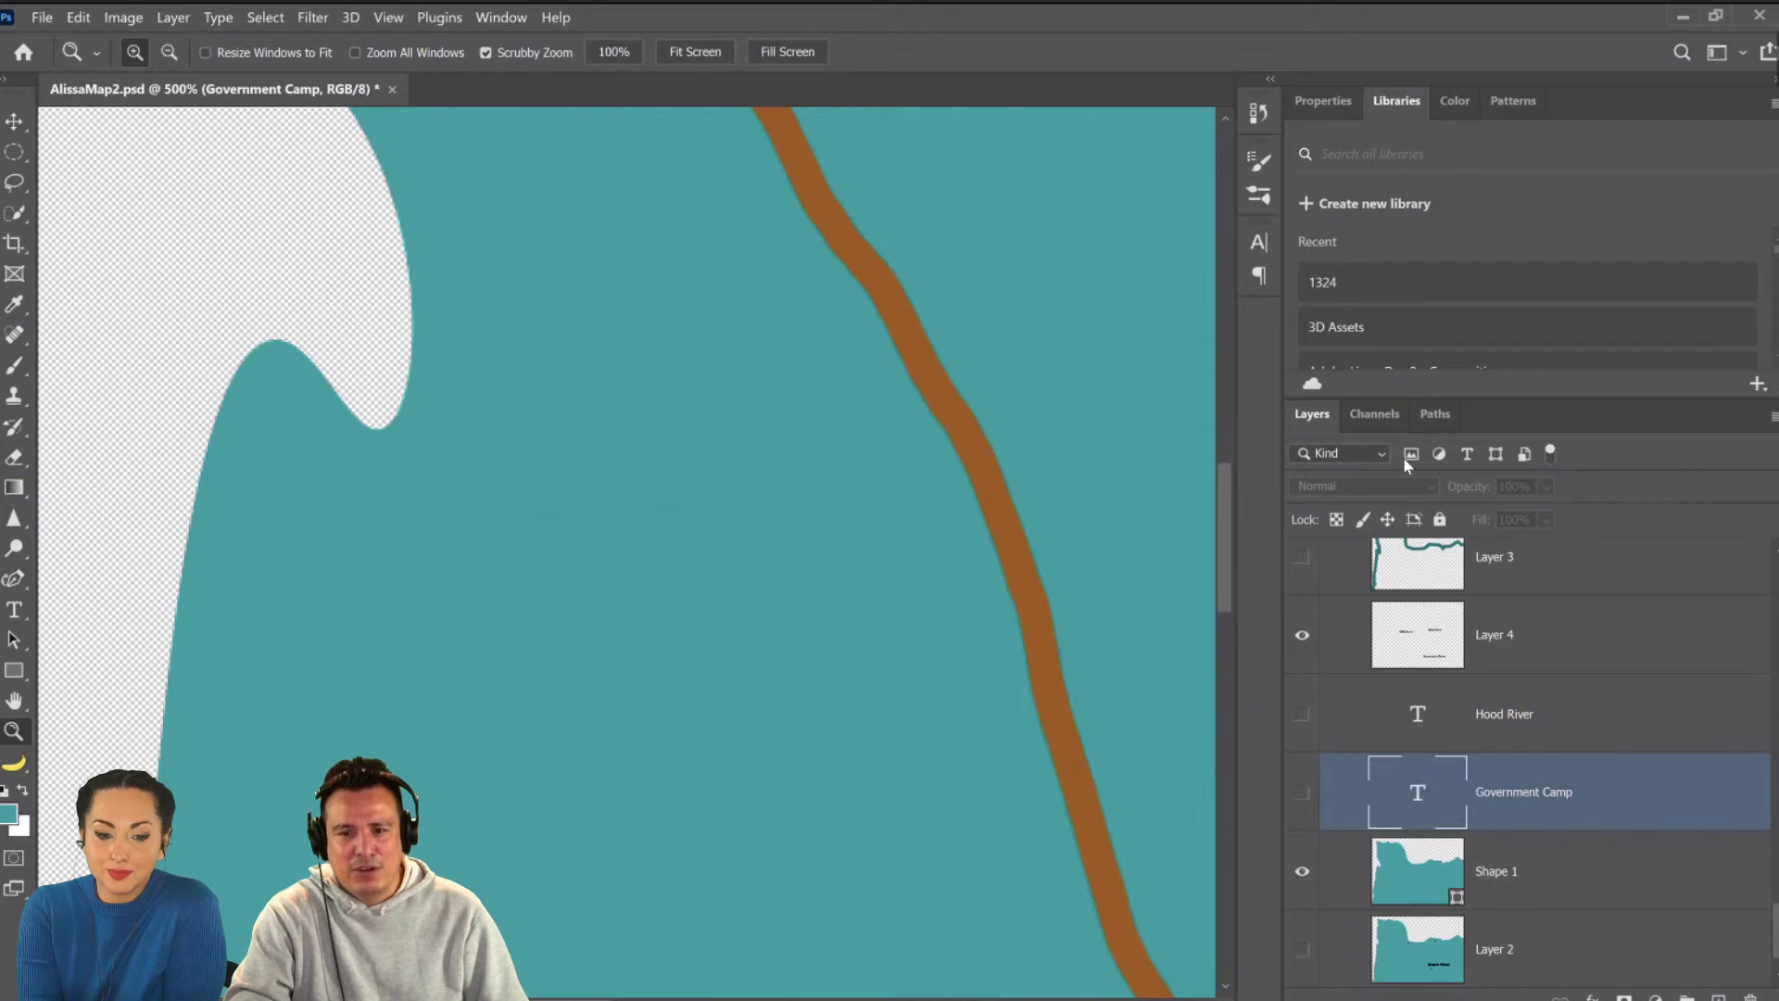
Try feathering the edge of the land shape, and return the feather to 0.0 px.
key("alt+bracketleft")
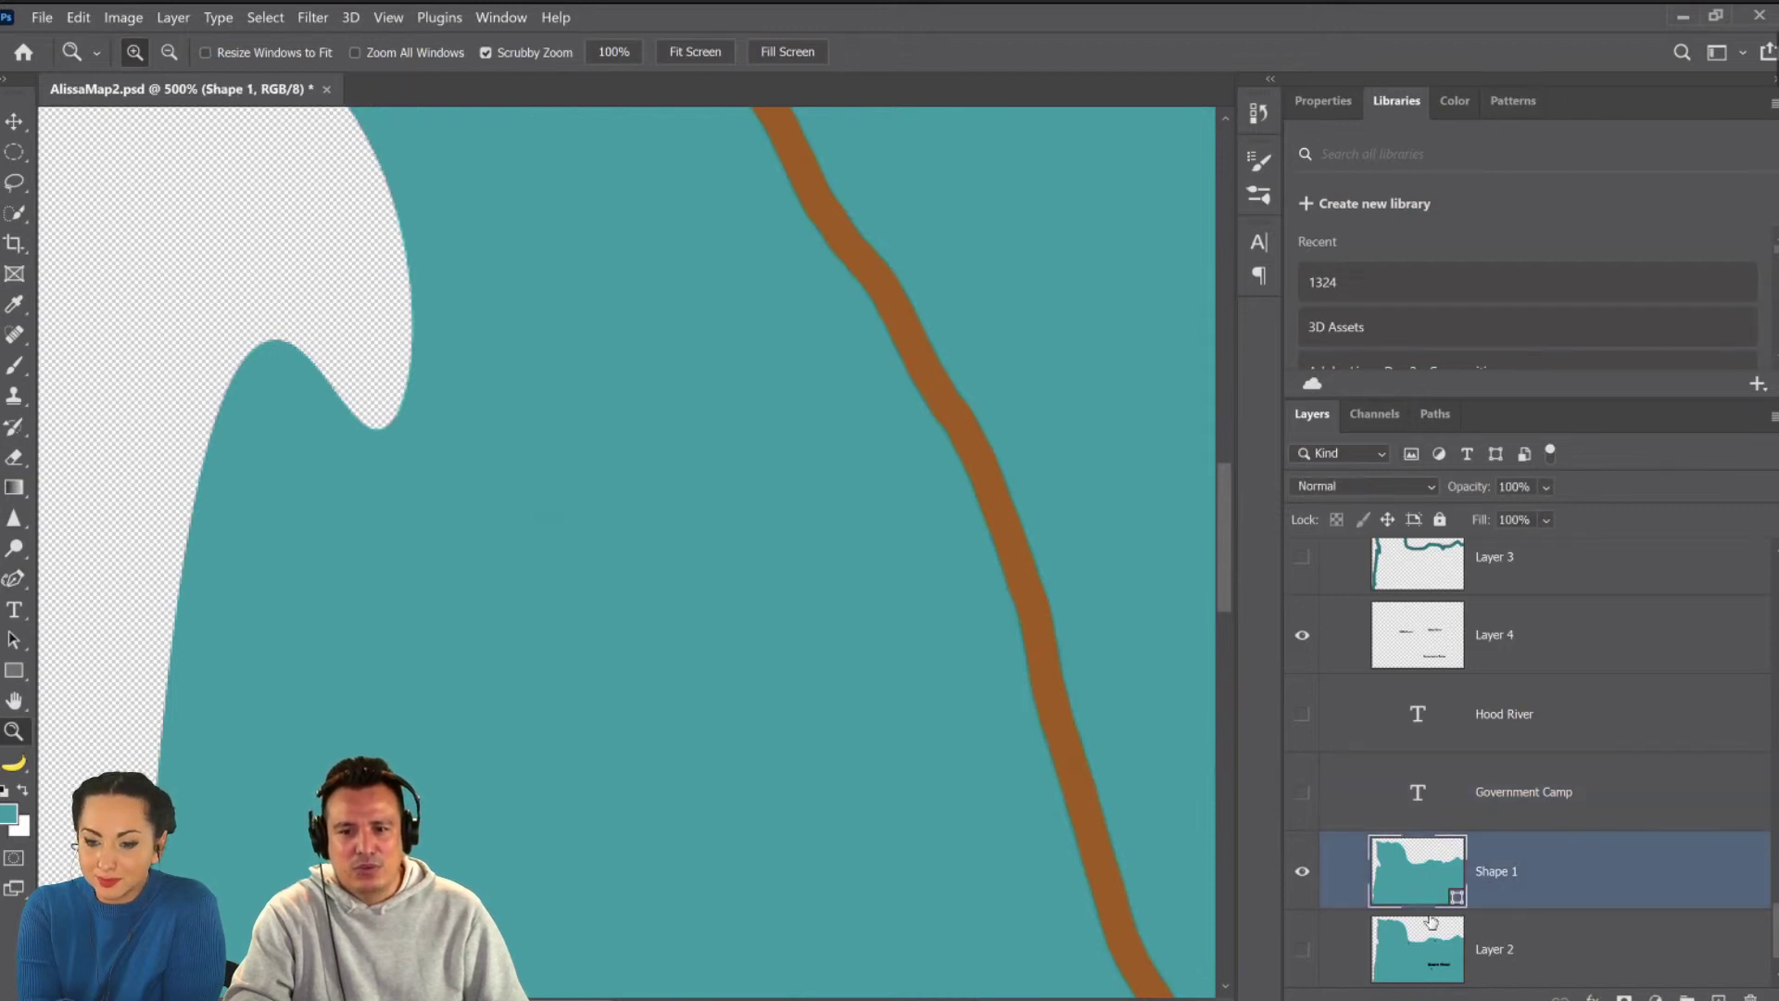
left_click(1310, 104)
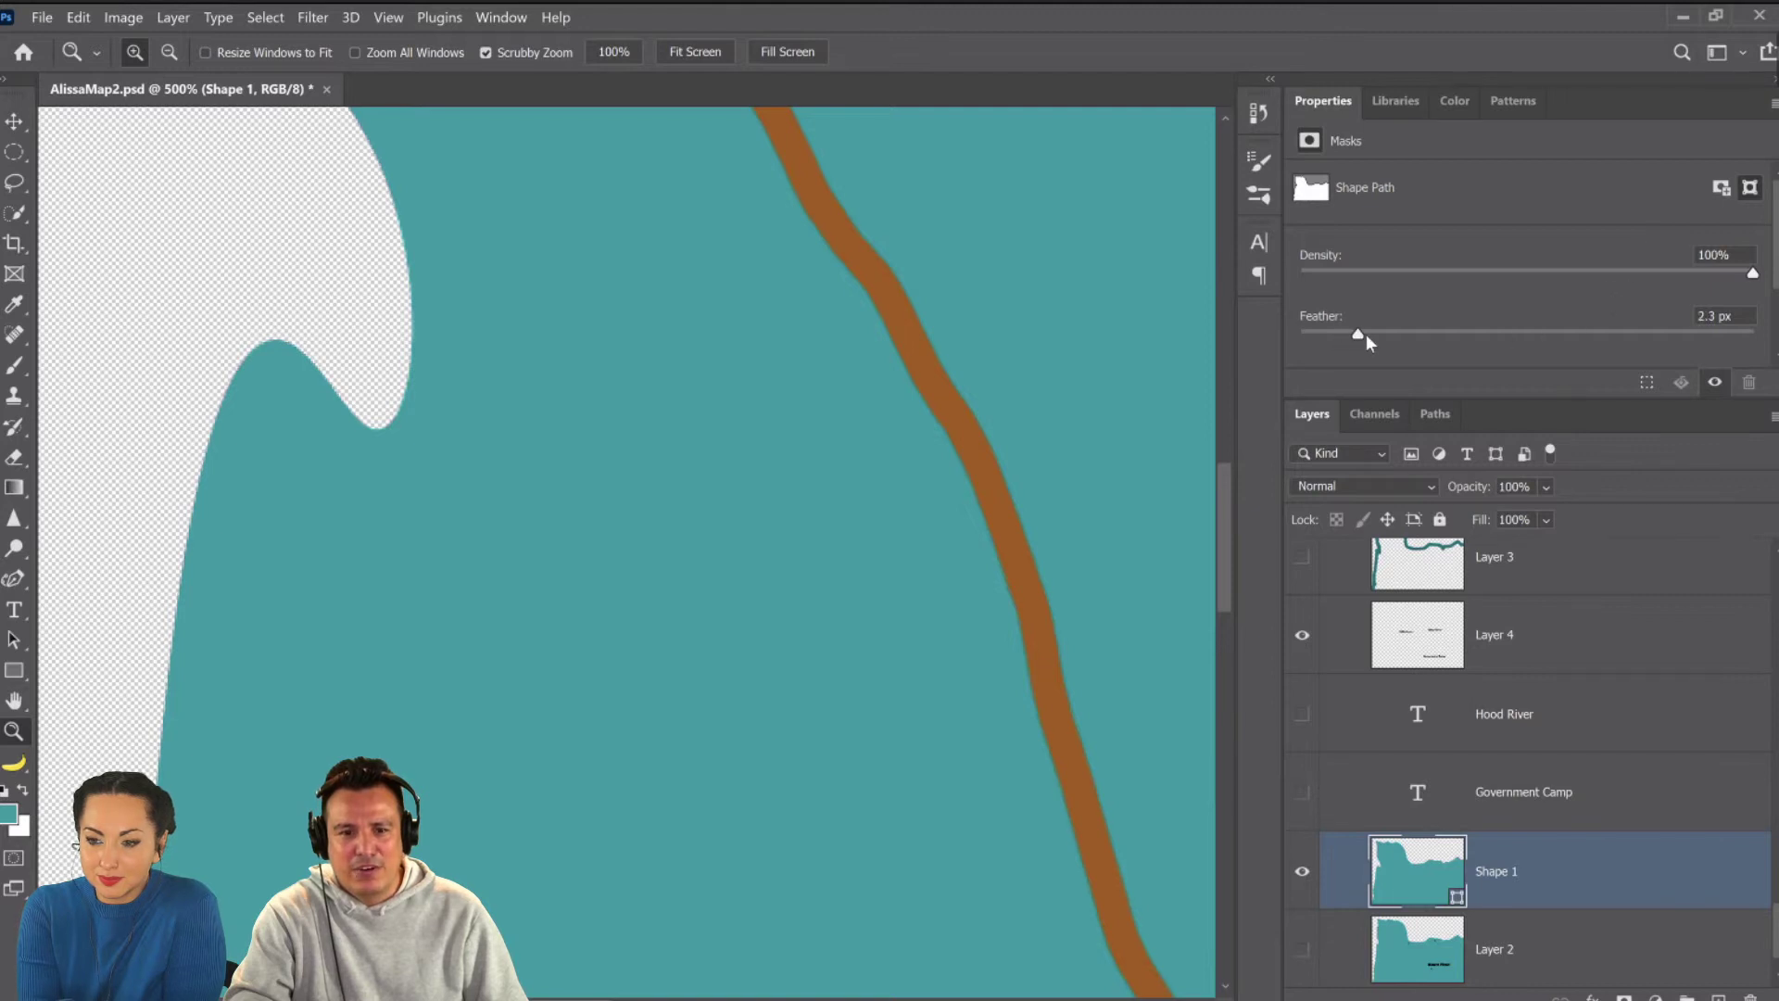
left_click_drag(1366, 334, 1091, 381)
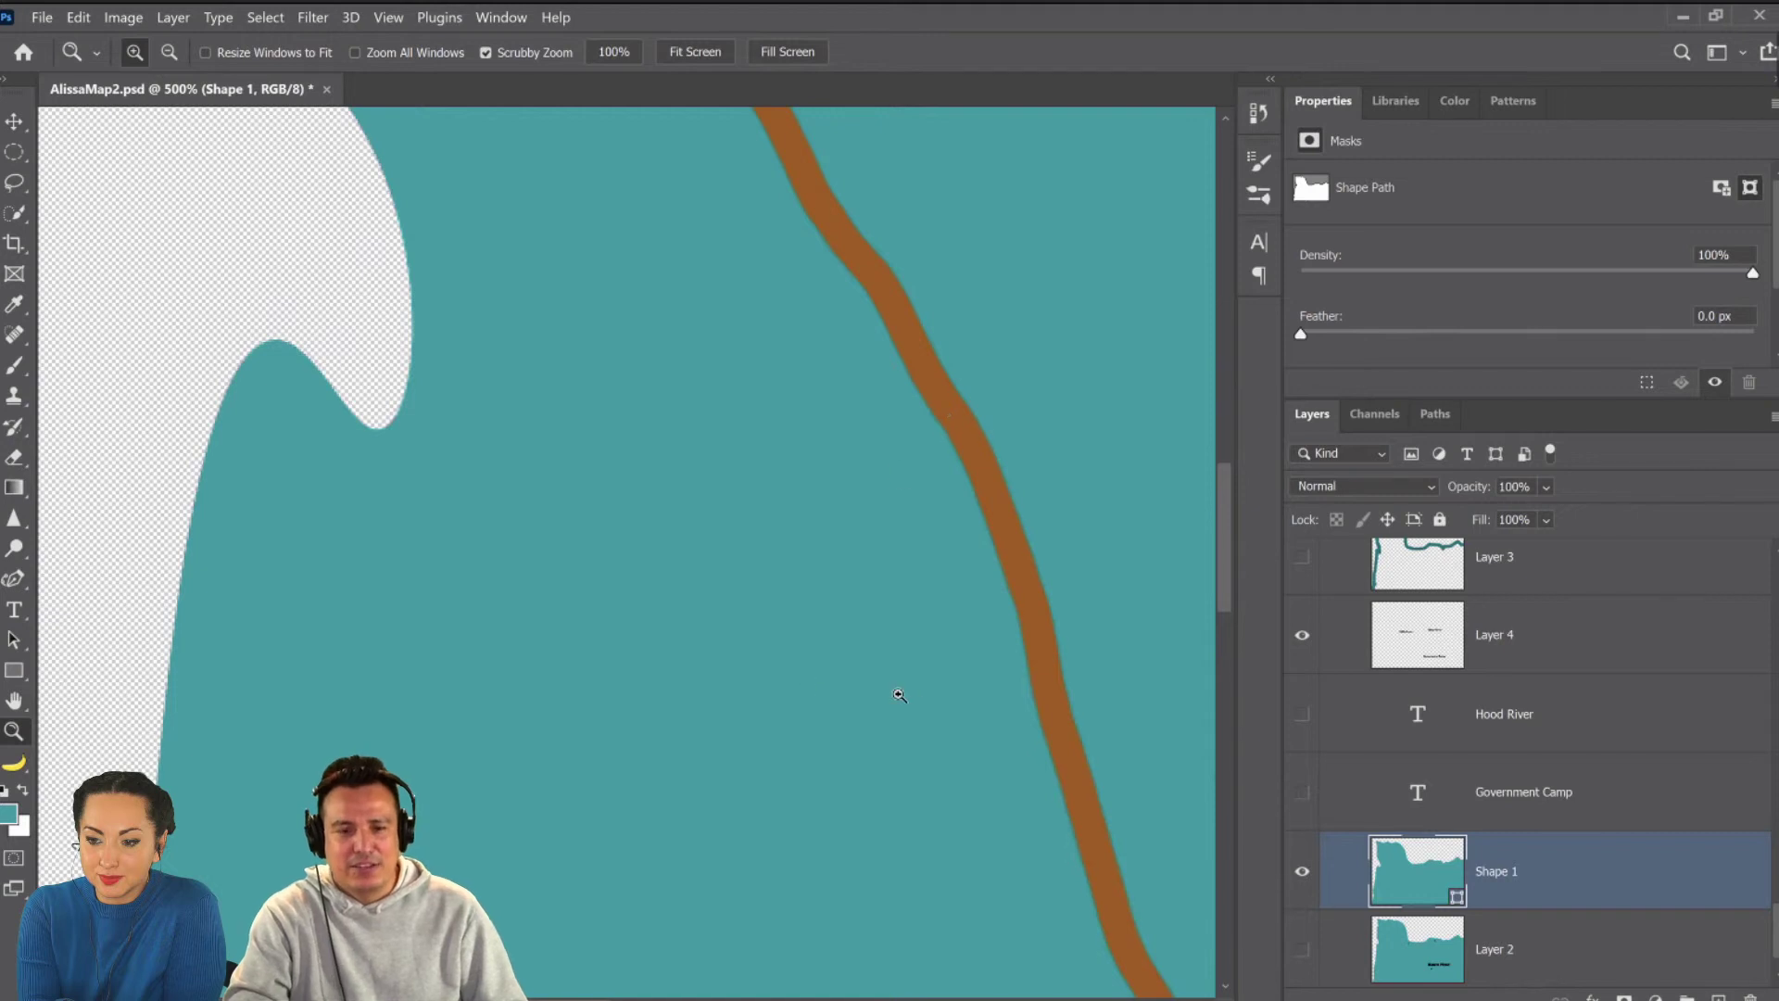
Refine the land shape's path with extra anchor points at the west coast inlet and on the bank beside the airplane.
key("h")
key("ctrl+0")
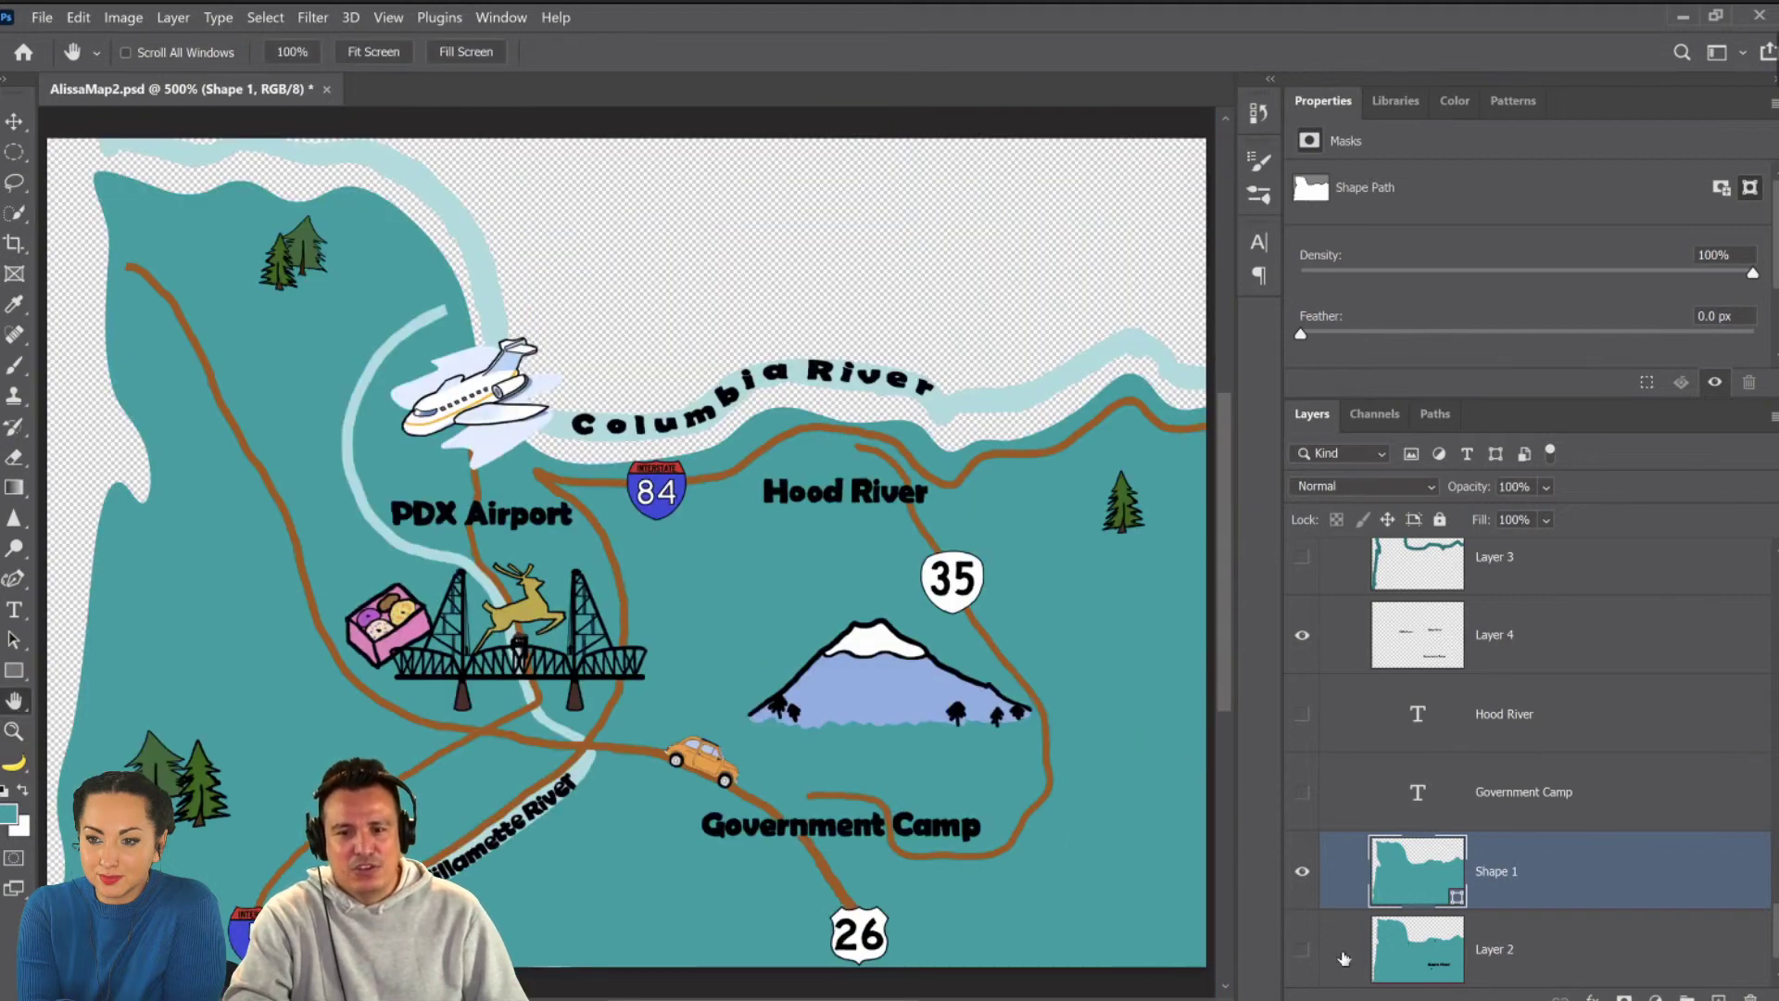
left_click(14, 580)
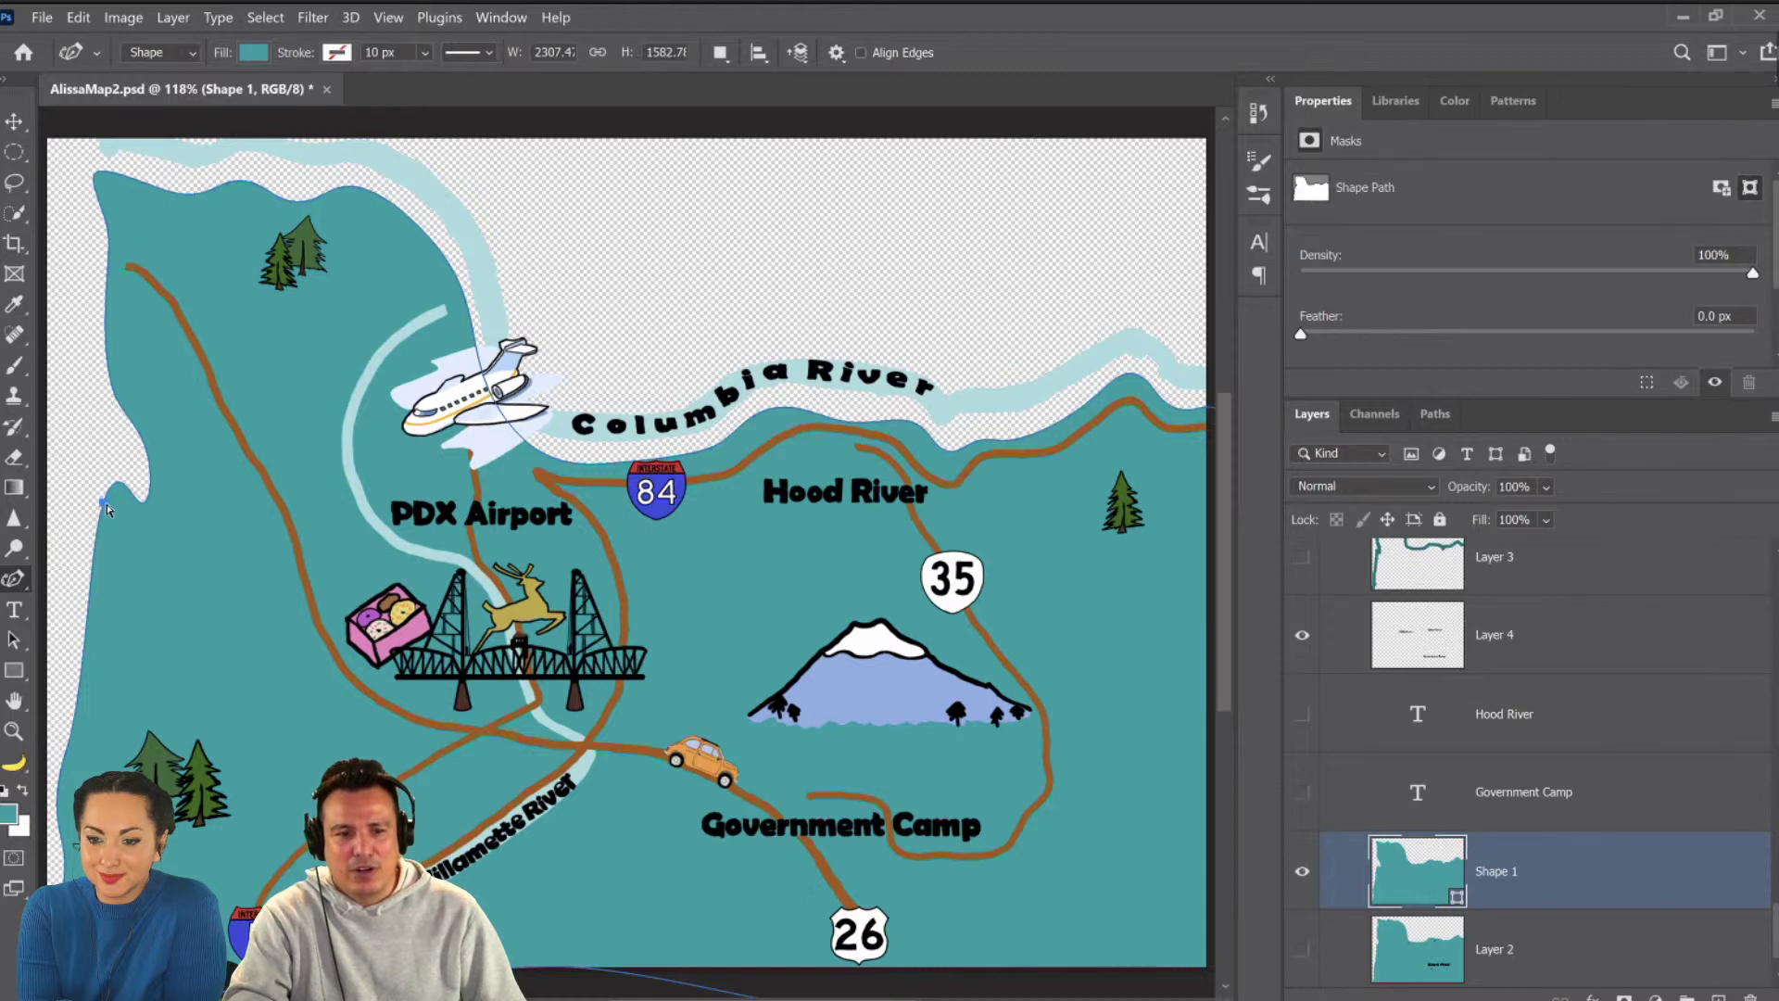
left_click(107, 509)
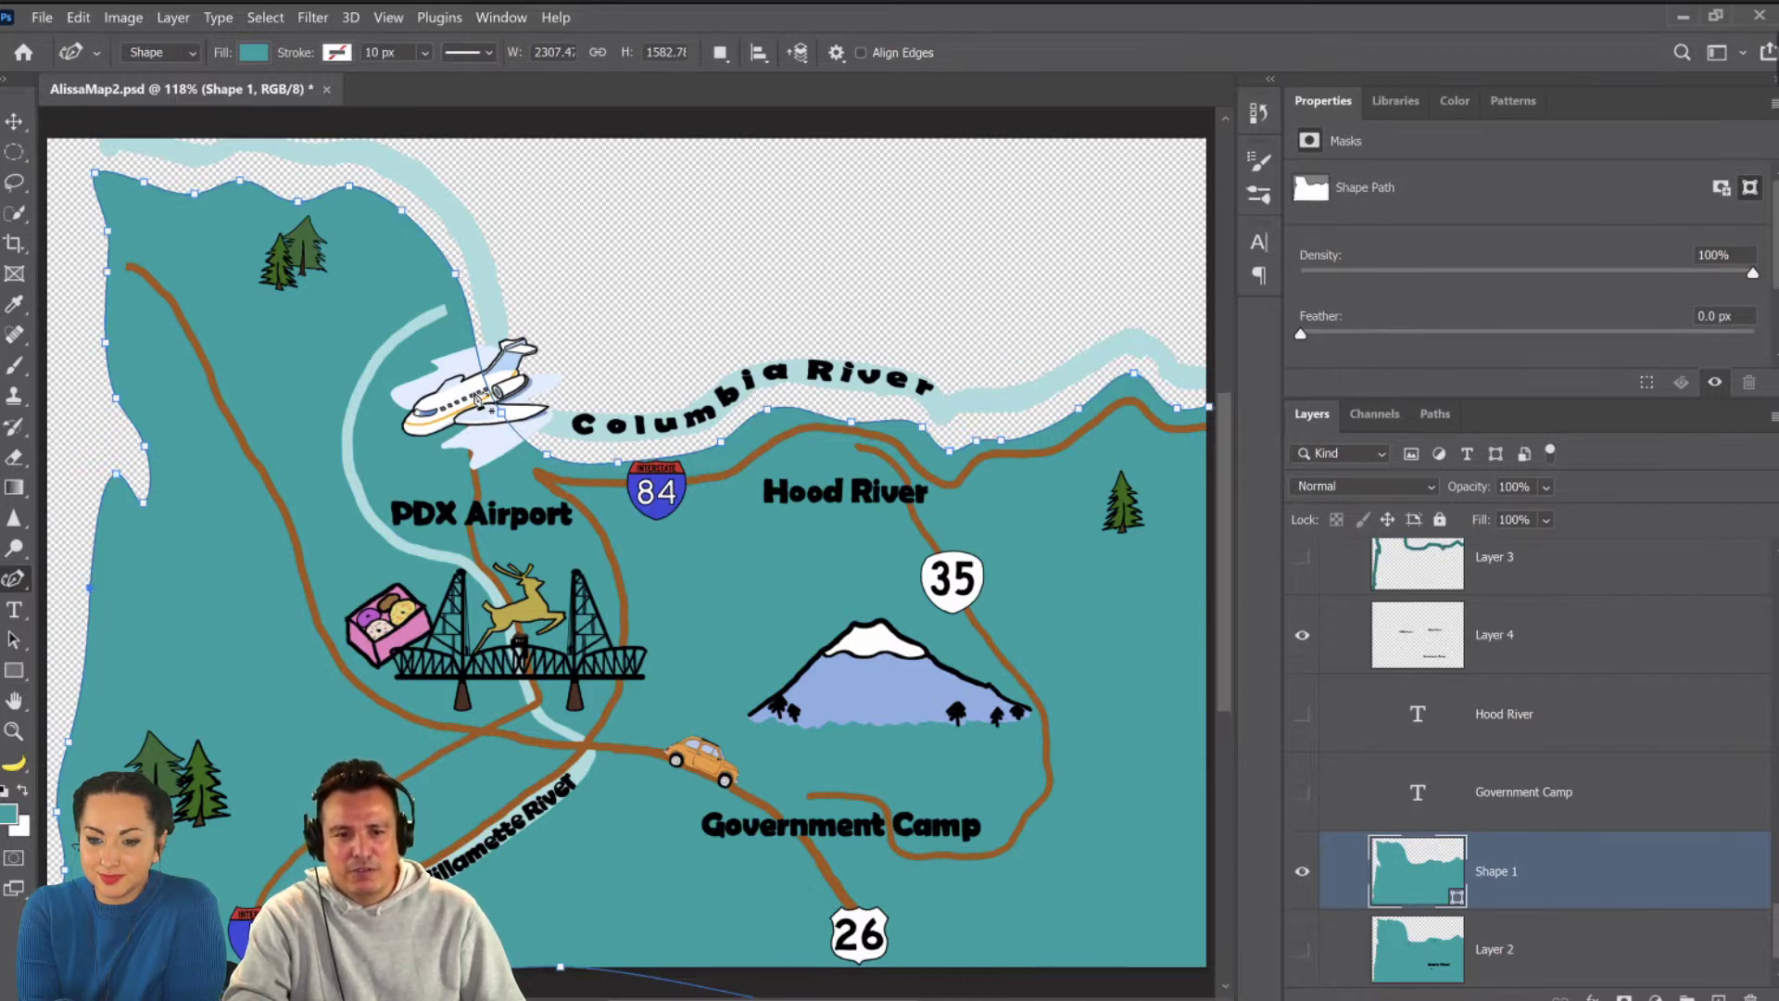
left_click(483, 349)
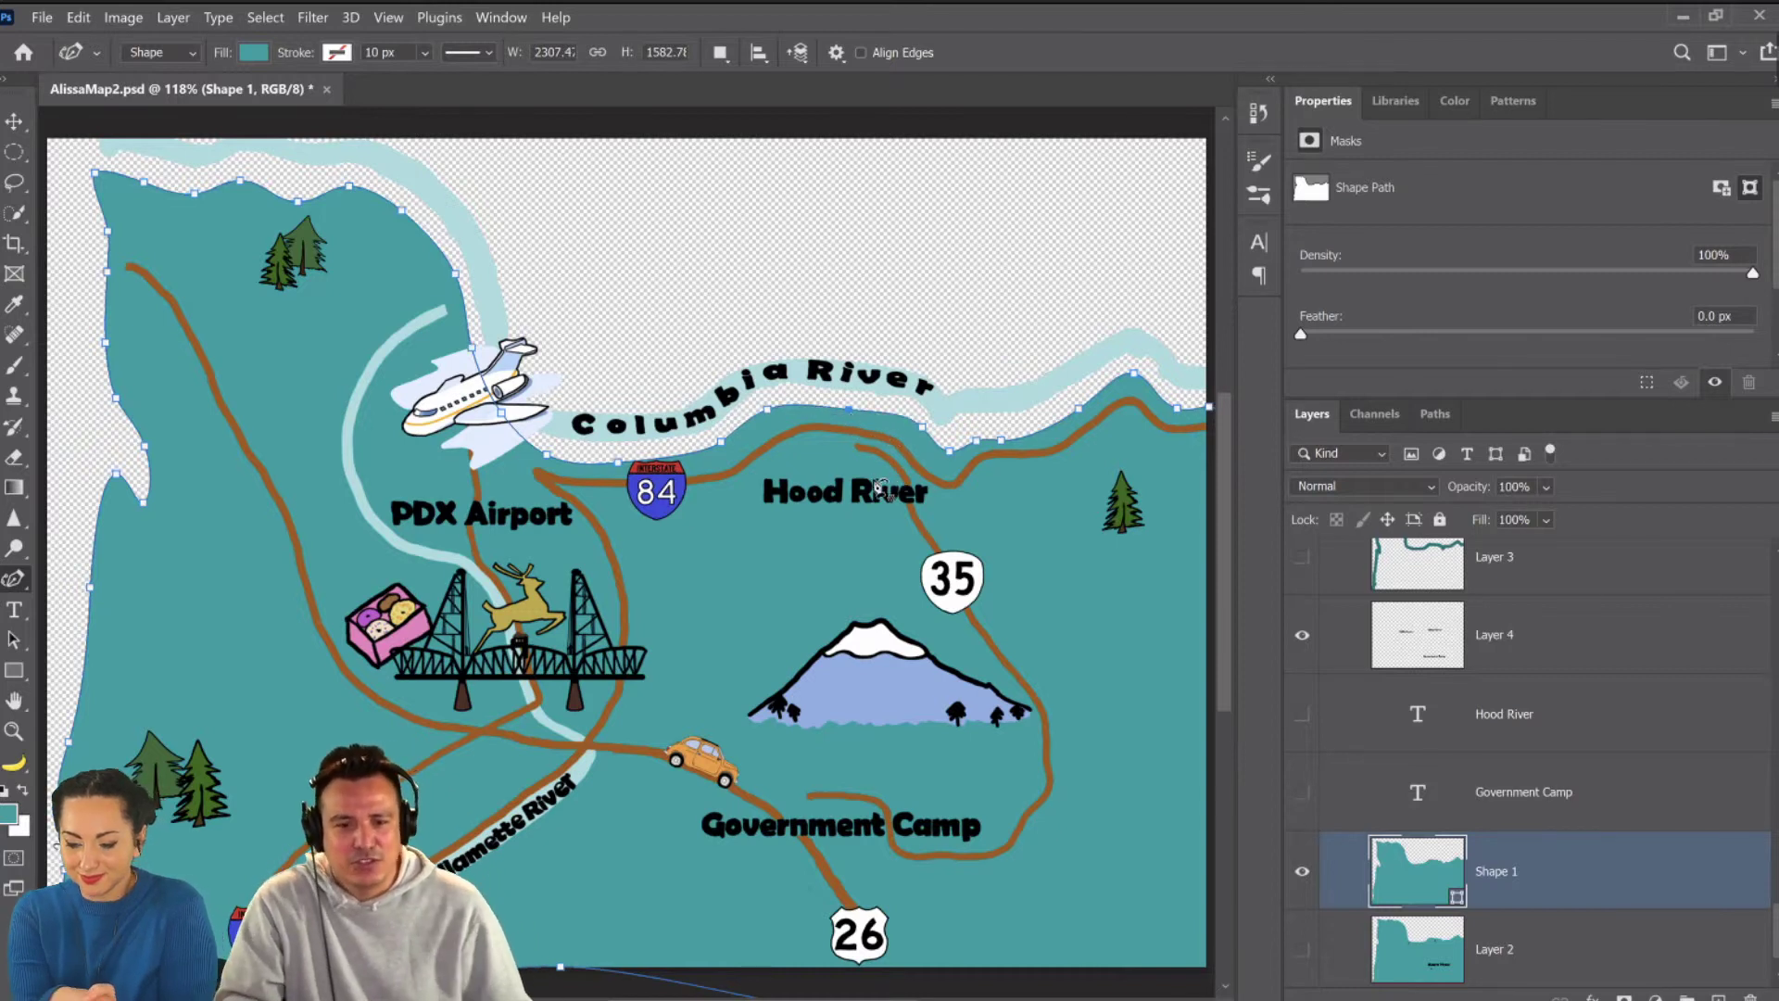
Try out other teal fill colours on the land shape.
double_click(1416, 891)
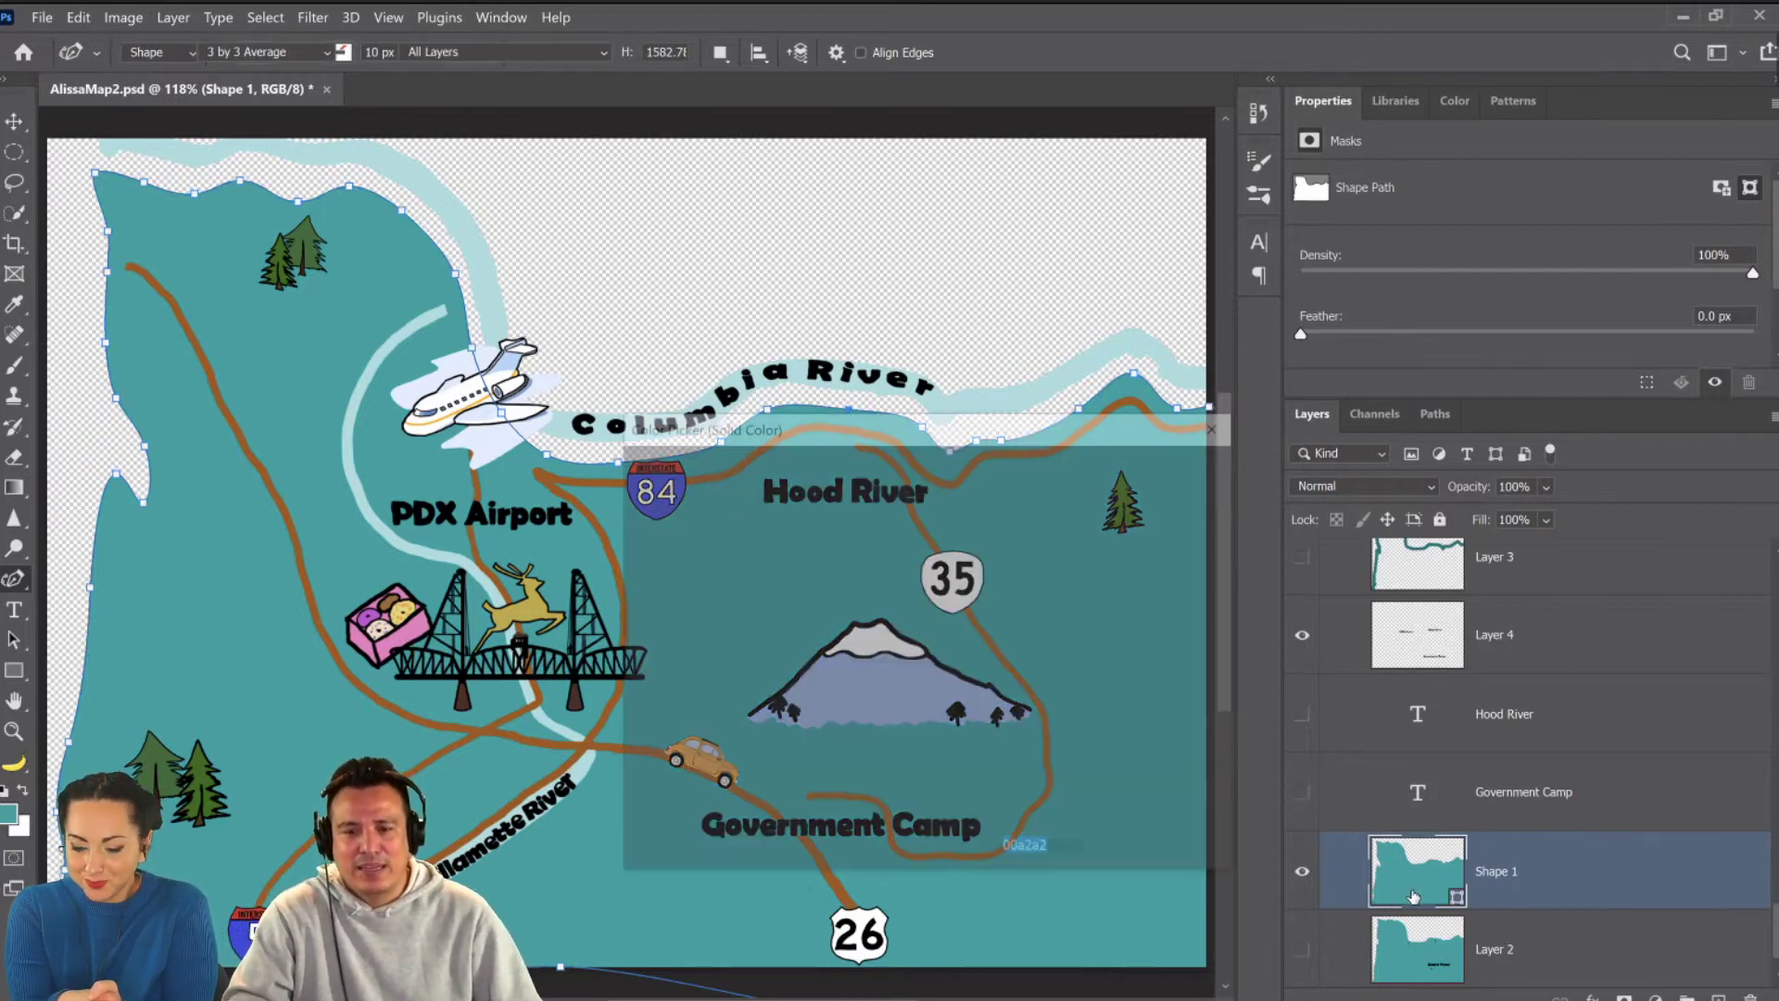
type("1e3636")
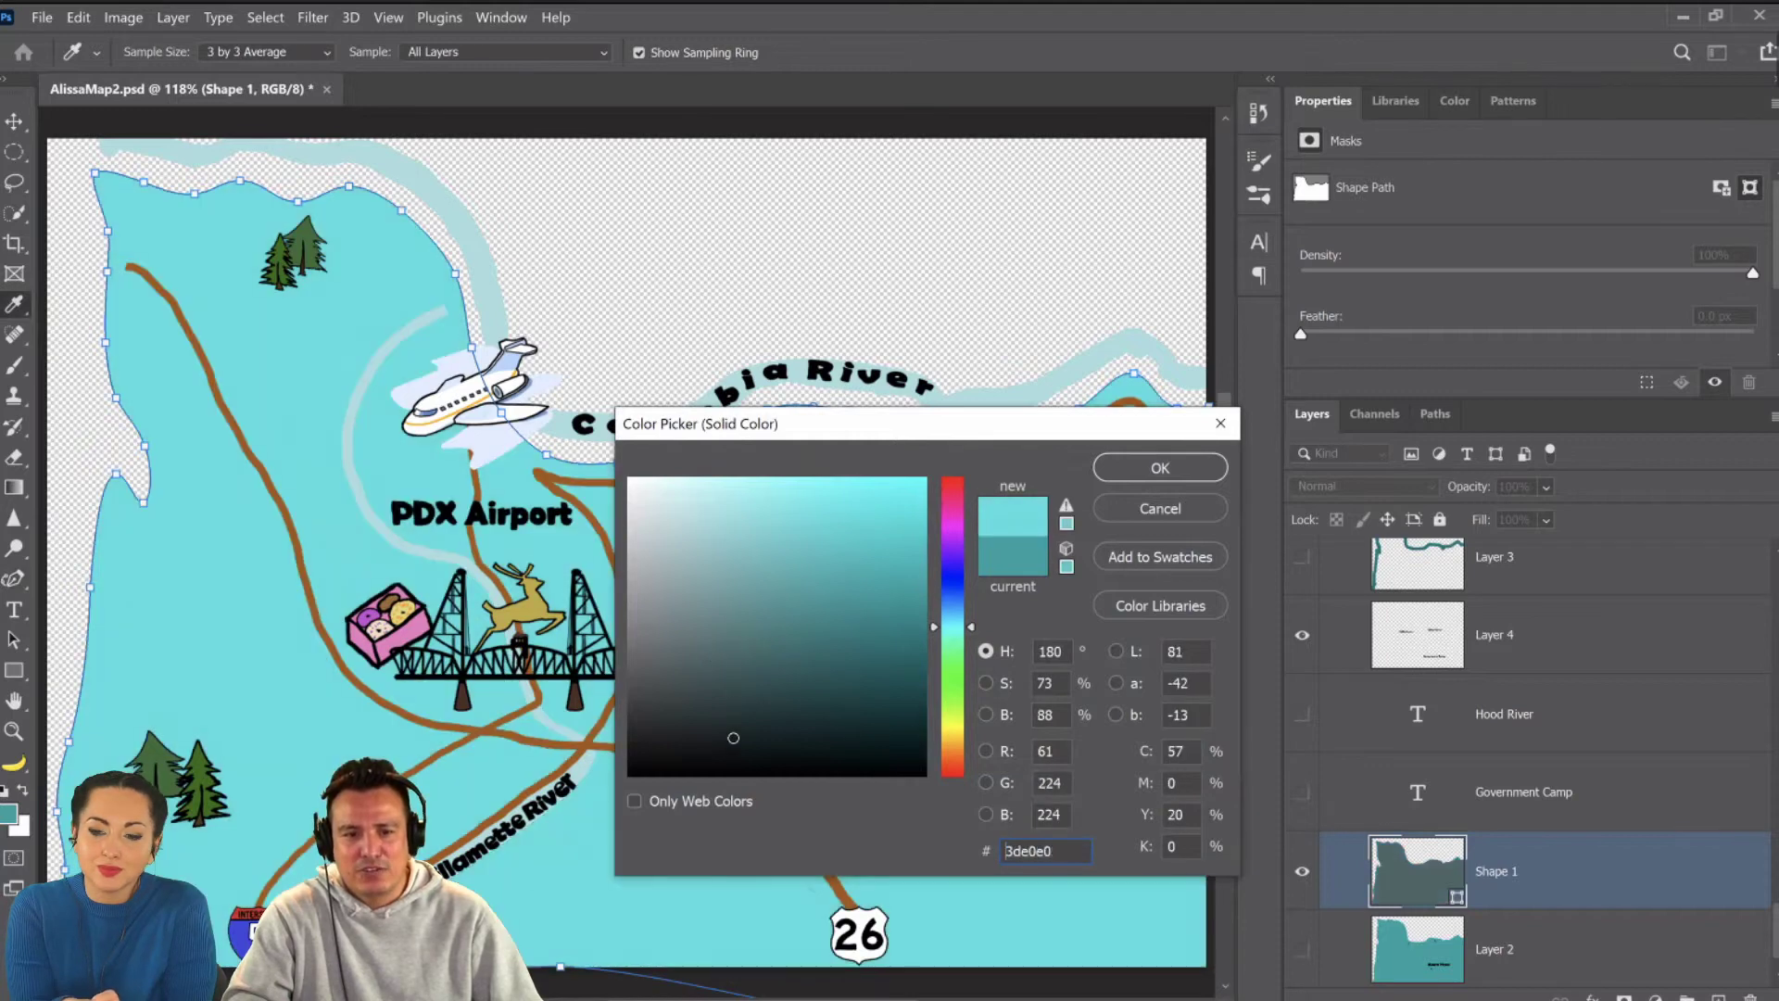
left_click(1157, 516)
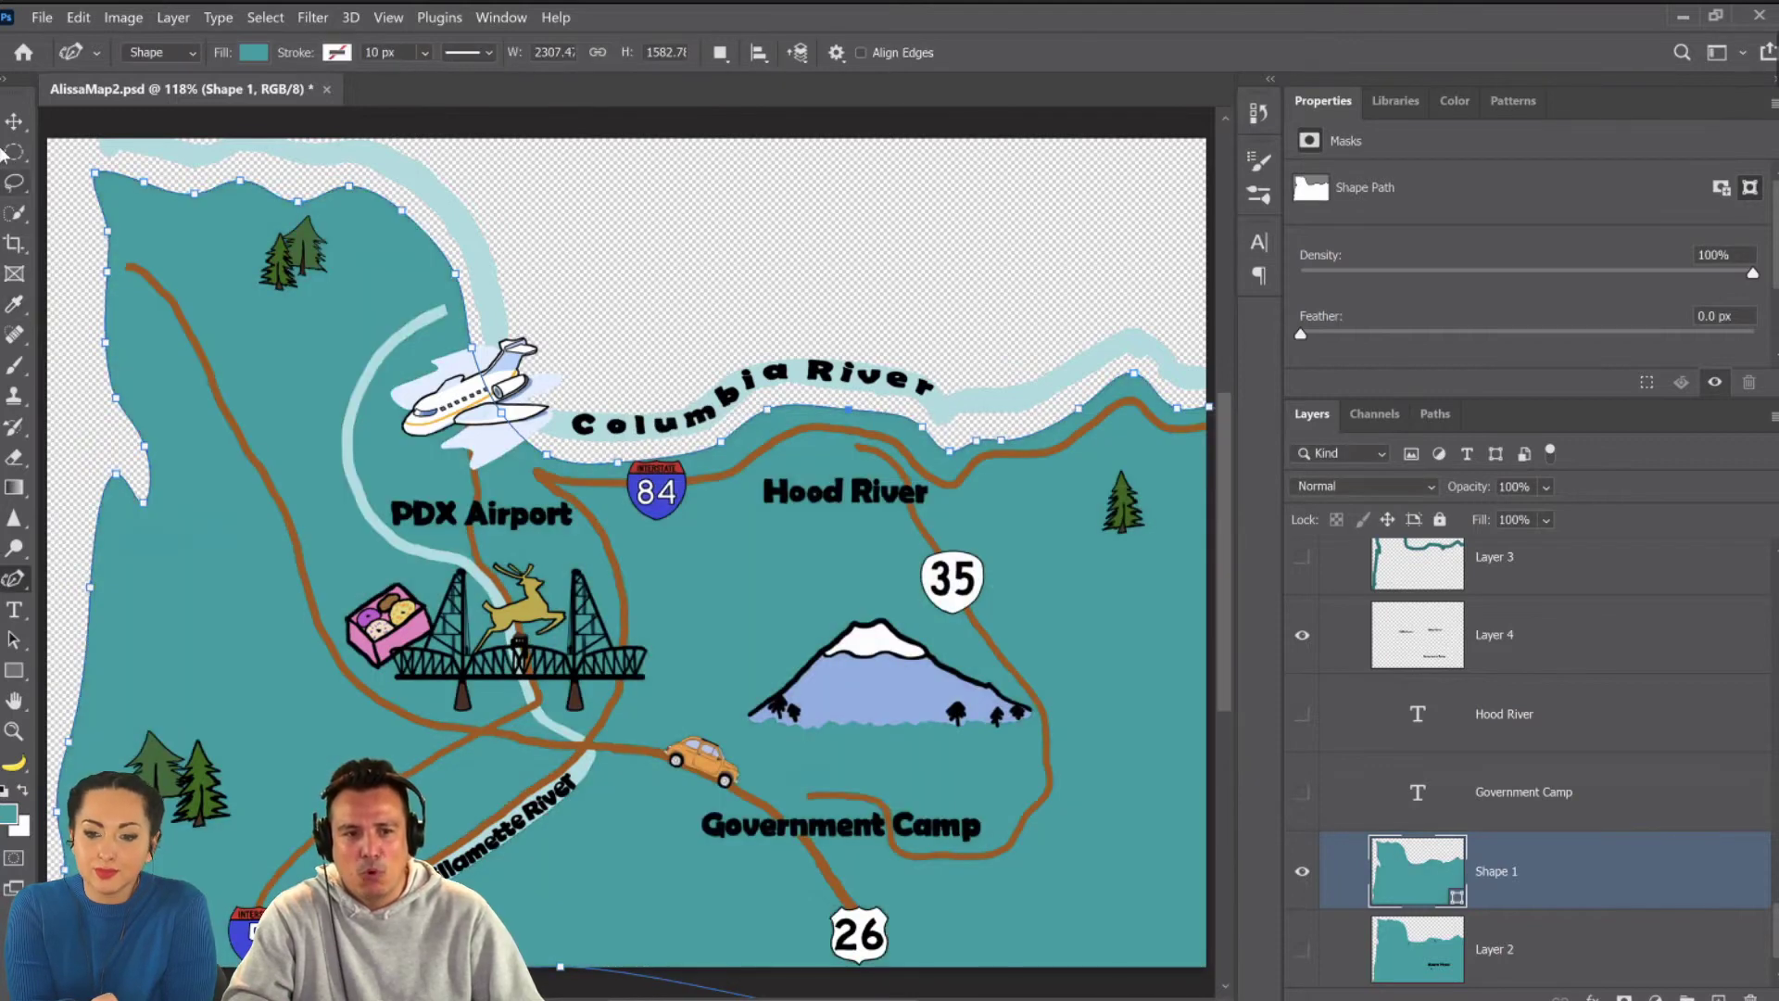
left_click(11, 152)
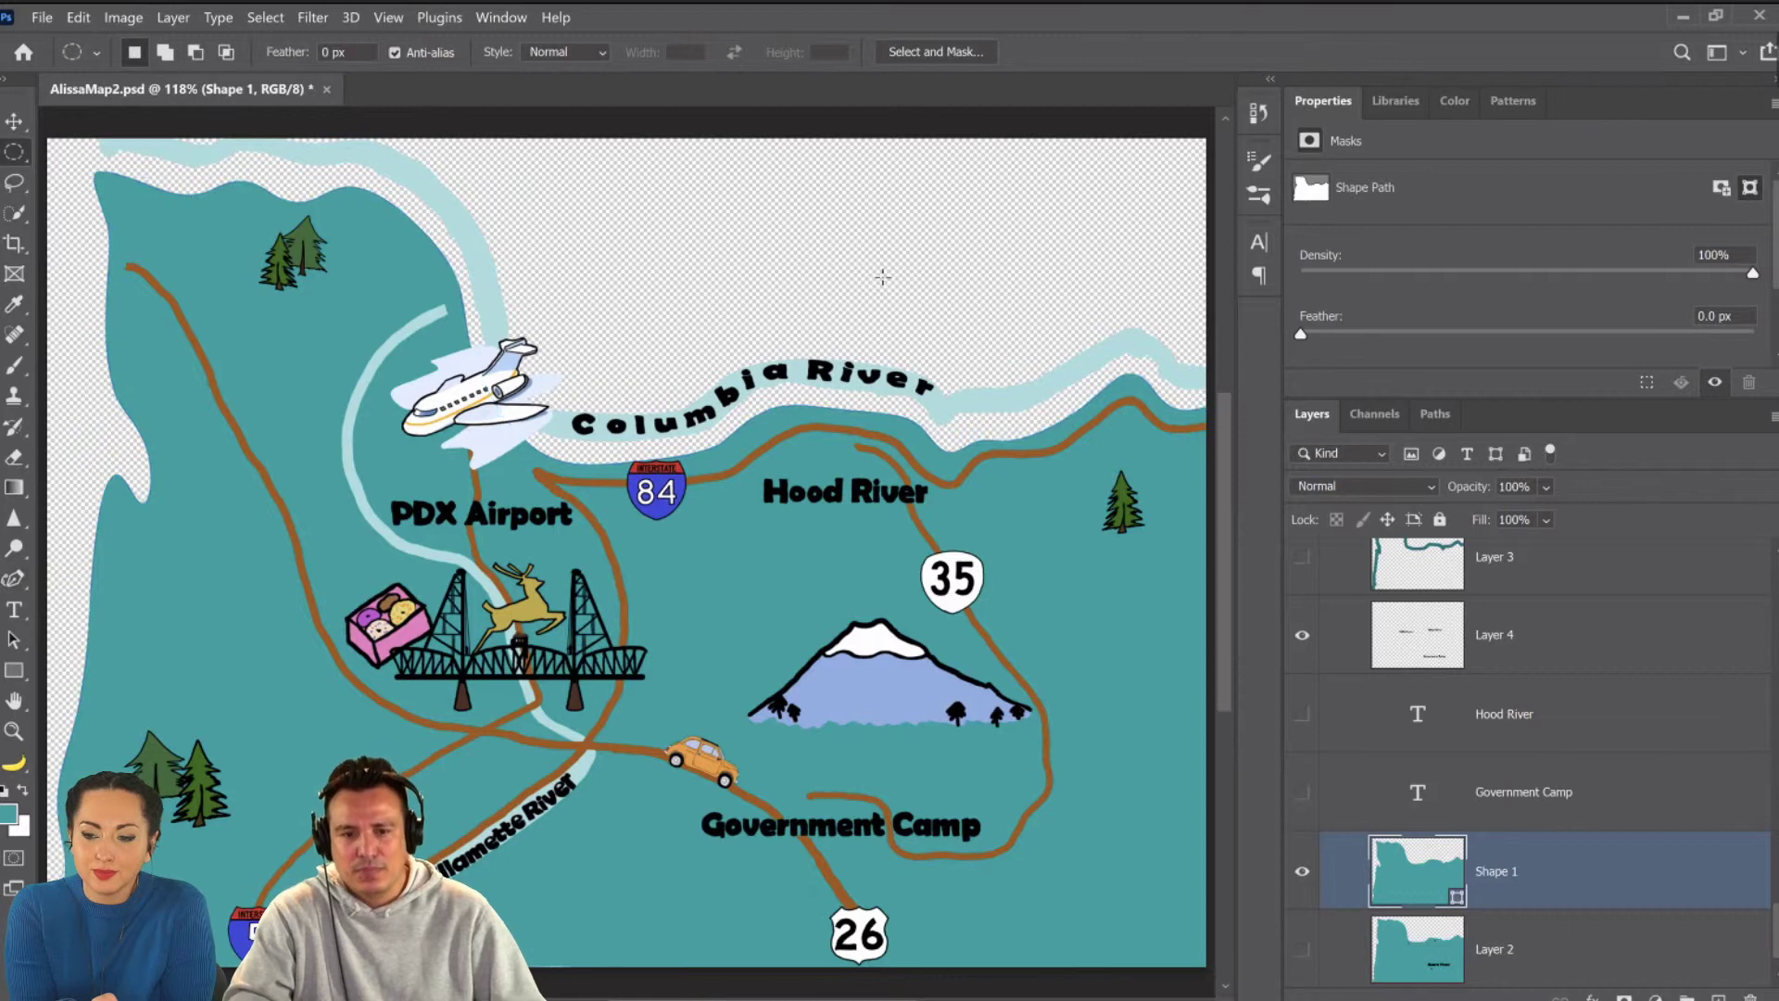
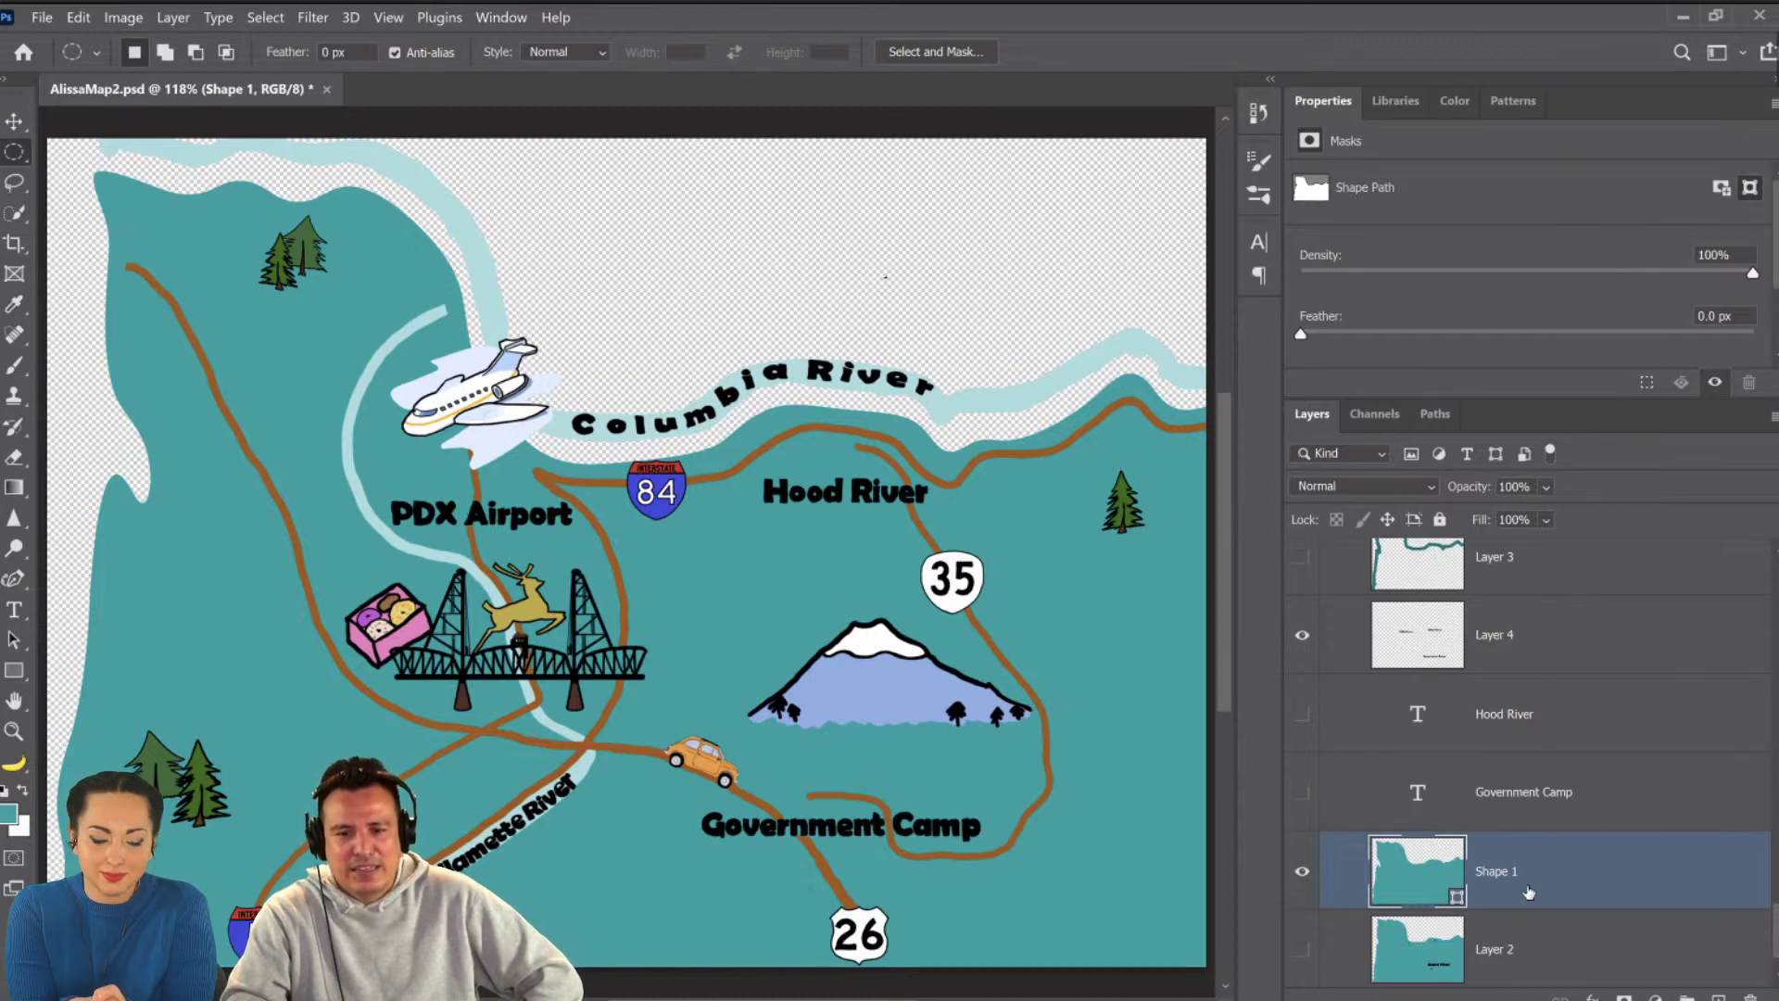
double_click(1434, 892)
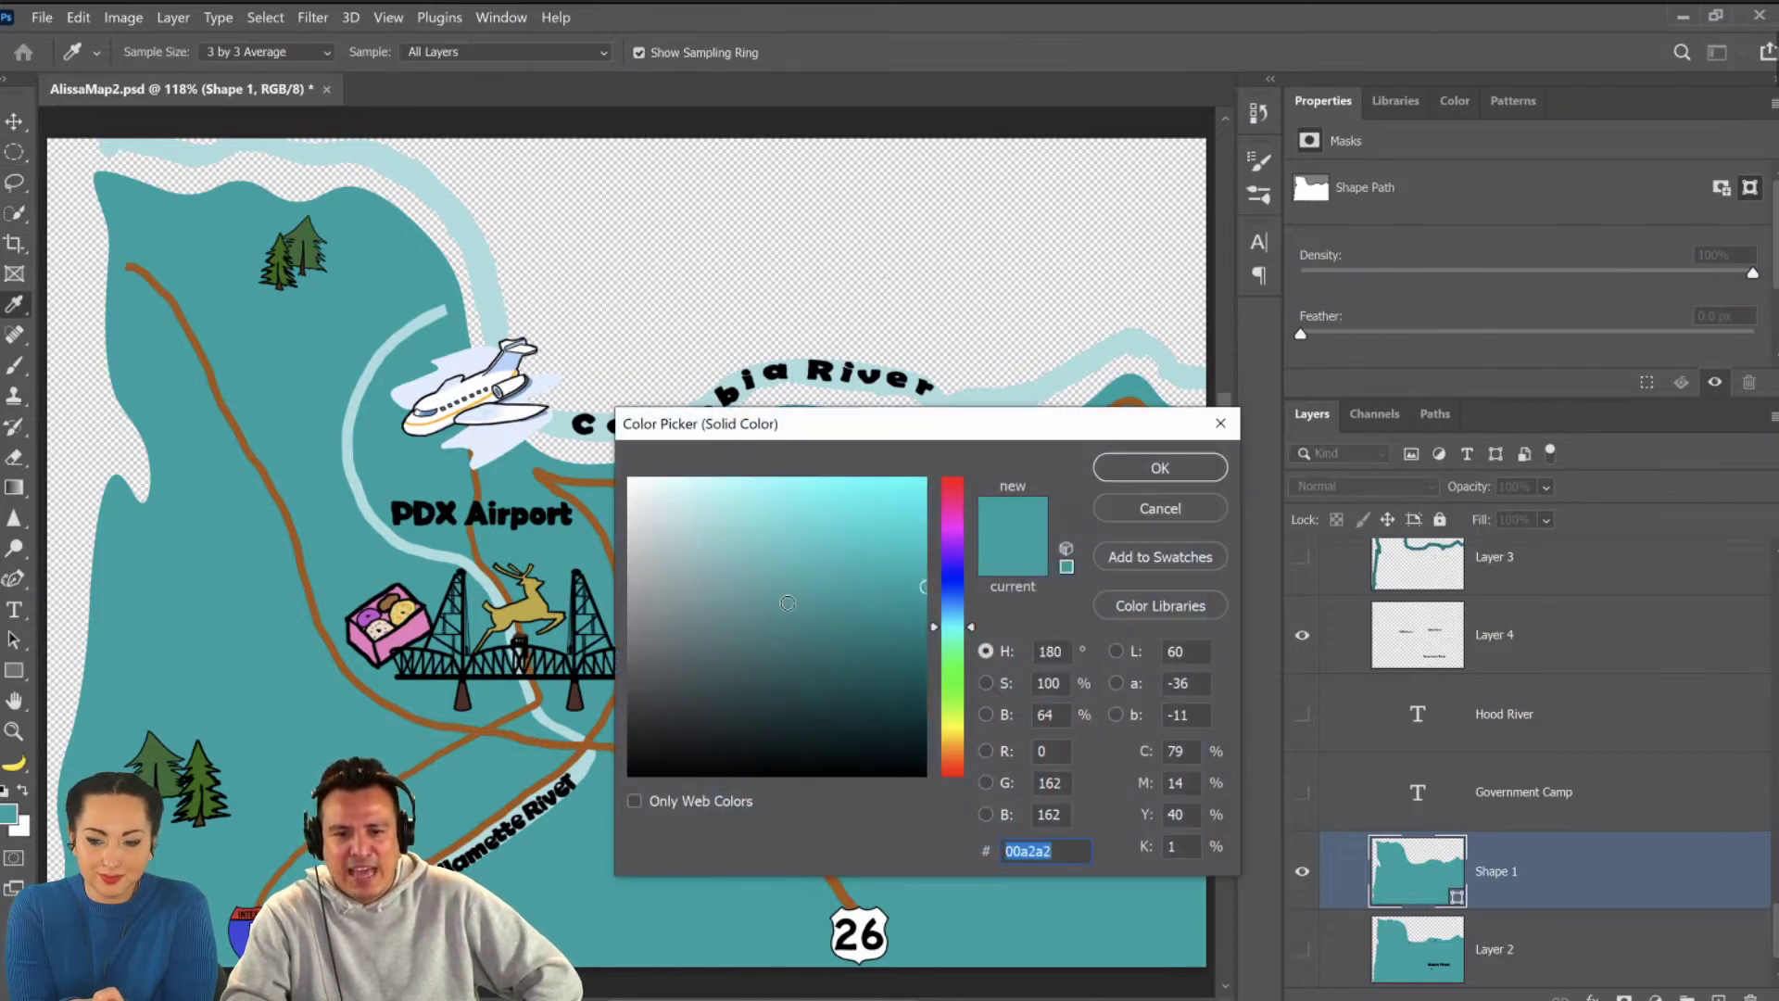
left_click(1123, 509)
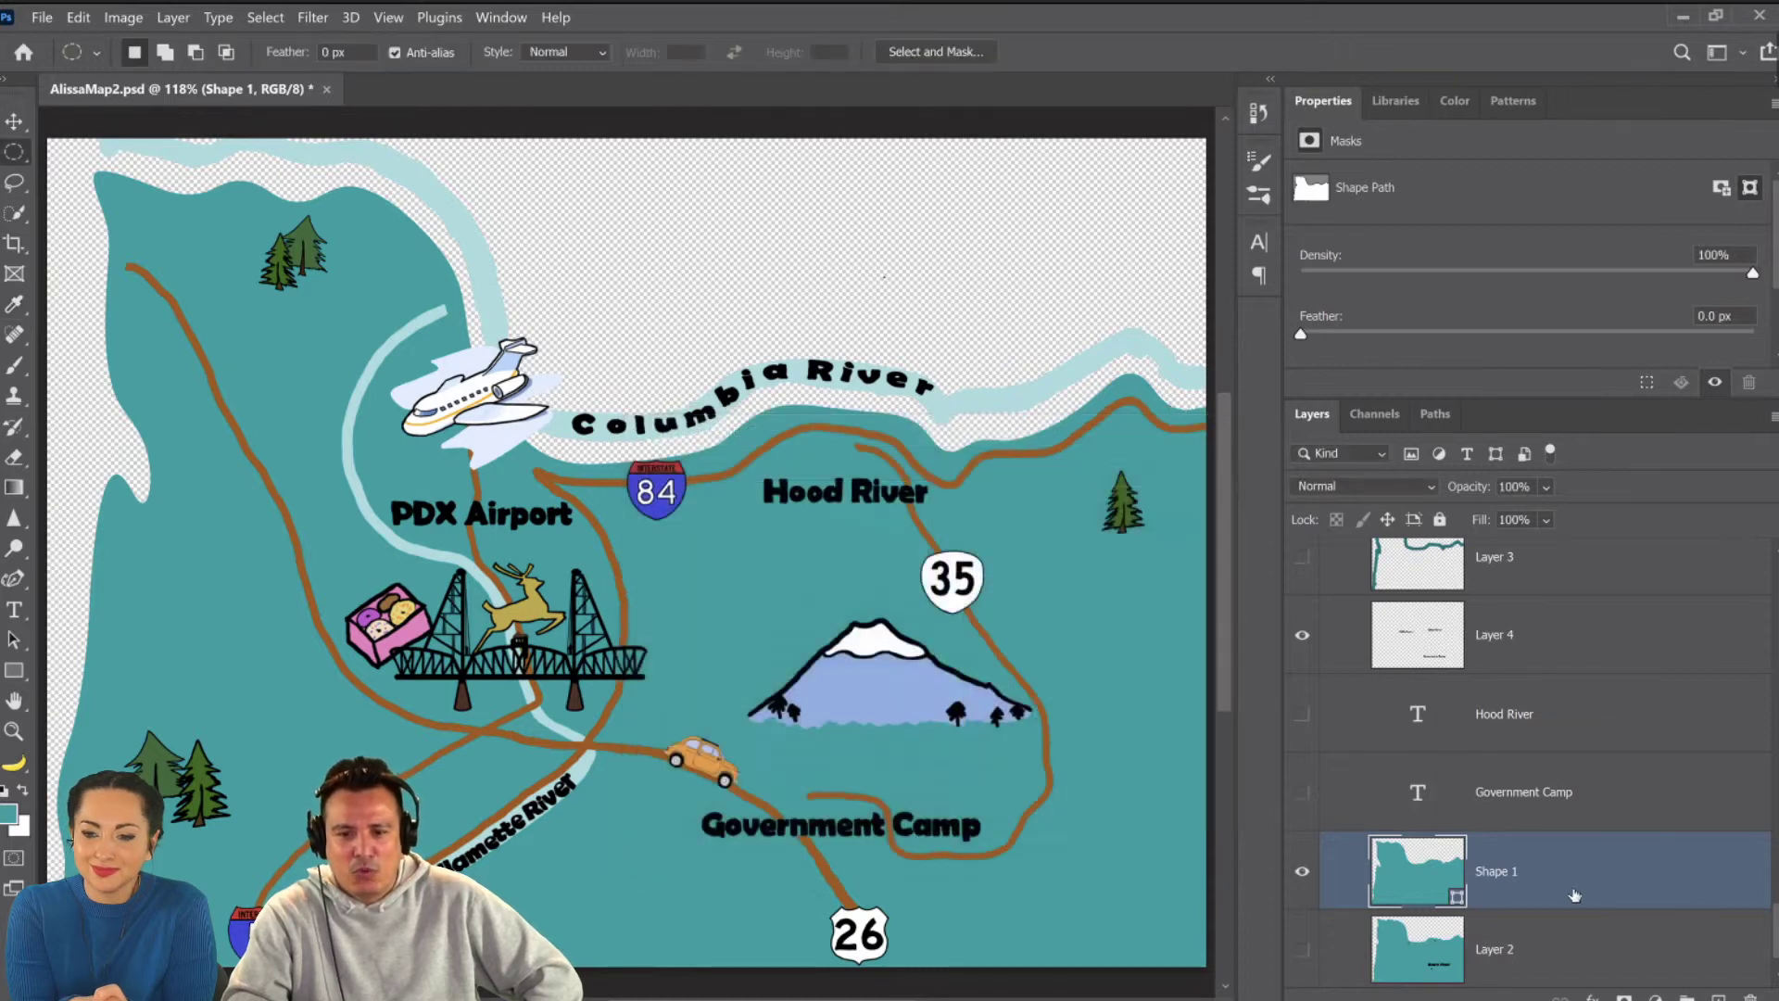
Add a Pattern Overlay to the land shape using the green grass pattern, with Luminosity blend mode and 22% opacity.
double_click(1683, 871)
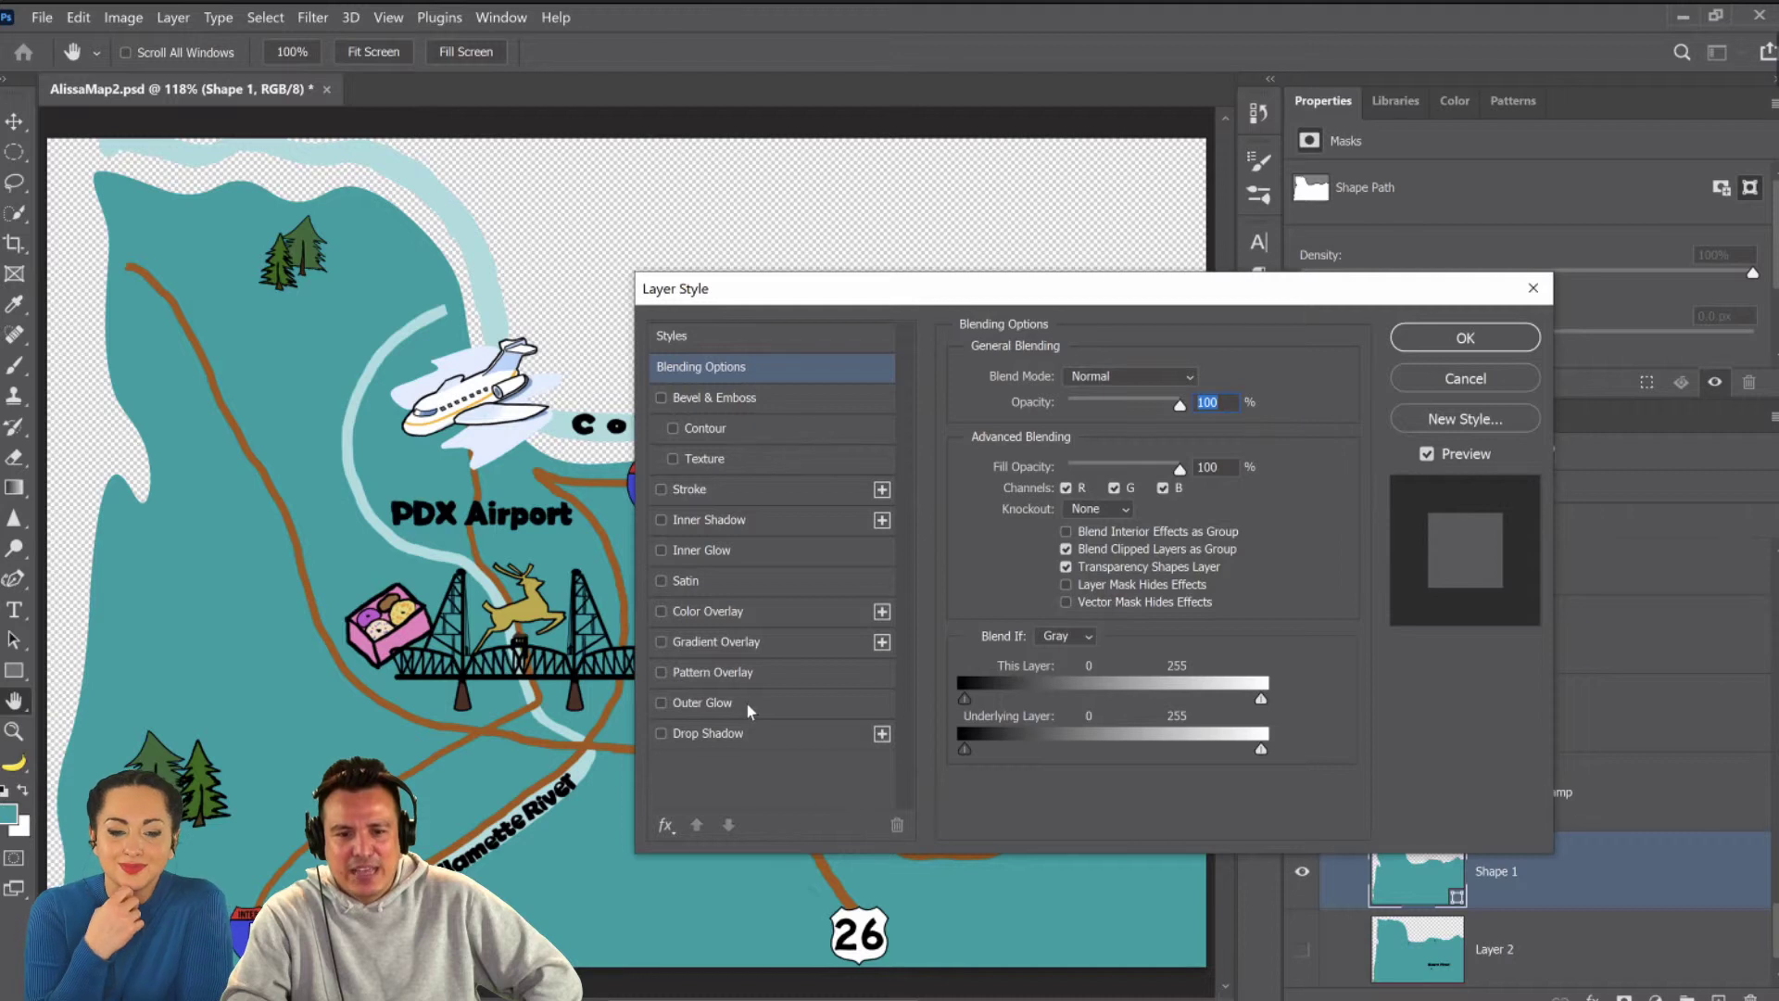
left_click(730, 674)
left_click(1112, 459)
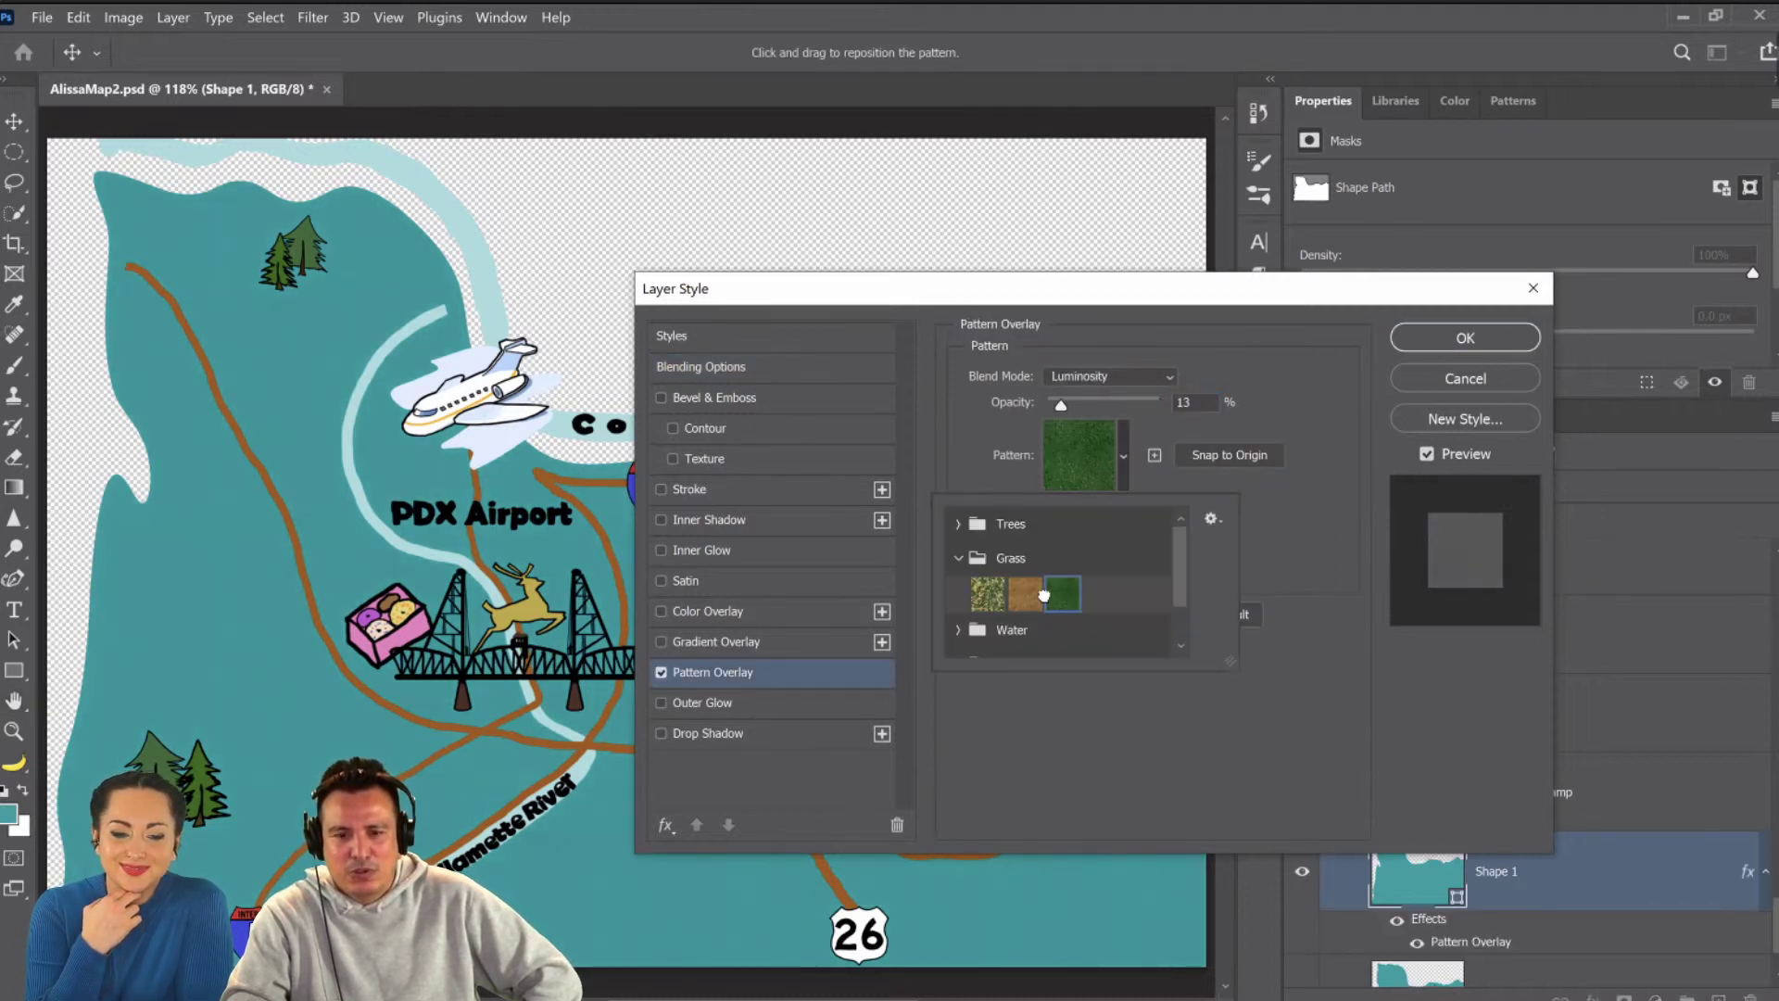
double_click(1184, 403)
type("66")
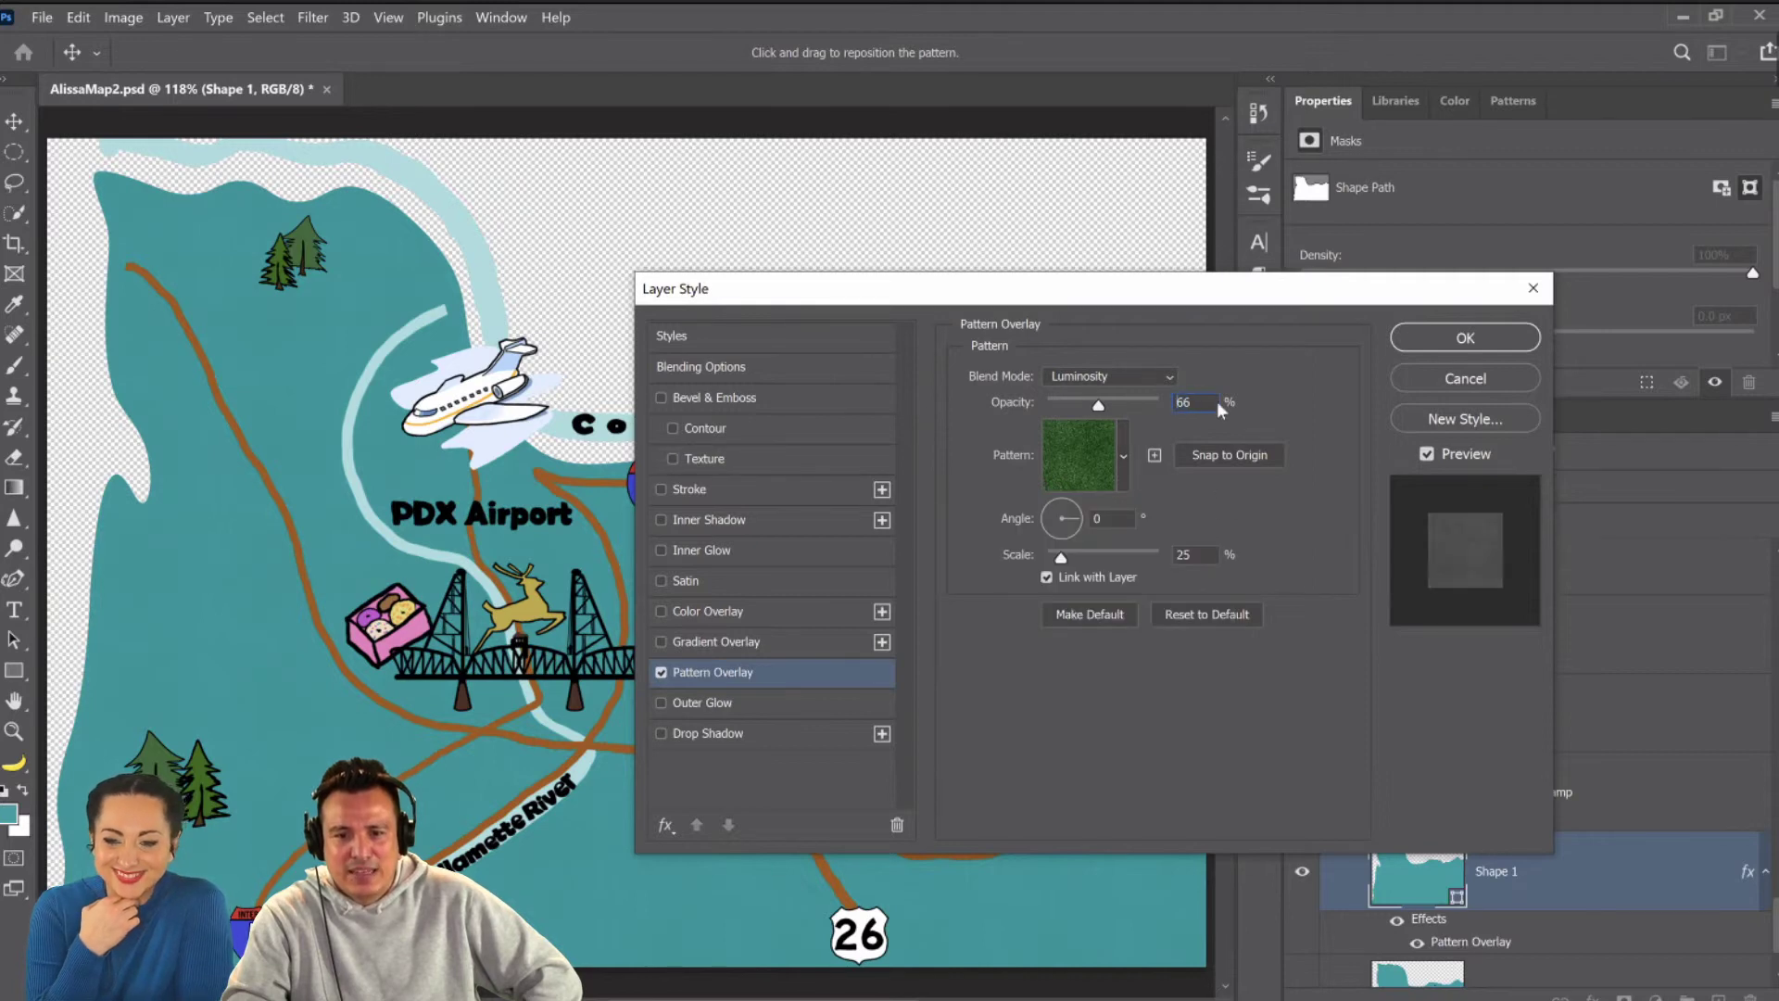
scroll(1082, 376, "up", 20)
left_click(1083, 376)
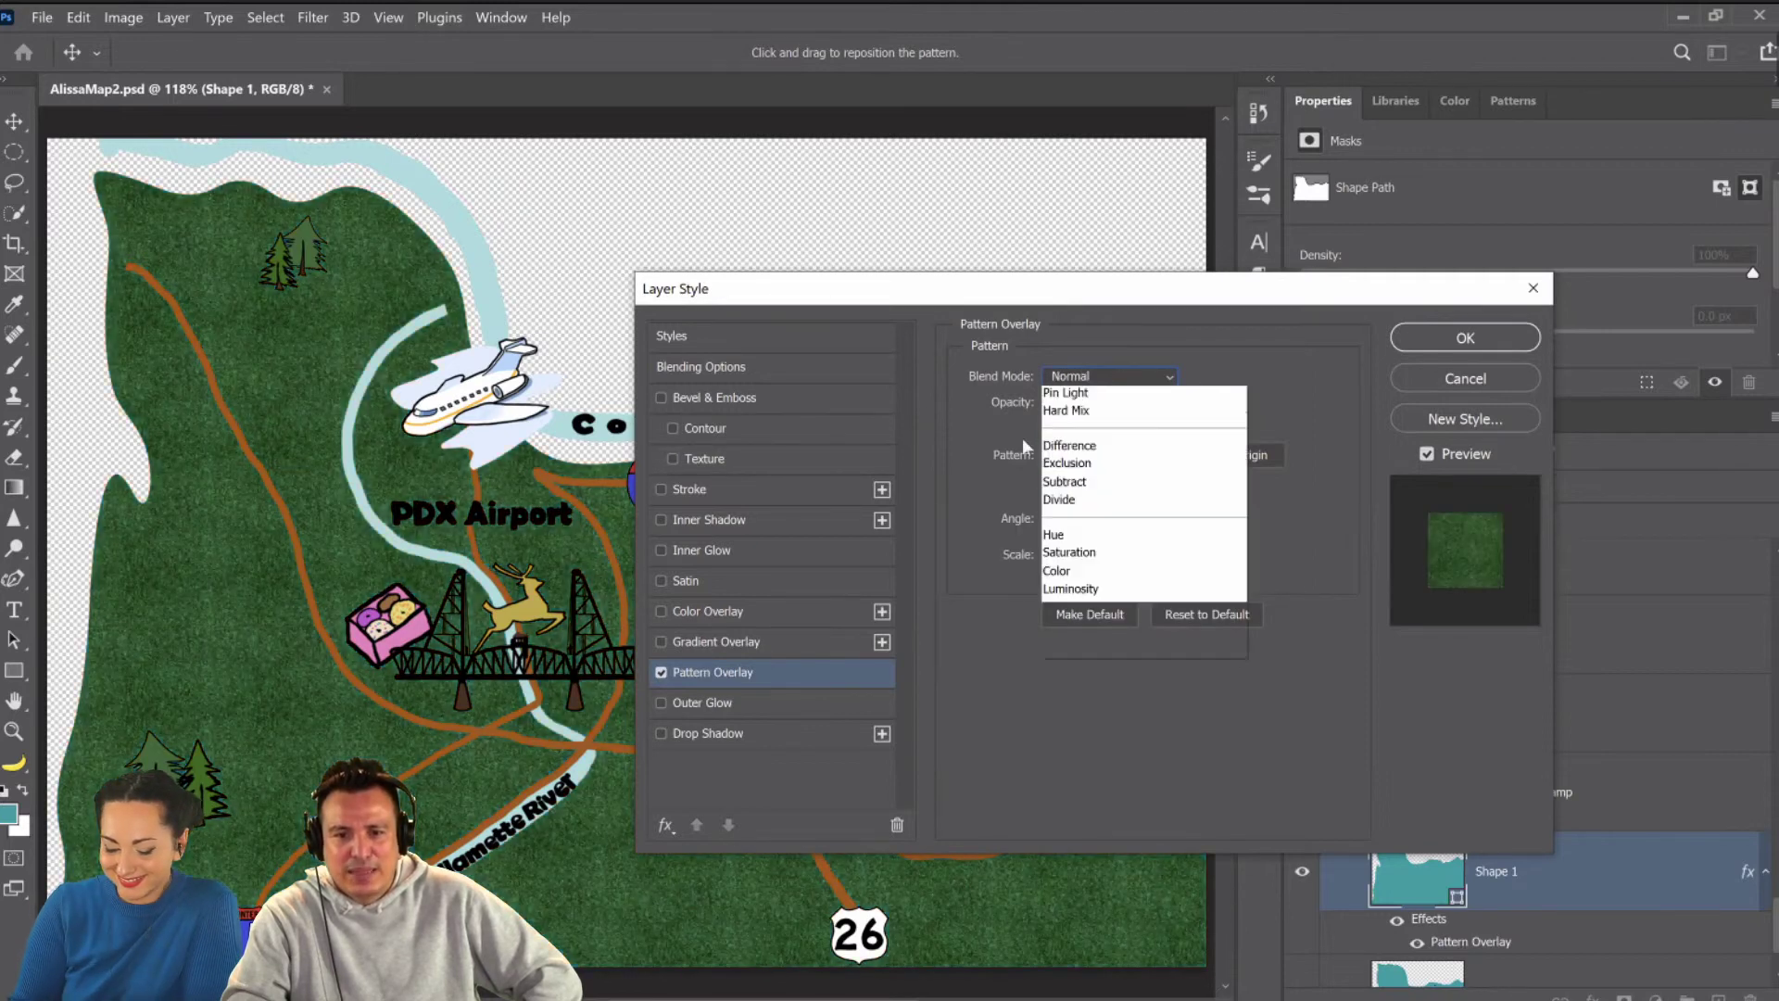
left_click(1056, 948)
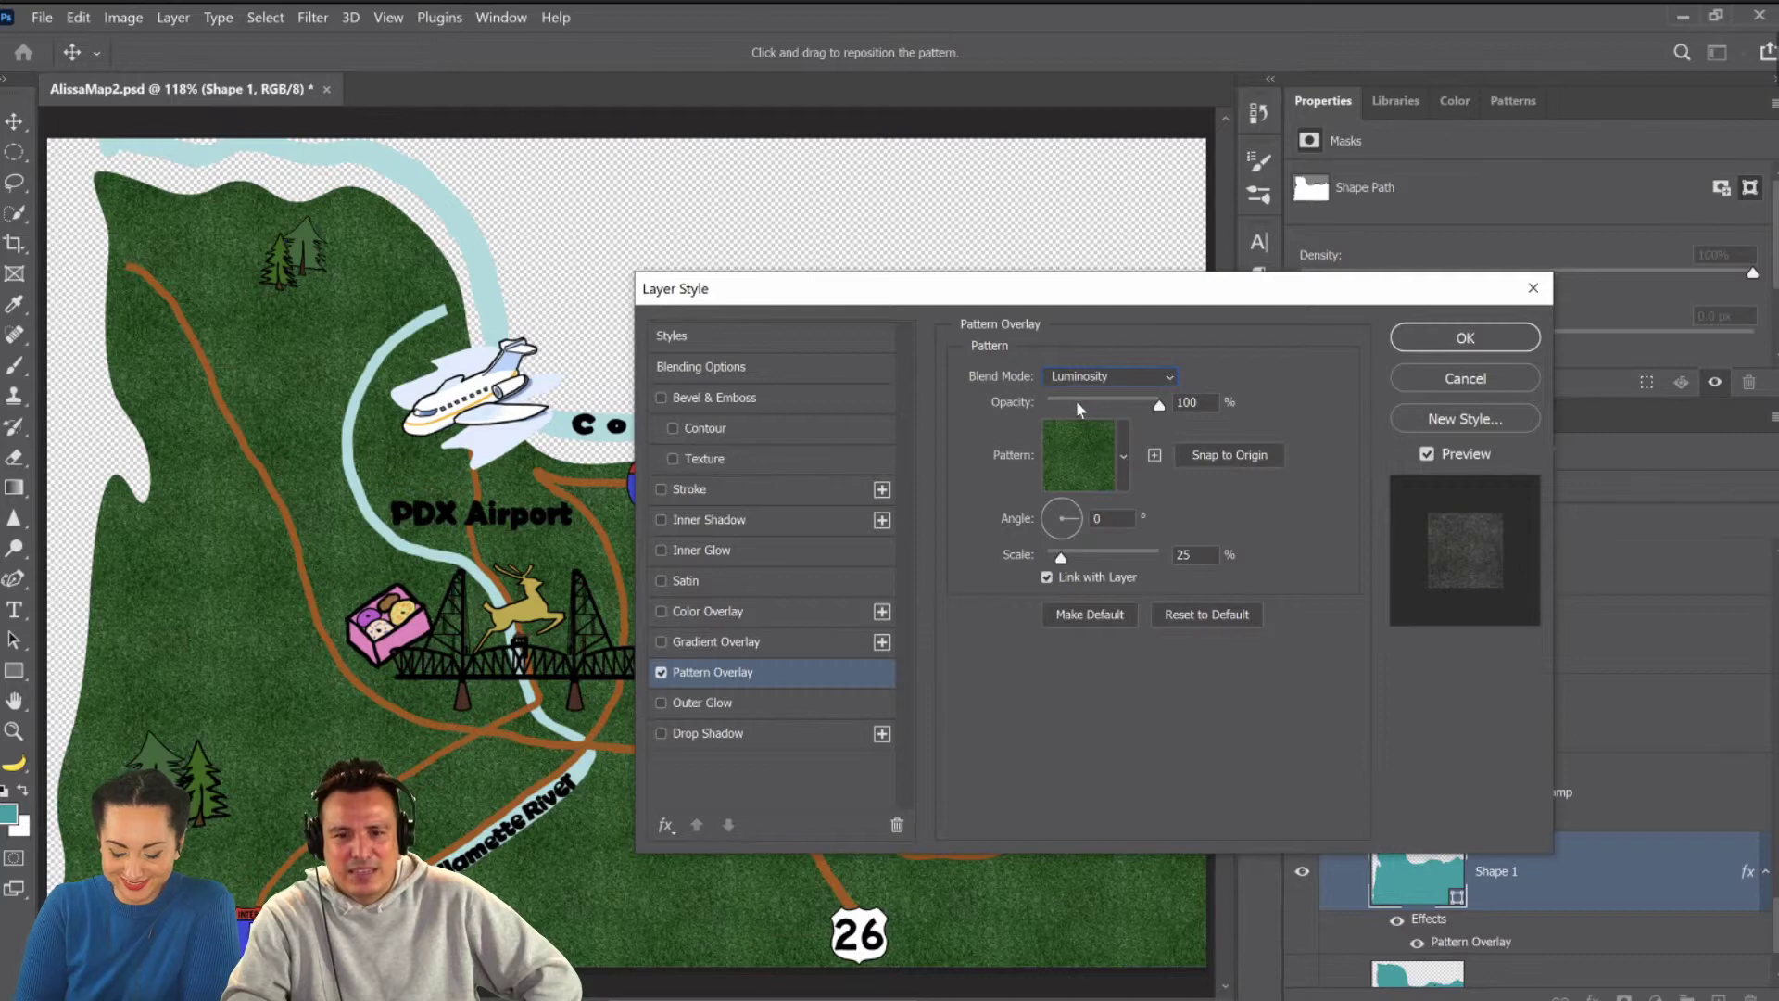
left_click_drag(1076, 401, 1071, 402)
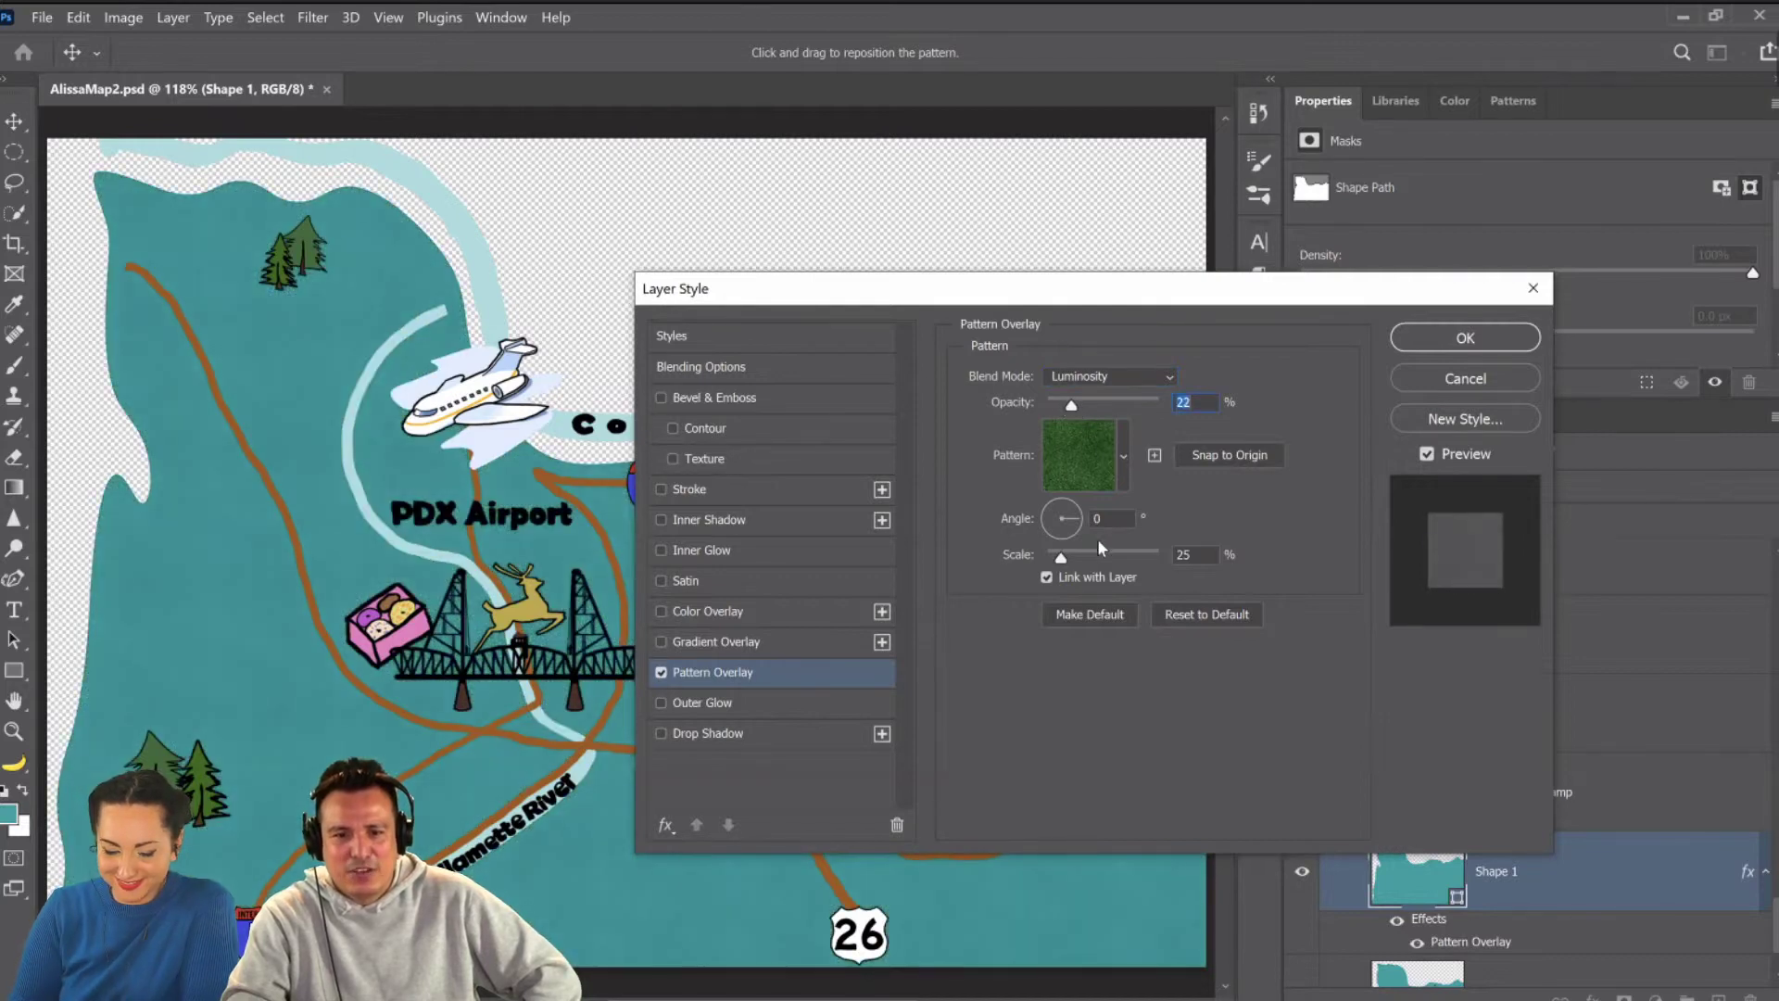
left_click(1428, 339)
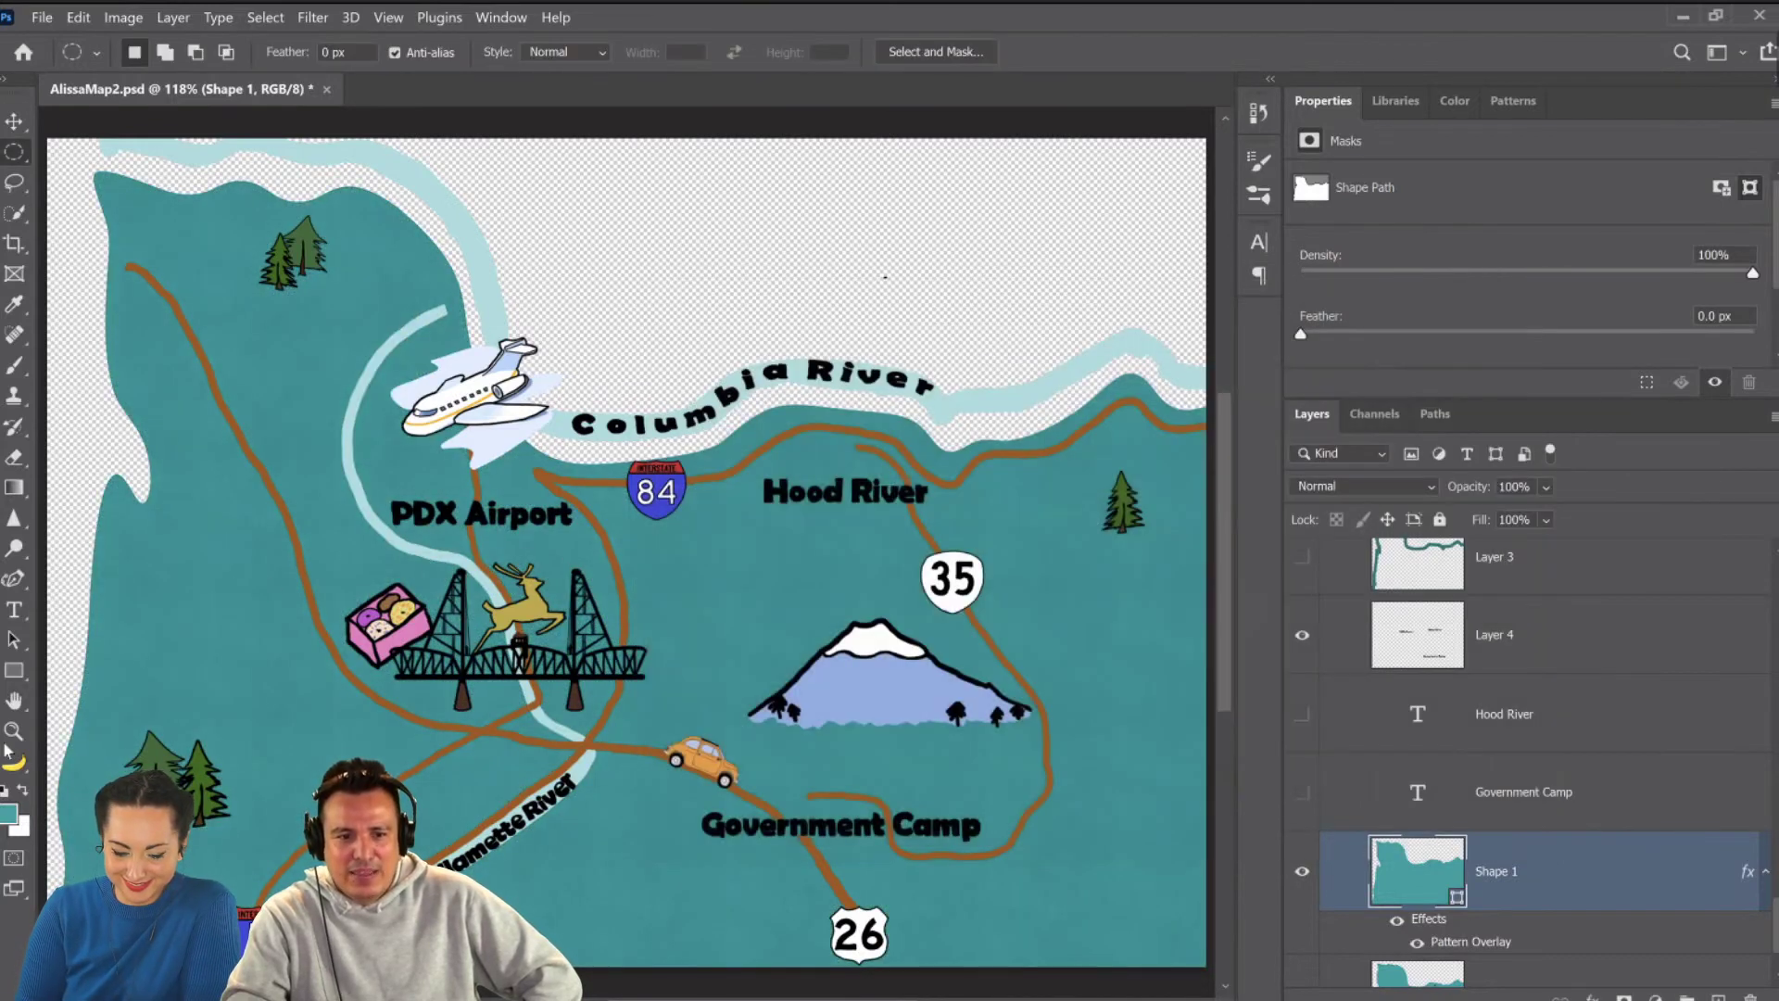
Examine the land shape's grass texture up close around the donut box and the mountain, and return to the whole map.
key("z")
left_click_drag(284, 600, 284, 600)
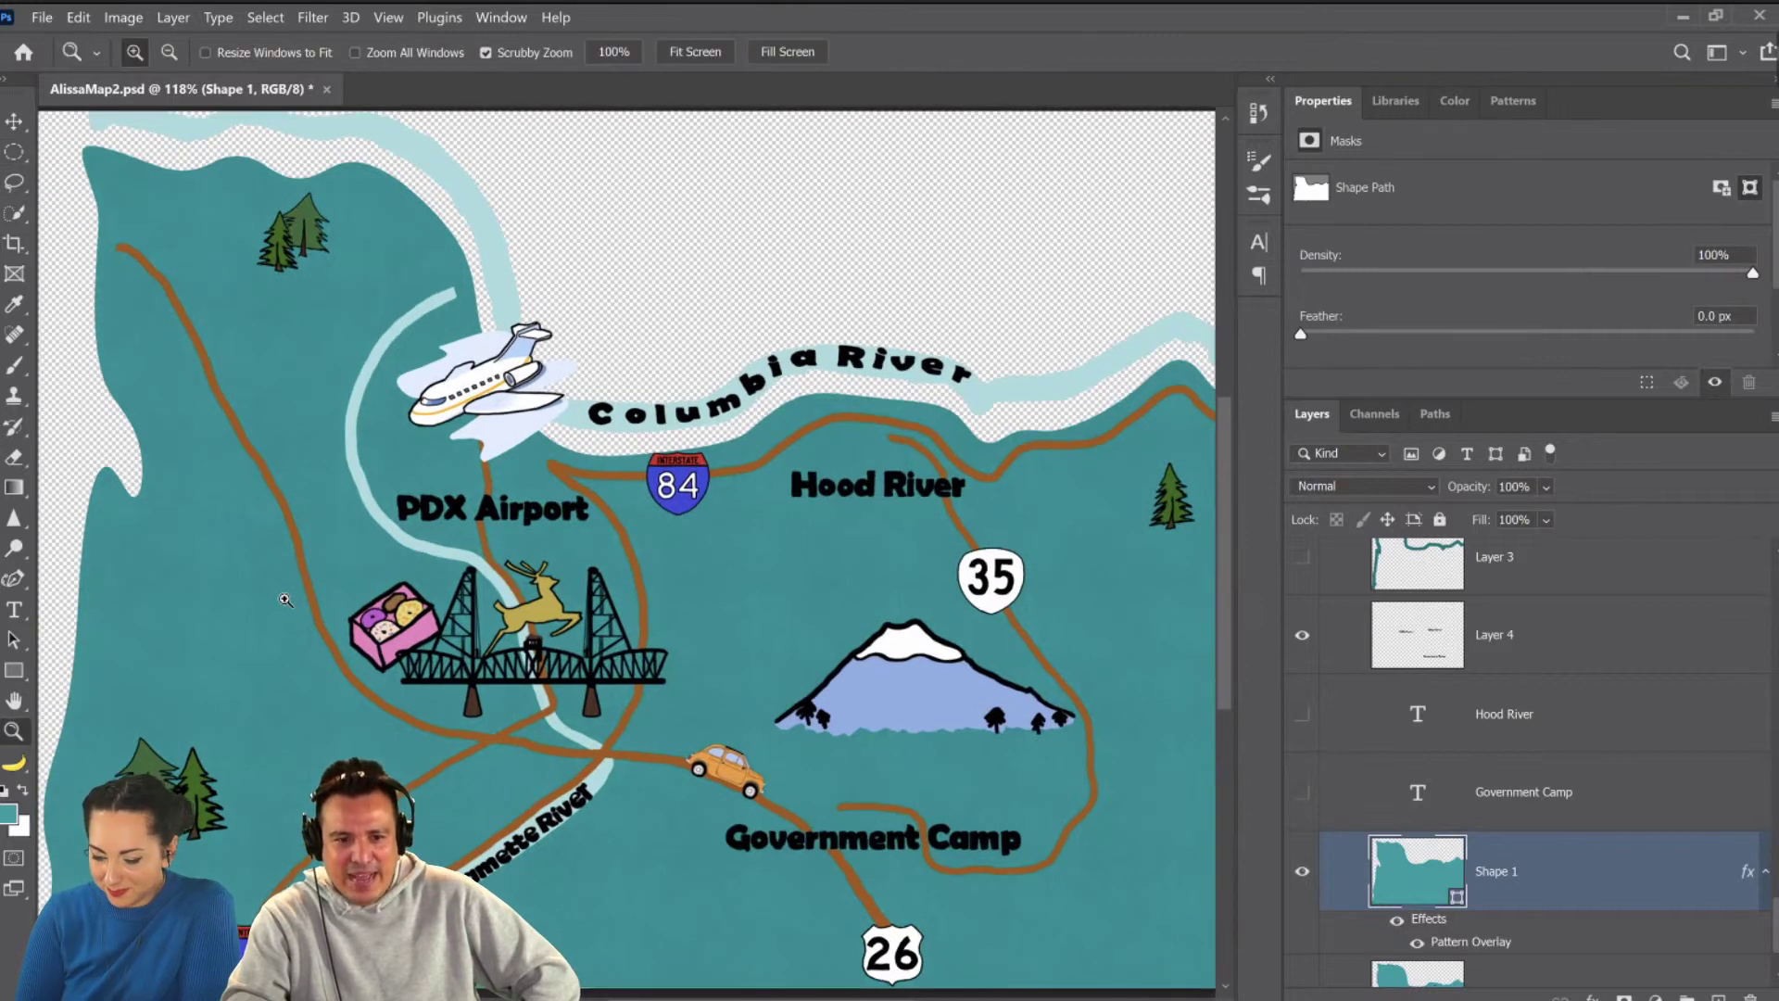
left_click(284, 600)
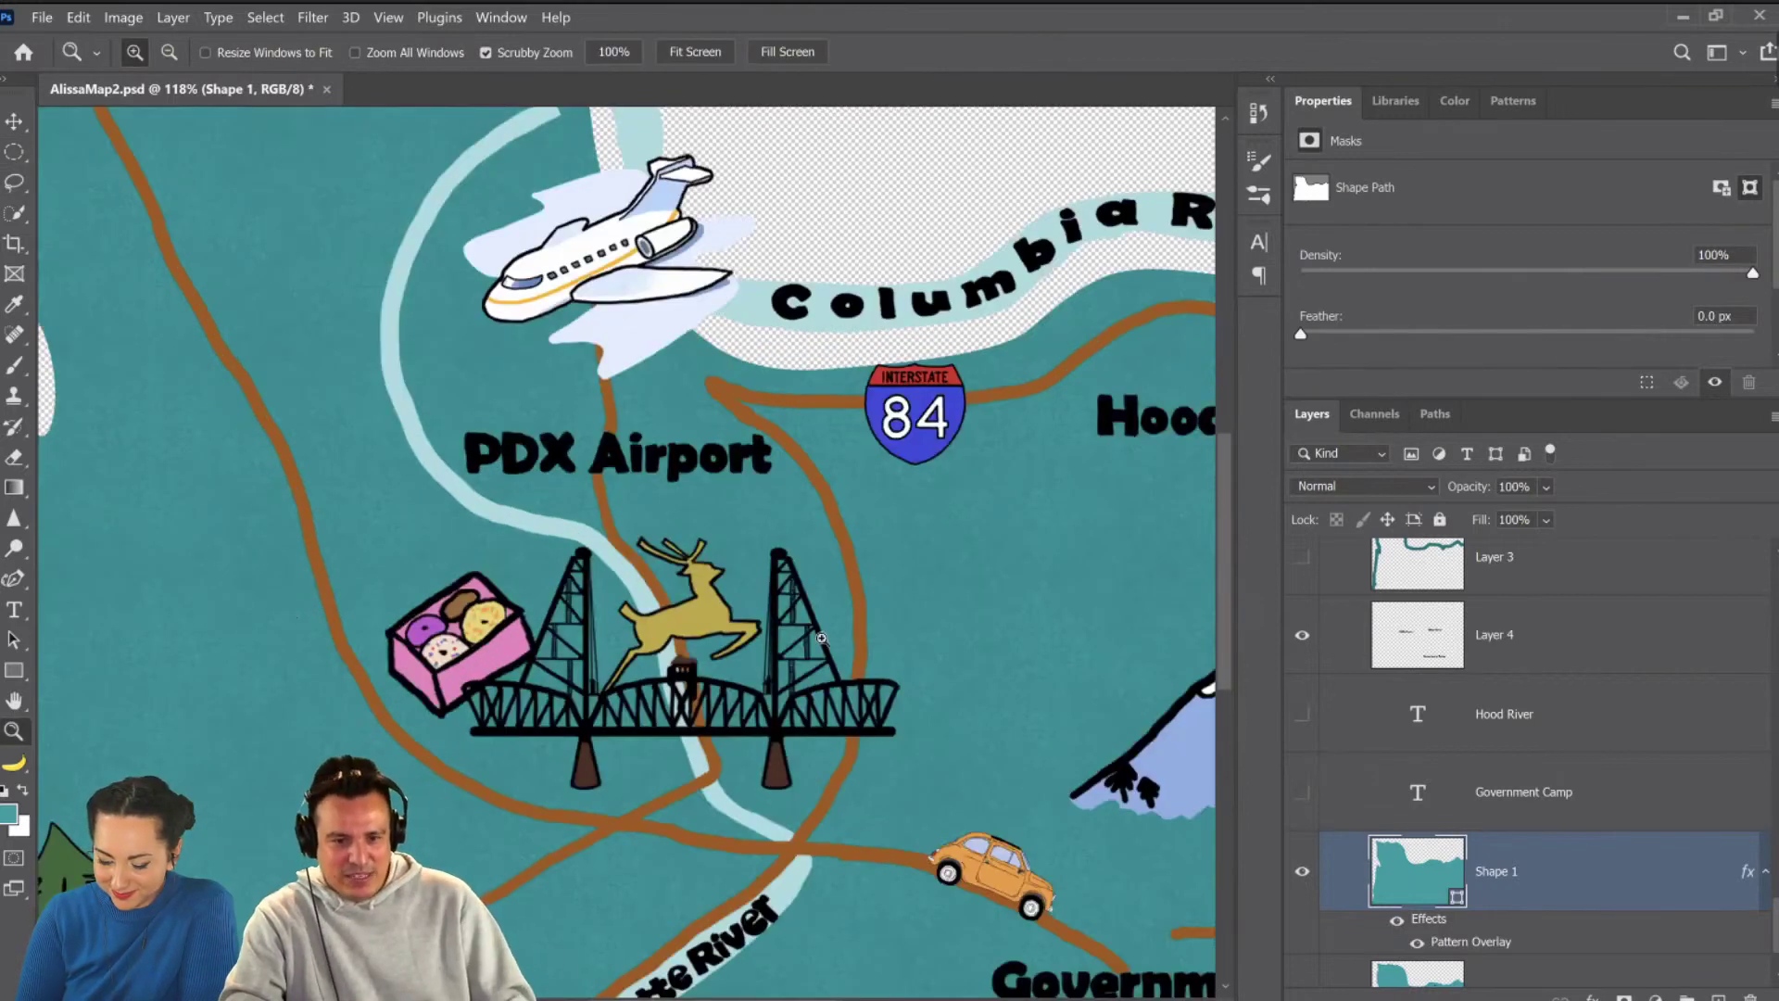
left_click_drag(333, 613, 637, 377)
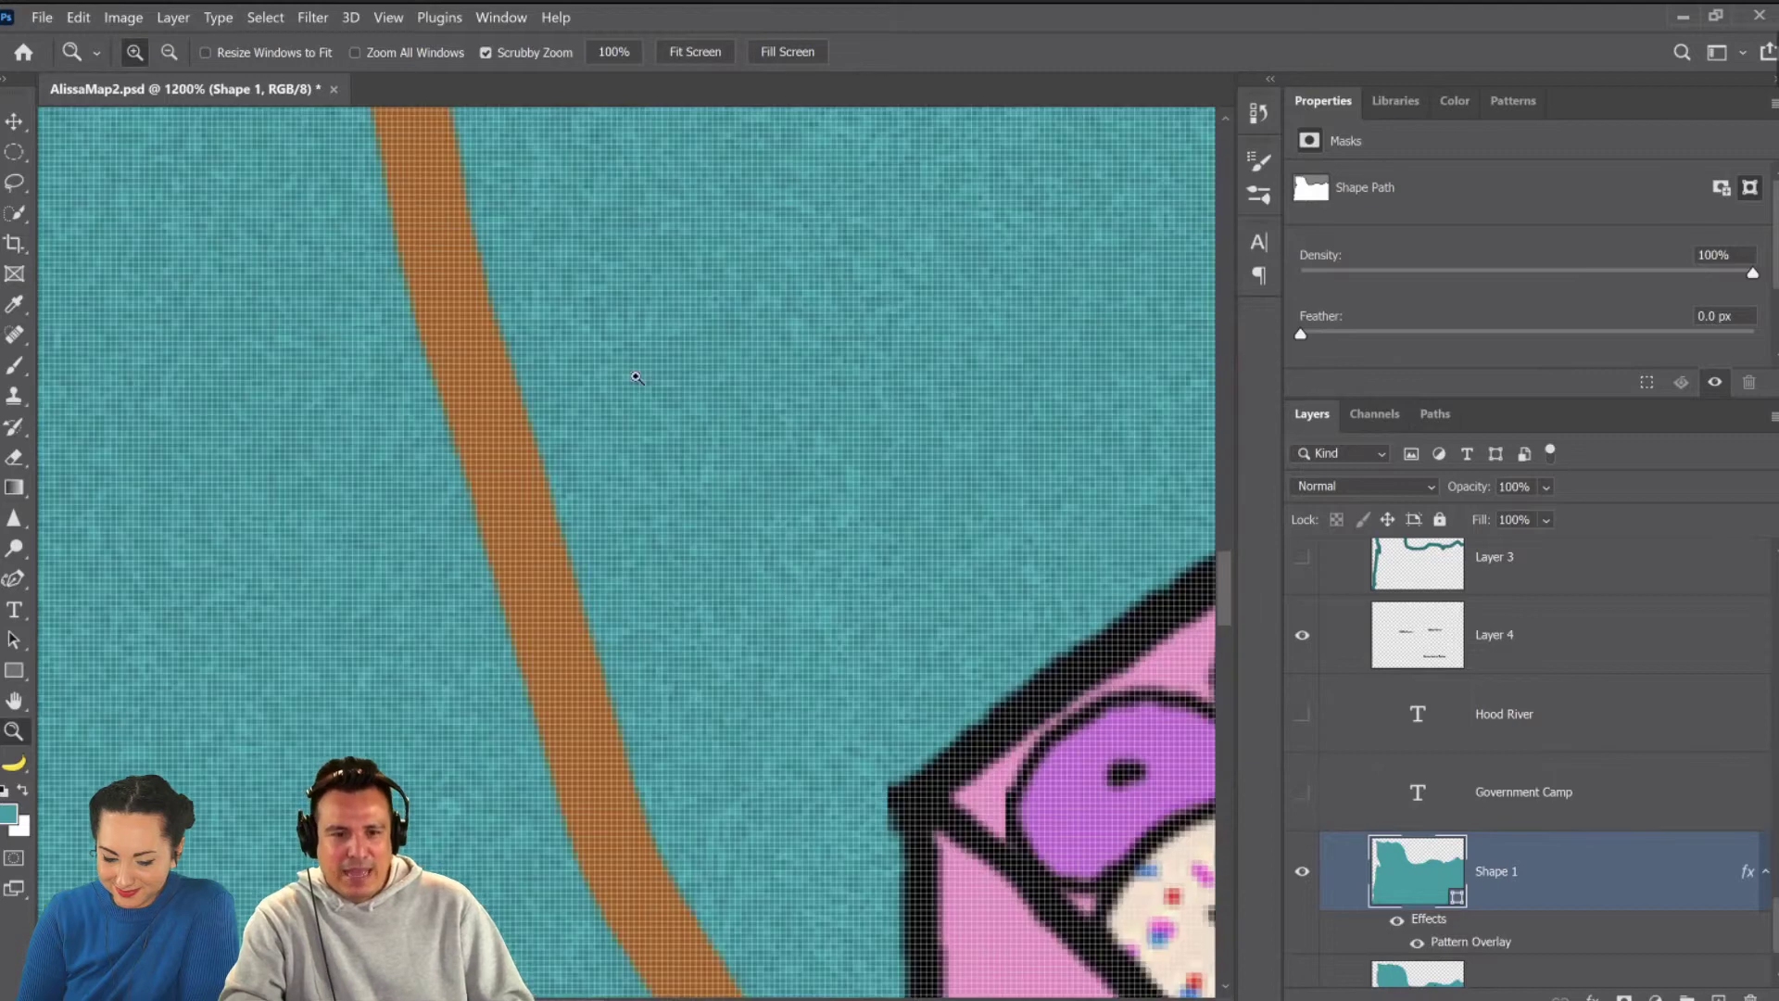
key("ctrl+minus")
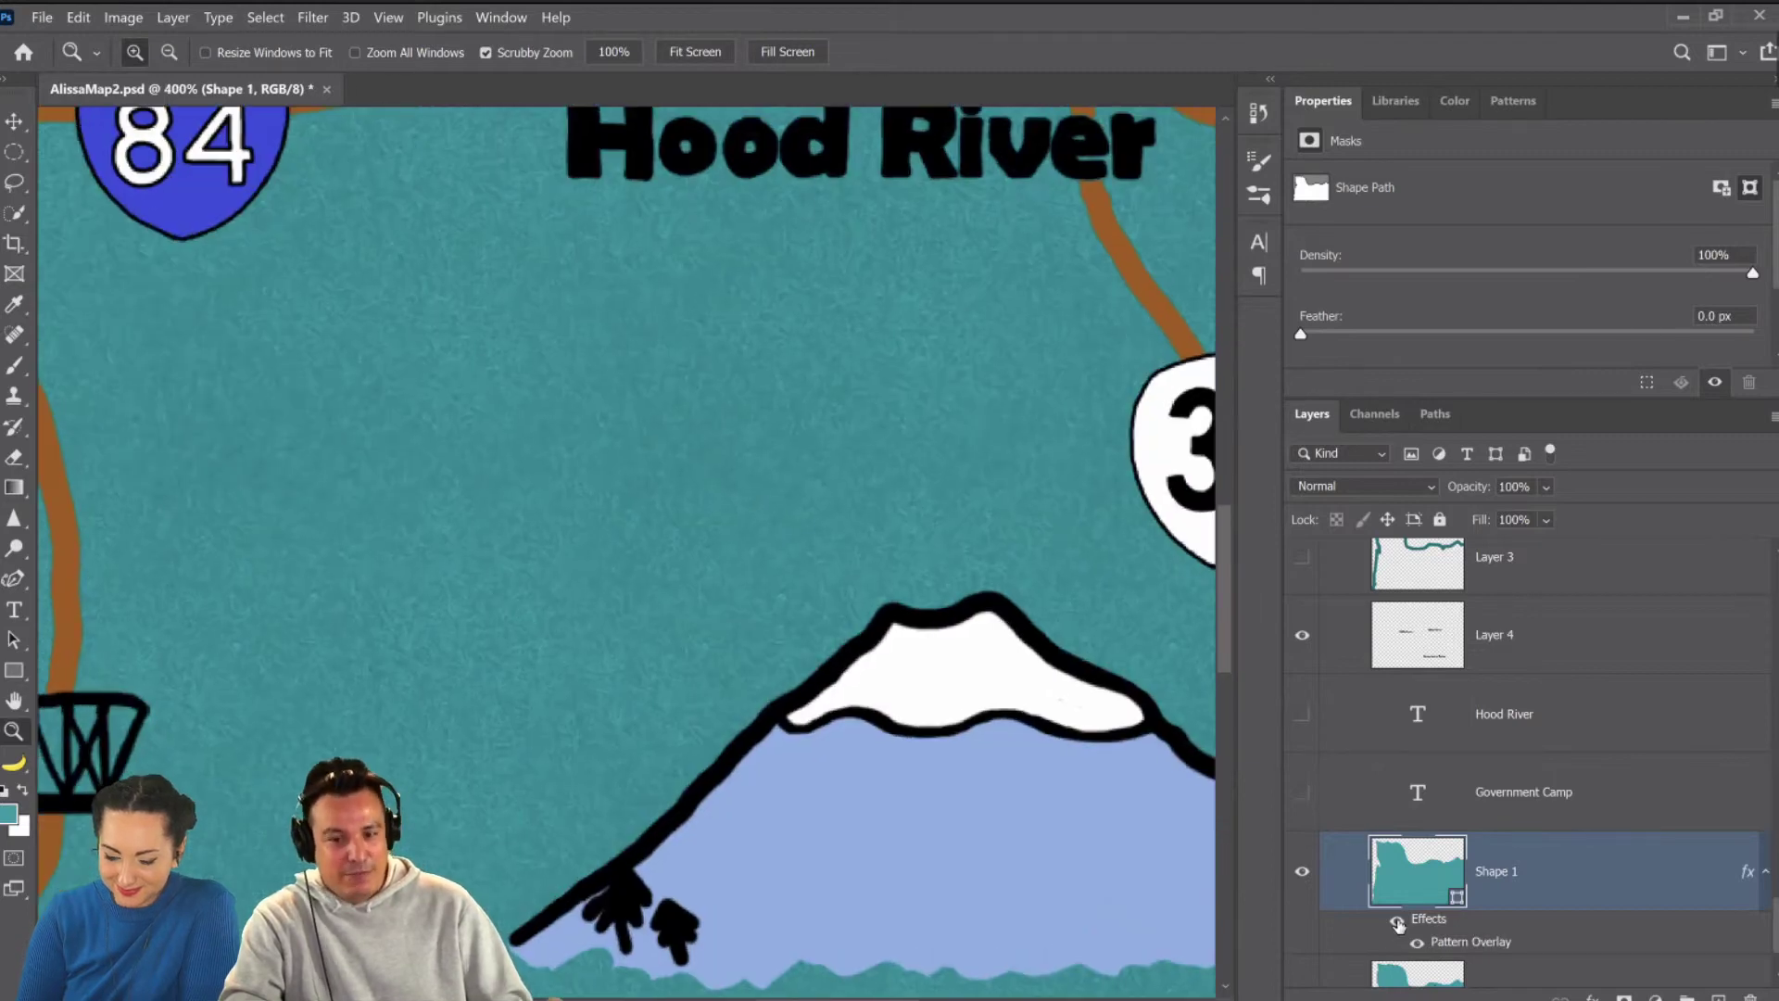
key("ctrl+plus")
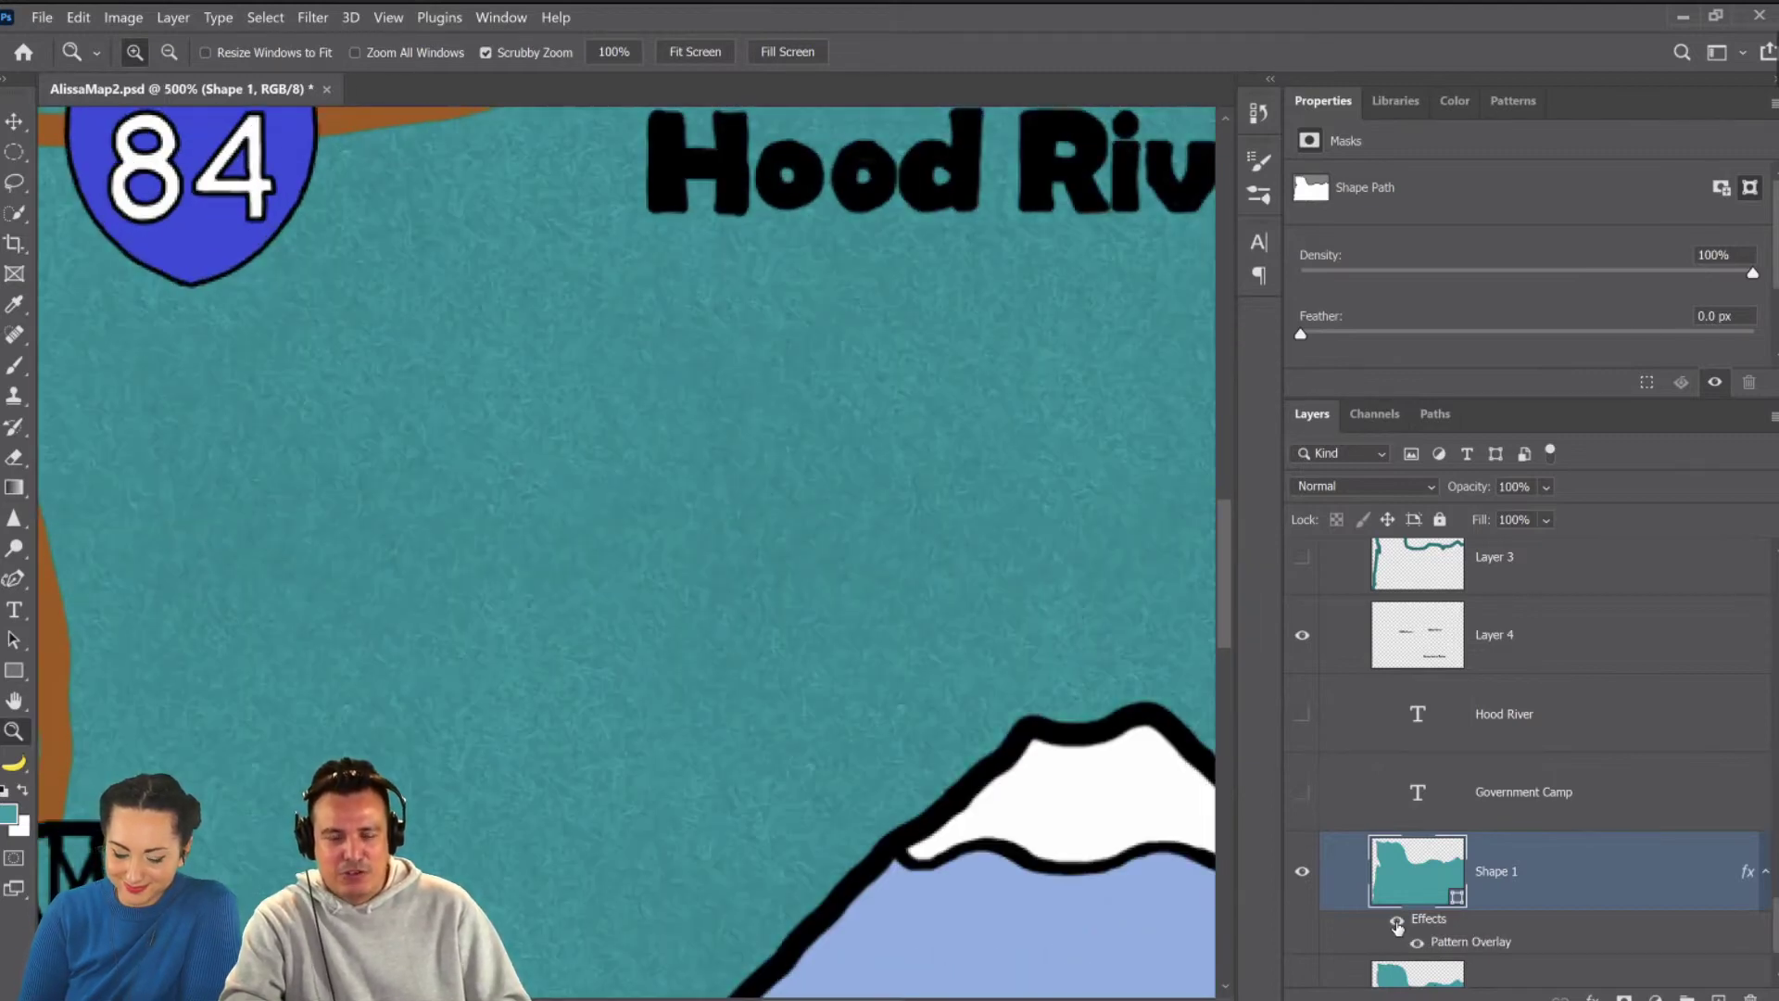
right_click(649, 472)
left_click(797, 484)
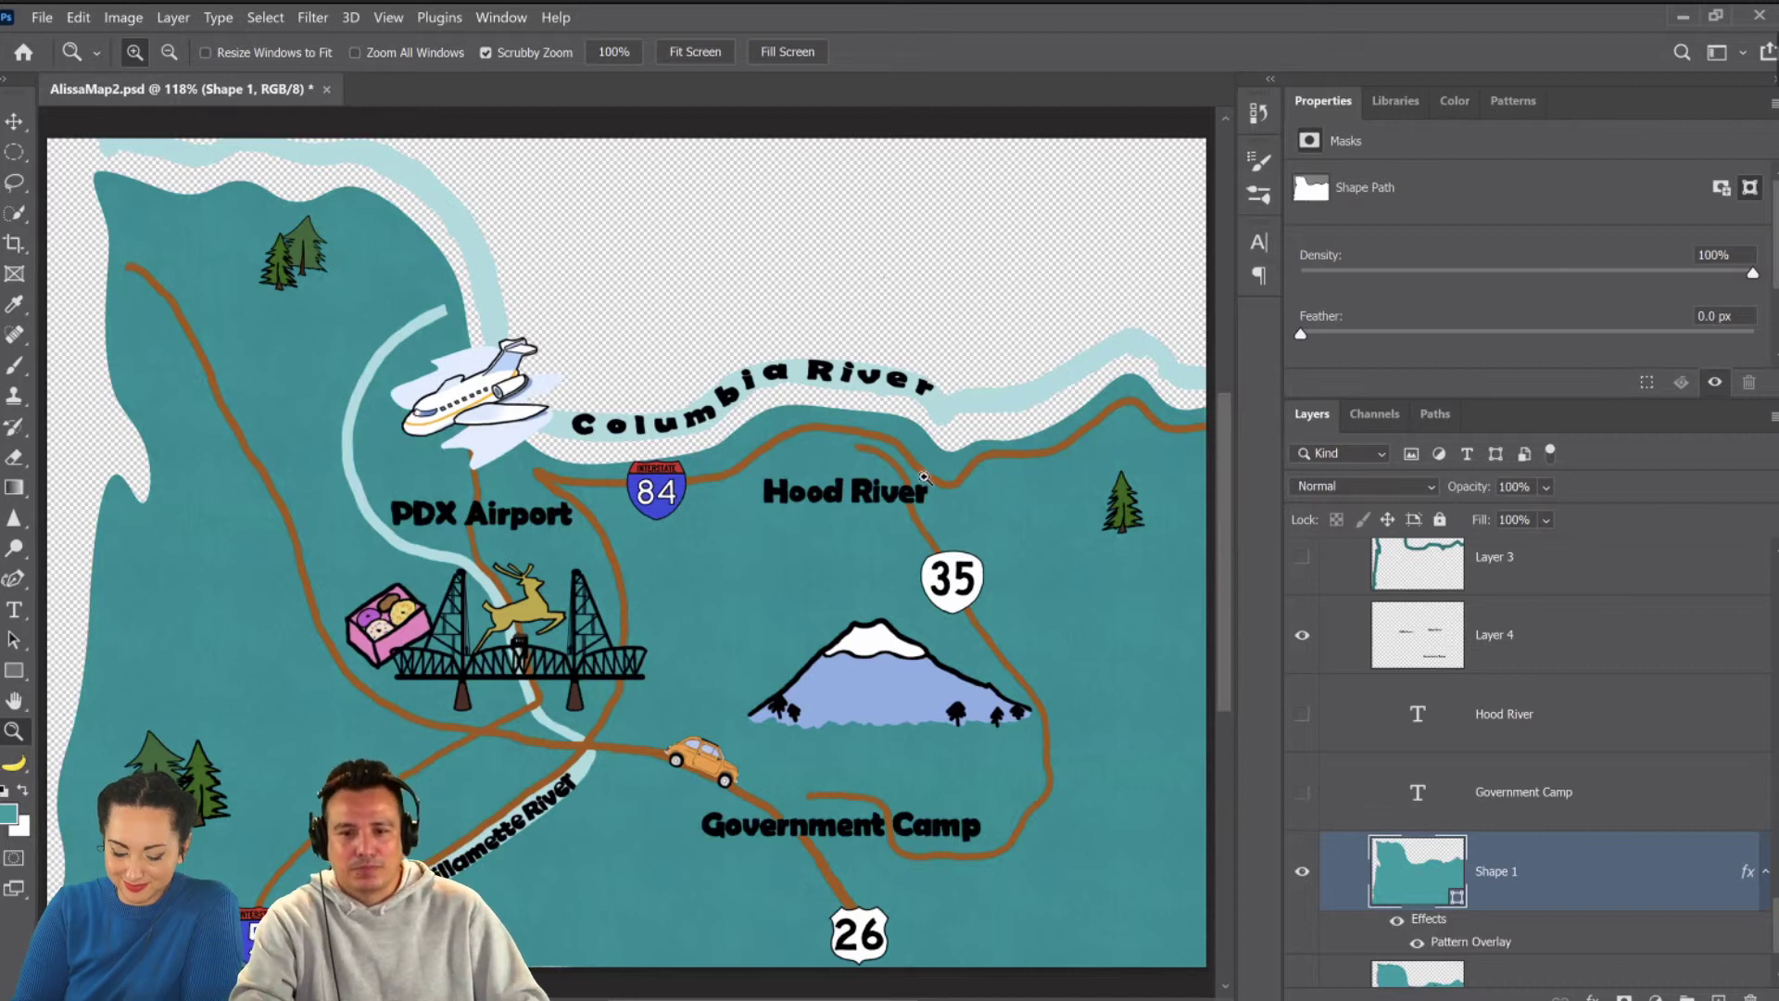
Create a new layer above Layer 4 and set the Curvature Pen's shape fill to brown.
scroll(1376, 770, "up", 5)
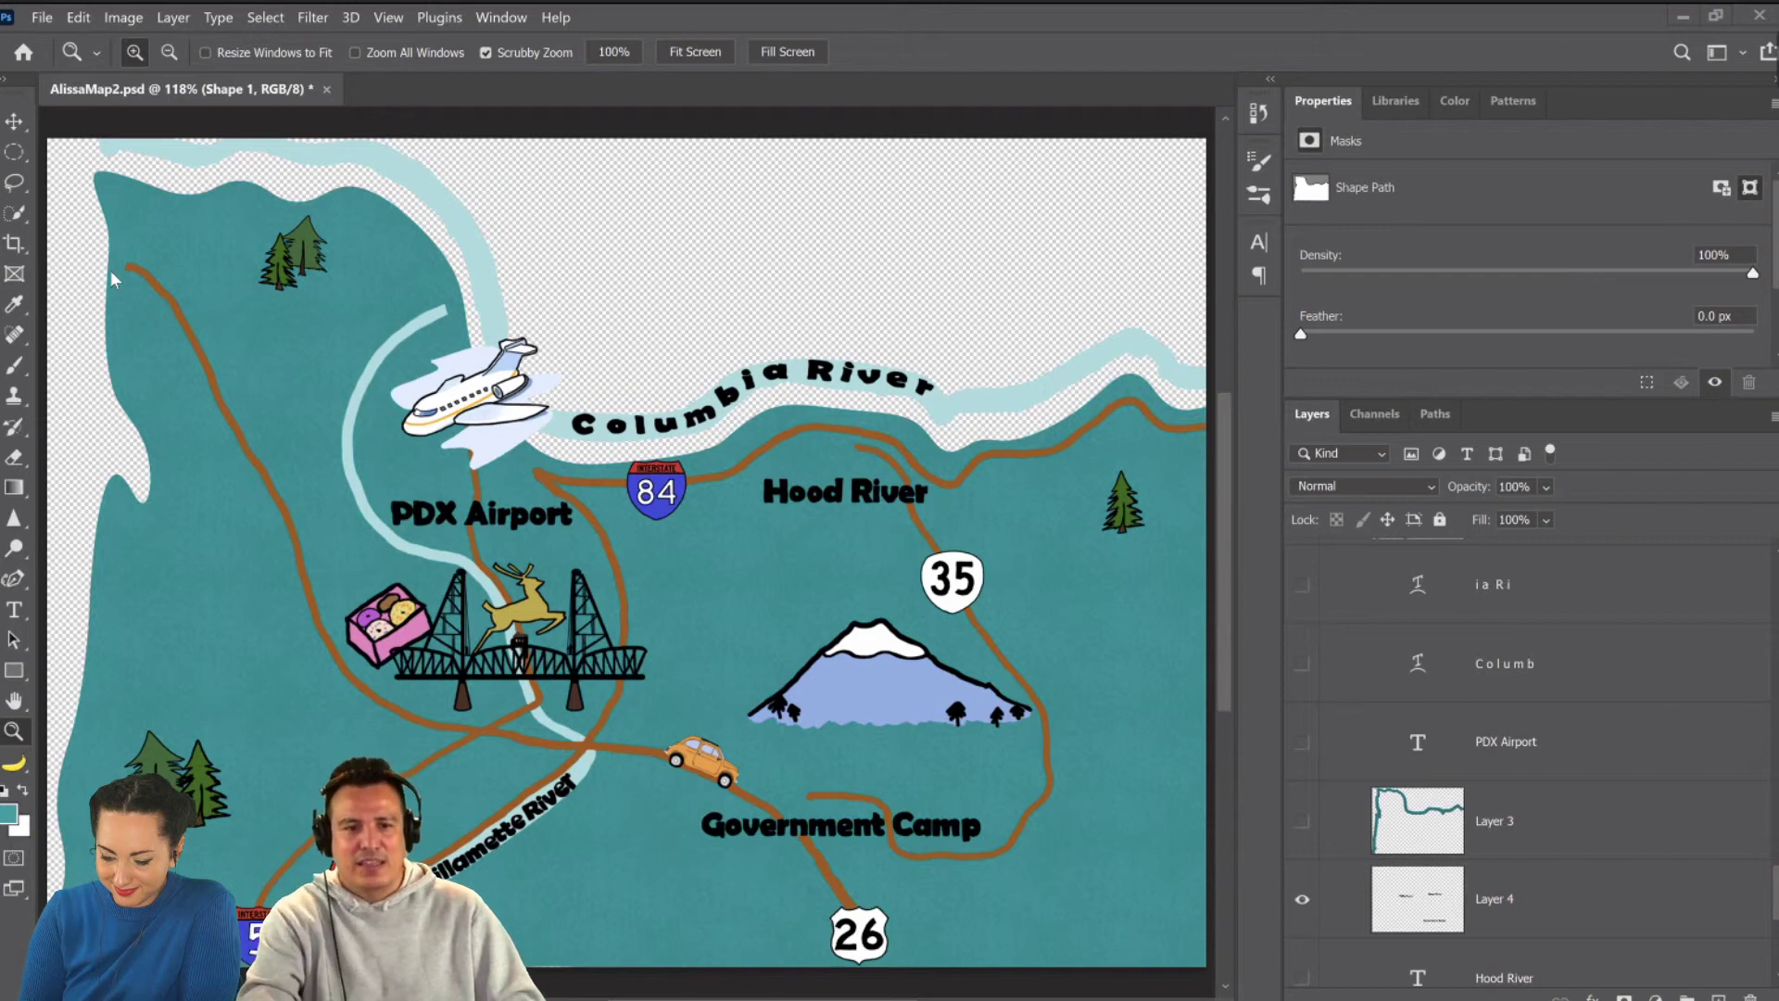
scroll(926, 966, "down", 2)
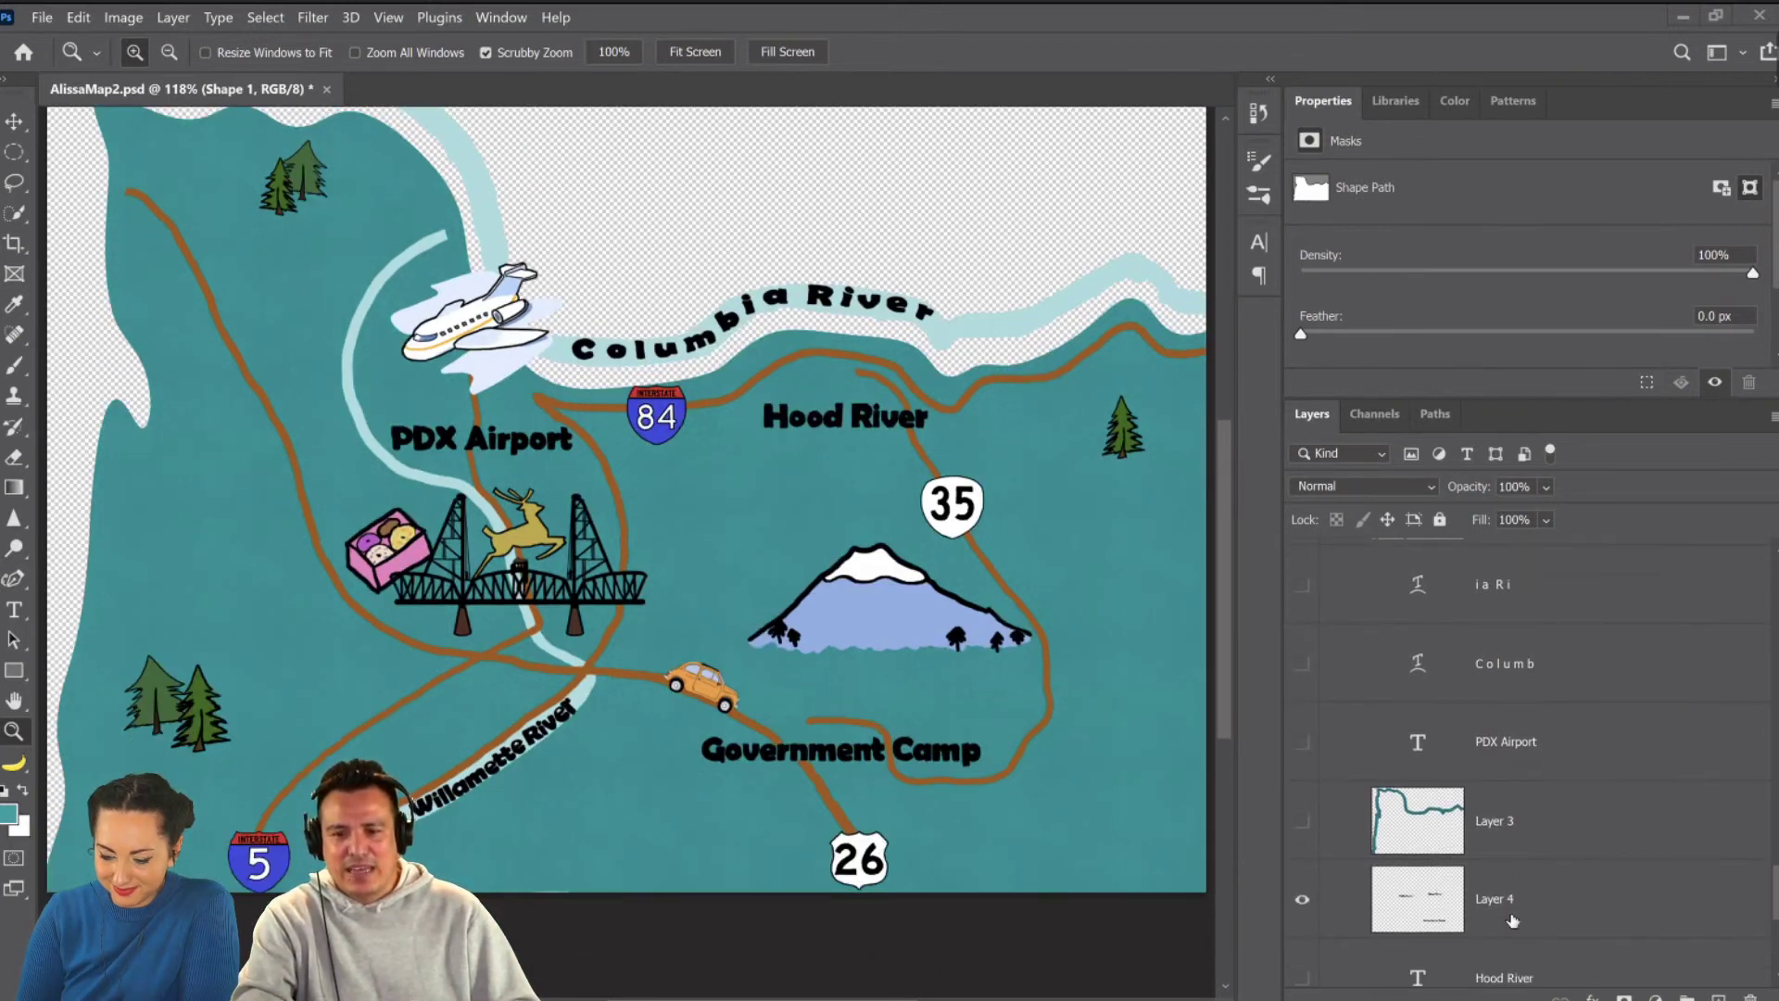
key("ctrl+shift+alt+n")
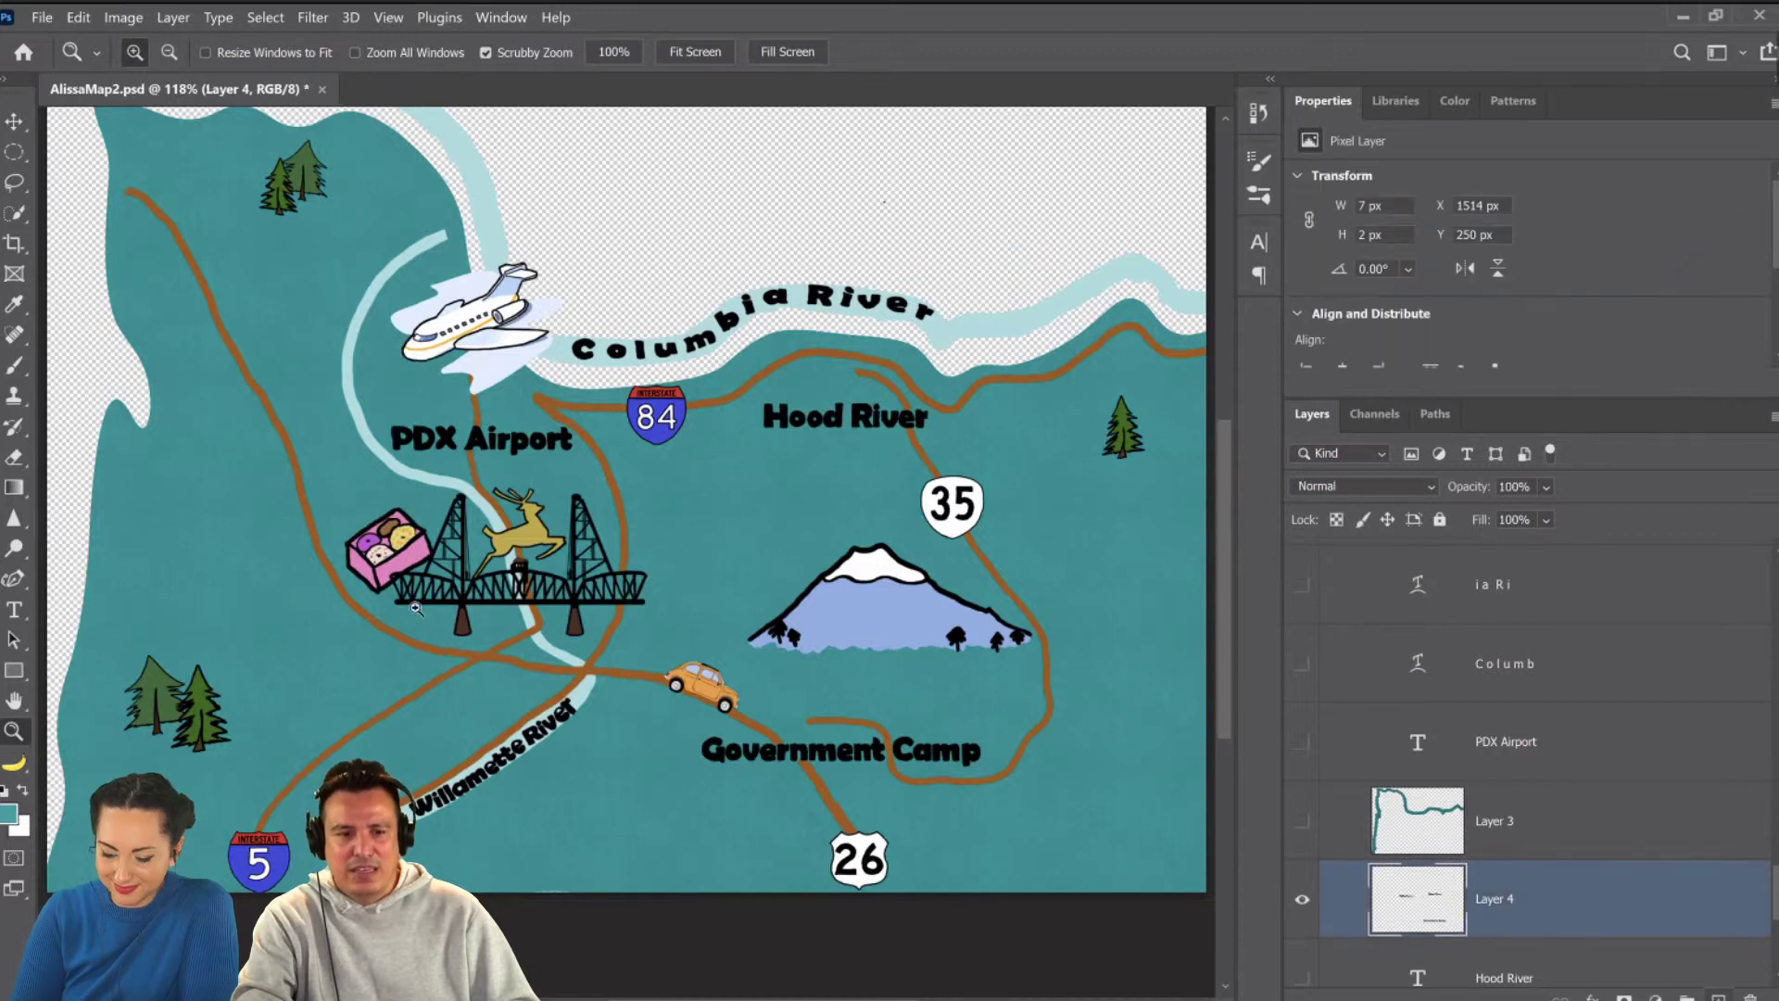
left_click(15, 584)
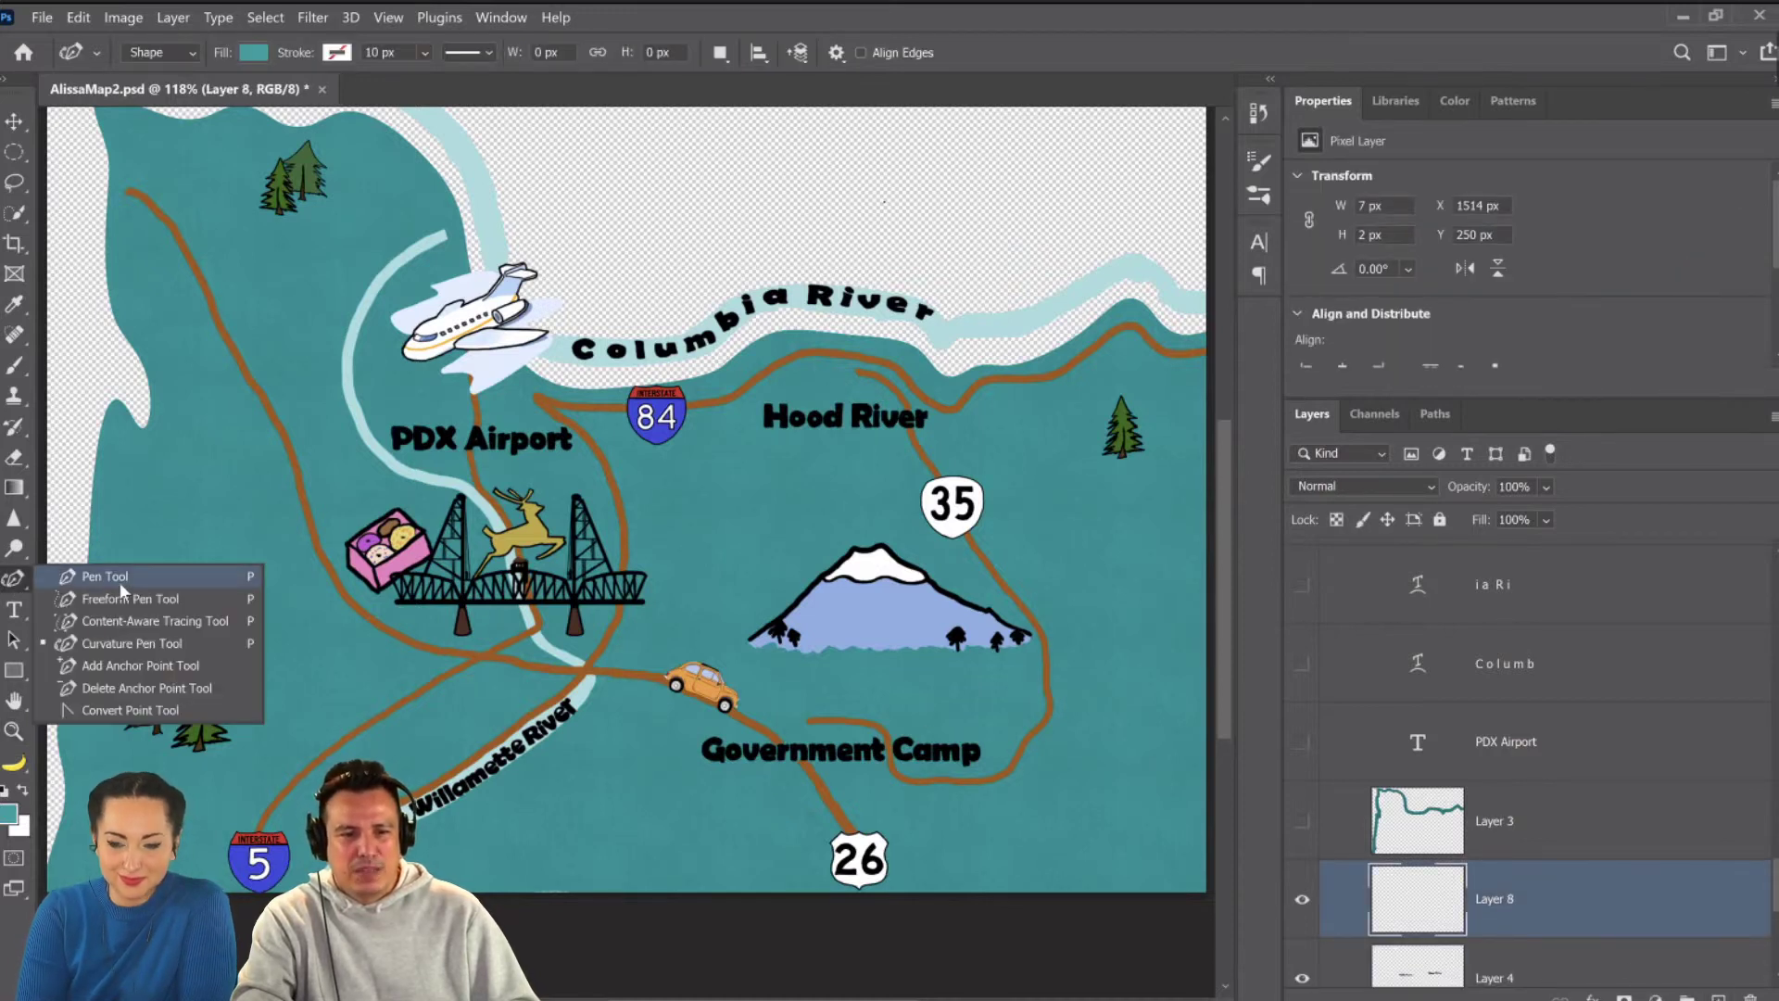
left_click(140, 645)
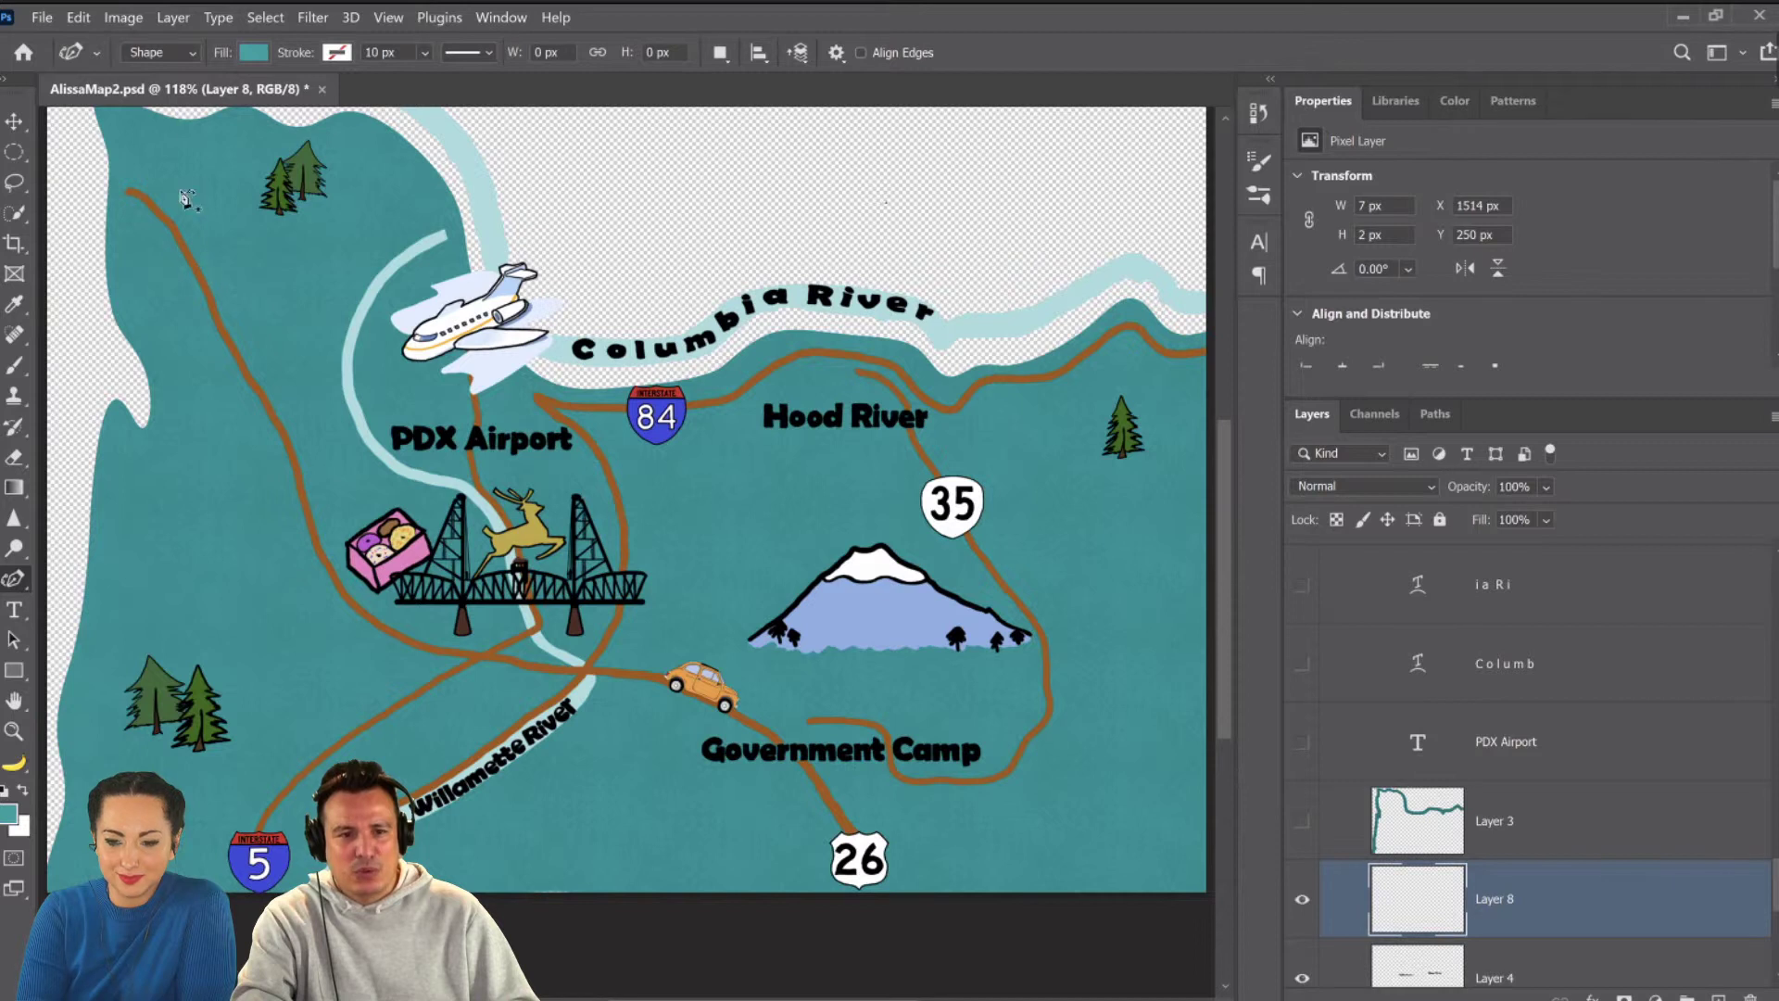
left_click(254, 54)
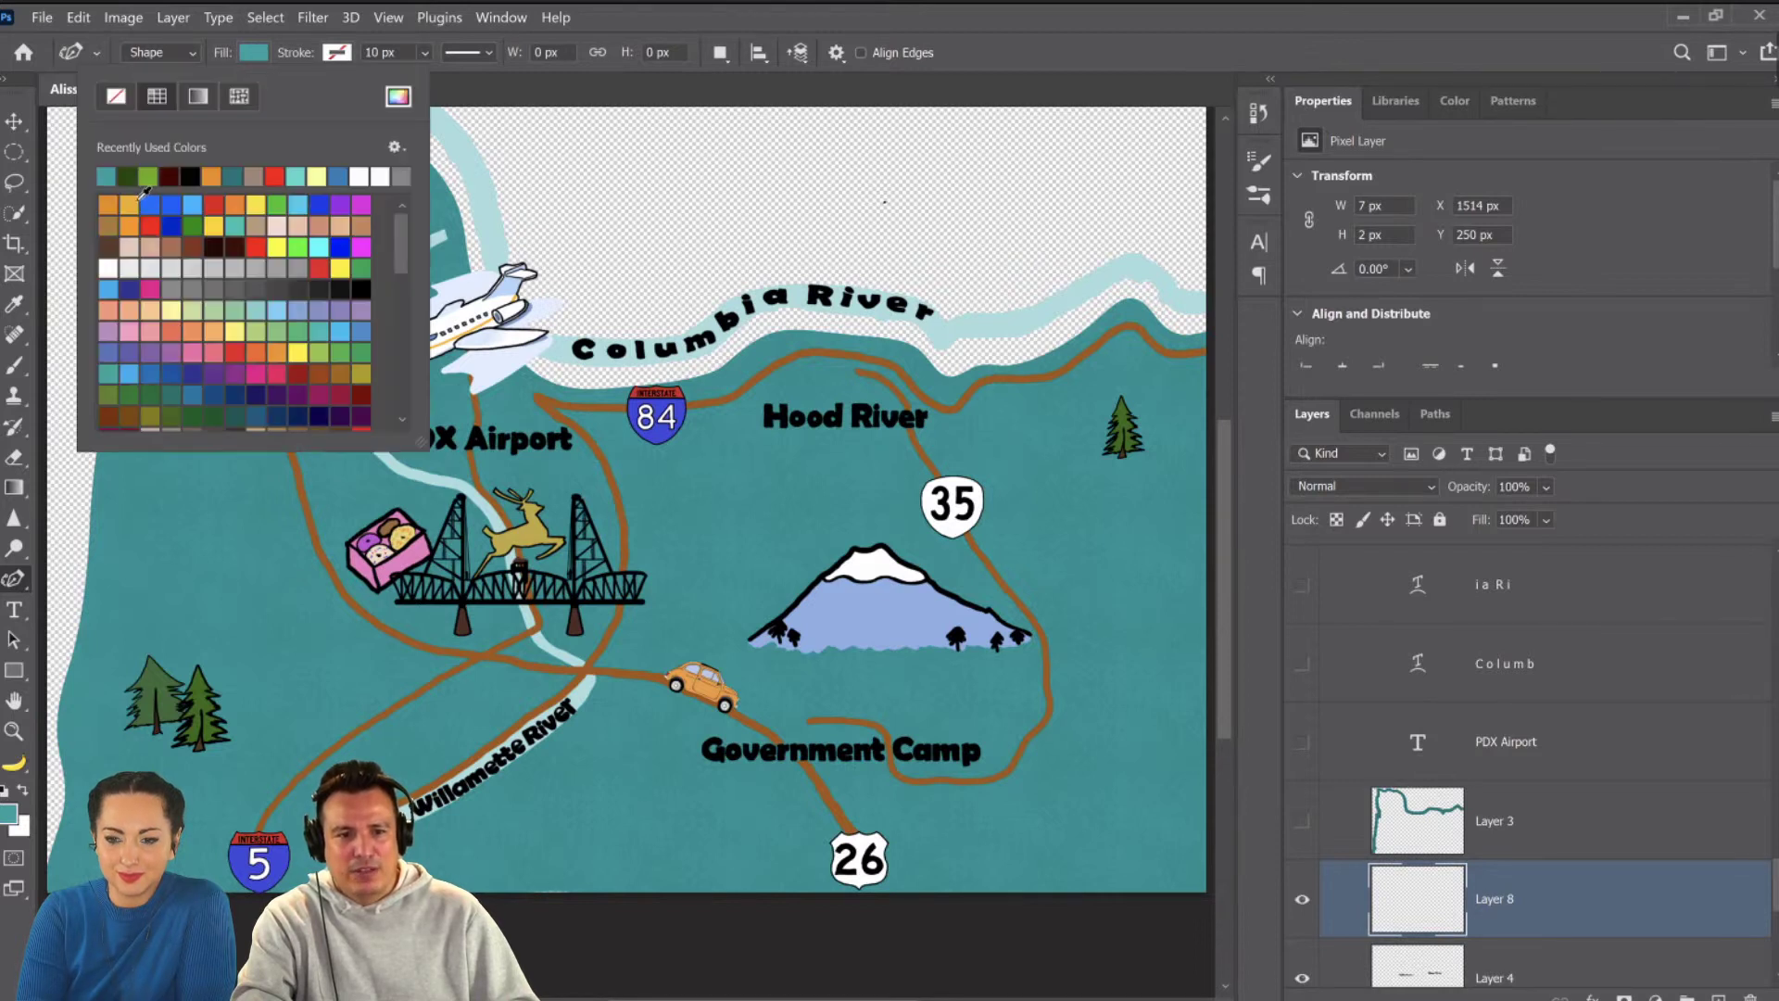
left_click(110, 222)
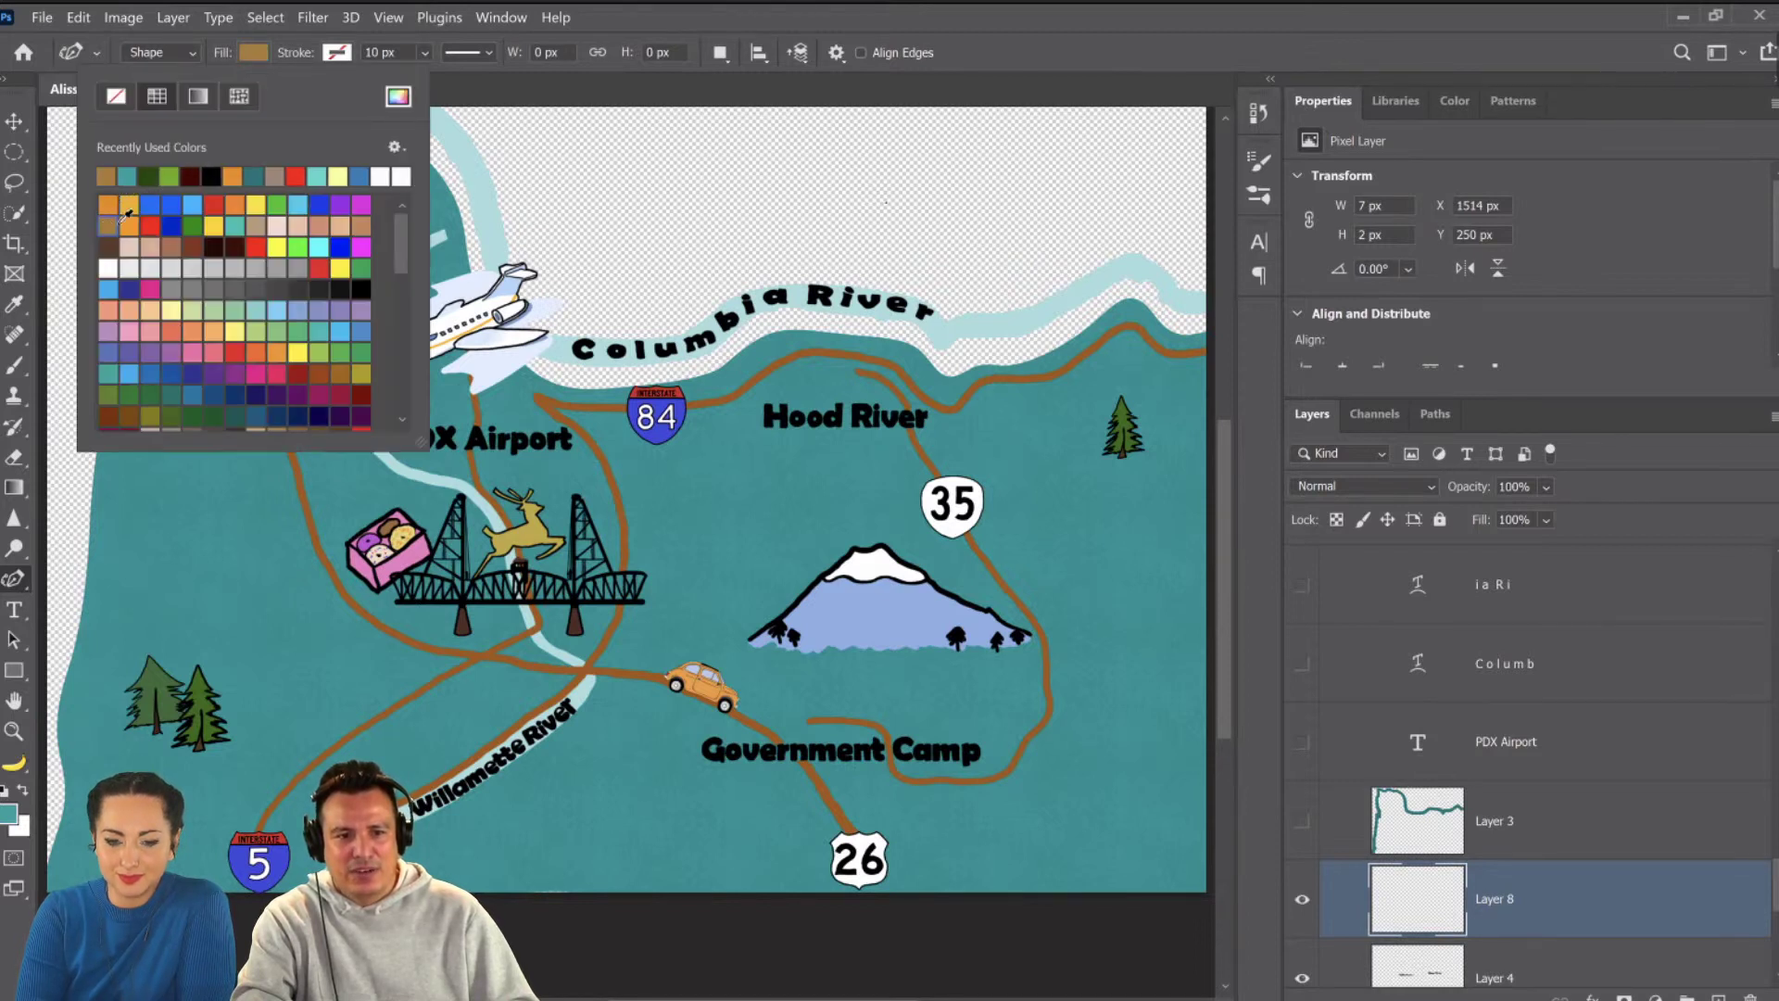
left_click(655, 37)
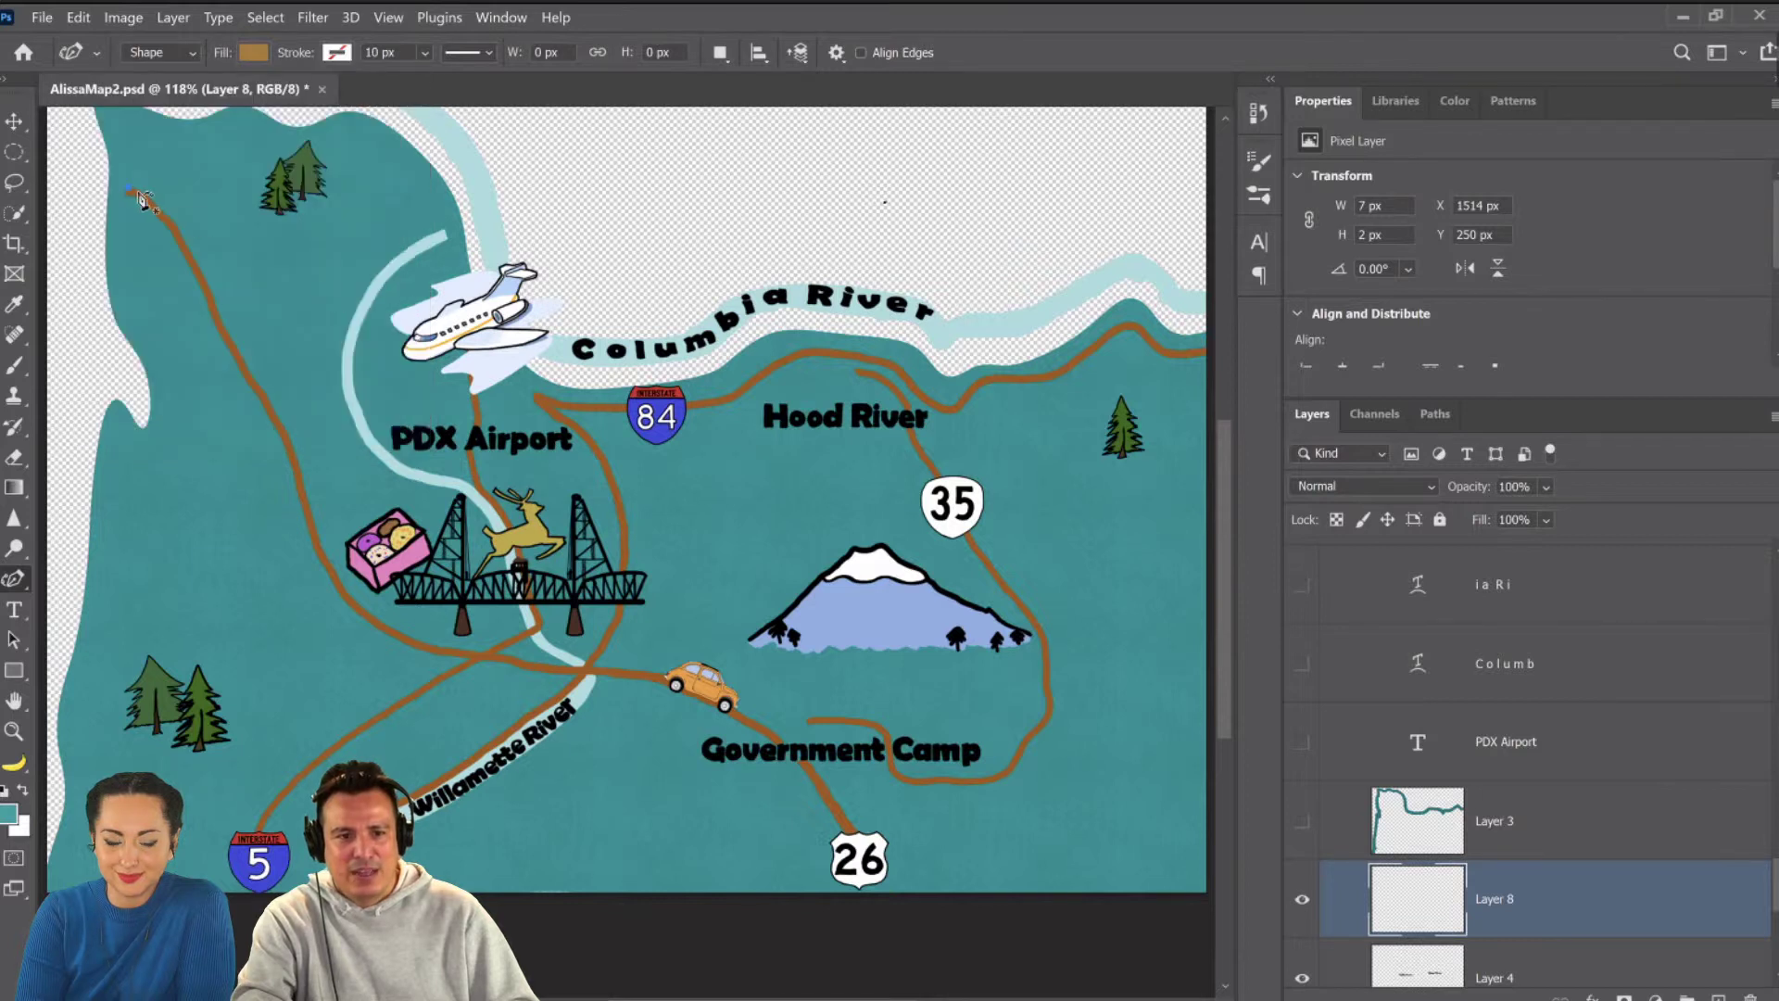
Trace the long road with the Curvature Pen from its northwest end, past the bridge and car, to the Route 26 shield.
left_click(127, 187)
left_click(185, 235)
left_click(258, 398)
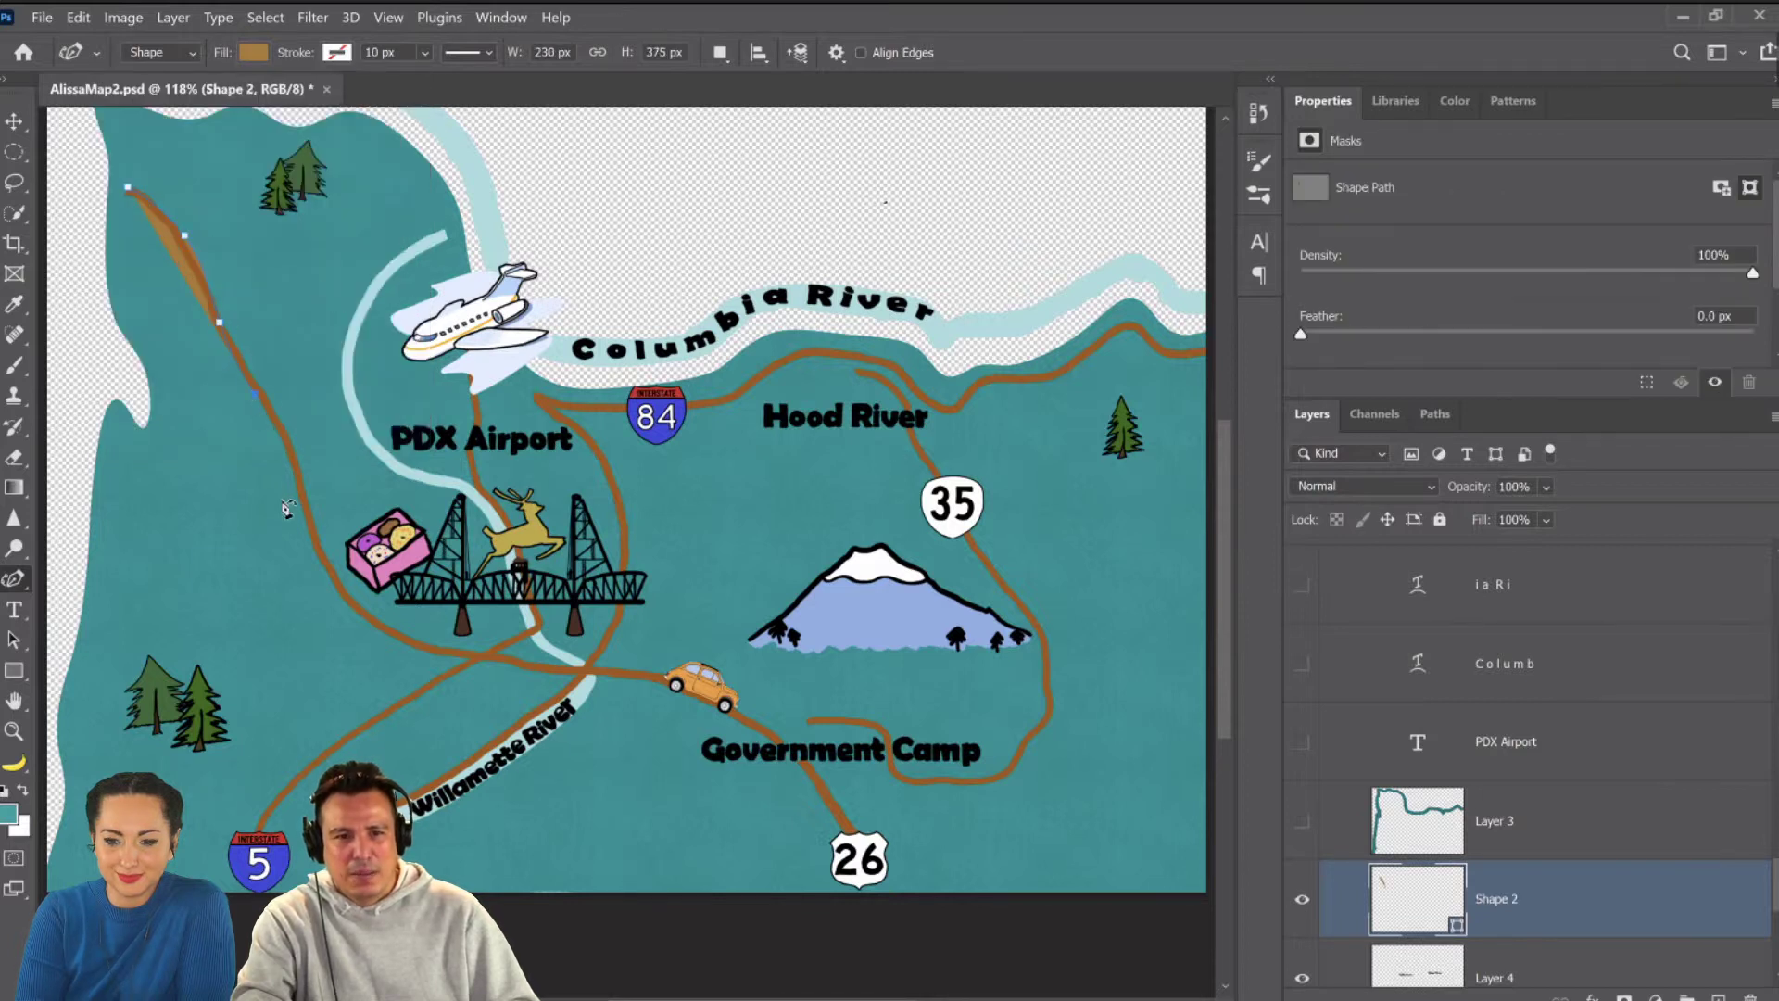
left_click(345, 603)
left_click(435, 652)
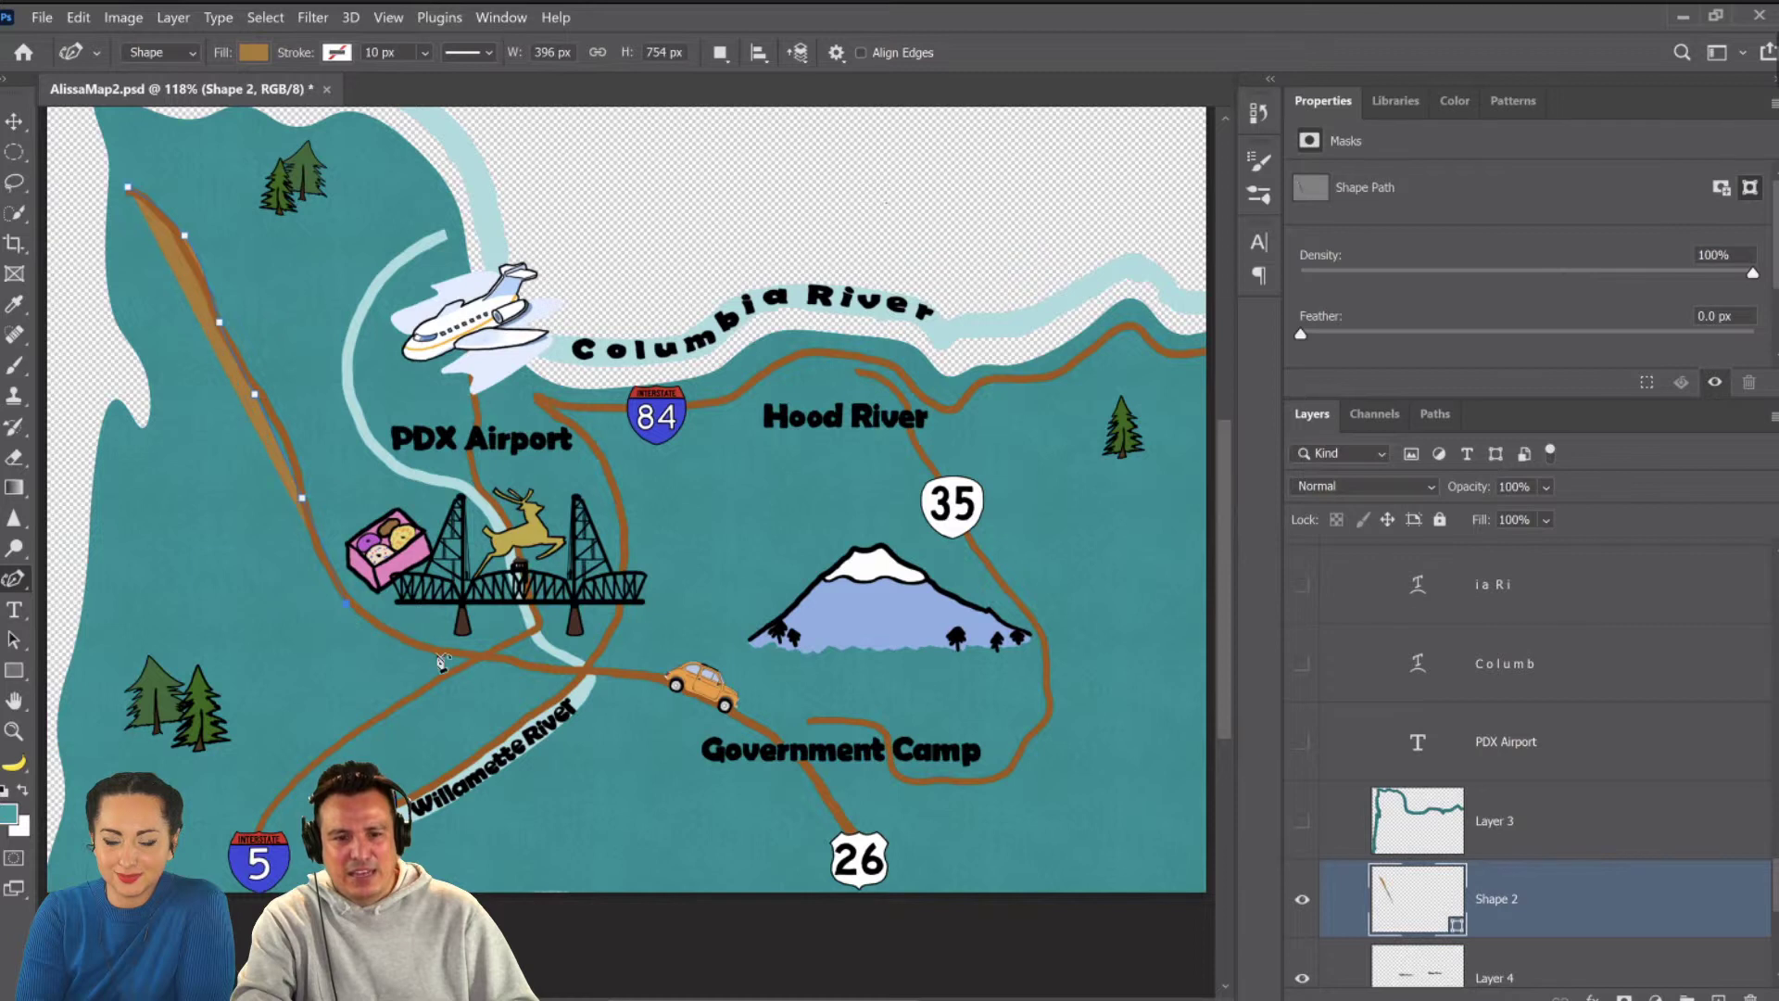
left_click(616, 676)
left_click(754, 720)
left_click(815, 790)
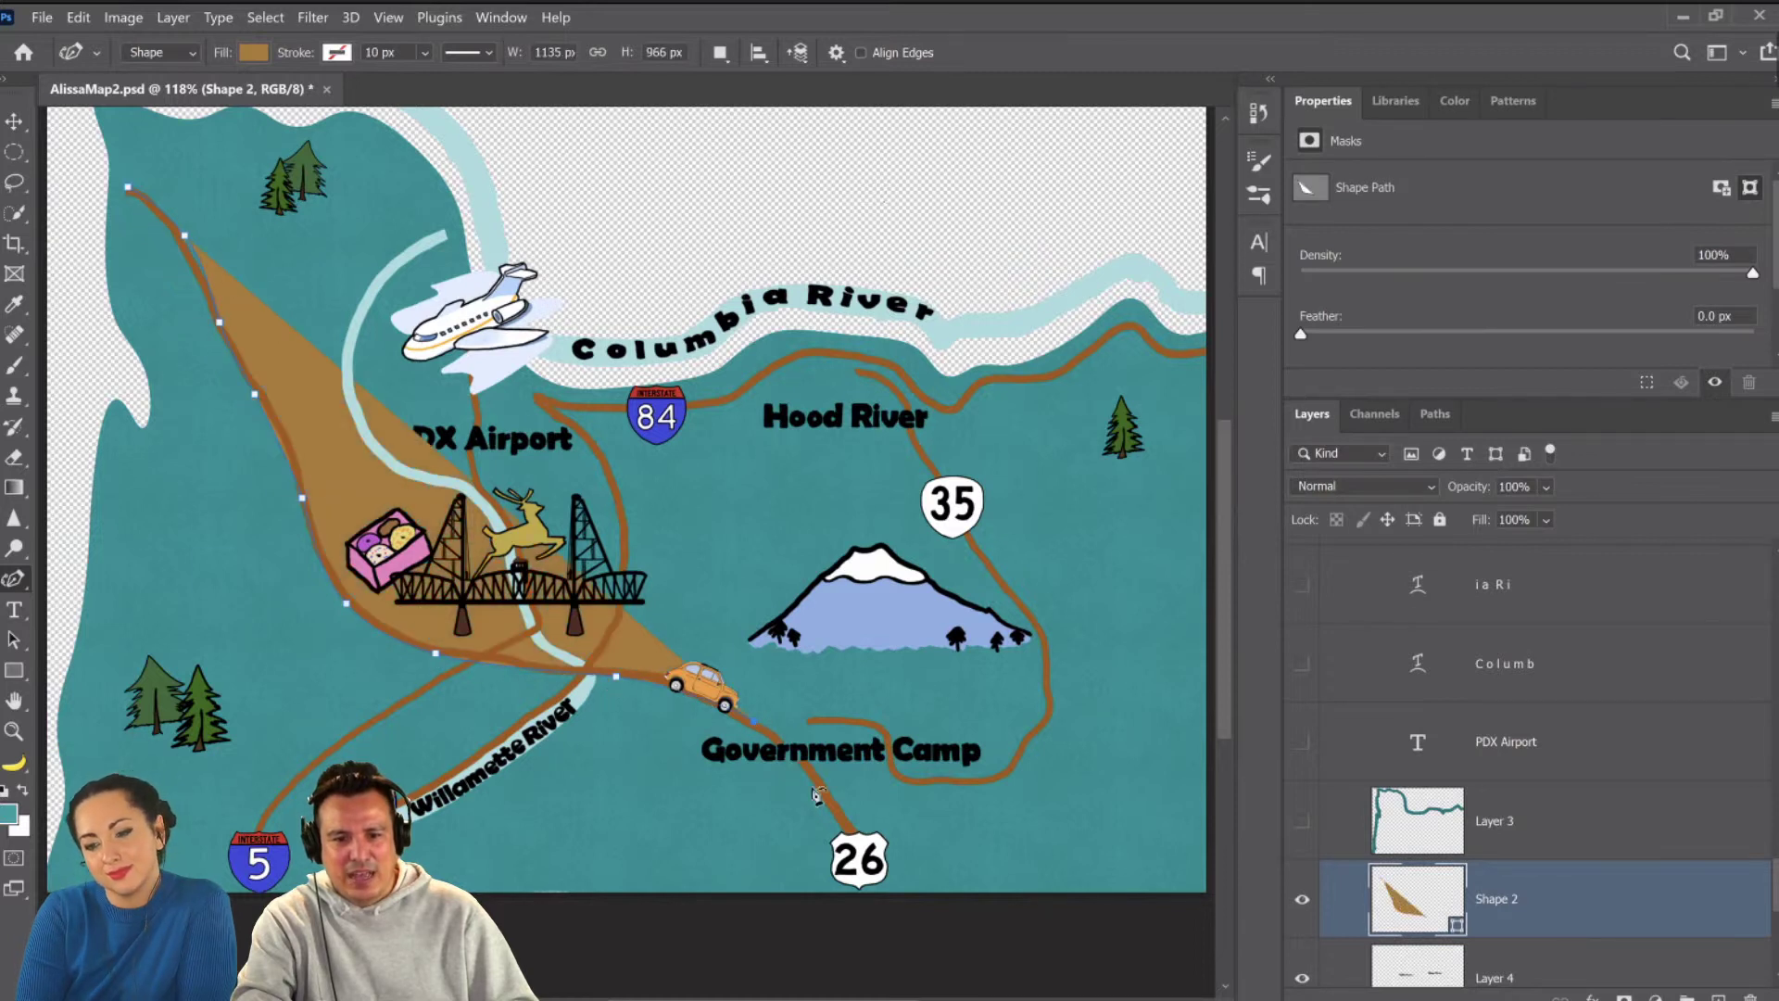
left_click(850, 840)
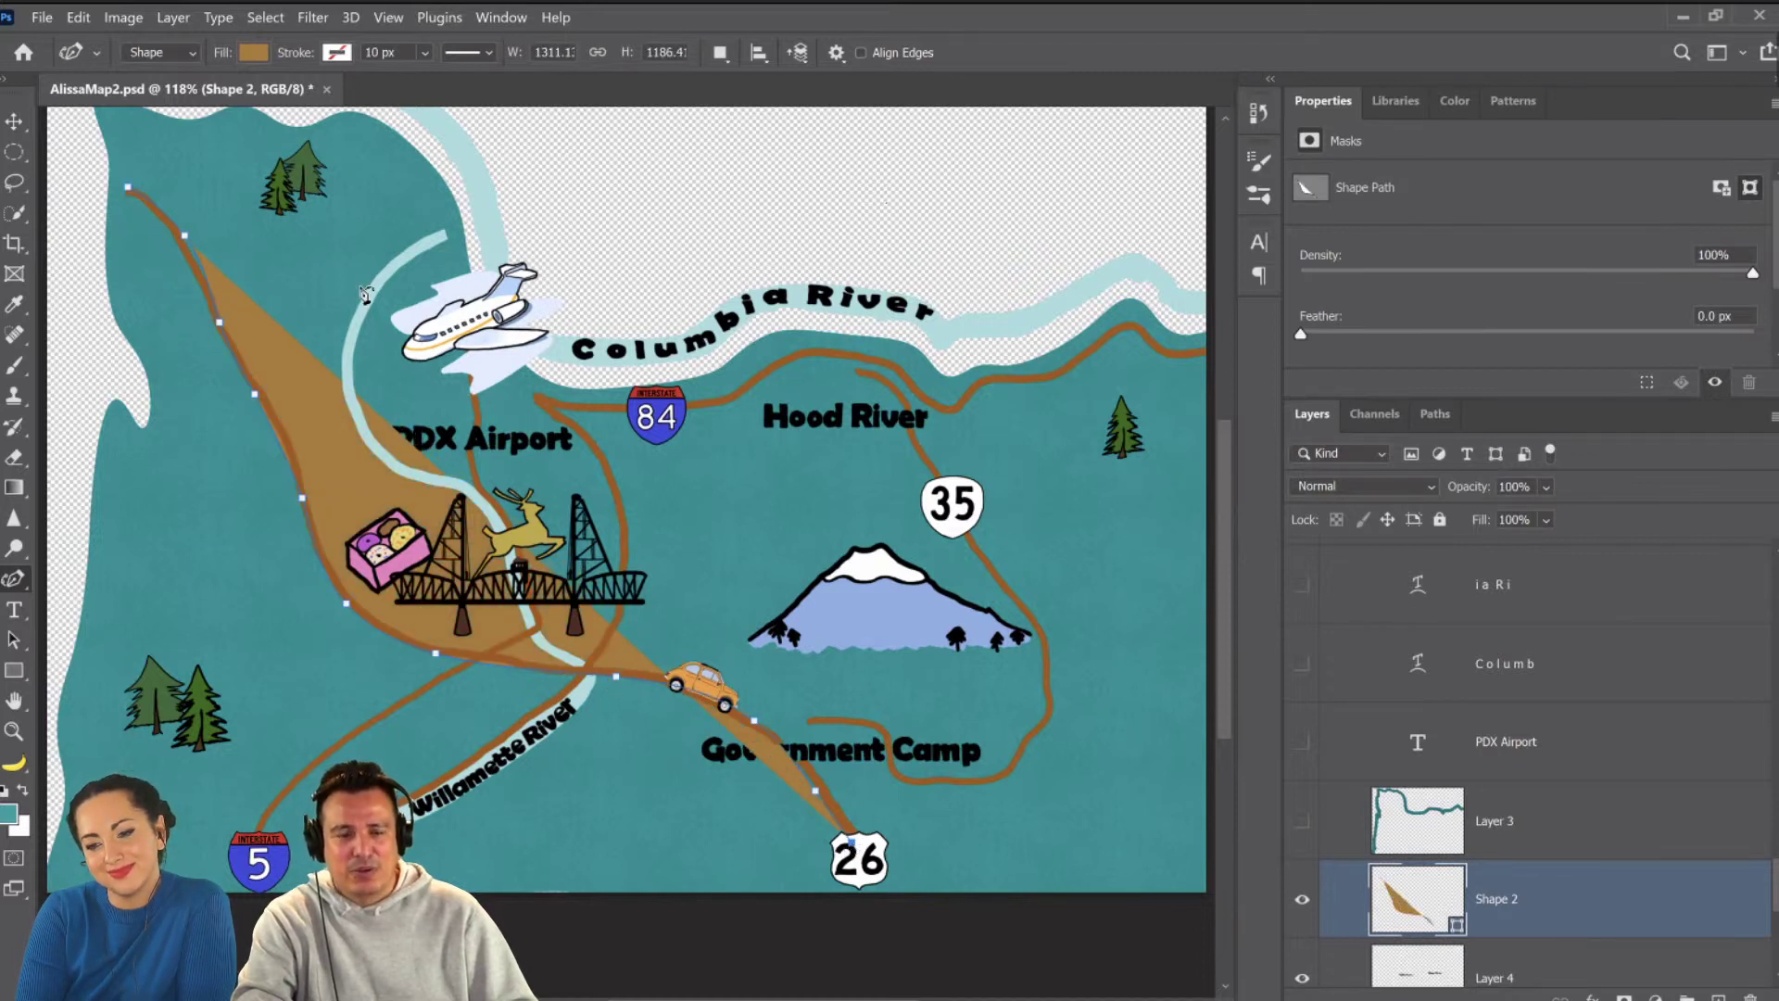
Remove the fill from the traced road shape and give it an orange stroke.
left_click(253, 53)
left_click(115, 95)
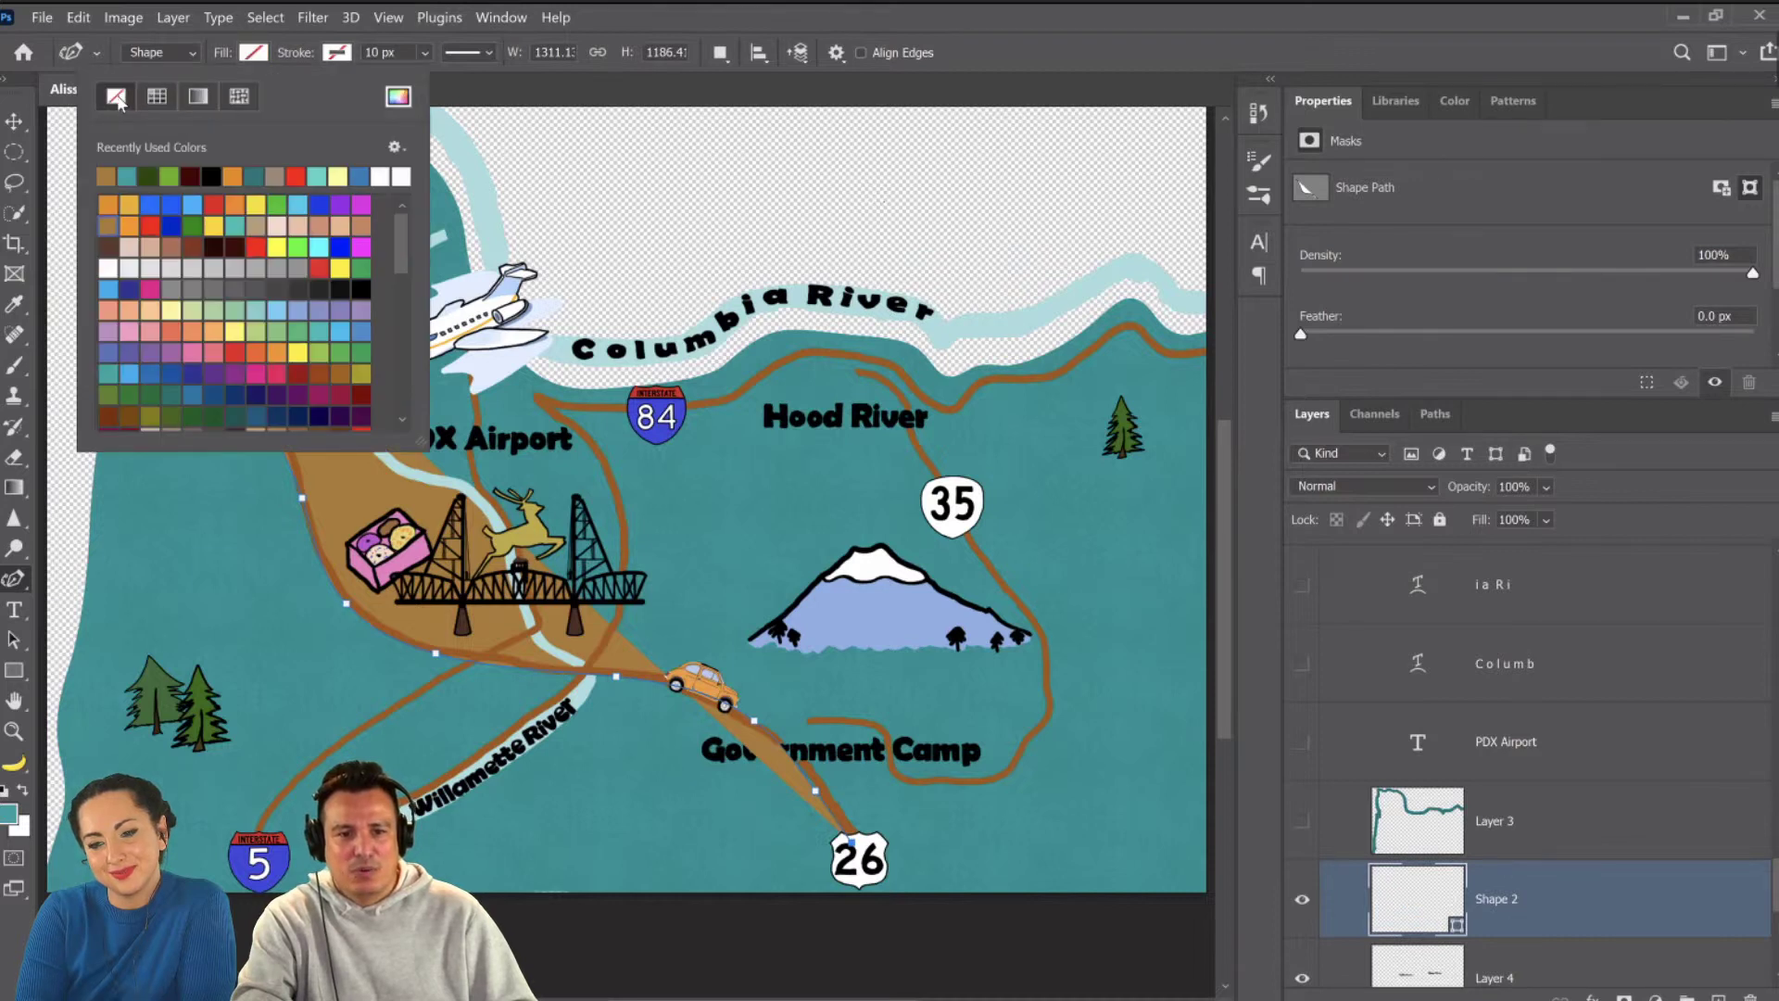
left_click(344, 54)
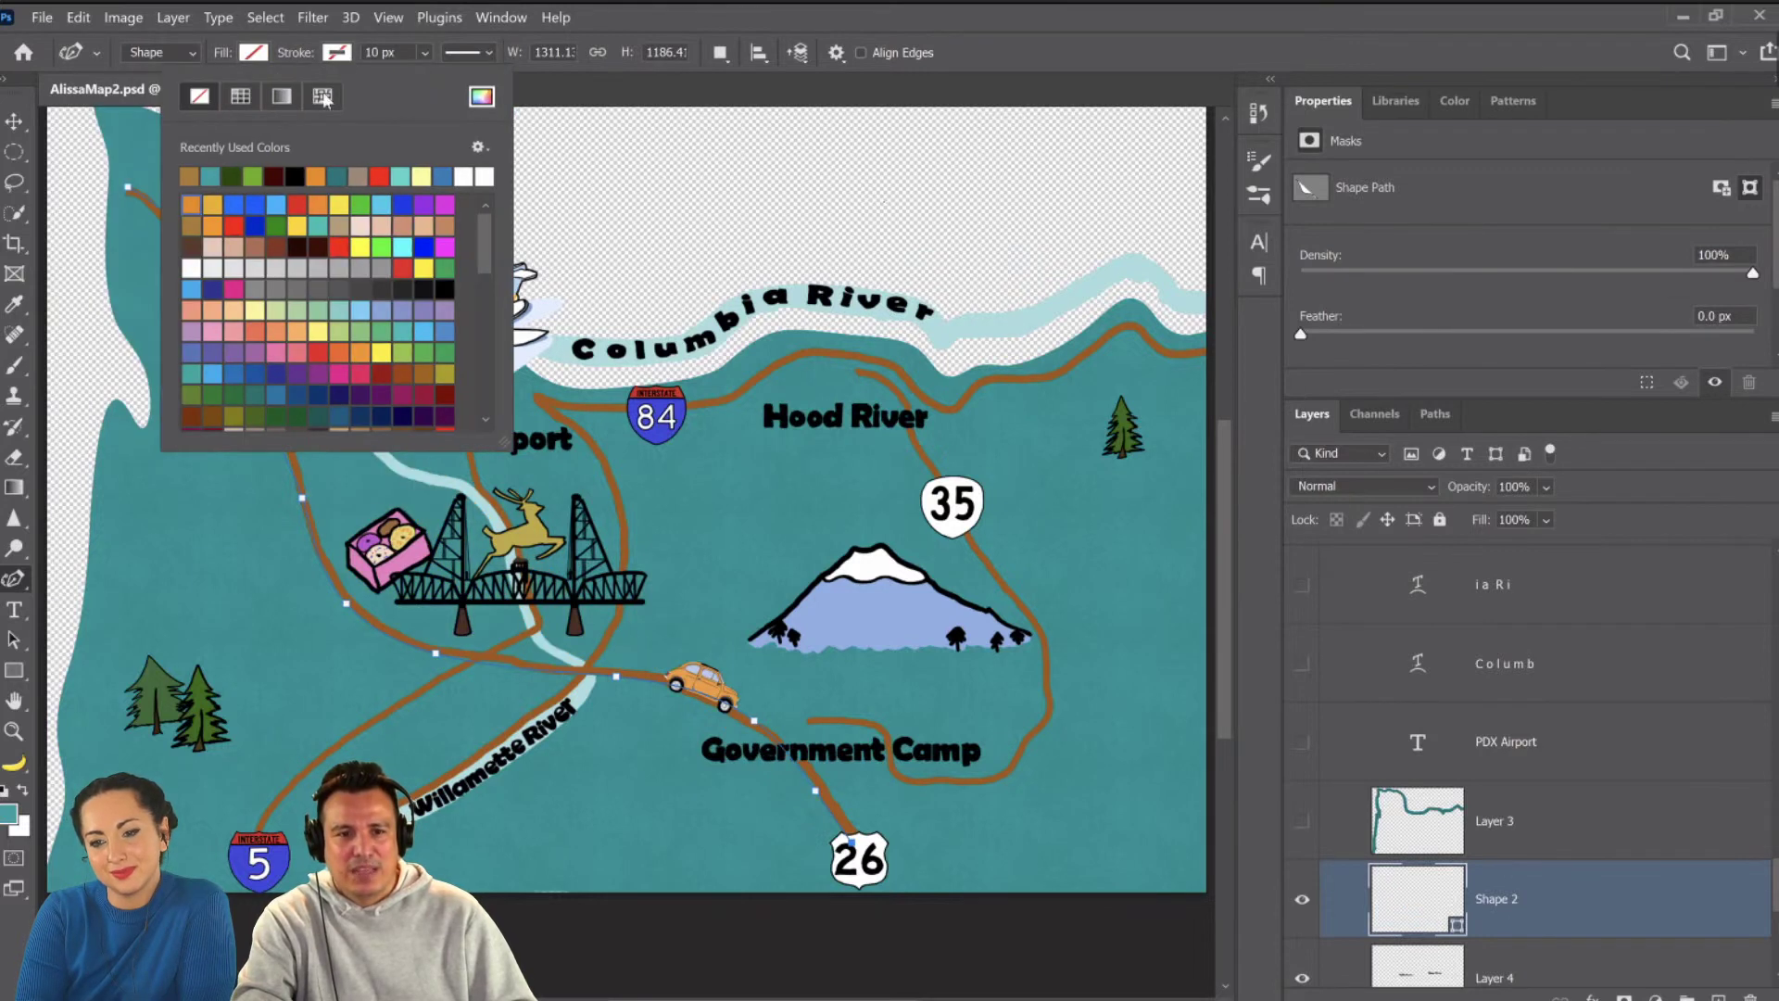
left_click(192, 204)
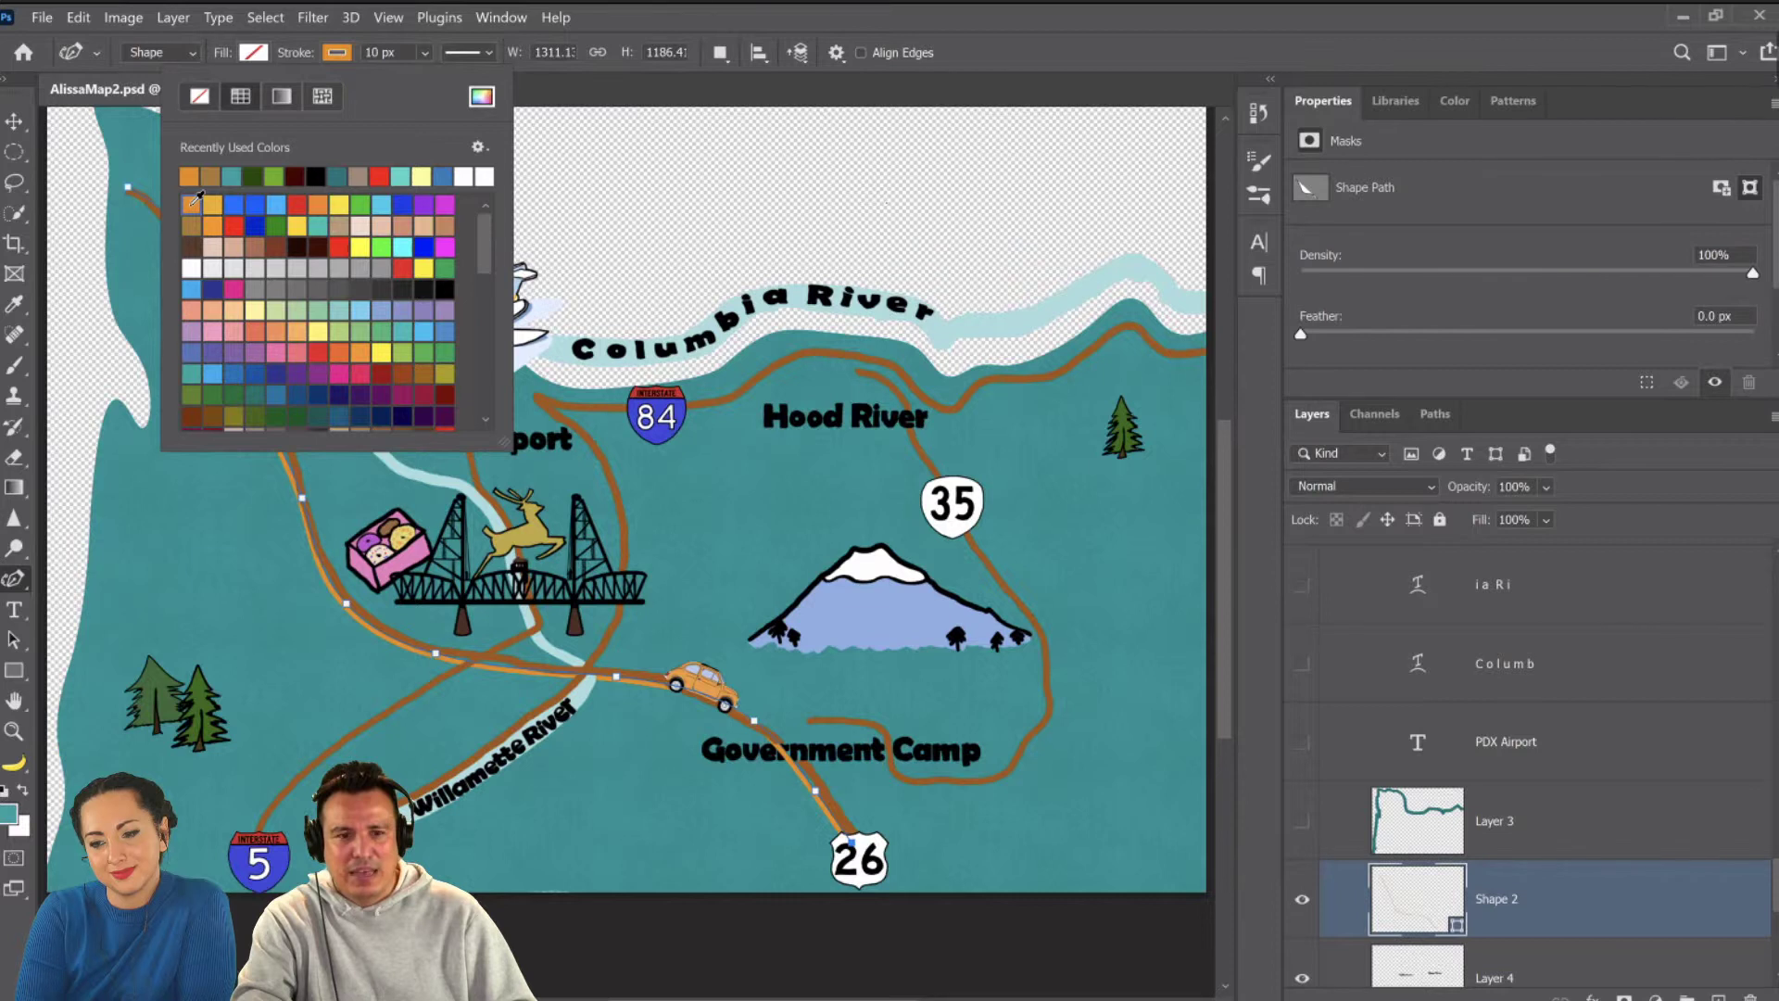
Thicken the traced orange road's stroke to 18.33 px.
left_click(424, 52)
left_click_drag(446, 84, 454, 85)
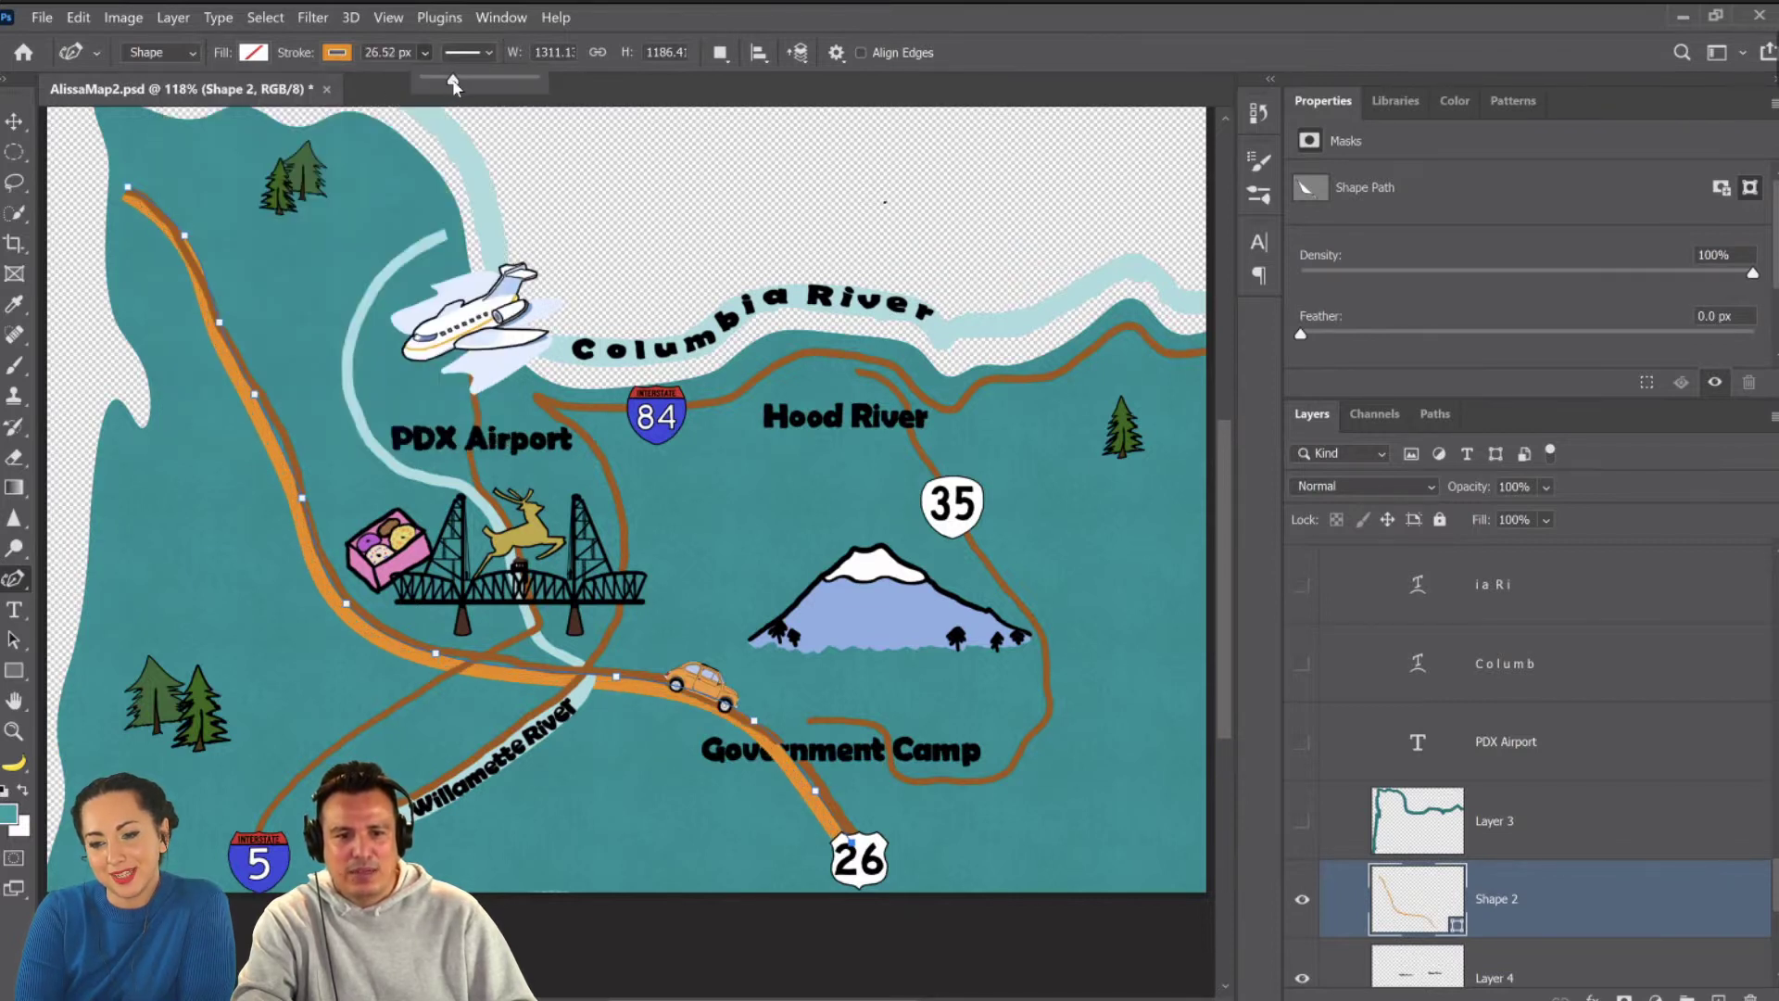
left_click_drag(454, 85, 450, 83)
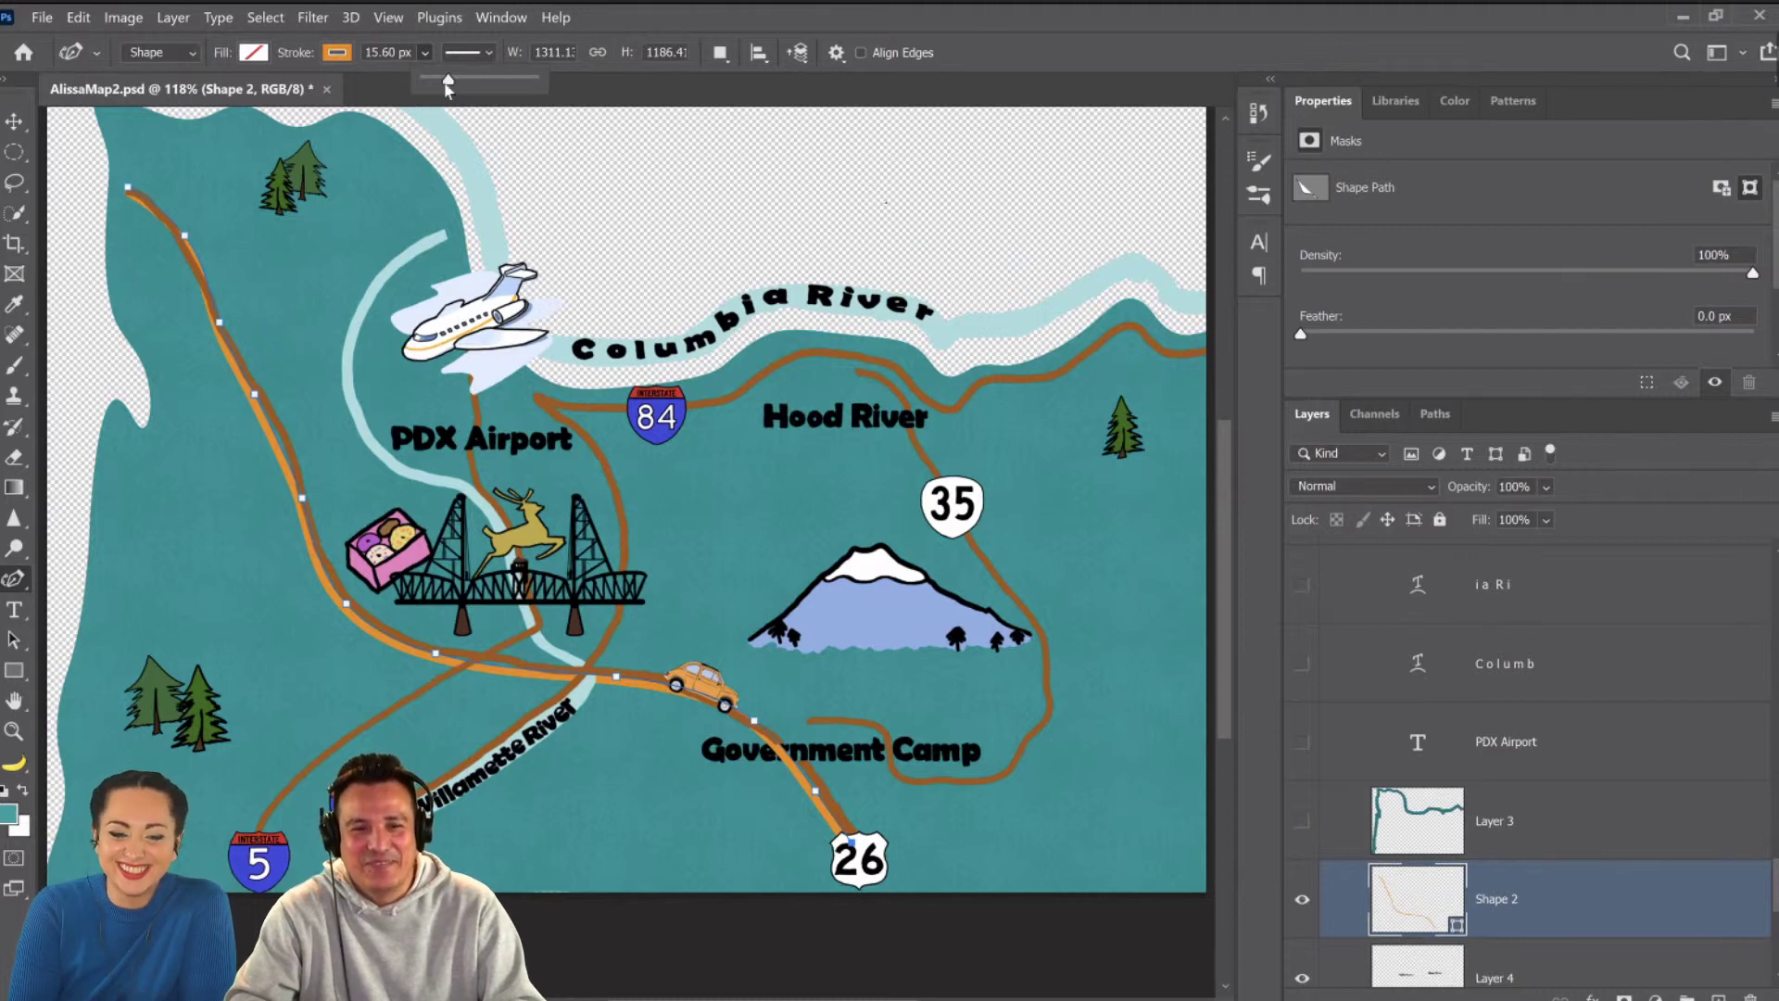
left_click_drag(446, 85, 450, 87)
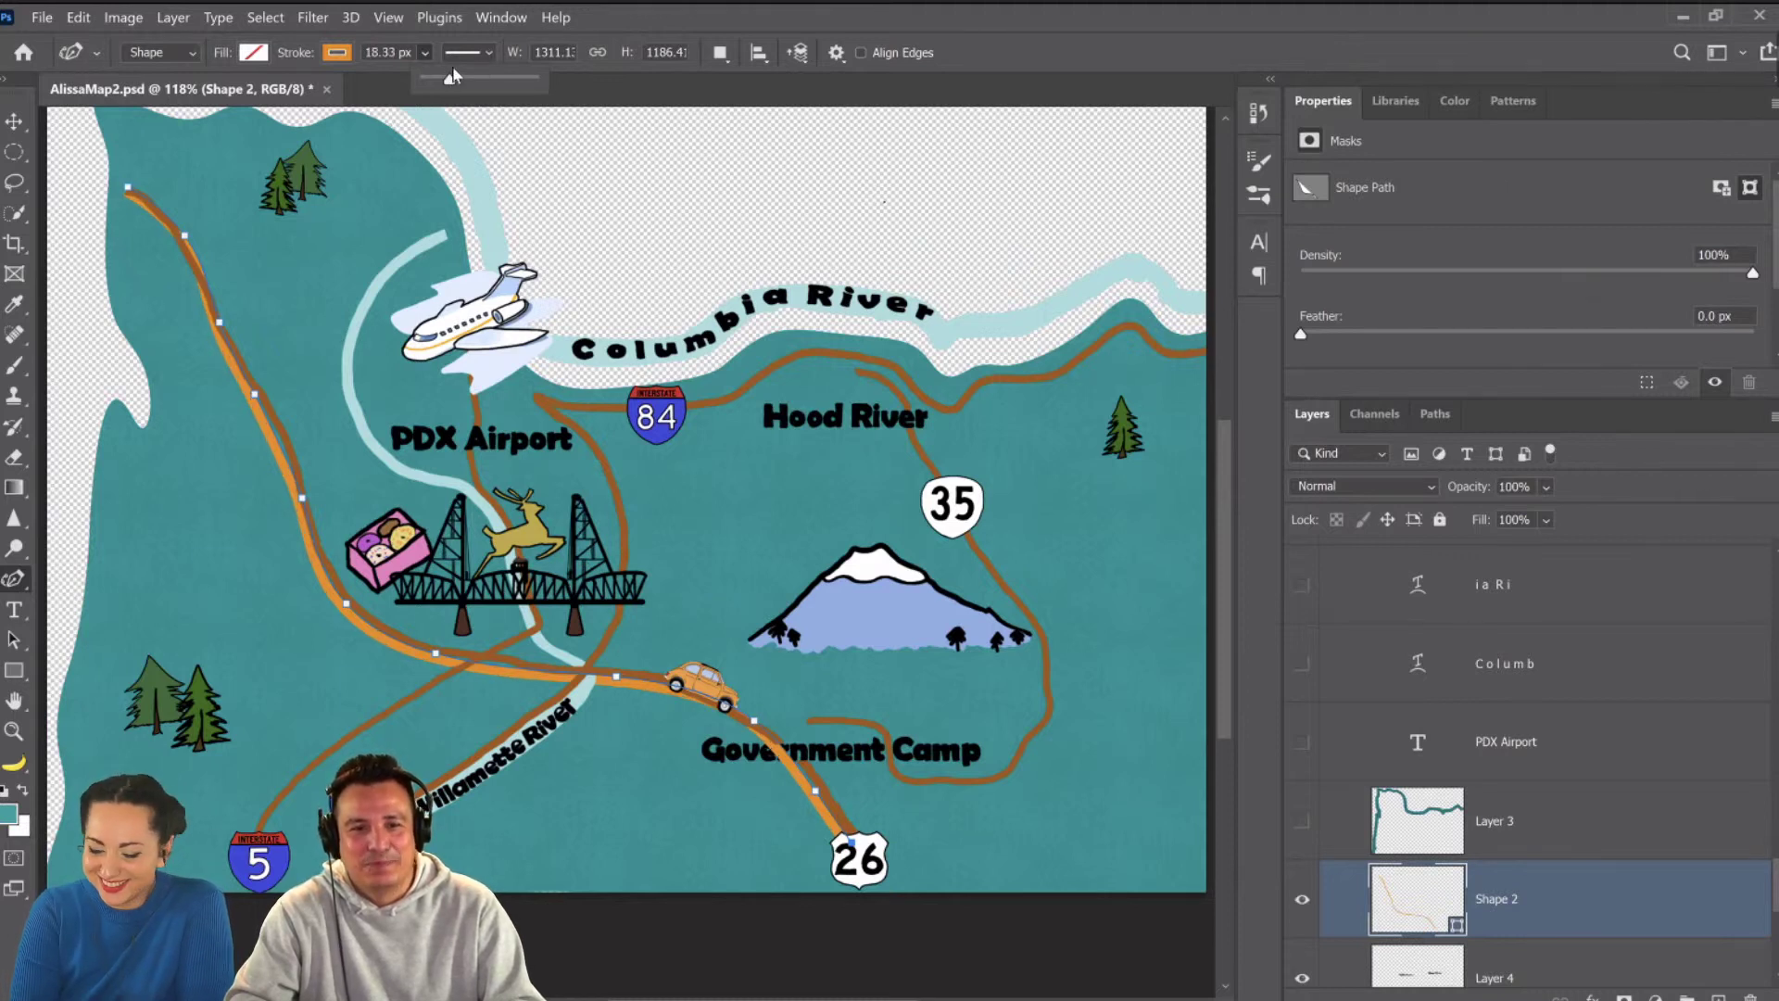
Try the dotted and dashed stroke styles on the traced road, then return it to a solid line.
left_click(492, 49)
left_click(457, 214)
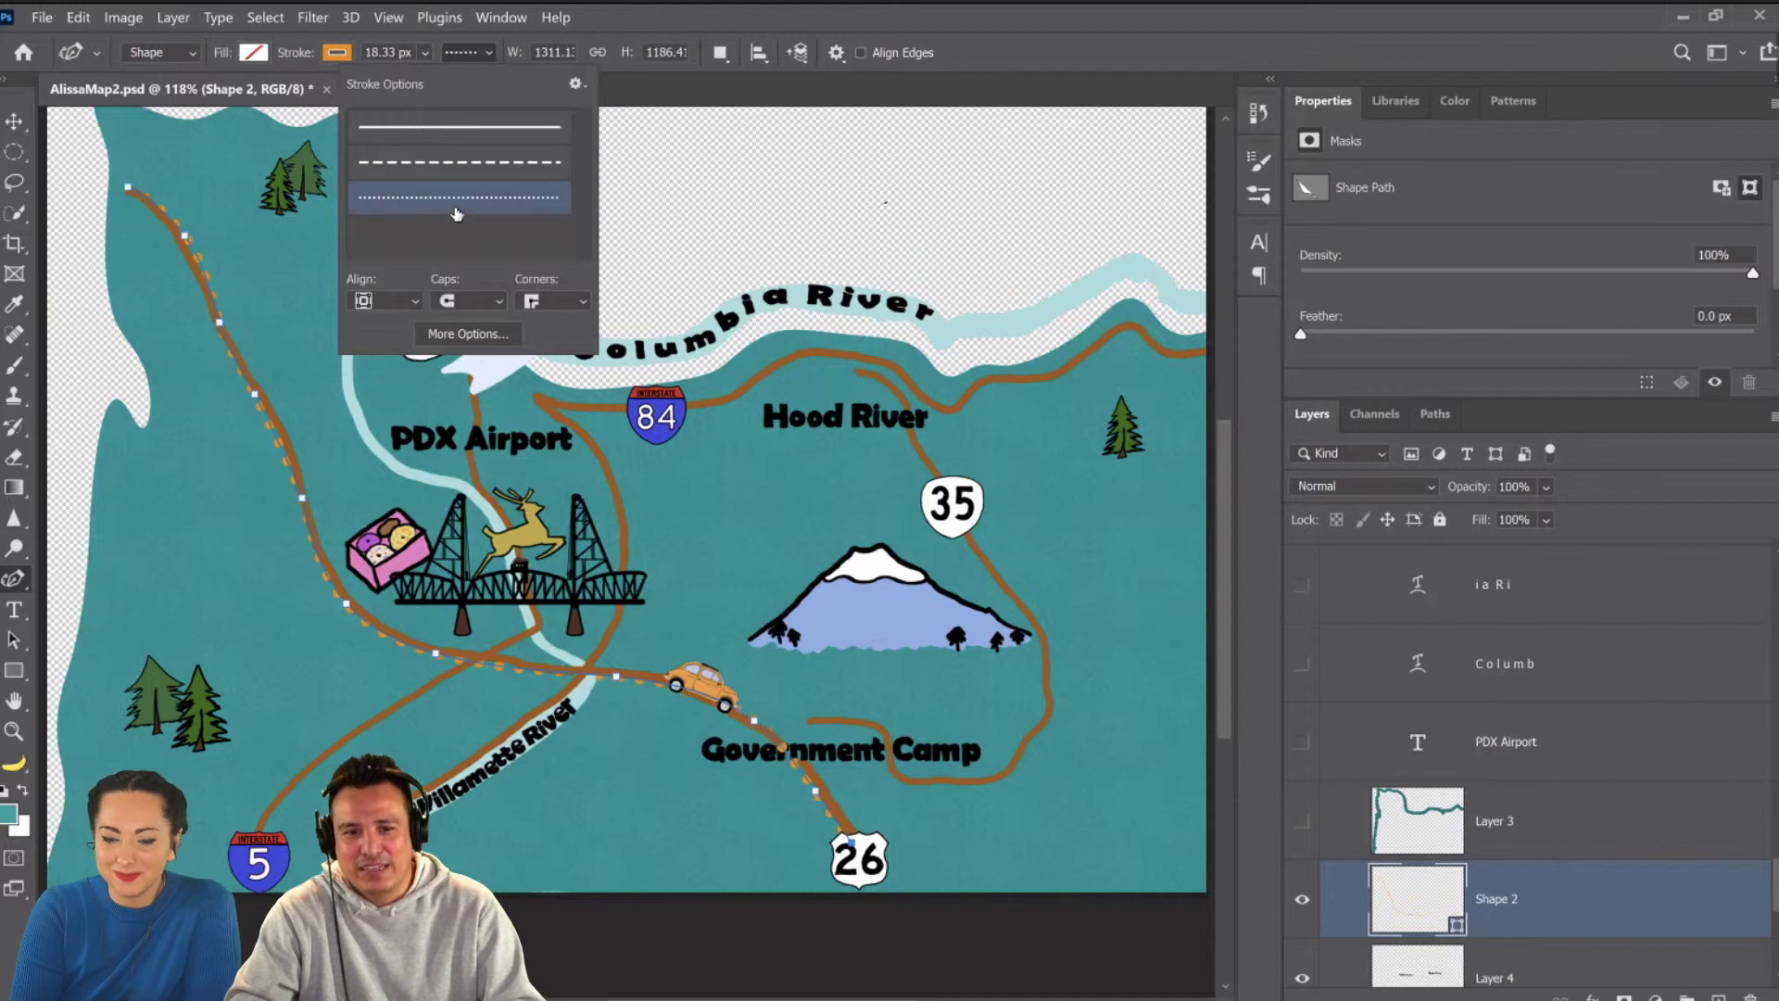
left_click(466, 173)
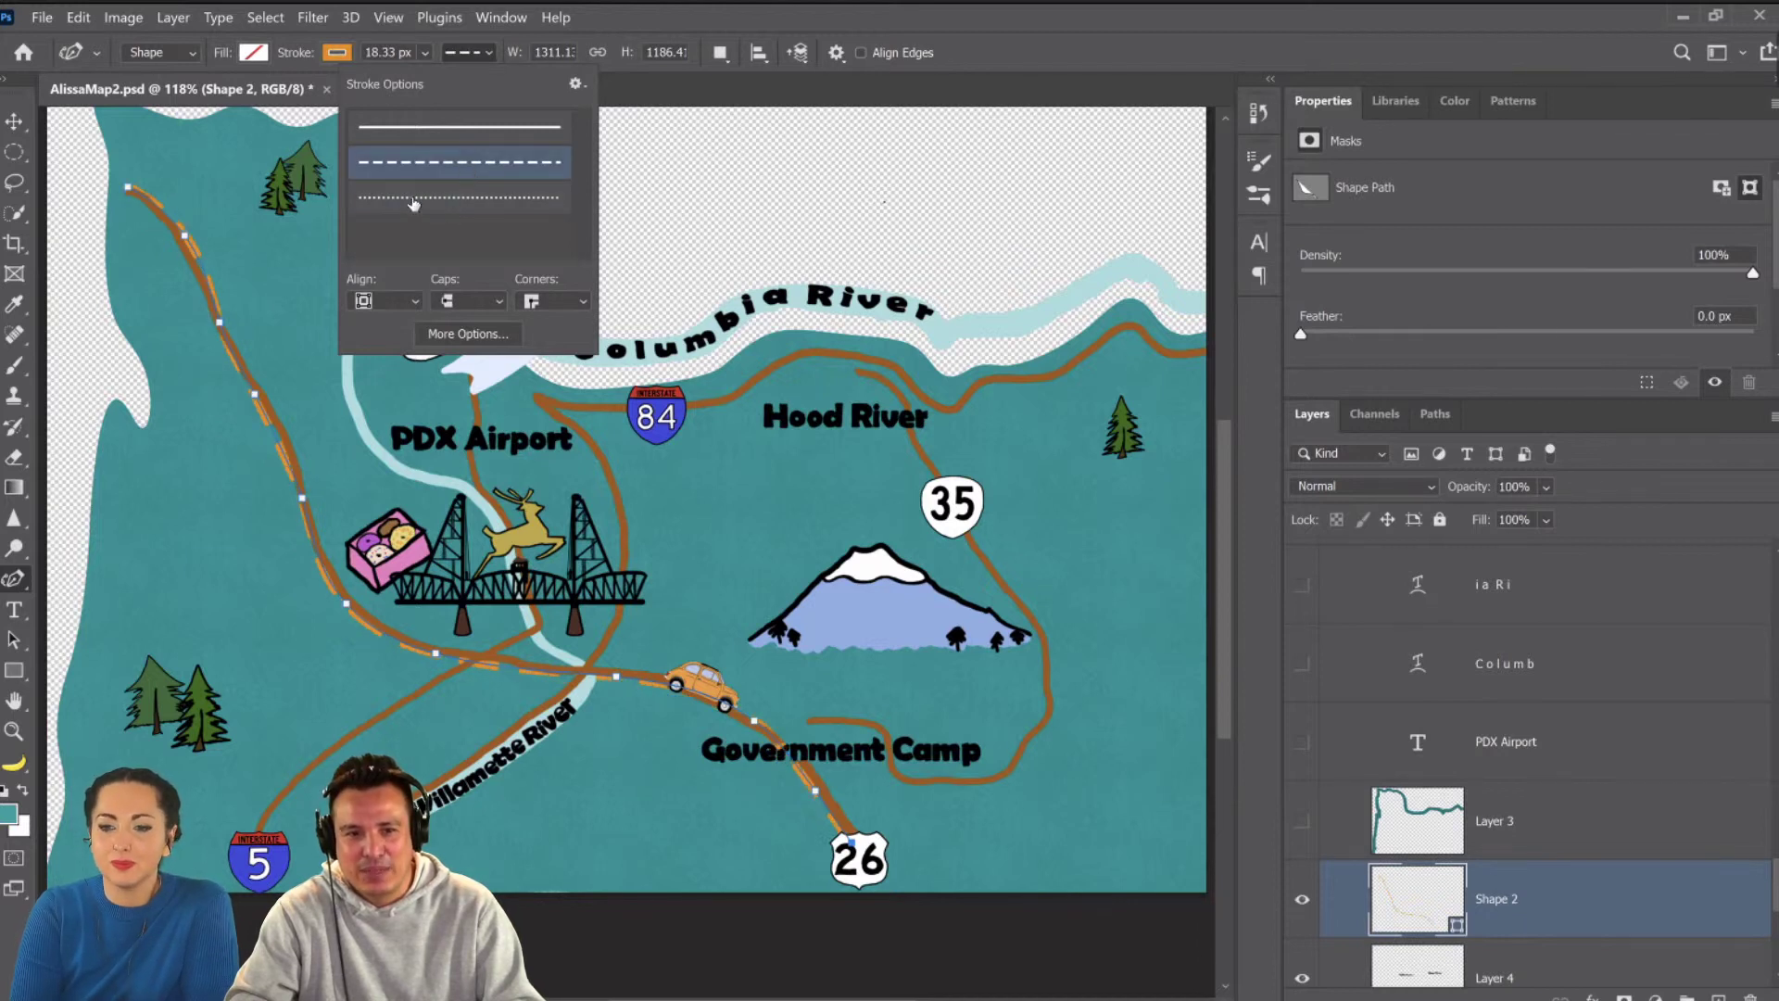
left_click(422, 139)
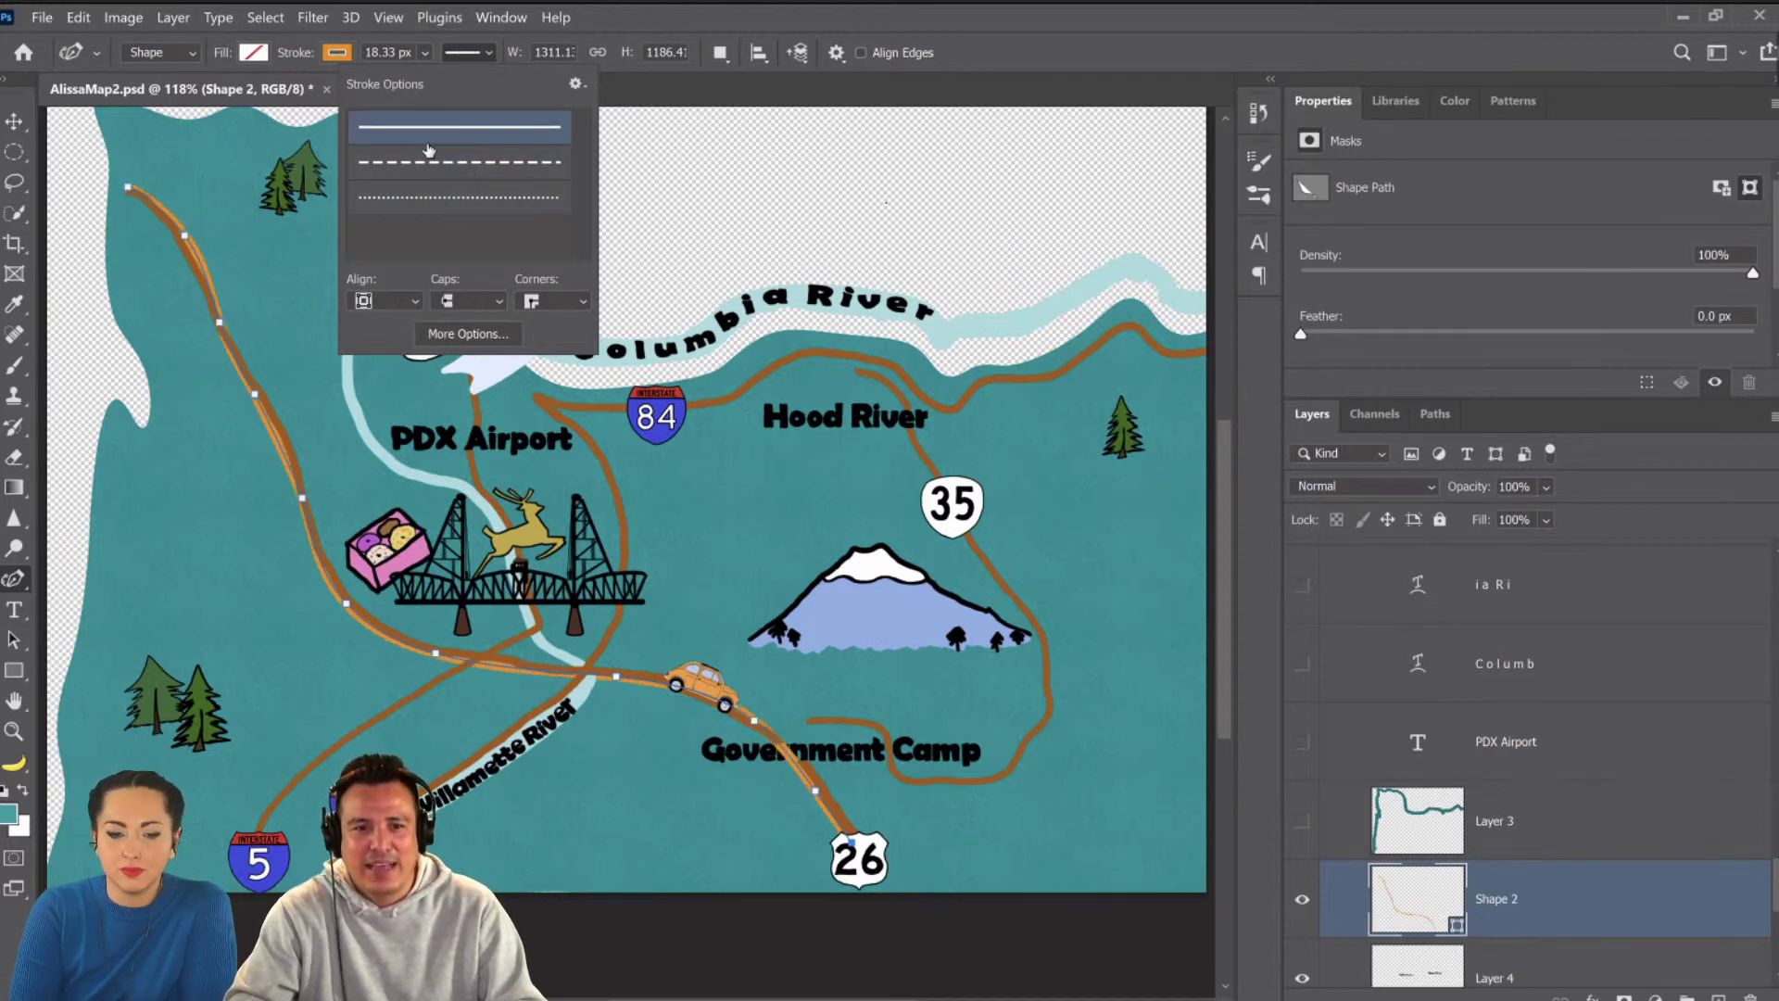
left_click(429, 171)
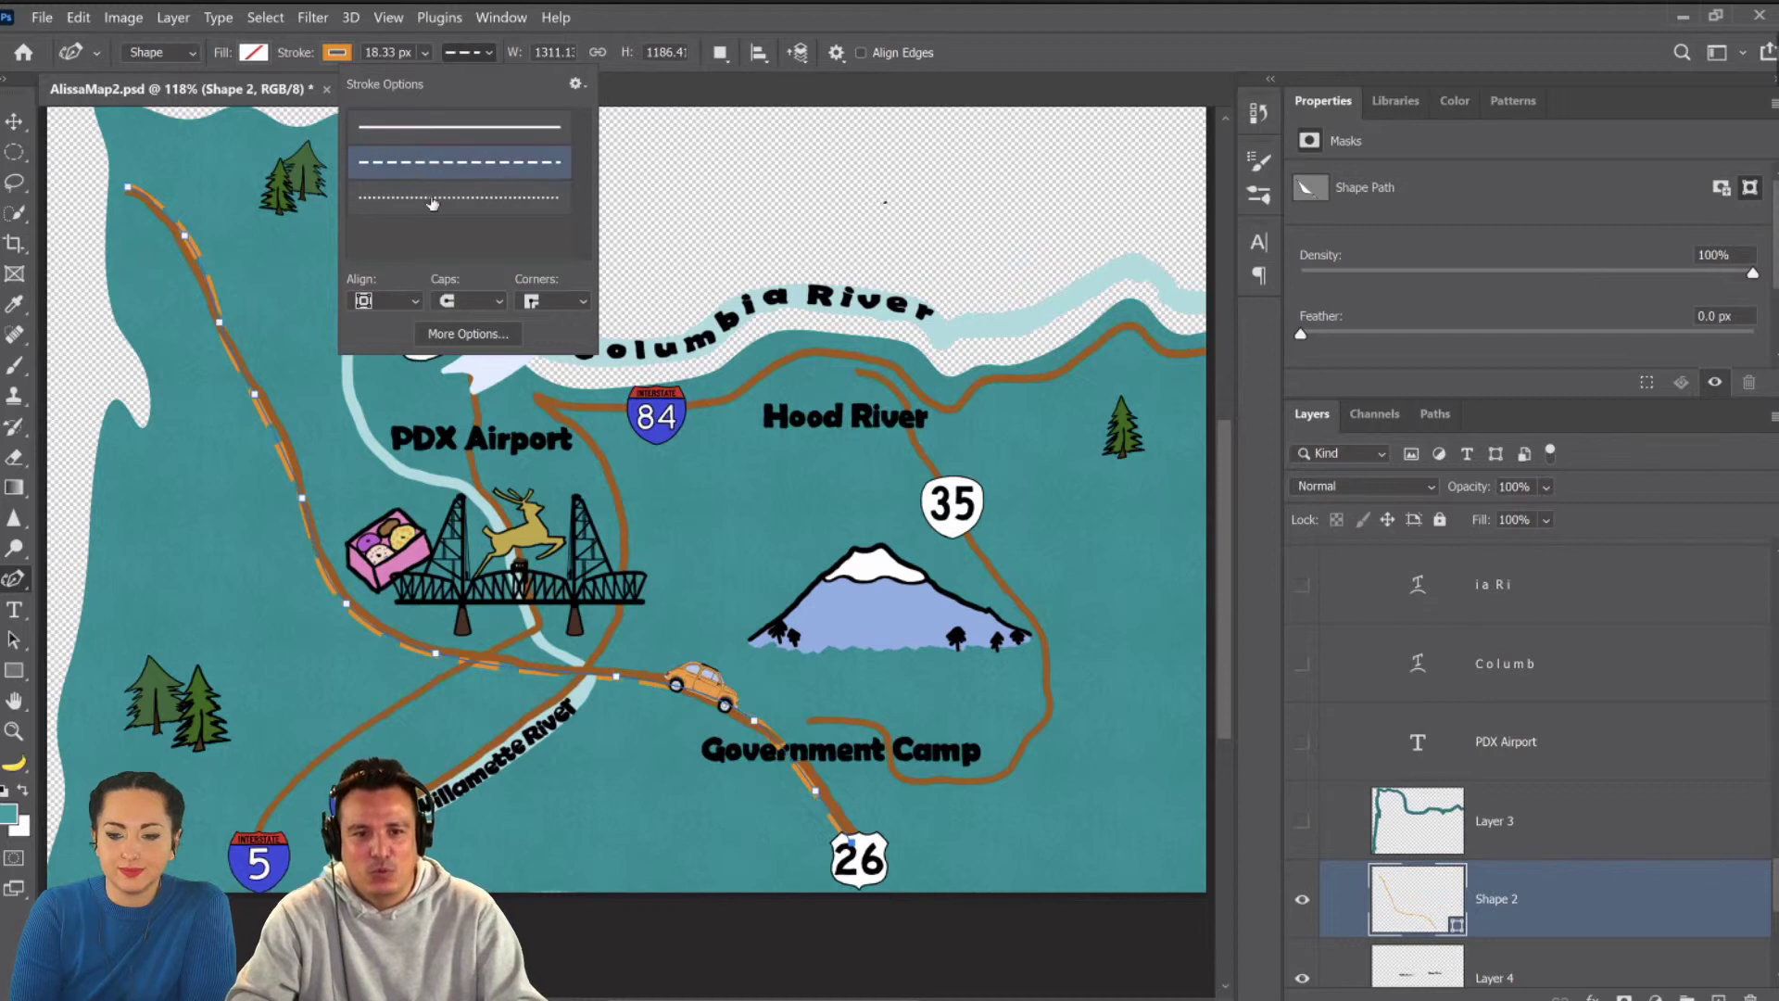
left_click(425, 139)
left_click(988, 64)
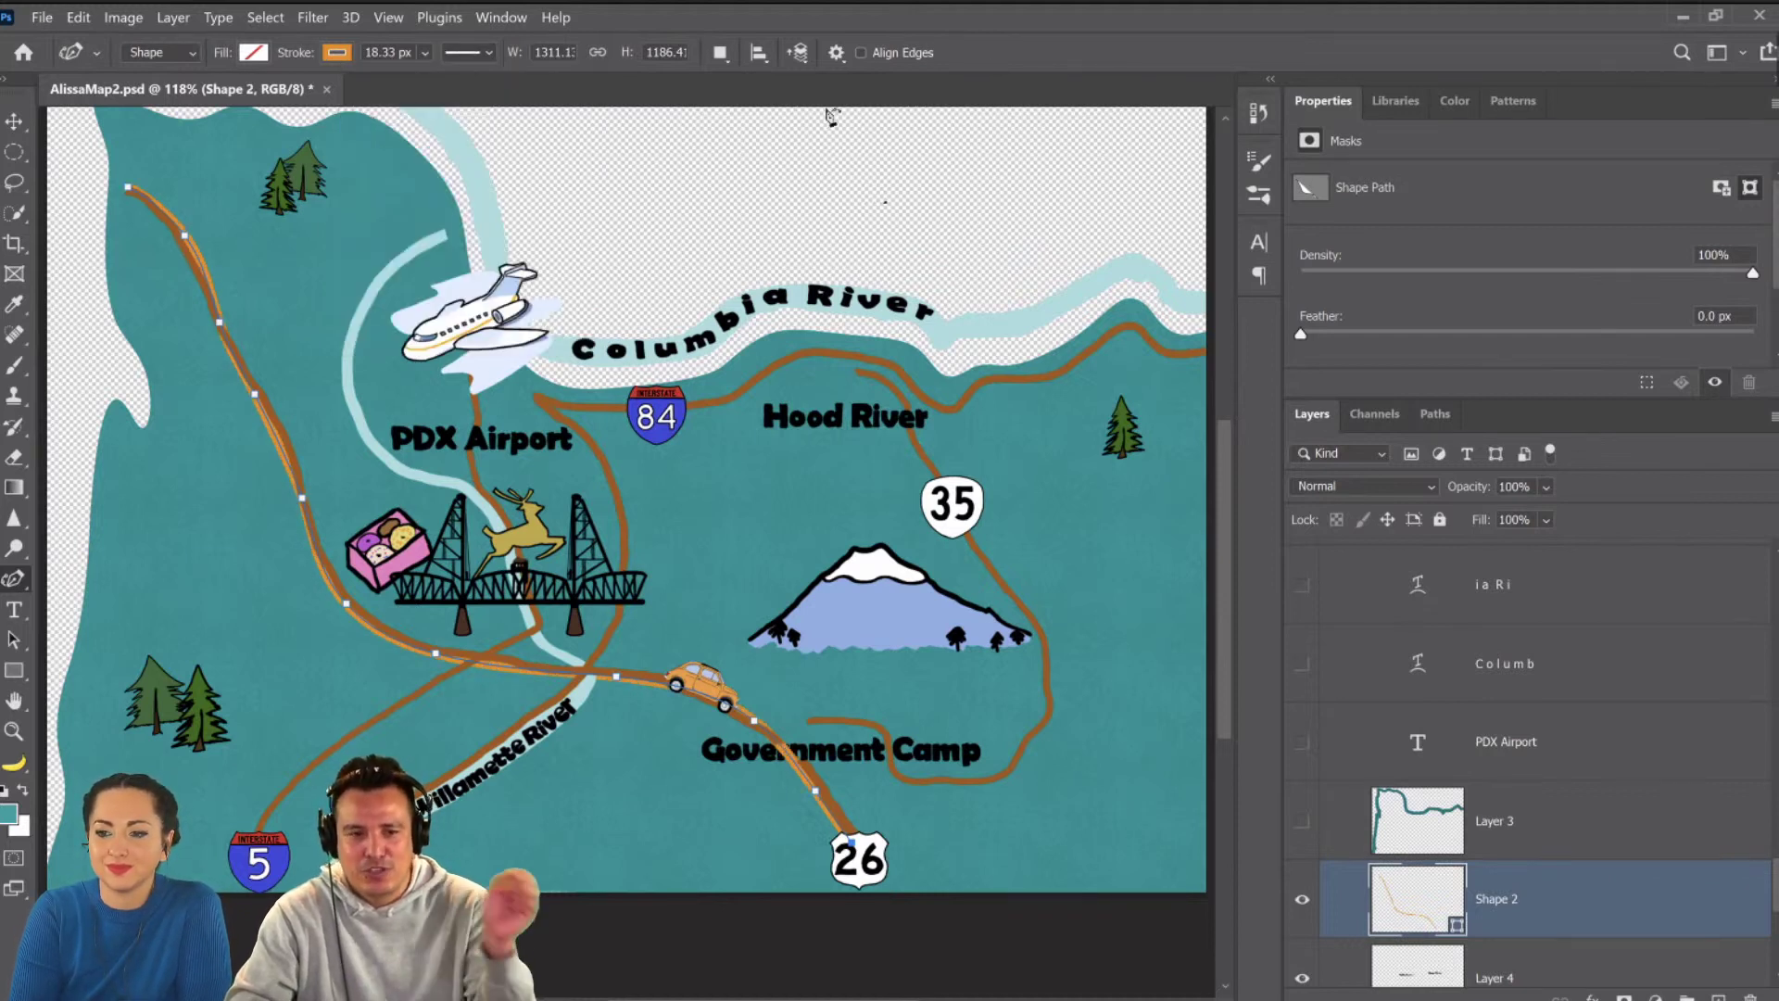
Move the Shape 2 layer above the i5 layer and briefly toggle the Willamette, 84 and Layer 5 layers to identify them.
left_click_drag(1440, 875, 1441, 597)
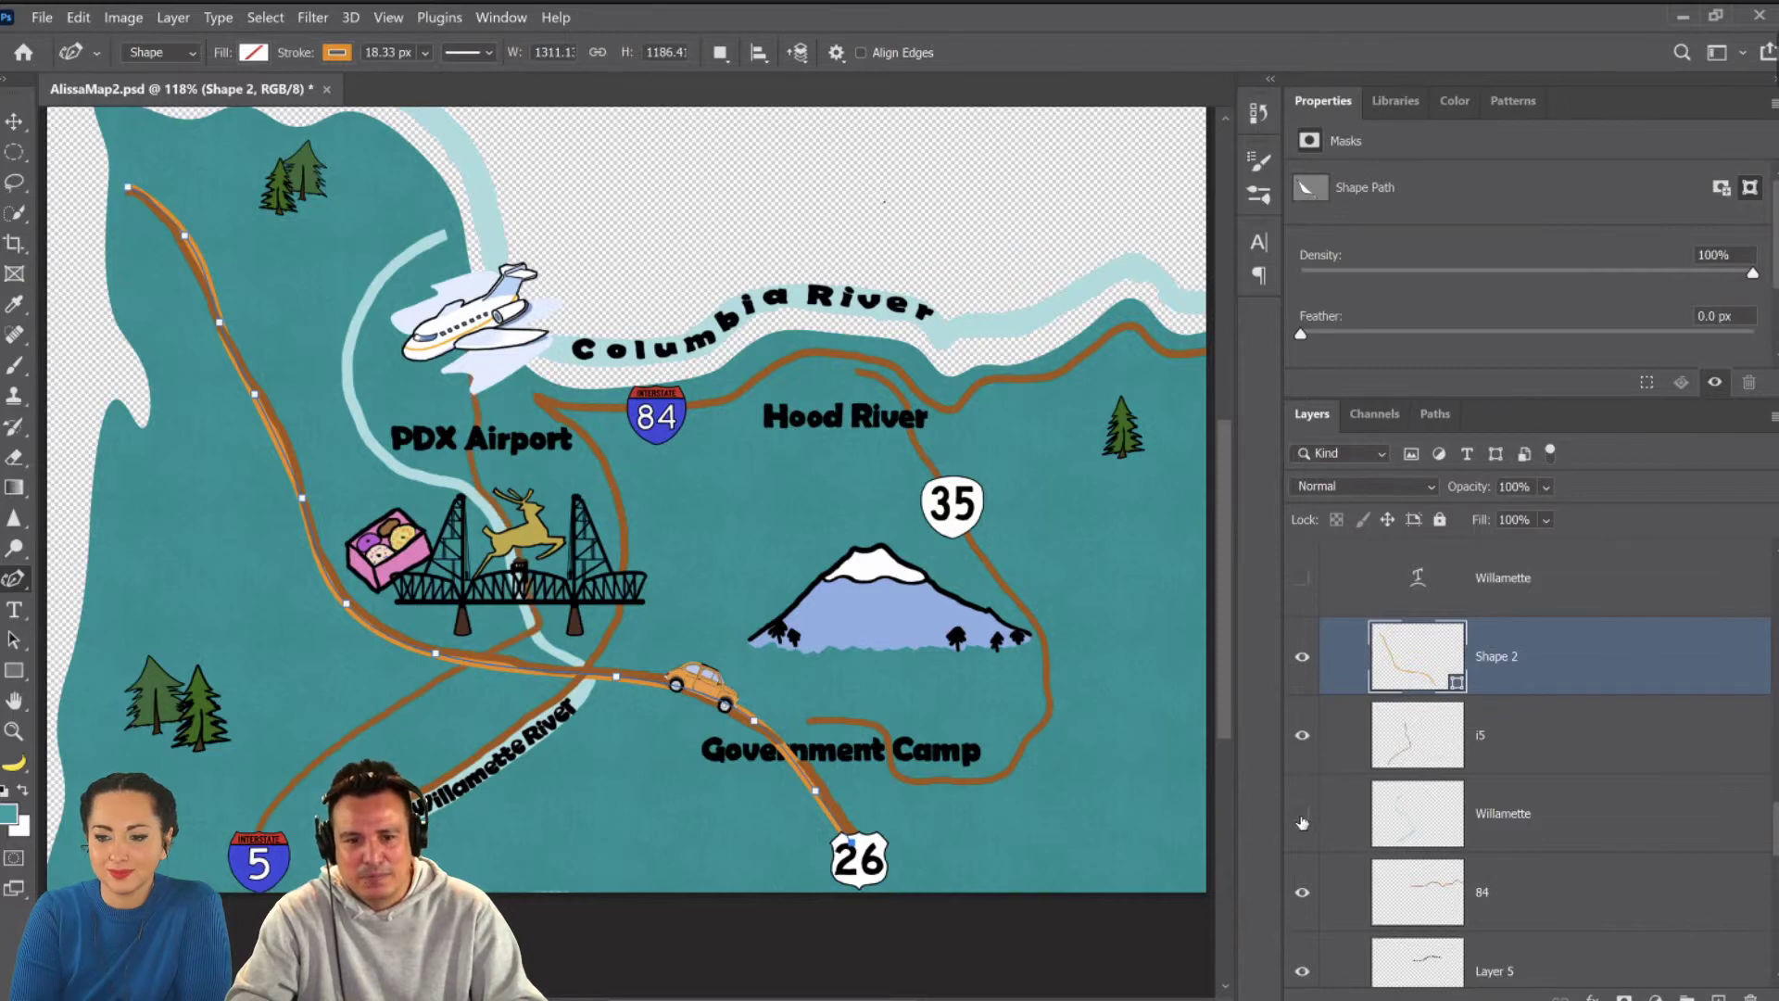
left_click(1302, 813)
left_click(1302, 813)
left_click(1302, 893)
left_click(1302, 892)
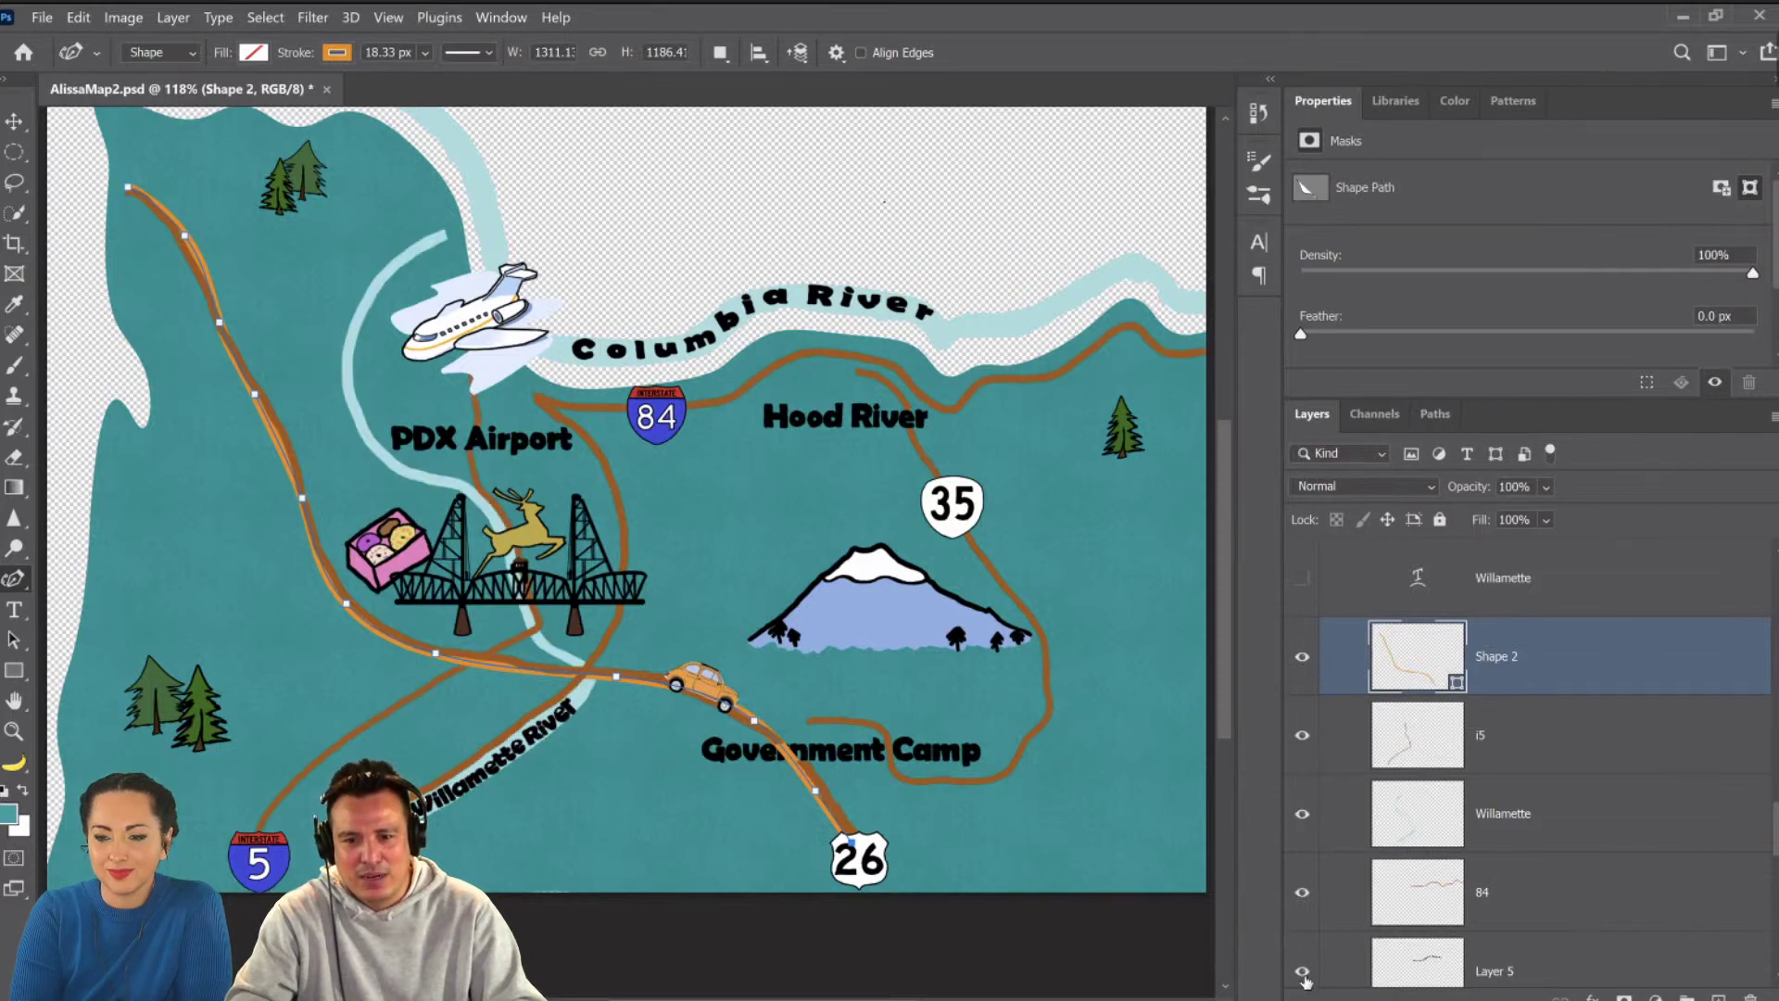
left_click(1301, 971)
left_click(1302, 971)
scroll(1399, 922, "down", 1)
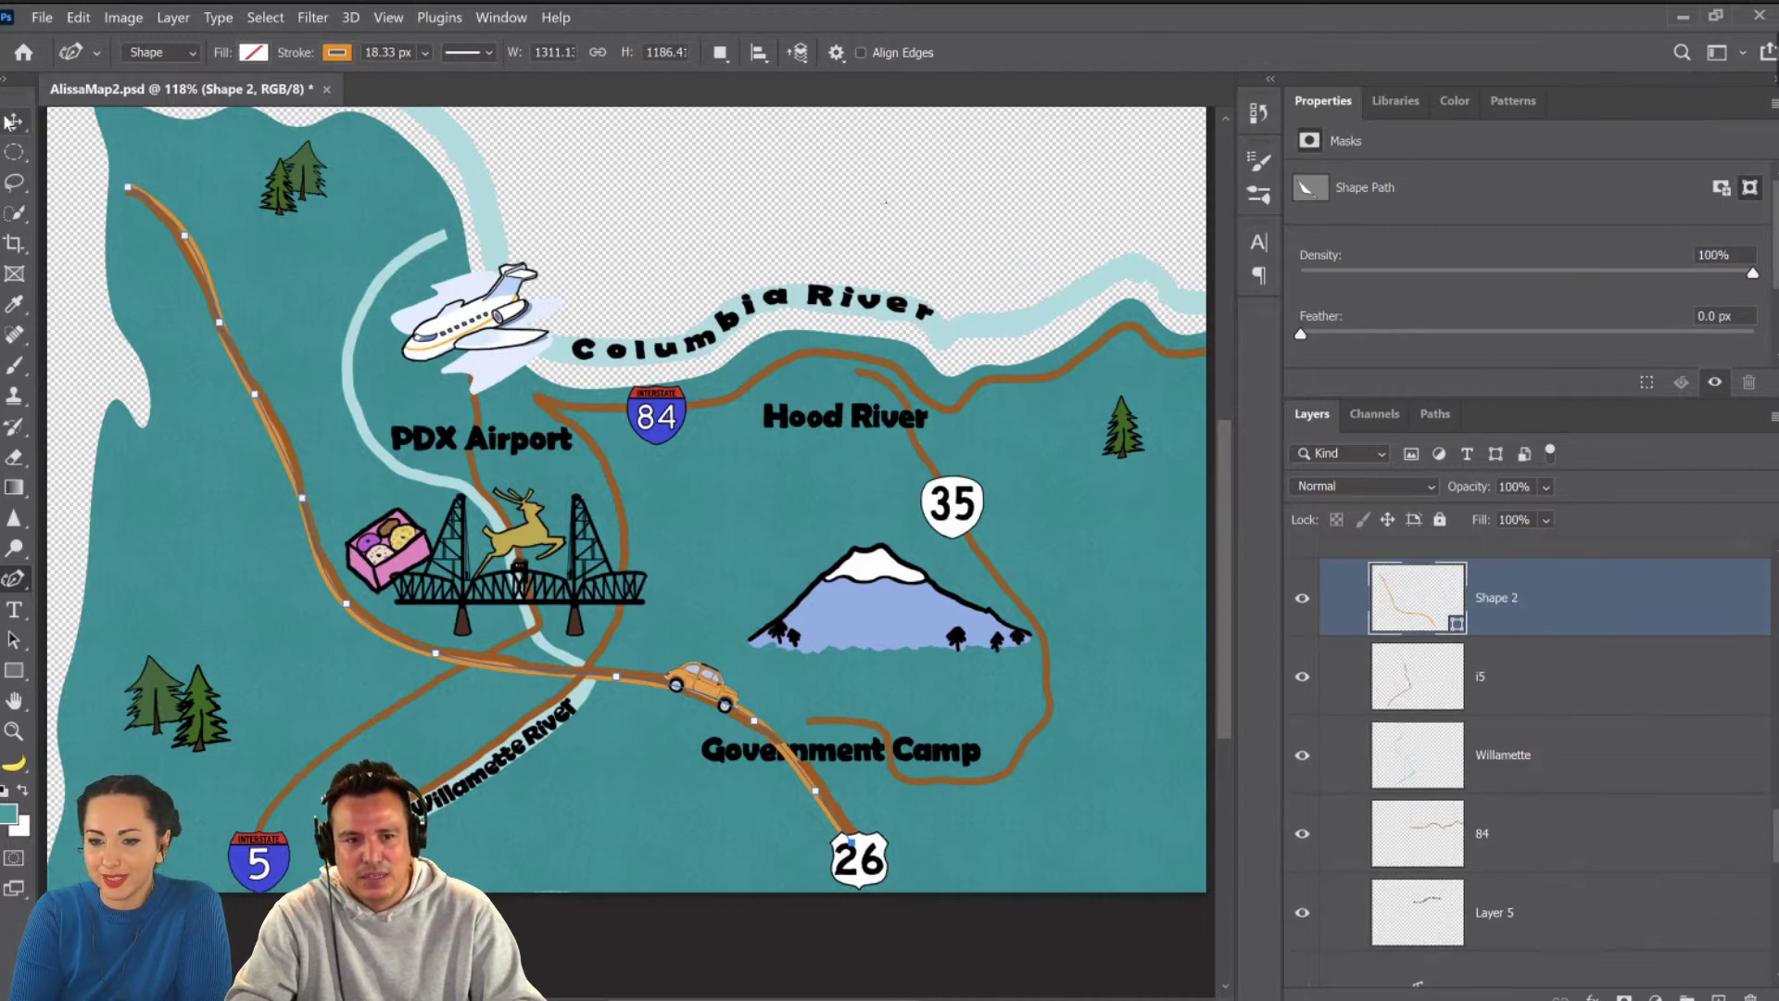
Toggle the visibility of the Shape 2 and i5 layers to look for the original brown road beneath the new one.
key("v")
right_click(202, 262)
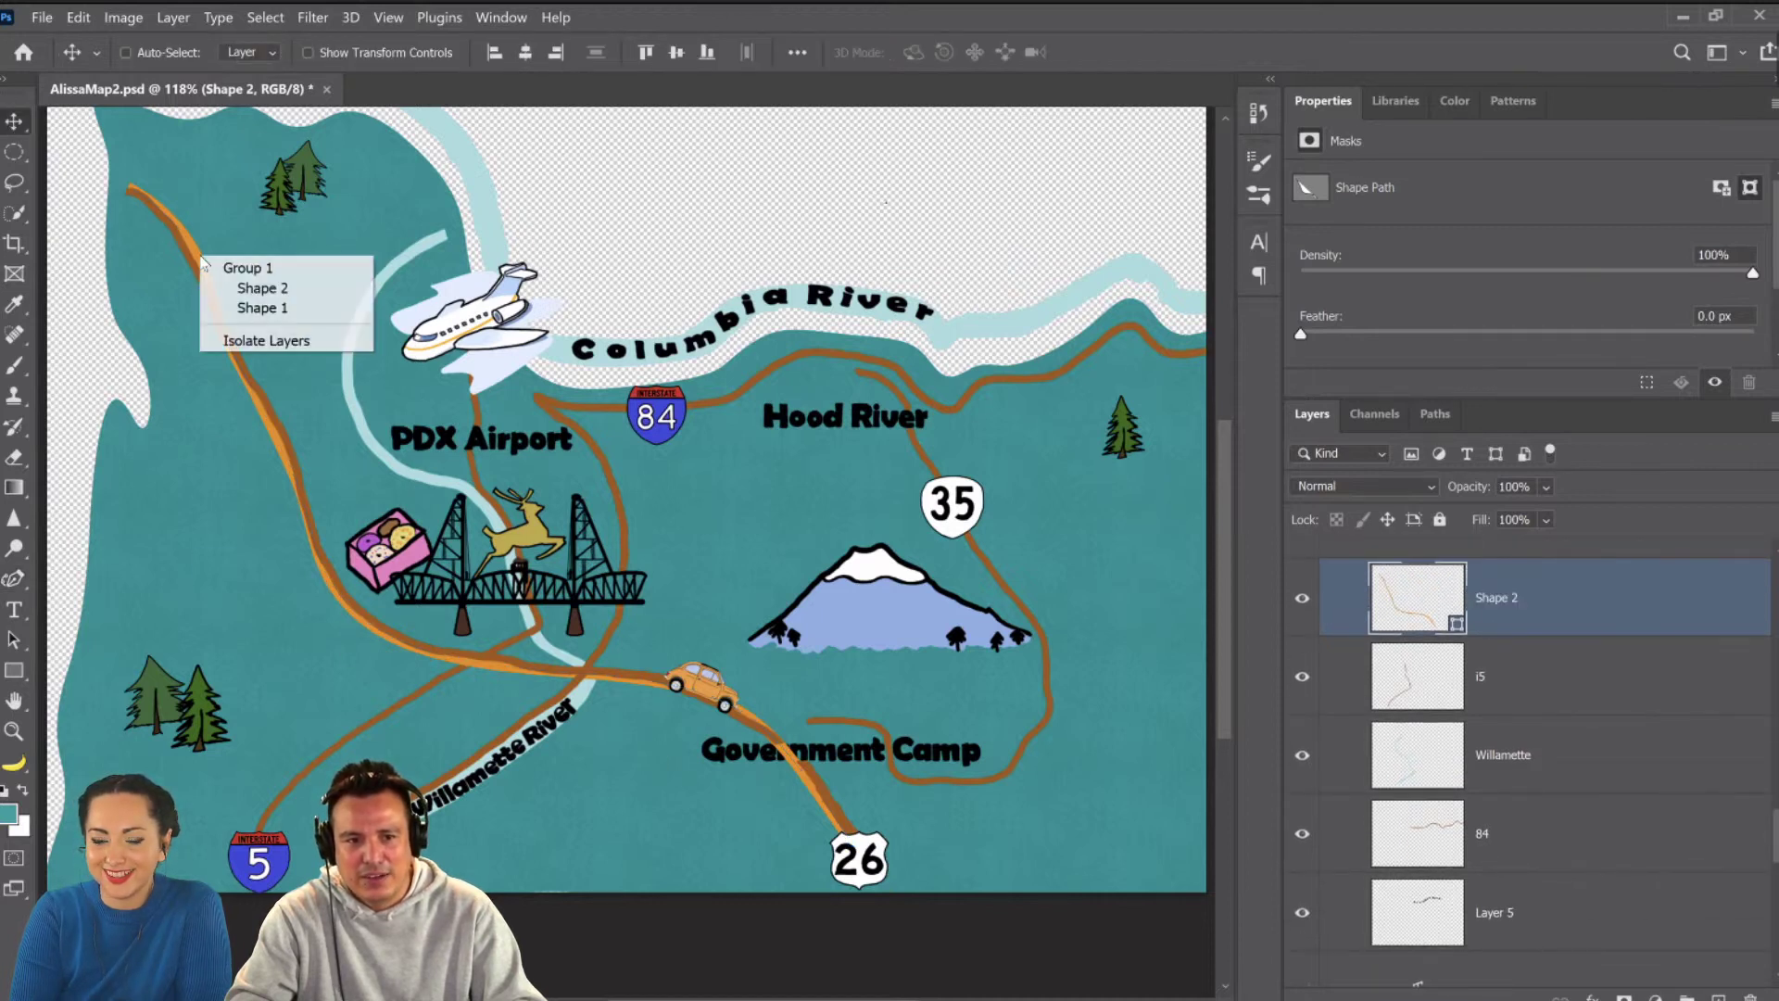
left_click(287, 289)
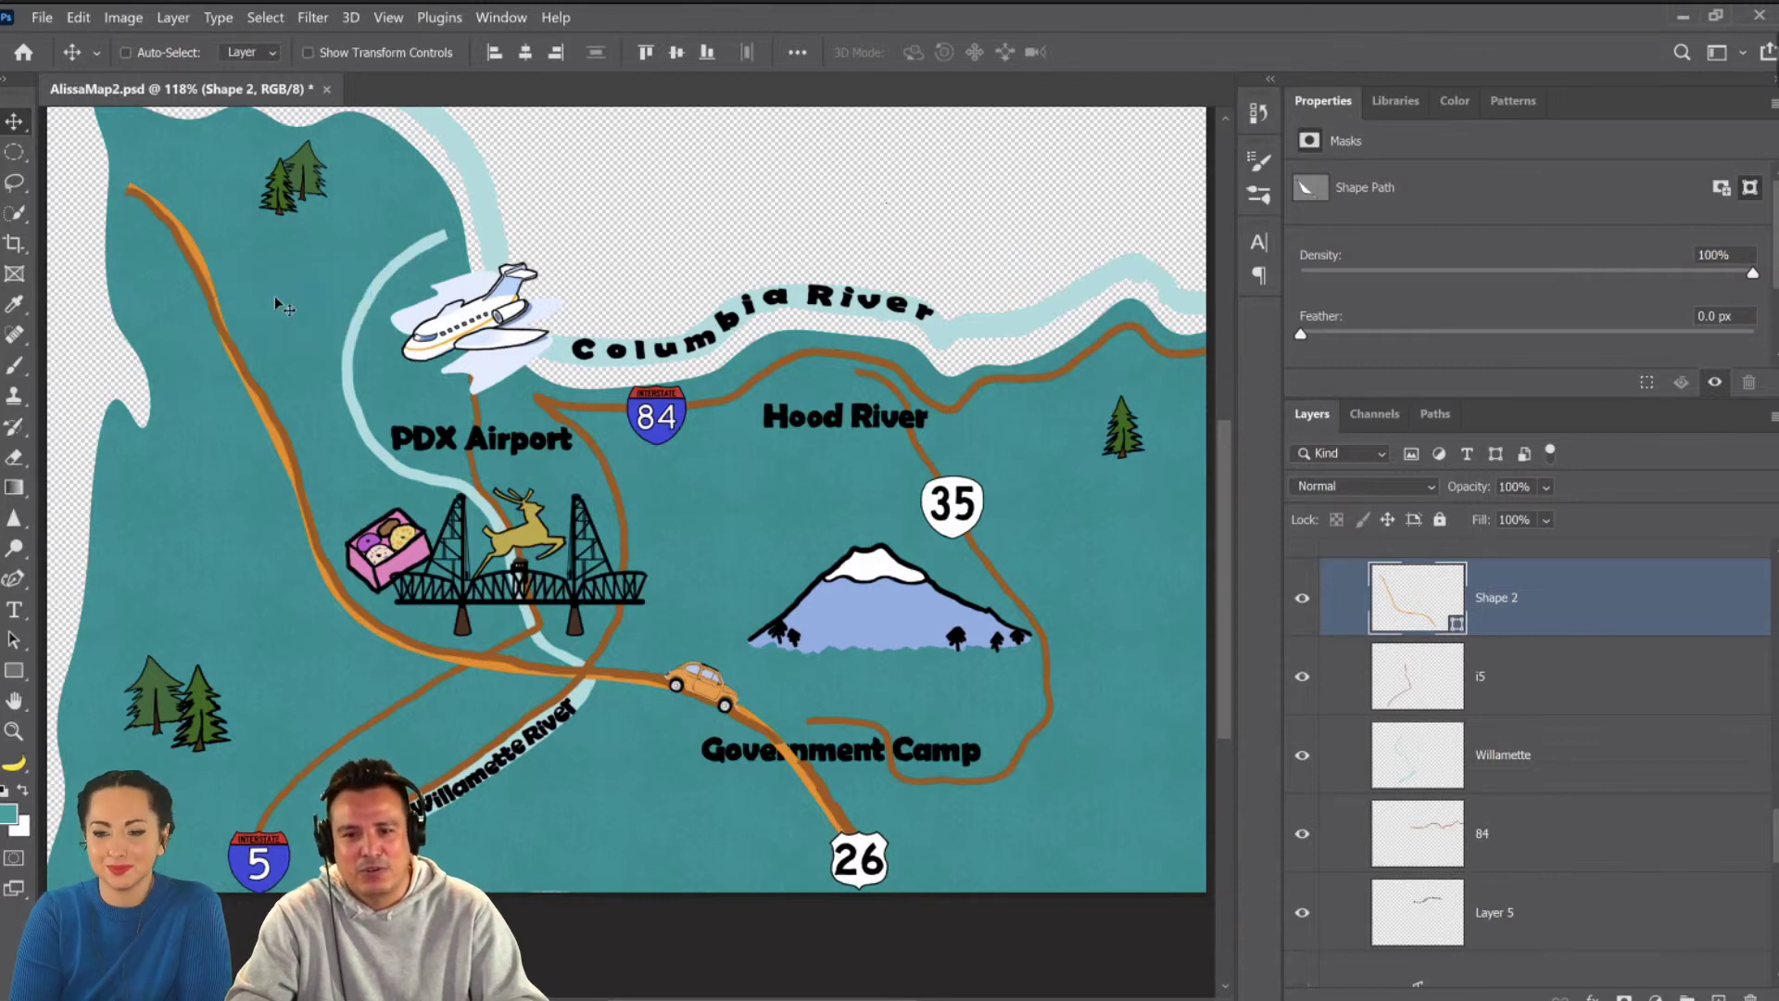
left_click(1312, 614)
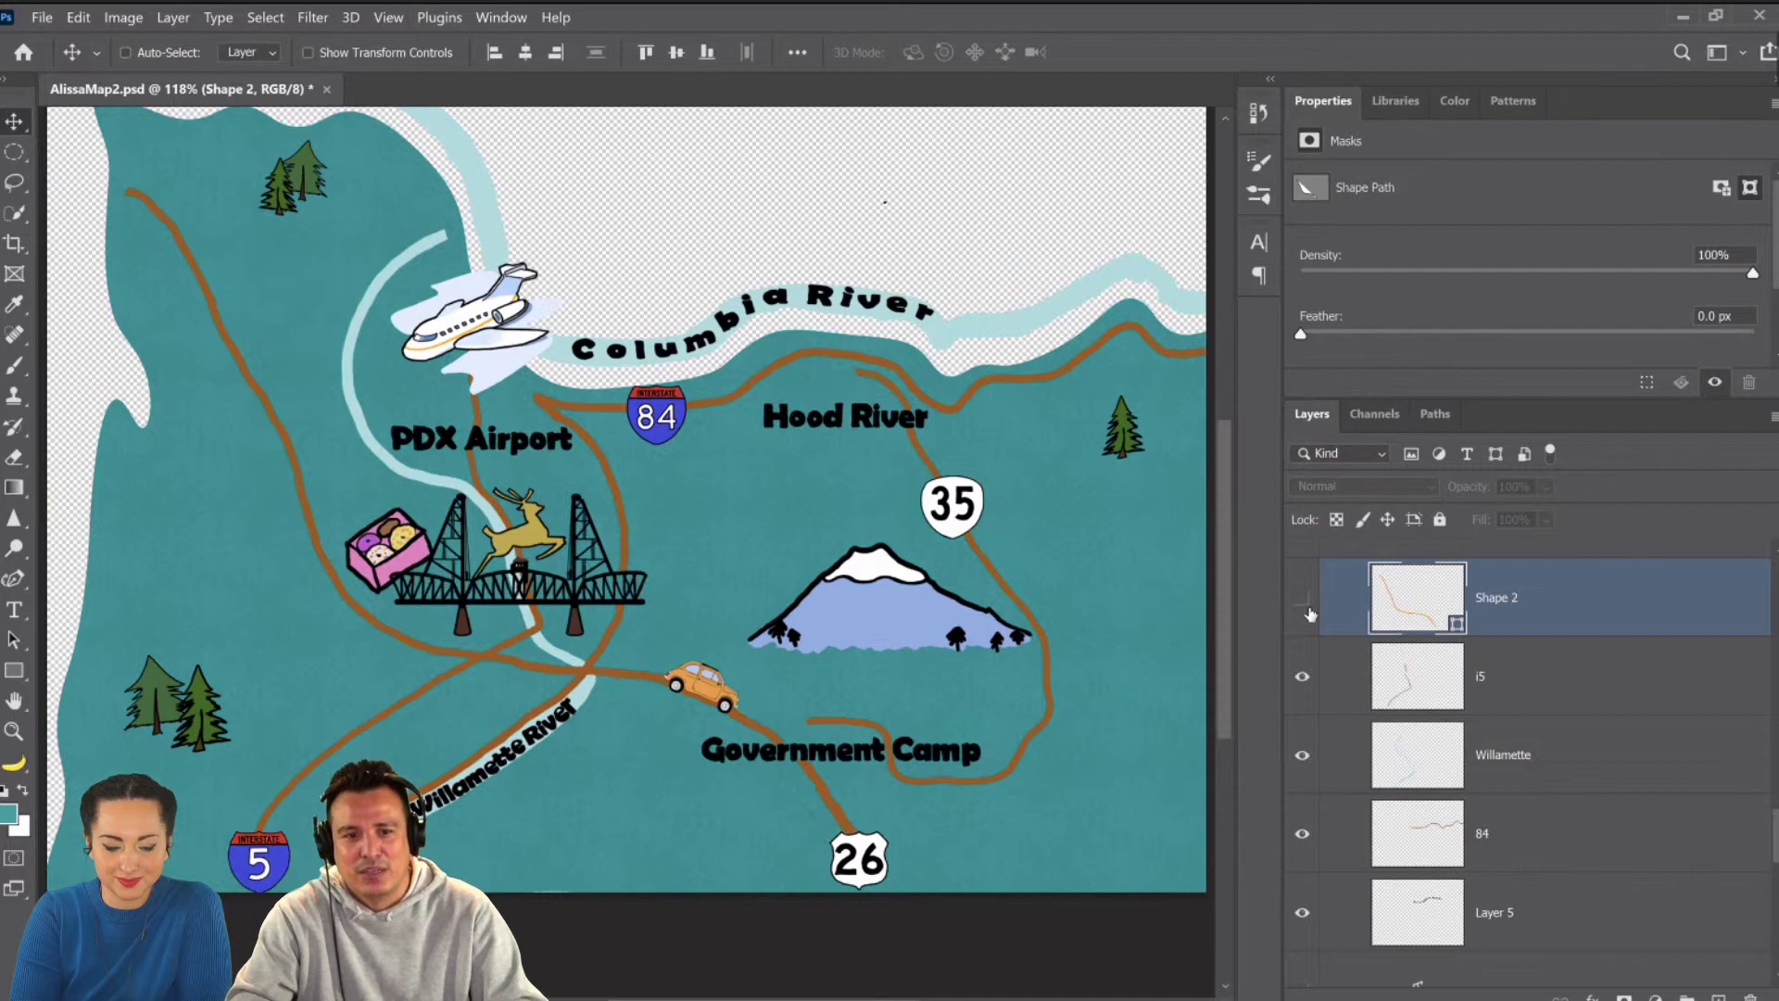
left_click(1308, 613)
left_click(1308, 613)
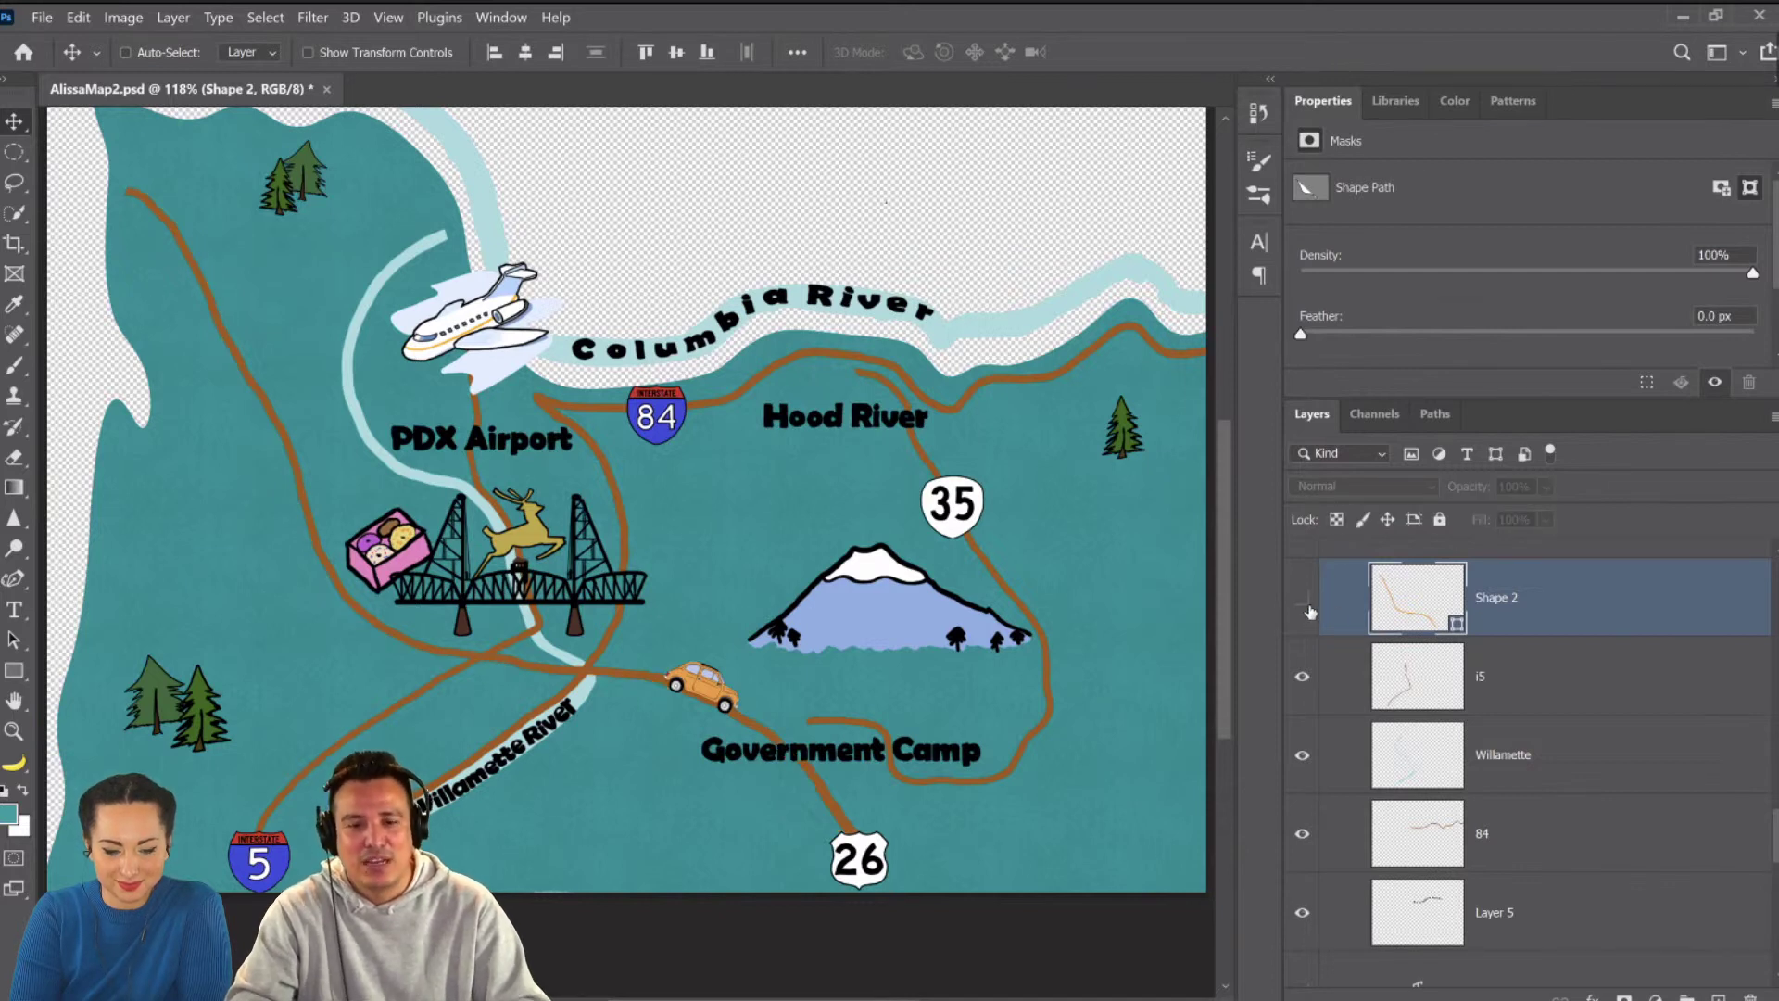
scroll(1298, 741, "up", 1)
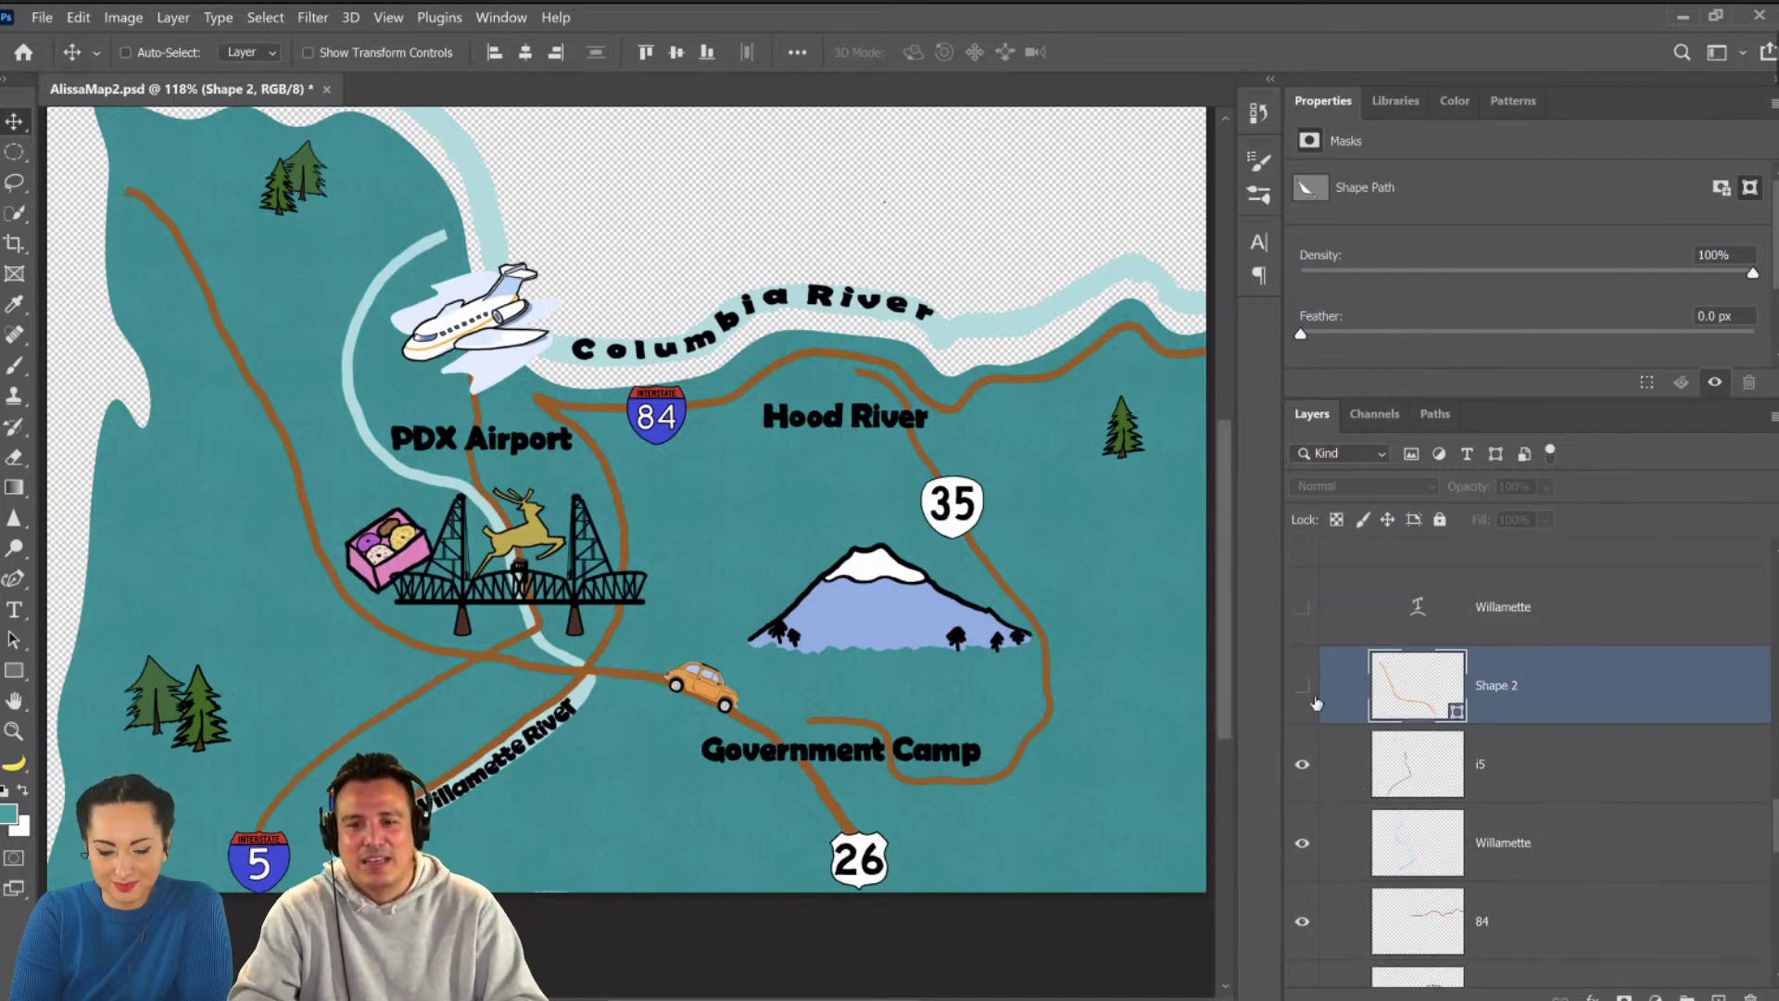
left_click(1302, 691)
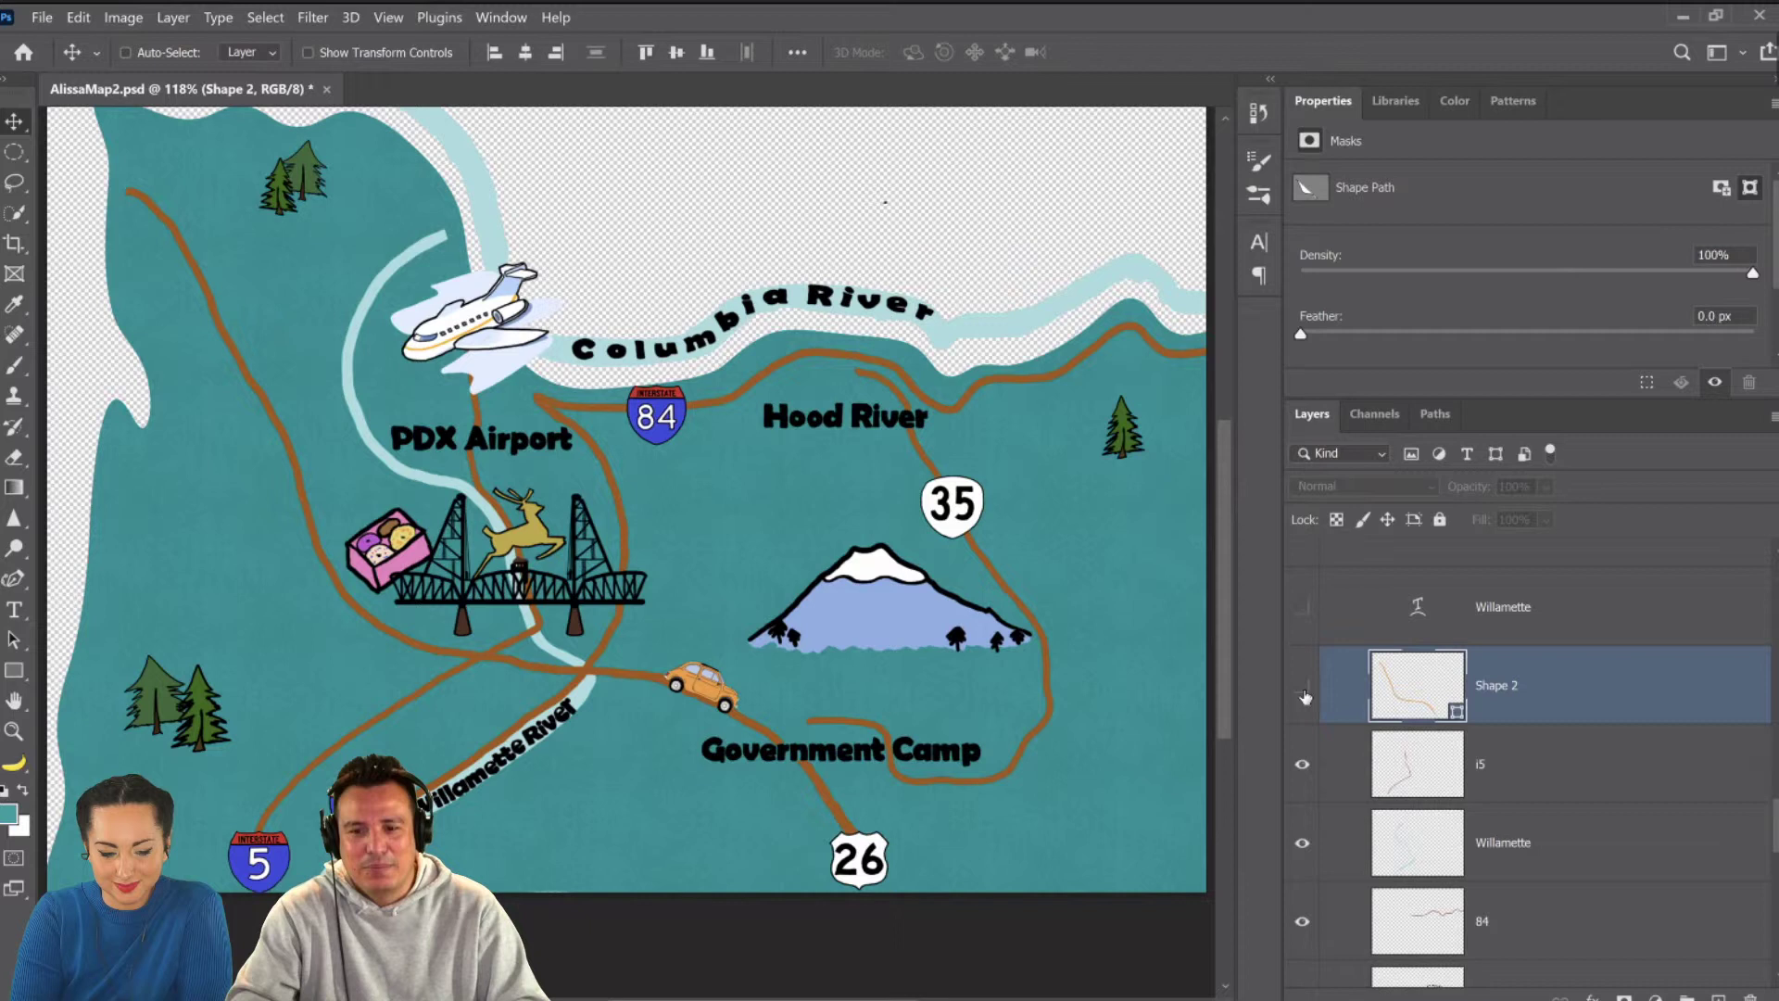
left_click(1303, 774)
left_click(1303, 776)
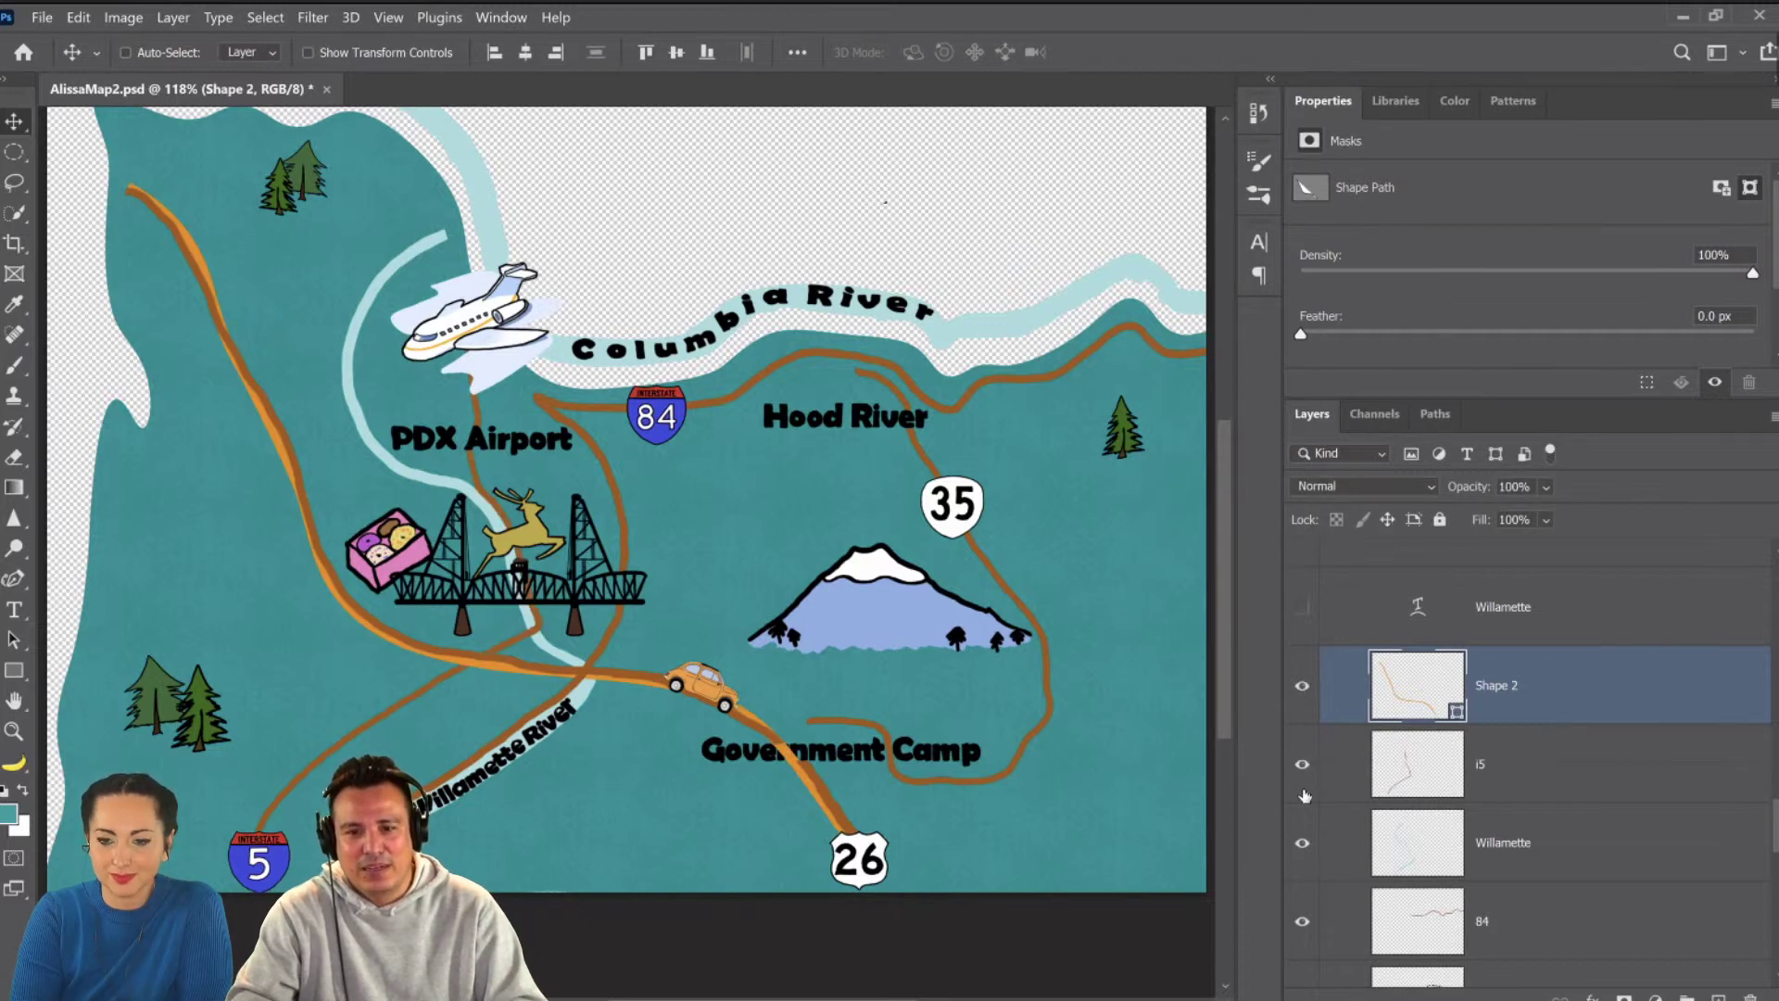
left_click(1305, 690)
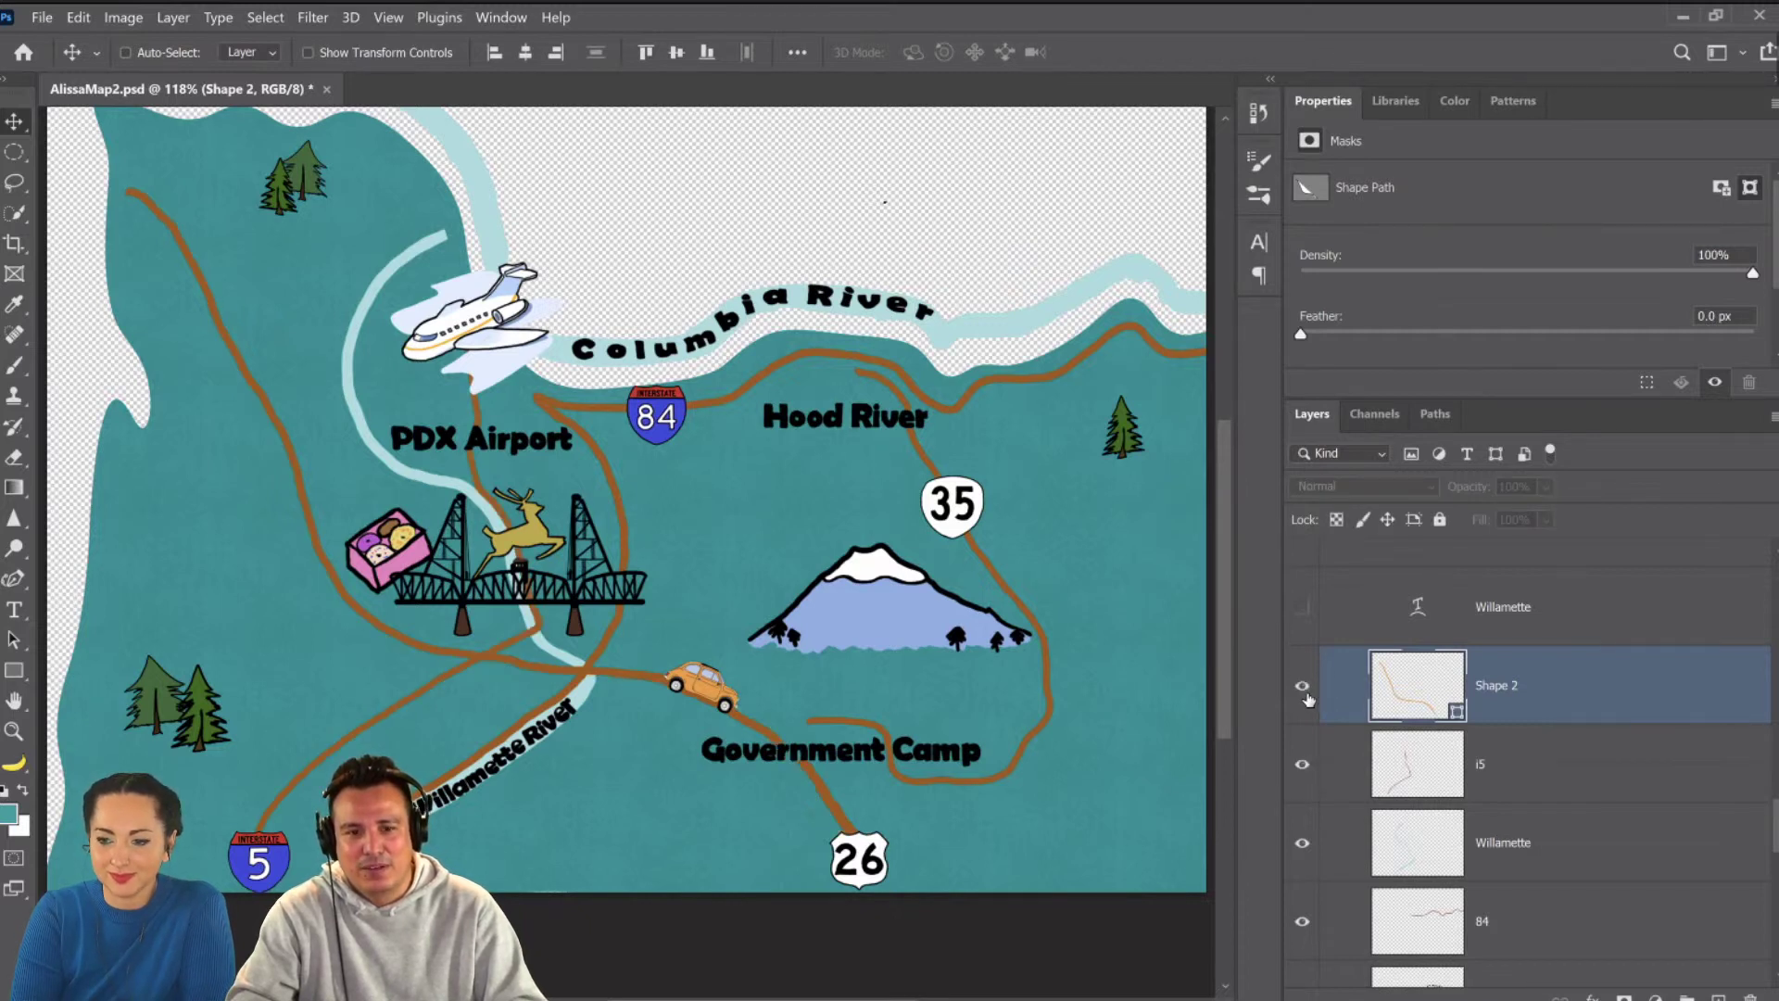
Select the original brown road's layer, 26, from the artwork and hide it.
right_click(287, 444)
left_click(332, 486)
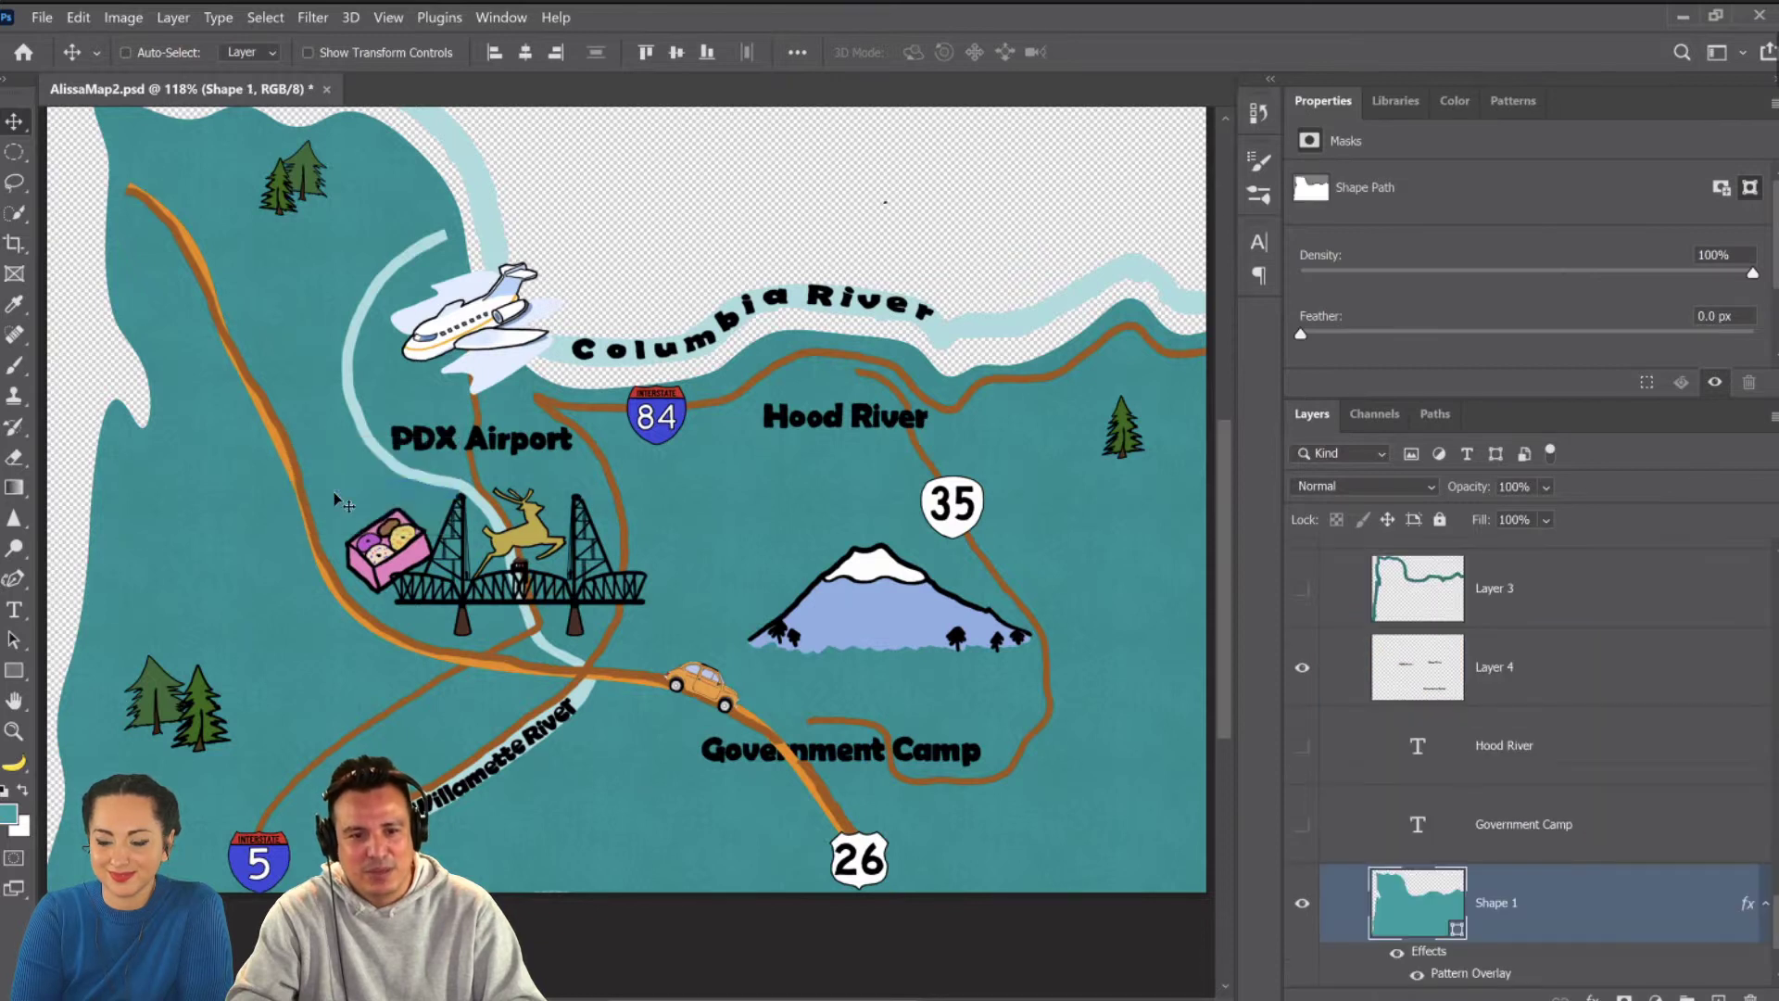
right_click(249, 373)
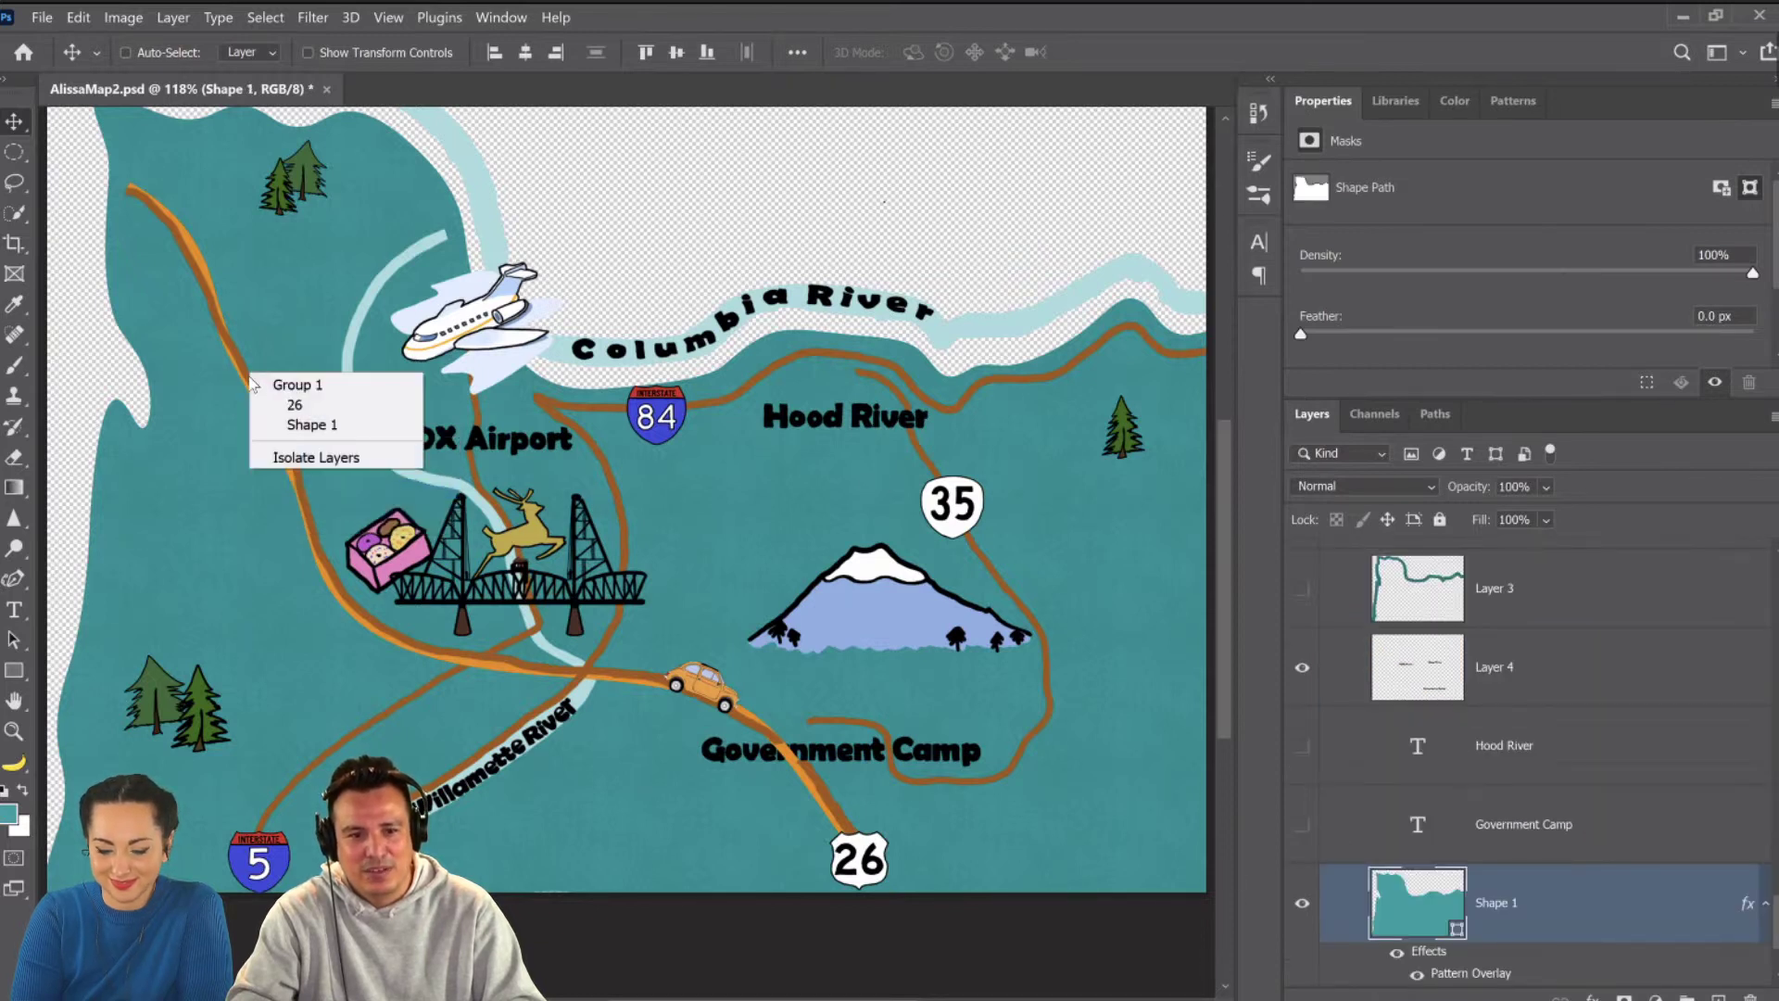
left_click(295, 407)
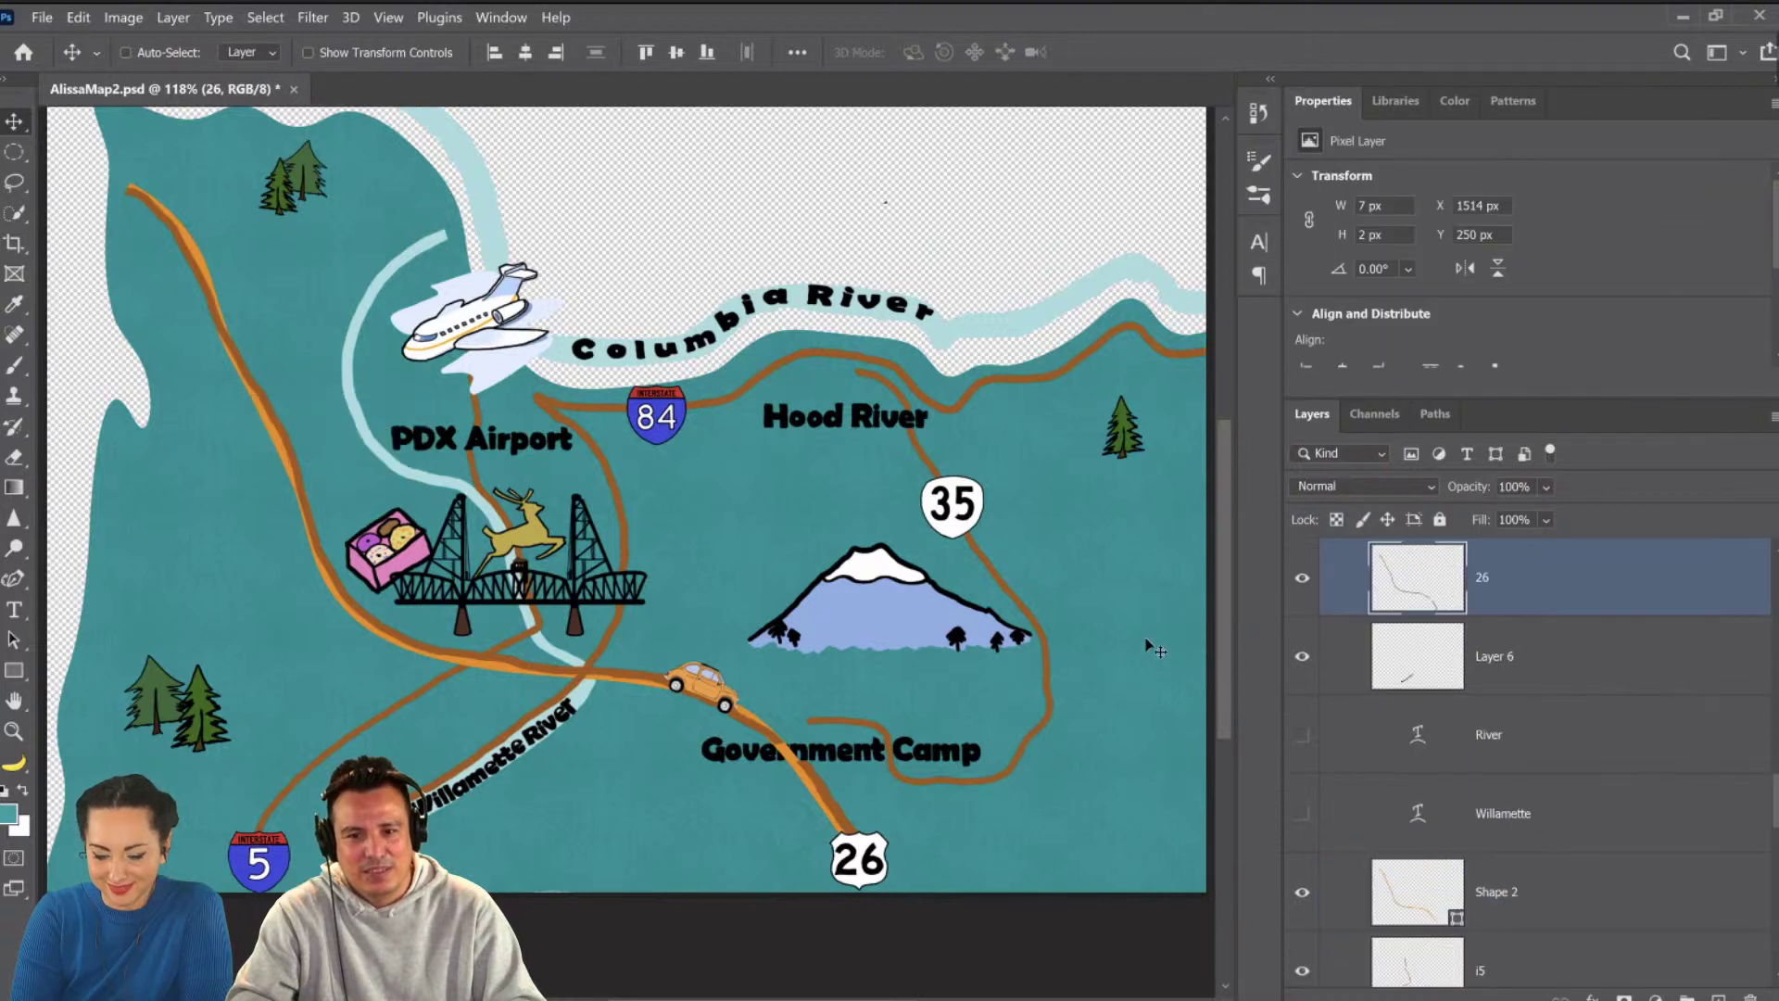
left_click(1300, 600)
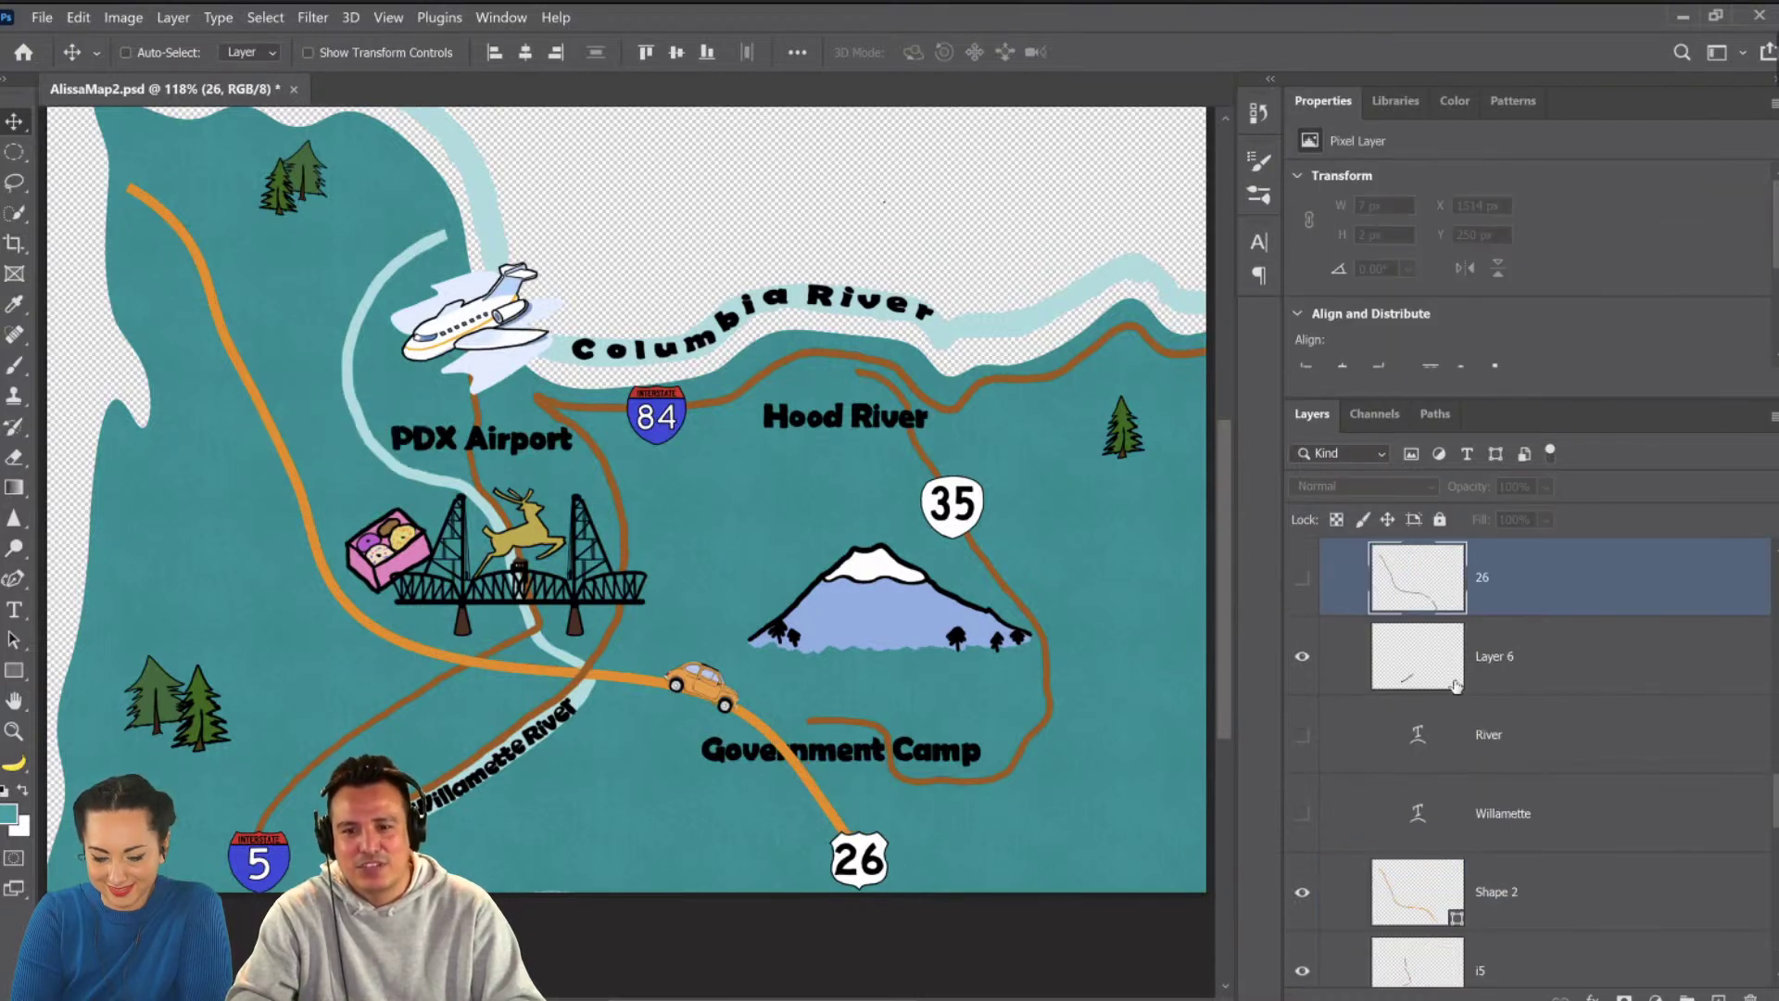
Select the new orange road's shape layer from the artwork and rename it New Road.
scroll(1457, 686, "up", 5)
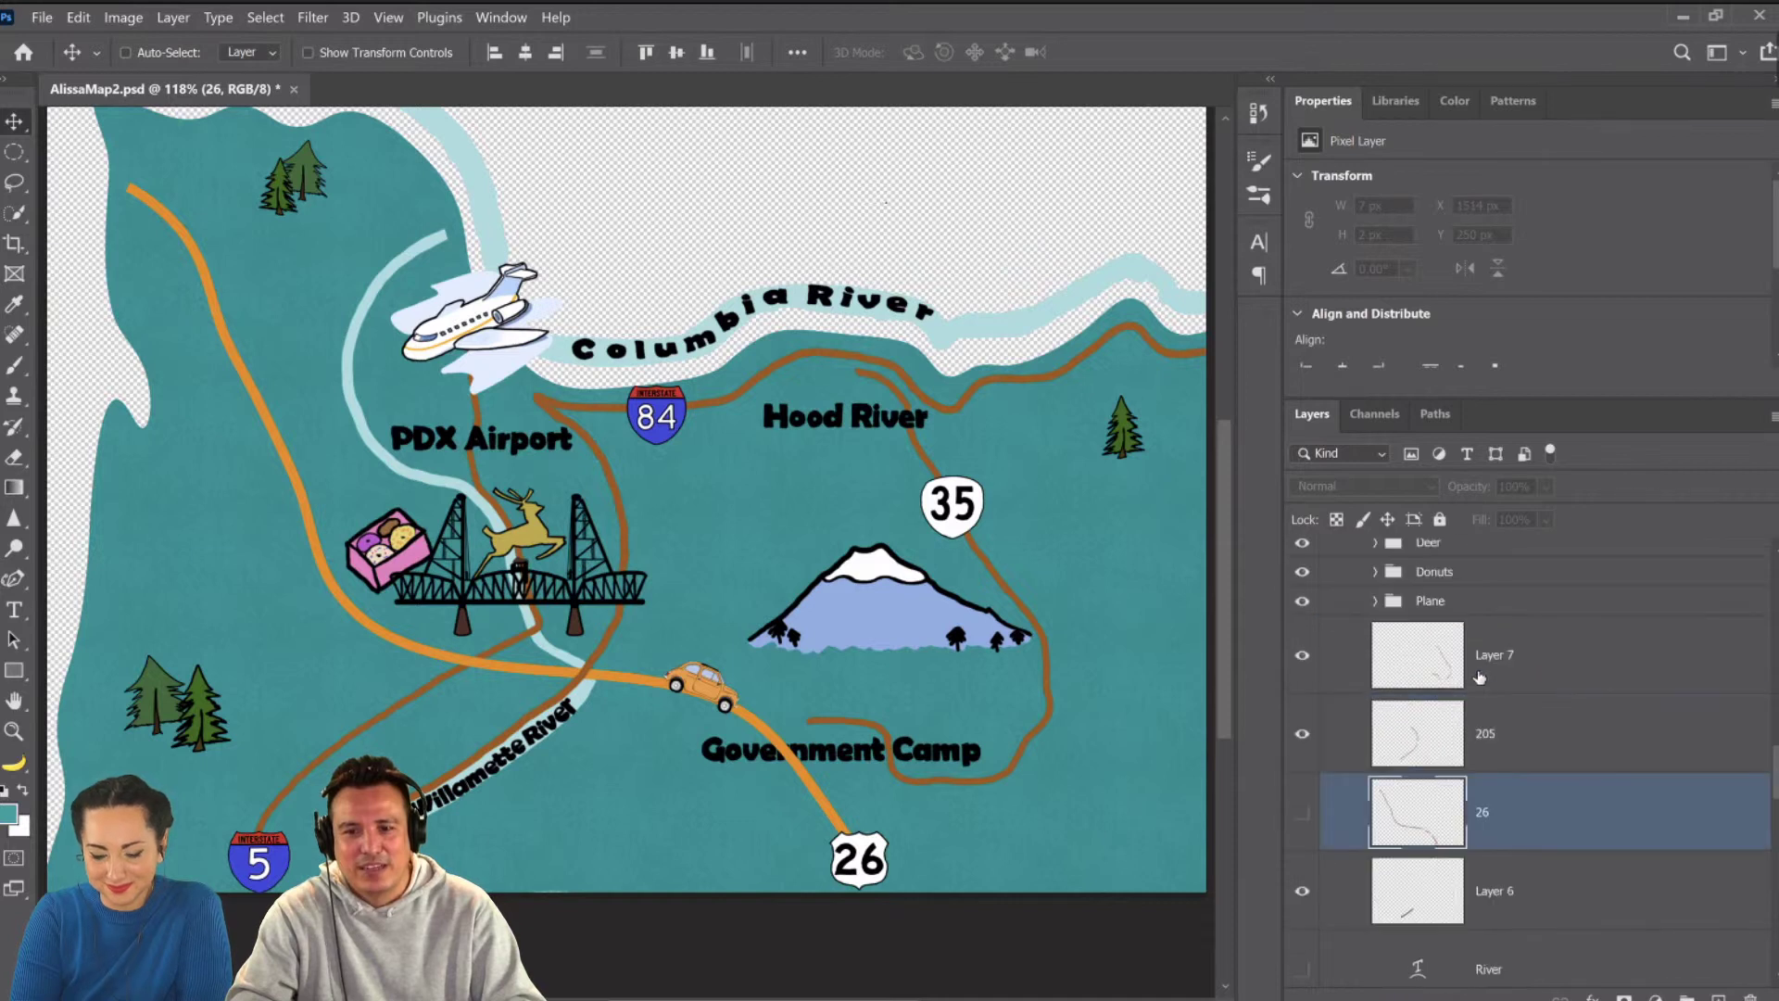
scroll(1501, 732, "up", 1)
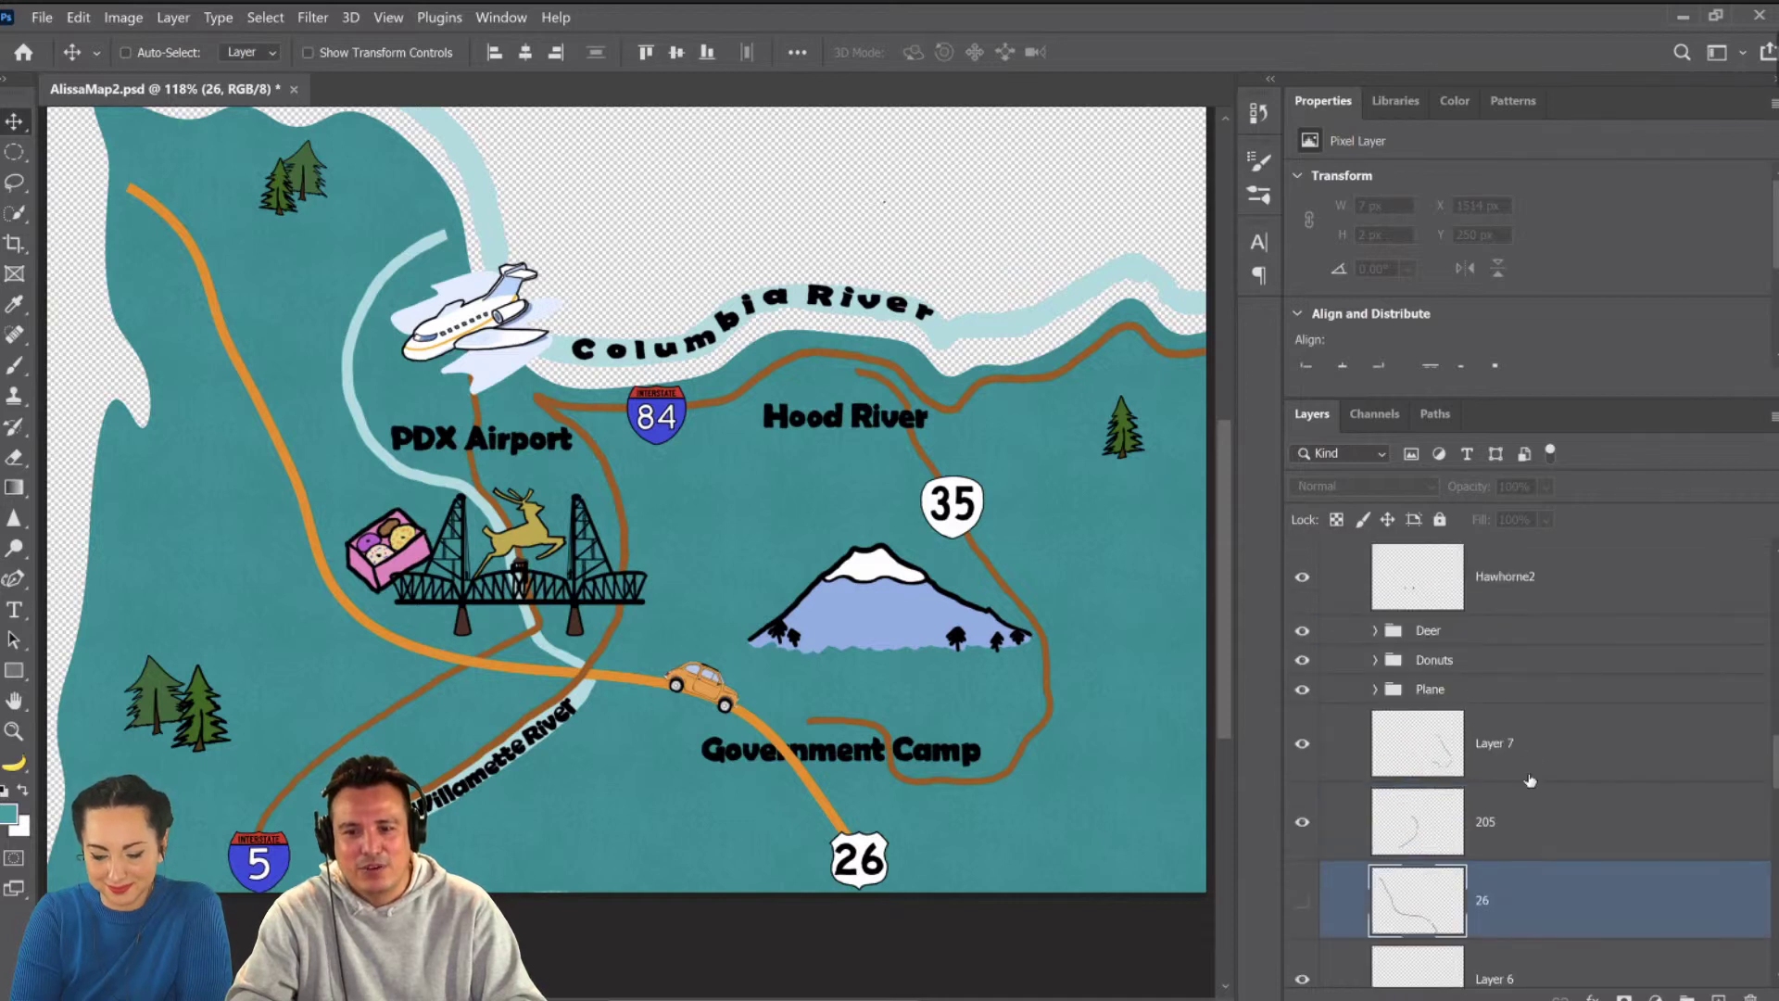
right_click(283, 452)
left_click(375, 491)
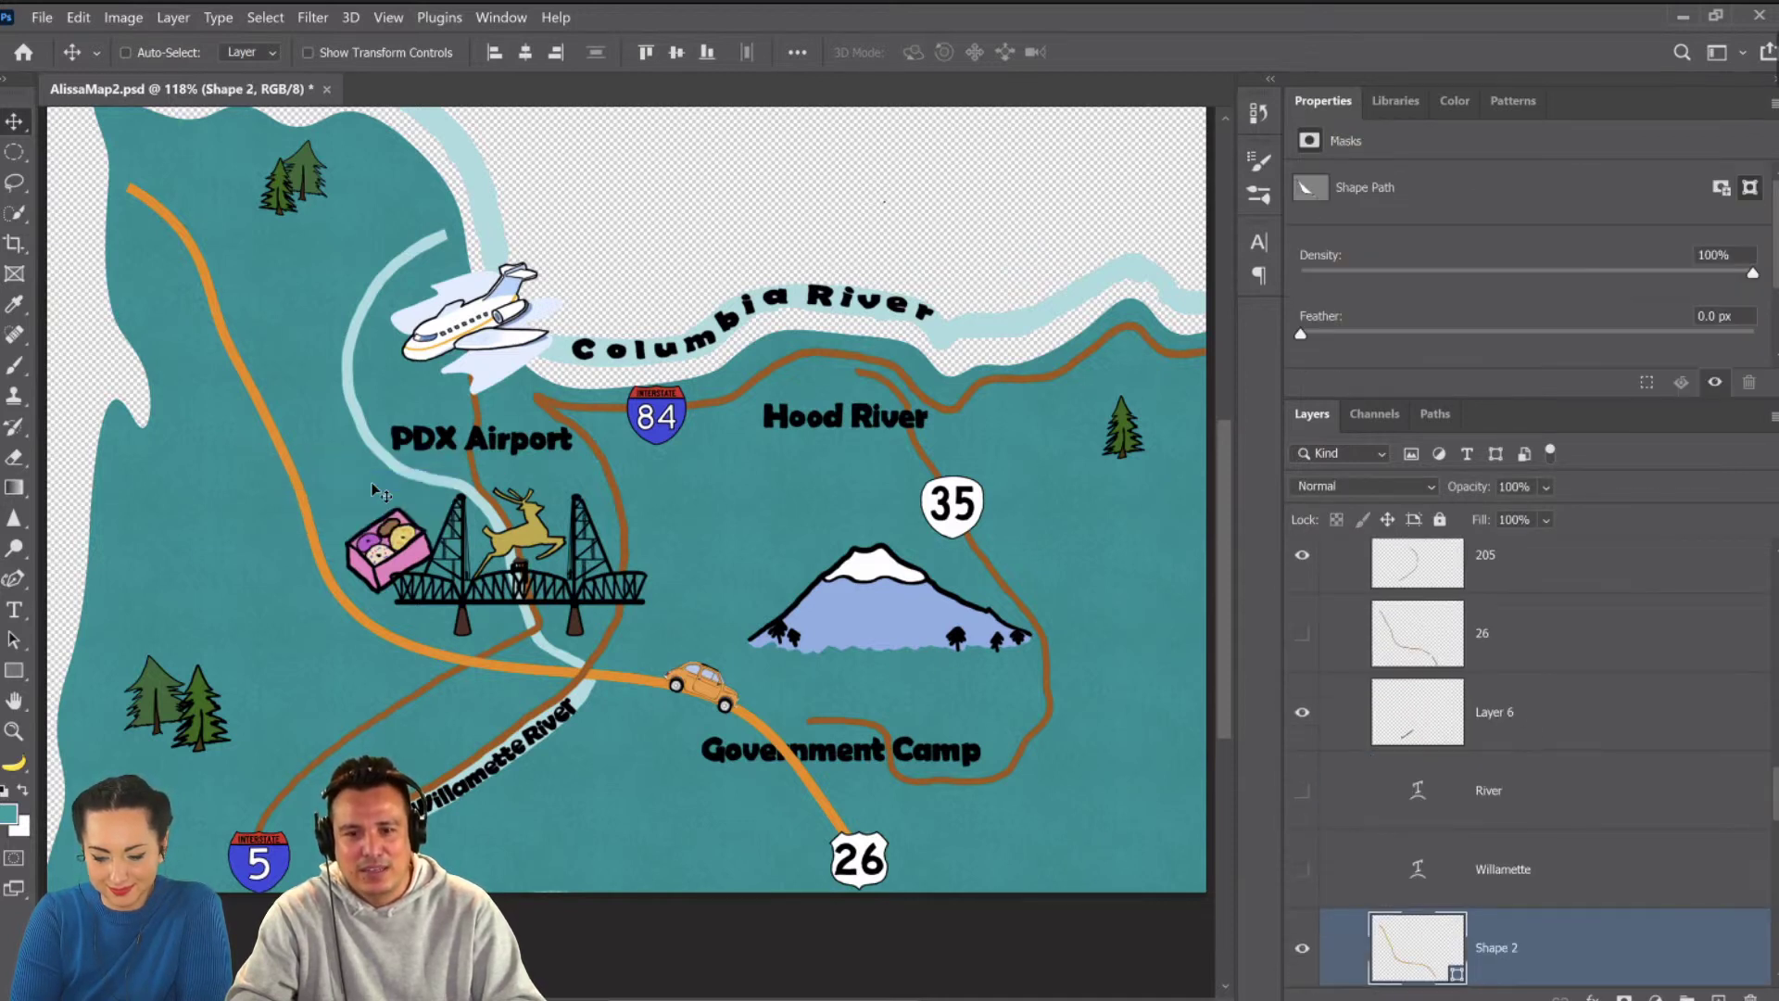
left_click(1306, 952)
left_click(1302, 948)
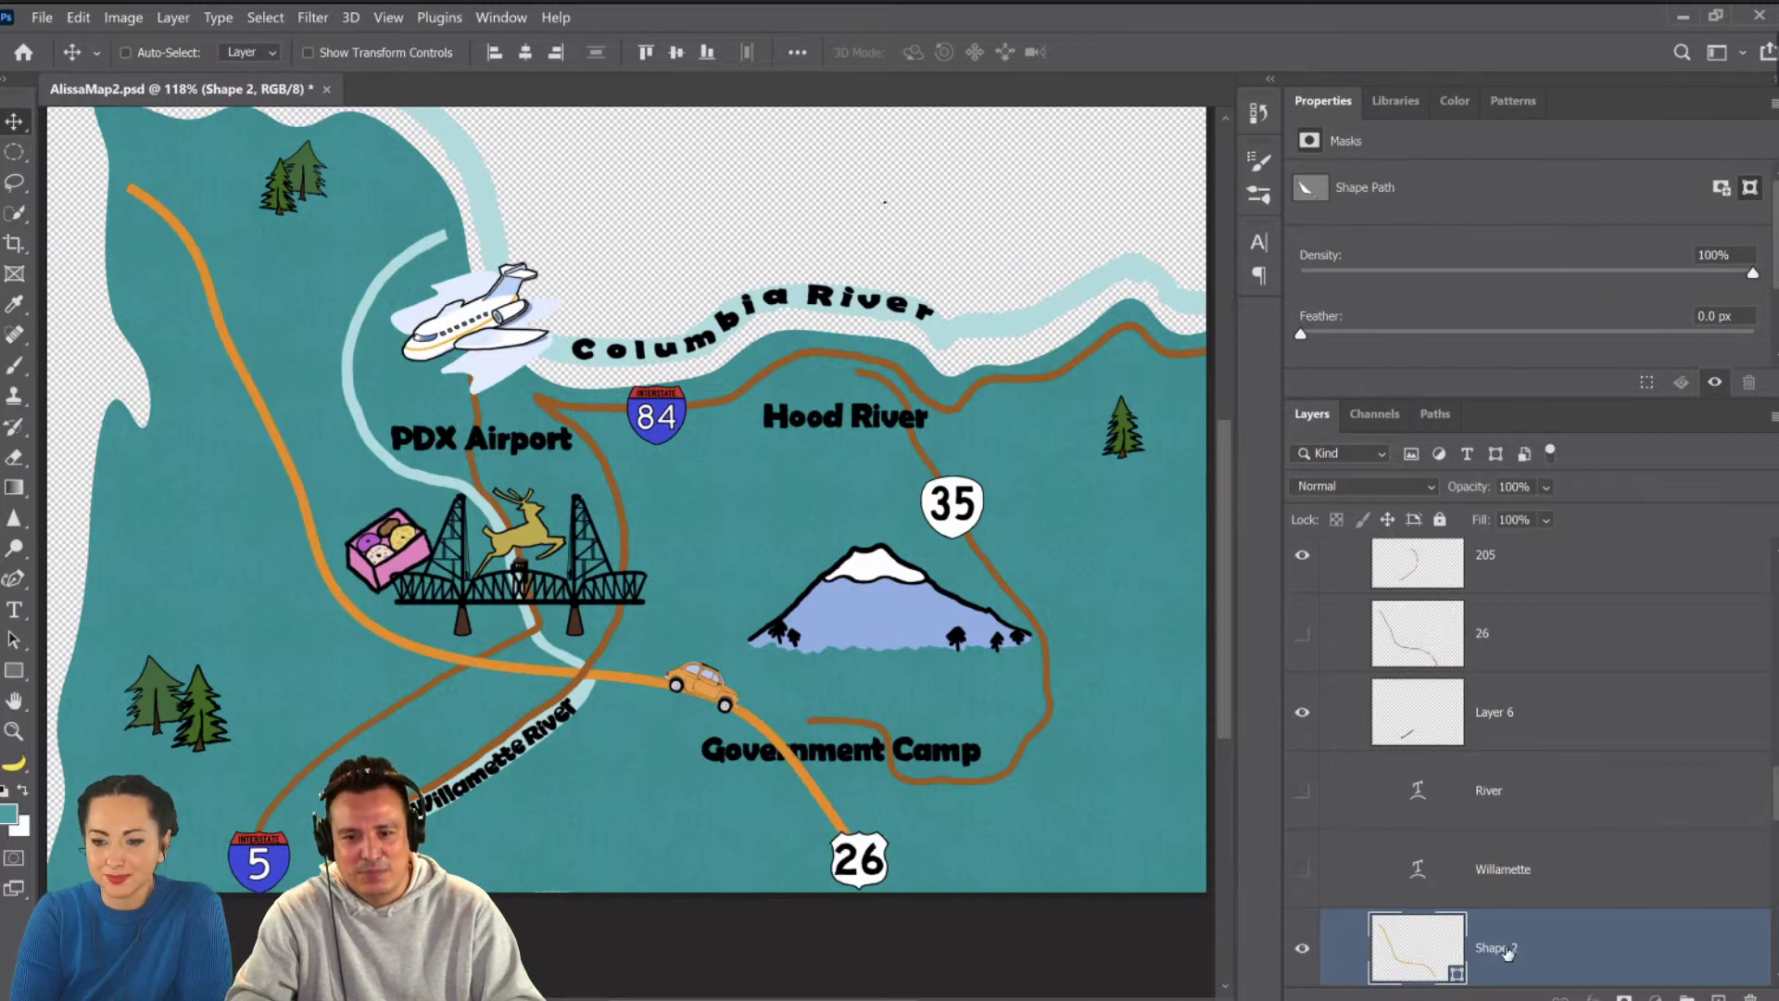
double_click(1497, 947)
type("New Roa")
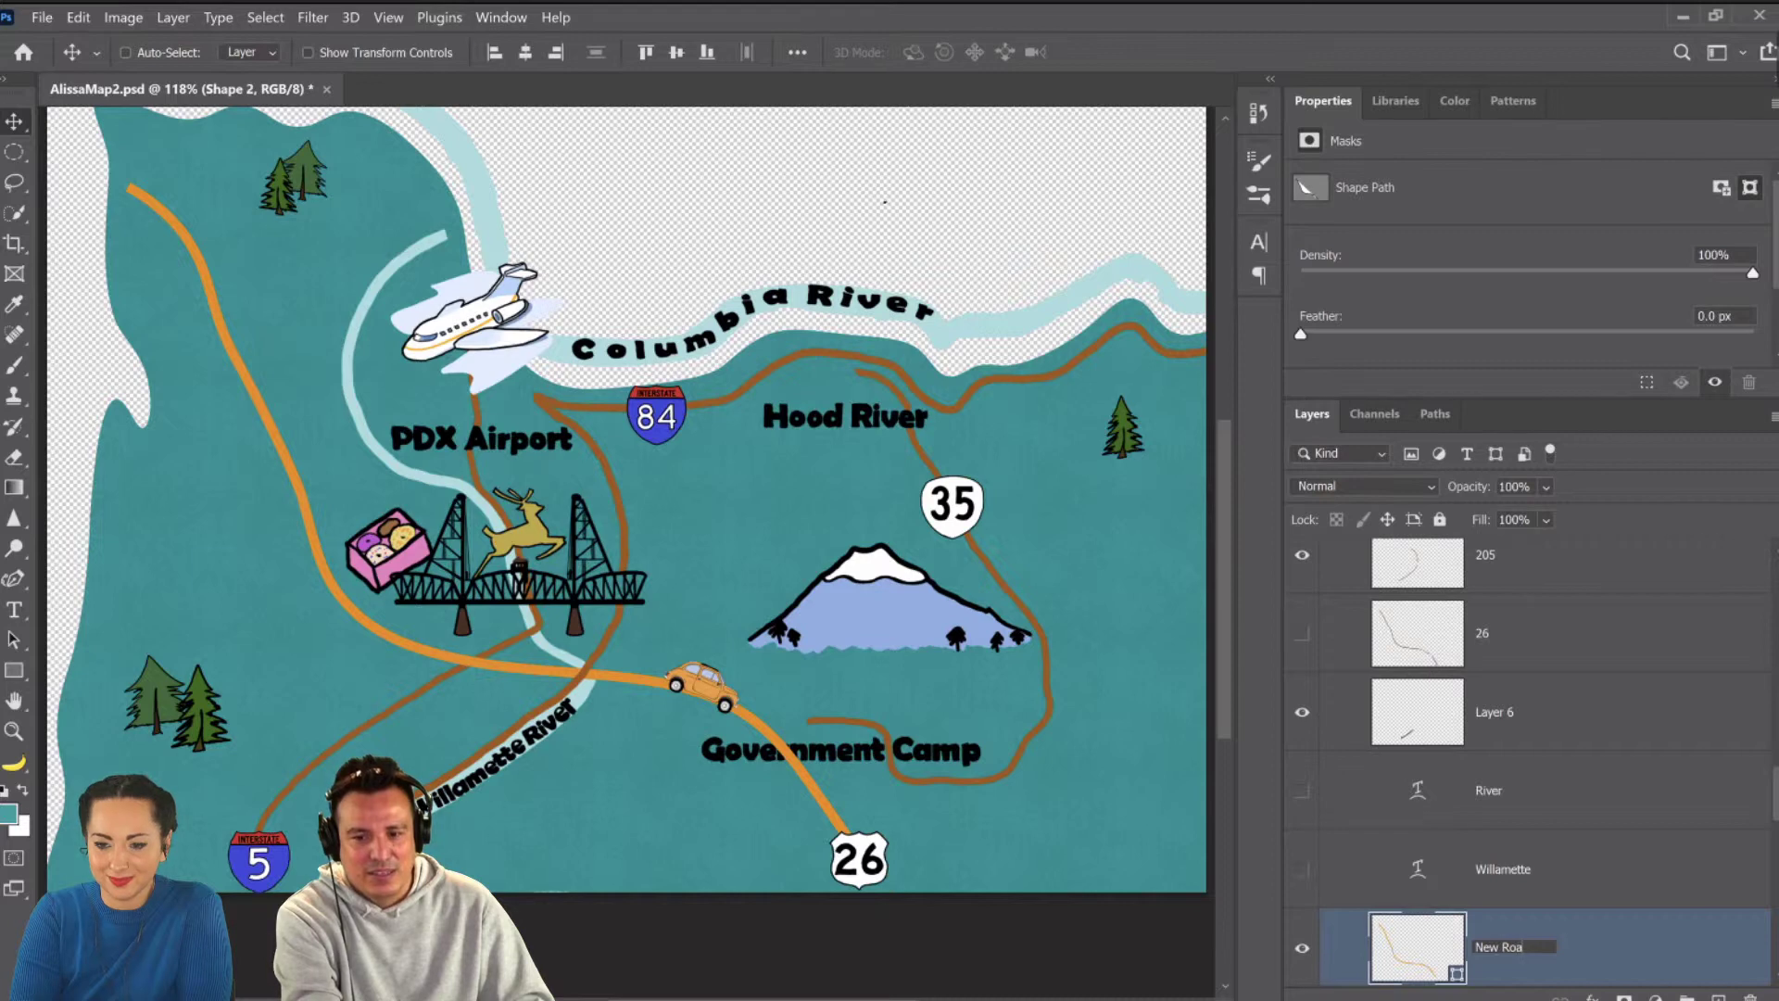
type("d")
key("Return")
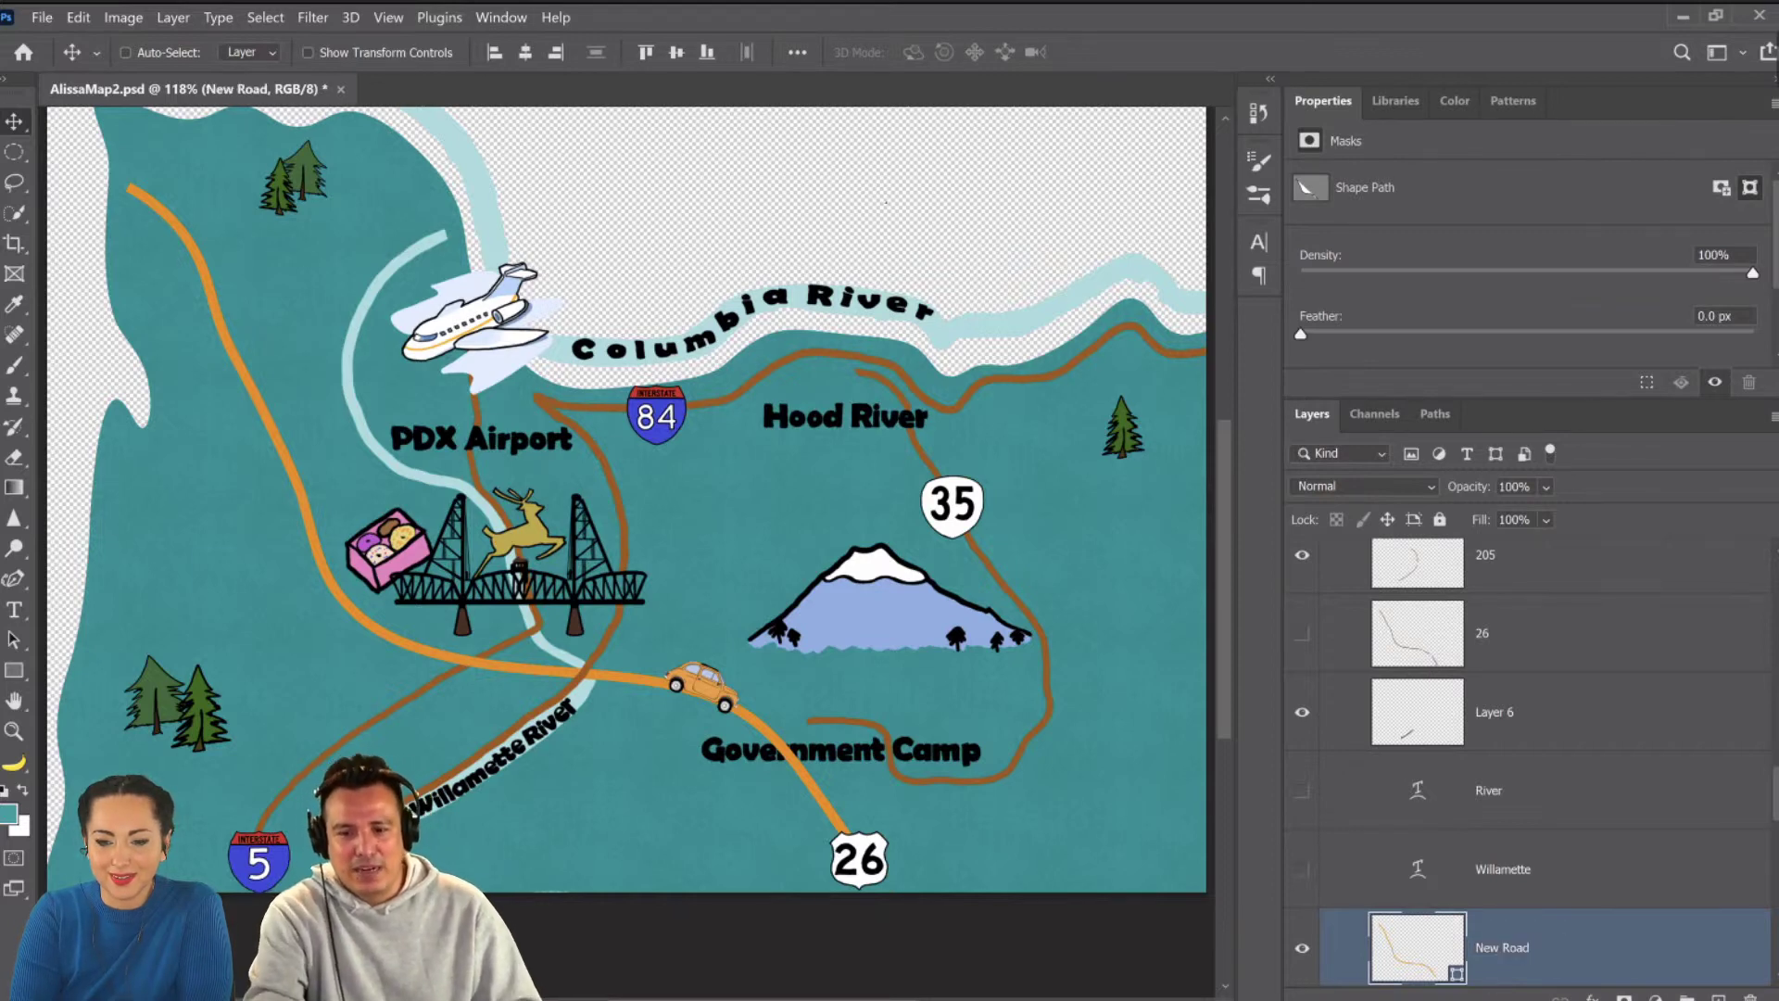
Give the New Road layer a red colour label.
right_click(1604, 947)
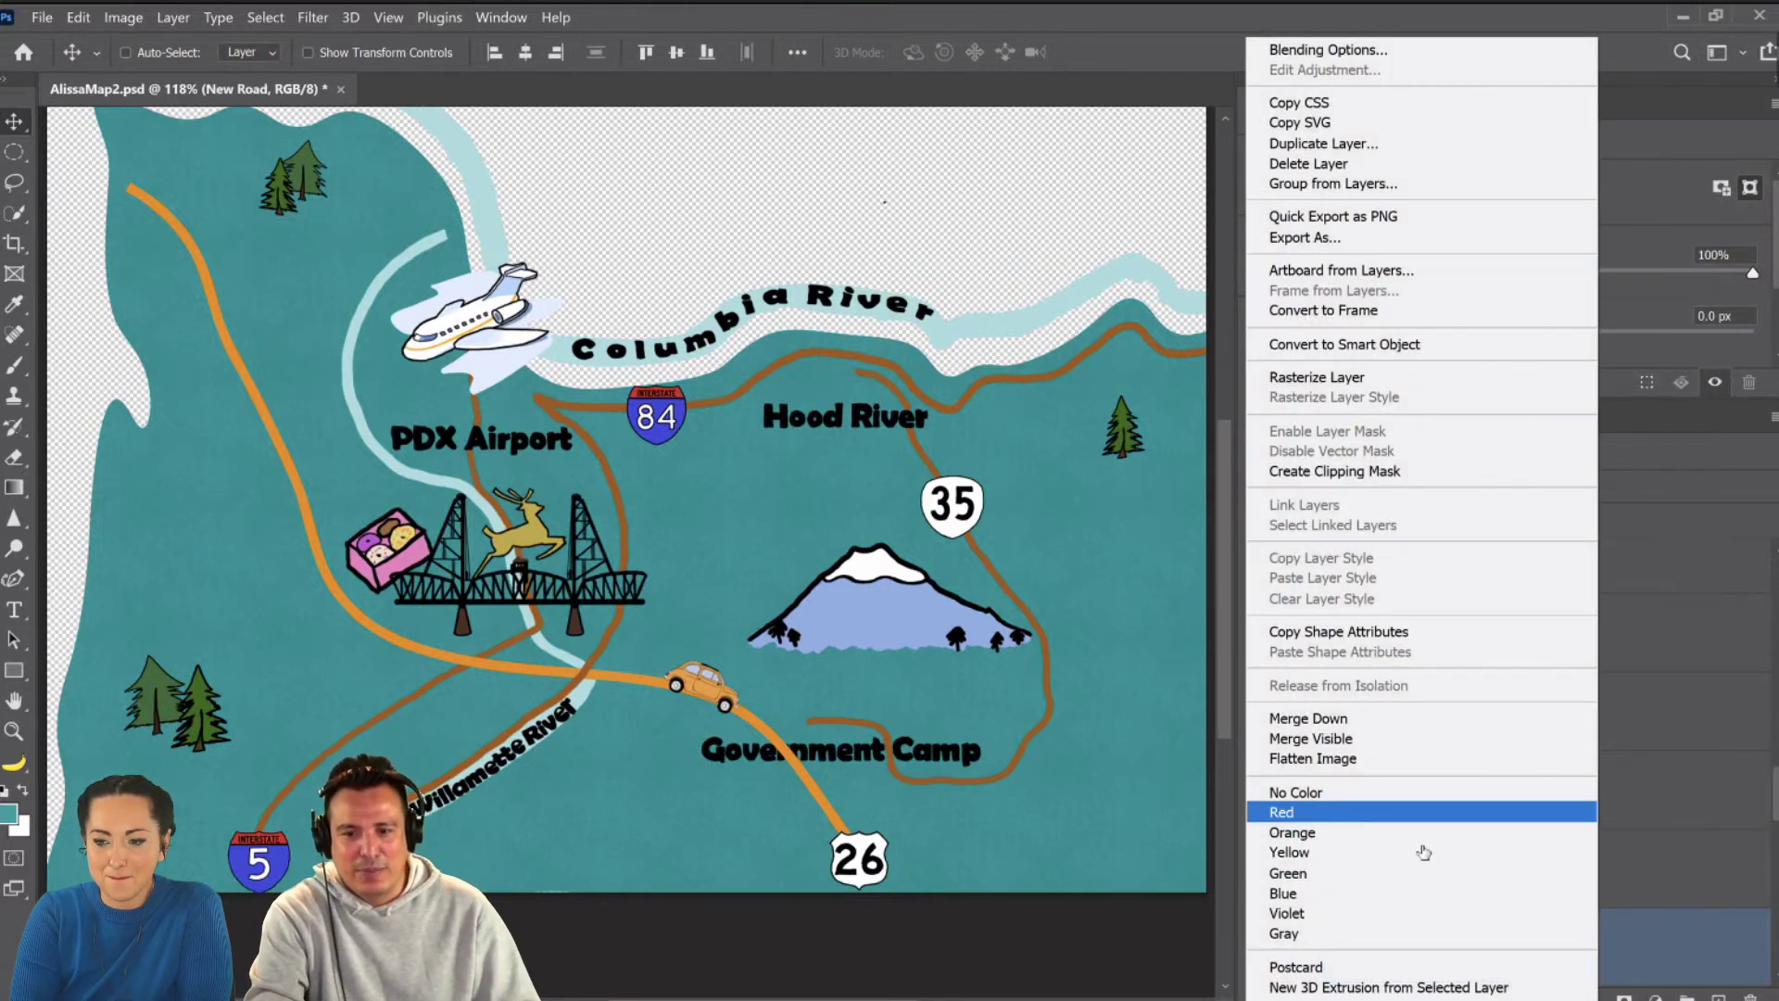
left_click(1362, 811)
scroll(1498, 874, "down", 1)
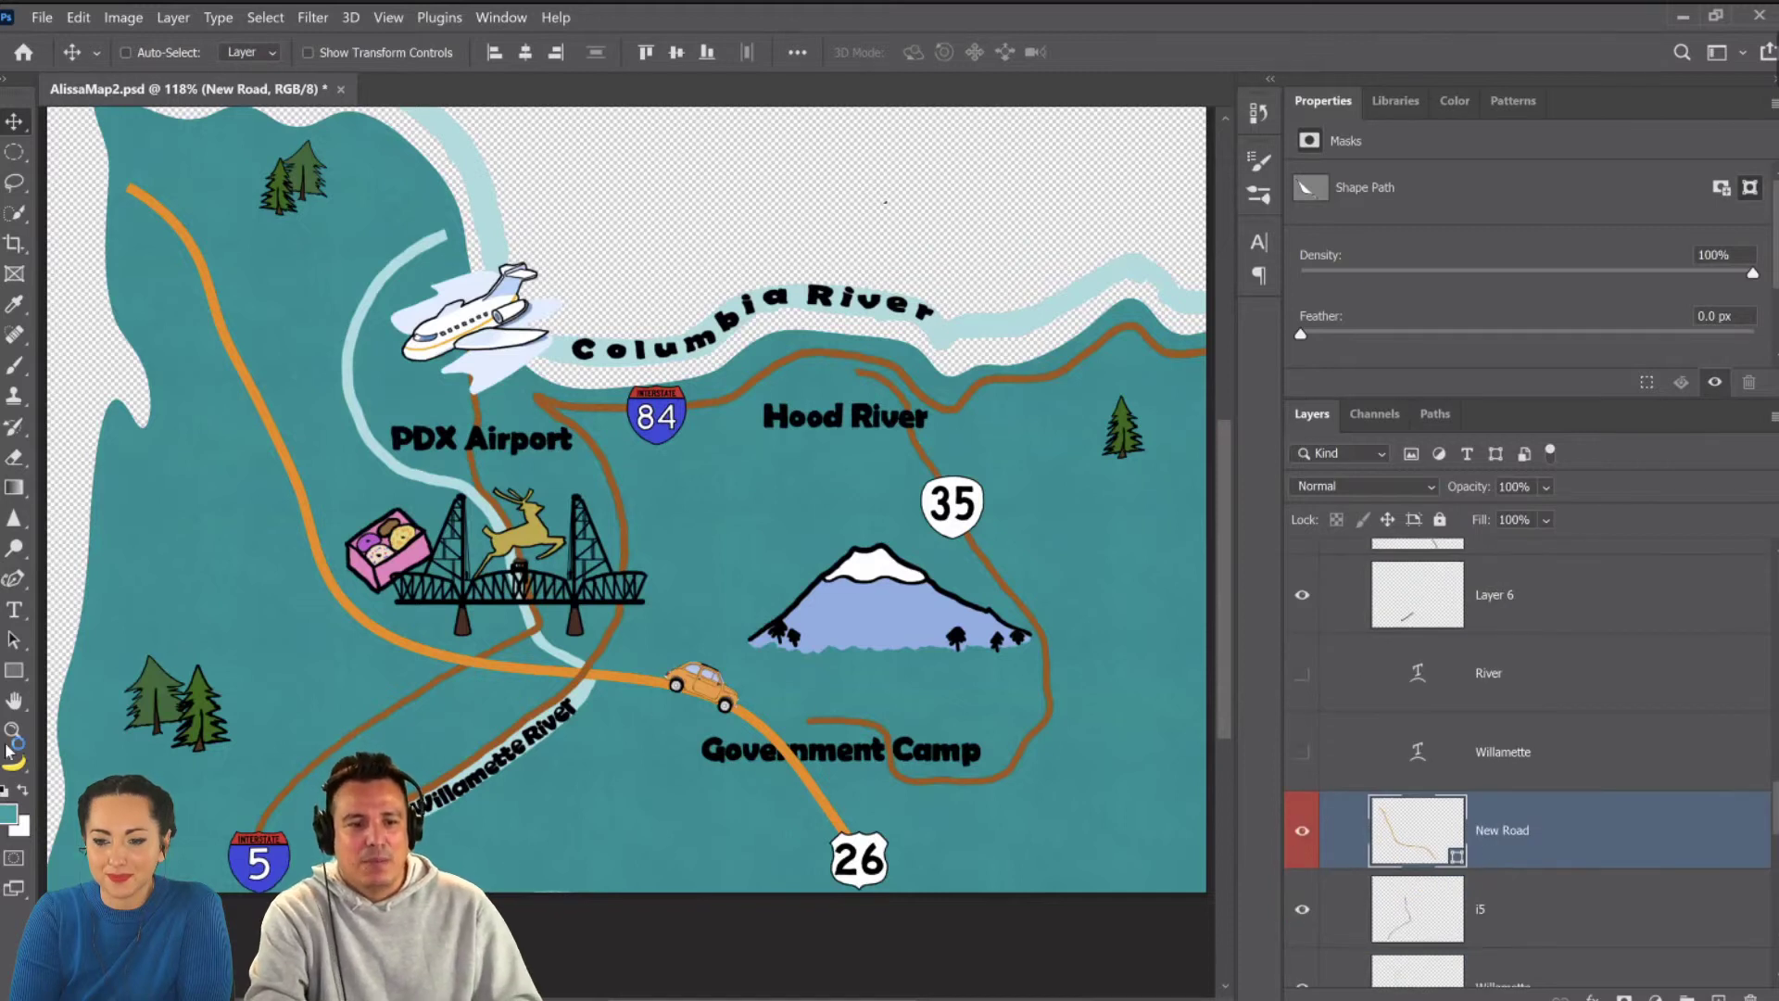
Select the New Road path with the Path Selection tool and widen its stroke to about 21 px.
key("z")
left_click_drag(224, 355, 677, 771)
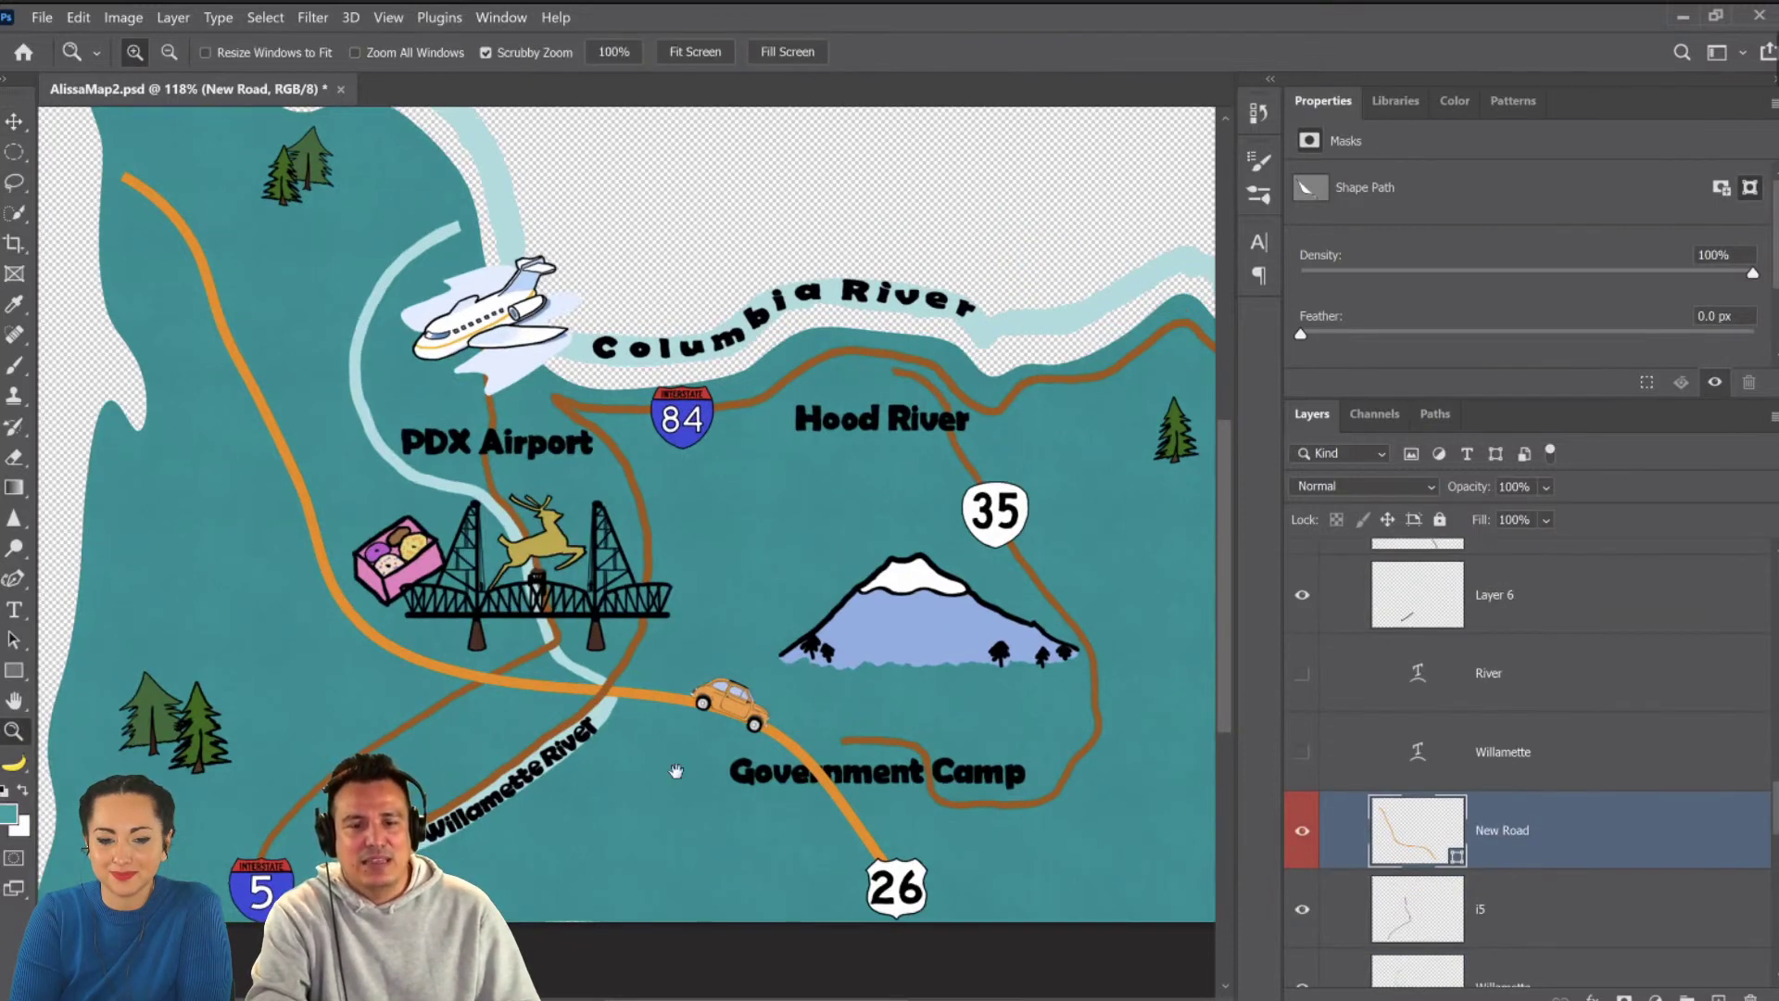
left_click(501, 435)
left_click(444, 575)
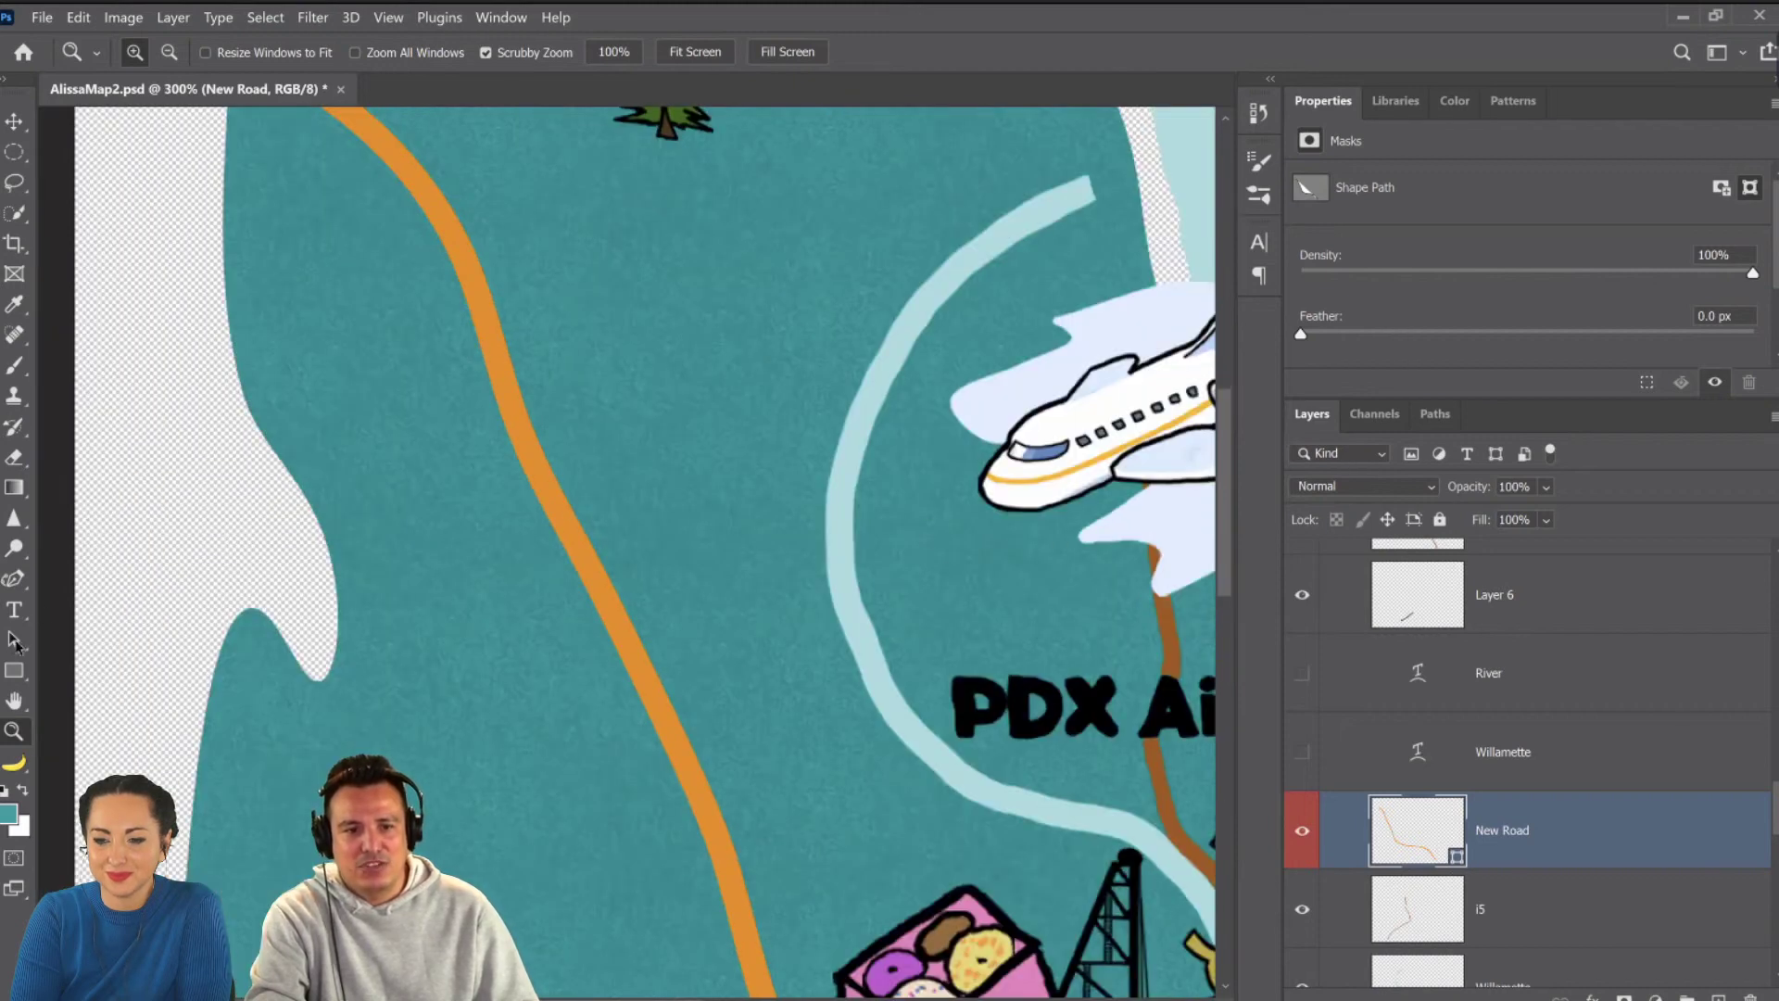
left_click(15, 646)
left_click(516, 53)
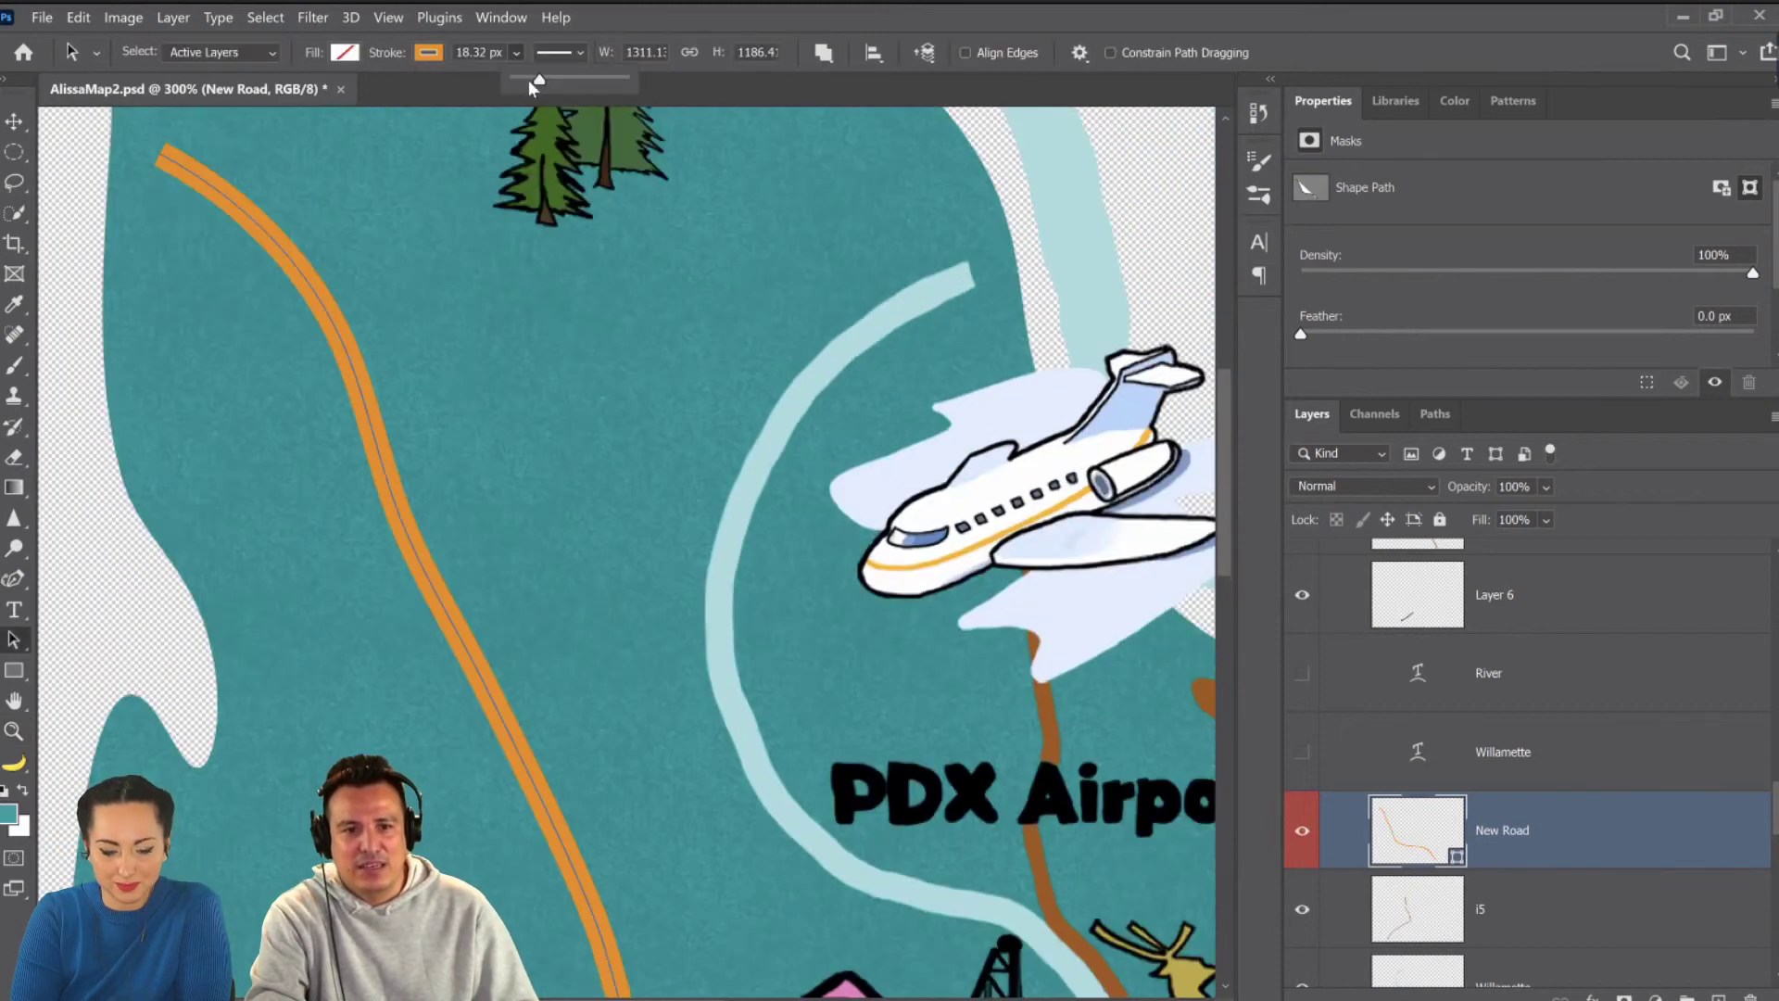
mouse_move(528, 80)
left_mouse_down()
mouse_move(572, 79)
mouse_move(524, 80)
mouse_move(544, 81)
left_mouse_up()
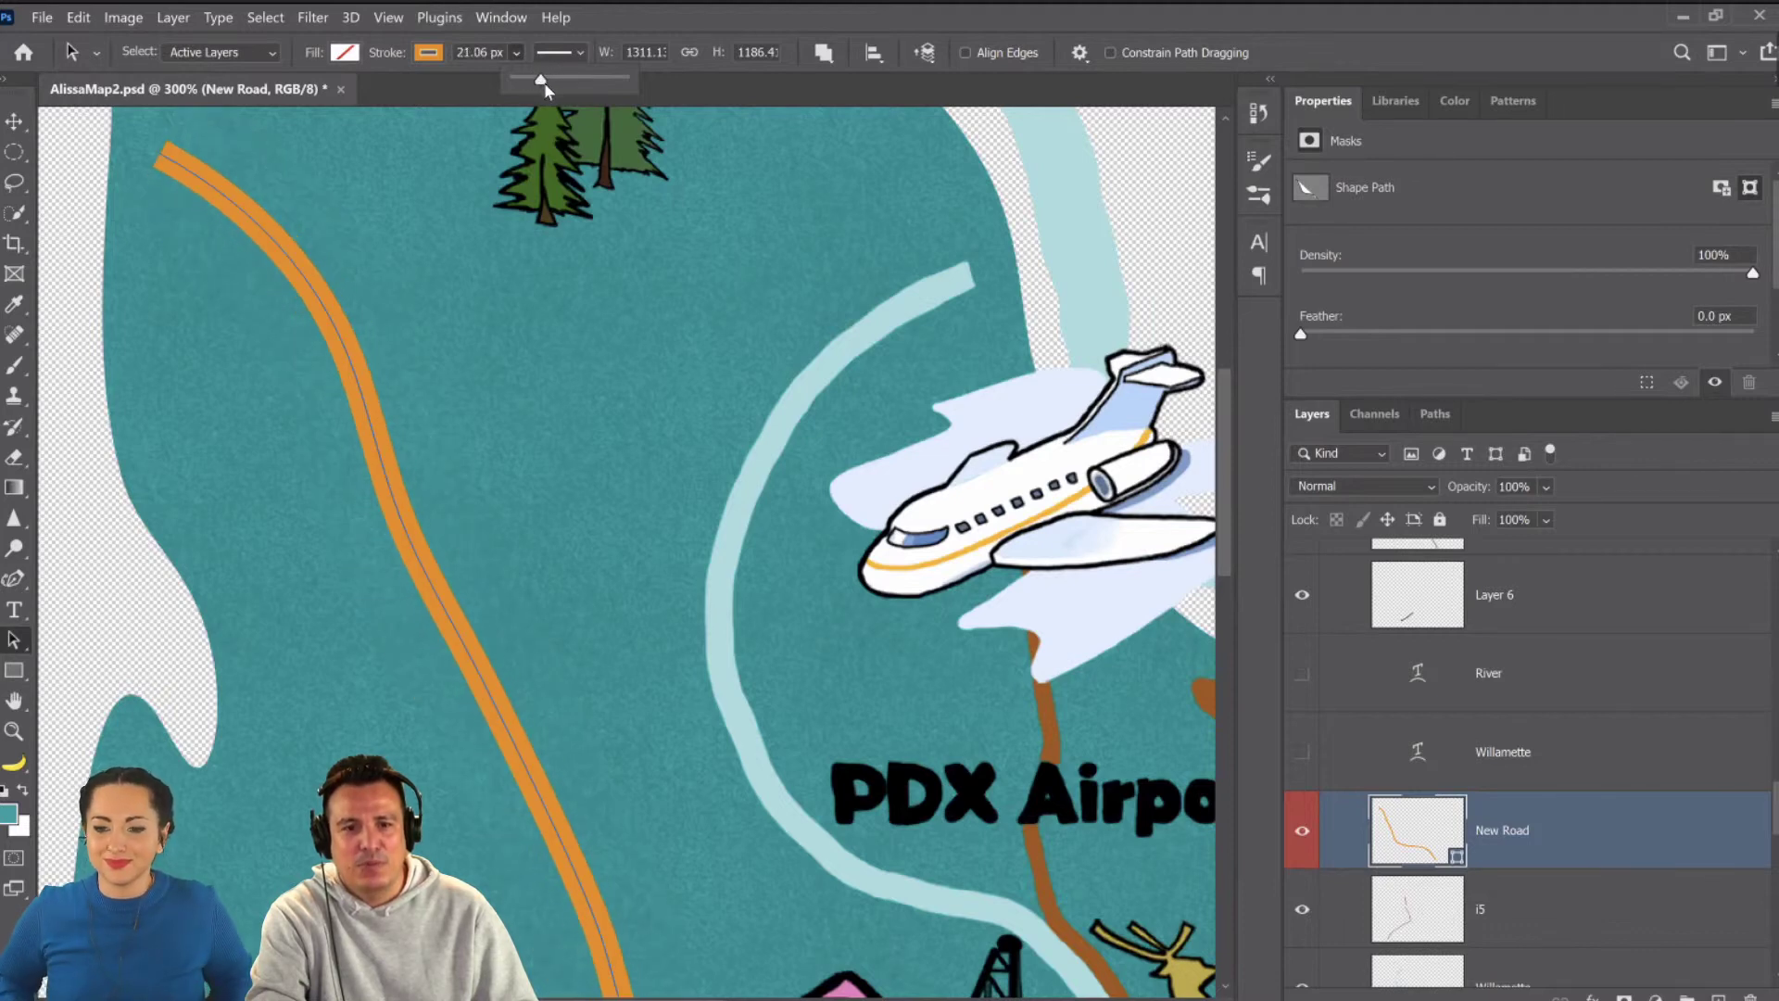
Try dark green and other recent swatches as New Road's stroke colour, and return it to orange.
left_click(428, 53)
left_click(346, 175)
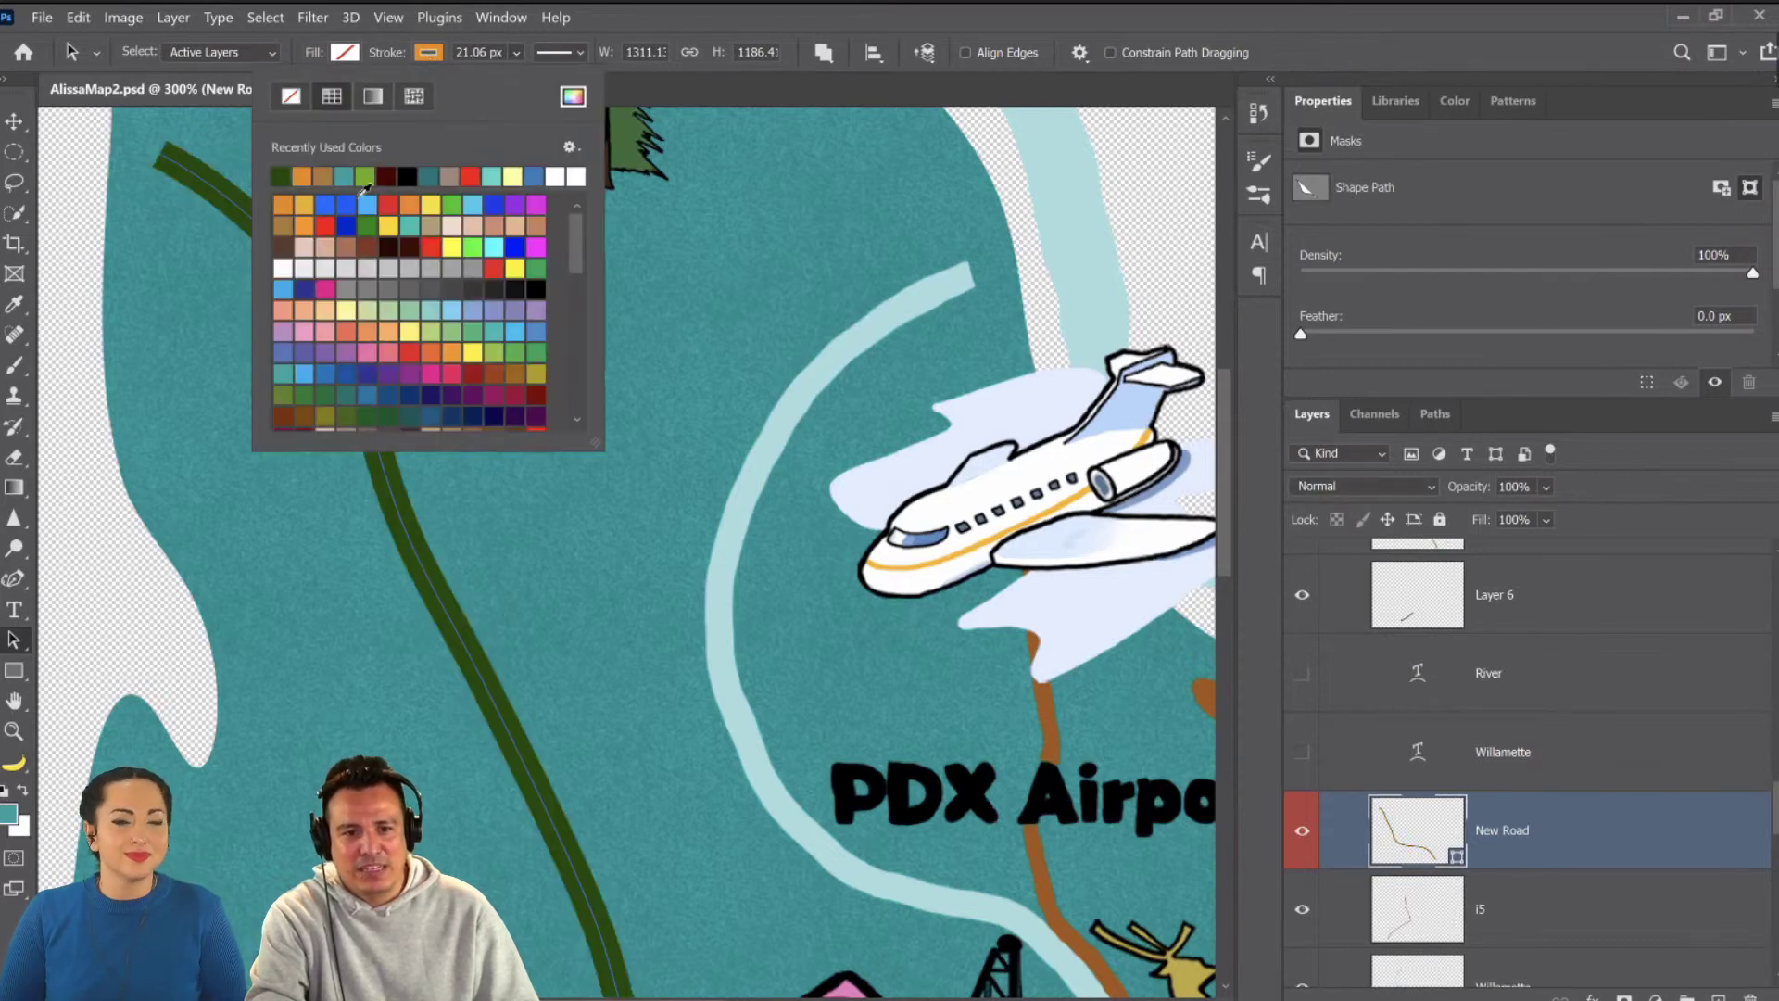
left_click(324, 204)
left_click(296, 201)
left_click(290, 203)
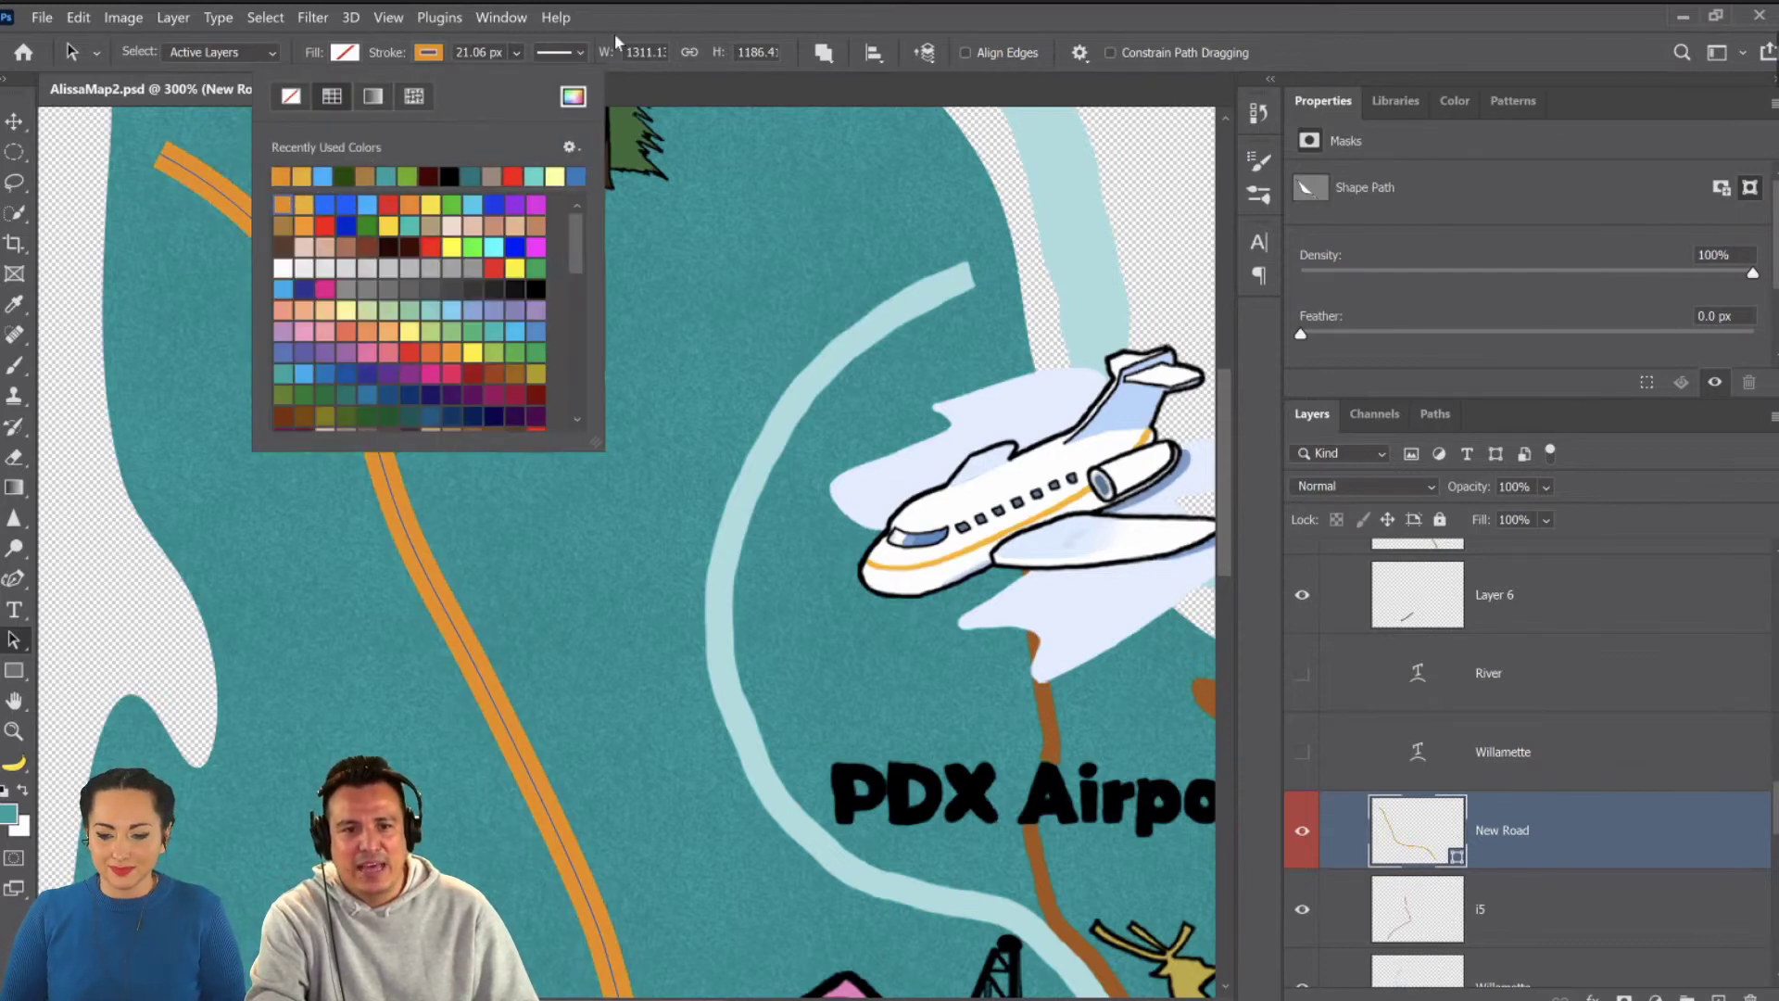
left_click(660, 37)
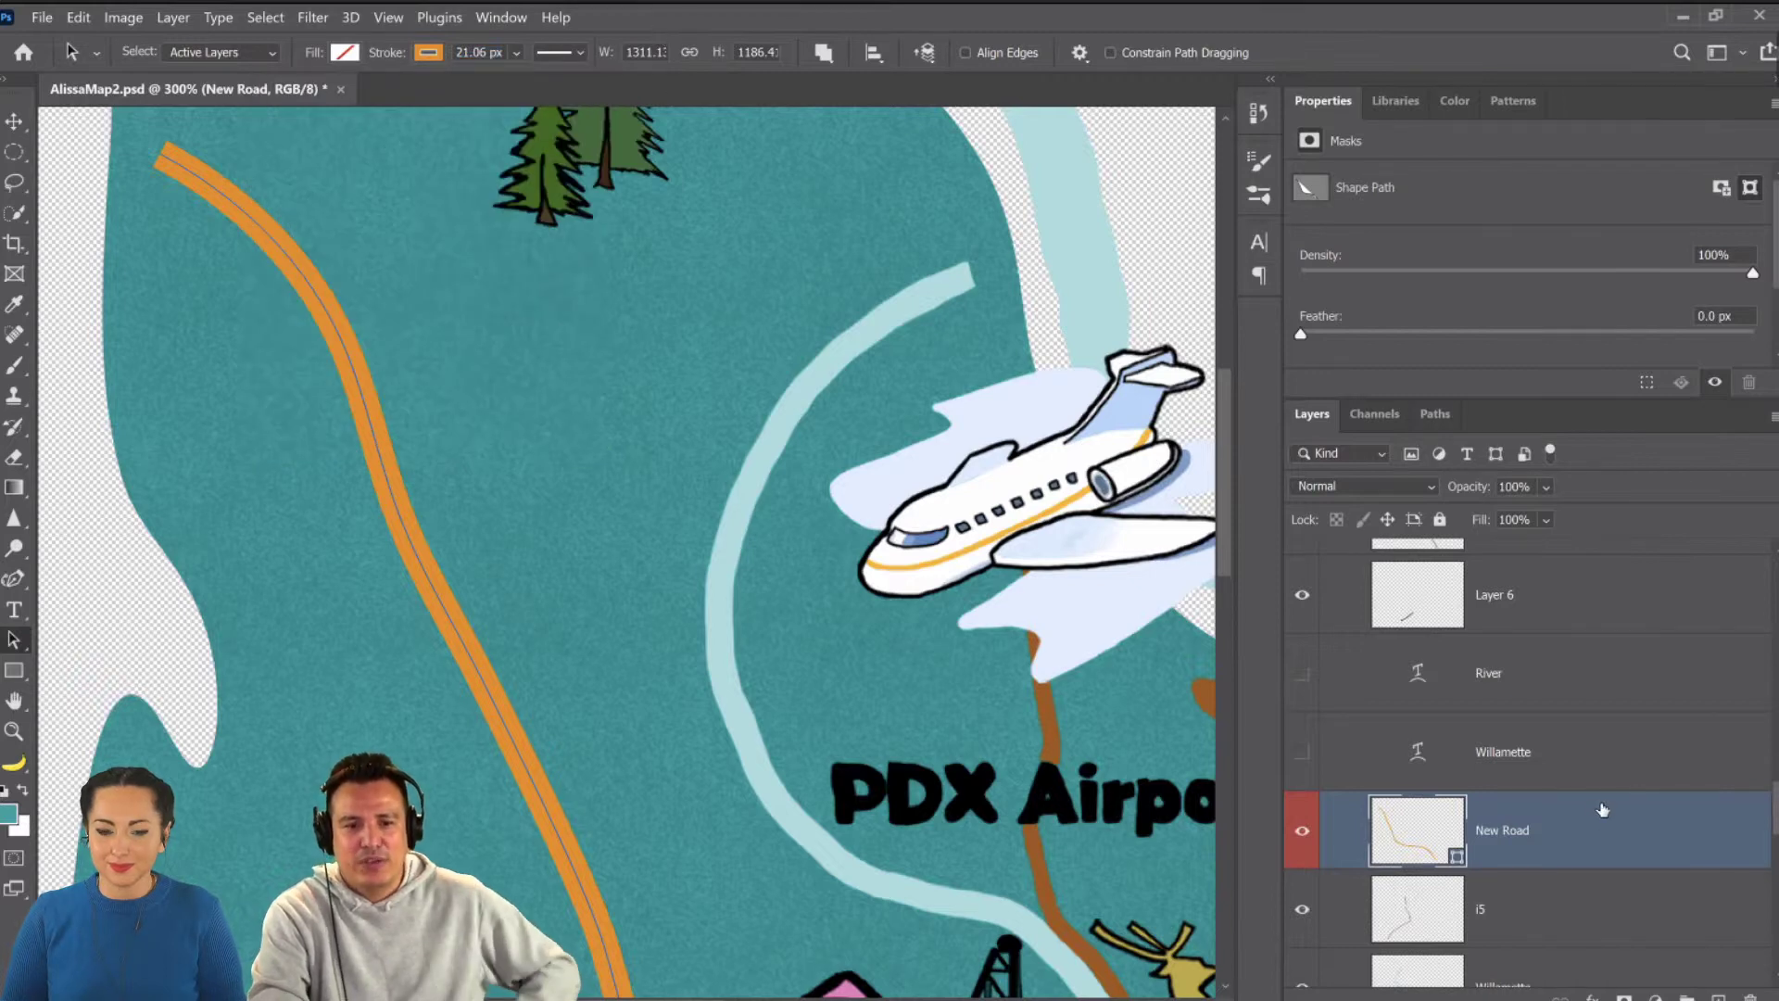
left_click(1672, 880)
left_click(1684, 851)
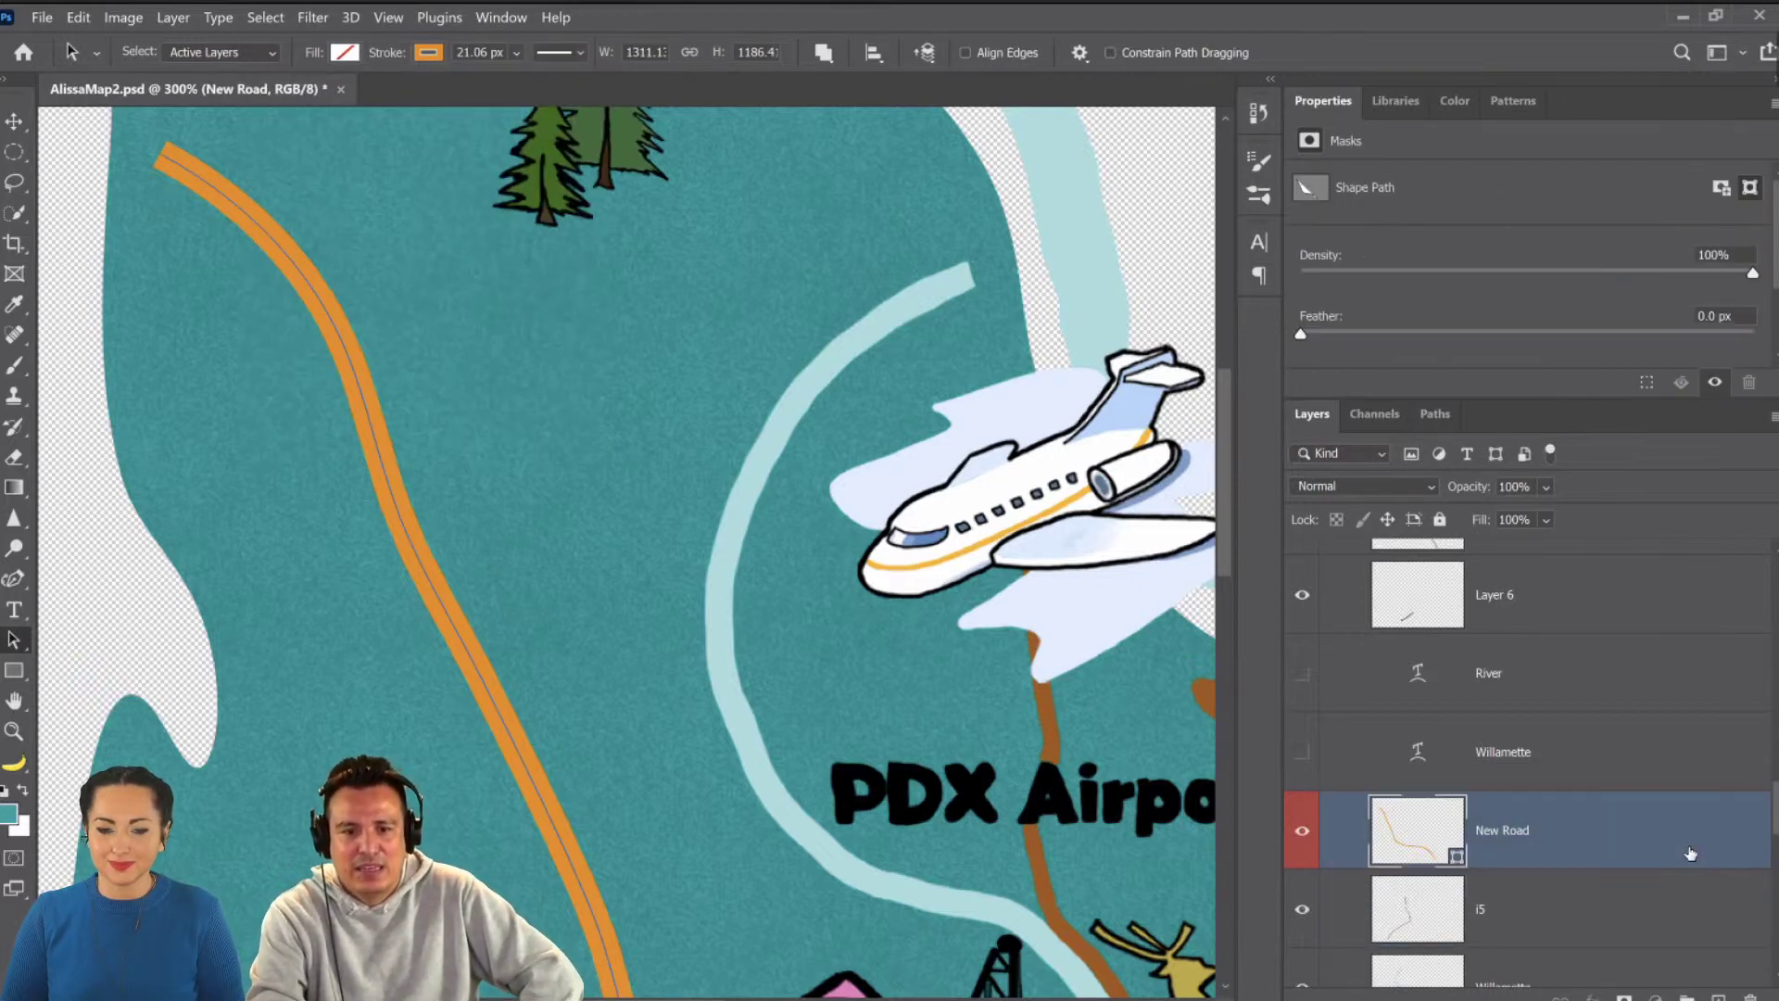
double_click(1690, 852)
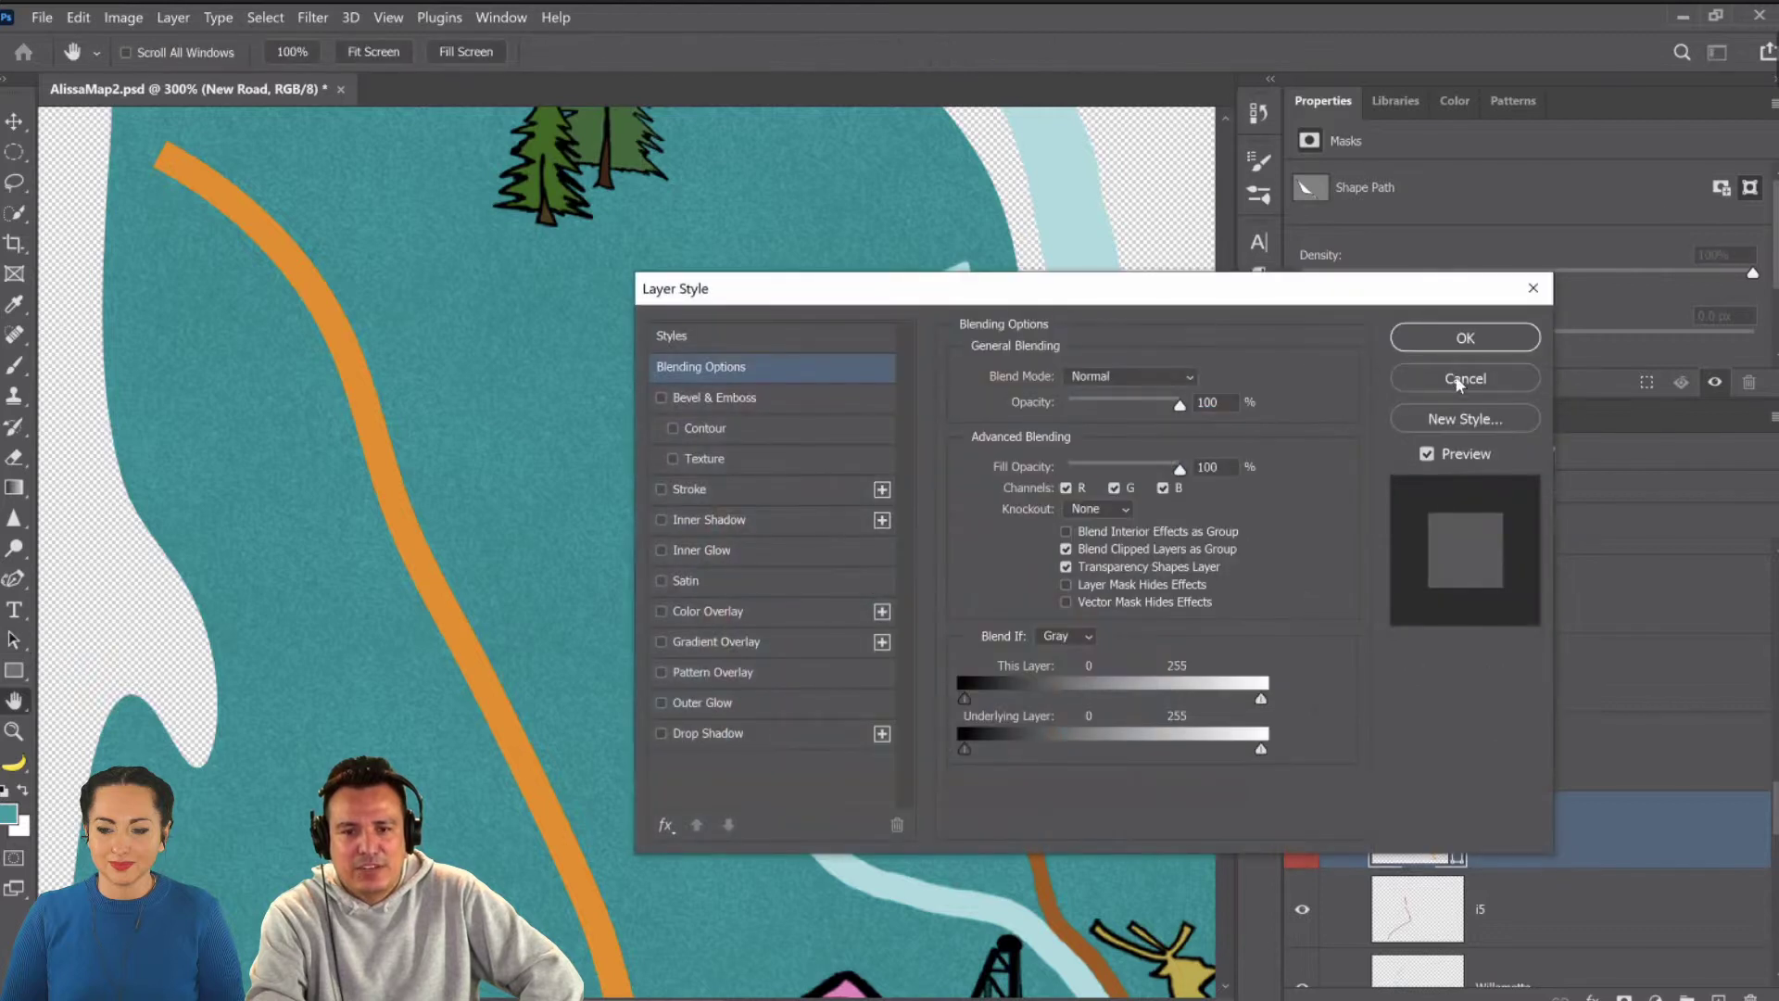
key("Escape")
key("a")
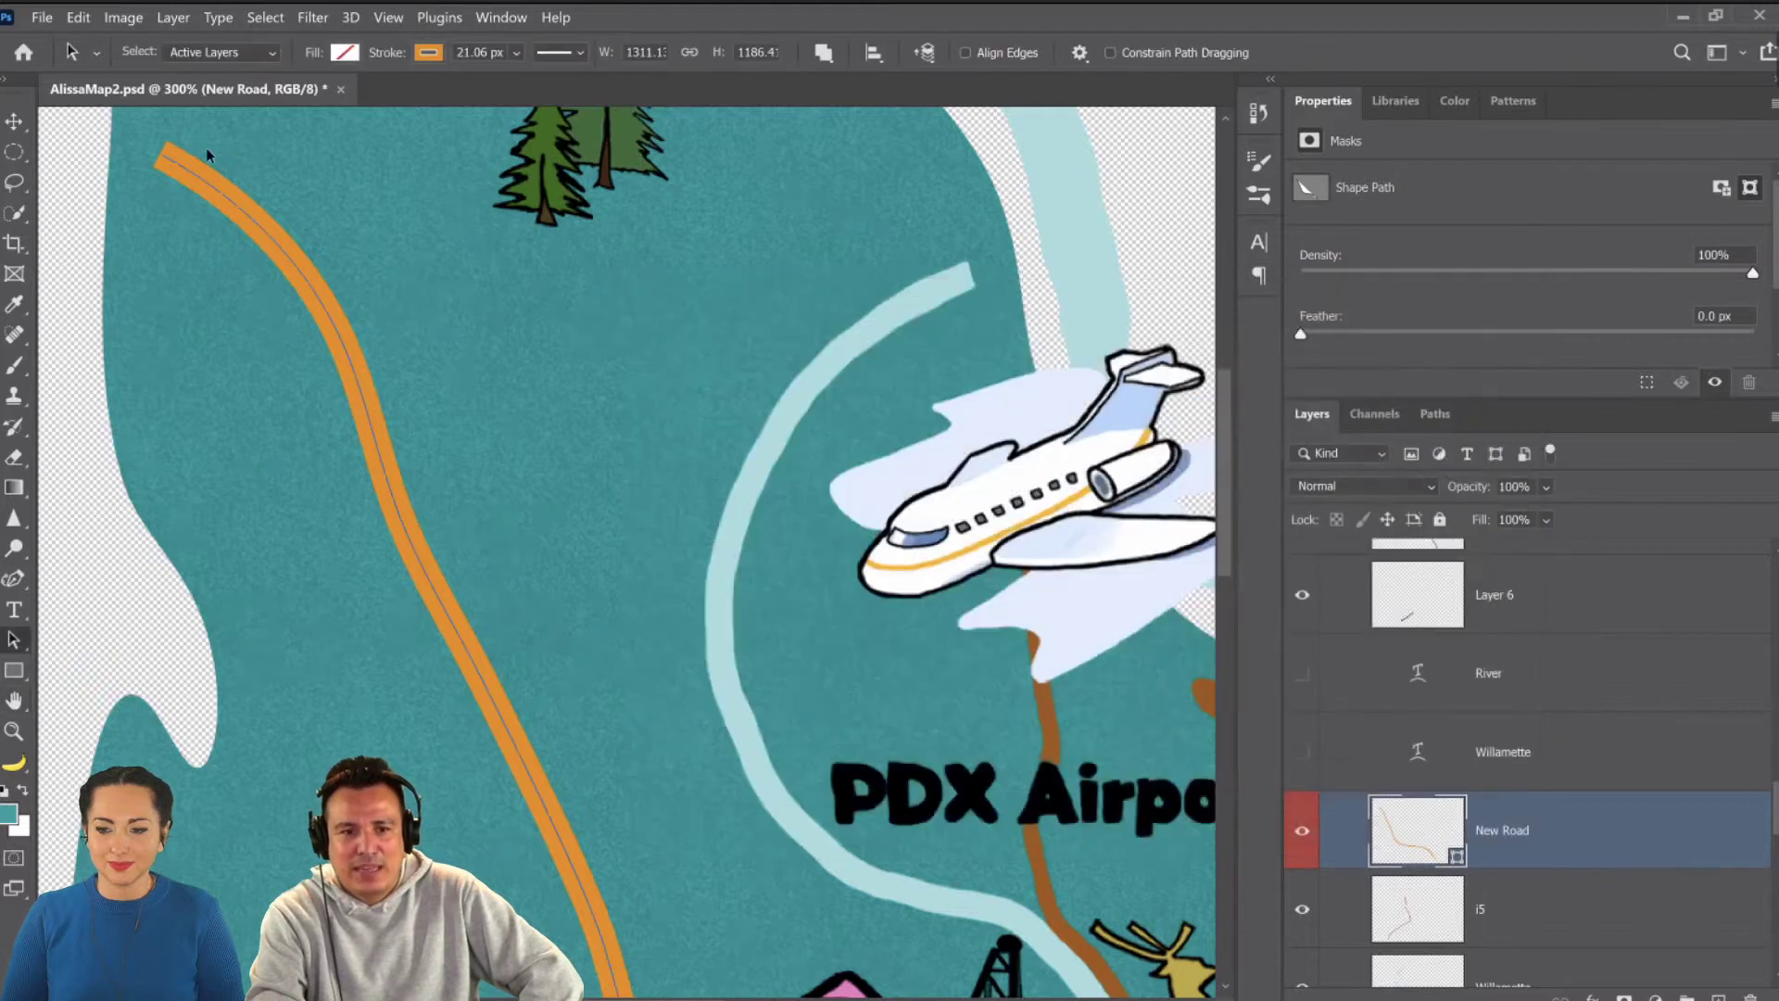
Try a dark teal (#023535) drop shadow on the New Road layer with size 6 px, angle 71° and distance 3 px.
left_click(16, 123)
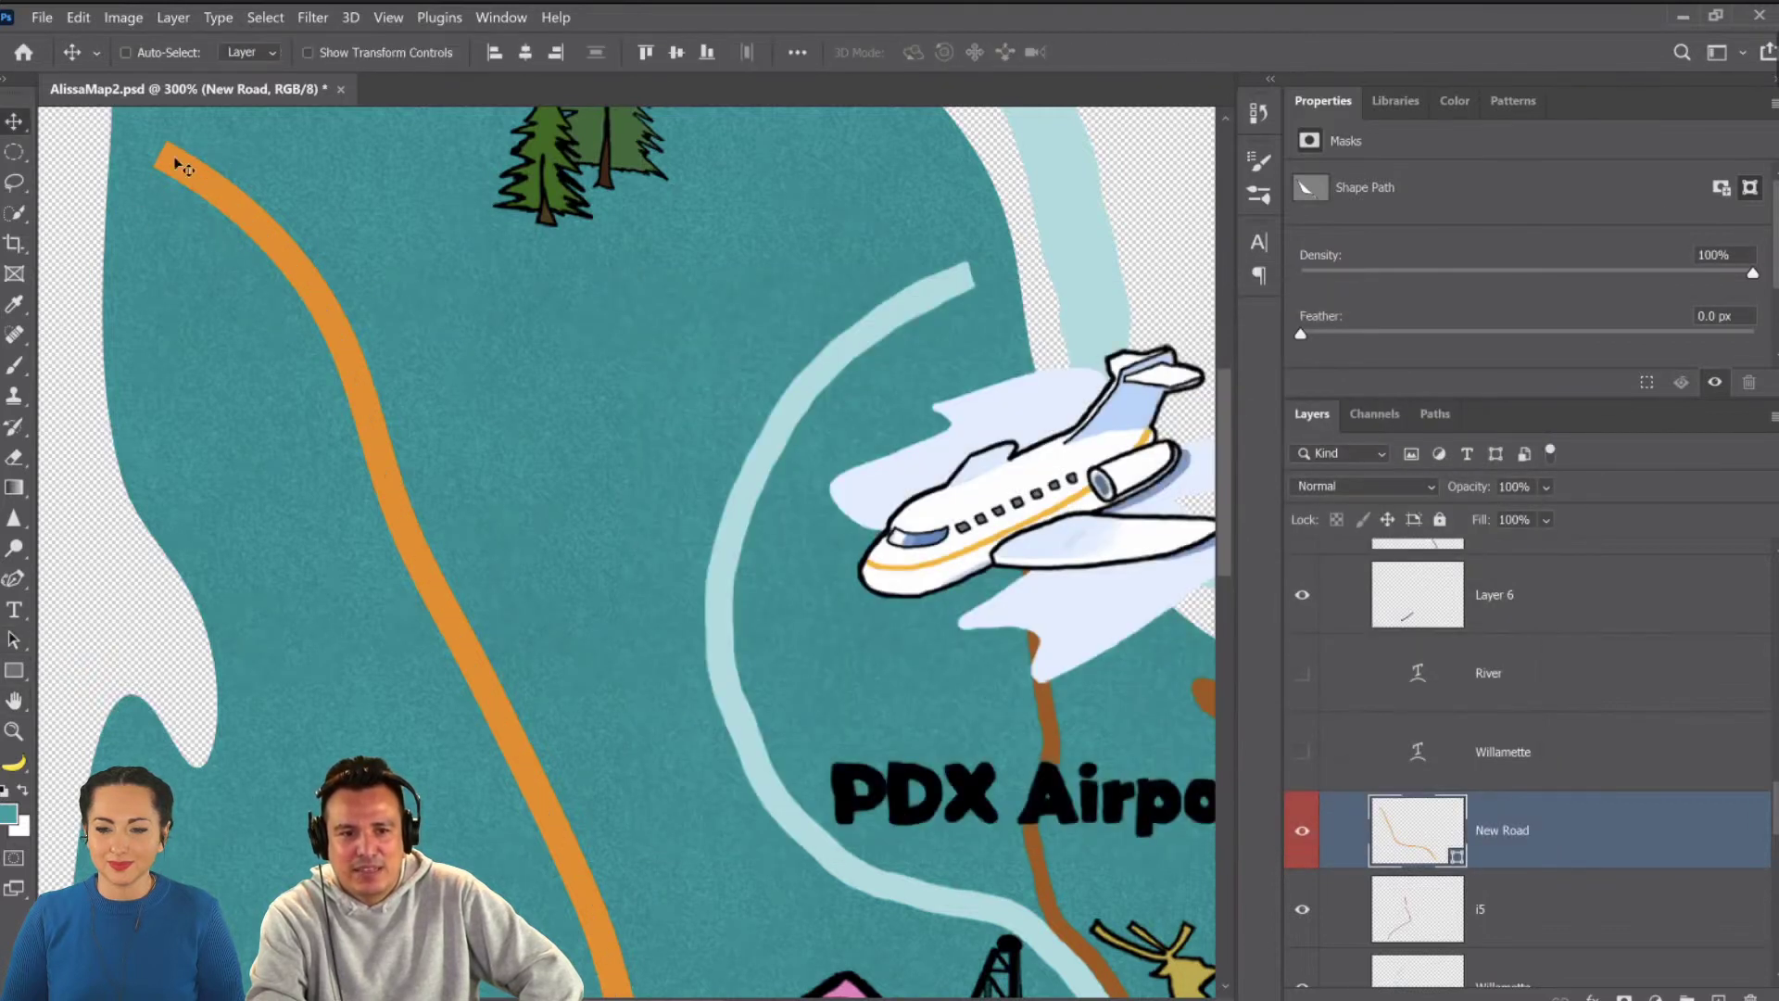
double_click(1671, 857)
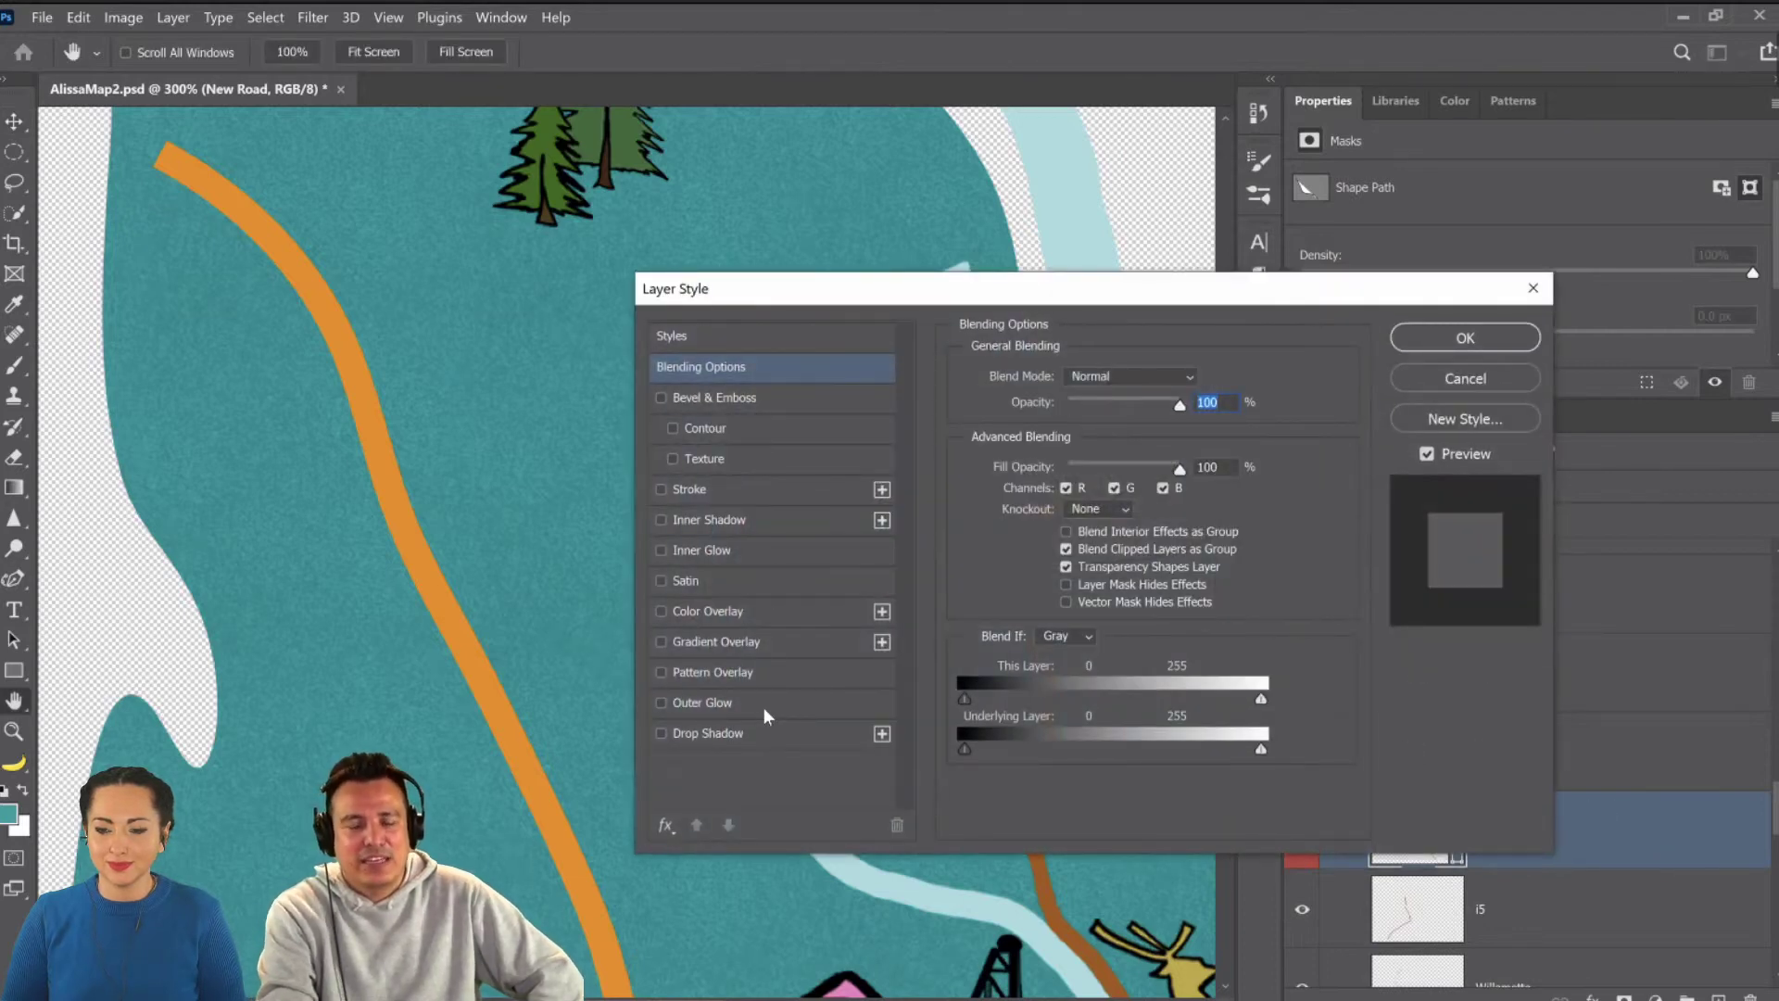
left_click(719, 736)
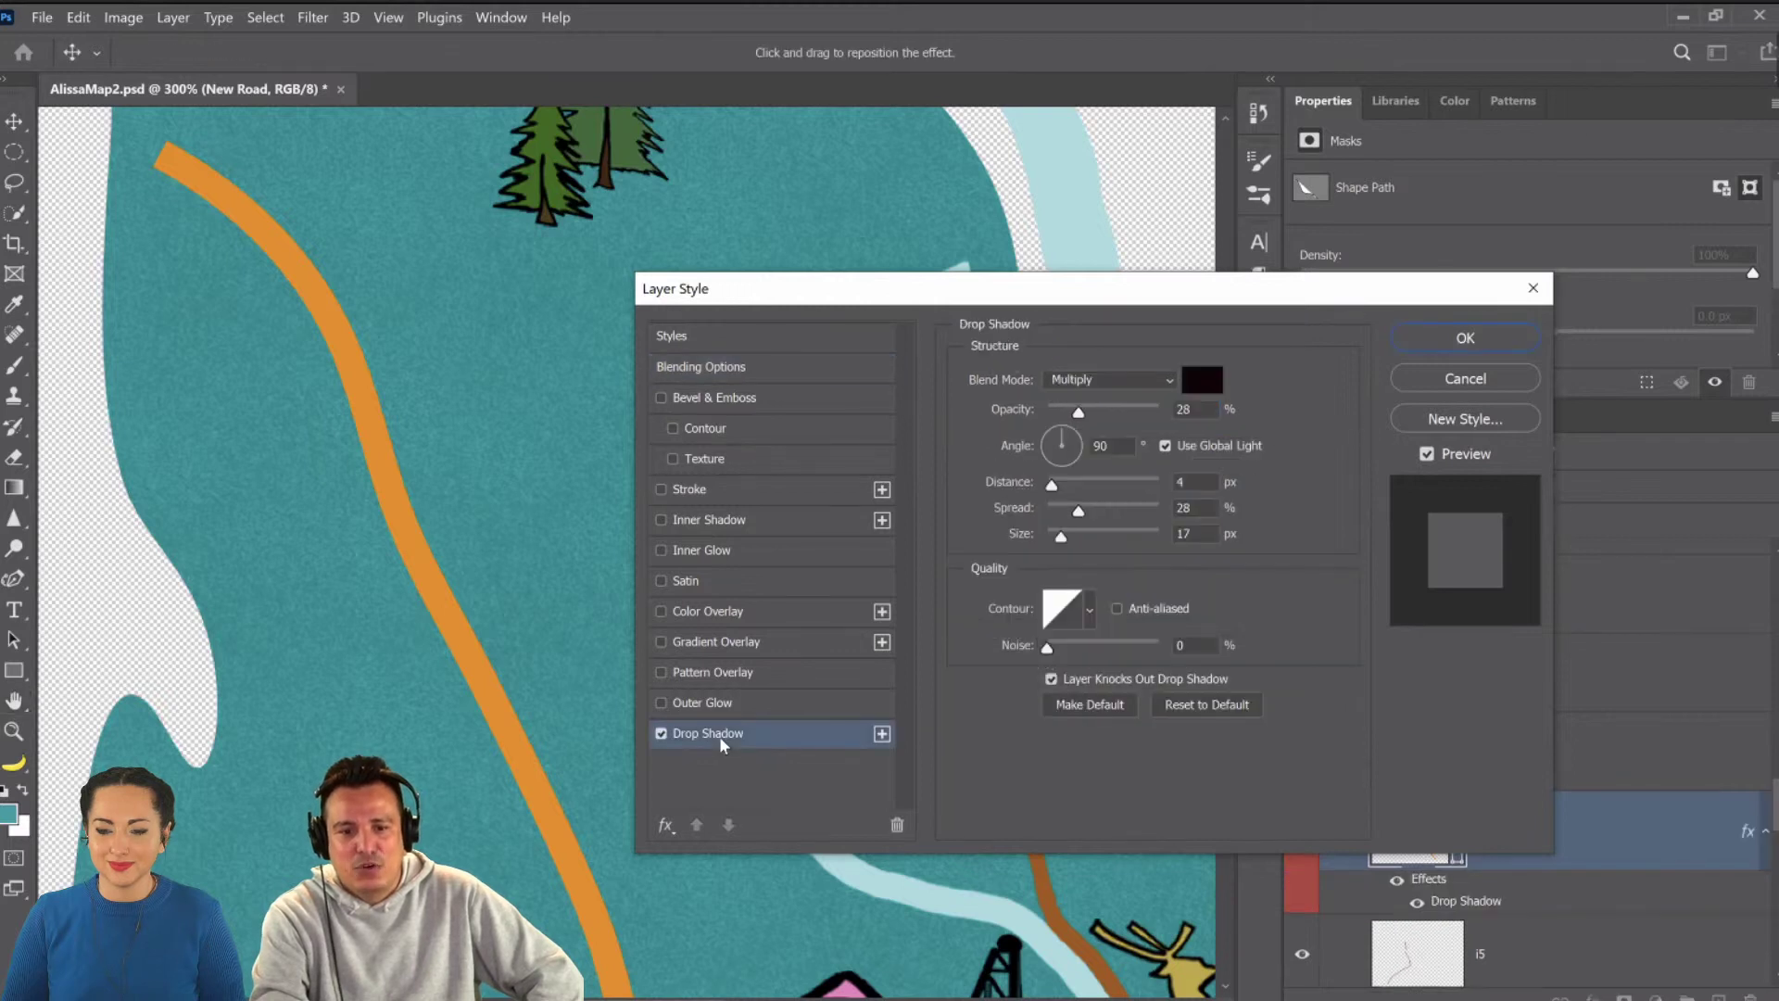
left_click(1202, 379)
left_click(591, 248)
left_click_drag(904, 653, 916, 715)
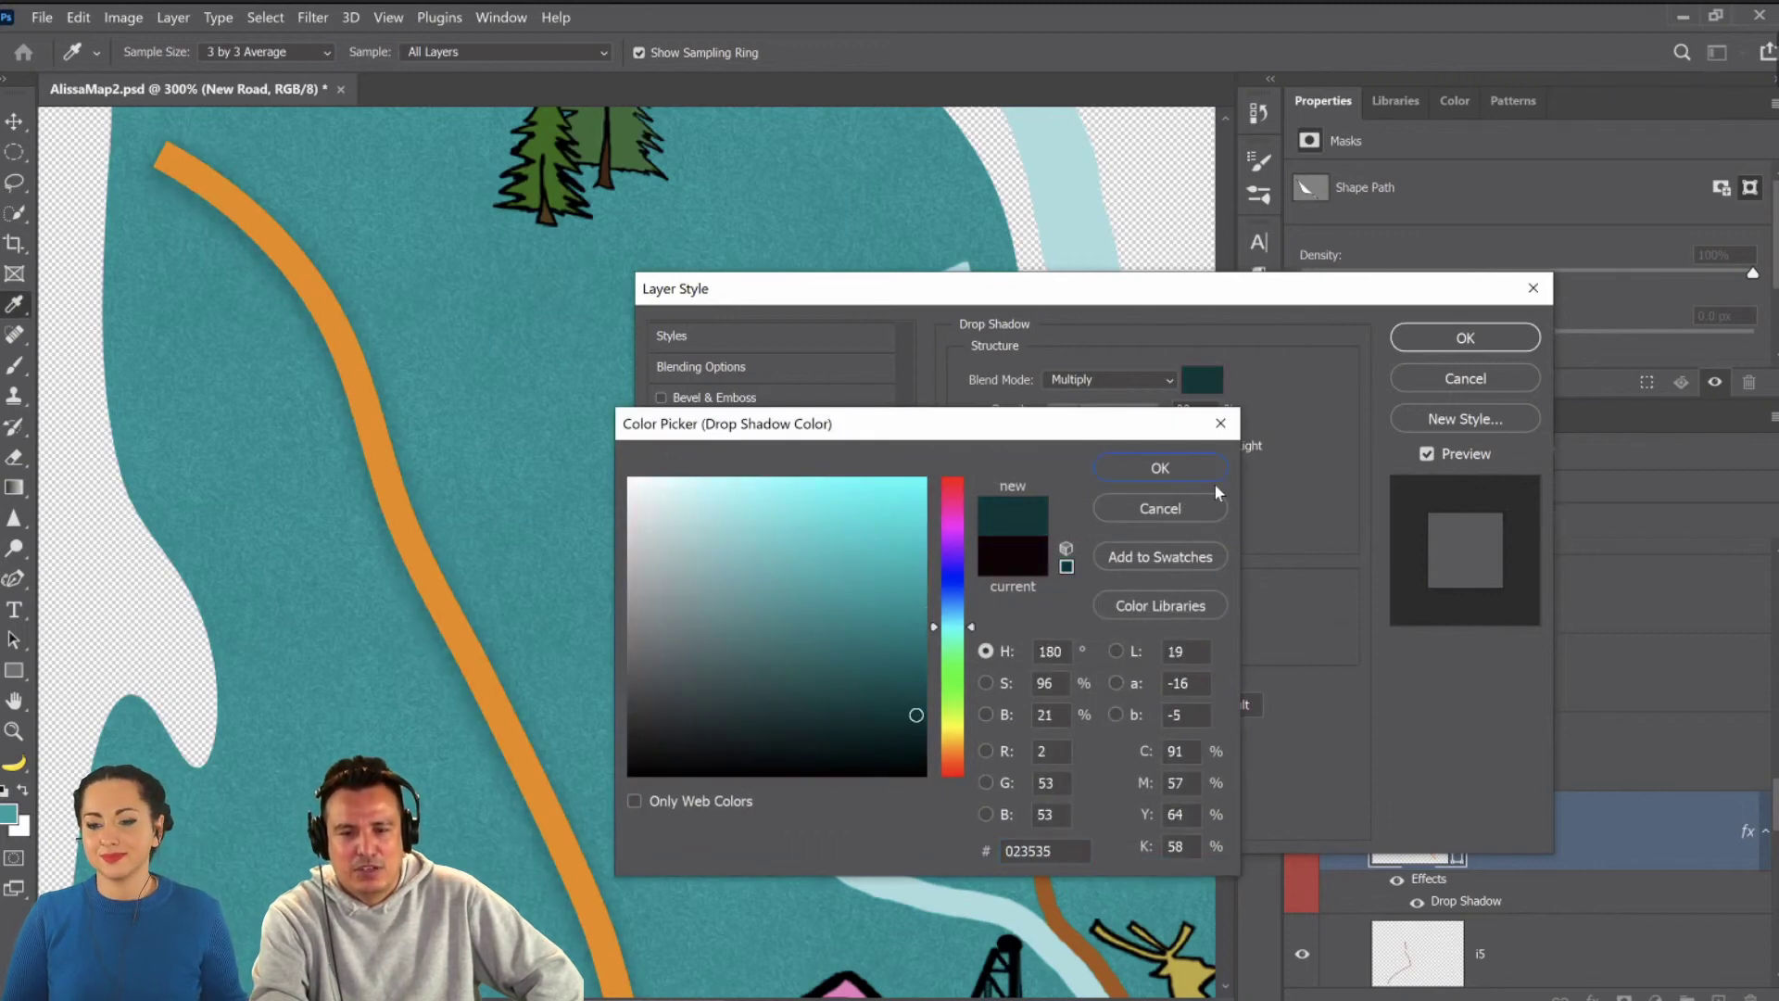
left_click(1160, 468)
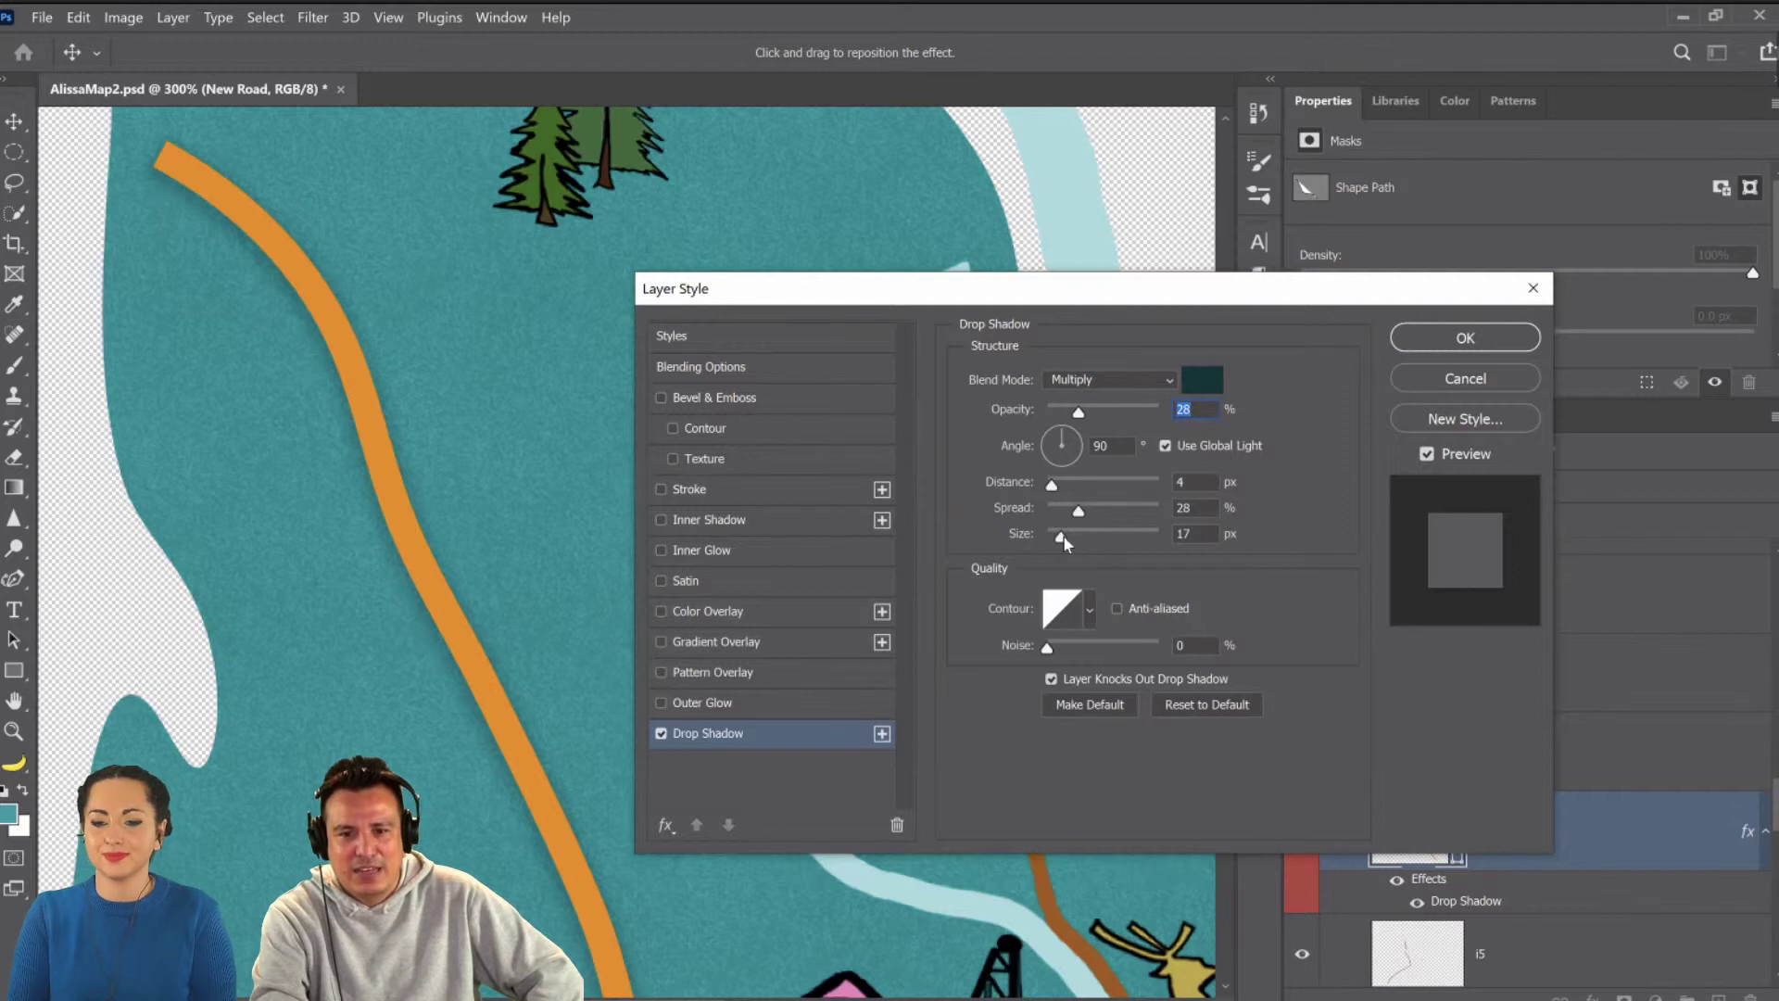
left_click_drag(1062, 536, 1055, 535)
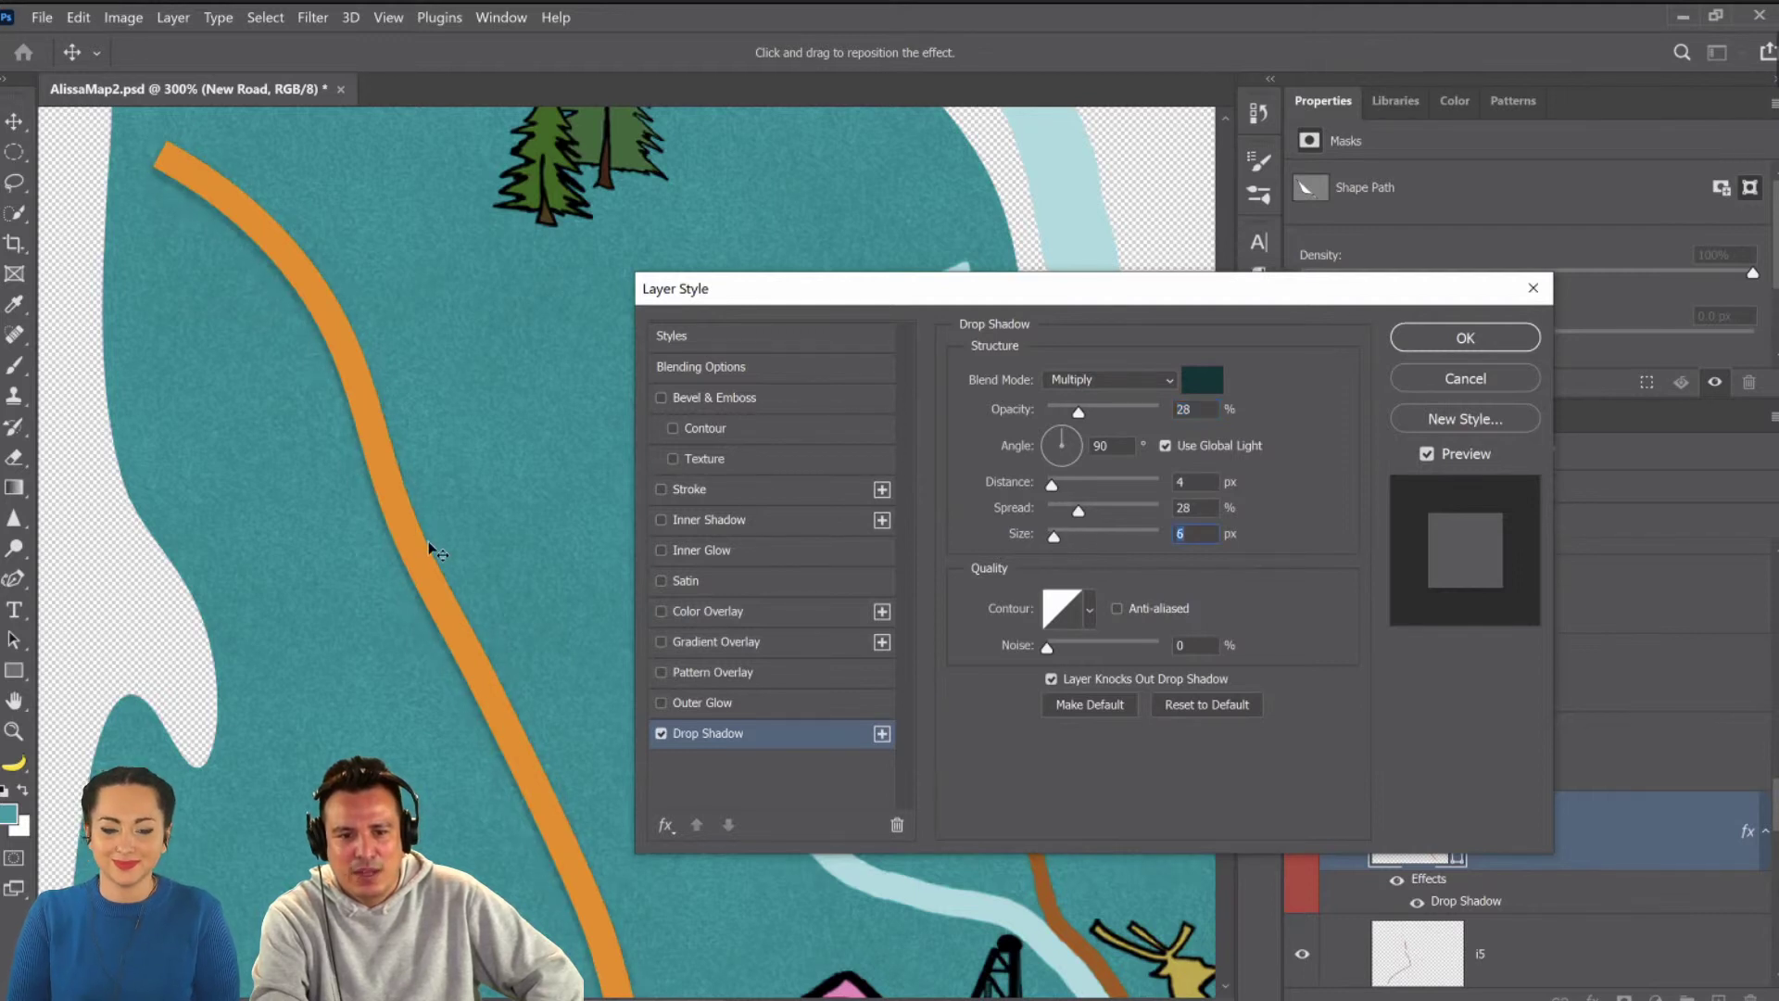
mouse_move(428, 541)
left_mouse_down()
mouse_move(408, 565)
mouse_move(452, 492)
mouse_move(427, 541)
left_mouse_up()
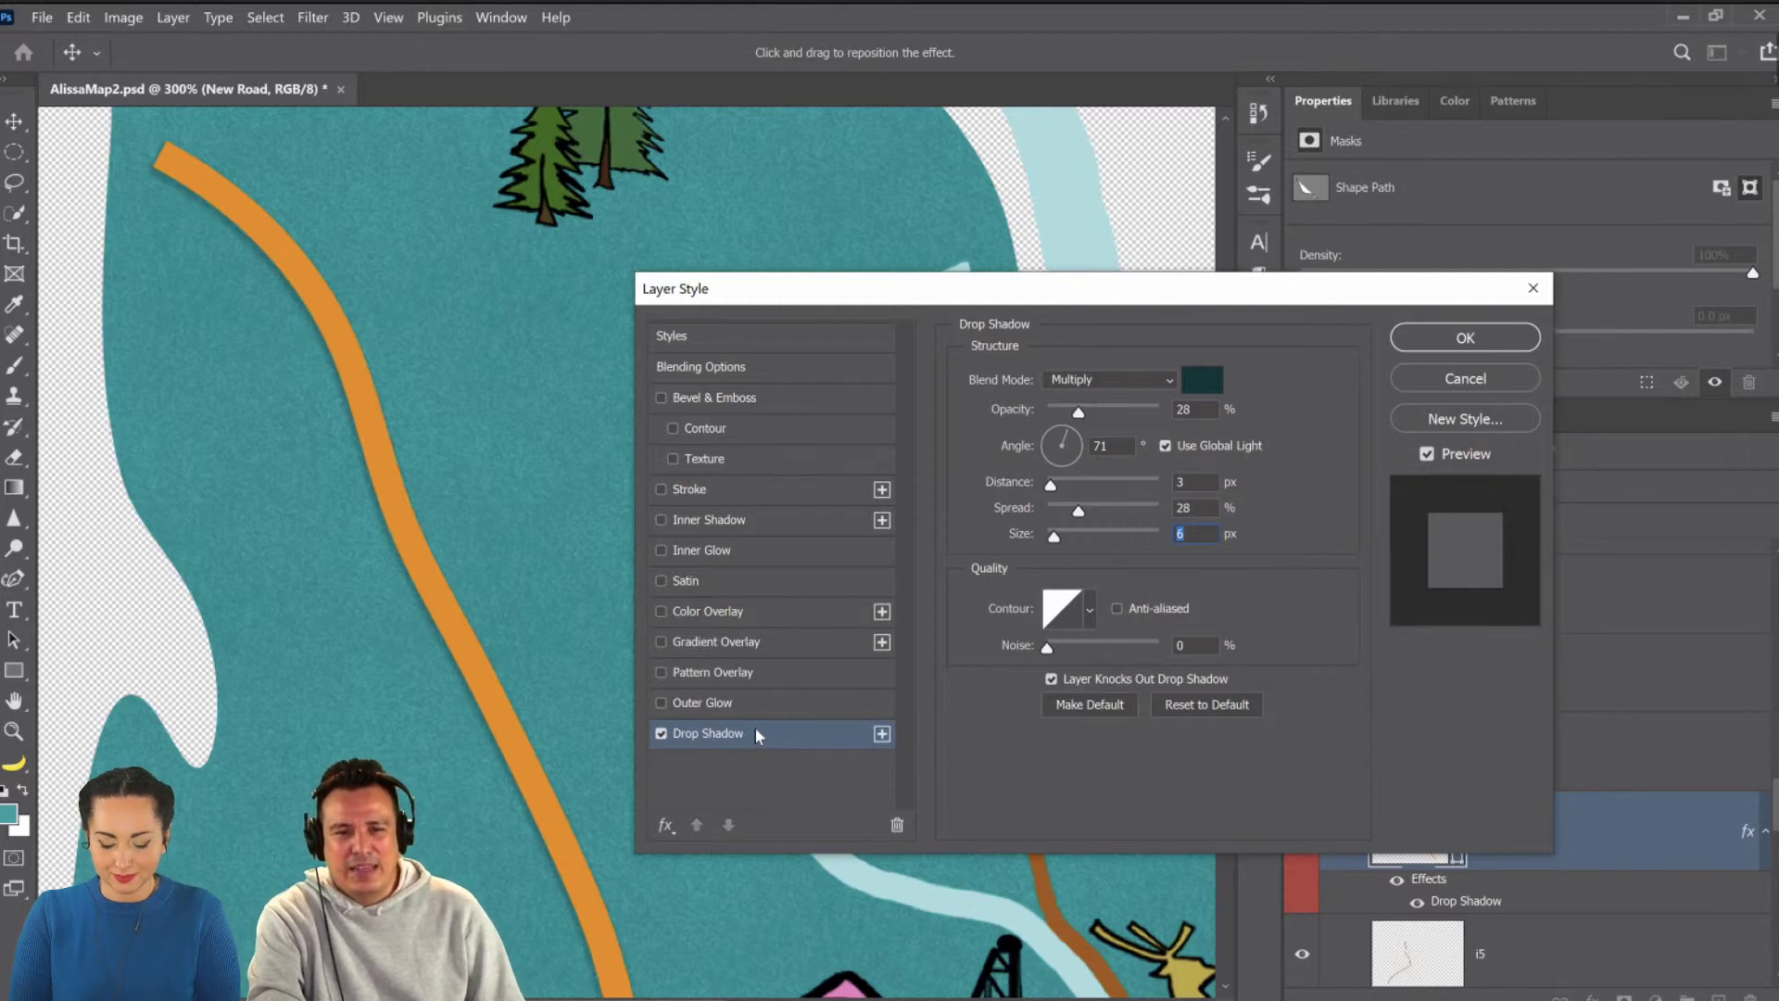
Try a Stroke layer effect on New Road, reset to its default settings and sized at 2 px.
left_click(692, 491)
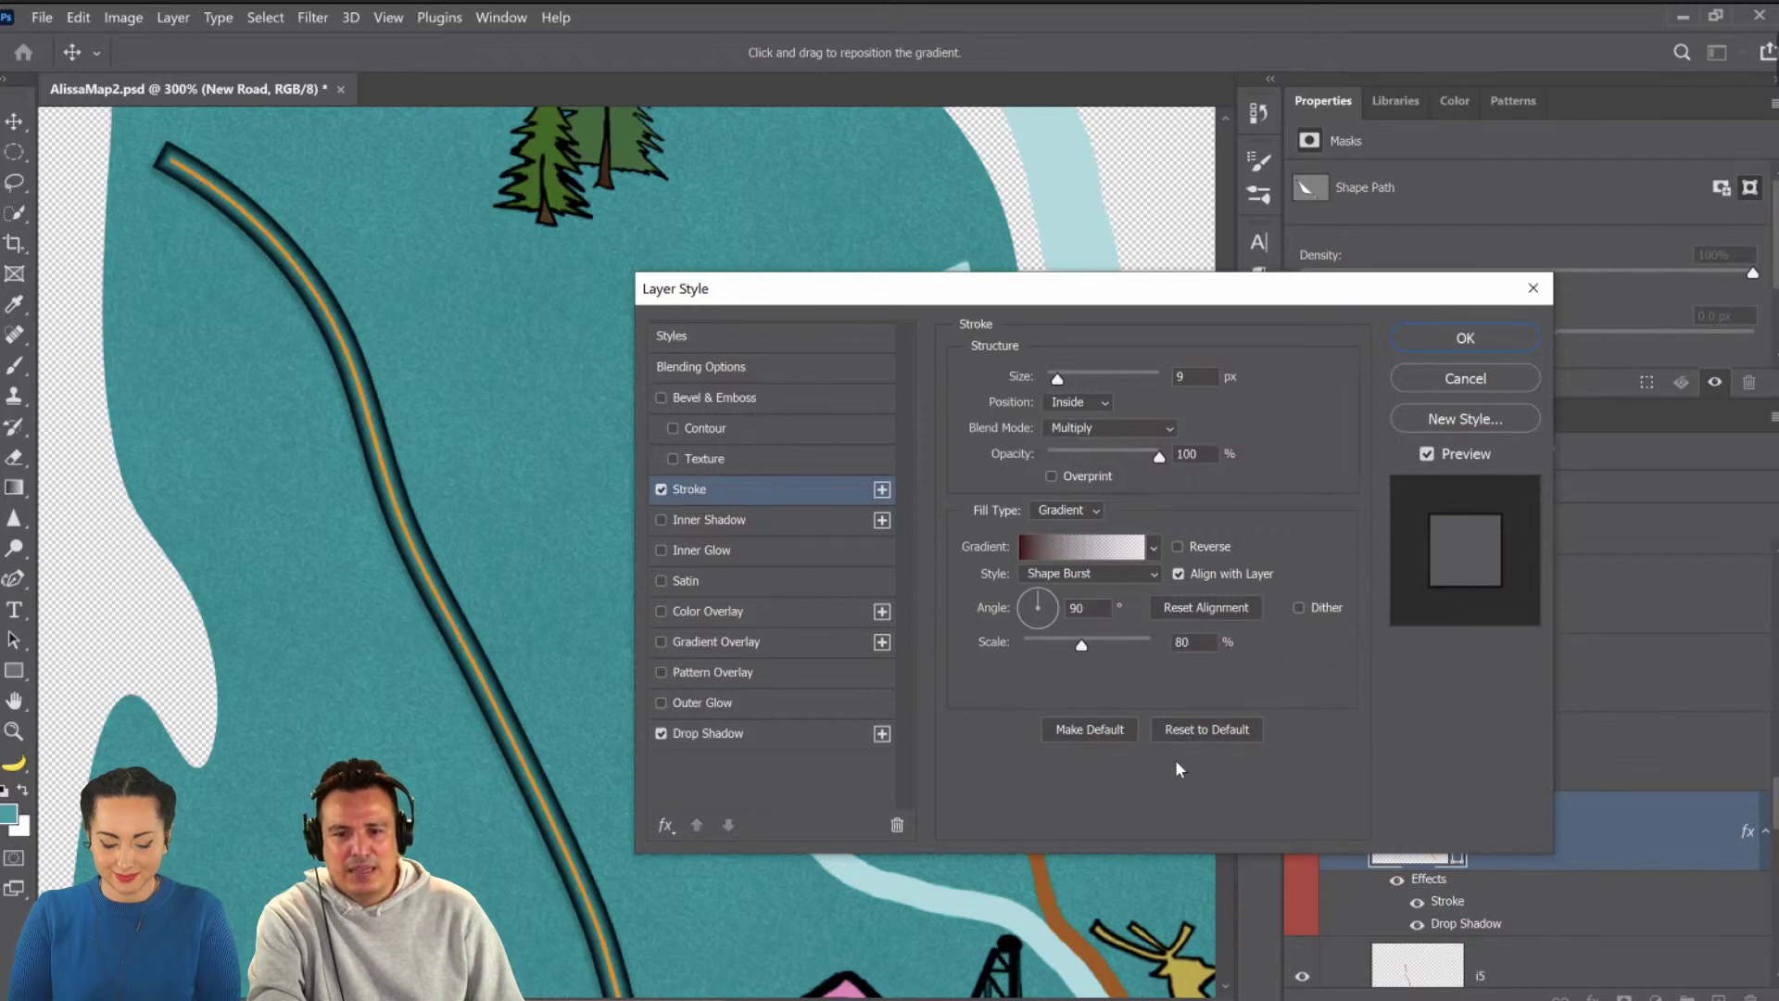
left_click(1200, 731)
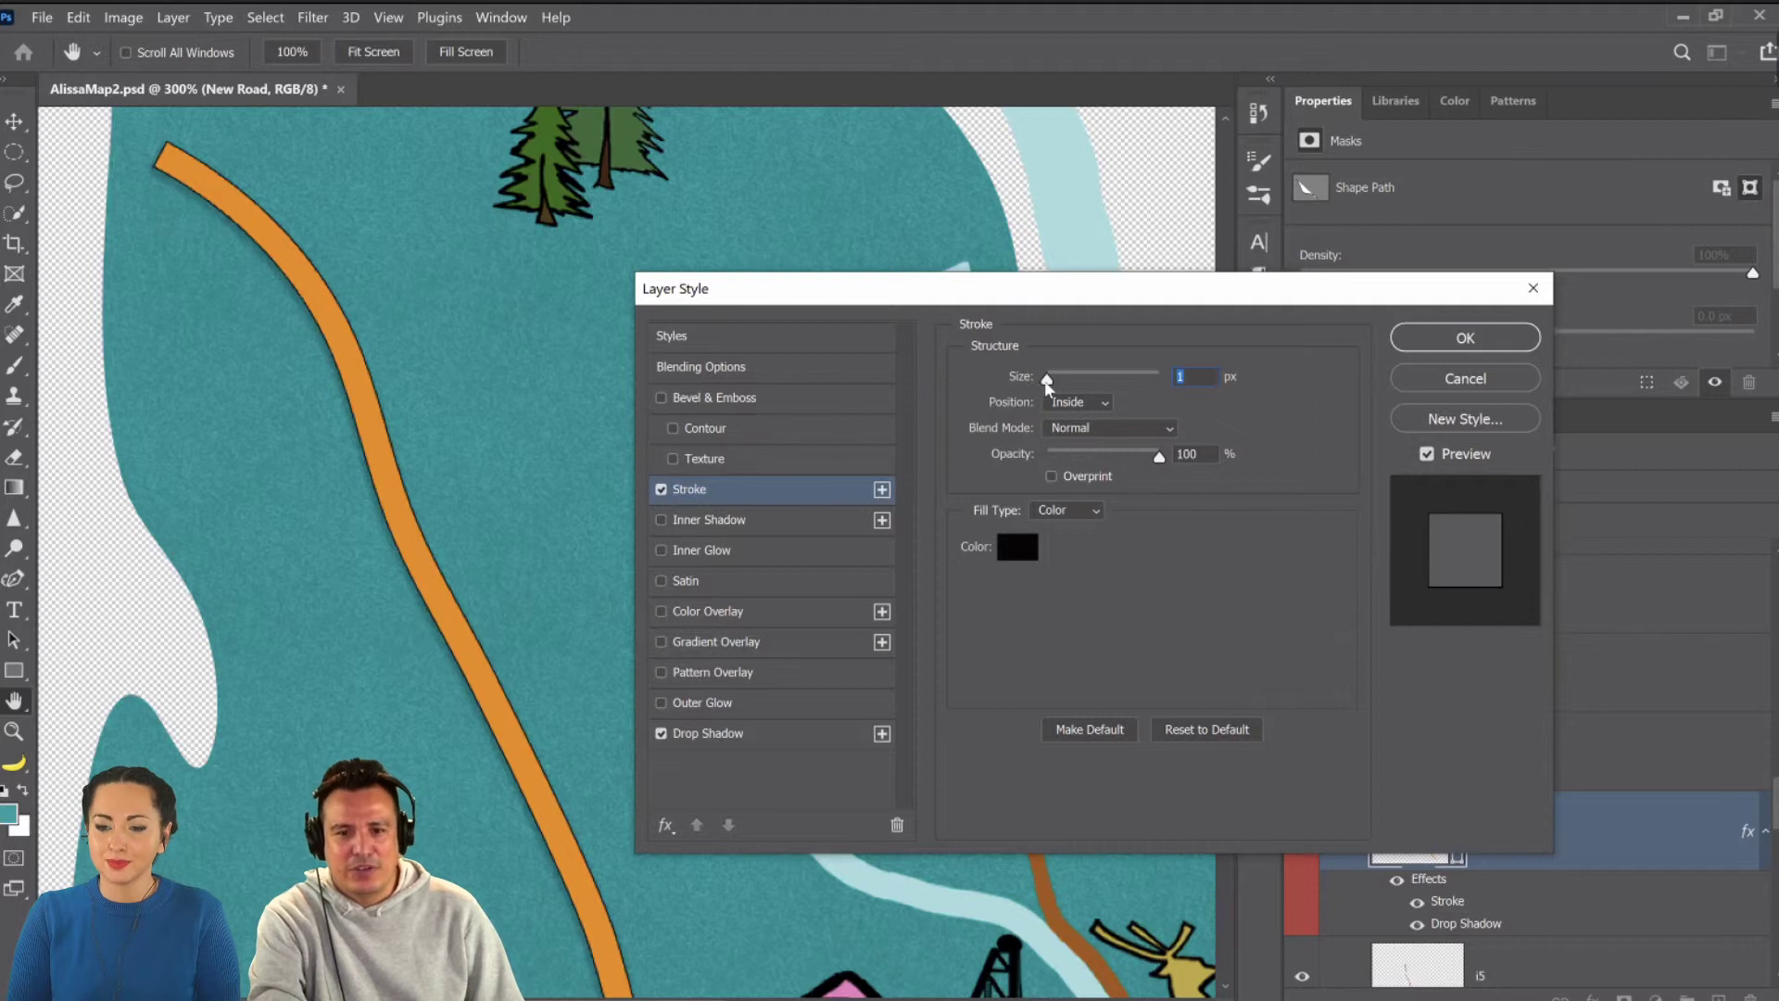
left_click_drag(1047, 380, 1050, 383)
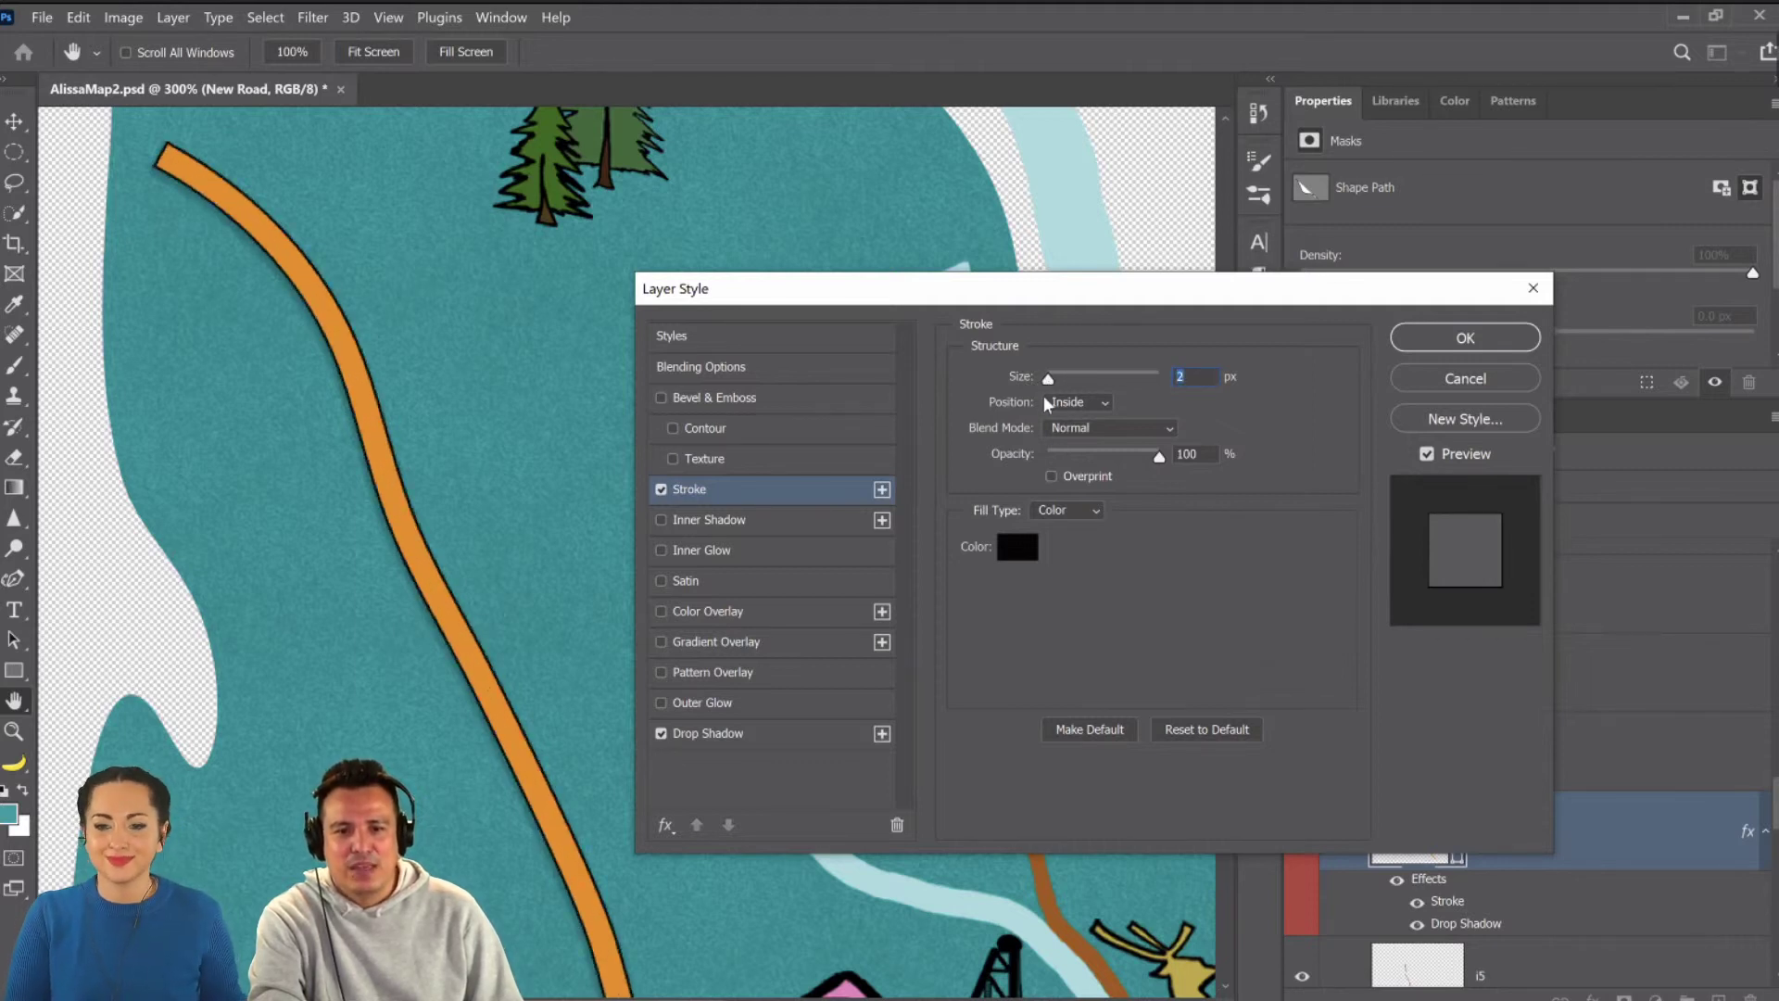
Try a gradient fill with Shape Burst style on New Road's stroke effect at 18 px size.
left_click(1066, 511)
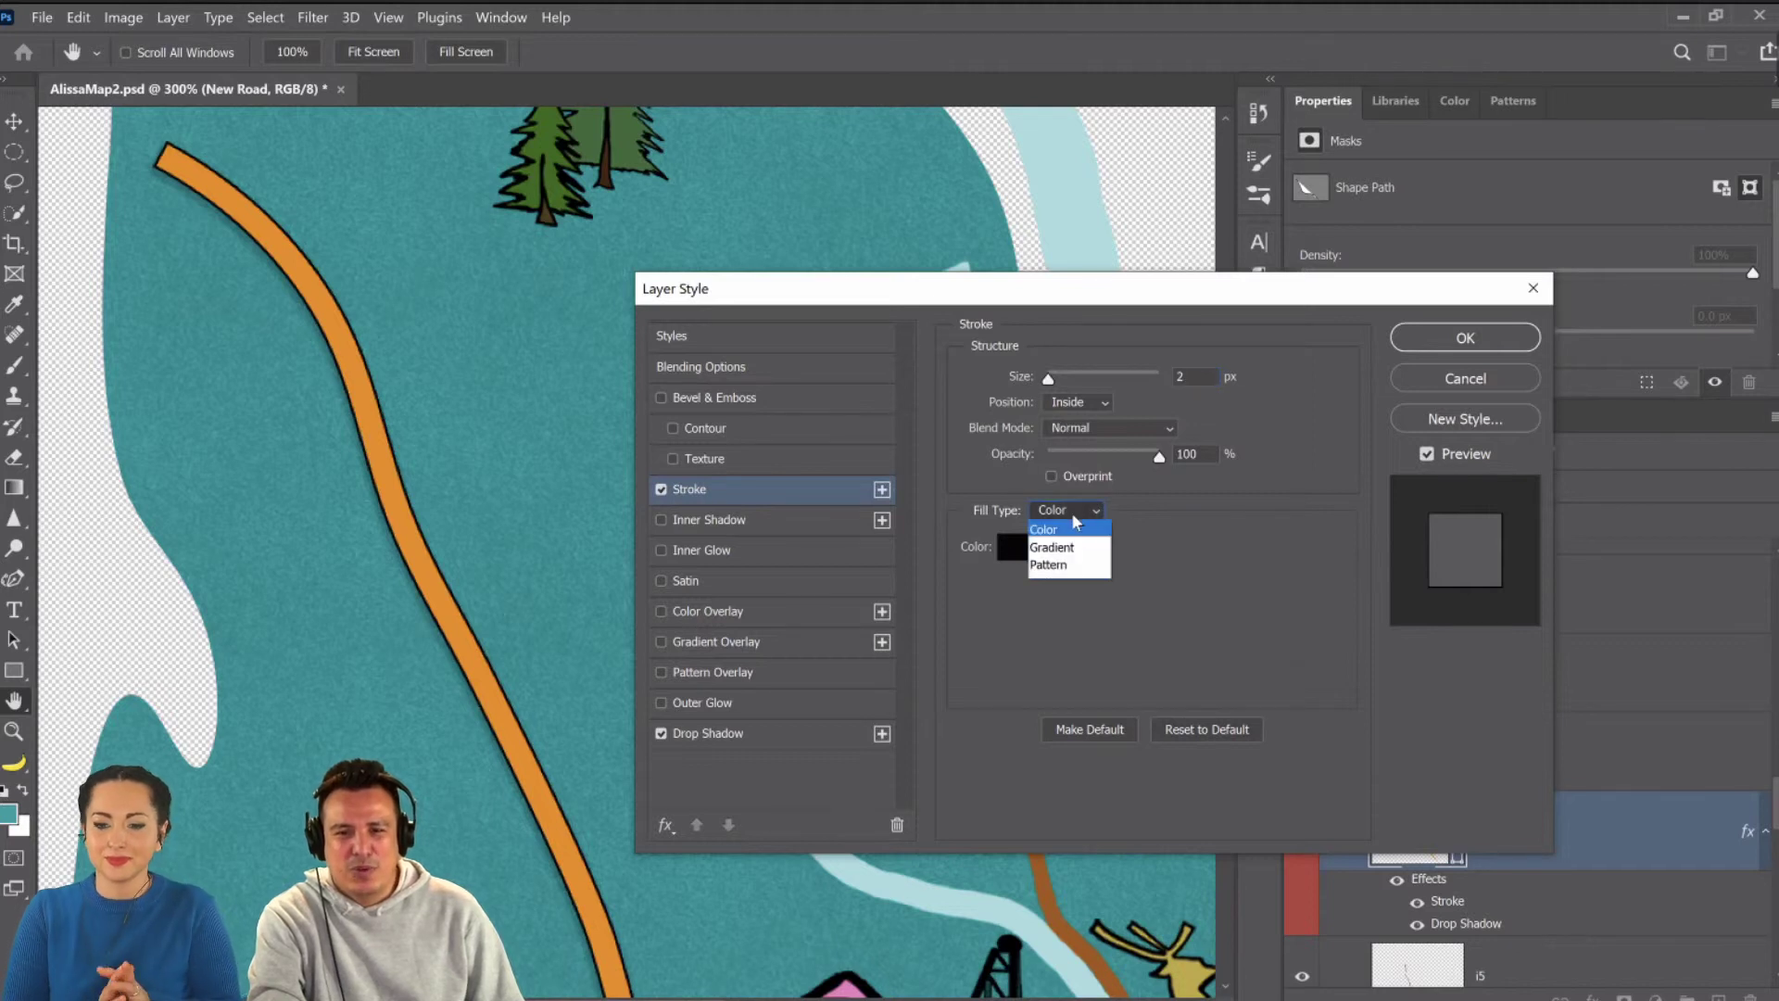
left_click(1061, 546)
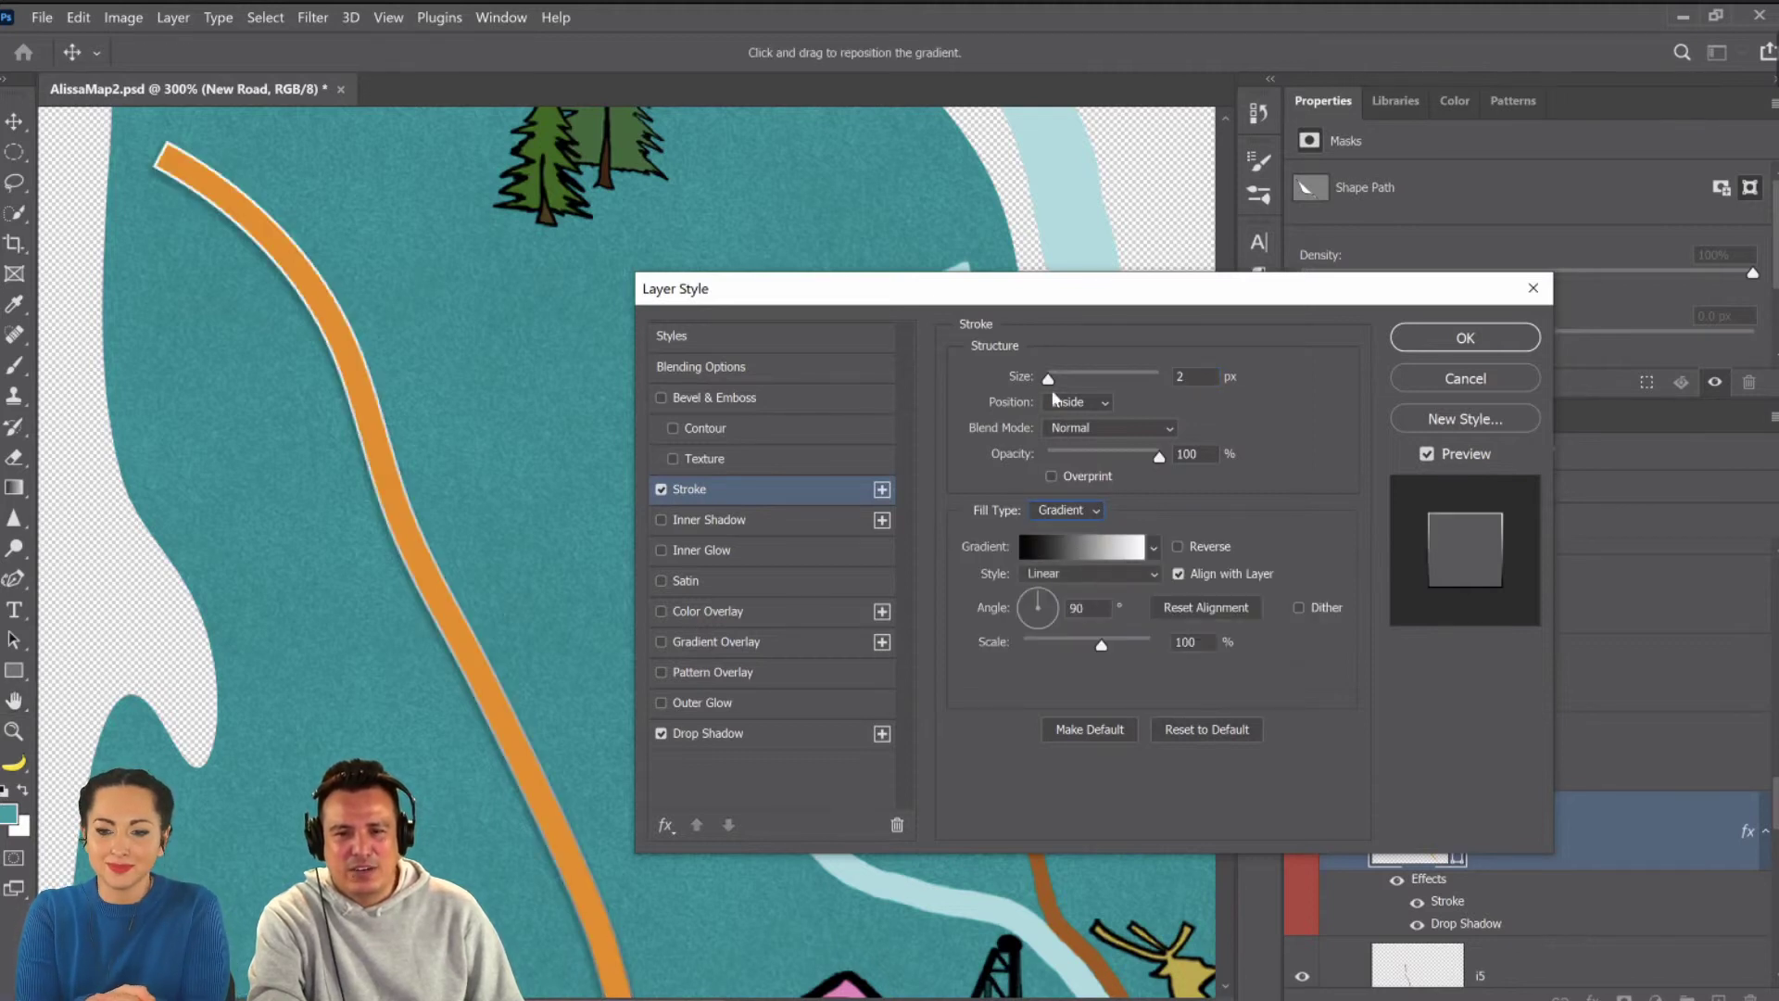
left_click_drag(1048, 379, 1062, 380)
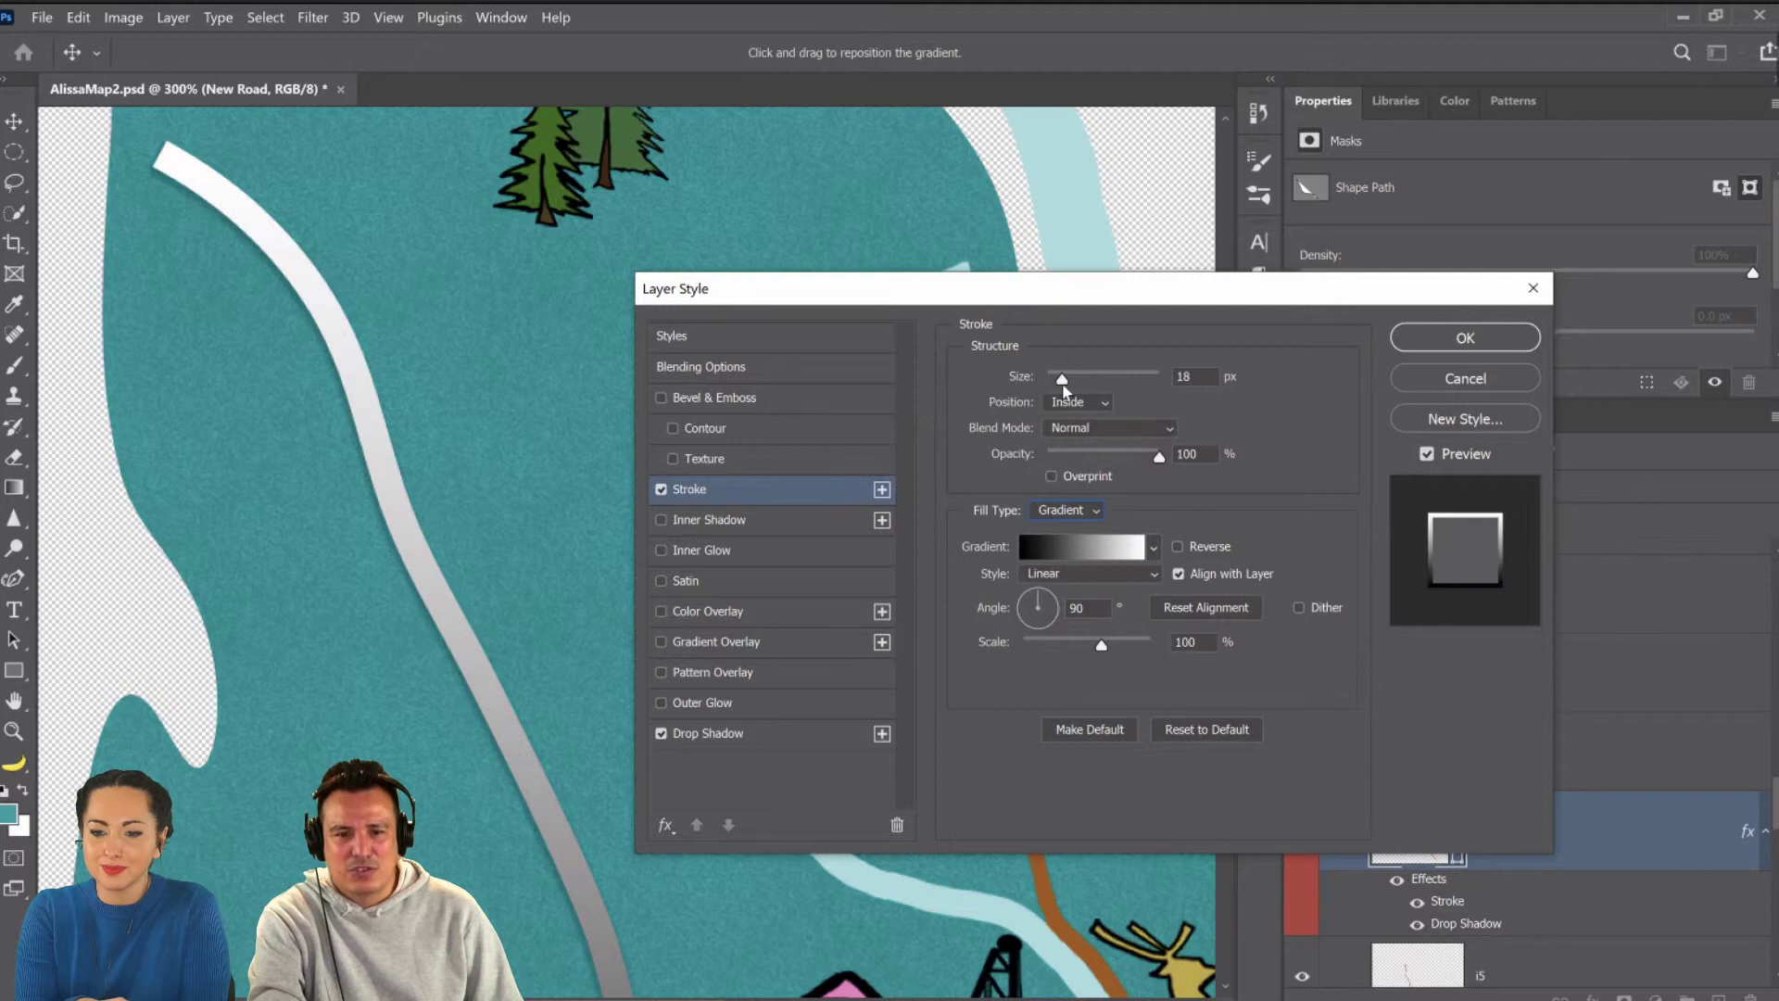
left_click(1078, 575)
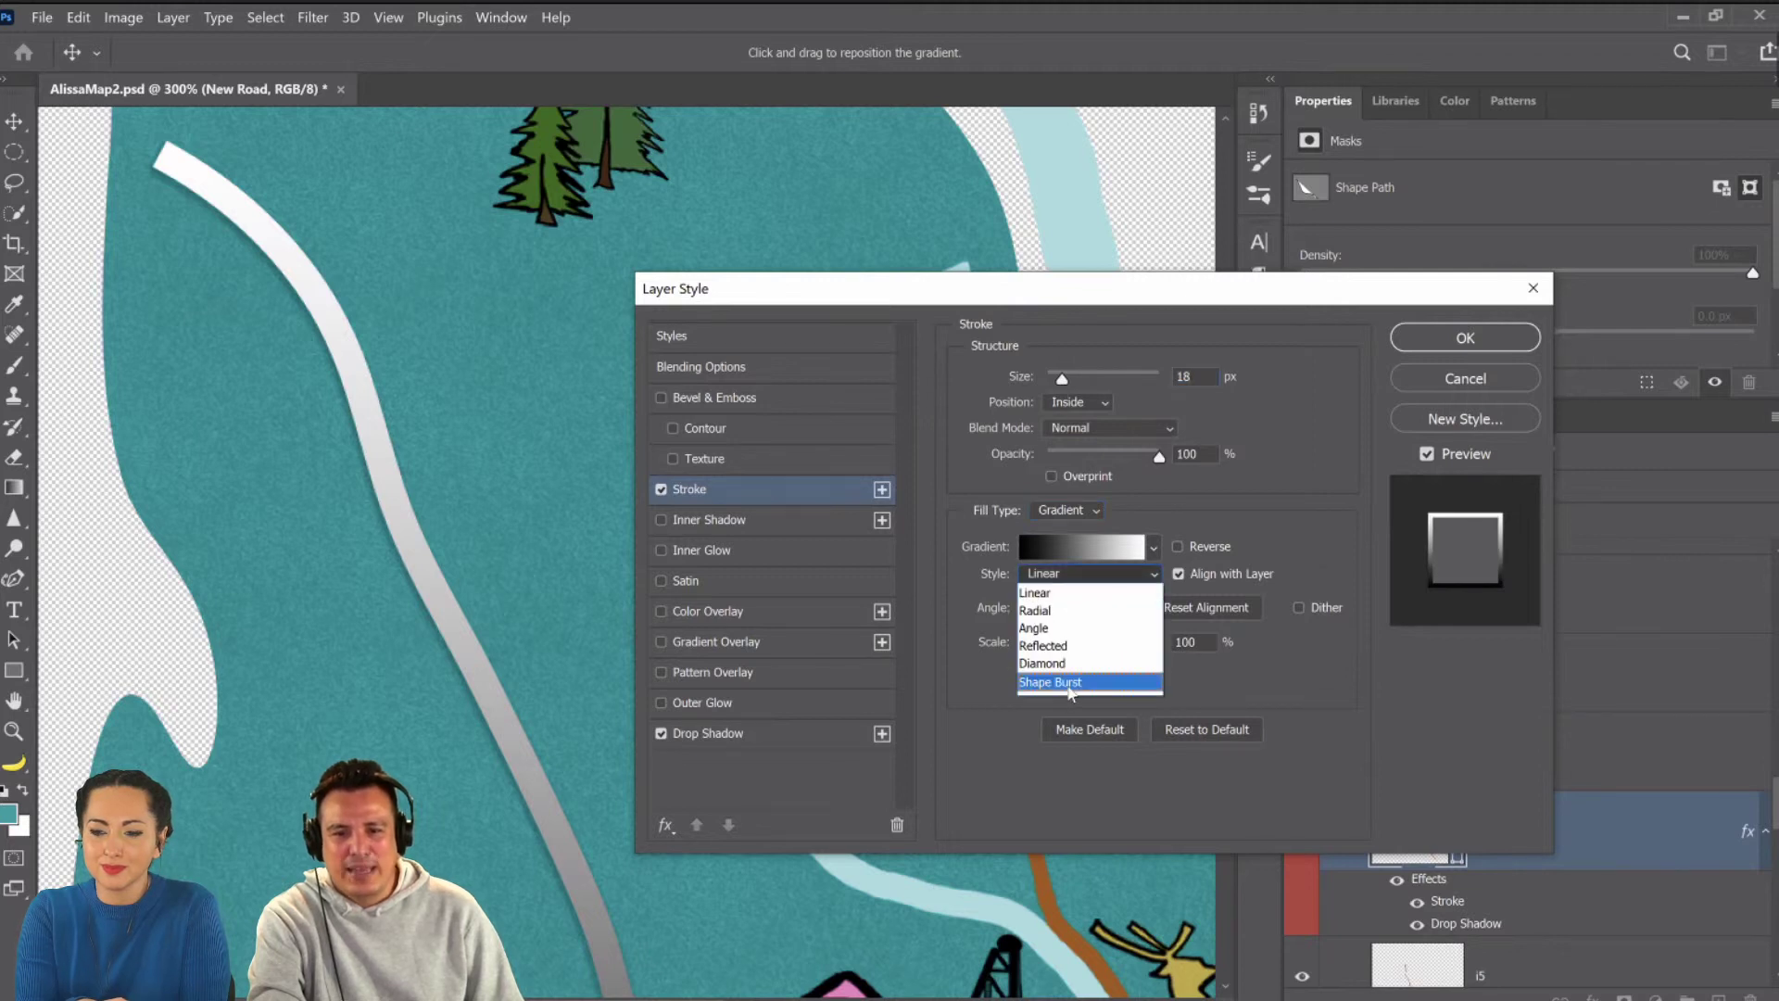
left_click(1070, 683)
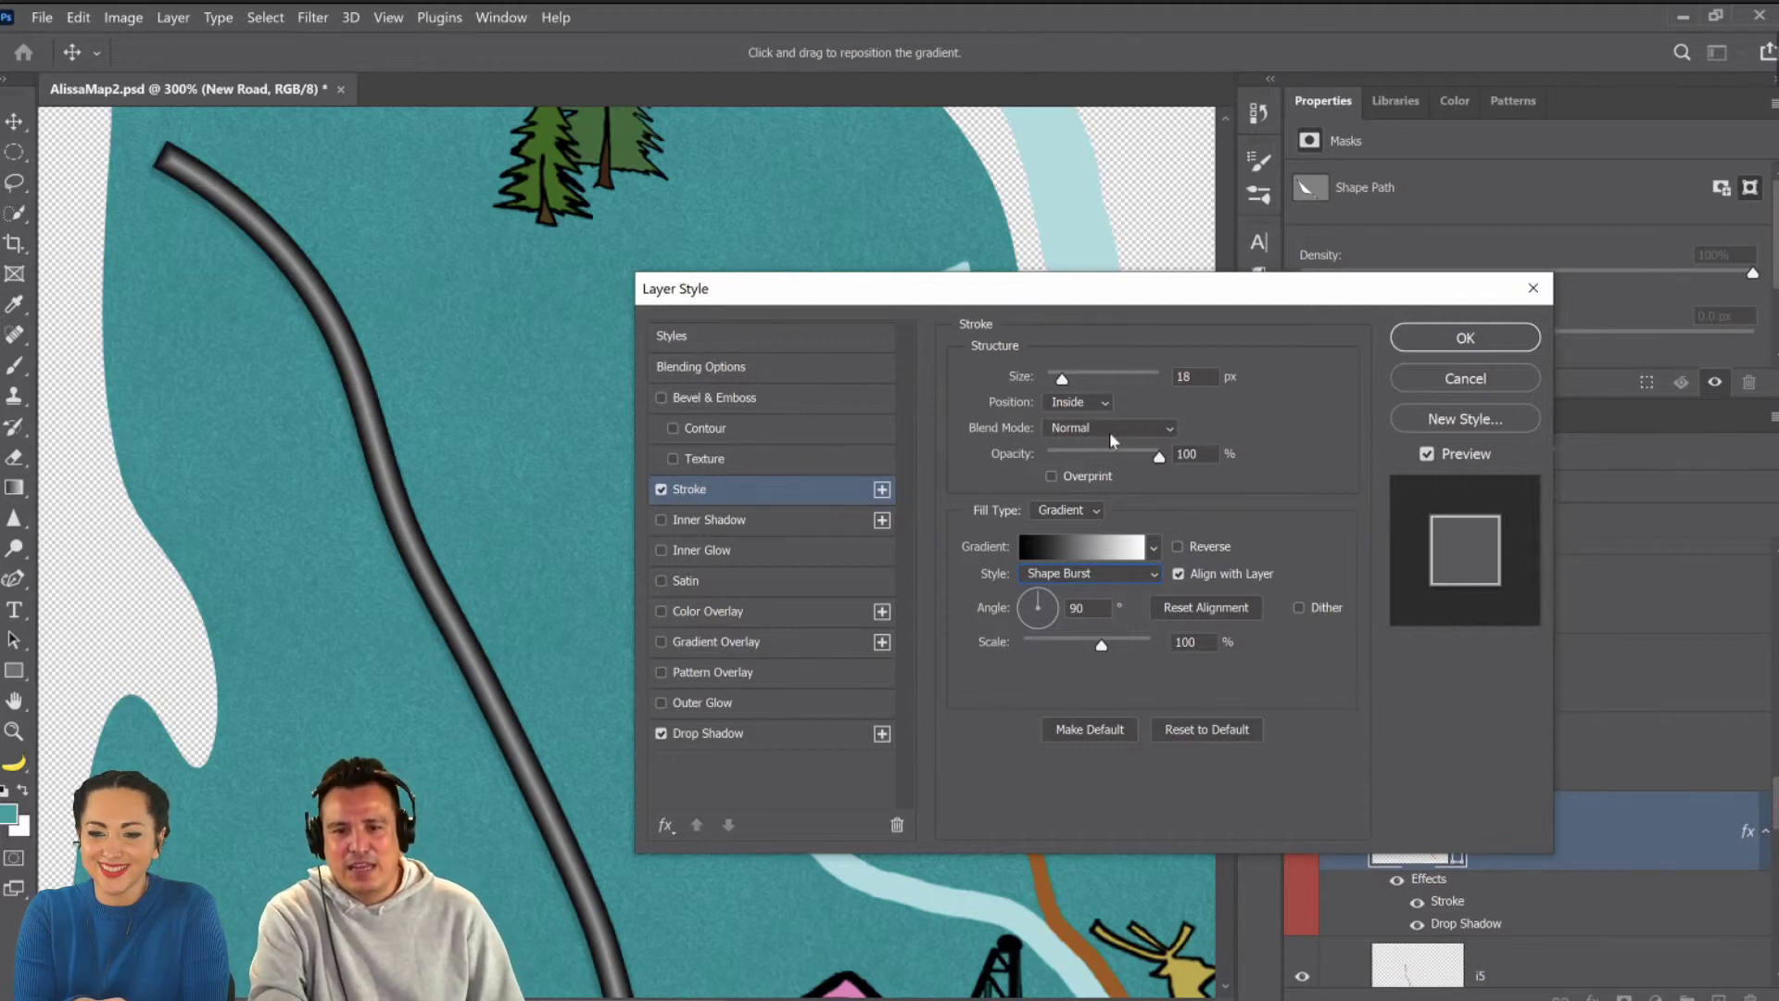
left_click(1095, 516)
left_click(1065, 540)
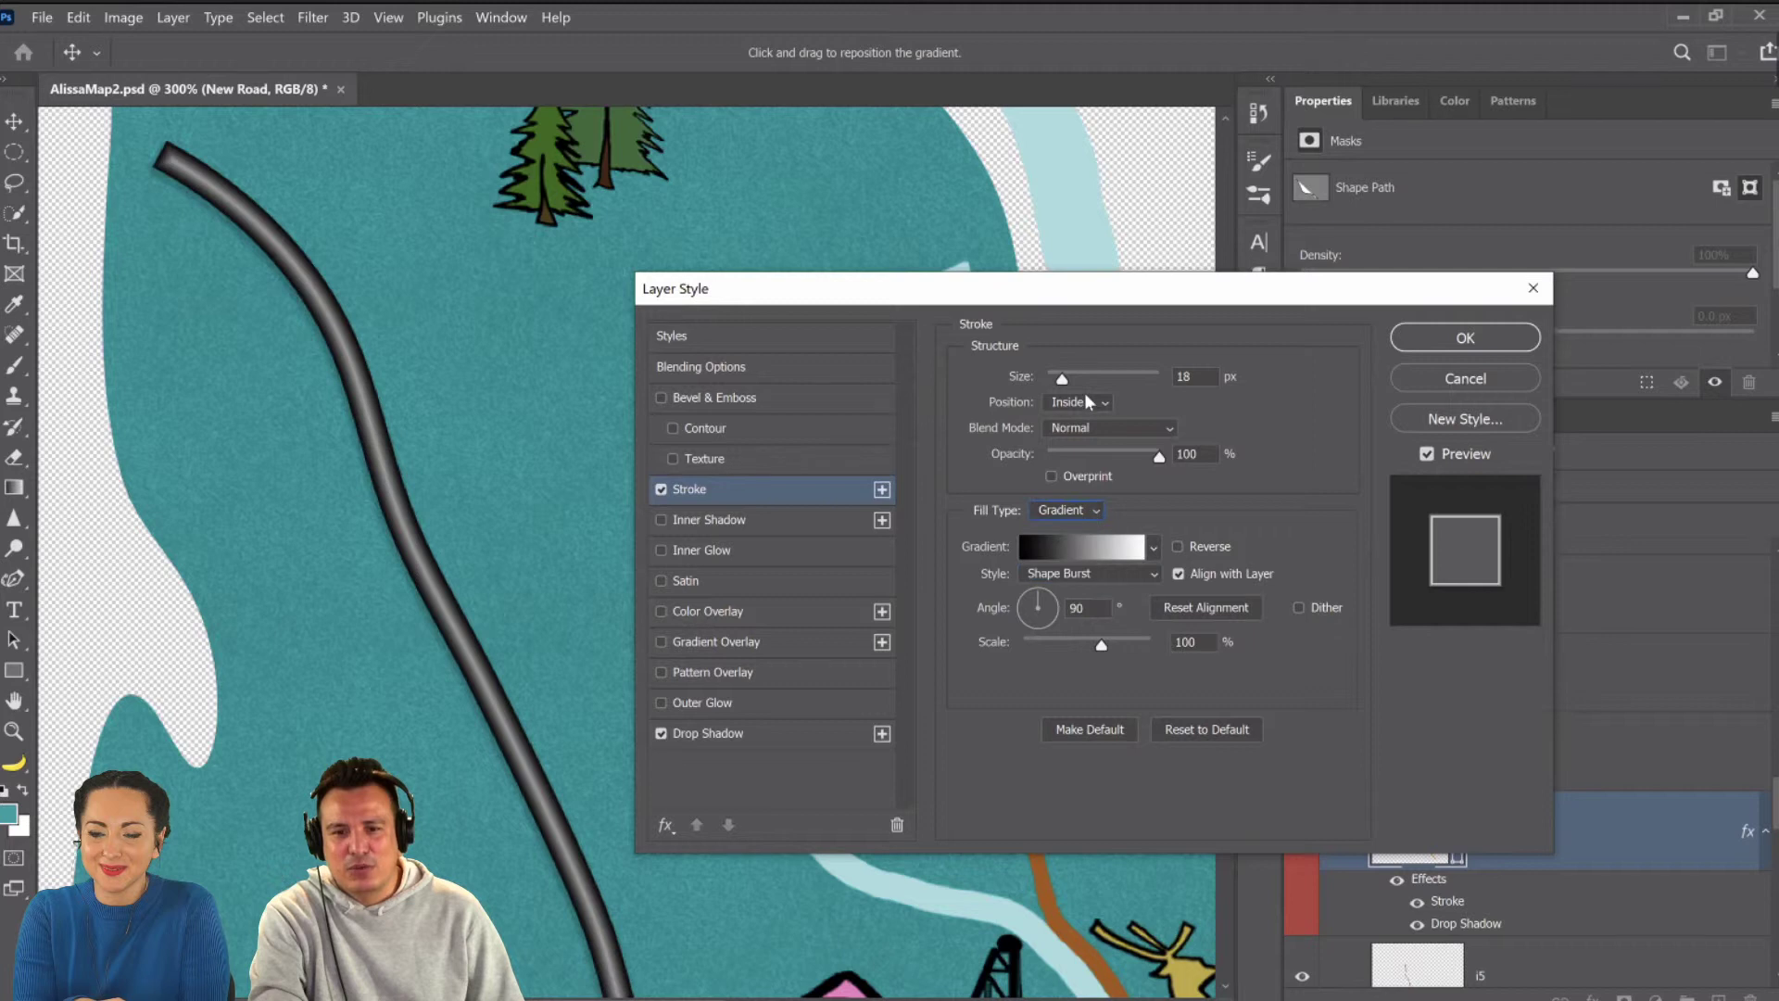
Try the Multiply blend mode on New Road's stroke effect and discard all of the layer style changes.
left_click(1095, 431)
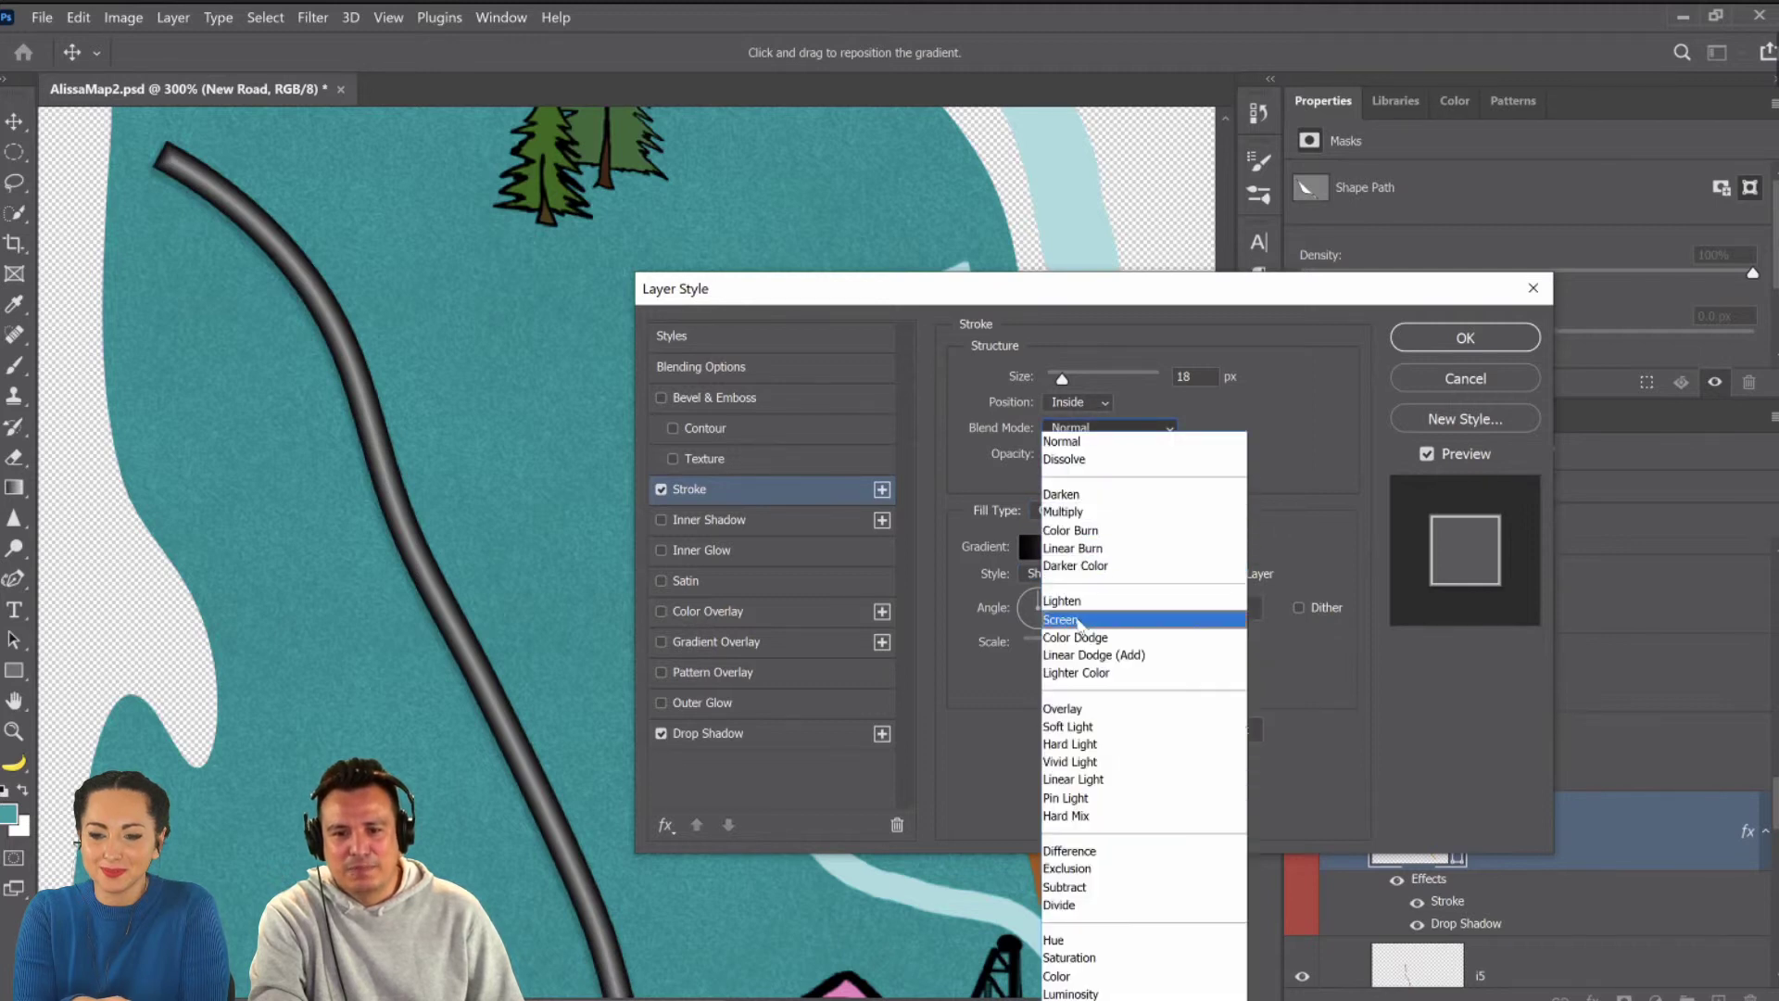
left_click(1090, 513)
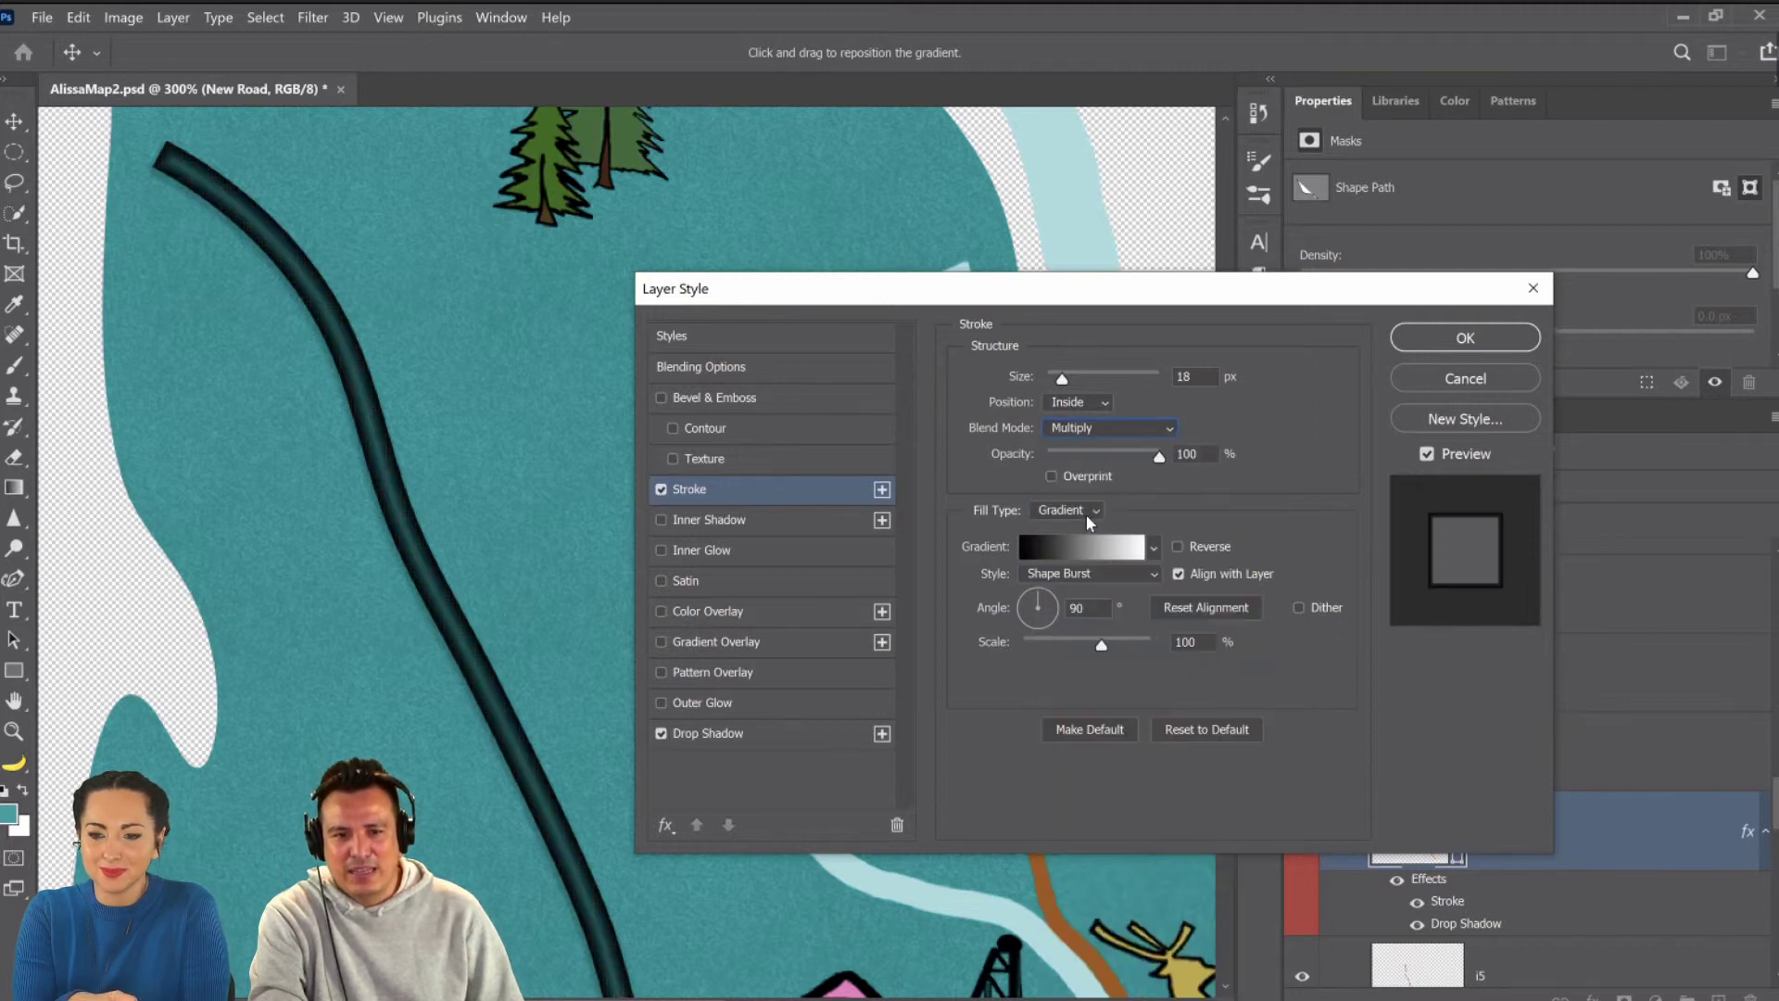
left_click(1108, 427)
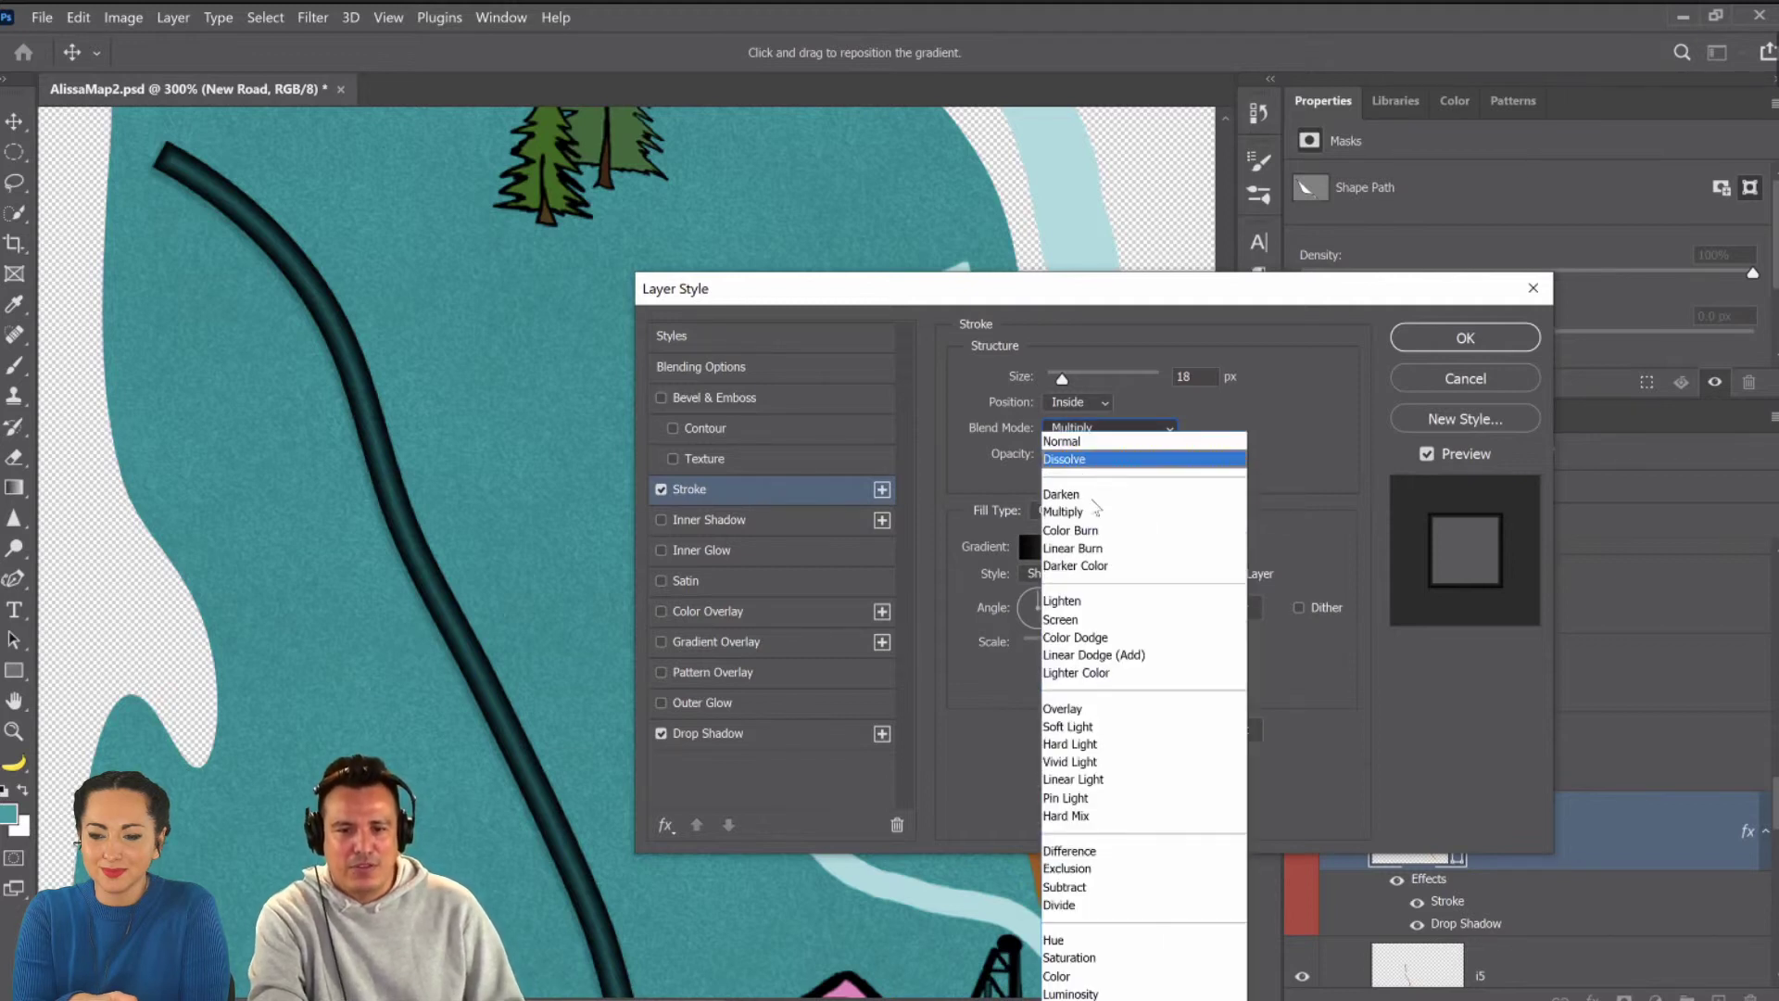
left_click(1093, 514)
mouse_move(1158, 456)
left_mouse_down()
mouse_move(1084, 461)
mouse_move(1170, 463)
left_mouse_up()
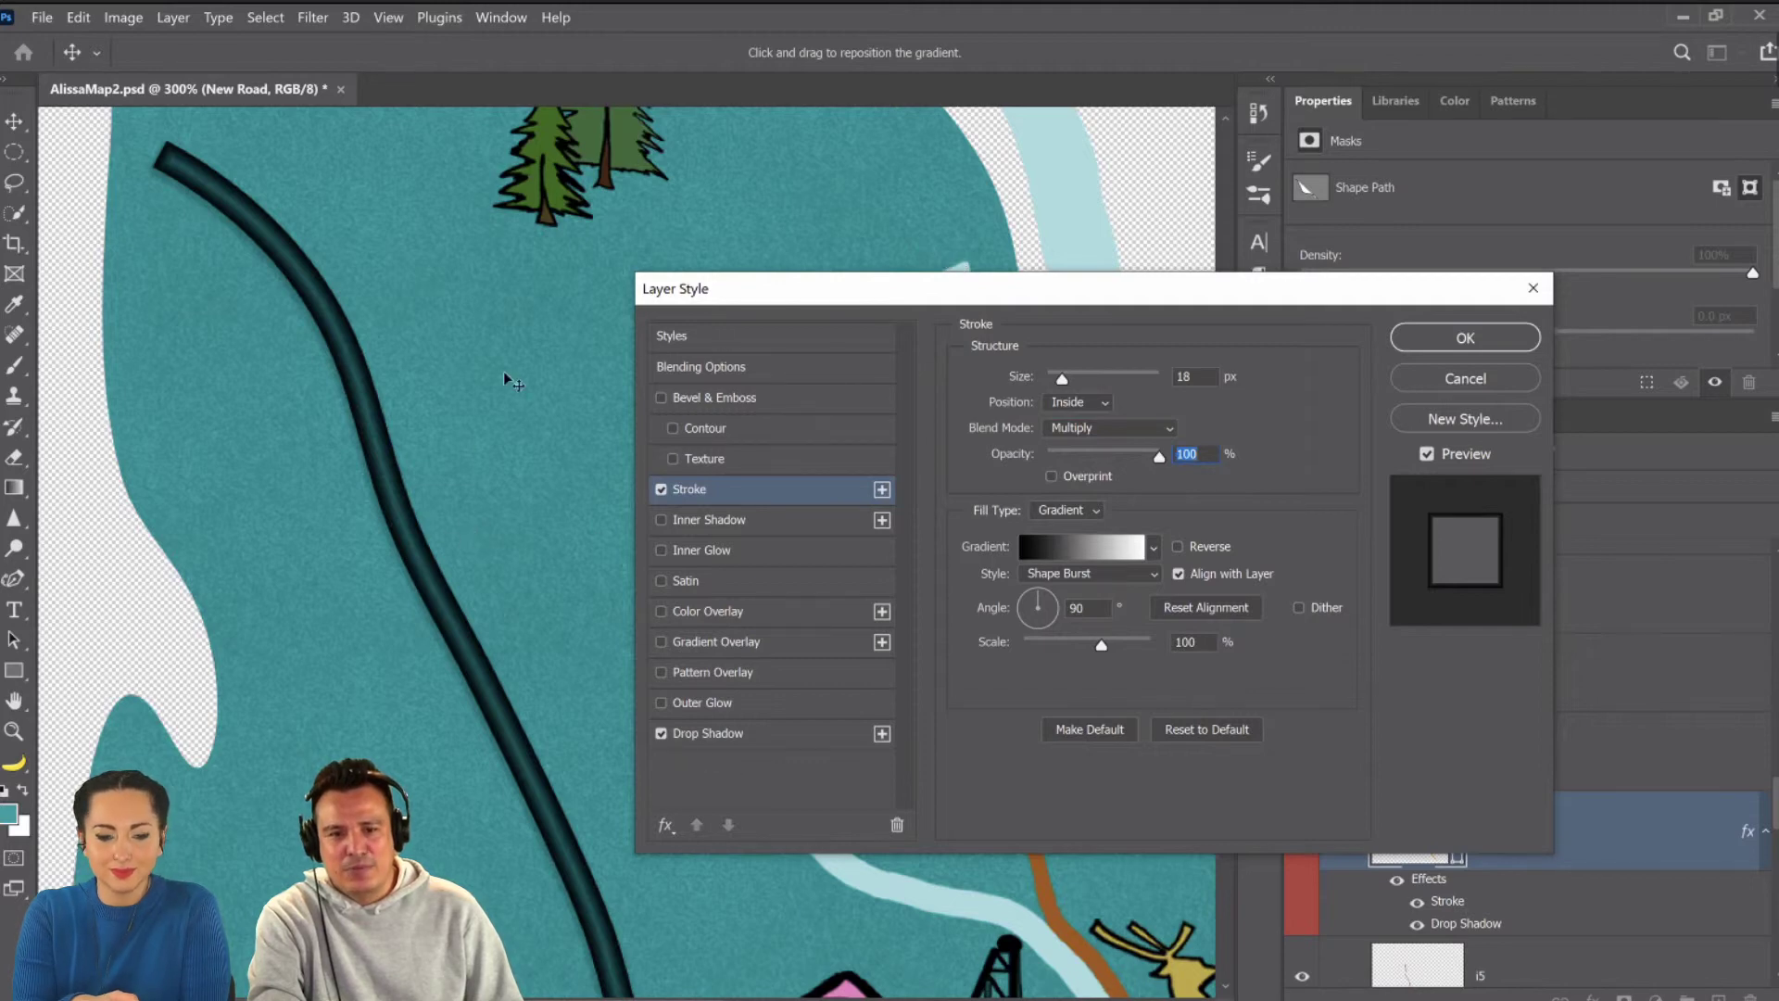
left_click(1459, 378)
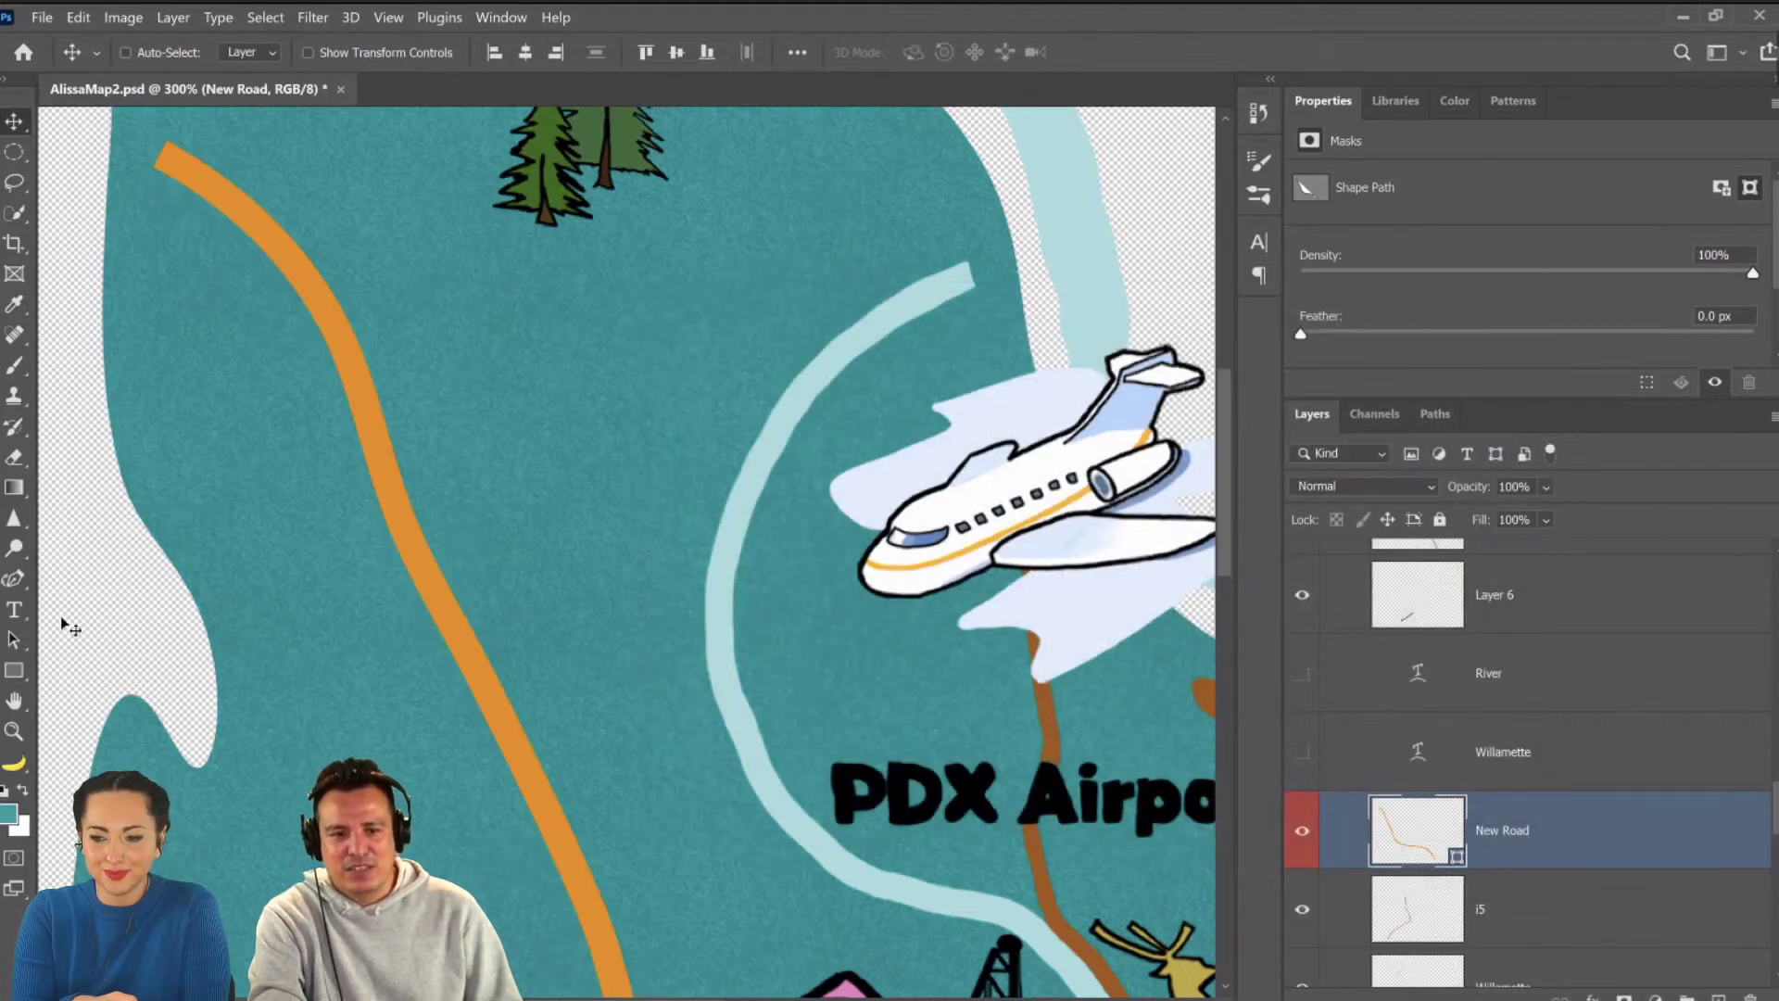
Bend New Road's upper section toward the pale blue river by moving its middle curve point with the Curvature Pen tool.
left_click(17, 639)
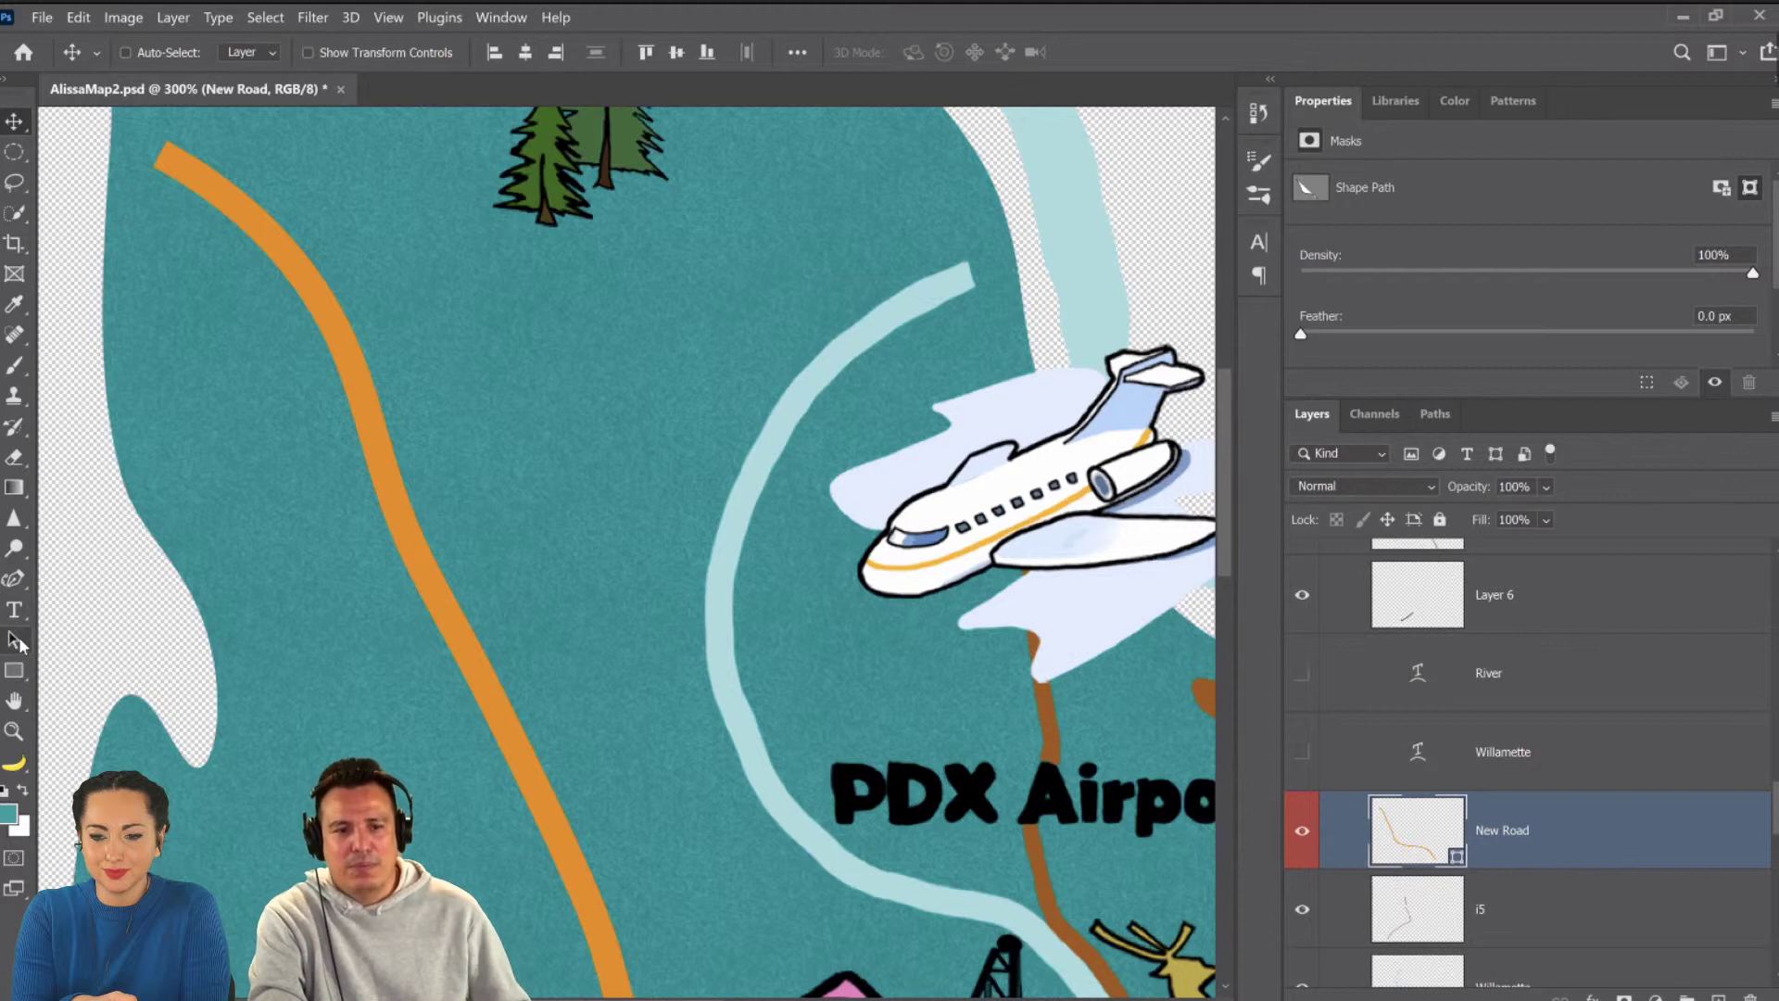
left_click(23, 578)
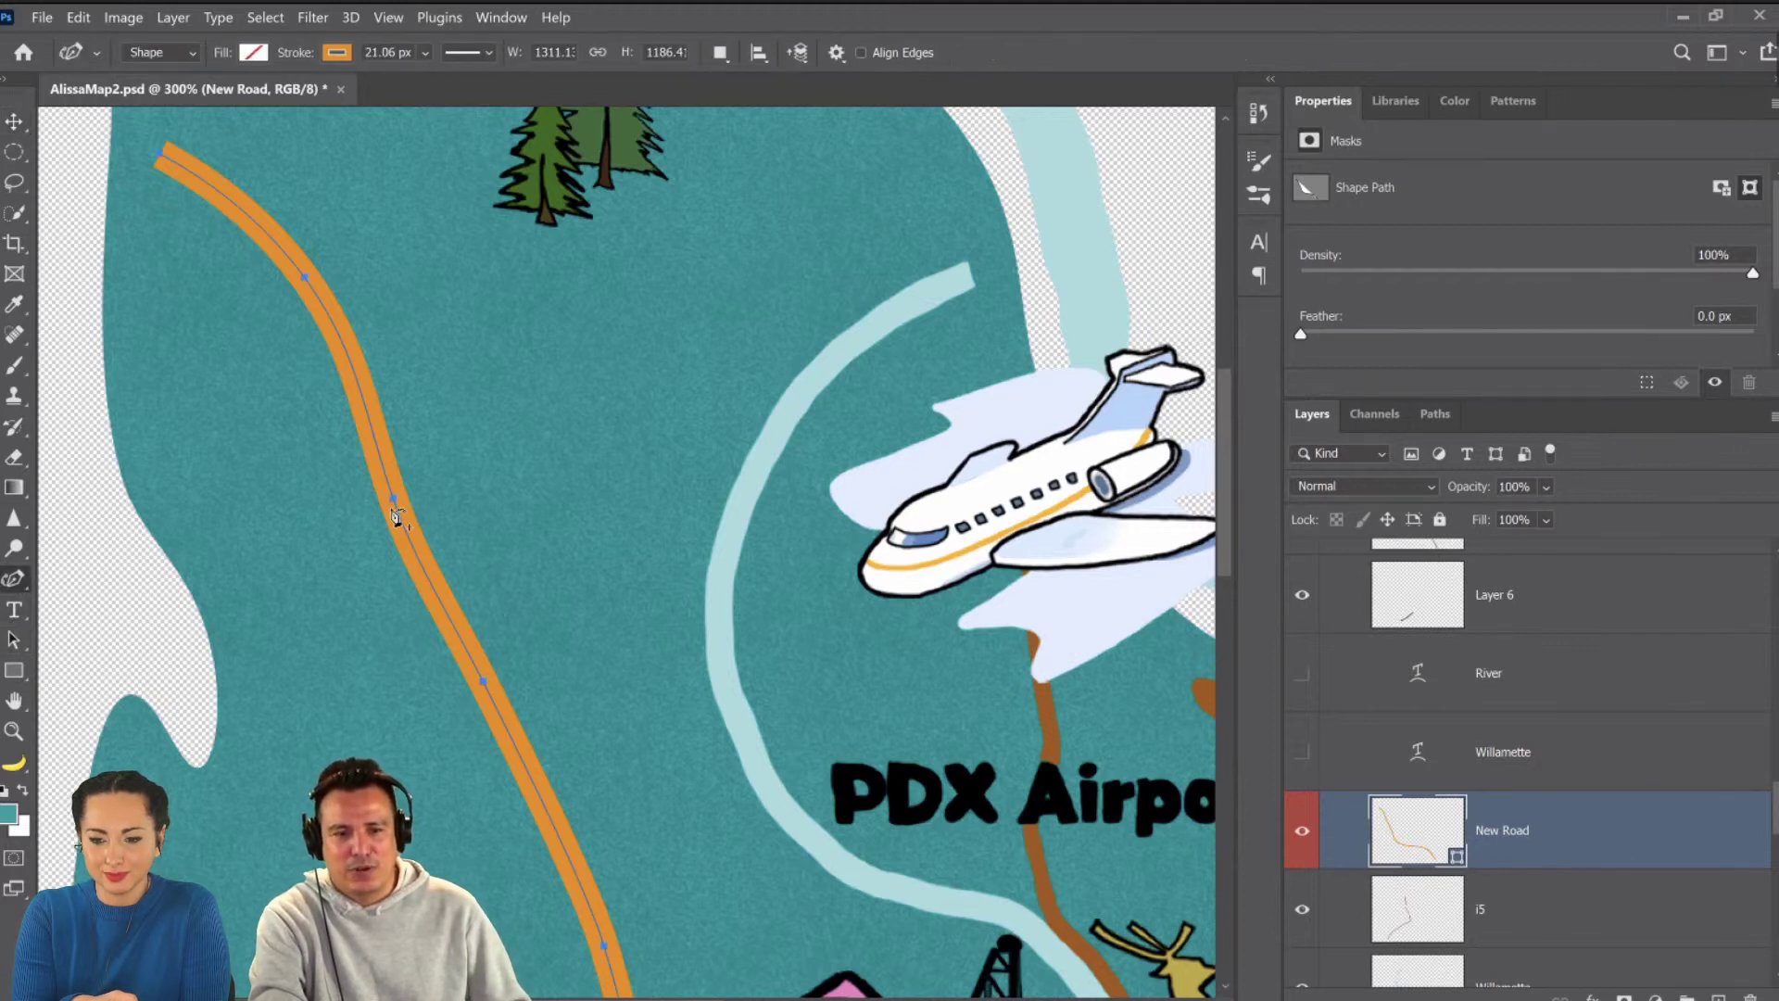
mouse_move(393, 500)
left_mouse_down()
mouse_move(222, 553)
mouse_move(627, 409)
left_mouse_up()
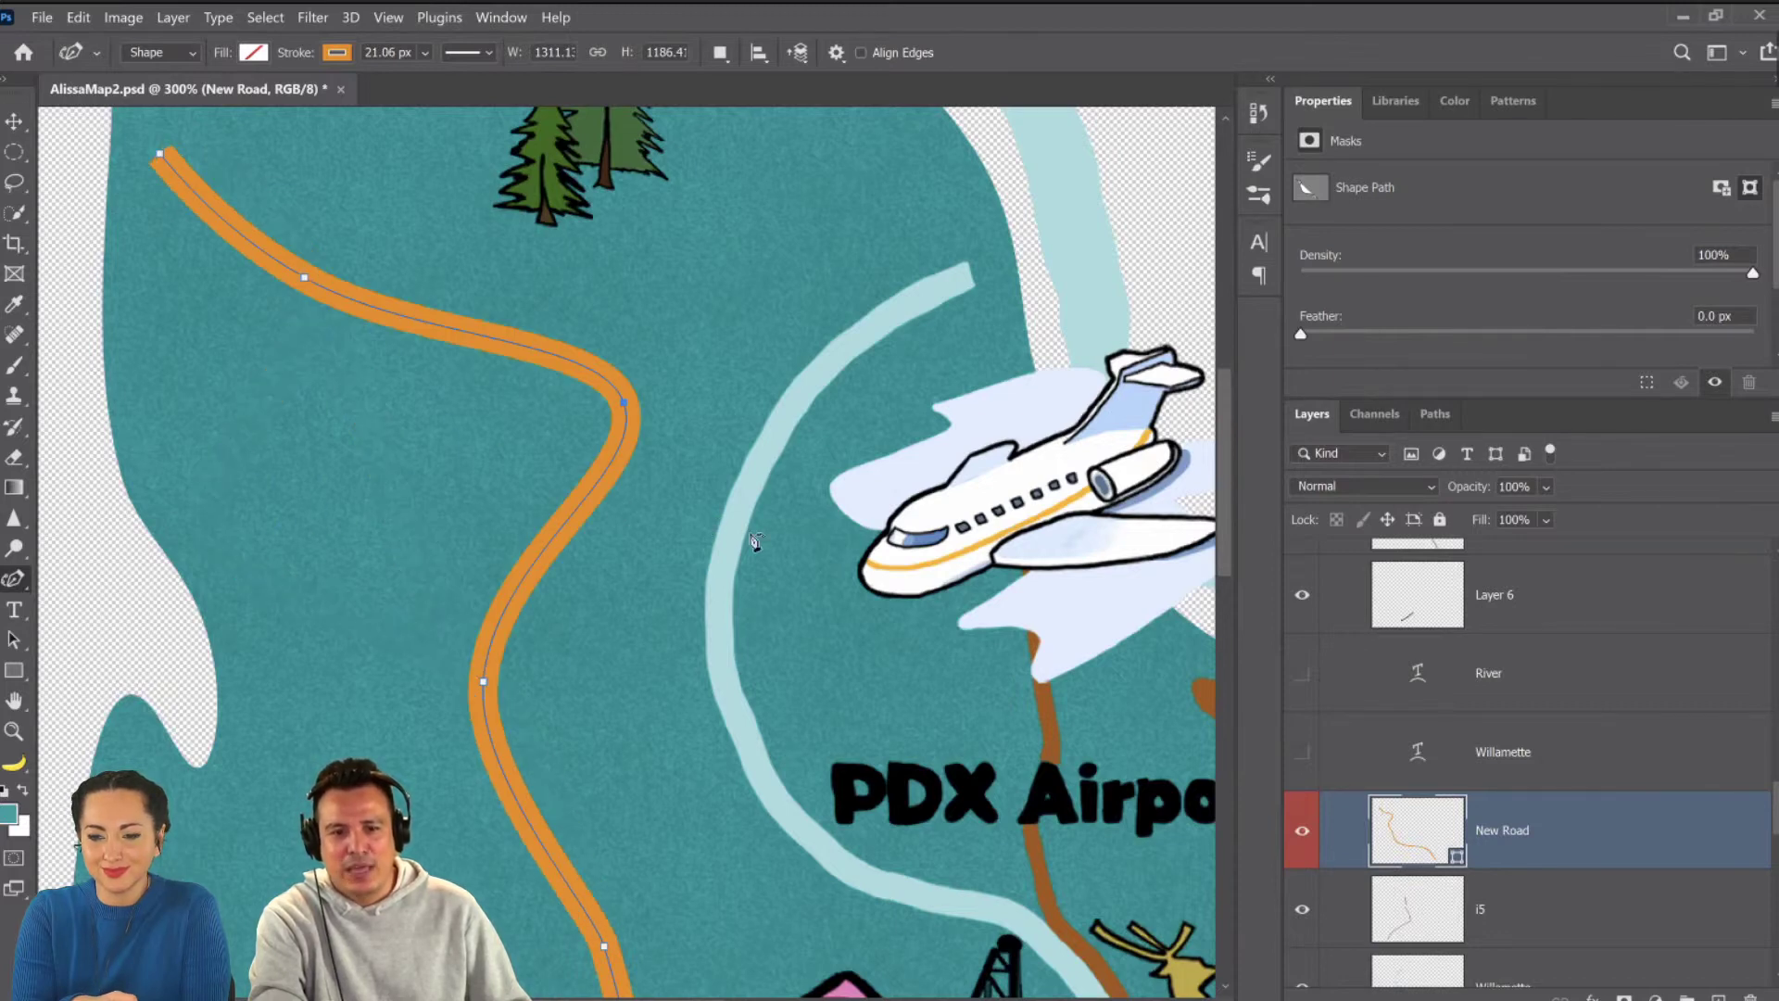
Examine the roads around the orange car, Government Camp, the mountain and the 26 and 35 highway signs.
left_click_drag(620, 540, 445, 555)
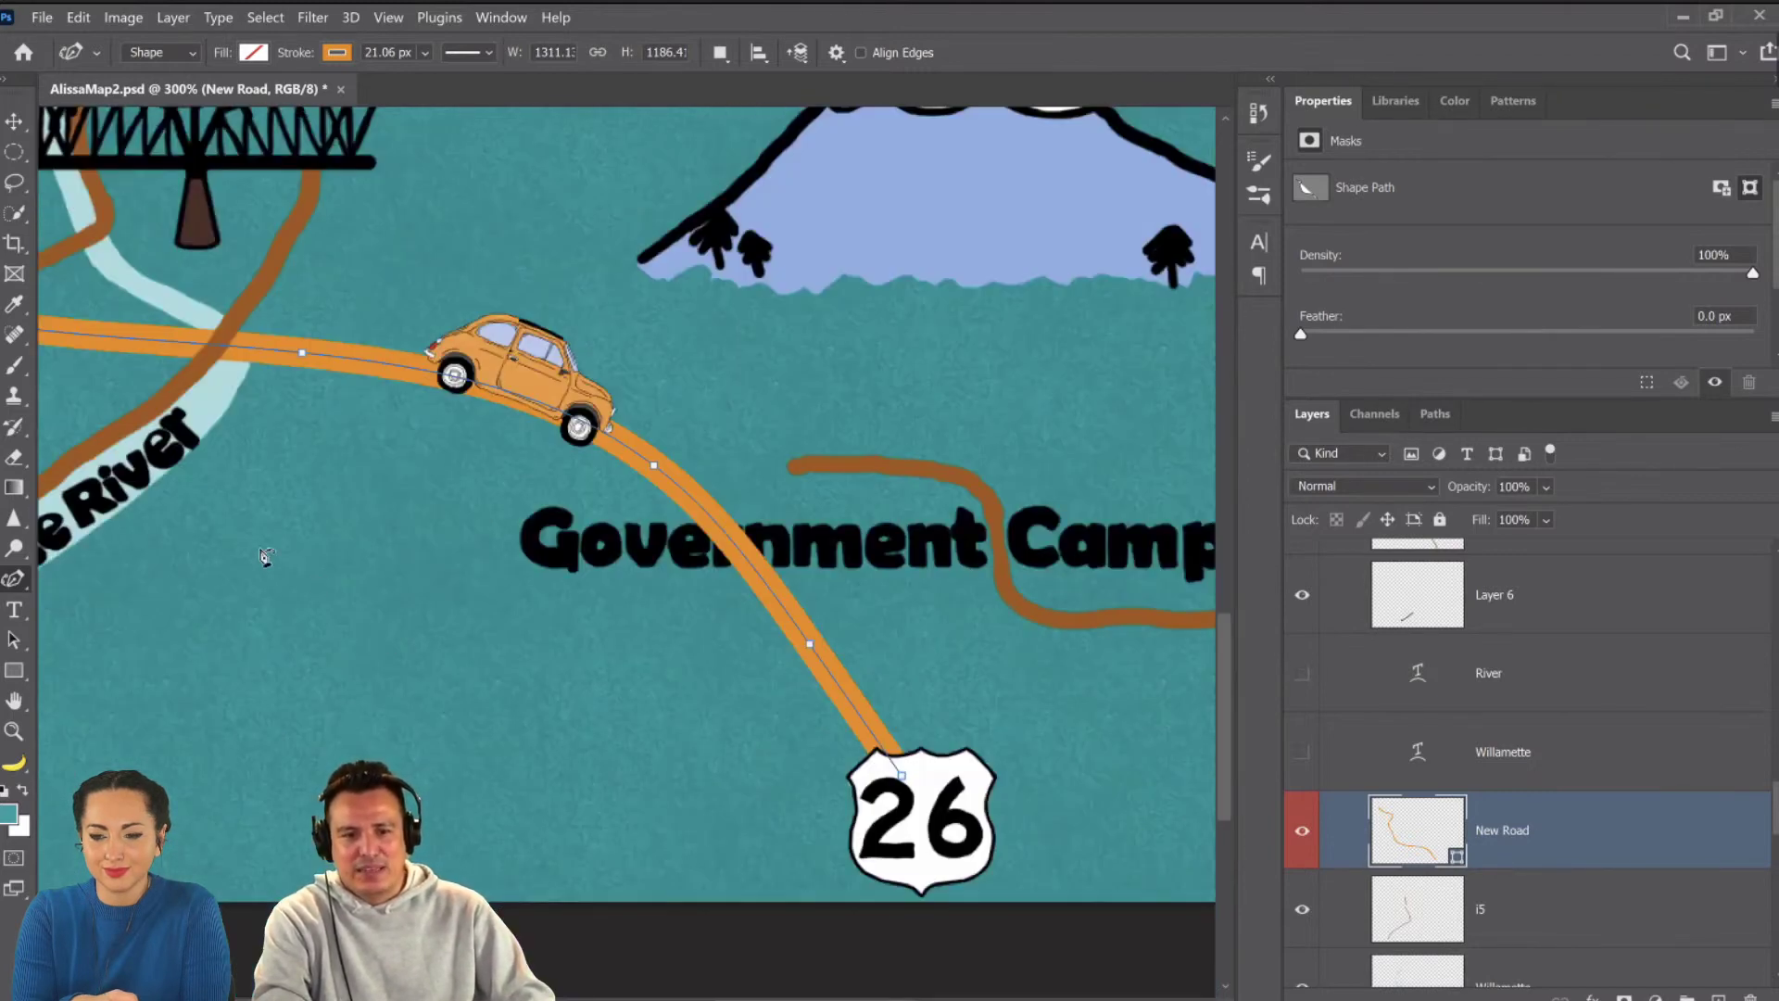
scroll(370, 584, "down", 1)
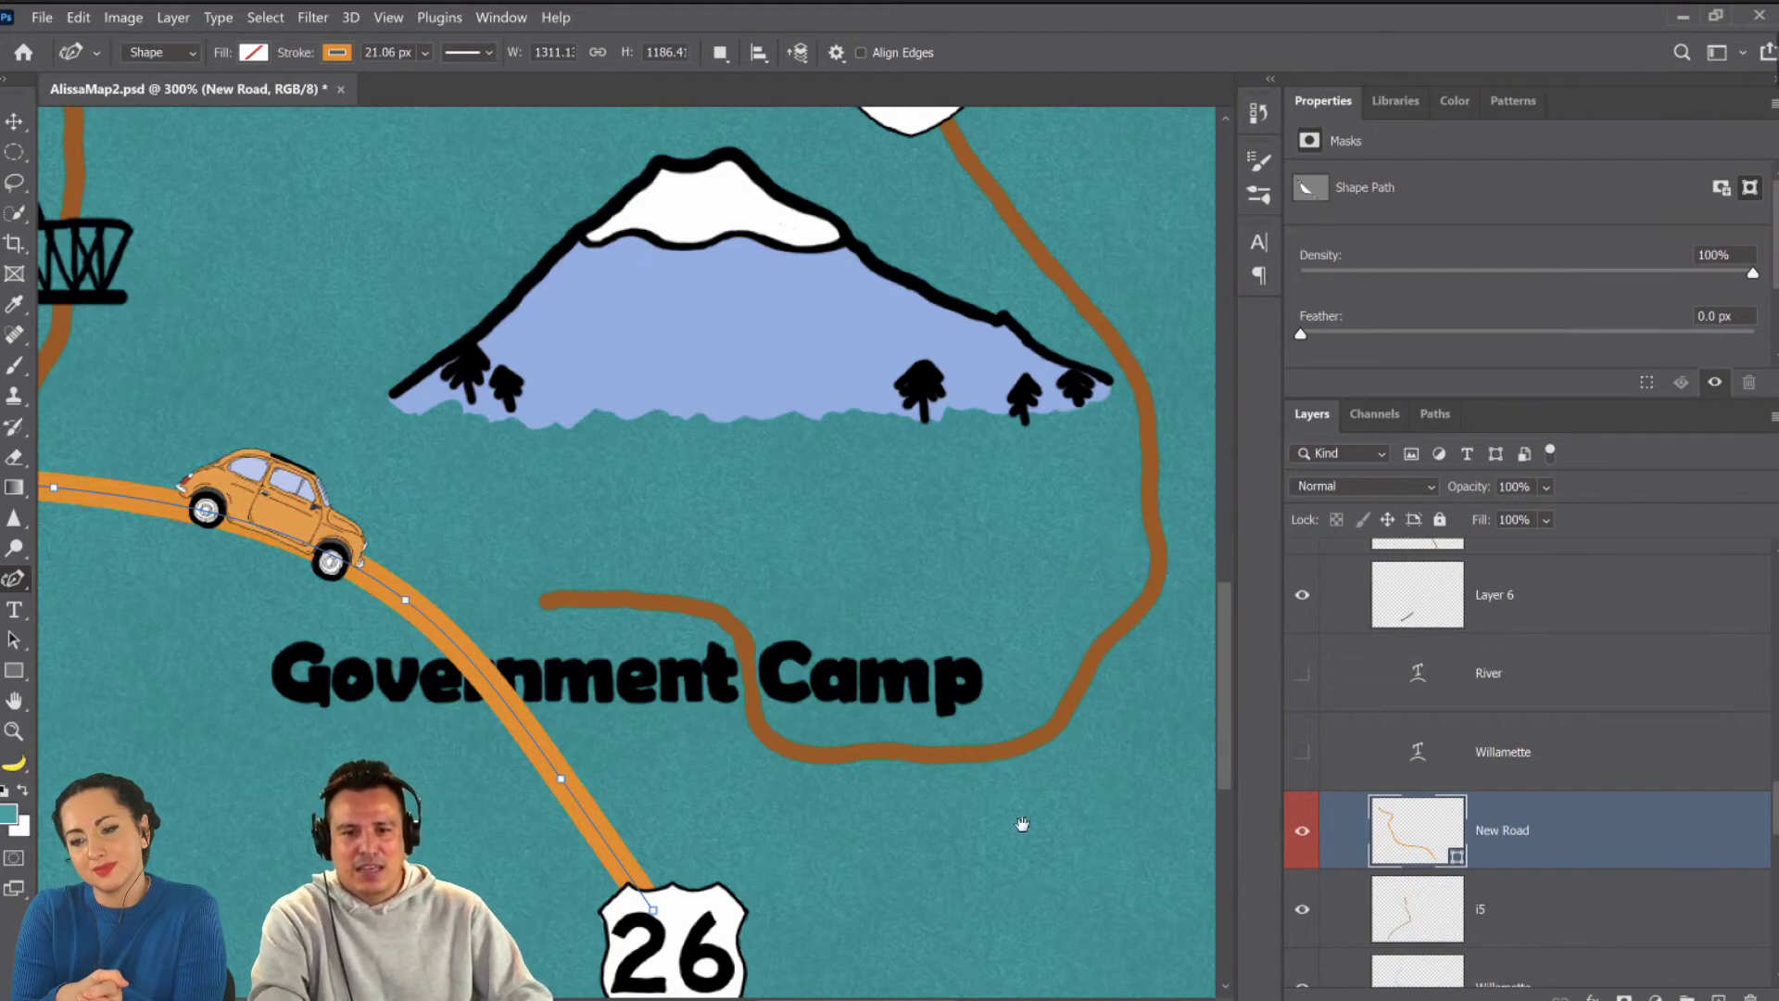
left_click_drag(1012, 851, 1019, 762)
scroll(1043, 802, "up", 2)
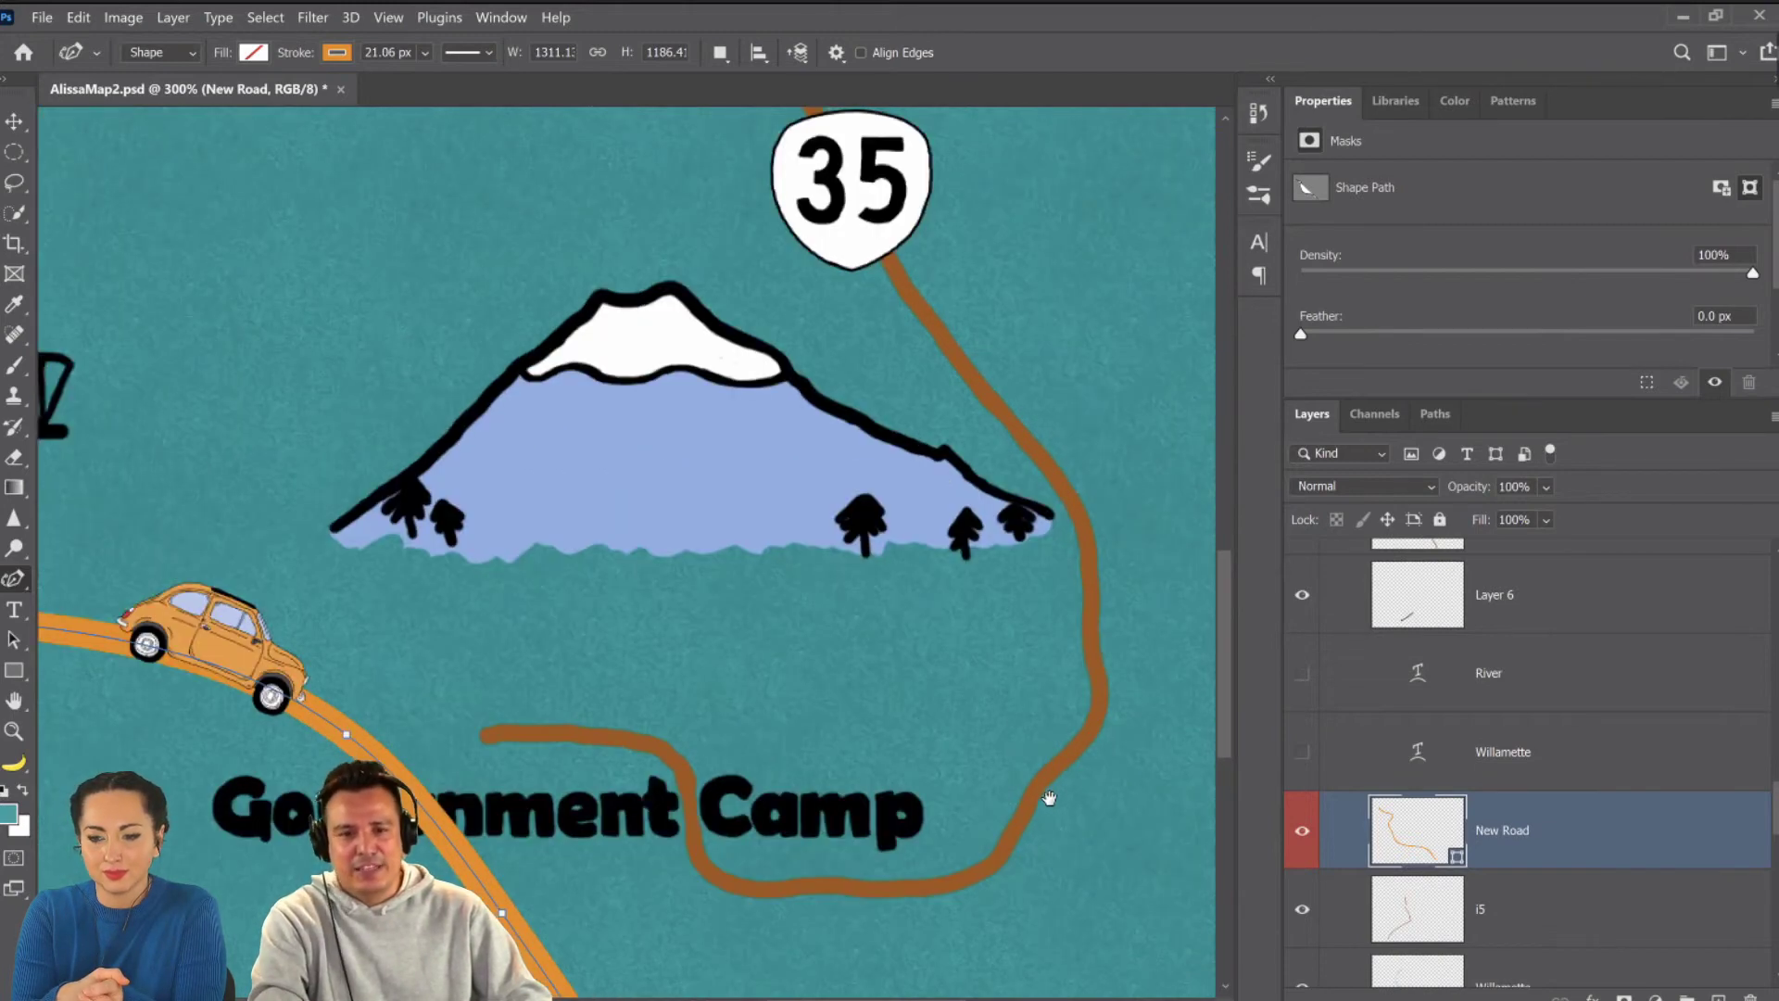
scroll(1072, 778, "left", 4)
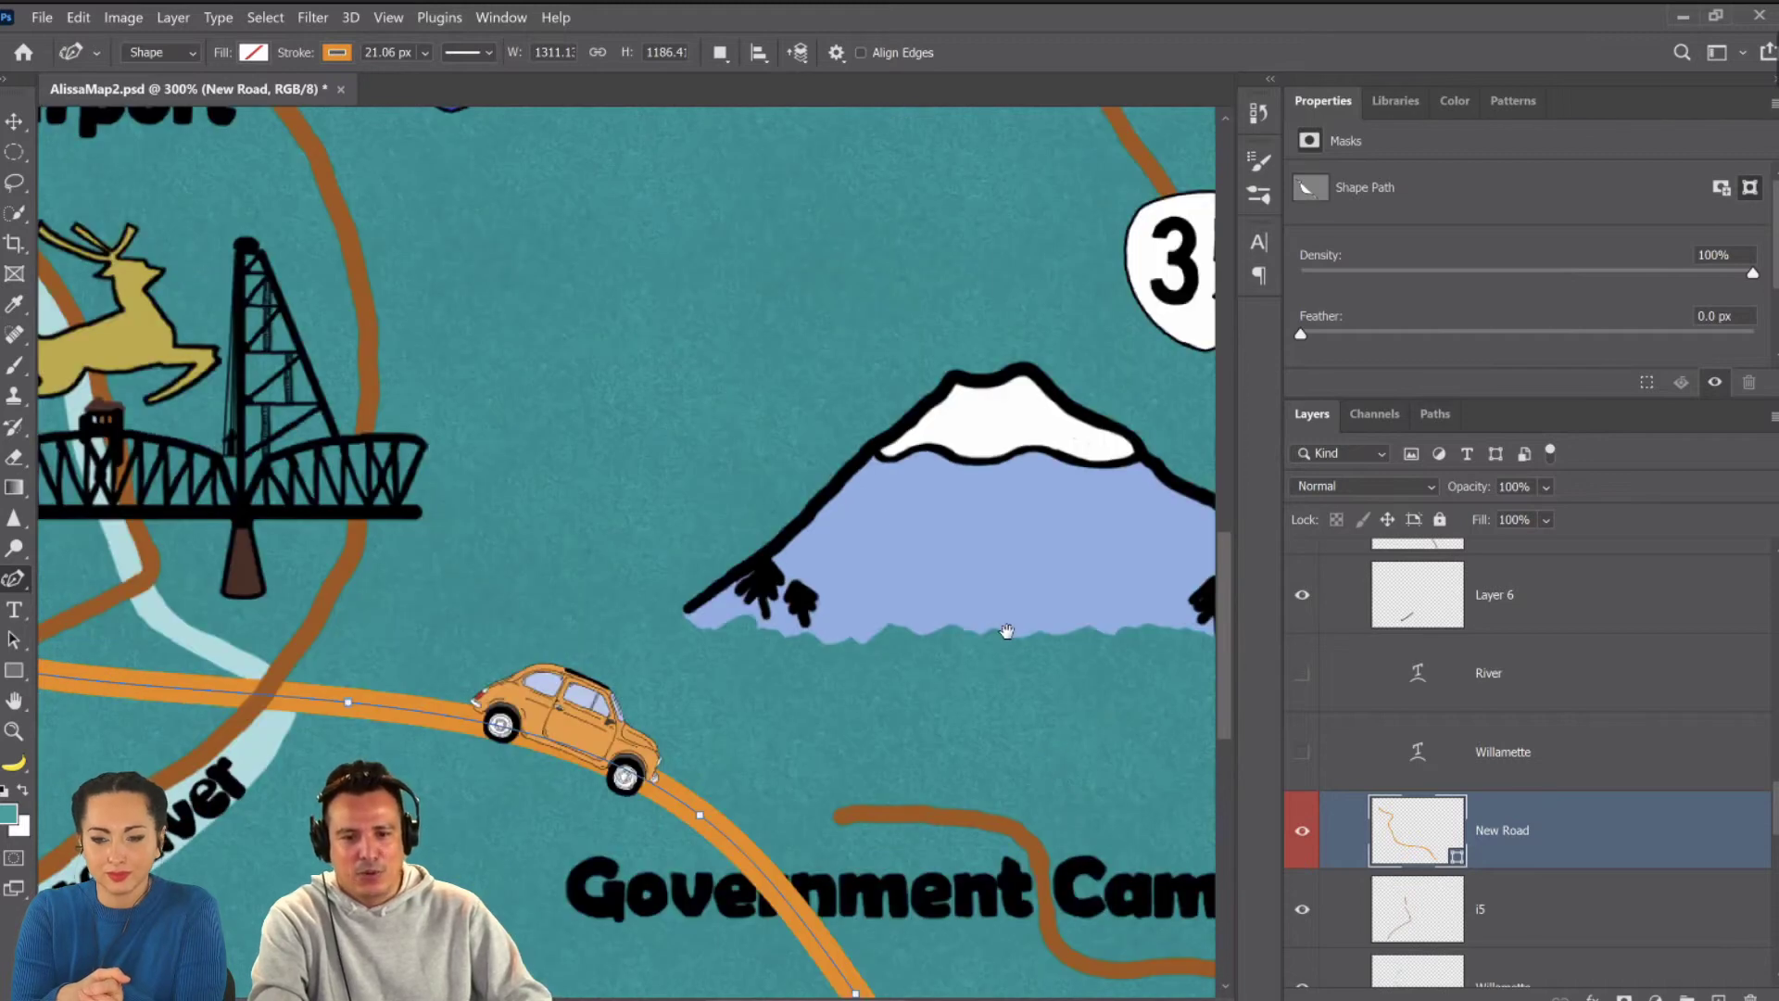
scroll(1073, 693, "down", 3)
scroll(212, 615, "down", 2)
scroll(212, 615, "right", 2)
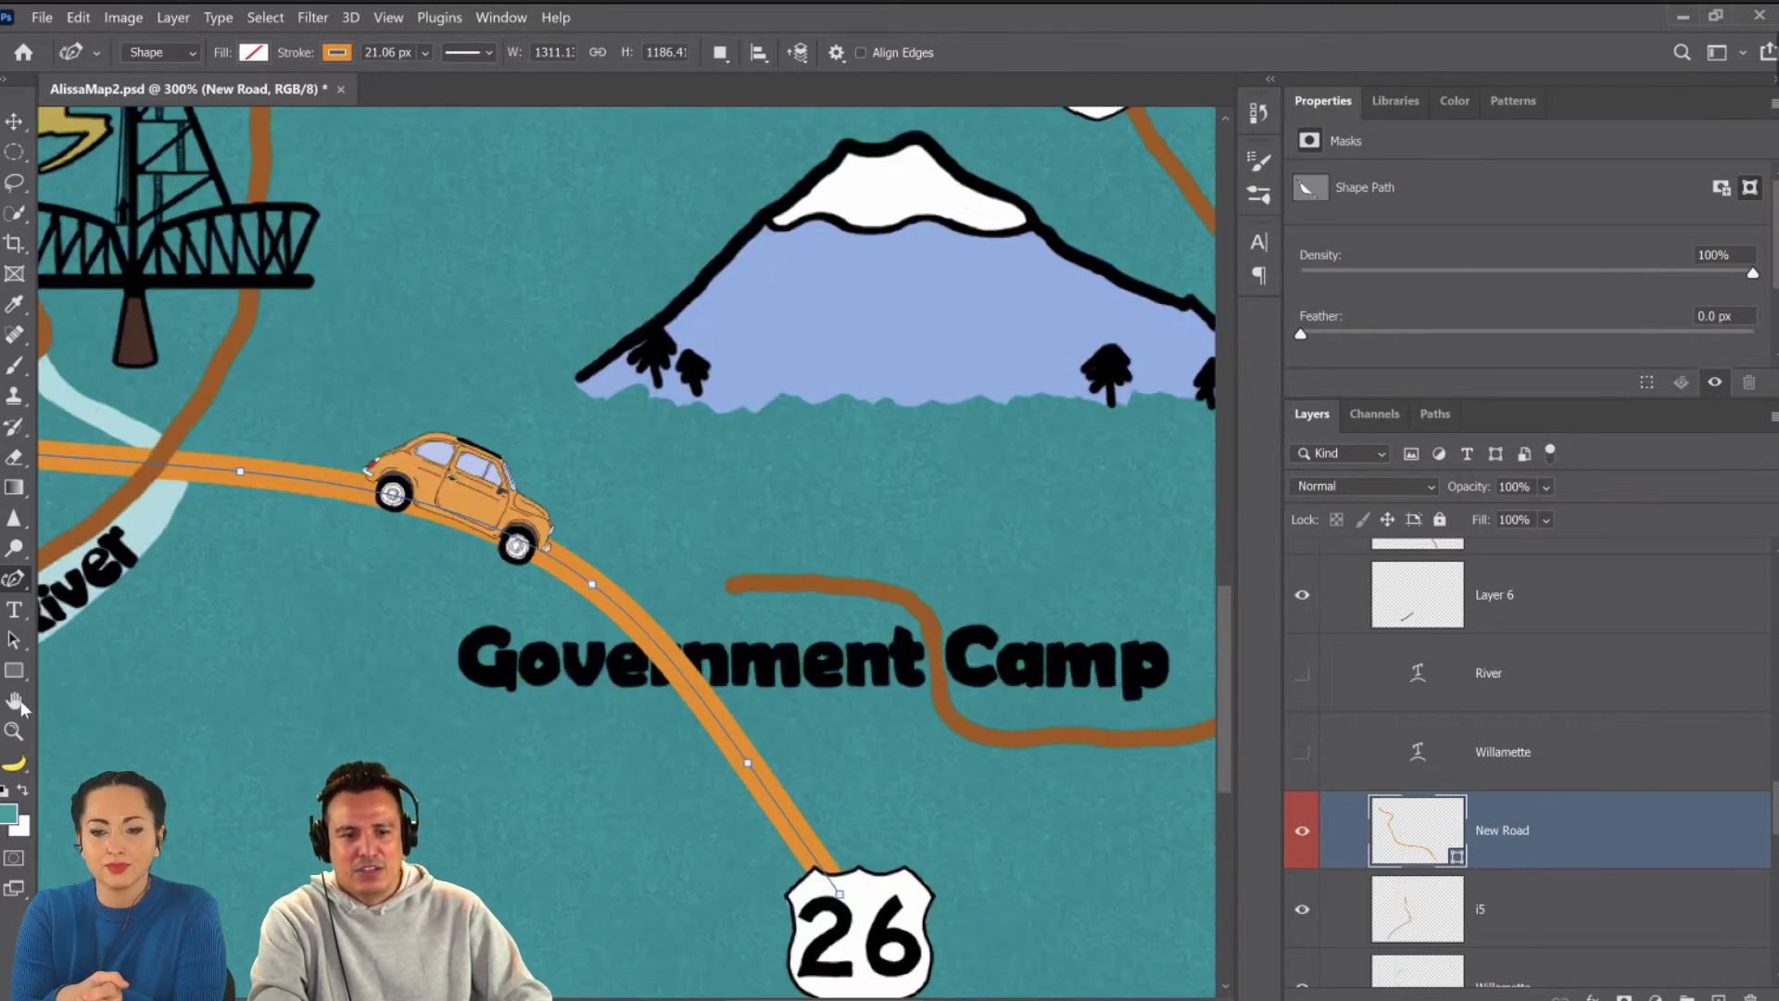
Examine the whole map, then inspect New Road and the artwork around the bridge, the orange car and Government Camp.
scroll(1121, 540, "down", 1)
key("h")
key("ctrl+0")
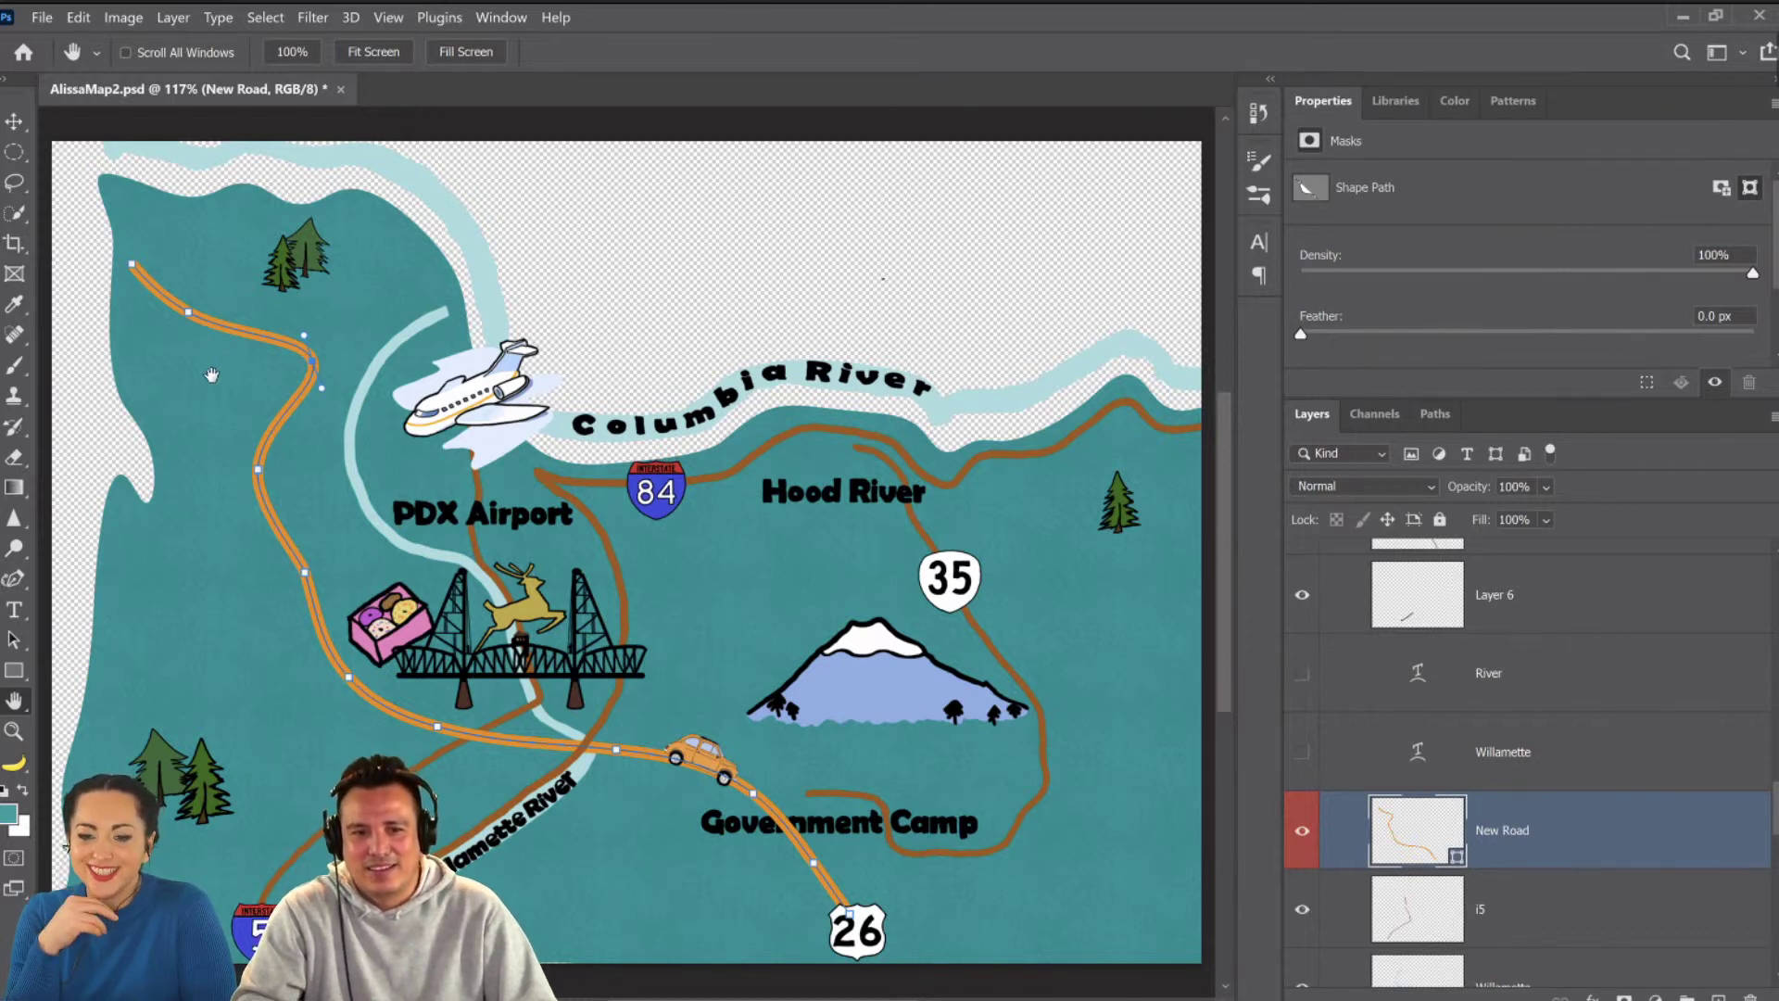
left_click(1557, 919)
left_click(1448, 797)
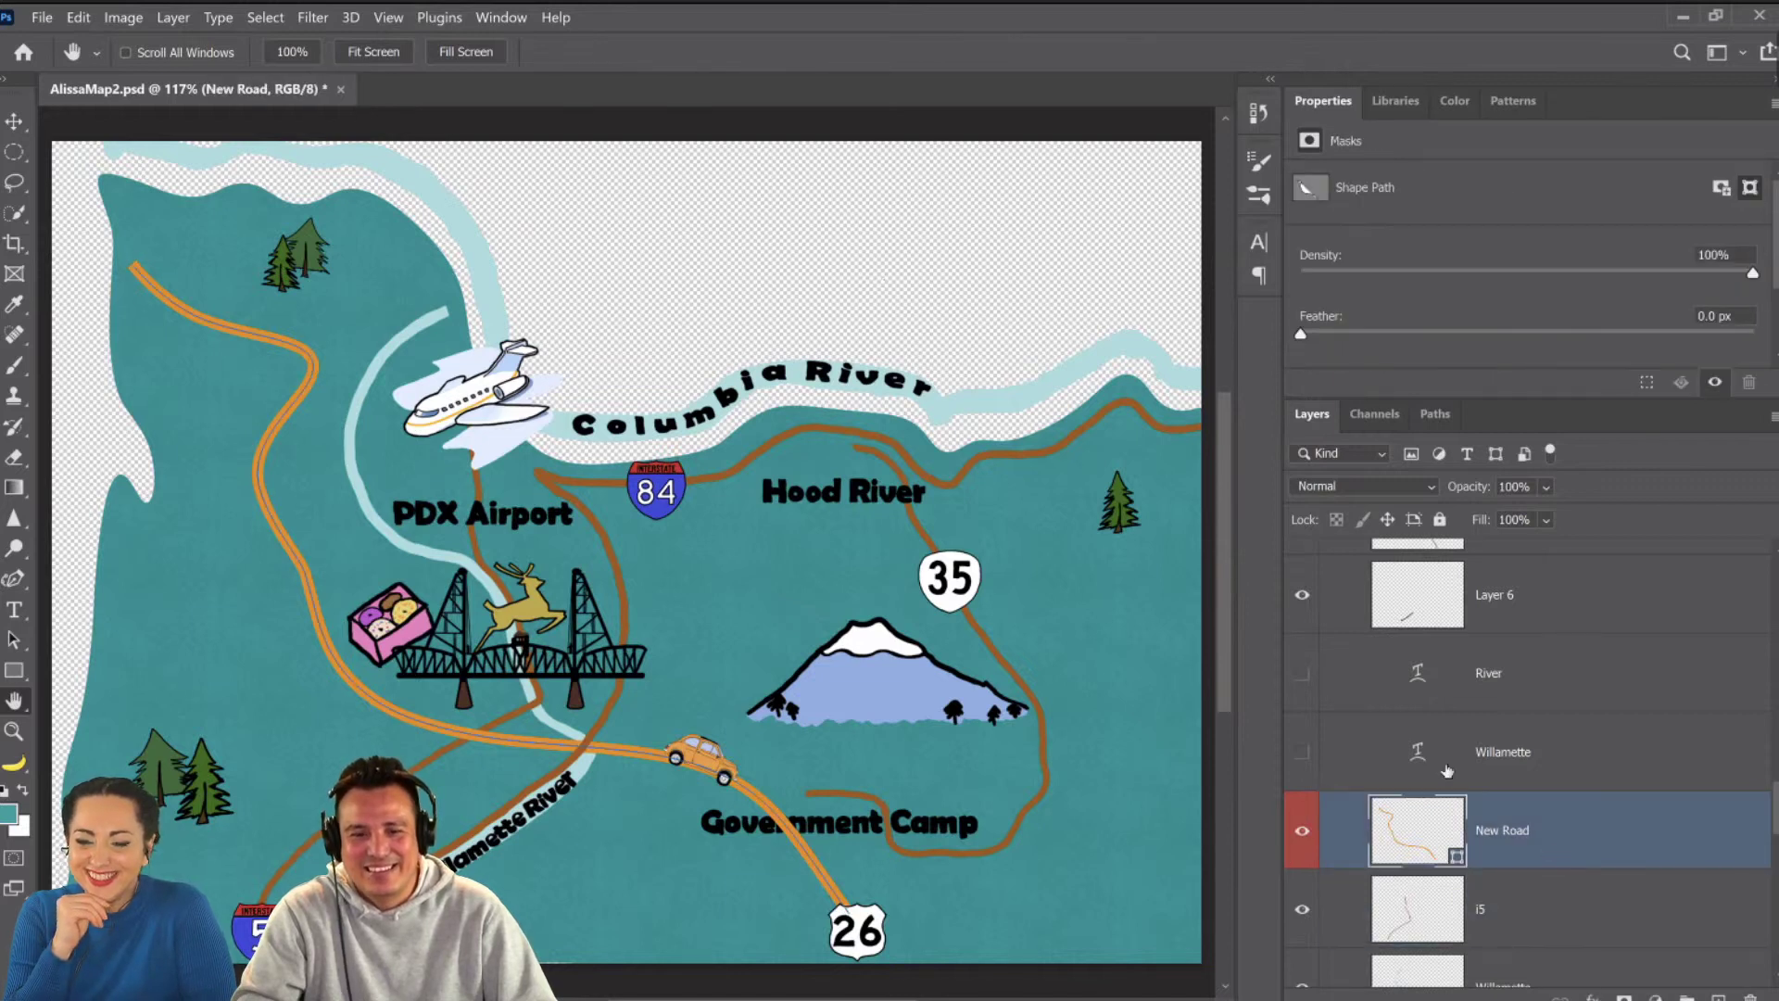
left_click(14, 732)
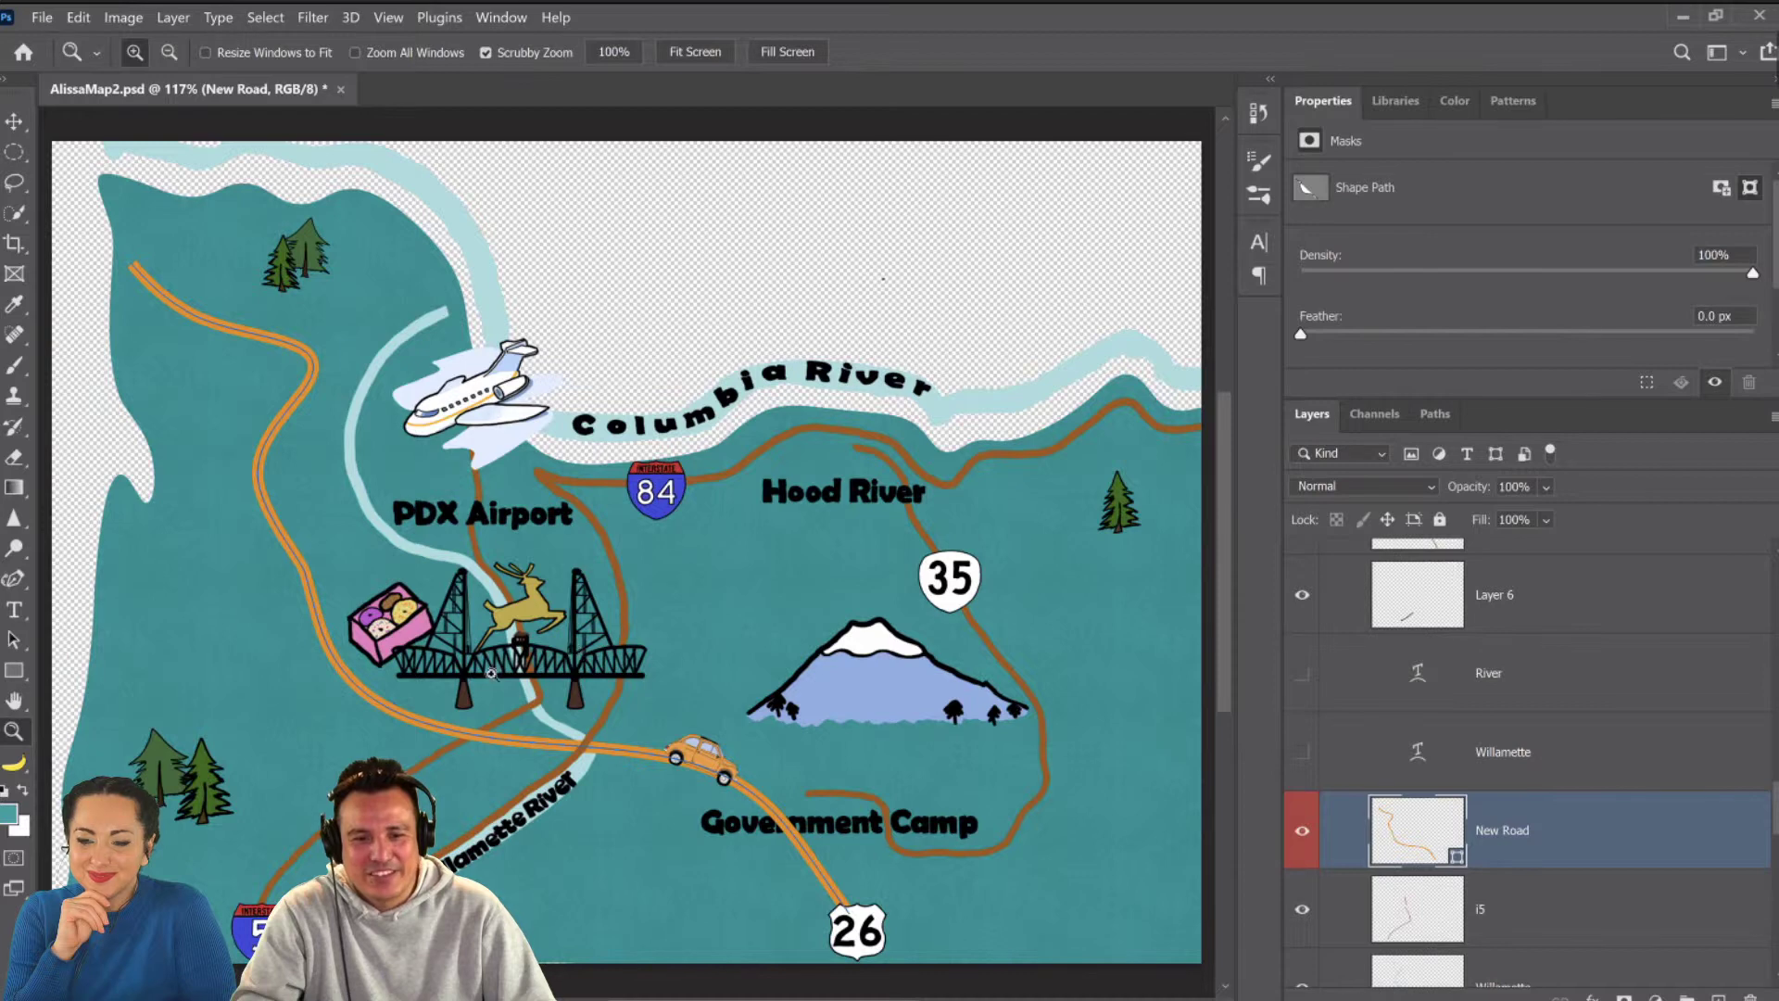
left_click_drag(593, 653, 719, 418)
left_click(720, 418)
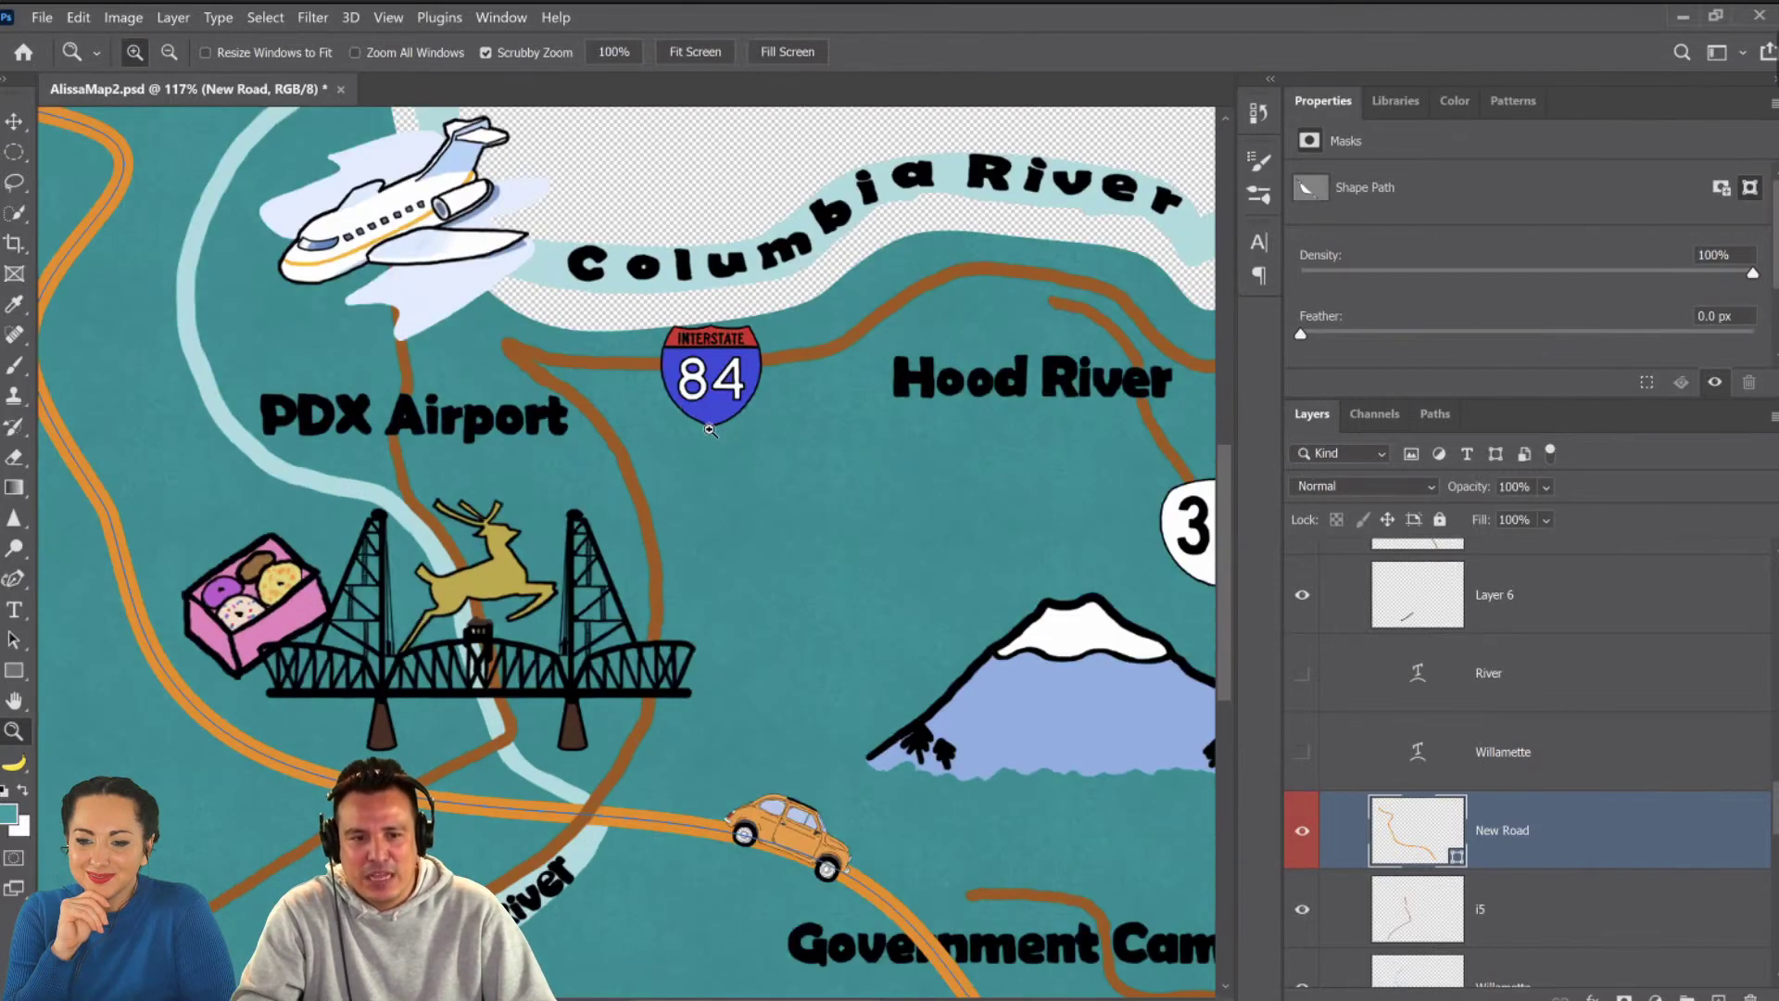
left_click(710, 429)
left_click(710, 429)
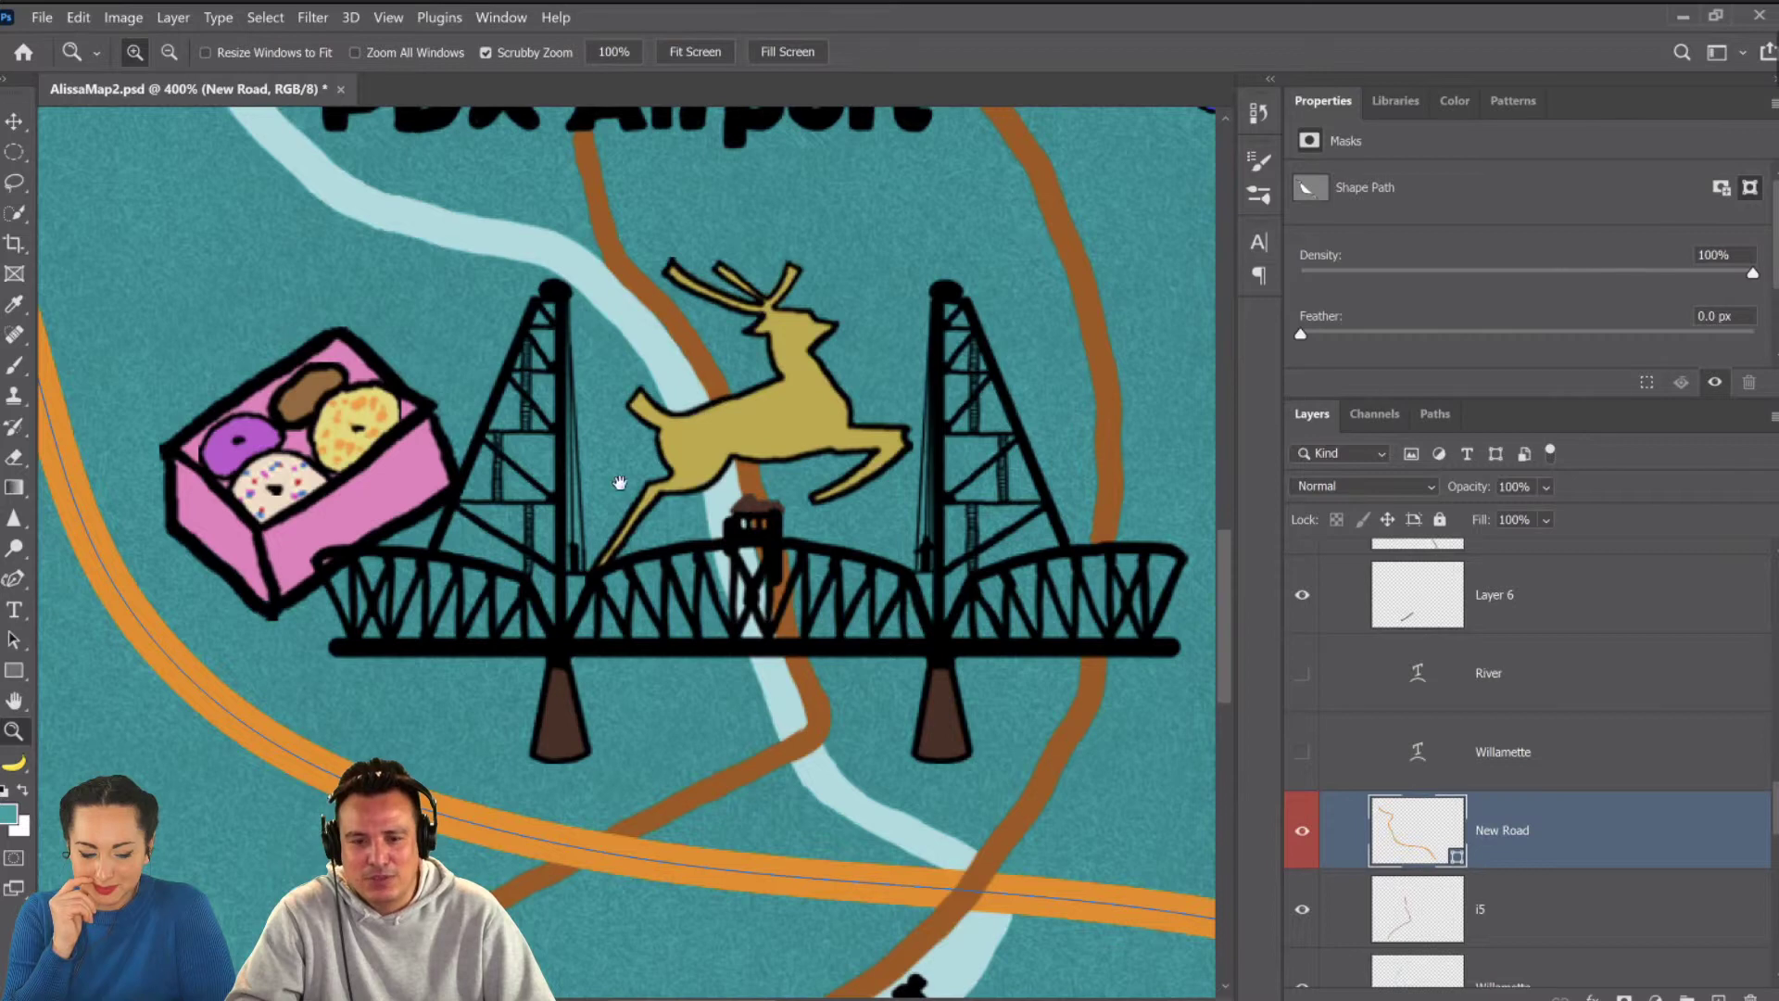
left_click_drag(644, 473, 556, 495)
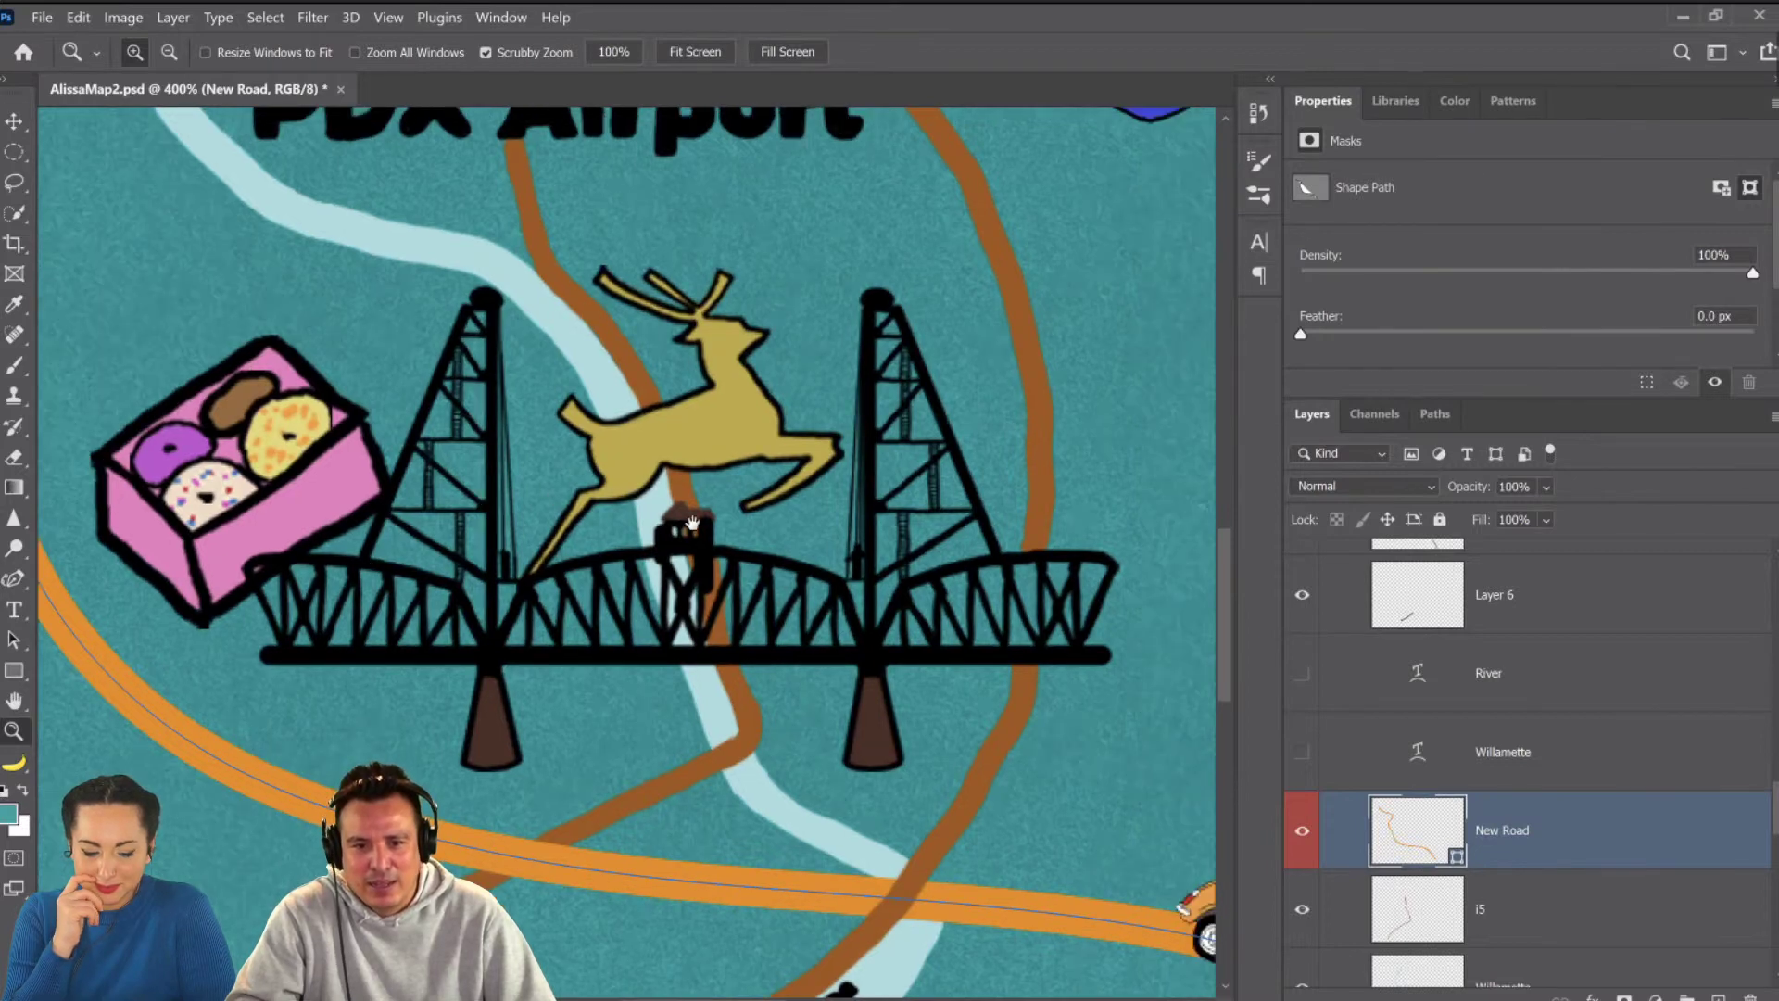
left_click_drag(369, 567, 232, 516)
left_click_drag(612, 567, 4, 661)
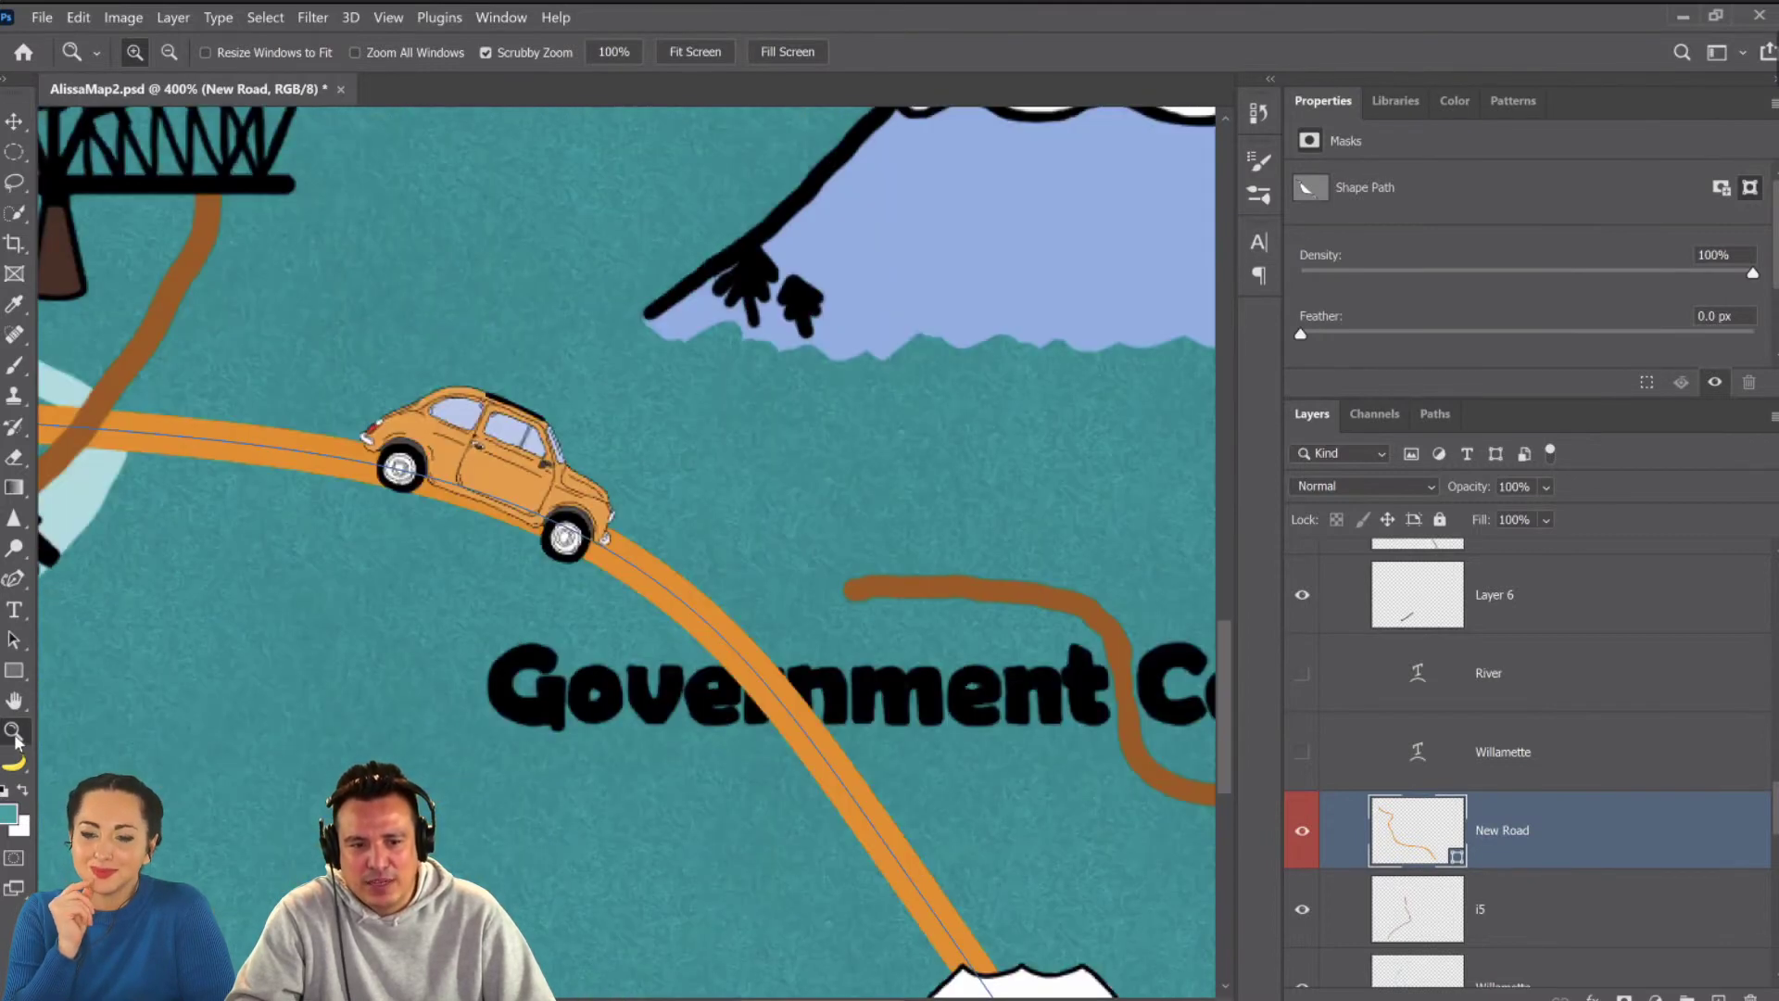
key("ctrl+minus")
key("ctrl+minus")
key("ctrl+minus")
Select the pixel layer that holds the Government Camp lettering directly from the map.
scroll(1509, 808, "up", 6)
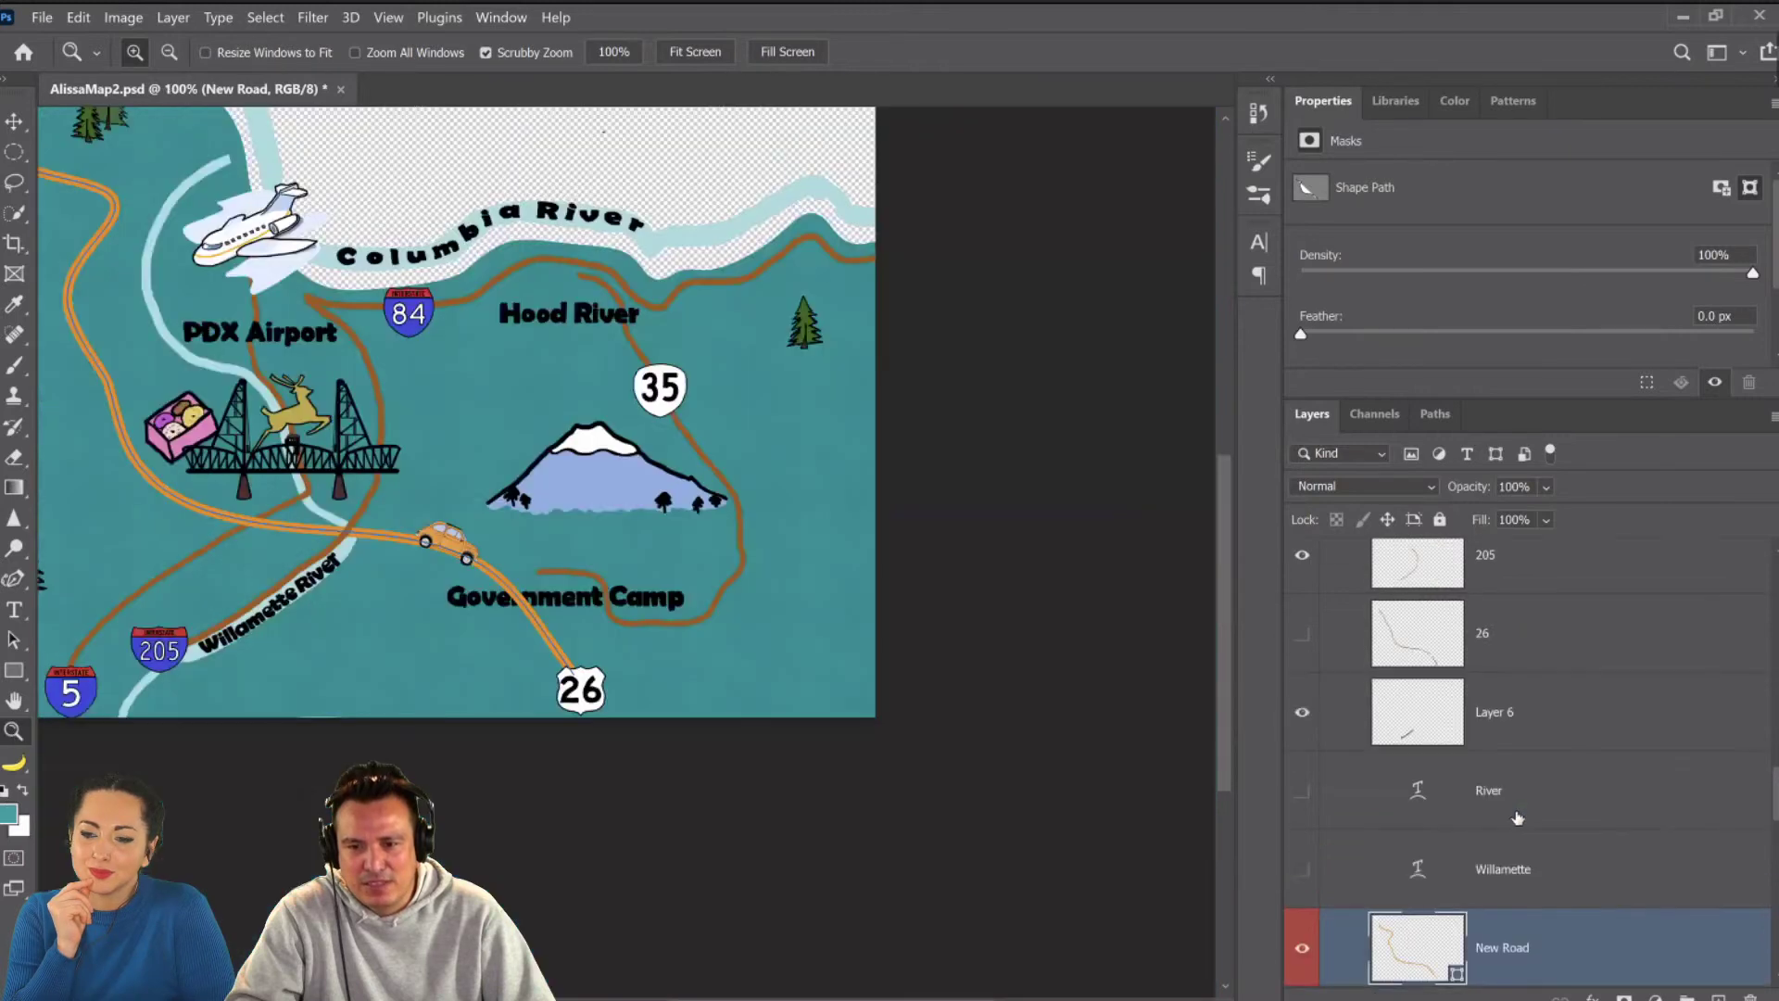
scroll(1503, 813, "up", 10)
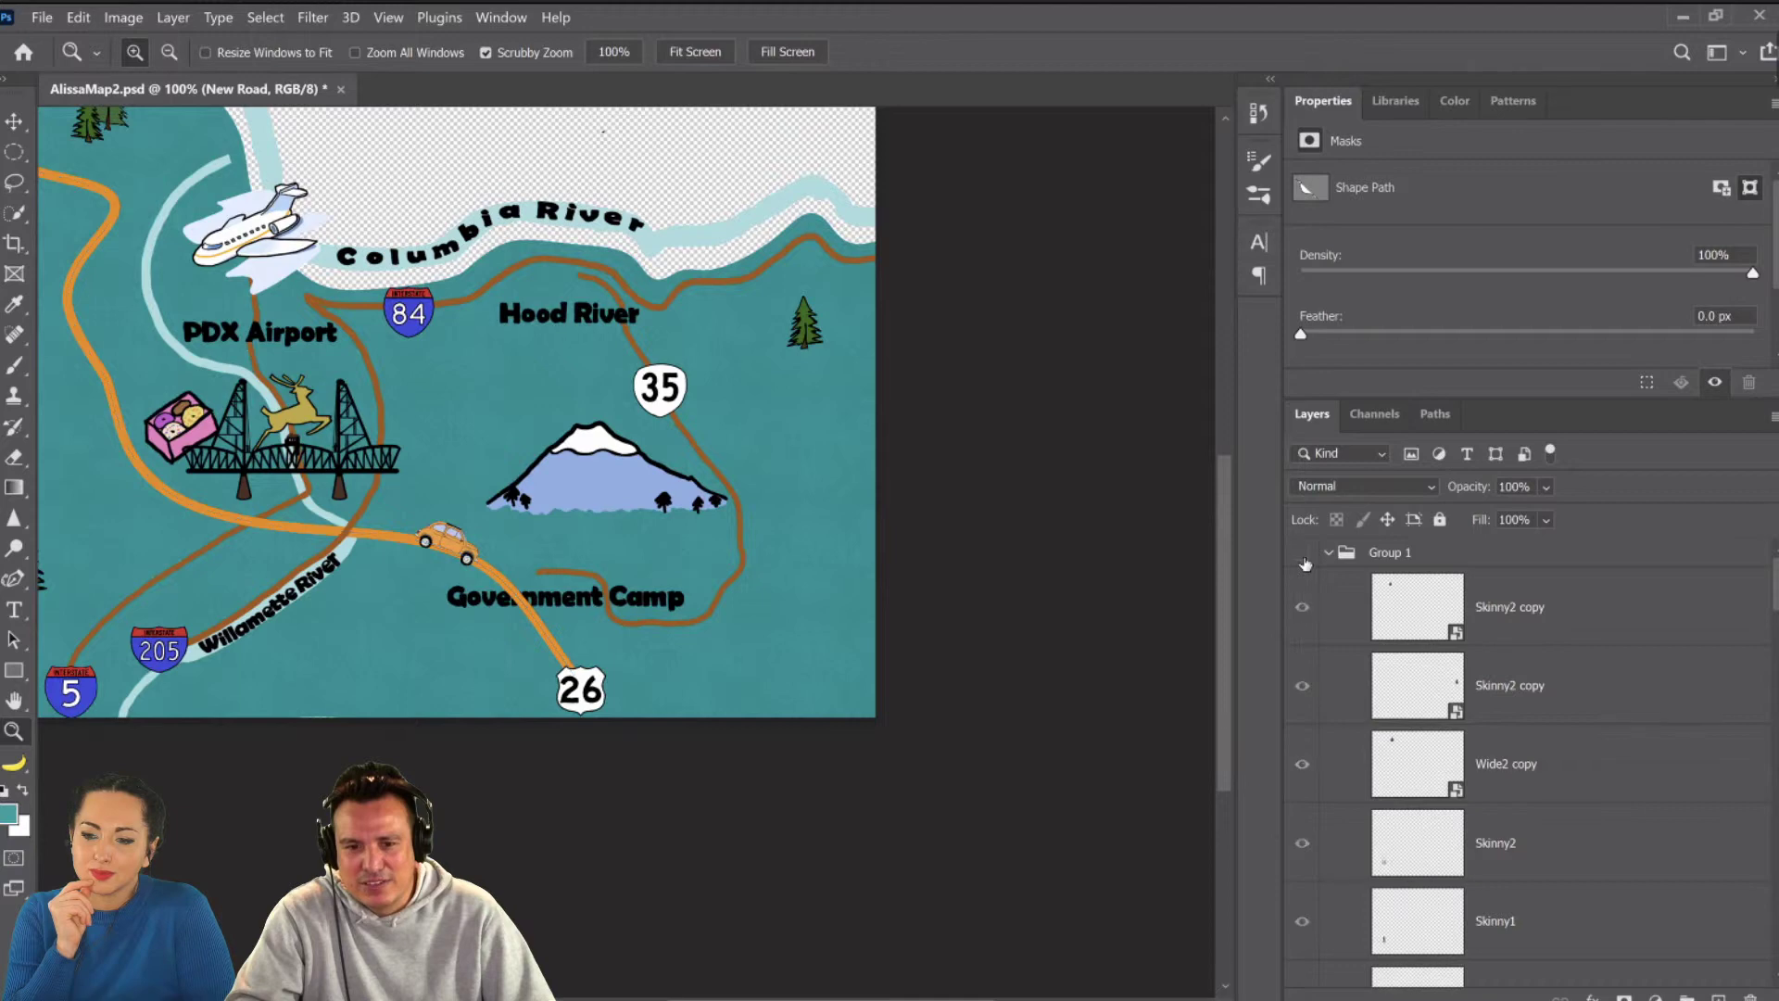
scroll(1511, 913, "down", 4)
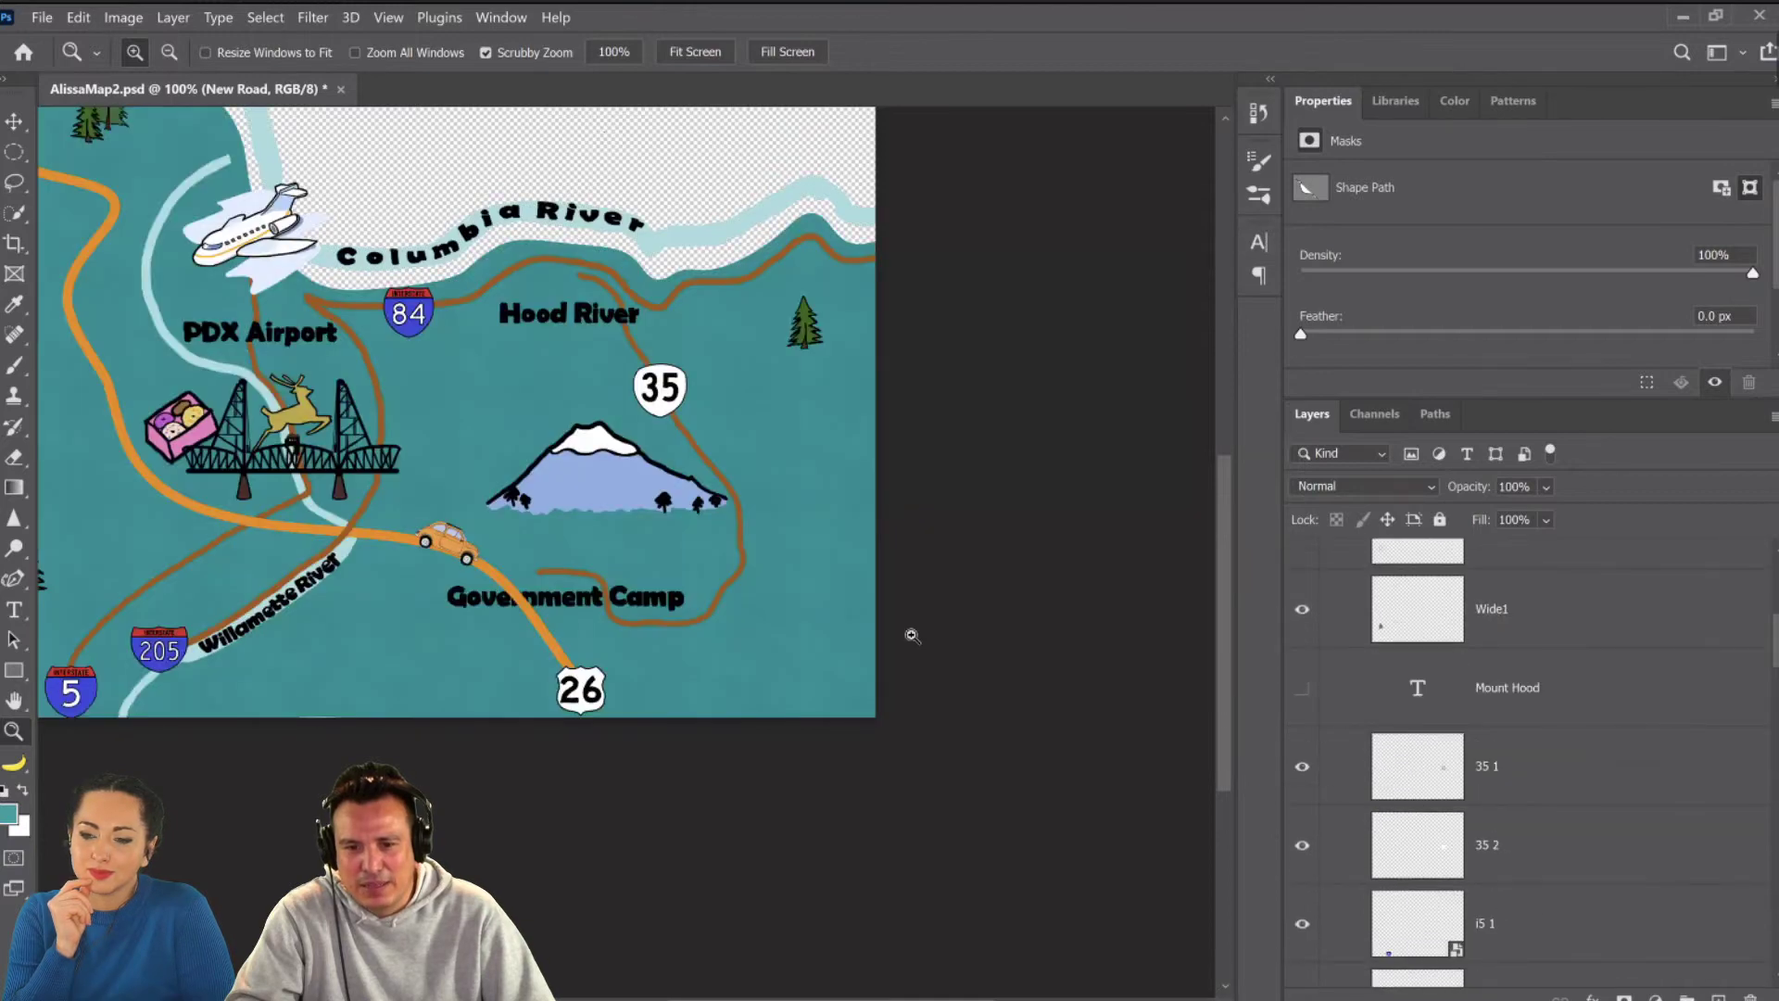
left_click(582, 601)
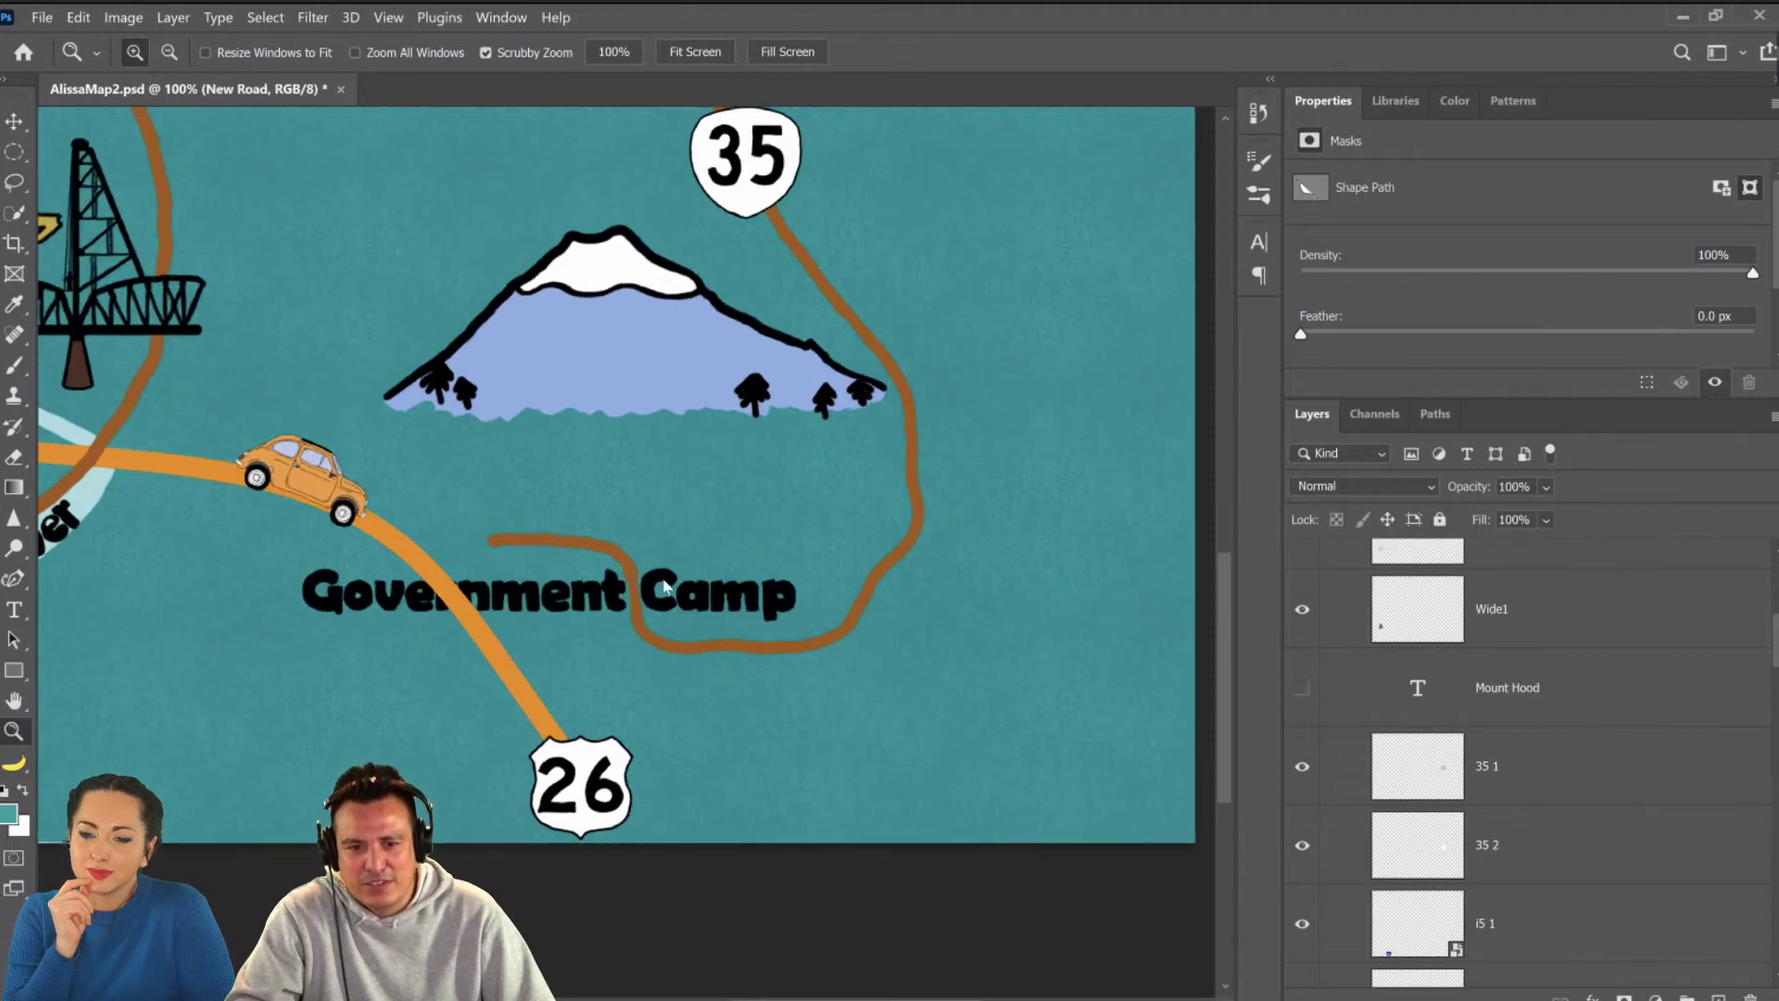
key("v")
right_click(604, 566)
left_click(649, 596)
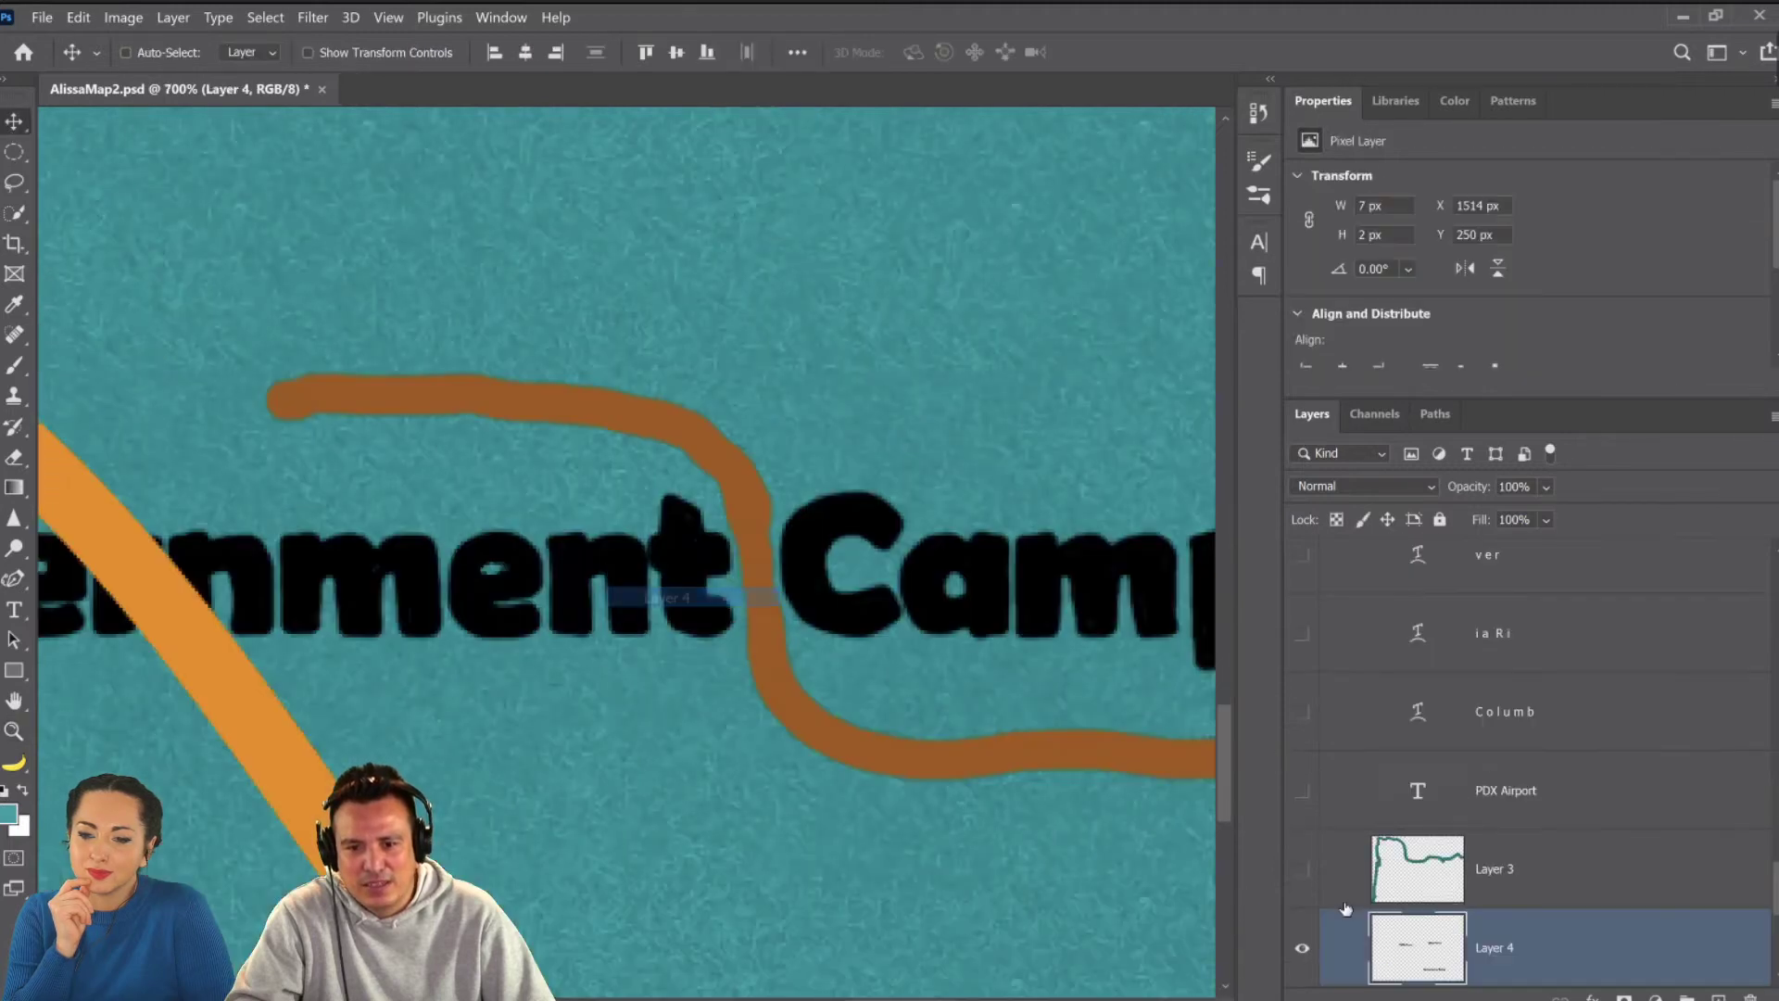
Hide and reshow Layer 4 to check which map lettering it contains.
left_click(1316, 952)
left_click(1315, 949)
left_click(1314, 946)
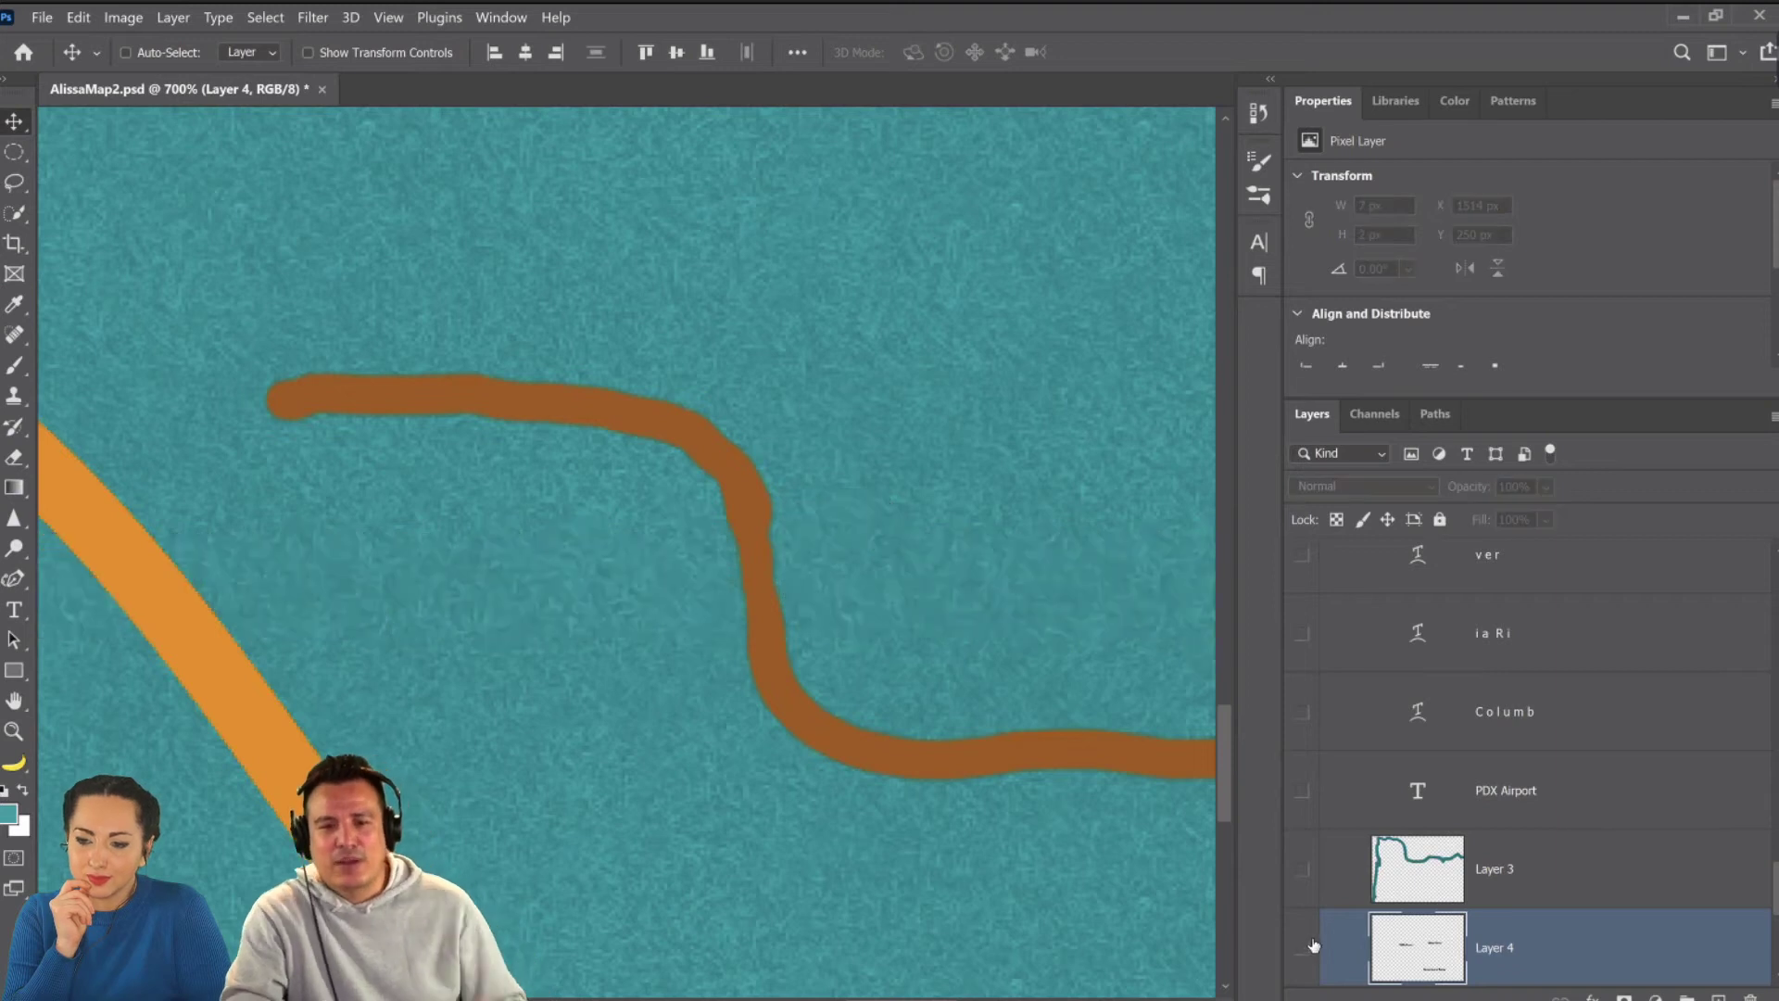
left_click(1309, 949)
left_click(1303, 950)
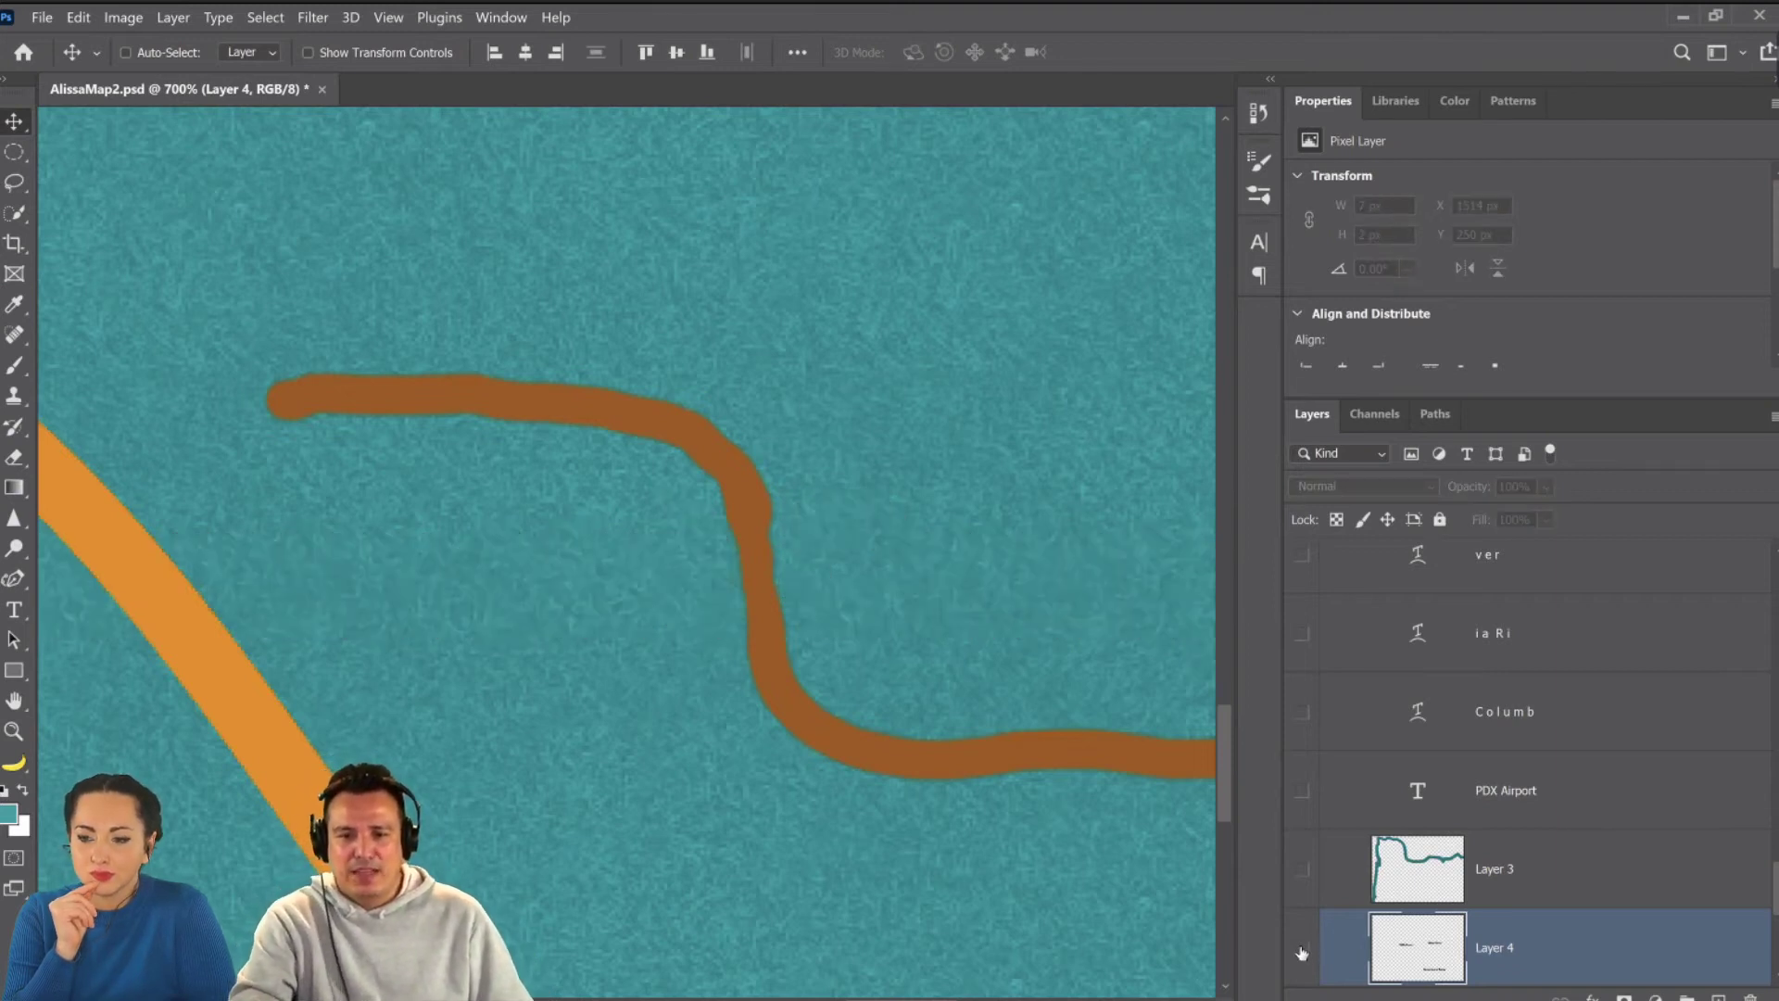
left_click(1302, 951)
Show the PDX Airport text layer, compare it with the lettering on the full map and hide it again.
key("z")
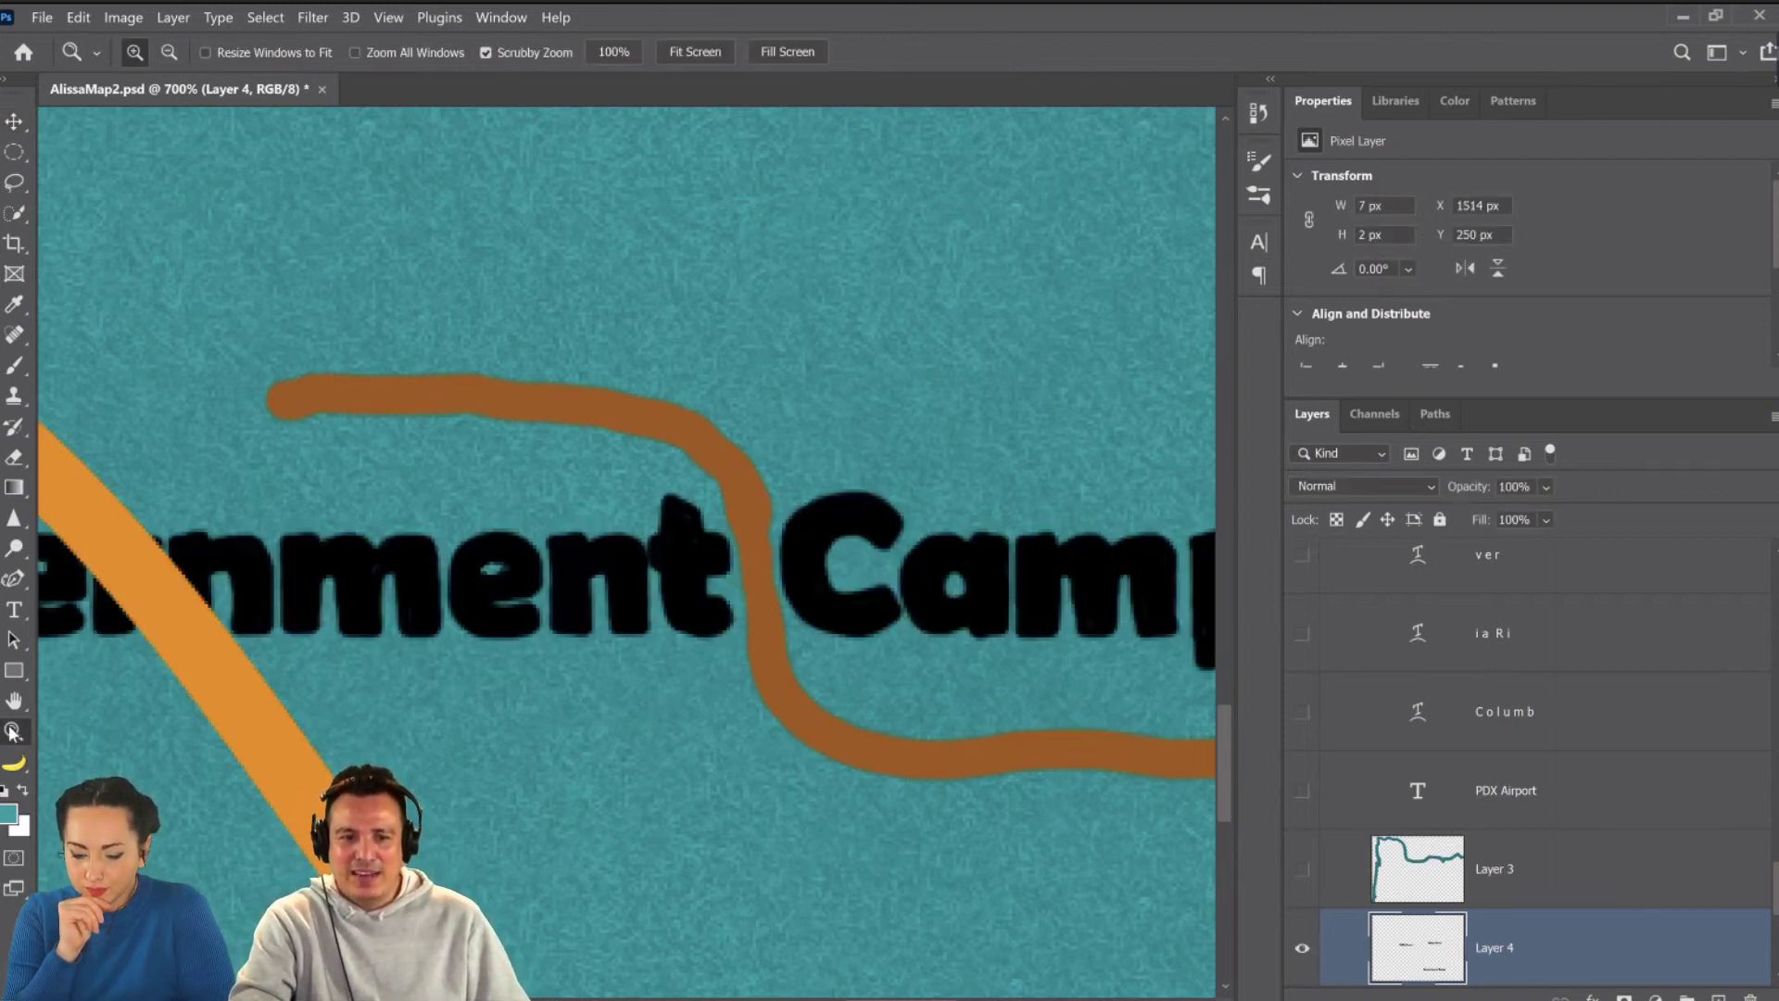
left_click(491, 547, "alt")
key("ctrl+minus")
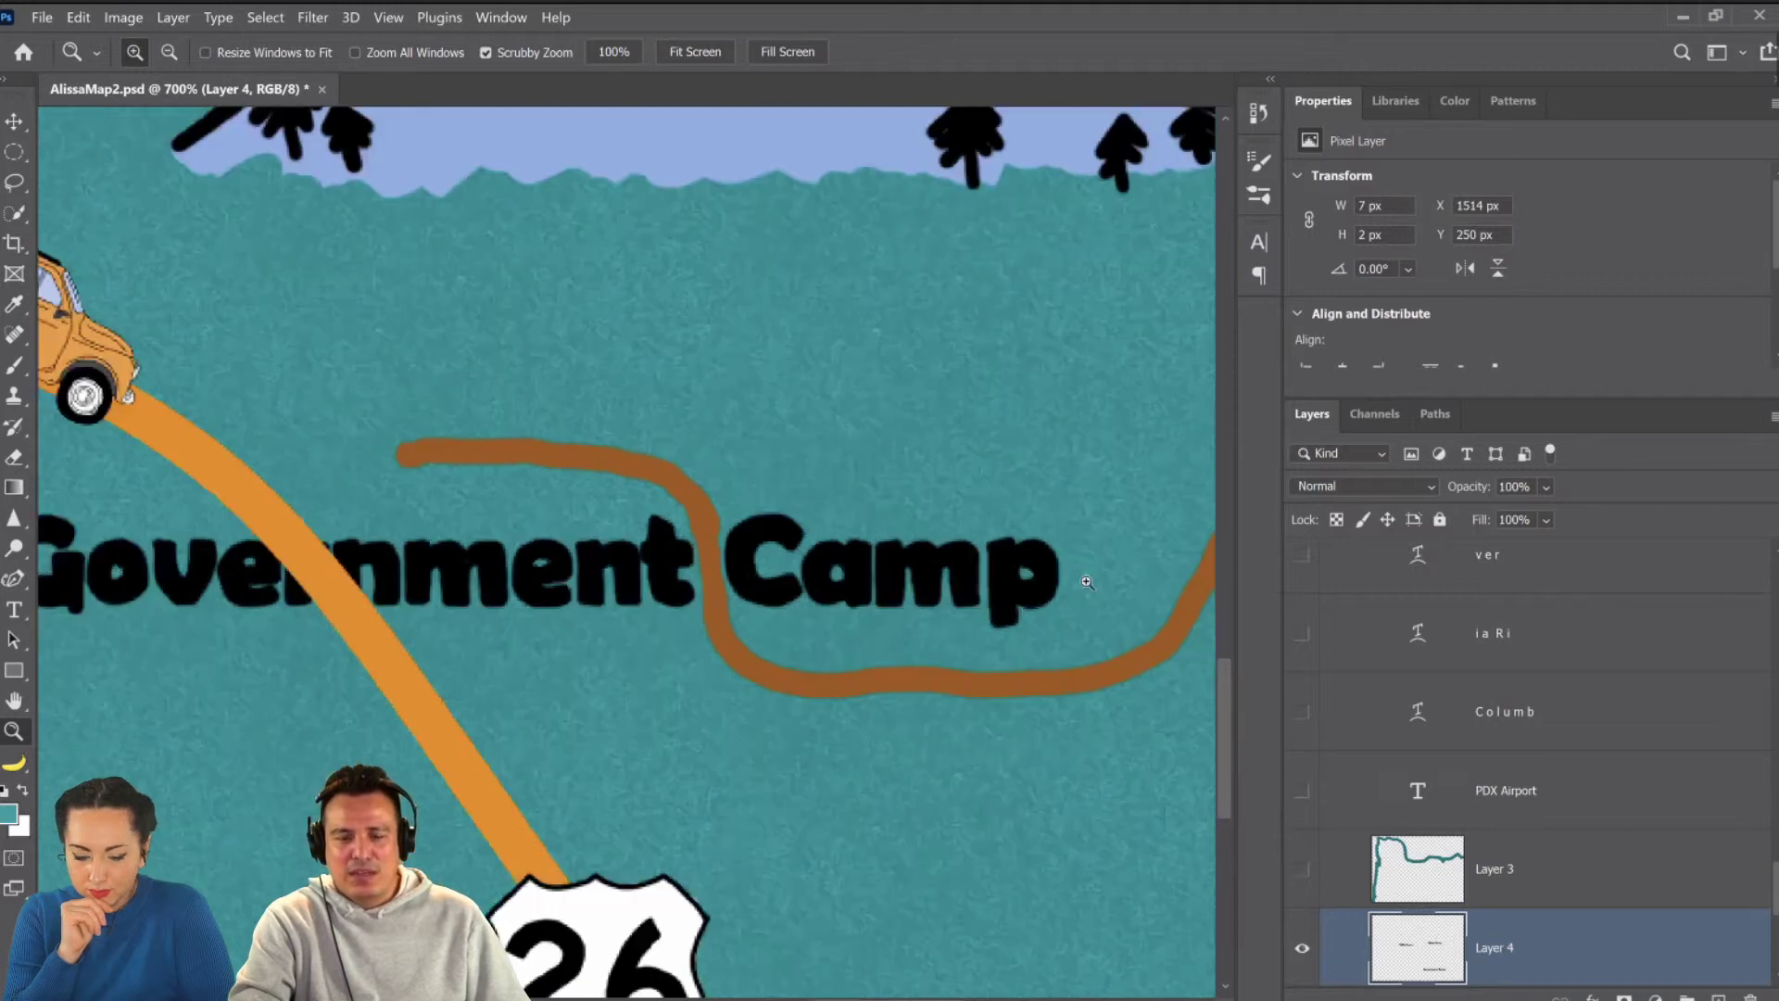
key("ctrl+minus")
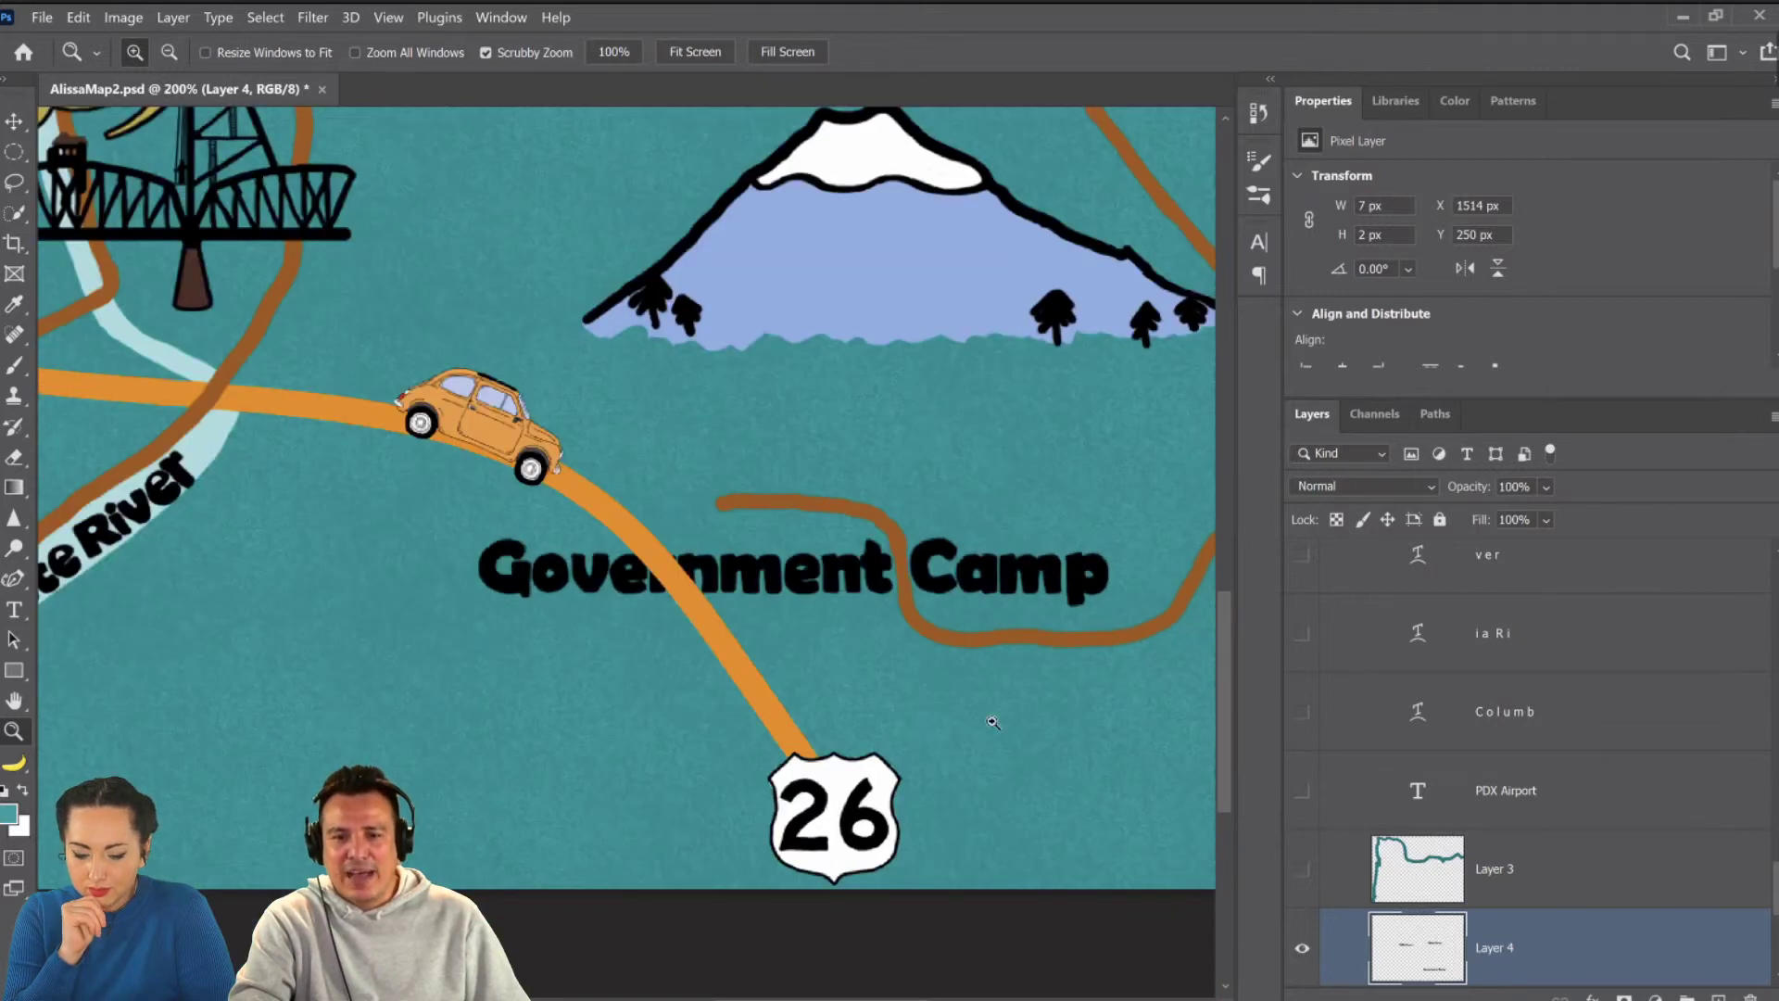
key("ctrl+plus")
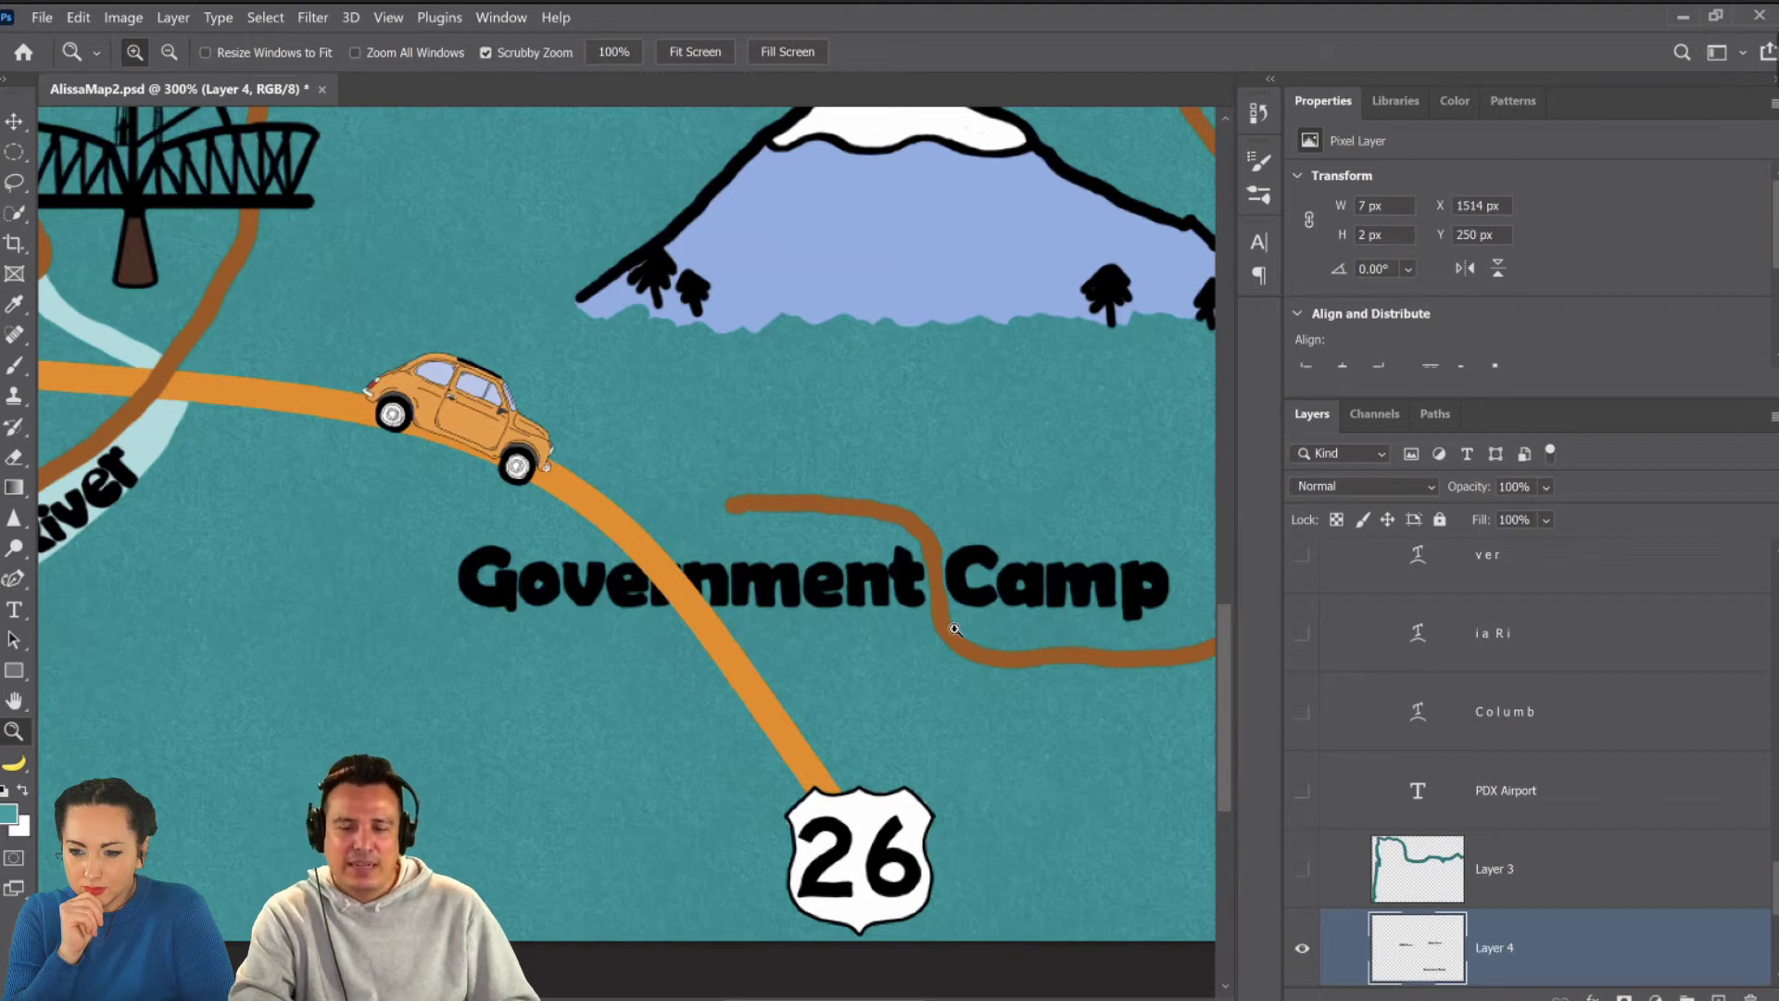
scroll(955, 630, "right", 3)
scroll(982, 612, "up", 1)
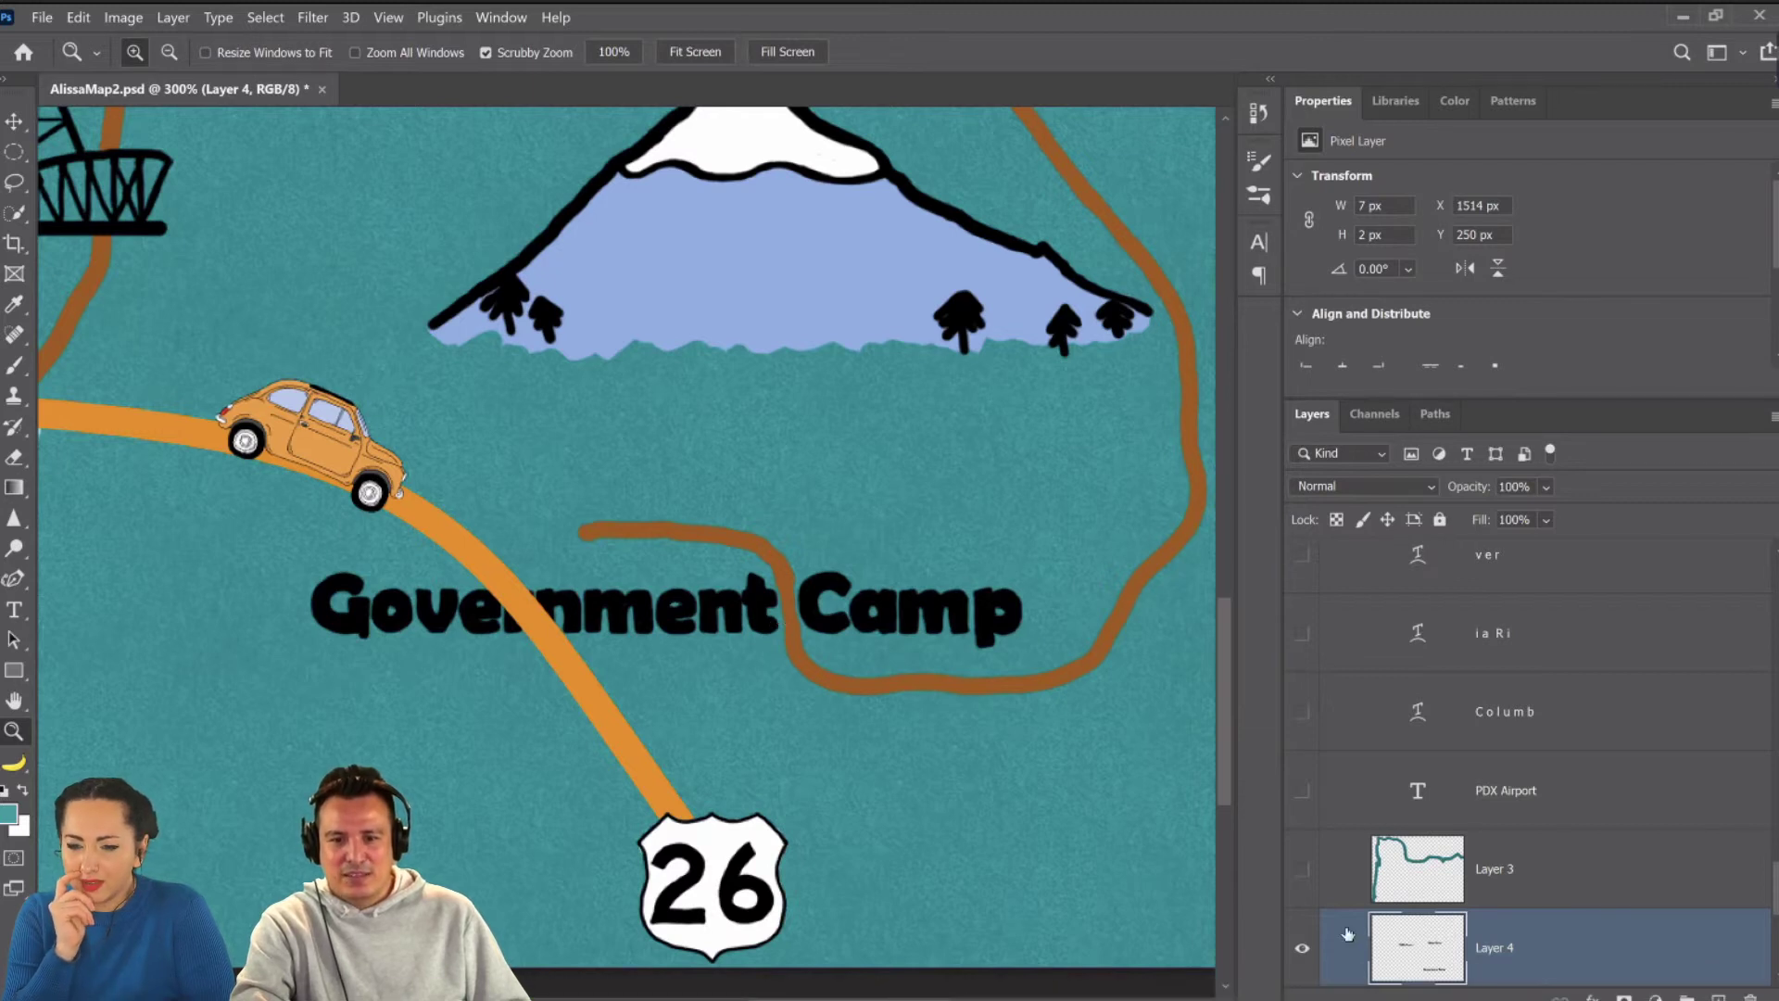
scroll(1336, 834, "up", 1)
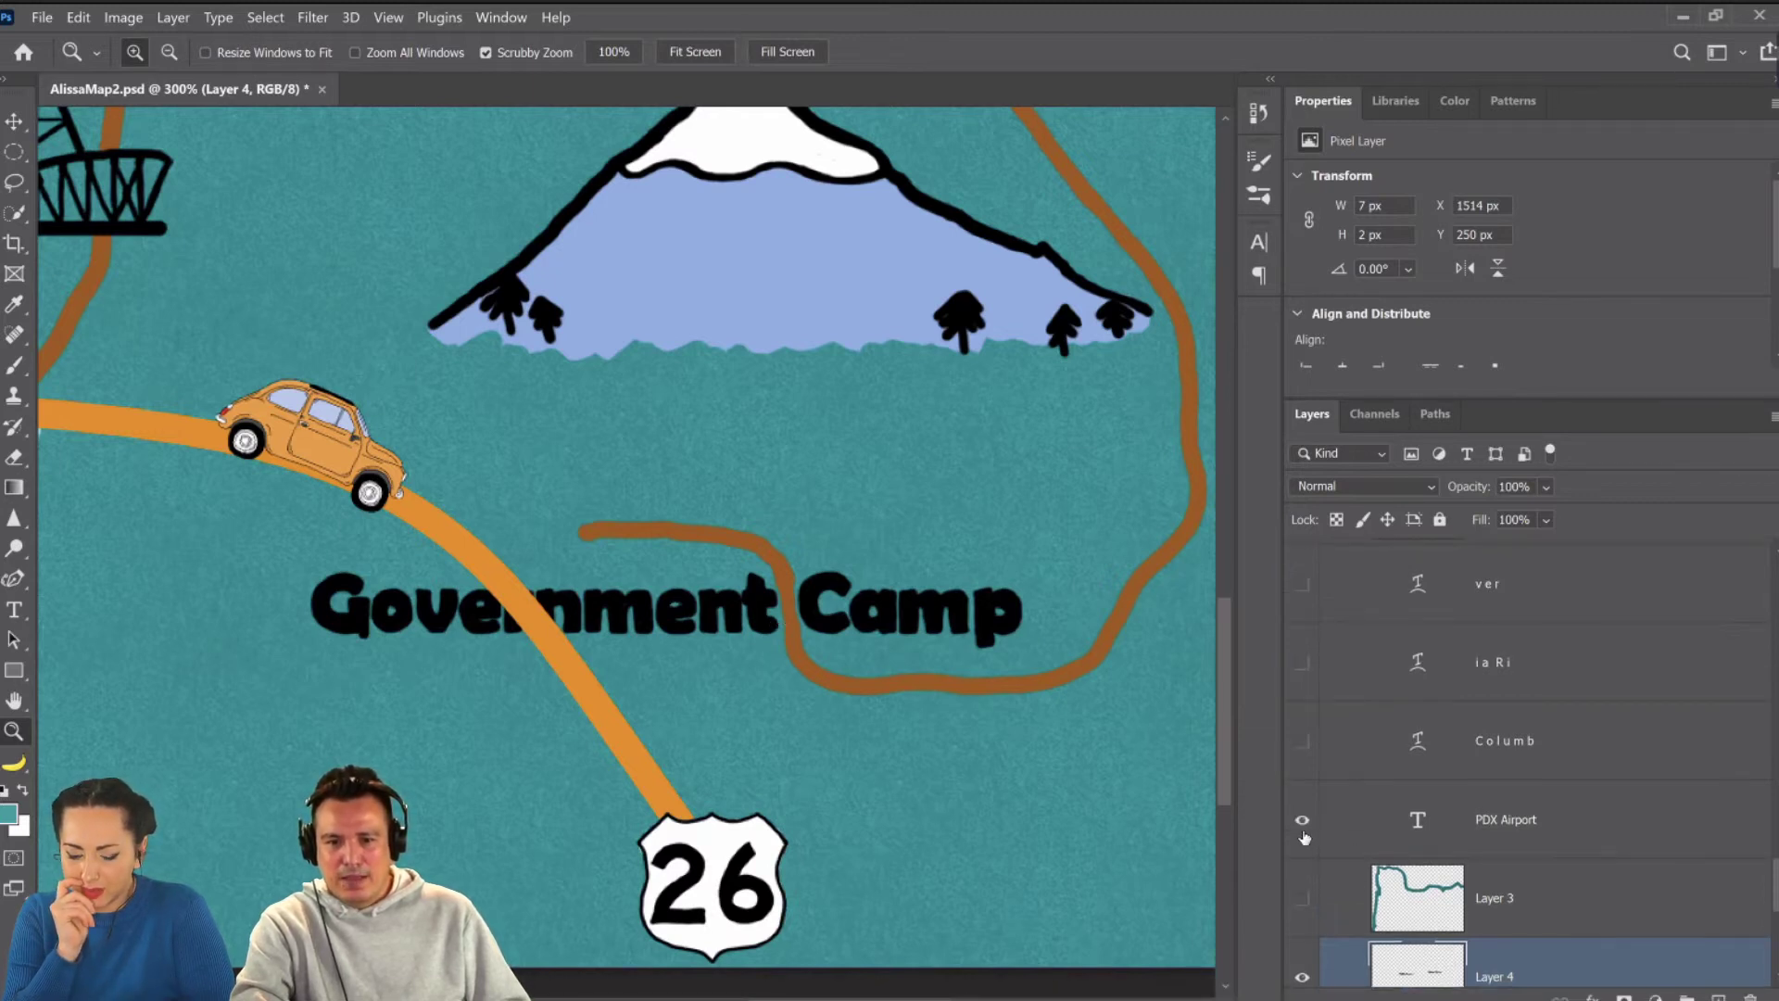
right_click(977, 724)
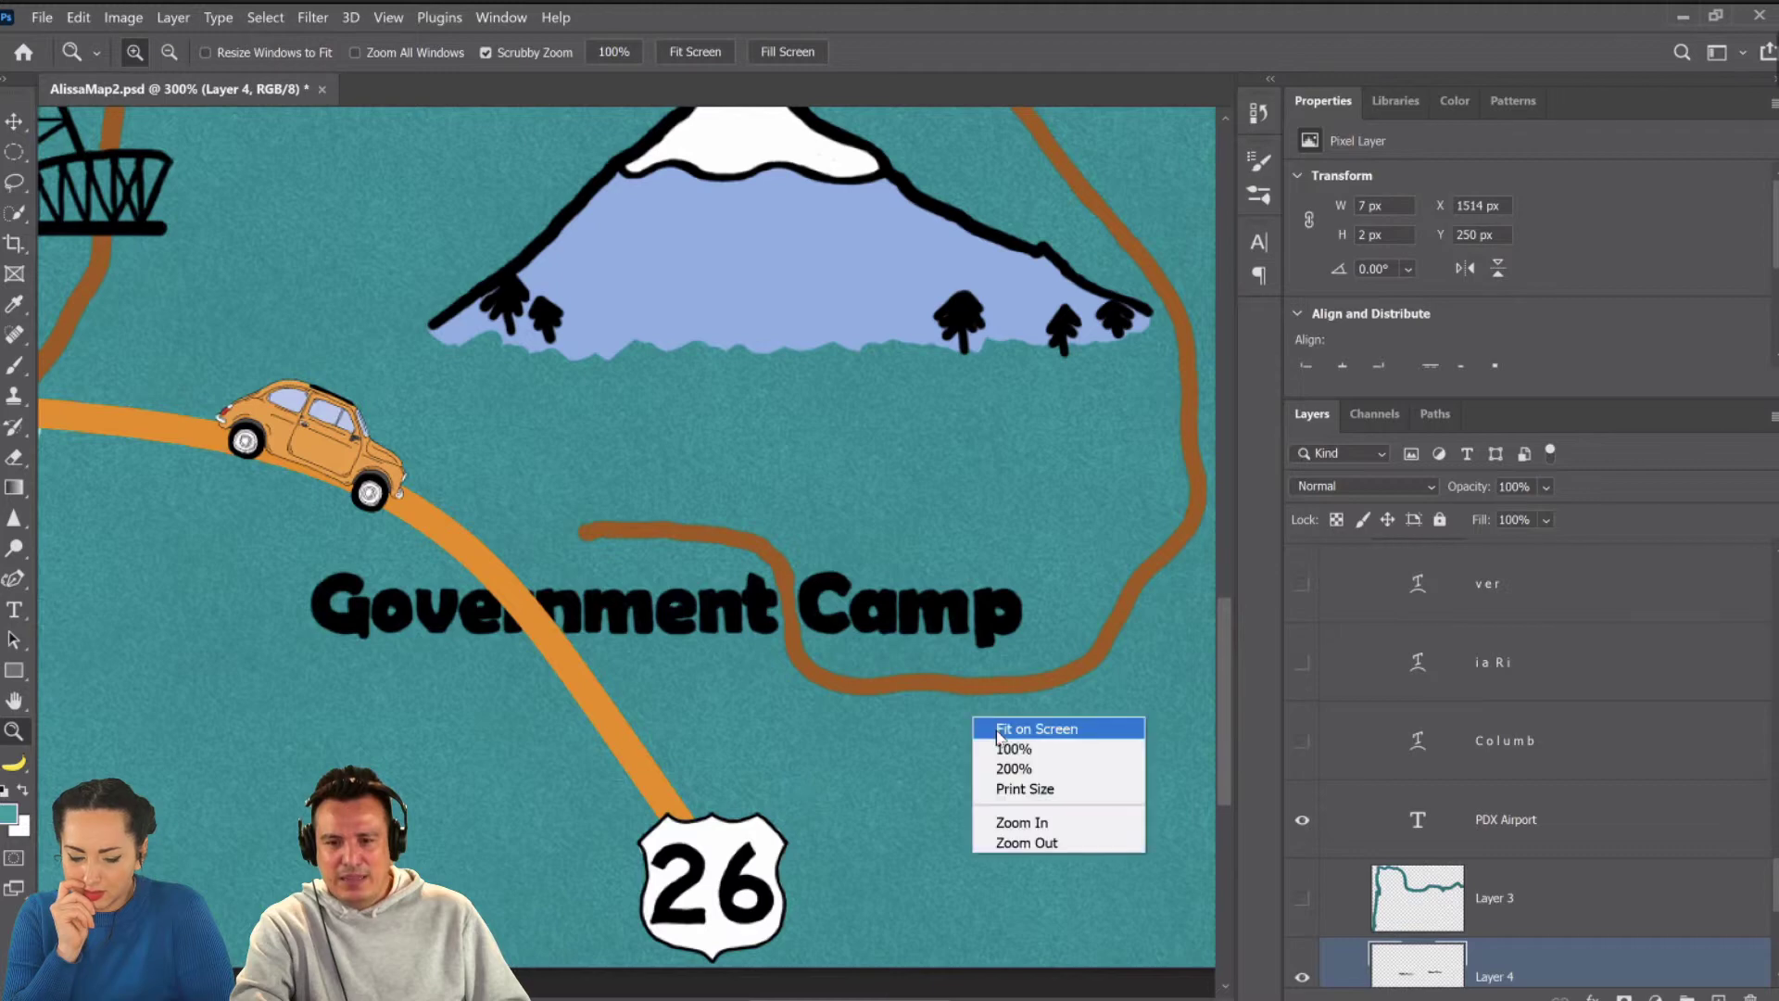
left_click(1029, 728)
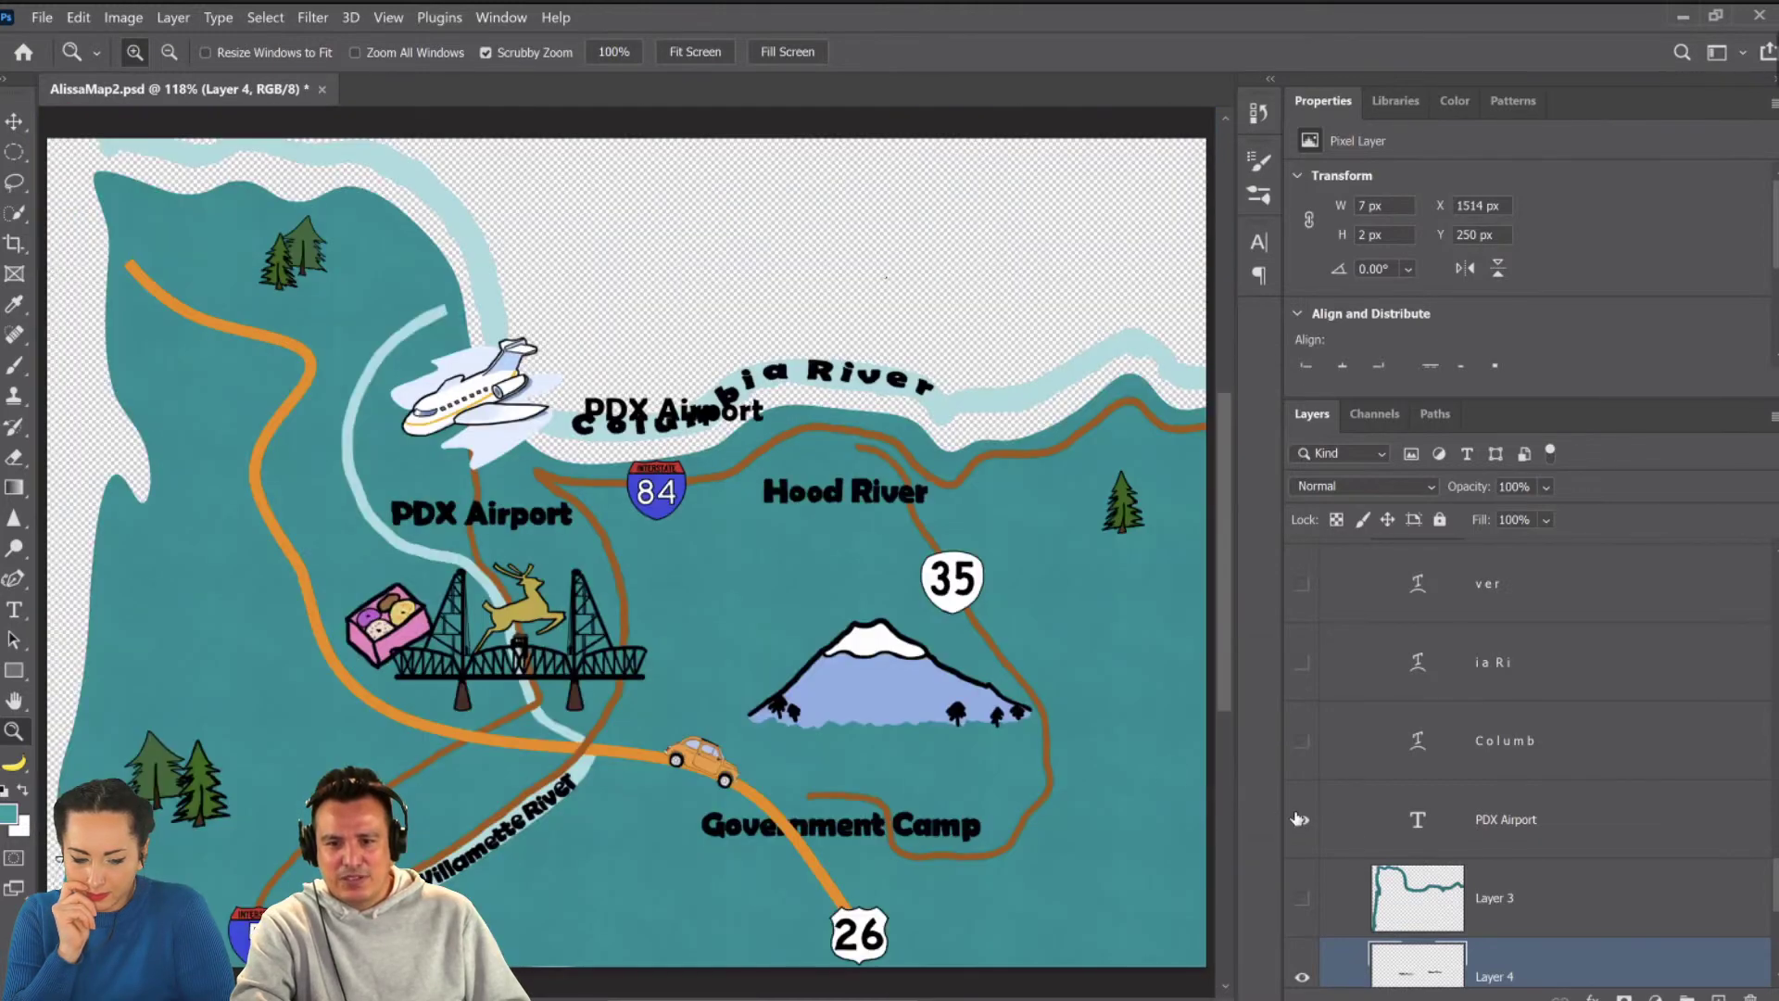
left_click(1300, 819)
Show the Columb, ia Ri and ver text layers to compare them with the Columbia River lettering, and select Columb.
left_click(1302, 741)
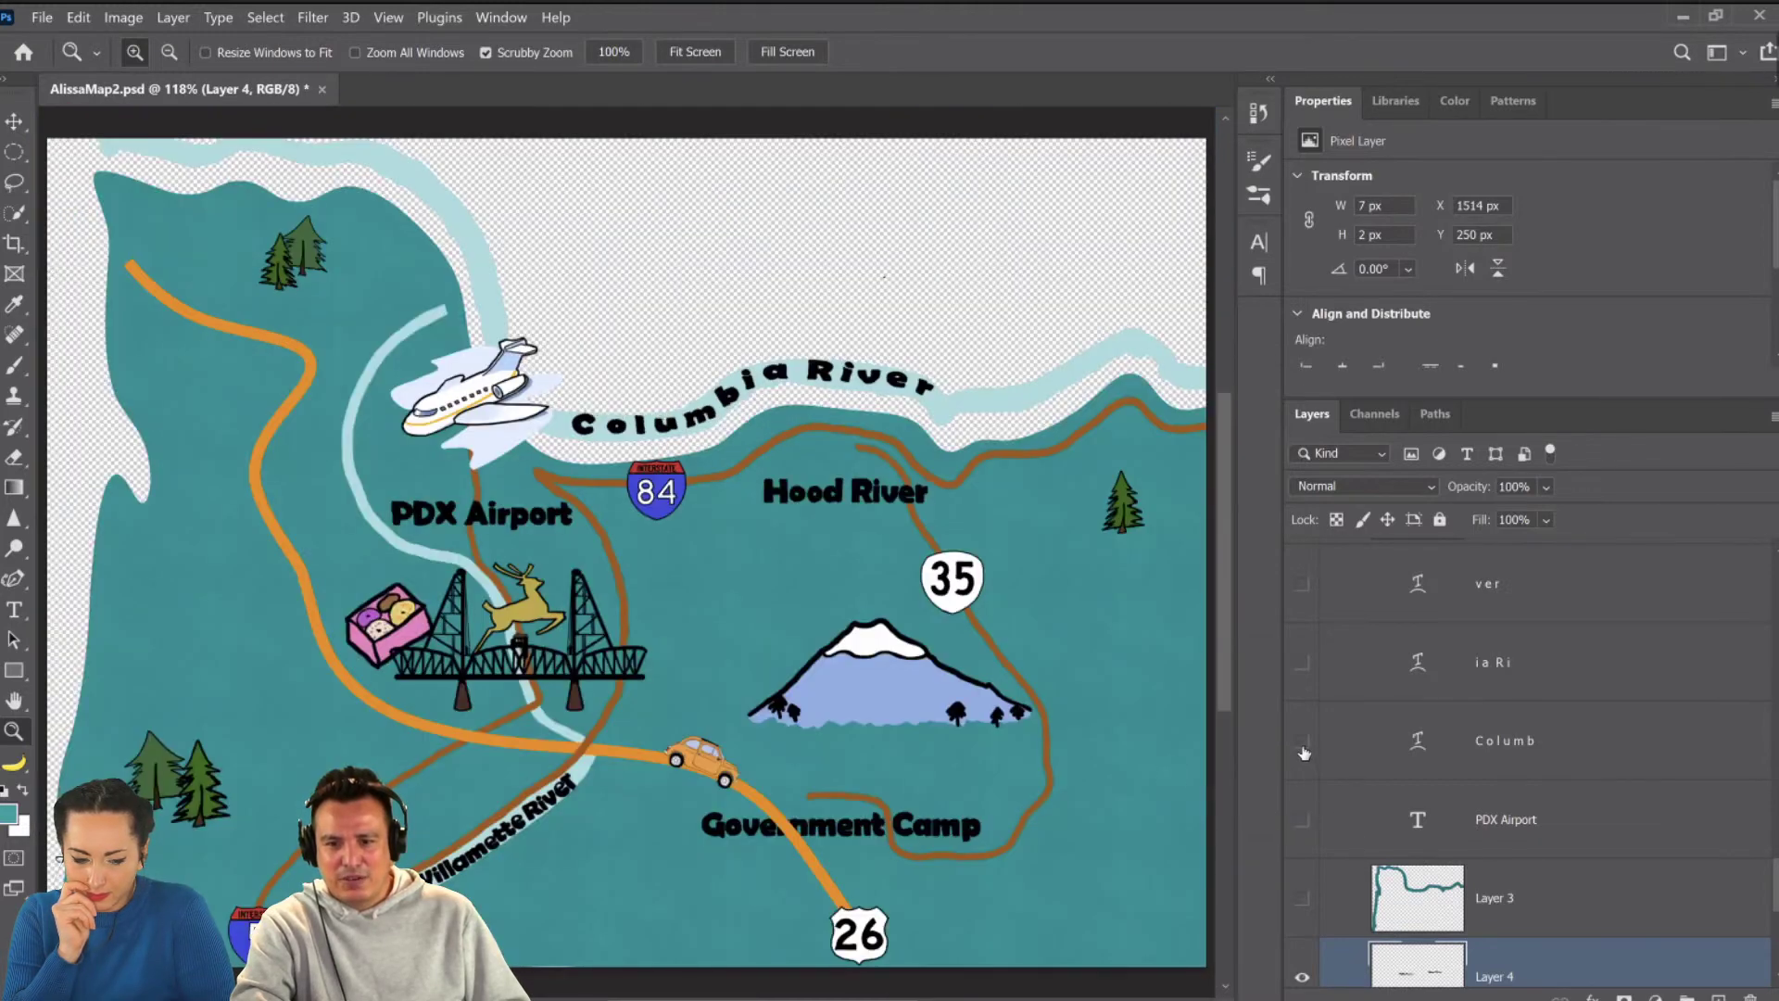
left_click(1302, 743)
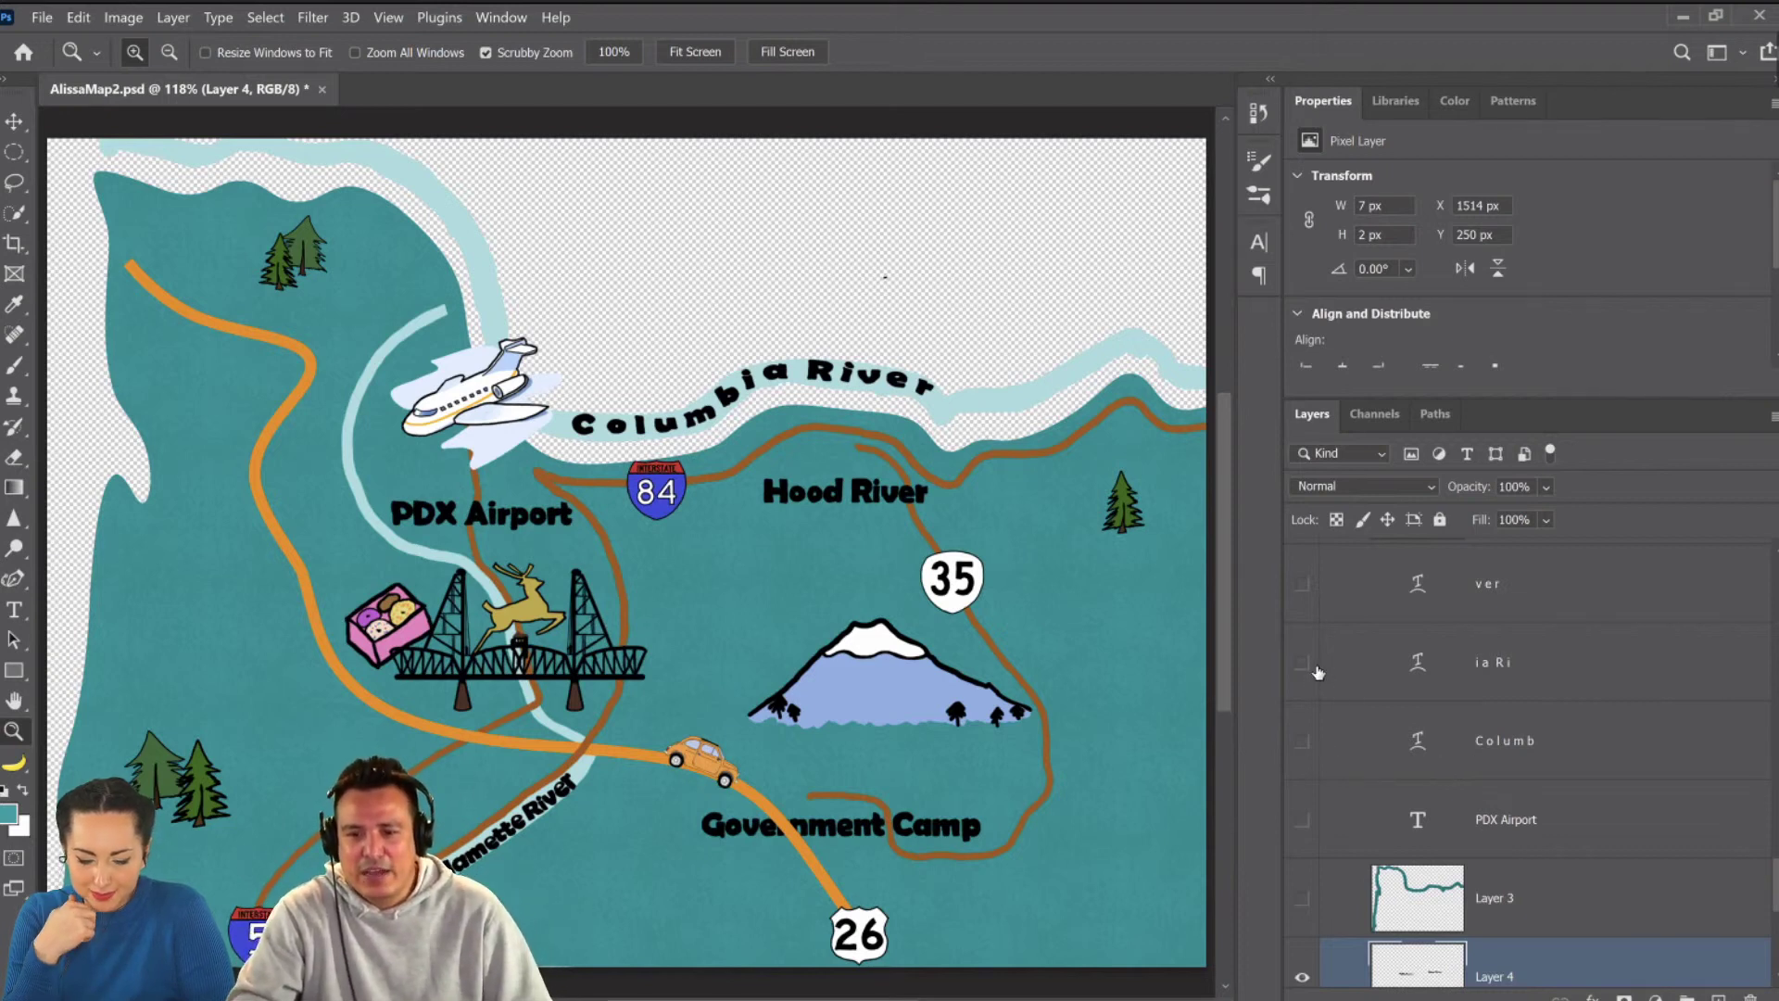
left_click(1303, 739)
left_click(1304, 740)
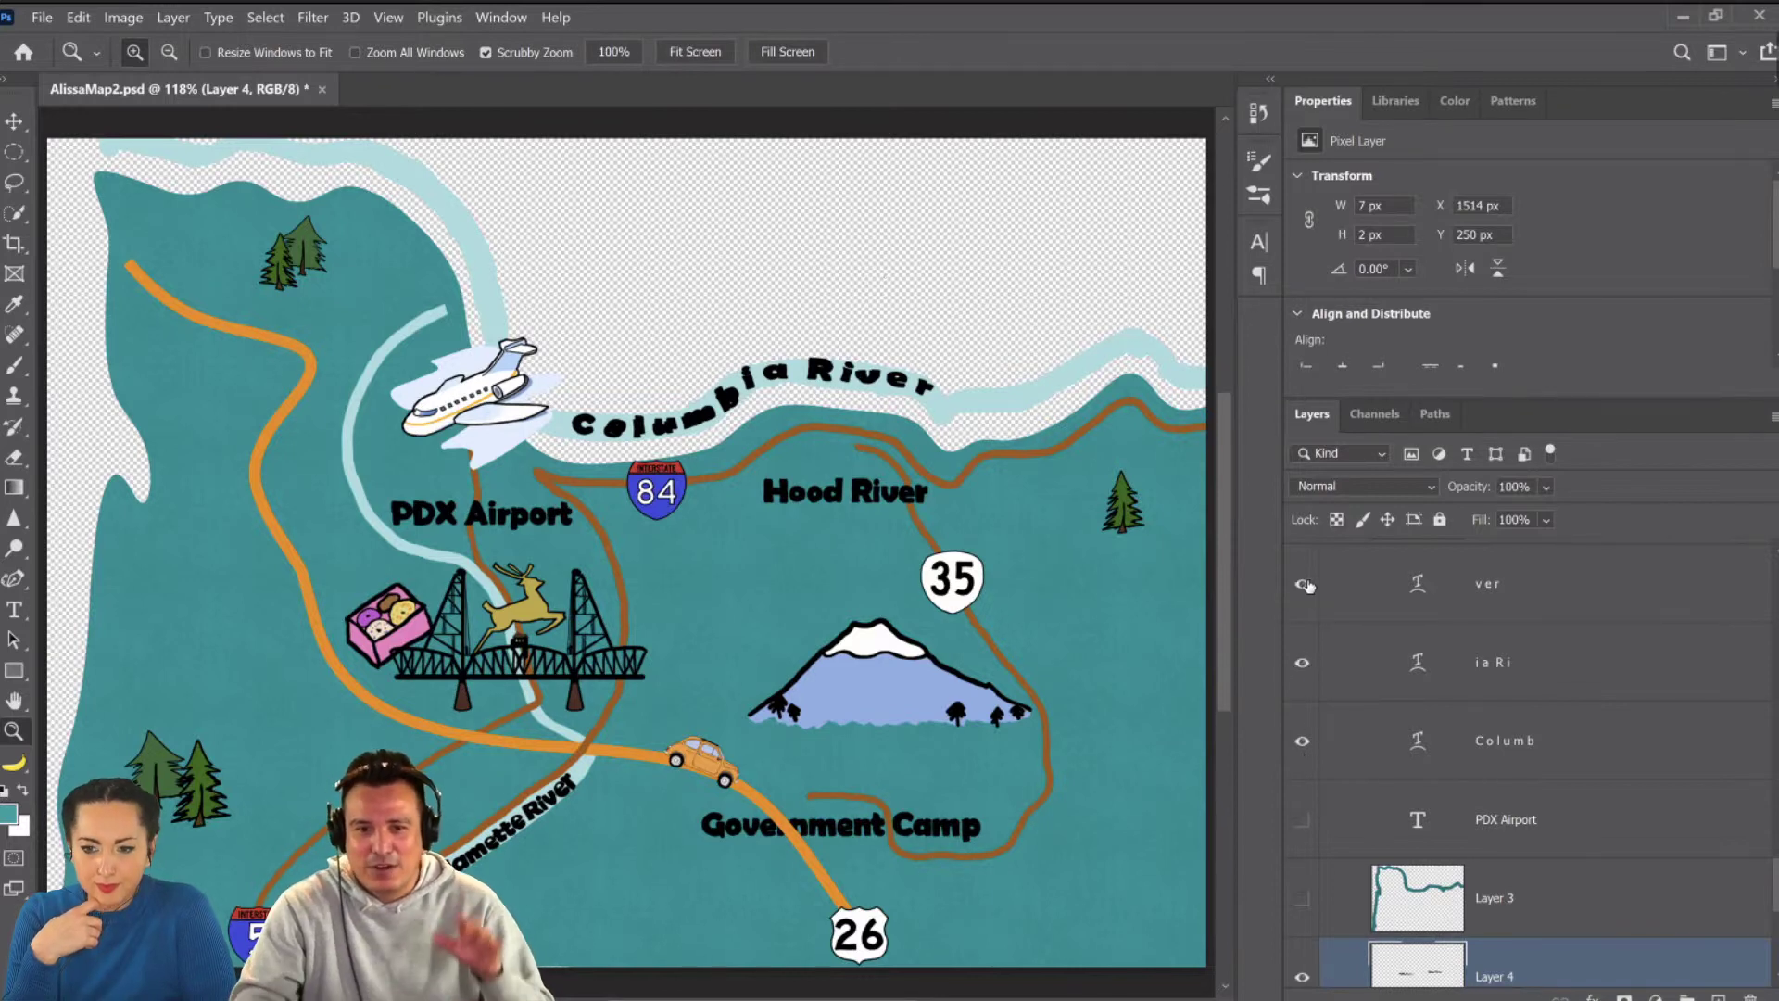
left_click(1503, 739)
scroll(1494, 746, "up", 1)
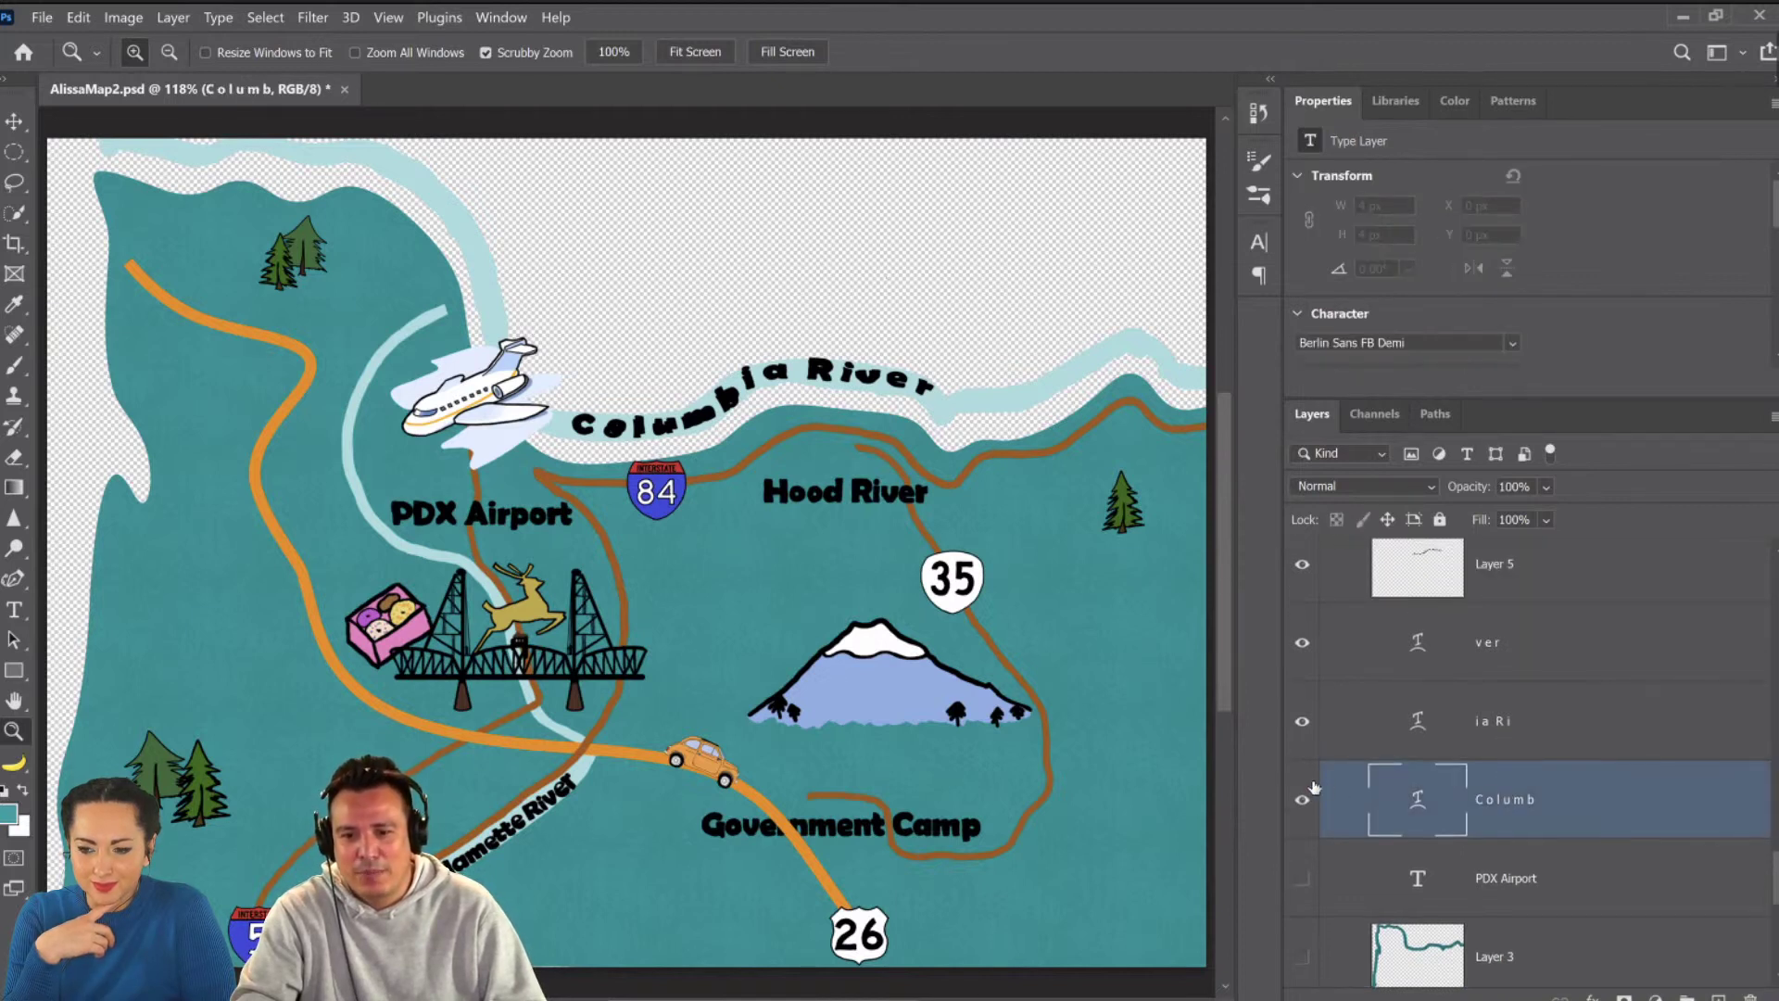
Hide the Columb, ia Ri and ver text layers together with Layer 5's Columbia River lettering, leaving Layer 5 selected.
left_click_drag(1303, 792, 1302, 649)
left_click_drag(1317, 577, 1313, 576)
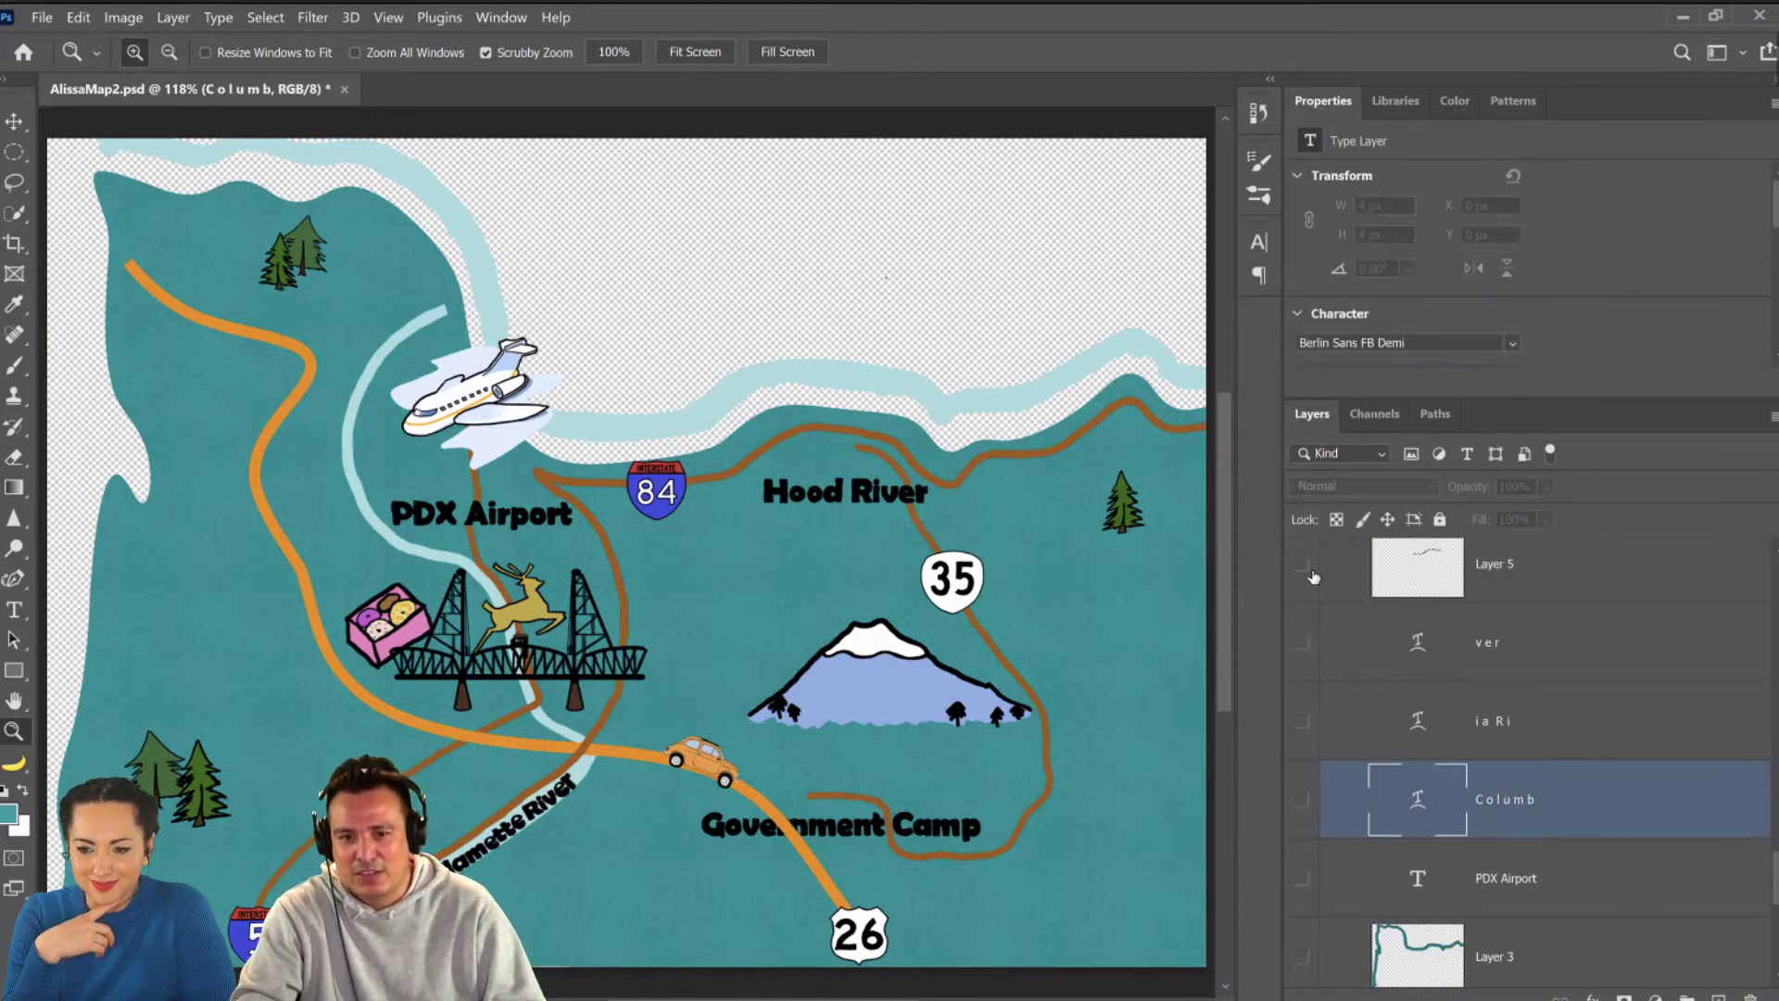
left_click(1533, 582)
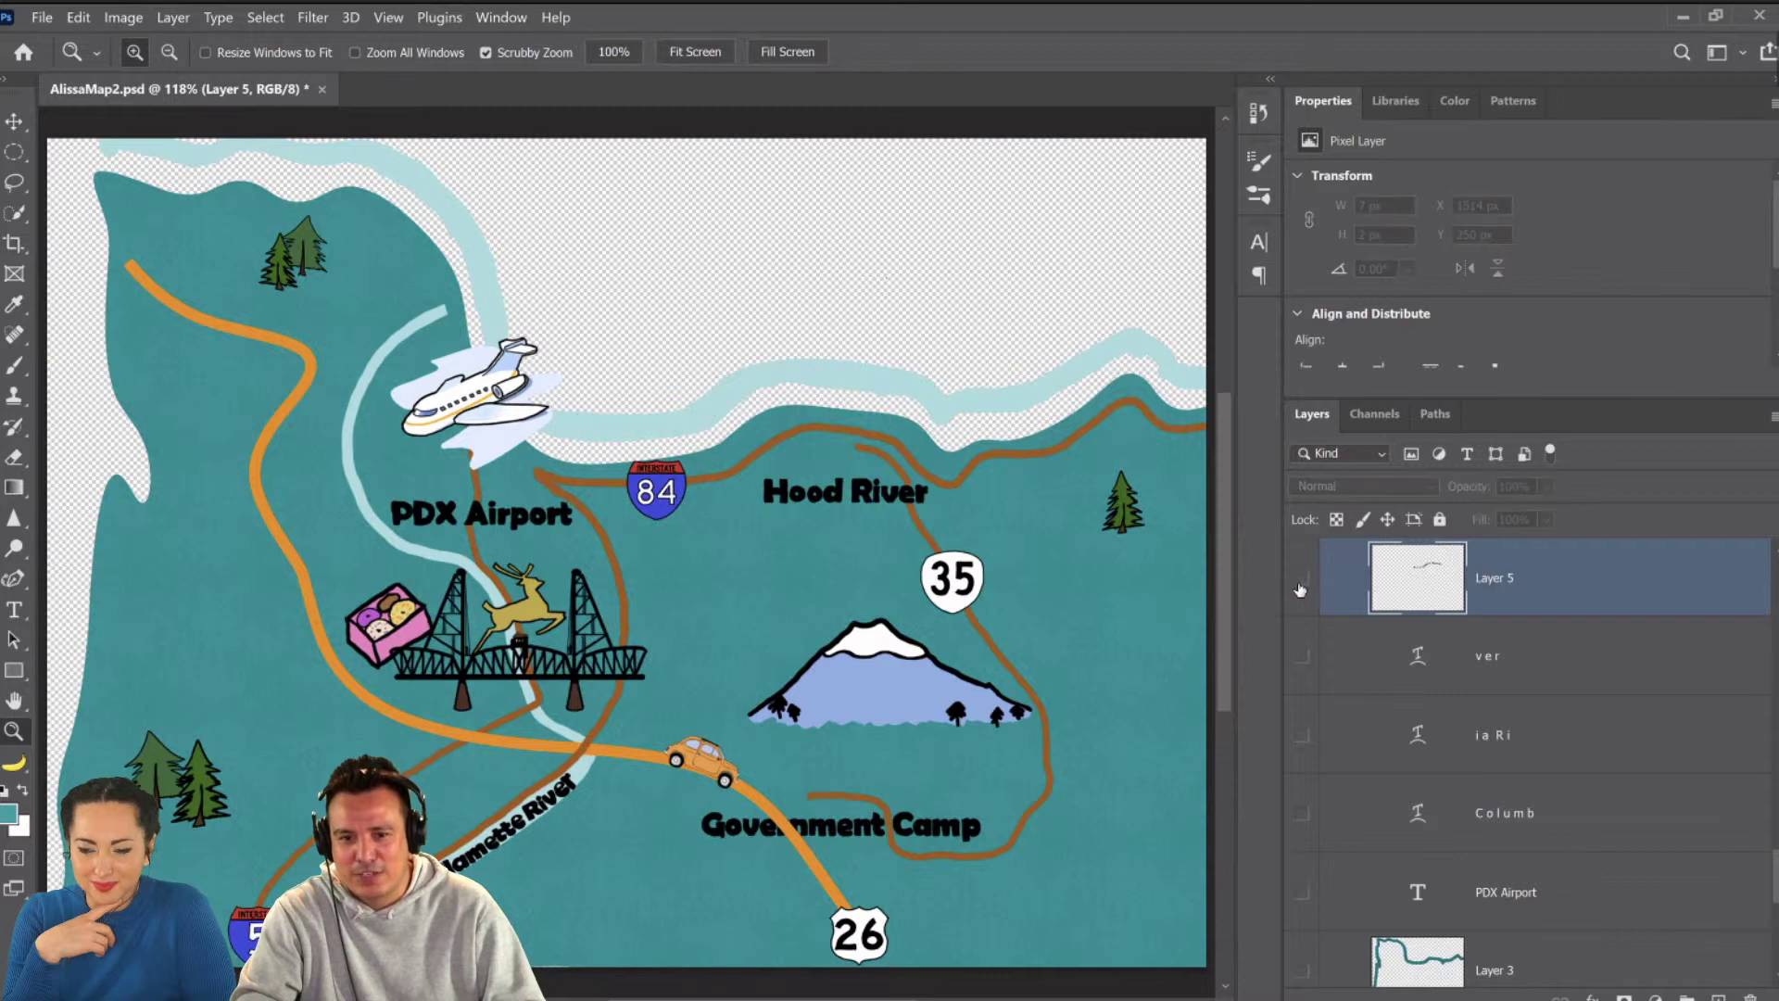
left_click(1301, 578)
scroll(1316, 668, "up", 3)
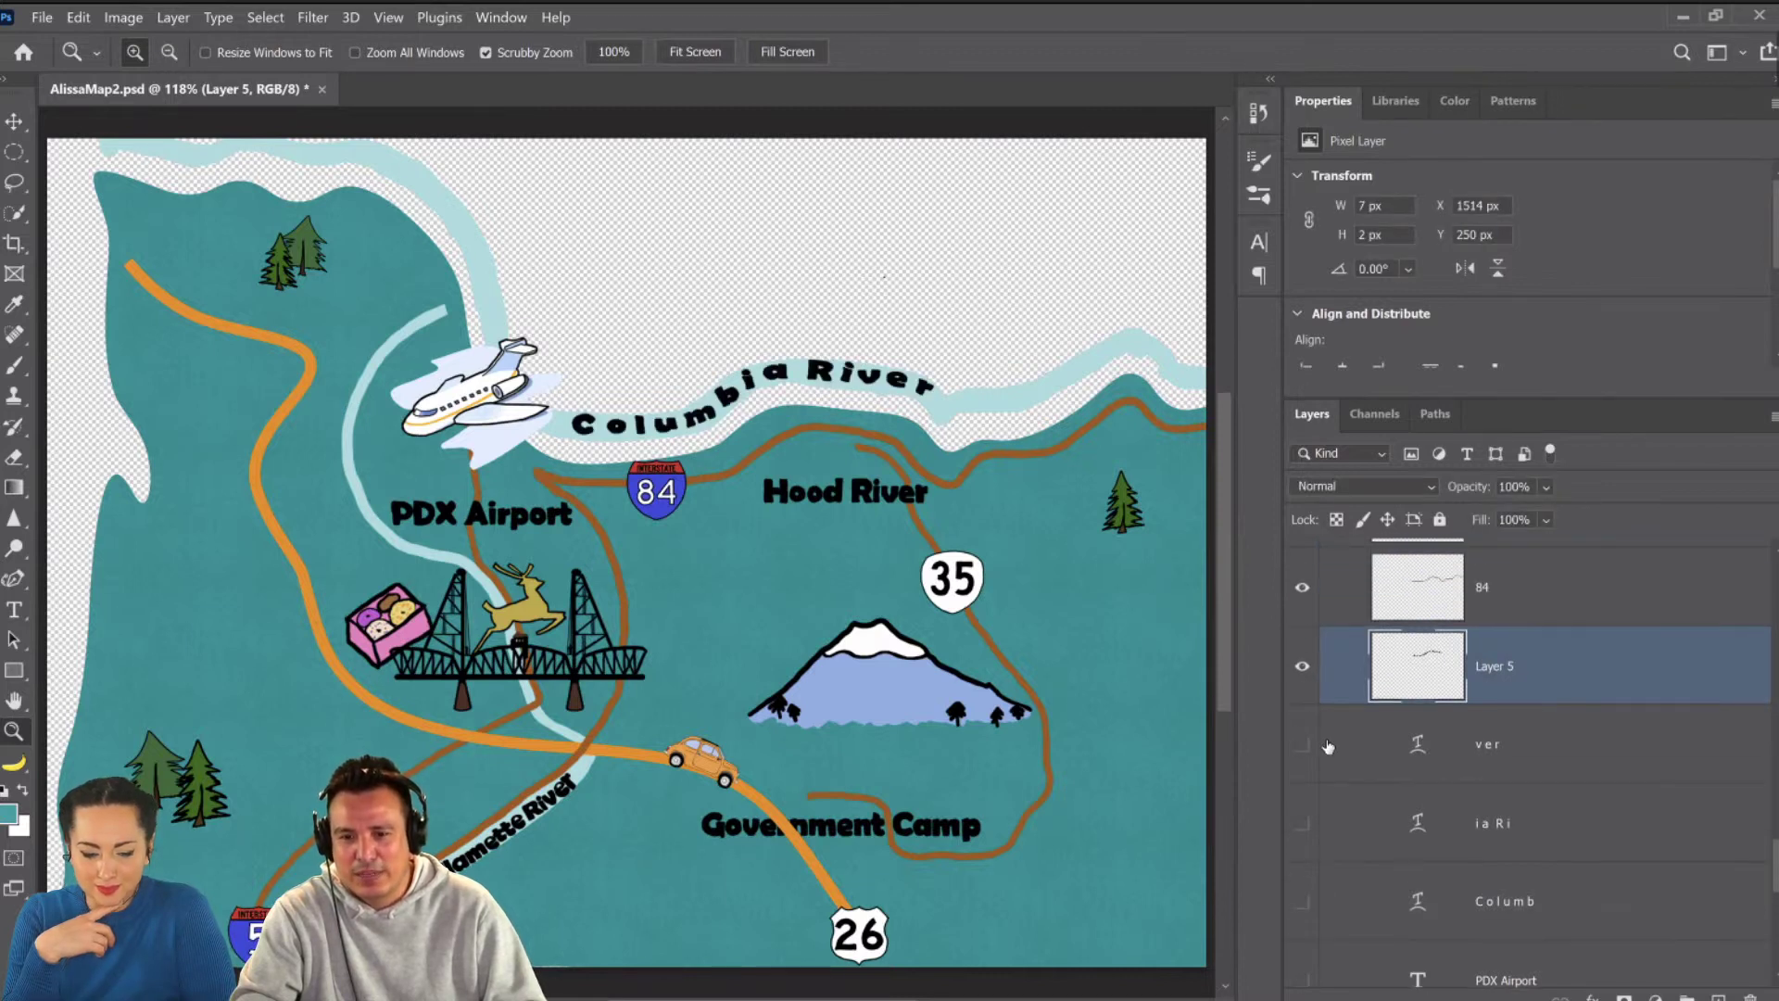
left_click(1302, 753)
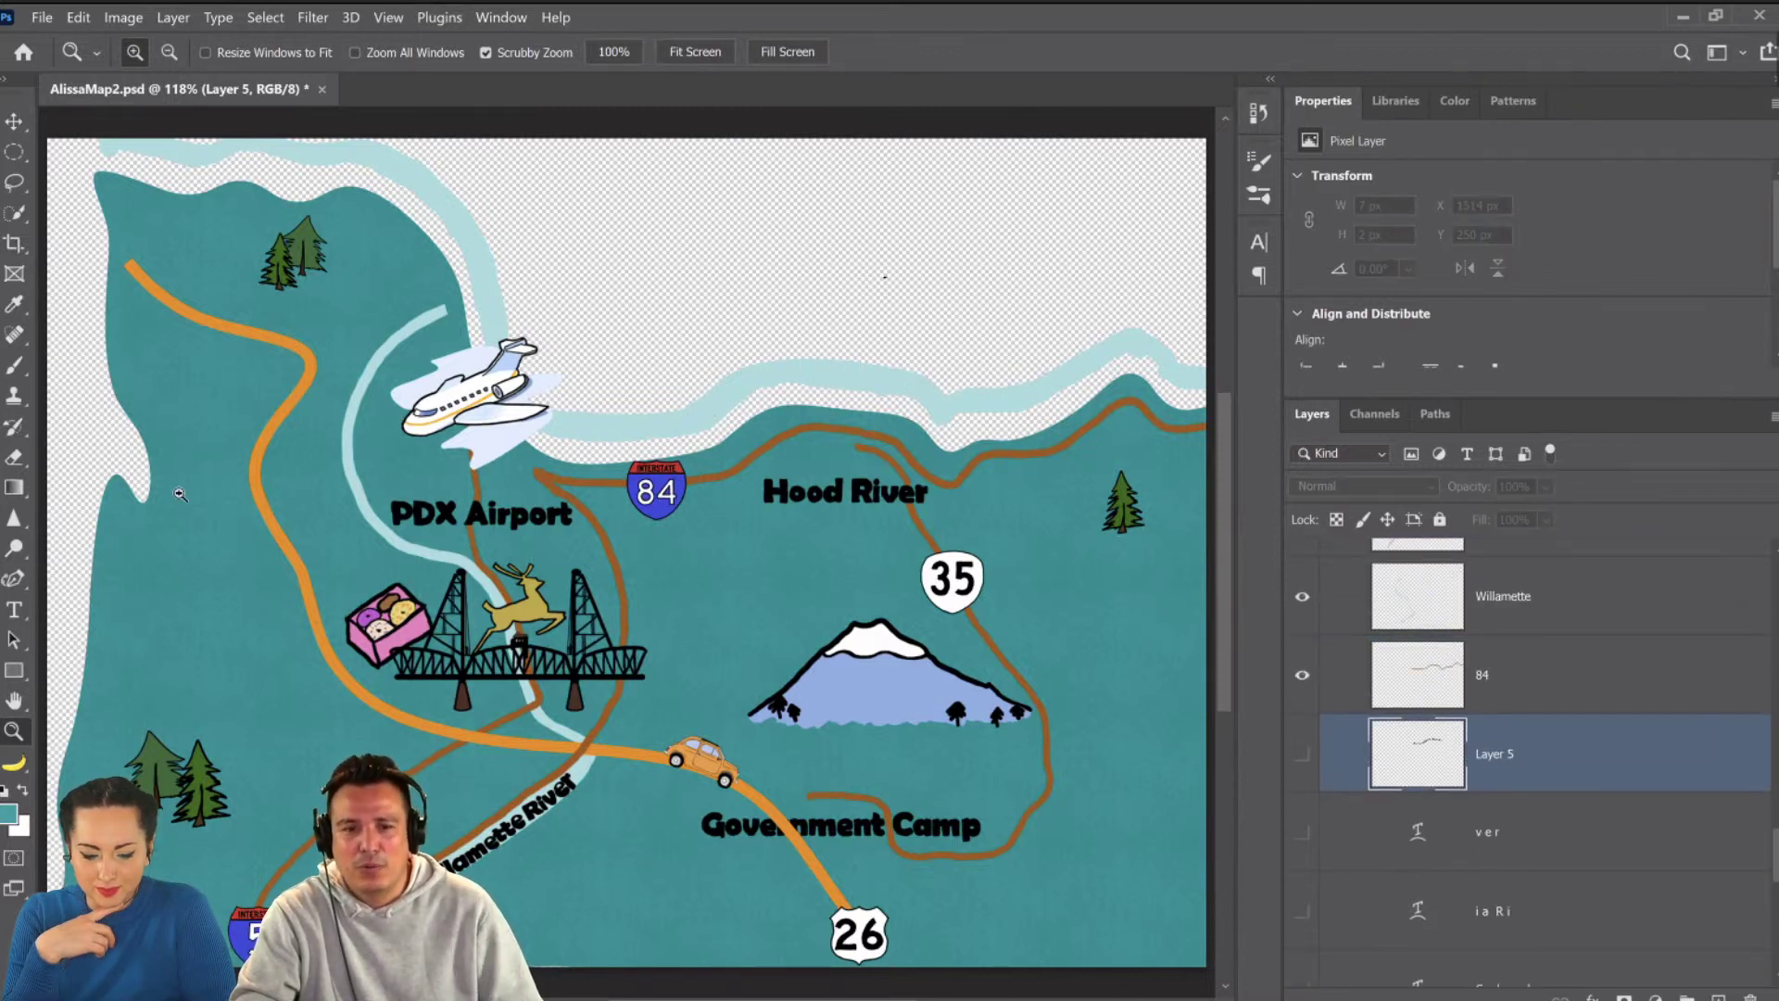
Try a filled curve about 207 px wide and 46 px high above the Columbia River with the Curvature Pen, and undo it.
left_click(14, 578)
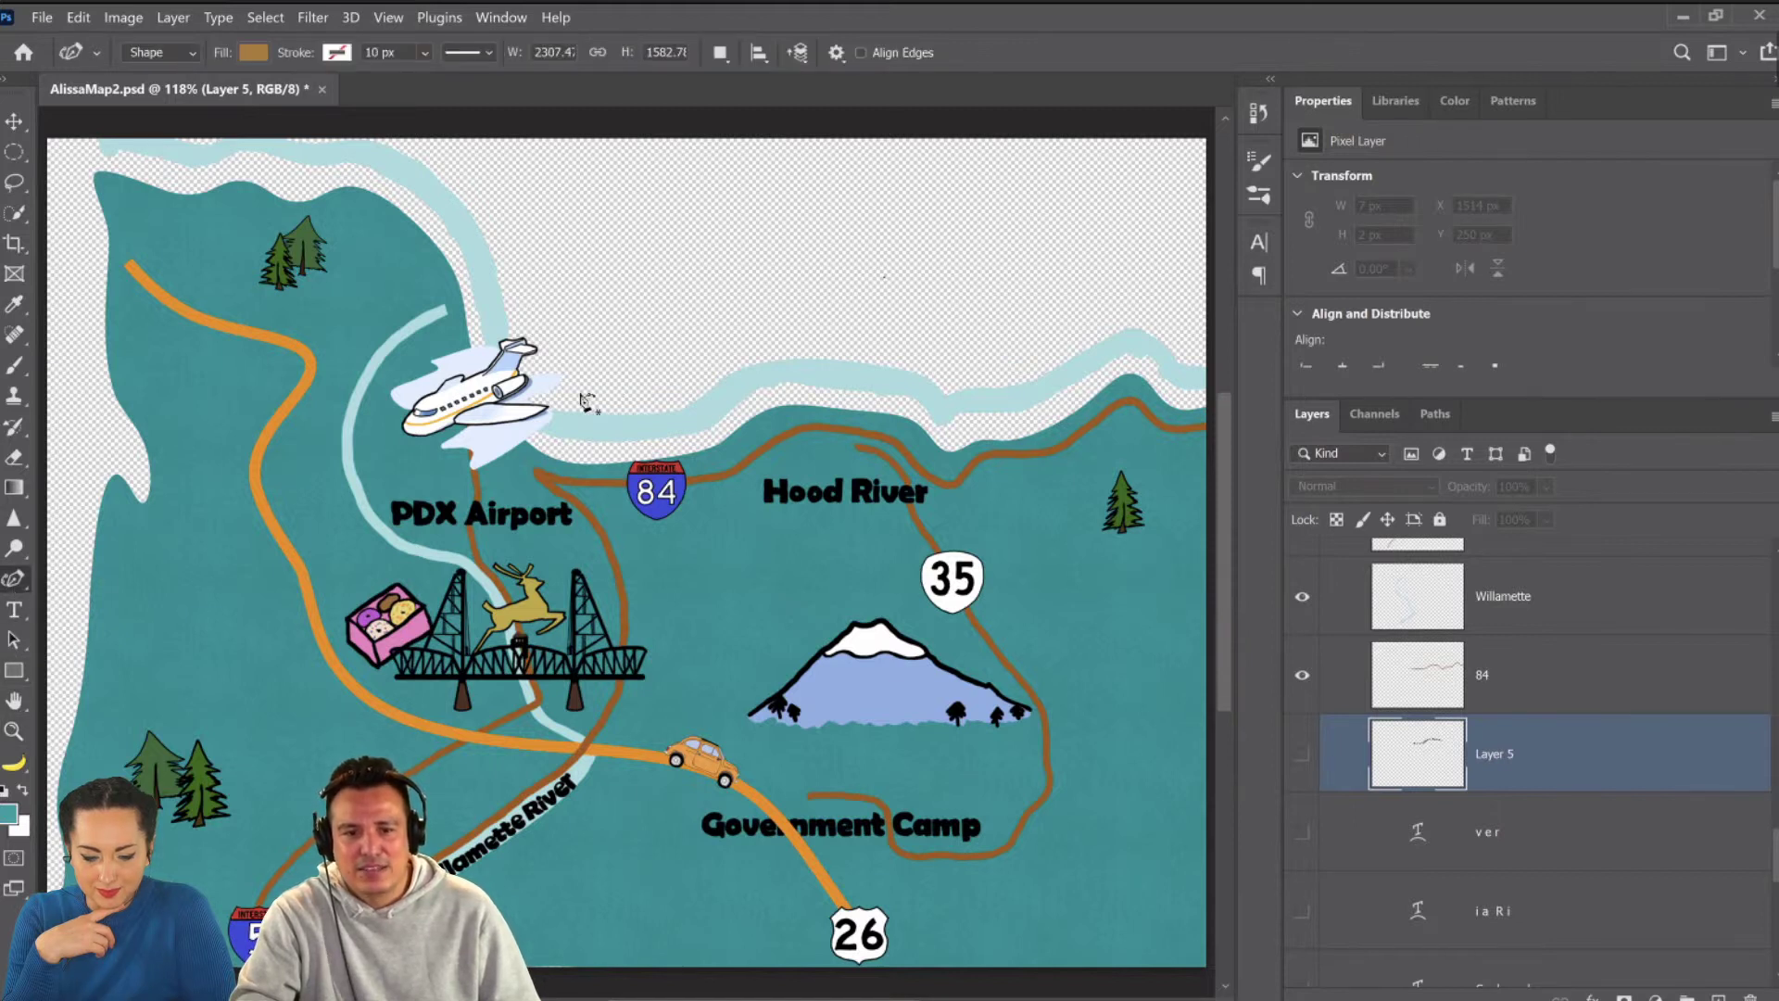
left_click(580, 393)
left_click(694, 383)
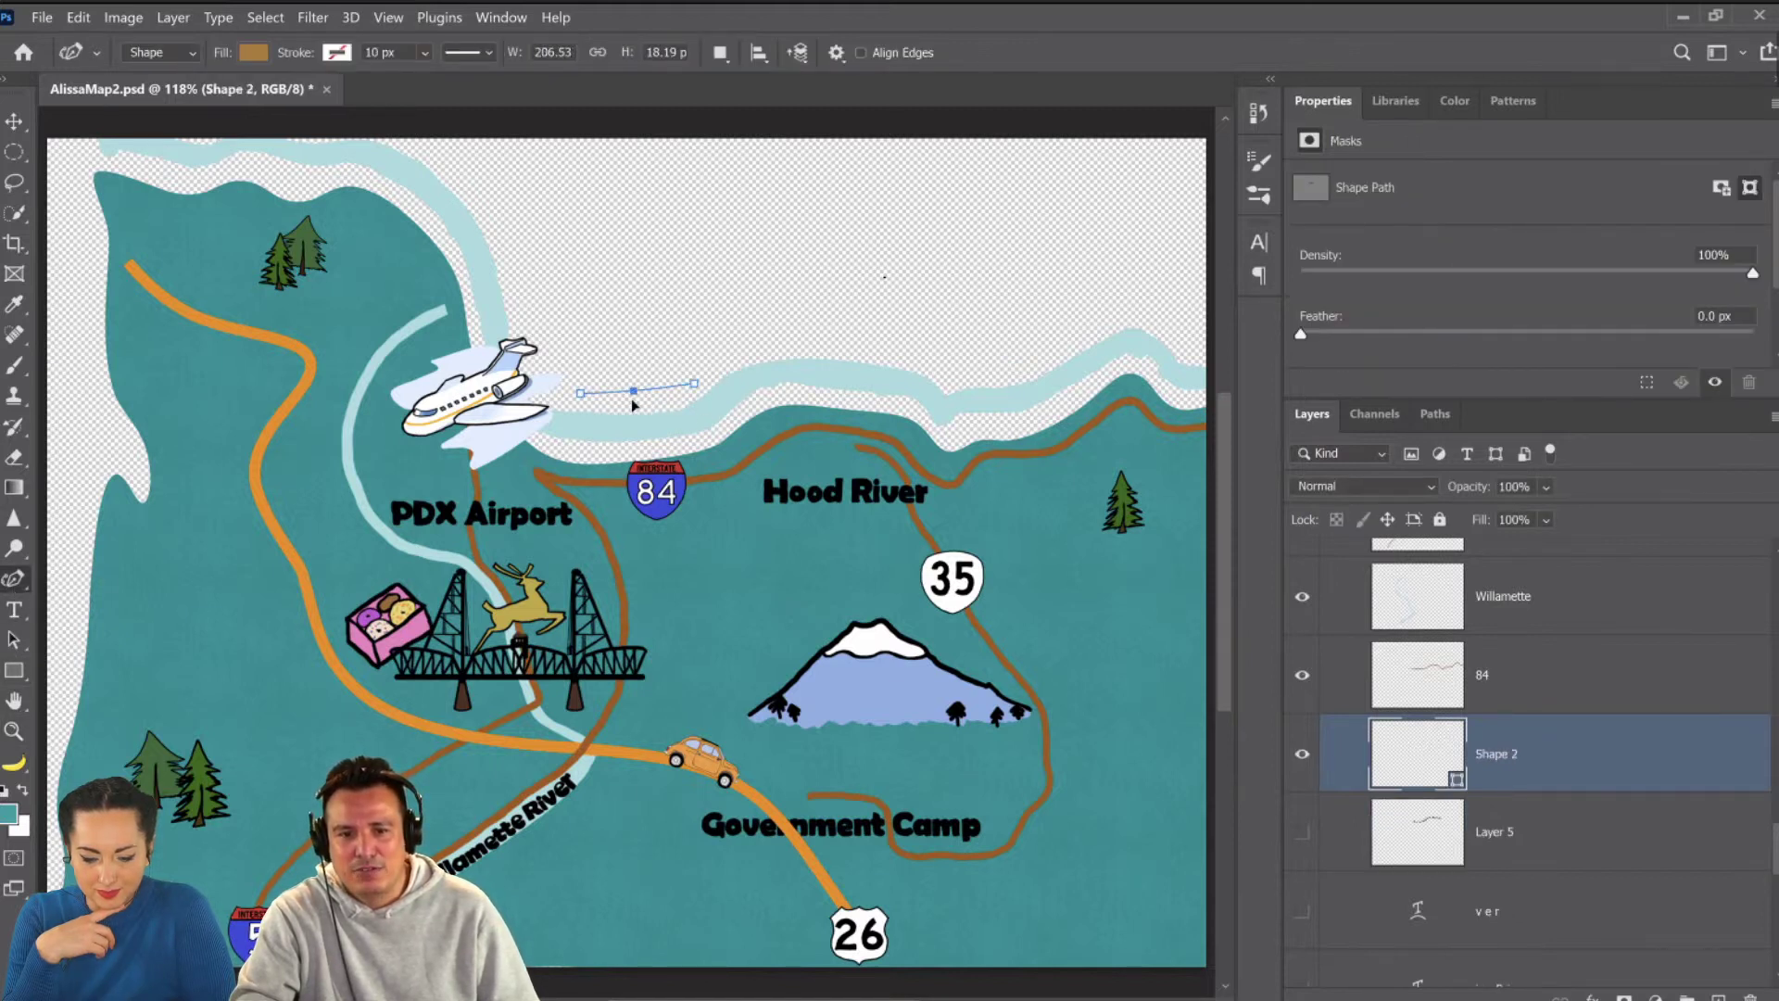
left_click_drag(631, 388, 631, 408)
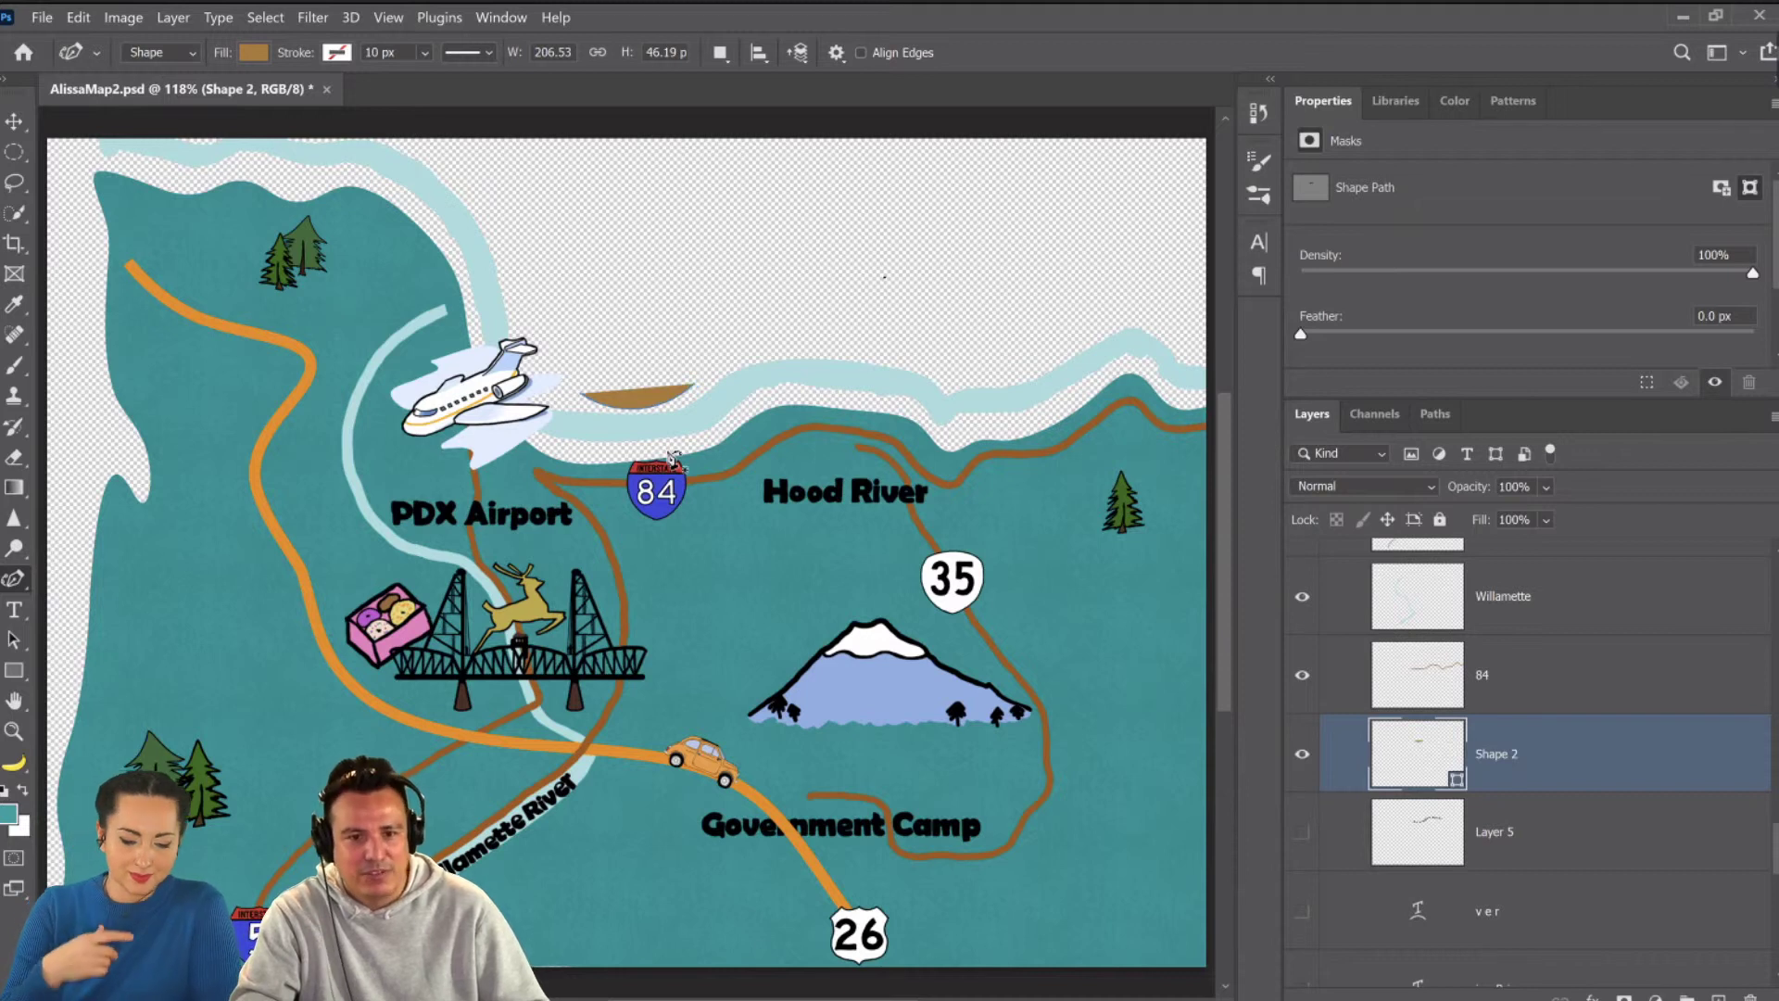
key("ctrl+z")
key("ctrl+z")
key("ctrl+z")
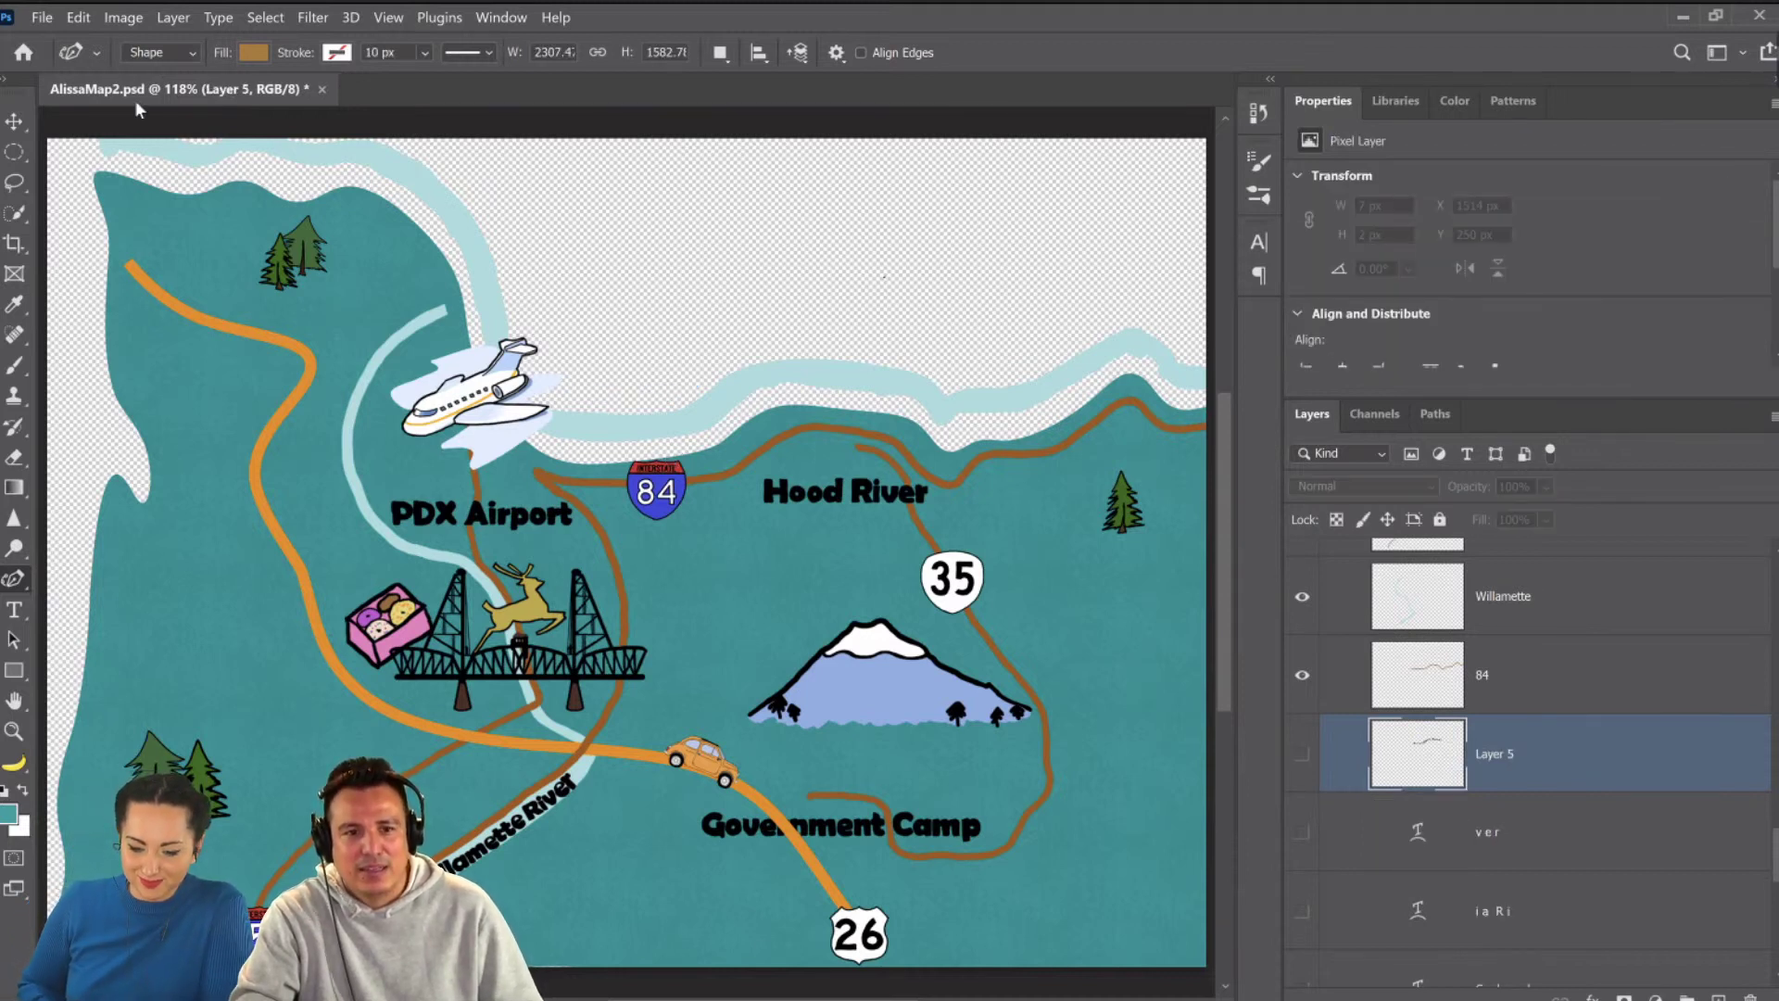
Draw an open path about 942 px wide and 119 px high along the Columbia River with the Curvature Pen in Path mode.
left_click(159, 52)
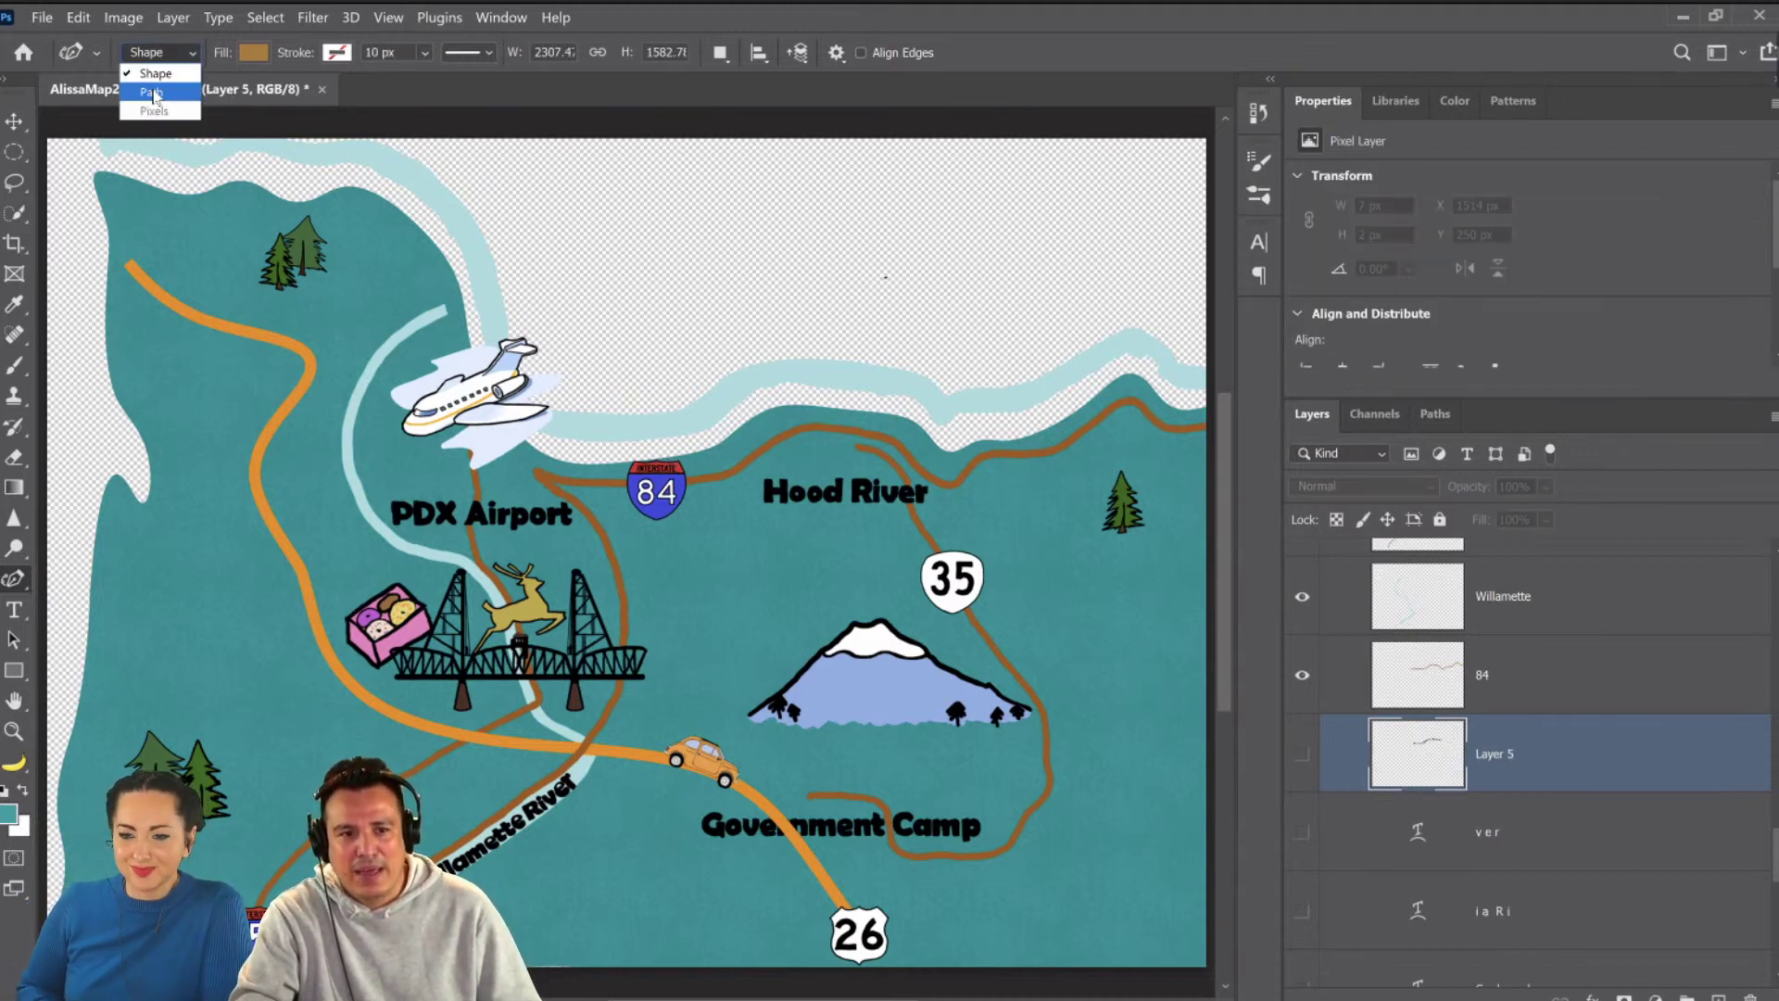
left_click(161, 94)
left_click(573, 439)
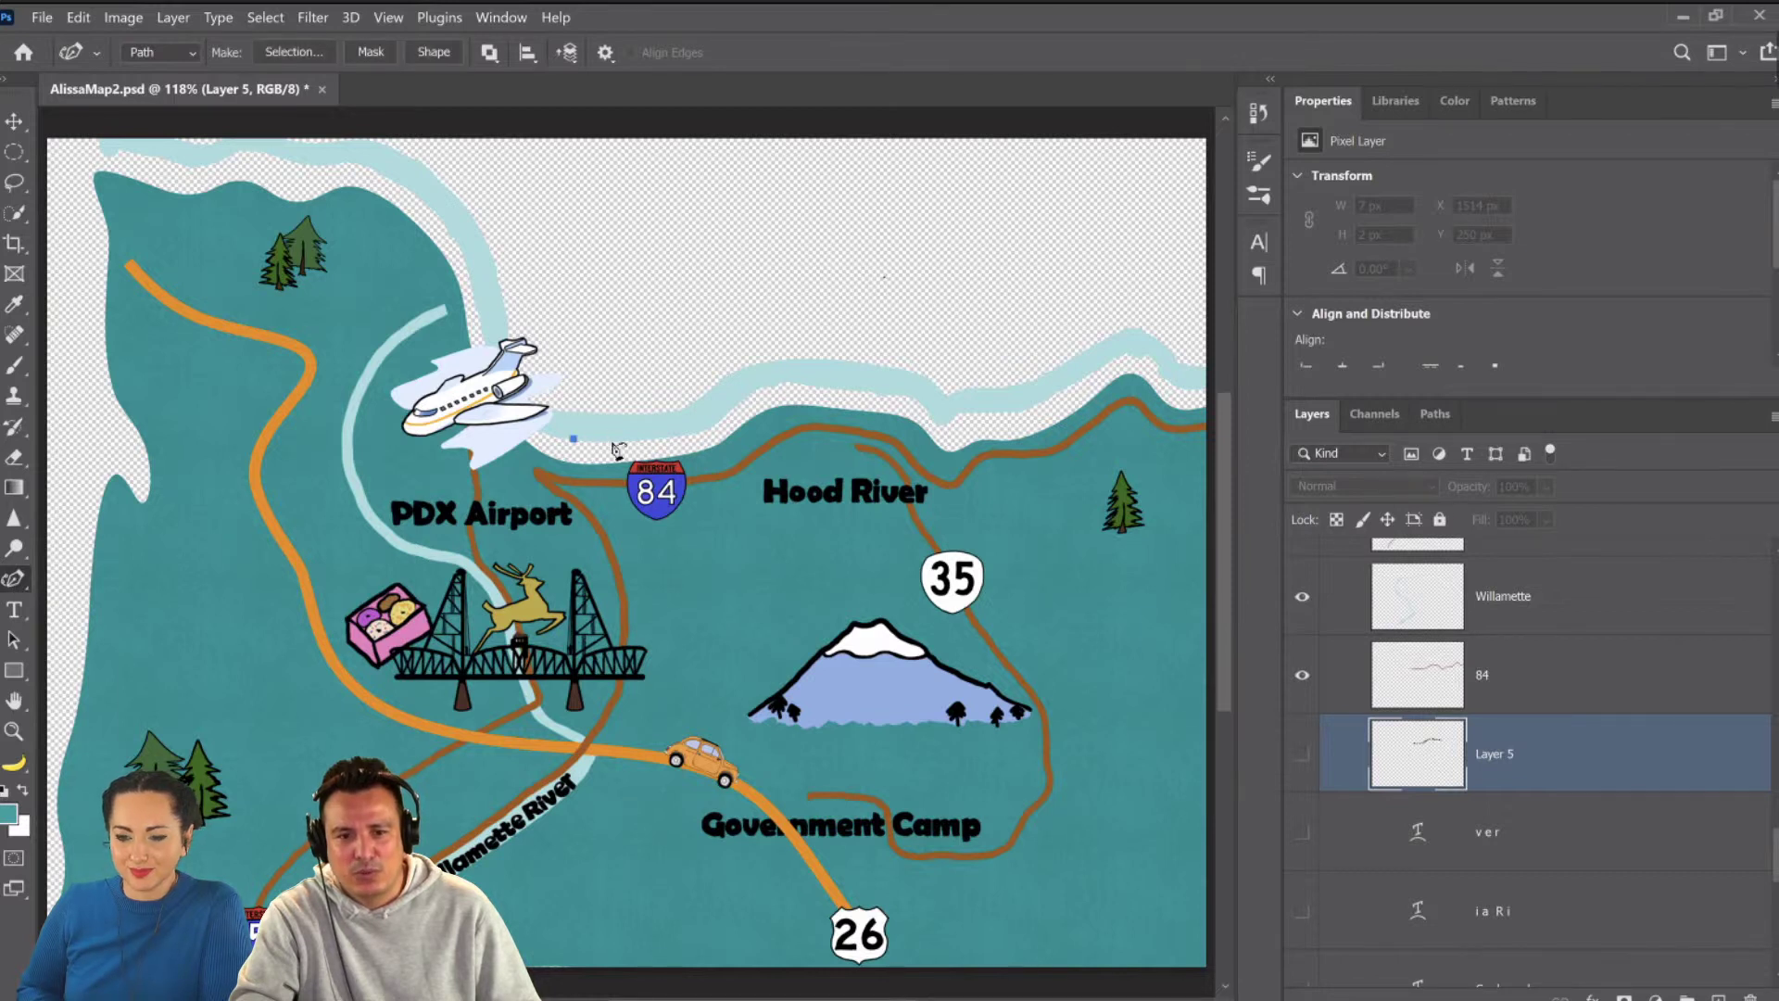
left_click(649, 439)
left_click(688, 433)
left_click(719, 415)
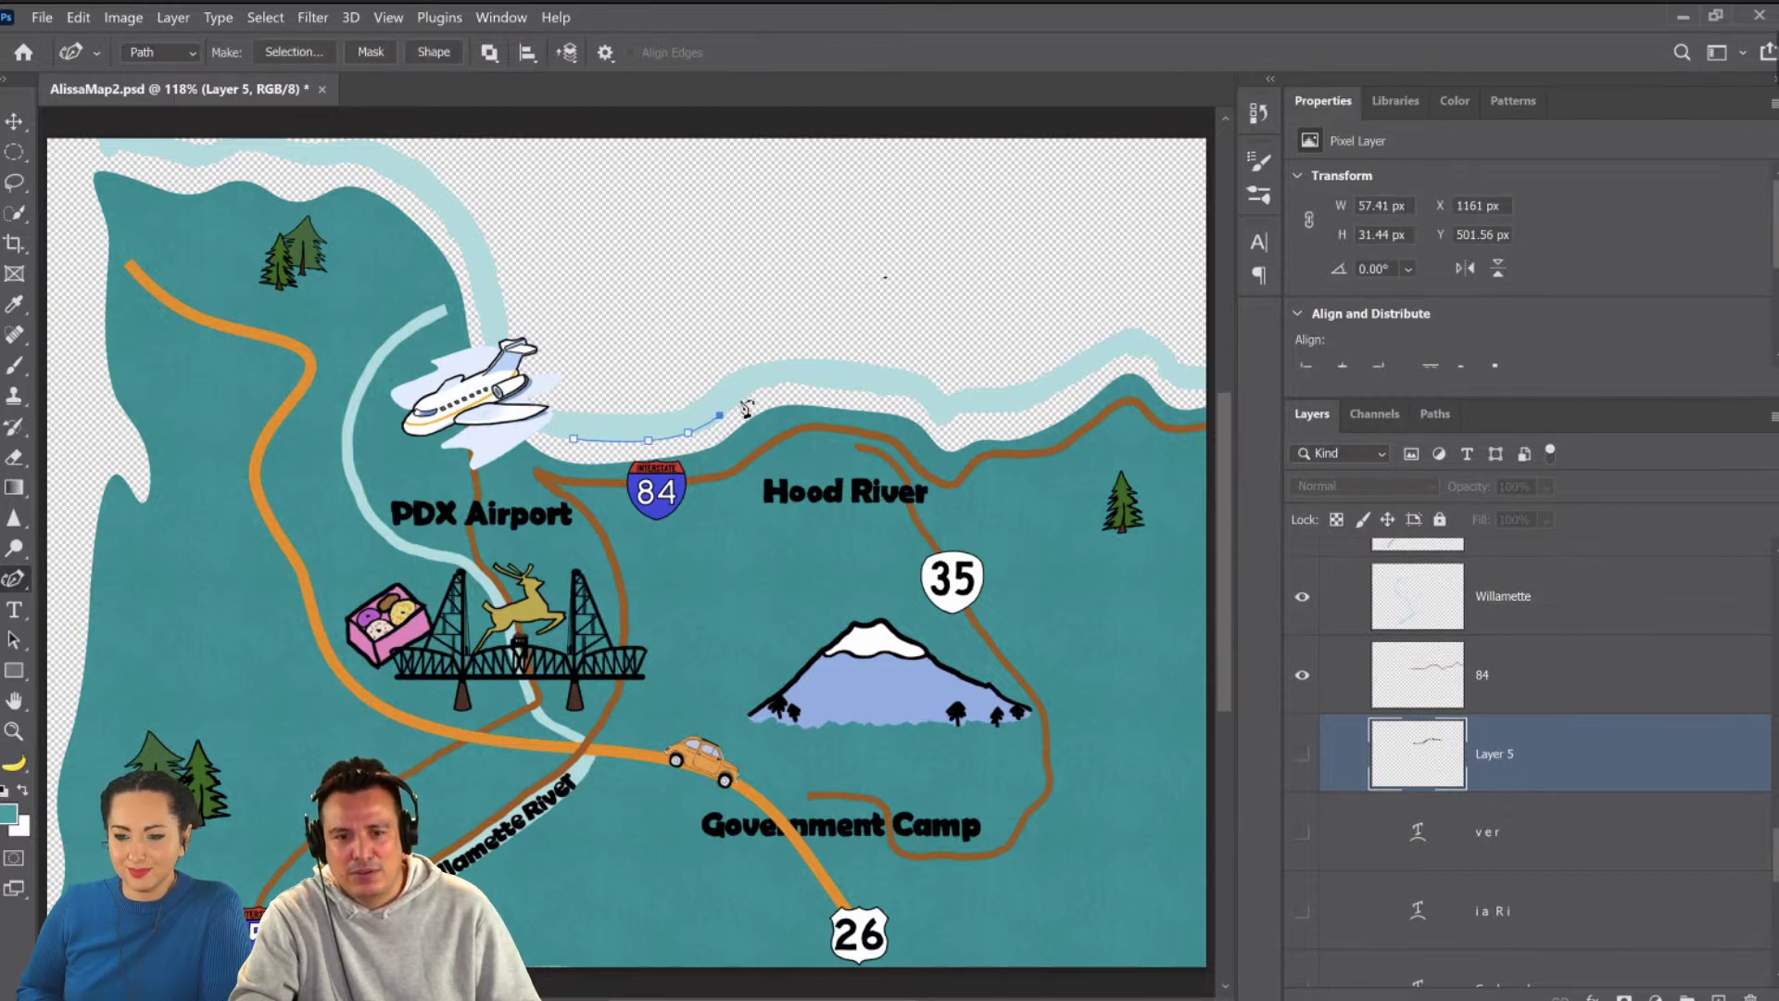
left_click(747, 395)
left_click(788, 391)
left_click(904, 397)
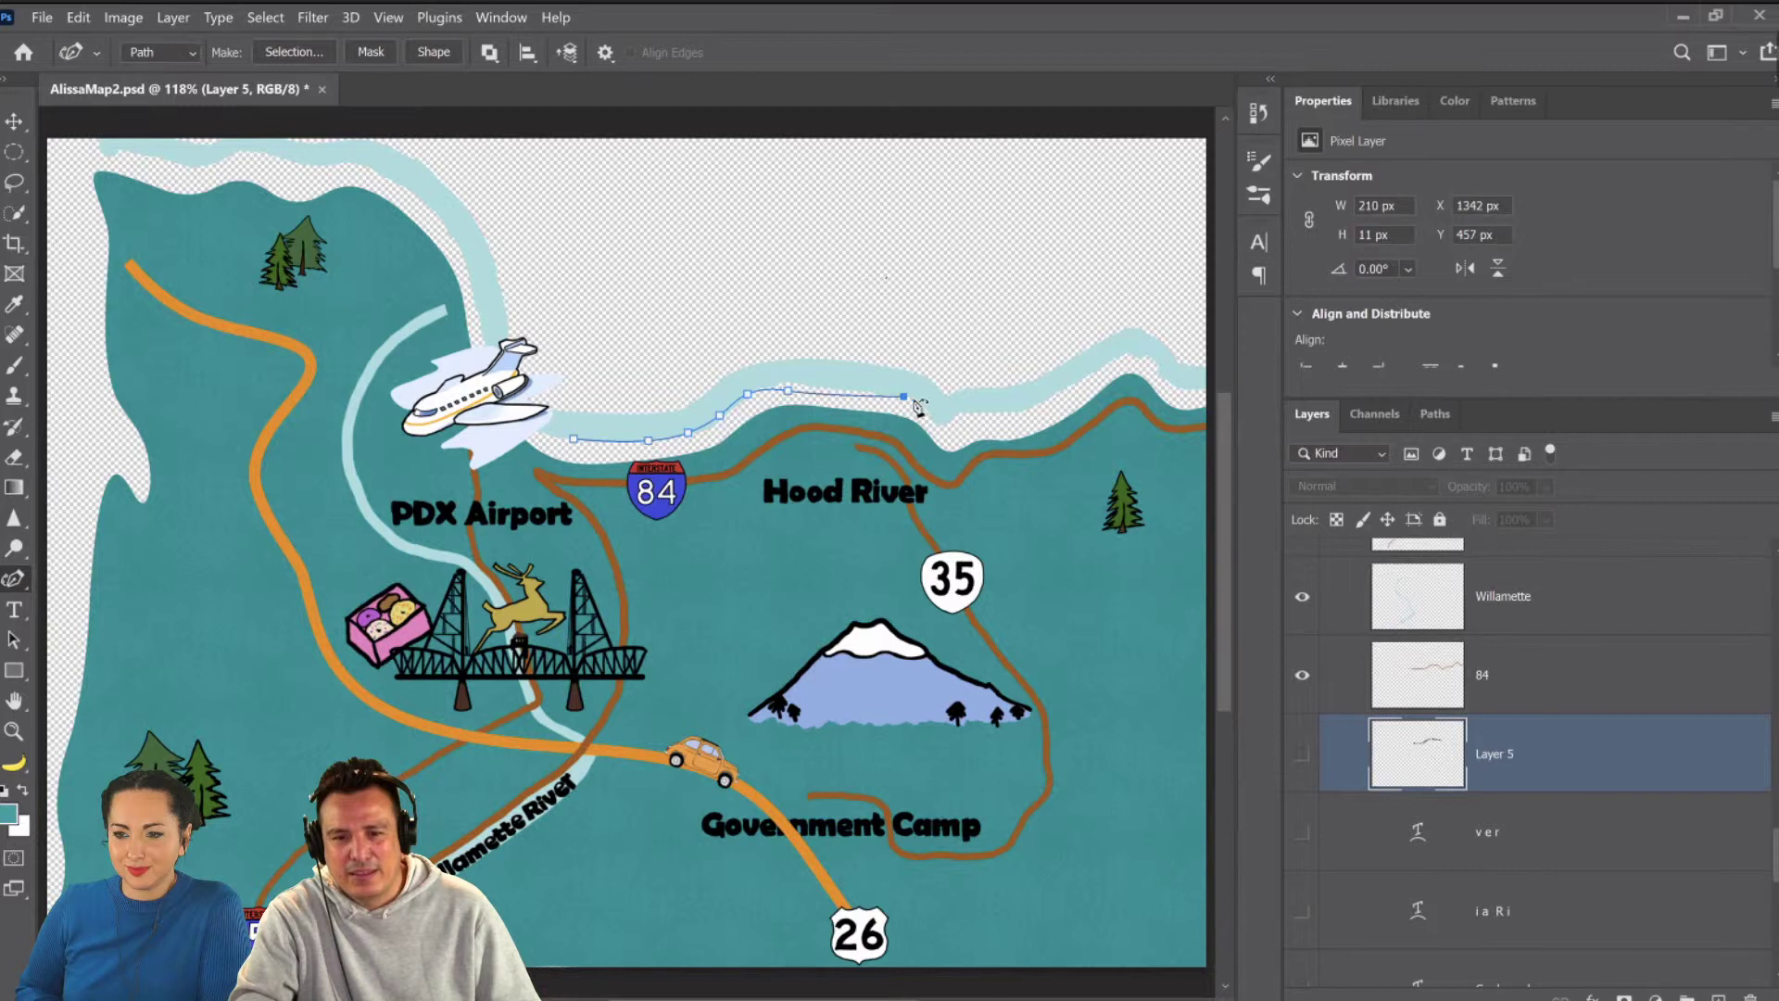
left_click(929, 418)
left_click(946, 414)
left_click(992, 410)
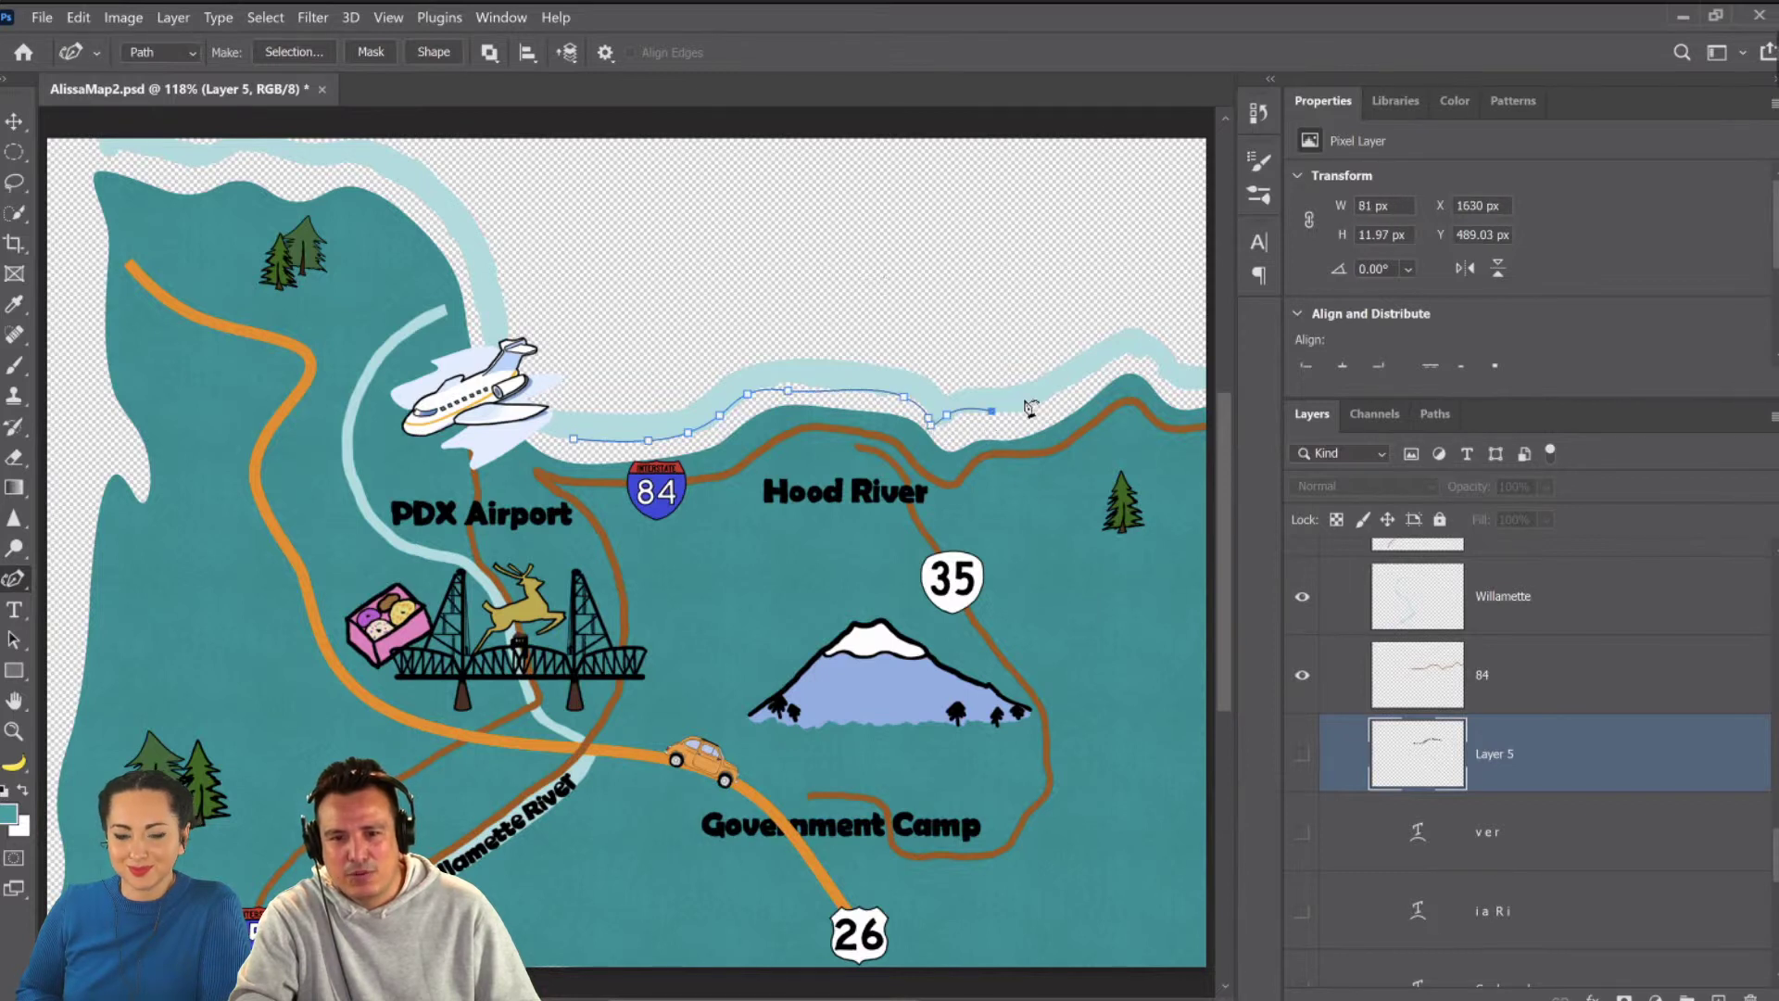
left_click(1025, 399)
left_click(1093, 376)
left_click_drag(788, 391, 855, 391)
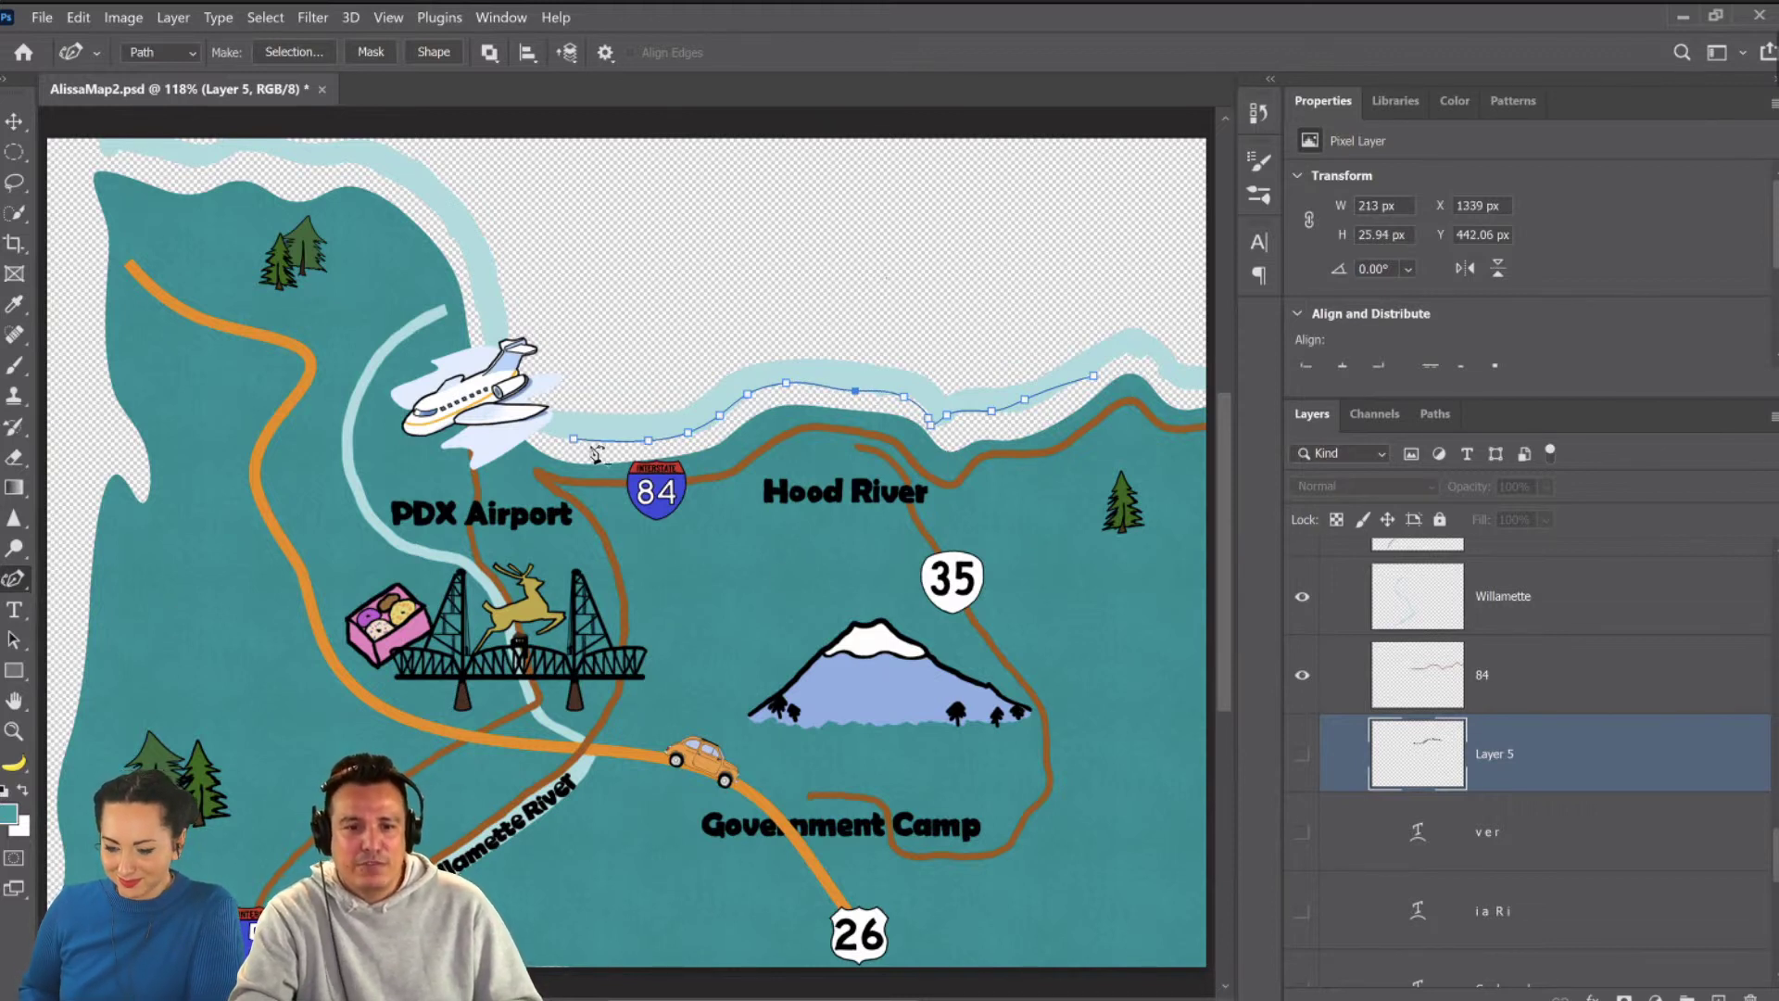
Add the text "Columbia River is Here" along the river path in Berlin Sans FB Demi Bold at 12 pt.
left_click(15, 610)
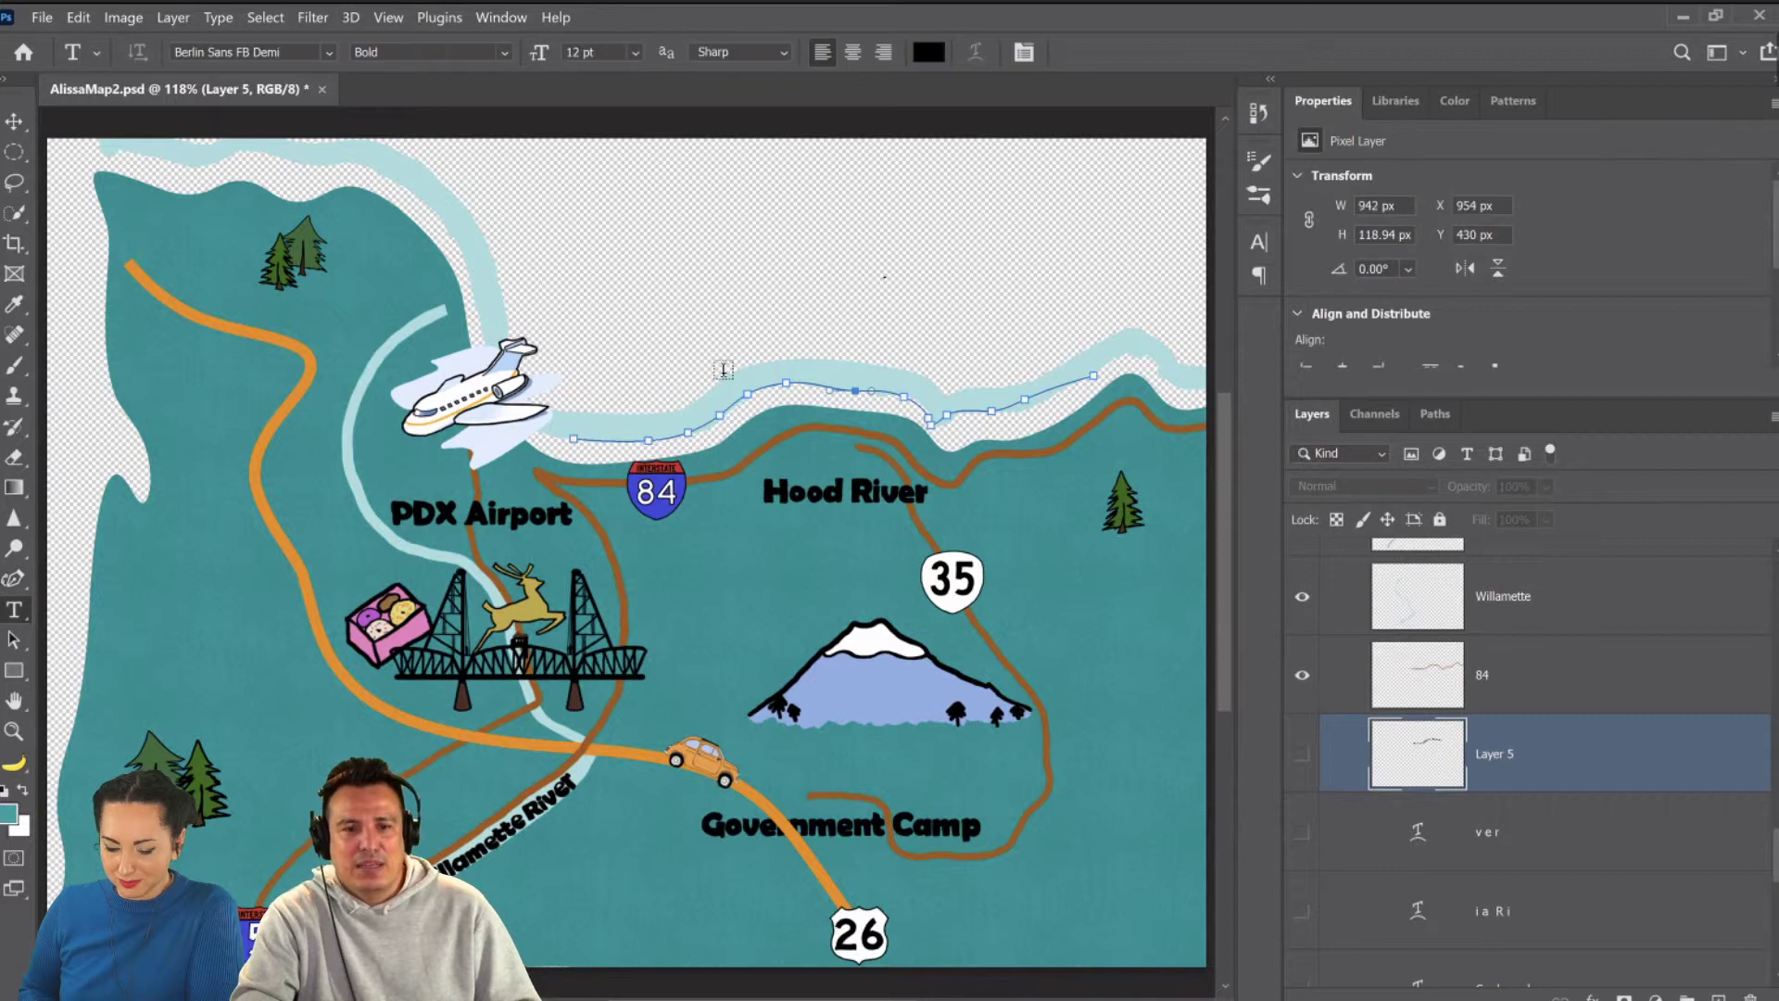
left_click(589, 438)
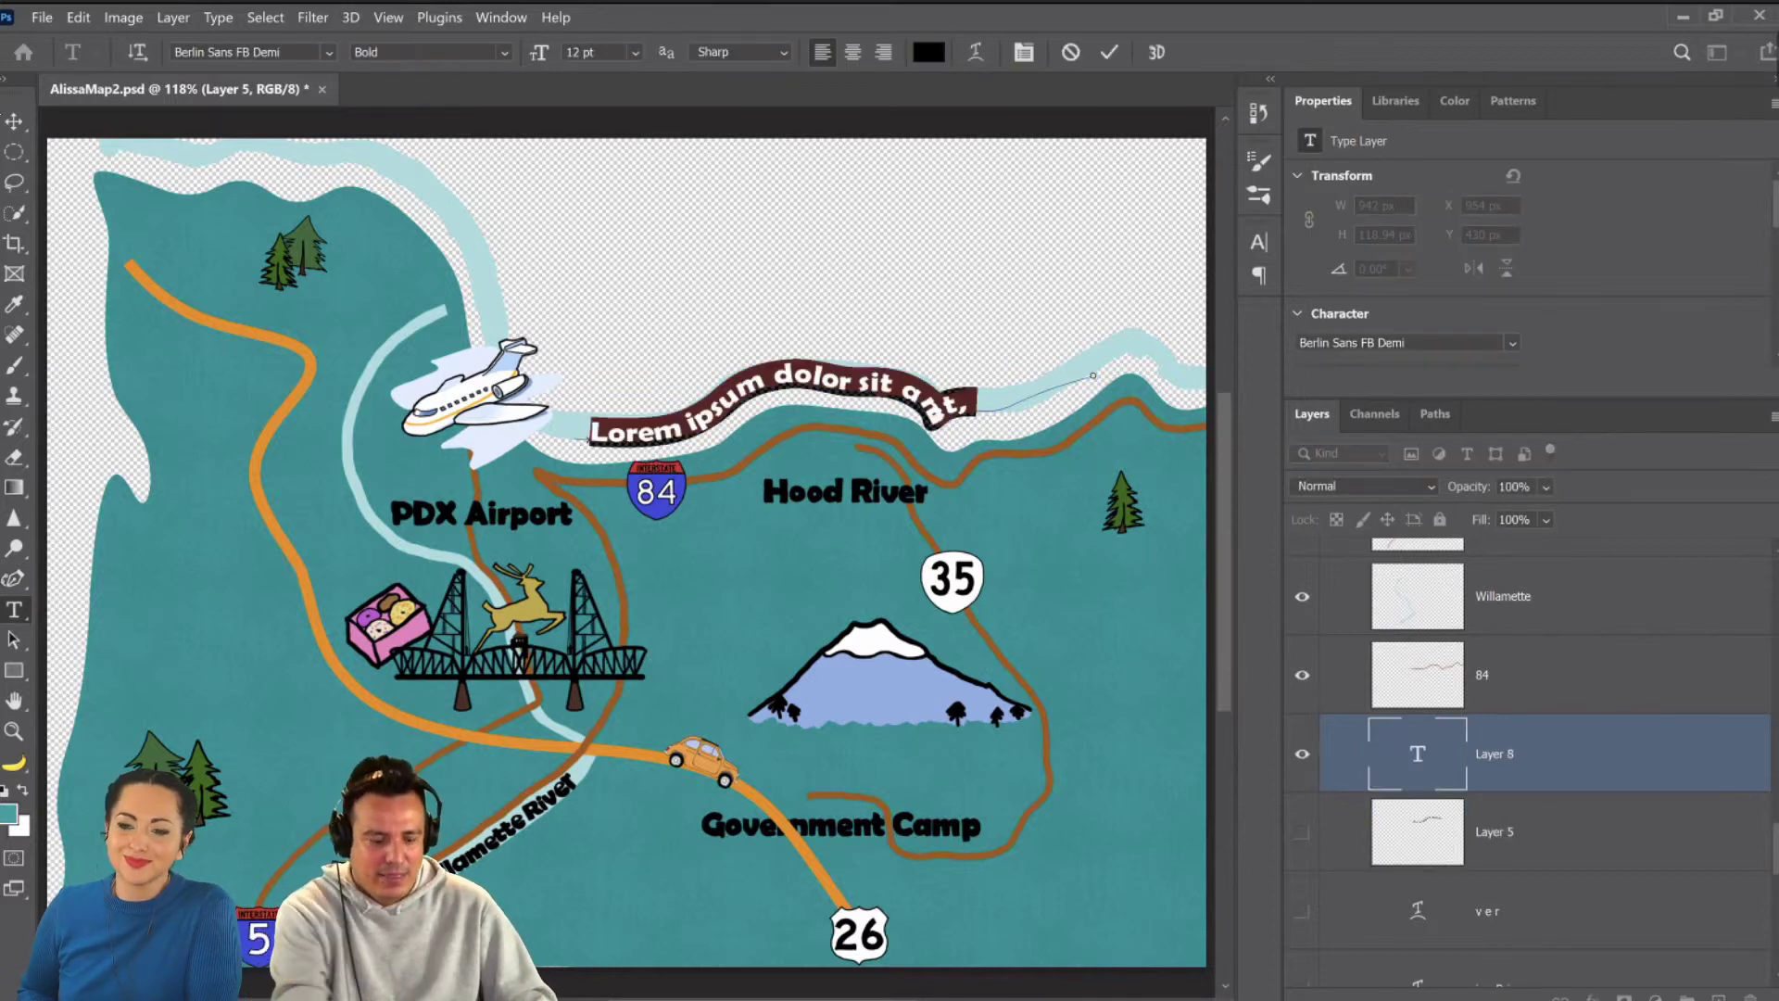
type("Columb")
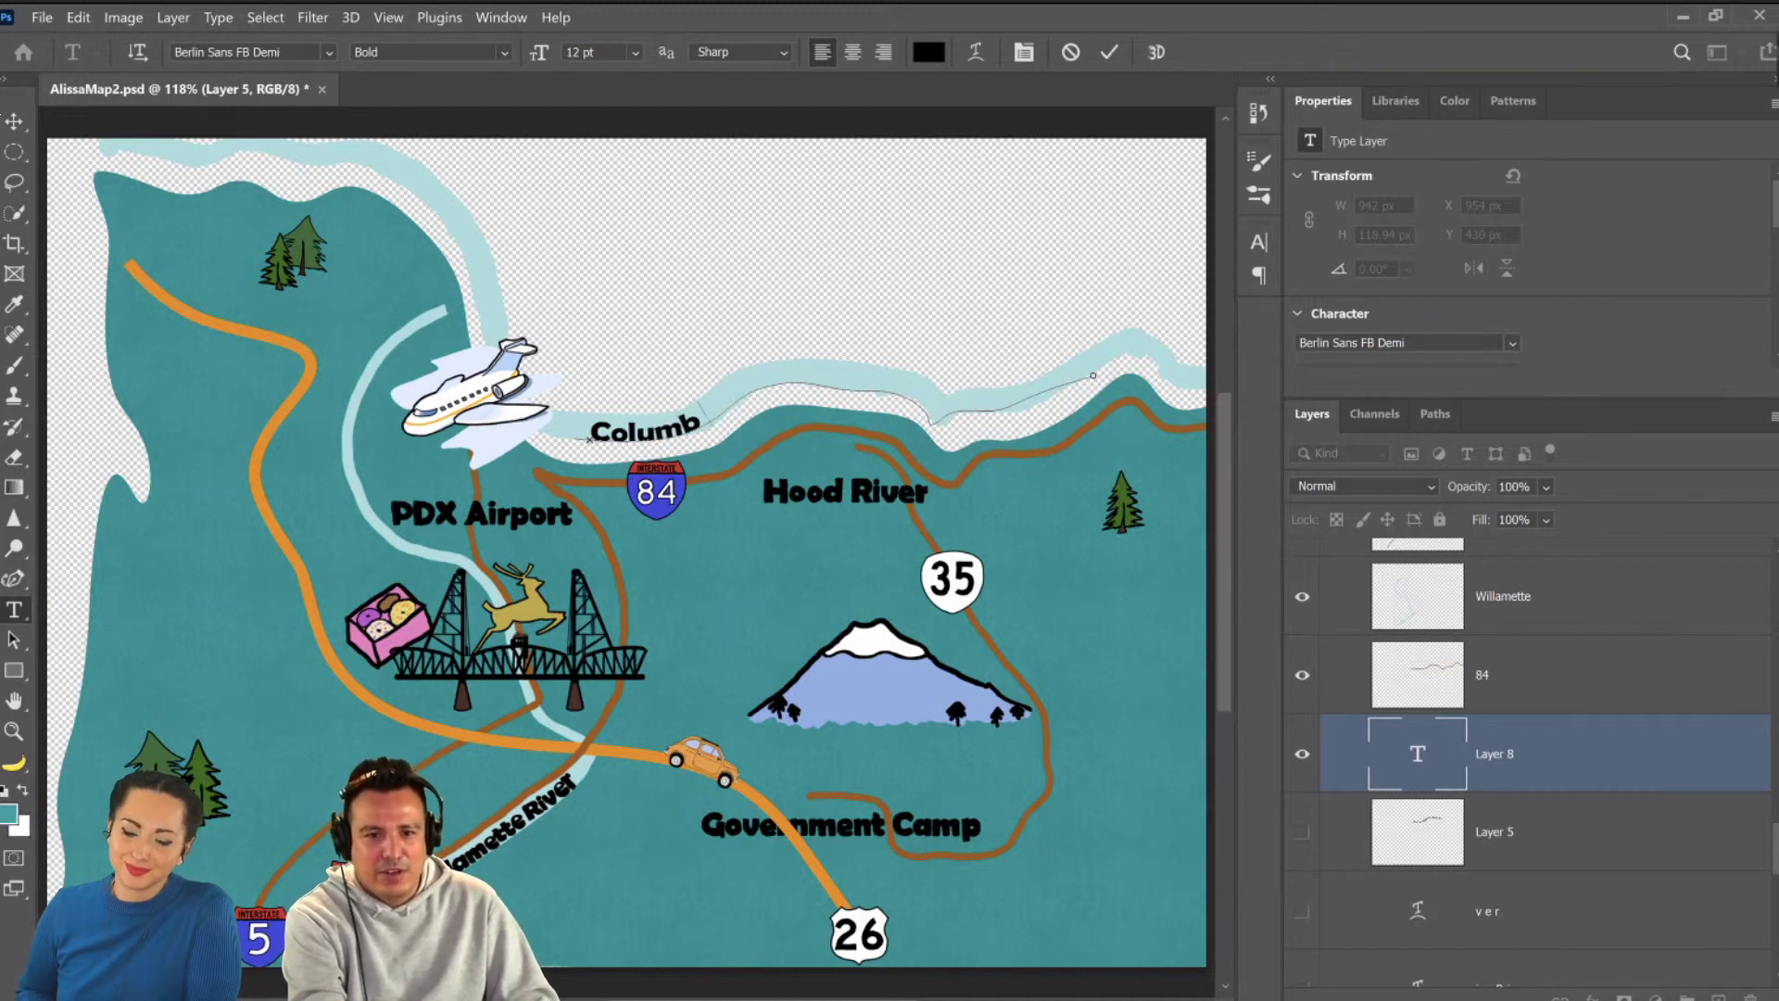
type("ia")
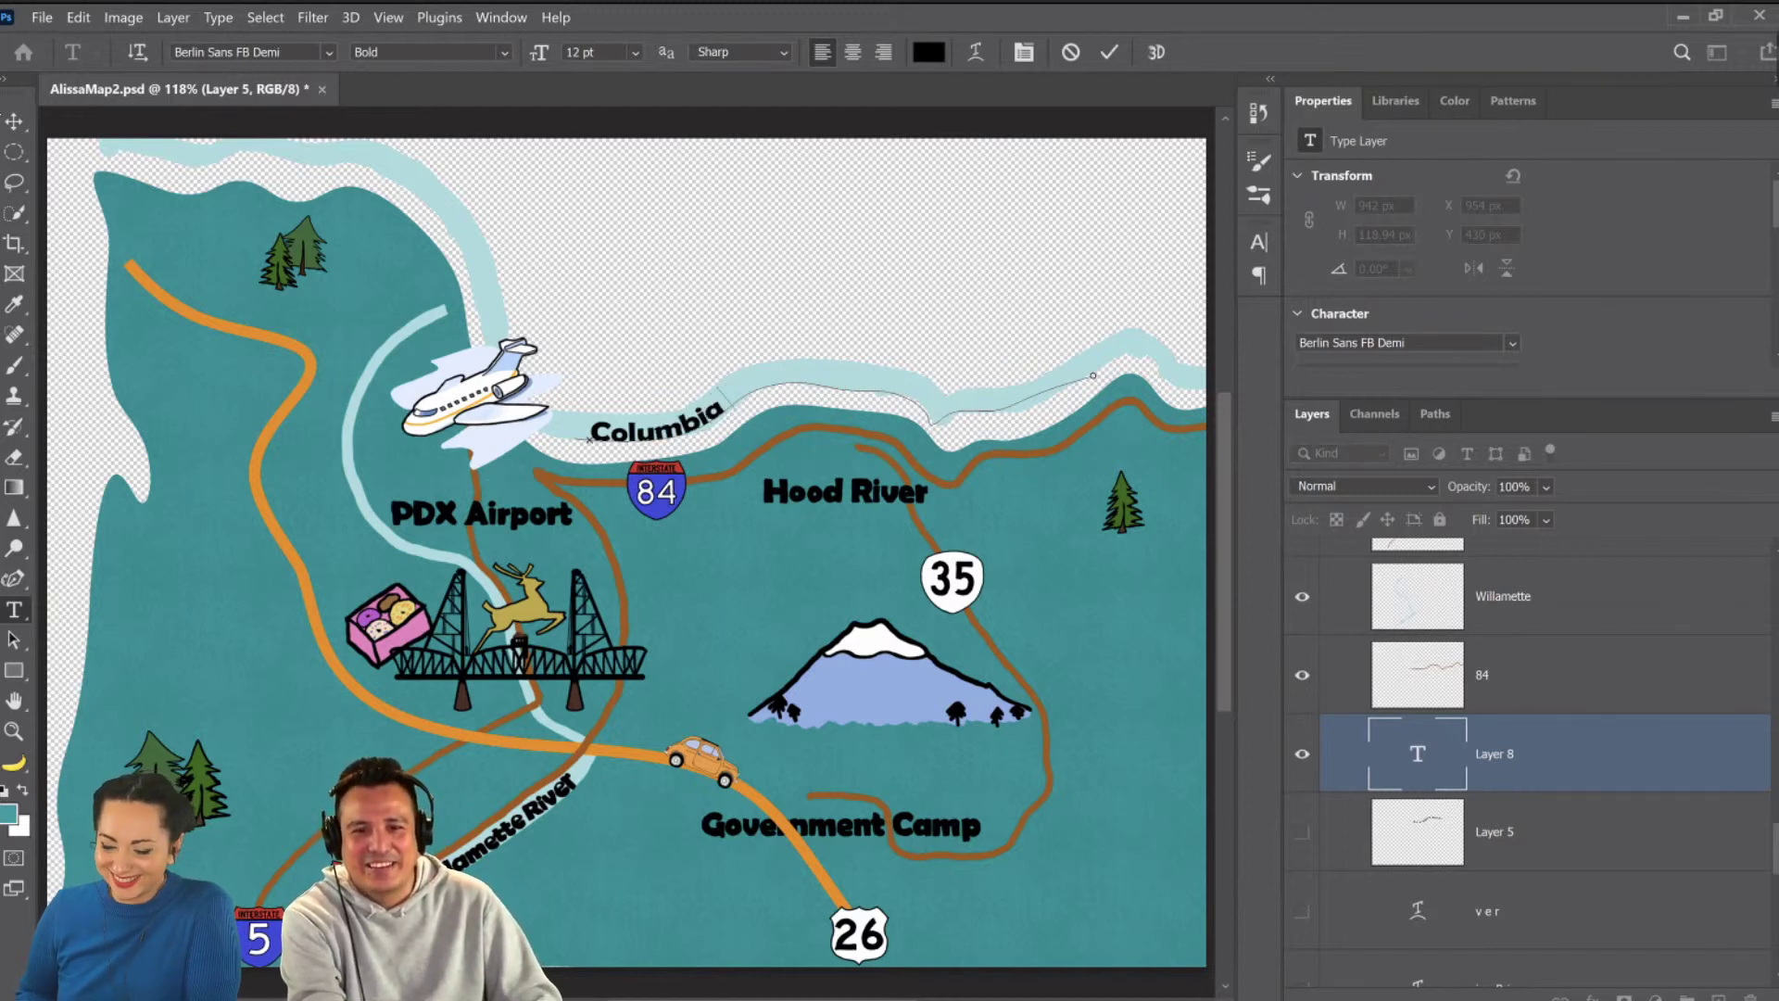
type(" River is Here")
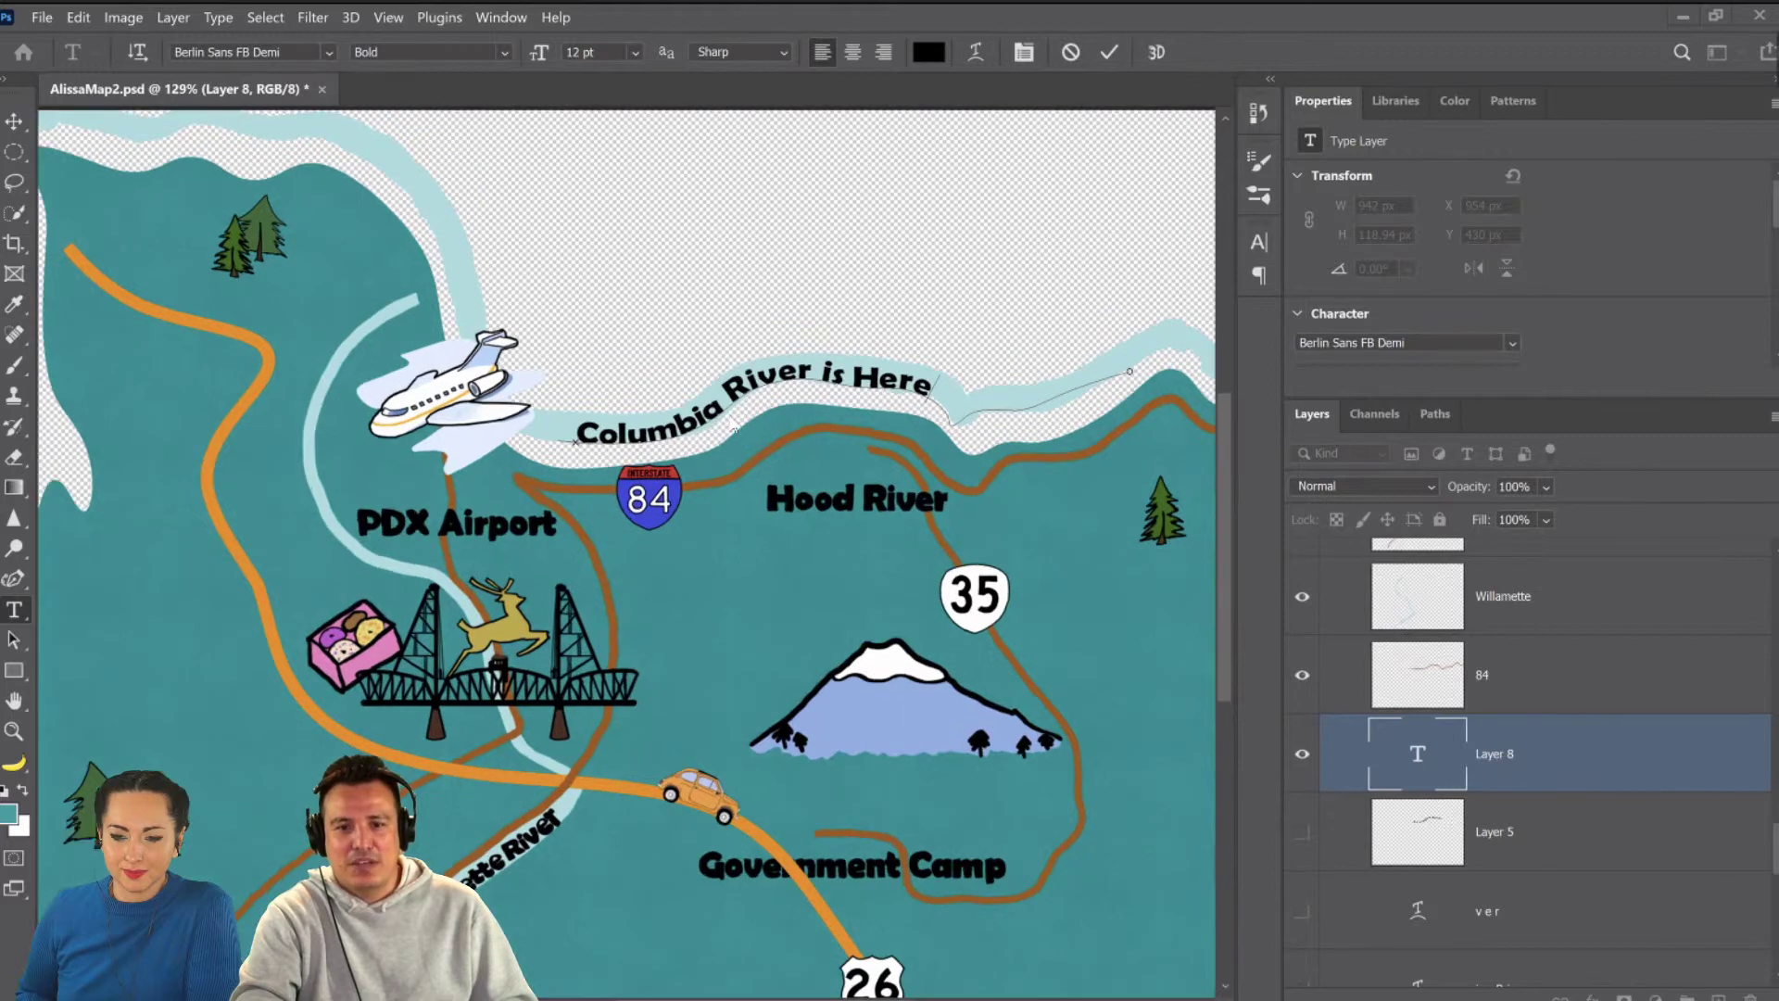
scroll(732, 424, "up", 2)
scroll(734, 428, "up", 2)
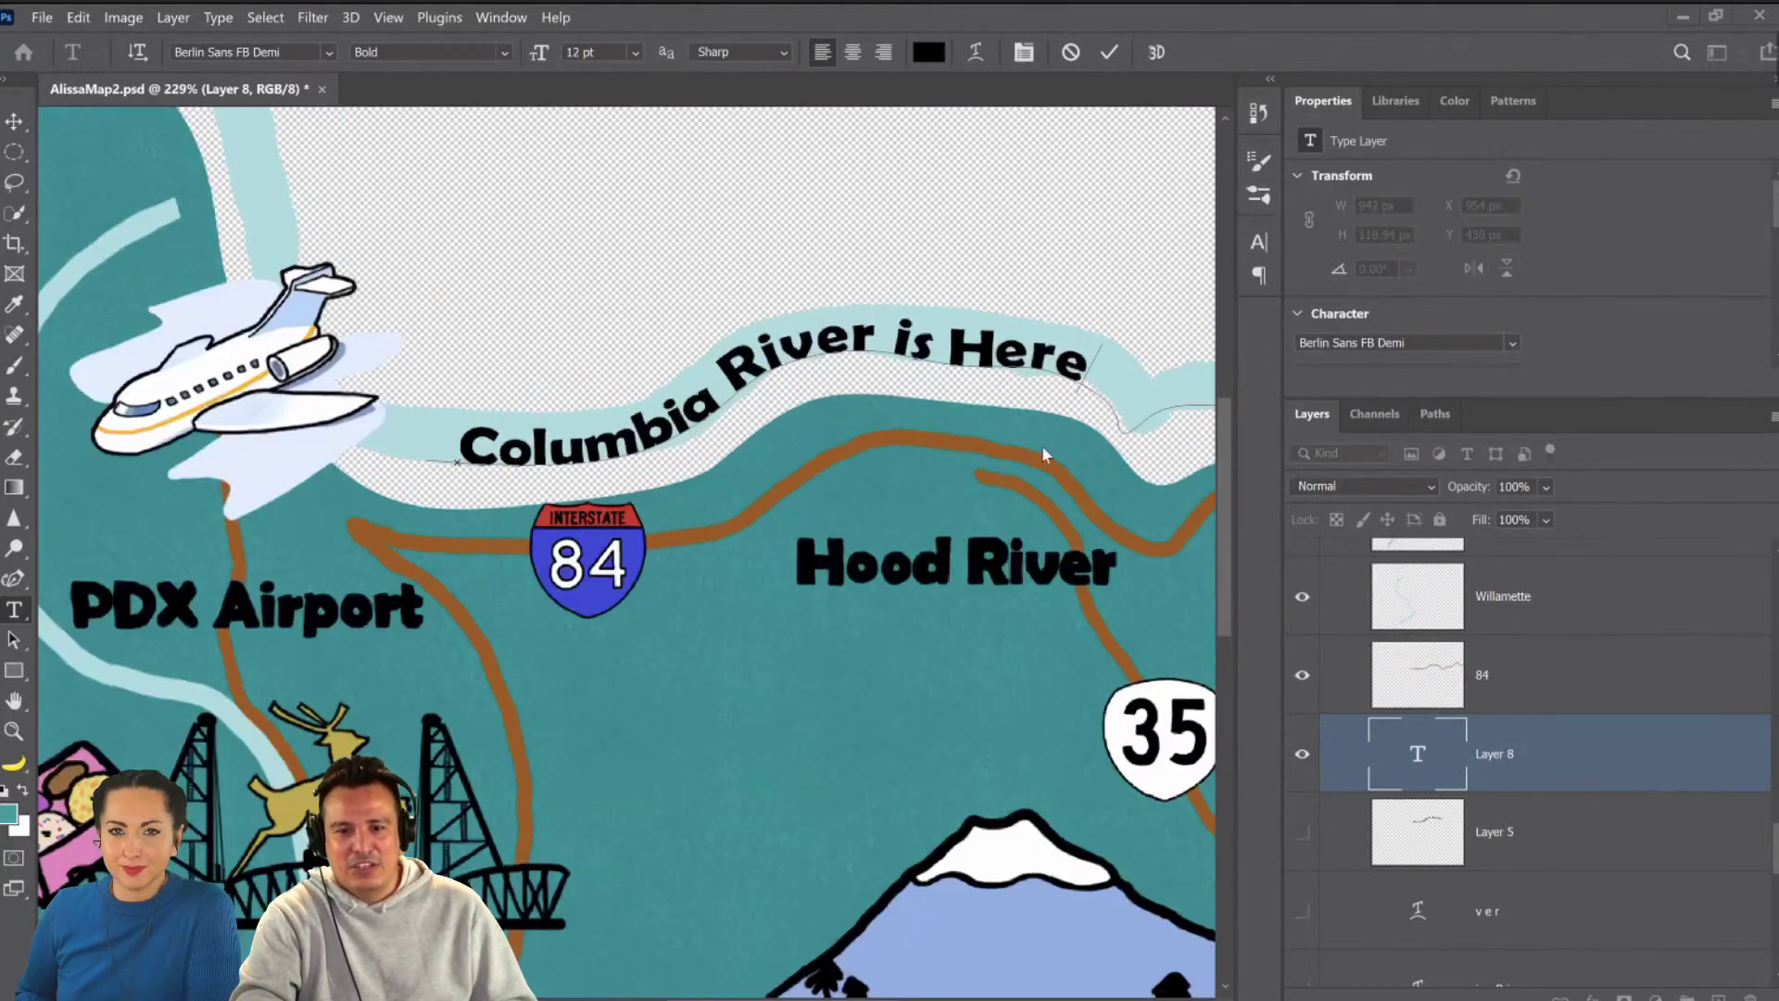
left_click(1434, 765)
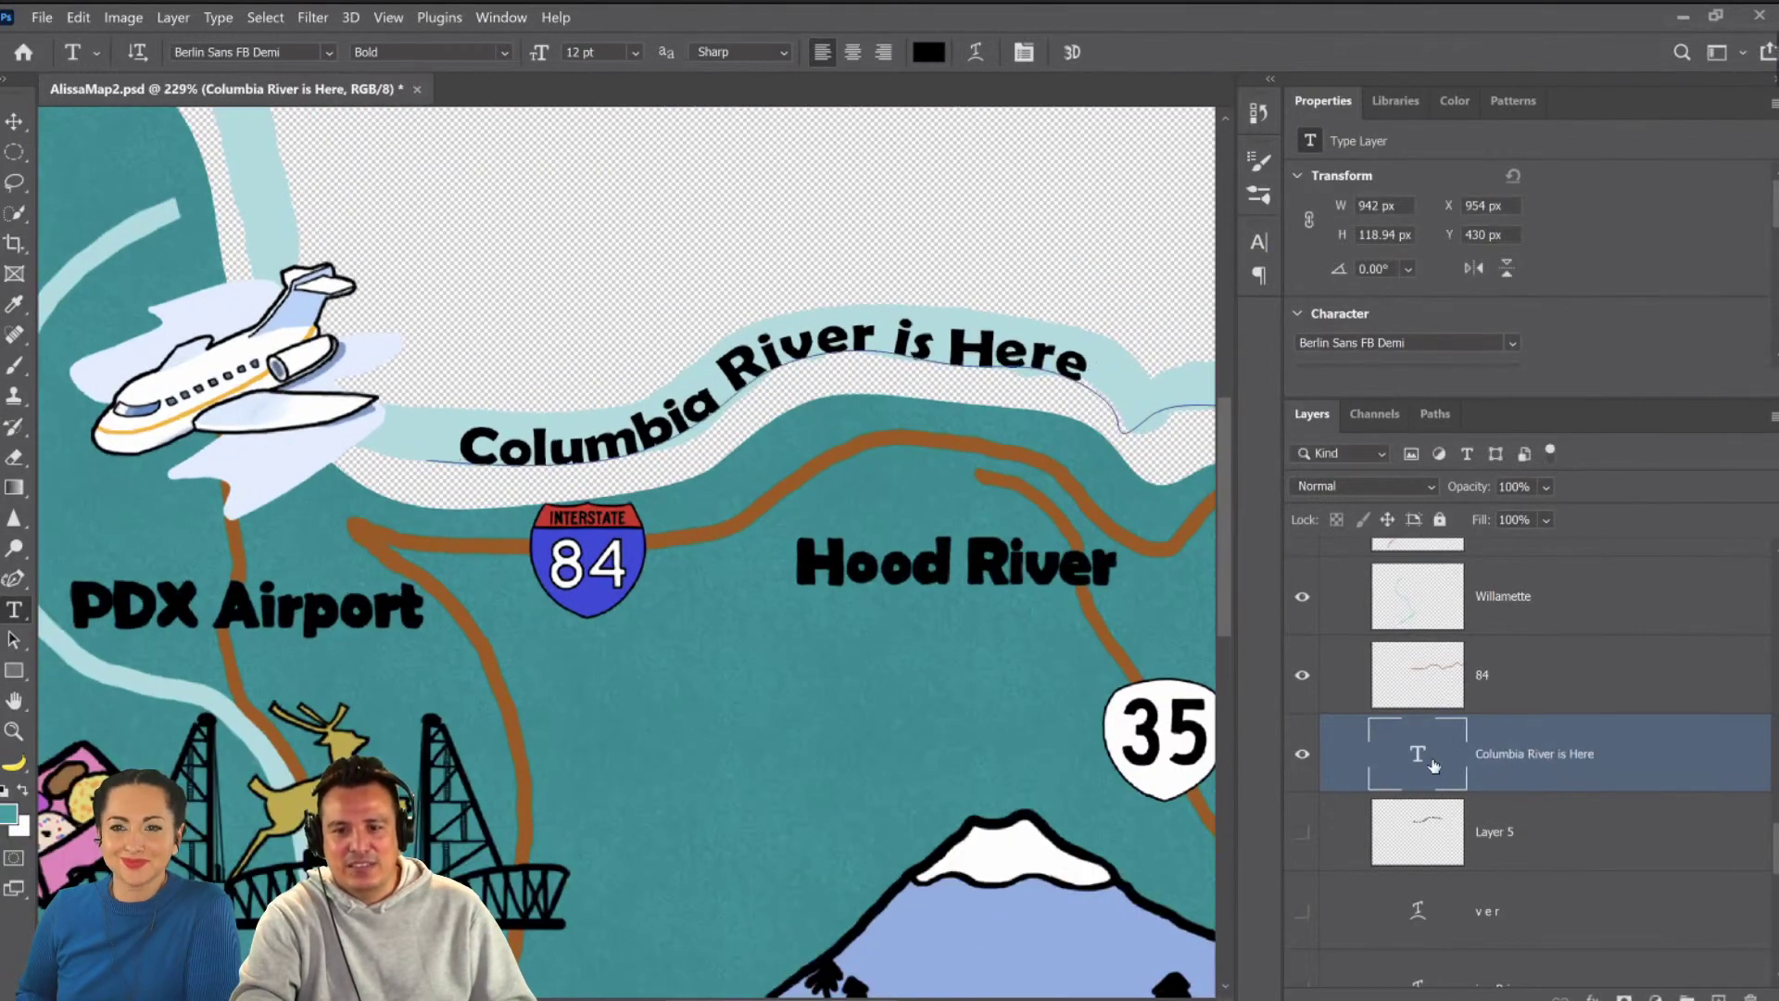
Try the all-caps and alignment options on the "Columbia River is Here" text, and cancel the text edit.
double_click(1418, 753)
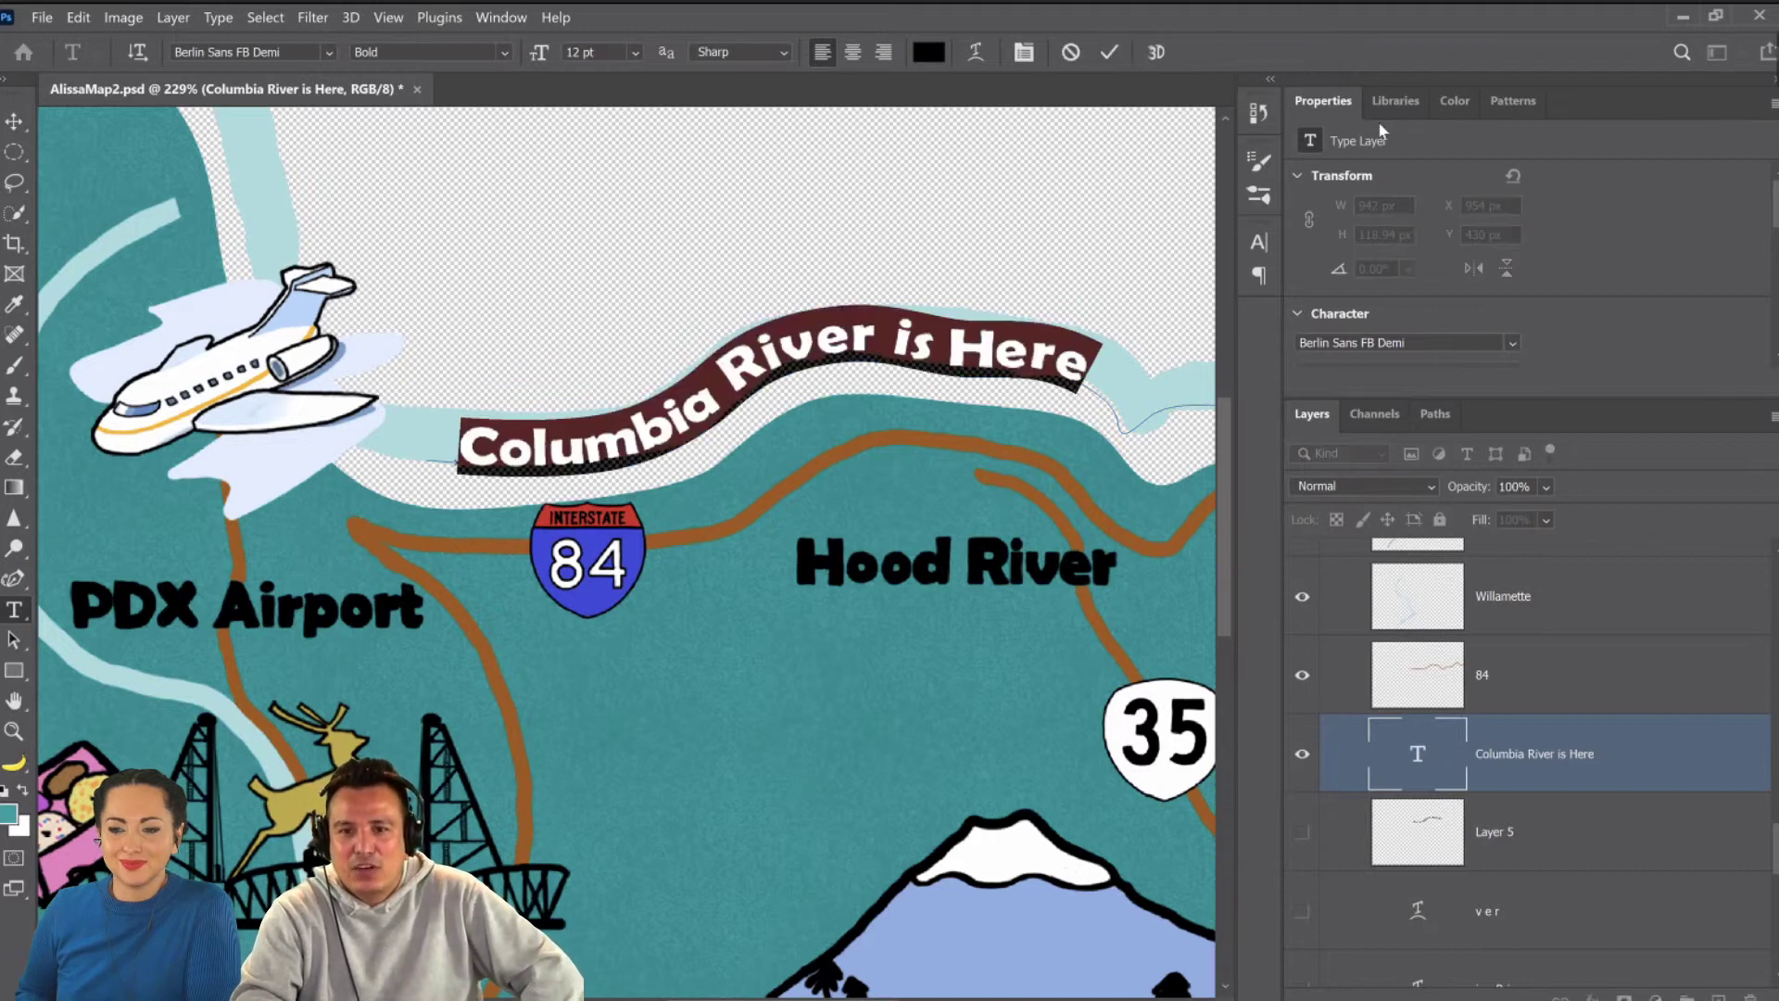
left_click_drag(1581, 403, 1554, 795)
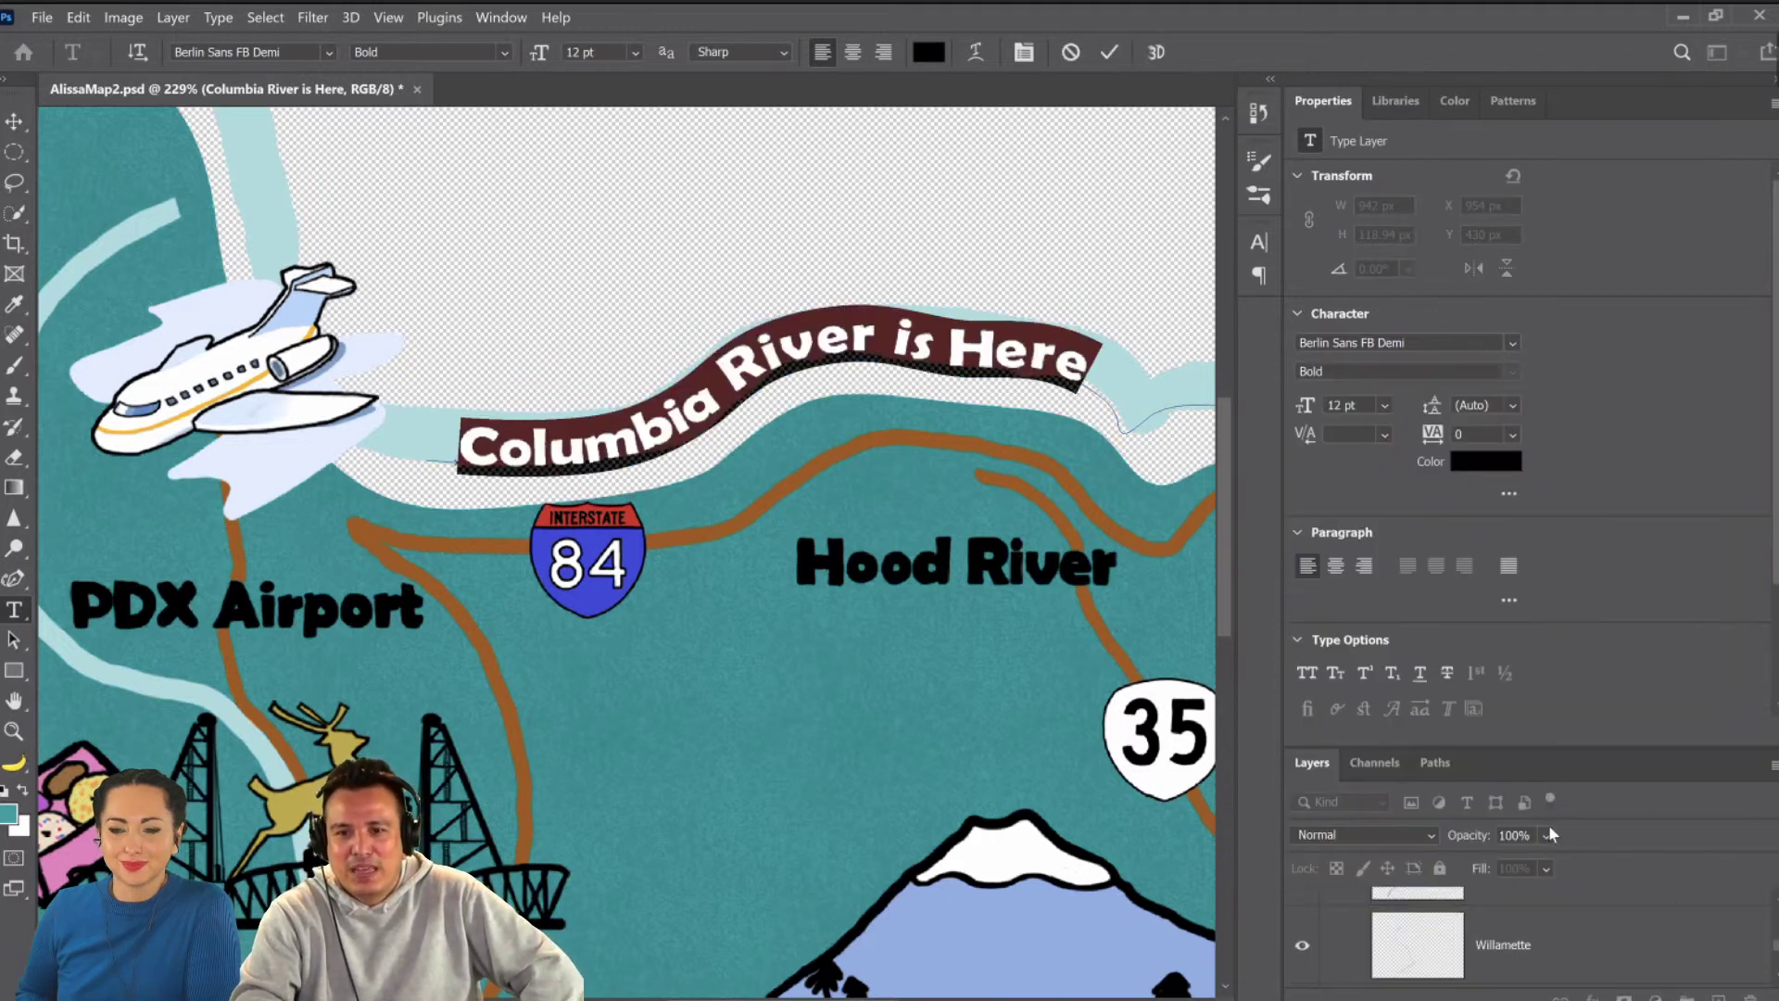
left_click(1313, 675)
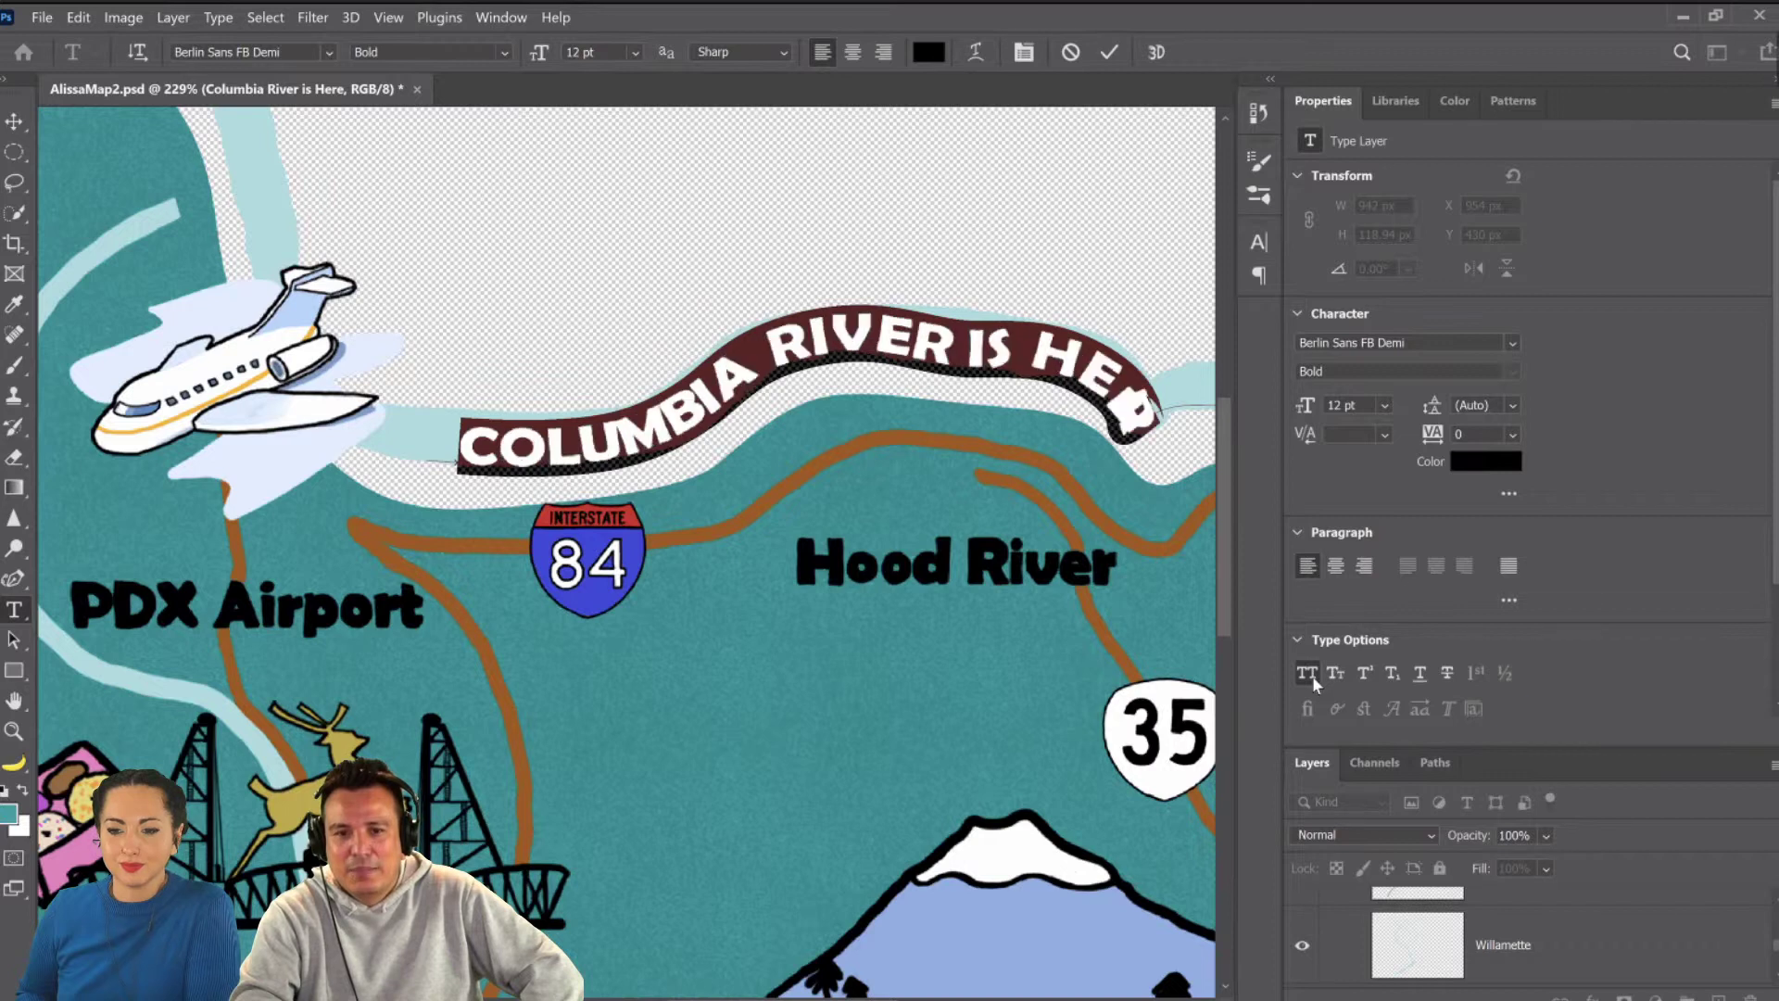
left_click(1312, 675)
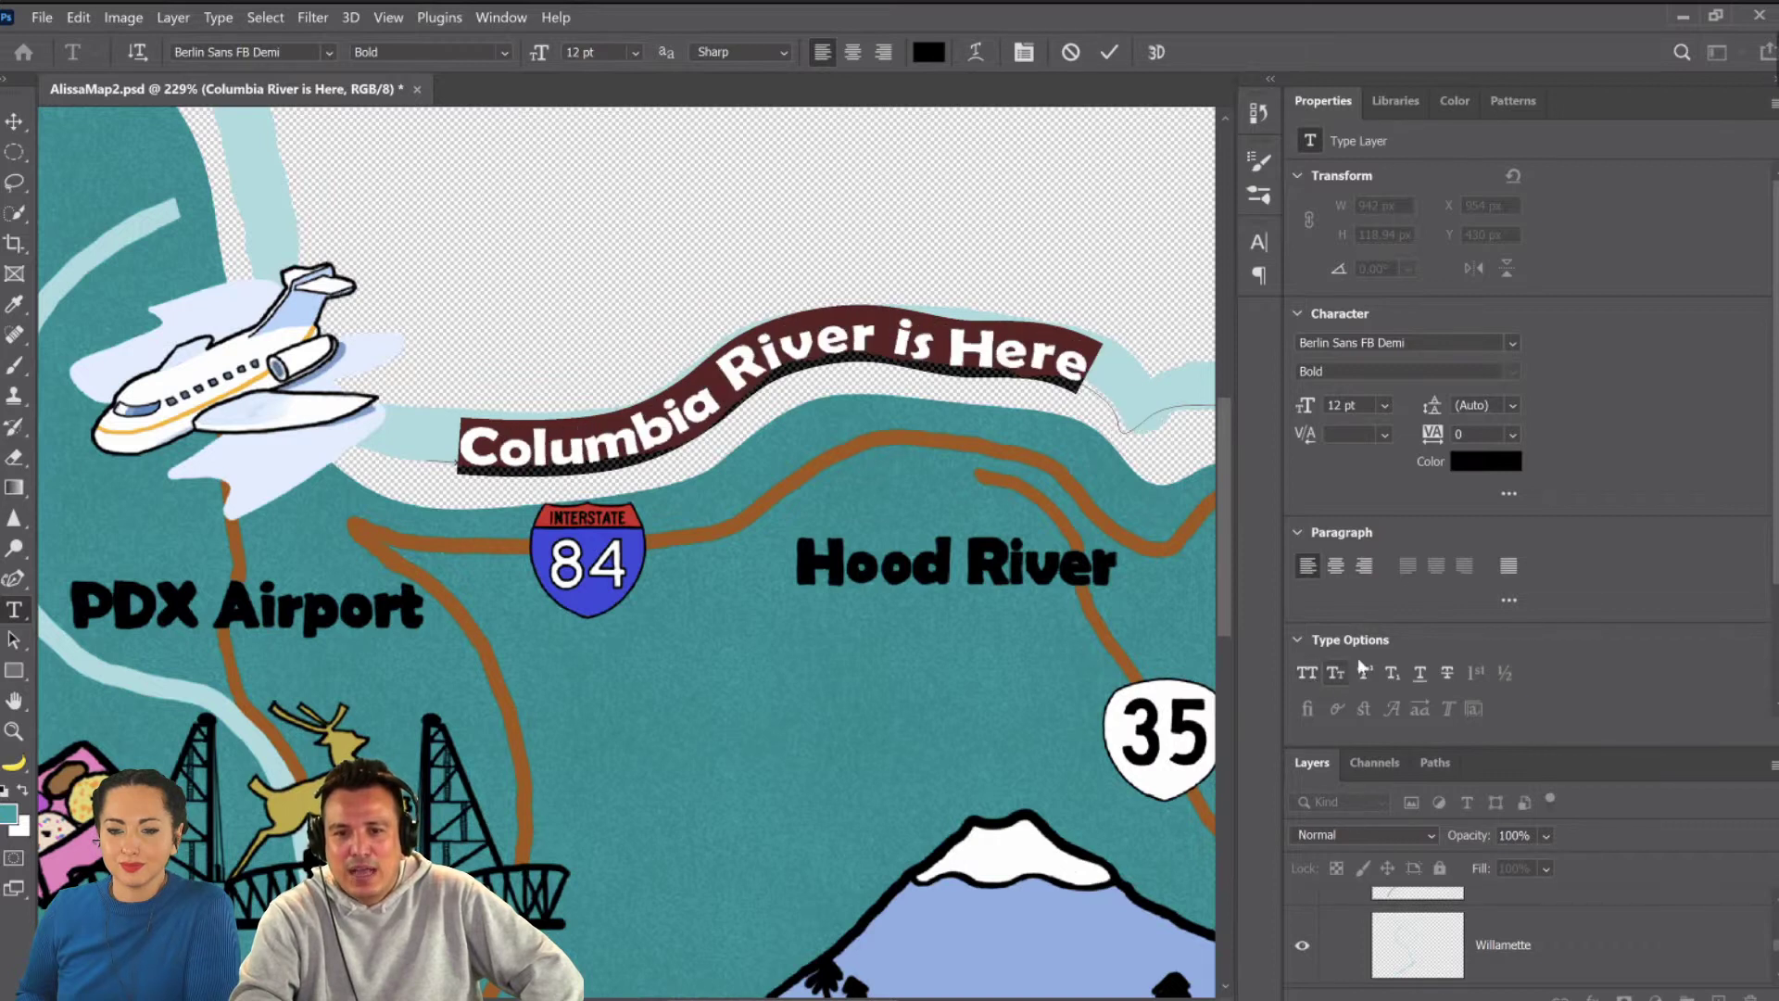
left_click(1335, 567)
left_click(1307, 566)
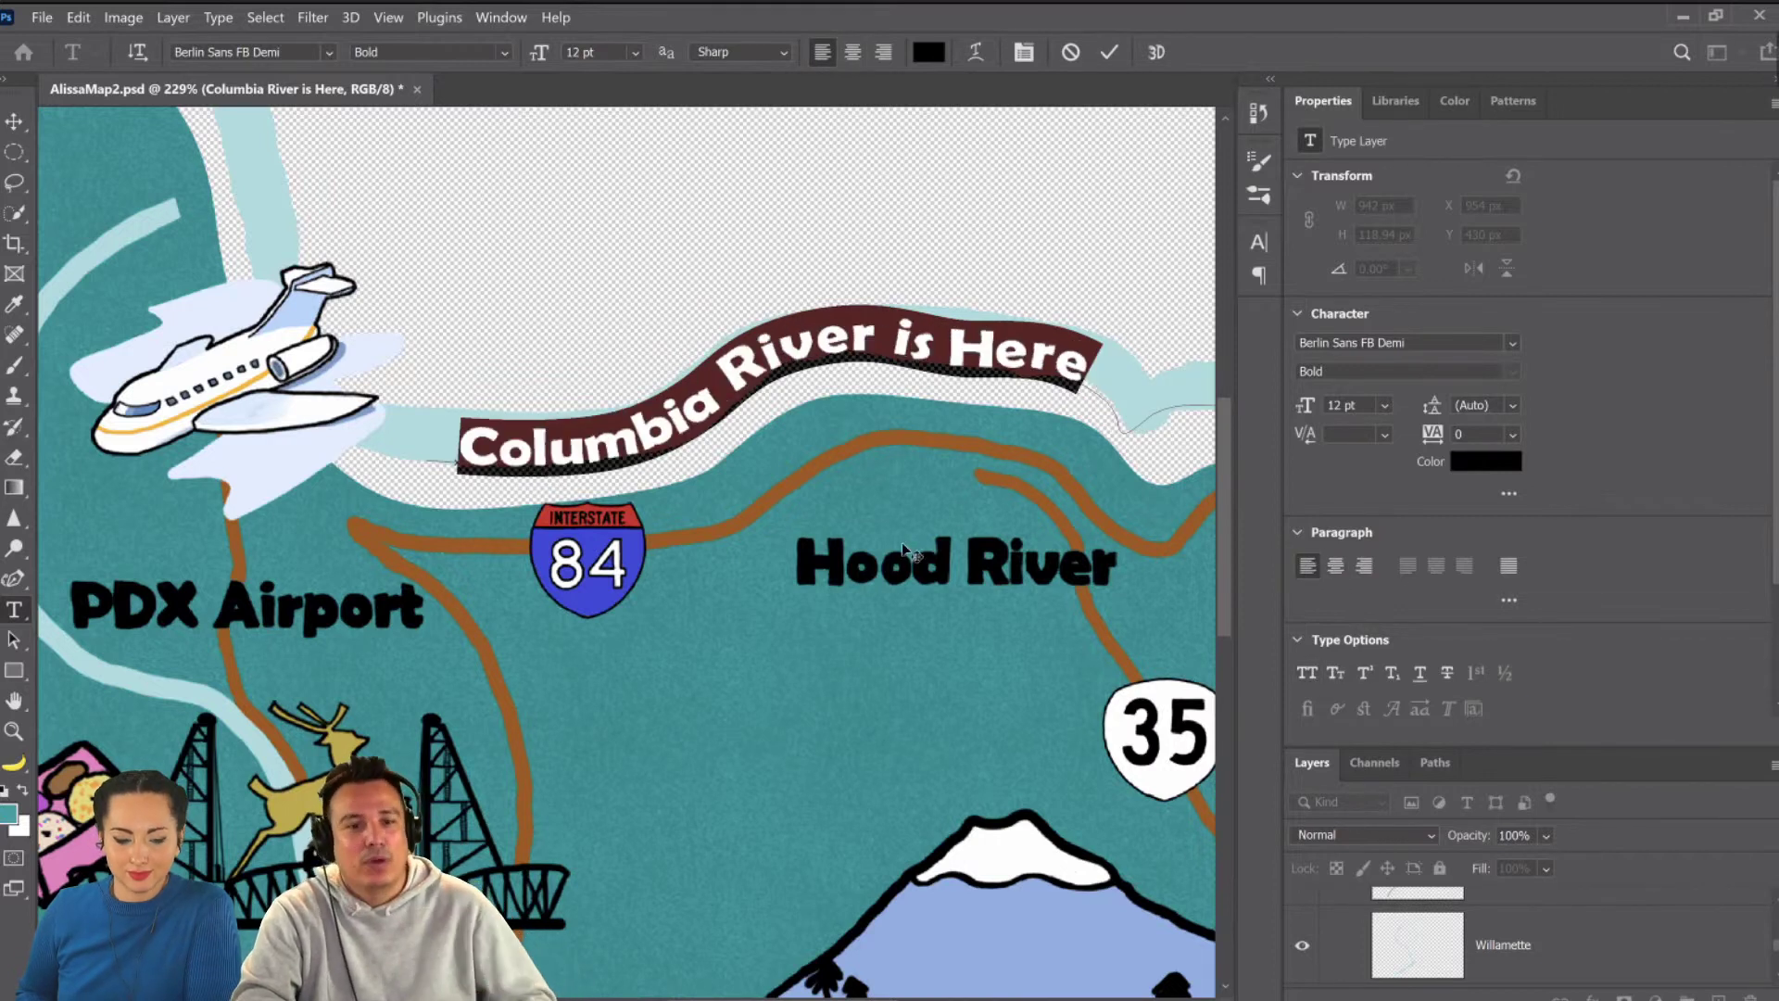
key("ctrl+a")
key("BackSpace")
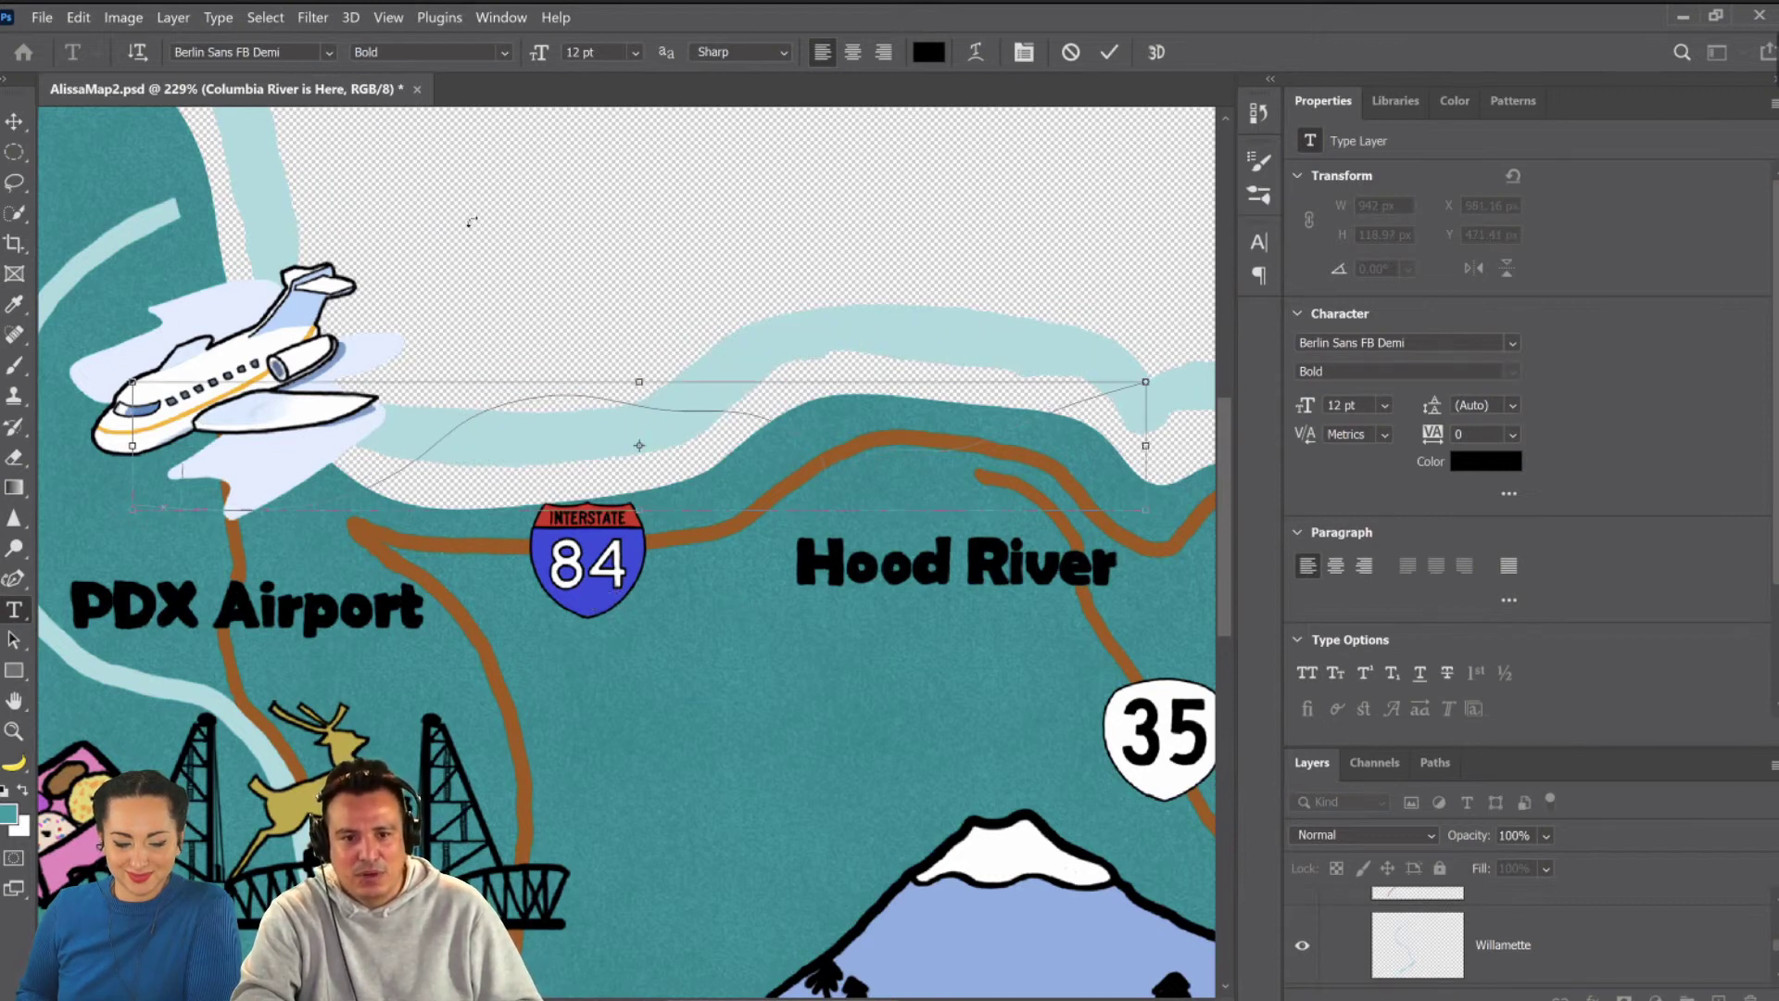
key("Escape")
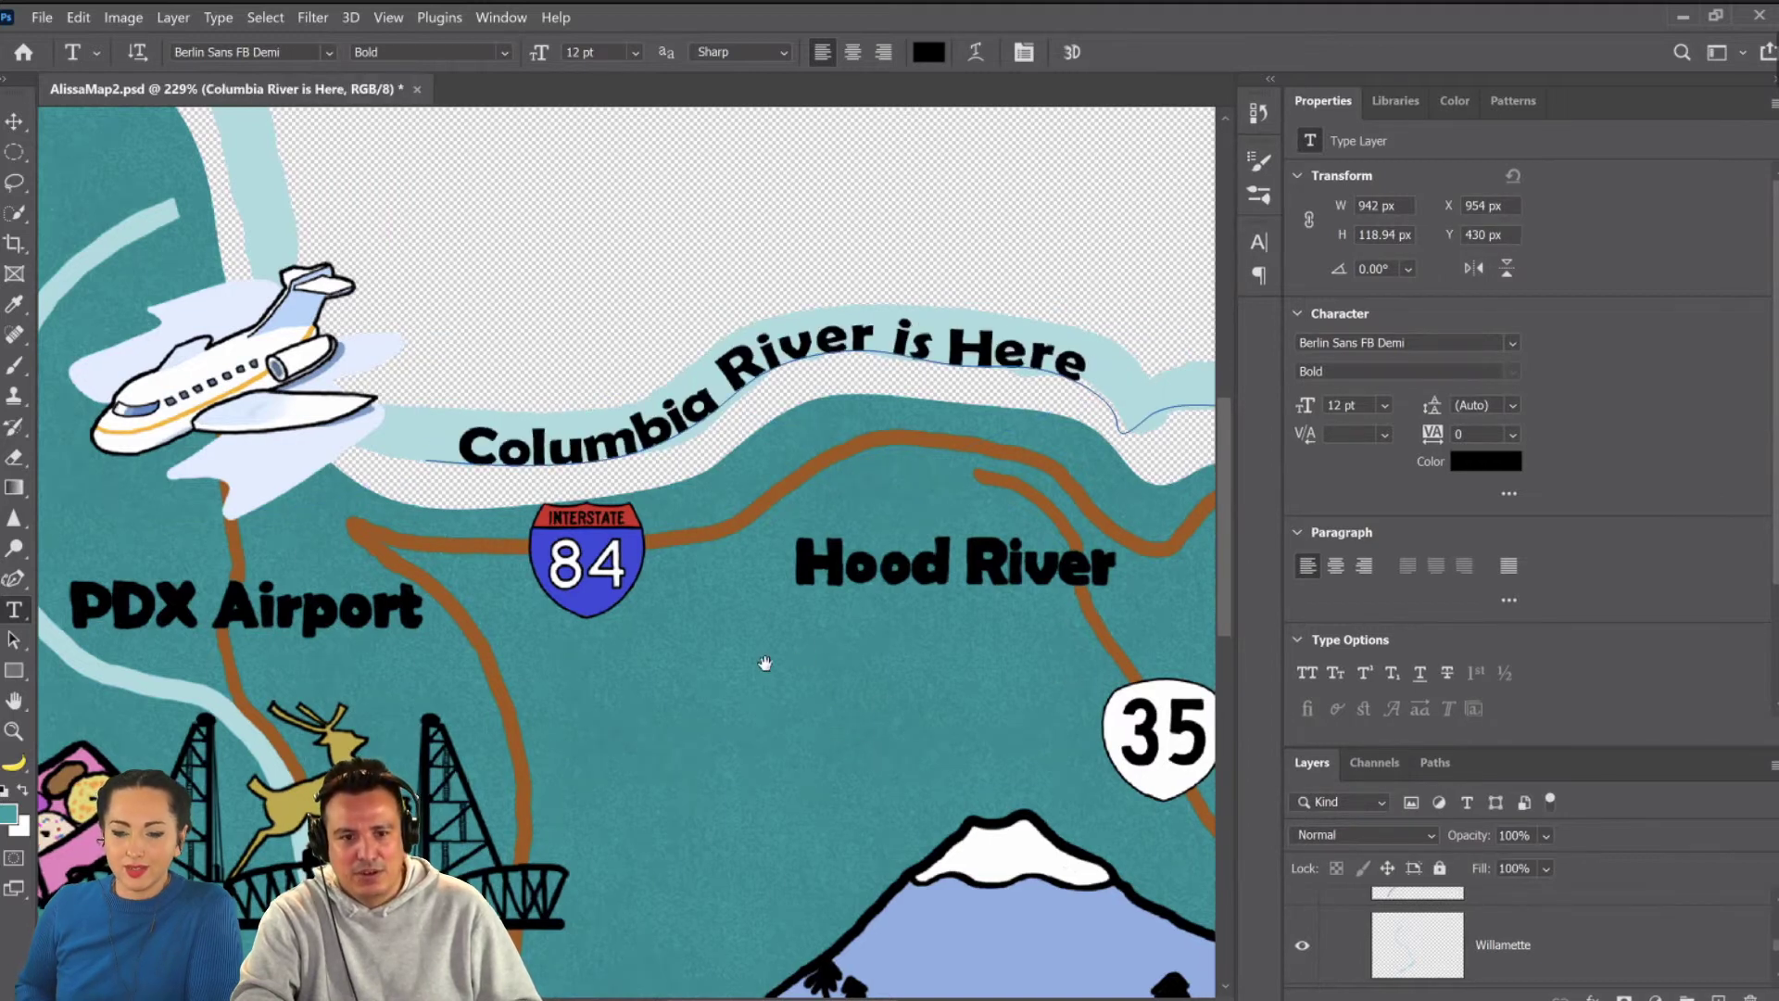
Sketch a wavy path about 243 px wide and 105 px high in the empty area above the Columbia River lettering.
left_click_drag(766, 664, 749, 672)
scroll(748, 672, "right", 2)
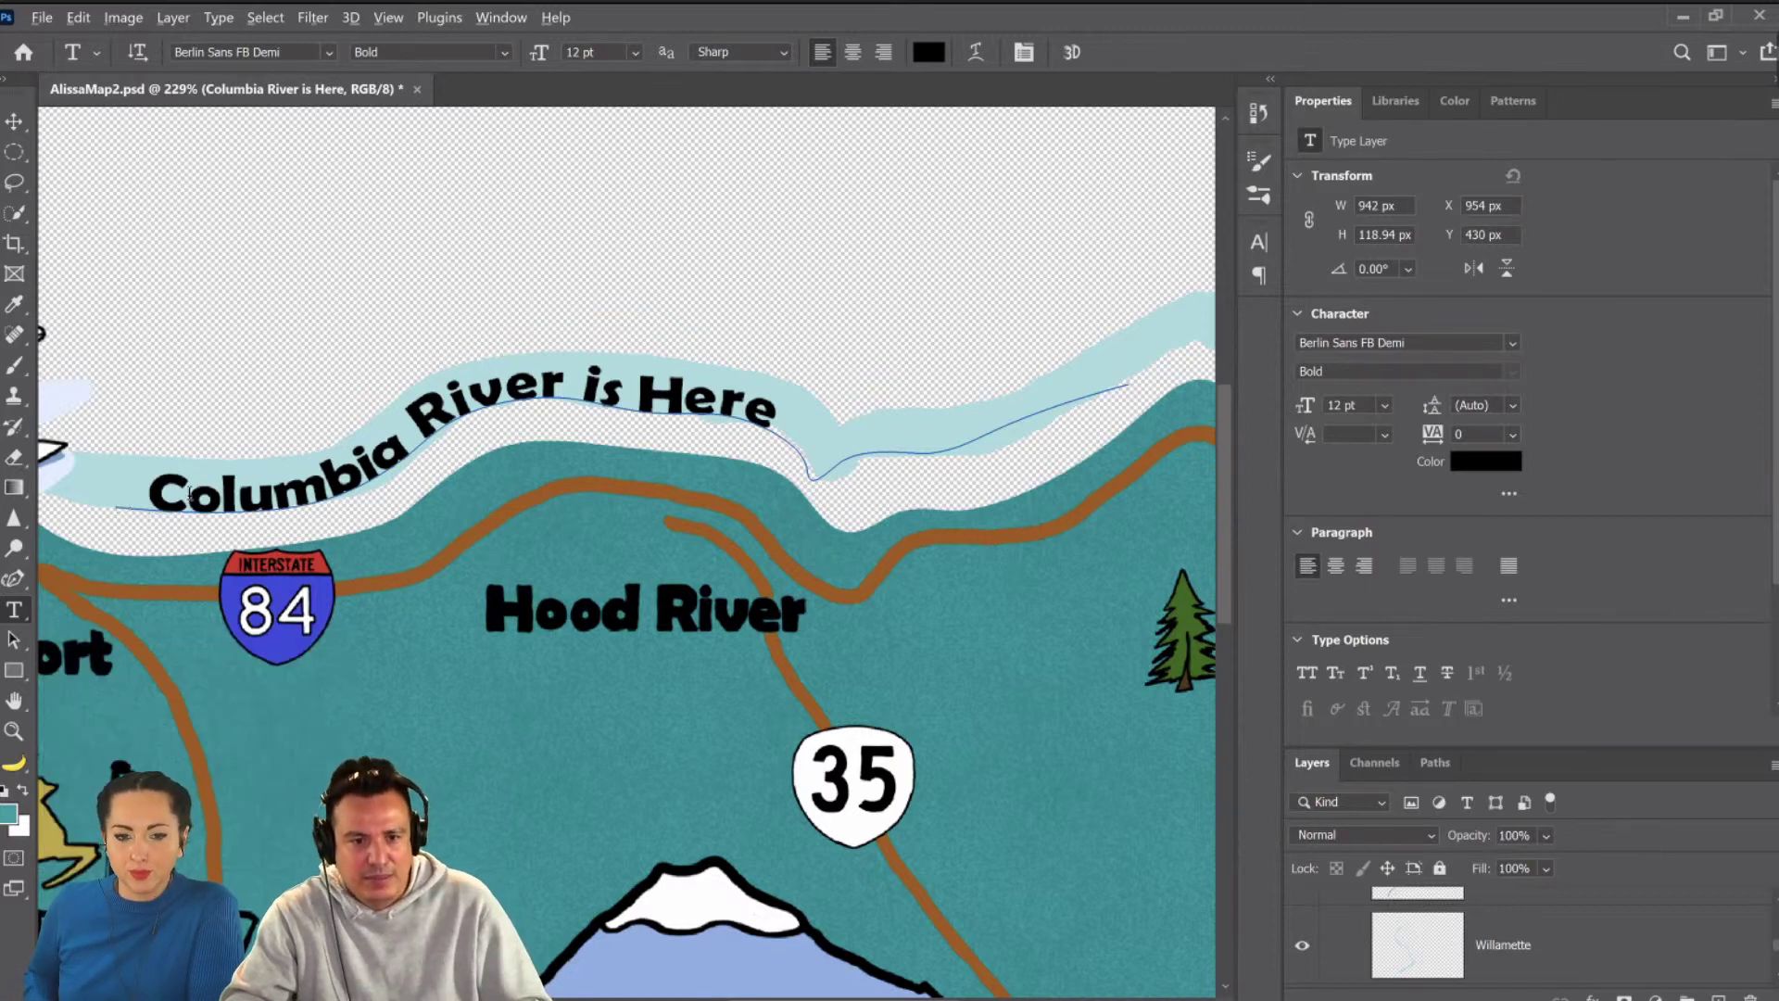
scroll(187, 490, "up", 1)
scroll(297, 284, "up", 2)
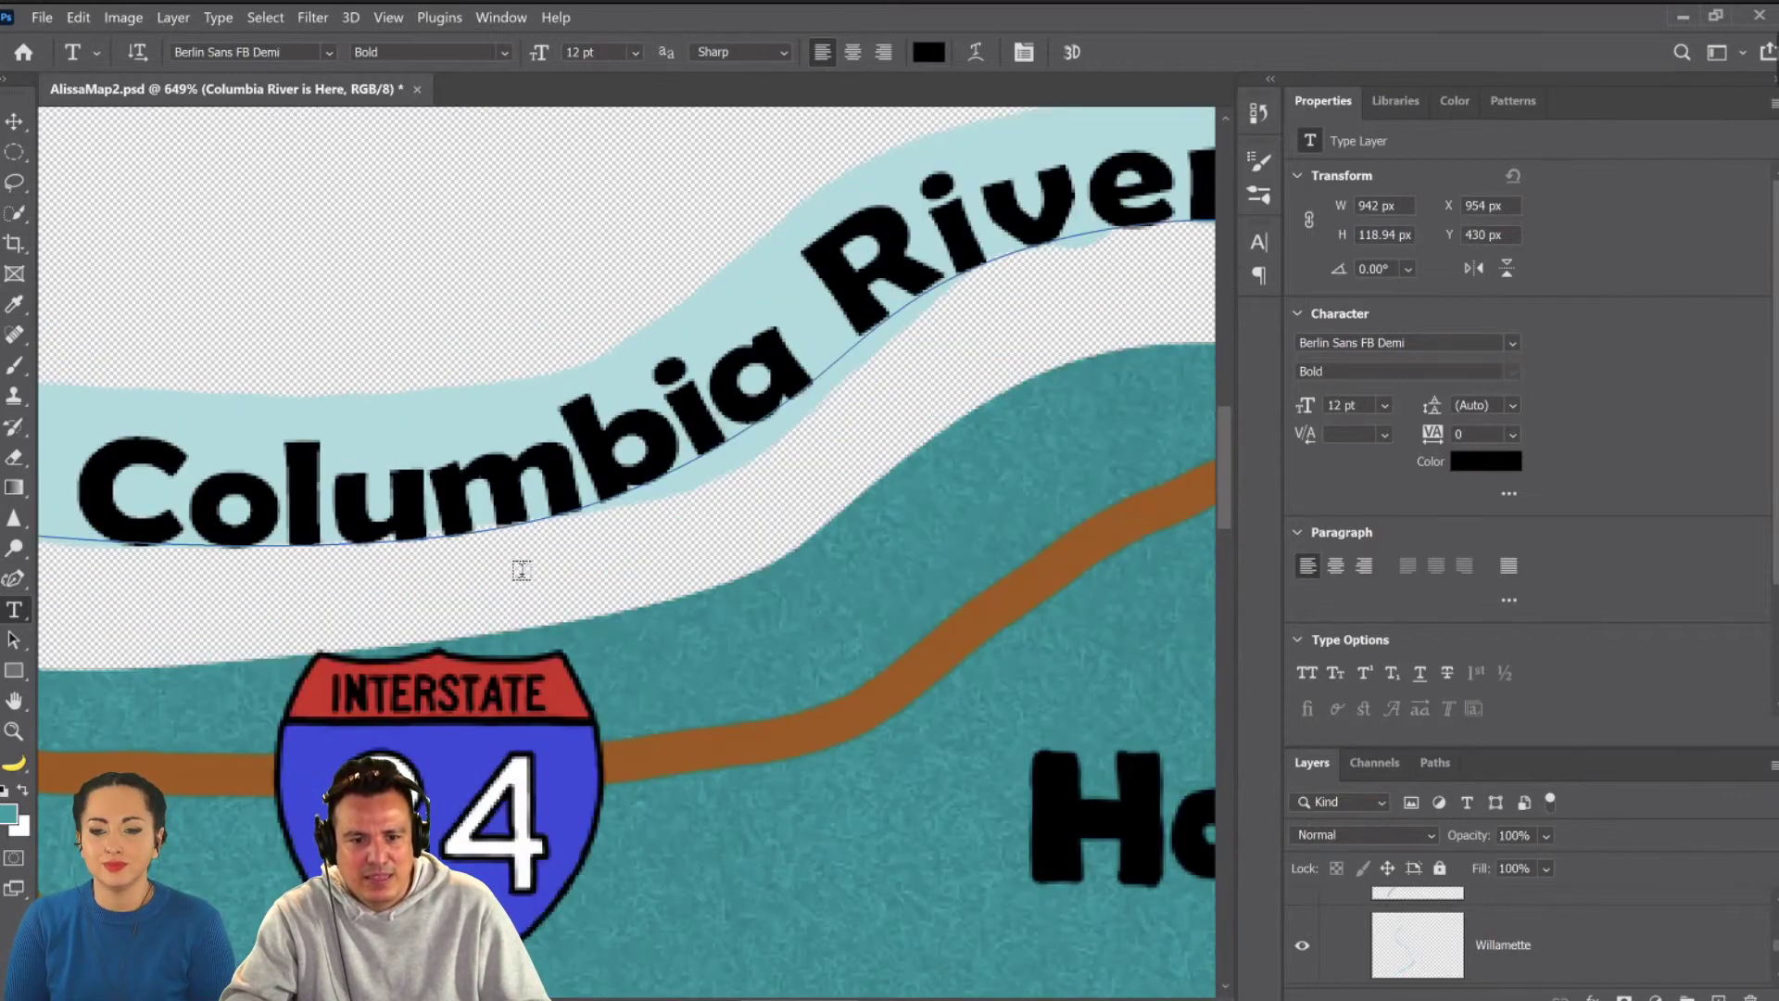
scroll(145, 482, "up", 1)
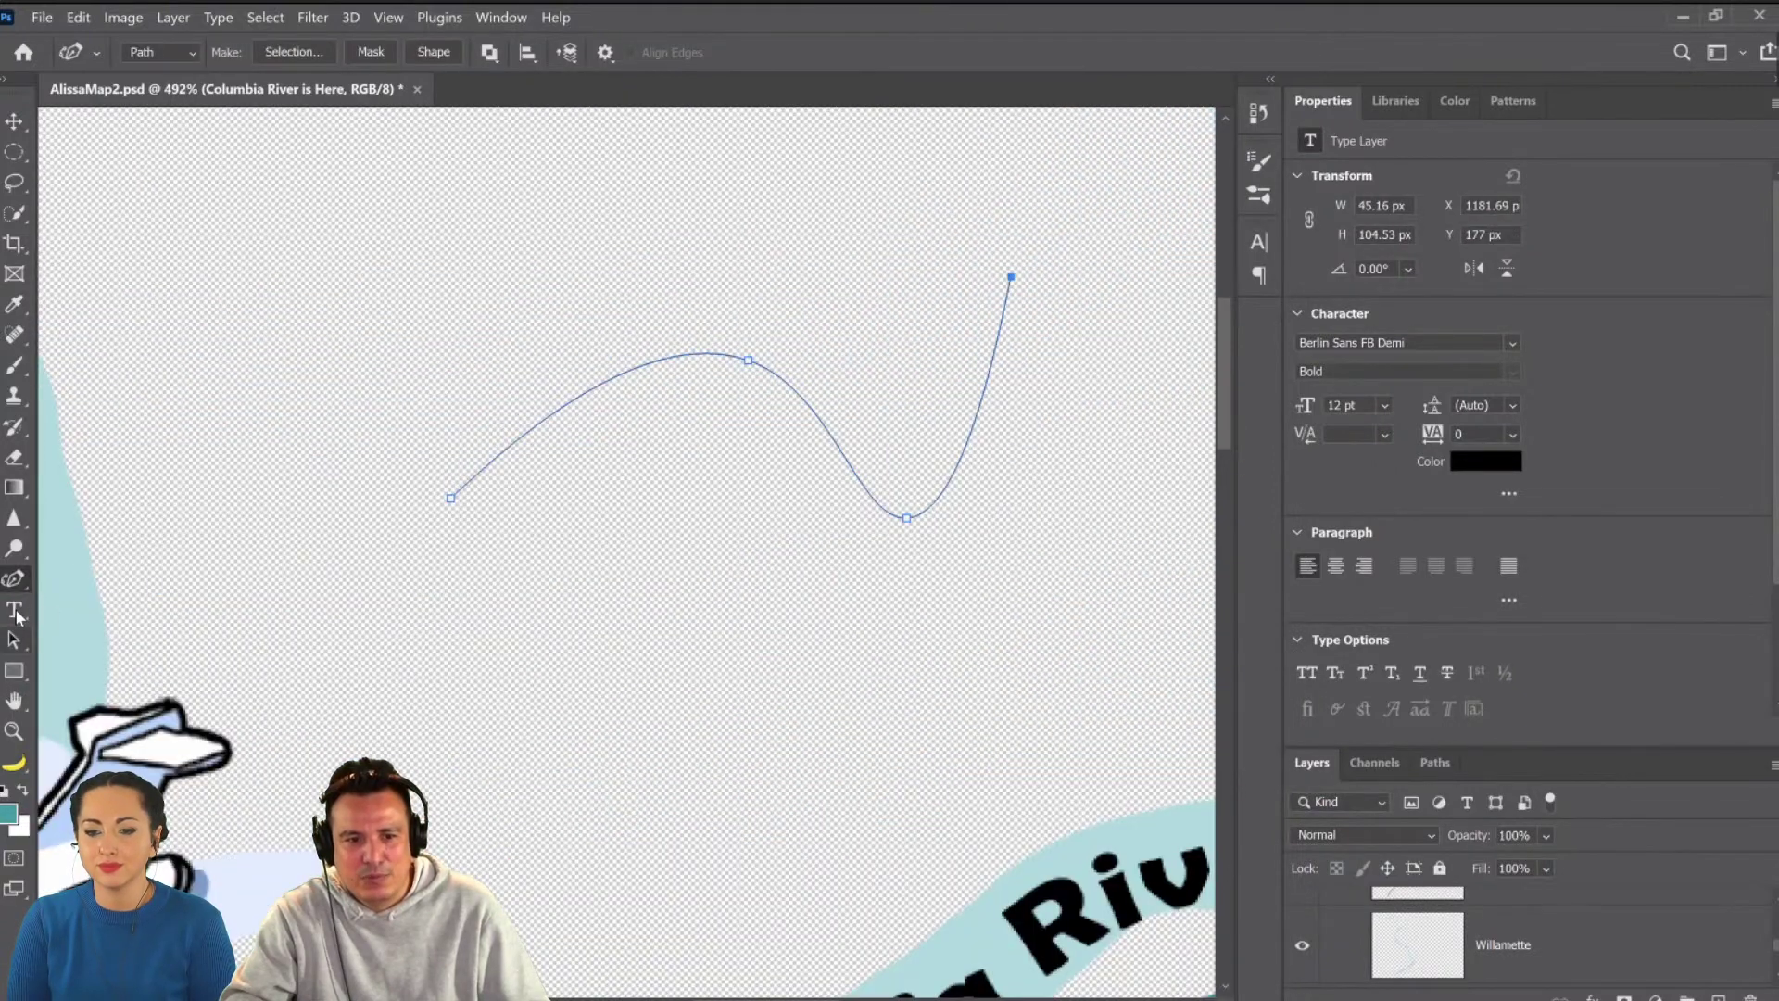
left_click(15, 611)
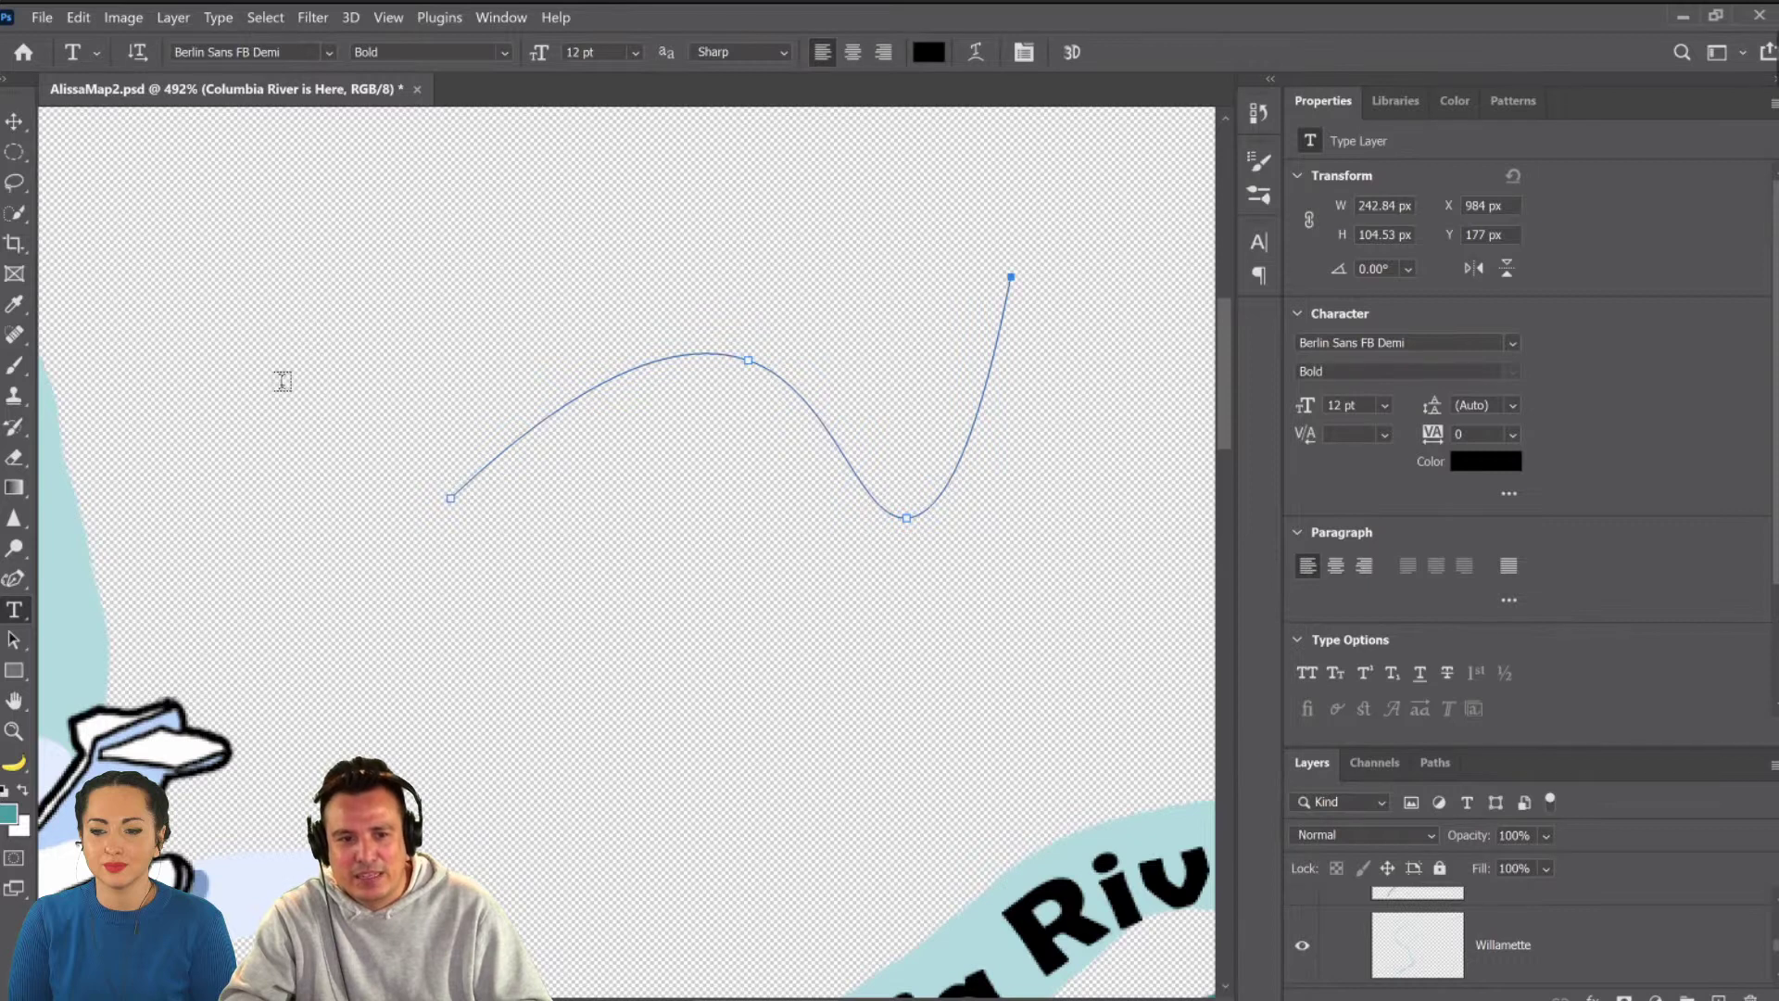
Move the whole wavy path with Path Selection to X 757 px, Y 240 px, just above the plane.
left_click(15, 121)
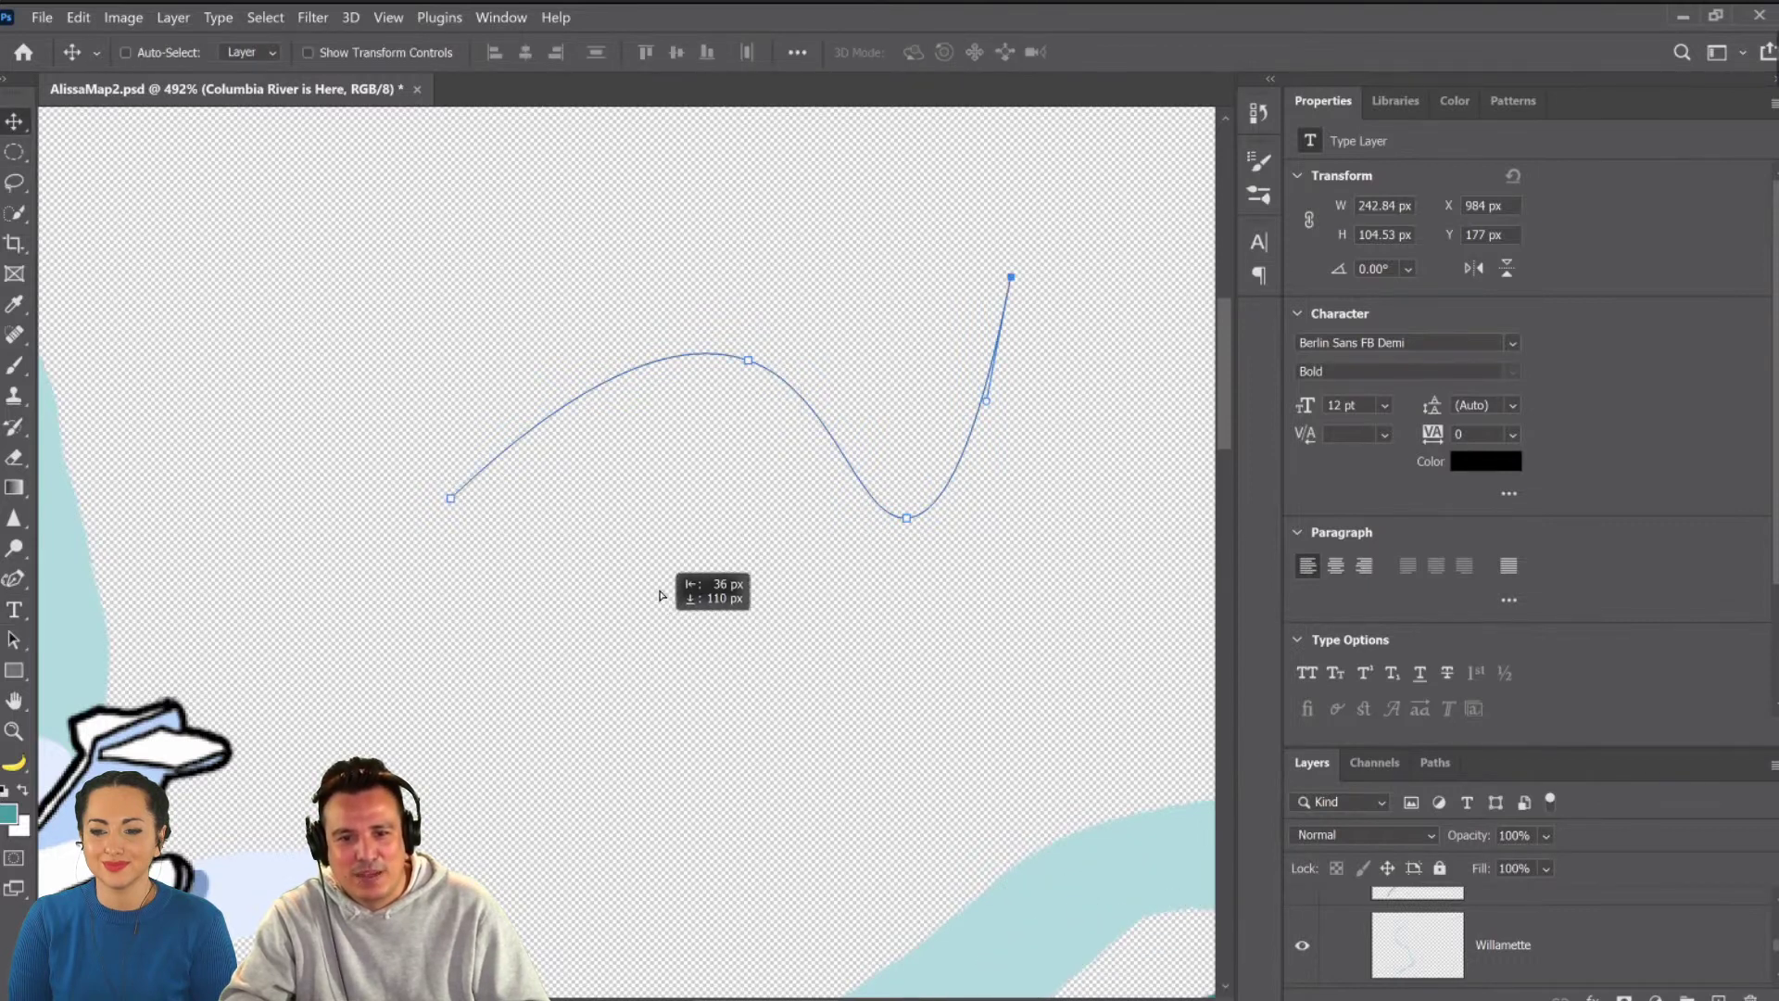
left_click(1183, 849, "ctrl")
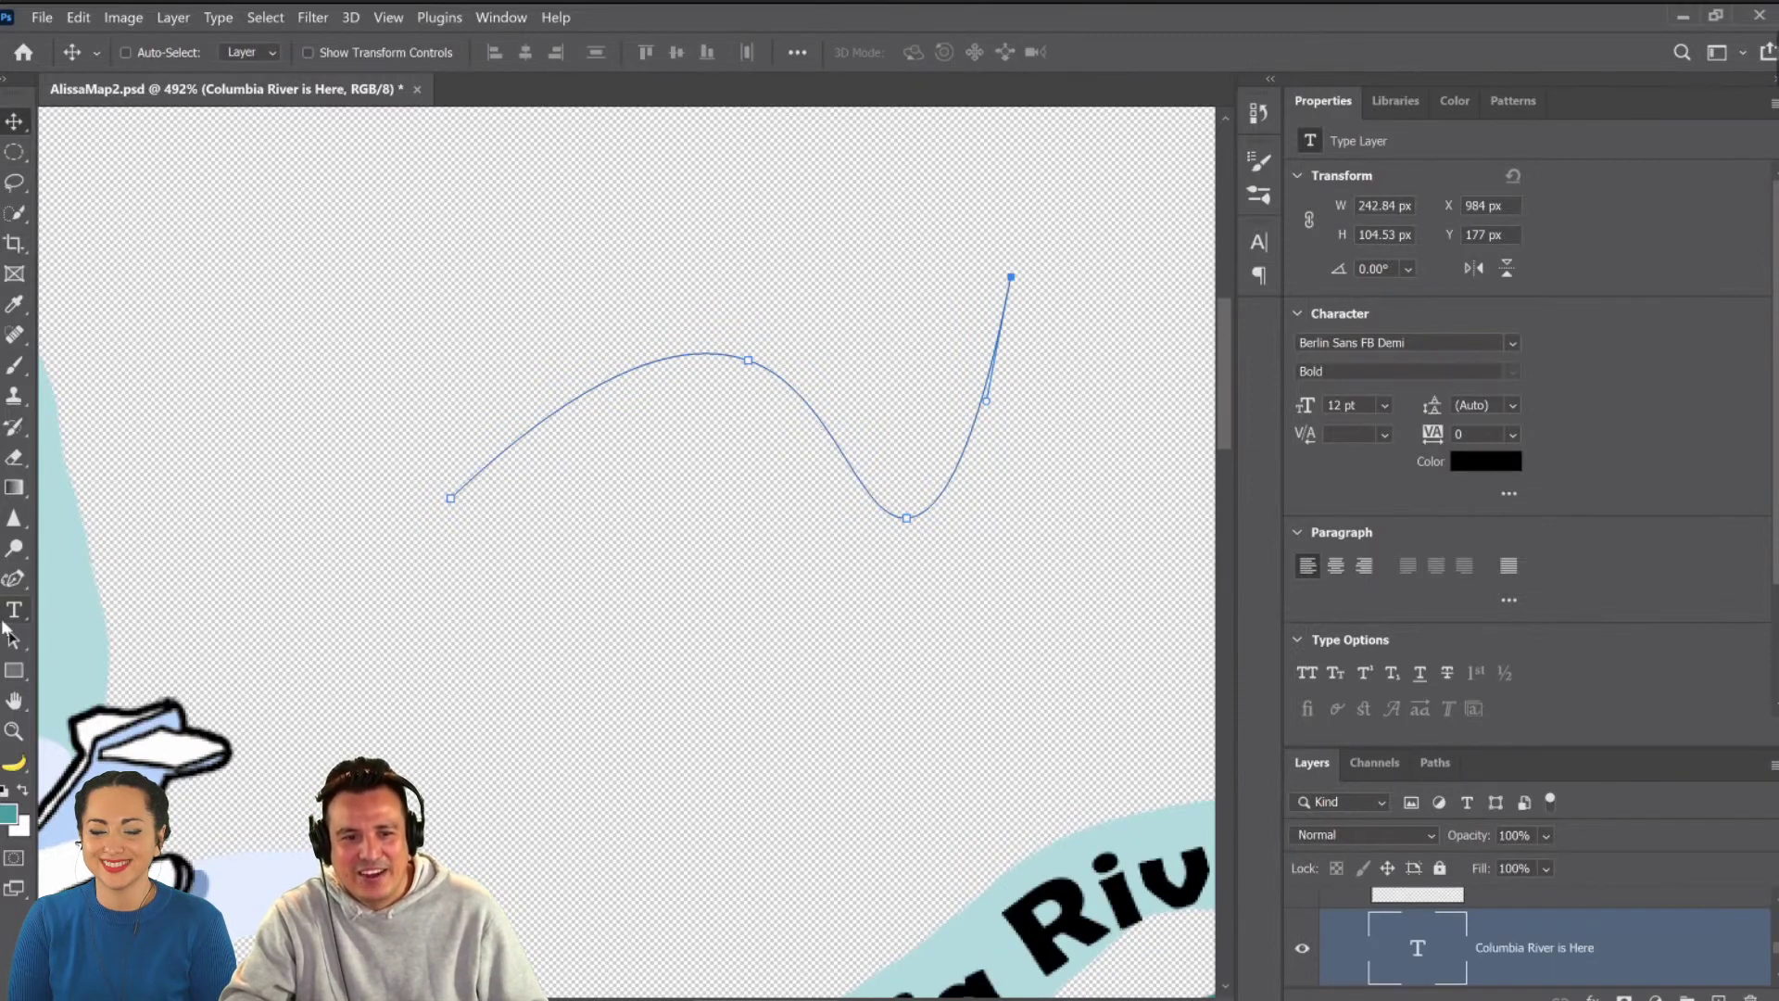
key("a")
left_click_drag(464, 491, 143, 591)
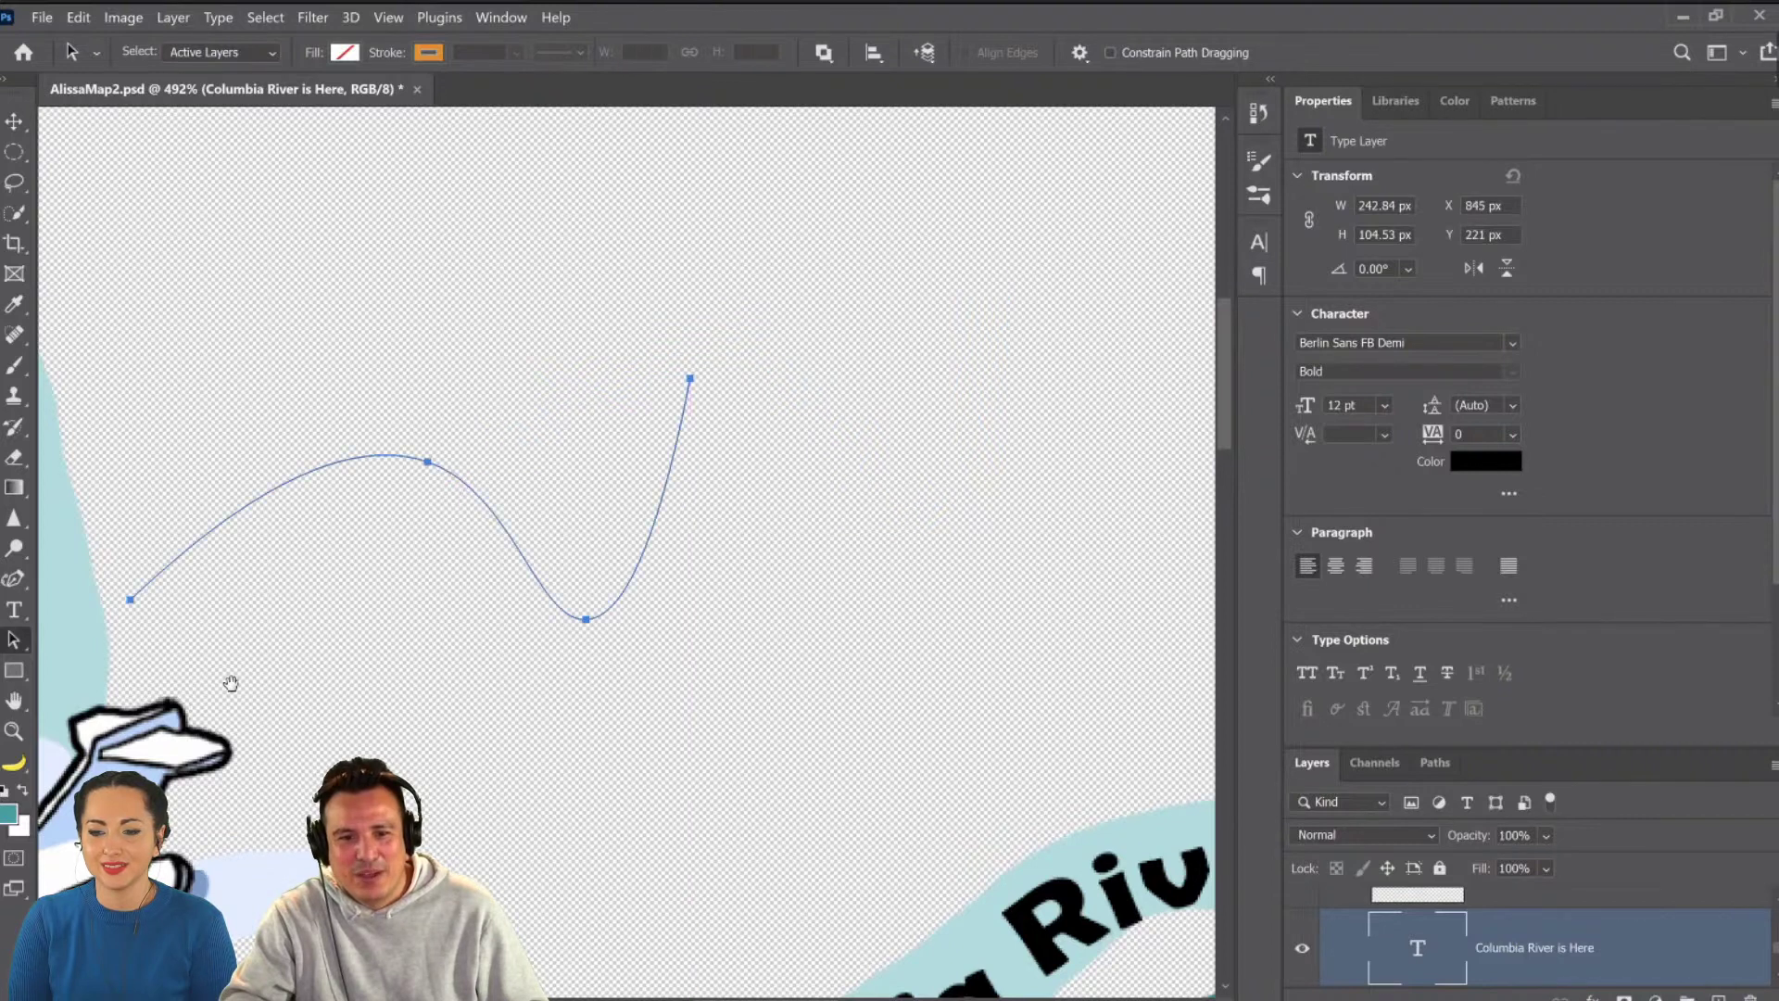
left_click_drag(639, 567, 962, 392)
left_click_drag(967, 310, 1065, 231)
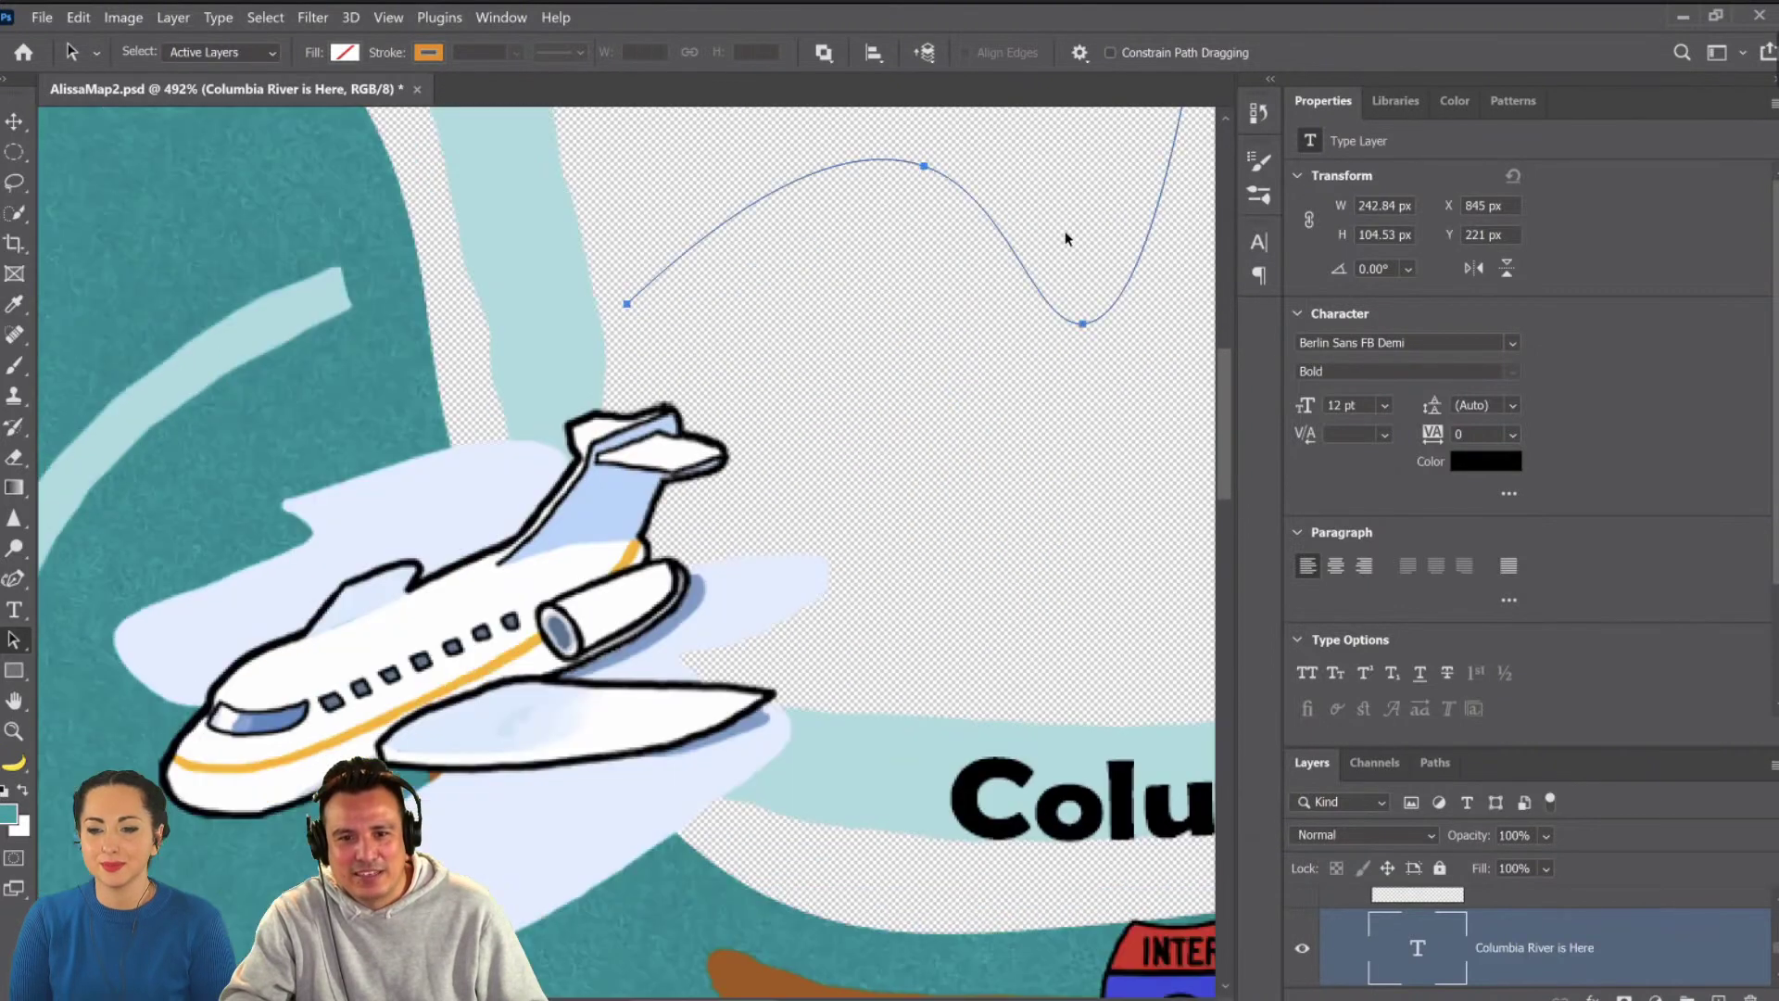
left_click_drag(1039, 410, 843, 457)
Try a black (000000) solid colour fill layer bounded by the wavy path, and cancel it.
scroll(1555, 952, "down", 1)
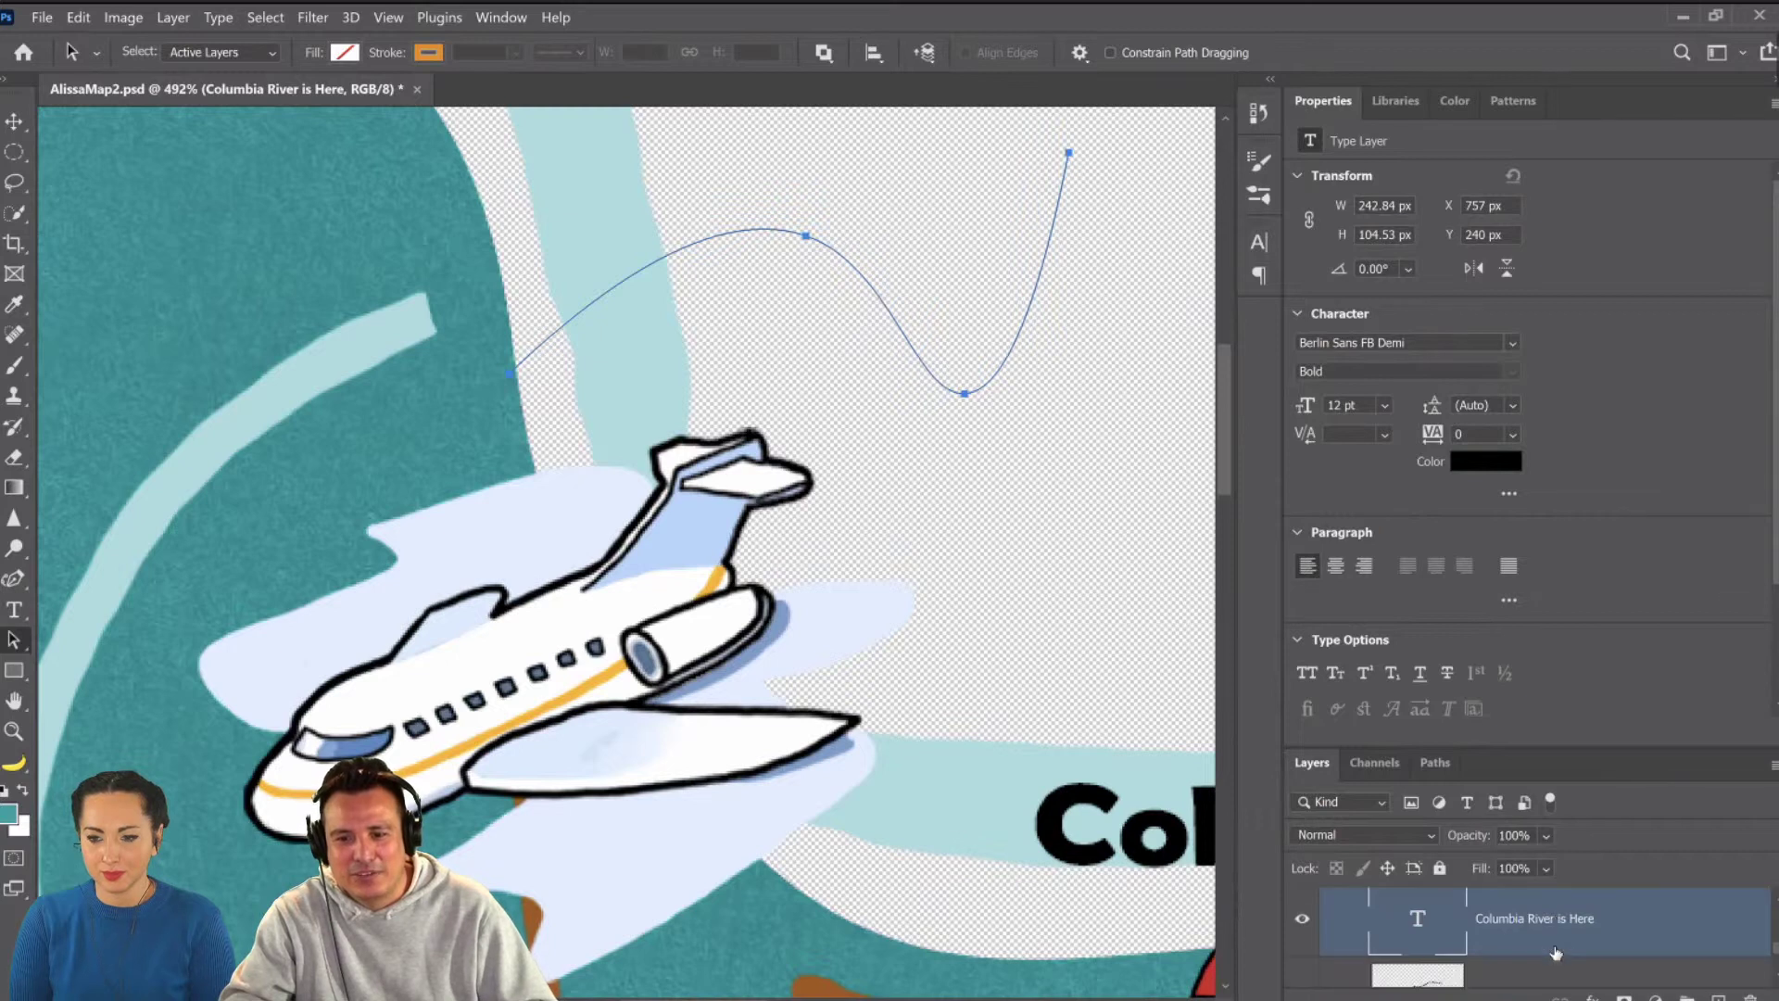
left_click(1656, 997)
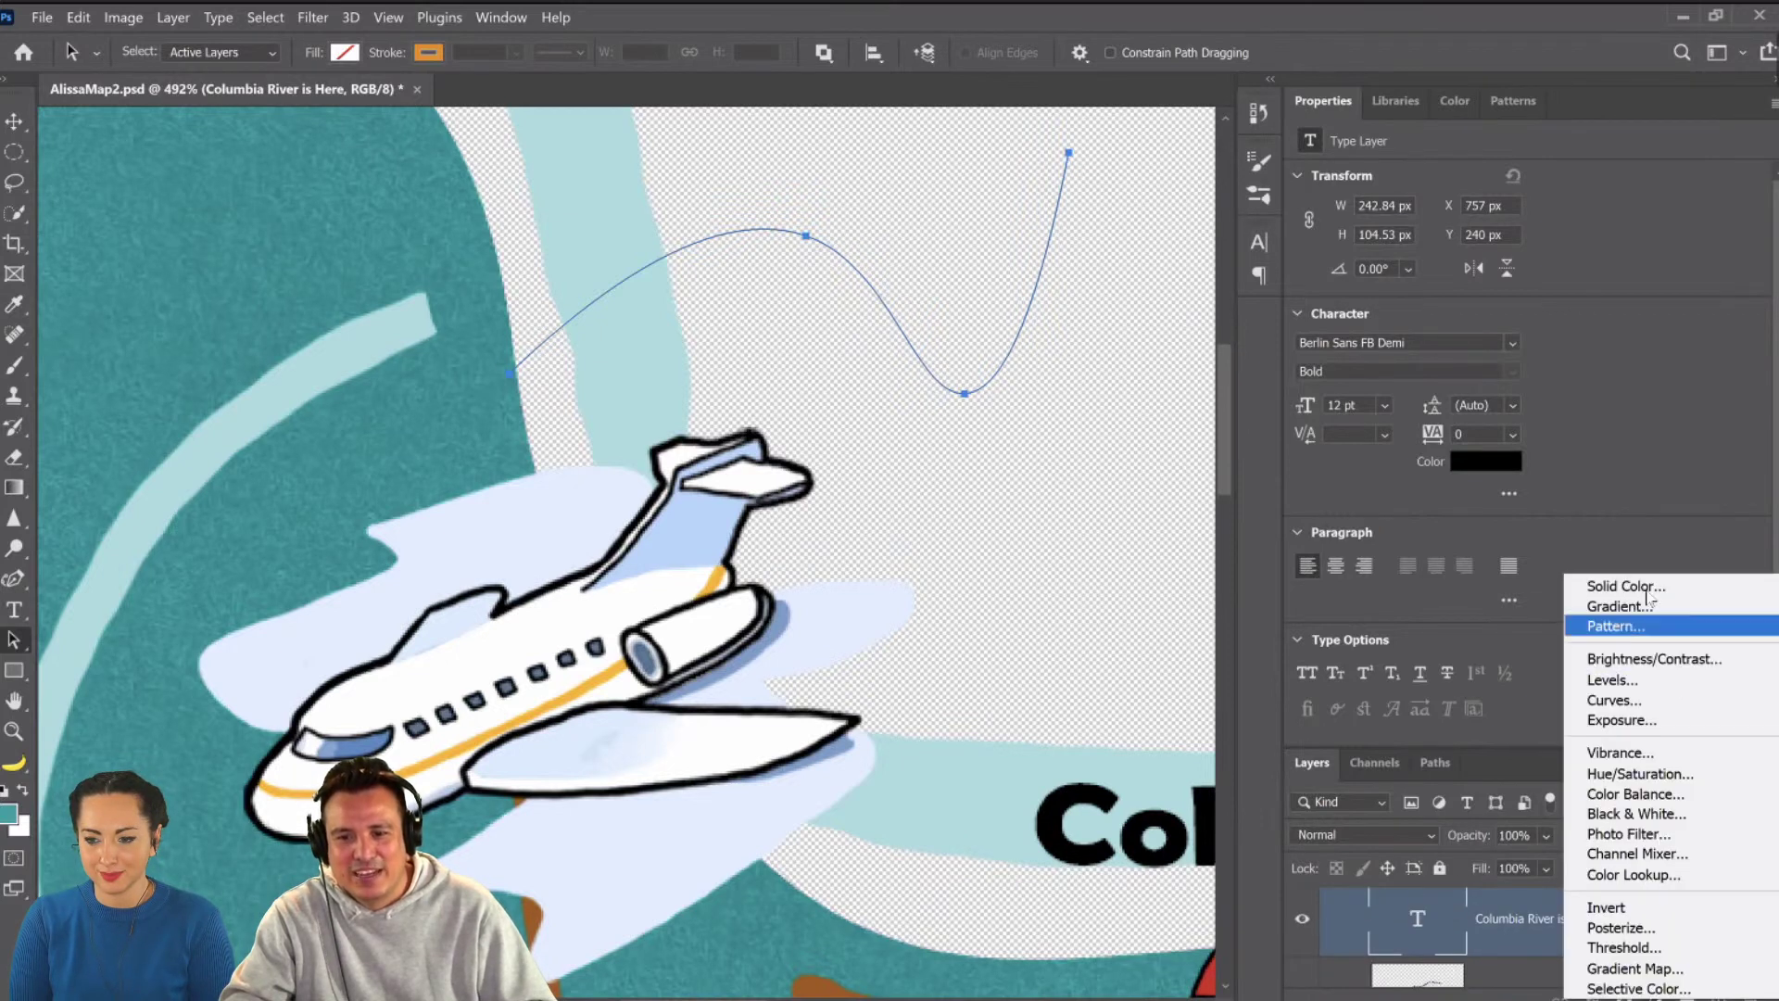
left_click(1593, 584)
left_click(631, 774)
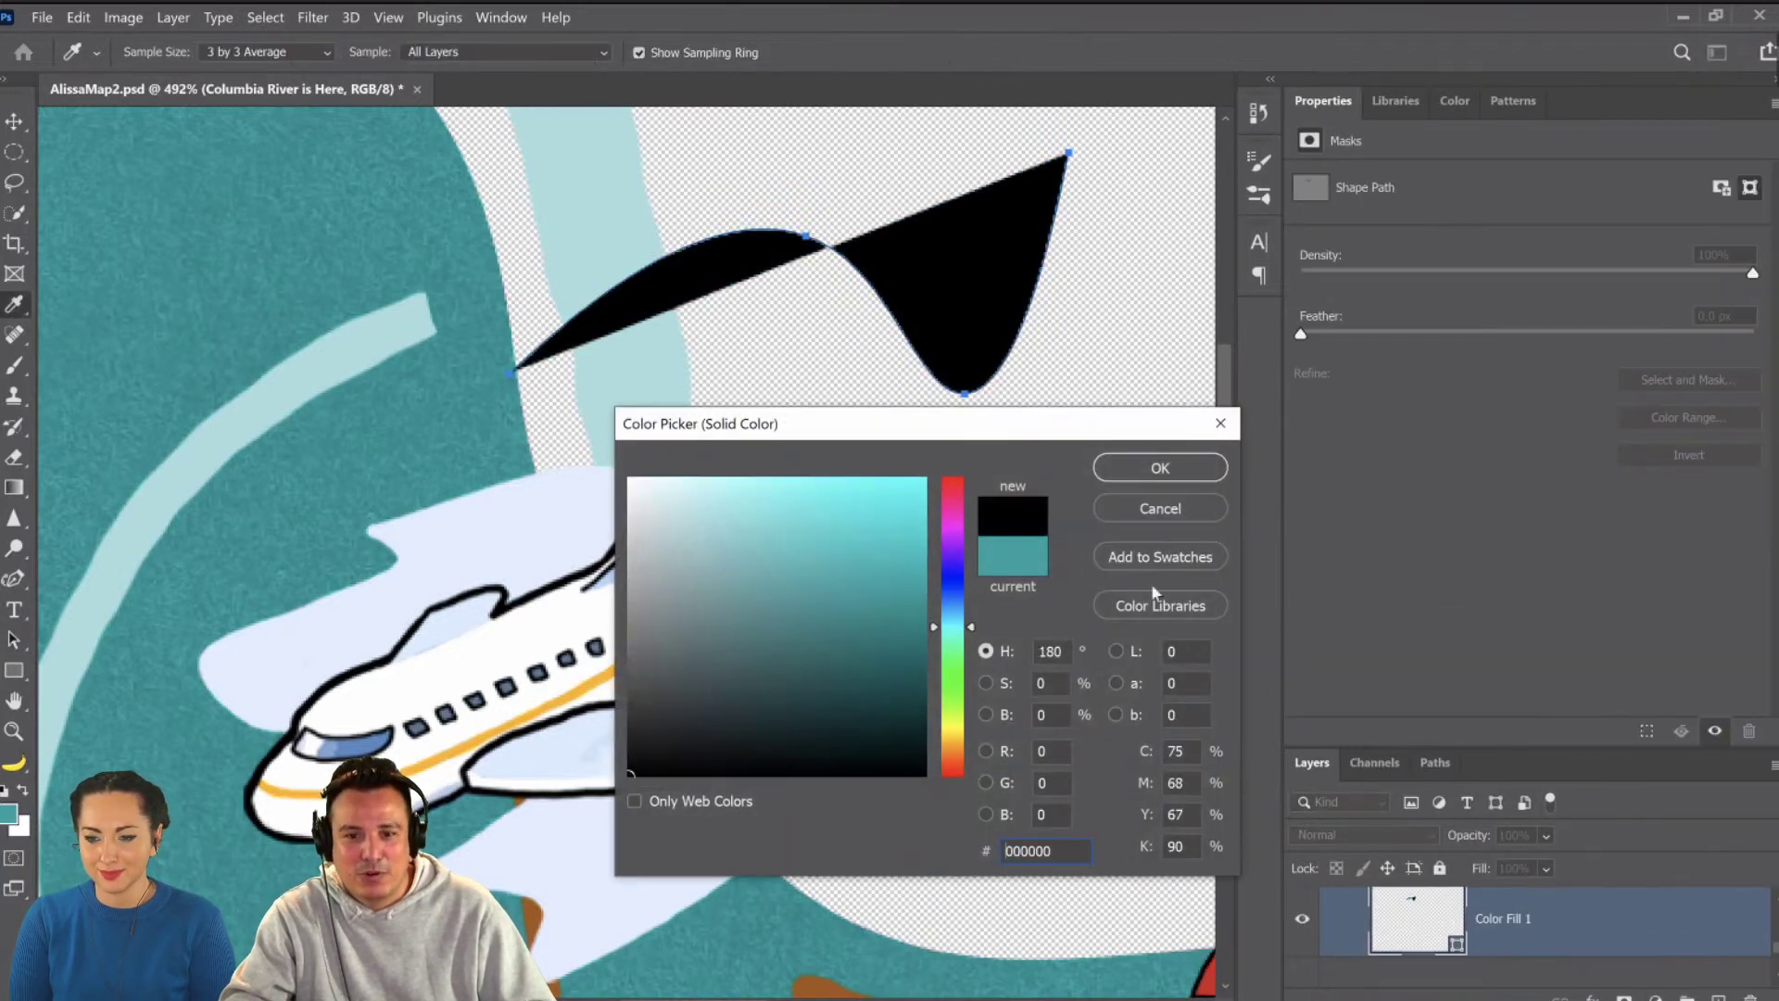
left_click(1159, 509)
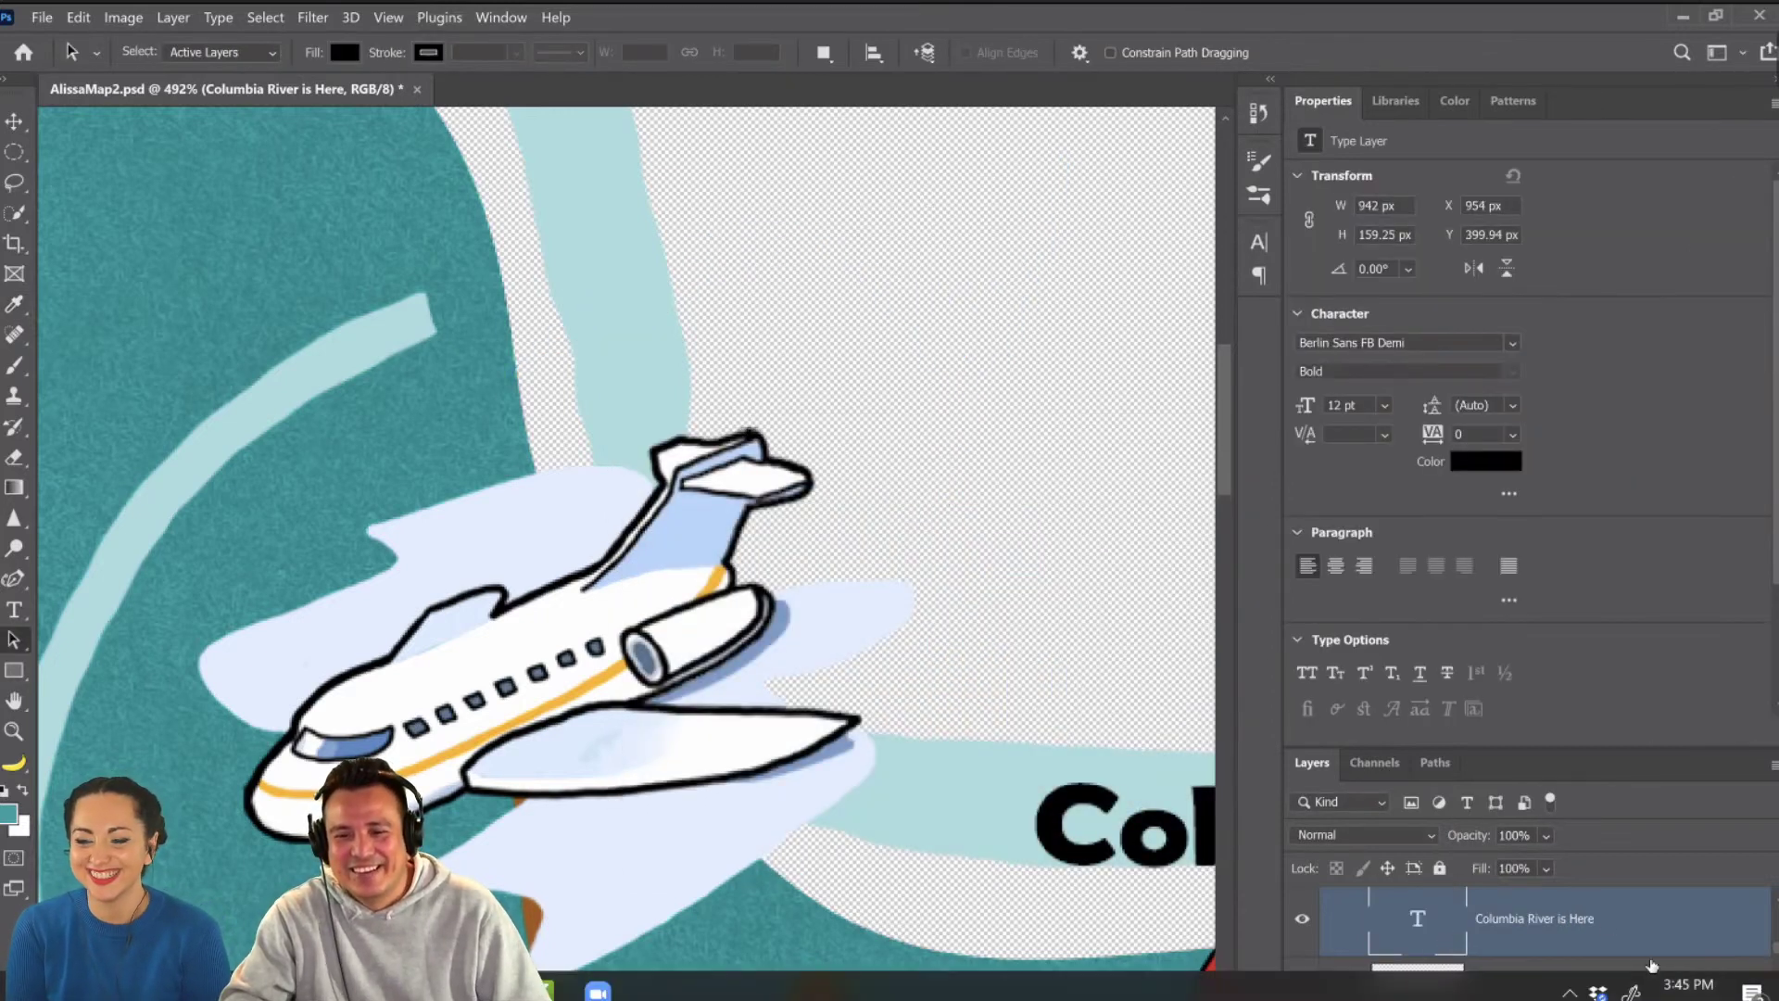
Add a solid colour fill layer in near-black 060606 above the lettering layer, and activate the Curvature Pen.
left_click(1656, 996)
left_click(1617, 581)
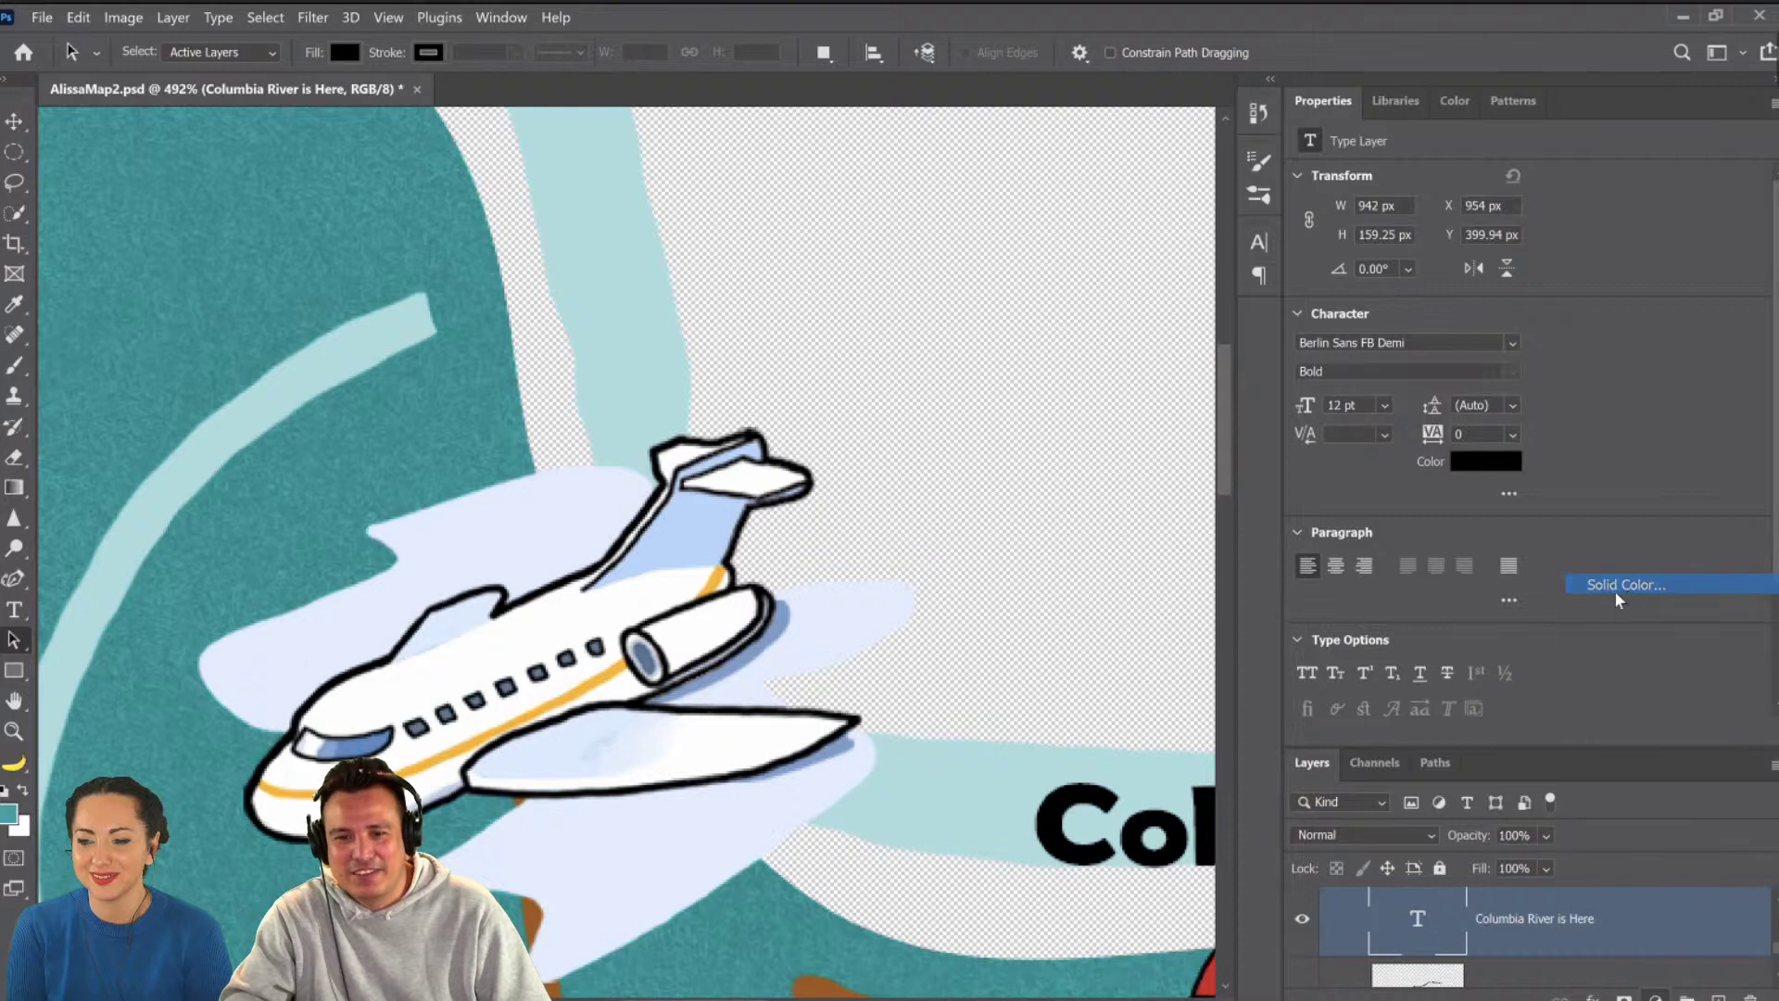
left_click_drag(909, 629, 630, 769)
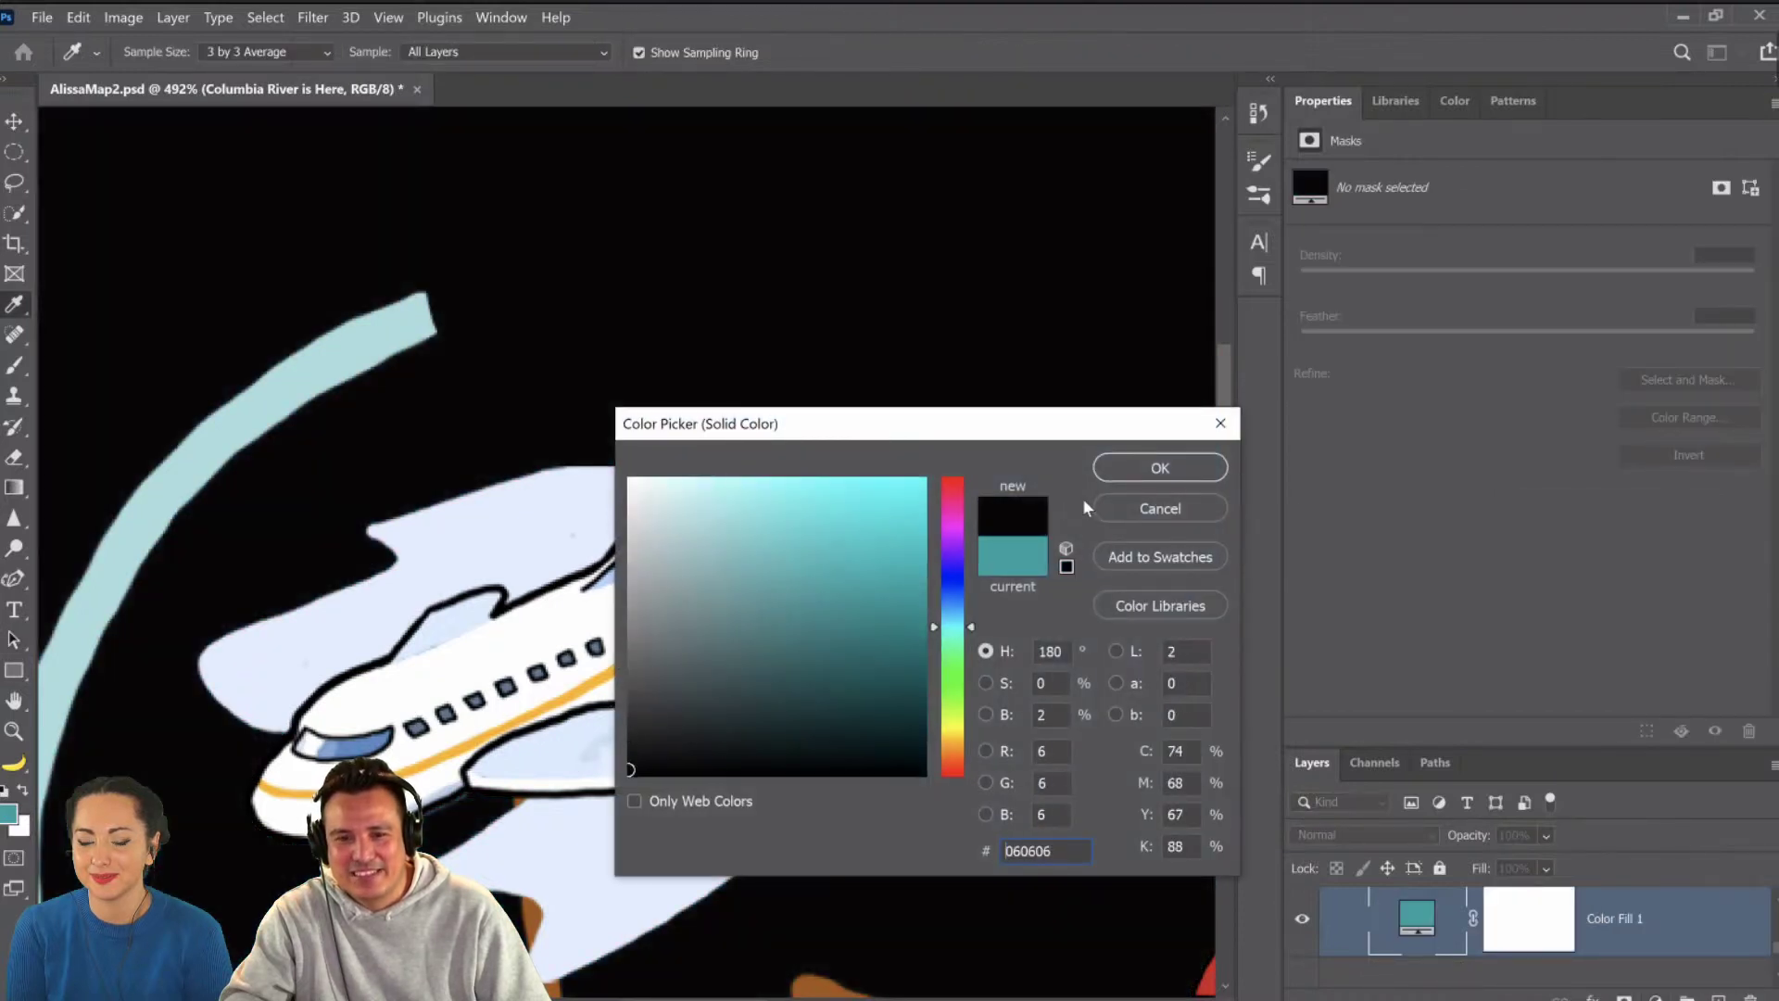
key("Return")
key("p")
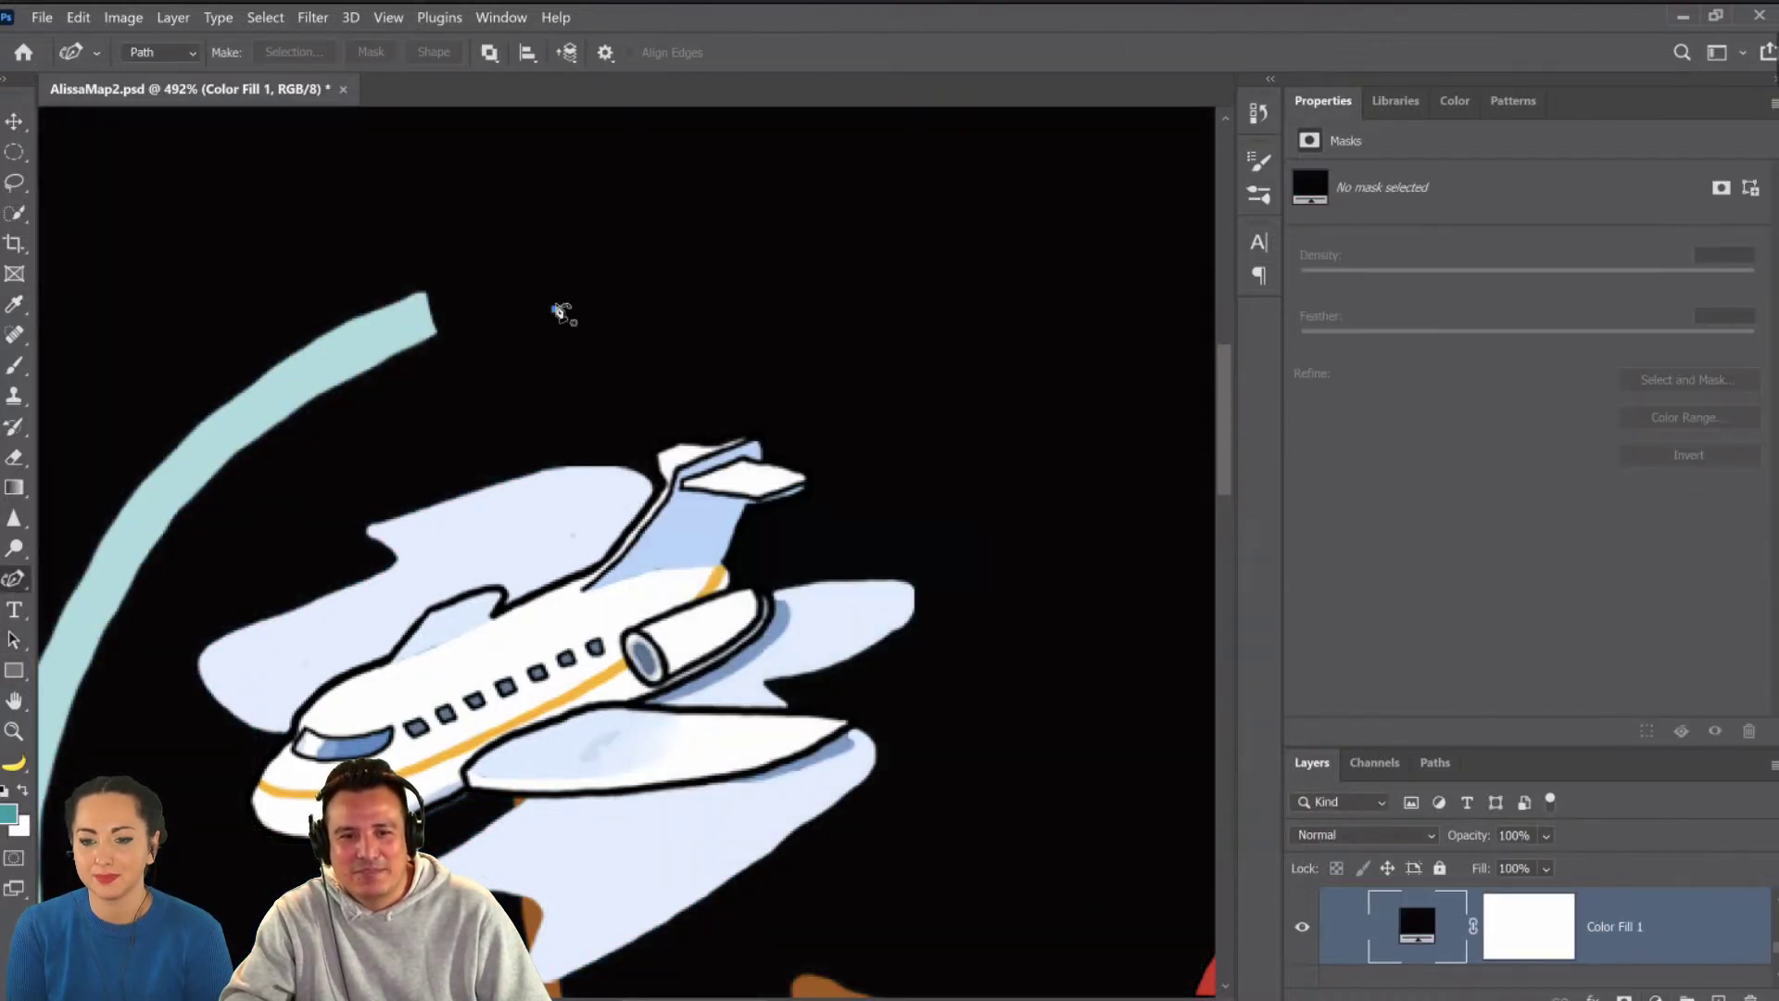
Draw a five-point wavy path with the Curvature Pen across the empty area above the plane.
left_click(554, 309)
left_click(686, 270)
left_click(842, 388)
left_click(1062, 318)
left_click(1096, 251)
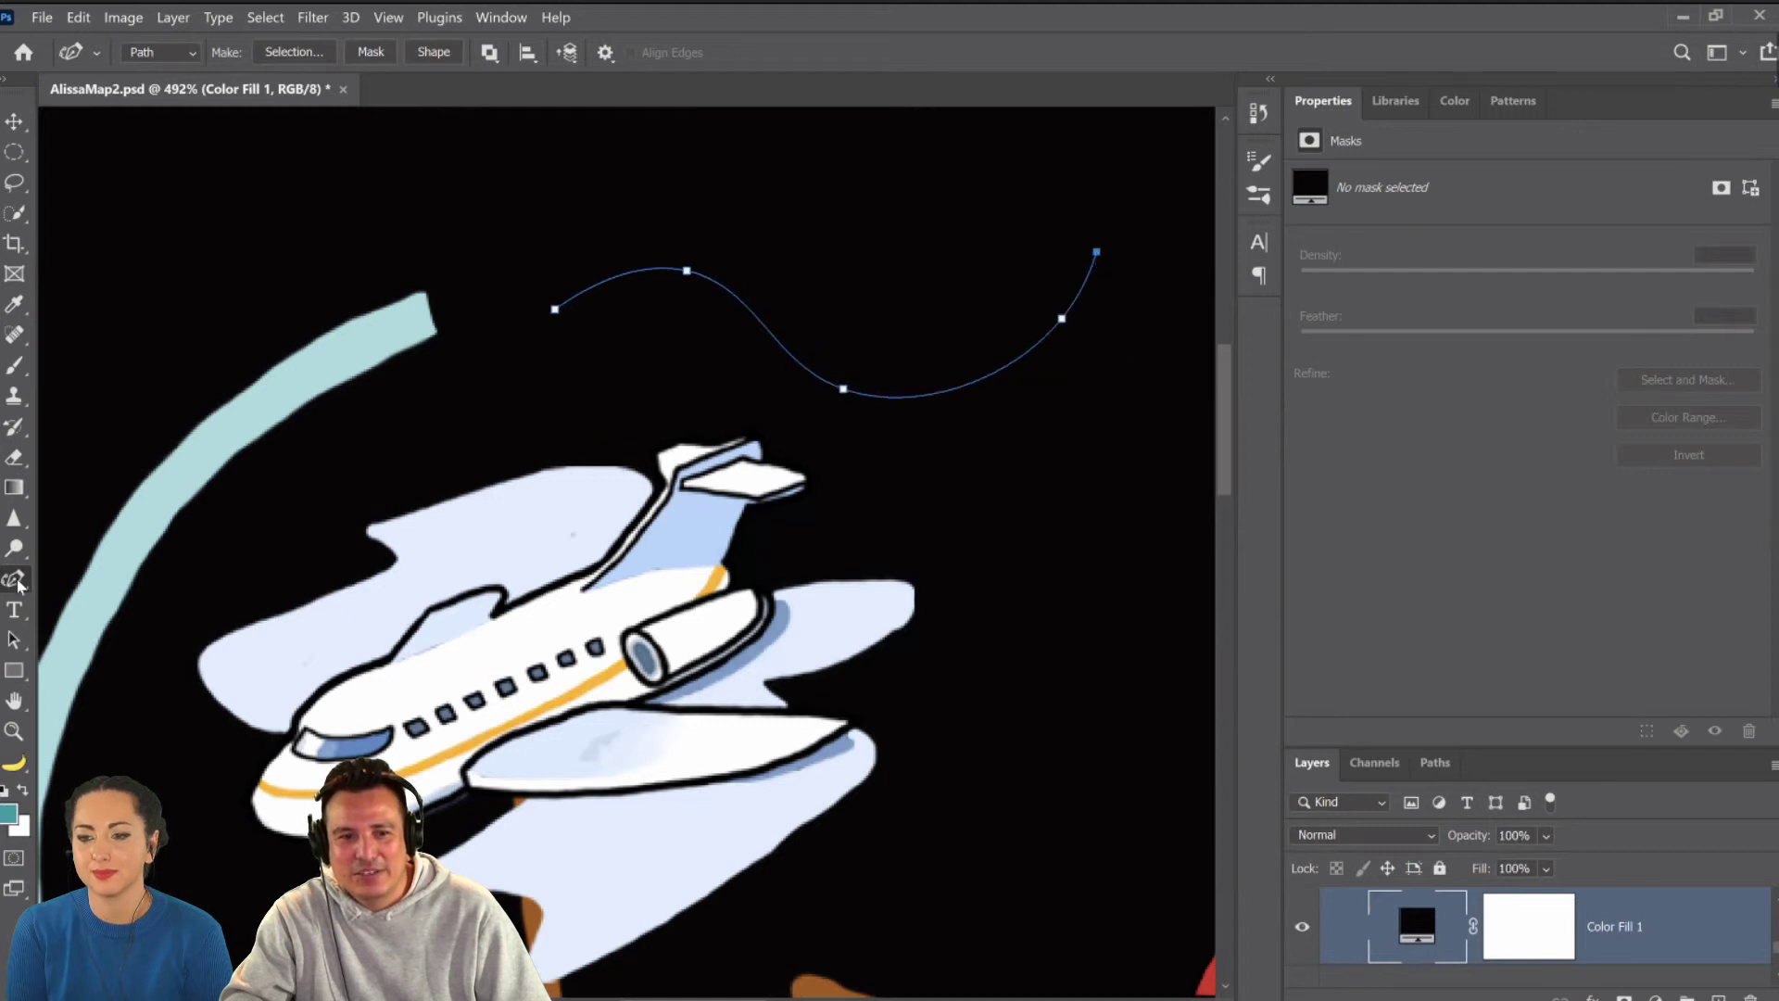
Try Lorem ipsum placeholder type along the new wavy path, and remove the text and black fill layers.
left_click(14, 609)
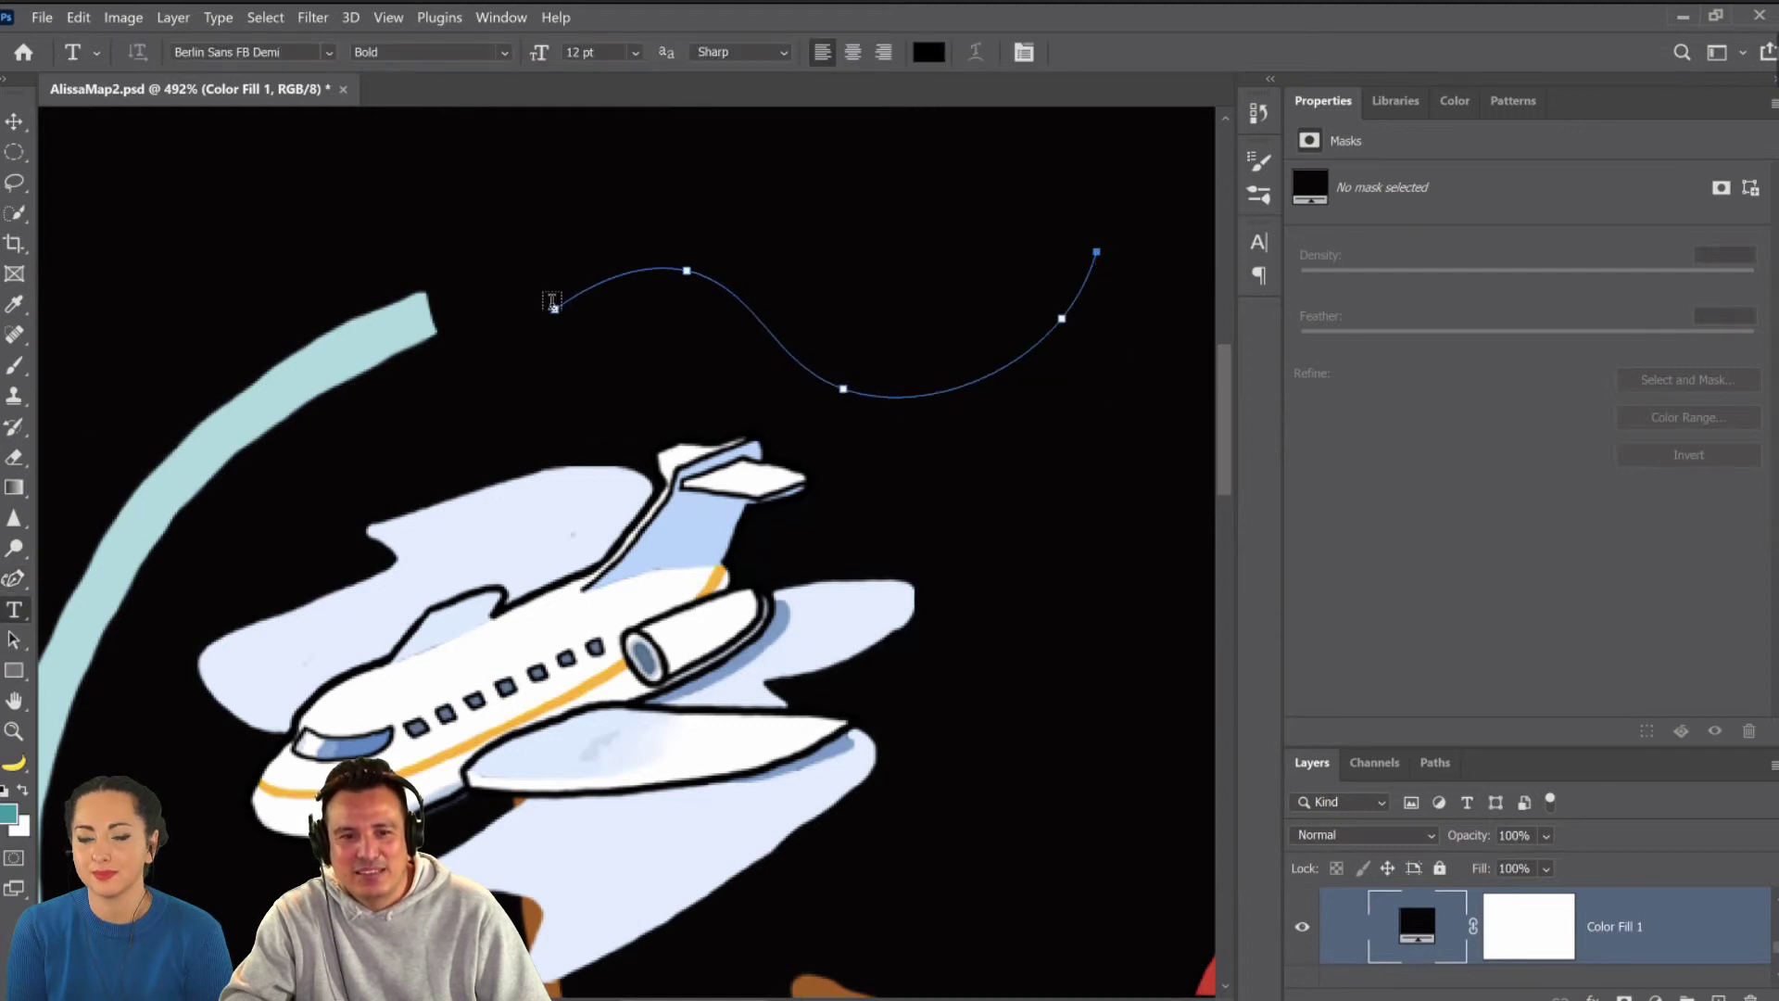
left_click(604, 276)
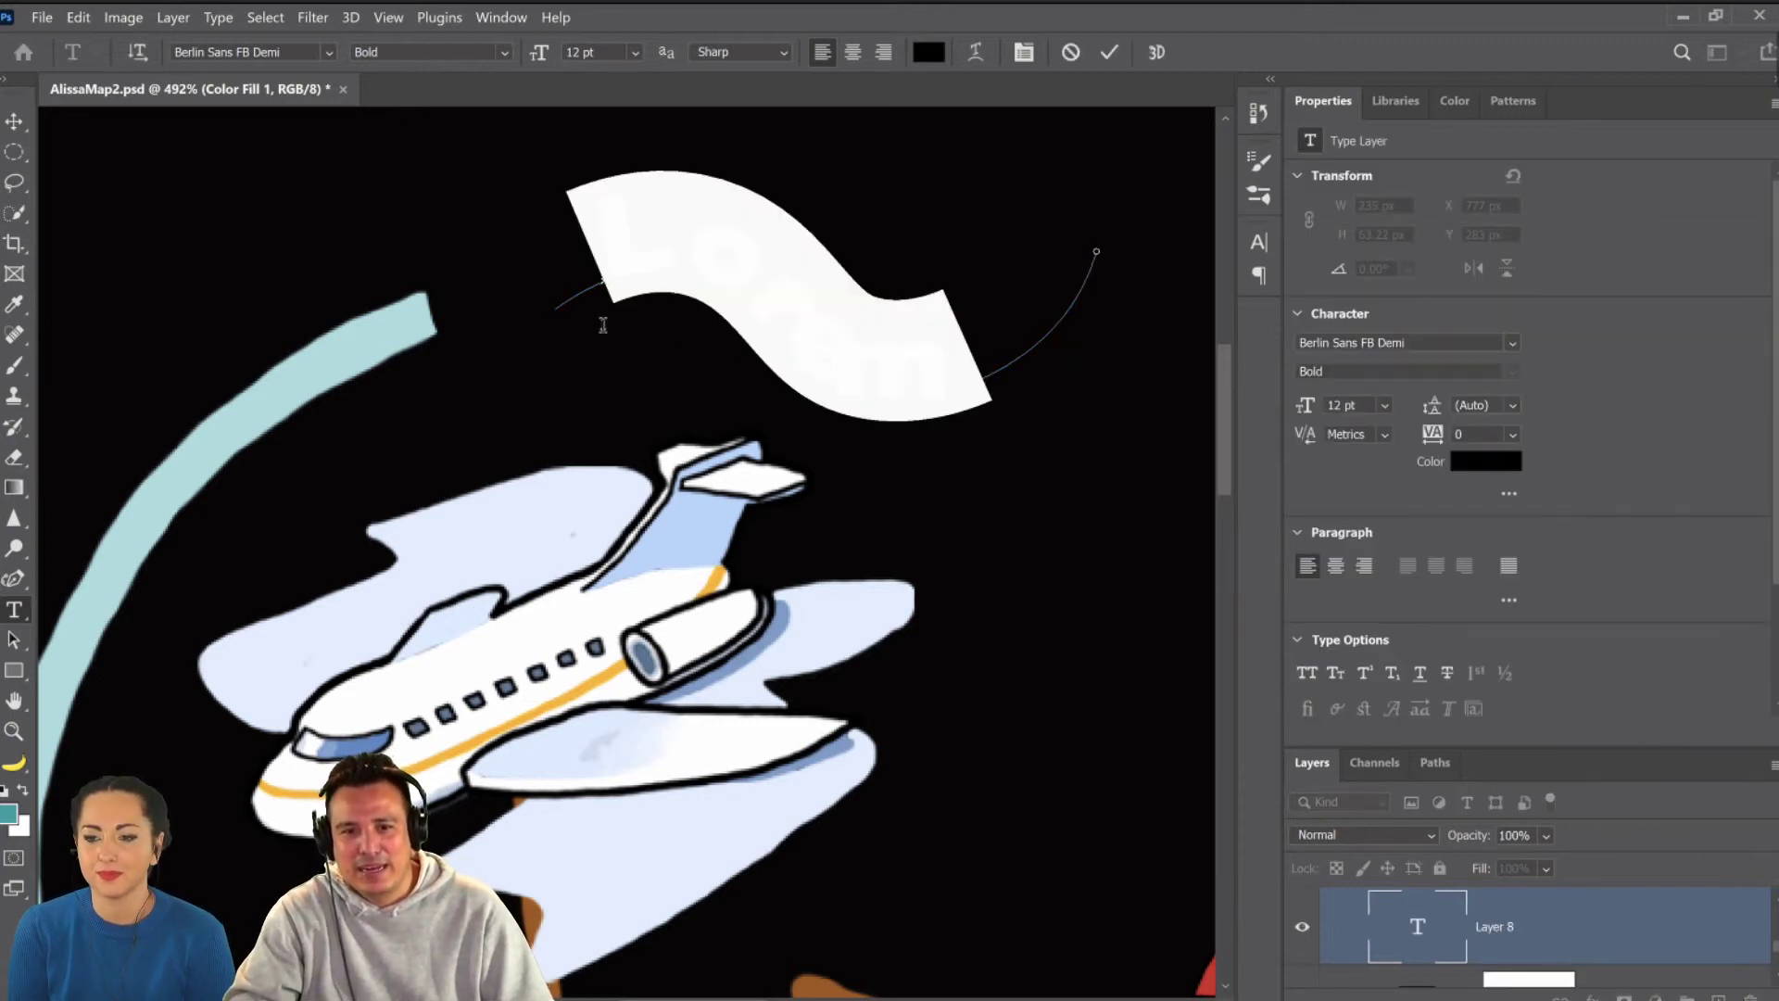
left_click(1554, 951)
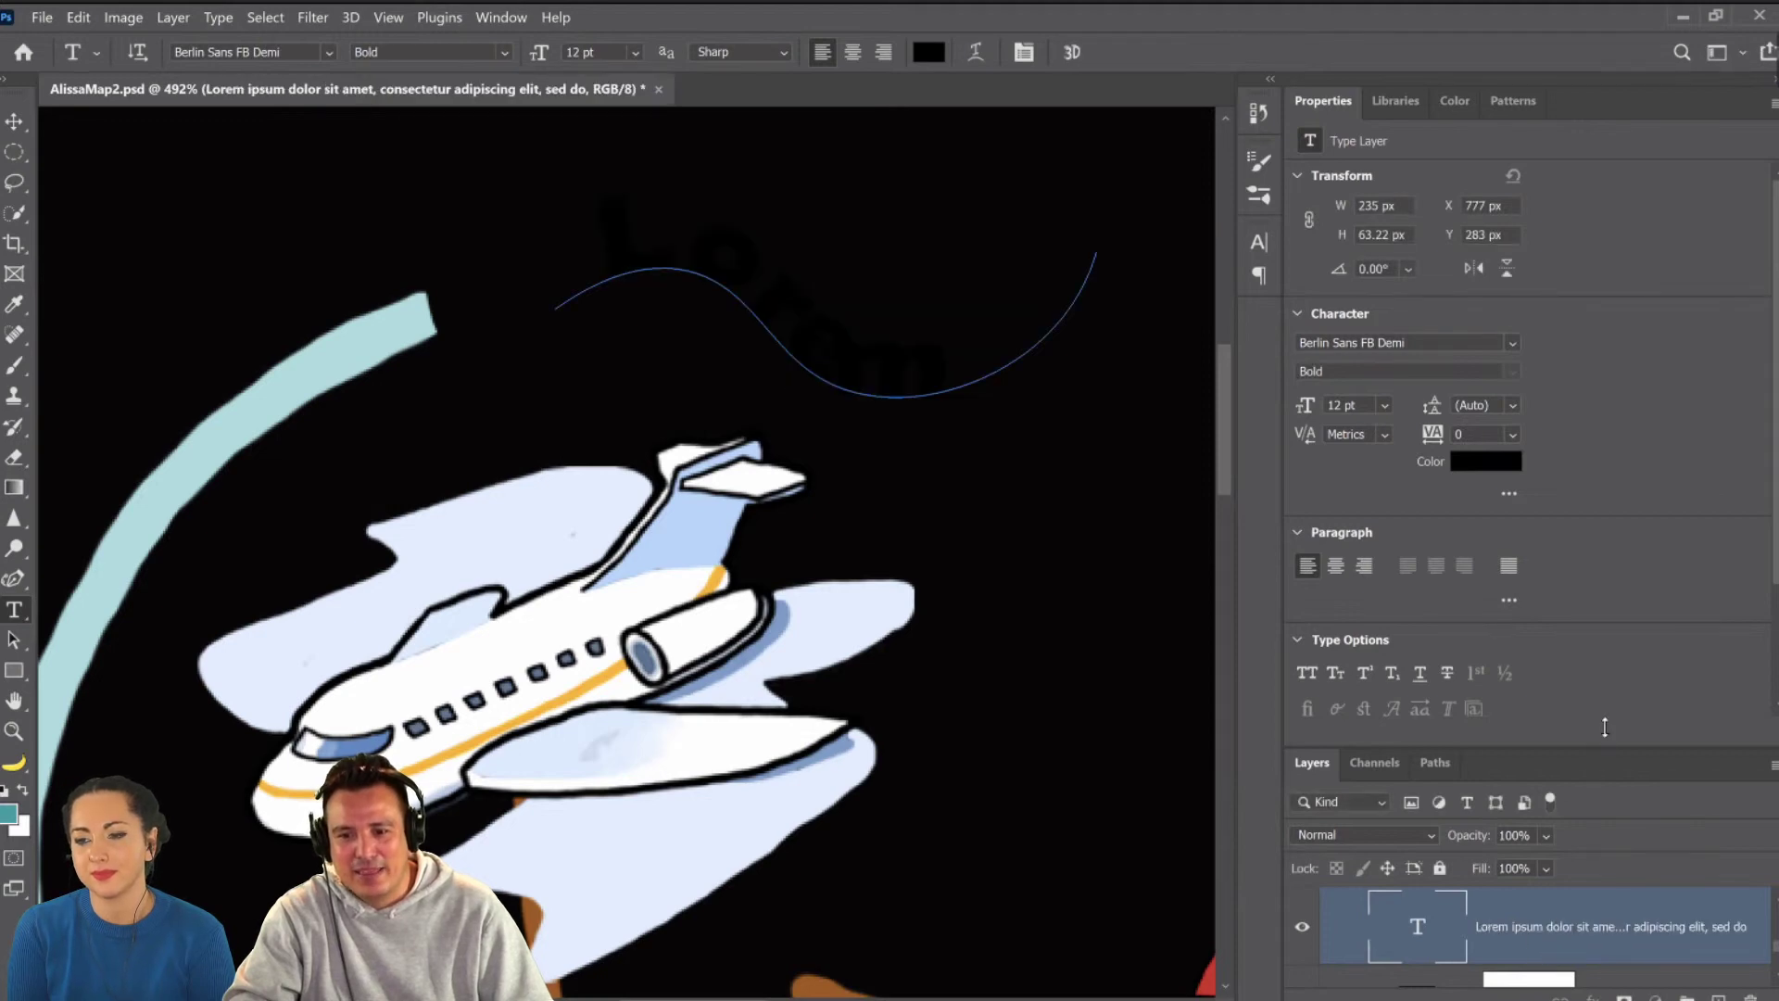
left_click_drag(1605, 727, 1605, 496)
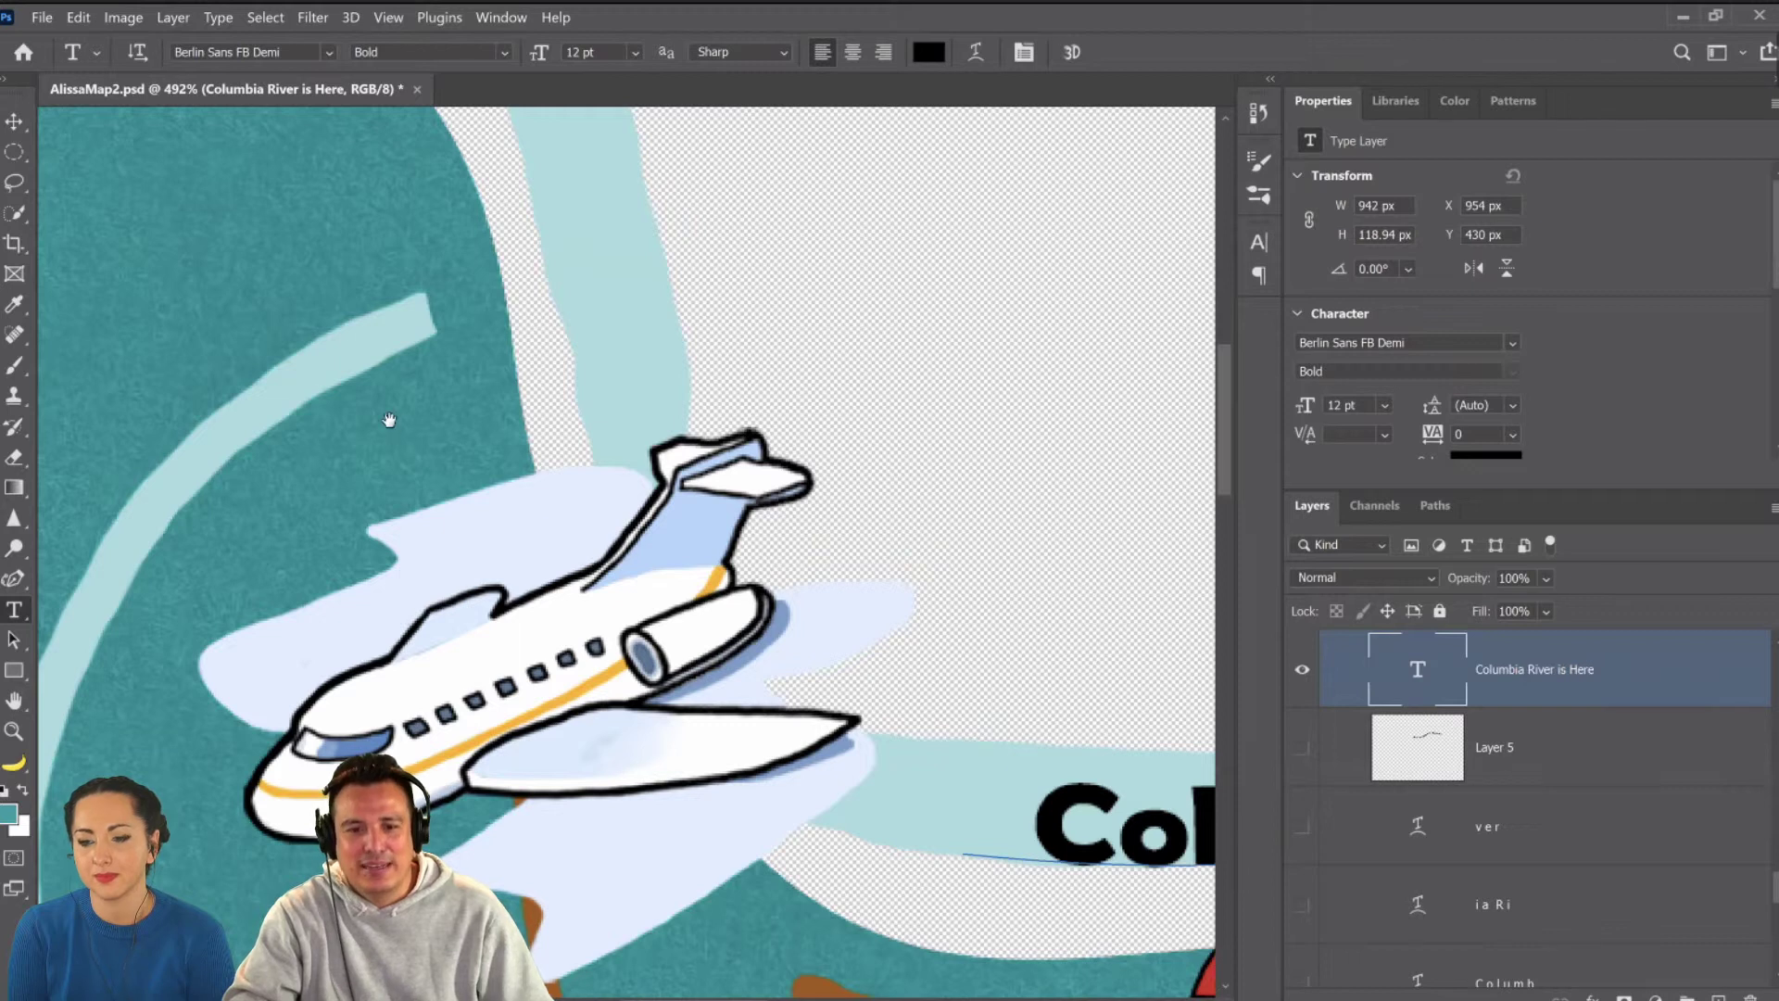
Set the leading of the "Columbia River is Here" lettering to 72 pt.
left_click_drag(958, 602, 526, 365)
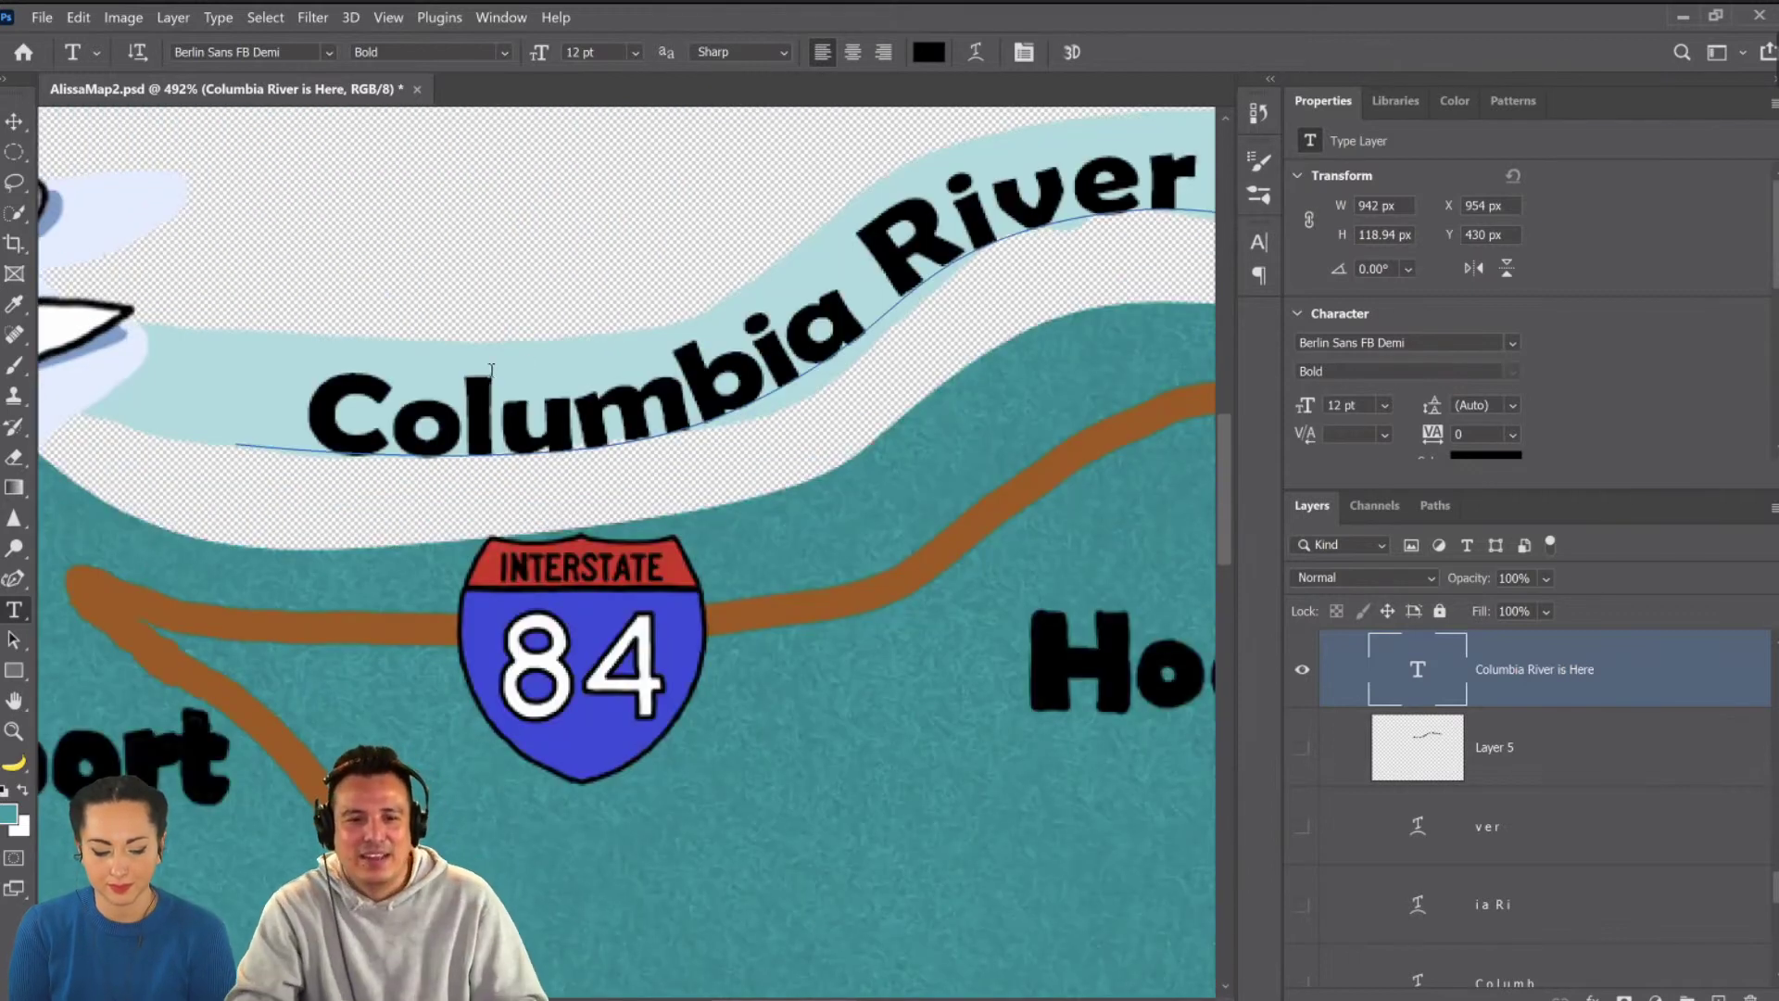
left_click_drag(464, 516, 427, 600)
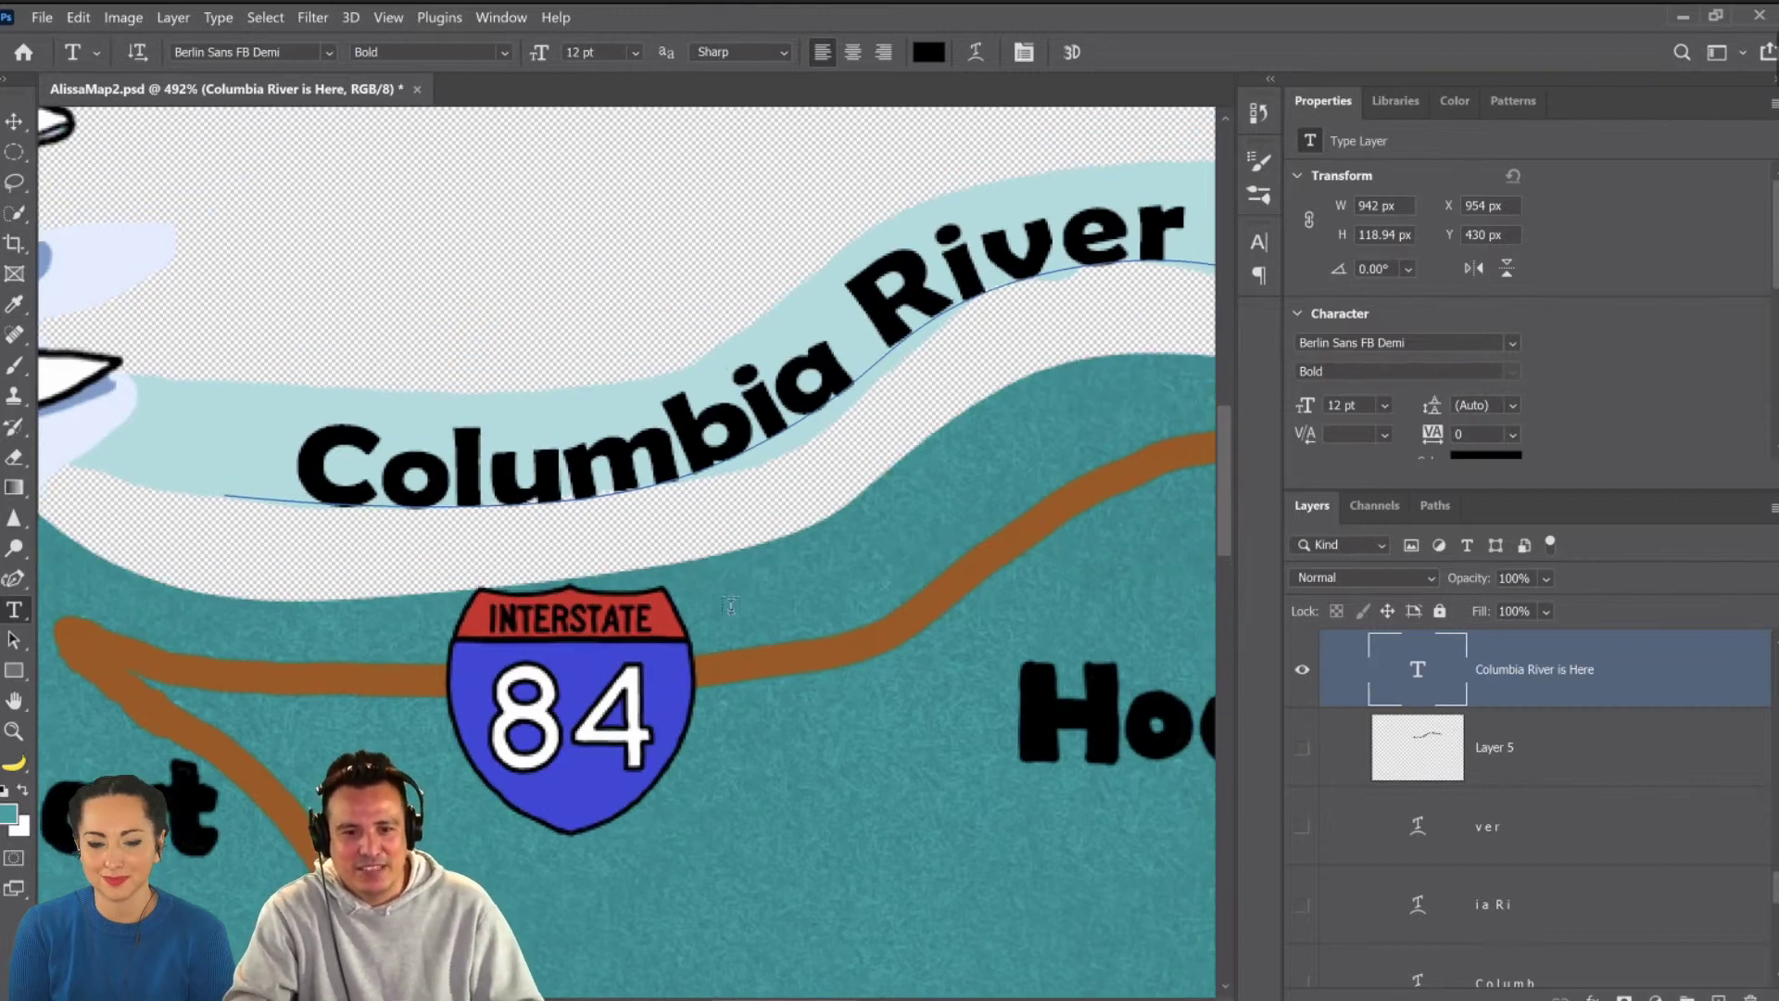
left_click(906, 422, "alt")
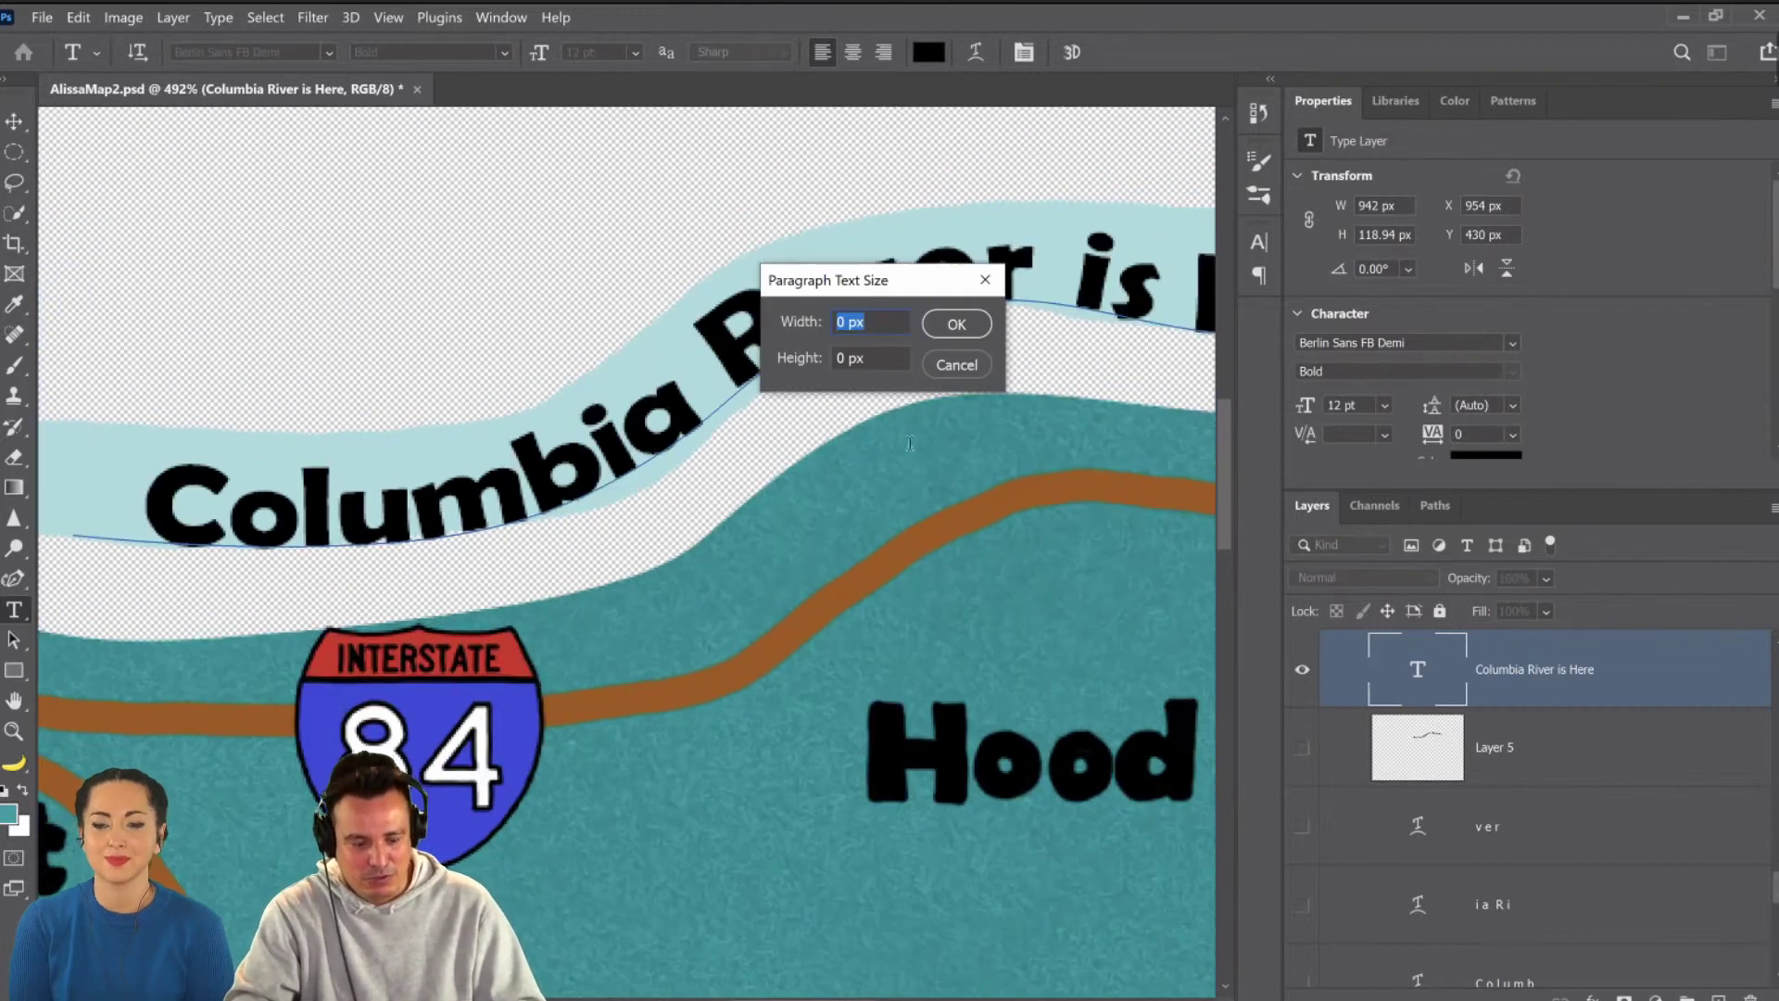
key("Escape")
scroll(931, 553, "down", 3)
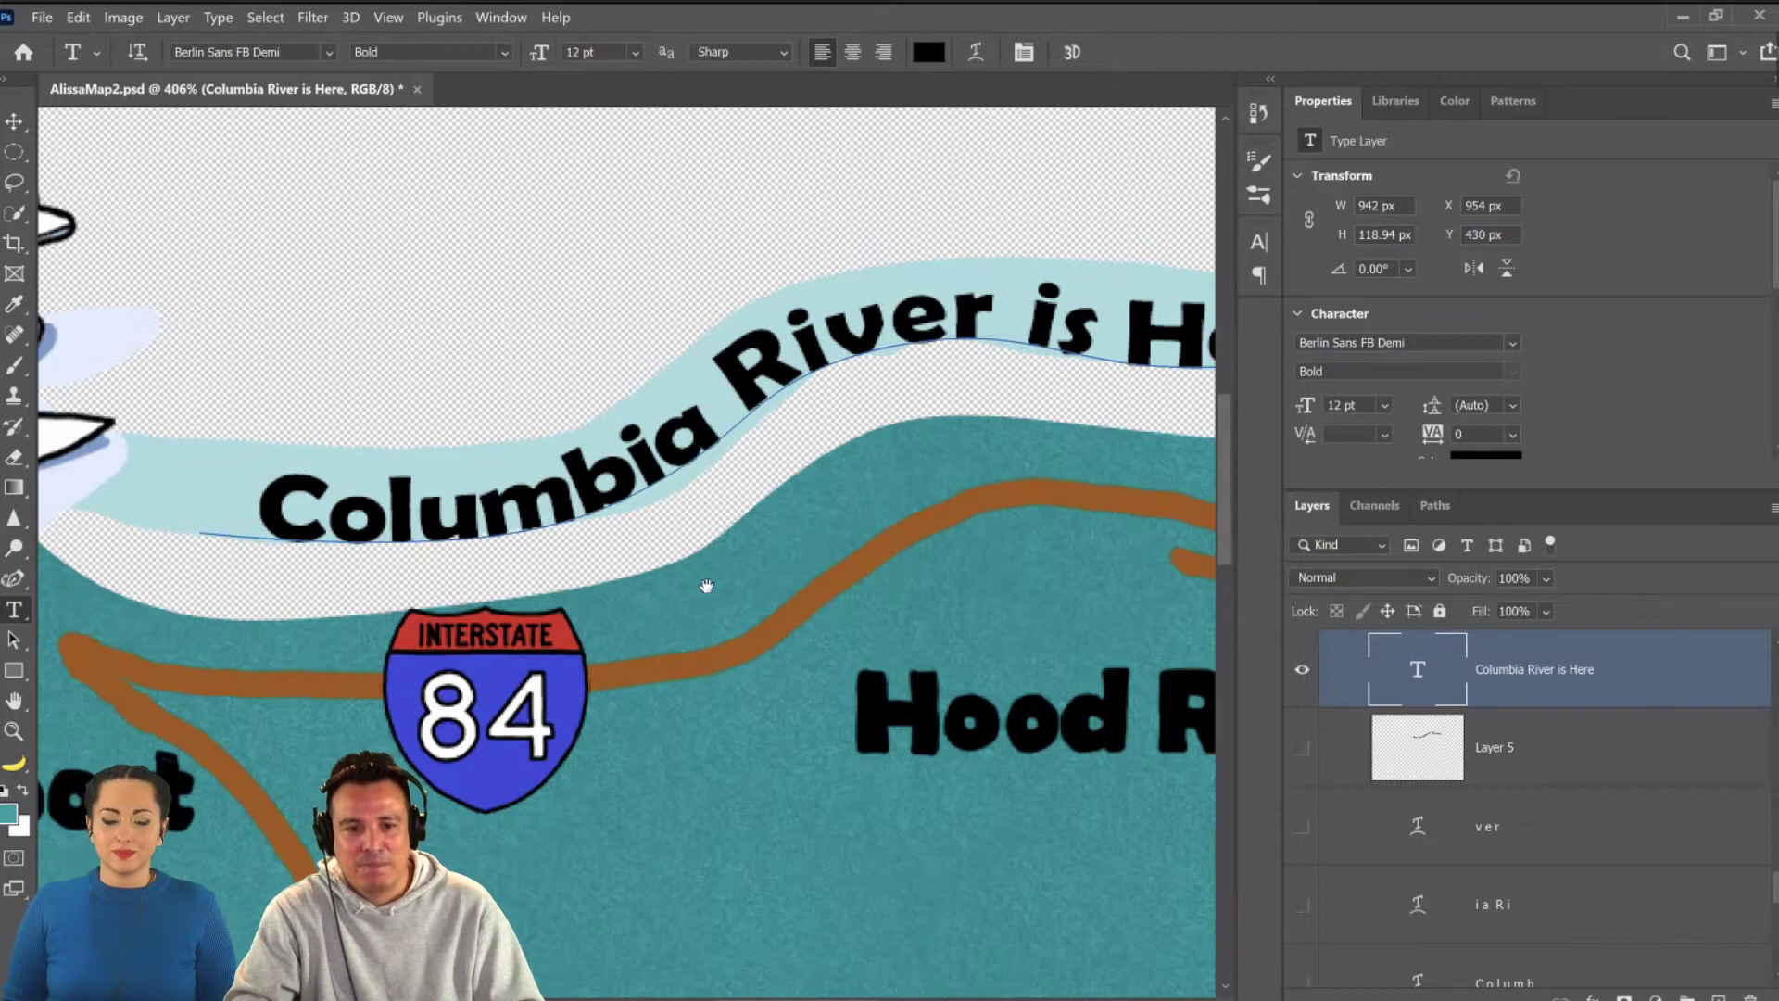
scroll(707, 587, "down", 1)
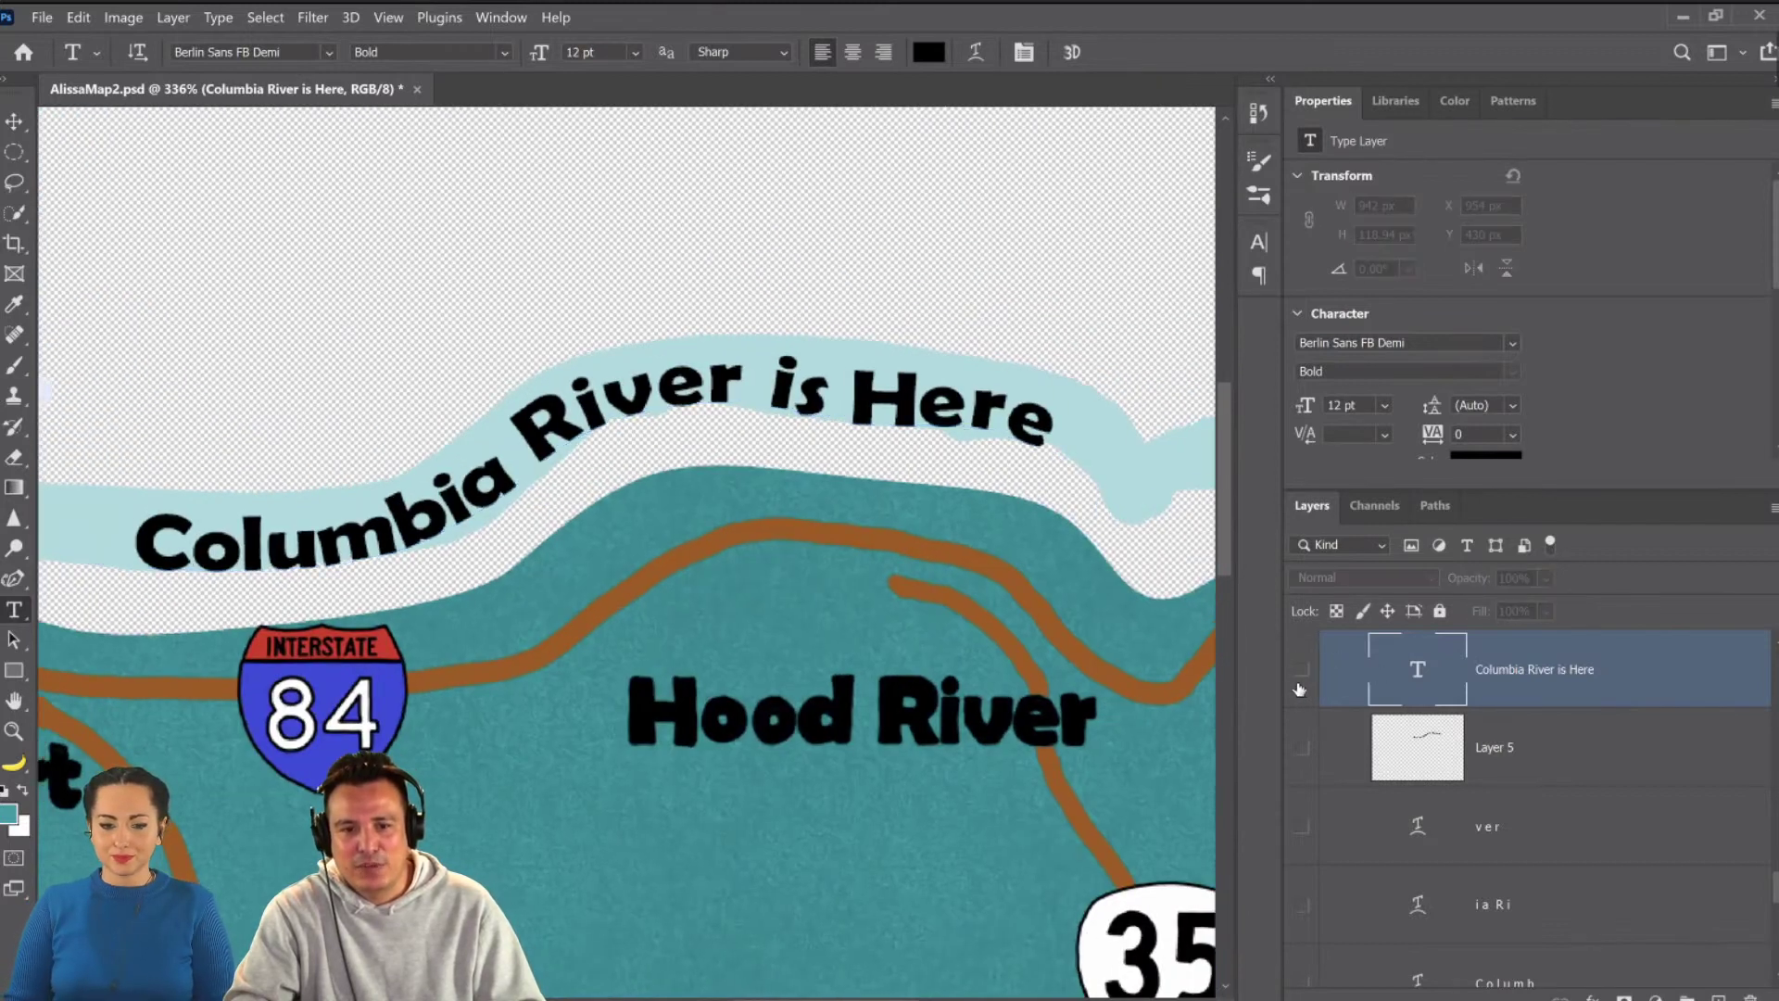
scroll(1641, 347, "down", 1)
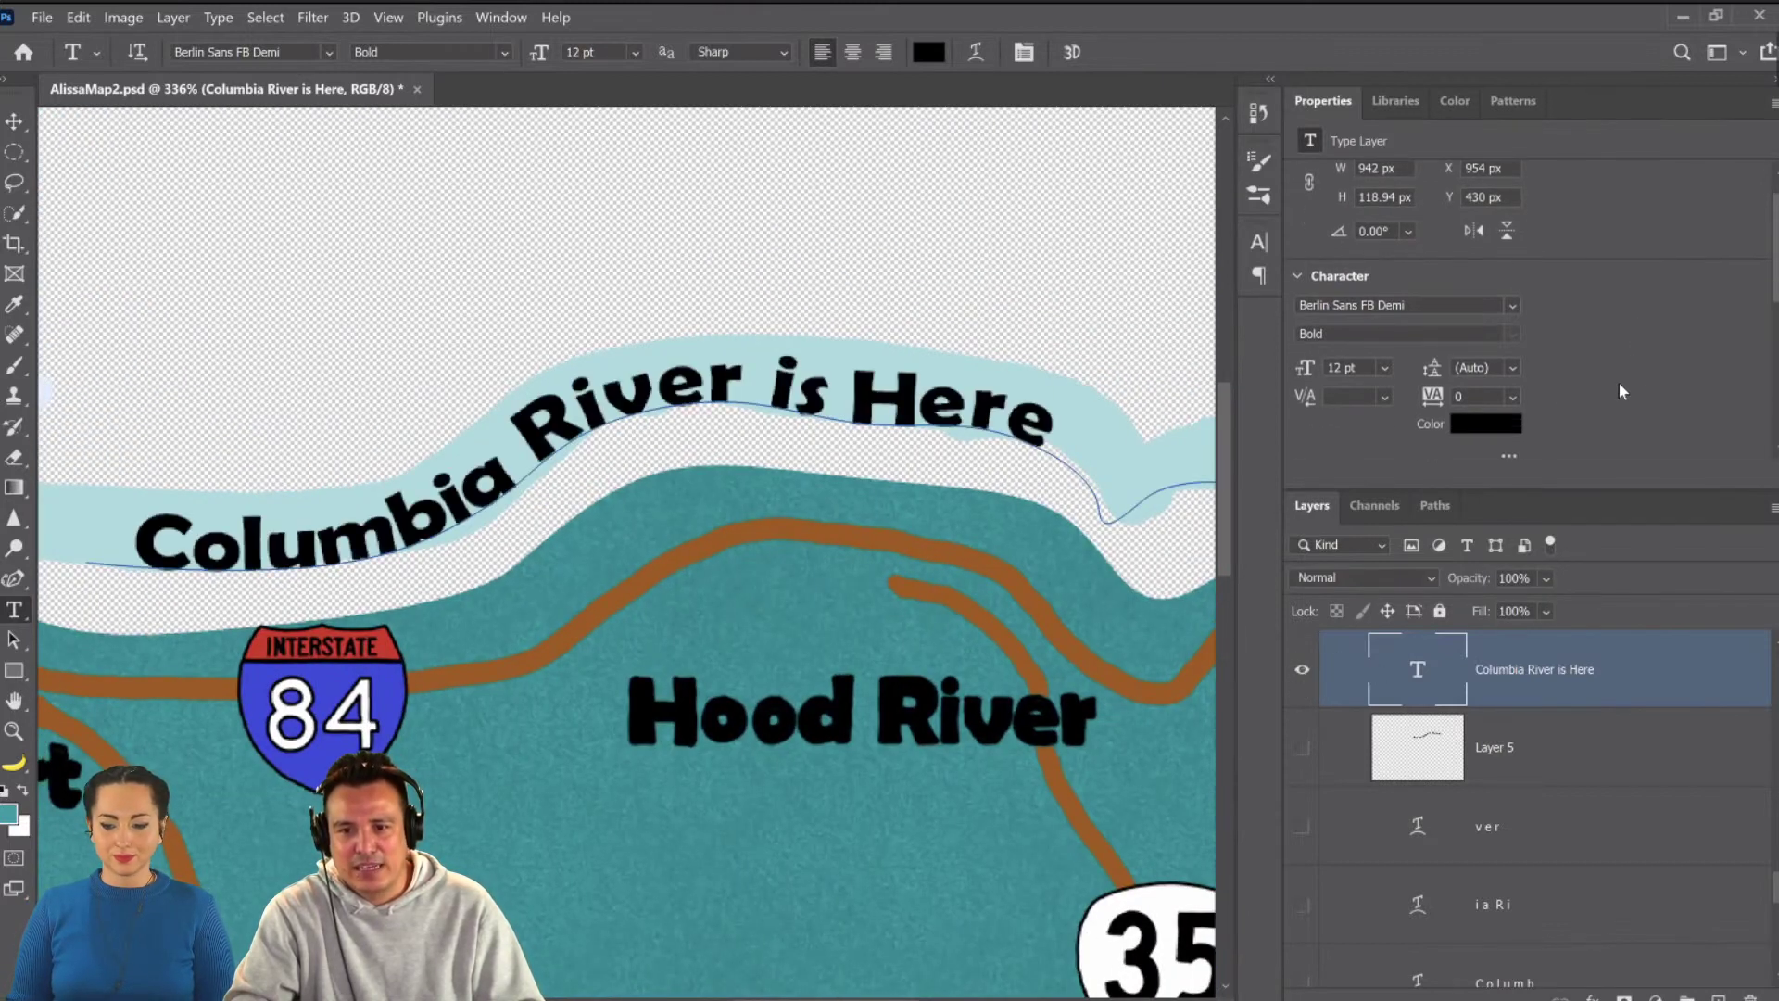
left_click(1514, 368)
left_click(1519, 669)
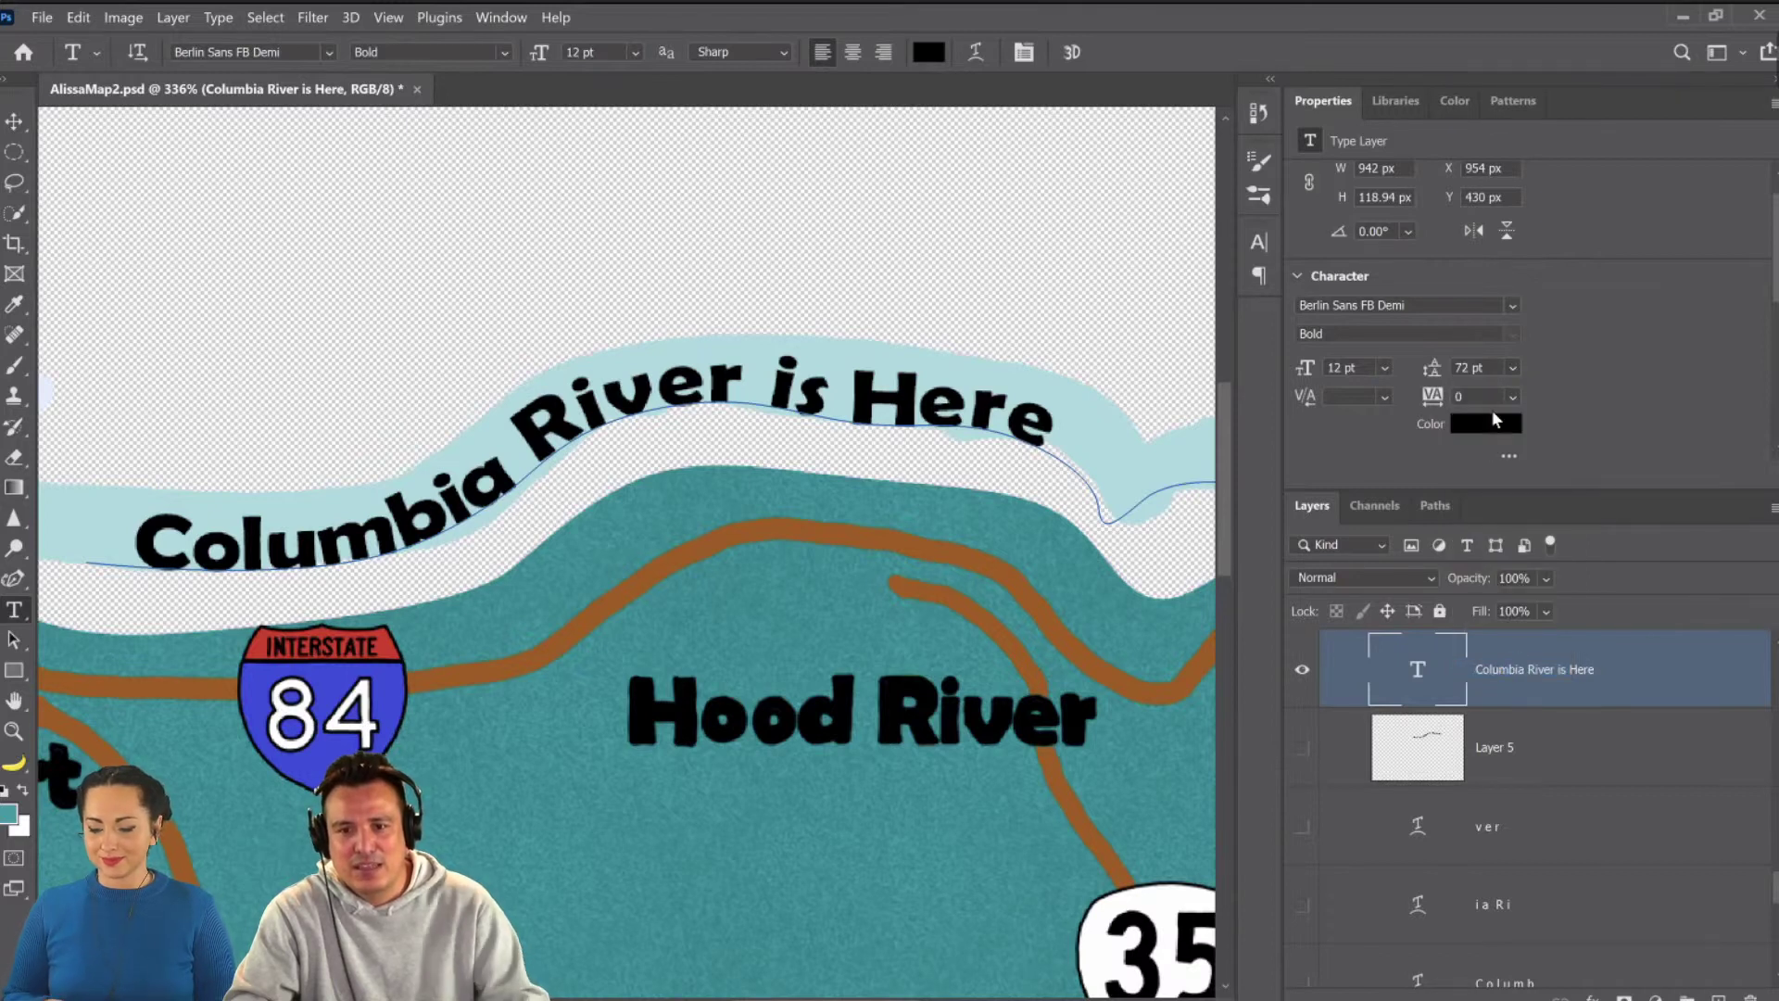
left_click(1510, 368)
left_click(1512, 669)
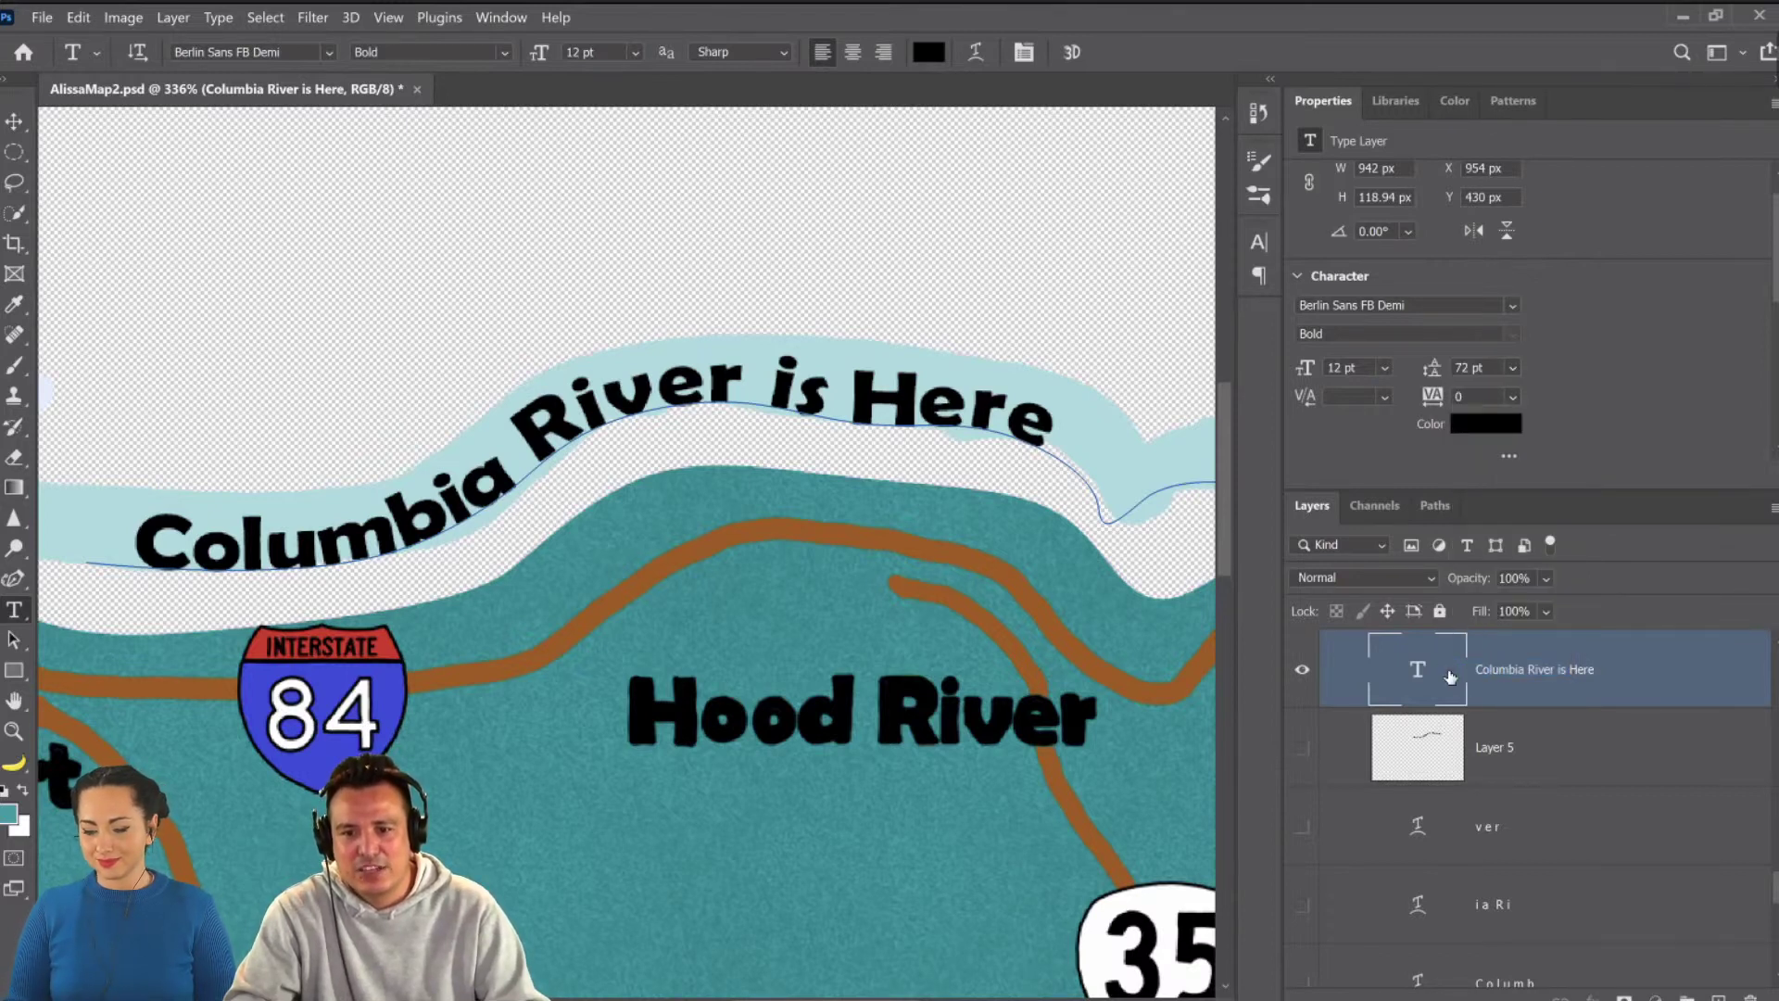
Select all of the "Columbia River is Here" lettering and set its leading back to Auto.
double_click(1446, 672)
left_click(1513, 368)
left_click(1501, 389)
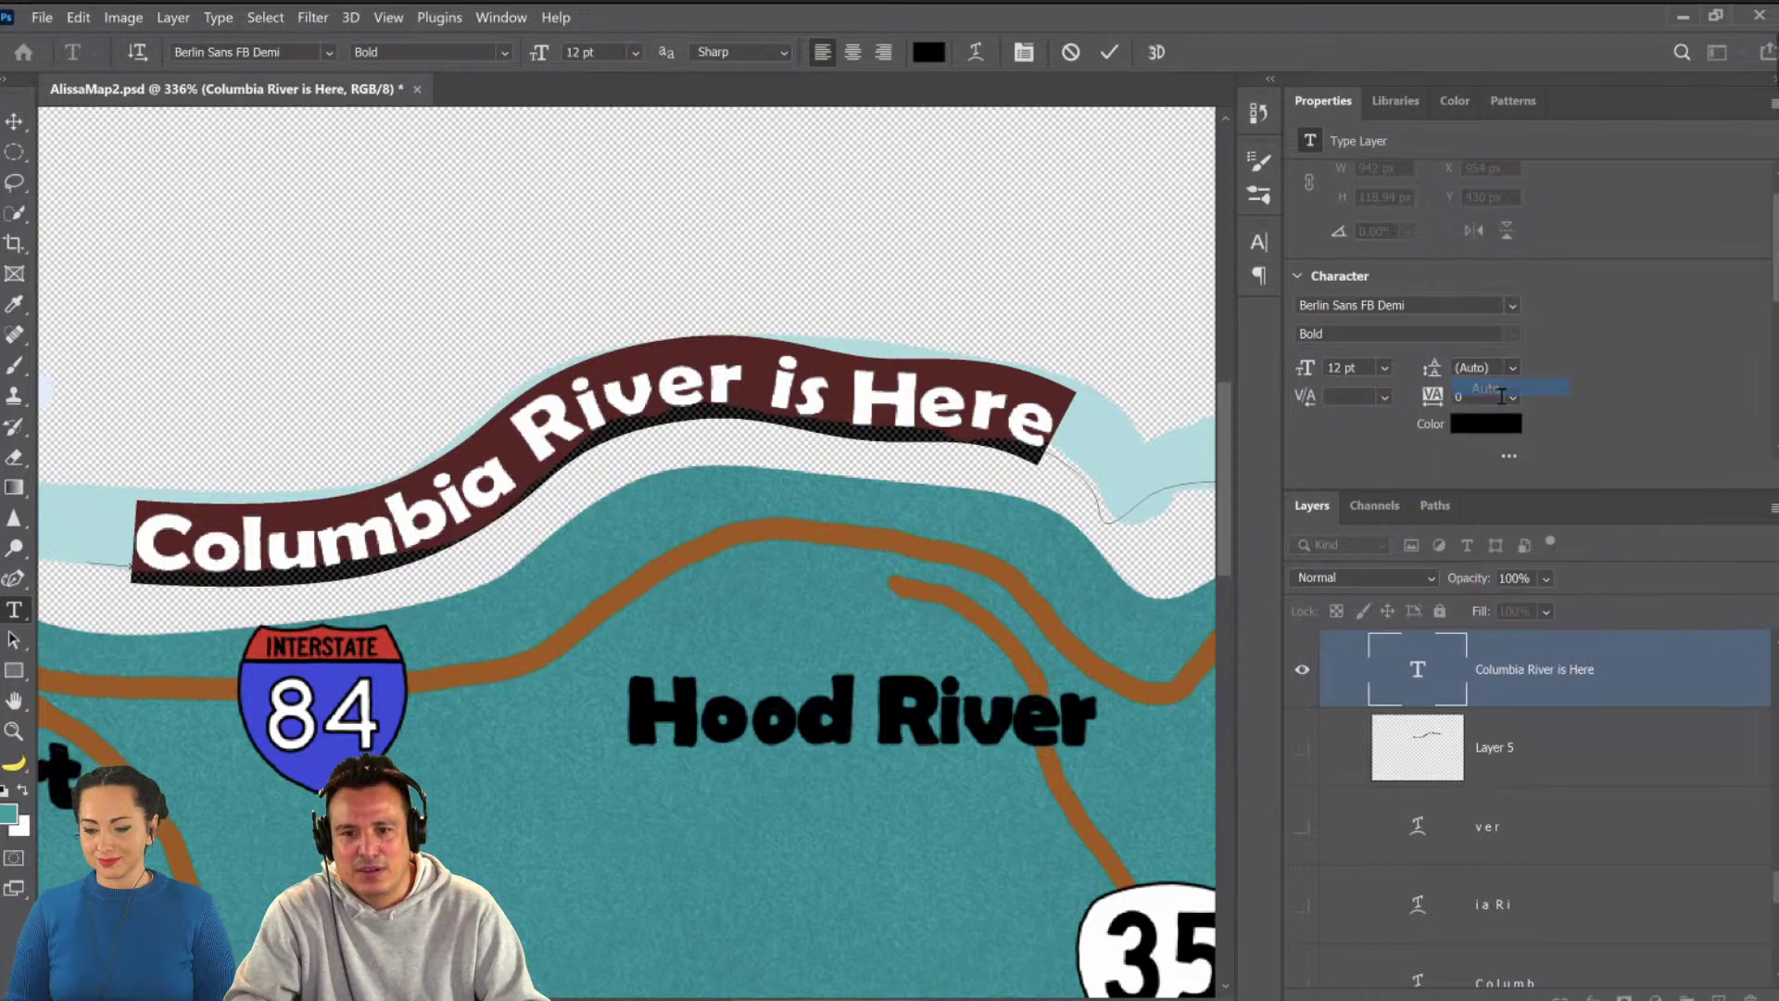
left_click(1619, 709)
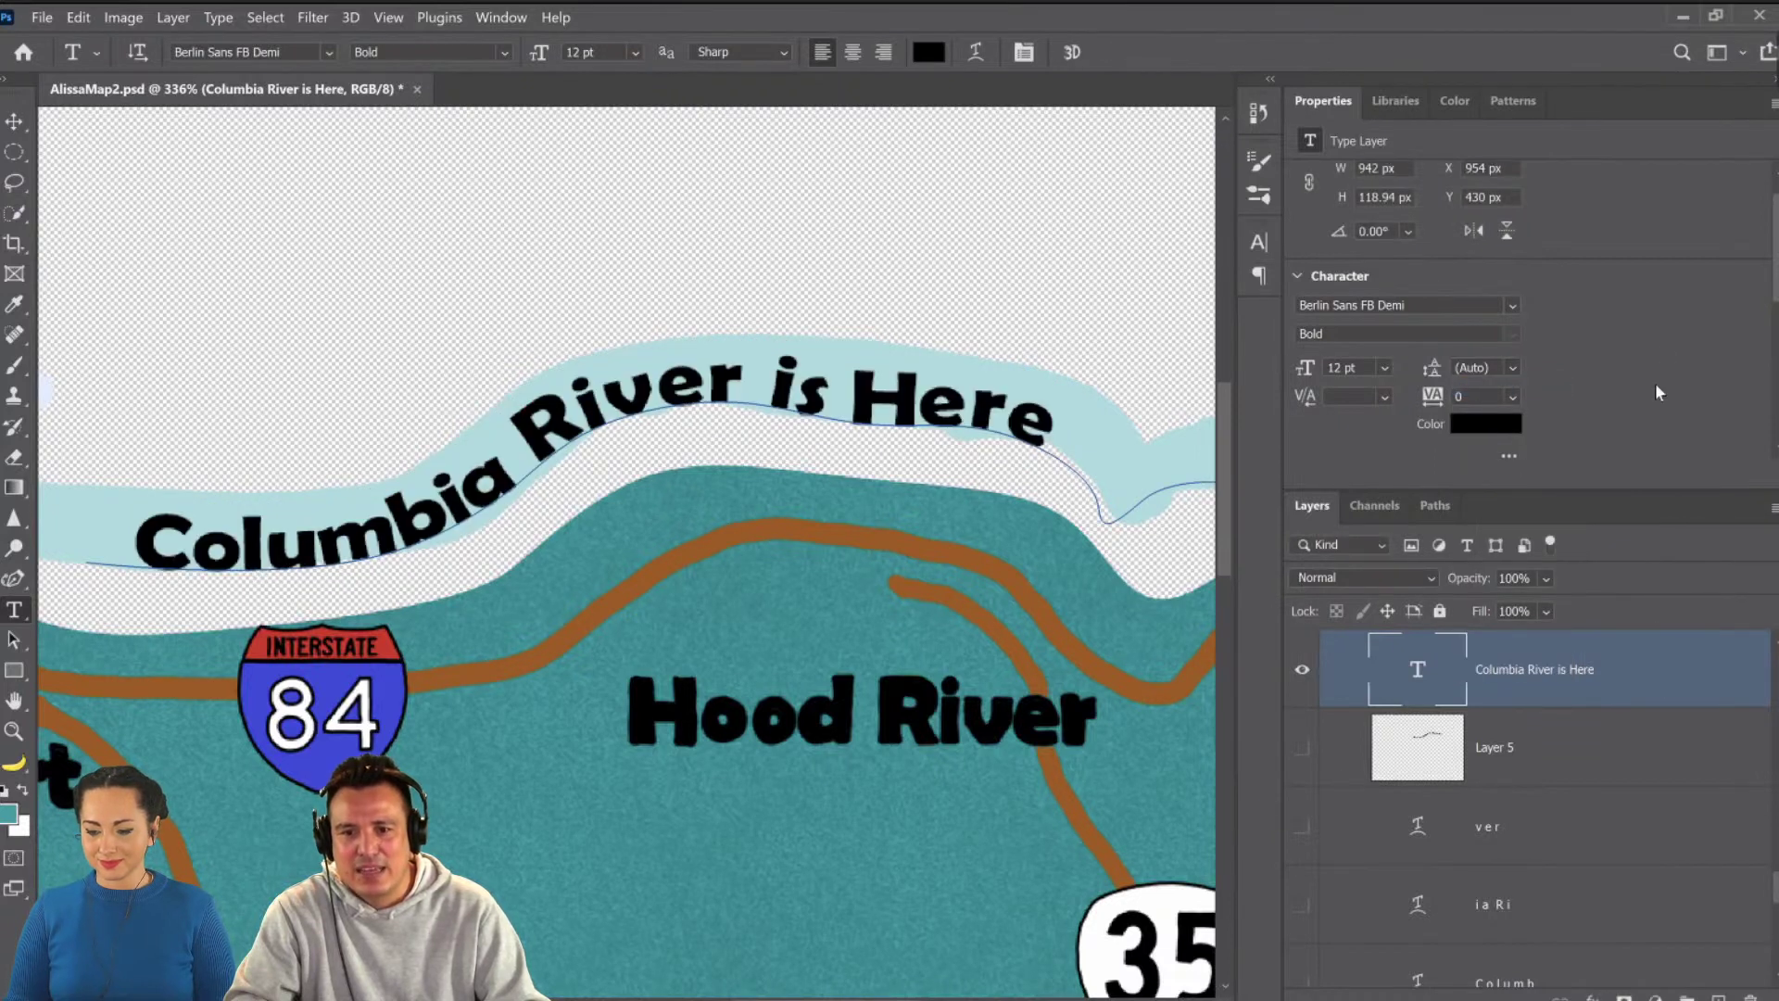
Centre-align the "Columbia River is Here" lettering along its curved path.
scroll(1654, 348, "down", 3)
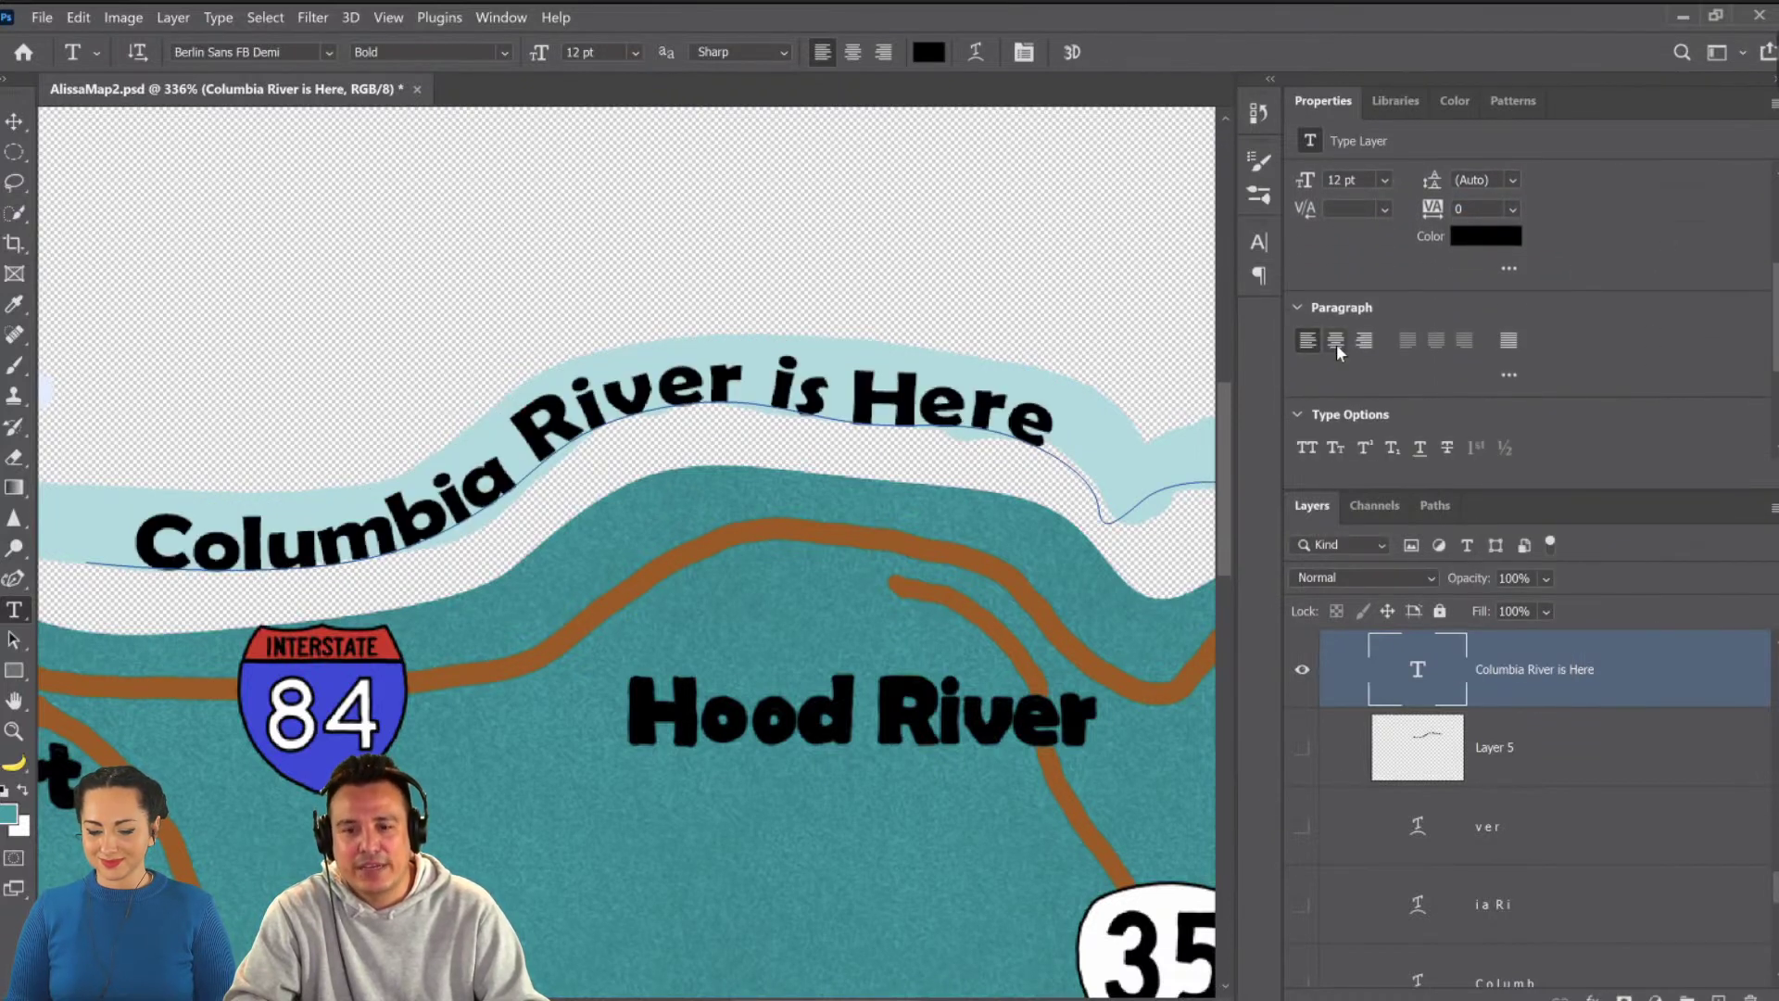
left_click(1336, 341)
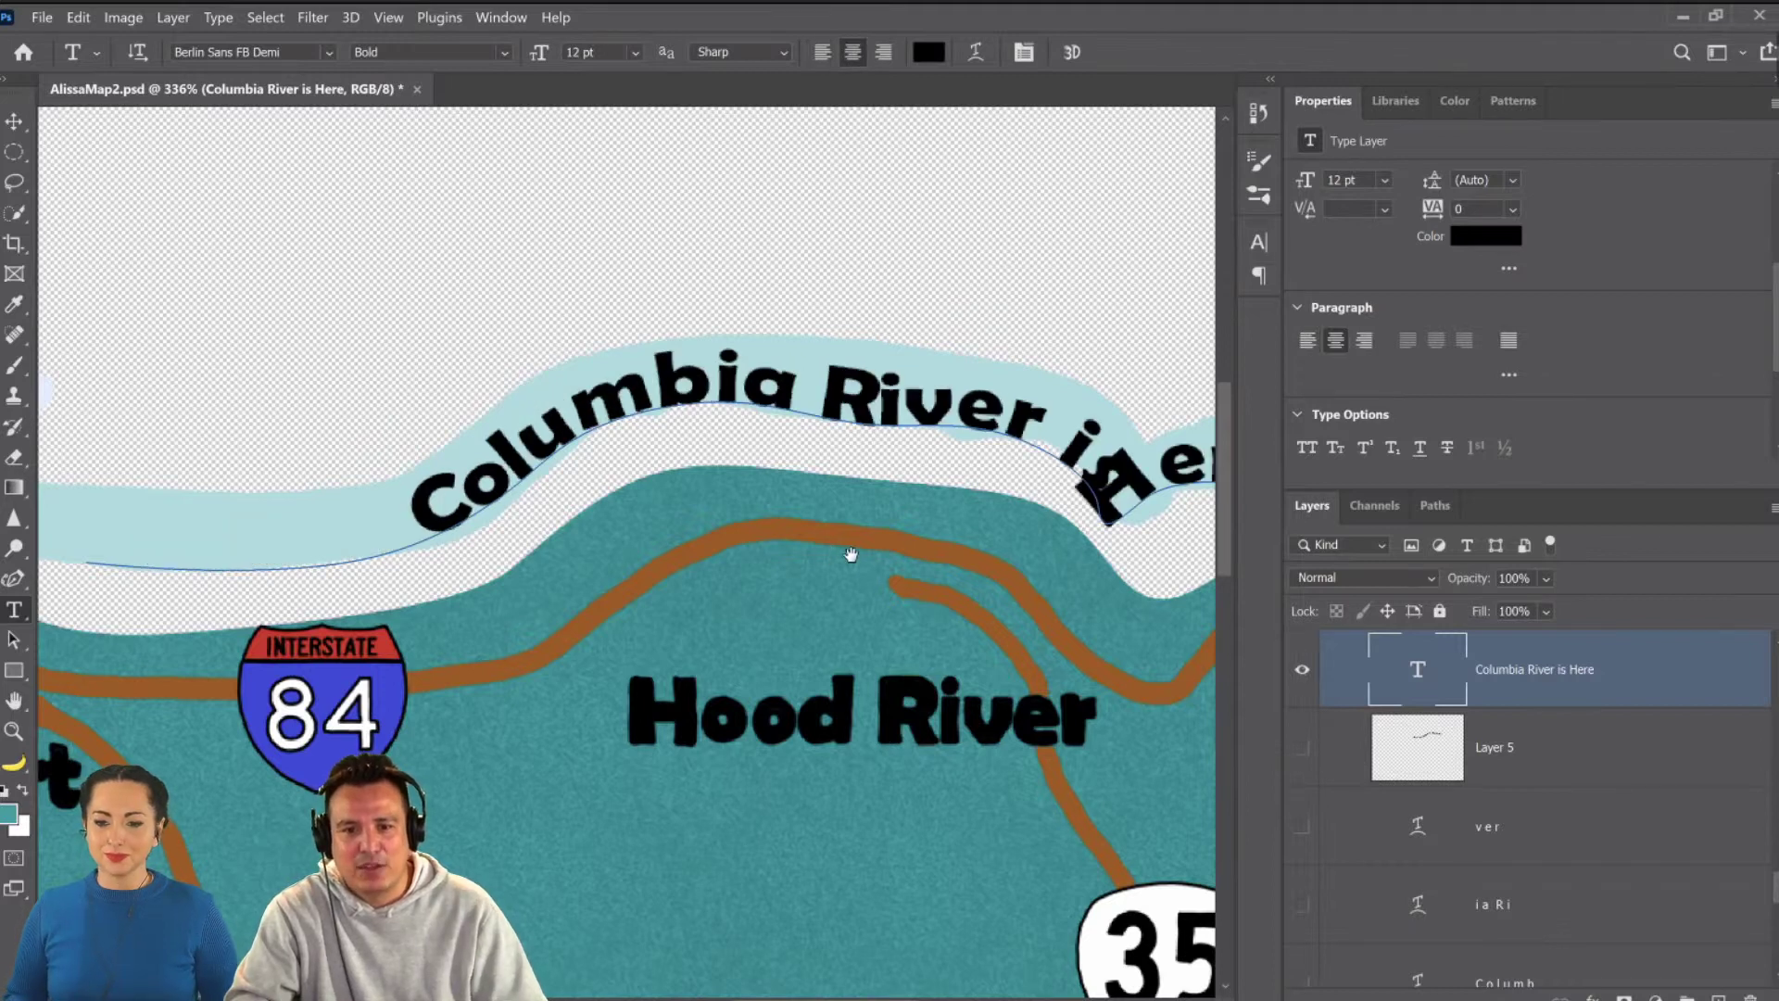
scroll(844, 556, "right", 2)
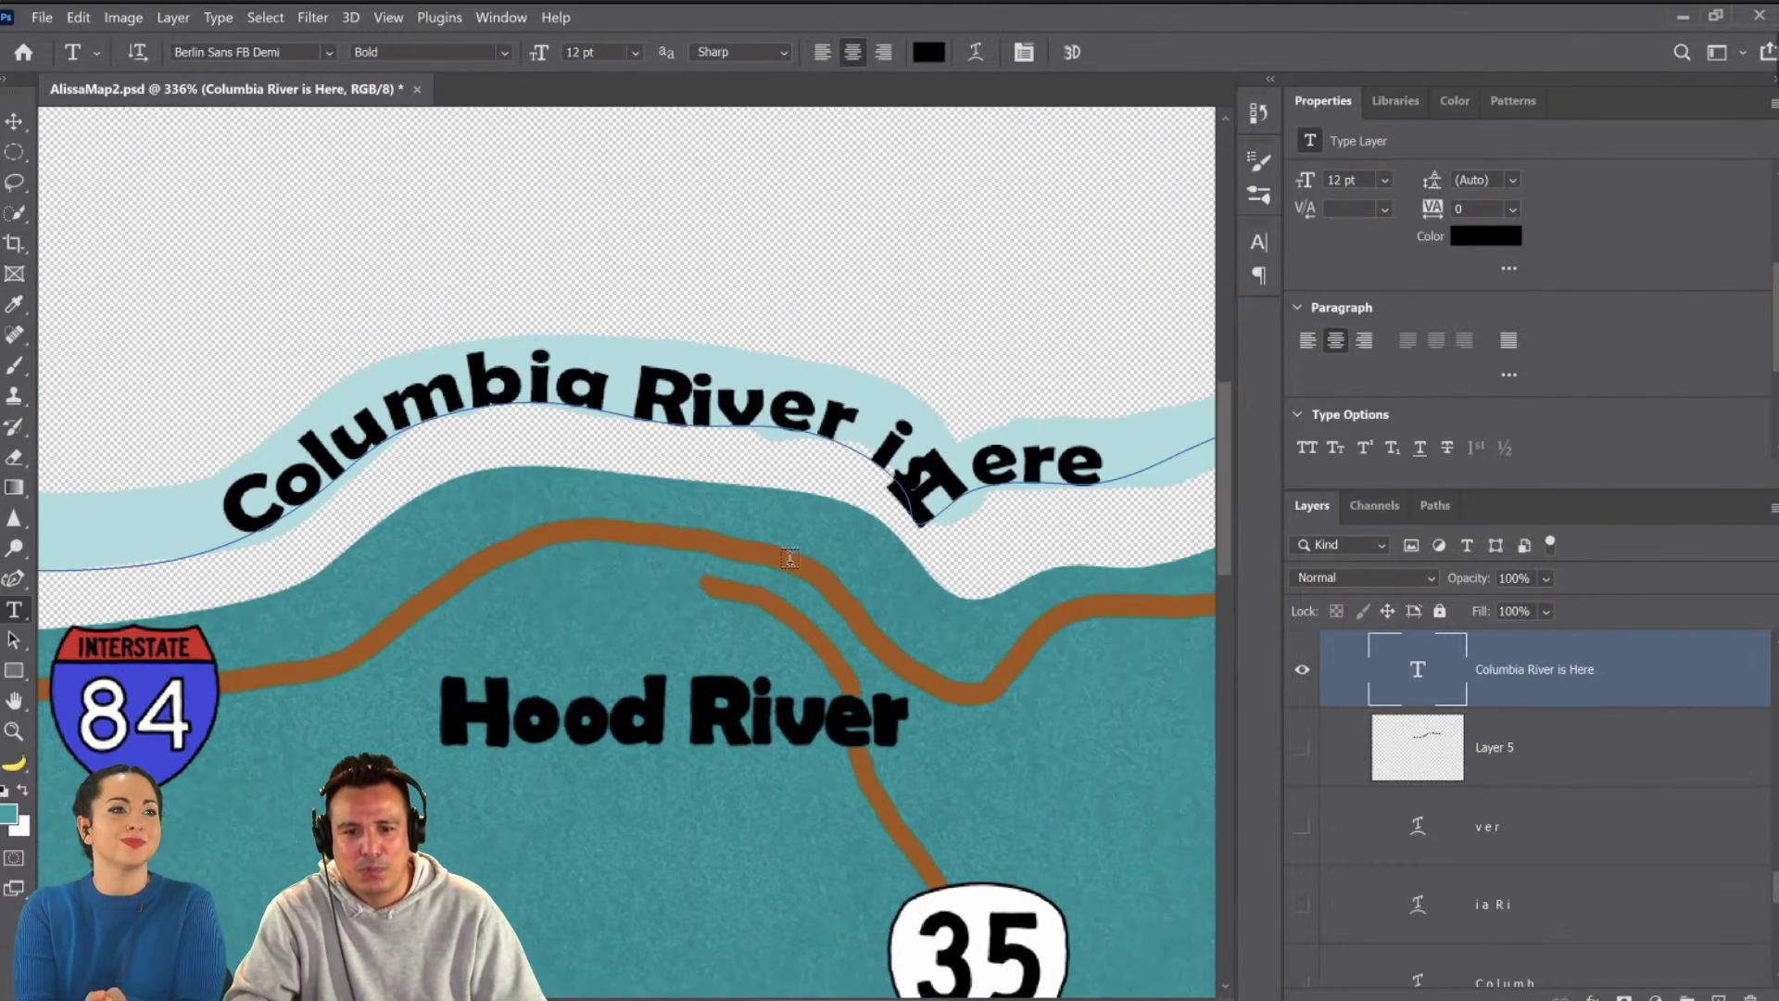
scroll(959, 410, "down", 1)
scroll(959, 410, "down", 1)
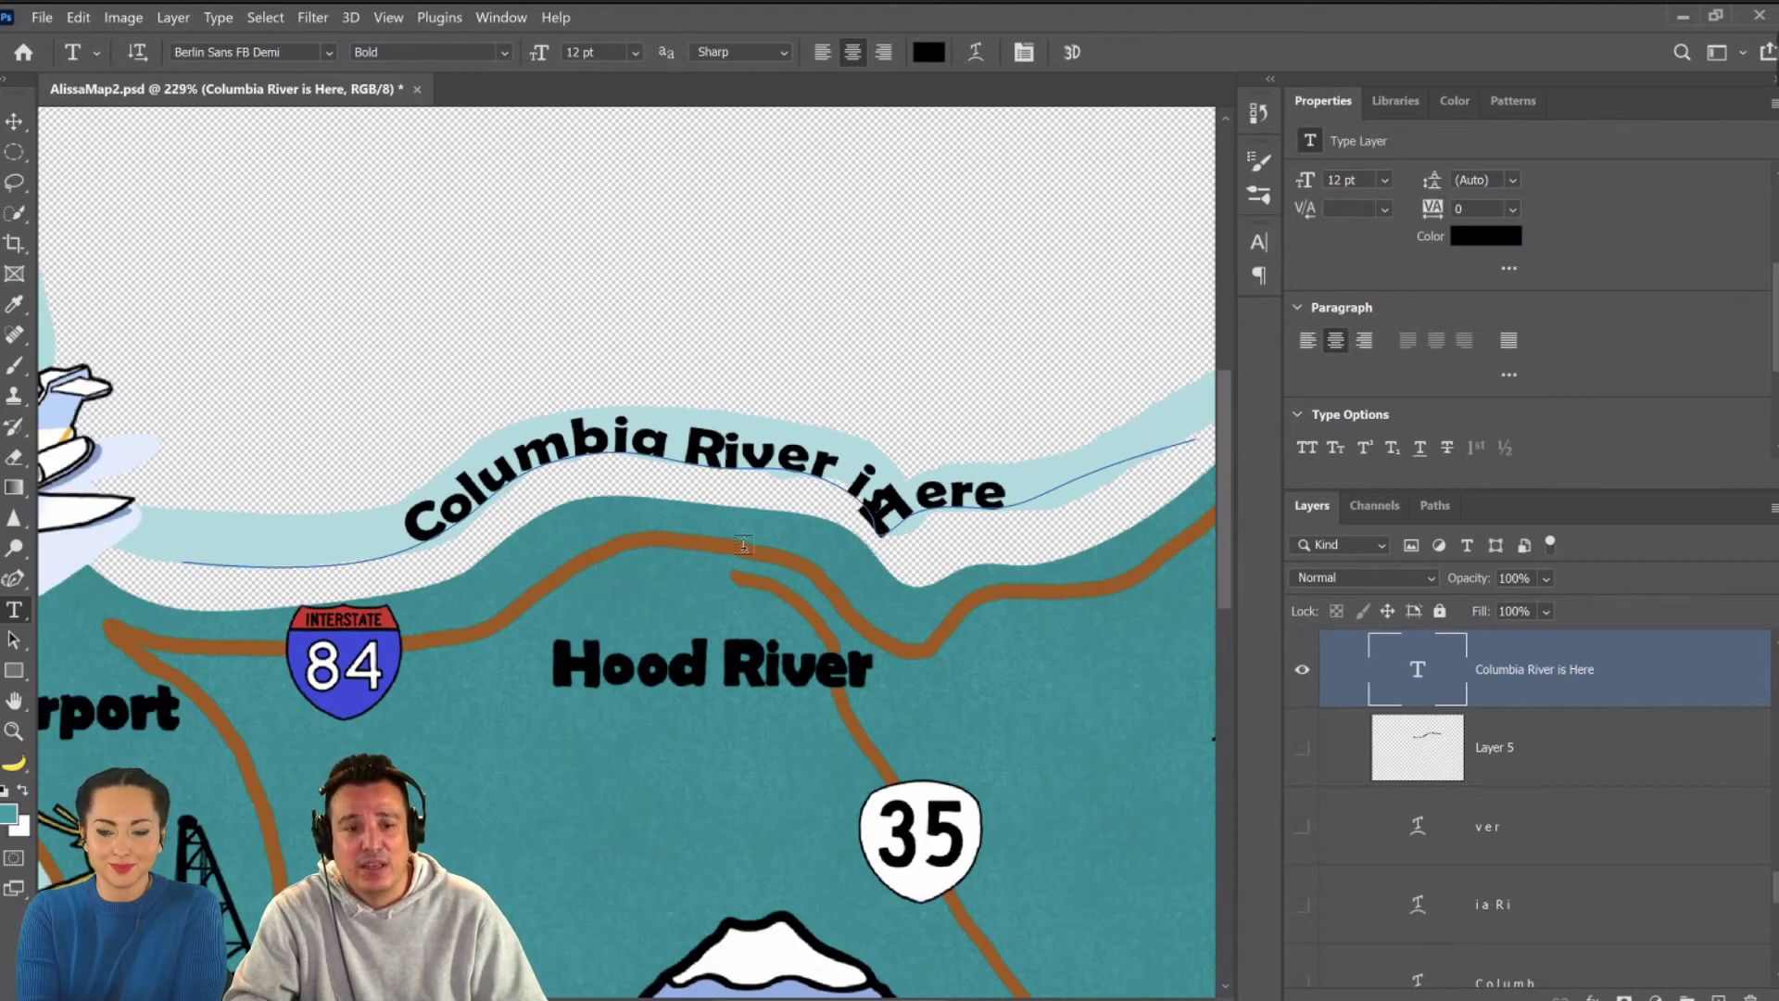
Try moving the whole river lettering slightly toward the plane with the Path Selection tool.
left_click(14, 641)
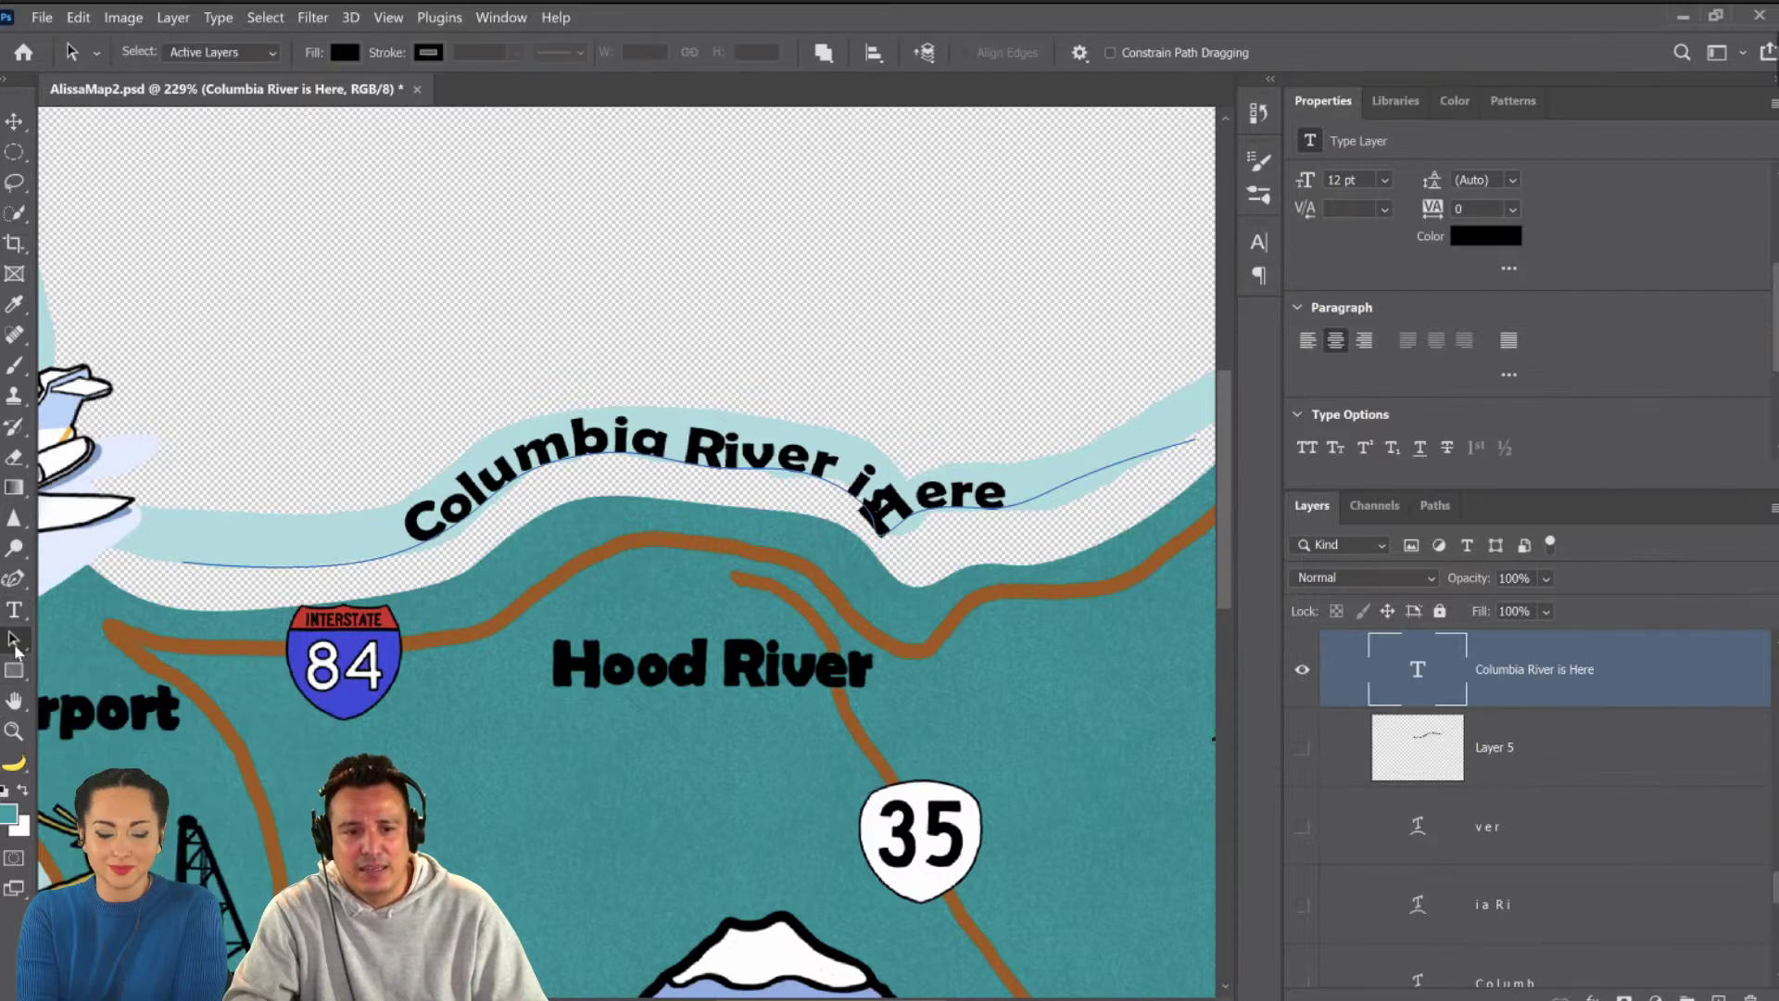
right_click(15, 647)
left_click_drag(424, 506, 397, 519)
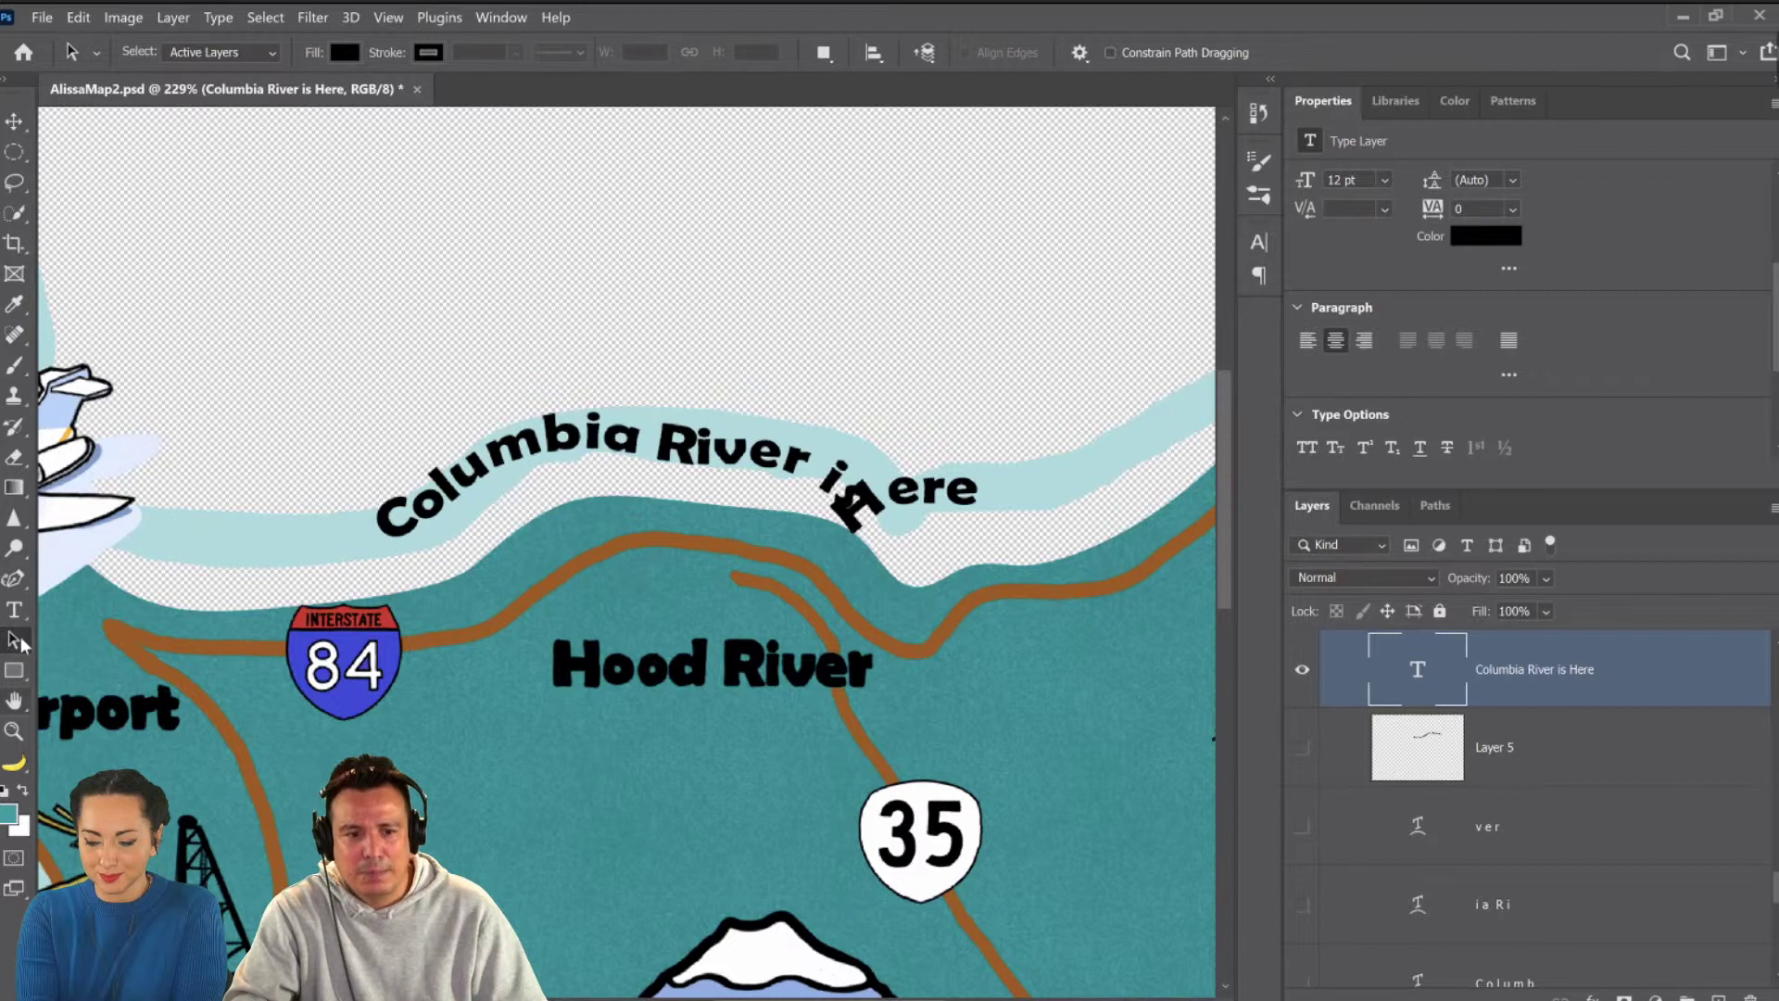
Undo the last lettering move, and discard a new text layer started near the beginning of the river path.
key("t")
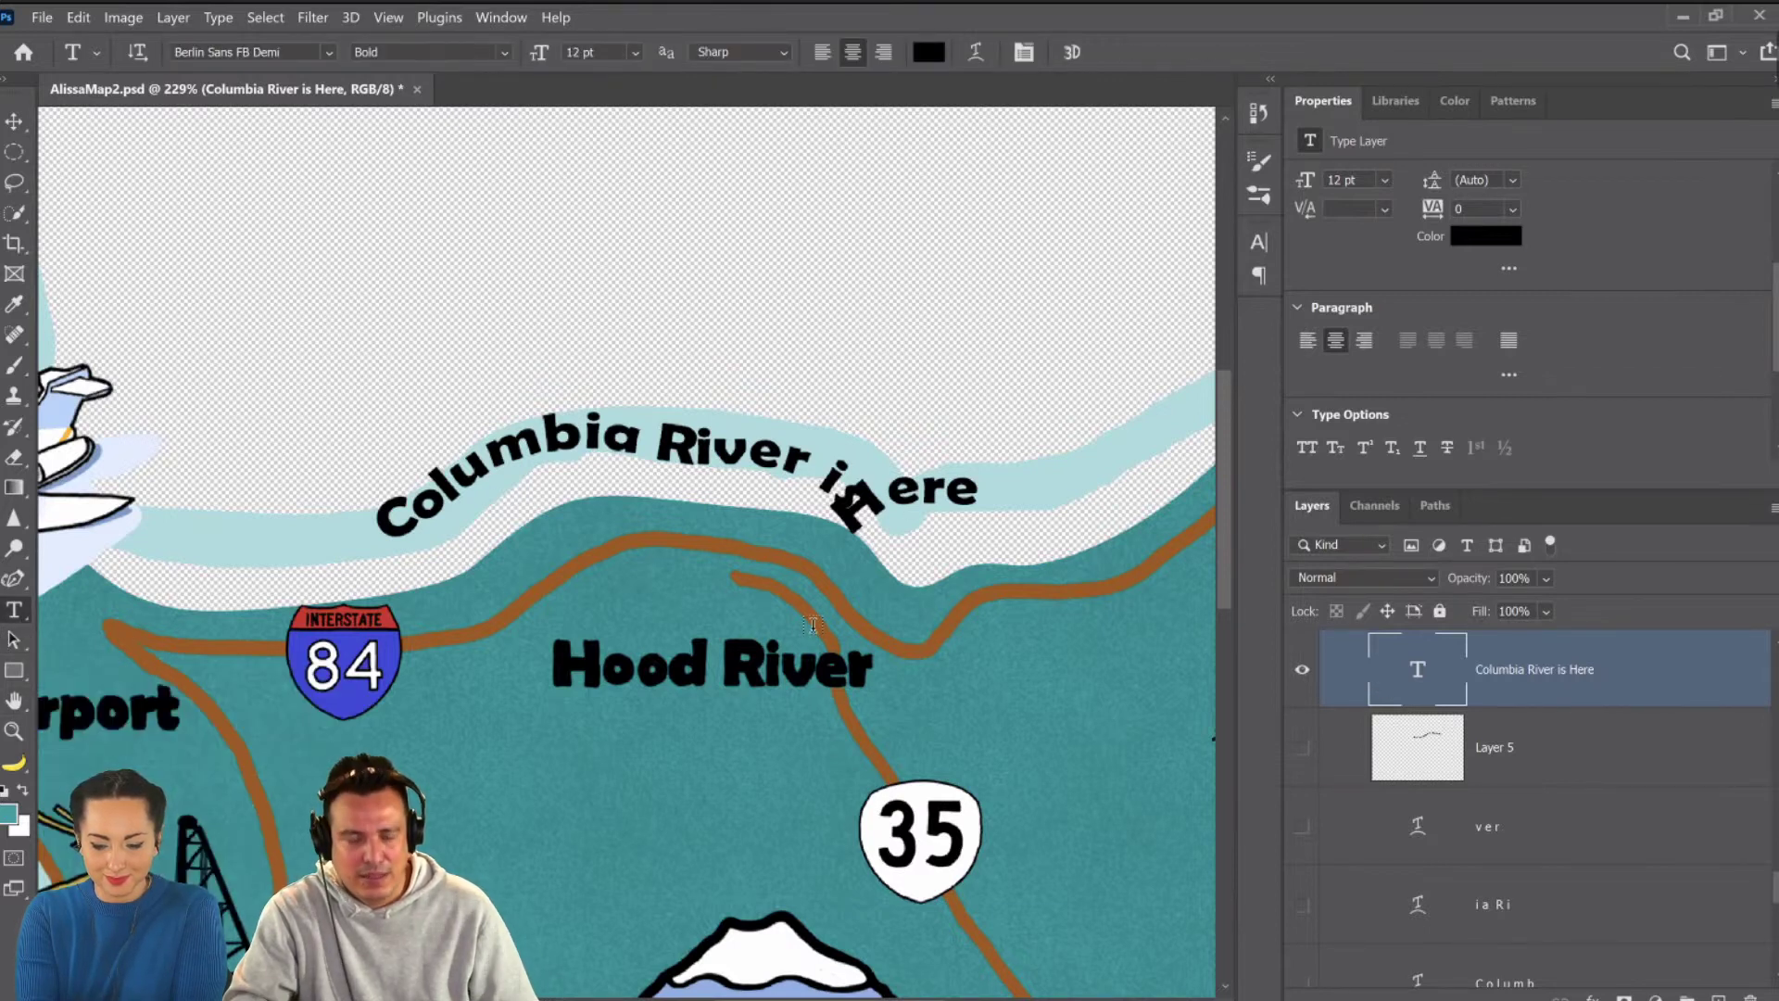
key("ctrl+z")
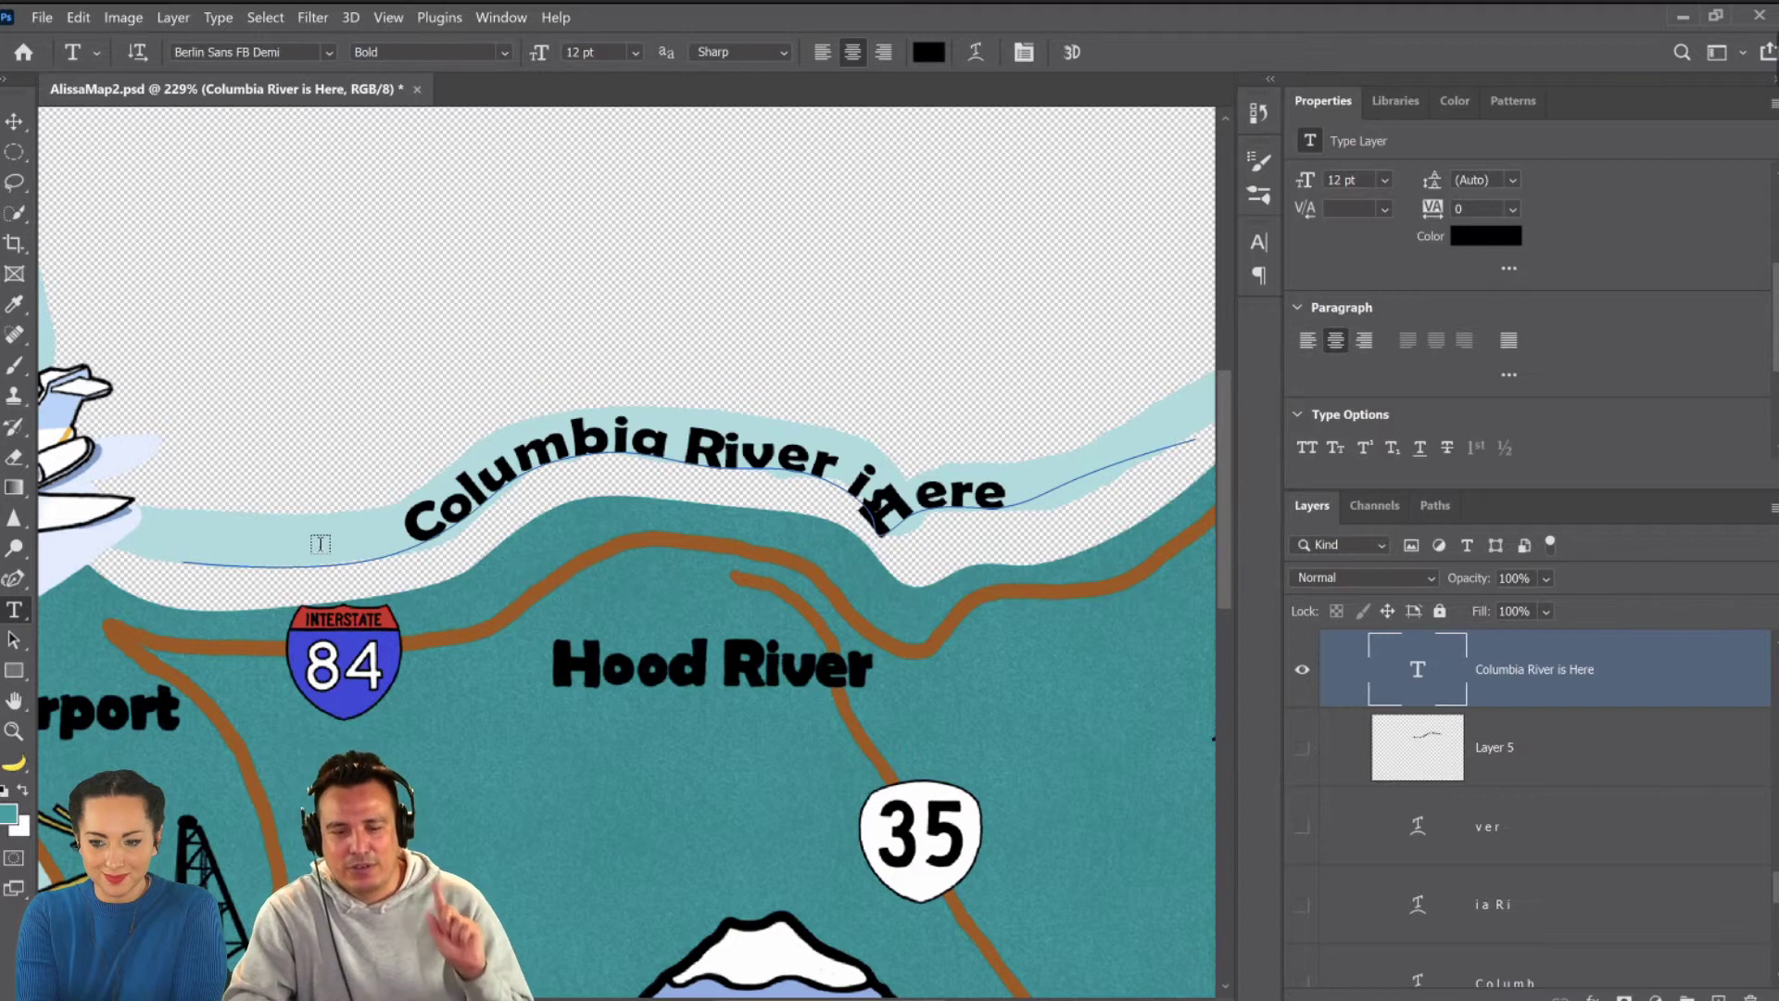
left_click(183, 547)
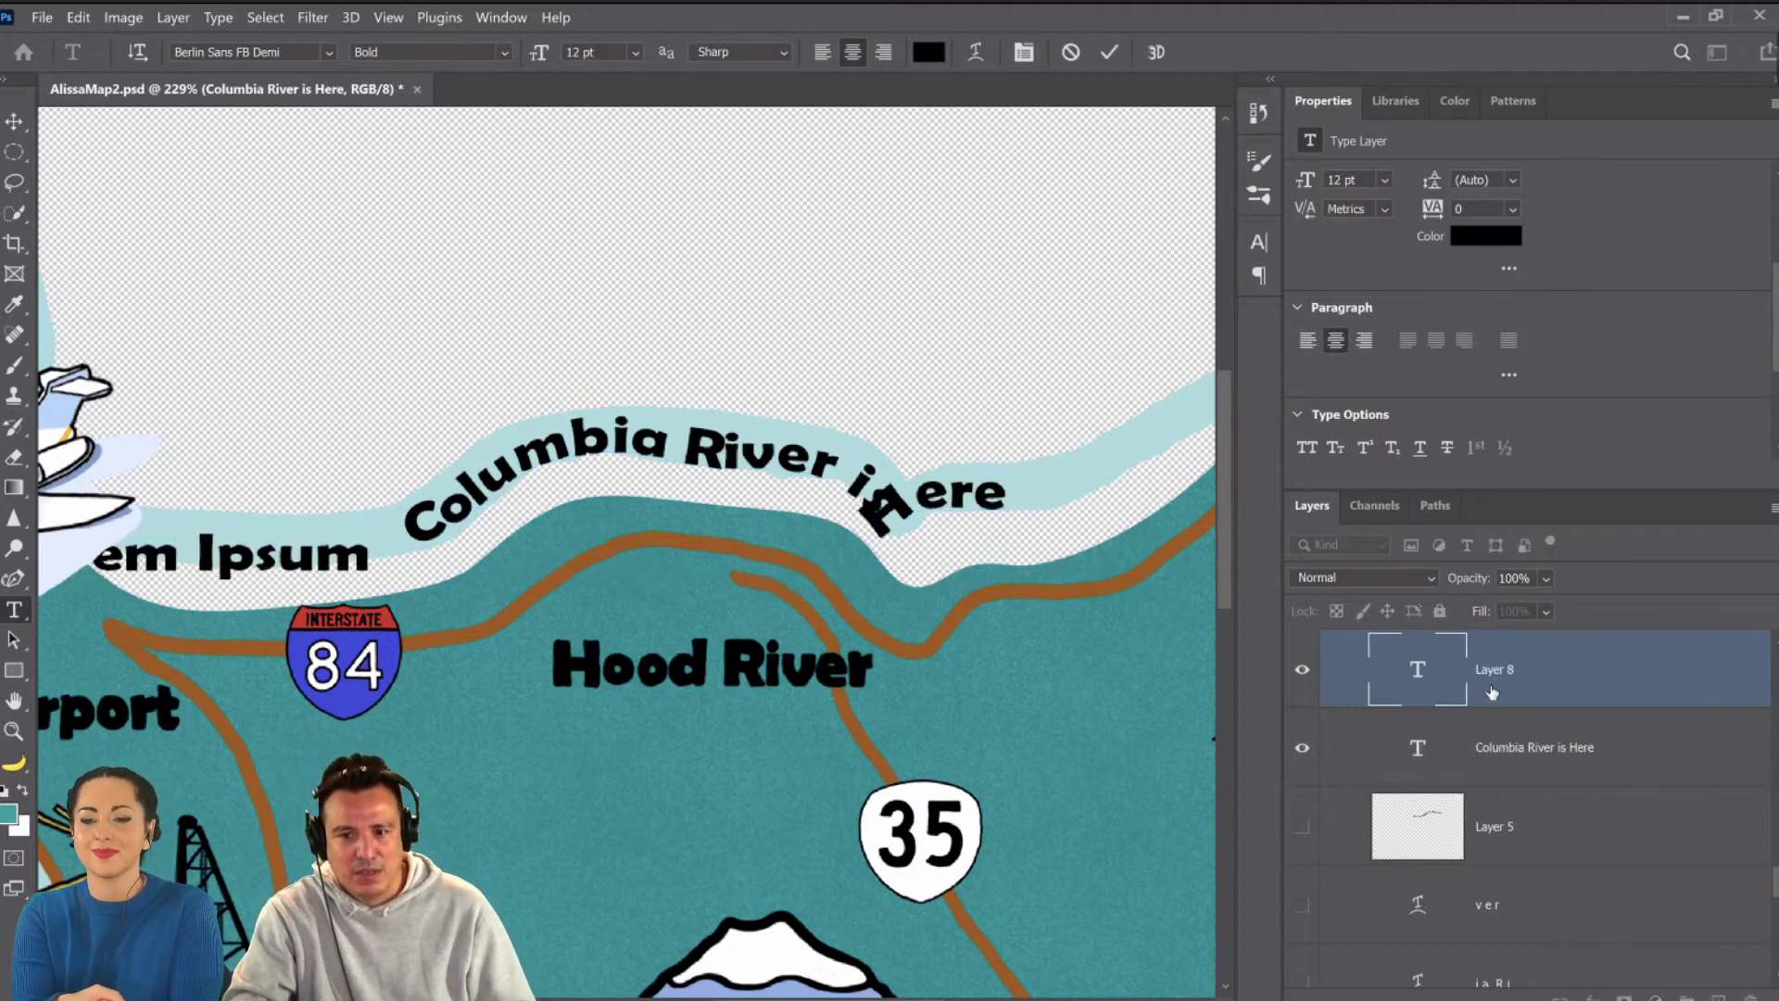
left_click_drag(1649, 676, 1759, 982)
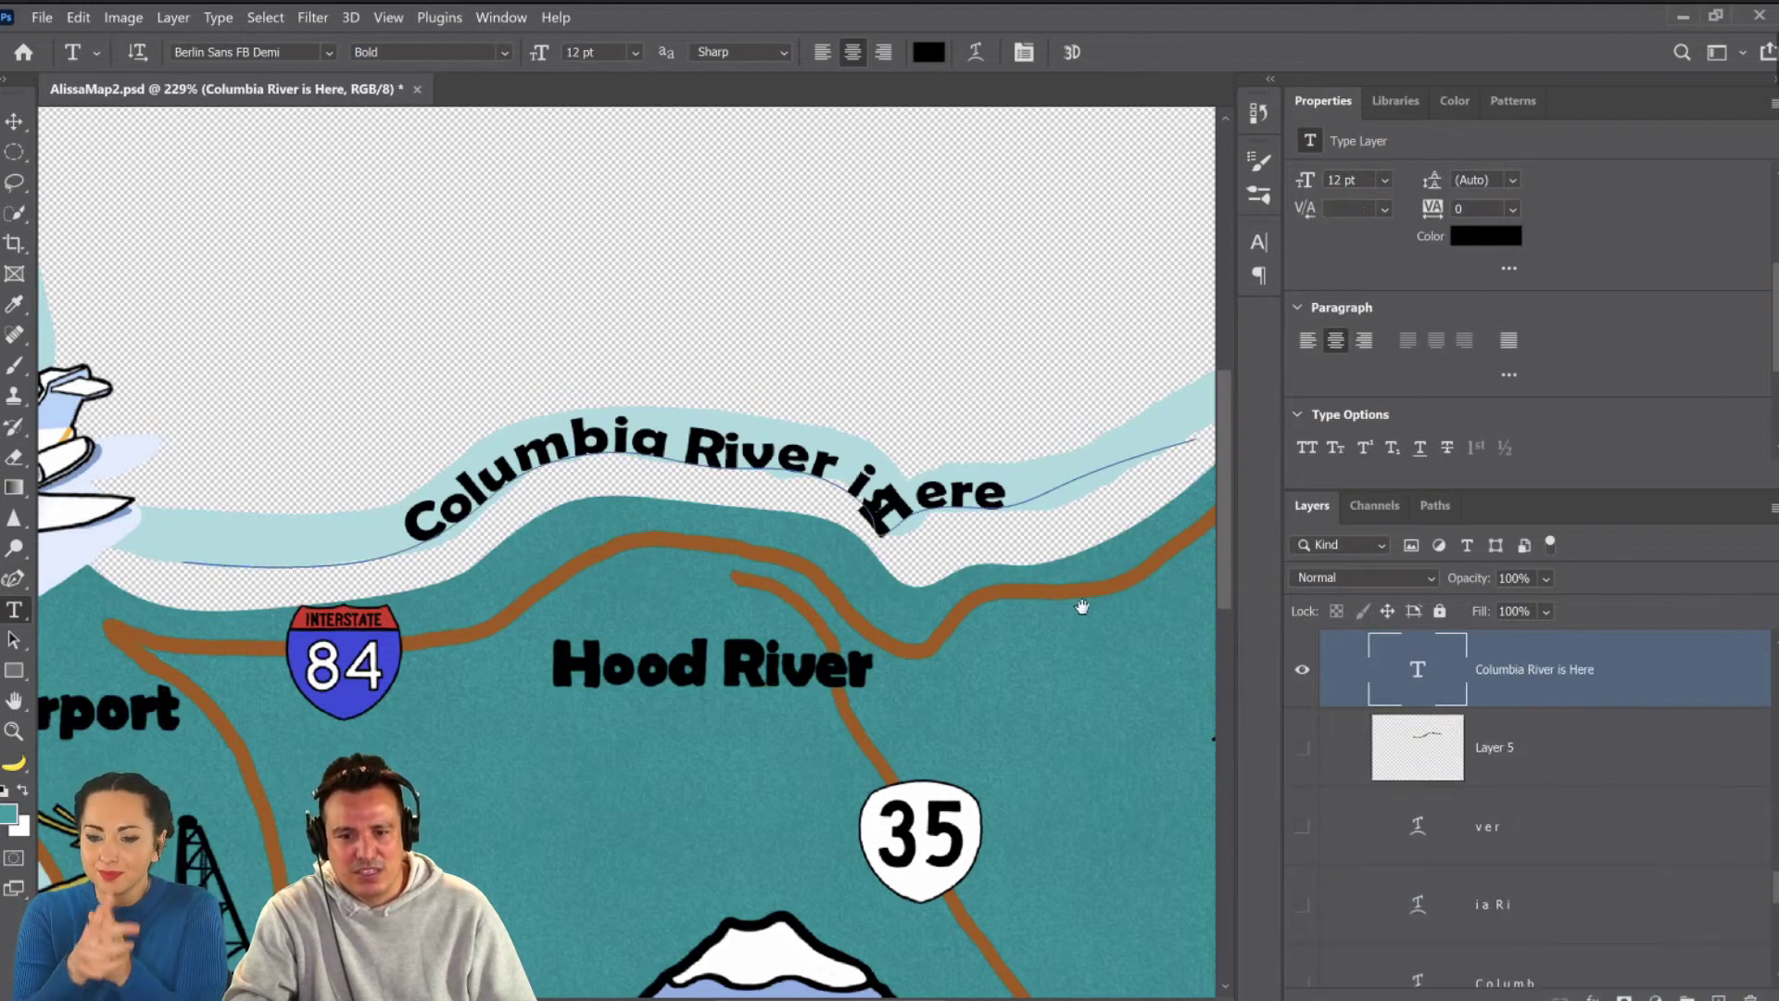
Add a Curvature Pen anchor point to the lettering path at the lowest part of the river's dip.
scroll(797, 667, "right", 1)
scroll(857, 509, "right", 5)
scroll(857, 510, "up", 2)
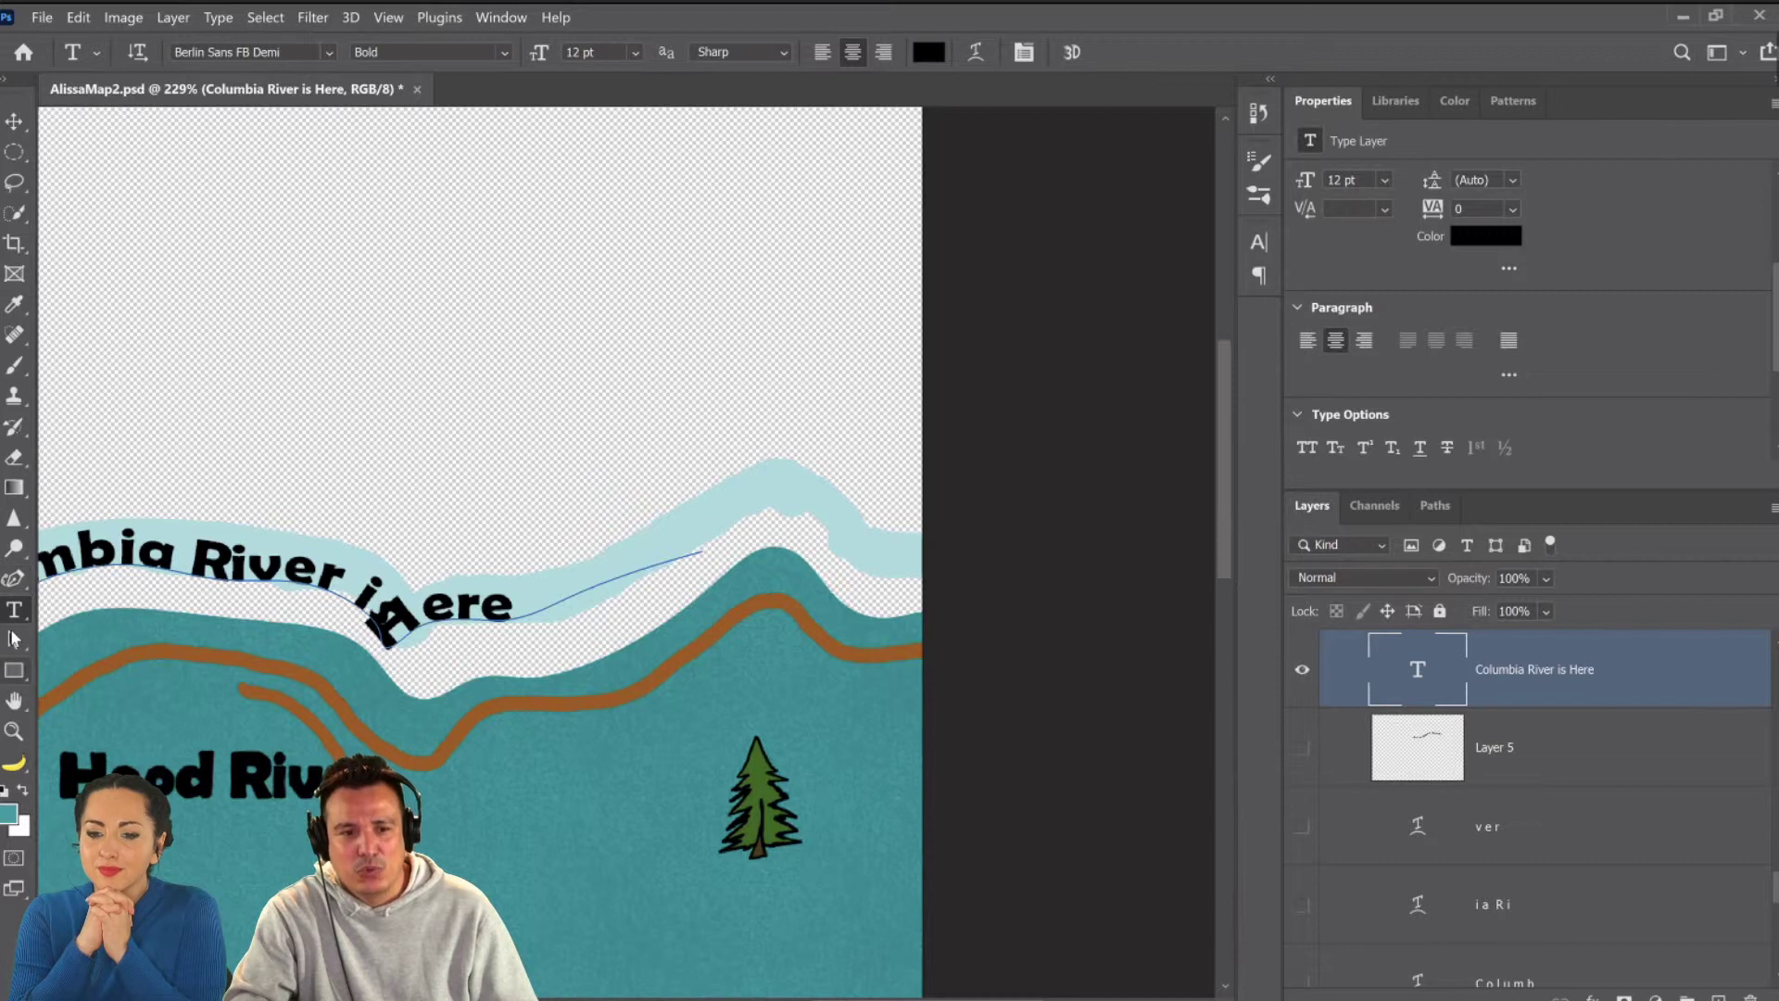
left_click(15, 637)
left_click(19, 582)
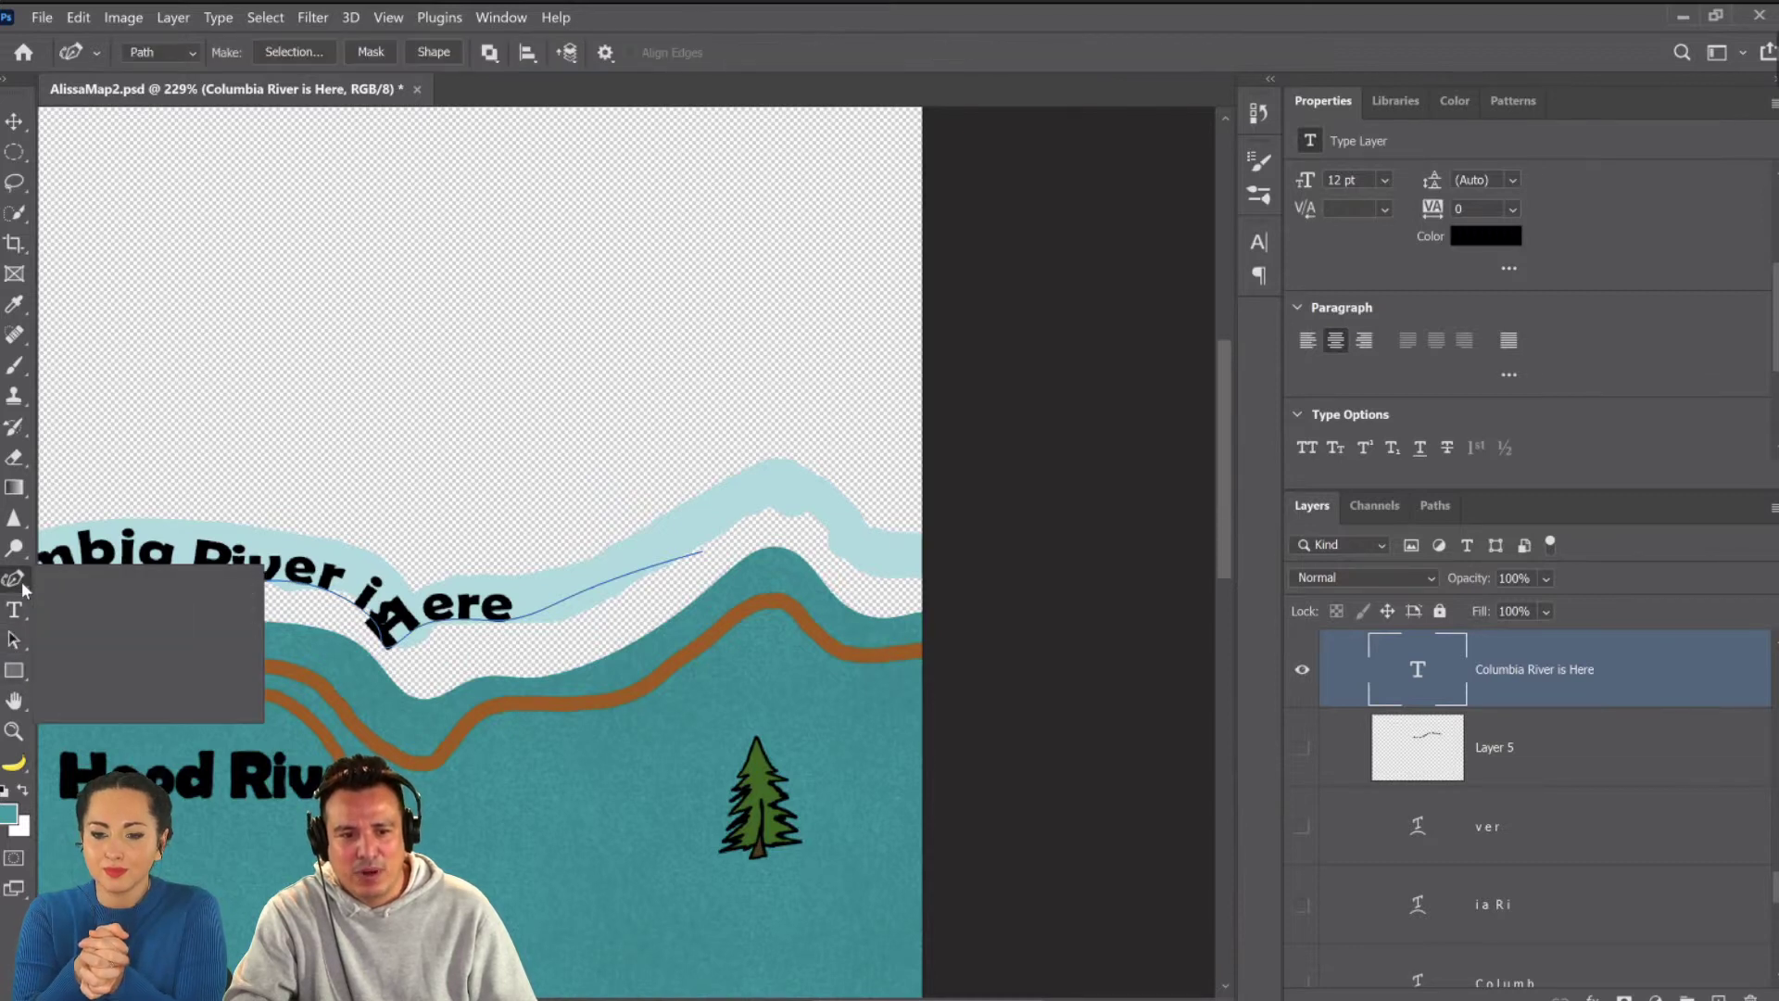
left_click(121, 643)
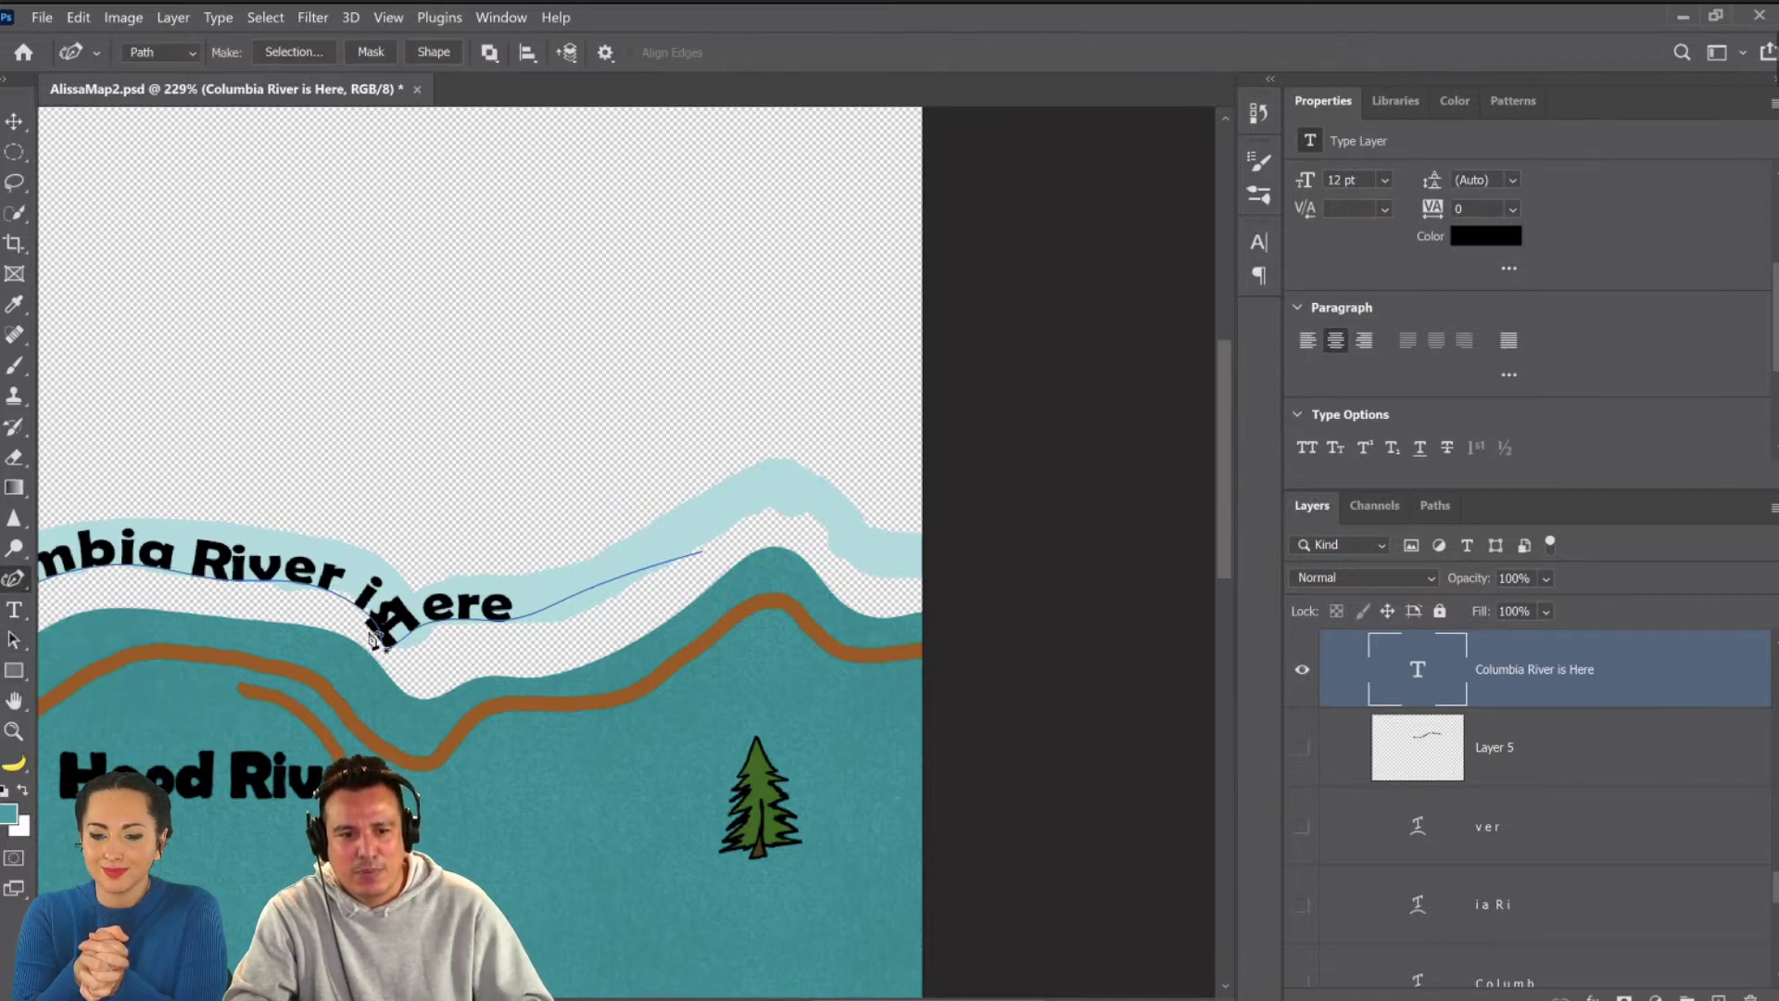
scroll(278, 706, "up", 5)
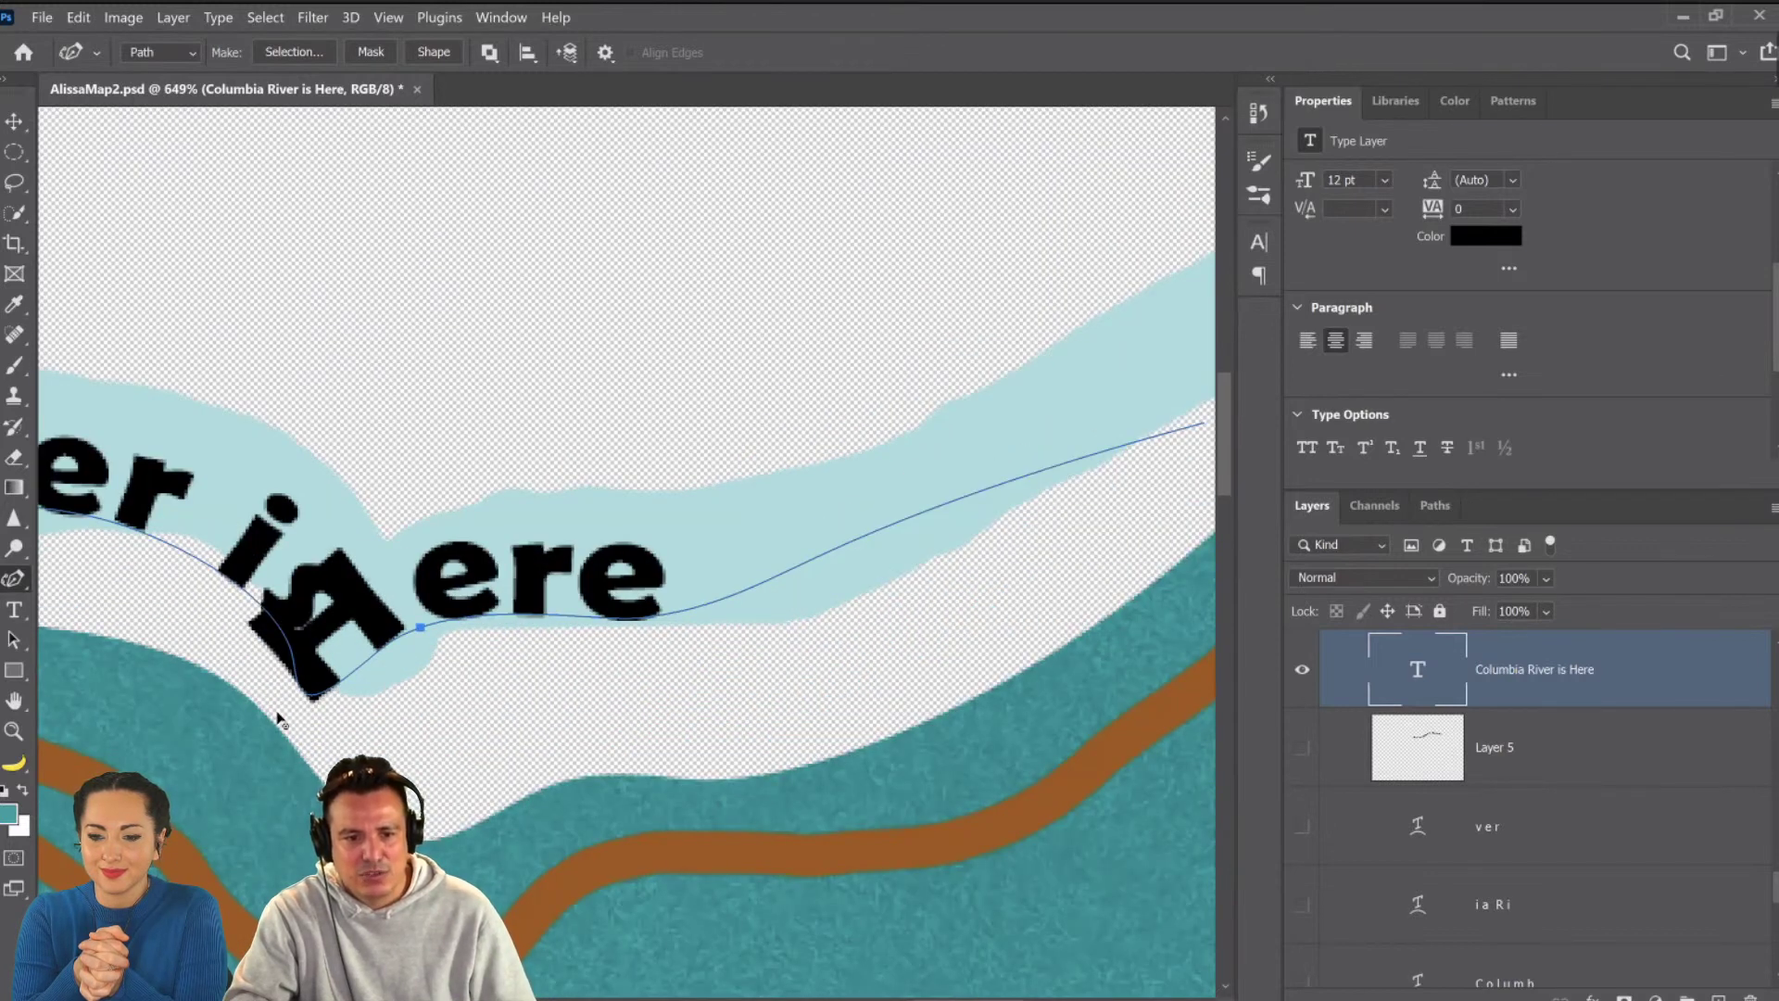
scroll(278, 719, "up", 2)
left_click(274, 710)
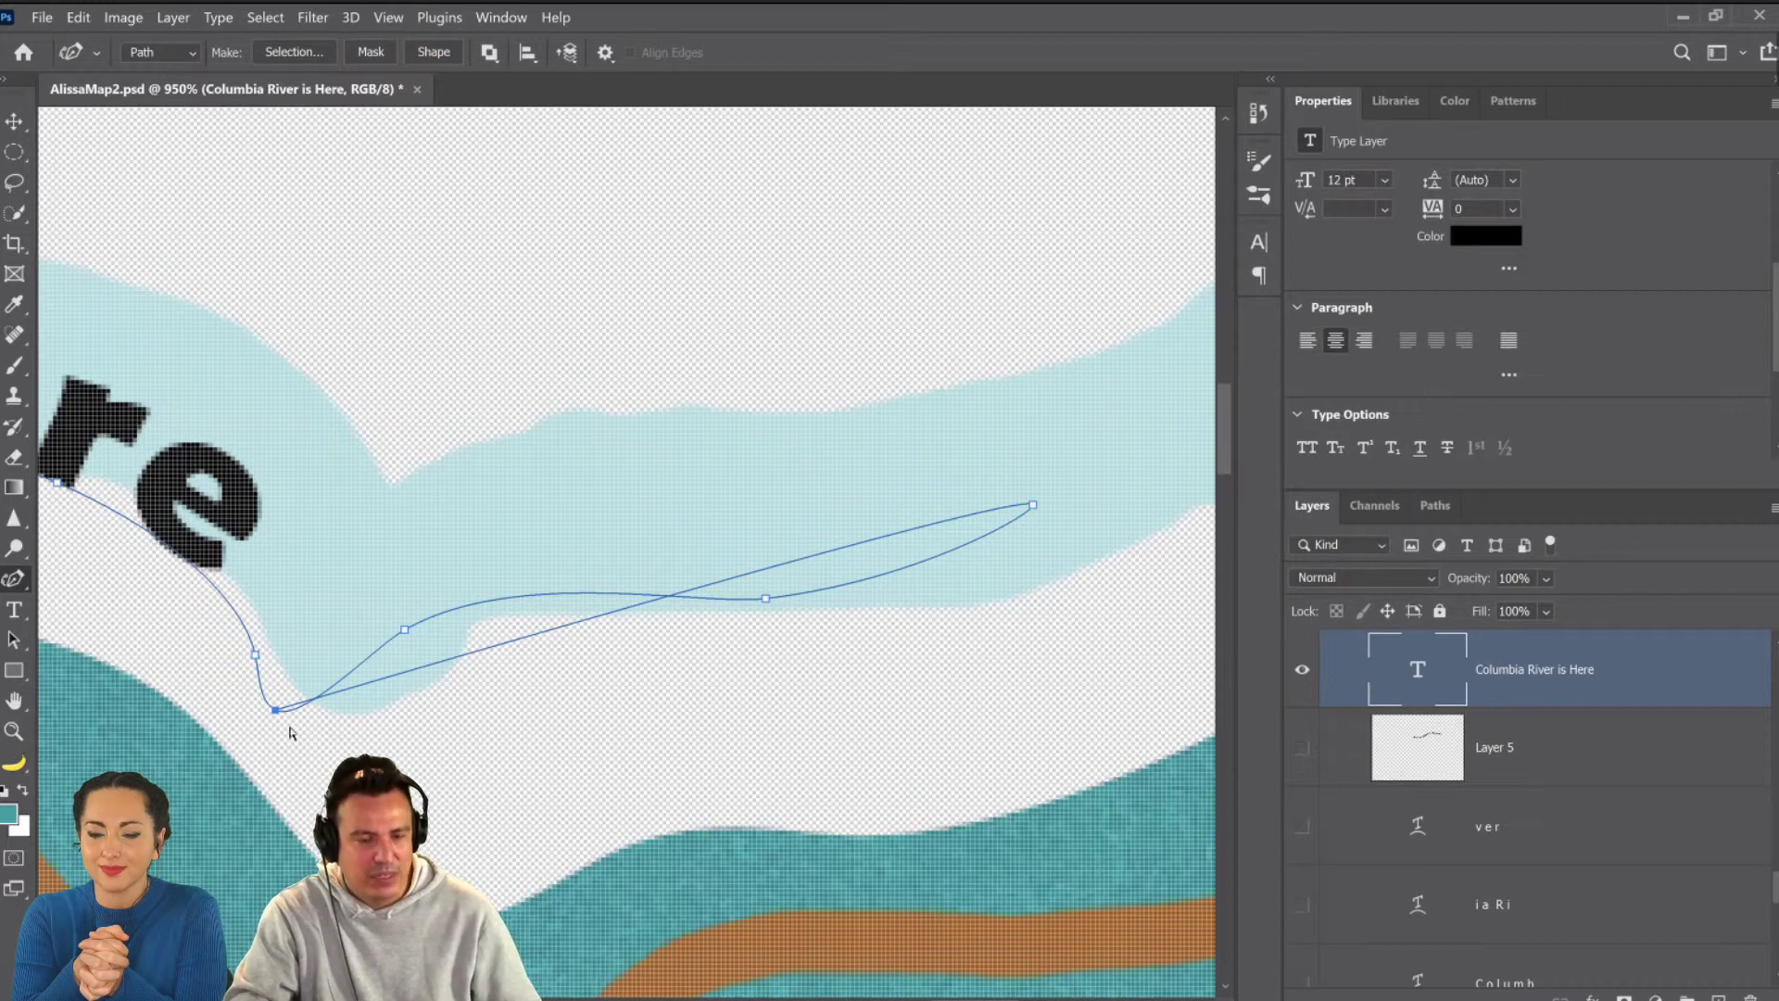
Remove the lowest anchor point in the lettering path's dip and reposition the path's end over the river.
left_click_drag(276, 710, 992, 371)
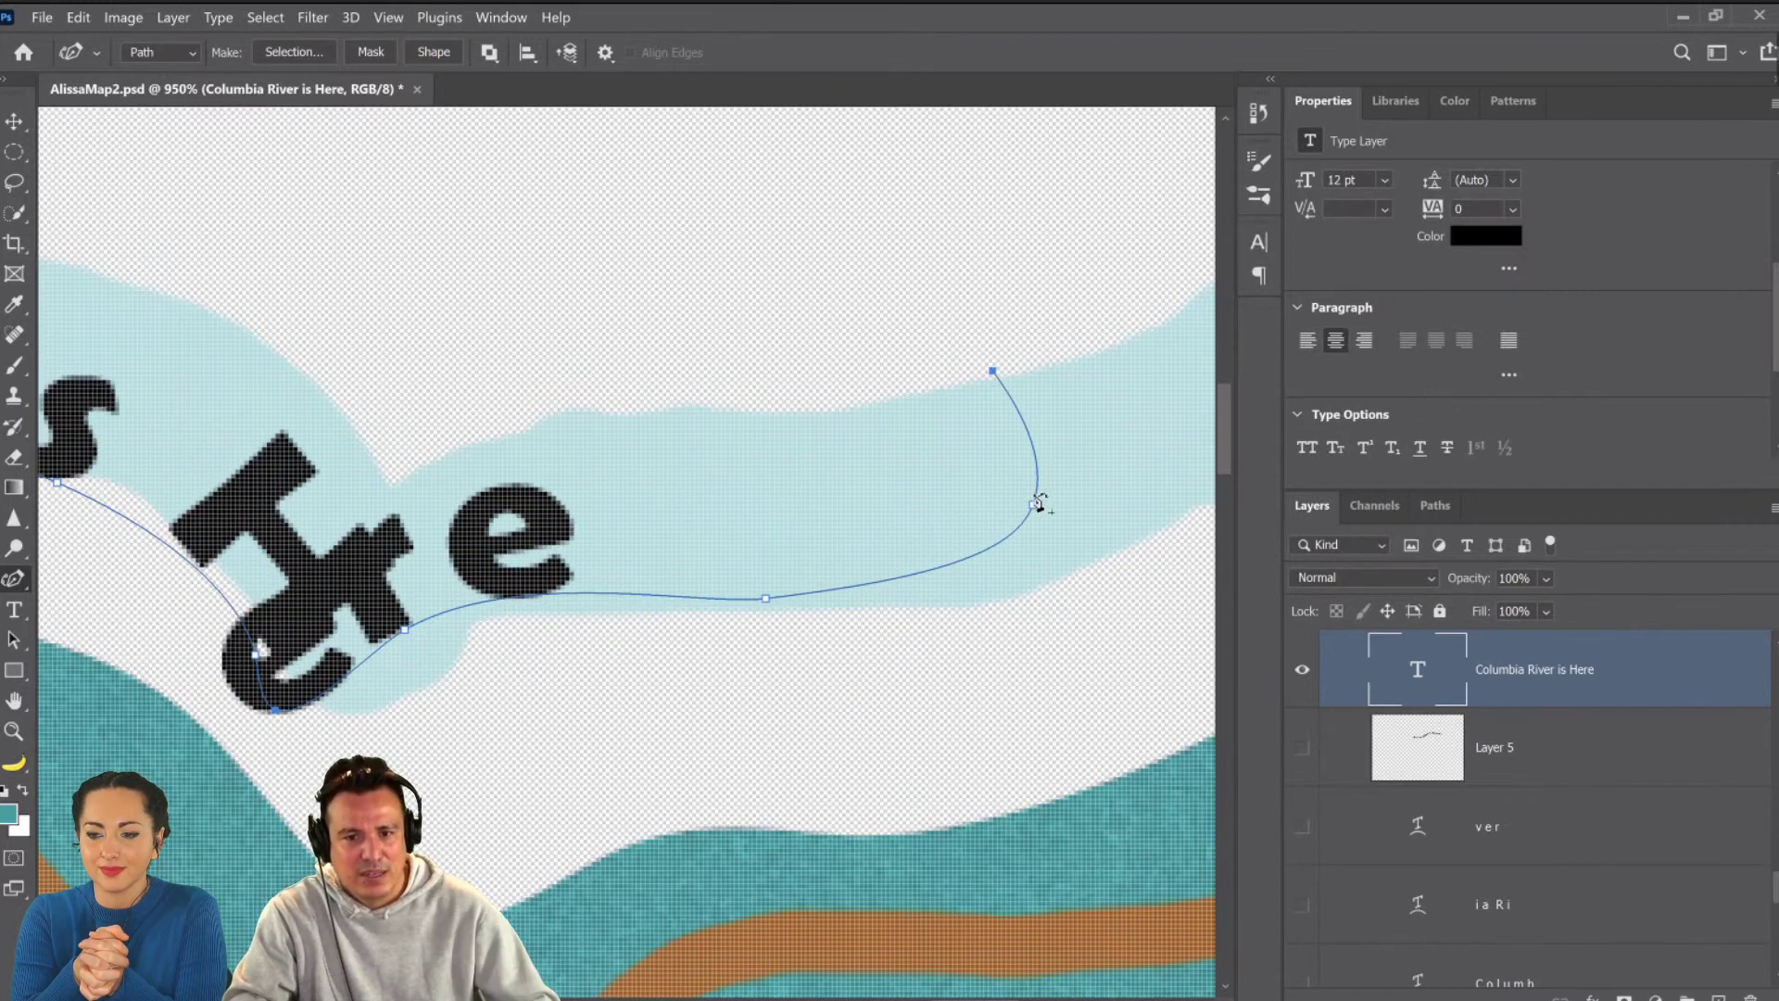
left_click_drag(276, 712, 615, 714)
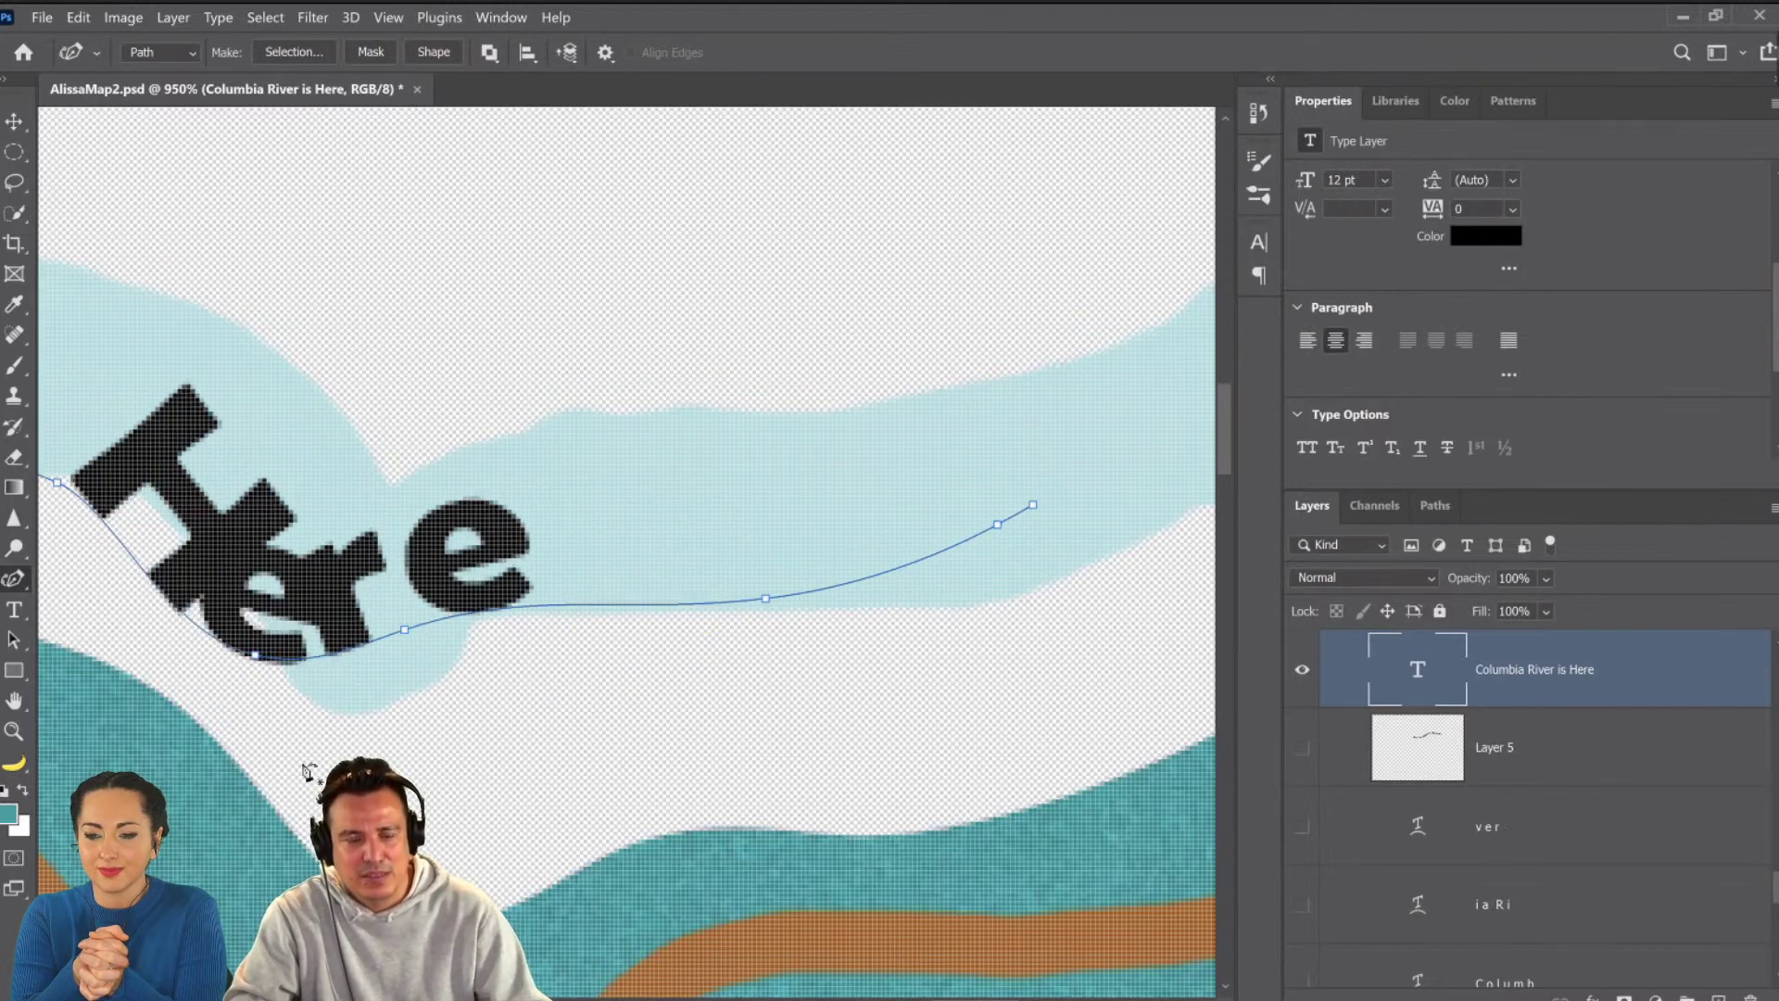
left_click_drag(256, 656, 859, 518)
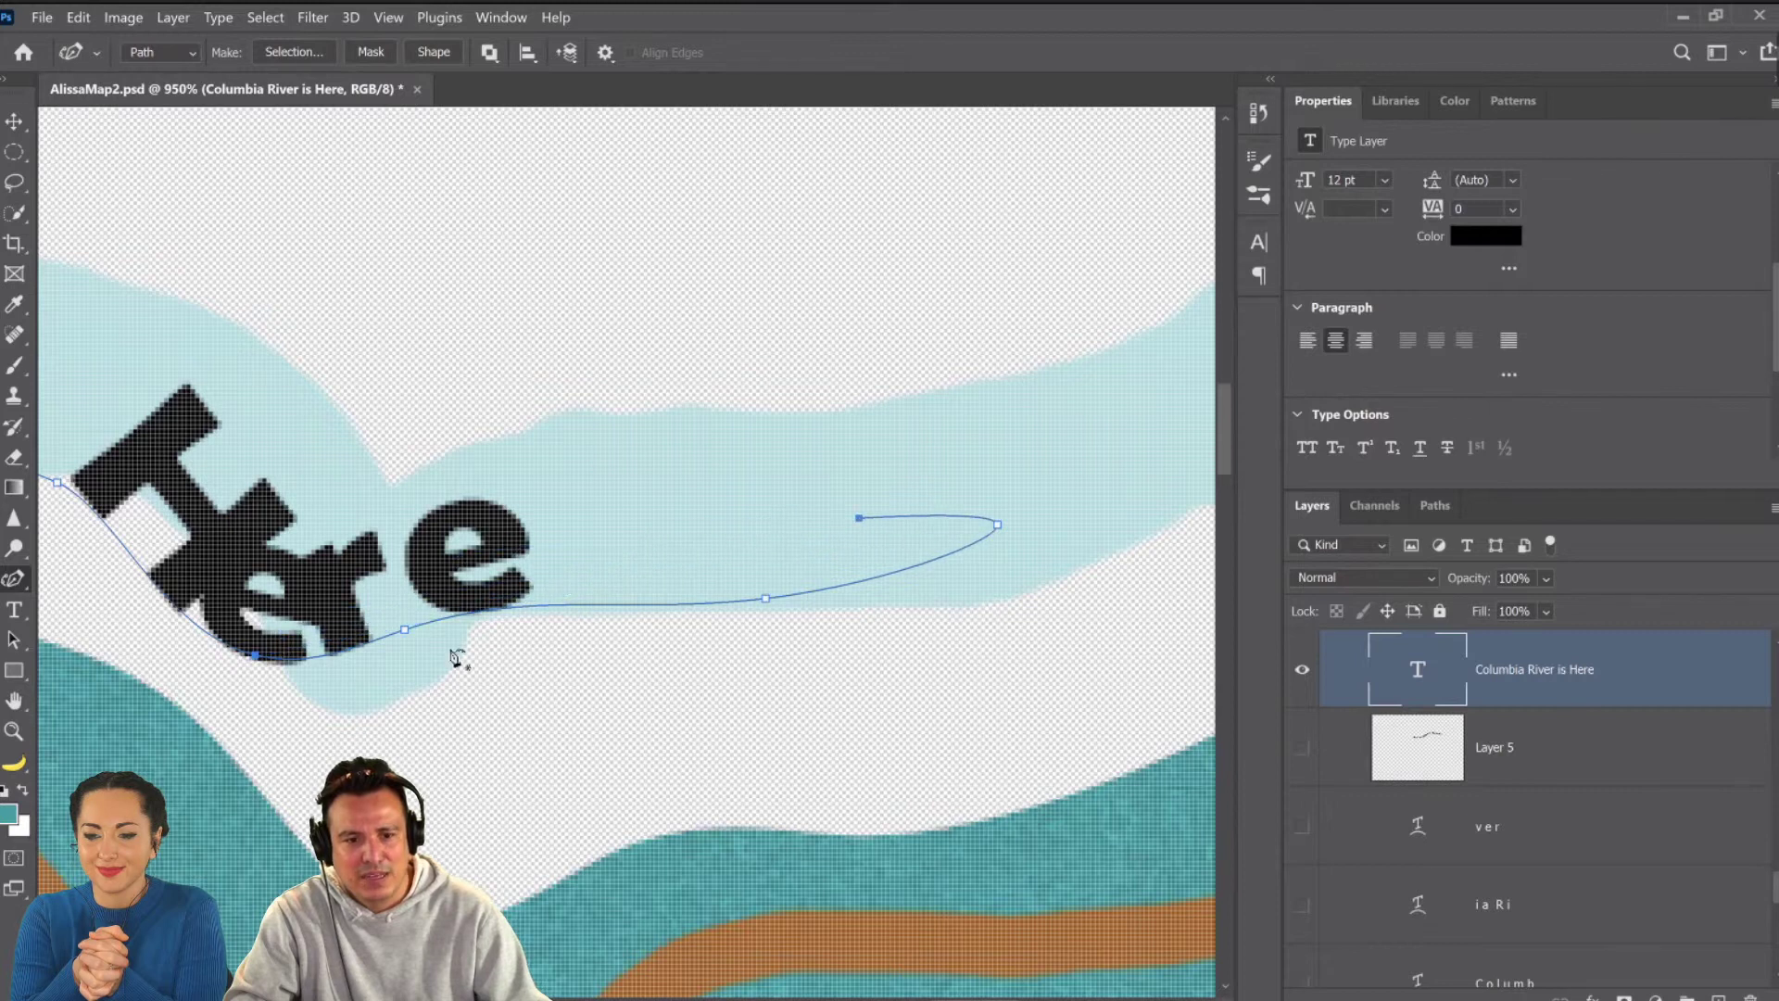
Reshape the lettering path under "Here" with the Direct Selection tool, raising the dip's anchor point and shifting the next anchor farther along the river.
right_click(16, 584)
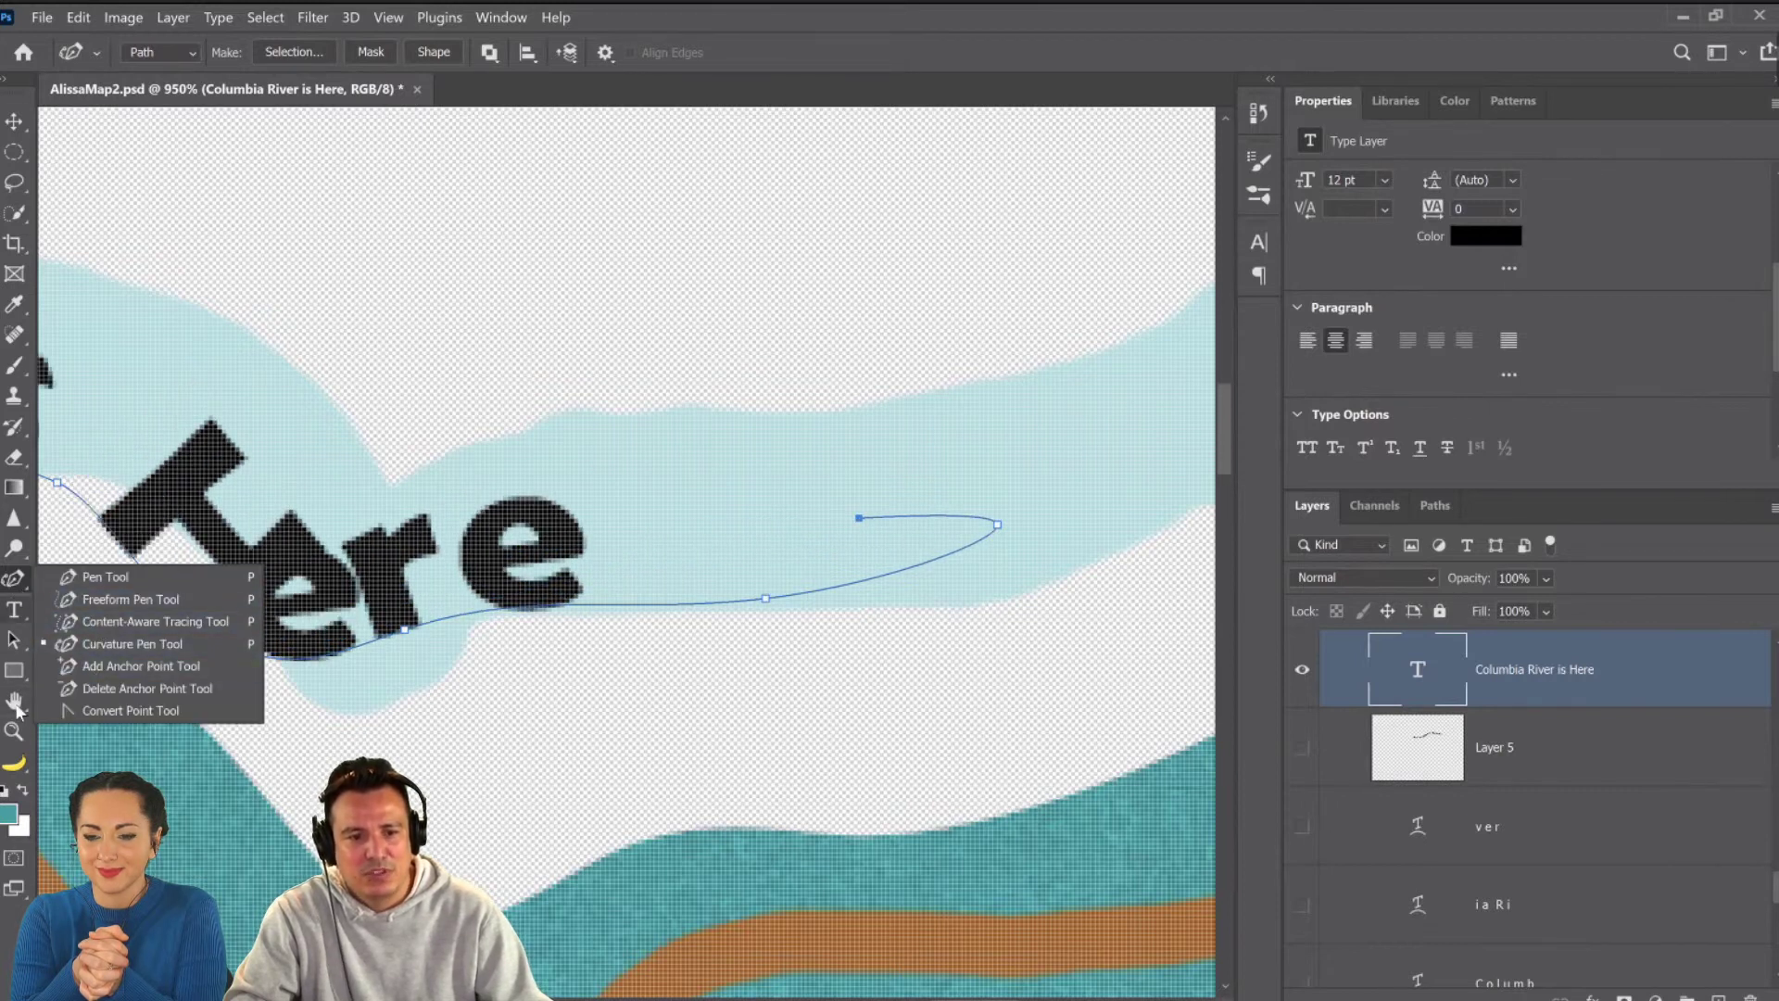
left_click(14, 639)
right_click(14, 639)
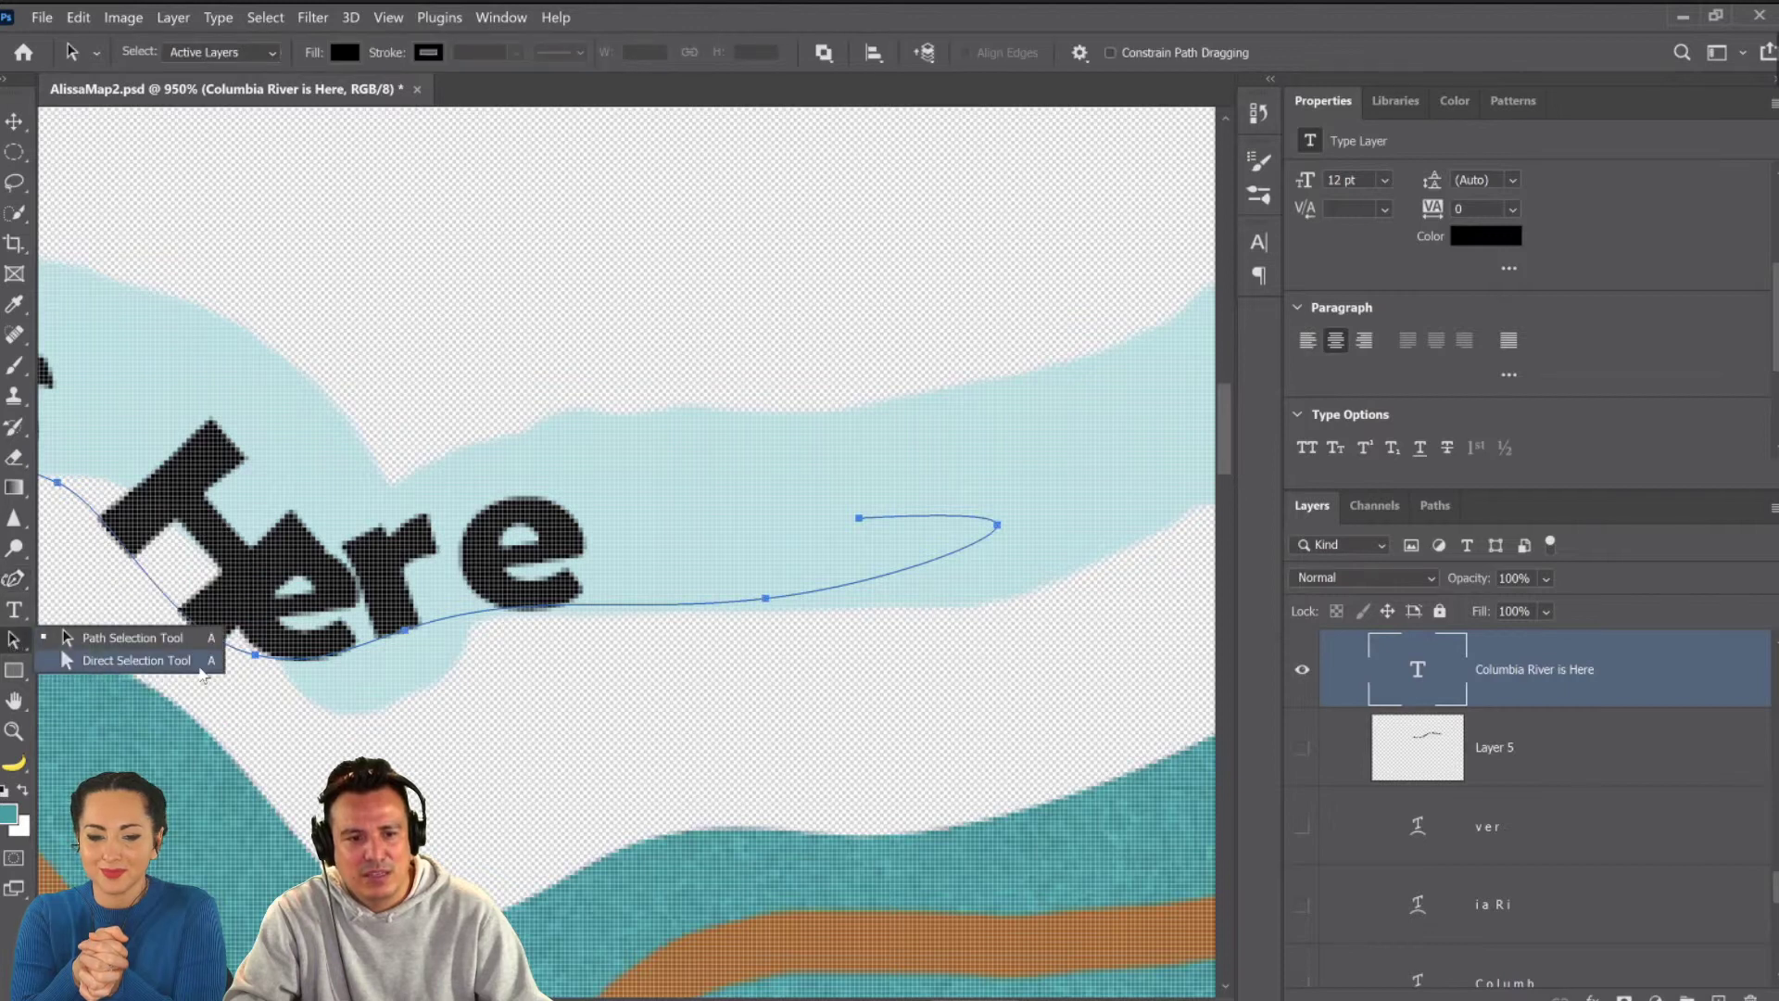
left_click(185, 661)
left_click_drag(465, 644, 623, 593)
key("ctrl+z")
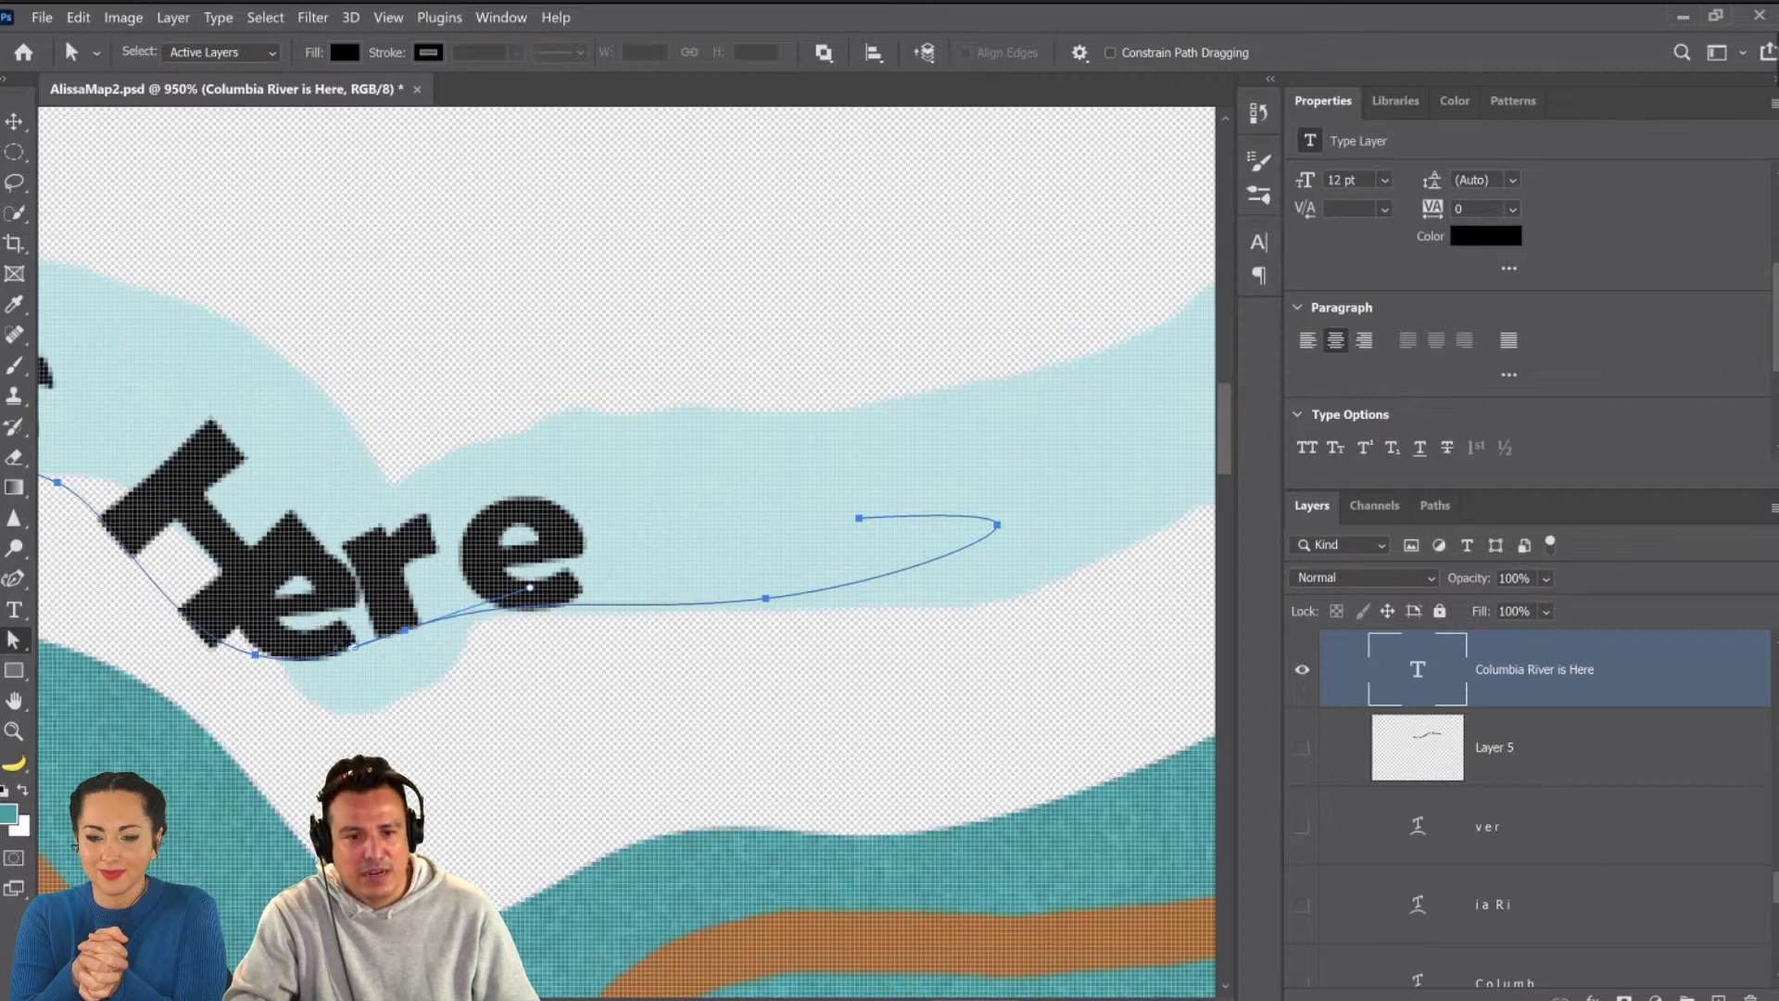
left_click(606, 608)
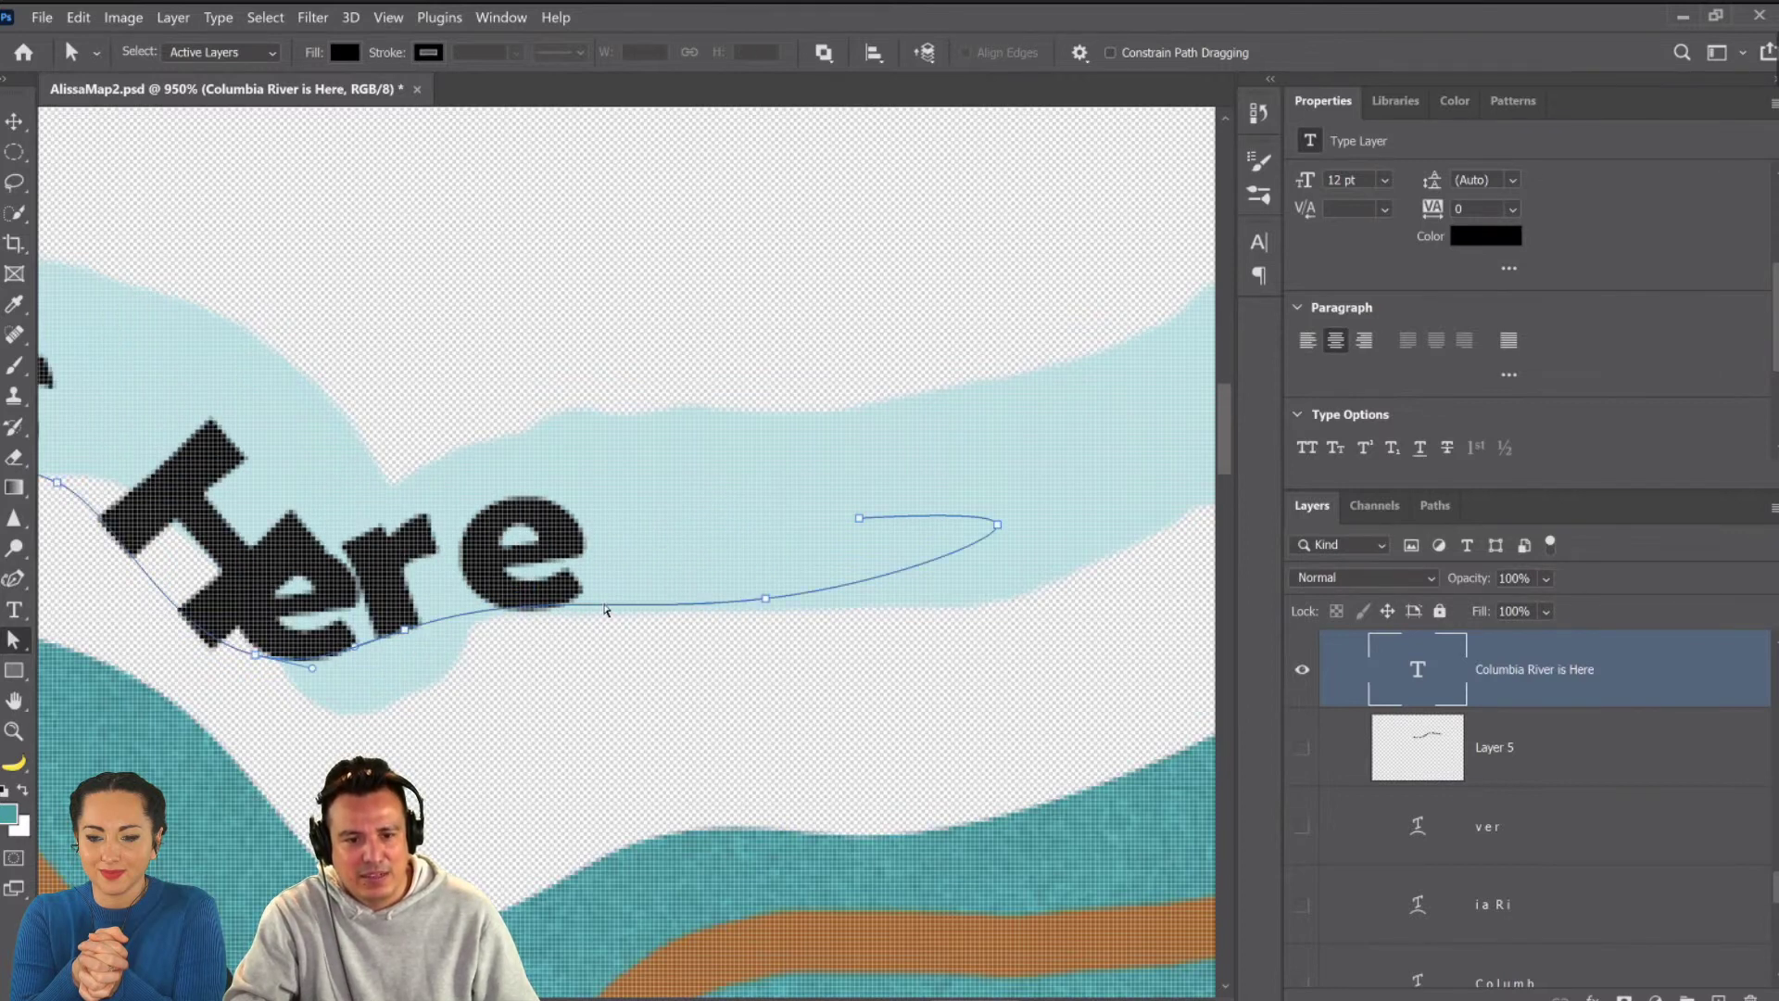
left_click_drag(315, 669, 292, 580)
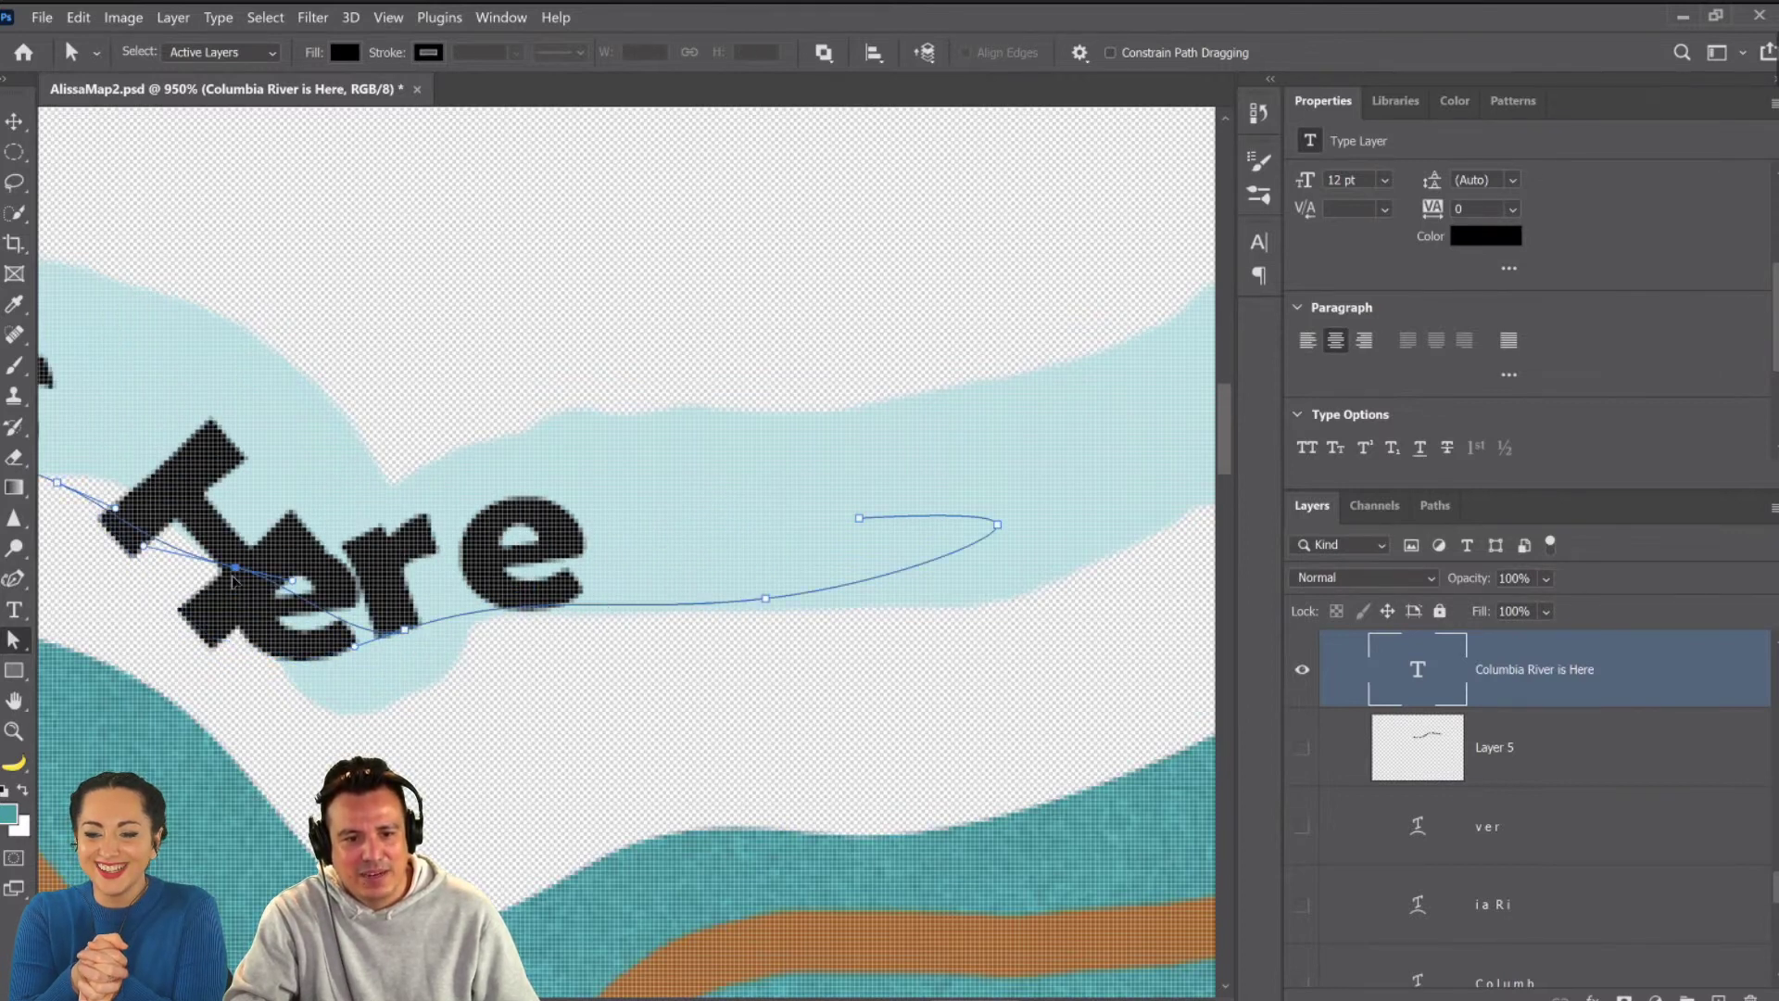
left_click_drag(404, 636, 571, 630)
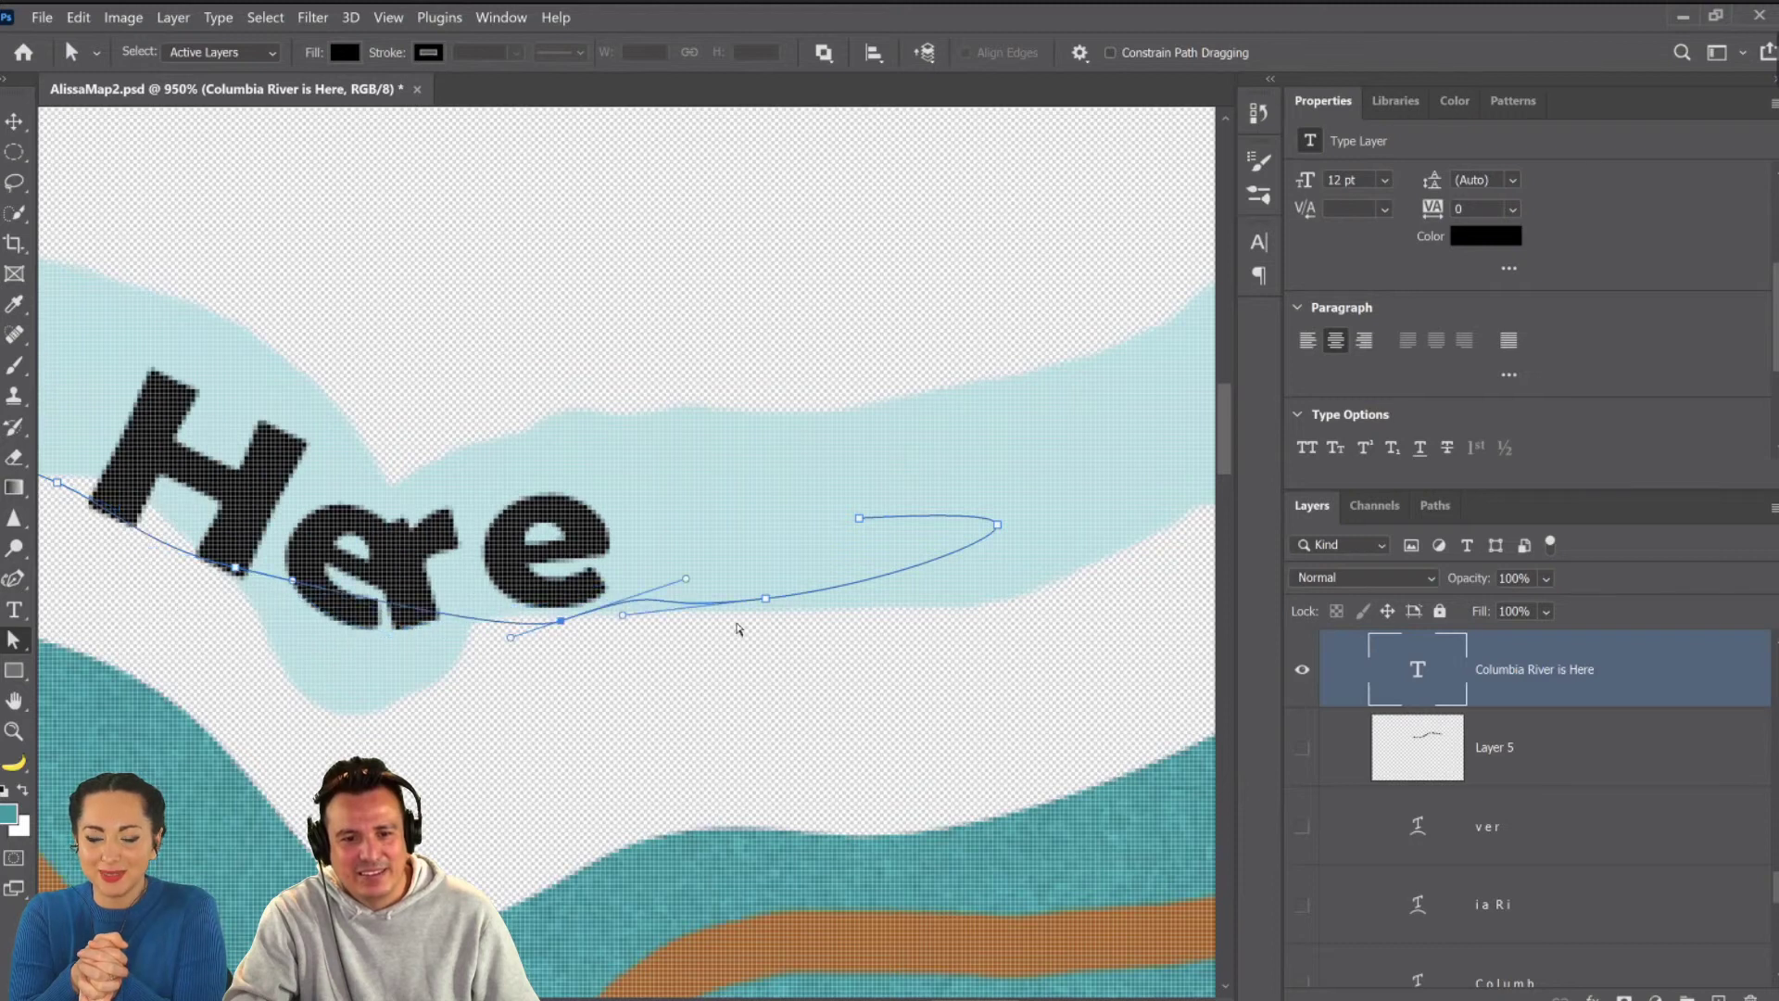
Extend the tail of the lettering path along the river's lower bank and move the dip's neighbouring anchor point back toward the dip.
left_click(768, 598)
left_click_drag(859, 517, 1153, 478)
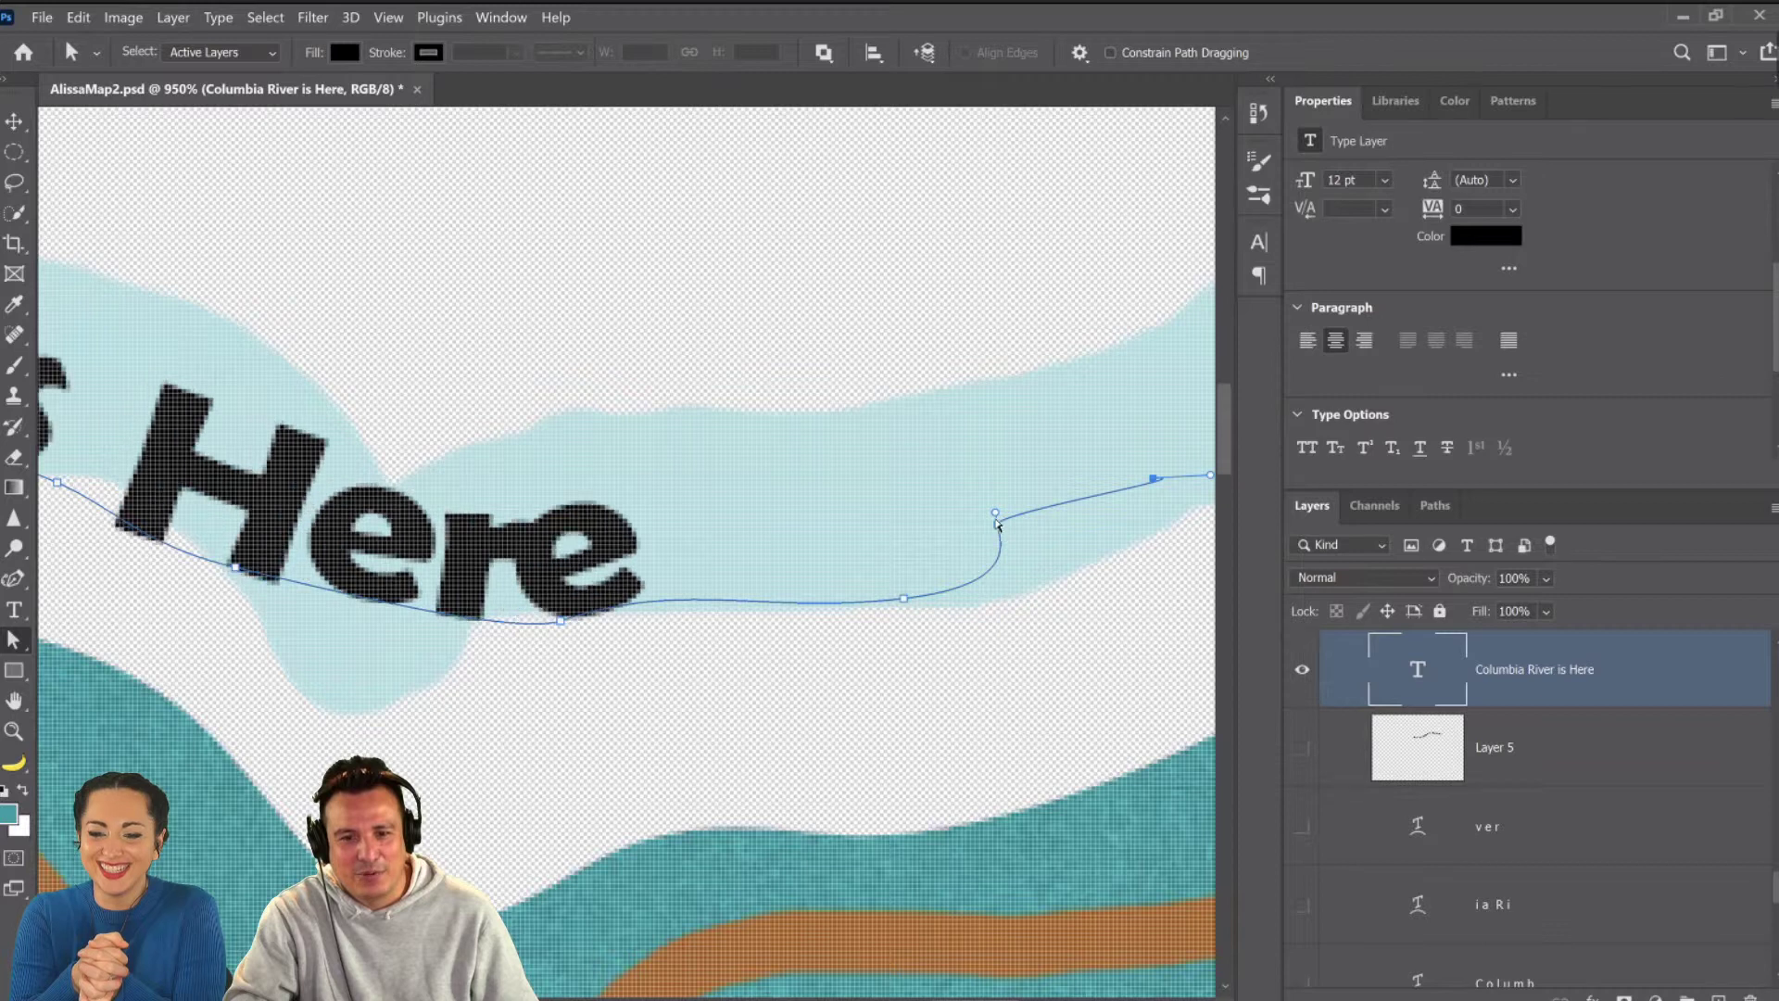
left_click(999, 525)
left_click_drag(1000, 527, 1100, 532)
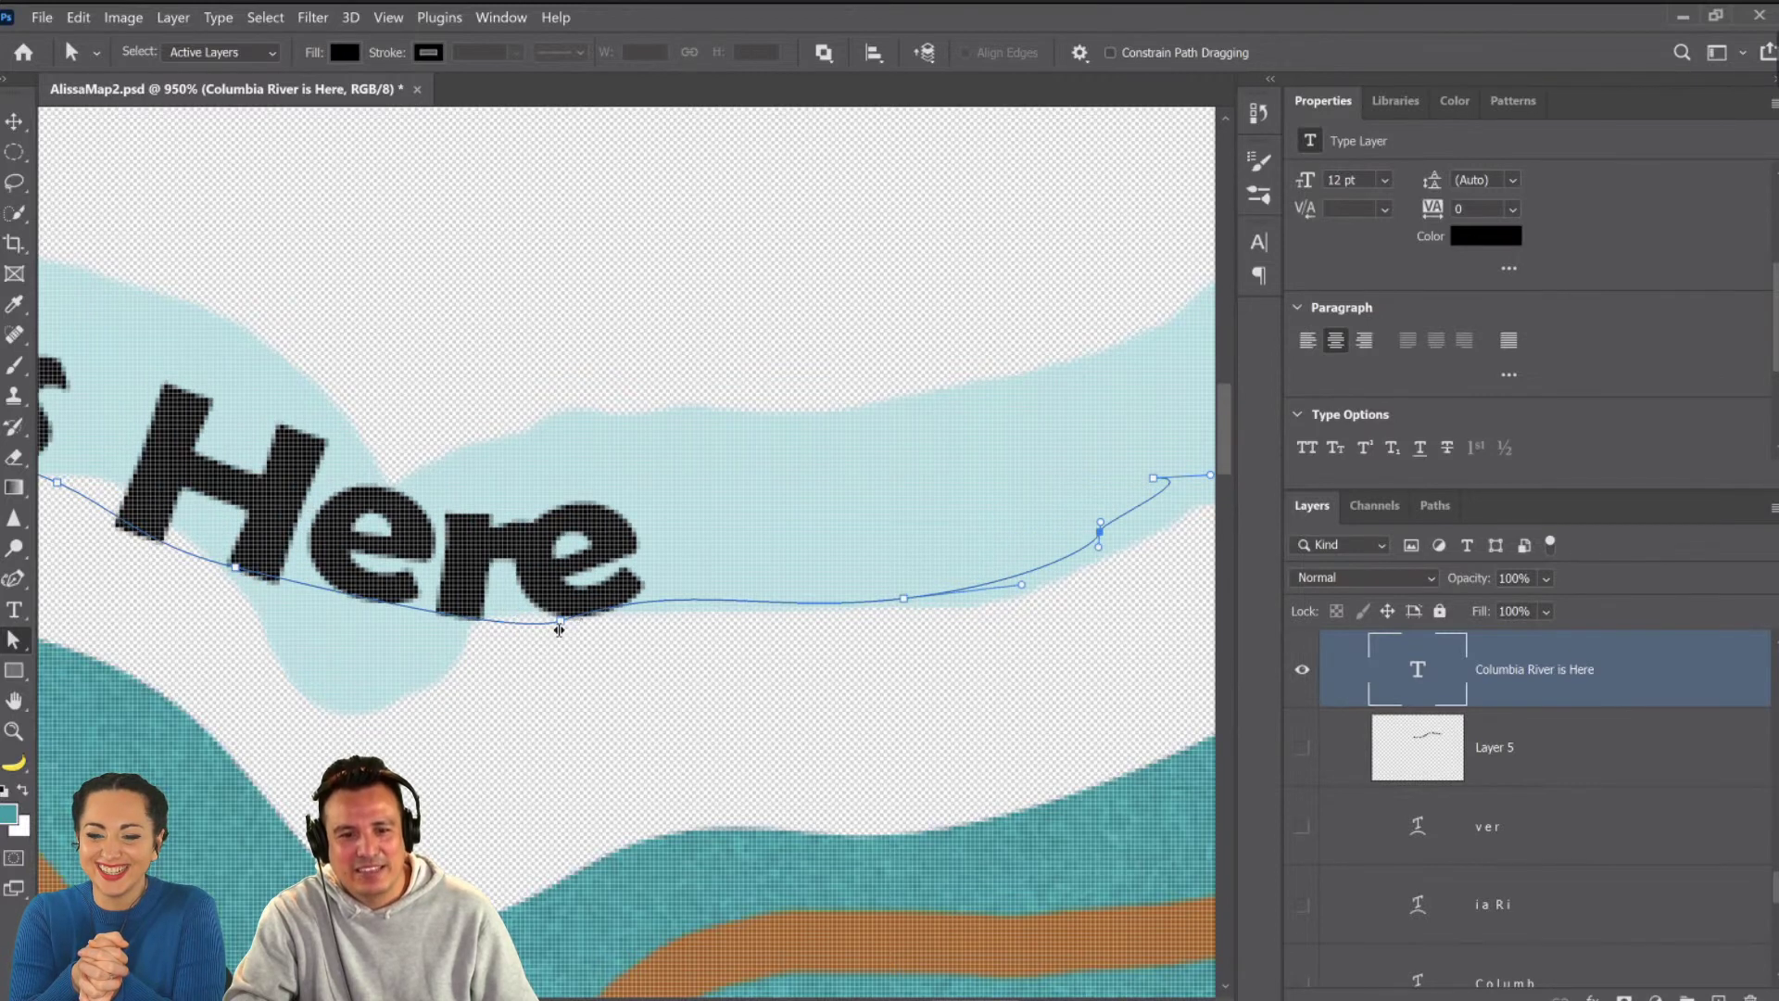
left_click_drag(559, 630, 418, 631)
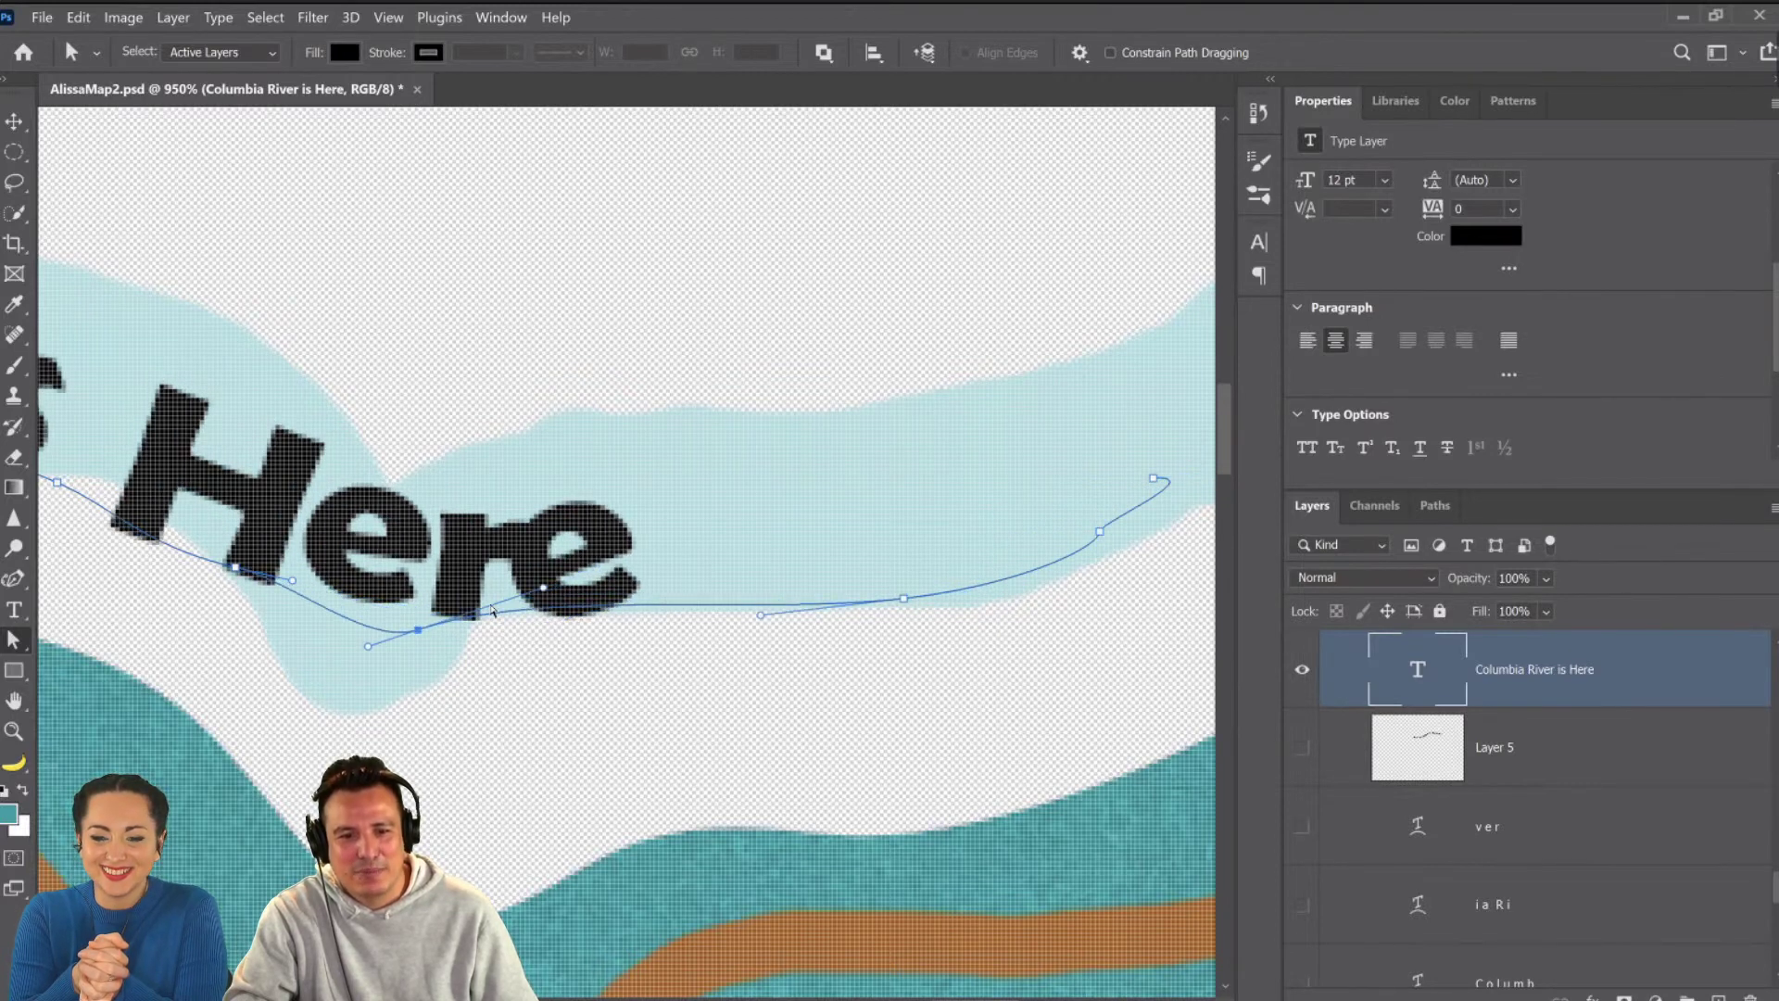
Slide the river lettering along its path until "Columbia" sits across the dip.
left_click(549, 598)
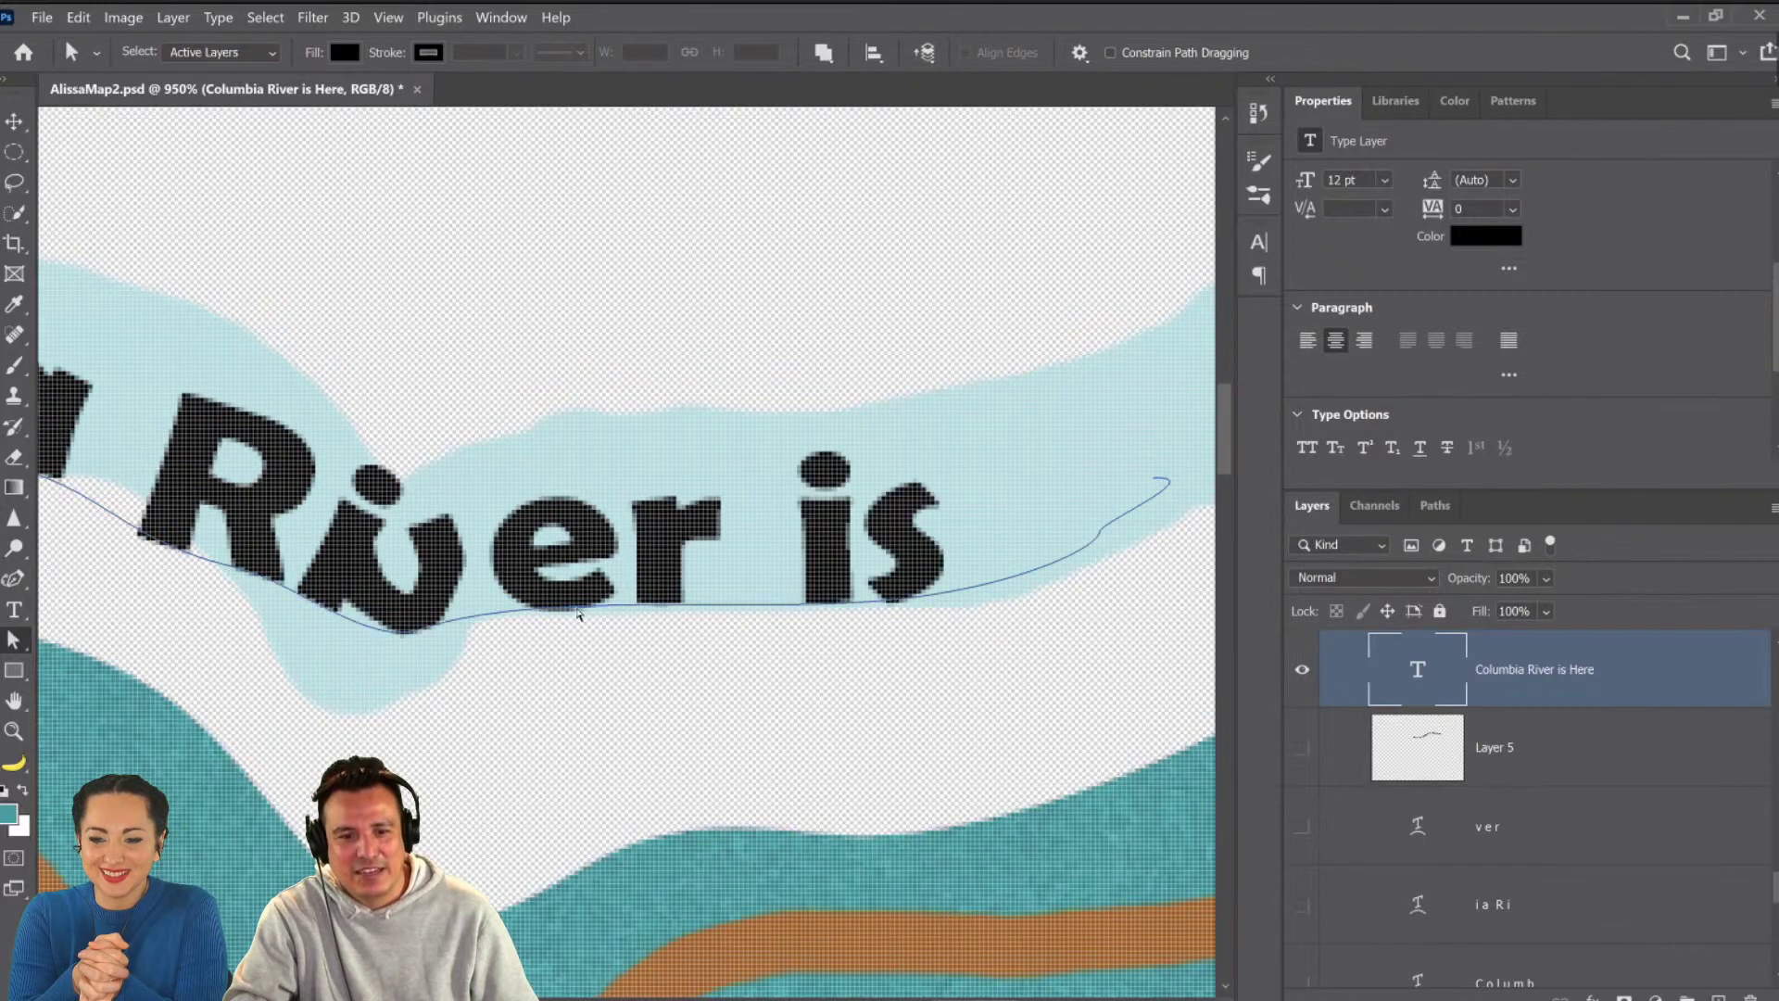
left_click(399, 598)
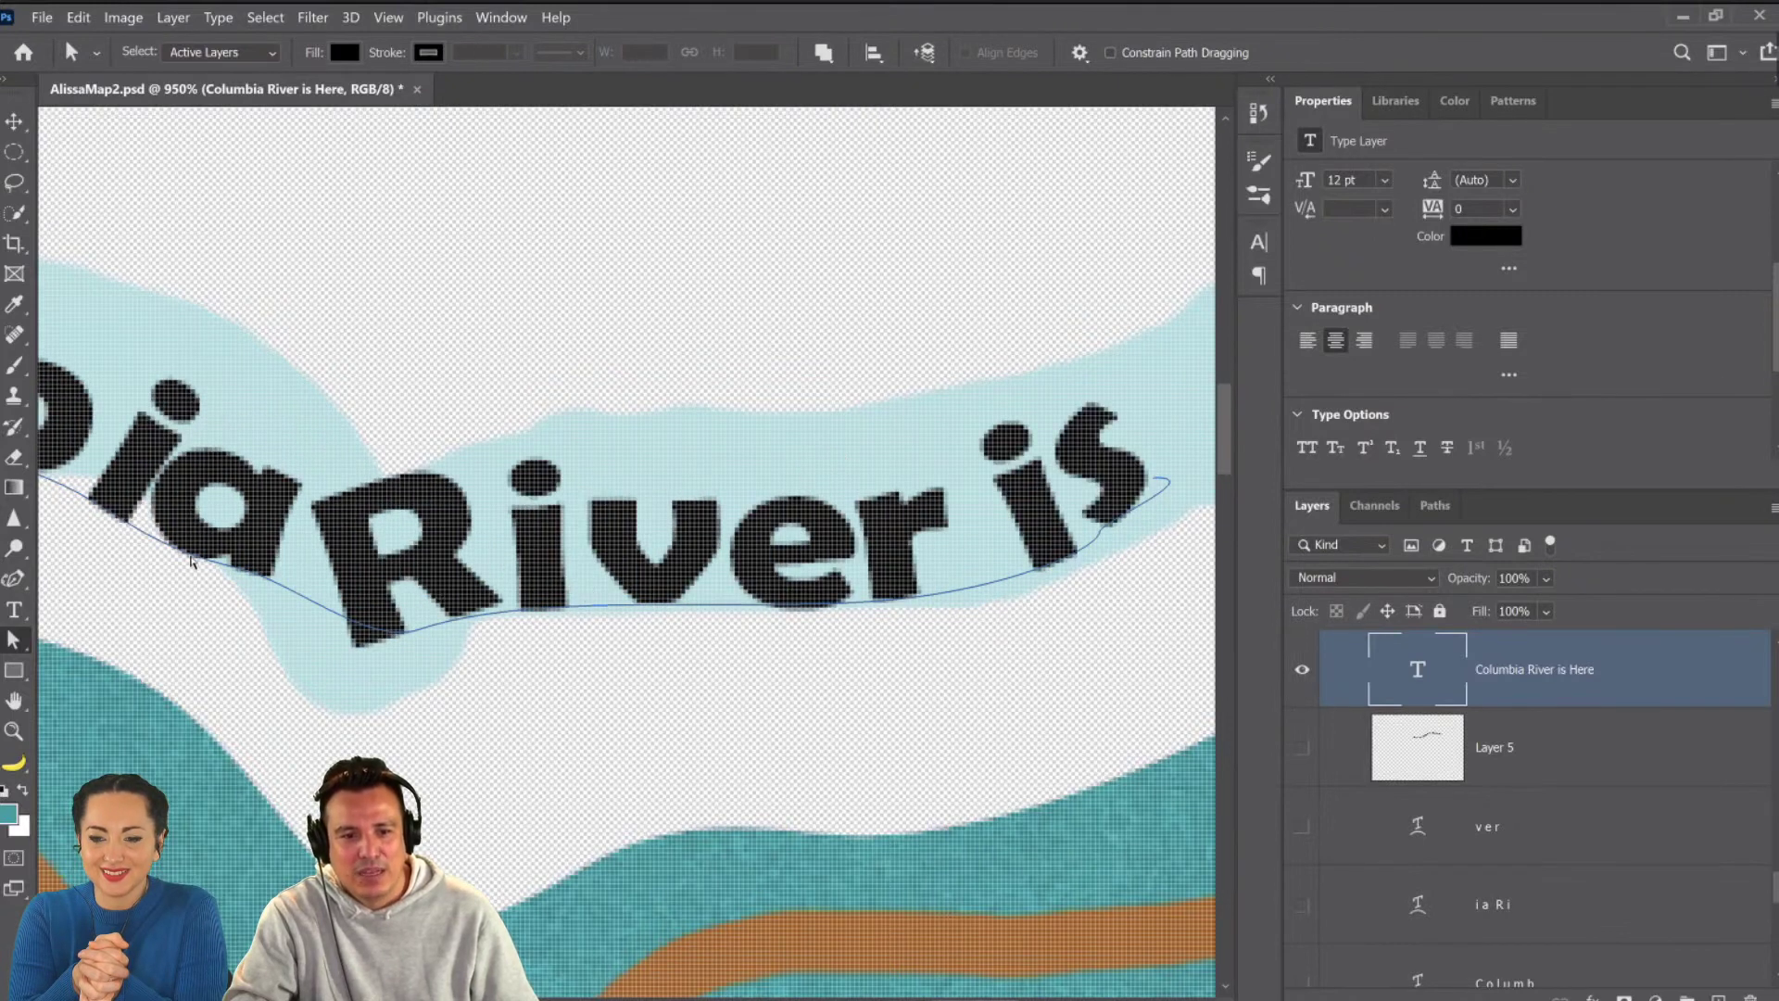
scroll(376, 584, "down", 3)
scroll(501, 552, "up", 2)
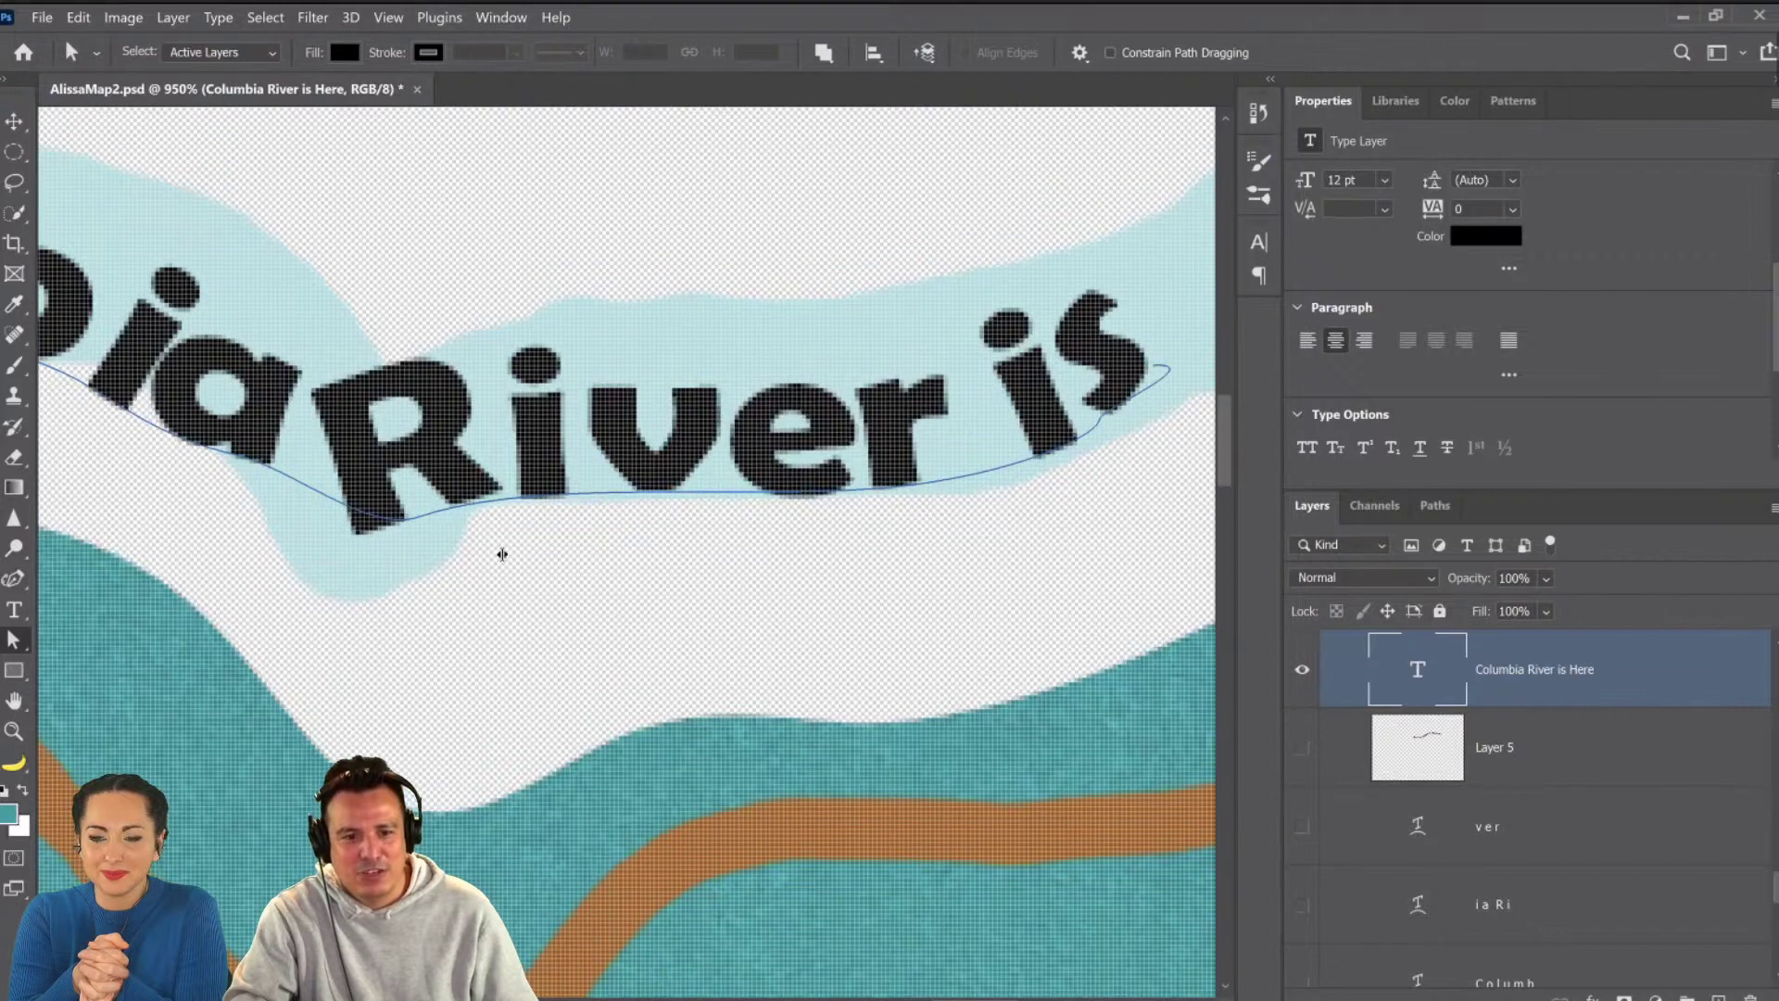
left_click(527, 547)
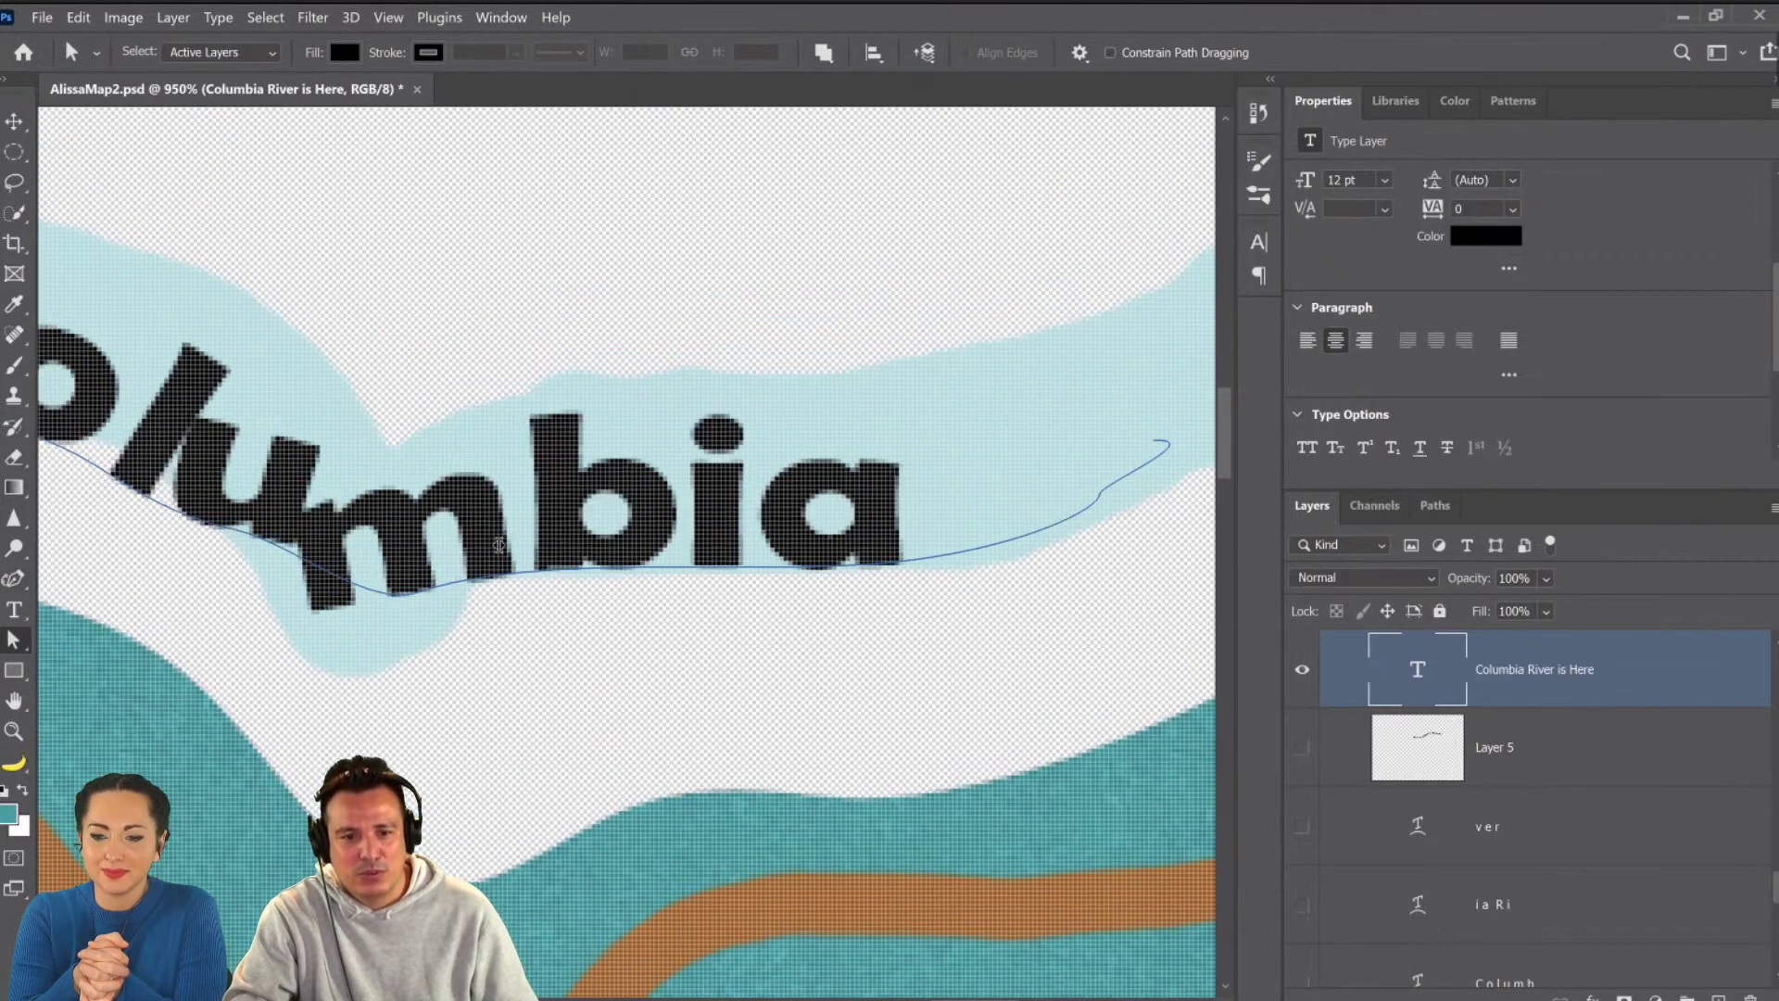
Tighten the kerning between the "o" and "l" of "Columbia" to -60 after trying a wider spacing of 140.
left_click(14, 608)
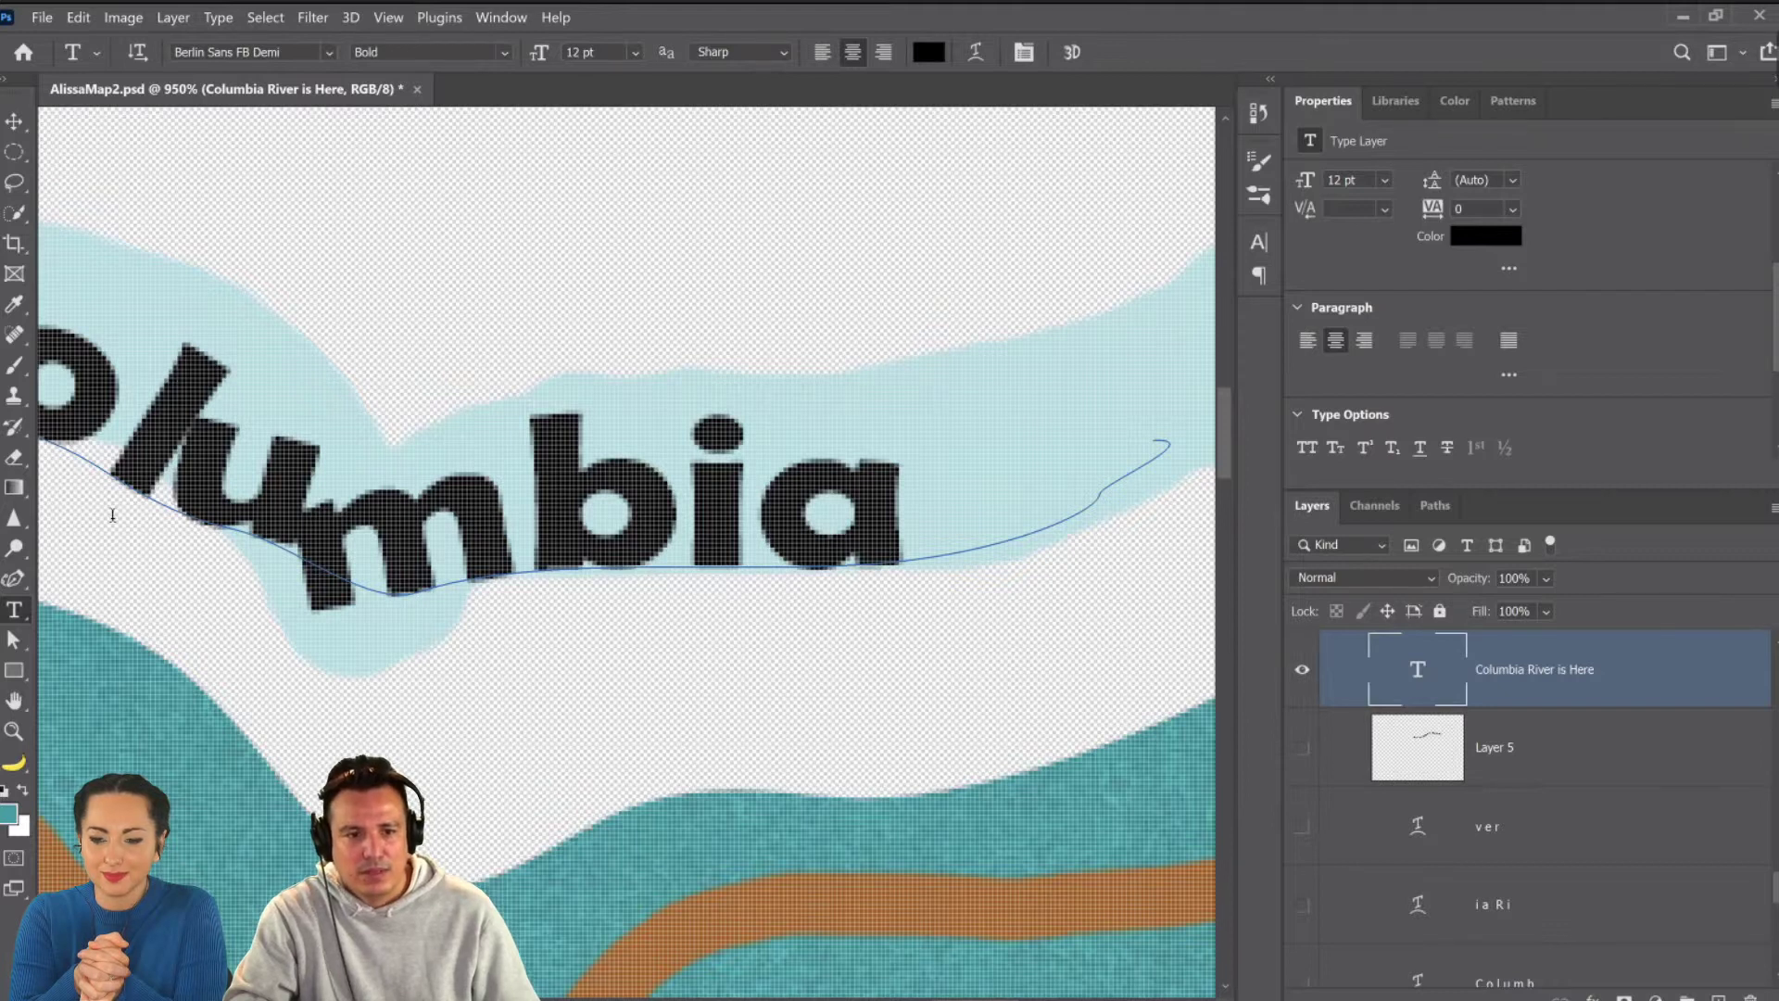
left_click(86, 463)
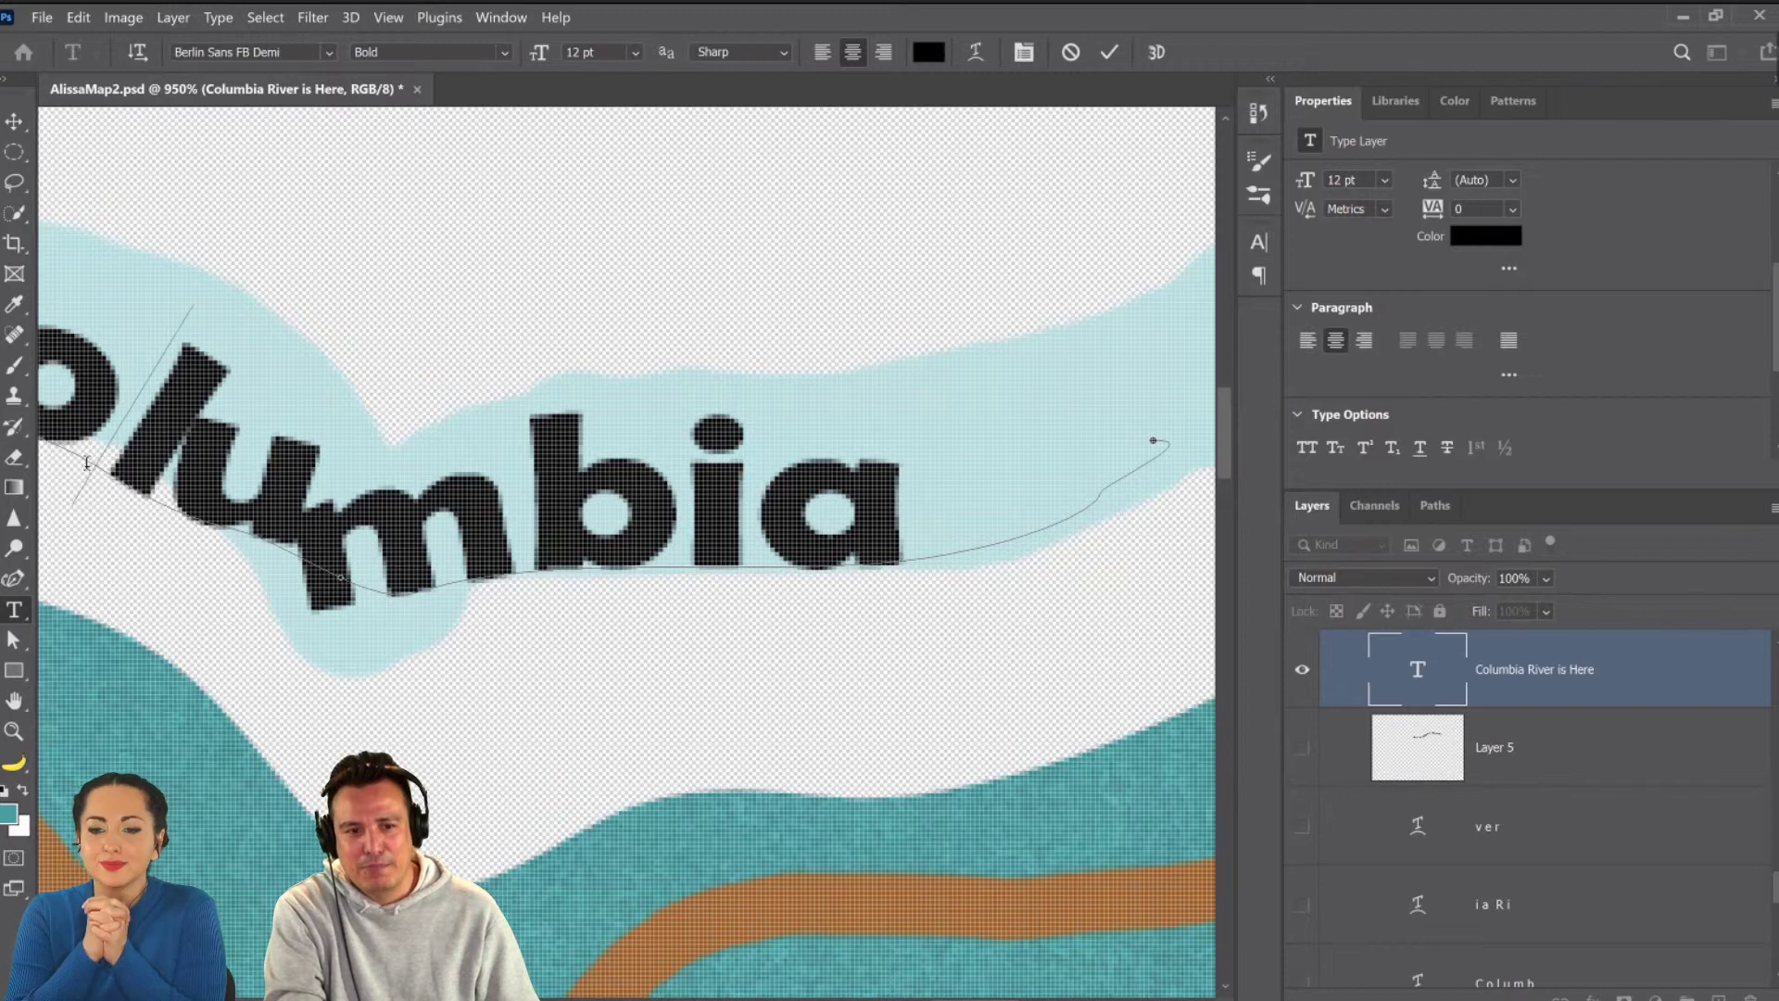
key("alt+Right")
key("alt+Right")
key("alt+Right")
key("alt+Right")
key("alt+Right")
key("alt+Right")
key("alt+Right")
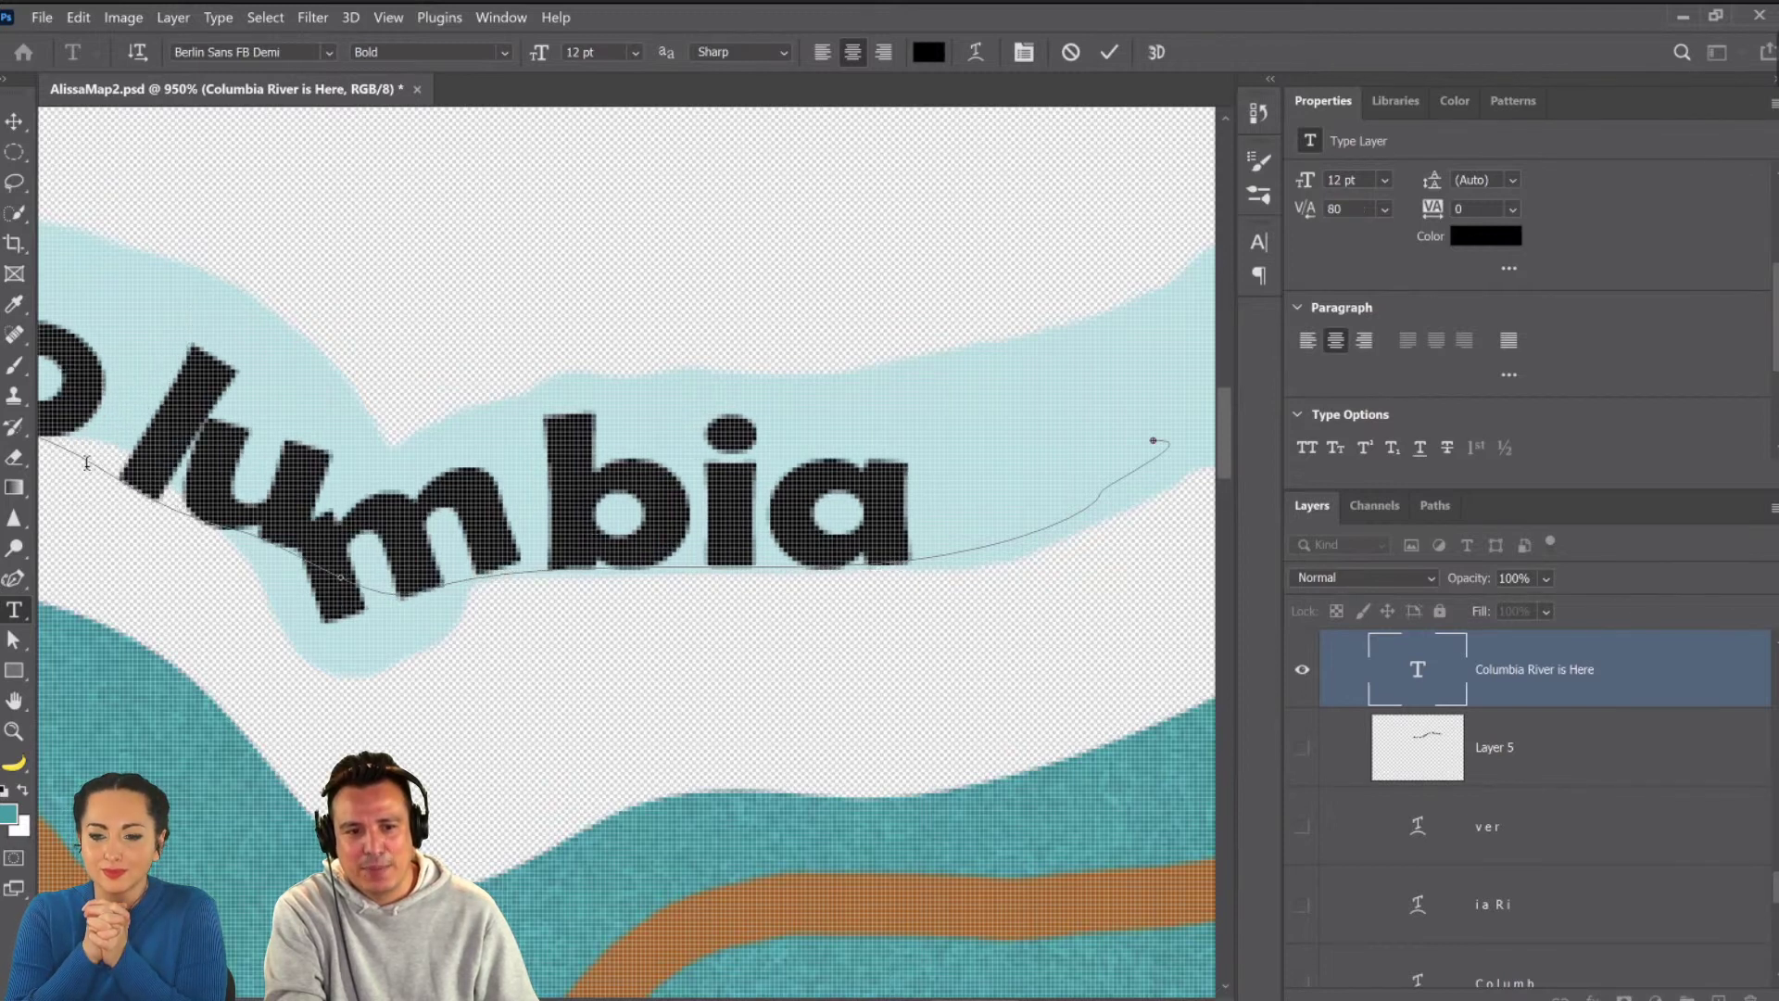
key("alt+Right")
key("alt+Right")
key("alt+Left")
key("alt+Left")
key("alt+Left")
key("alt+Left")
key("alt+Left")
key("alt+Left")
key("alt+Left")
key("alt+Left")
key("alt+Left")
key("alt+Left")
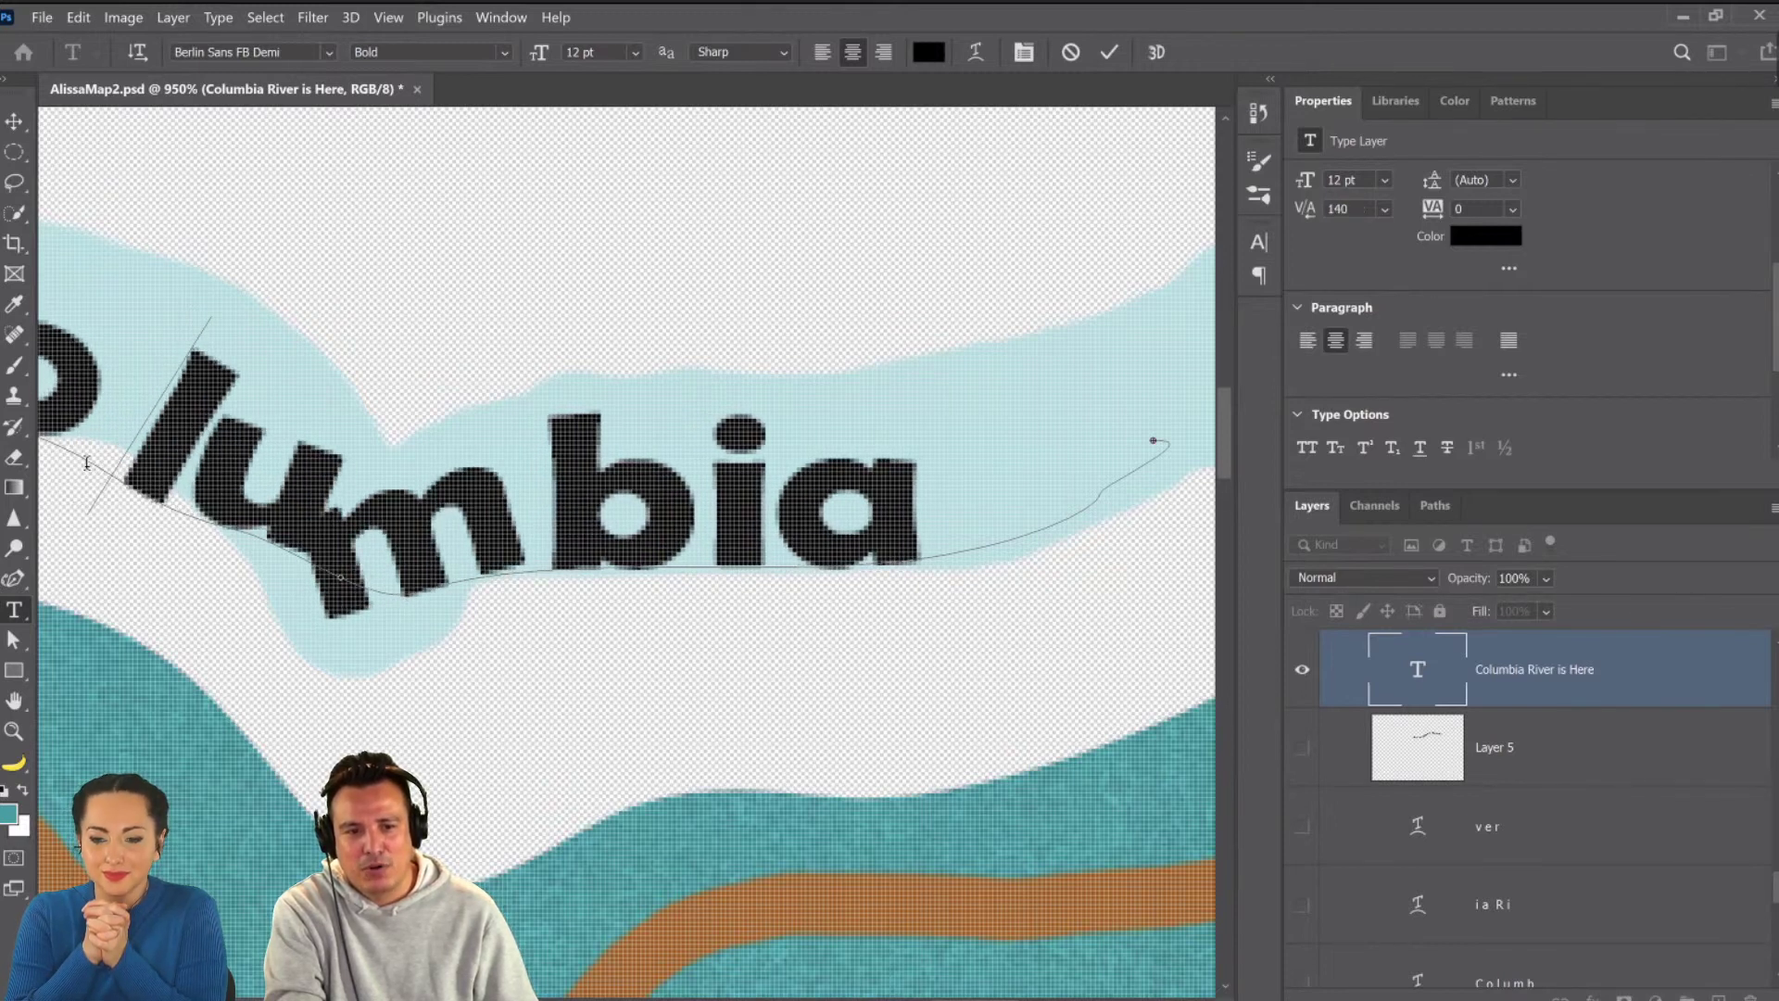
key("alt+Left")
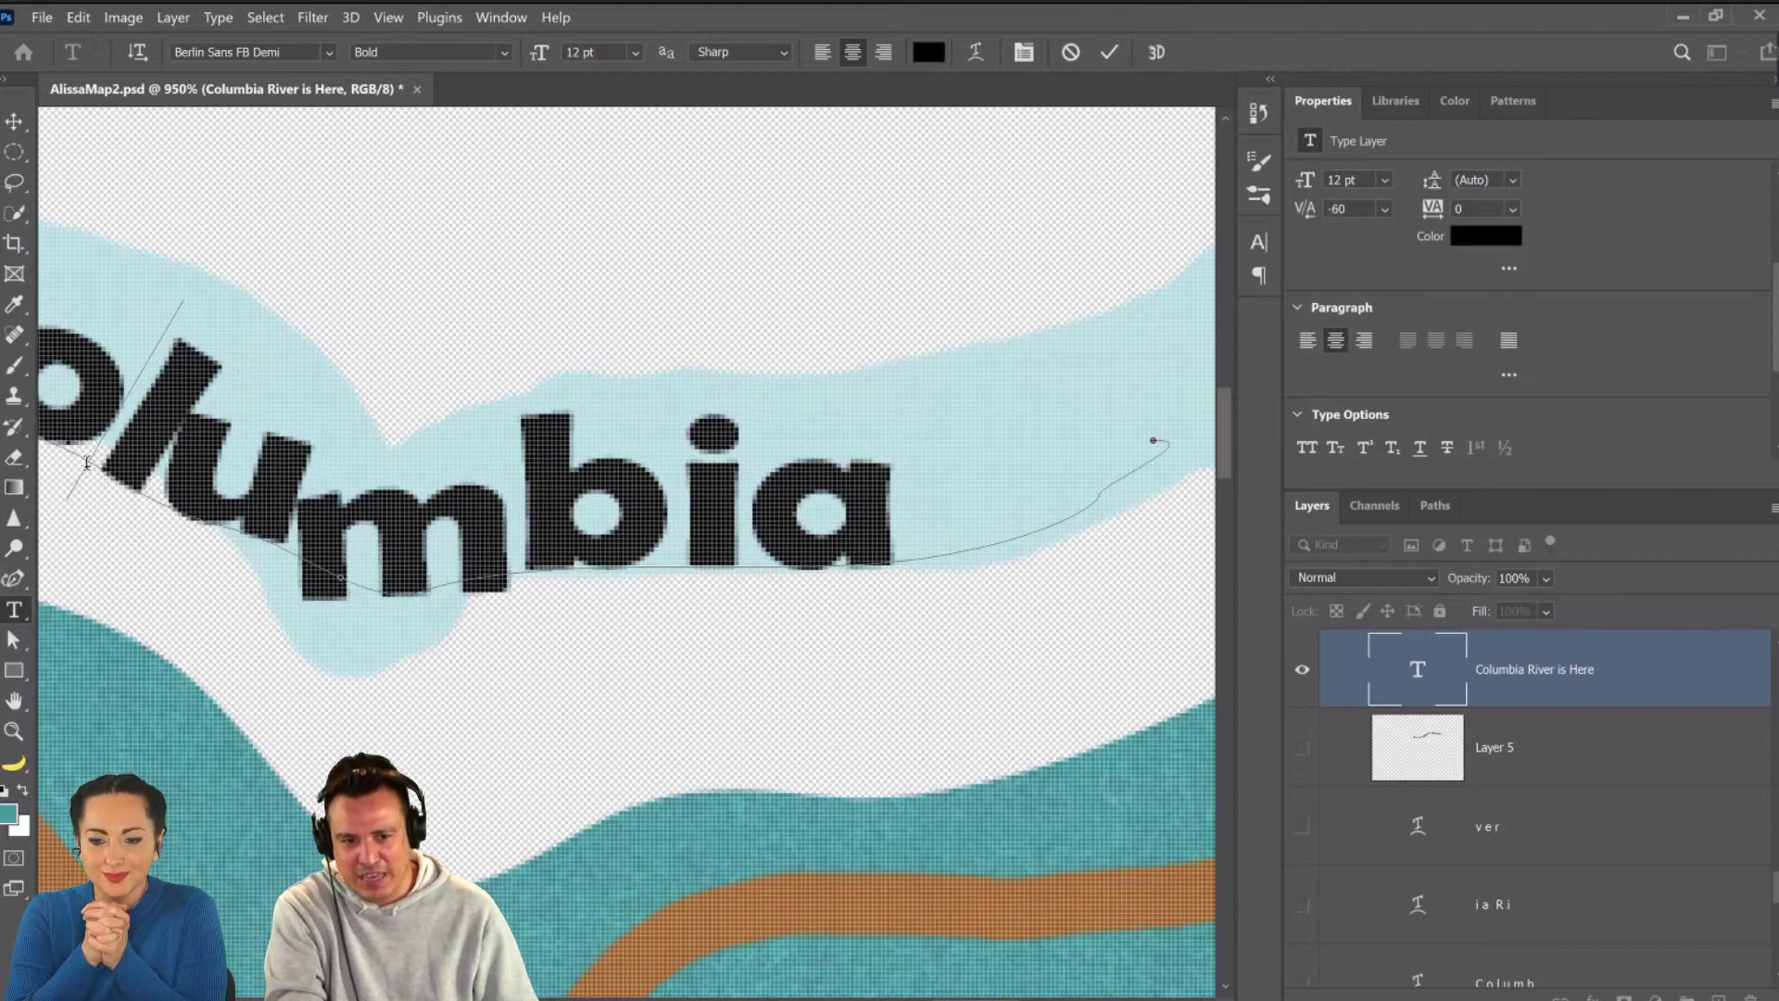
Set the kerning between the "l" and "u" of "Columbia" to 60.
left_click(86, 462)
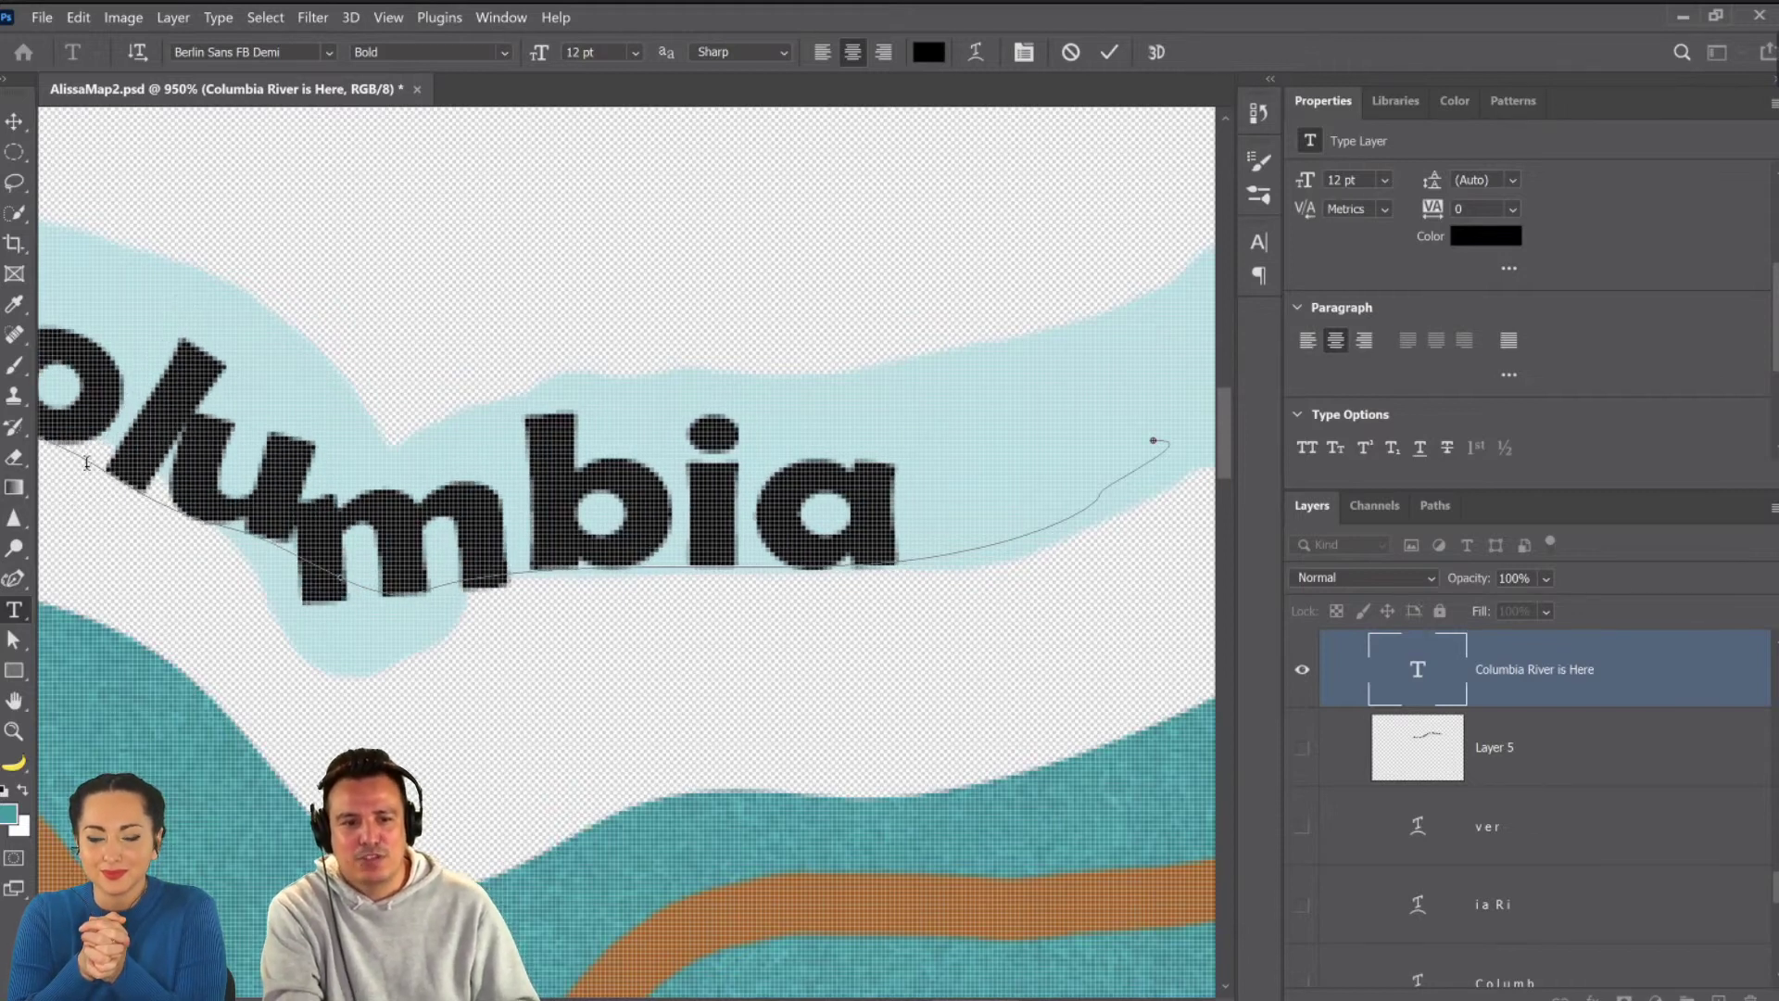
key("alt+Right")
key("alt+Right")
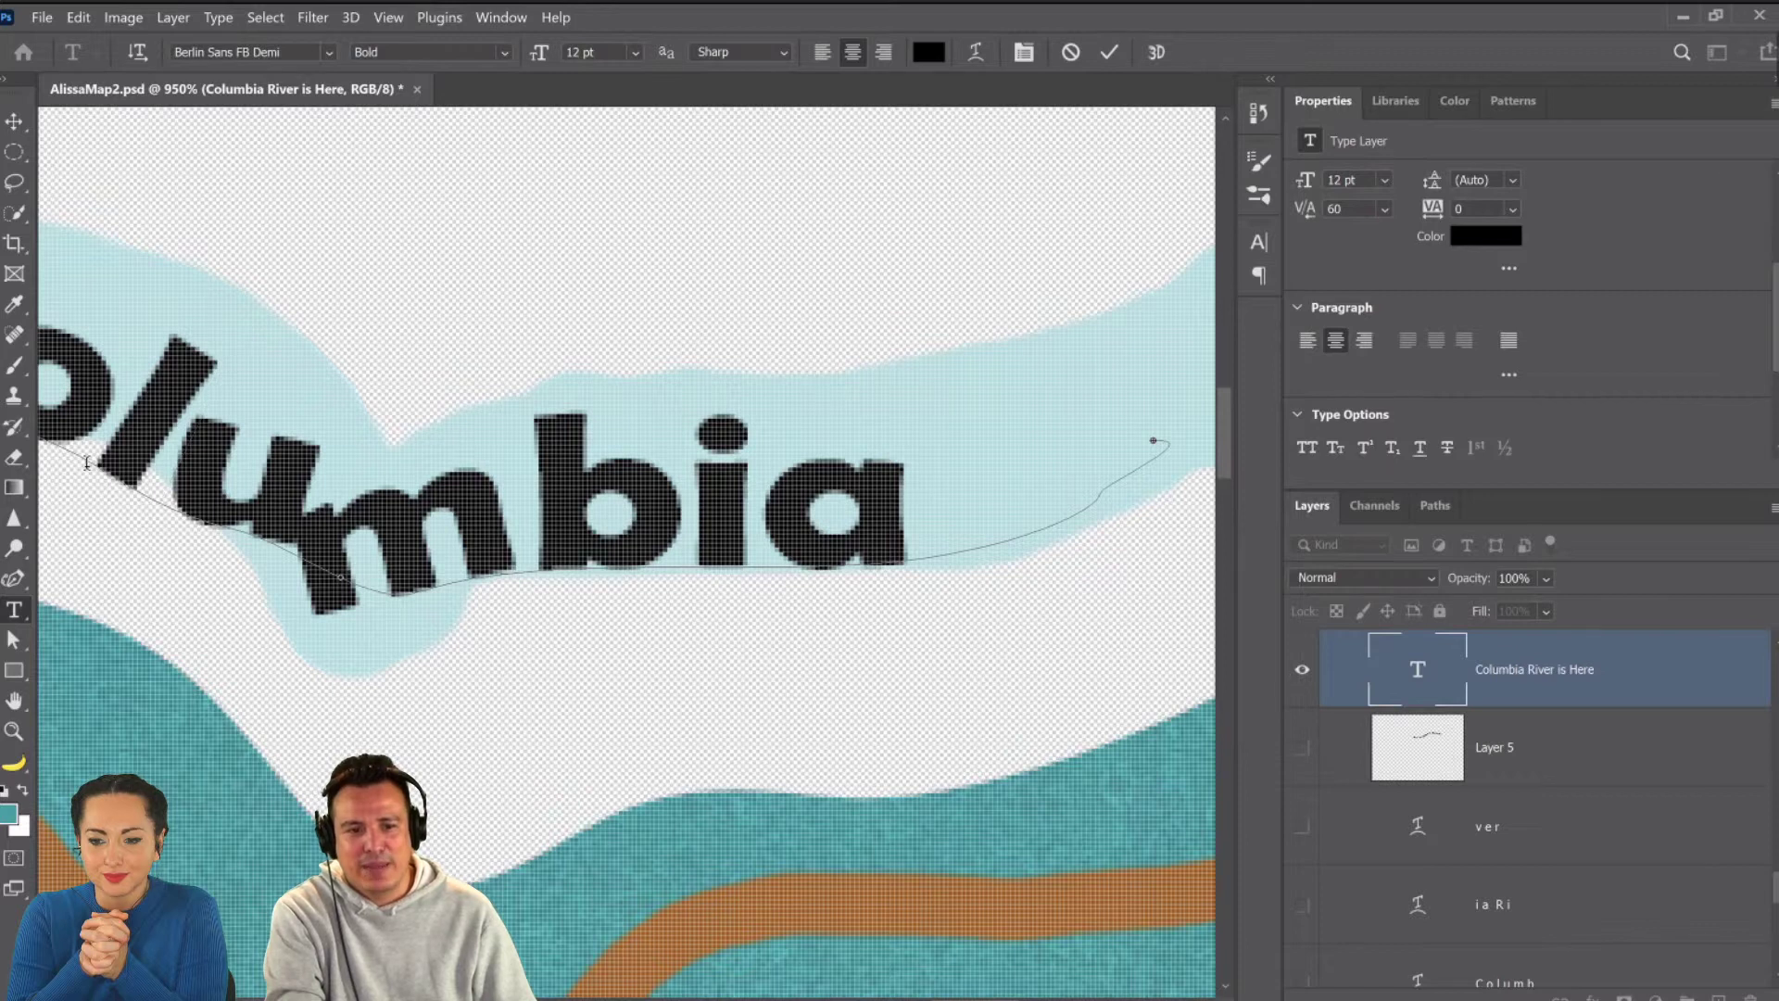
Widen the kerning between the "u" and "m" of "Columbia" to 140 and commit the text edit.
key("Right")
key("Left")
key("alt+Right")
key("alt+Right")
key("alt+Right")
key("alt+Right")
key("alt+Right")
key("alt+Right")
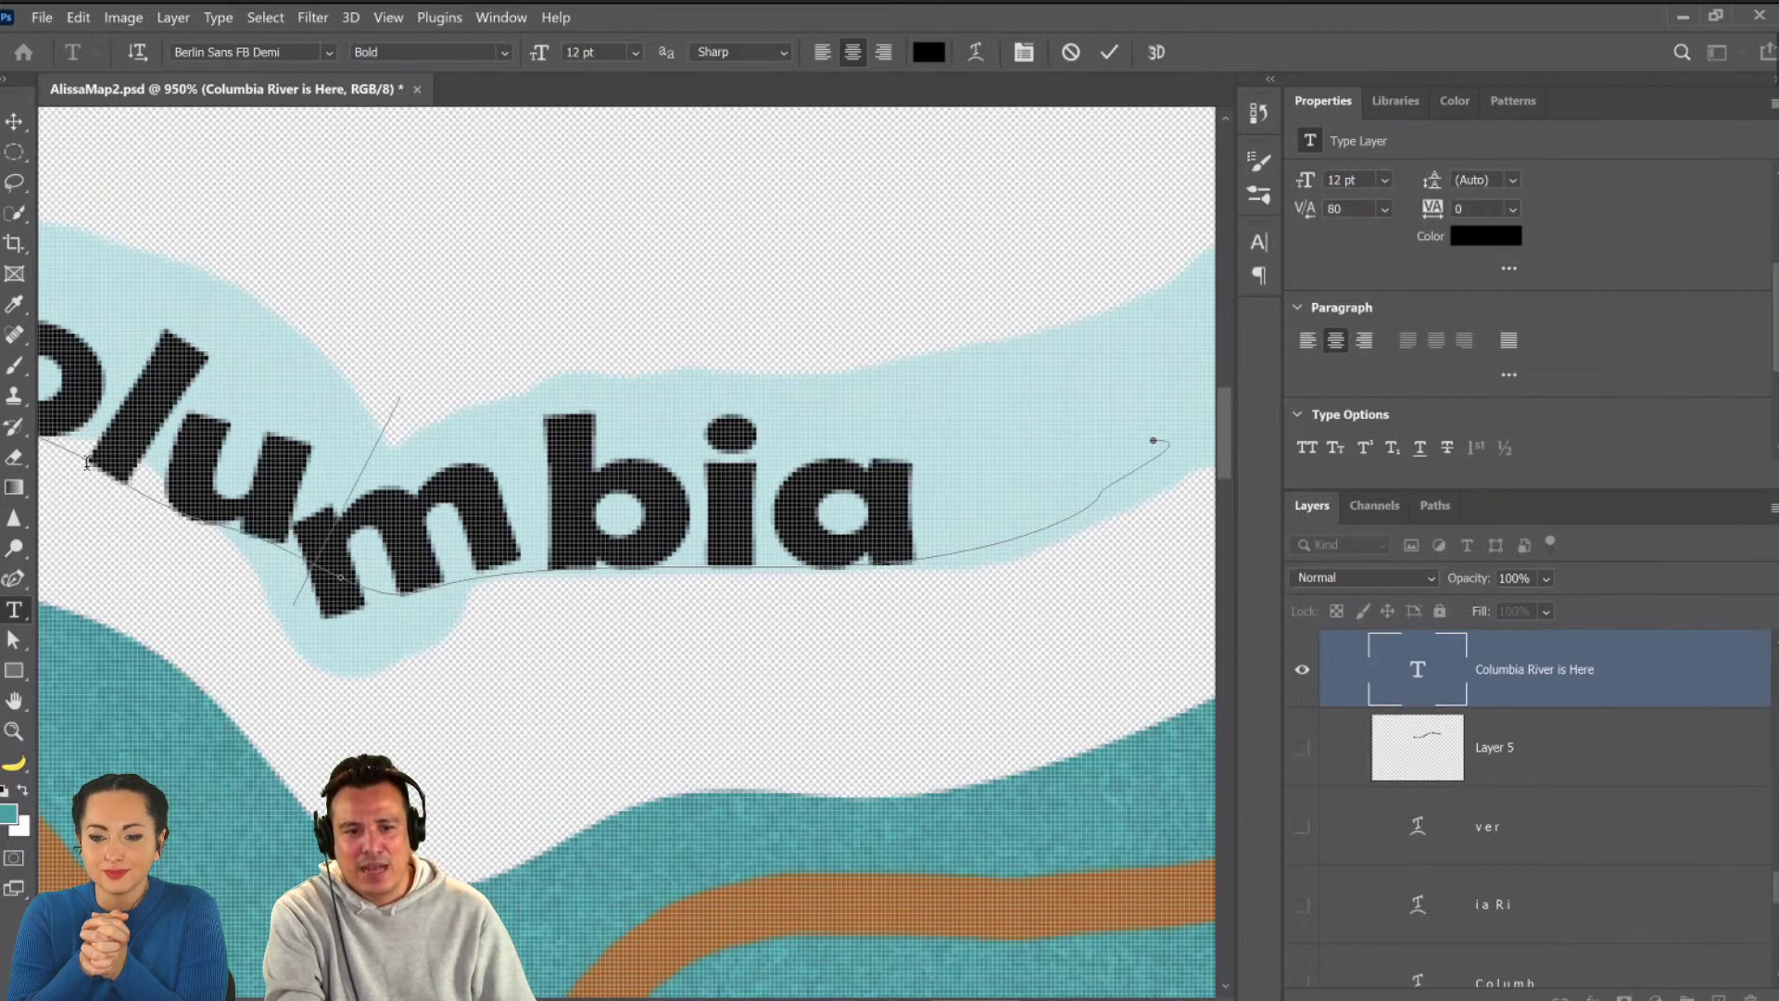
key("alt+Right")
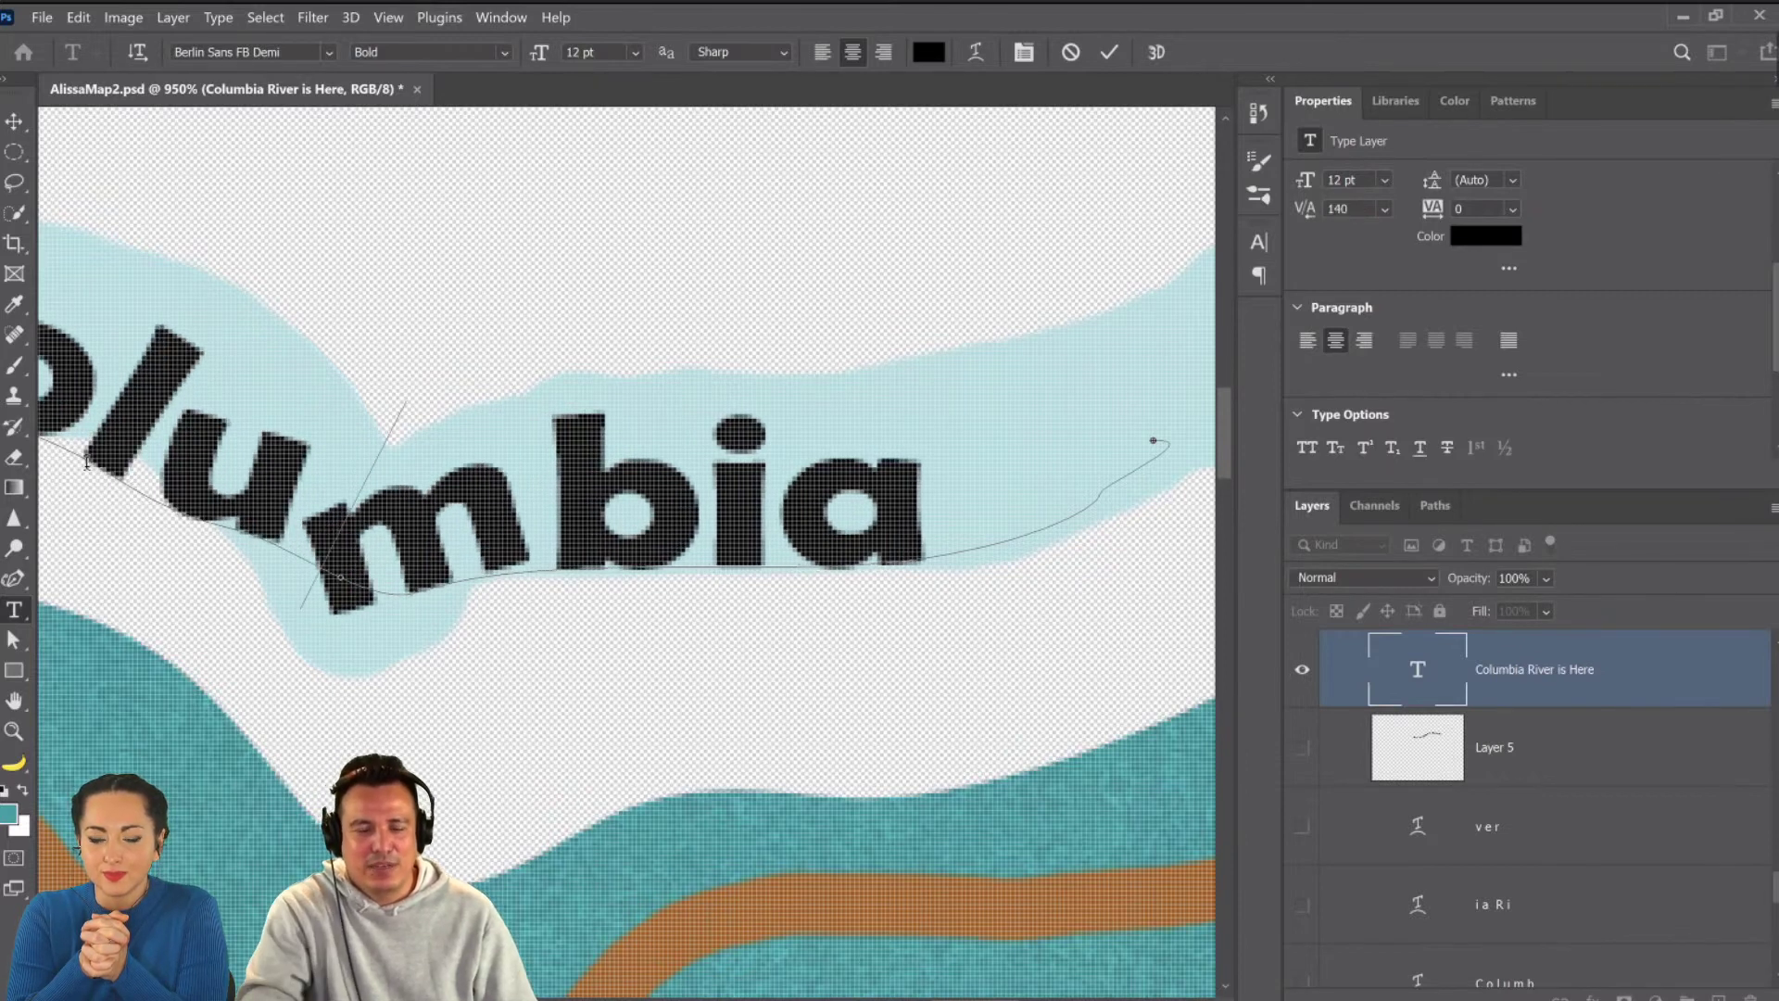
key("ctrl+Return")
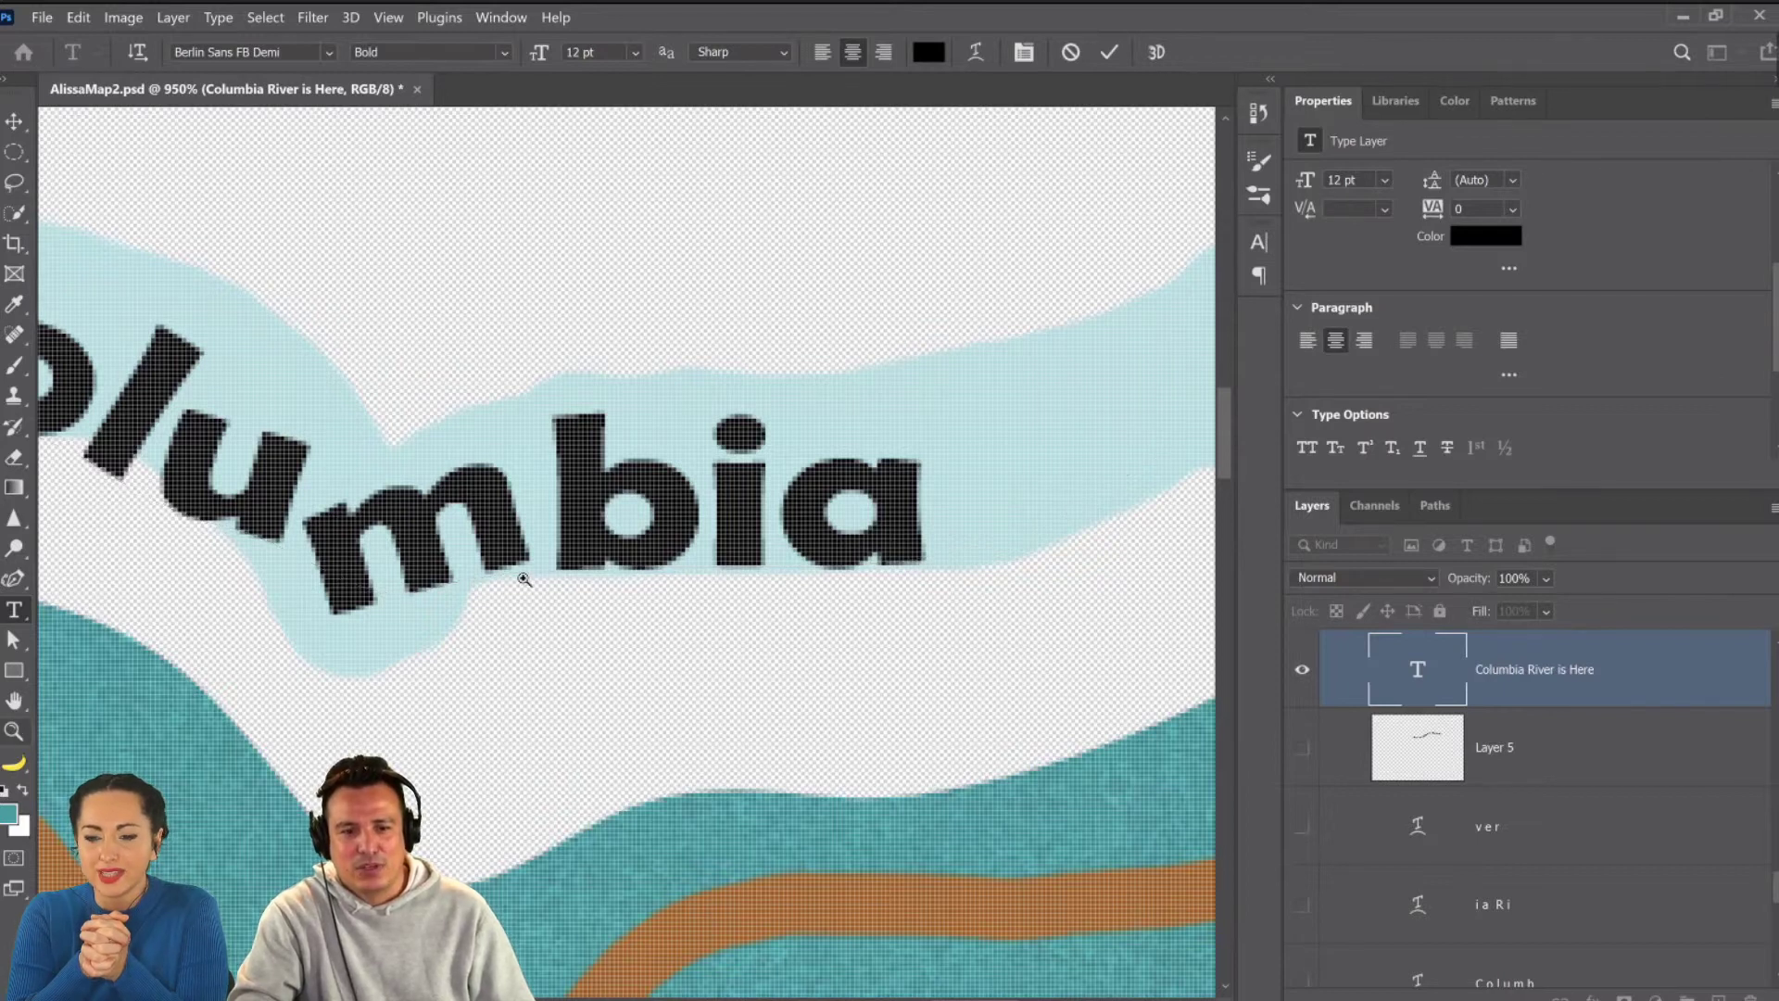
Examine how the kerned "Columbia" lettering sits on the river, and look over the surrounding map.
key("z")
key("ctrl+1")
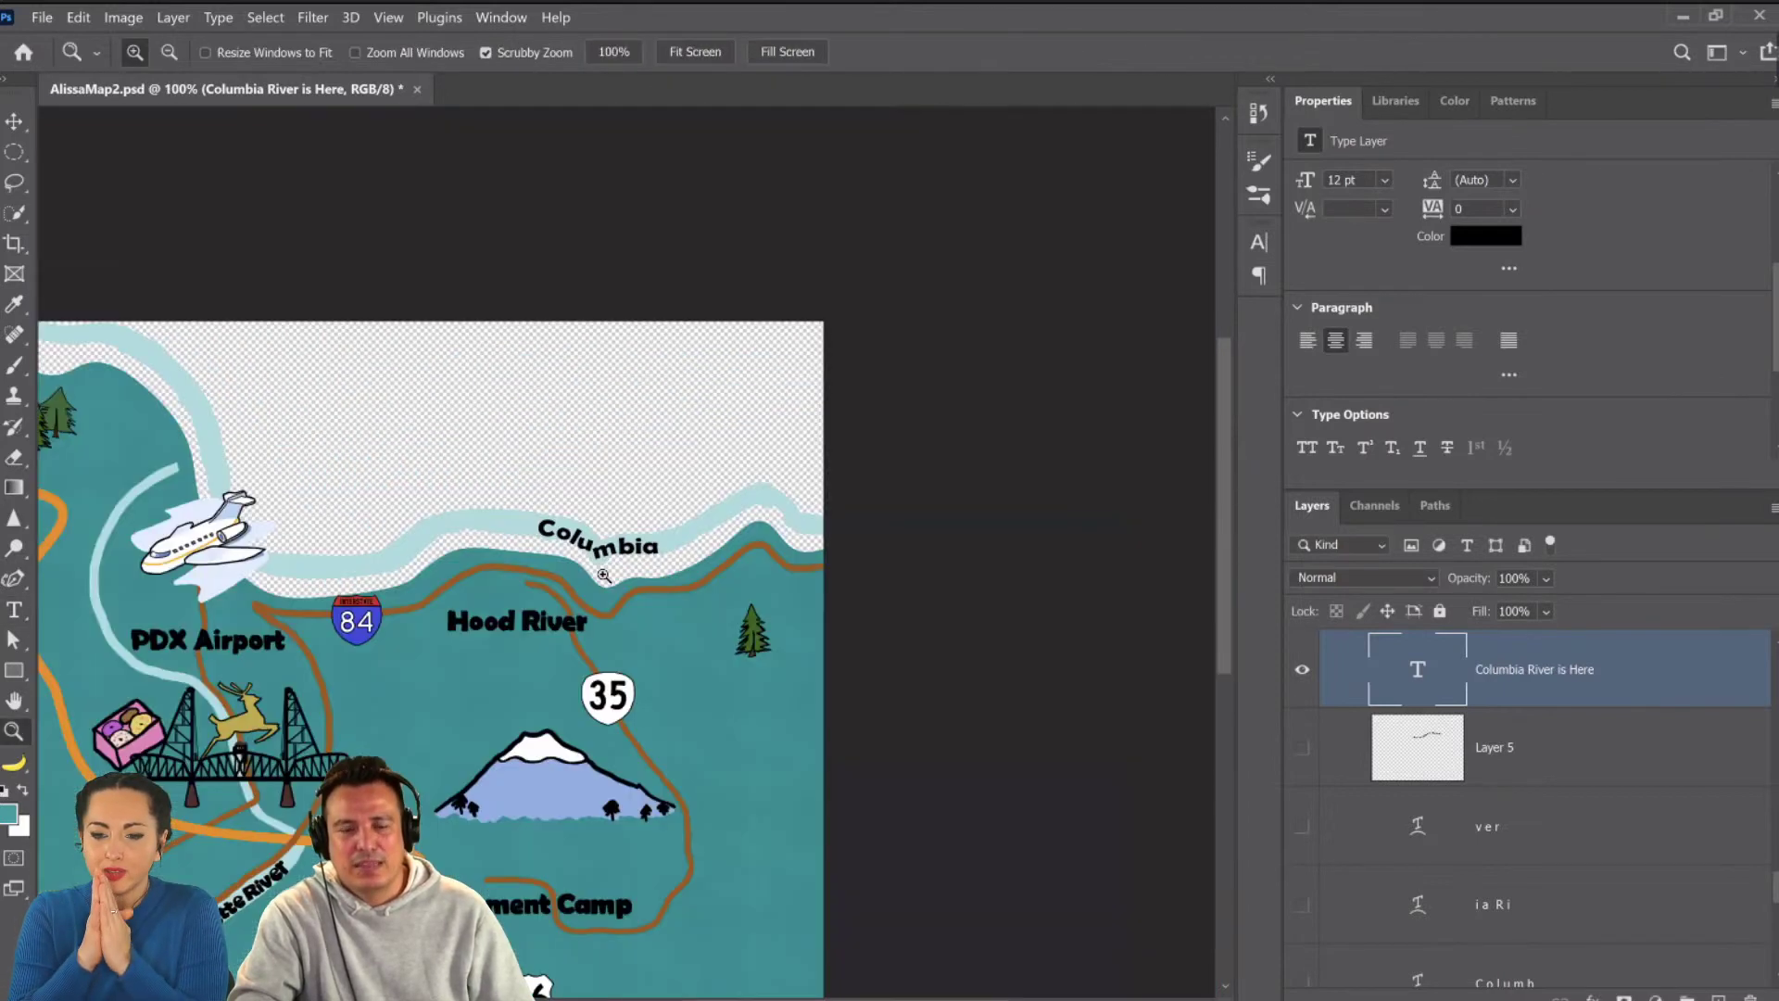
left_click(603, 576)
left_click(325, 393)
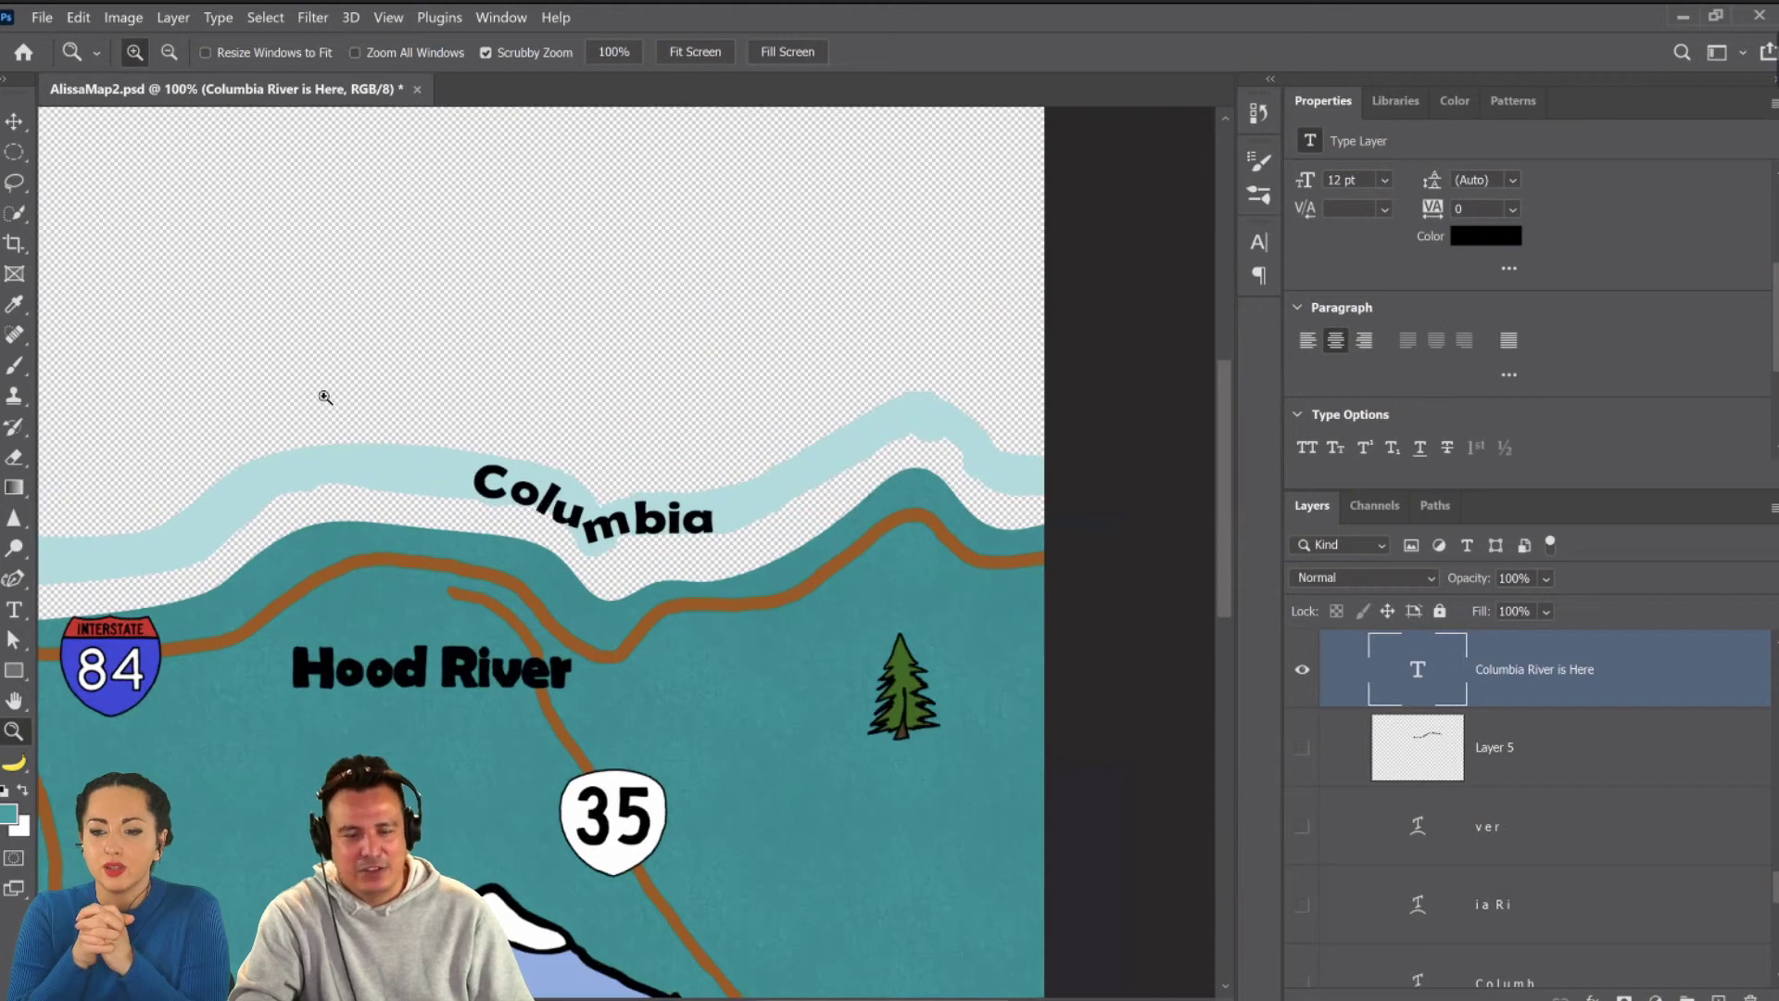
left_click(317, 400)
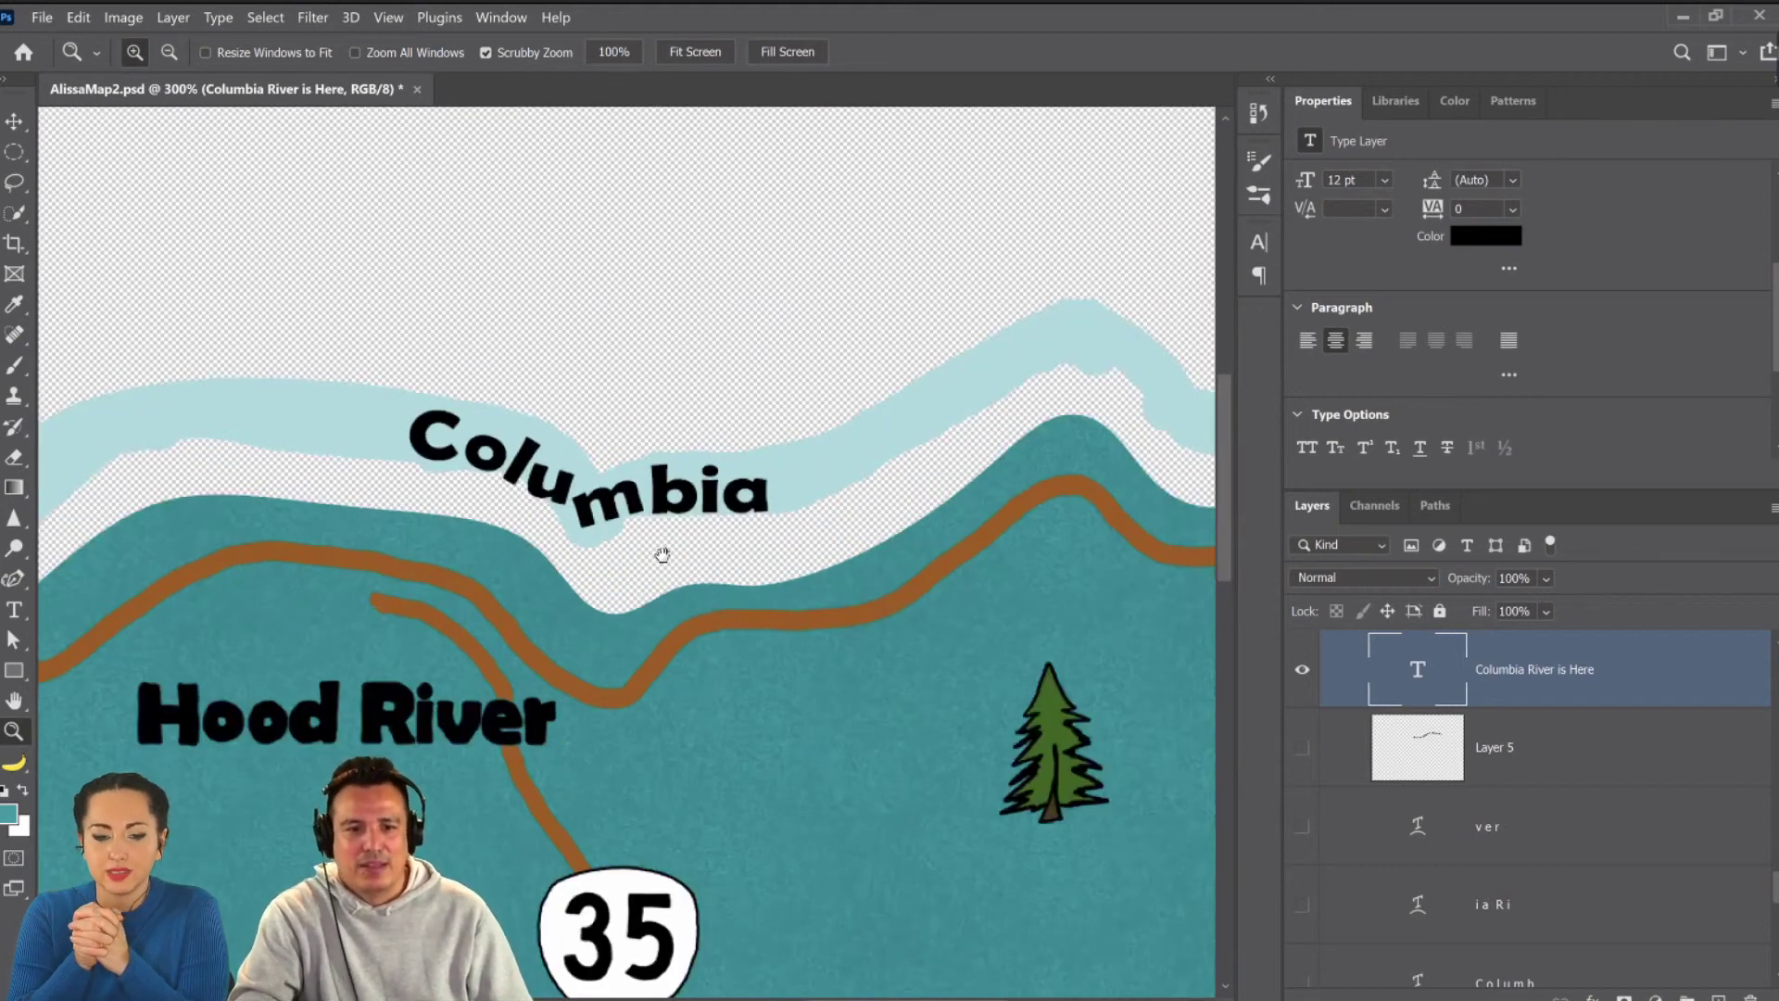
left_click_drag(530, 497, 540, 510)
scroll(369, 544, "up", 1)
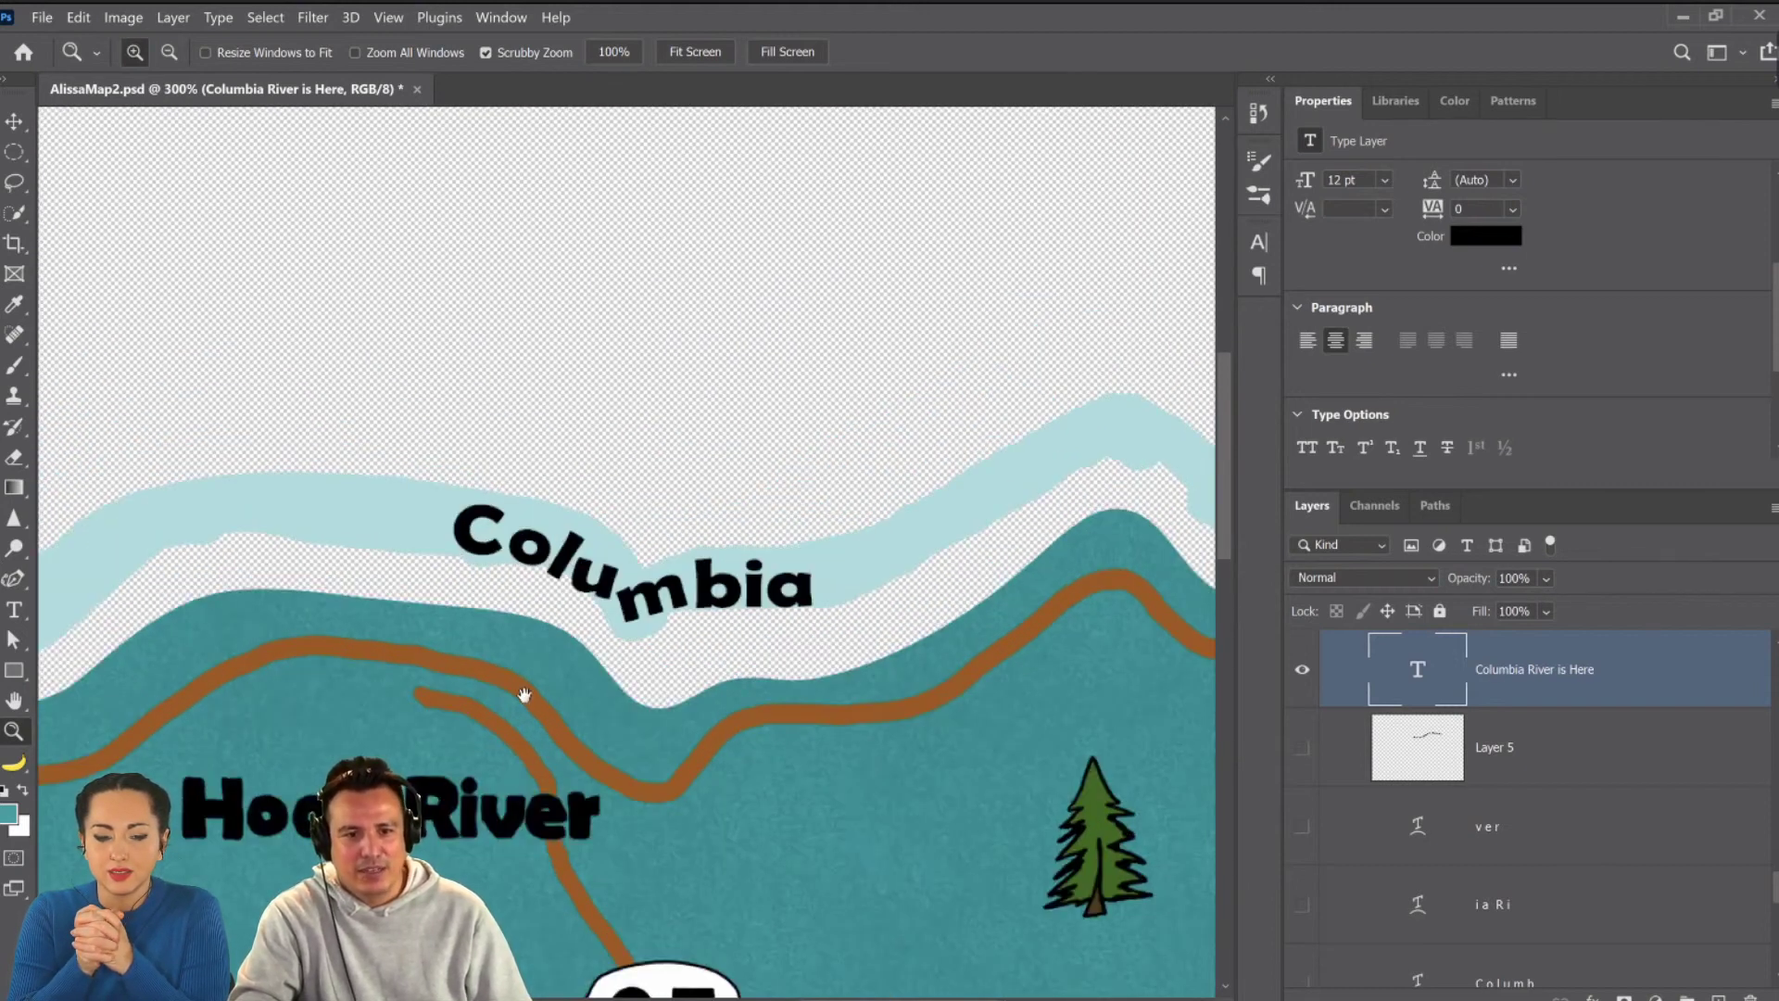
scroll(520, 694, "down", 6)
scroll(520, 695, "left", 5)
scroll(608, 623, "down", 1)
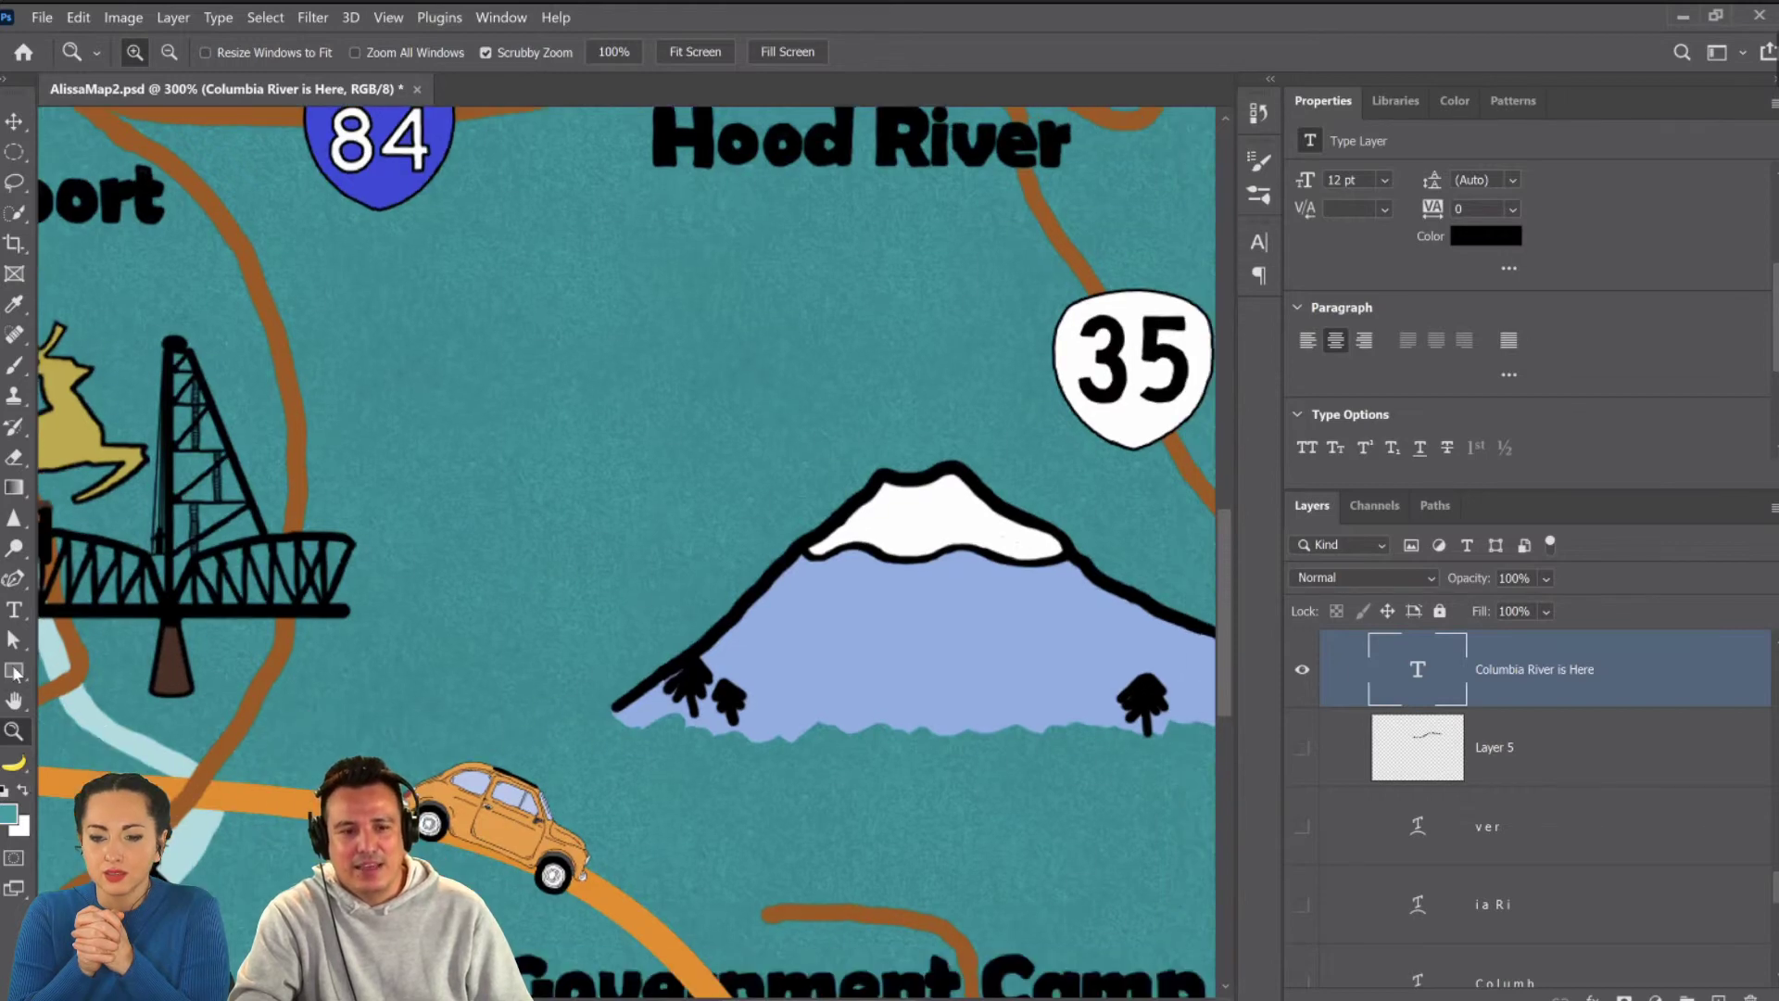
Draw a circular path about 212 px across in the empty area above the river, using the Ellipse tool in Path mode.
key("Home")
left_click(15, 671)
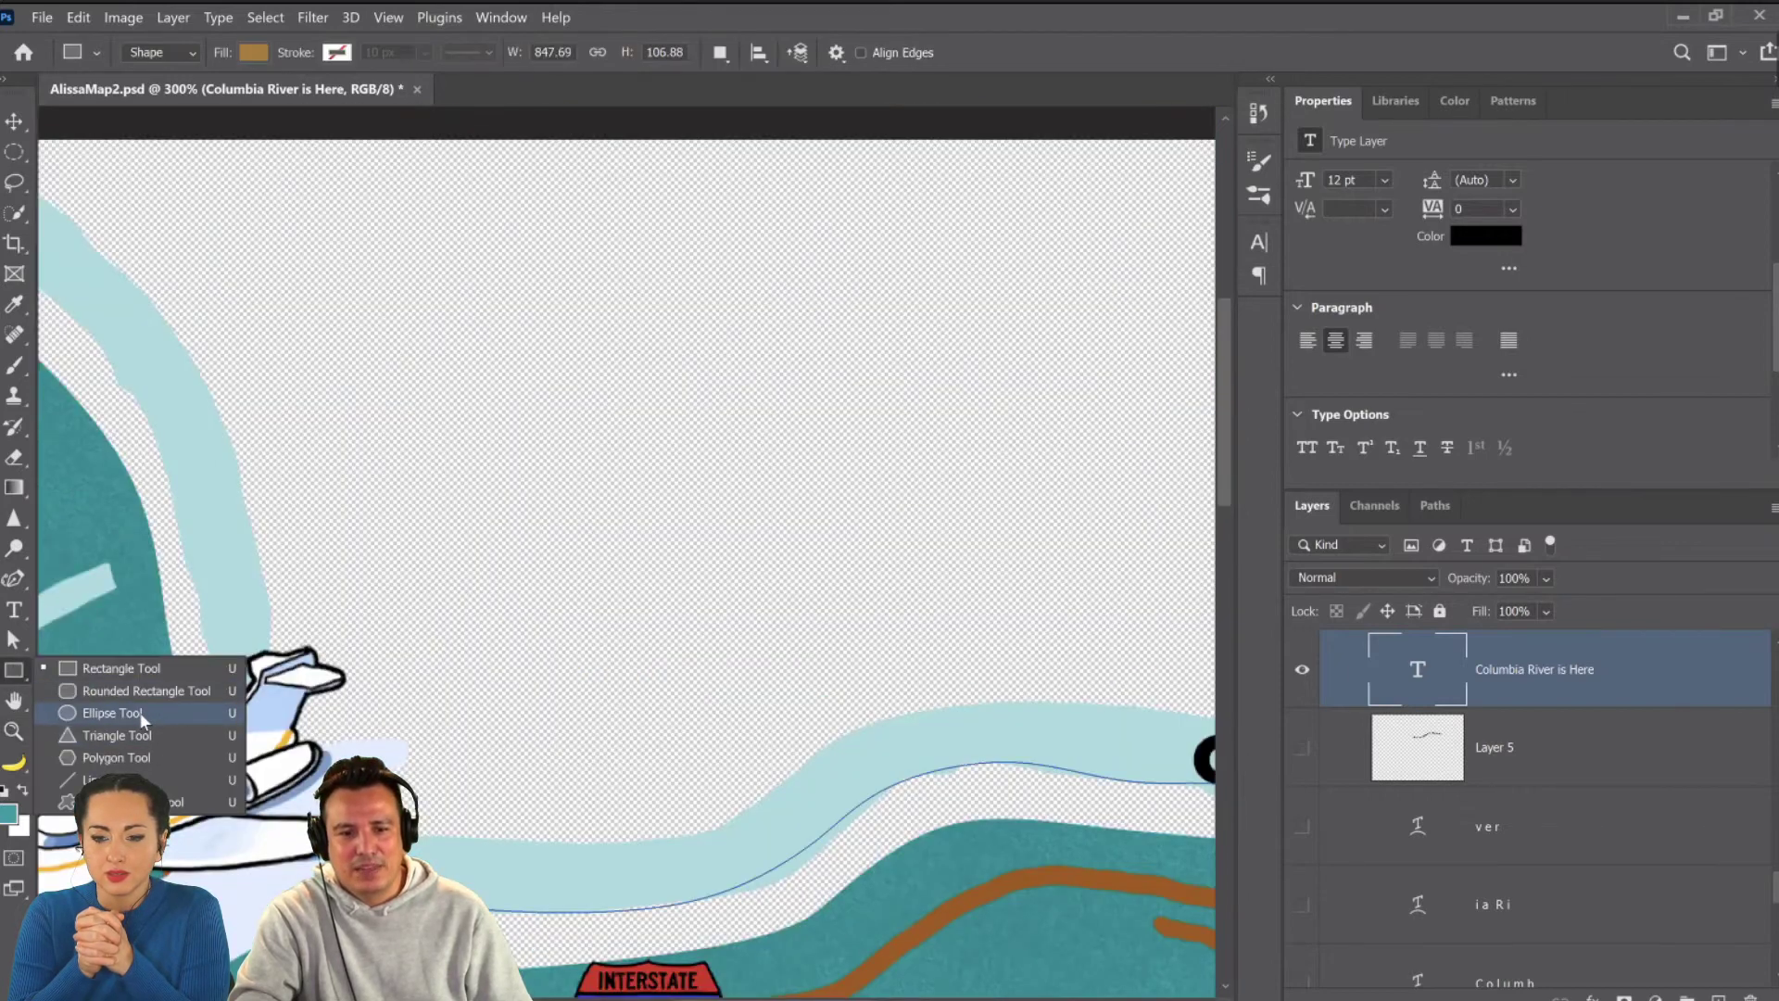
left_click(139, 711)
left_click(1609, 769)
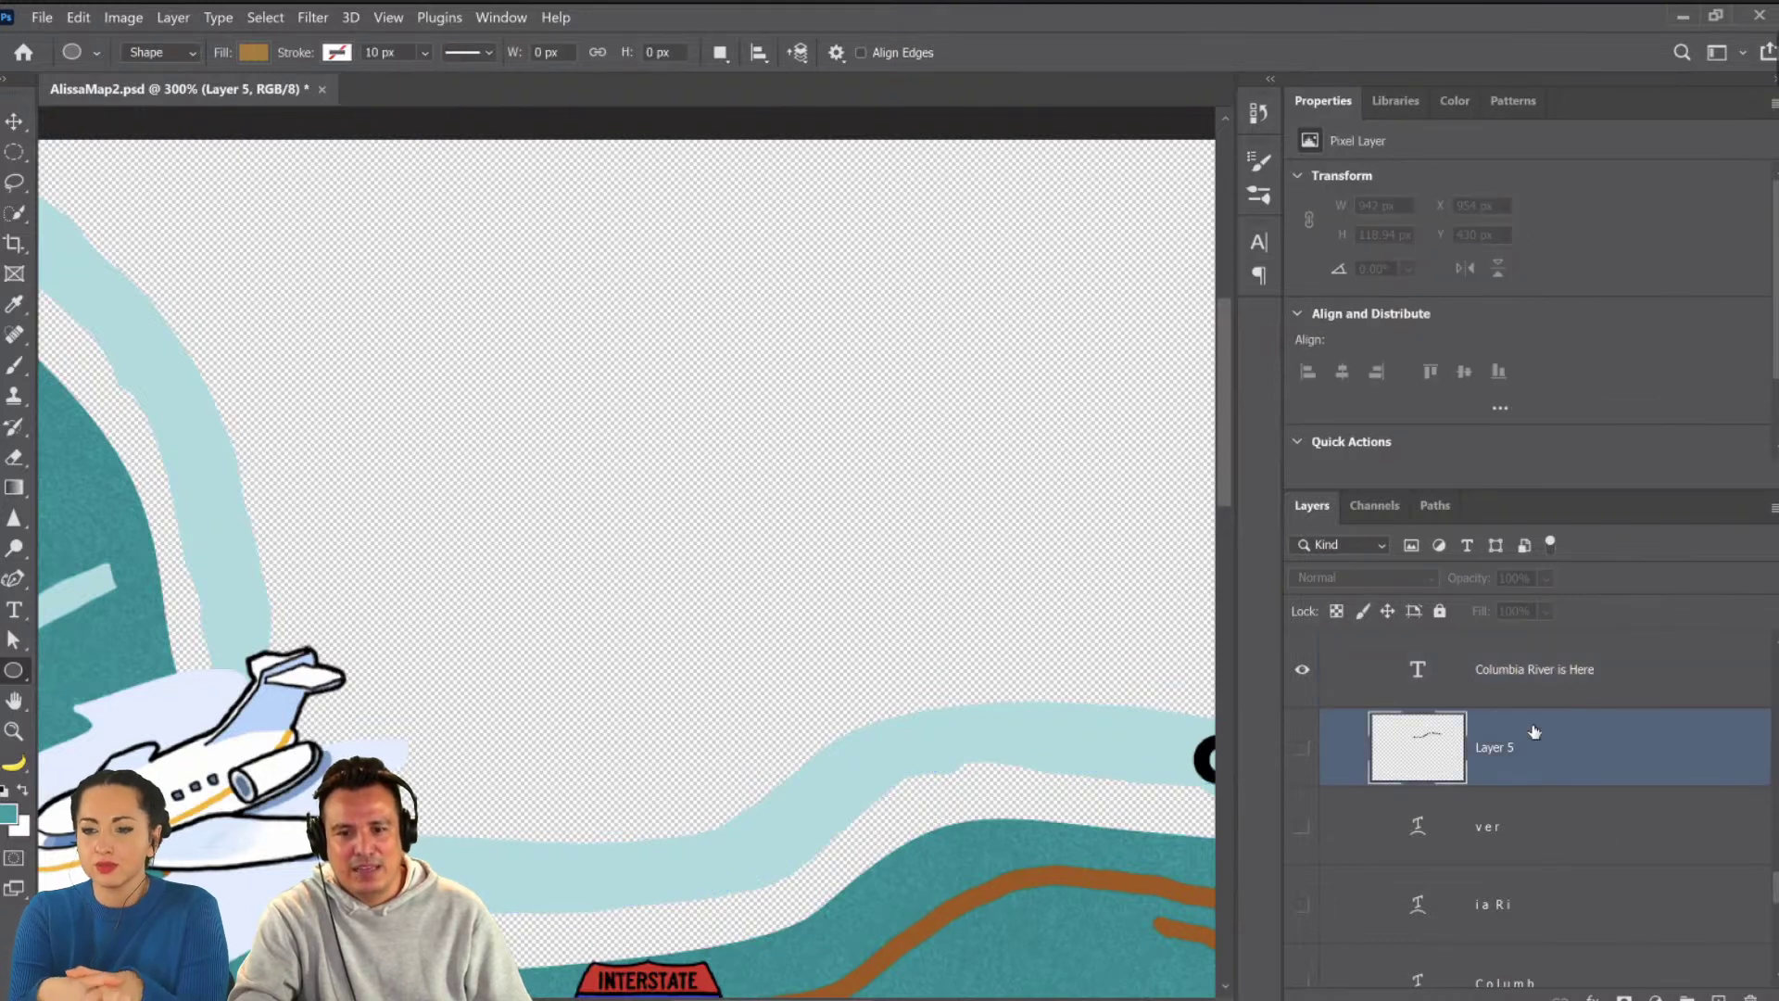
left_click(1592, 690)
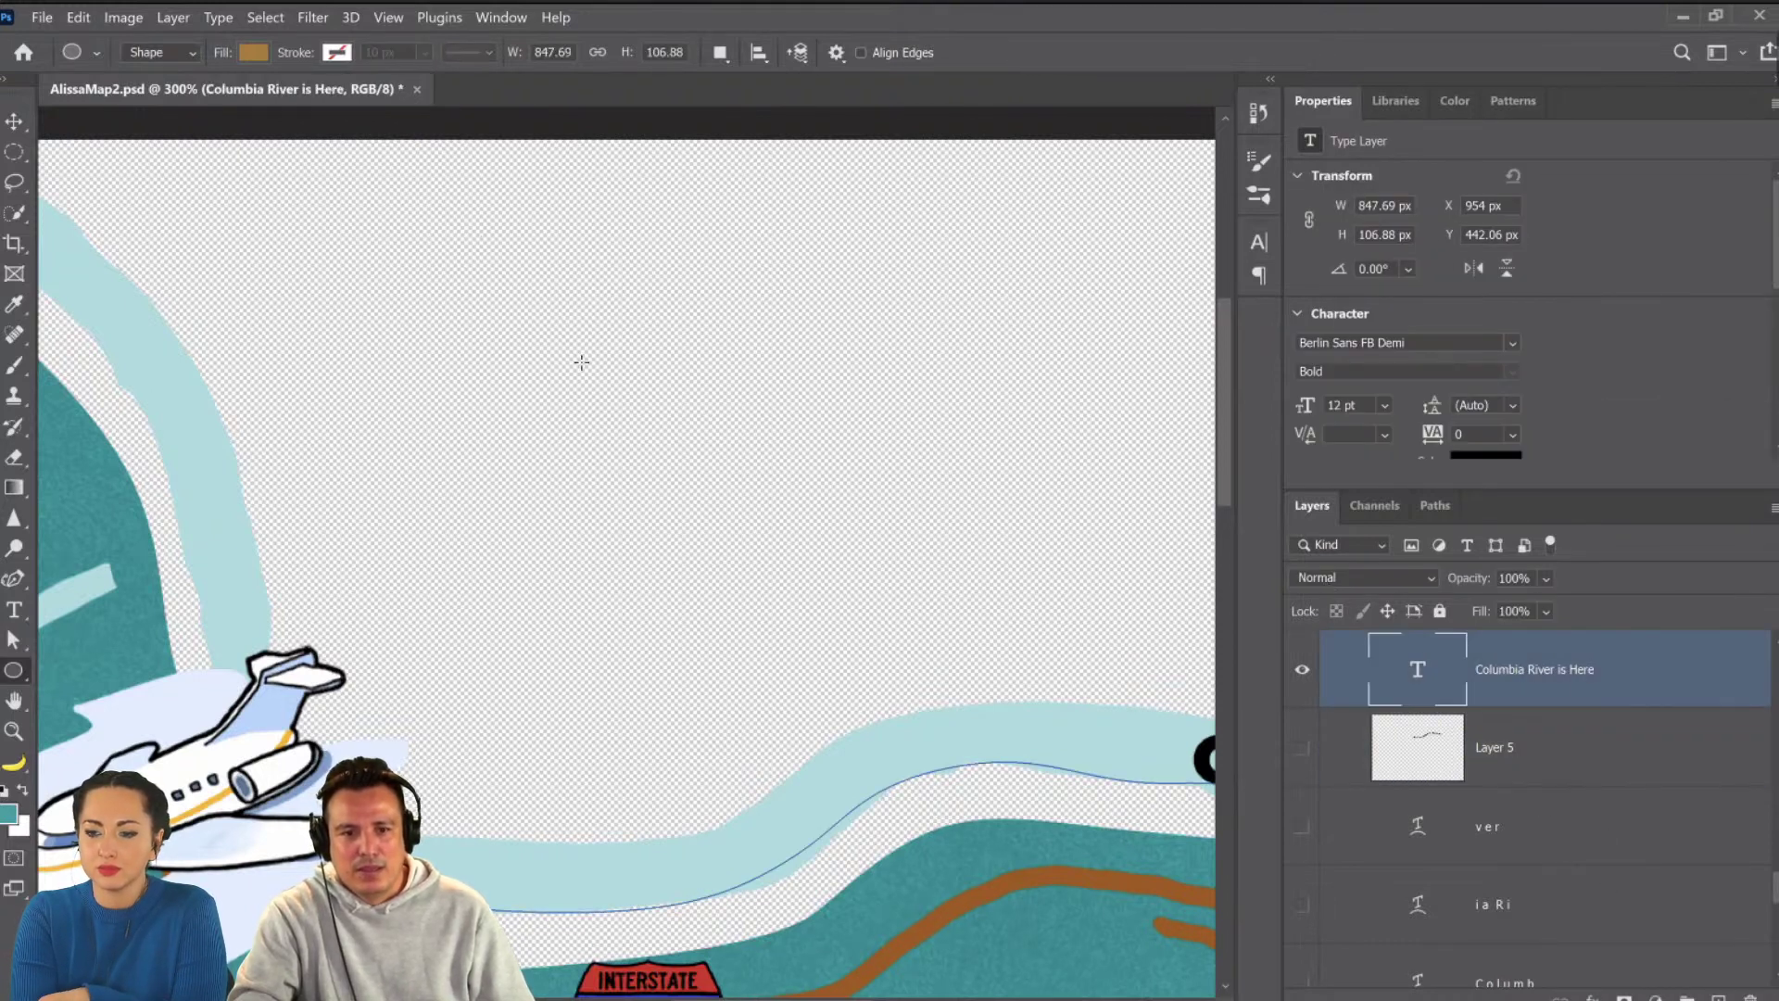
left_click_drag(479, 241, 878, 638)
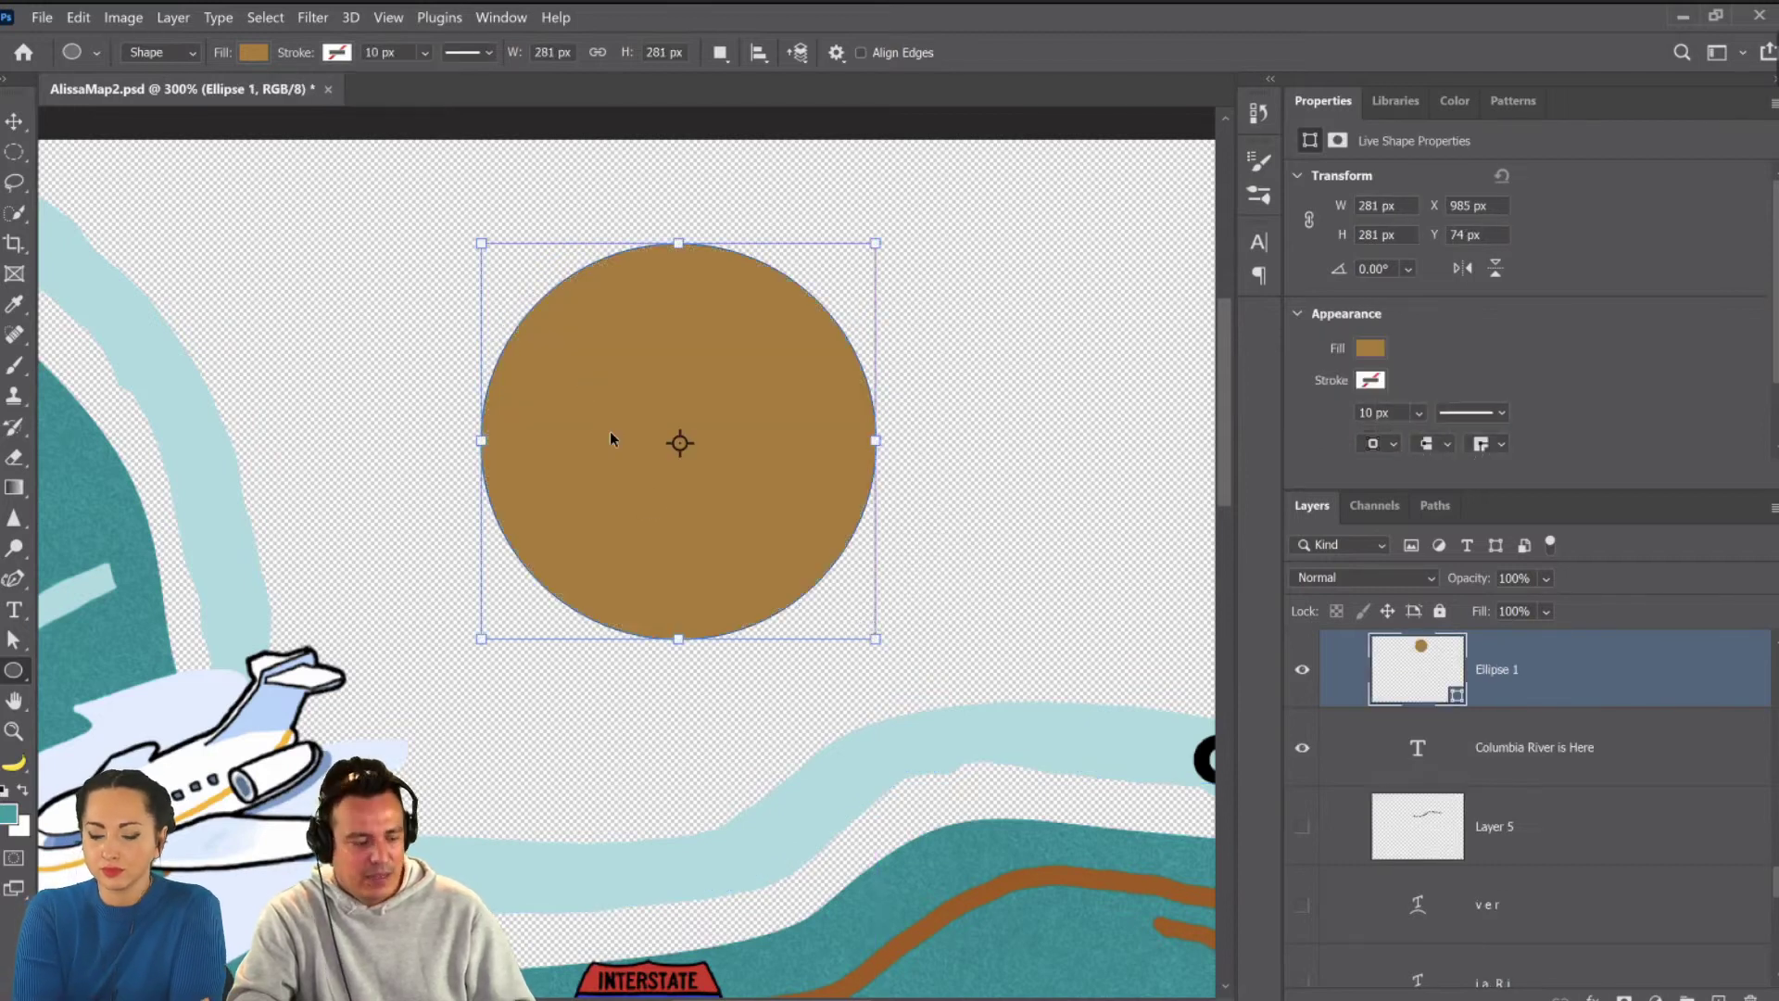
key("ctrl+z")
left_click(160, 52)
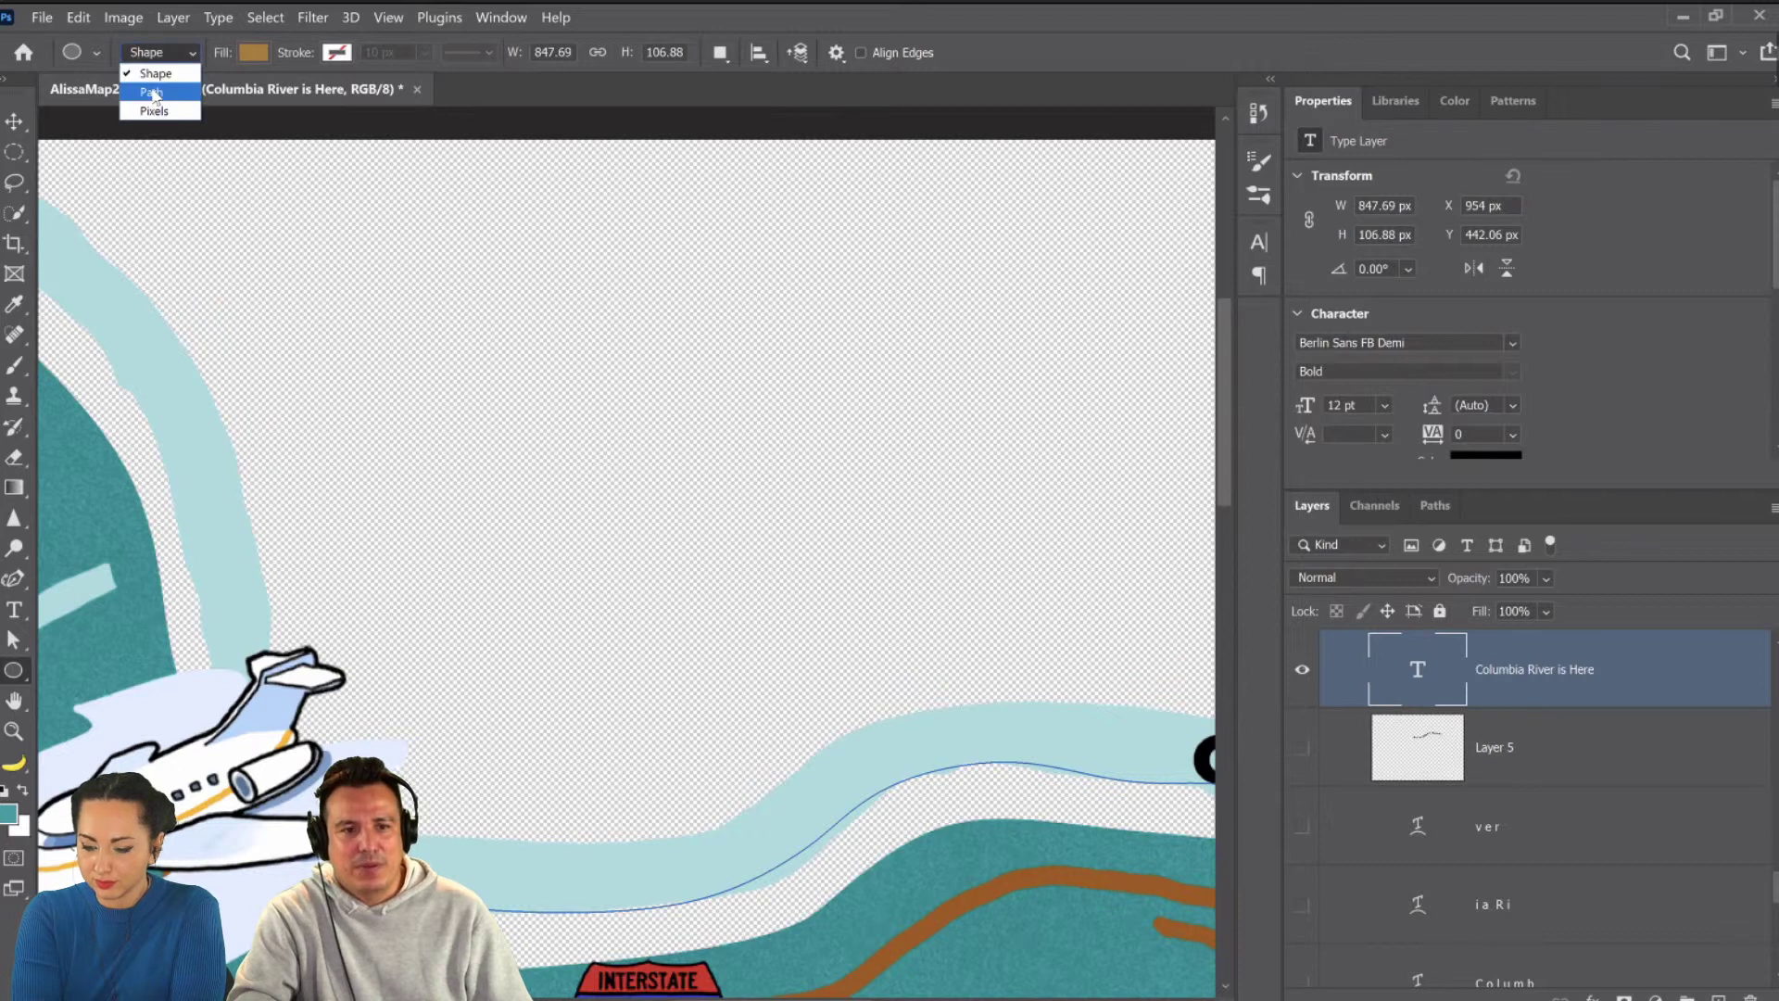
left_click(146, 87)
left_click_drag(429, 246, 727, 544)
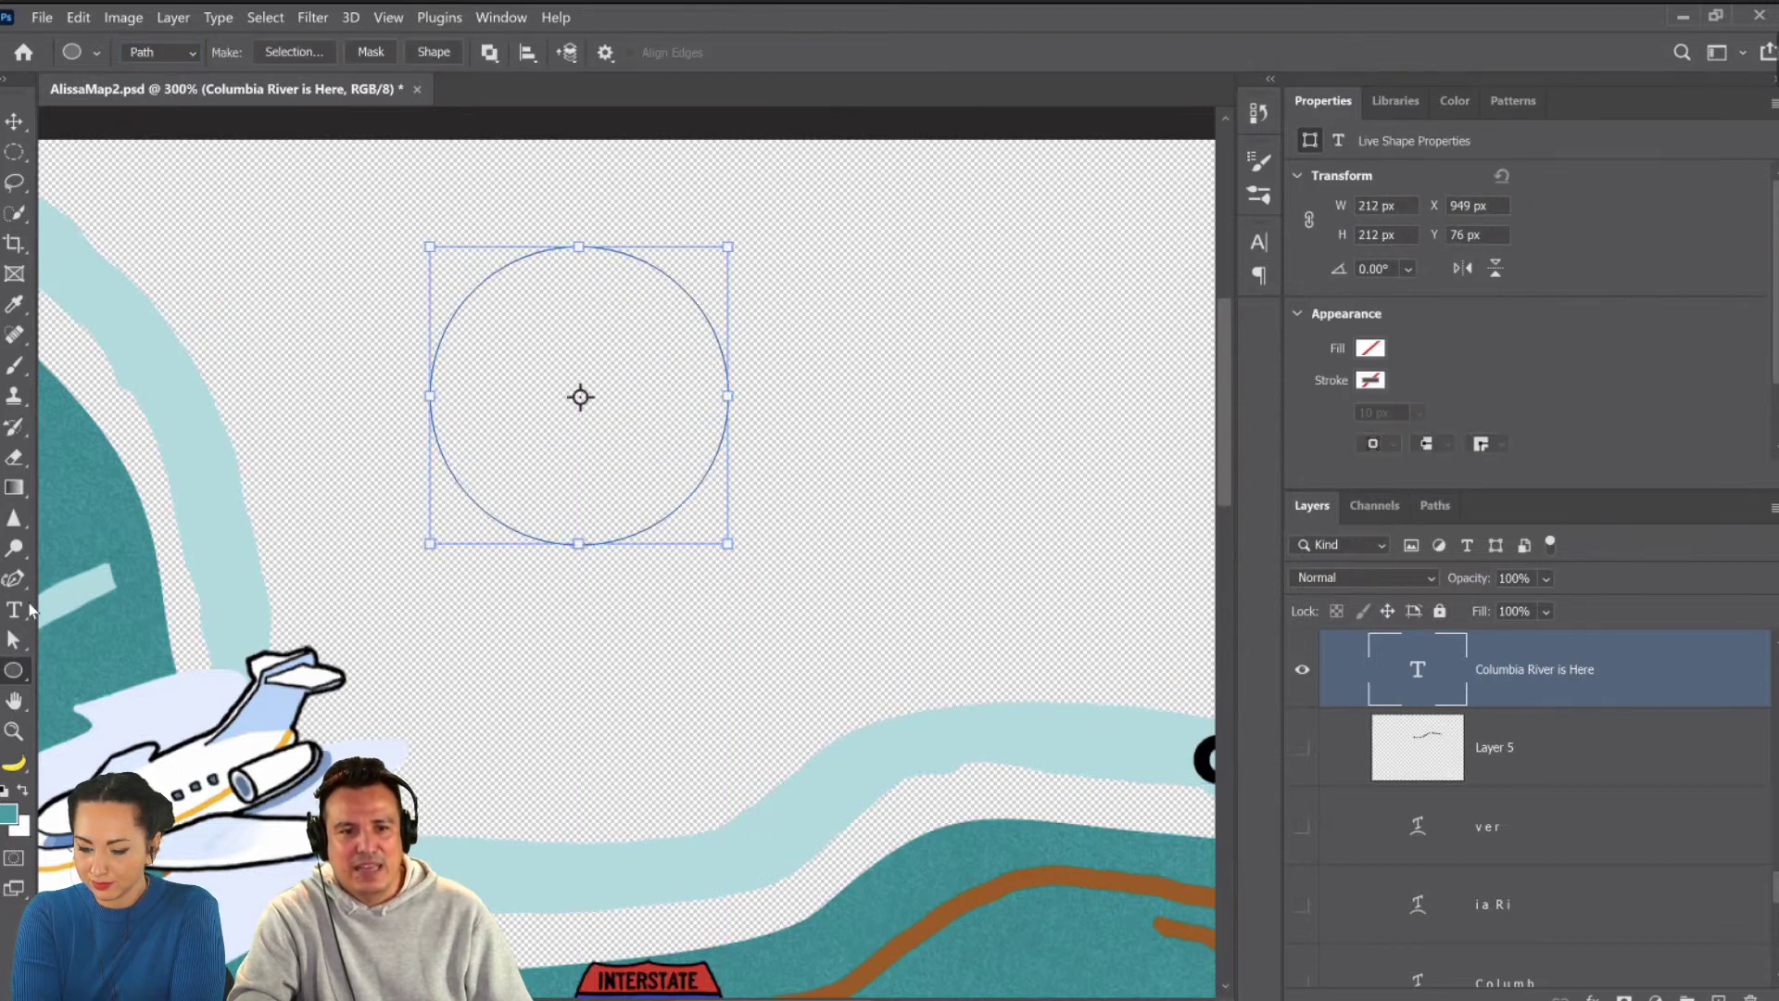
Add the text "Type on a Circle" along the circular path, trying left alignment before returning to centre alignment.
left_click(14, 610)
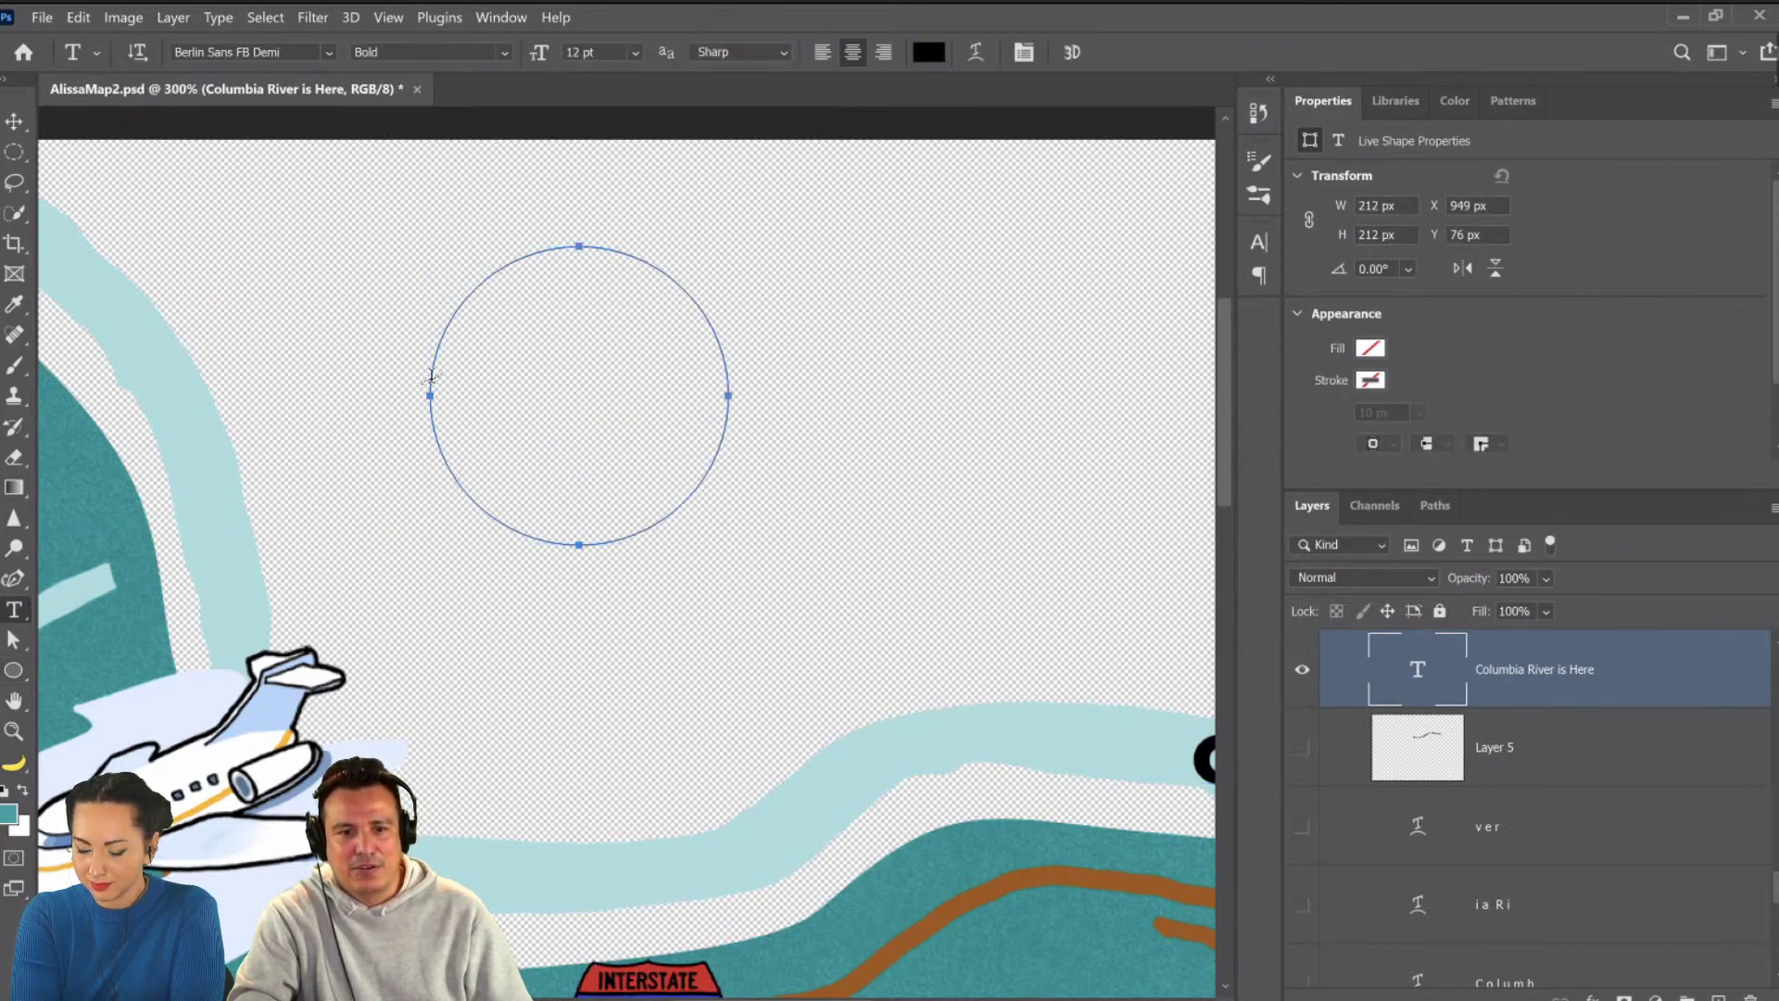
left_click(431, 375)
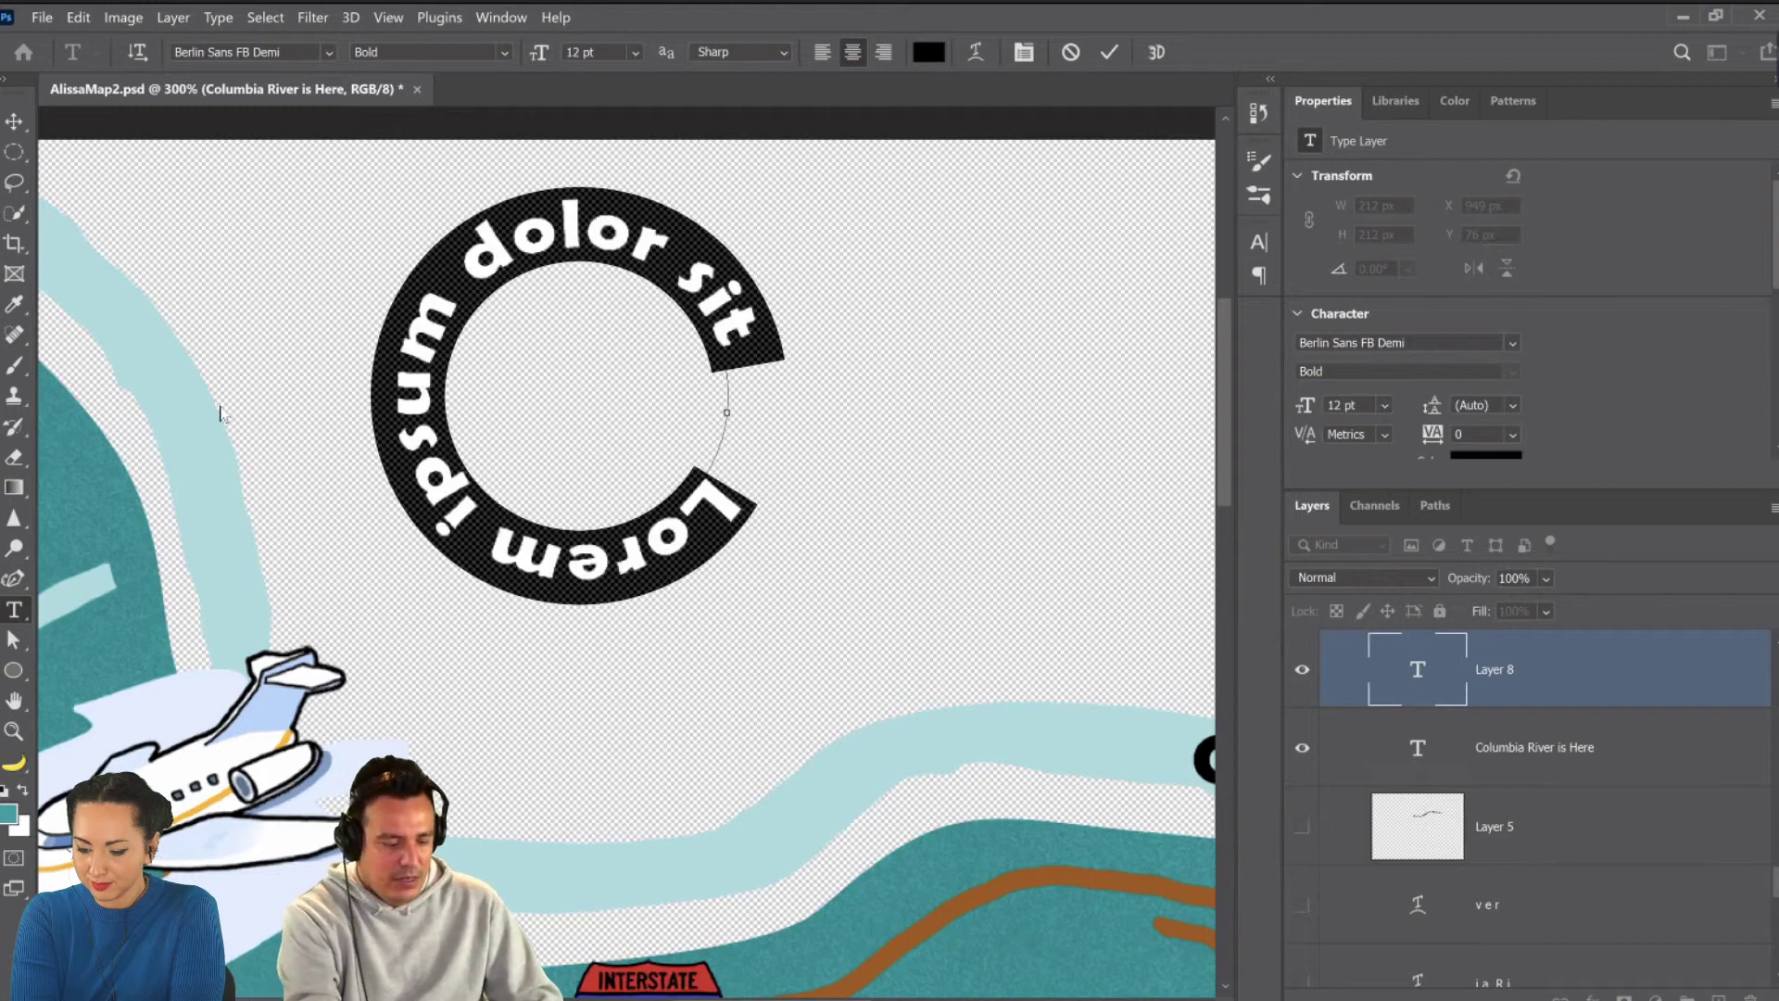
type("Type on a")
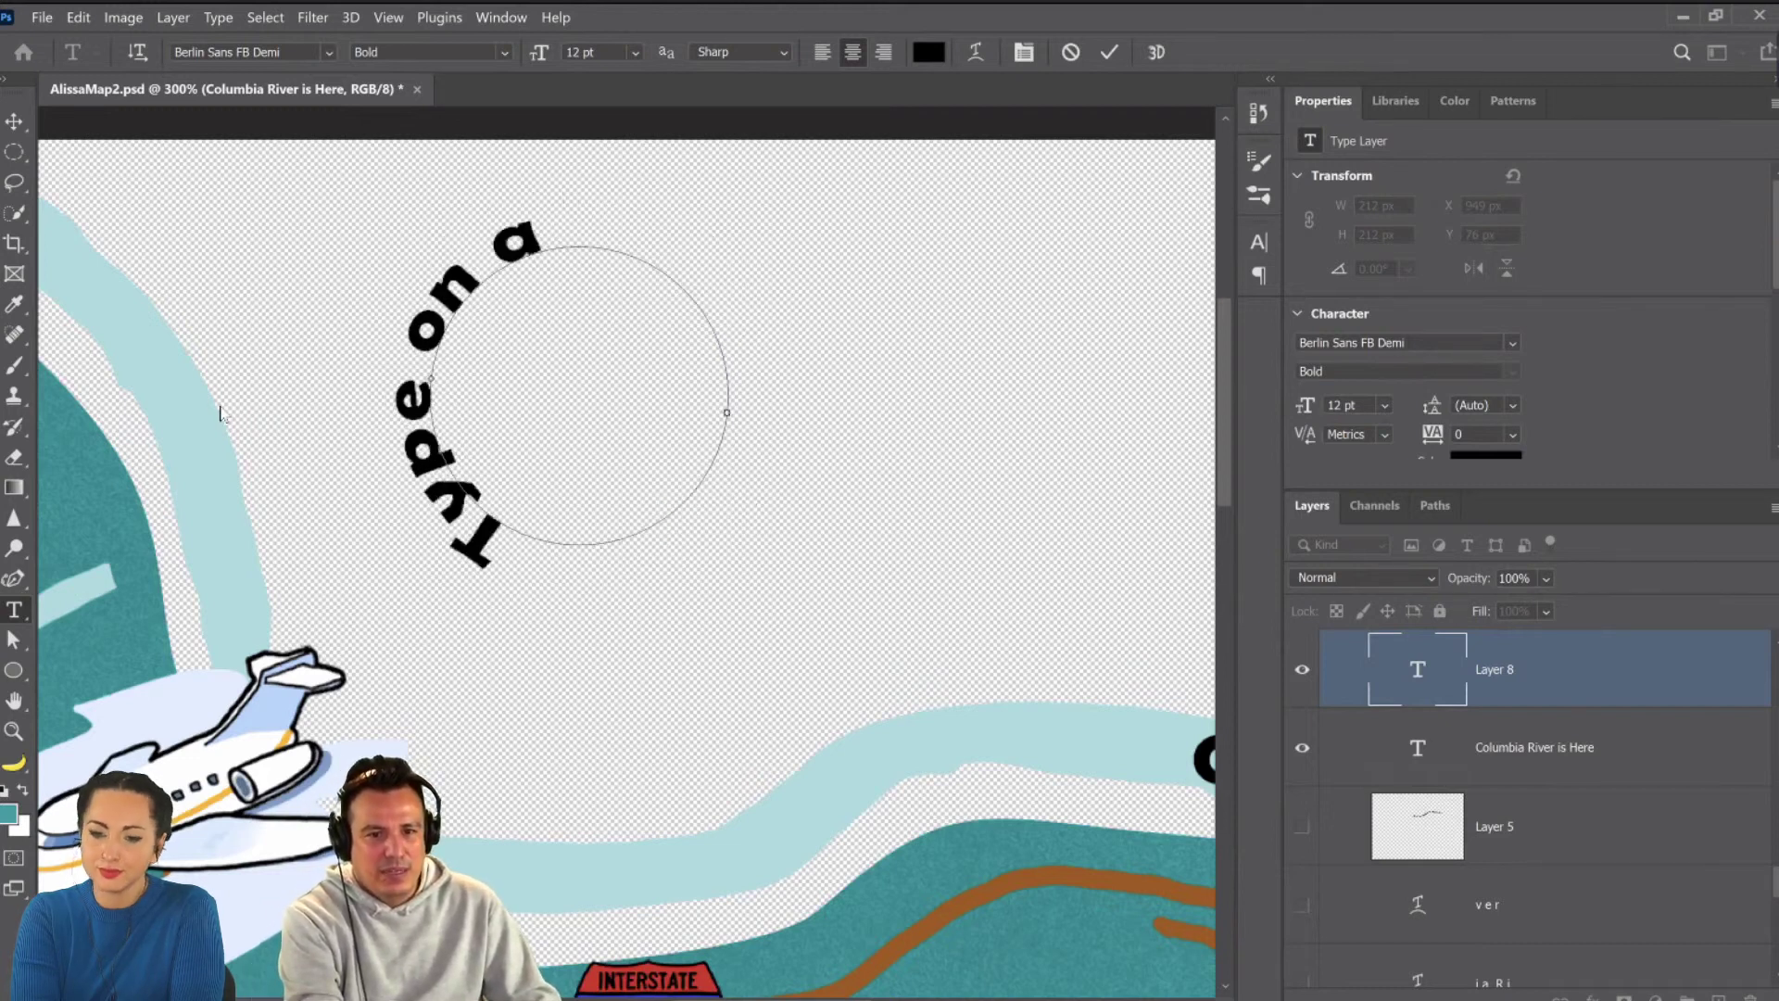
type(" Circle")
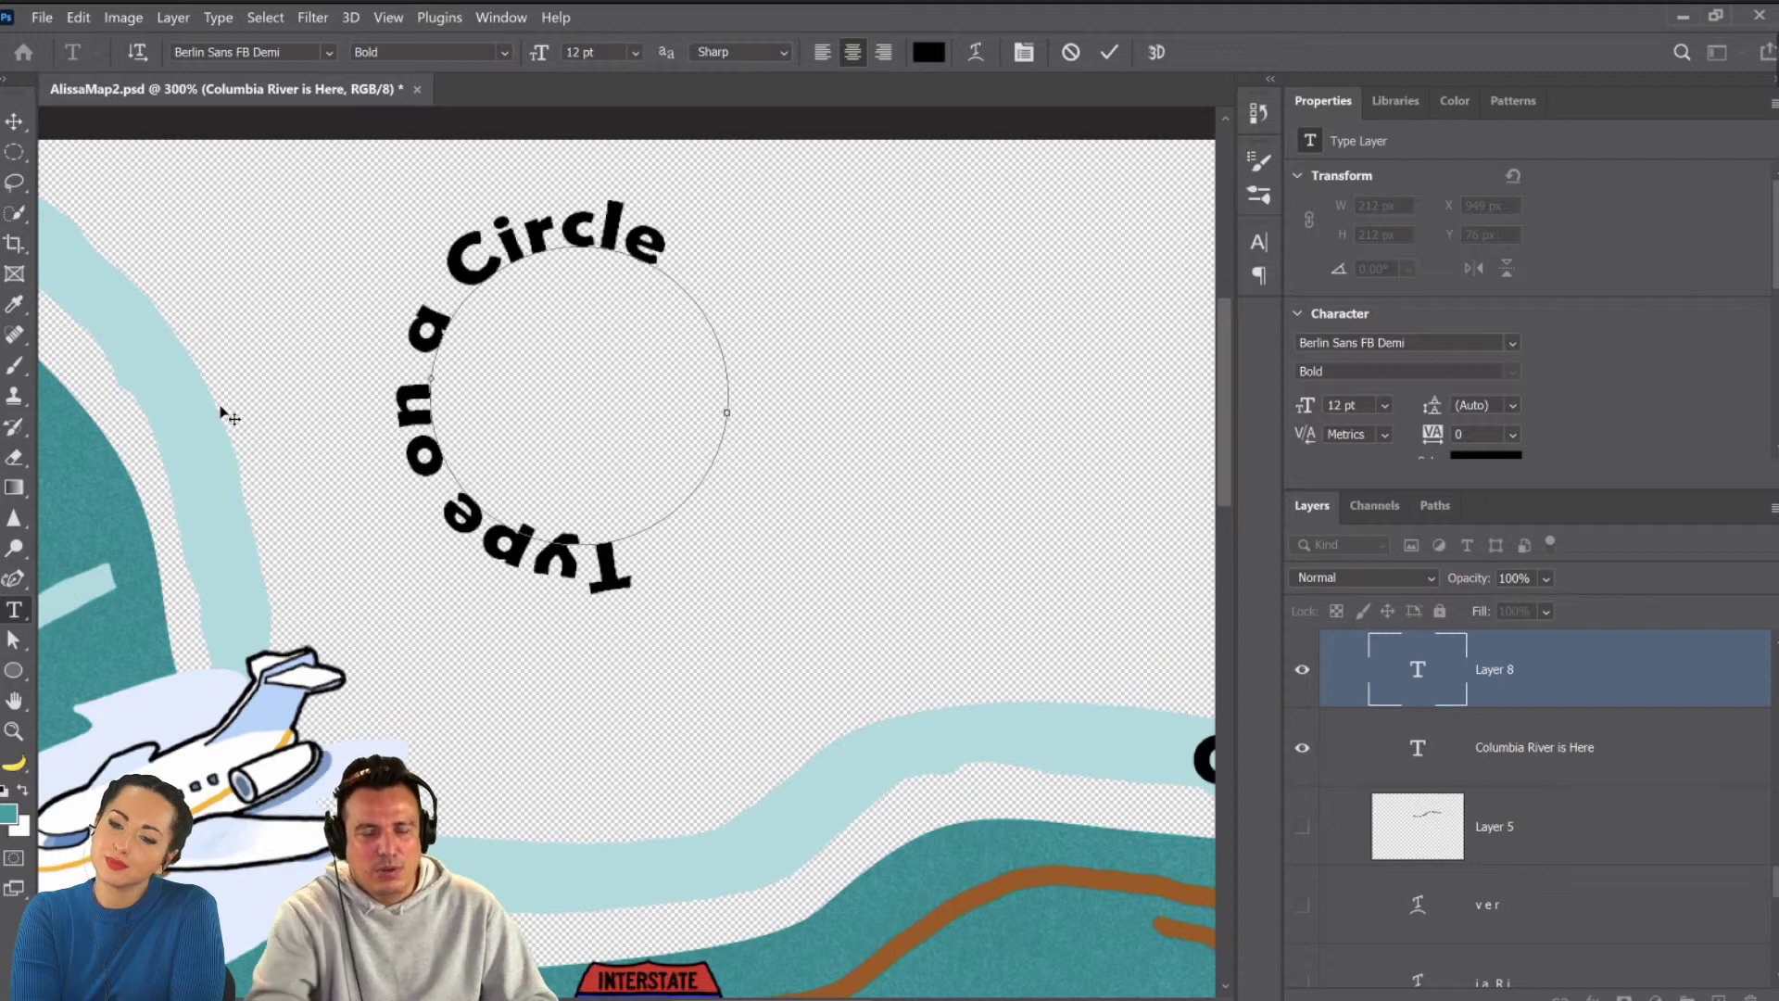
left_click(822, 53)
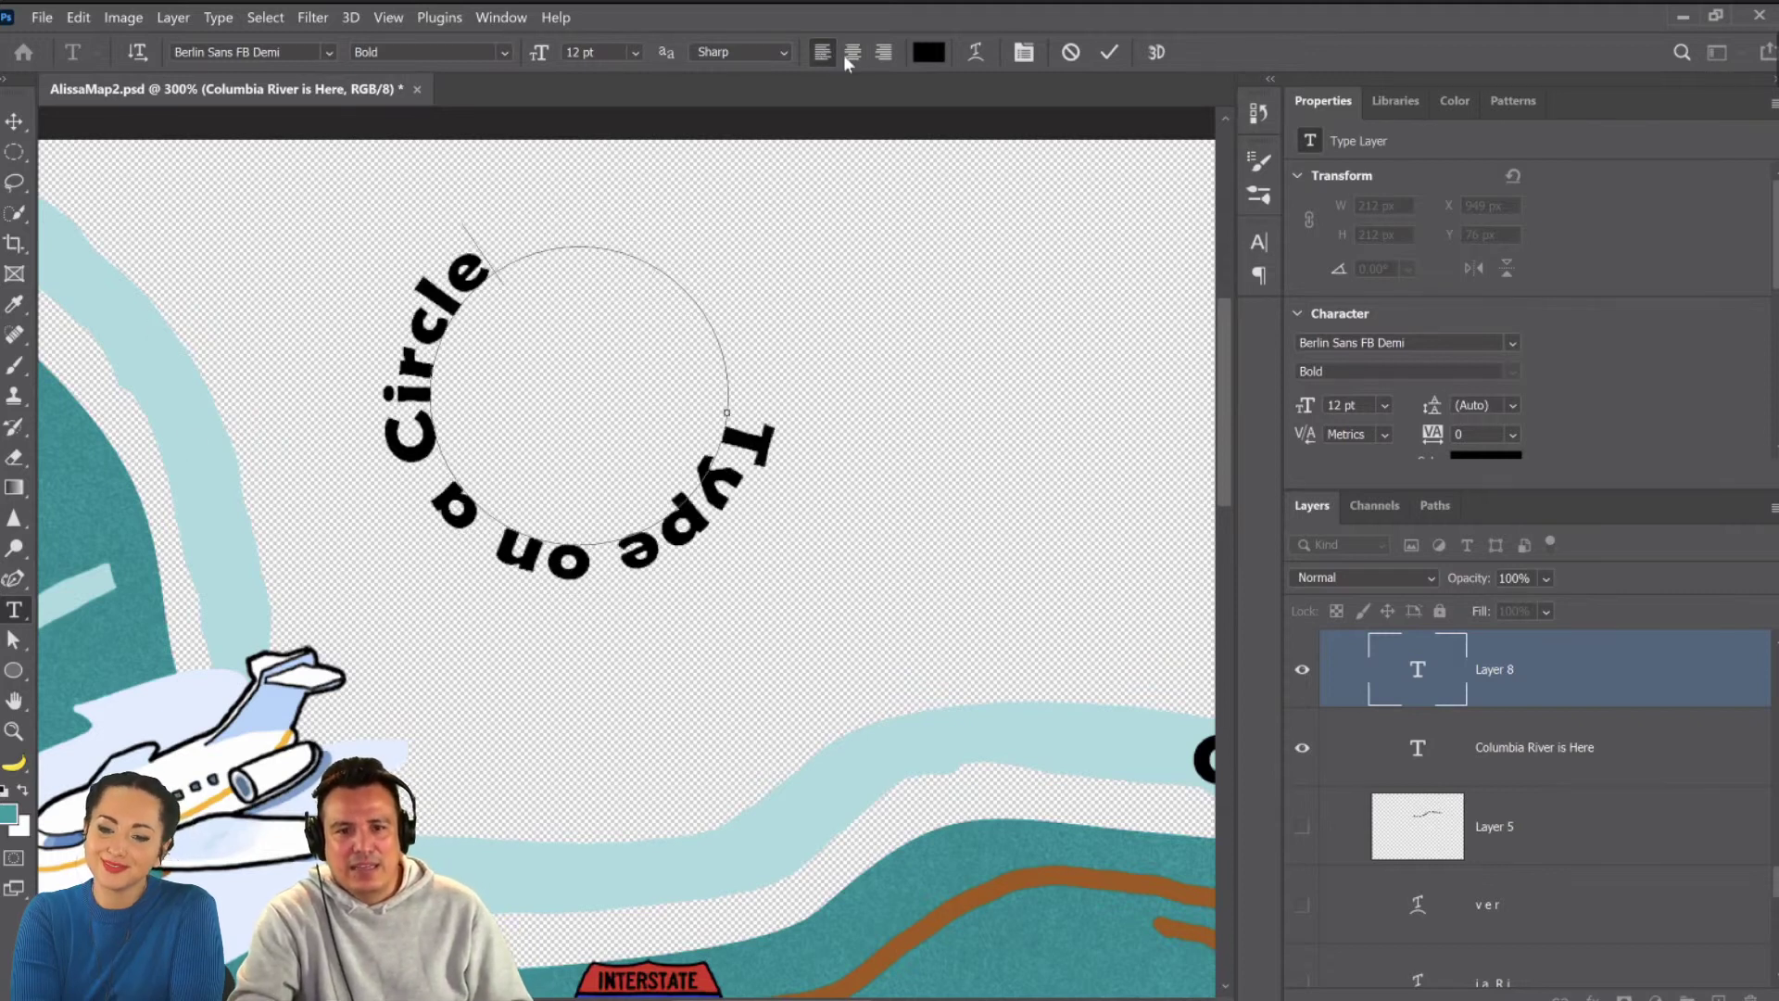
left_click(852, 53)
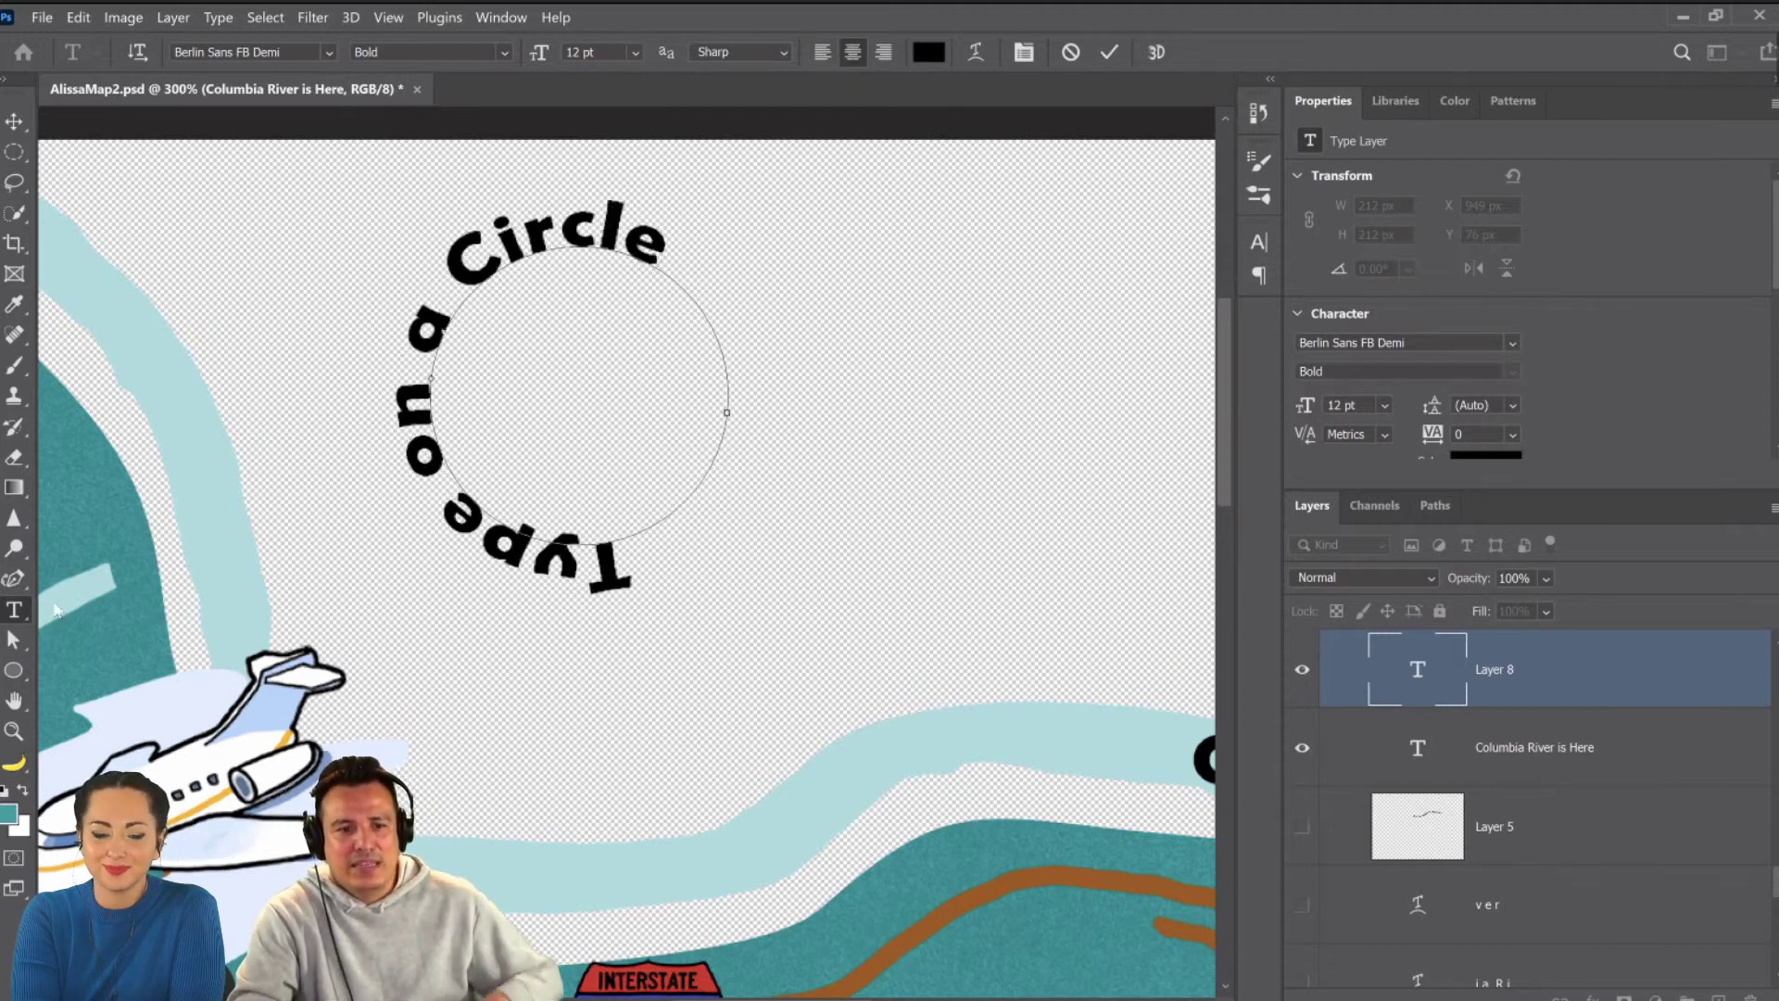
Slide the "Type on a Circle" text around its path with the Path Selection tool so it arcs over the circle's top.
right_click(14, 609)
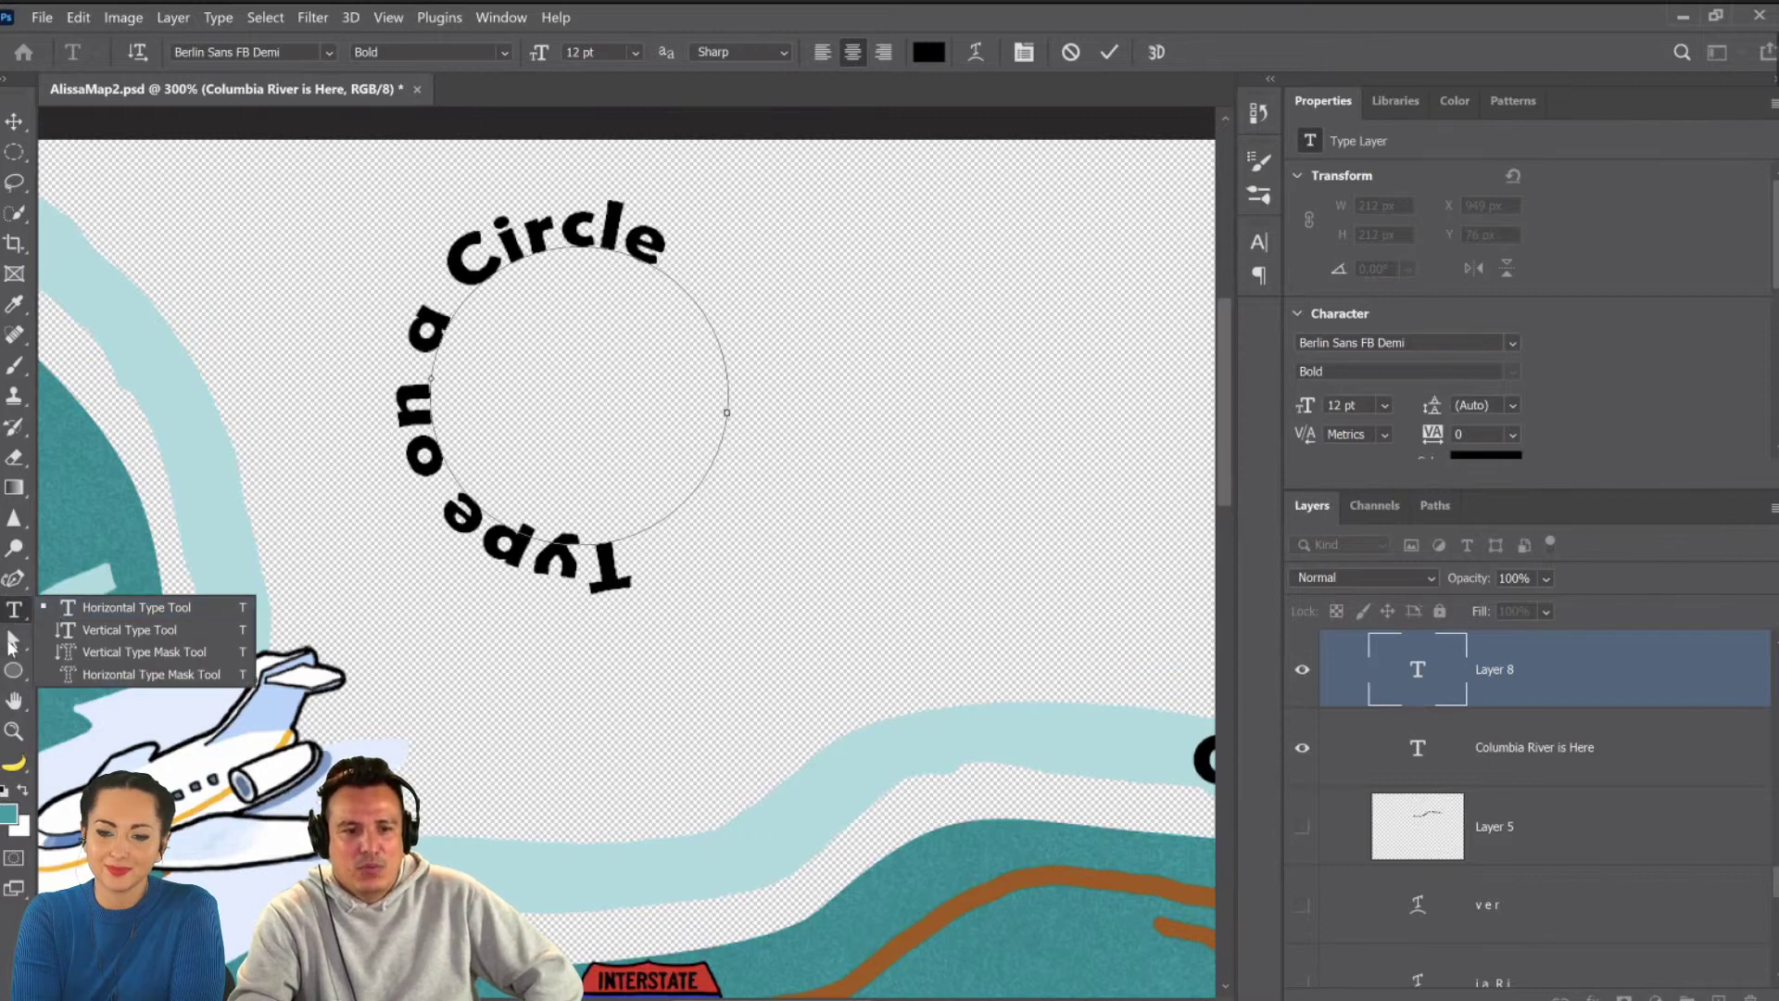
left_click(12, 646)
left_click(13, 647)
right_click(15, 648)
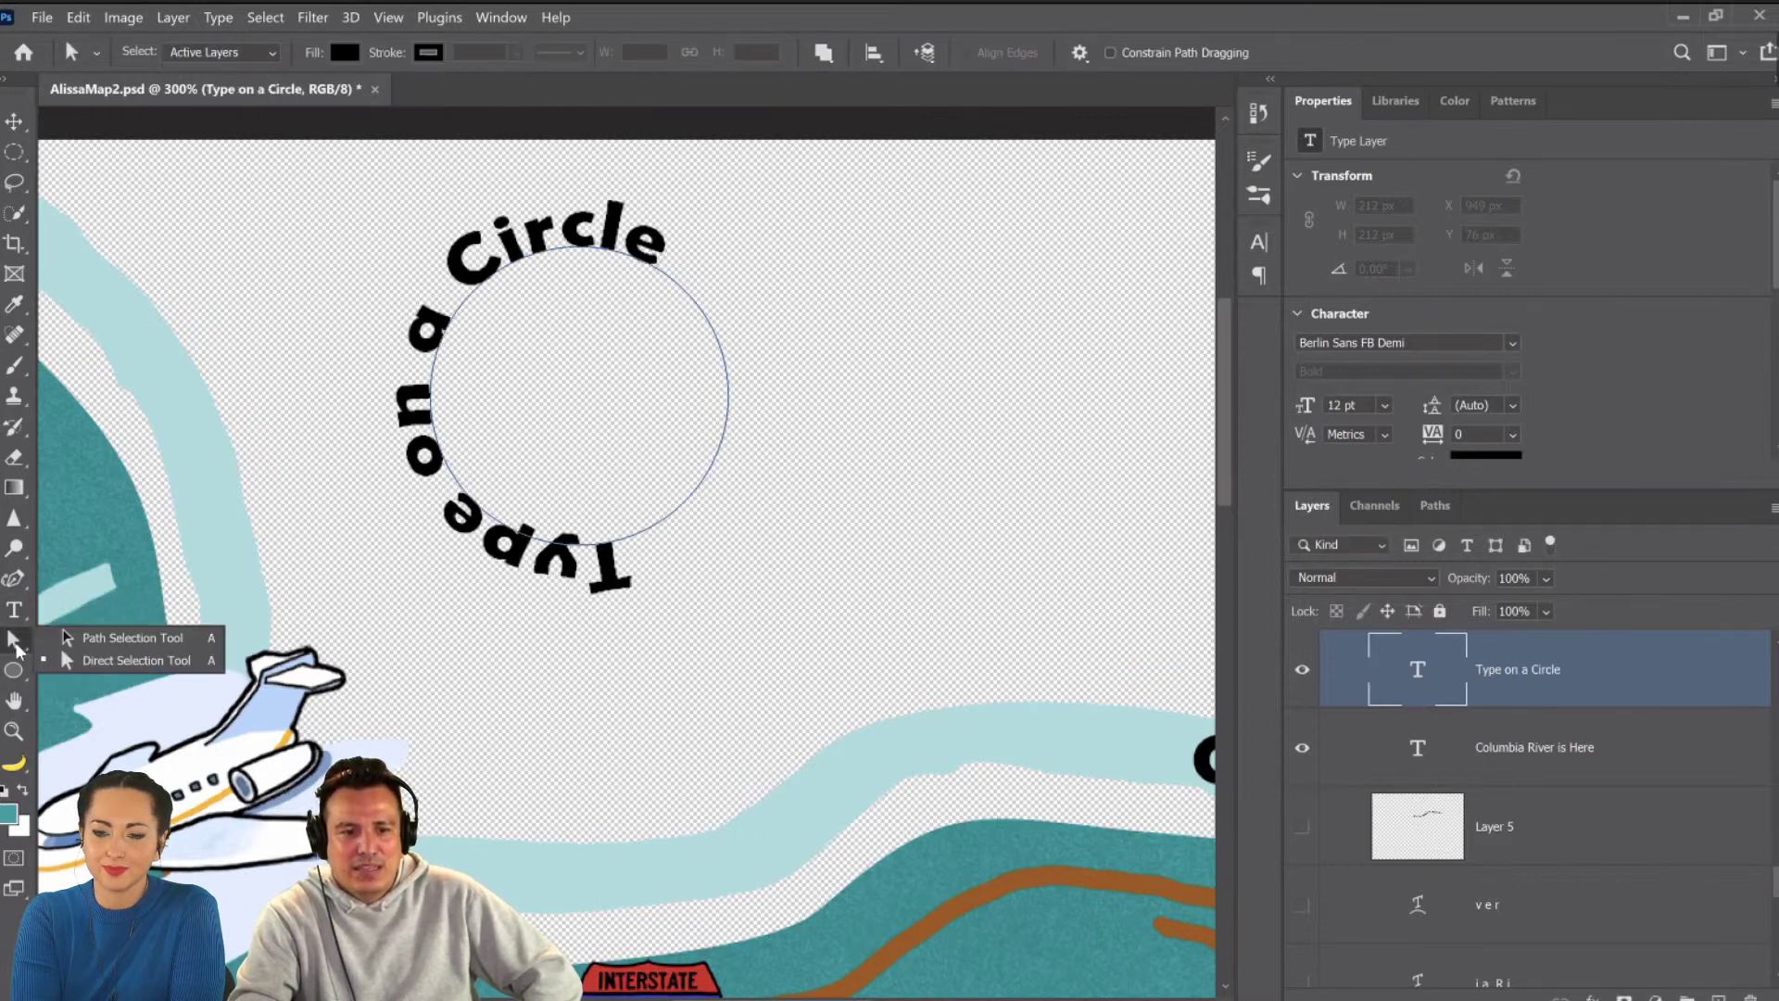
left_click_drag(618, 531, 454, 581)
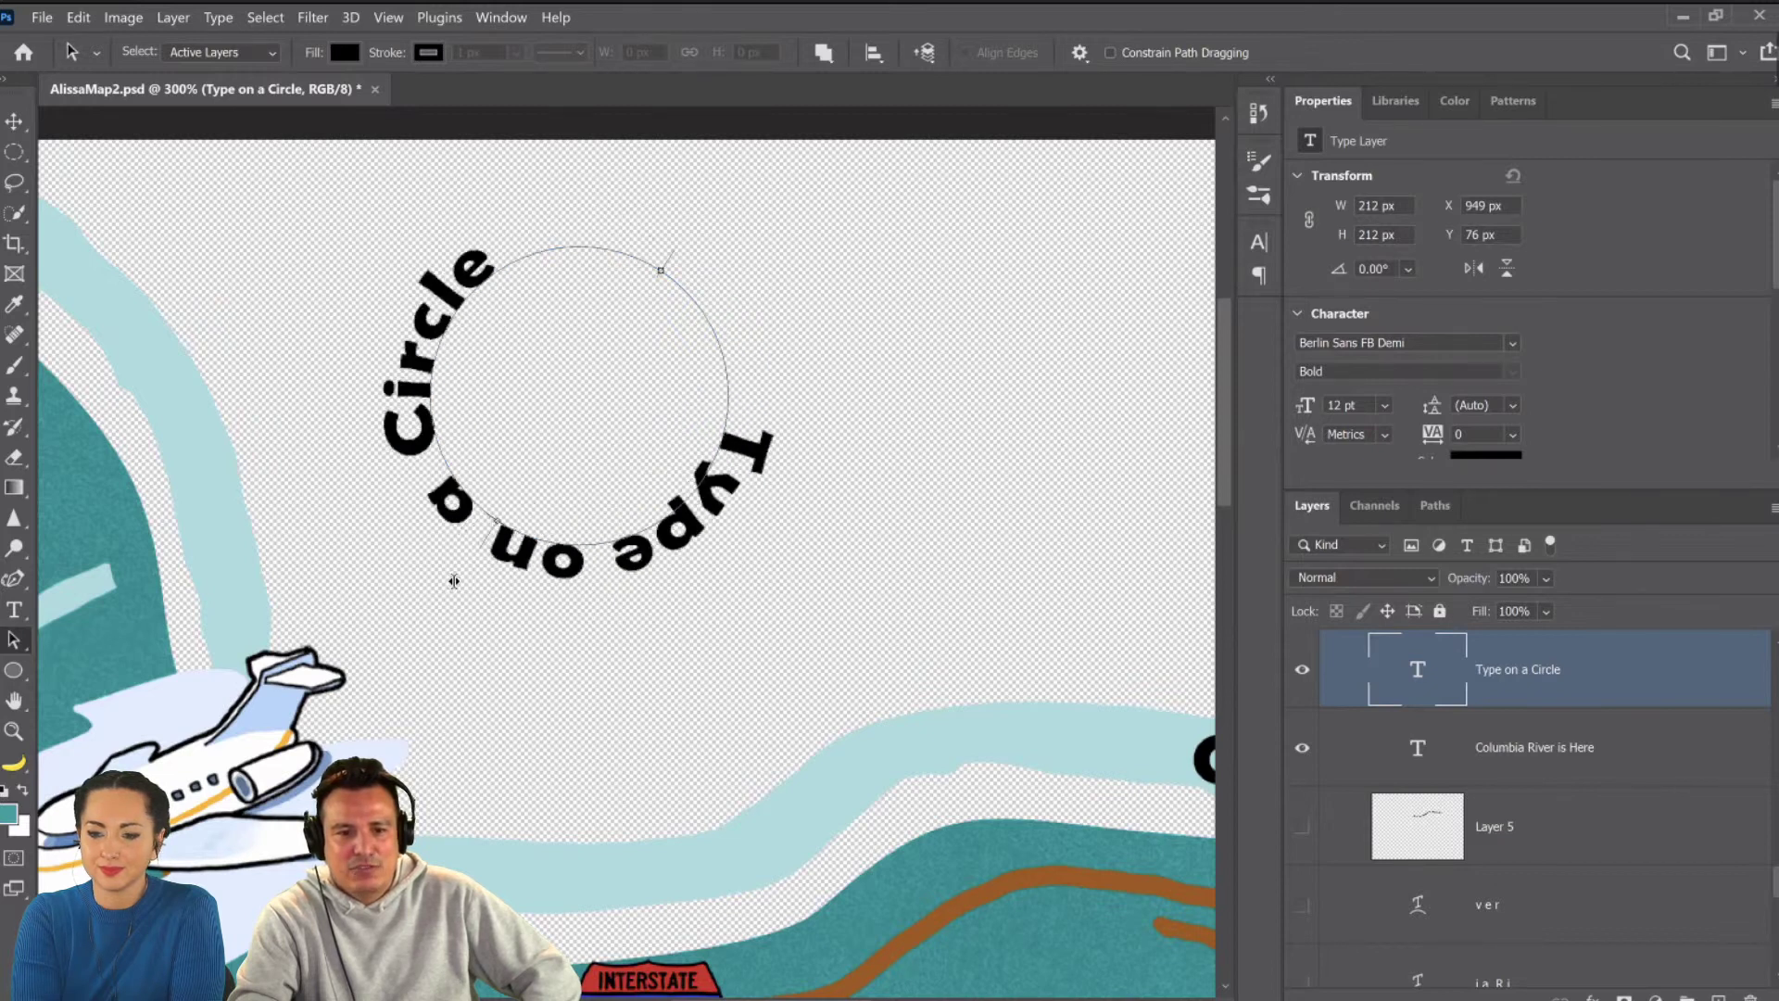
right_click(12, 640)
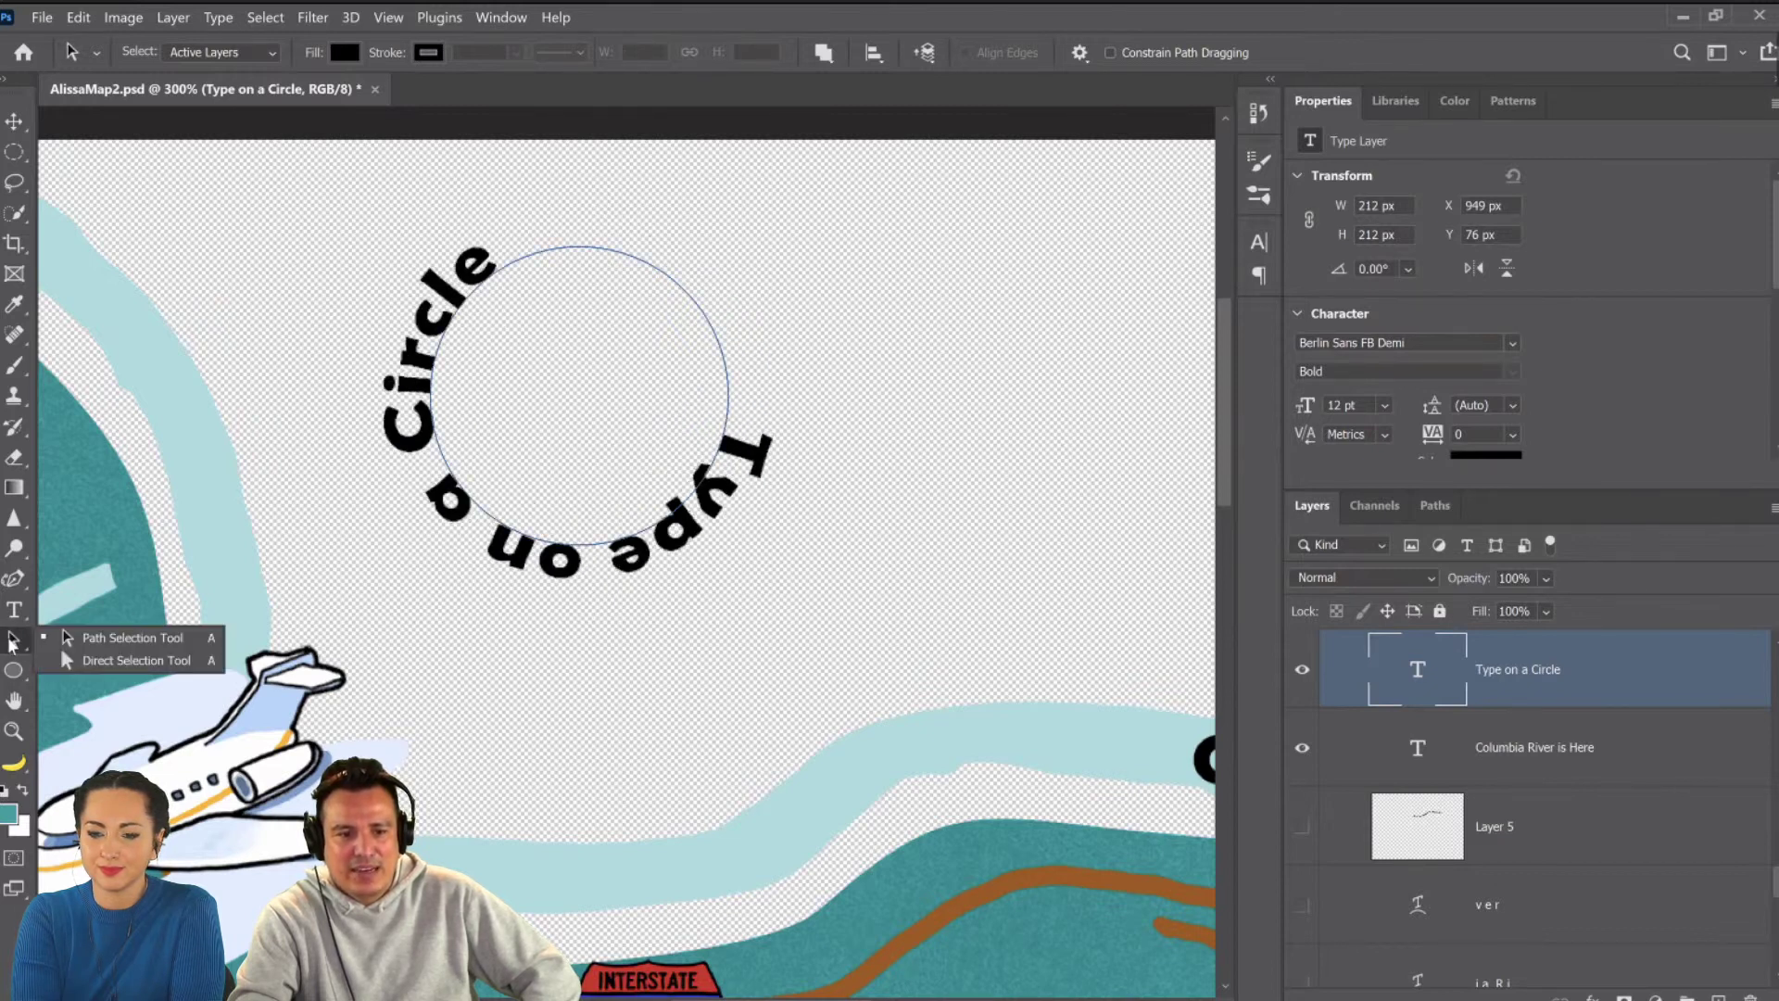
left_click(104, 640)
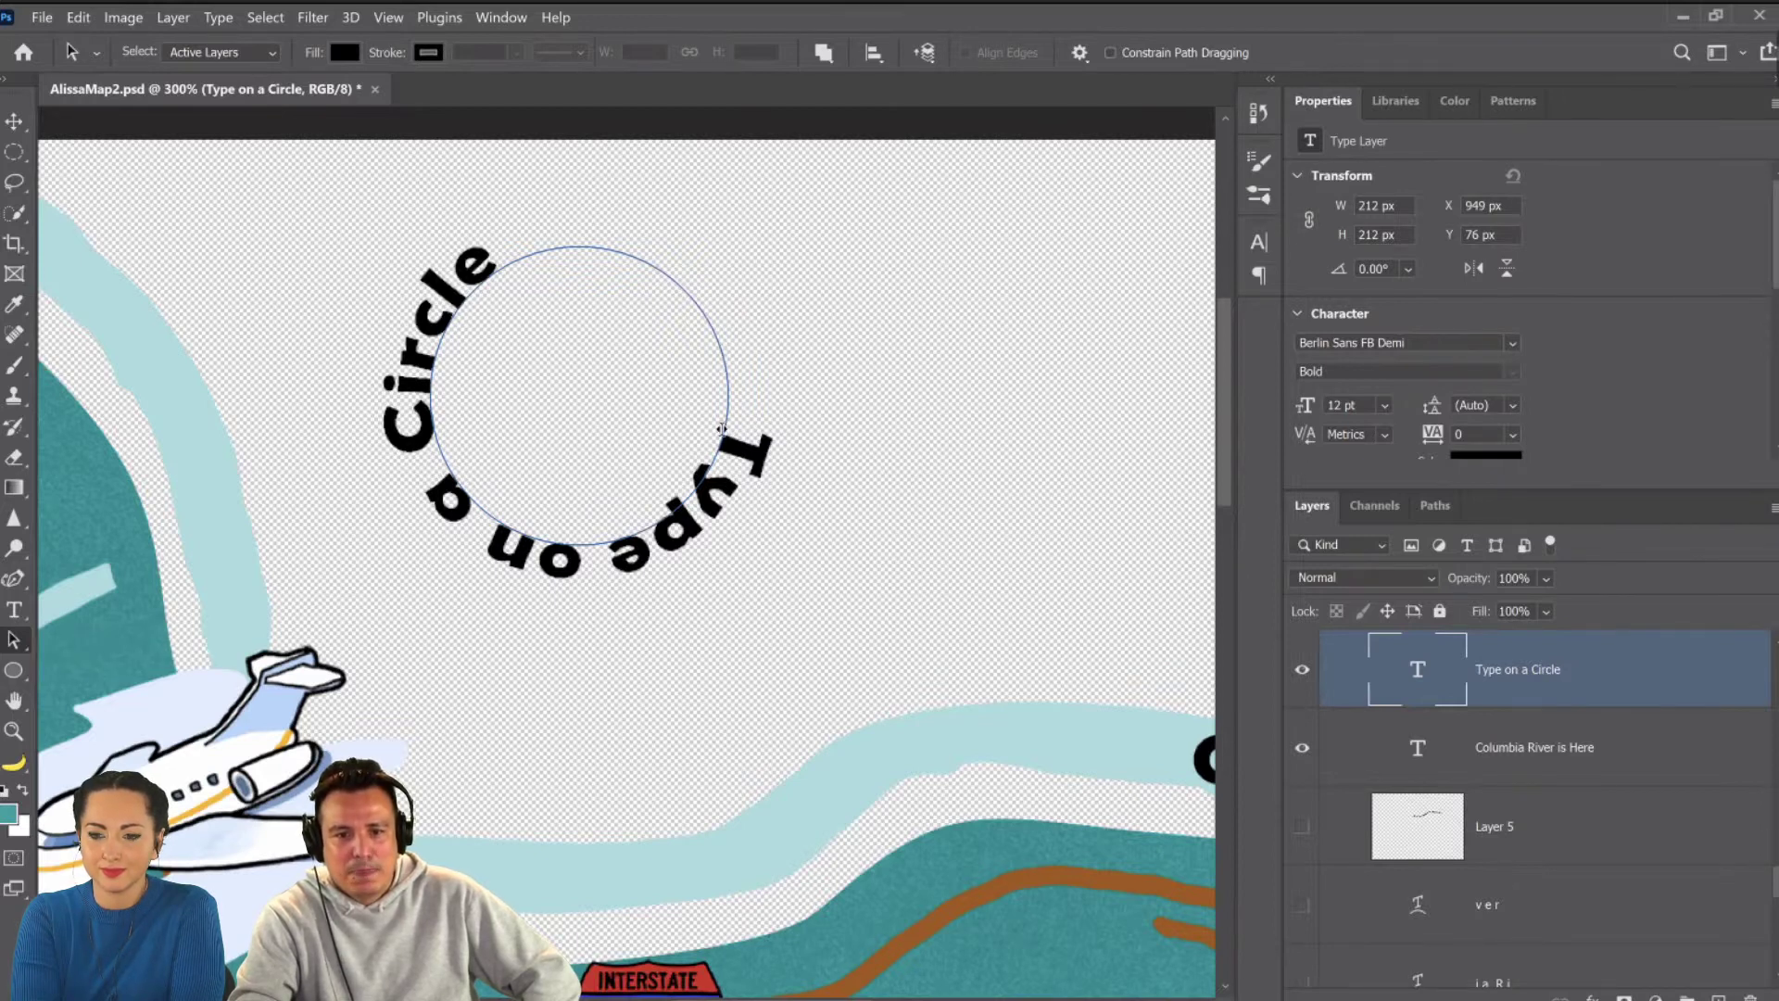
left_click_drag(722, 429, 586, 208)
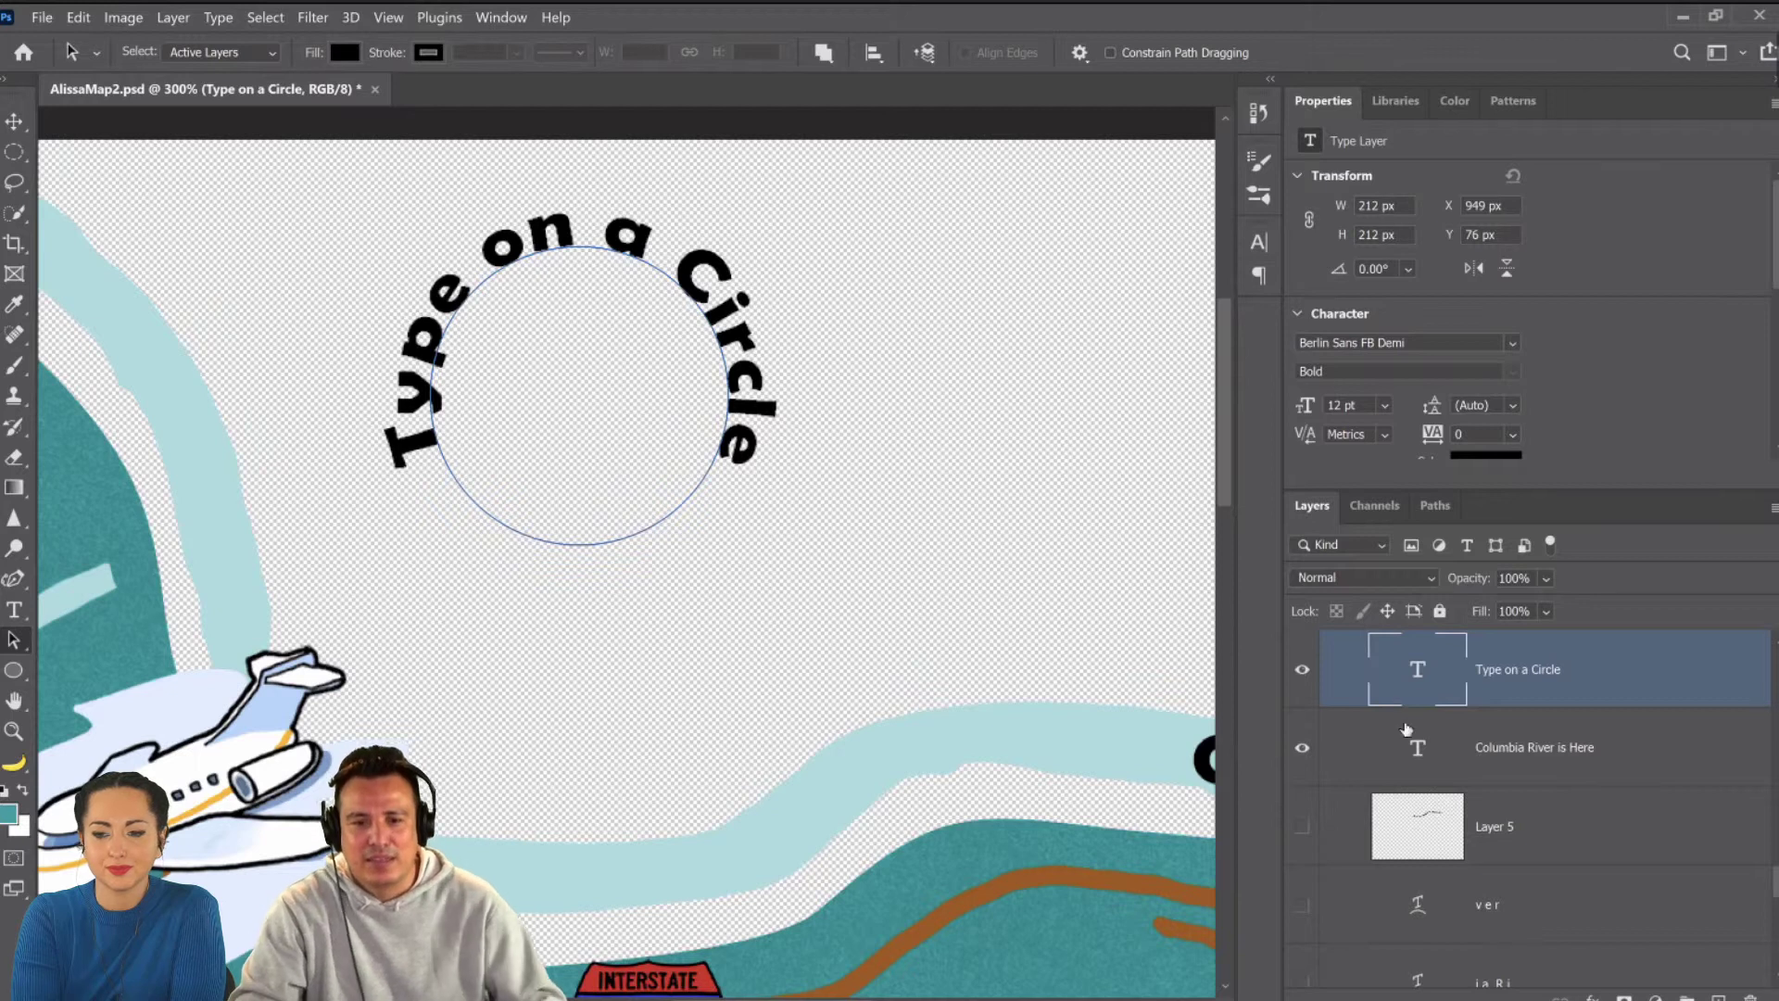
Fit the whole map in view and delete the "Type on a Circle" text layer.
key("h")
key("ctrl+0")
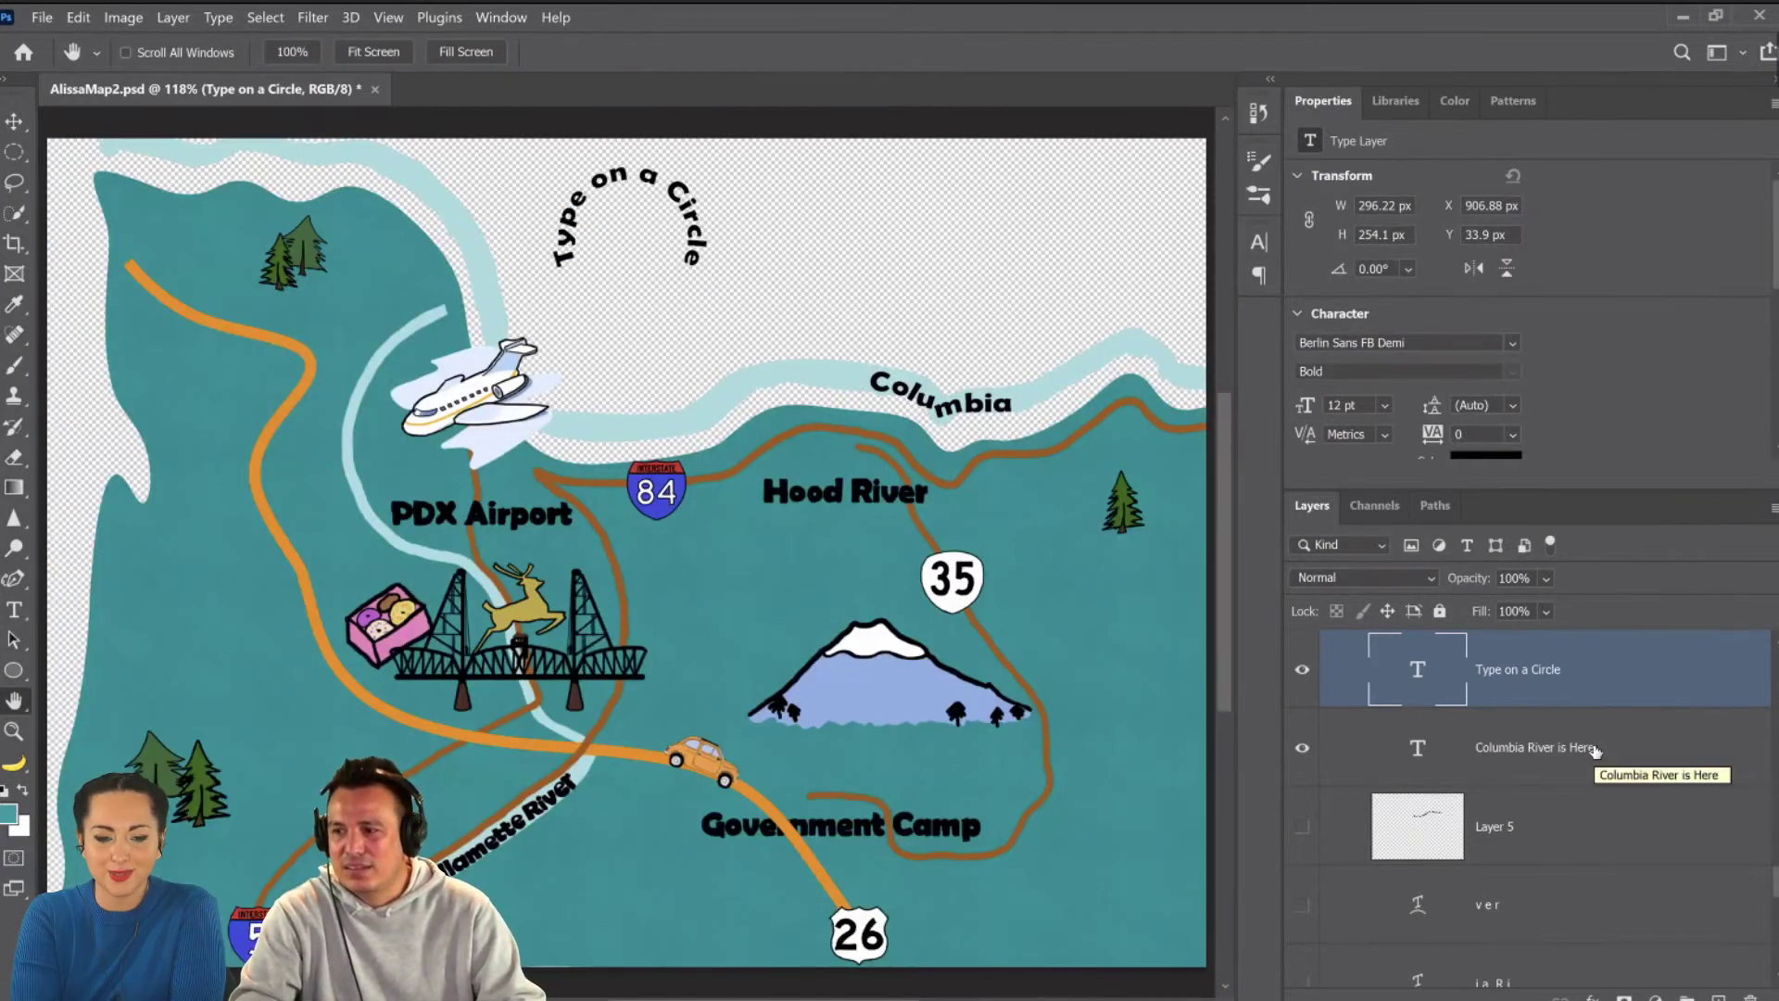
key("Delete")
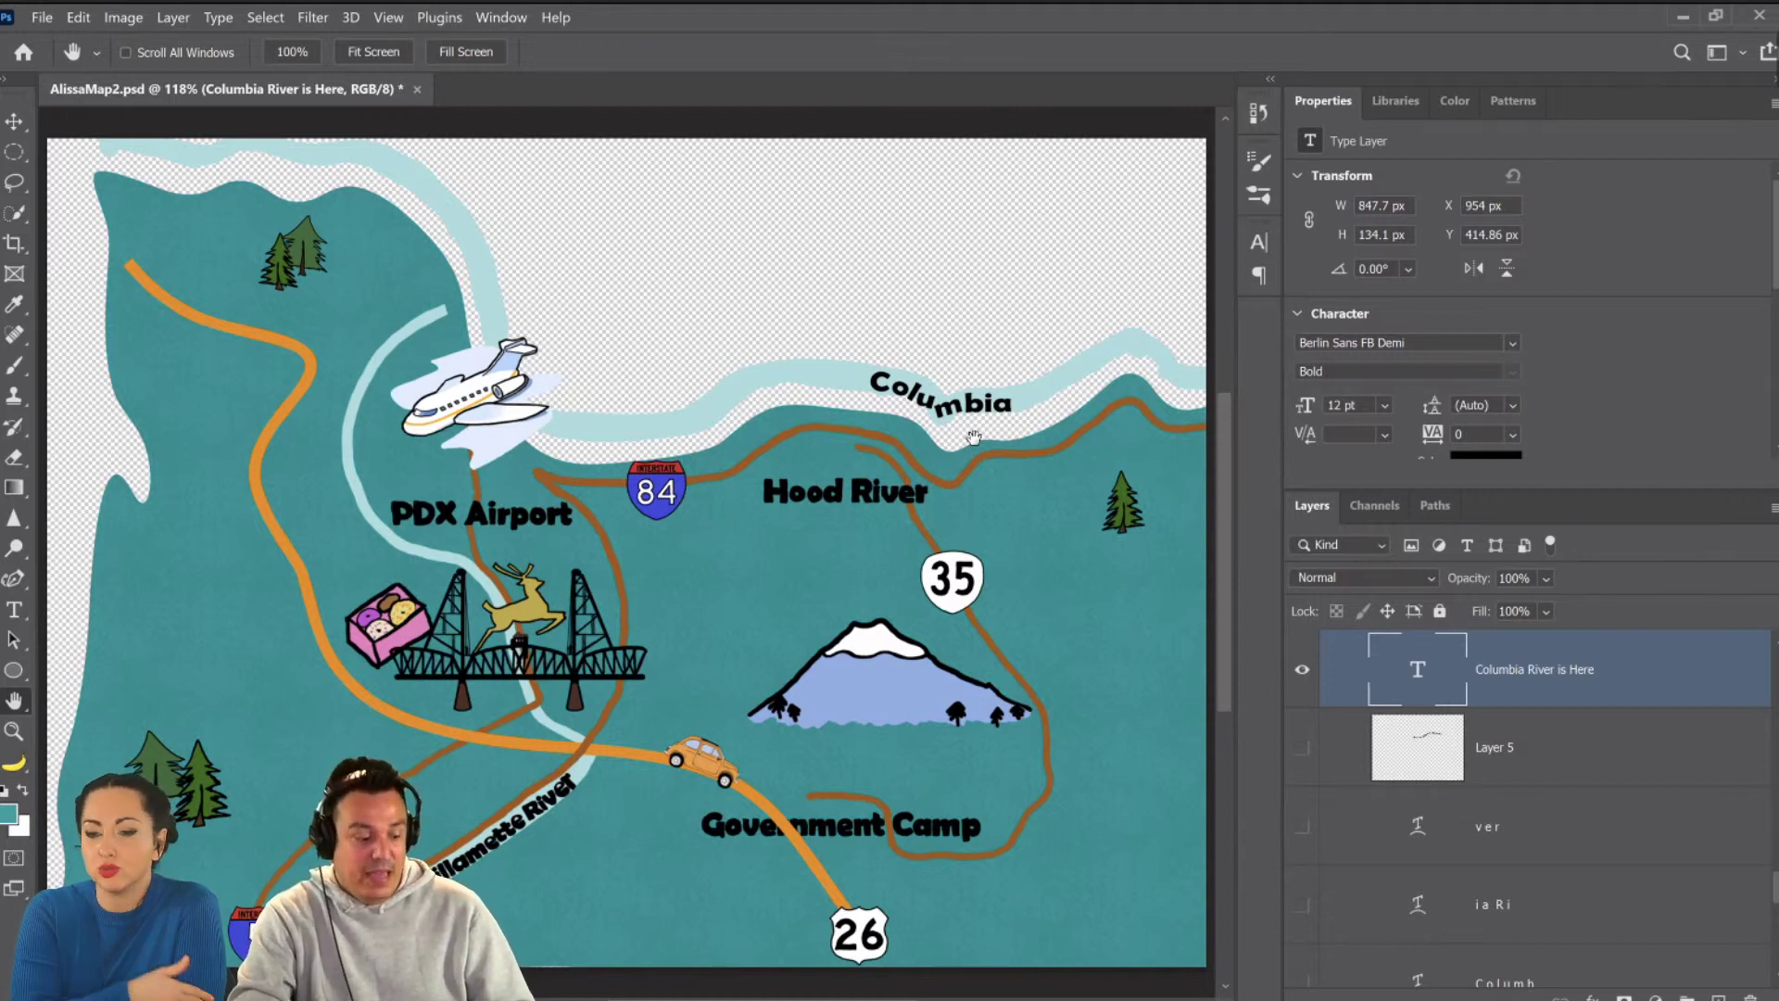
Examine the "Columbia" lettering up close and within the overall map layout.
scroll(973, 449, "up", 2)
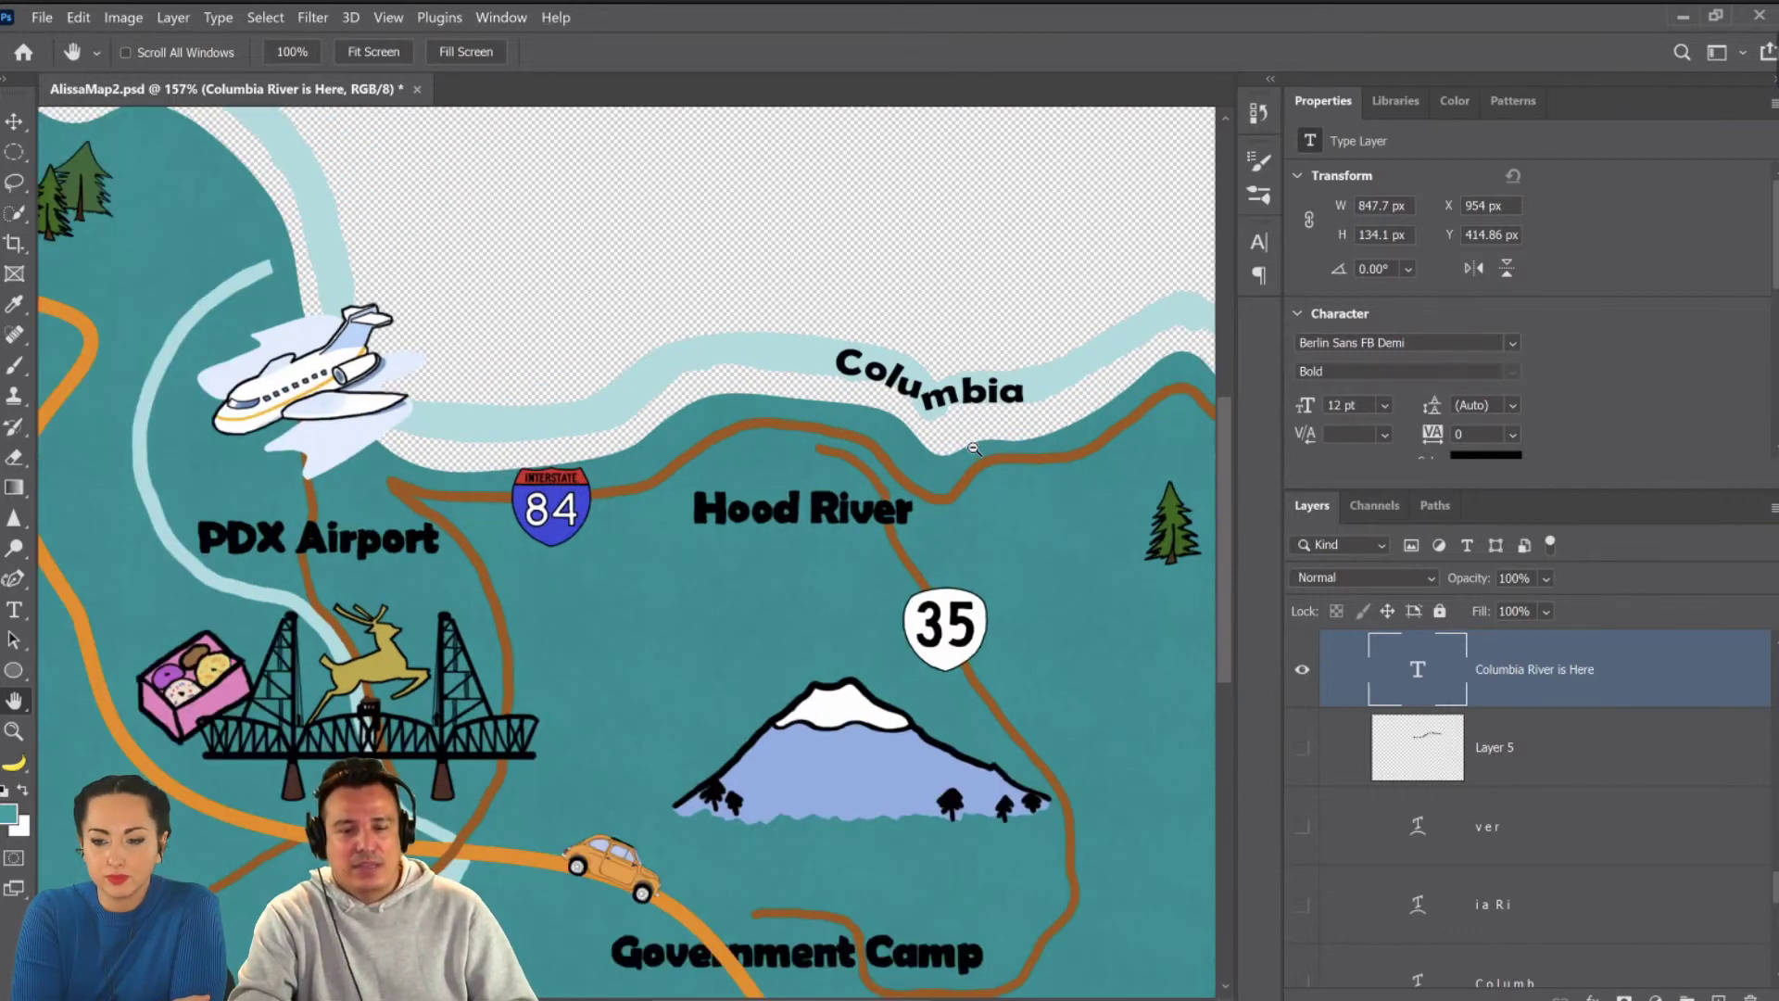
scroll(972, 449, "up", 3)
scroll(968, 449, "down", 2)
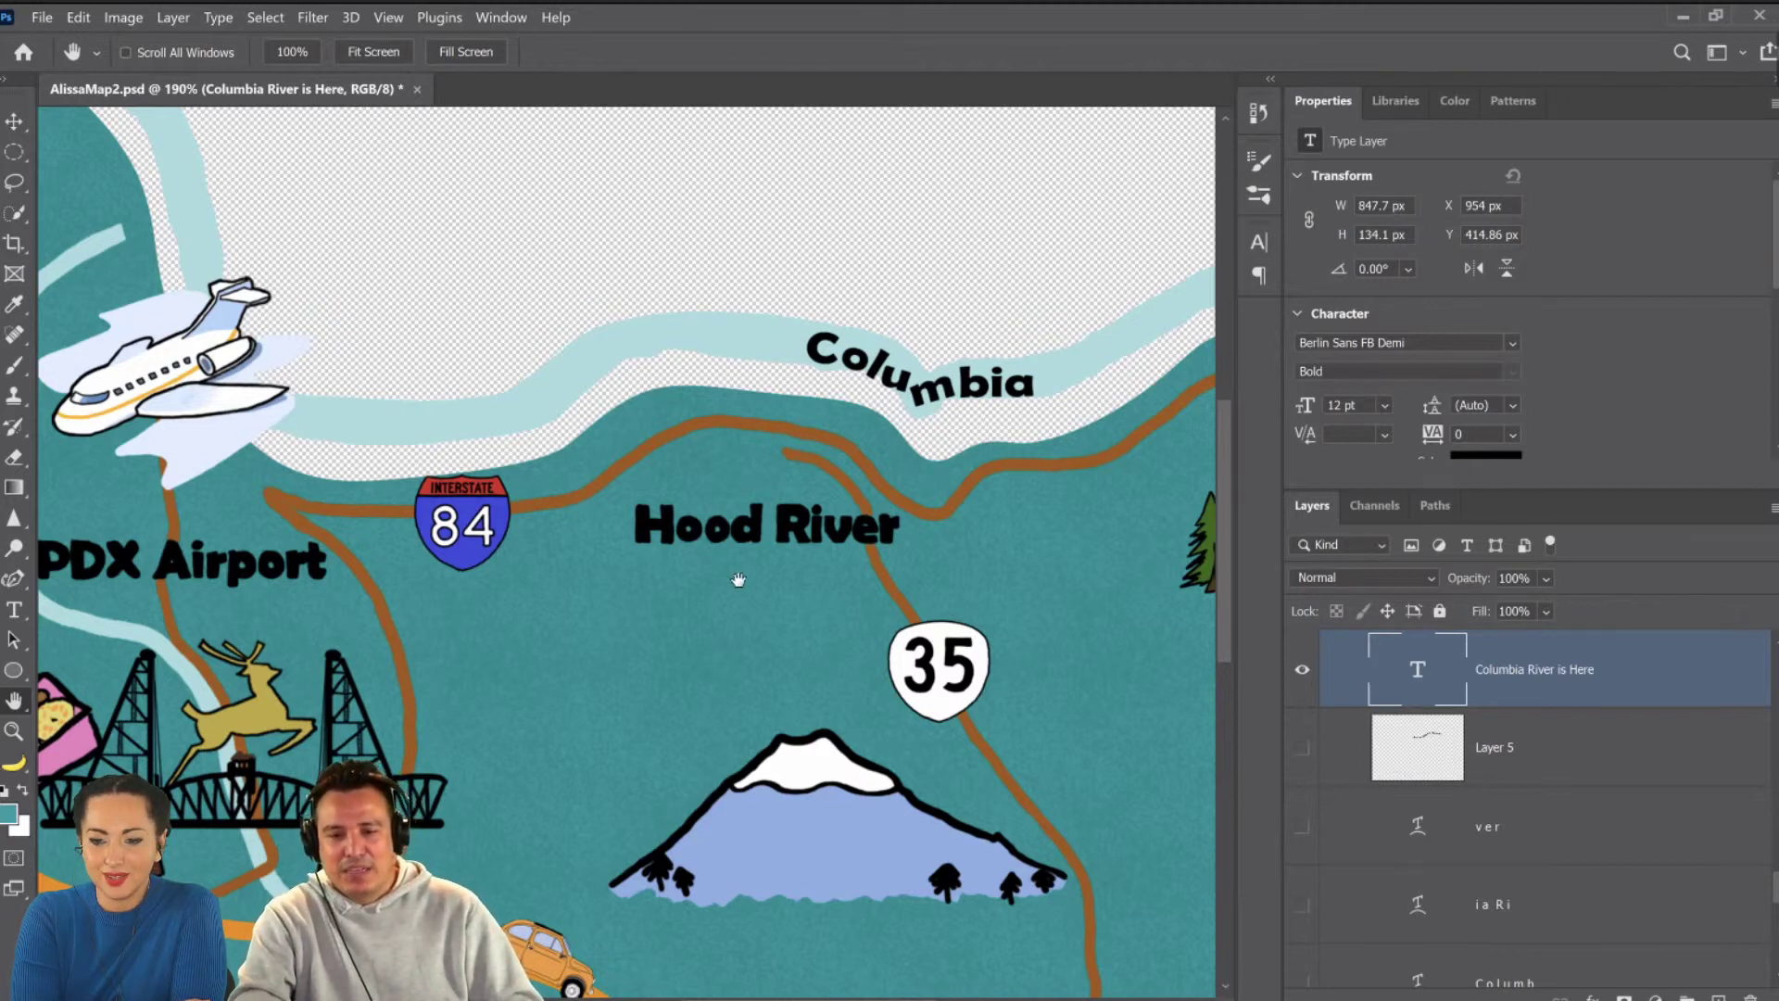
scroll(742, 612, "down", 2)
scroll(827, 352, "up", 2)
scroll(649, 368, "up", 1)
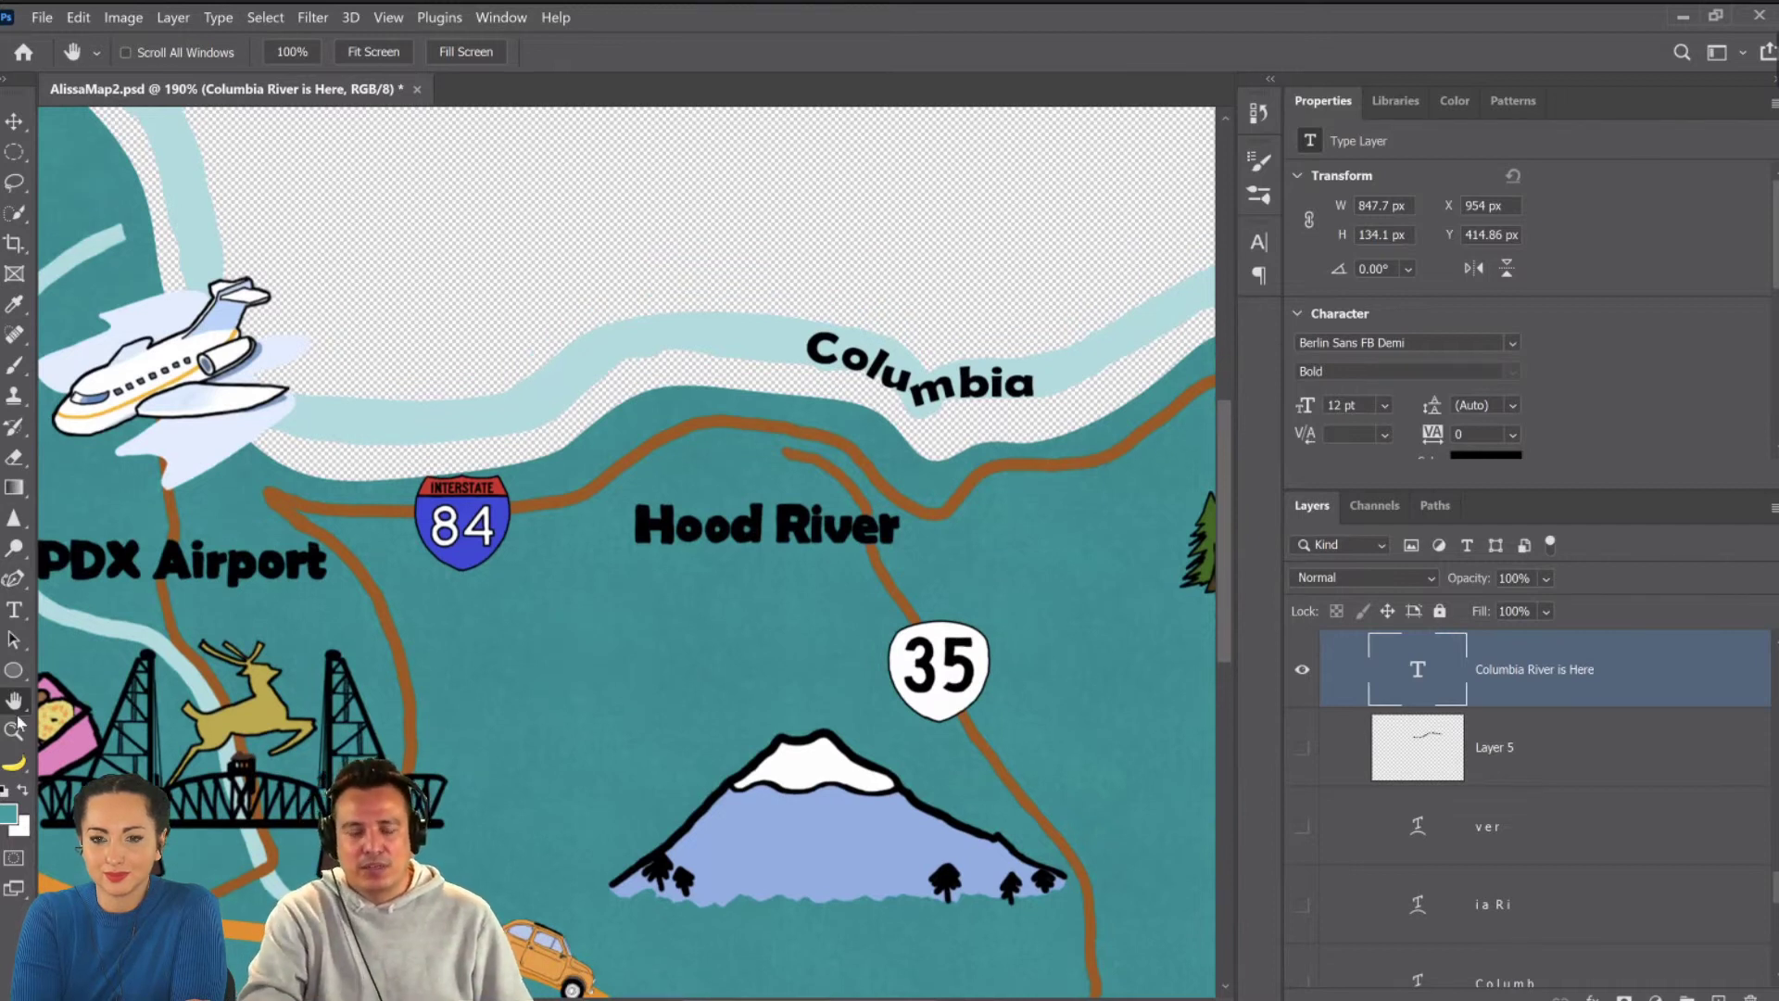
key("ctrl+minus")
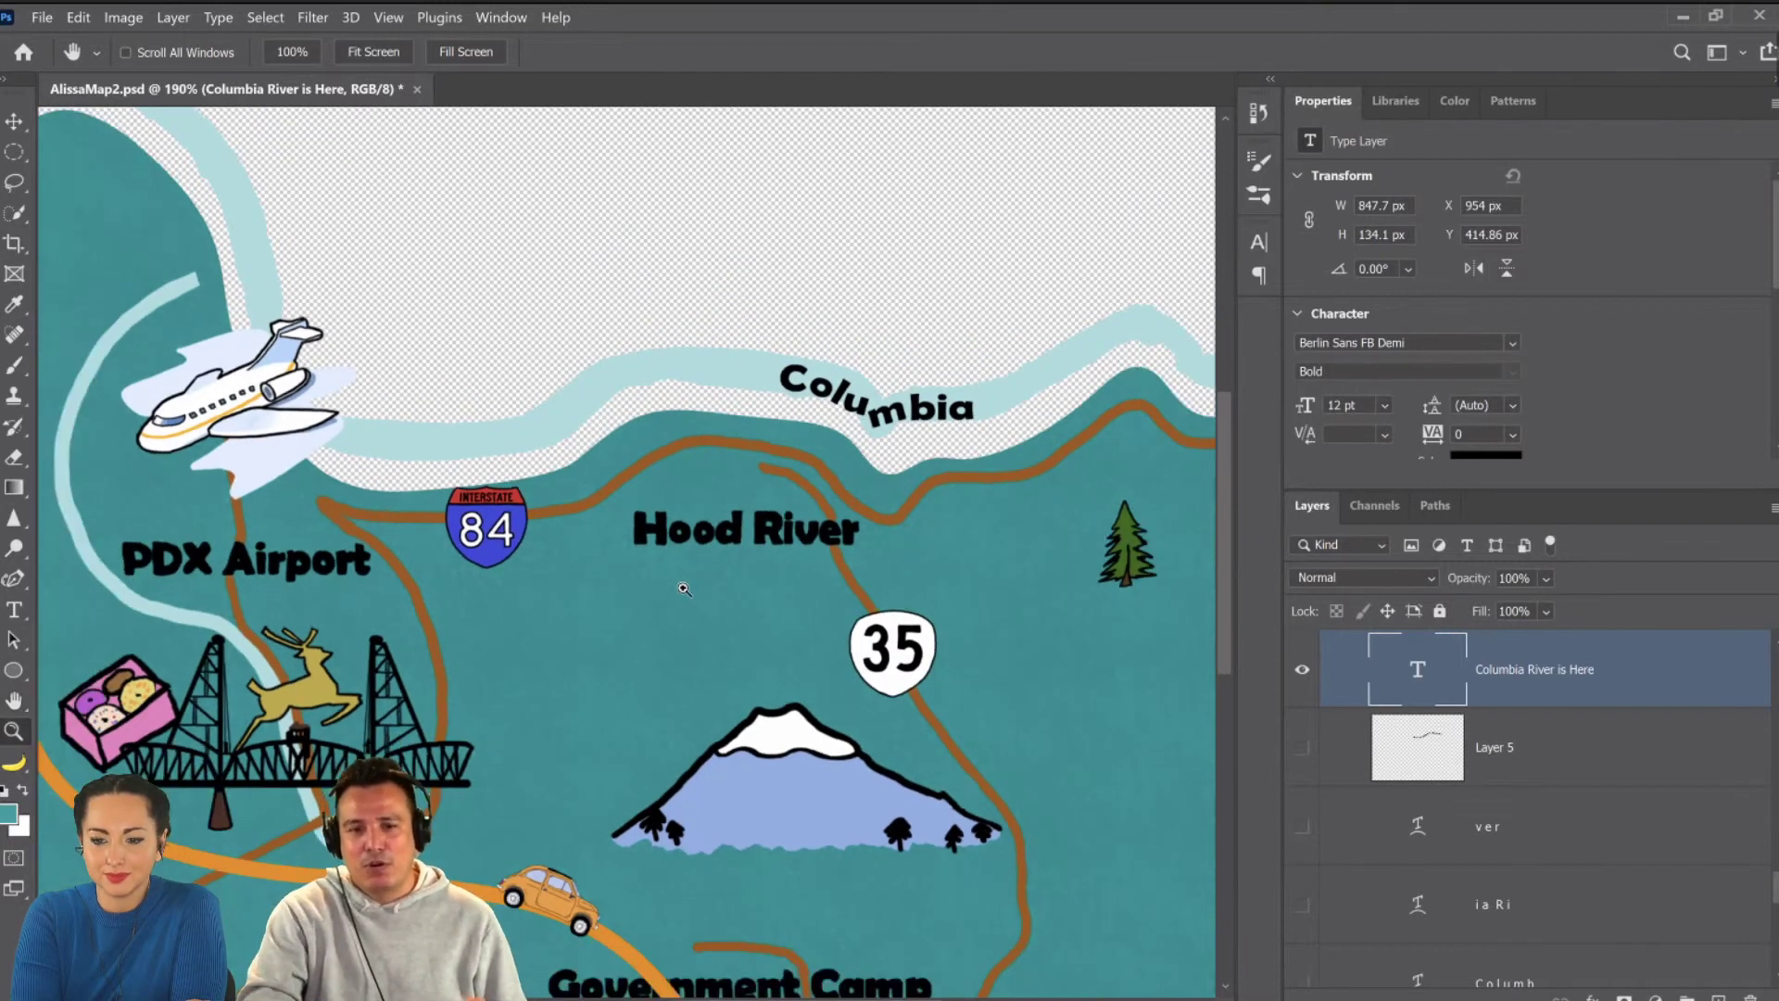
key("z")
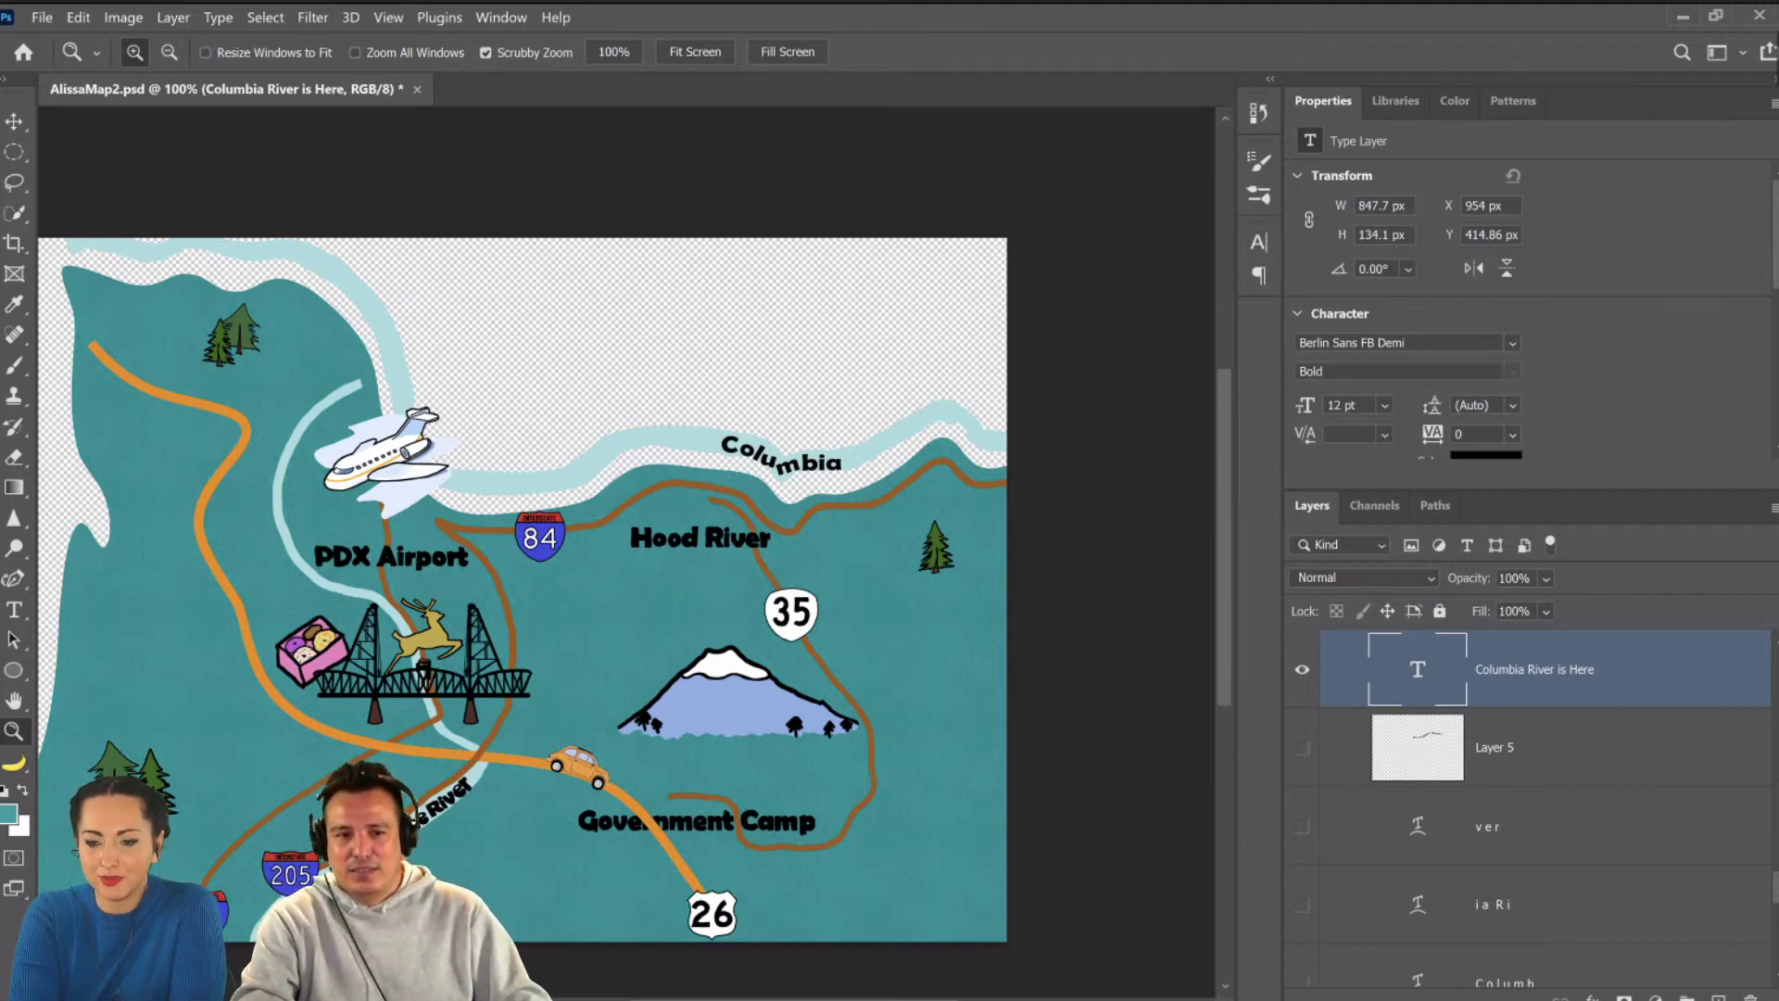
scroll(643, 582, "left", 3)
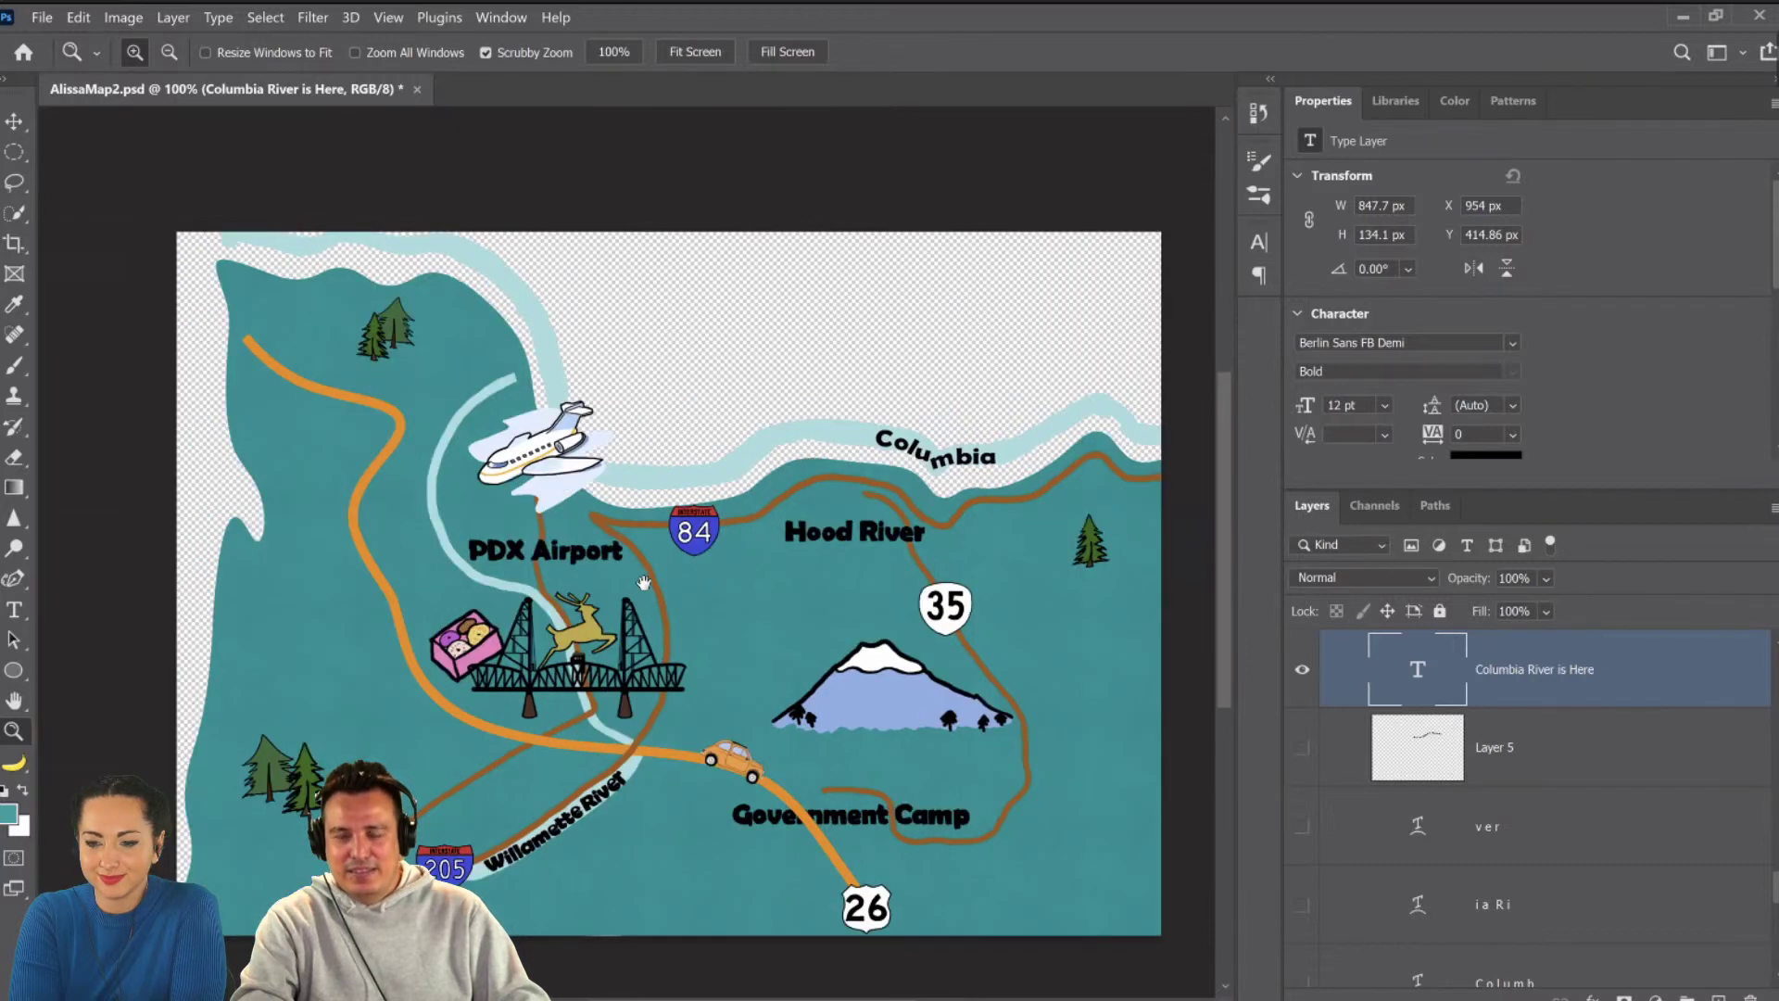
scroll(643, 587, "down", 1)
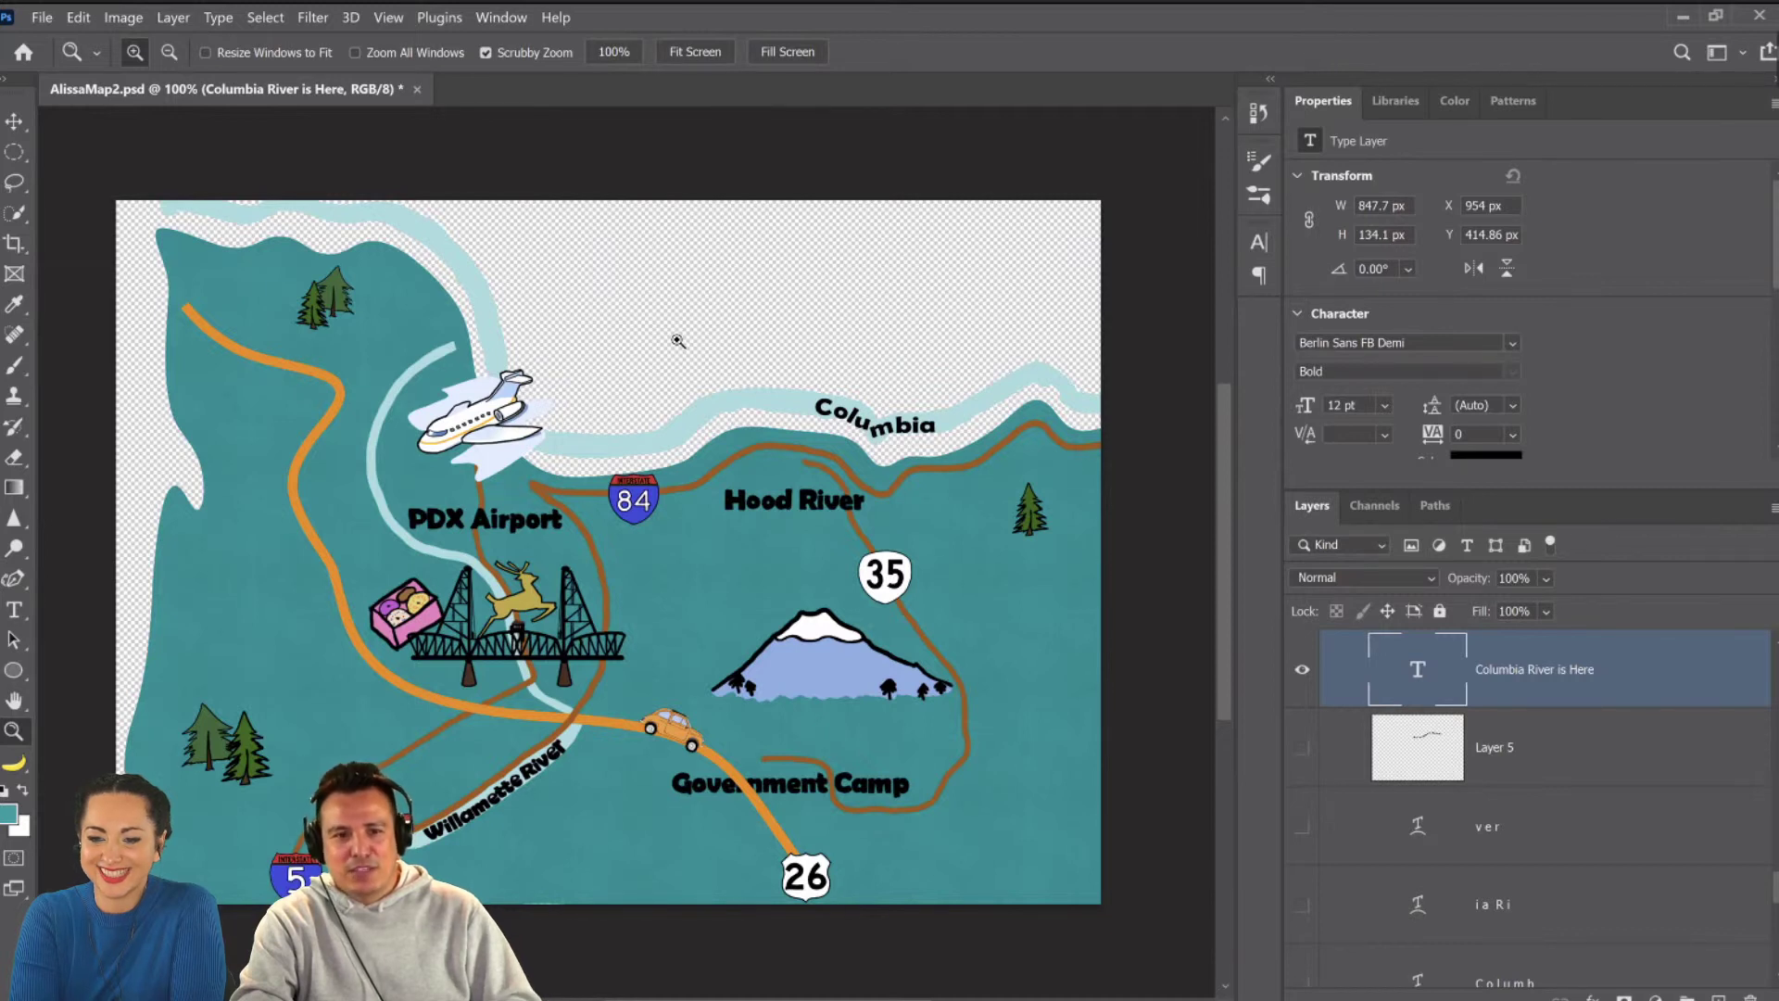
Show and enlarge the Character Styles panel, and create a new character style in it.
left_click(491, 18)
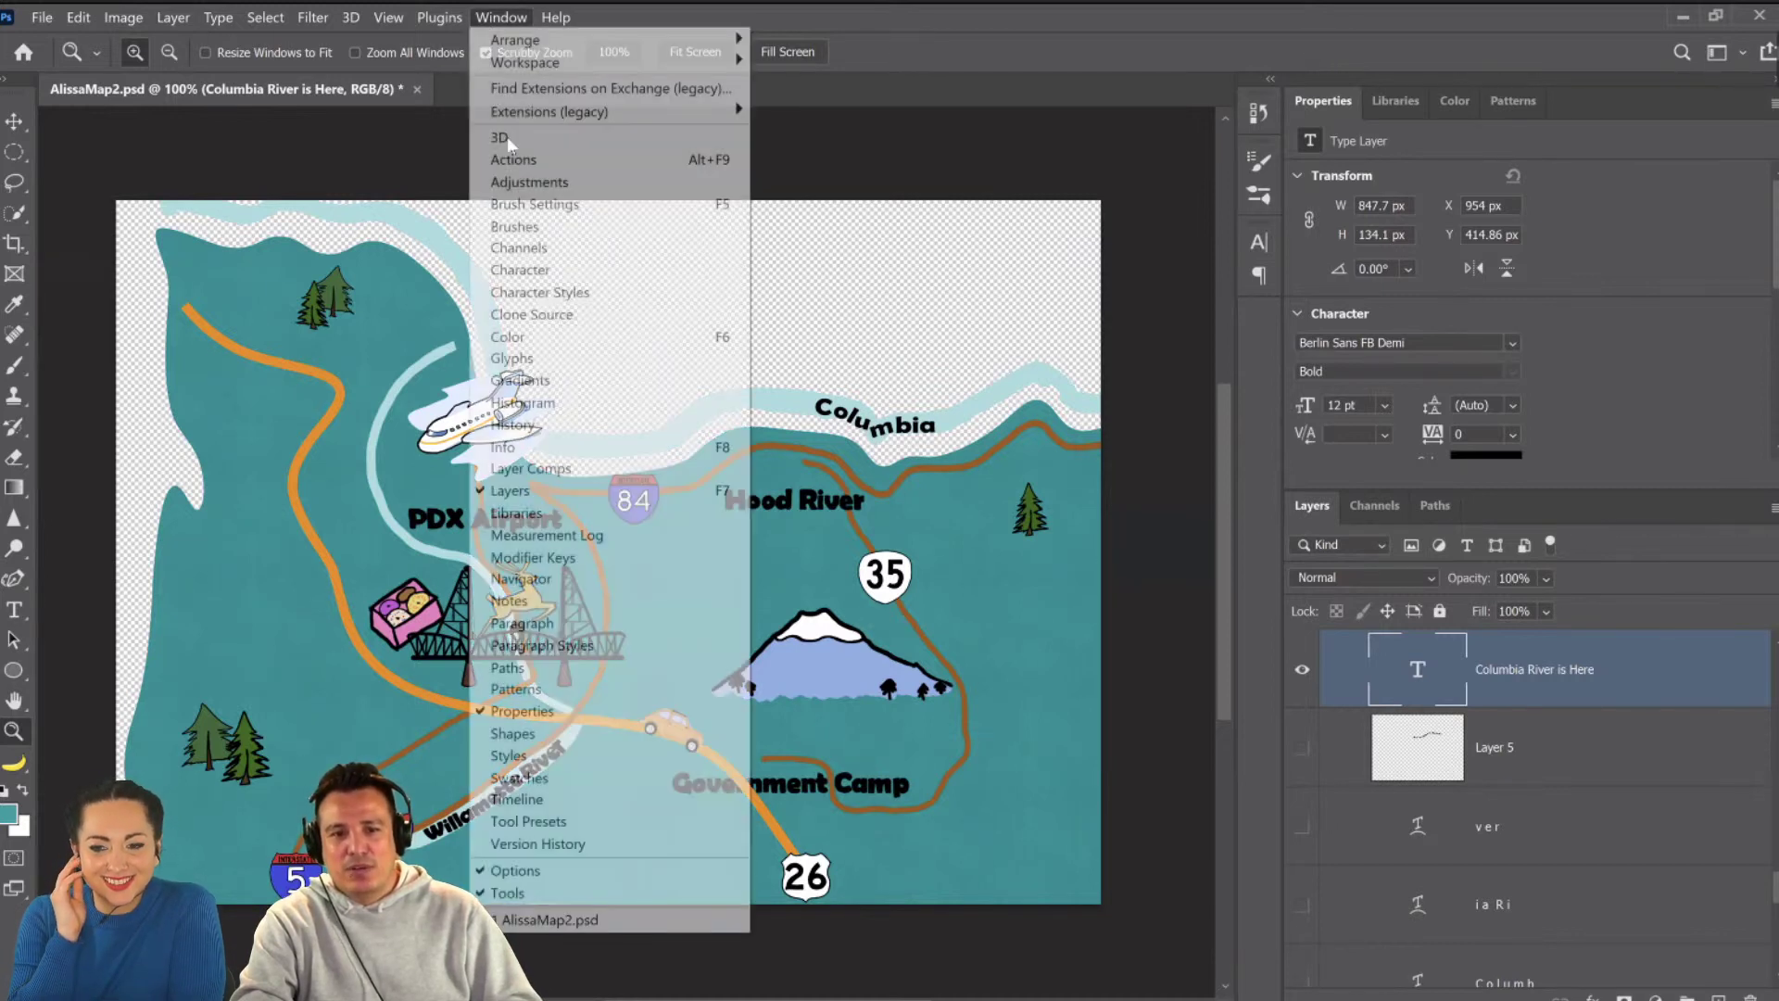
left_click(537, 292)
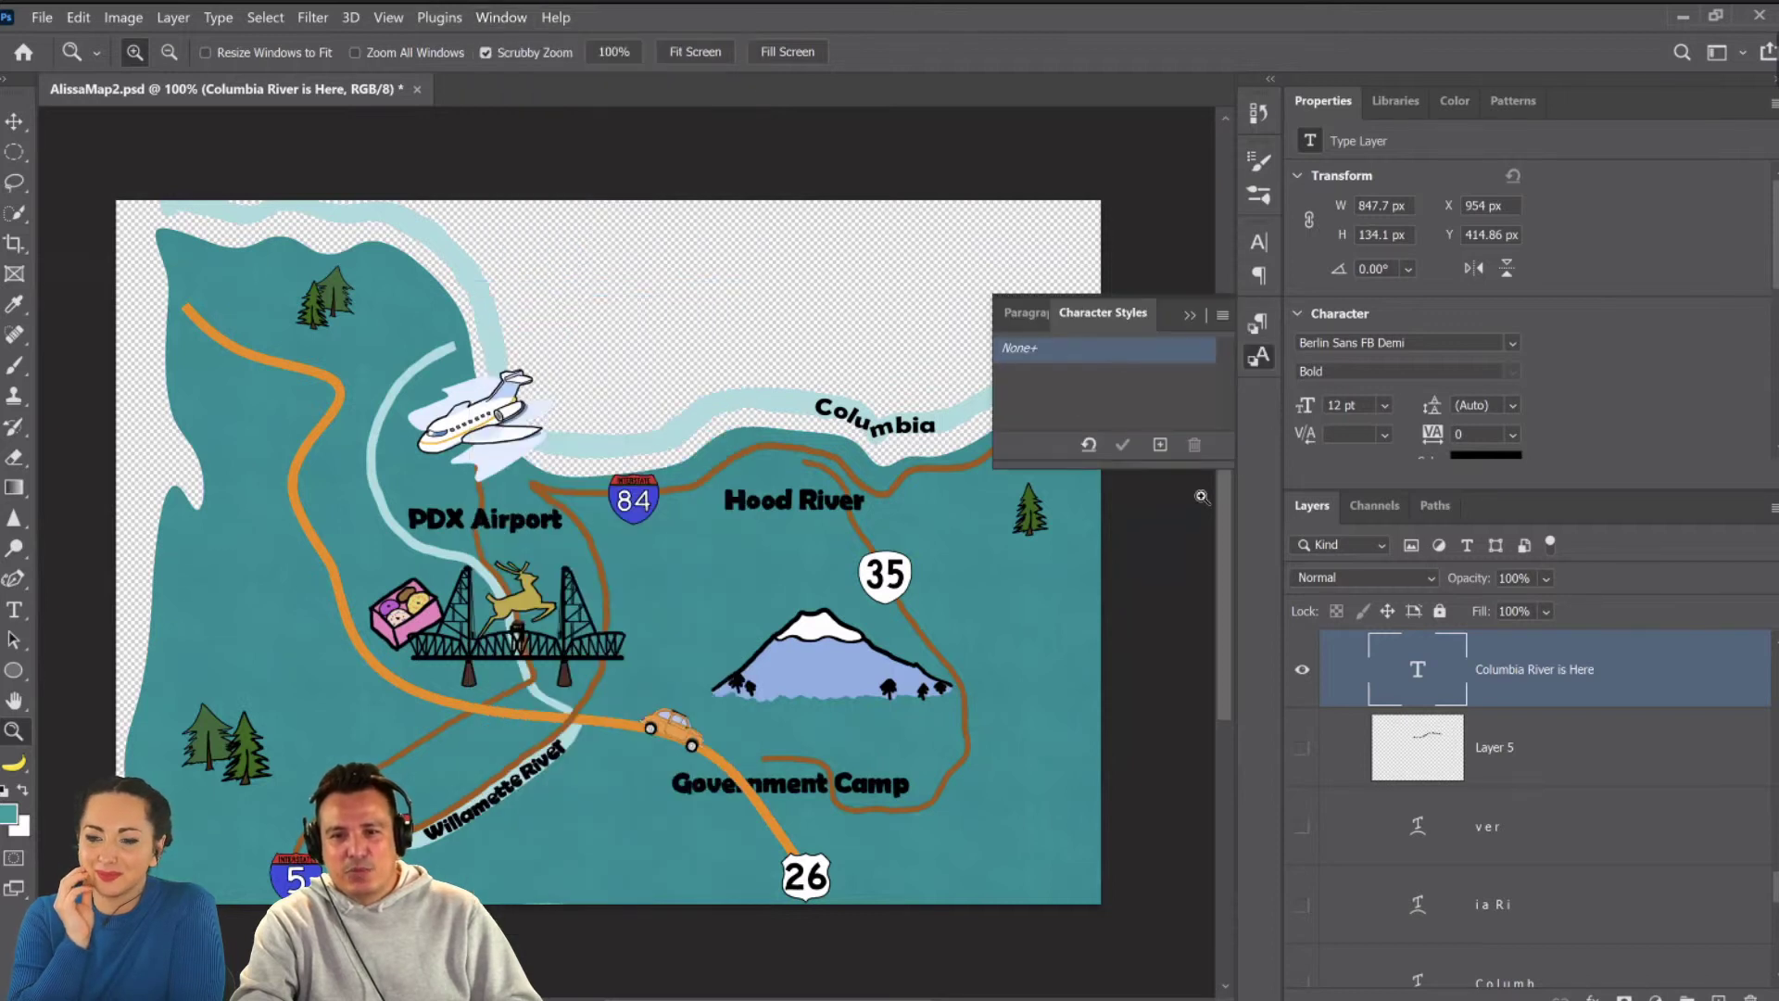
left_click_drag(1195, 469, 1187, 620)
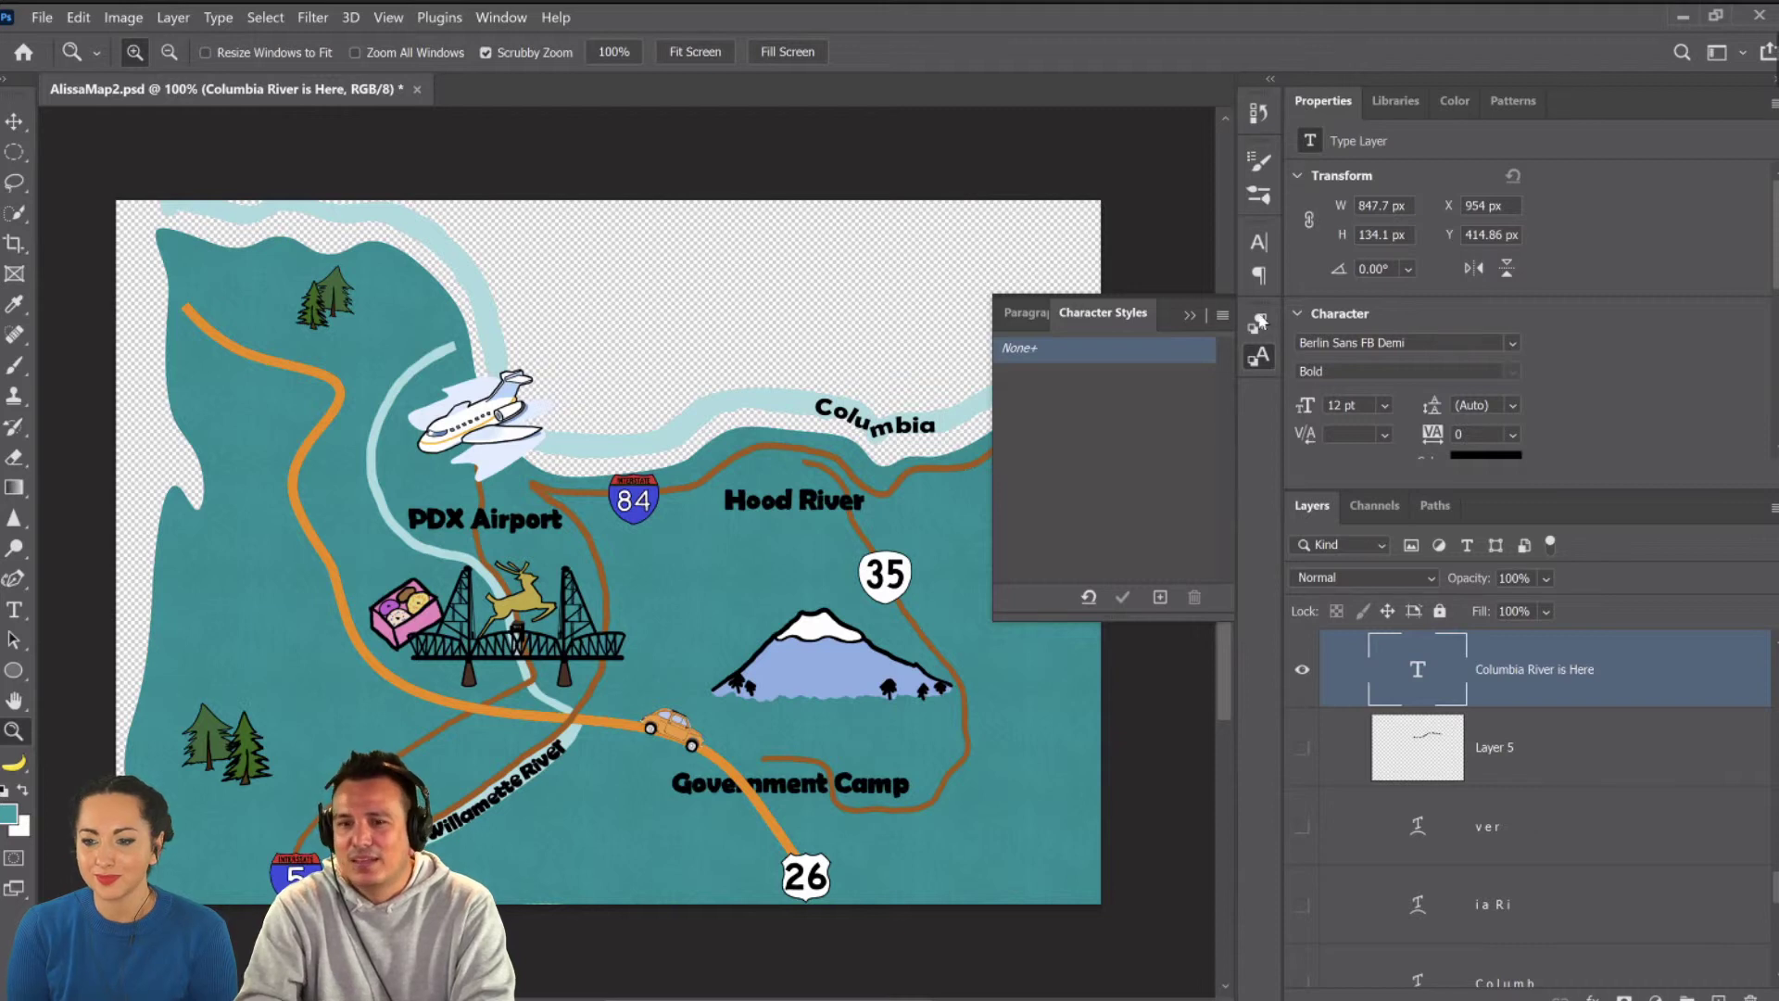
left_click(1192, 316)
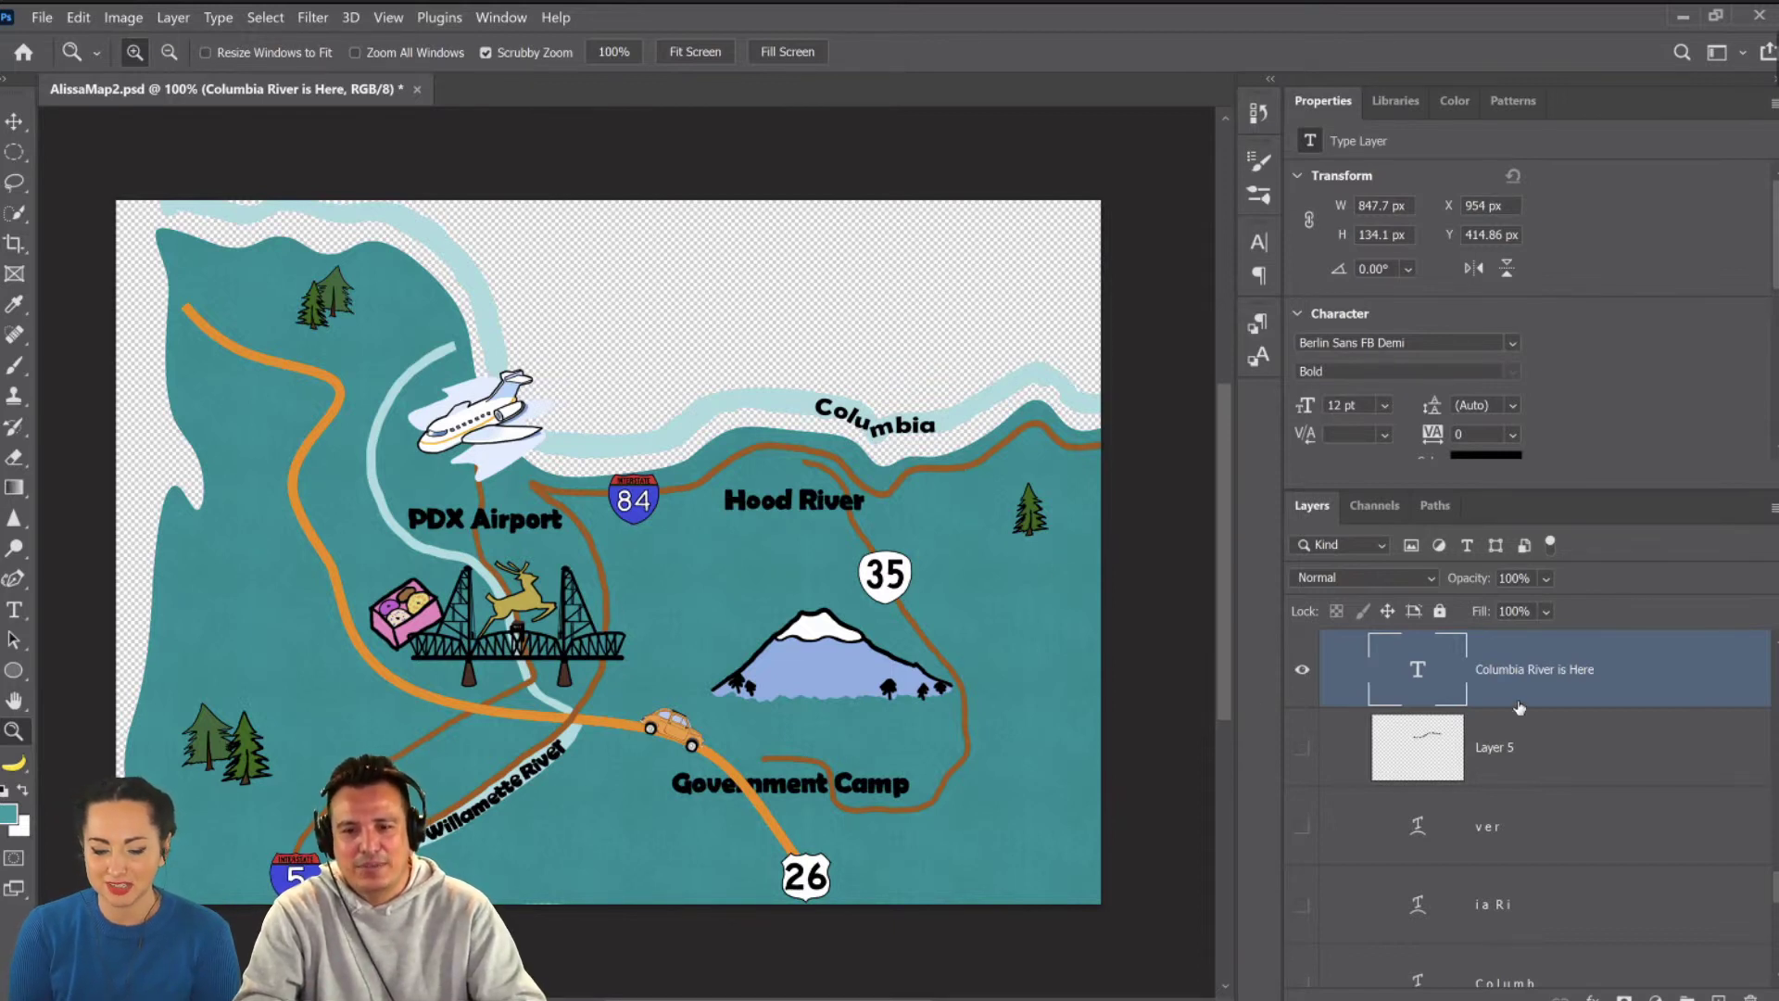
left_click(1258, 355)
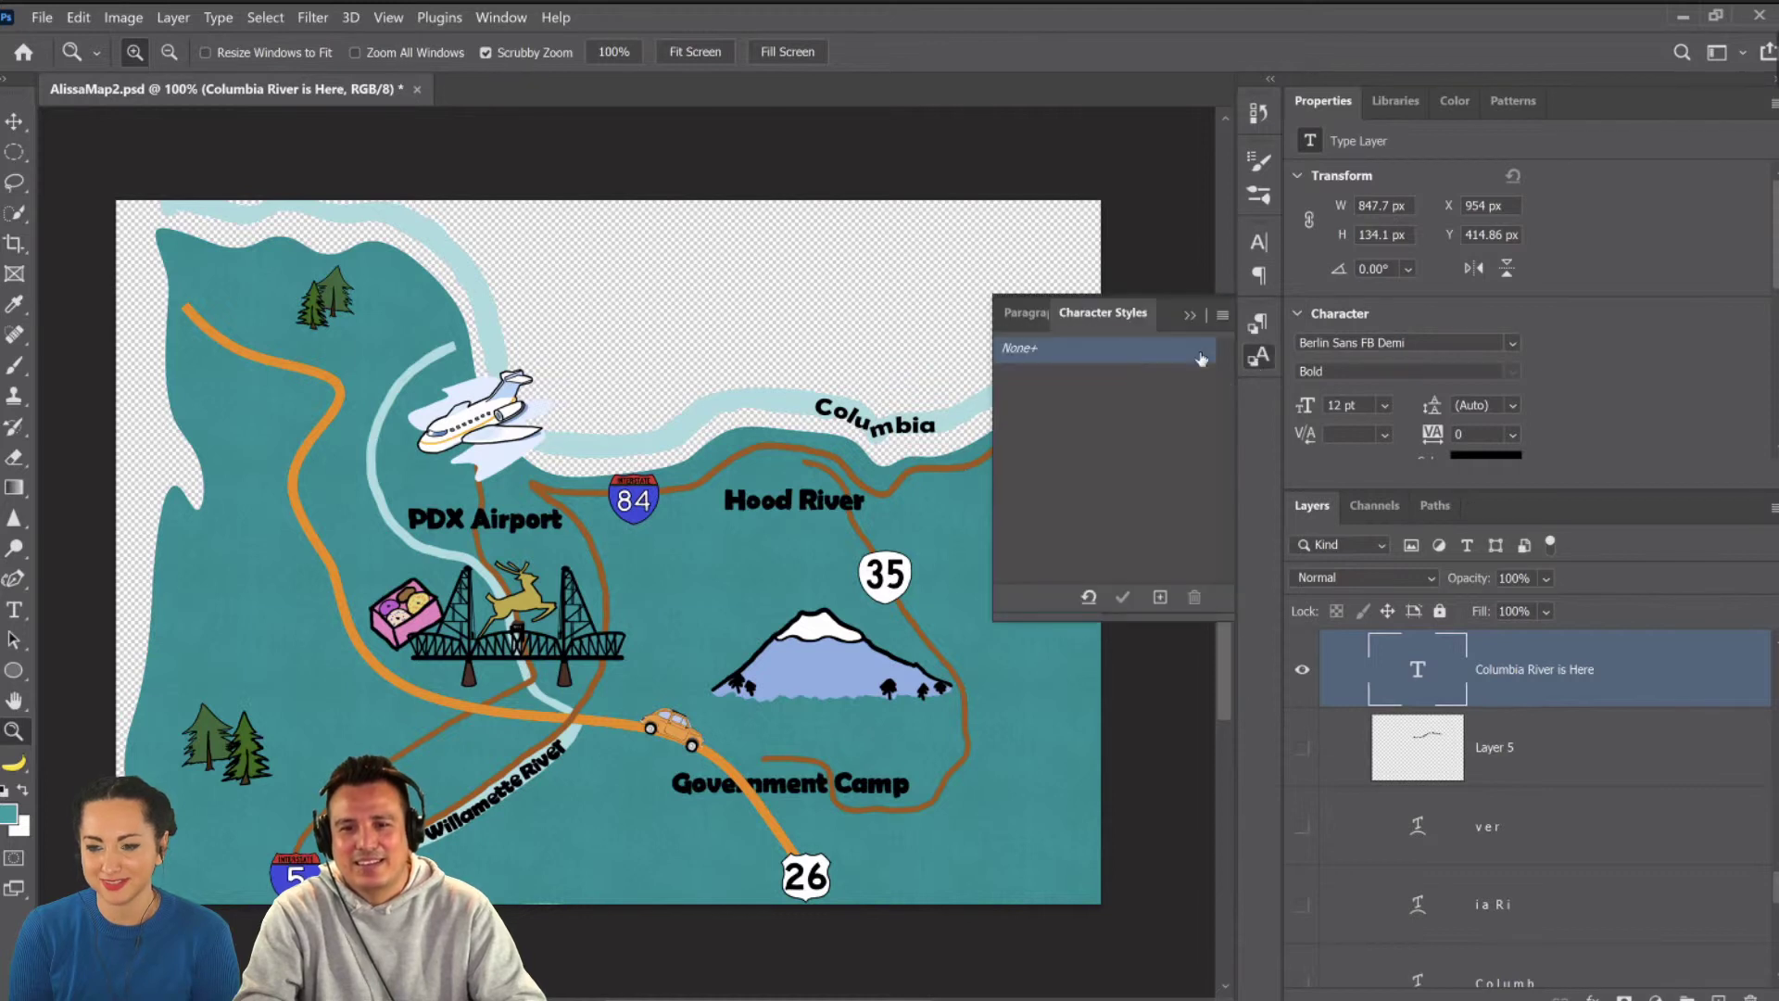
left_click(1162, 602)
left_click(1029, 380)
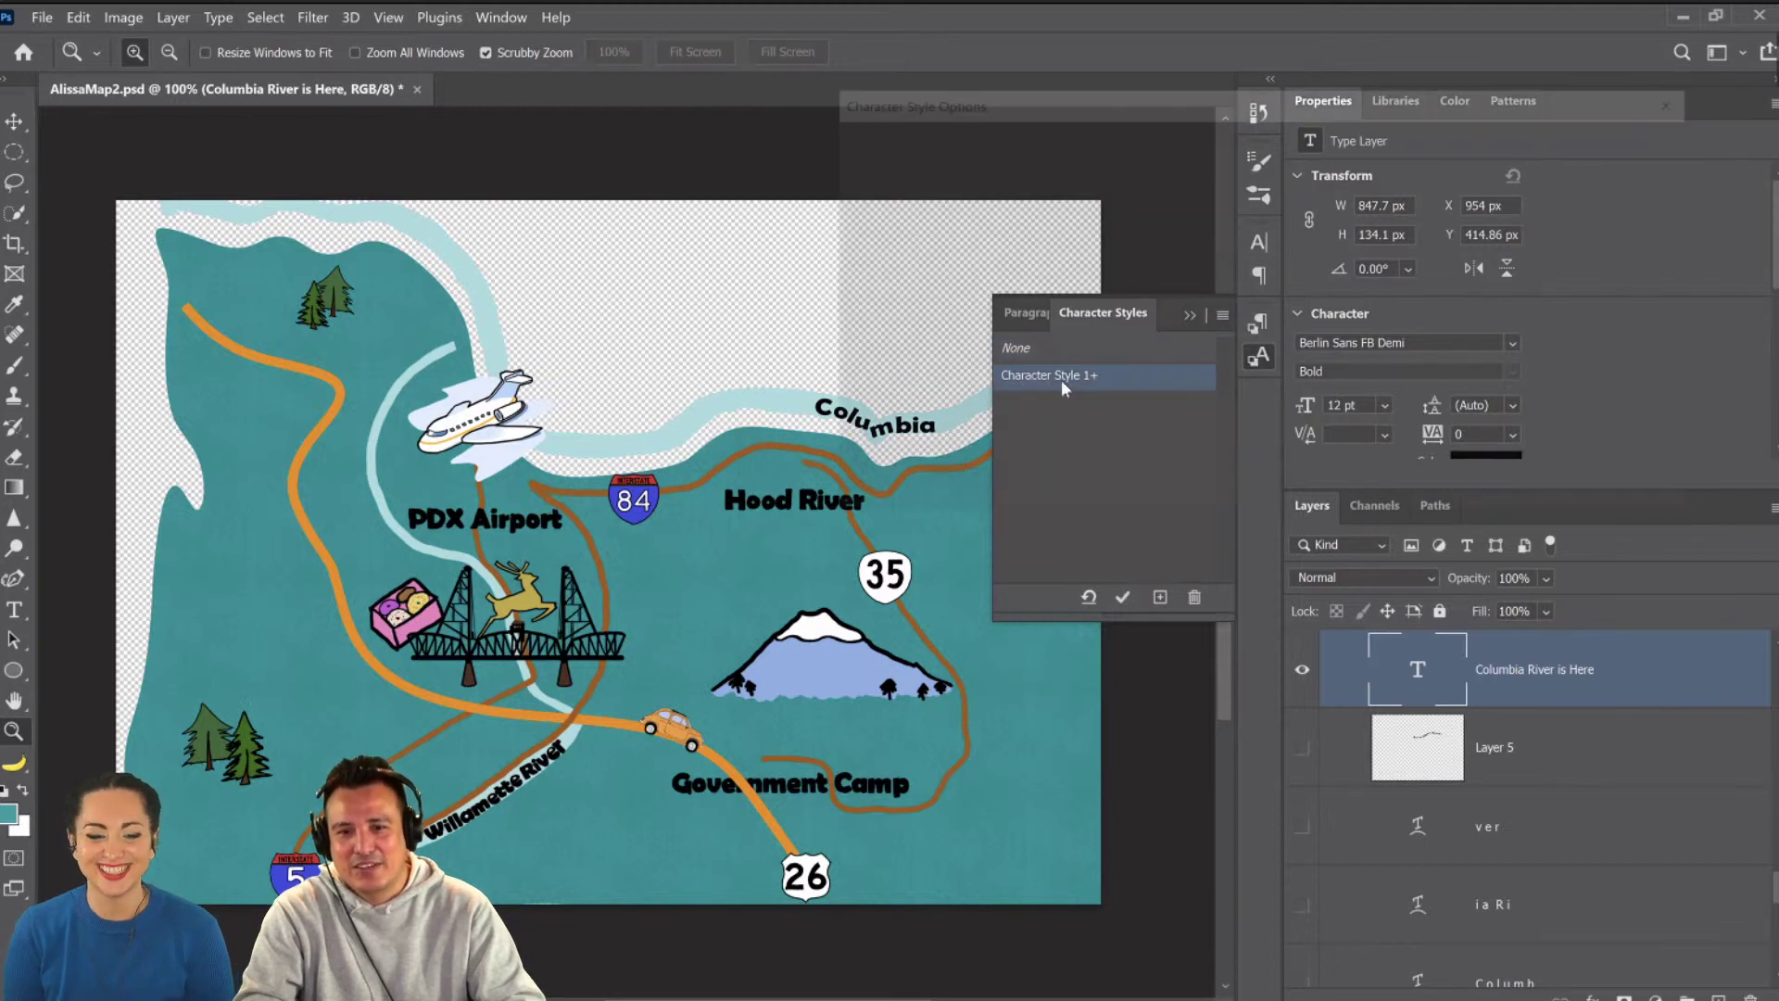
Define the new character style with text colour ff0000 and the font Are You Okay Regular.
double_click(1064, 382)
left_click(1251, 460)
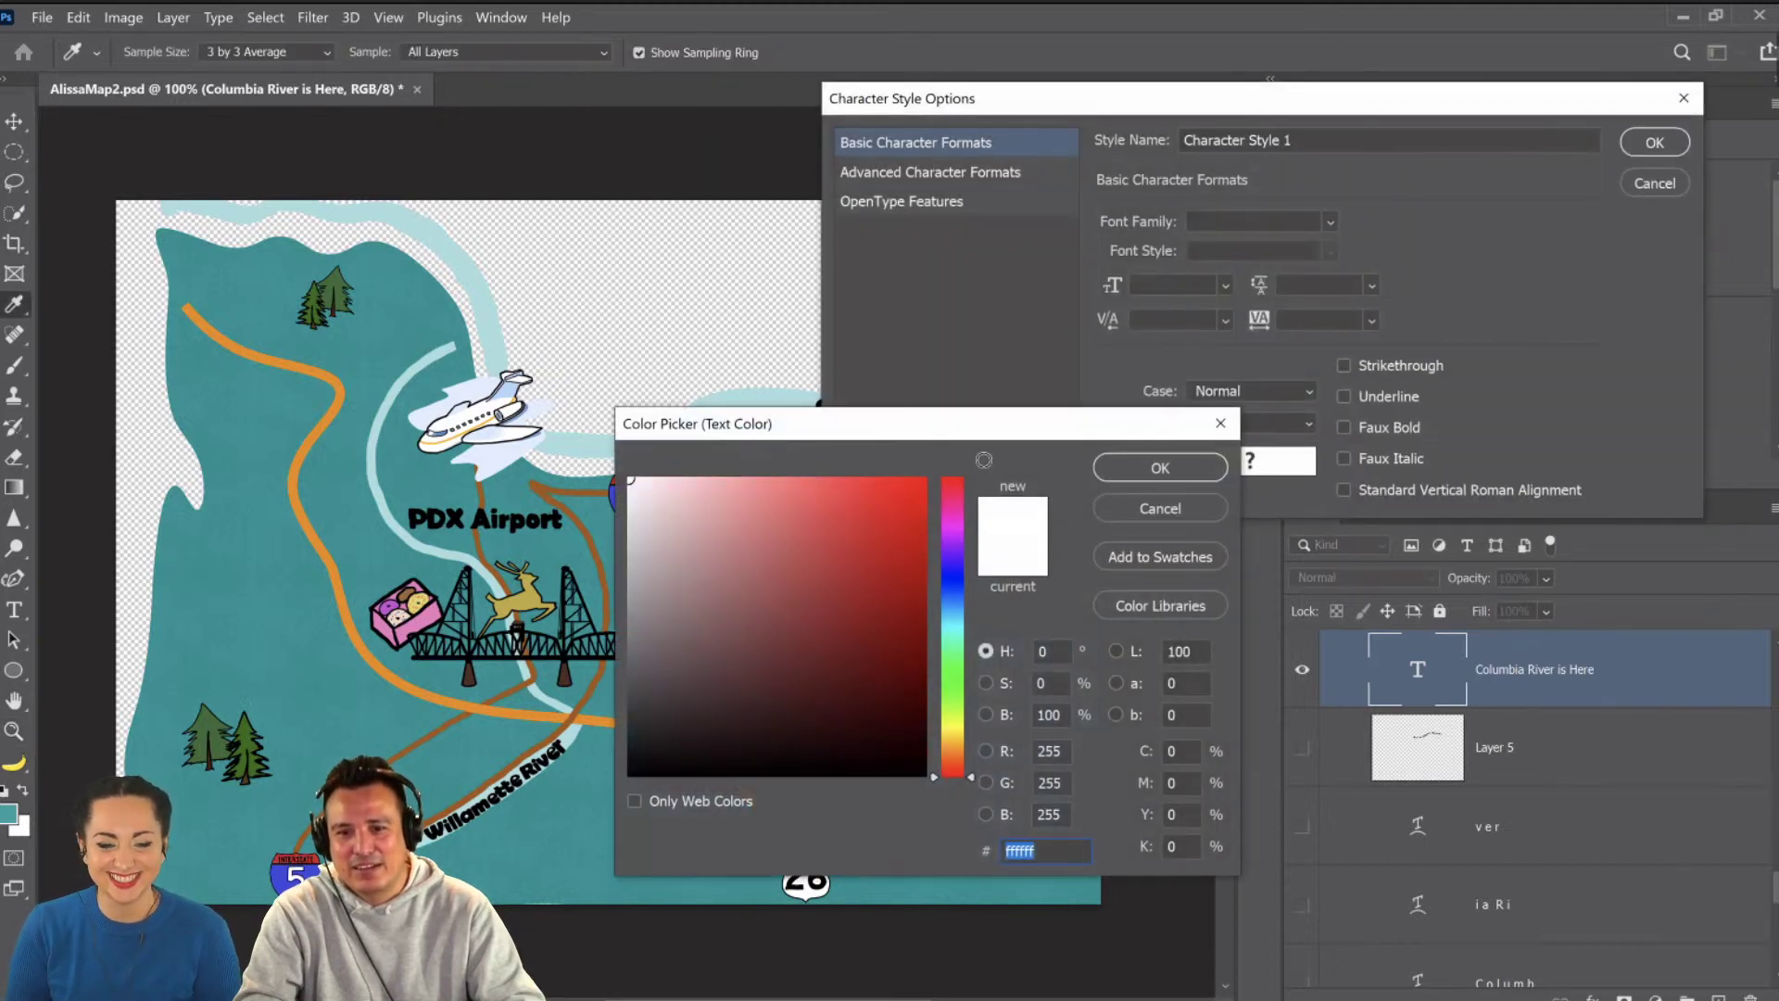
type("ff0000")
left_click(1204, 472)
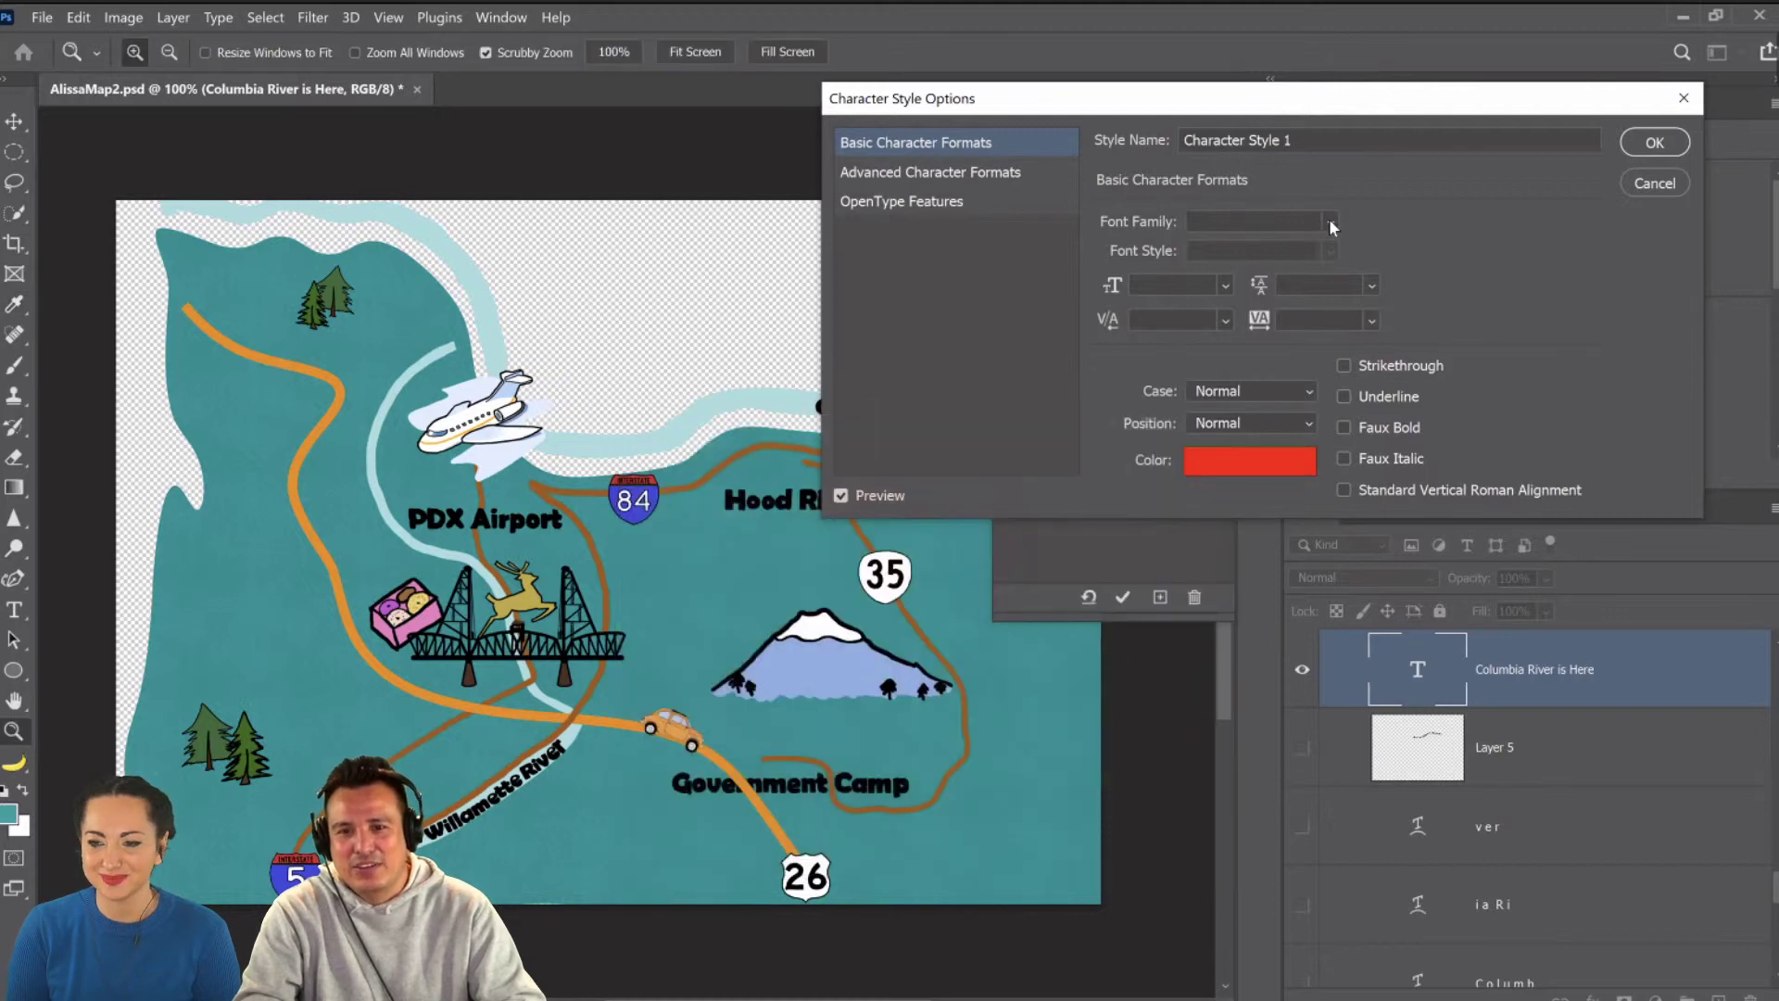
left_click(1331, 222)
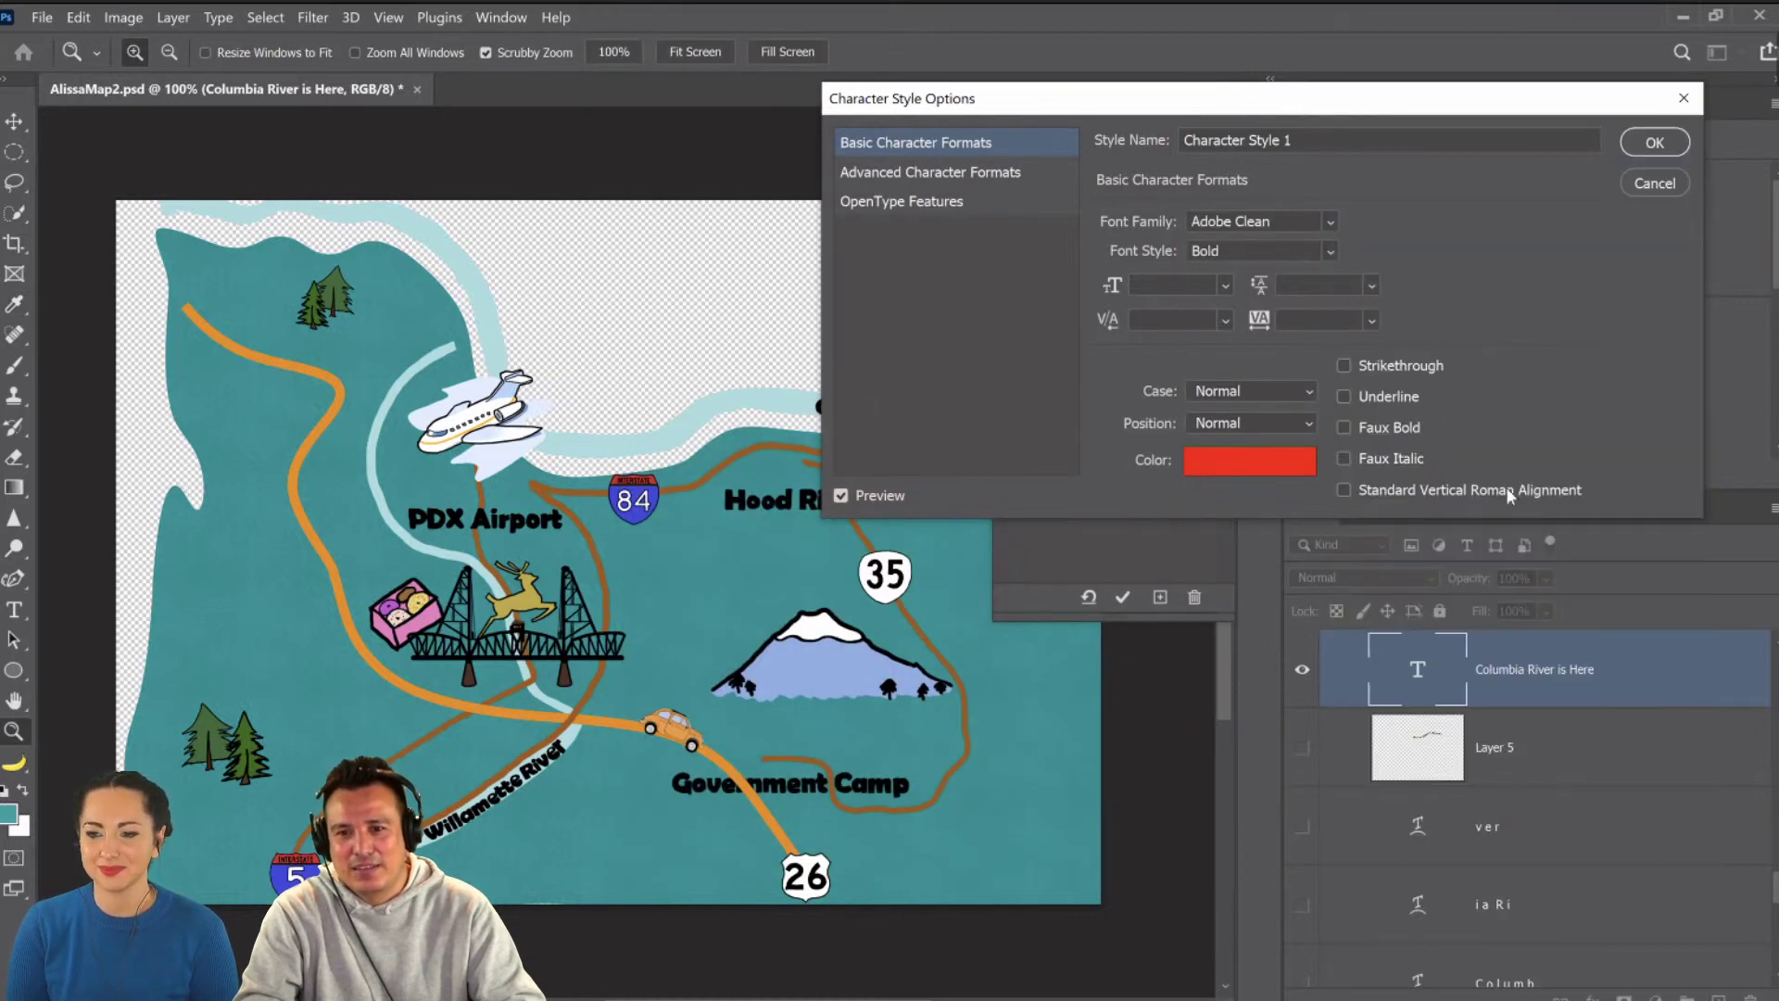
left_click(1427, 458)
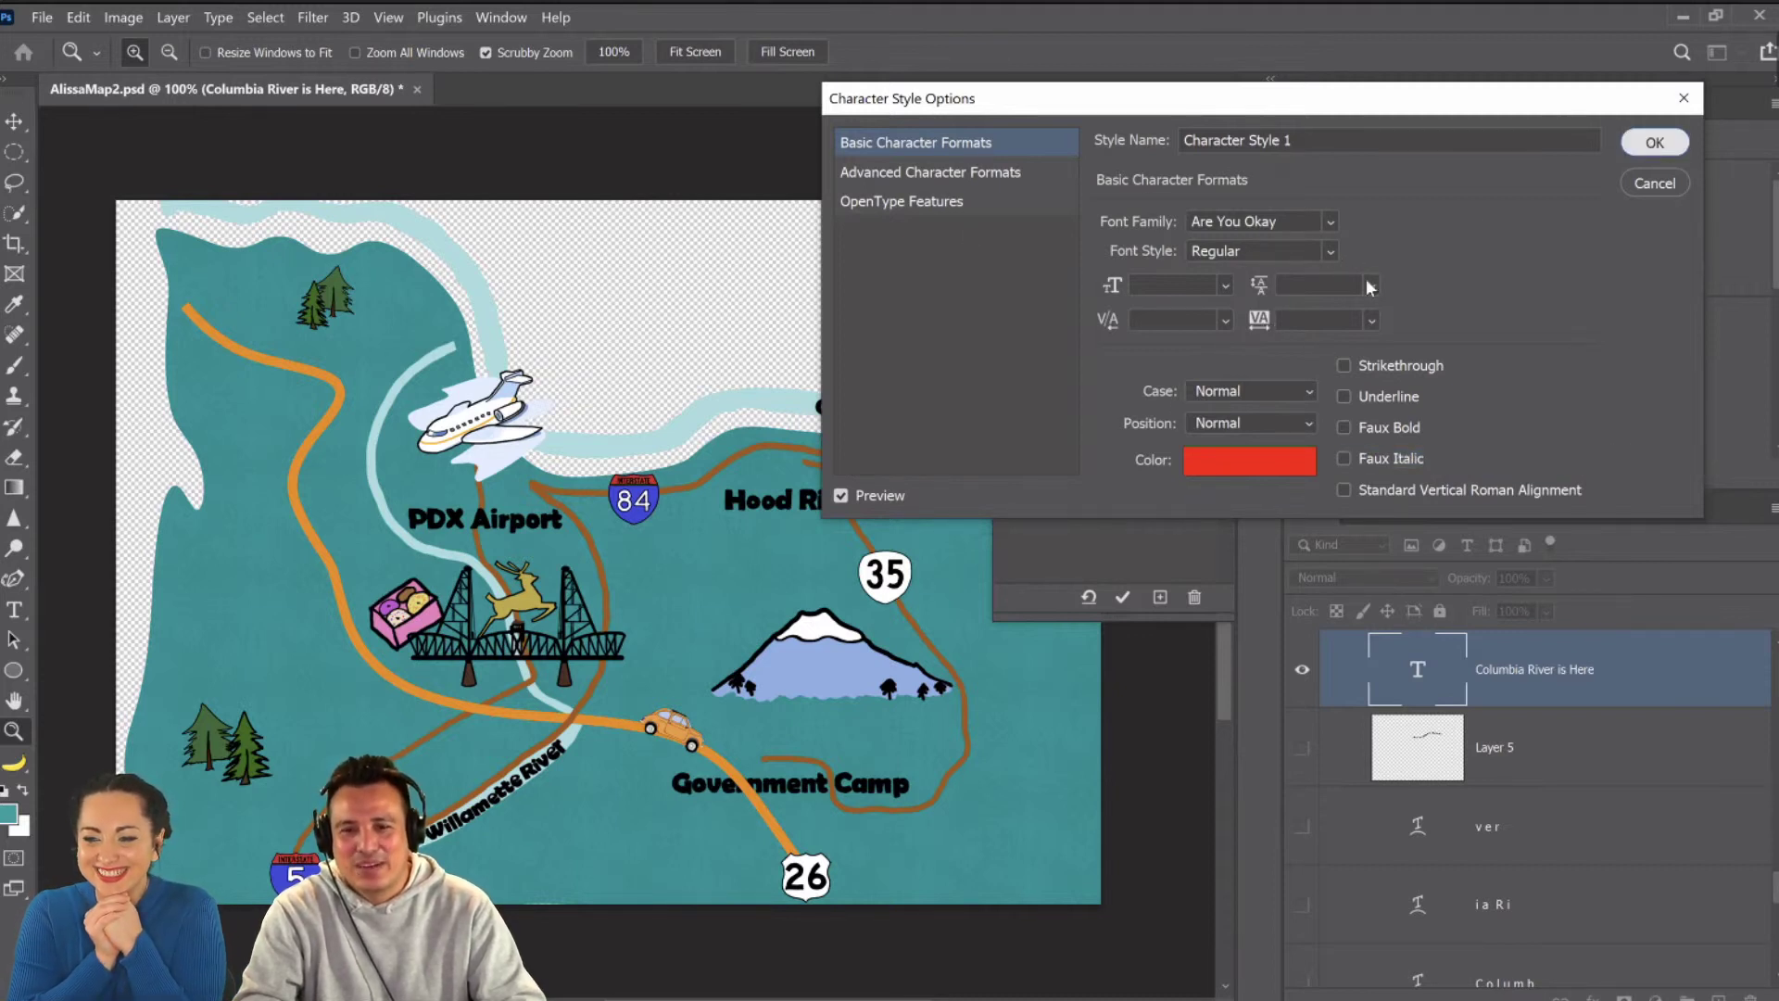
key("Return")
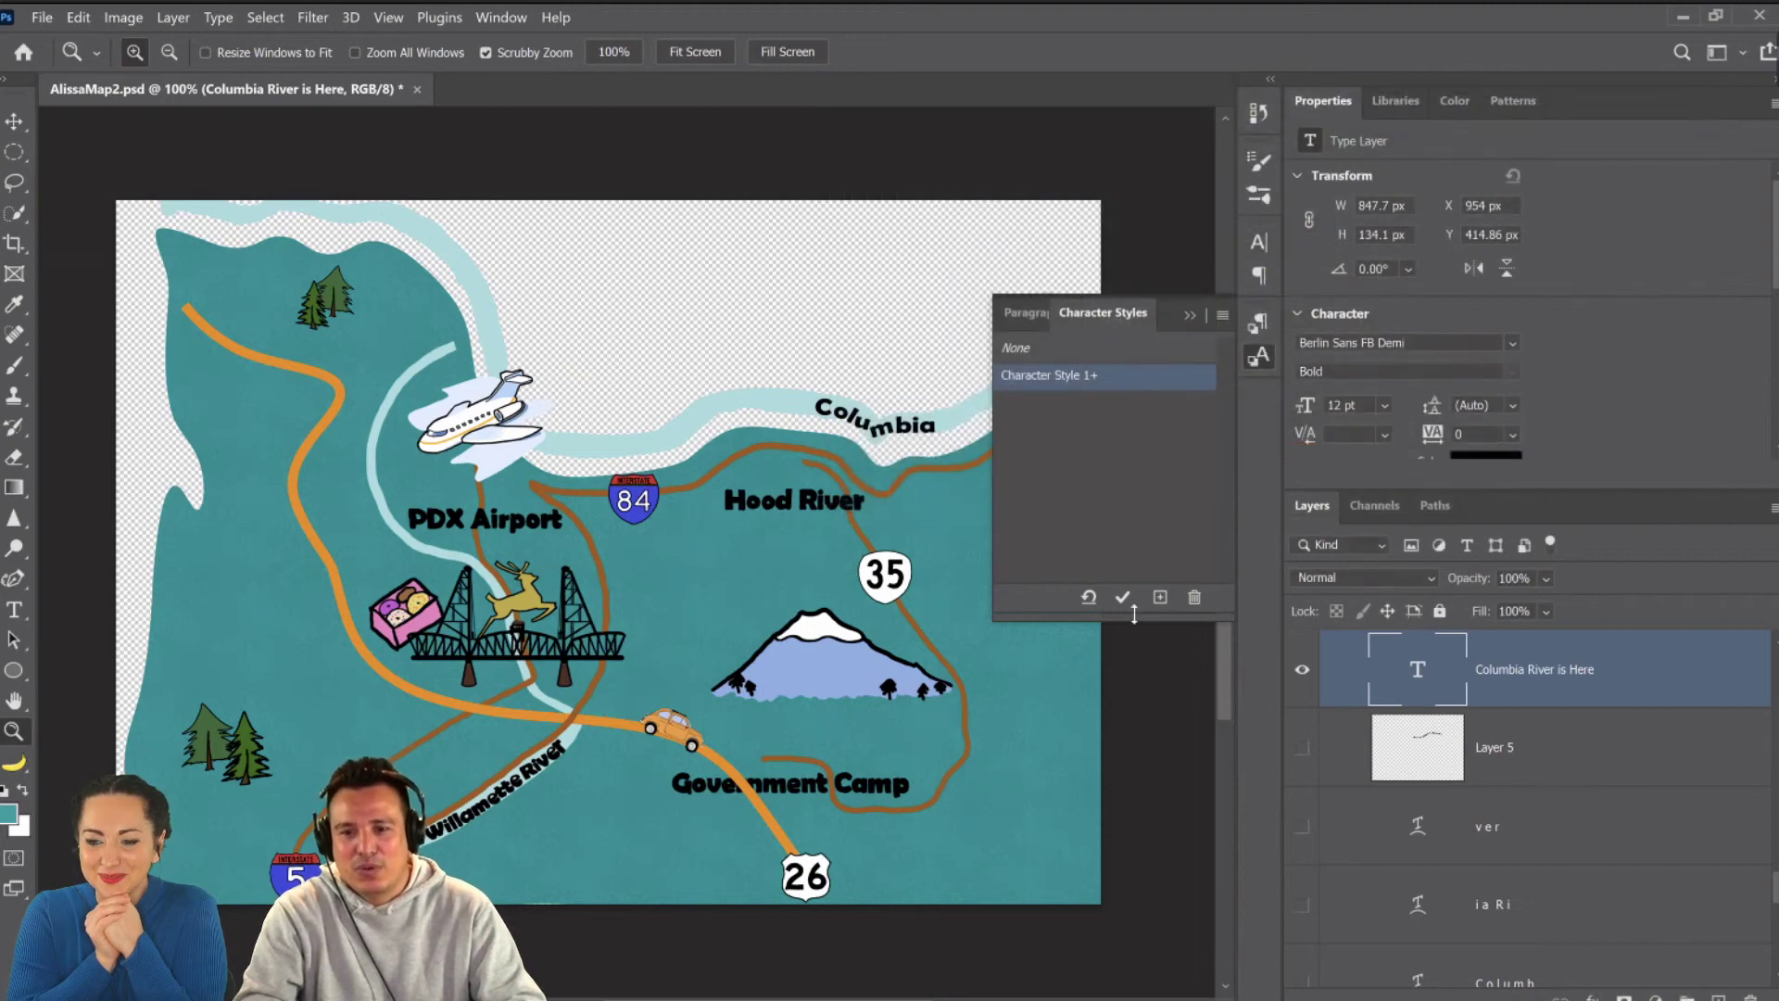
Add a "Text" type layer in the blank area above the river and clear its overrides to apply Character Style 1.
key("alt+bracketleft")
scroll(742, 310, "up", 1)
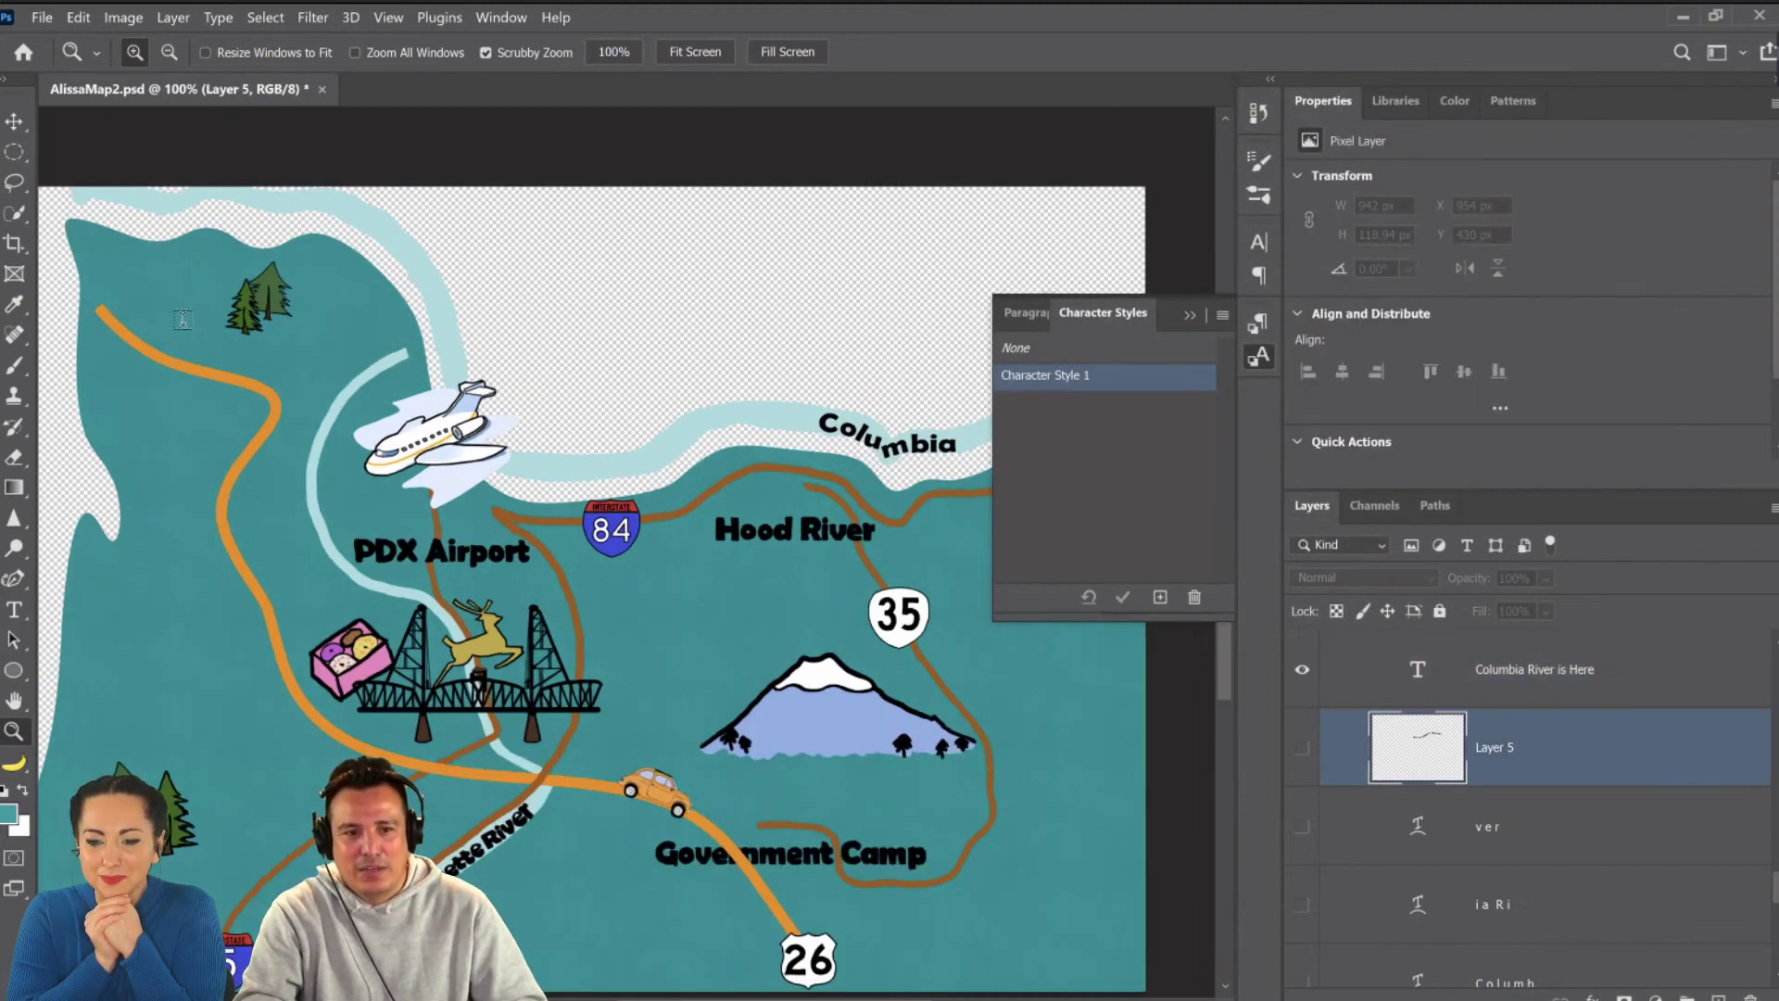
key("ctrl+plus")
key("t")
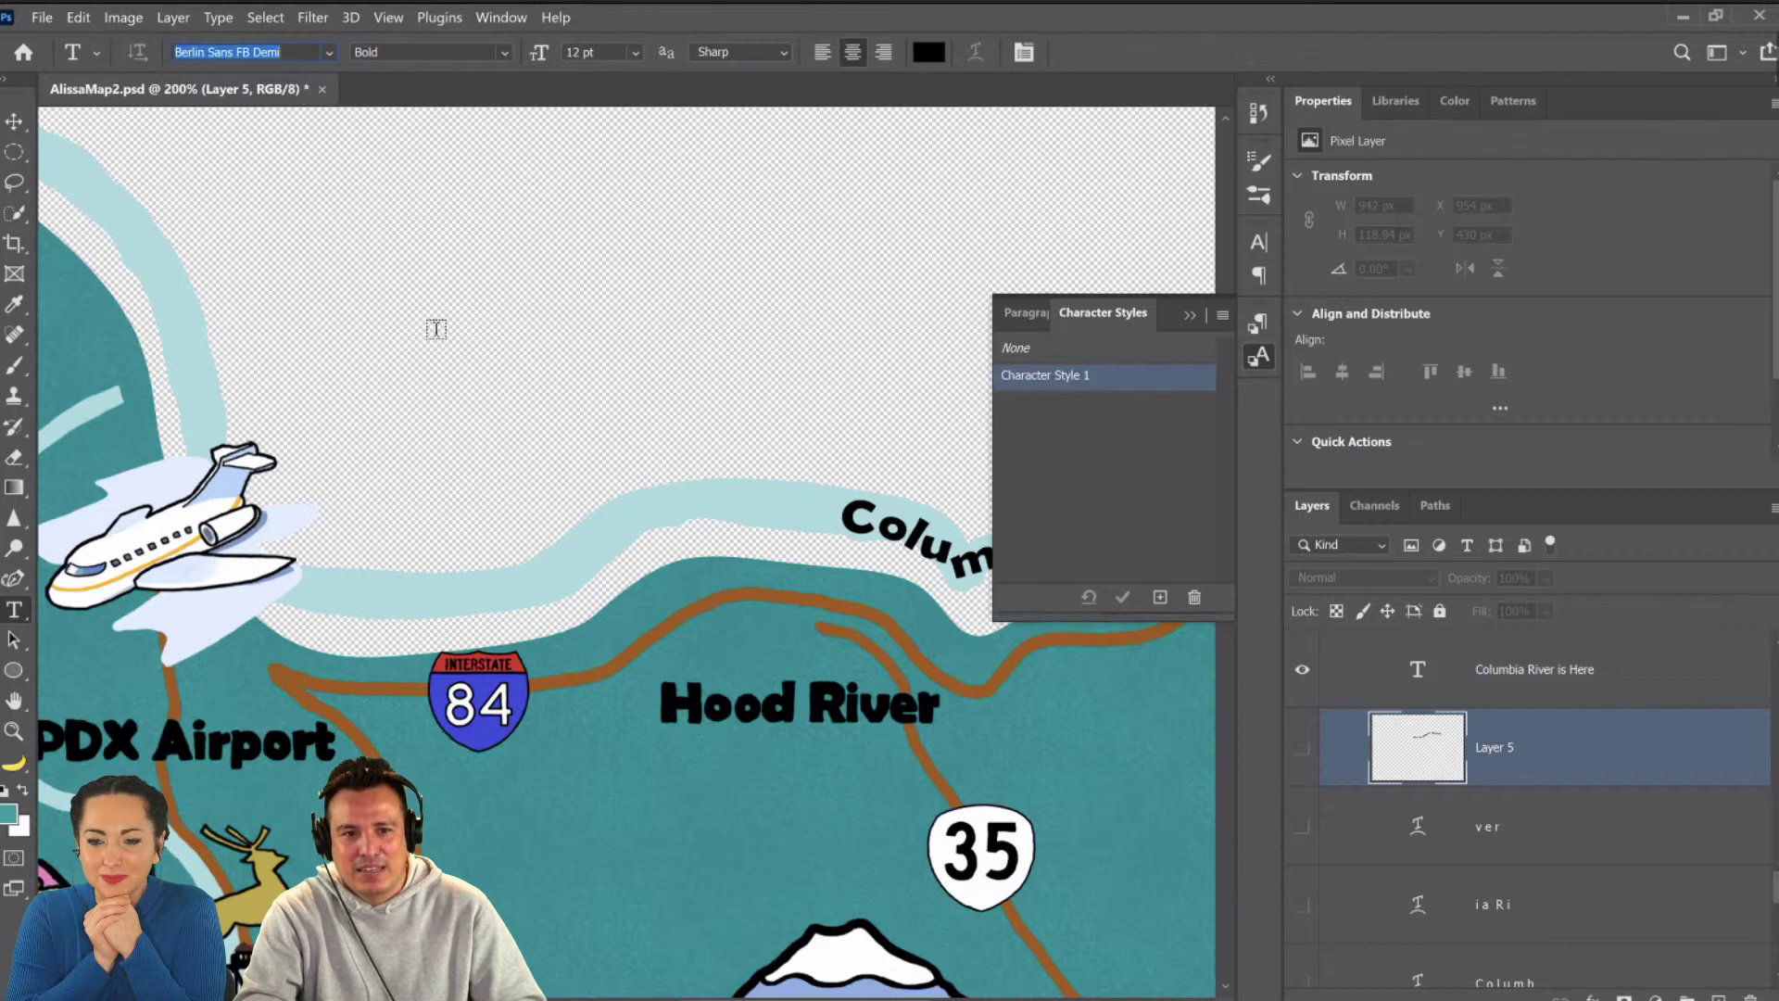
left_click(436, 329)
type("Te")
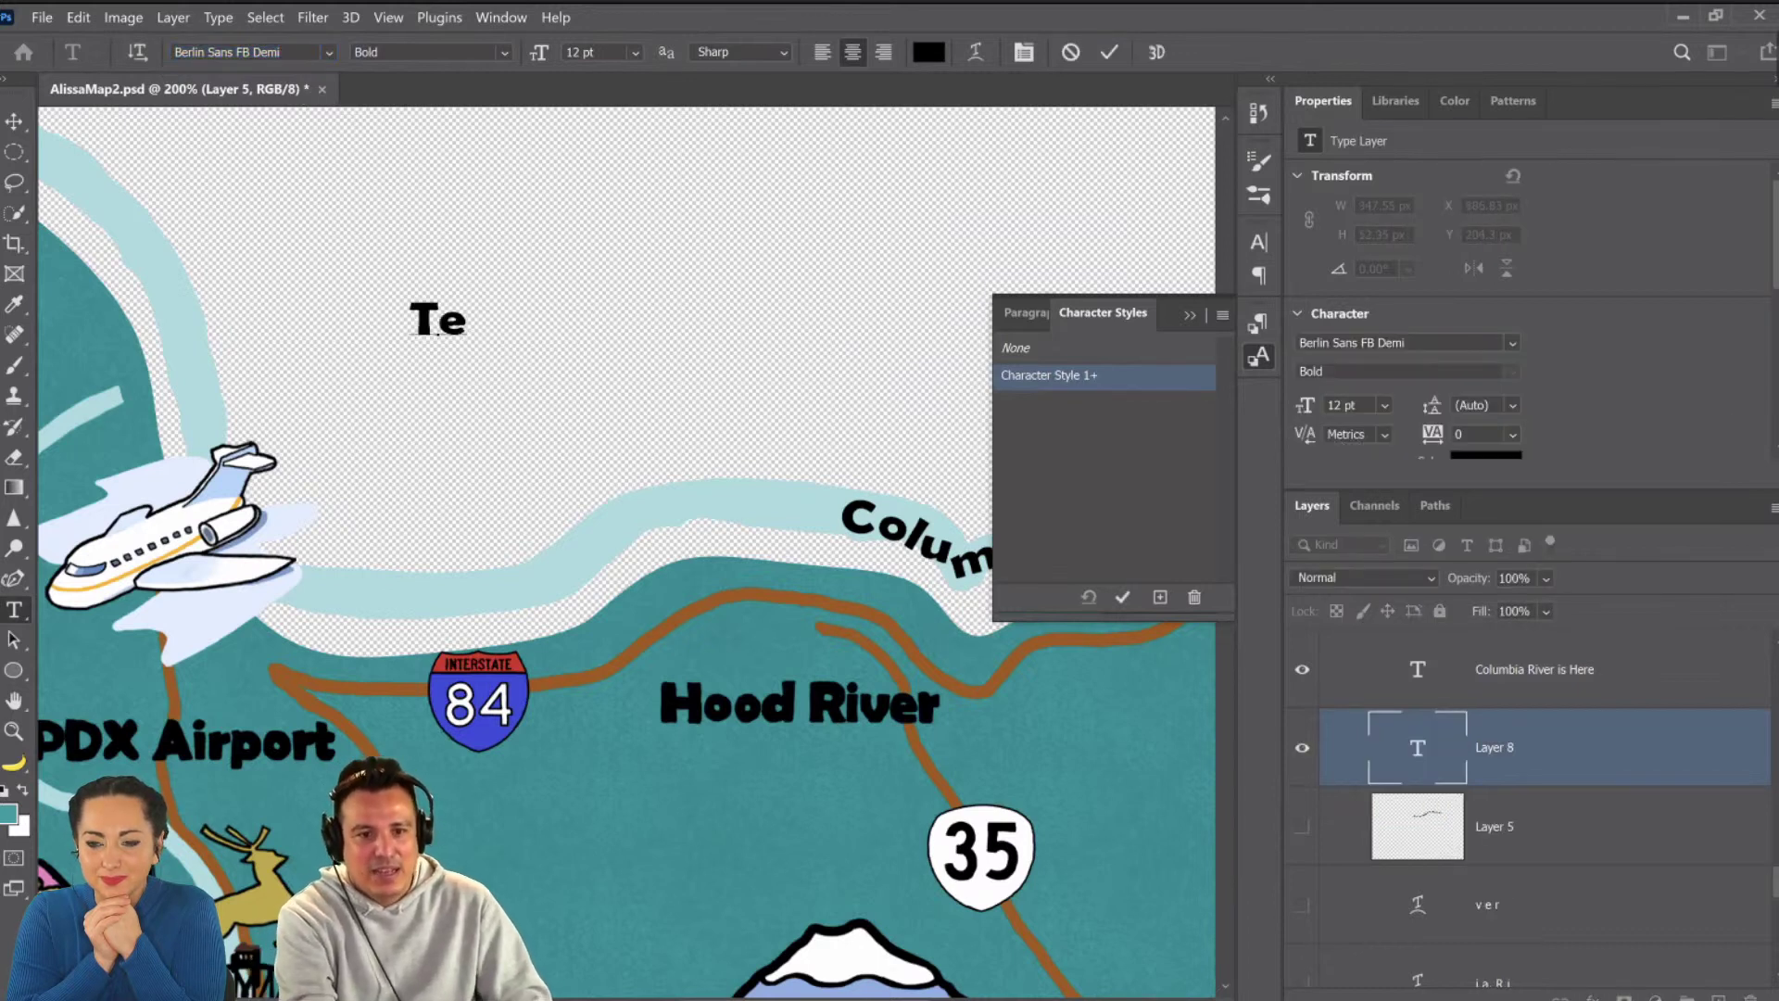
type("xt")
left_click(1480, 781)
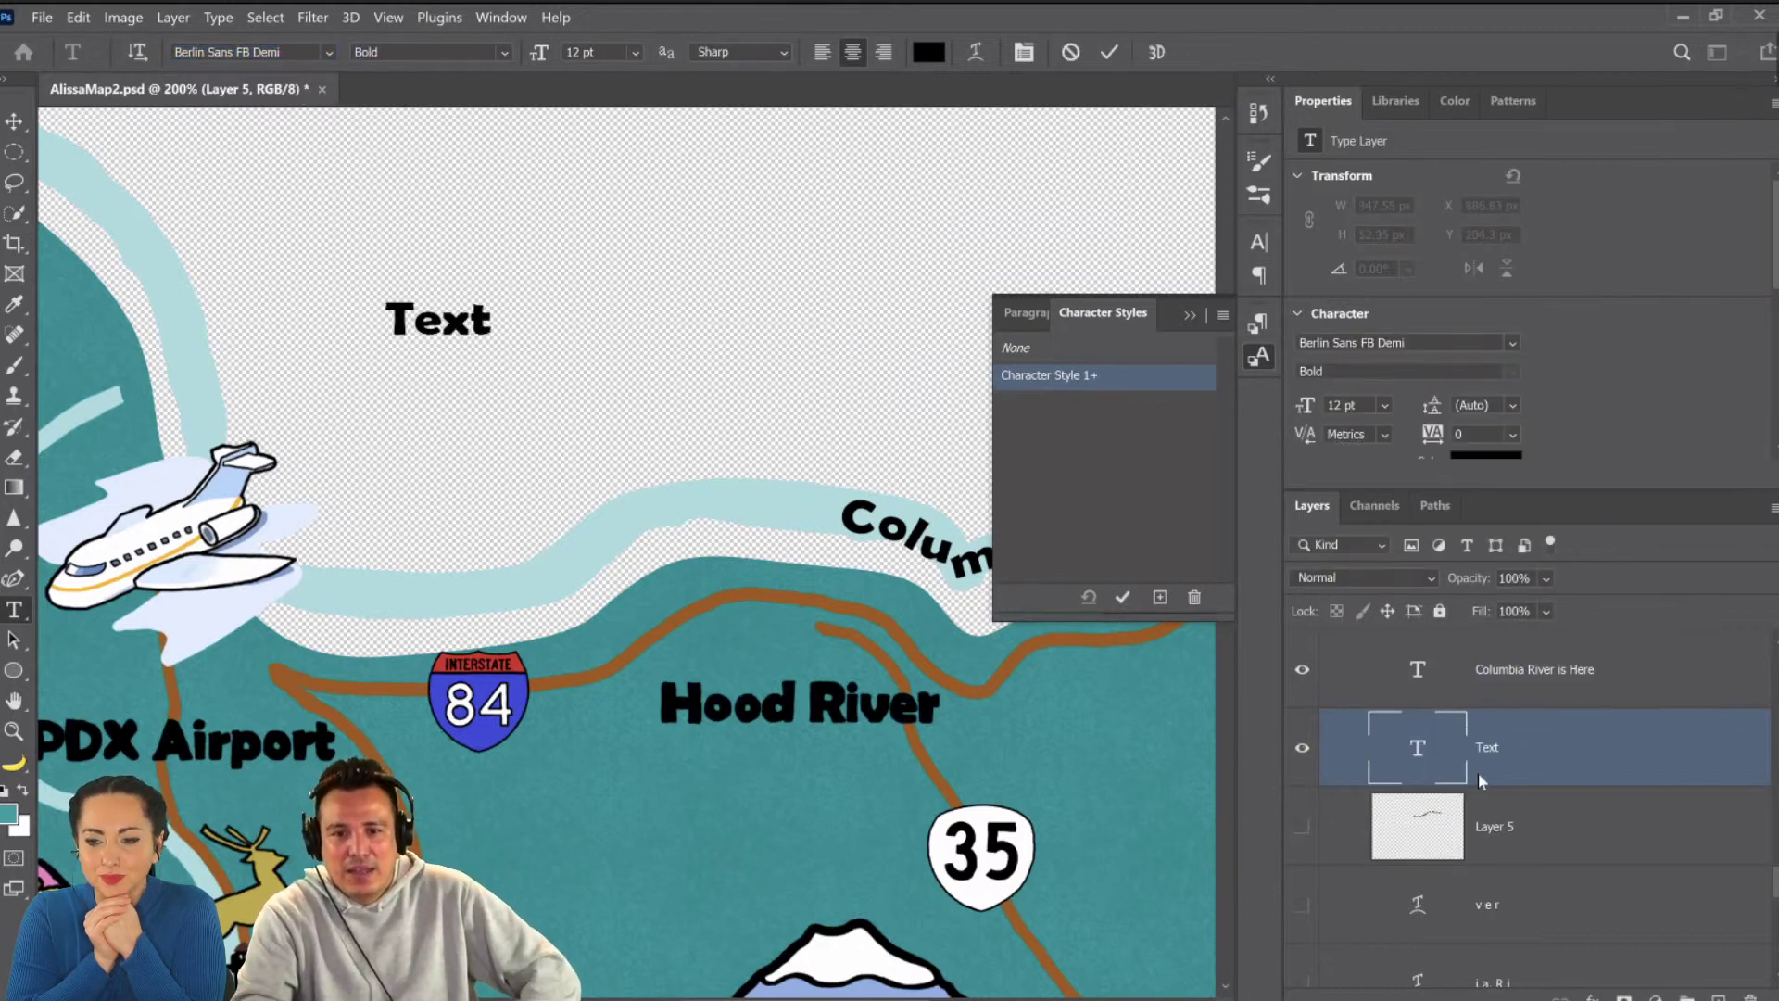
left_click(1521, 767)
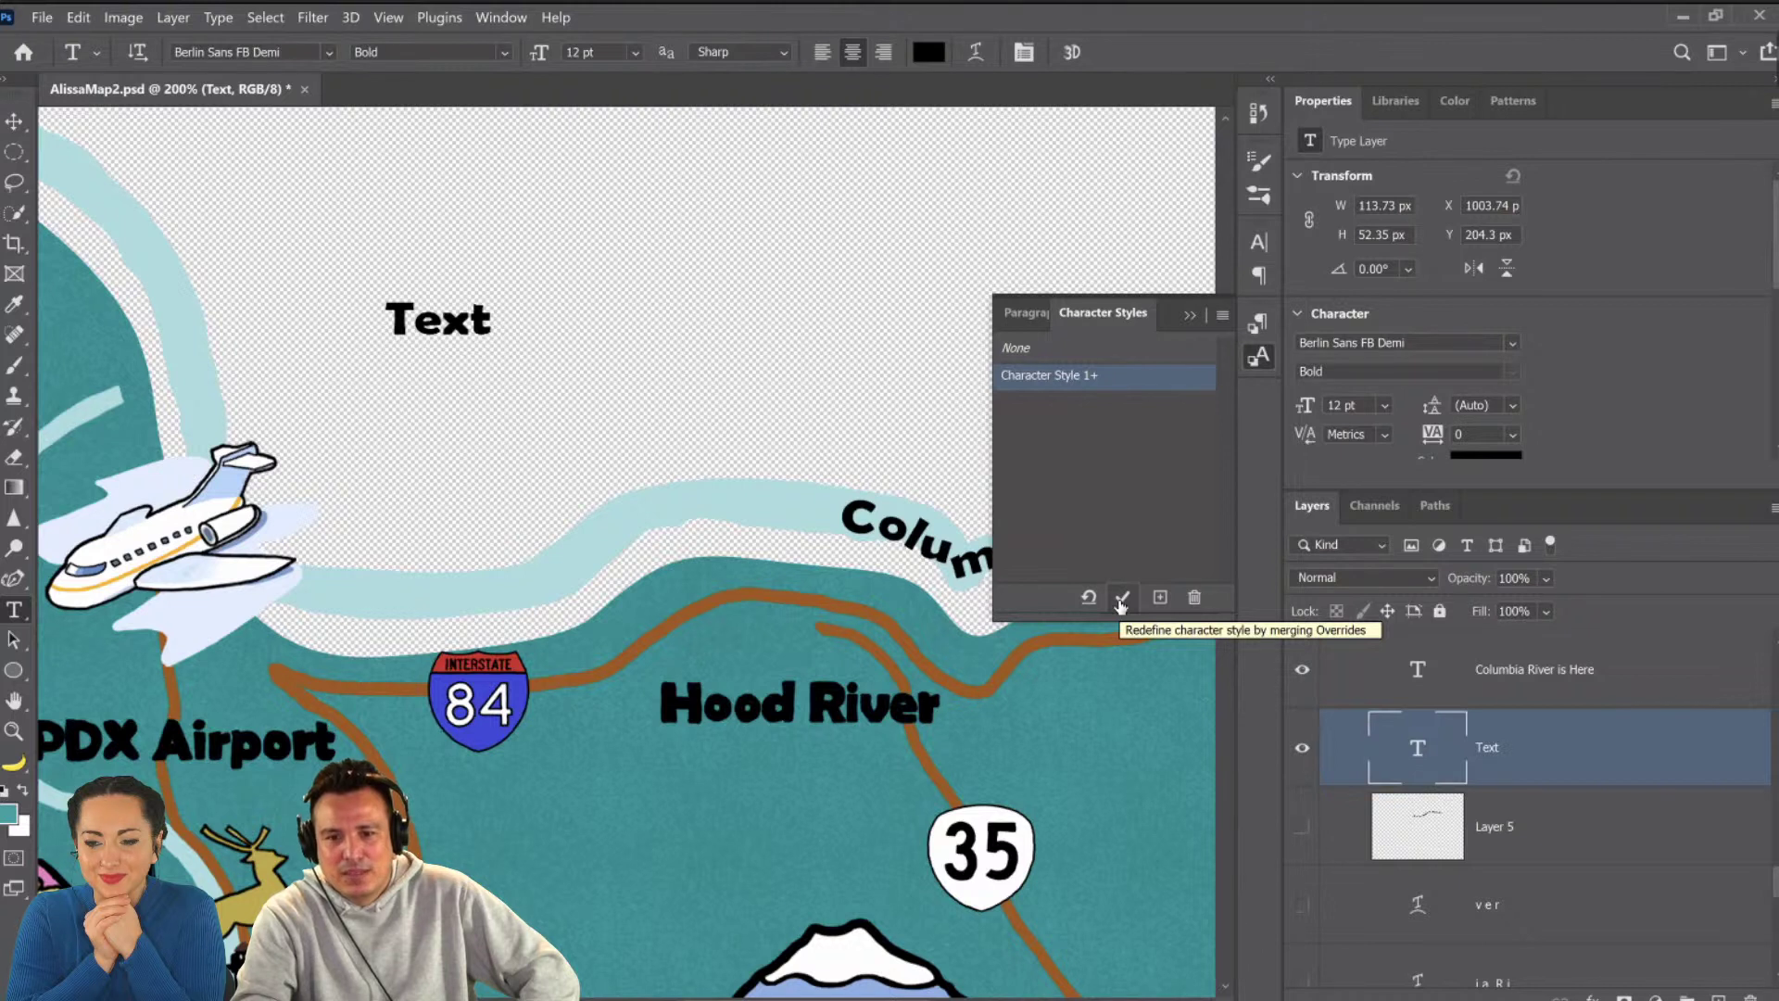
left_click(1091, 599)
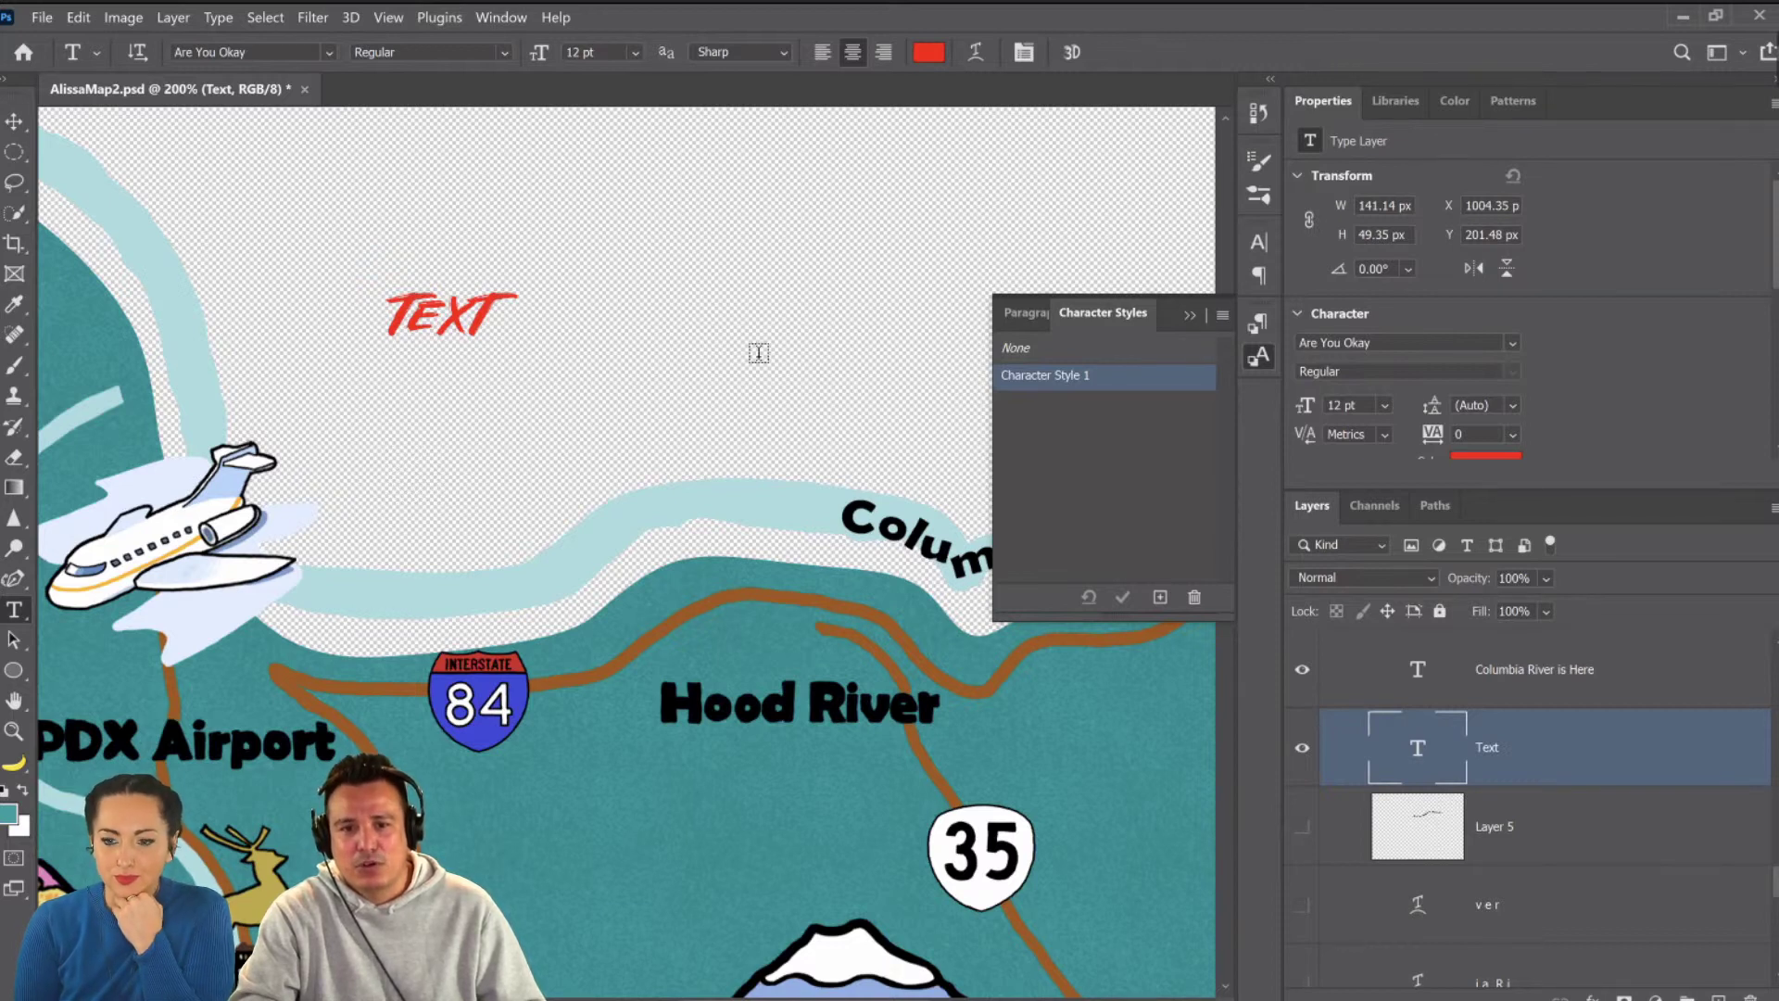
Redefine Character Style 1 with text colour 0030ff and the font Antique Olive Nord D Regular.
double_click(1140, 386)
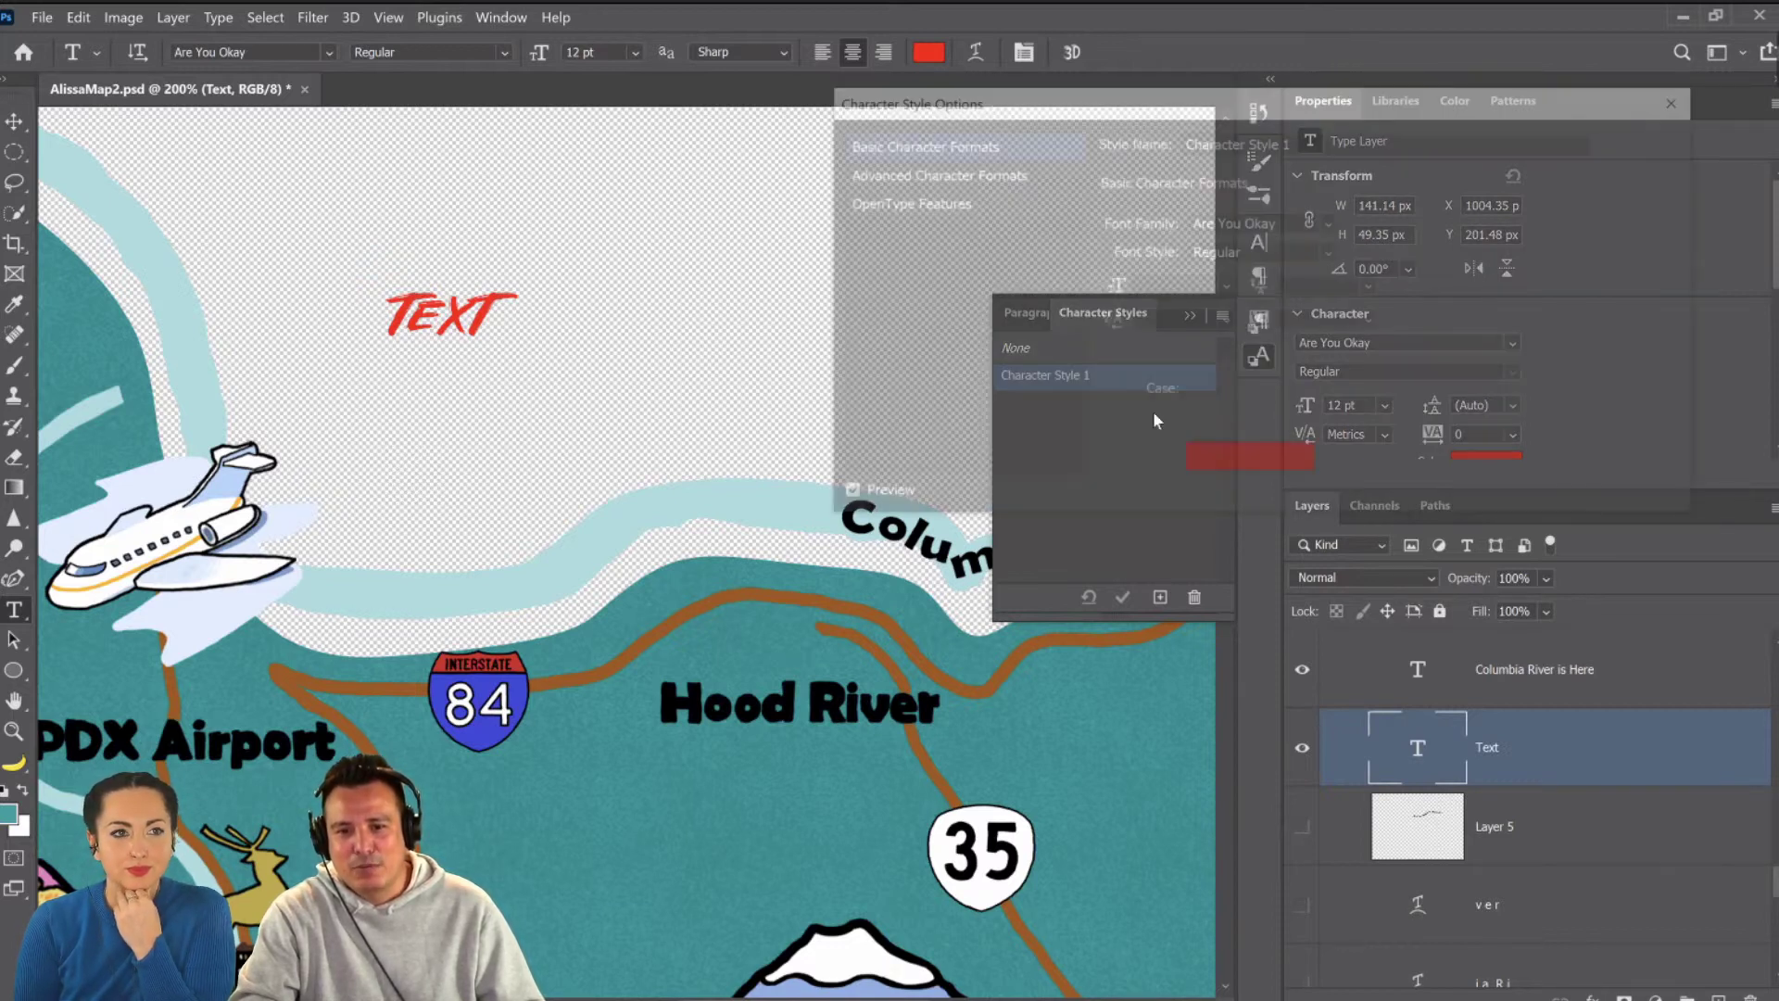
left_click(1199, 459)
left_click(949, 594)
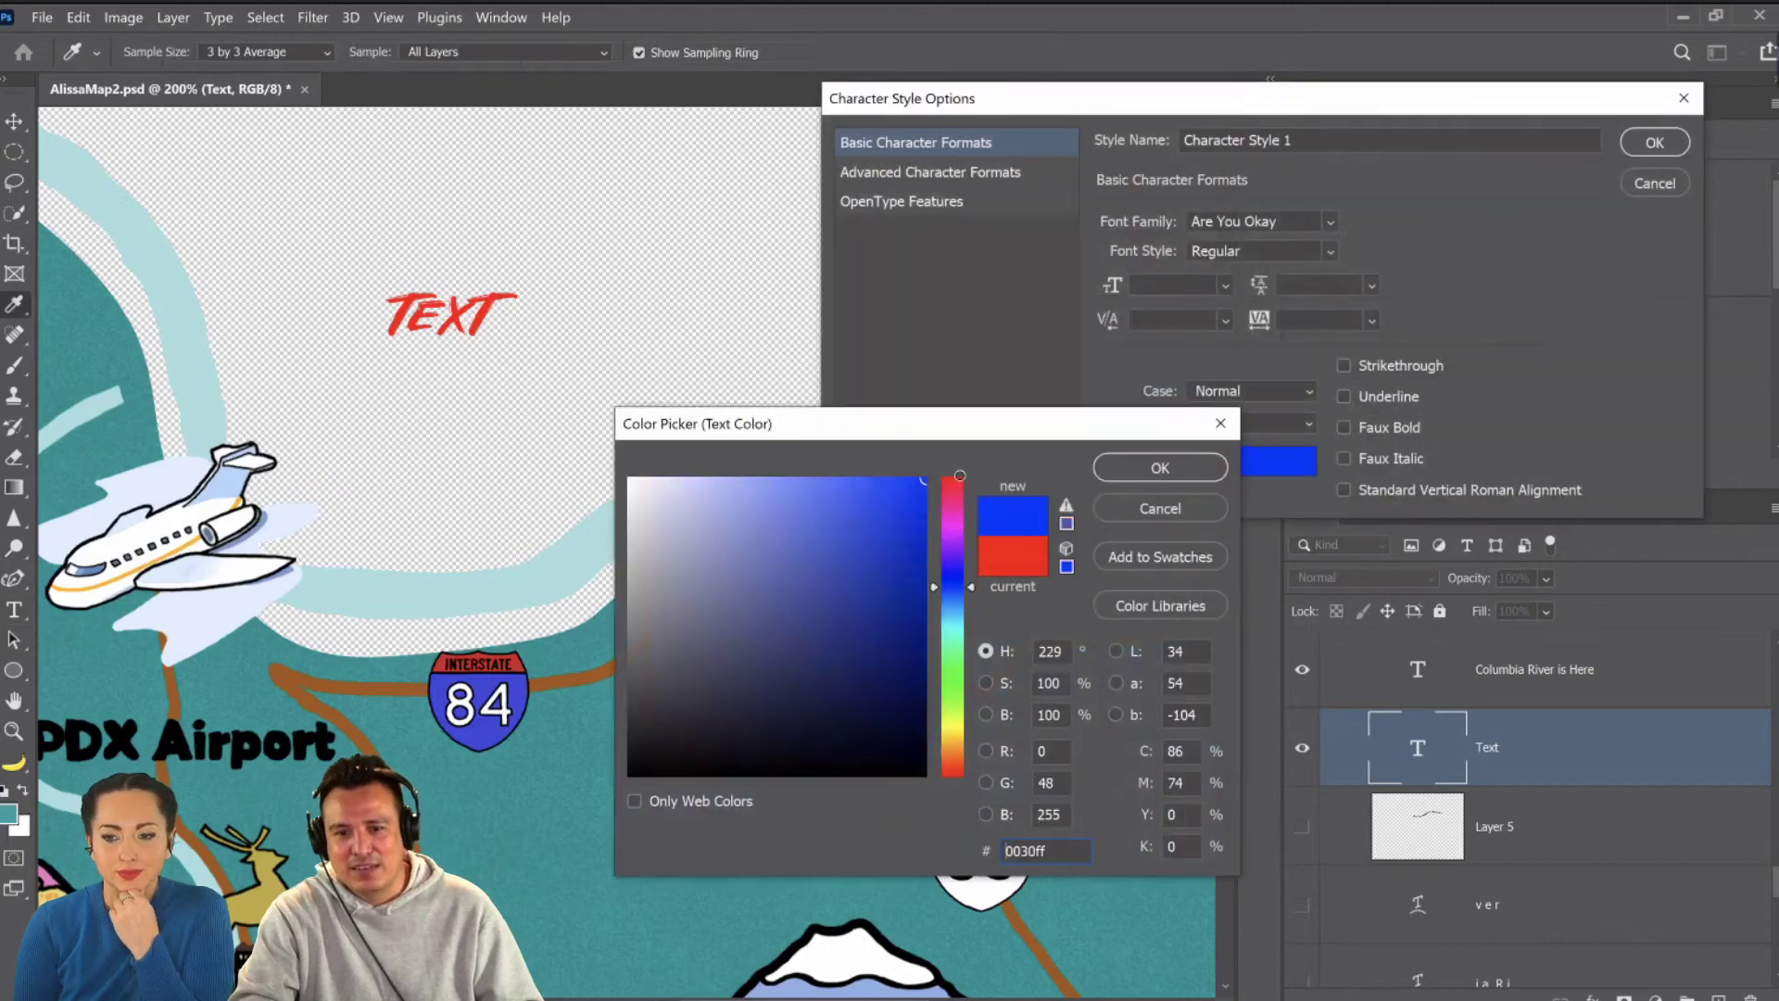
left_click(1159, 469)
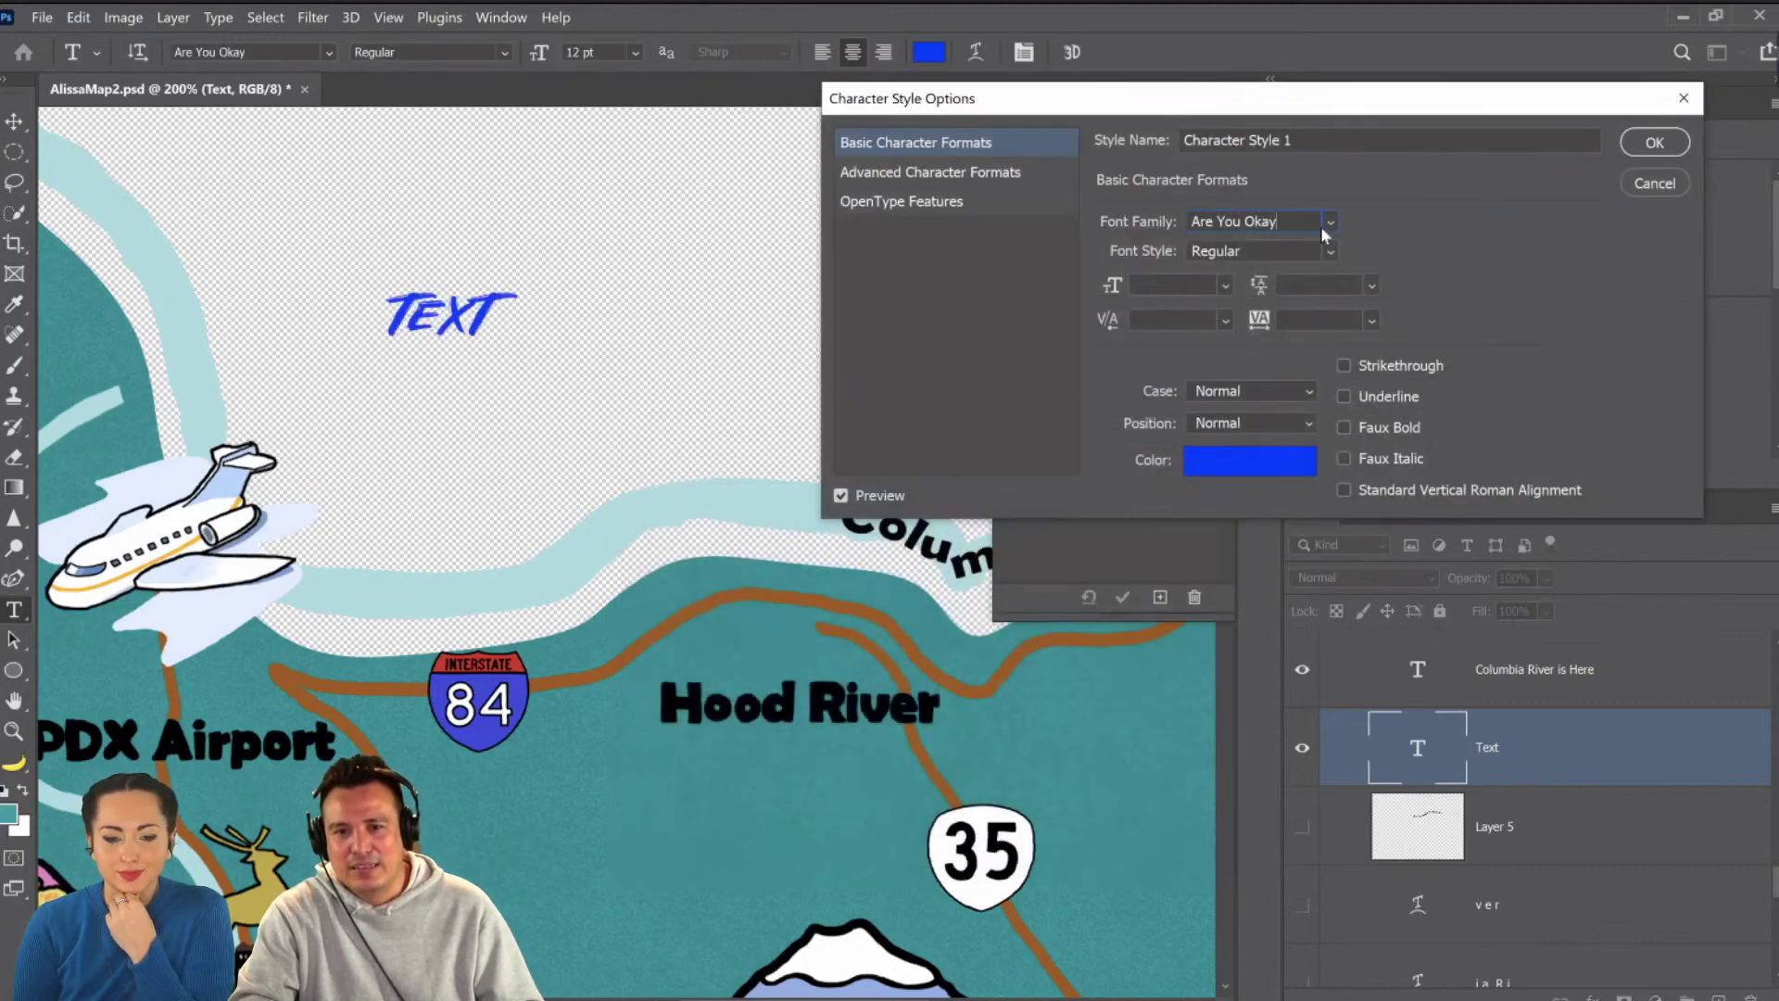
left_click(1326, 224)
left_click(1590, 414)
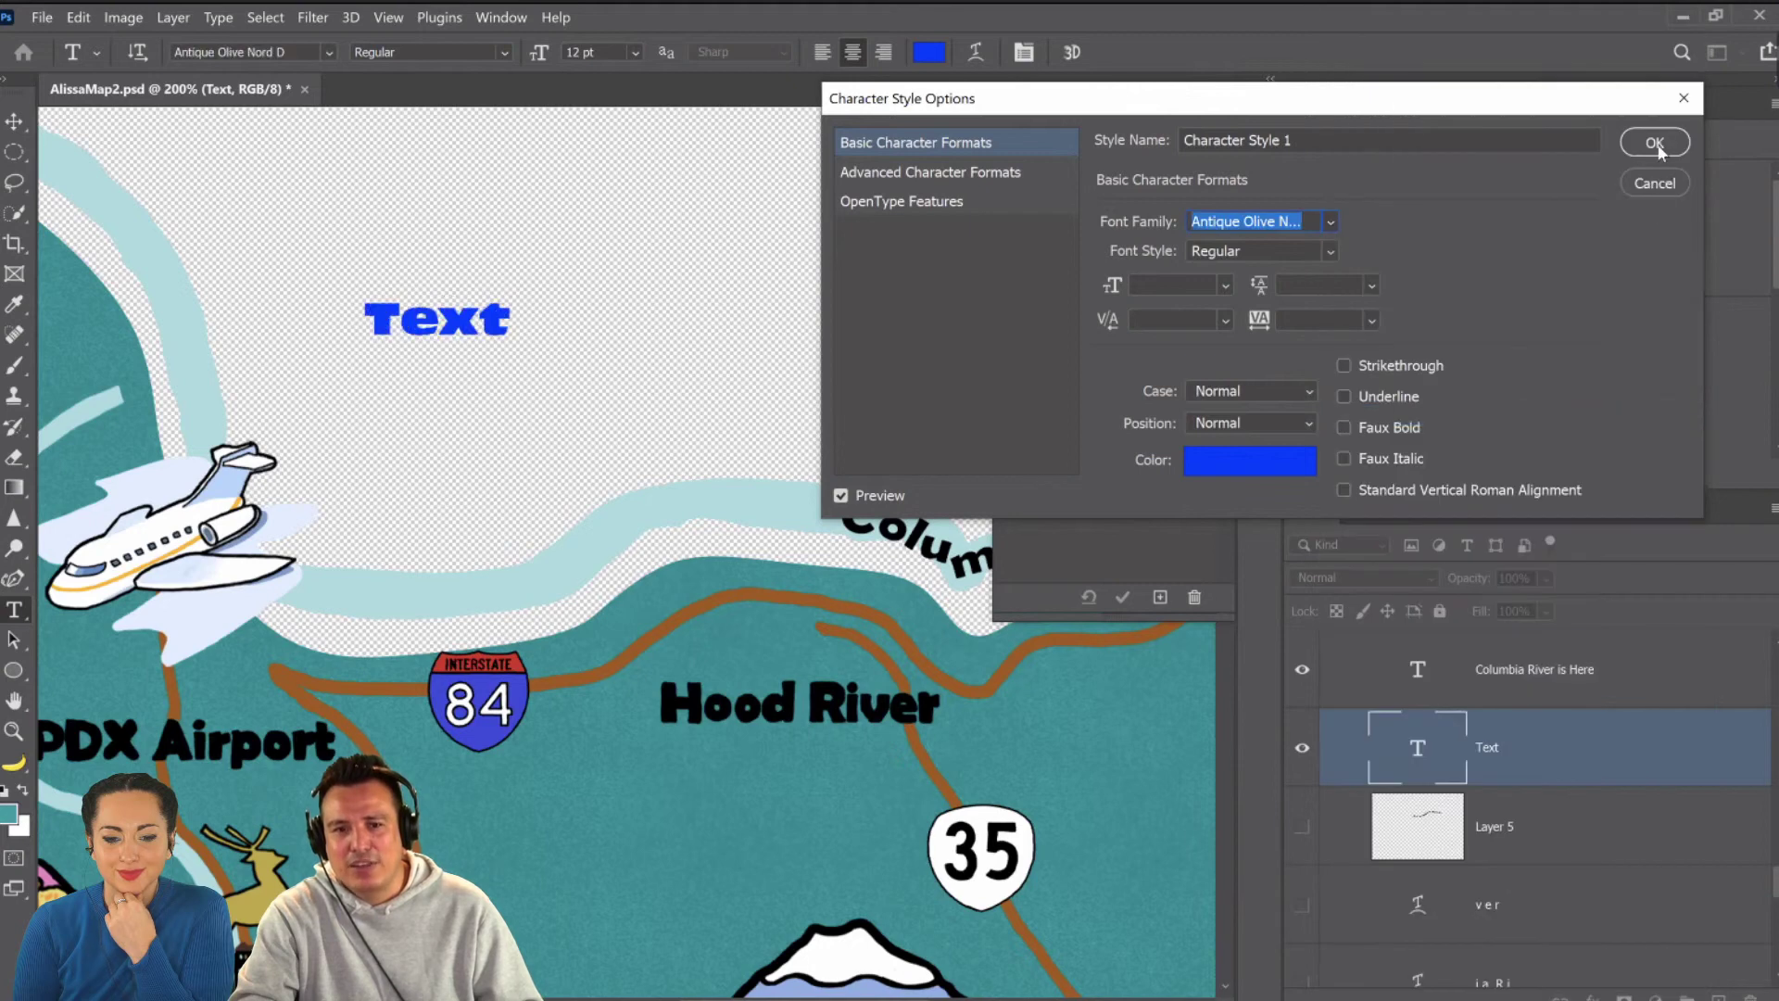
left_click(1654, 142)
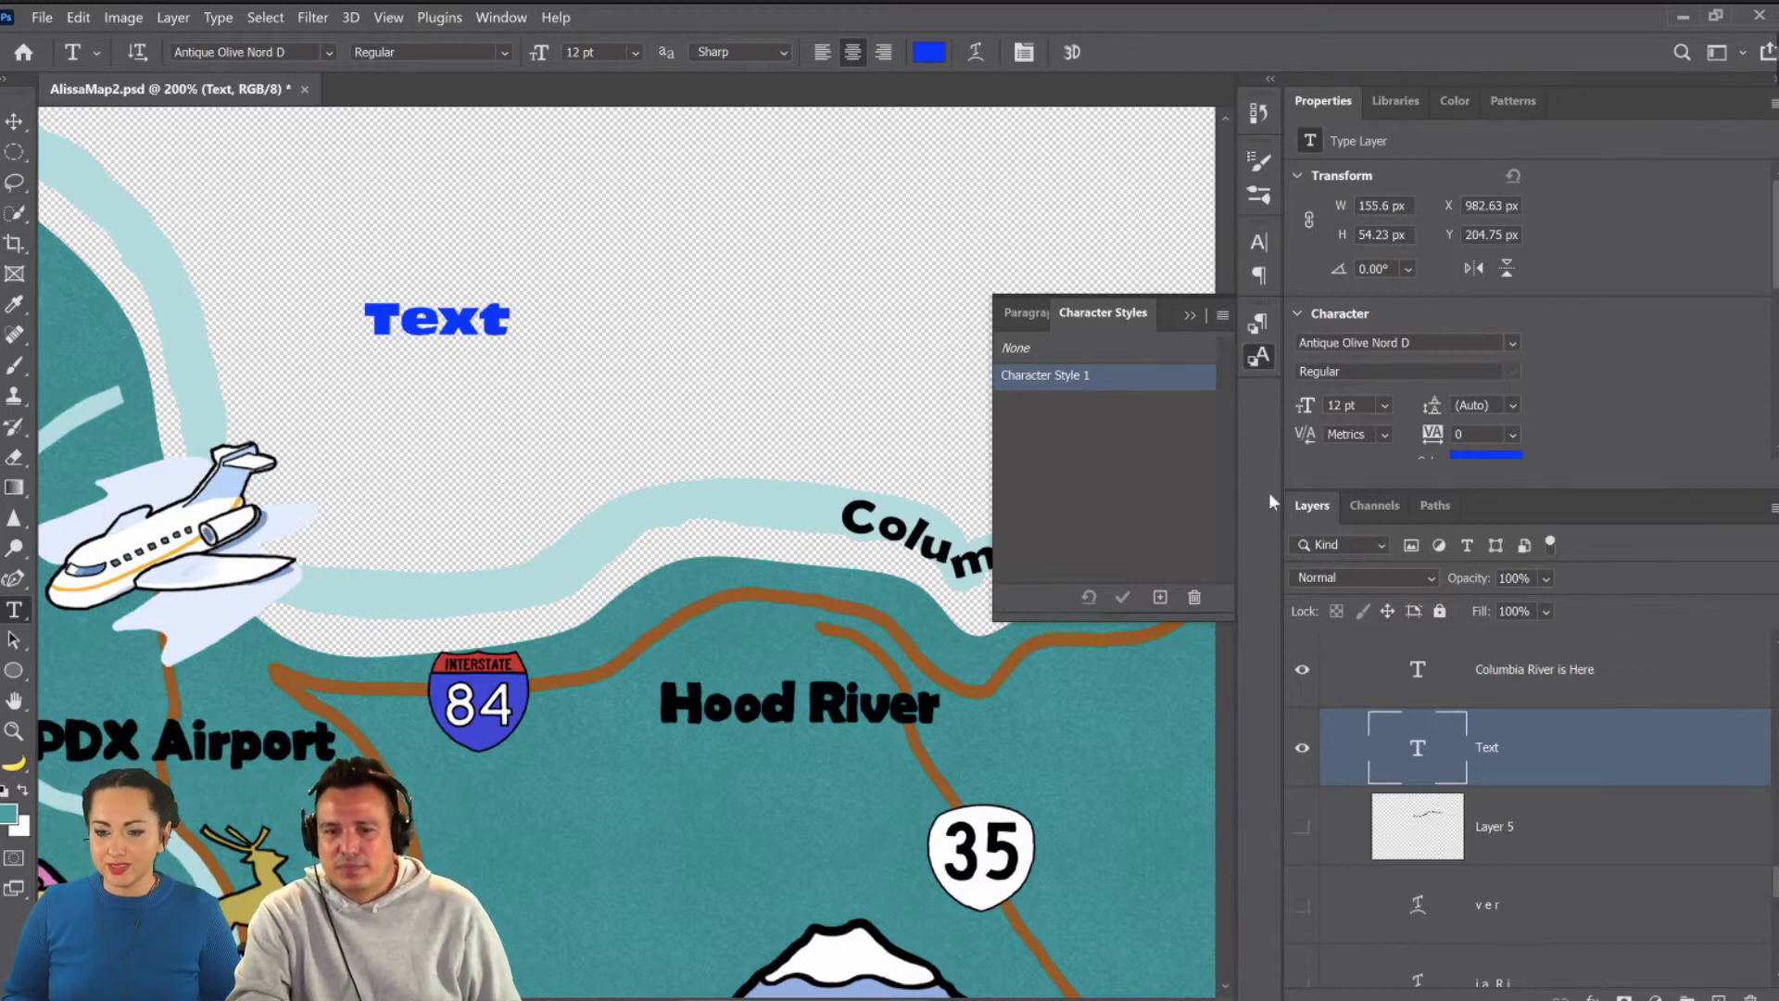
Examine the overall map layout with the restyled text at 100% magnification.
left_click(14, 731)
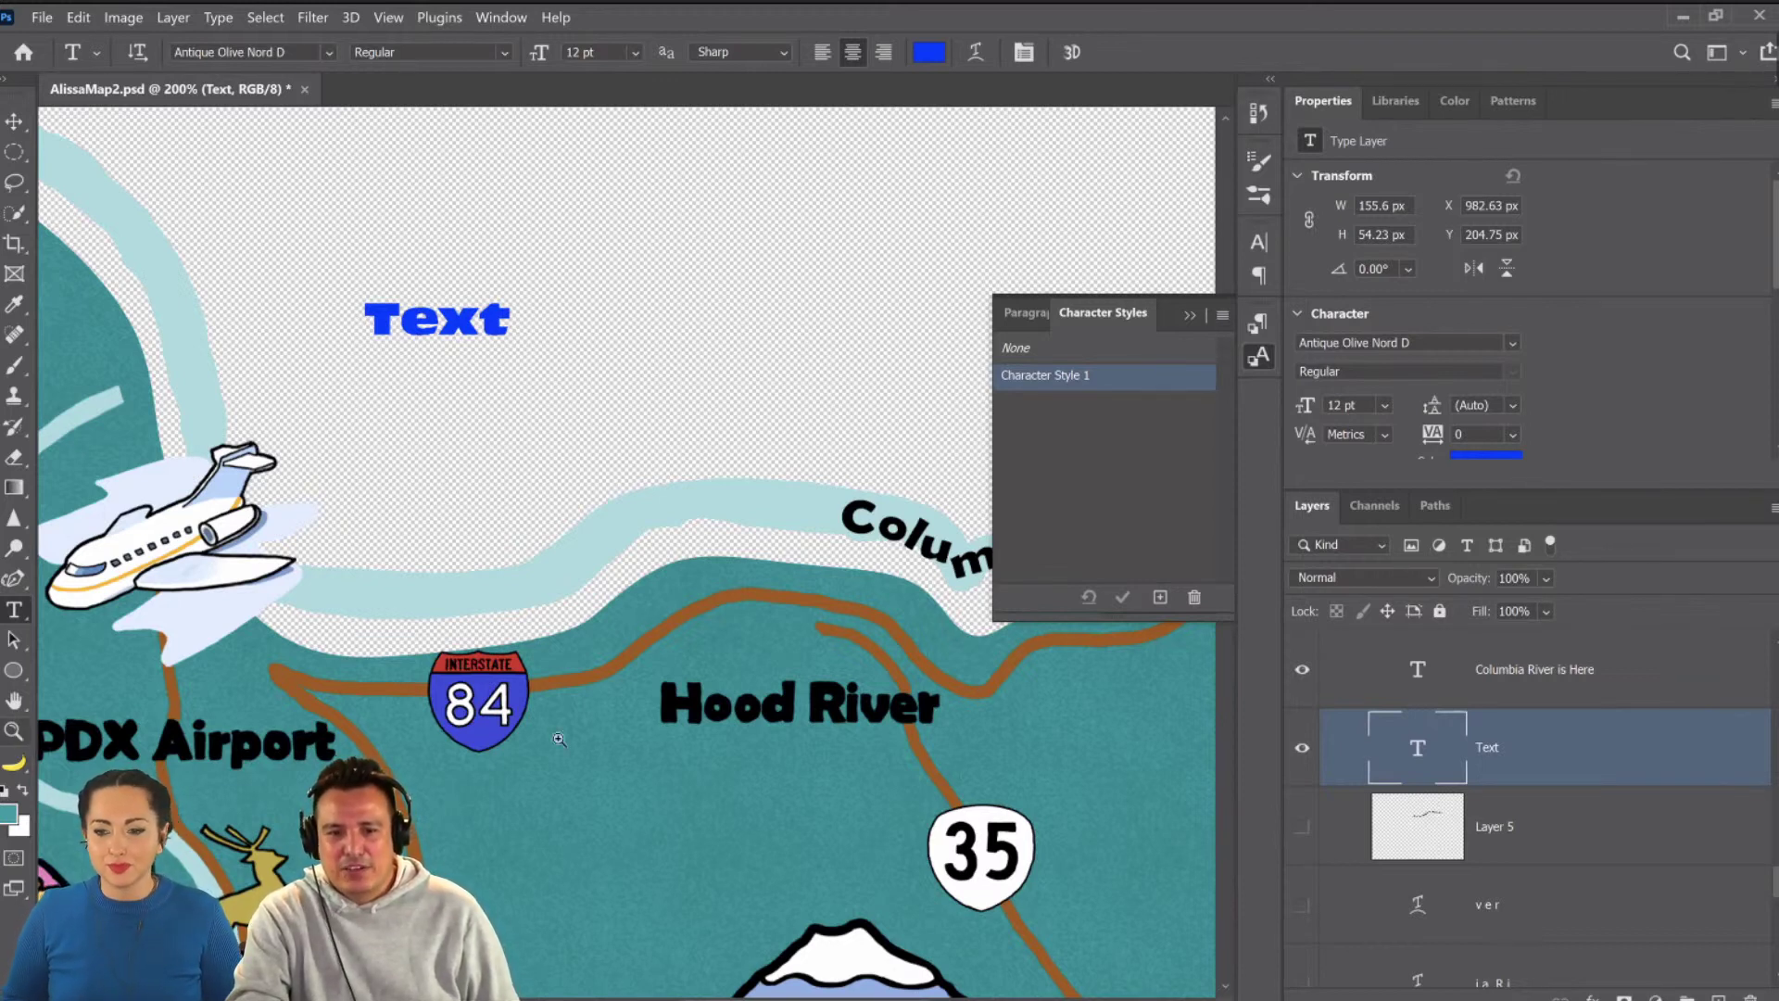
left_click(590, 667, "alt")
left_click(693, 665, "alt")
left_click(783, 449, "alt")
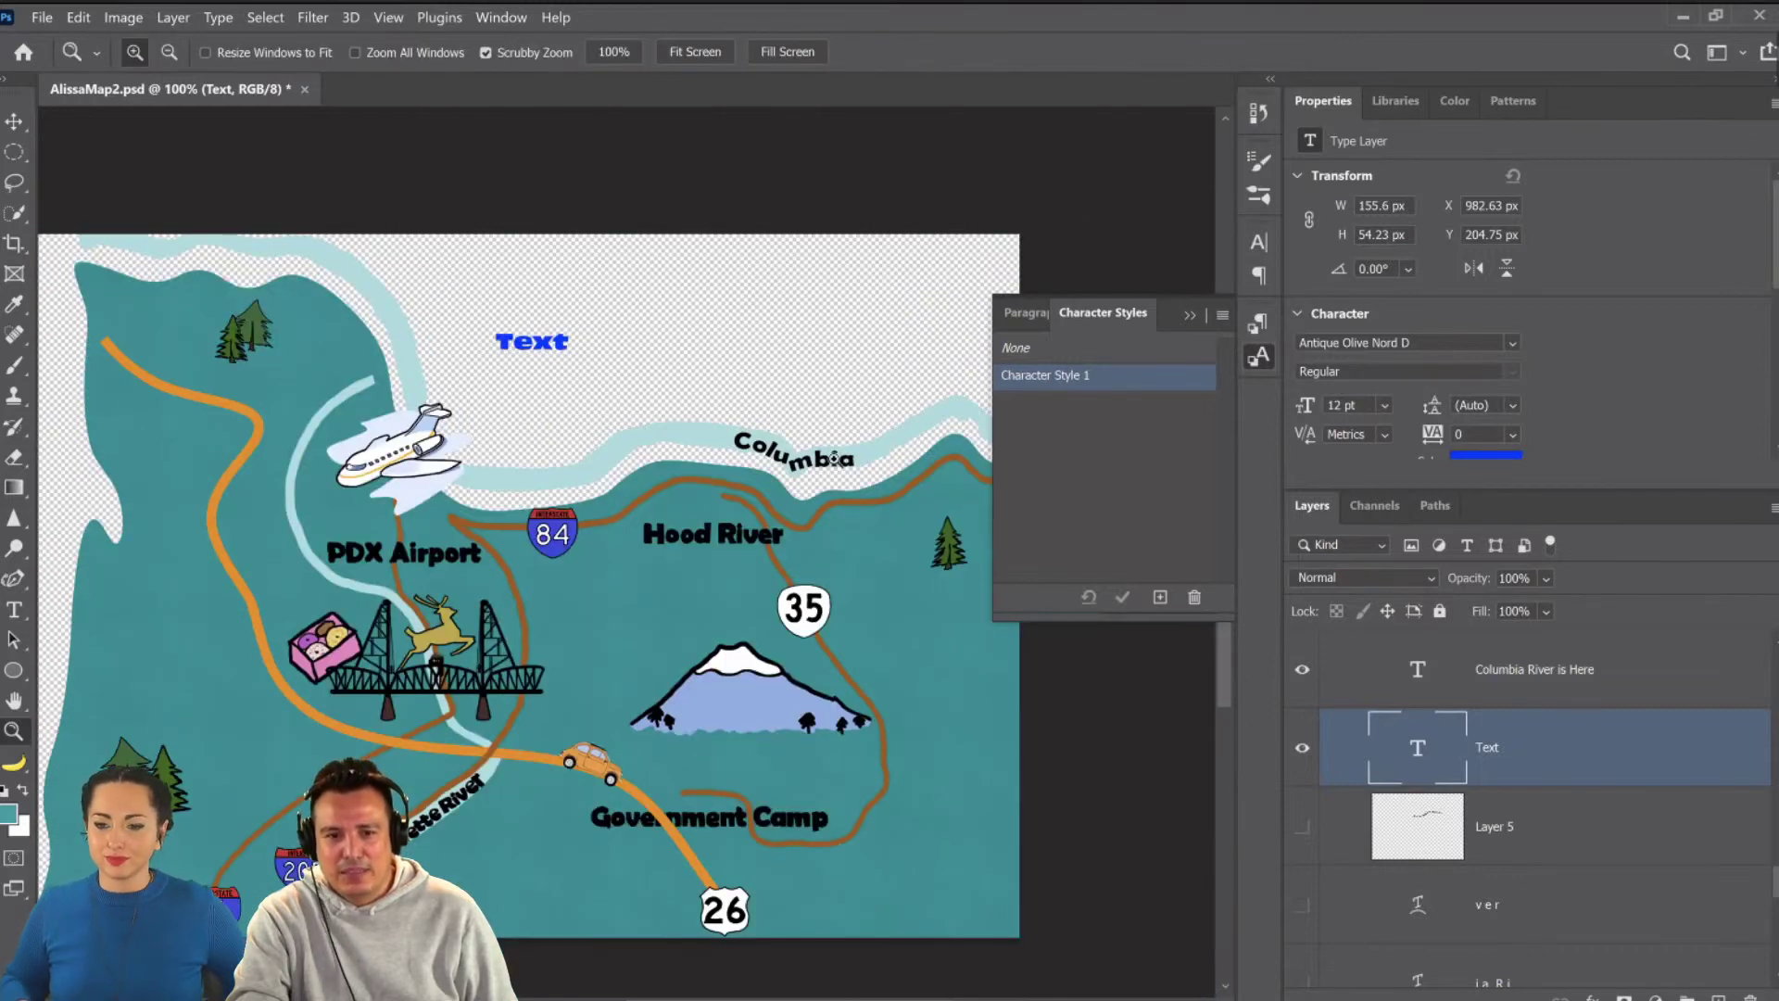
scroll(411, 722, "down", 2)
scroll(411, 722, "down", 1)
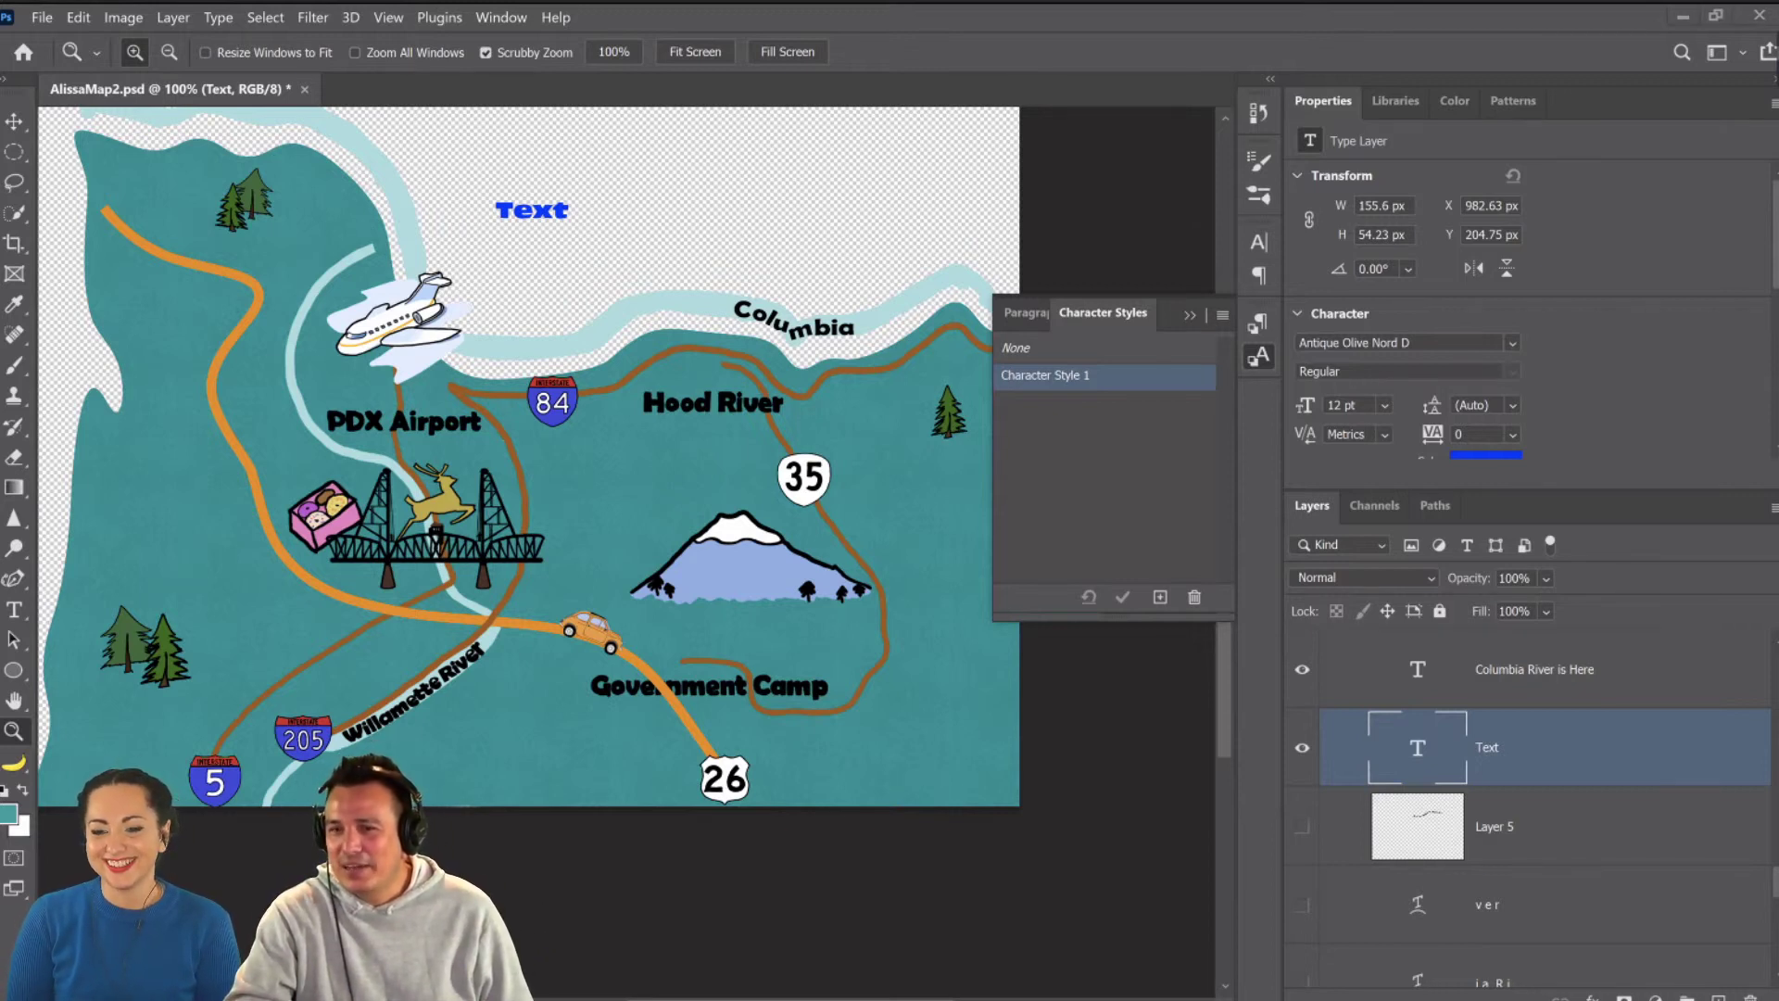
Switch to the browser and review the Re-Work It page's design submission form, closing it without filling it in.
key("alt+Tab")
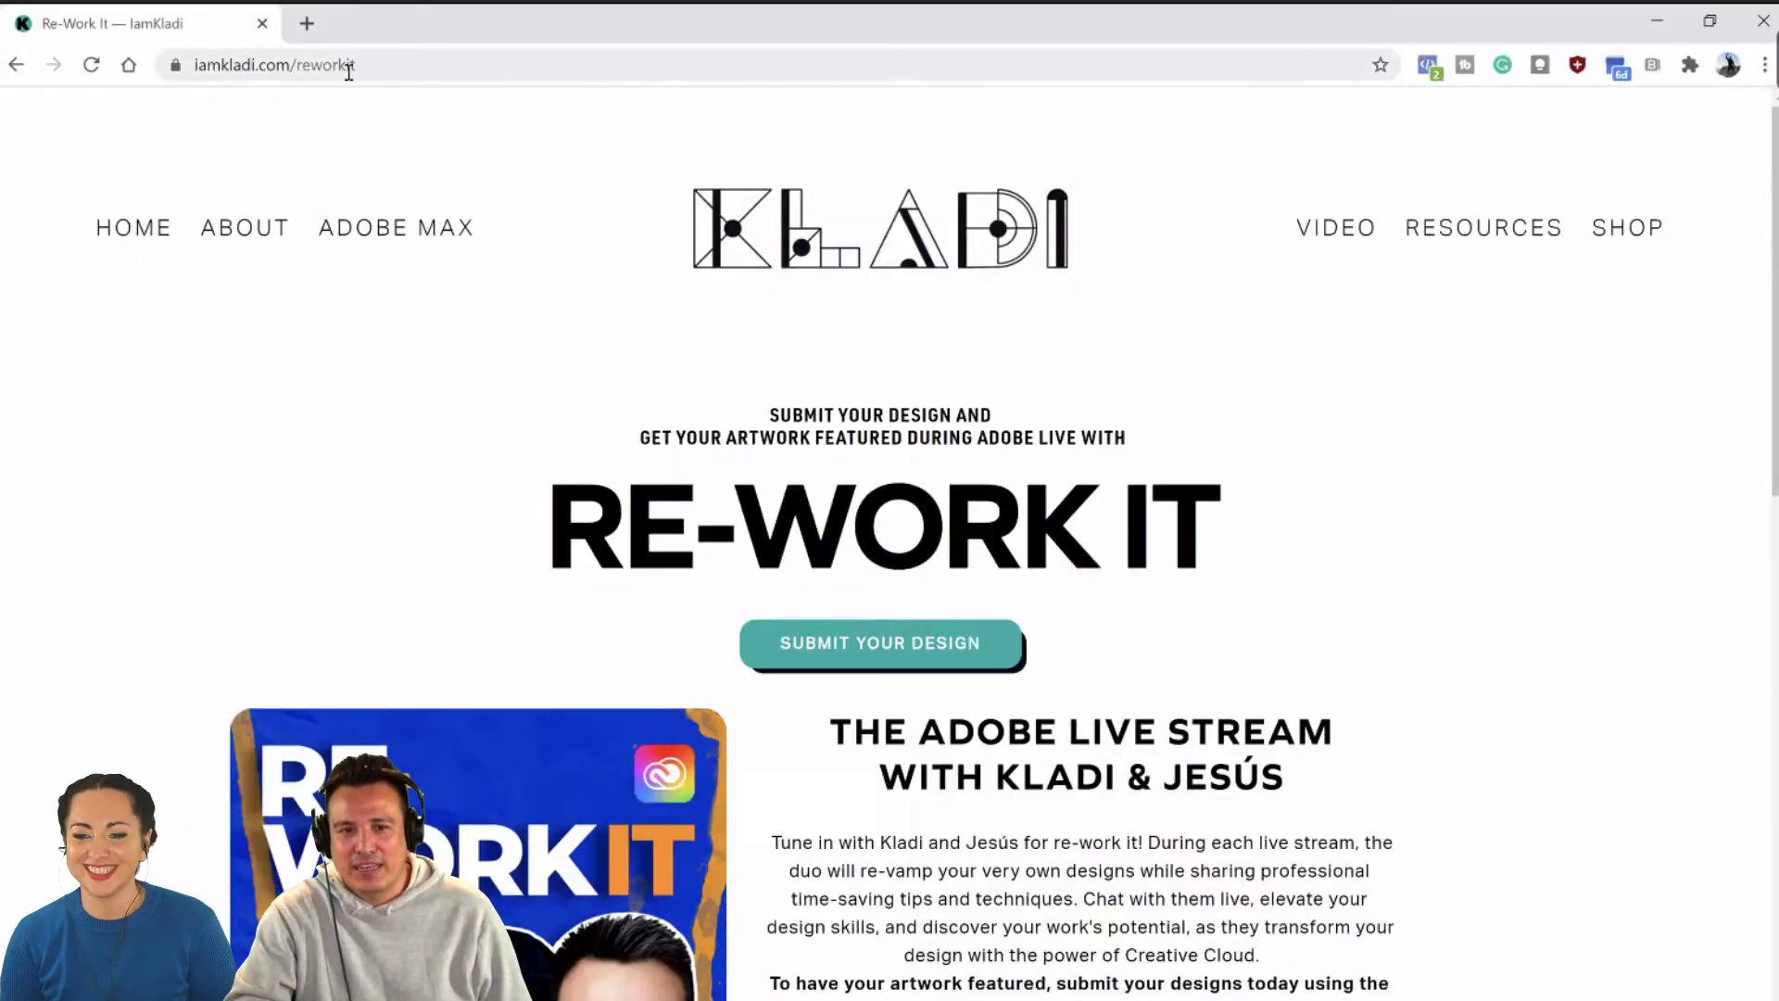
scroll(834, 427, "down", 3)
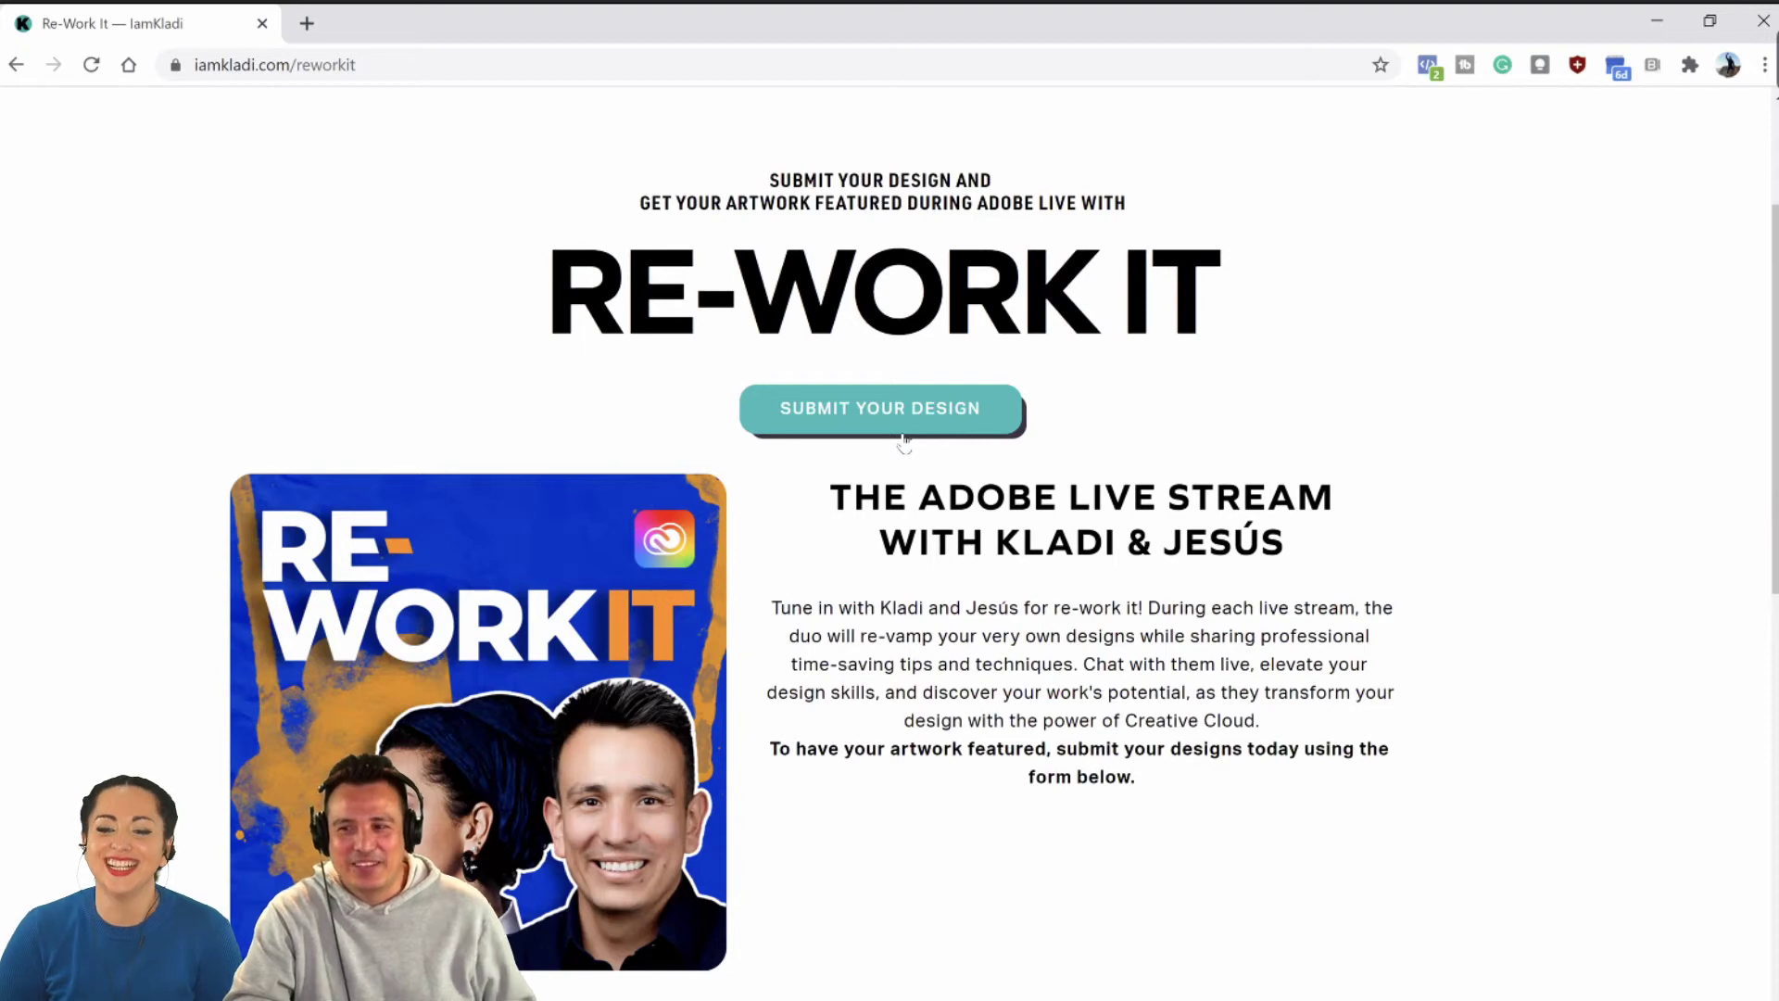
left_click(885, 430)
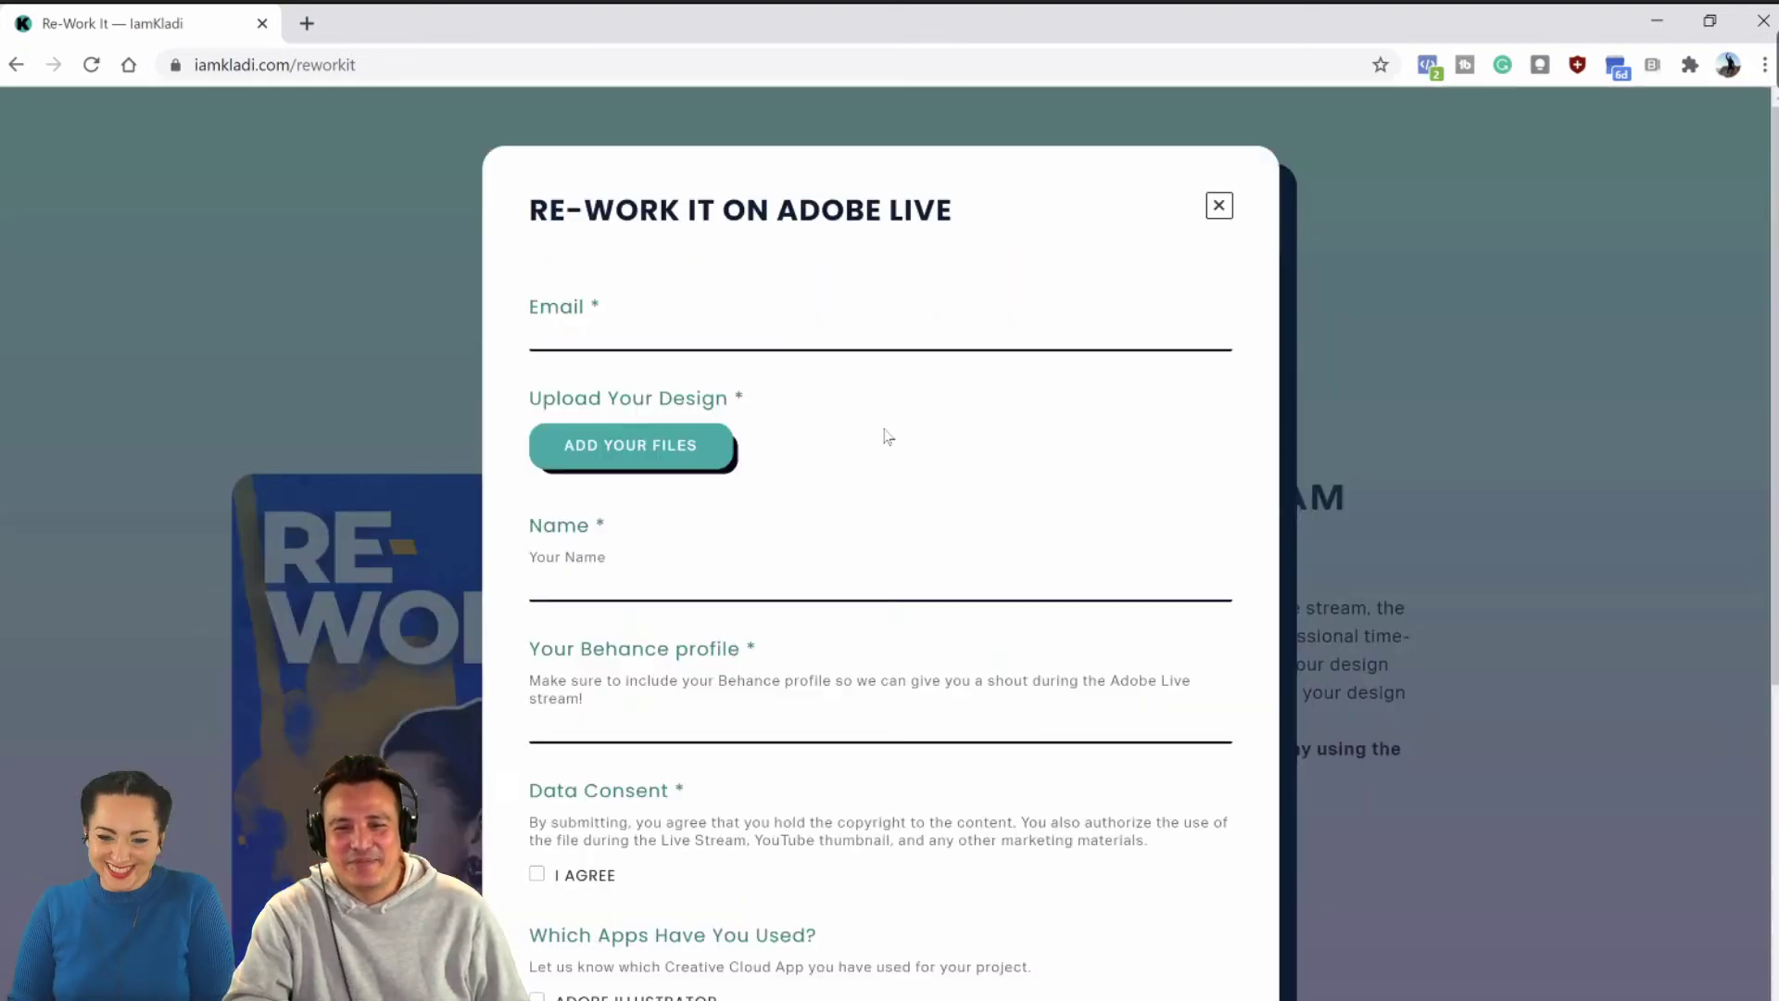
scroll(648, 334, "down", 5)
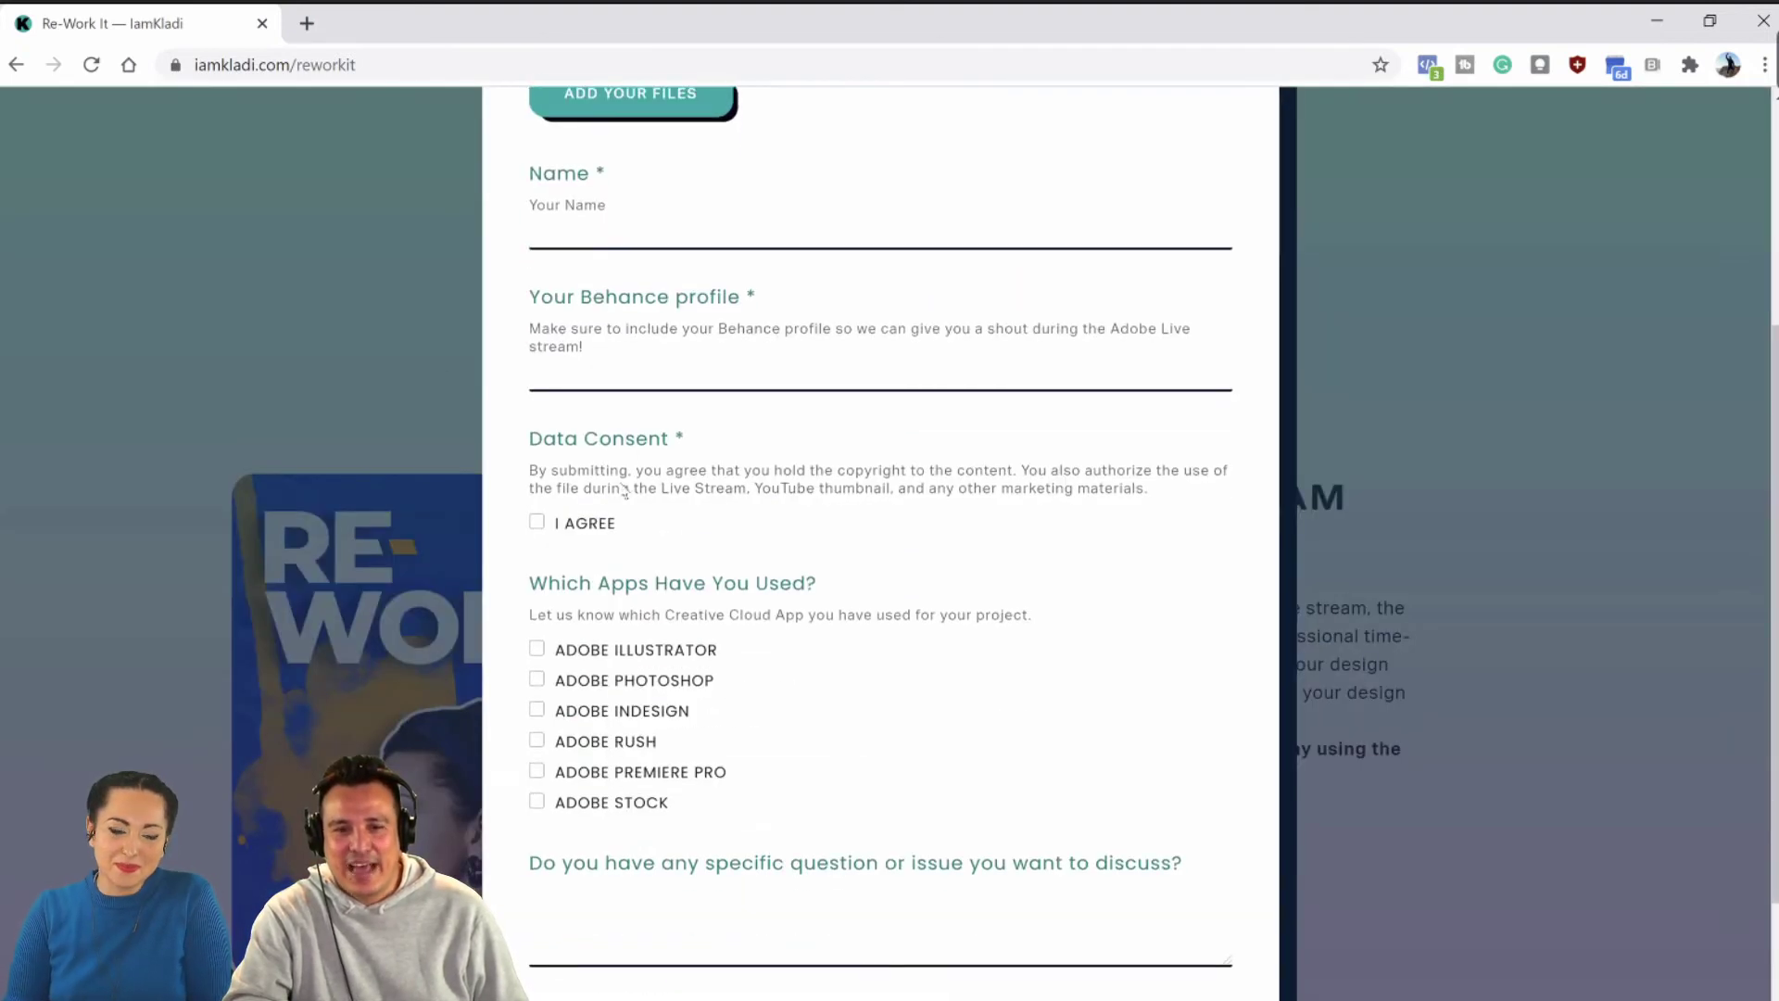
scroll(602, 556, "up", 5)
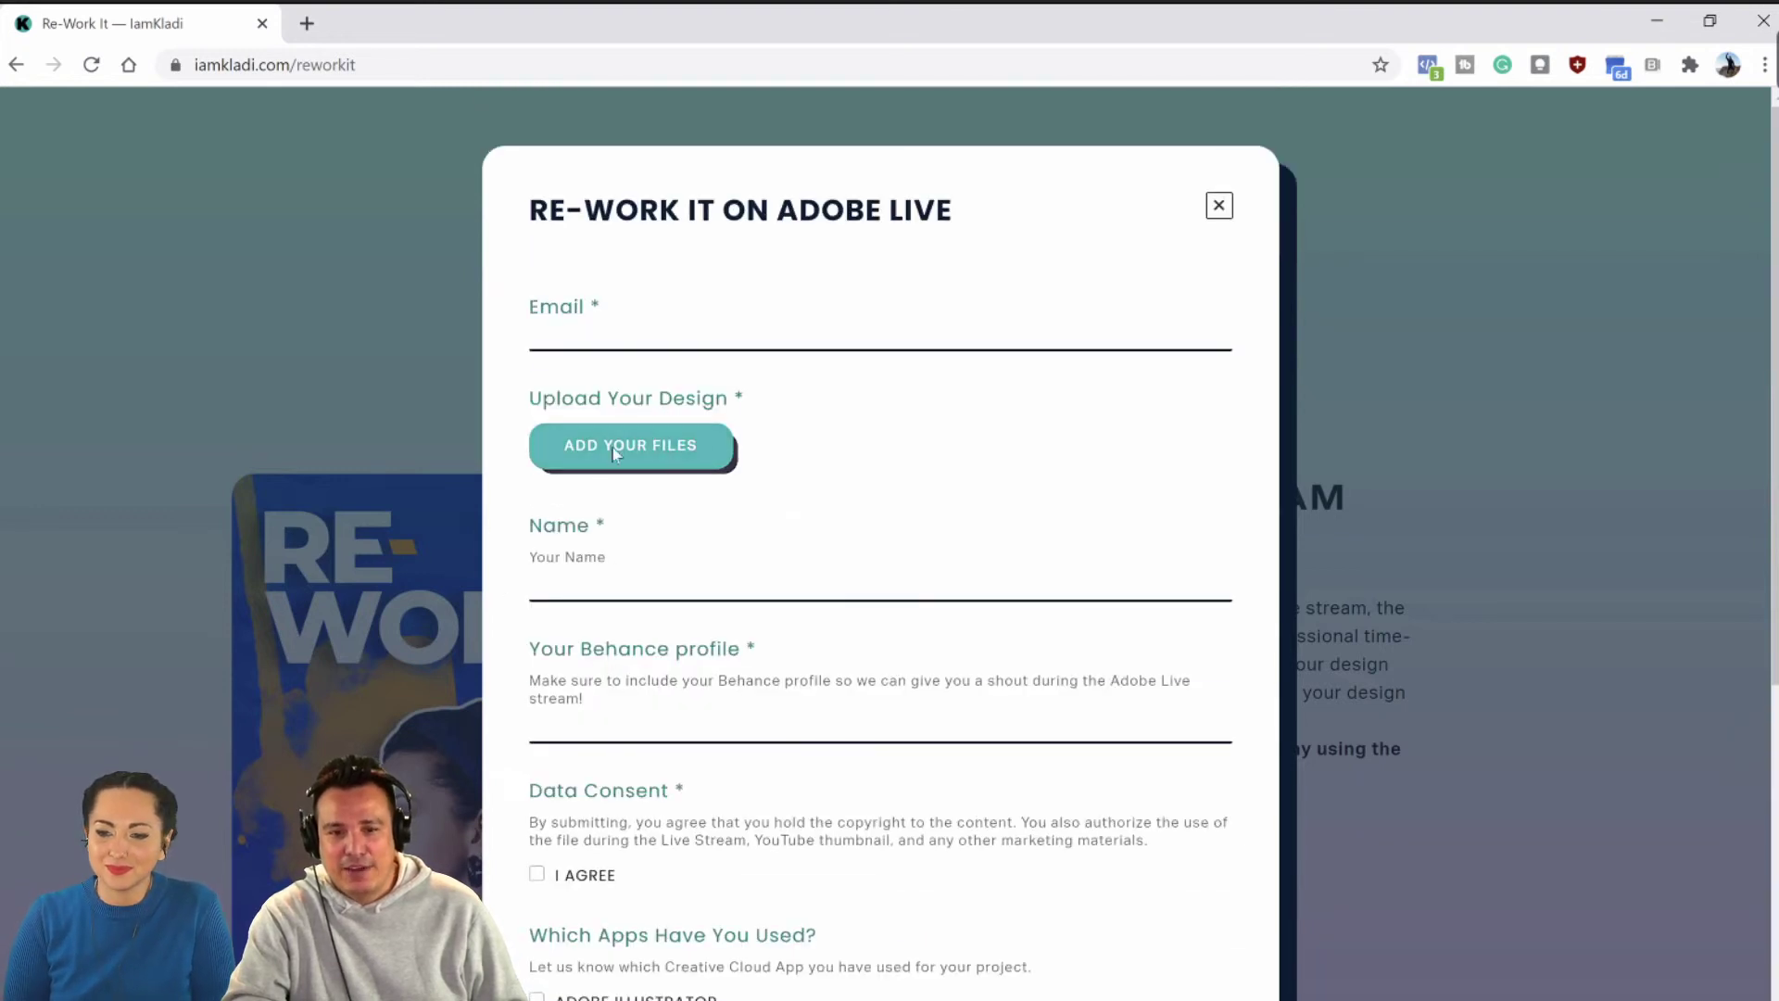
left_click(1217, 206)
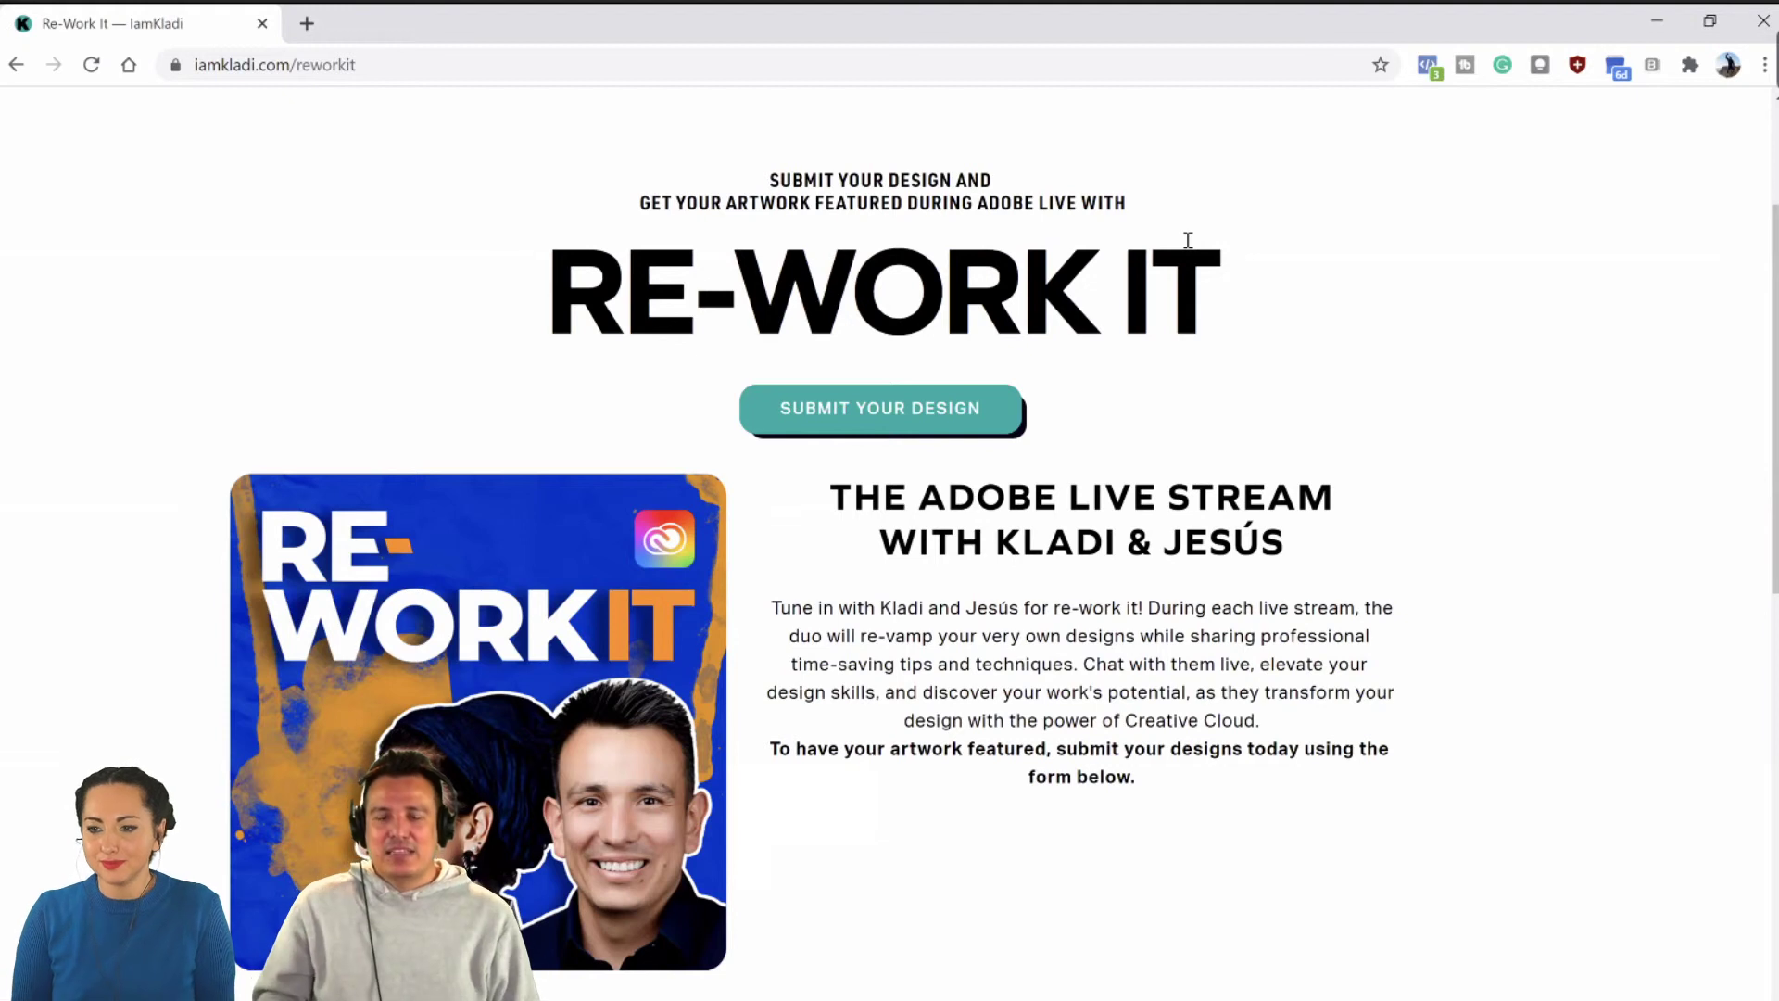